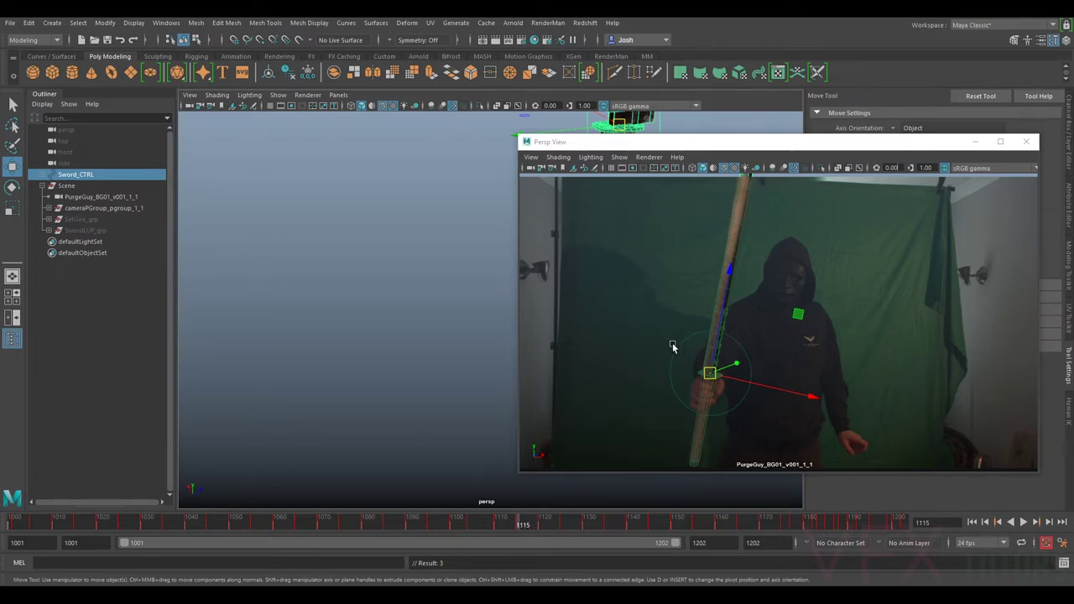
- Reposition the floating camera view window and zoom in on the sword and hand at frame 1102
{"action": "left_click_drag", "start_coordinate": [723, 150], "coordinate": [660, 134]}
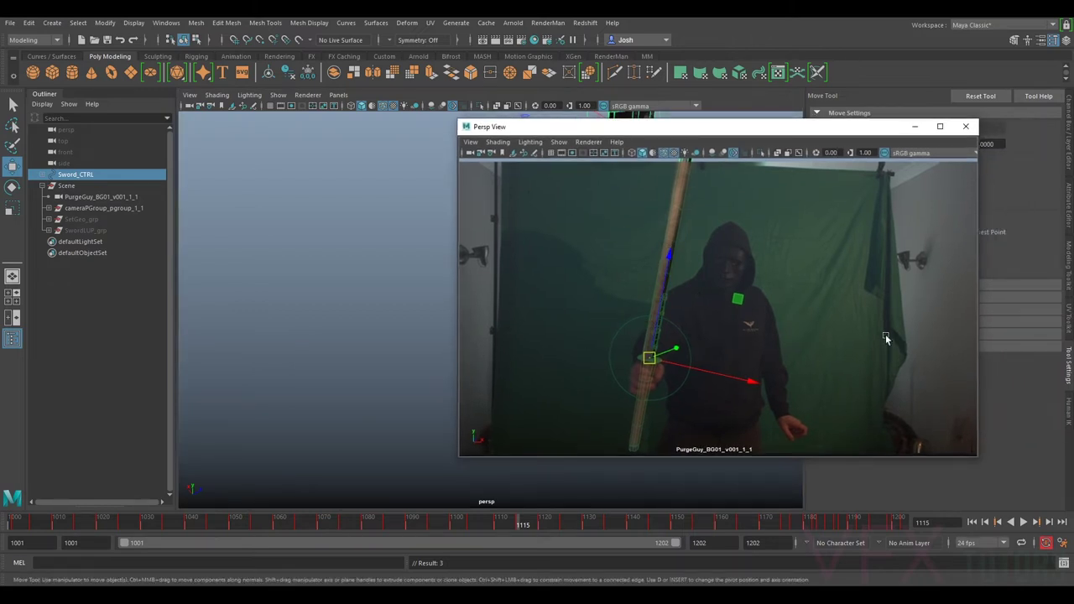
{"action": "left_click_drag", "start_coordinate": [519, 524], "coordinate": [463, 523]}
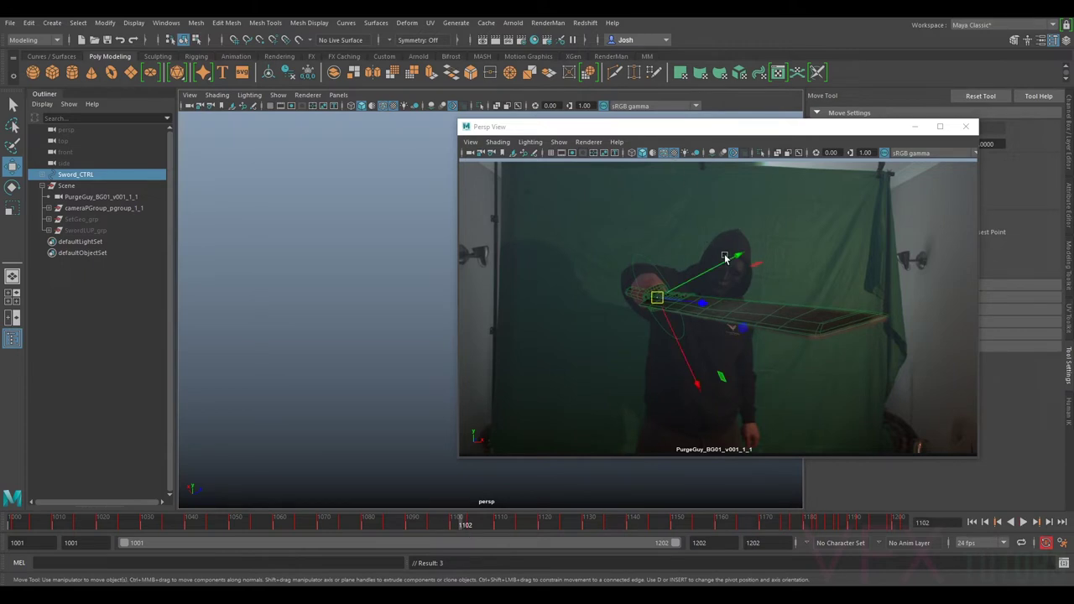
{"action": "right_click_drag", "start_coordinate": [739, 308], "coordinate": [775, 324]}
{"action": "middle_click_drag", "start_coordinate": [775, 318], "coordinate": [731, 351]}
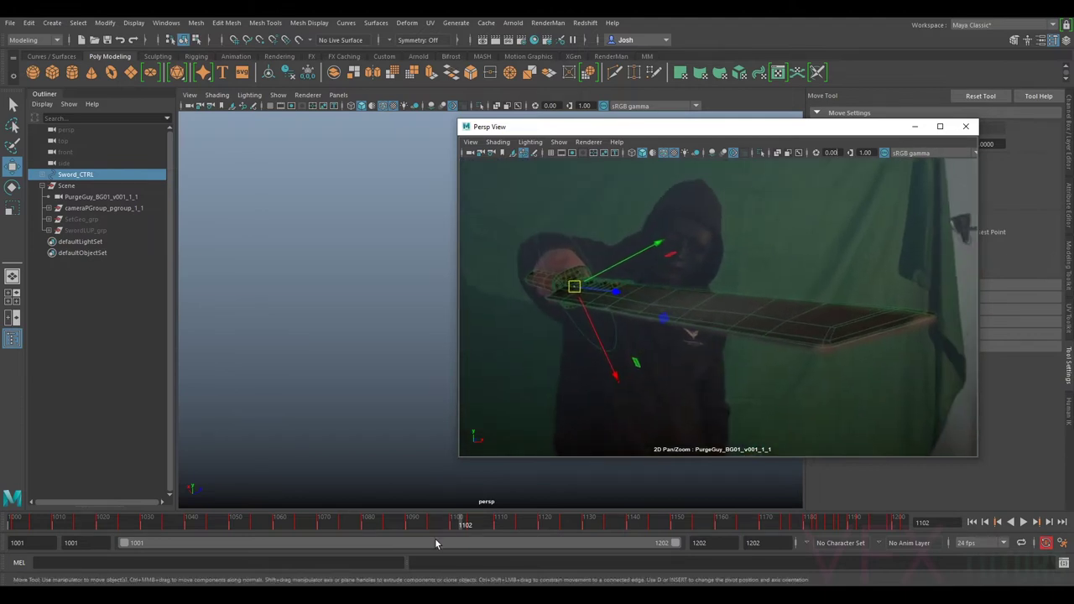
- Step and play through frames 1100 to 1104 to check the sword model's alignment with the footage
{"action": "left_click", "coordinate": [466, 524]}
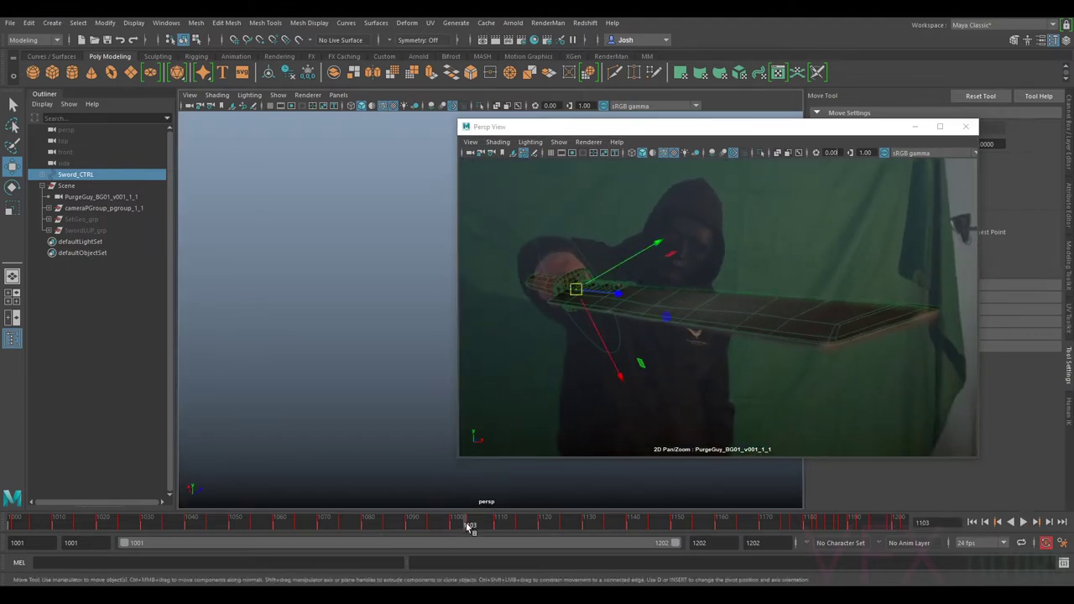
{"action": "left_click", "coordinate": [469, 524]}
{"action": "middle_click", "coordinate": [567, 438]}
{"action": "key", "text": "comma"}
{"action": "key", "text": "period"}
{"action": "key", "text": "comma"}
{"action": "key", "text": "period"}
{"action": "key", "text": "comma"}
{"action": "key", "text": "period"}
{"action": "key", "text": "comma"}
{"action": "key", "text": "period"}
{"action": "key", "text": "comma"}
{"action": "key", "text": "alt+period"}
{"action": "key", "text": "alt+period"}
{"action": "key", "text": "alt+period"}
{"action": "key", "text": "alt+period"}
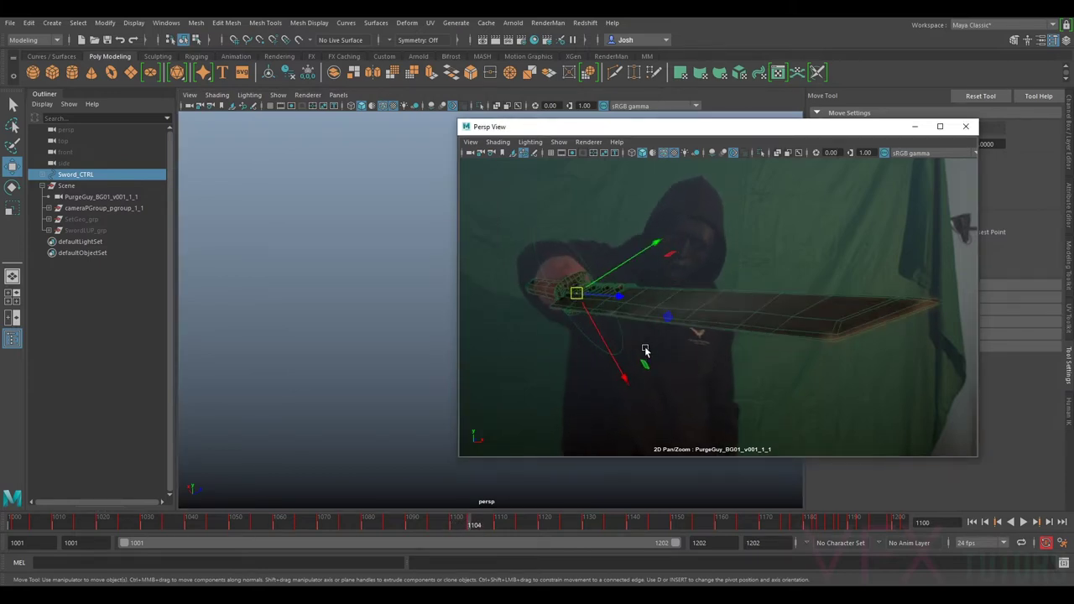
{"action": "mouse_move", "coordinate": [466, 522]}
{"action": "left_mouse_down"}
{"action": "mouse_move", "coordinate": [489, 523]}
{"action": "mouse_move", "coordinate": [466, 526]}
{"action": "left_mouse_up"}
{"action": "key", "text": "comma"}
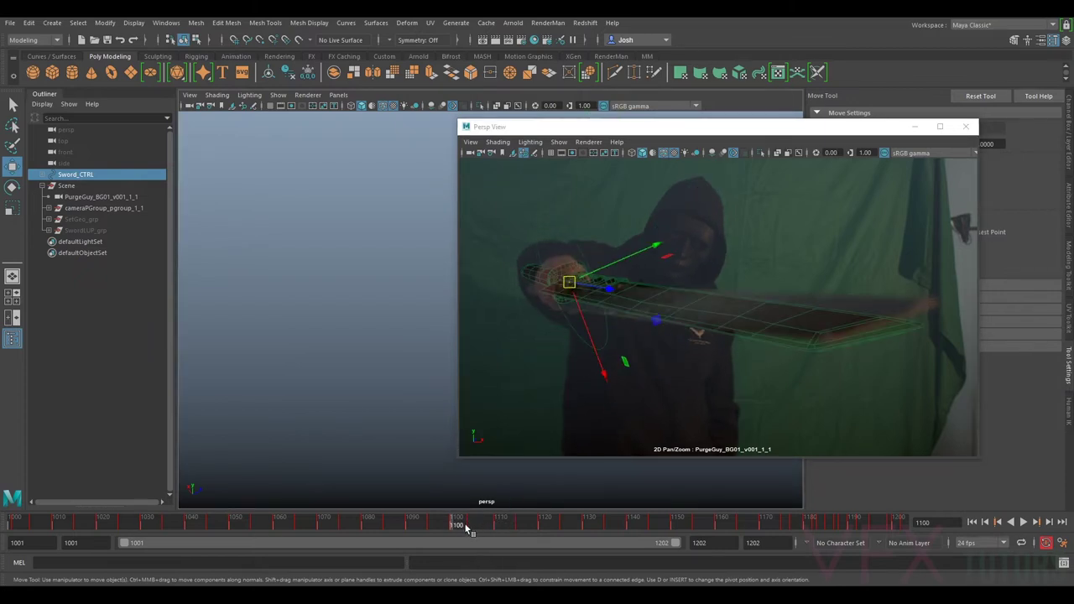
{"action": "key", "text": "alt+v"}
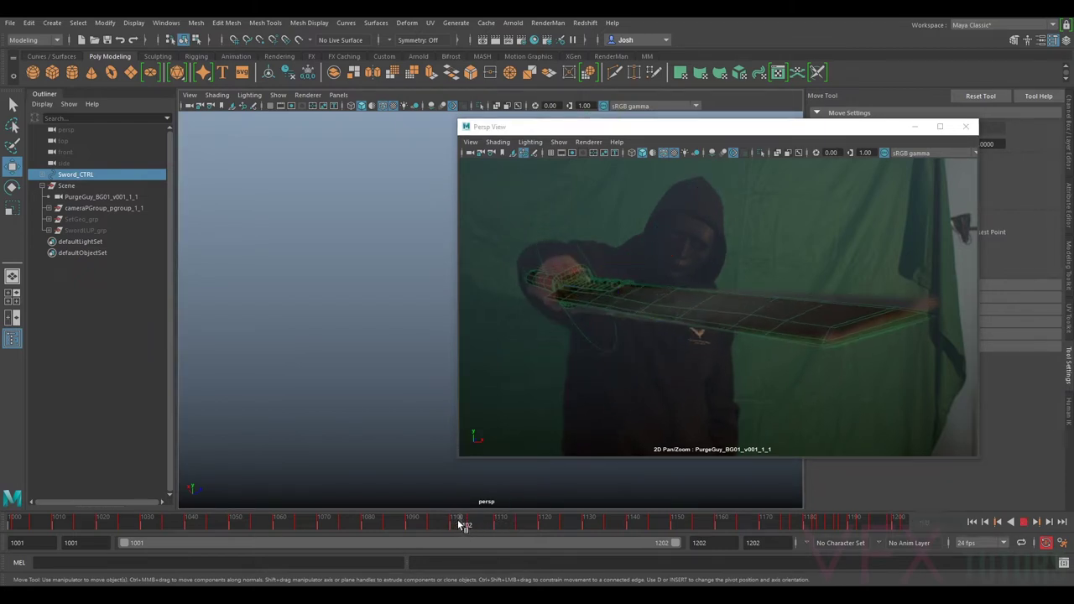
{"action": "key", "text": "alt+v"}
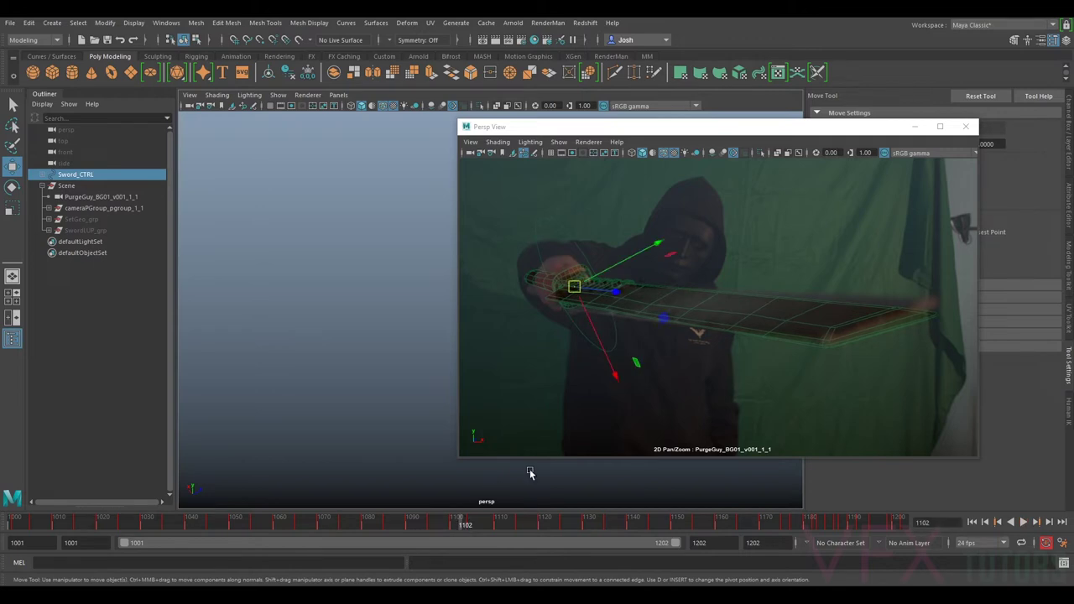
{"action": "key", "text": "period"}
{"action": "key", "text": "comma"}
{"action": "key", "text": "period"}
{"action": "key", "text": "comma"}
{"action": "middle_click", "coordinate": [471, 523]}
{"action": "key", "text": "comma"}
{"action": "key", "text": "period"}
{"action": "key", "text": "comma"}
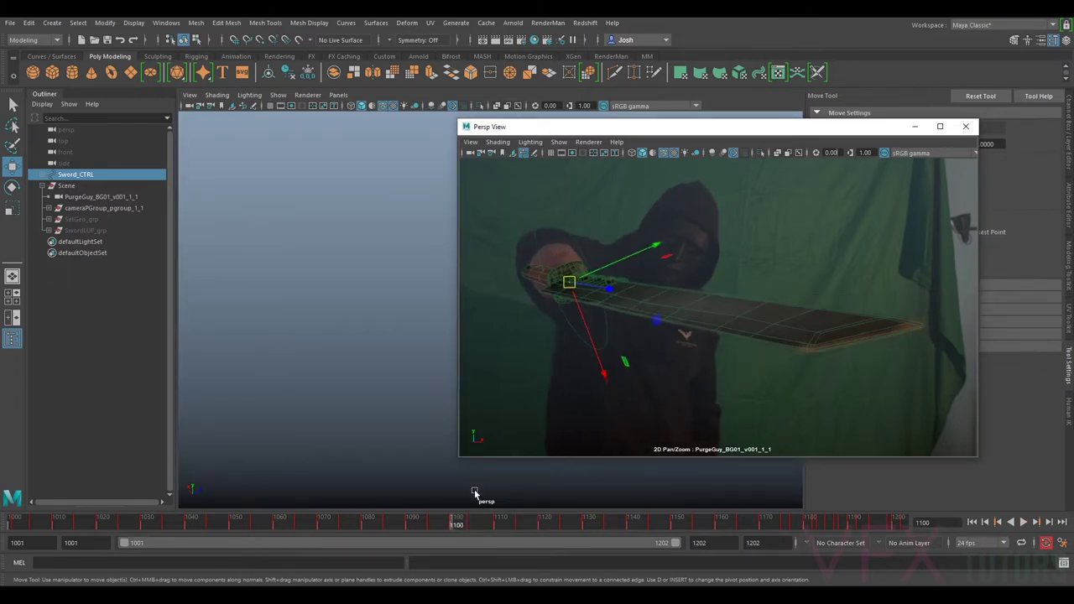
{"action": "key", "text": "alt+period"}
{"action": "key", "text": "alt+period"}
{"action": "key", "text": "alt+period"}
{"action": "key", "text": "alt+period"}
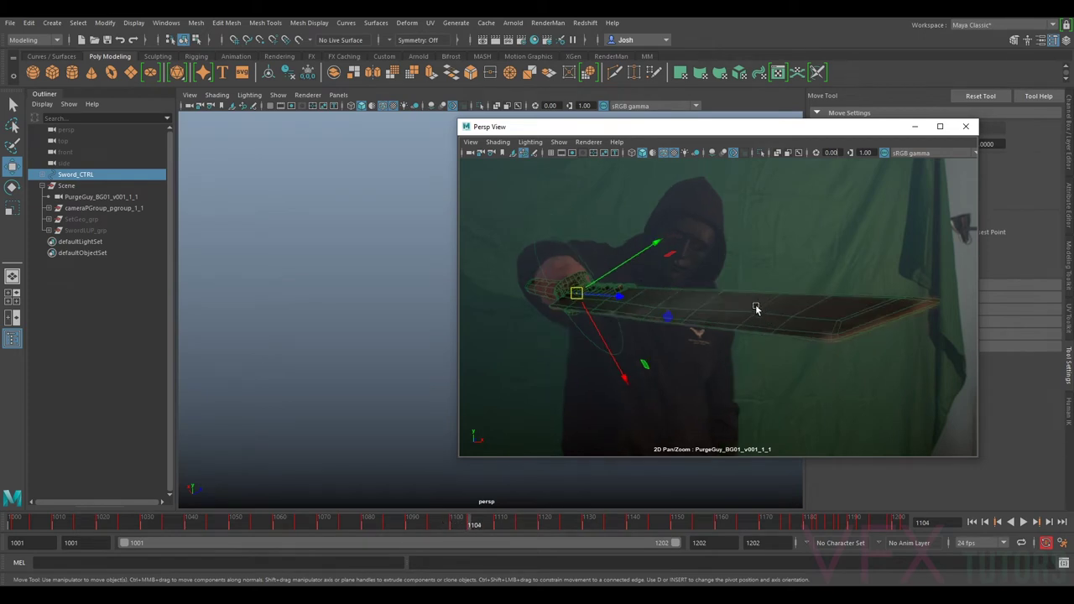
- At frame 1102, rotate the sword control to line the model up with the prop in the footage and set a key
{"action": "left_click", "coordinate": [463, 526]}
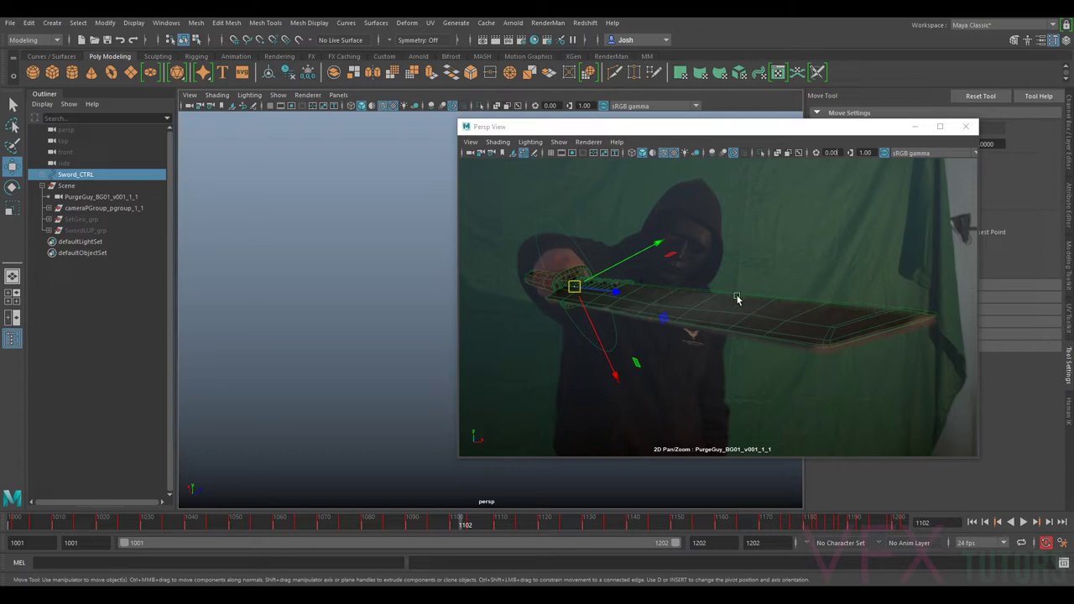
{"action": "scroll", "coordinate": [732, 303], "scroll_direction": "up", "scroll_amount": 3}
{"action": "right_click_drag", "start_coordinate": [732, 303], "coordinate": [879, 336]}
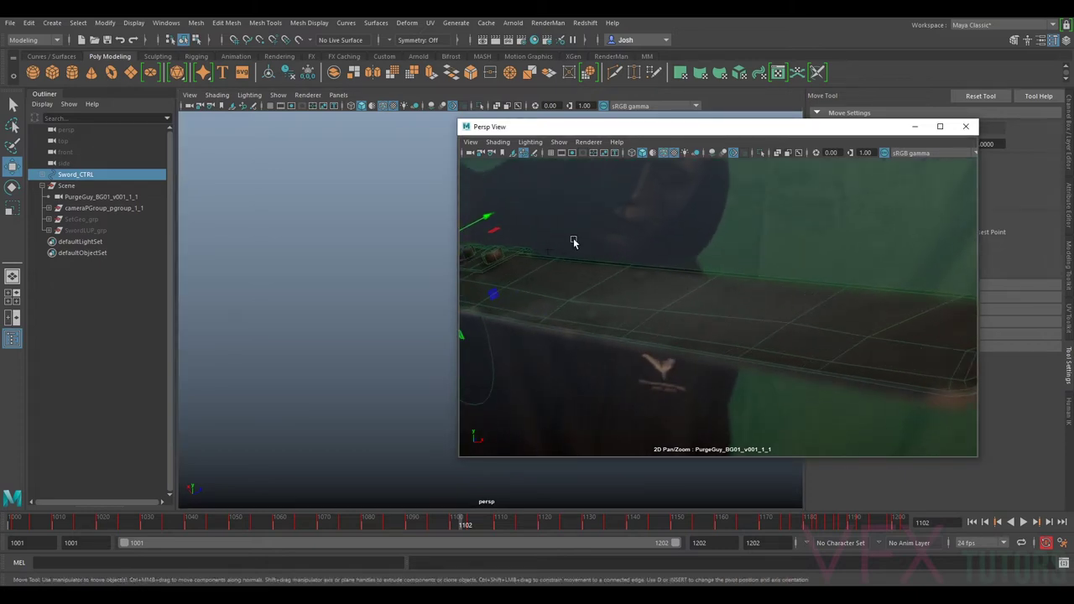
{"action": "middle_click_drag", "start_coordinate": [573, 240], "coordinate": [932, 277]}
{"action": "right_click_drag", "start_coordinate": [711, 259], "coordinate": [961, 361]}
{"action": "middle_click_drag", "start_coordinate": [932, 319], "coordinate": [826, 313]}
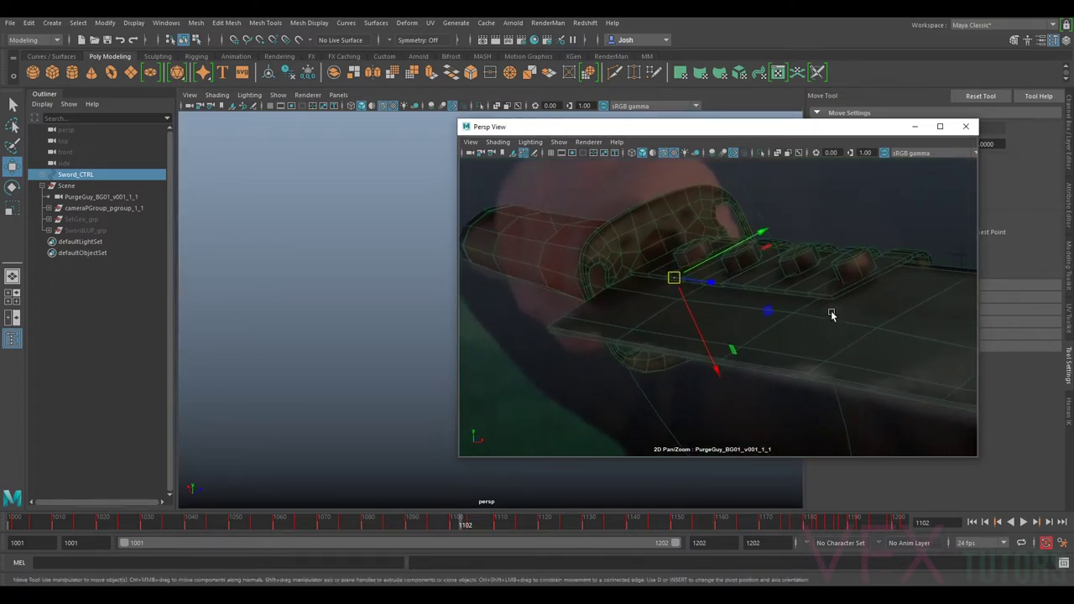
{"action": "right_click_drag", "start_coordinate": [886, 332], "coordinate": [799, 315]}
{"action": "middle_click_drag", "start_coordinate": [877, 328], "coordinate": [736, 316], "text": "alt"}
{"action": "right_click_drag", "start_coordinate": [805, 327], "coordinate": [762, 321]}
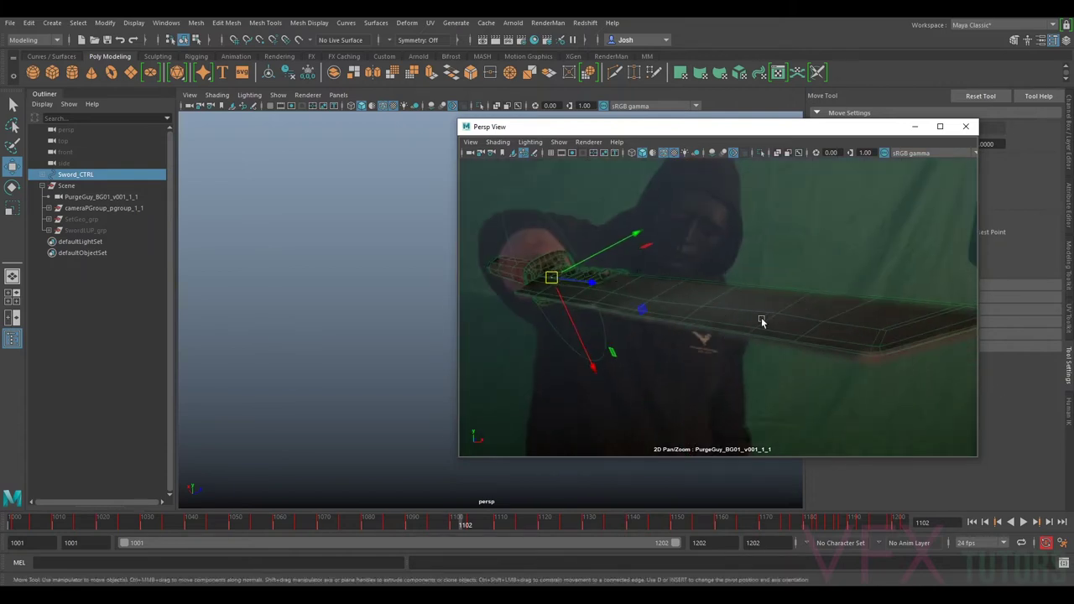
{"action": "key", "text": "e"}
{"action": "left_click_drag", "start_coordinate": [587, 228], "coordinate": [569, 242]}
{"action": "left_click_drag", "start_coordinate": [557, 300], "coordinate": [551, 305]}
{"action": "key", "text": "s"}
{"action": "left_click_drag", "start_coordinate": [493, 221], "coordinate": [472, 216]}
{"action": "key", "text": "s"}
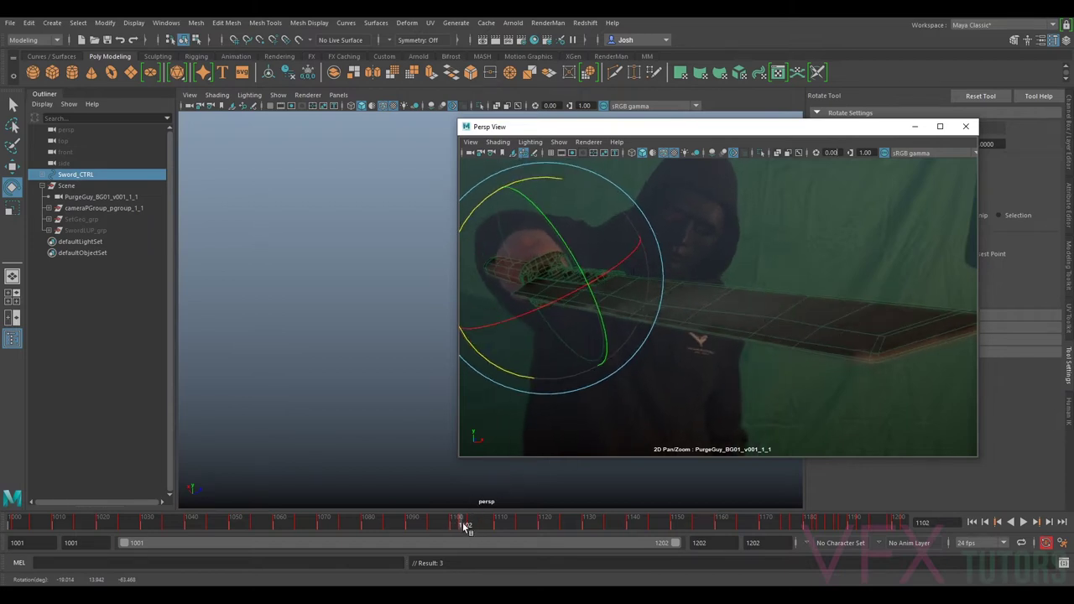
- Play back the frames around 1102 in the full camera view to check the sword's motion
{"action": "key", "text": "alt+v"}
{"action": "key", "text": "alt+v"}
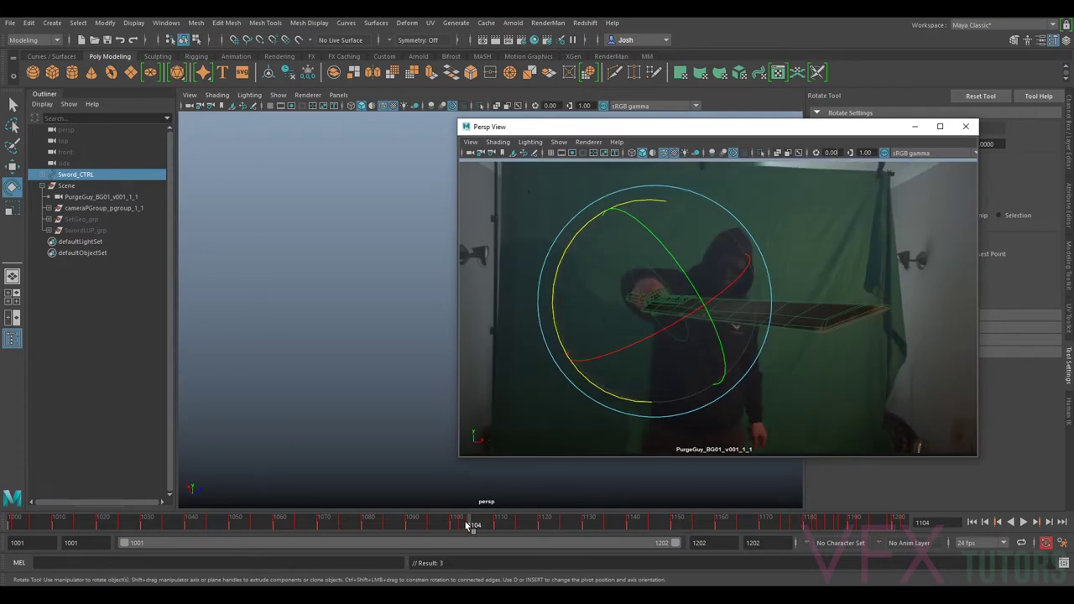
{"action": "key", "text": "alt+v"}
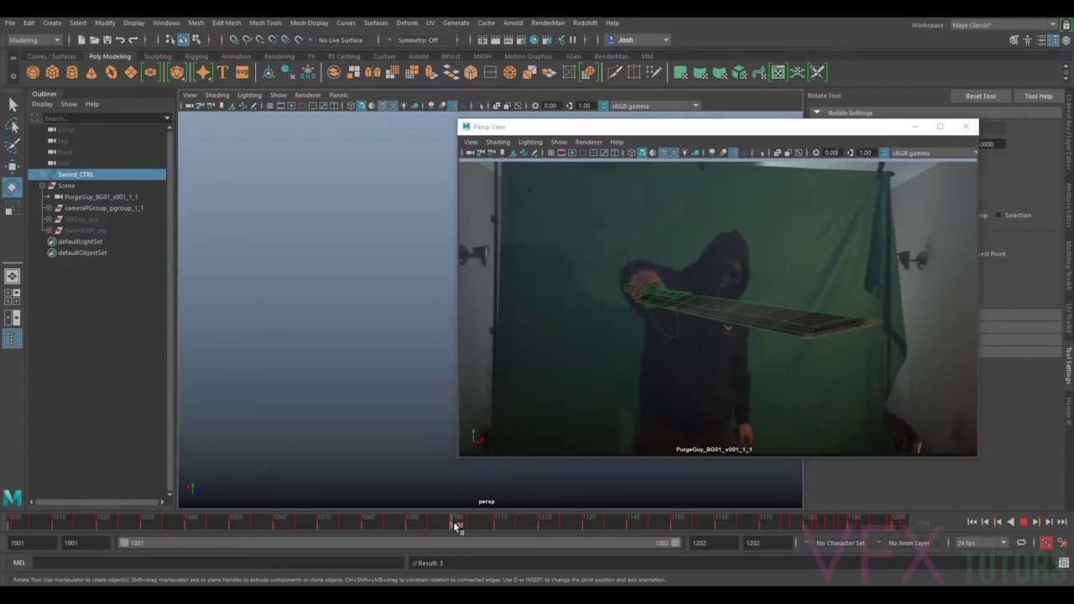
- At frame 1097, move the camera view window aside, then frame and orbit the sword in the perspective viewport
{"action": "left_click_drag", "start_coordinate": [467, 524], "coordinate": [442, 525]}
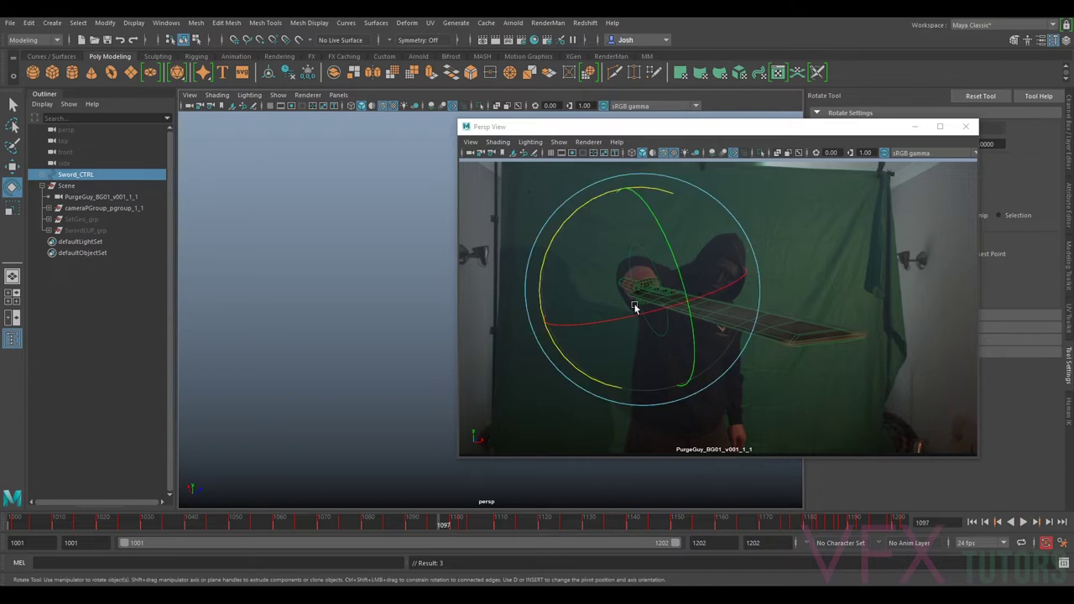
{"action": "left_click", "coordinate": [687, 267]}
{"action": "left_click_drag", "start_coordinate": [520, 131], "coordinate": [667, 182]}
{"action": "left_click", "coordinate": [364, 213]}
{"action": "left_click", "coordinate": [507, 182]}
{"action": "key", "text": "f"}
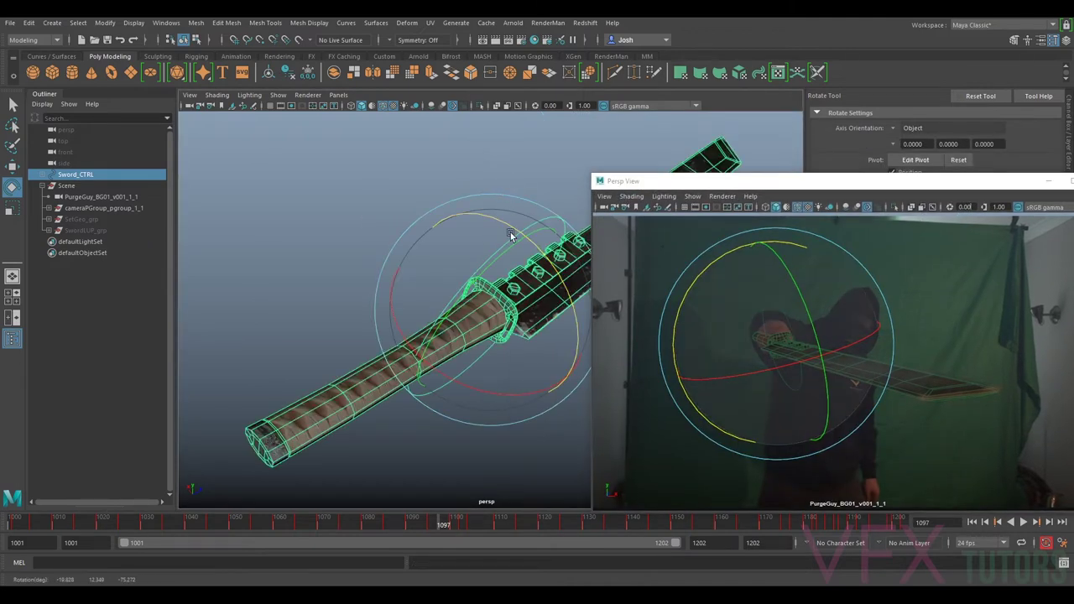
{"action": "mouse_move", "coordinate": [514, 272]}
{"action": "left_mouse_down", "text": "alt"}
{"action": "mouse_move", "coordinate": [568, 263]}
{"action": "mouse_move", "coordinate": [595, 229]}
{"action": "mouse_move", "coordinate": [548, 278]}
{"action": "mouse_move", "coordinate": [509, 273]}
{"action": "left_mouse_up", "text": "alt"}
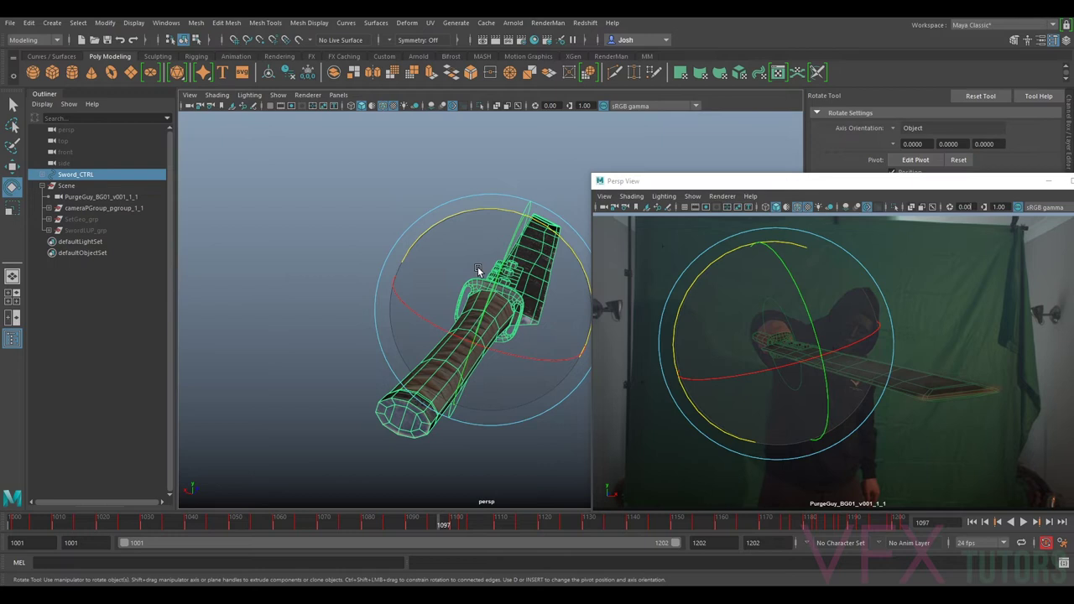
- Enlarge the rotate manipulator, rotate the sword slightly at frame 1097 to match the footage, and play back the result
{"action": "key", "text": "equal"}
{"action": "left_click_drag", "start_coordinate": [510, 208], "coordinate": [515, 206]}
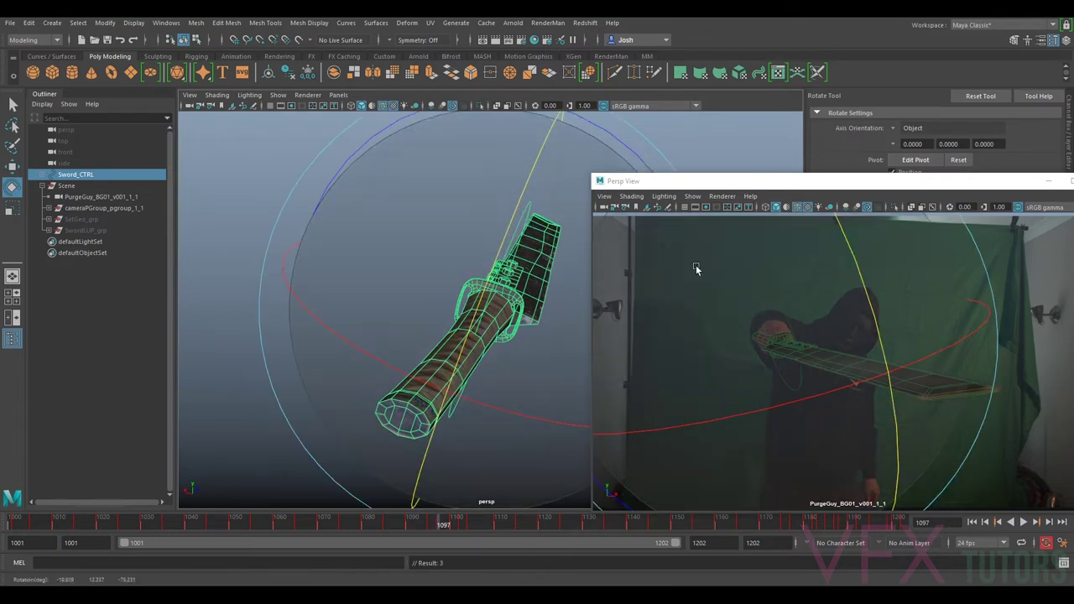
{"action": "key", "text": "alt+v"}
- At frame 1098, shrink the manipulator, nudge the sword's rotation to match the prop, and play back the result
{"action": "left_click", "coordinate": [447, 525]}
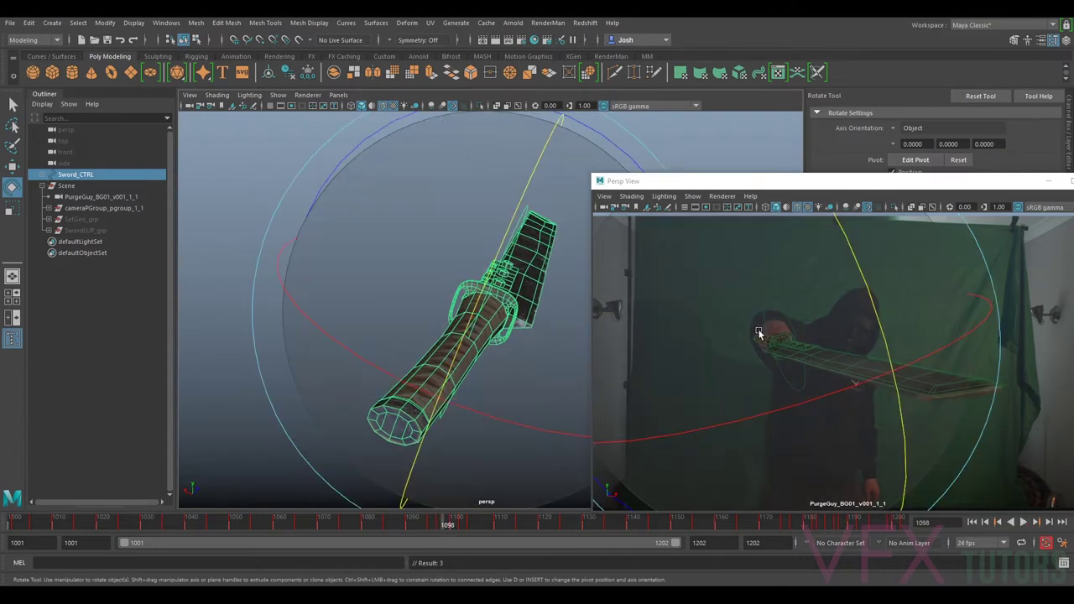
{"action": "key", "text": "minus"}
{"action": "key", "text": "minus"}
{"action": "key", "text": "minus"}
{"action": "key", "text": "minus"}
{"action": "key", "text": "minus"}
{"action": "key", "text": "minus"}
{"action": "middle_click_drag", "start_coordinate": [988, 311], "coordinate": [987, 312]}
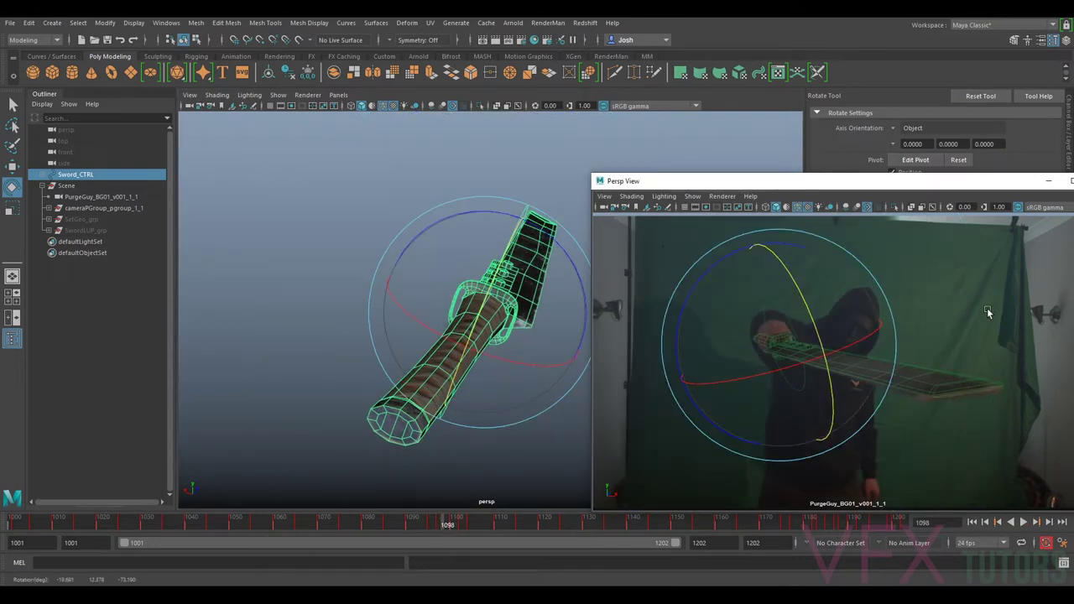
{"action": "key", "text": "alt+v"}
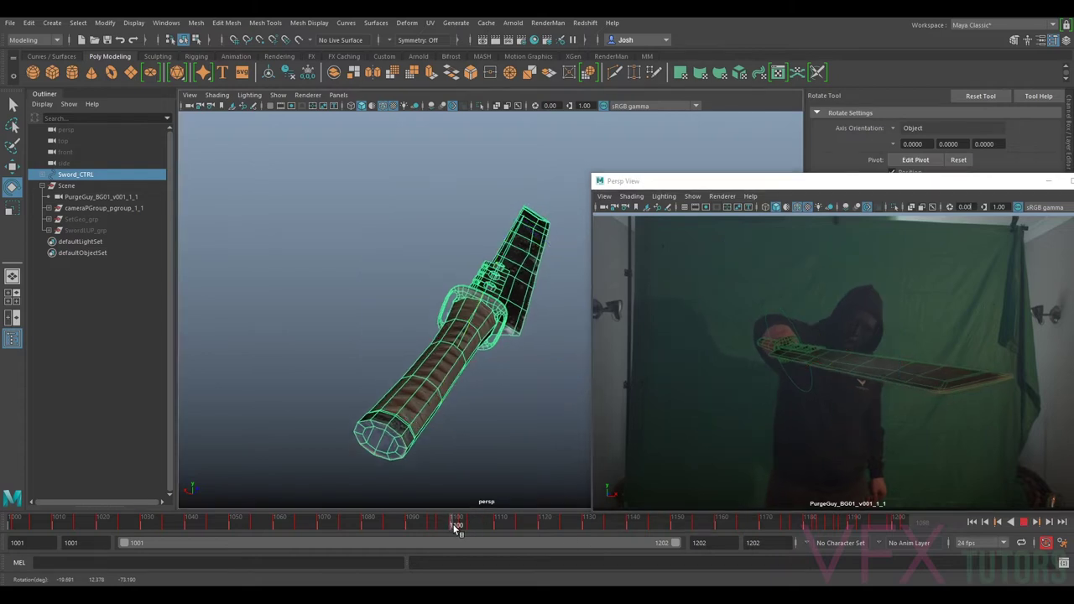
- At frame 1092, rotate and move the sword so its handle and guard line up with the hand in the footage
{"action": "left_click_drag", "start_coordinate": [454, 525], "coordinate": [420, 523]}
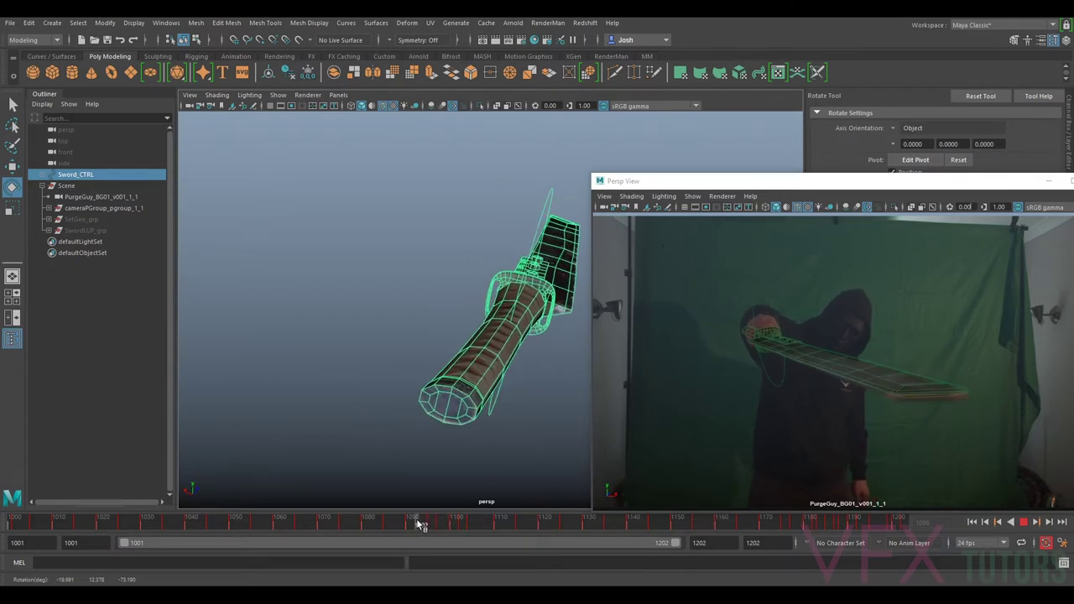
{"action": "left_click_drag", "start_coordinate": [790, 309], "coordinate": [800, 309]}
{"action": "key", "text": "backslash"}
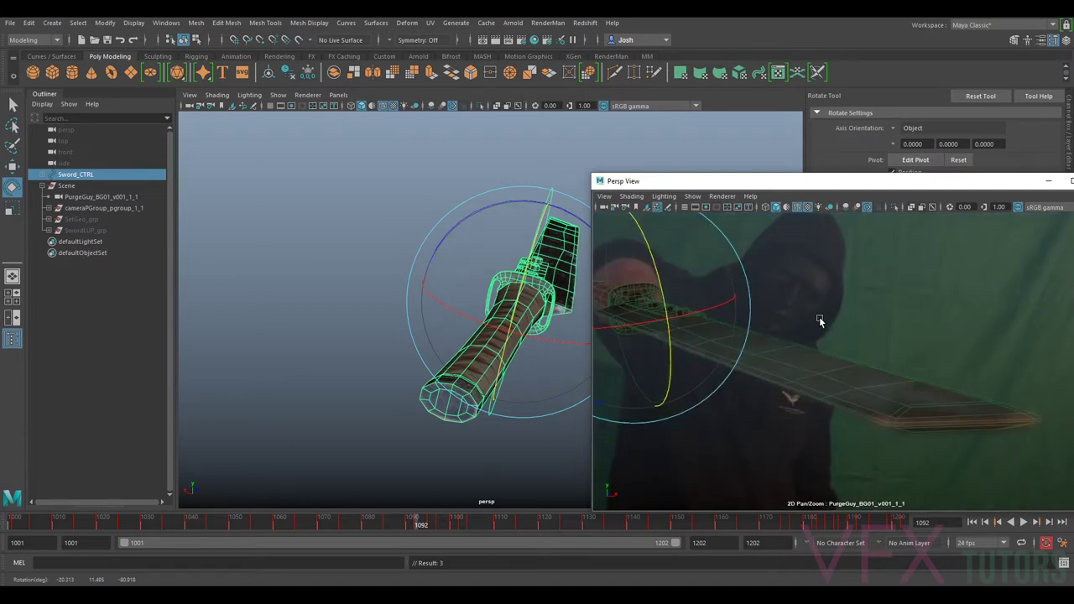
{"action": "middle_click_drag", "start_coordinate": [778, 339], "coordinate": [917, 351]}
{"action": "right_click_drag", "start_coordinate": [917, 351], "coordinate": [1014, 407]}
{"action": "middle_click_drag", "start_coordinate": [728, 319], "coordinate": [848, 367]}
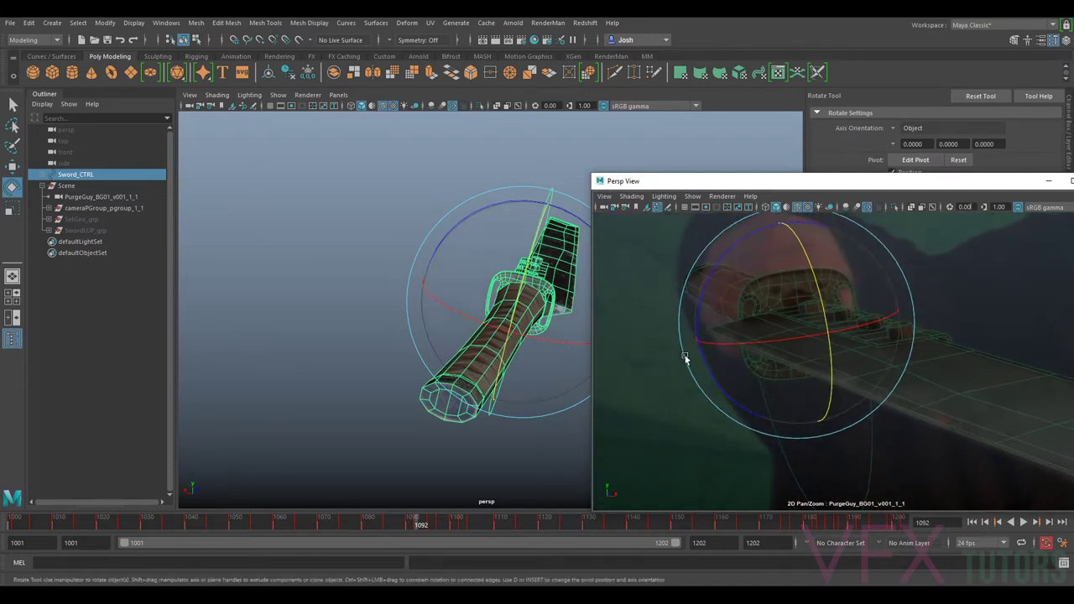
{"action": "key", "text": "w"}
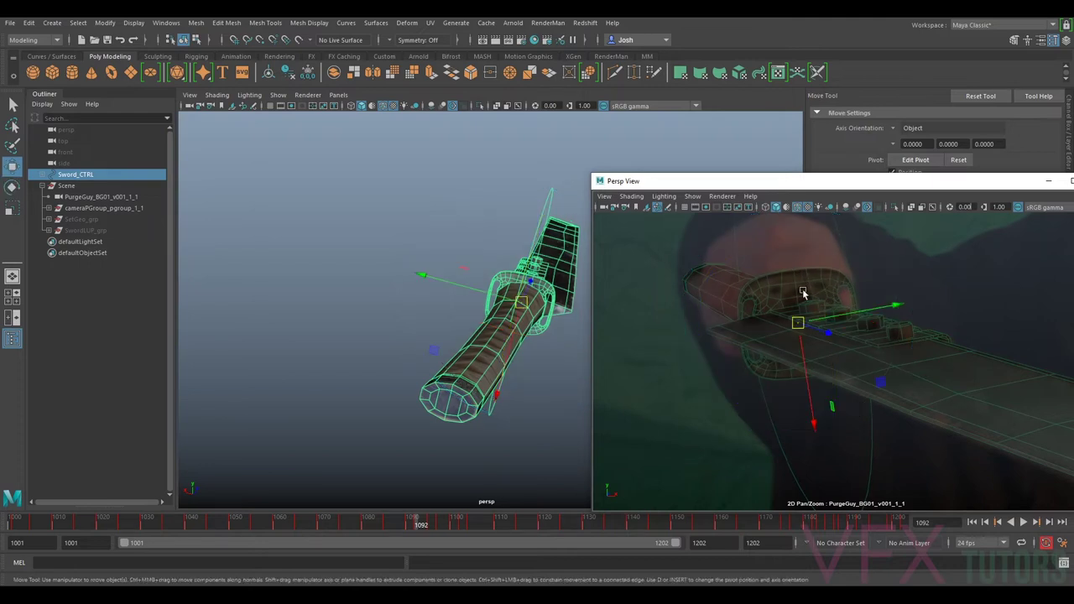
{"action": "left_click_drag", "start_coordinate": [803, 354], "coordinate": [805, 361]}
{"action": "left_click_drag", "start_coordinate": [745, 314], "coordinate": [699, 317]}
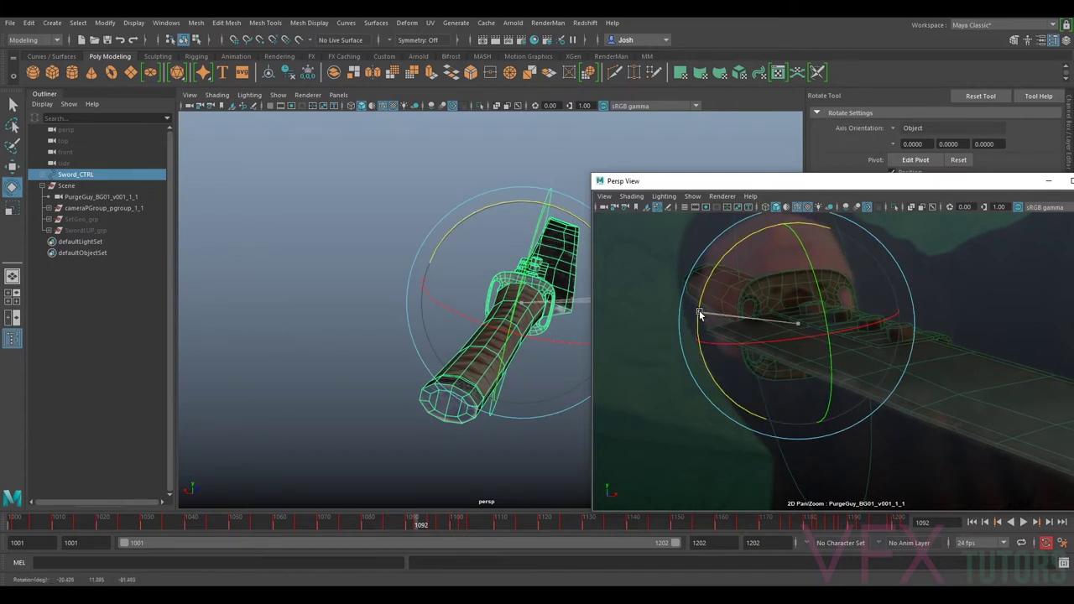
- Enlarge the rotate manipulator and fine-tune the sword's rotation at frame 1092 so the blade tip matches the prop
{"action": "right_click_drag", "start_coordinate": [1014, 342], "coordinate": [780, 268]}
{"action": "middle_click_drag", "start_coordinate": [985, 360], "coordinate": [849, 340]}
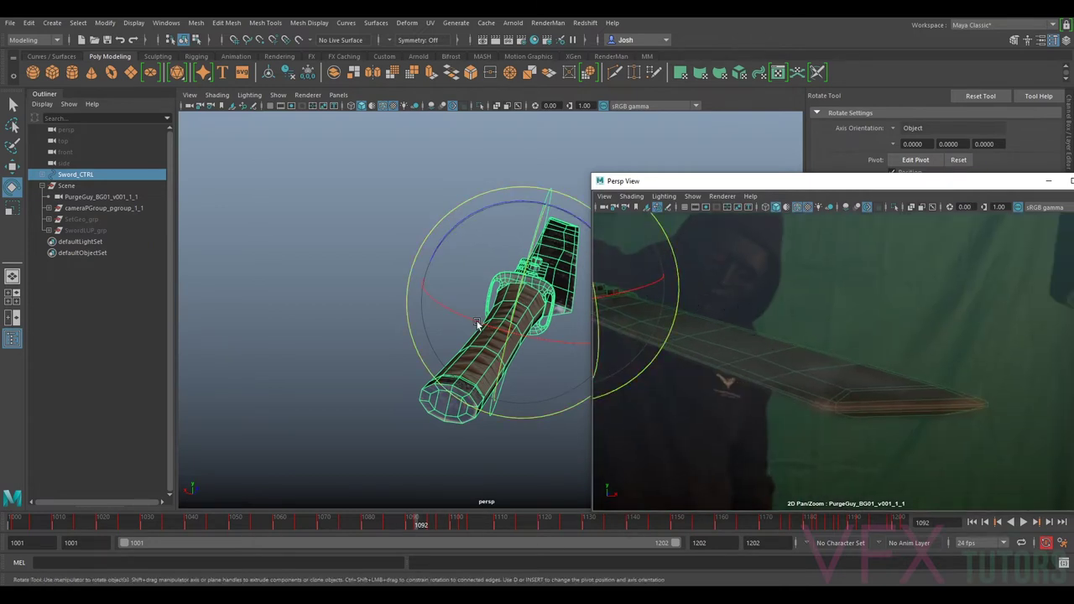
{"action": "scroll", "coordinate": [456, 315], "scroll_direction": "down", "scroll_amount": 1}
{"action": "key", "text": "plus"}
{"action": "key", "text": "plus"}
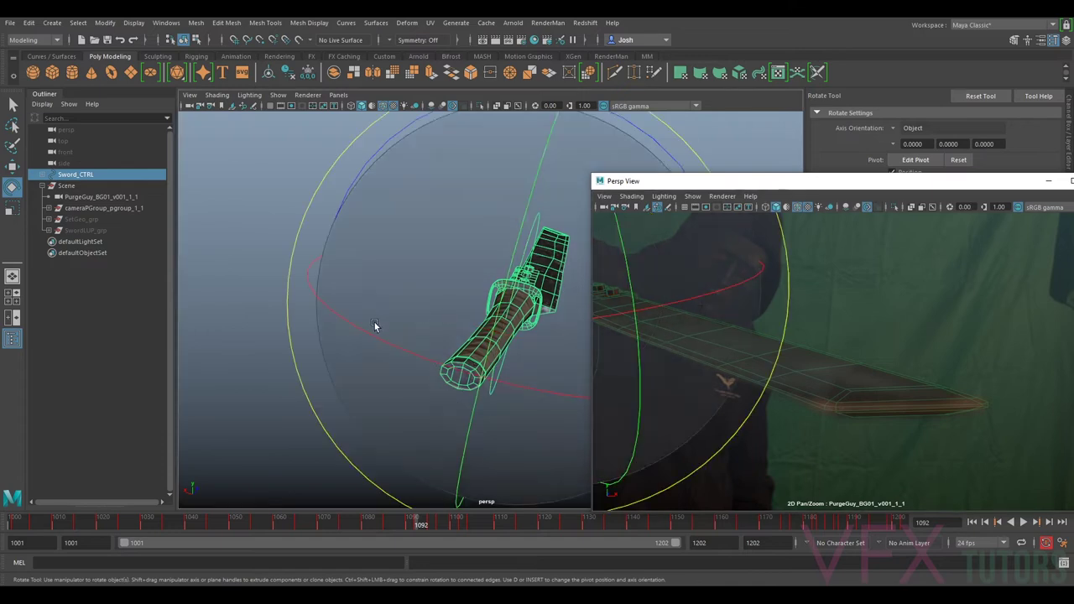
{"action": "left_click_drag", "start_coordinate": [368, 331], "coordinate": [368, 335]}
{"action": "middle_click_drag", "start_coordinate": [760, 345], "coordinate": [945, 379]}
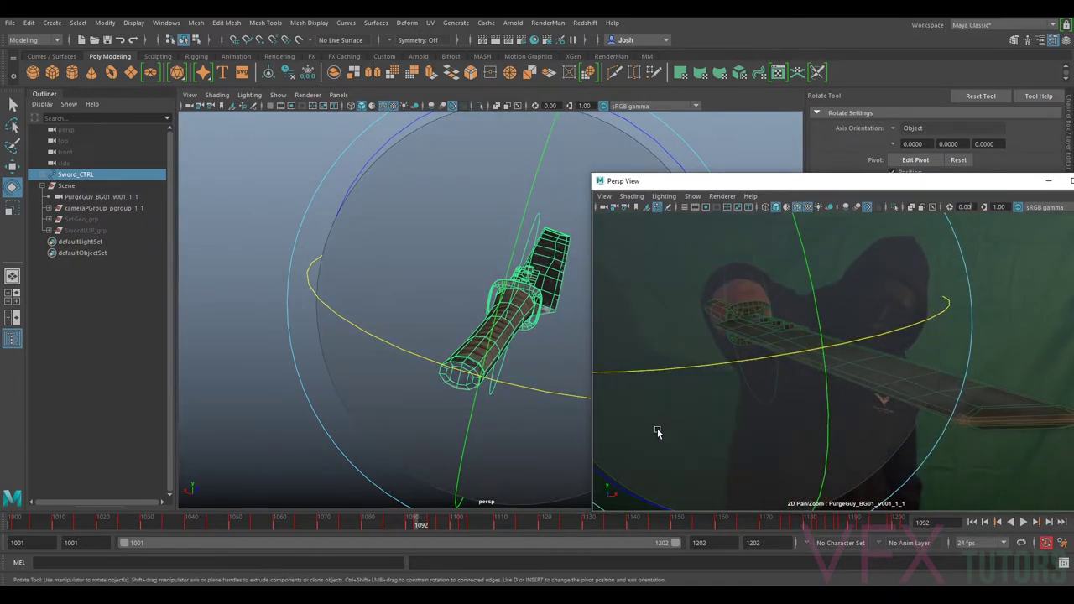
- Rotate the sword at frame 1088 to match the prop in the full camera view, and scrub neighbouring frames back to 1083
{"action": "left_click_drag", "start_coordinate": [429, 522], "coordinate": [398, 522]}
{"action": "key", "text": "backslash"}
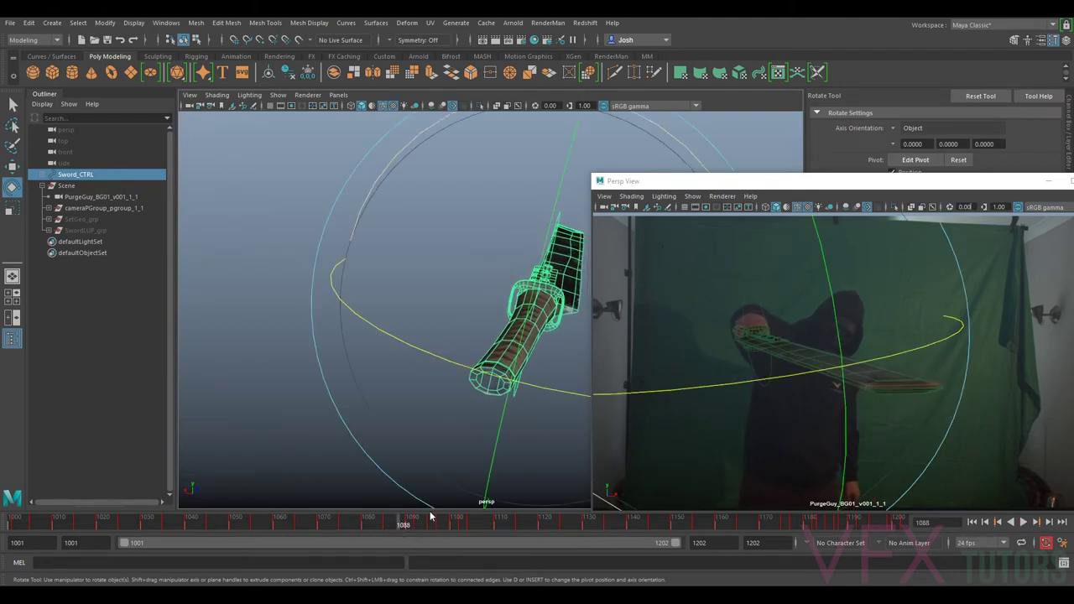
{"action": "left_click_drag", "start_coordinate": [565, 167], "coordinate": [566, 168]}
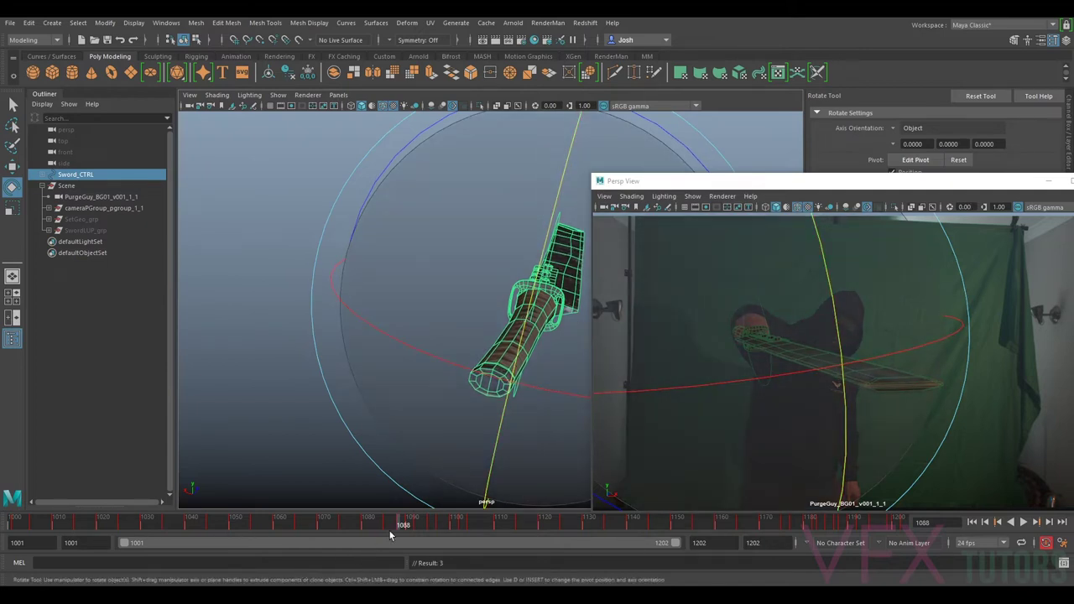
{"action": "left_click_drag", "start_coordinate": [403, 525], "coordinate": [409, 524]}
{"action": "left_click_drag", "start_coordinate": [974, 433], "coordinate": [976, 433]}
{"action": "left_click_drag", "start_coordinate": [436, 521], "coordinate": [376, 526]}
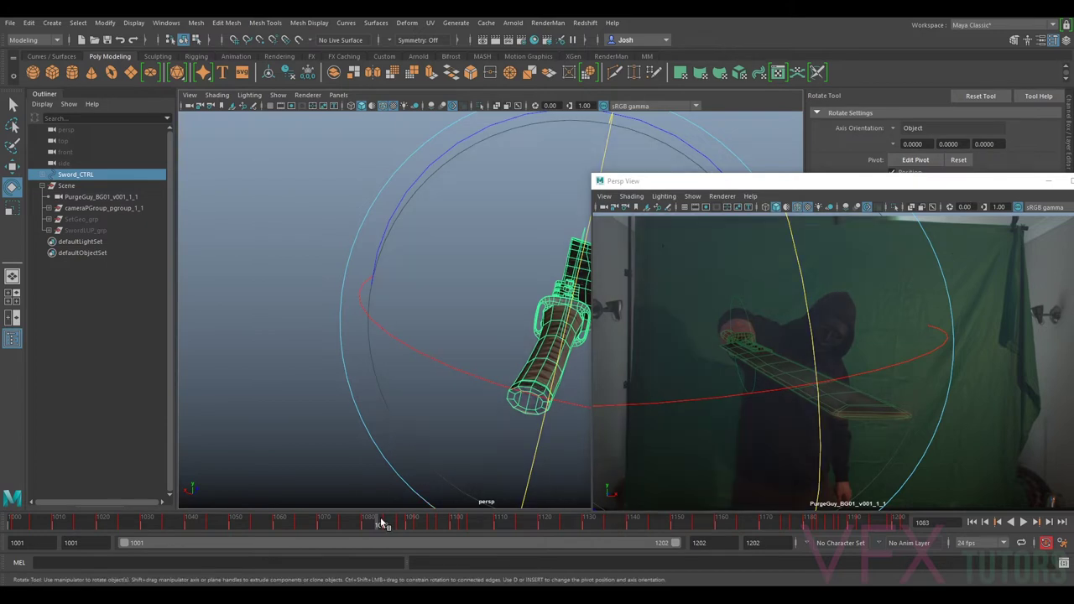
- Examine the sword against the hand and prop in the camera view from frame 1083 back to 1074
{"action": "mouse_move", "coordinate": [378, 521]}
{"action": "left_mouse_down"}
{"action": "mouse_move", "coordinate": [353, 522]}
{"action": "mouse_move", "coordinate": [372, 522]}
{"action": "left_mouse_up"}
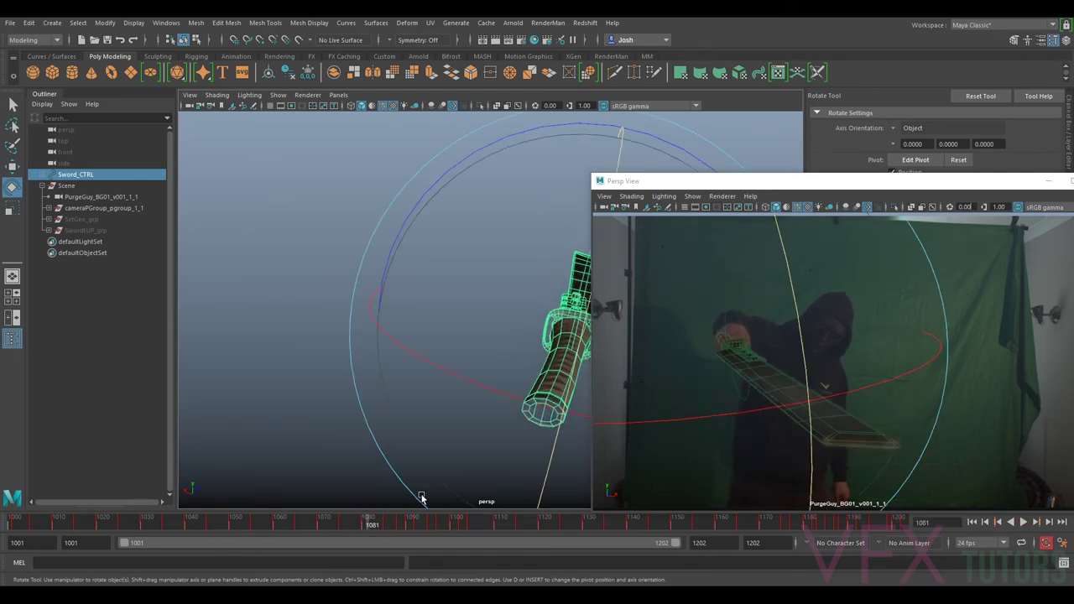
{"action": "key", "text": "backslash"}
{"action": "right_click_drag", "start_coordinate": [707, 308], "coordinate": [853, 383]}
{"action": "middle_click_drag", "start_coordinate": [853, 383], "coordinate": [965, 362]}
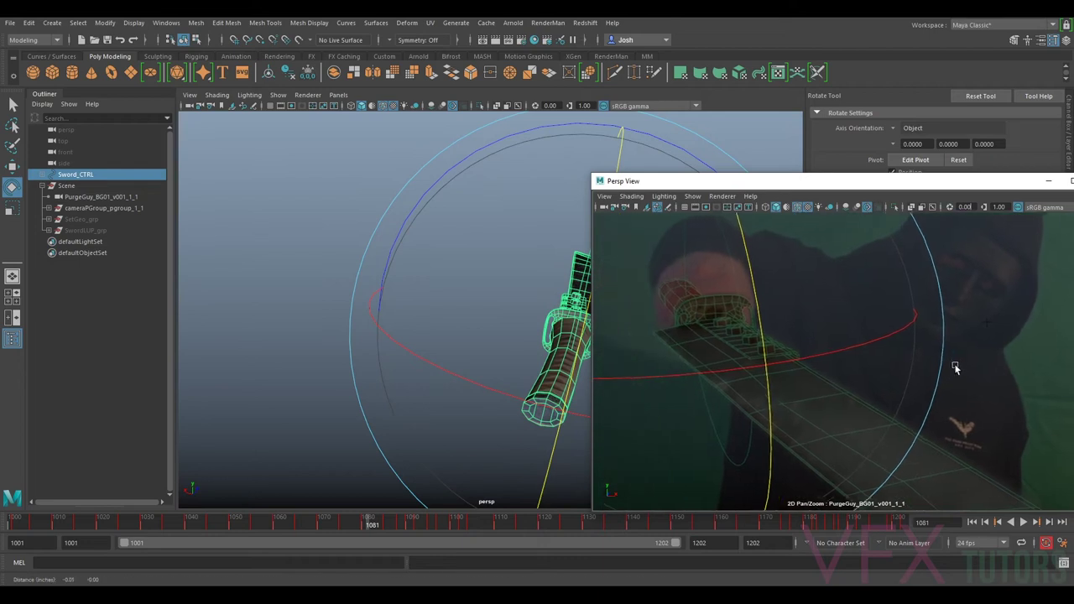
{"action": "right_click_drag", "start_coordinate": [948, 406], "coordinate": [893, 396]}
{"action": "middle_click_drag", "start_coordinate": [892, 396], "coordinate": [921, 400]}
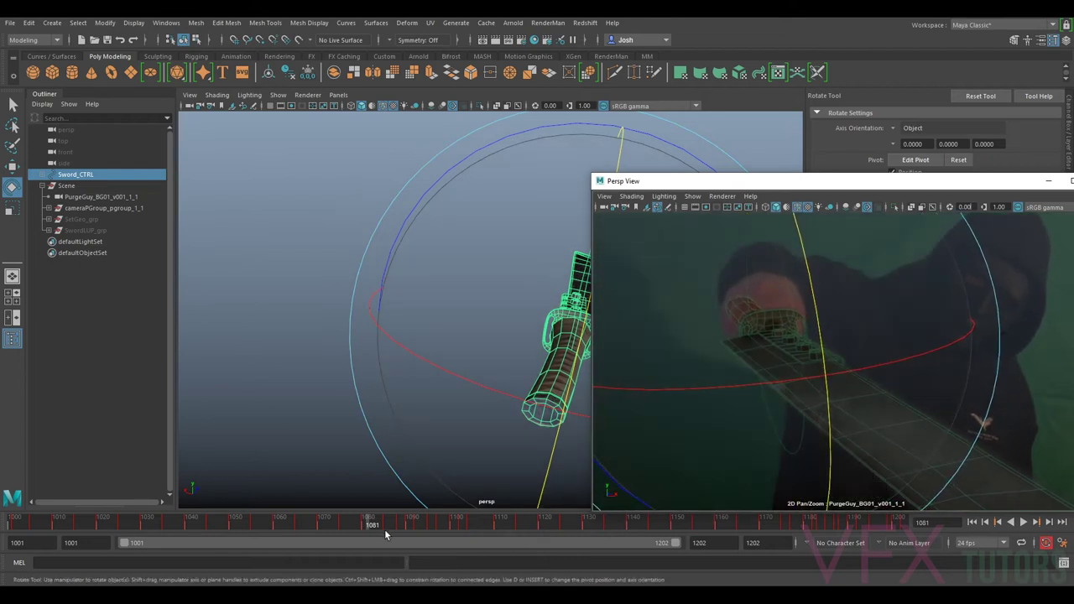
{"action": "left_click_drag", "start_coordinate": [367, 523], "coordinate": [342, 523]}
{"action": "right_click_drag", "start_coordinate": [970, 442], "coordinate": [887, 446]}
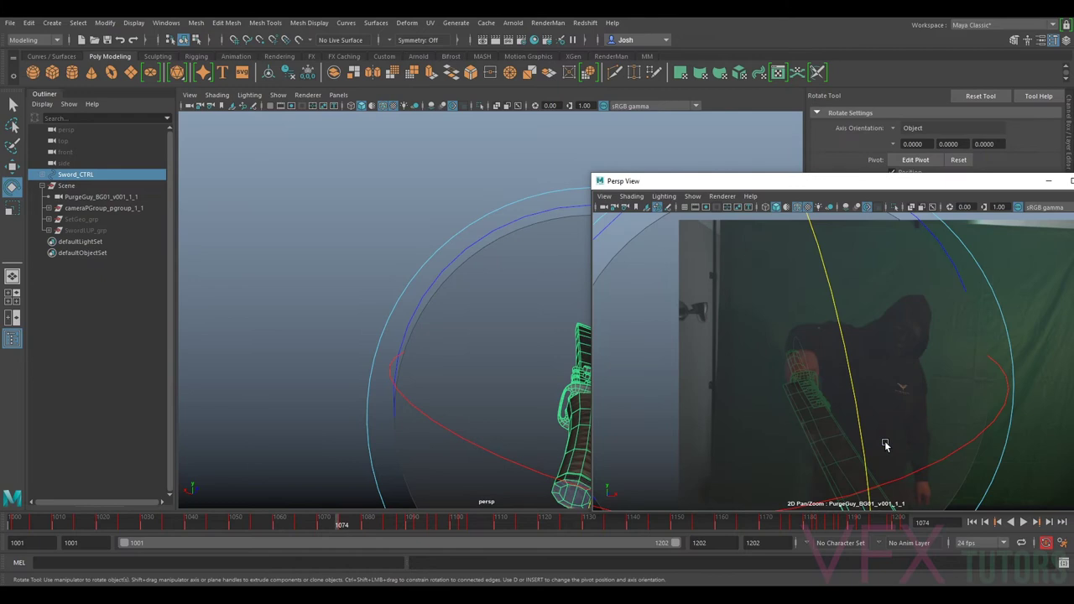
- Check the handle and full blade against the footage at frame 1075, and scrub back to frame 1070
{"action": "mouse_move", "coordinate": [349, 518]}
{"action": "left_mouse_down"}
{"action": "mouse_move", "coordinate": [371, 525]}
{"action": "mouse_move", "coordinate": [346, 525]}
{"action": "left_mouse_up"}
{"action": "right_click_drag", "start_coordinate": [981, 401], "coordinate": [940, 398]}
{"action": "middle_click_drag", "start_coordinate": [940, 398], "coordinate": [895, 377]}
{"action": "right_click_drag", "start_coordinate": [930, 419], "coordinate": [984, 423]}
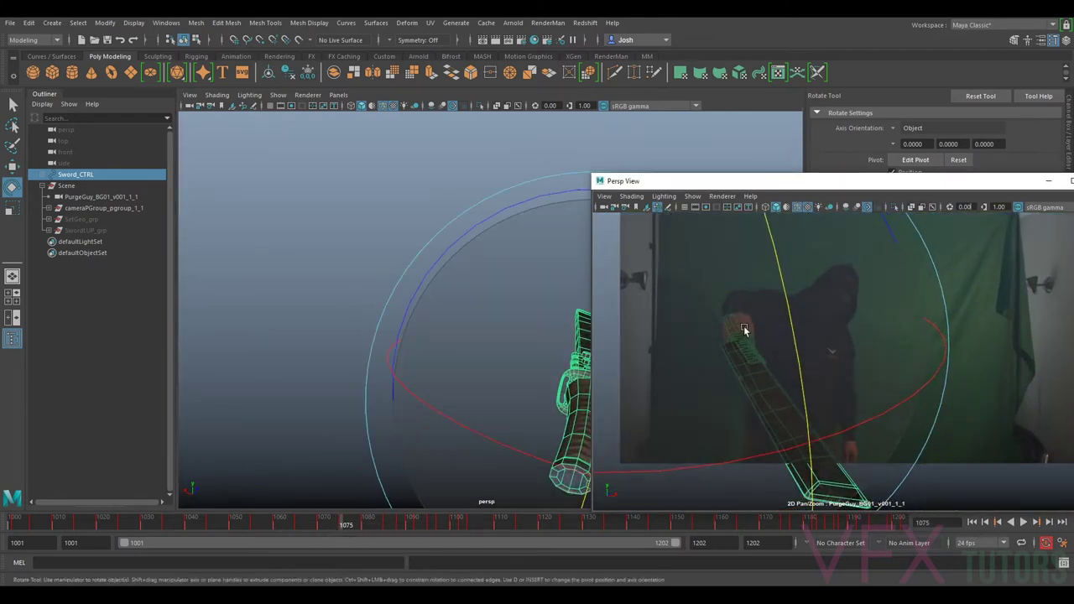
{"action": "middle_click_drag", "start_coordinate": [746, 329], "coordinate": [828, 378]}
{"action": "right_click_drag", "start_coordinate": [910, 413], "coordinate": [921, 413]}
{"action": "scroll", "coordinate": [921, 413], "scroll_direction": "up", "scroll_amount": 2}
{"action": "left_click_drag", "start_coordinate": [353, 523], "coordinate": [324, 526]}
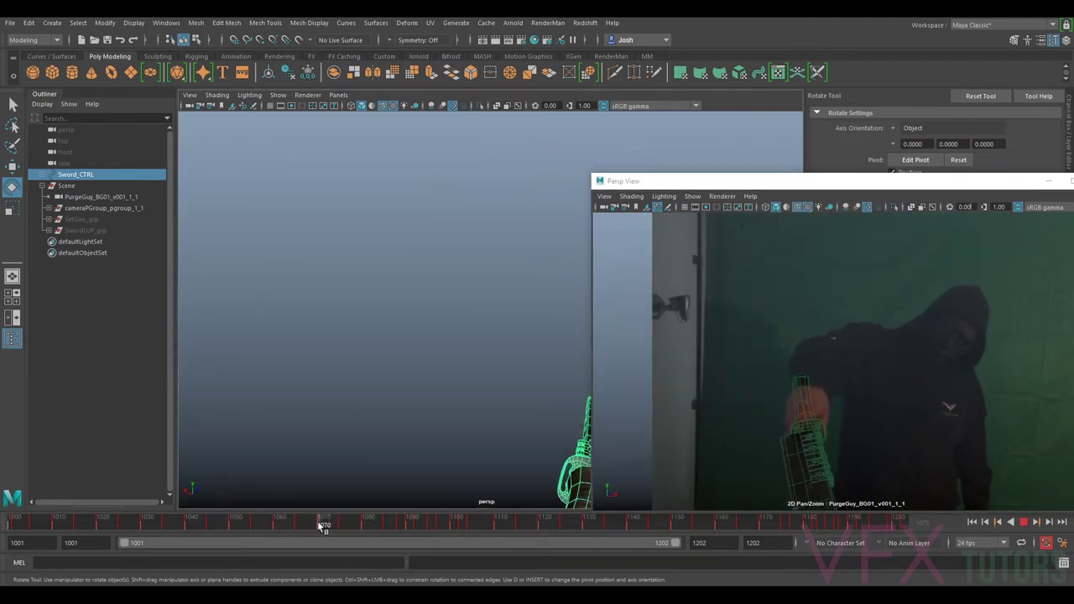
- Inspect the grip closely at frame 1070 and compare the sword's keyed poses between frames 1065 and 1085
{"action": "right_click_drag", "start_coordinate": [949, 438], "coordinate": [902, 411]}
{"action": "middle_click_drag", "start_coordinate": [902, 411], "coordinate": [866, 313]}
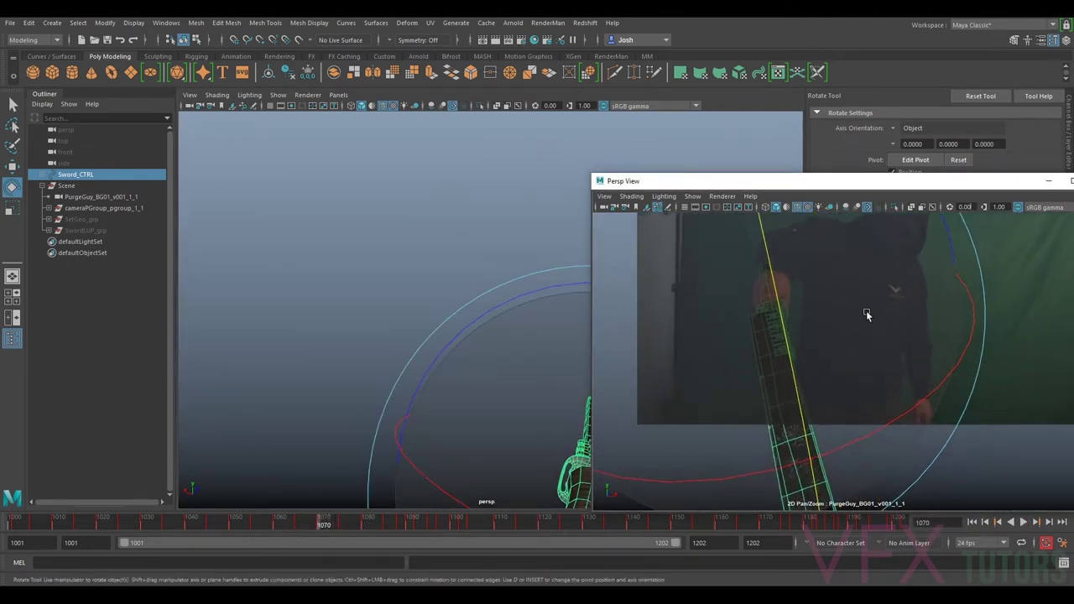
{"action": "scroll", "coordinate": [866, 315], "scroll_direction": "up", "scroll_amount": 3}
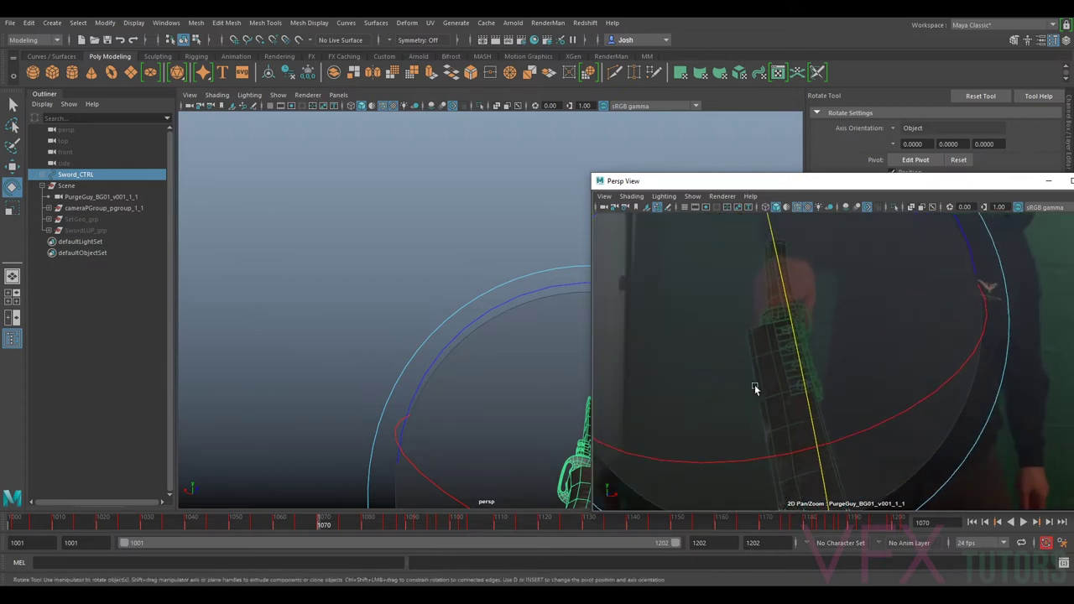
{"action": "left_click_drag", "start_coordinate": [325, 522], "coordinate": [329, 522]}
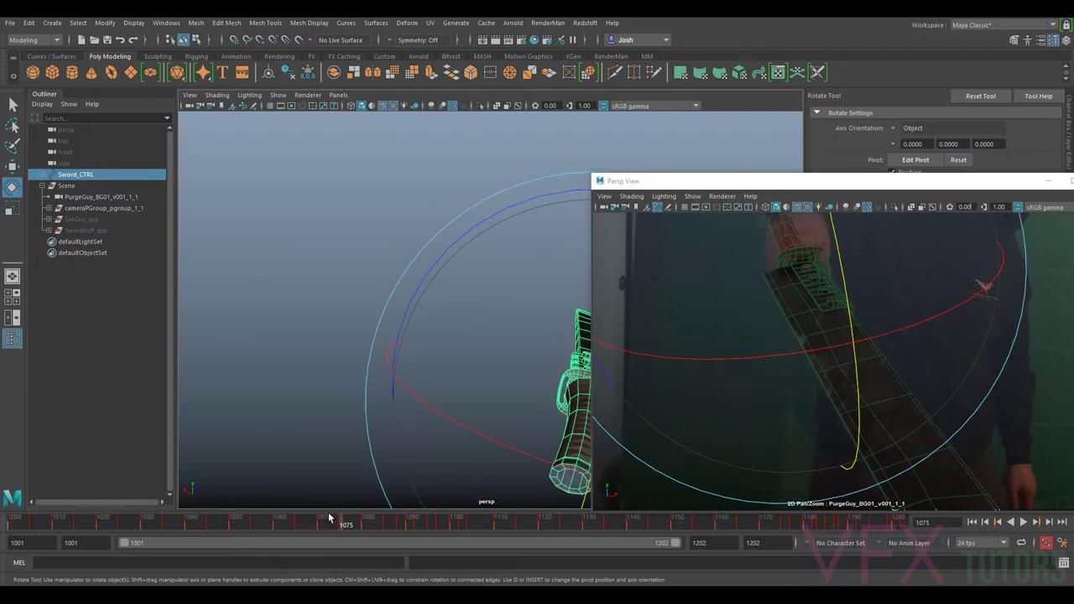
{"action": "key", "text": "period"}
{"action": "key", "text": "period"}
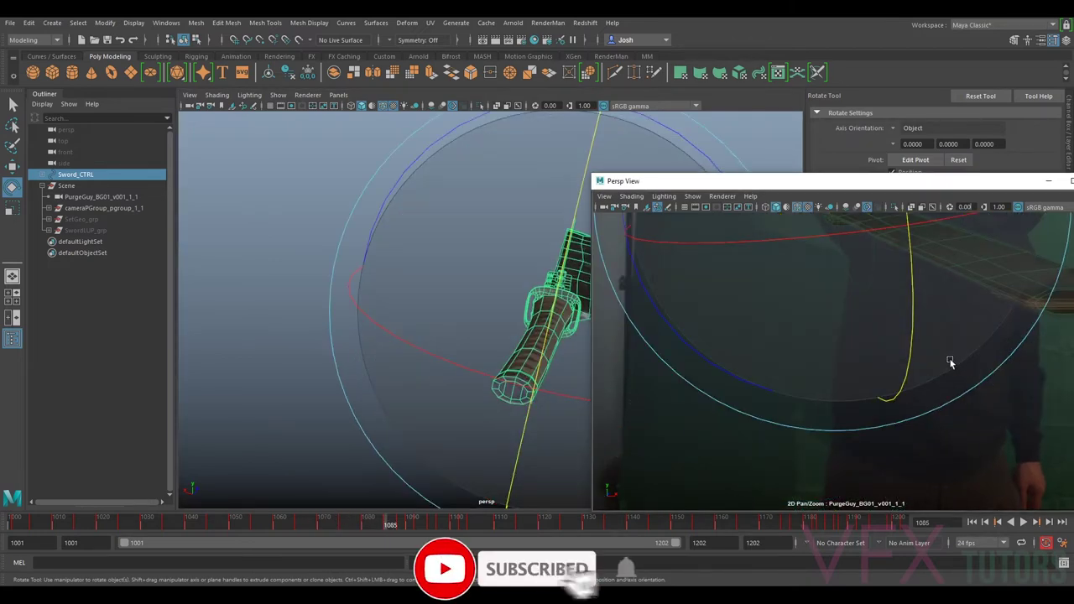
{"action": "key", "text": "comma"}
{"action": "key", "text": "comma"}
{"action": "key", "text": "comma"}
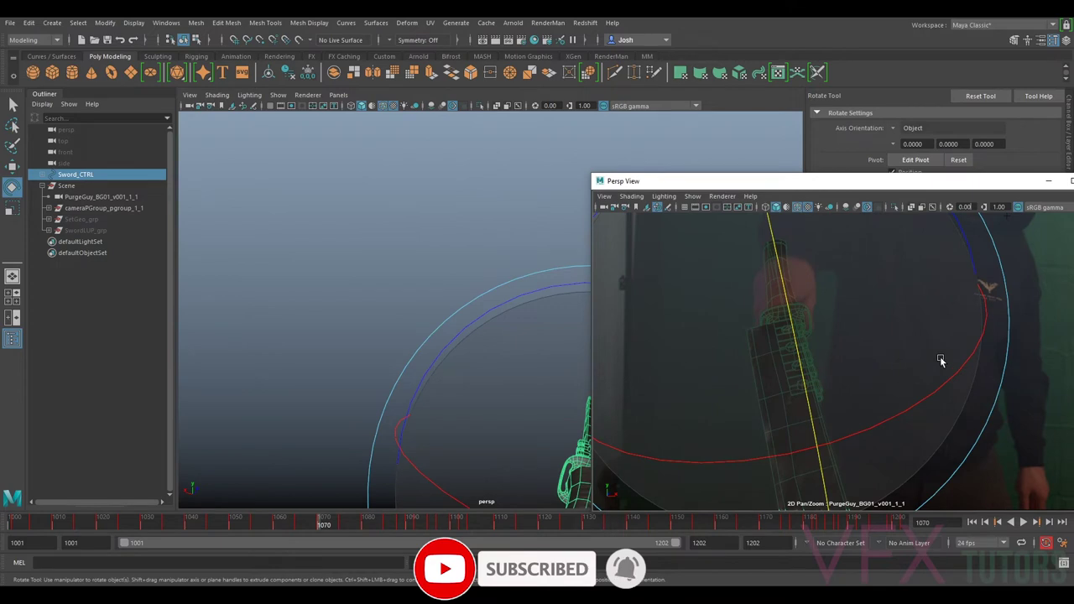
{"action": "key", "text": "comma"}
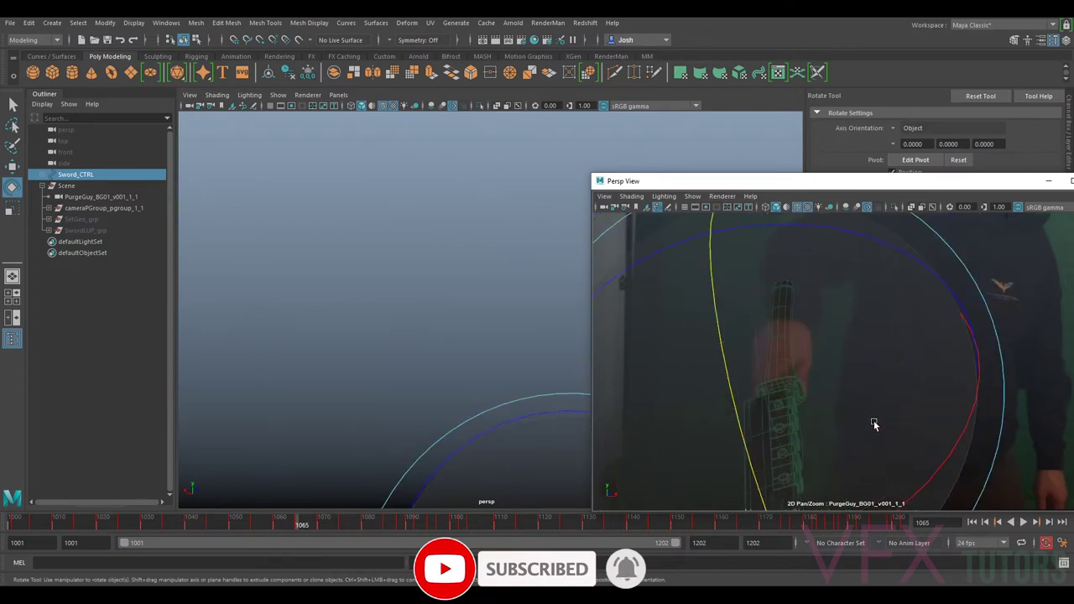
- At frame 1070, nudge the sword's rotation to match the prop, set a key, and return to frame 1065
{"action": "key", "text": "period"}
{"action": "left_click_drag", "start_coordinate": [855, 433], "coordinate": [854, 433]}
{"action": "key", "text": "s"}
{"action": "key", "text": "comma"}
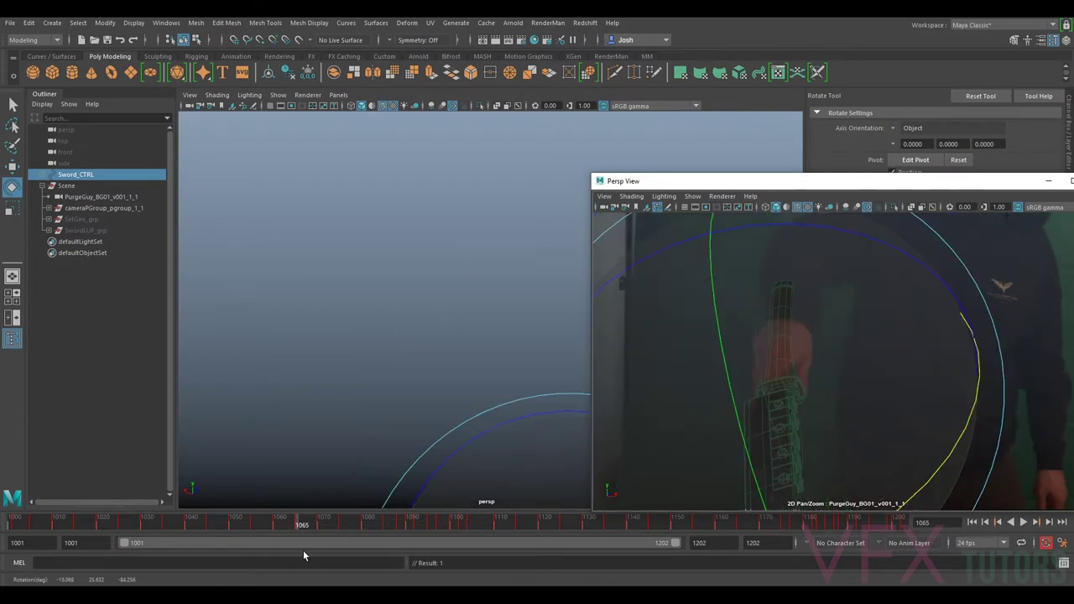
- Hide the manipulator and review the sword's grip alignment from frame 1065 back to 1011 and forward to 1037
{"action": "left_click_drag", "start_coordinate": [301, 524], "coordinate": [270, 528]}
{"action": "key", "text": "q"}
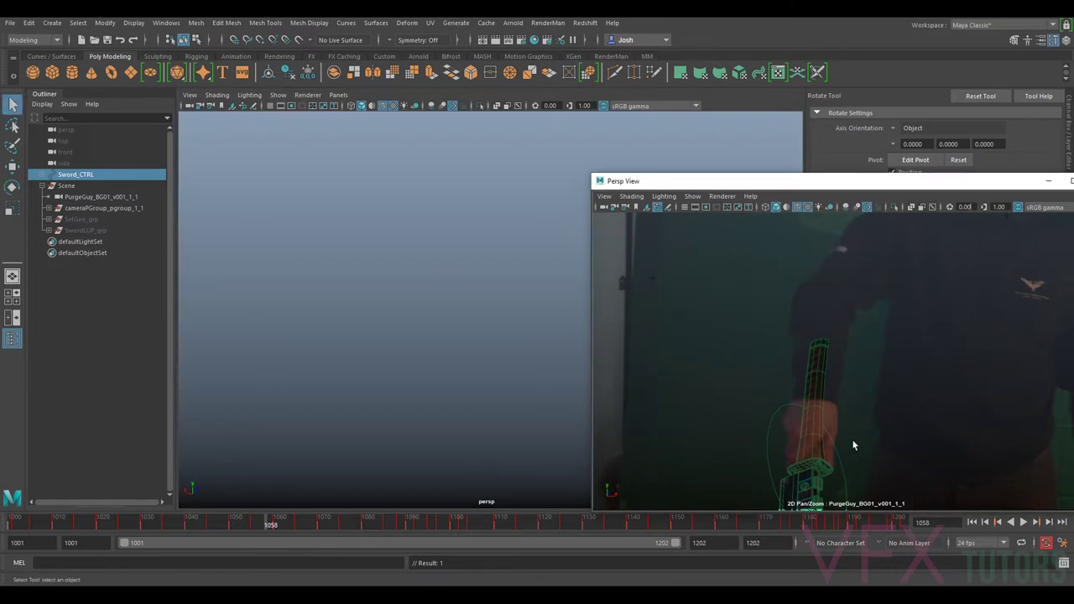
{"action": "right_click_drag", "start_coordinate": [923, 482], "coordinate": [978, 471]}
{"action": "middle_click_drag", "start_coordinate": [915, 431], "coordinate": [907, 196]}
{"action": "right_click_drag", "start_coordinate": [907, 222], "coordinate": [904, 285]}
{"action": "middle_click_drag", "start_coordinate": [905, 285], "coordinate": [941, 381]}
{"action": "left_click_drag", "start_coordinate": [251, 522], "coordinate": [58, 532]}
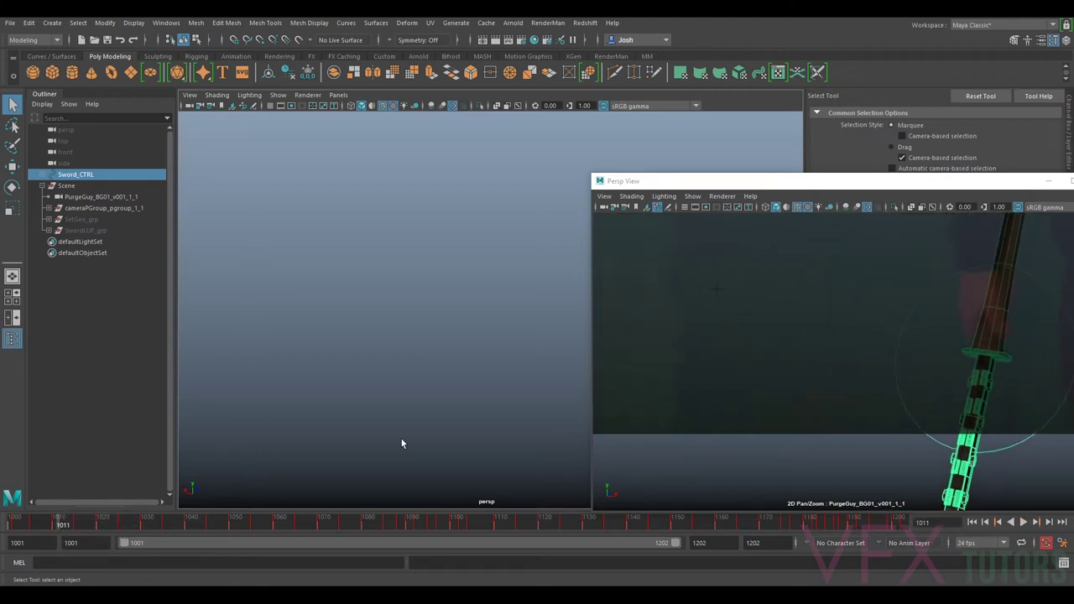
{"action": "middle_click_drag", "start_coordinate": [879, 385], "coordinate": [693, 384]}
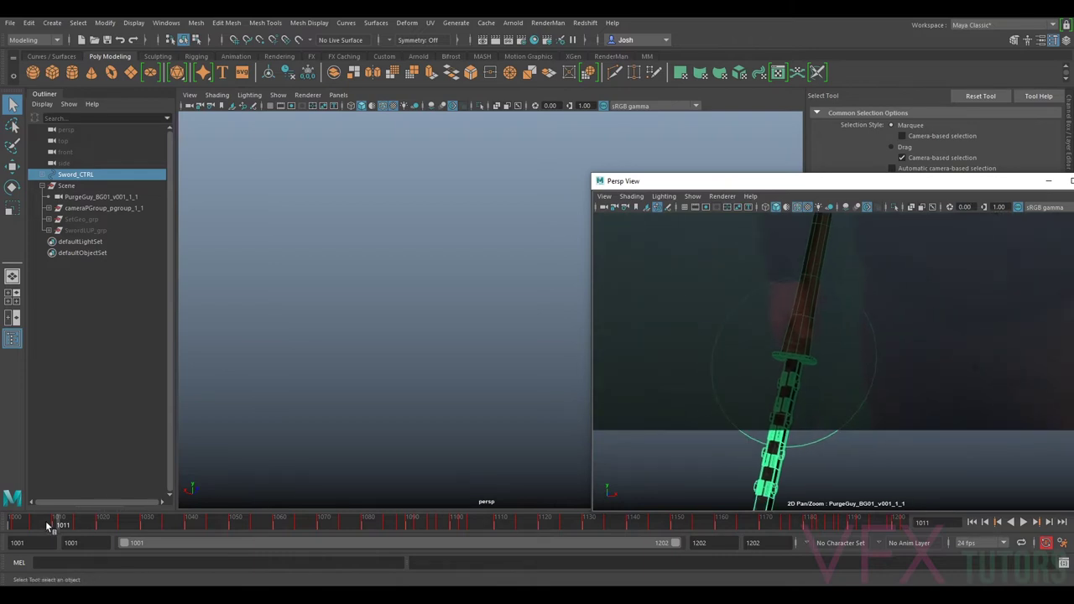
{"action": "left_click_drag", "start_coordinate": [57, 528], "coordinate": [172, 541]}
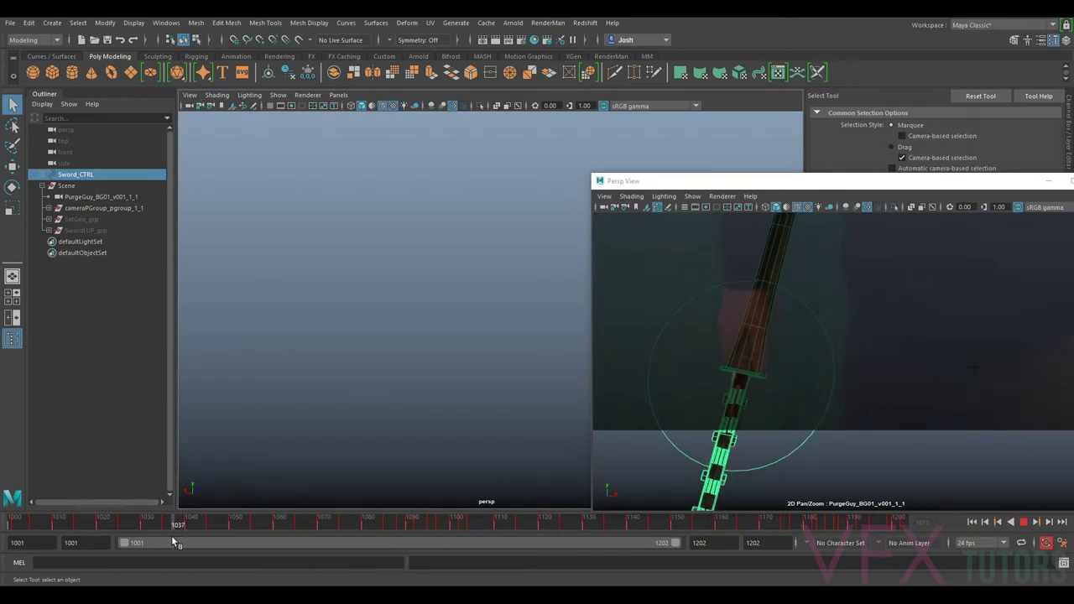
- Compare the sword's neighbouring keyed poses around frames 1037 and 1040, and play back that section
{"action": "key", "text": "period"}
{"action": "key", "text": "comma"}
{"action": "key", "text": "period"}
{"action": "key", "text": "comma"}
{"action": "key", "text": "comma"}
{"action": "key", "text": "period"}
{"action": "key", "text": "period"}
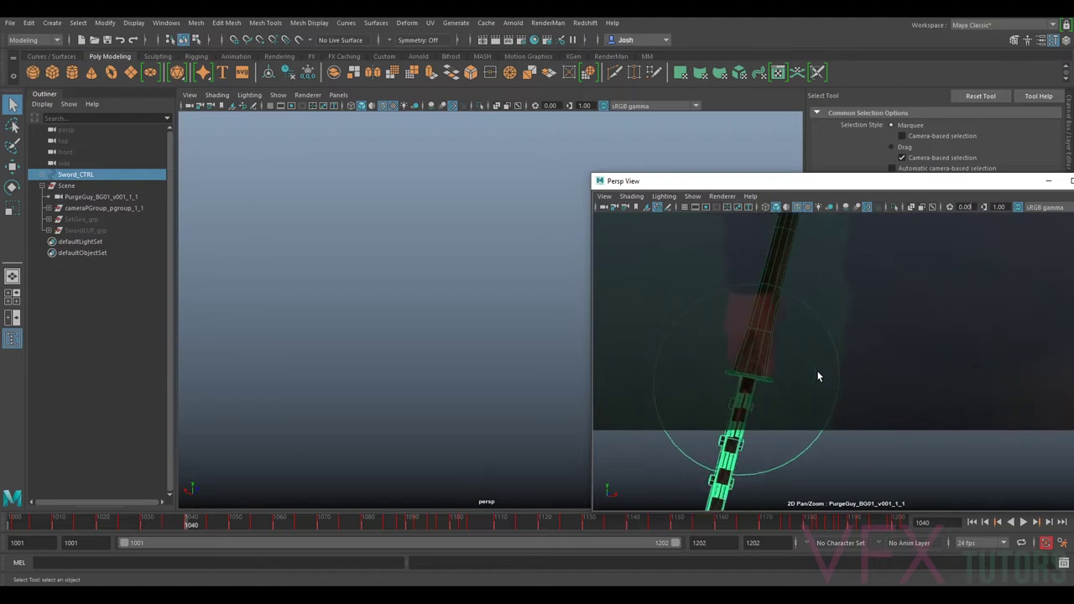
{"action": "key", "text": "comma"}
{"action": "key", "text": "alt+v"}
- Move the sword slightly along its length at frame 1037 so the guard lines up with the hand
{"action": "left_click_drag", "start_coordinate": [176, 524], "coordinate": [173, 524]}
{"action": "right_click_drag", "start_coordinate": [773, 335], "coordinate": [974, 423]}
{"action": "middle_click_drag", "start_coordinate": [756, 360], "coordinate": [872, 364]}
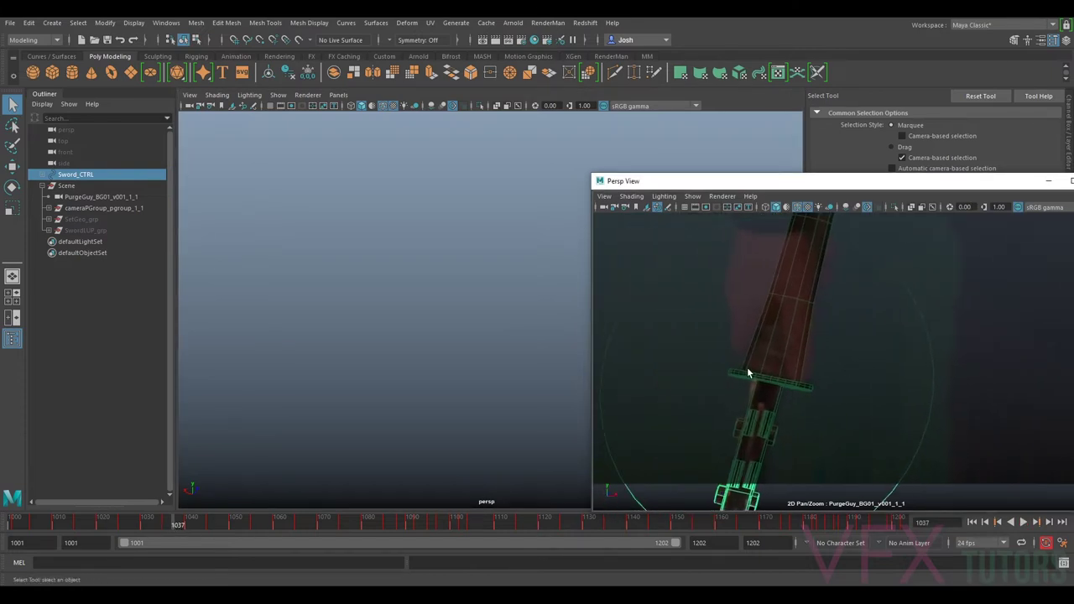
{"action": "key", "text": "w"}
{"action": "left_click_drag", "start_coordinate": [759, 420], "coordinate": [759, 418]}
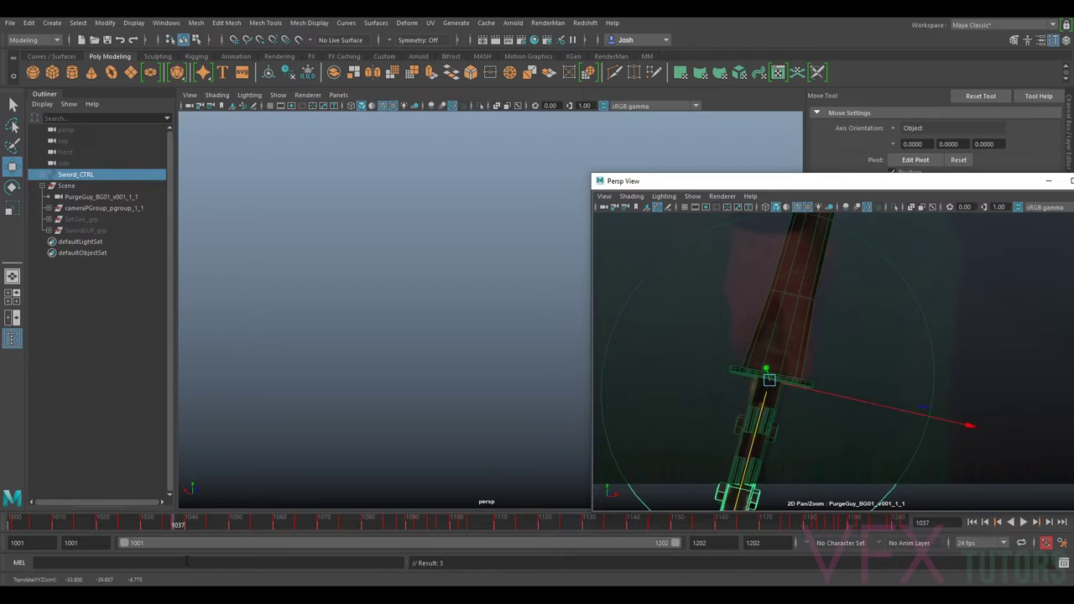
- At frame 1042, move the sword slightly along its length and sideways to line up with the prop
{"action": "left_click_drag", "start_coordinate": [173, 526], "coordinate": [195, 526]}
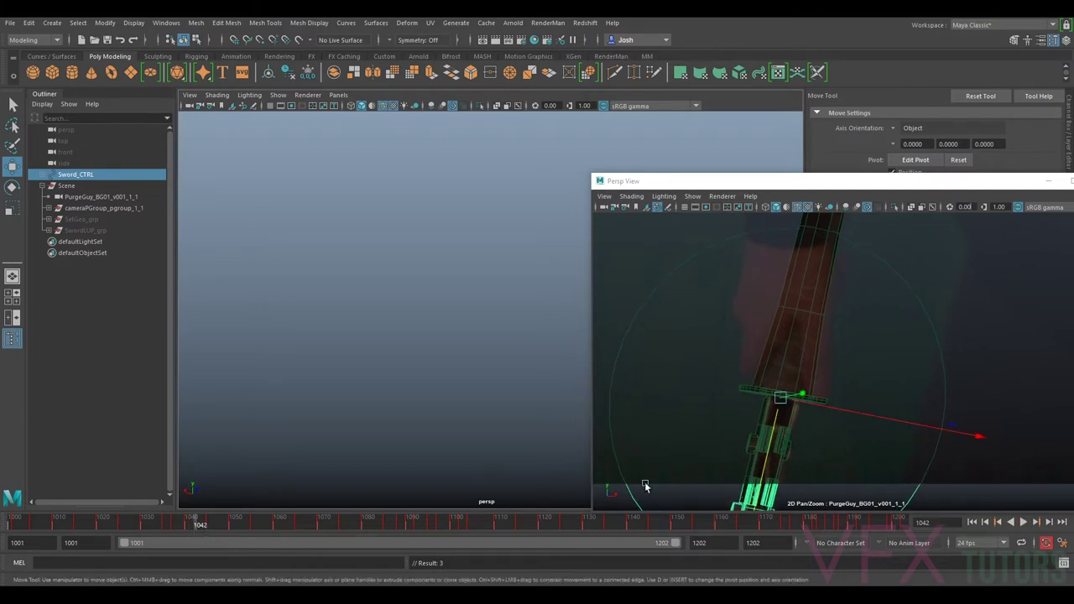
{"action": "left_click_drag", "start_coordinate": [769, 429], "coordinate": [770, 433]}
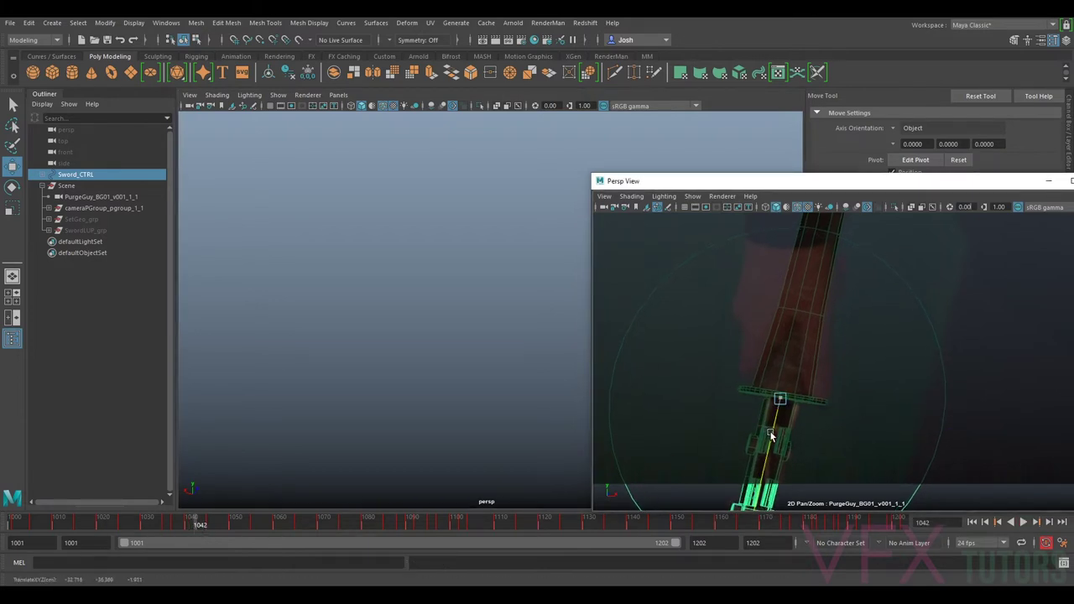
{"action": "left_click_drag", "start_coordinate": [834, 405], "coordinate": [836, 407]}
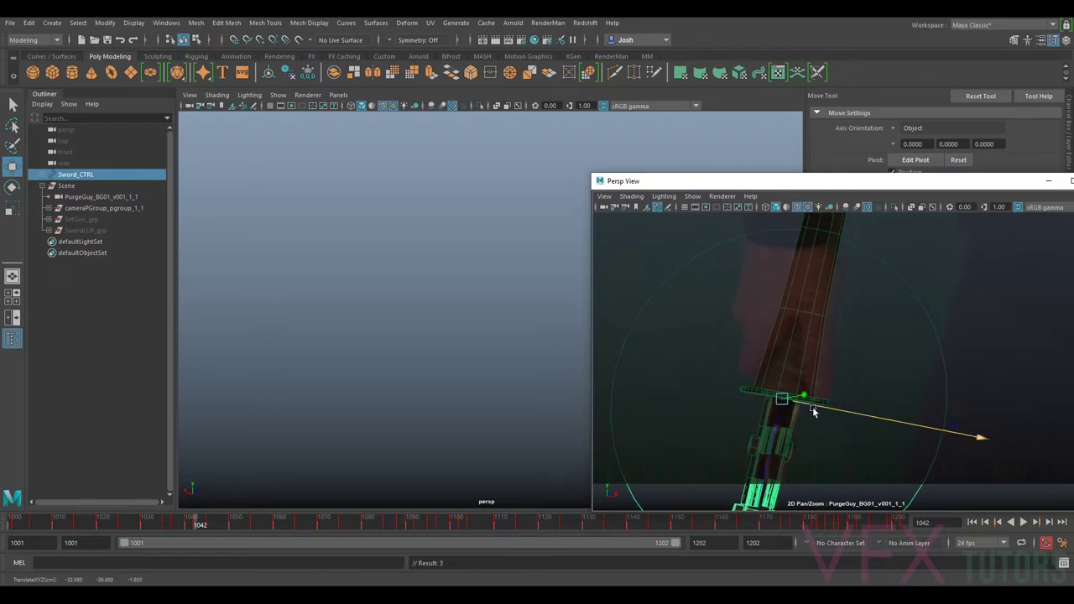
- Play back the adjustment, and nudge the sword along its length around frame 1046 to fit the hand
{"action": "key", "text": "alt+v"}
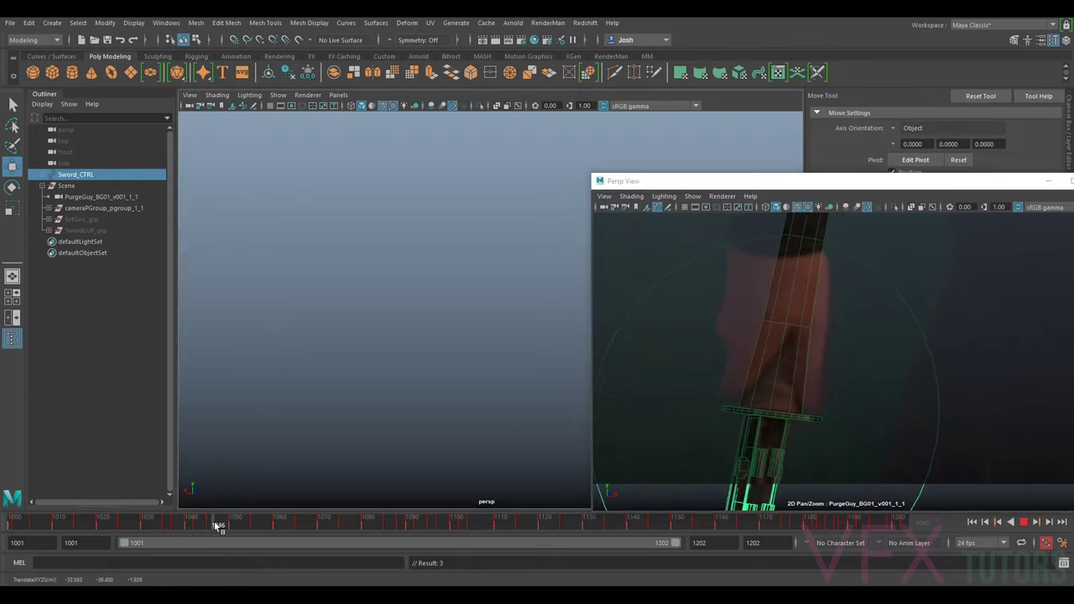
{"action": "left_click", "coordinate": [217, 525]}
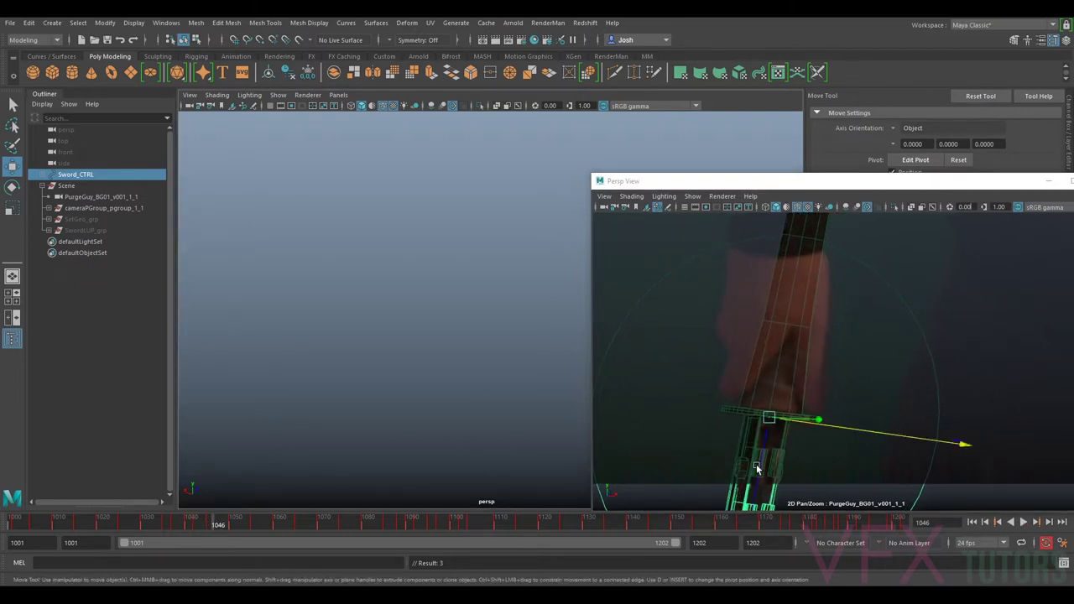
{"action": "left_click_drag", "start_coordinate": [758, 466], "coordinate": [758, 466]}
{"action": "left_click_drag", "start_coordinate": [758, 464], "coordinate": [758, 465]}
{"action": "left_click_drag", "start_coordinate": [216, 526], "coordinate": [222, 527]}
{"action": "left_click_drag", "start_coordinate": [756, 462], "coordinate": [756, 461]}
{"action": "middle_click_drag", "start_coordinate": [755, 464], "coordinate": [752, 465]}
{"action": "left_click_drag", "start_coordinate": [753, 464], "coordinate": [753, 465]}
{"action": "key", "text": "alt+comma"}
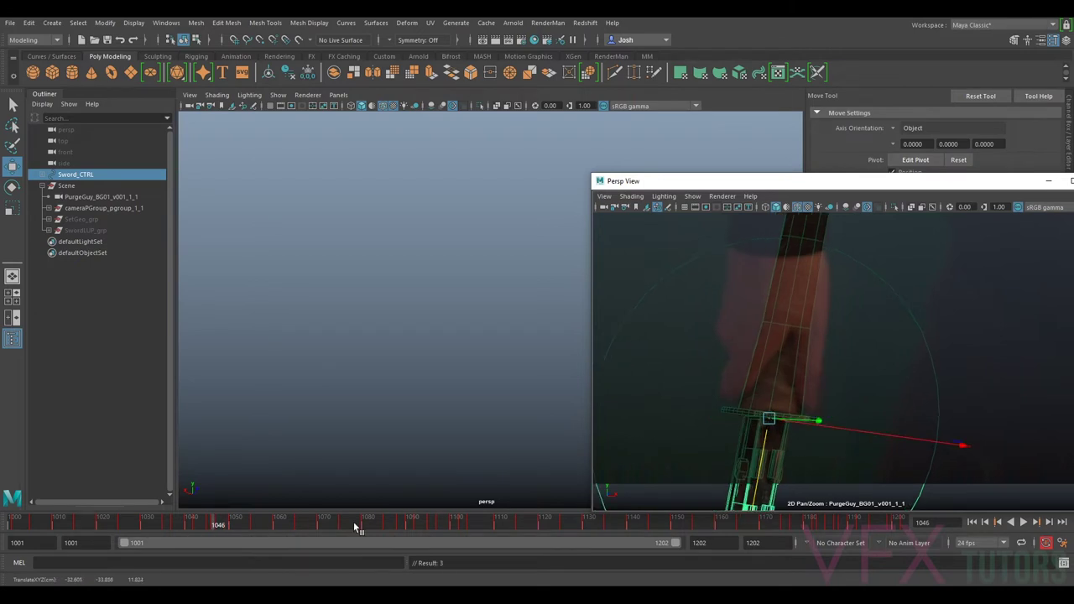
- Shift the sword sideways at frame 1003 so its handle lines up with the hand in the footage
{"action": "left_click_drag", "start_coordinate": [209, 524], "coordinate": [24, 526]}
{"action": "key", "text": "comma"}
{"action": "key", "text": "period"}
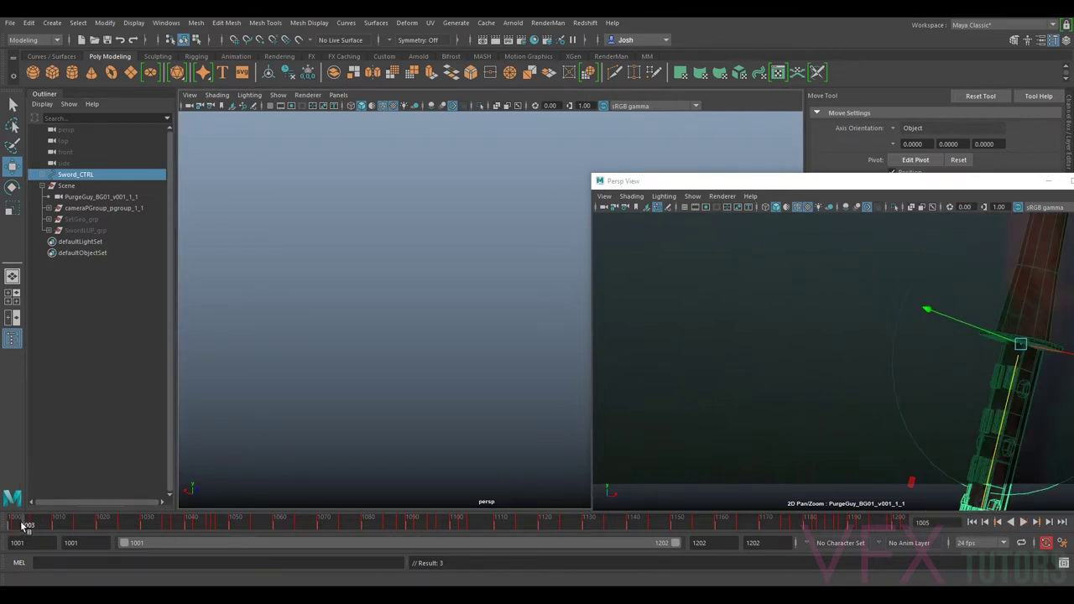
{"action": "right_click_drag", "start_coordinate": [908, 444], "coordinate": [872, 443]}
{"action": "middle_click_drag", "start_coordinate": [1033, 405], "coordinate": [873, 410]}
{"action": "middle_click_drag", "start_coordinate": [918, 375], "coordinate": [907, 418]}
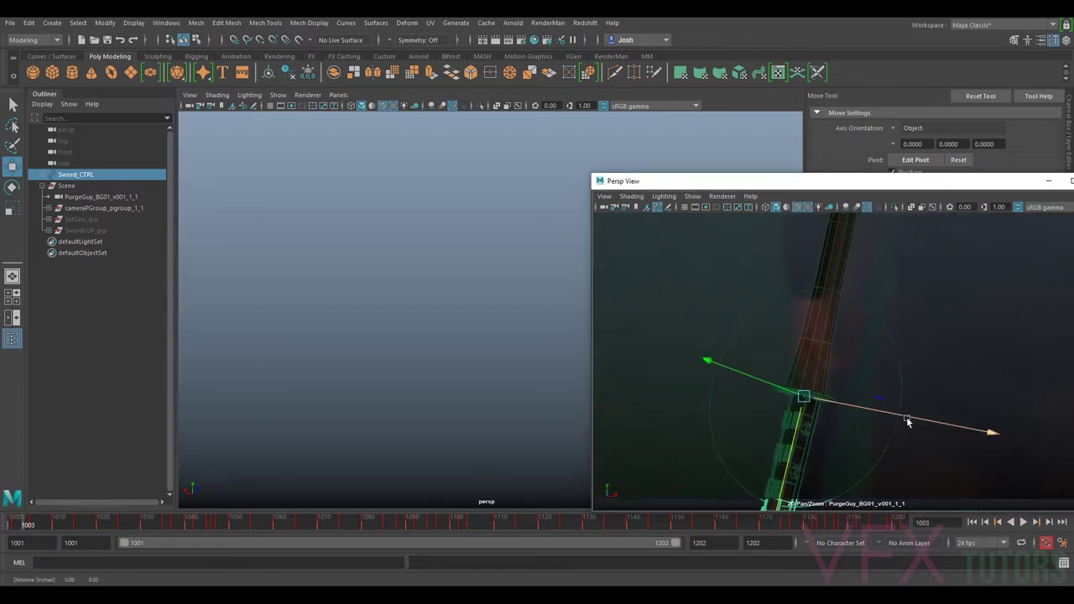
{"action": "left_click_drag", "start_coordinate": [25, 524], "coordinate": [21, 523]}
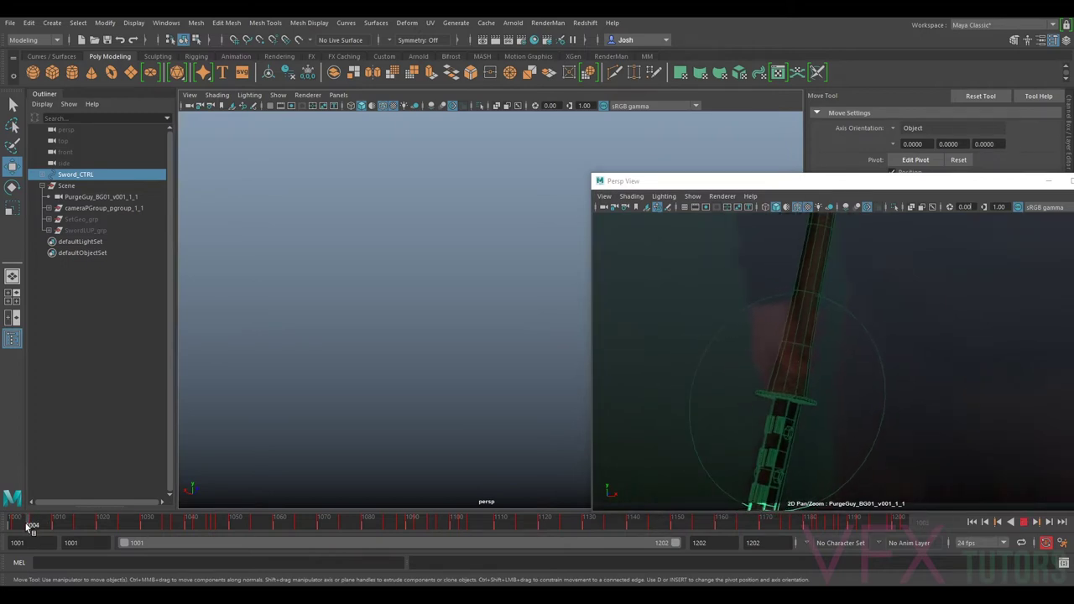
{"action": "left_click", "coordinate": [28, 525]}
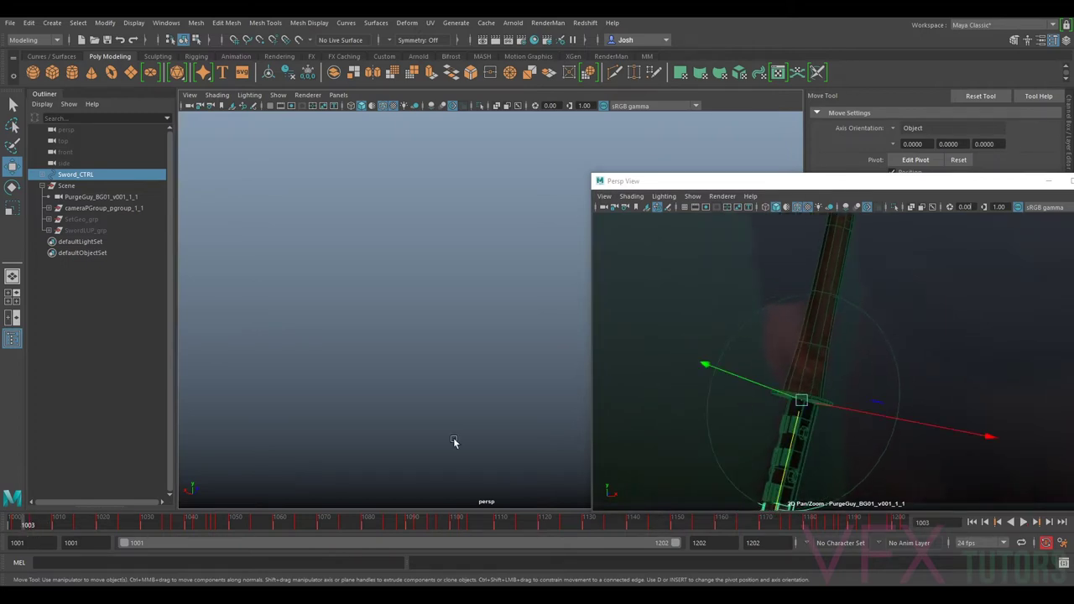
{"action": "left_click_drag", "start_coordinate": [841, 406], "coordinate": [834, 410]}
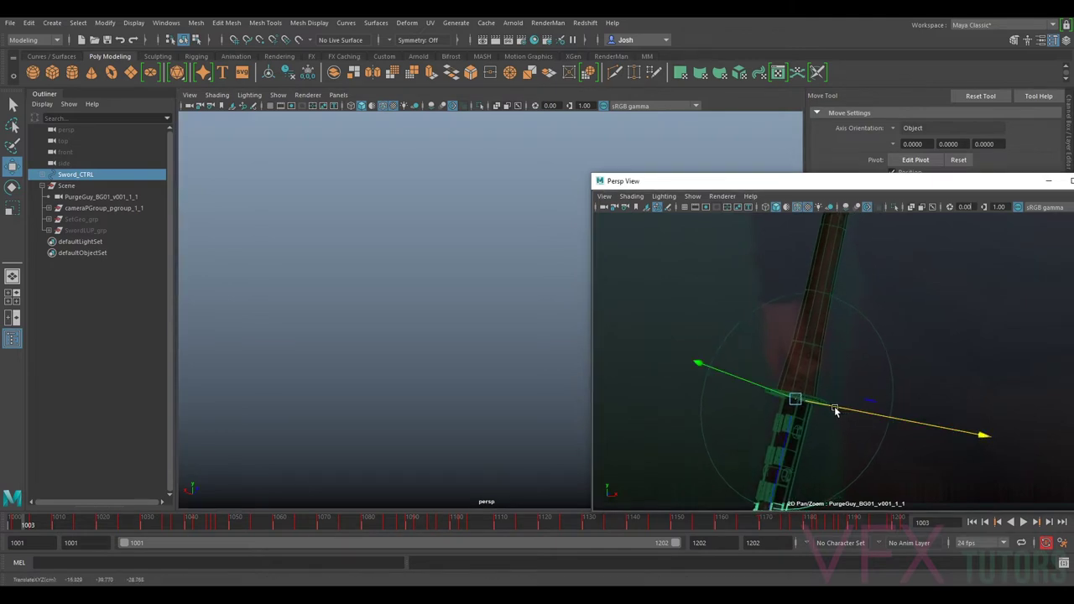
- Compare the keyed poses at frames 1003 and 1005, and nudge the sword sideways at frame 1005
{"action": "key", "text": "period"}
{"action": "key", "text": "comma"}
{"action": "key", "text": "period"}
{"action": "key", "text": "comma"}
{"action": "key", "text": "period"}
{"action": "left_click_drag", "start_coordinate": [827, 409], "coordinate": [827, 412]}
{"action": "key", "text": "comma"}
{"action": "key", "text": "period"}
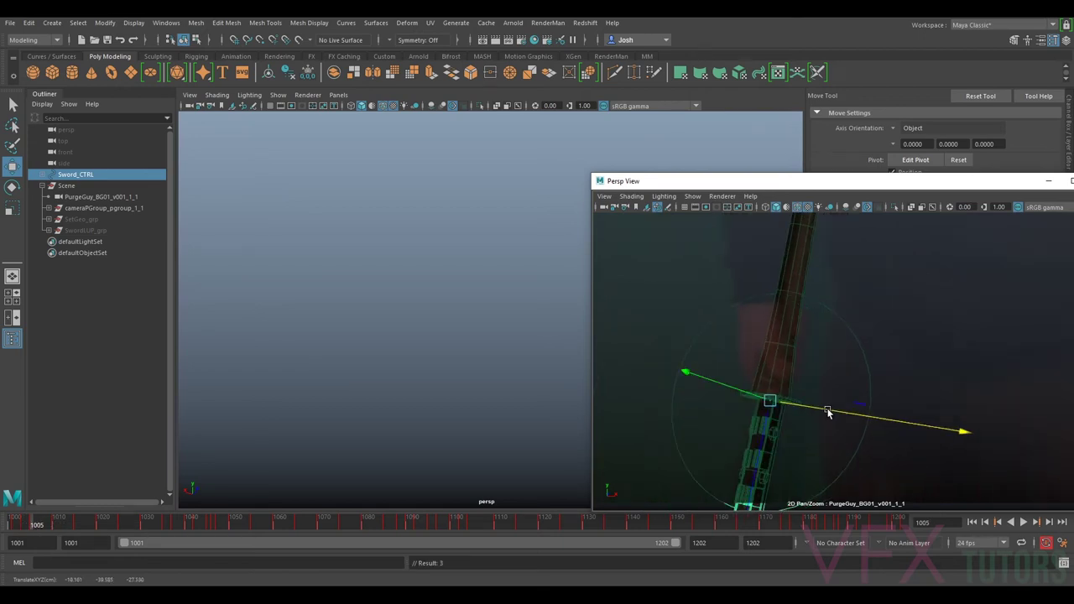
- Play back the opening frames and scrub through to frame 1107 to check the sword's fit against the prop
{"action": "left_click_drag", "start_coordinate": [28, 529], "coordinate": [10, 529]}
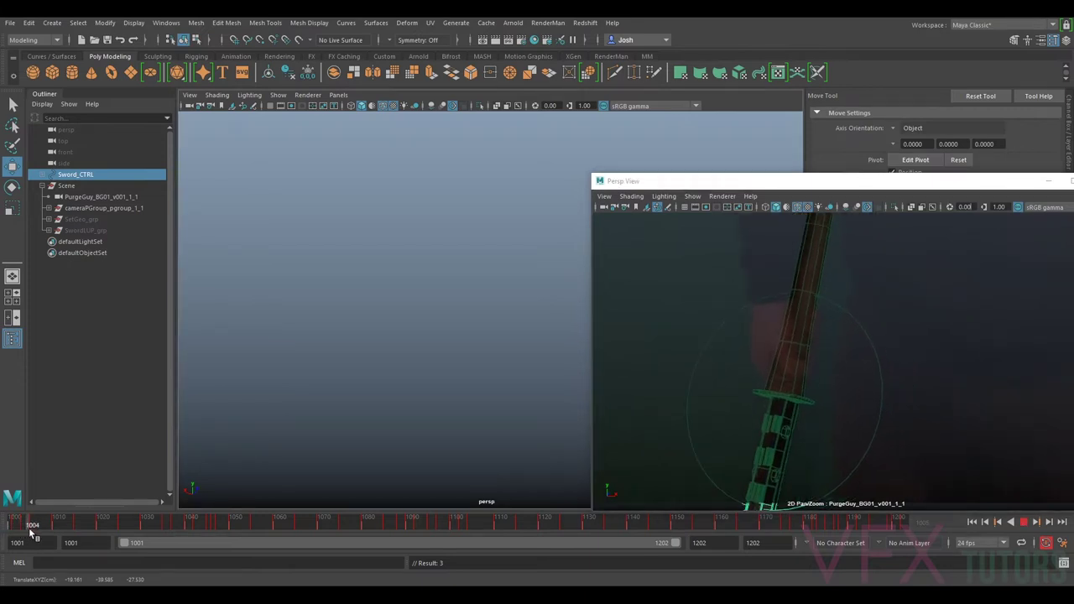
{"action": "key", "text": "alt+v"}
{"action": "middle_click", "coordinate": [930, 446]}
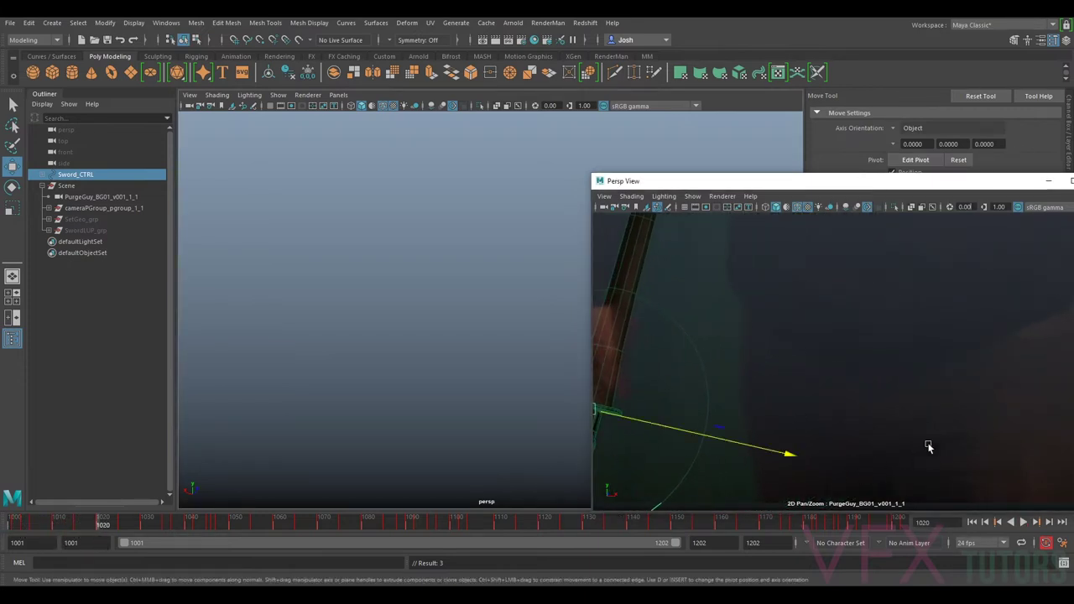
{"action": "key", "text": "backslash"}
{"action": "left_click_drag", "start_coordinate": [90, 526], "coordinate": [320, 521]}
{"action": "key", "text": "backslash"}
{"action": "right_click_drag", "start_coordinate": [714, 406], "coordinate": [711, 403]}
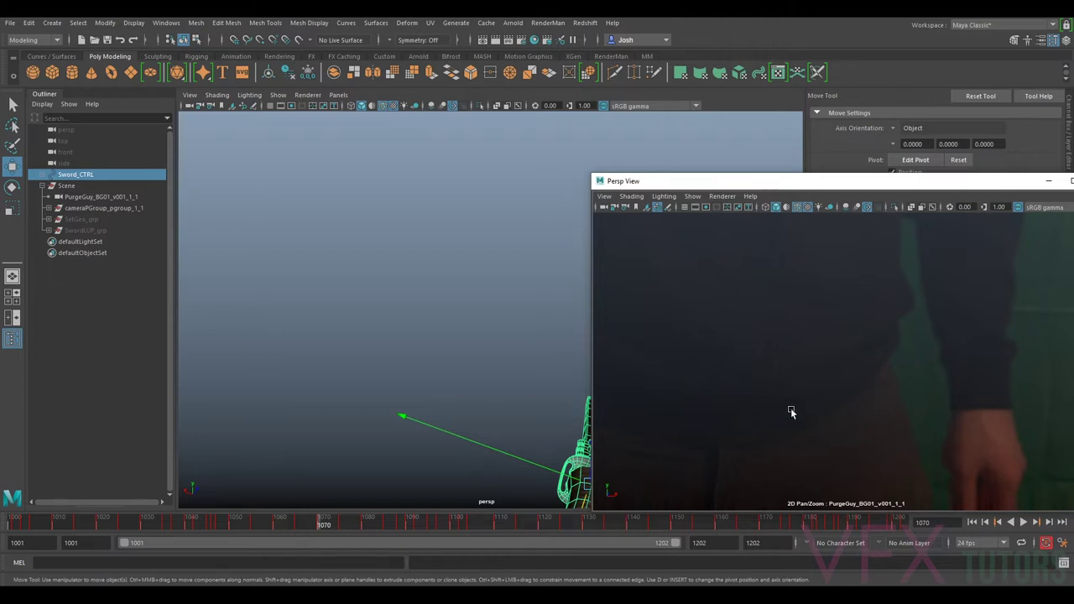
{"action": "right_click_drag", "start_coordinate": [791, 410], "coordinate": [710, 399]}
{"action": "middle_click_drag", "start_coordinate": [817, 382], "coordinate": [987, 418]}
{"action": "right_click_drag", "start_coordinate": [798, 369], "coordinate": [691, 335]}
{"action": "middle_click_drag", "start_coordinate": [831, 329], "coordinate": [802, 380]}
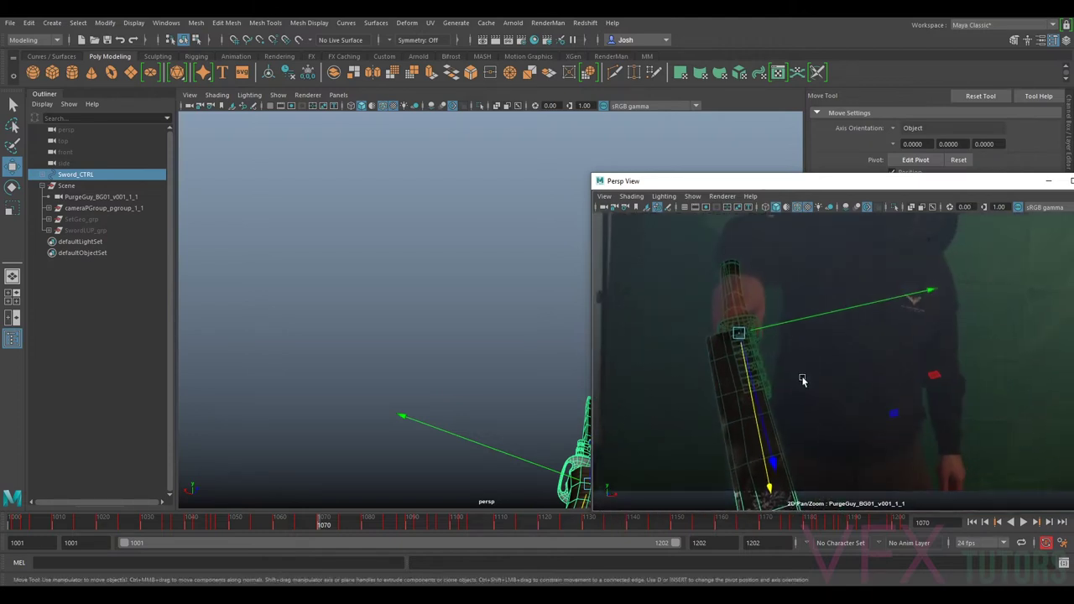
{"action": "mouse_move", "coordinate": [315, 525]}
{"action": "left_mouse_down"}
{"action": "mouse_move", "coordinate": [274, 525]}
{"action": "mouse_move", "coordinate": [370, 525]}
{"action": "left_mouse_up"}
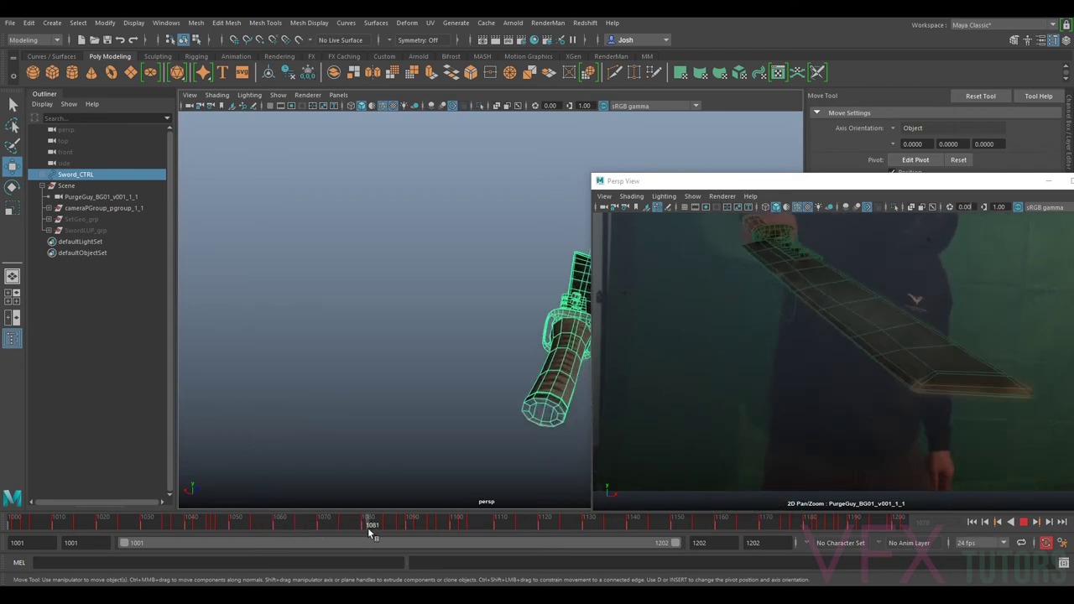
{"action": "left_click_drag", "start_coordinate": [873, 344], "coordinate": [797, 381]}
{"action": "left_click_drag", "start_coordinate": [354, 520], "coordinate": [481, 524]}
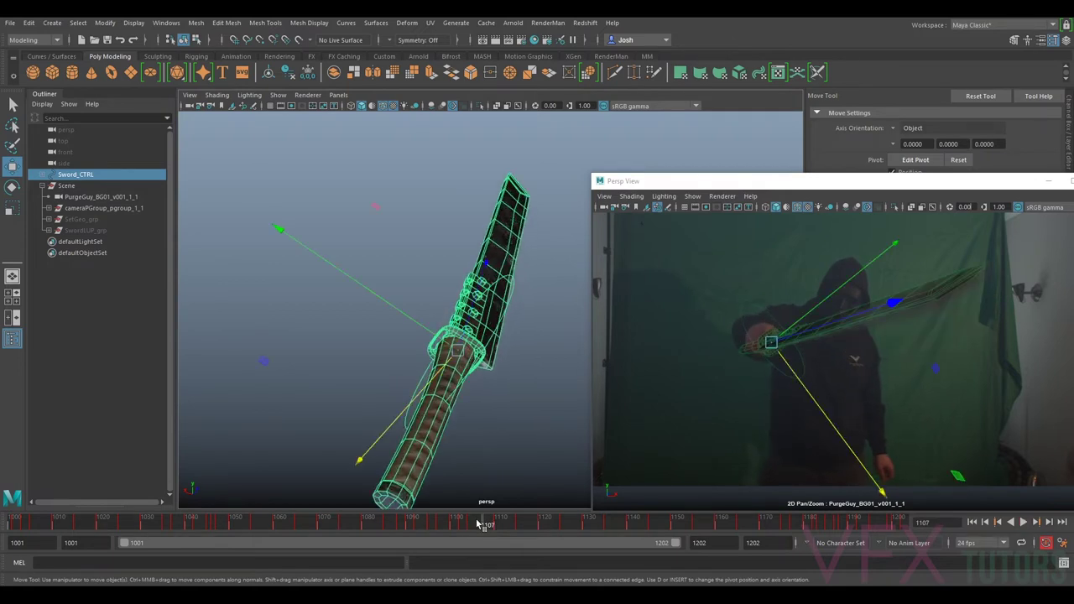
- At frame 1107, shift the sword and rotate it slightly so its handle and guard fit the hand
{"action": "right_click_drag", "start_coordinate": [954, 316], "coordinate": [1049, 391]}
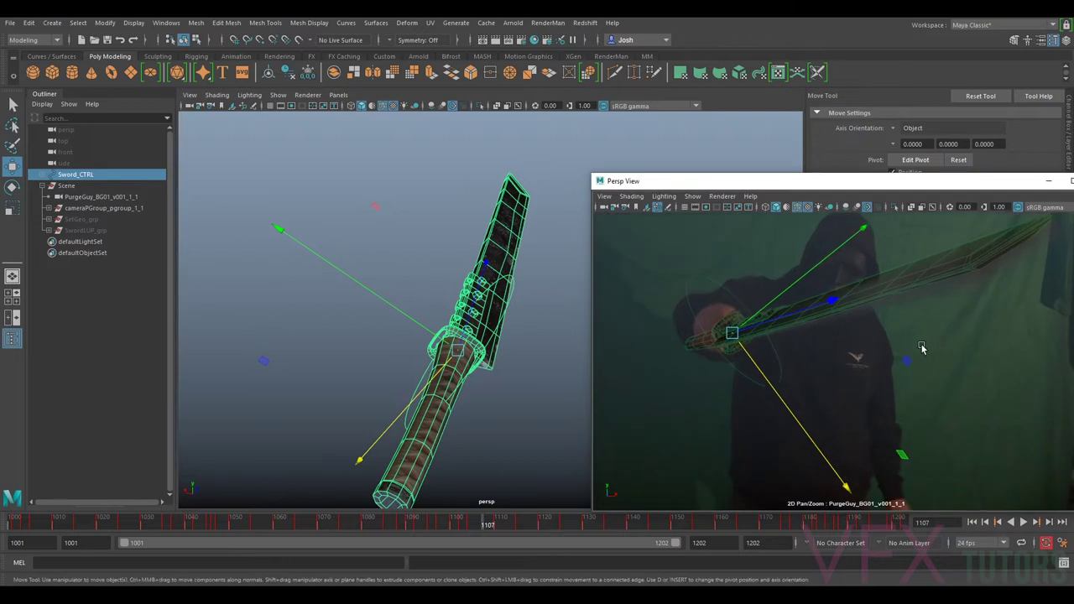
{"action": "middle_click_drag", "start_coordinate": [889, 331], "coordinate": [890, 355]}
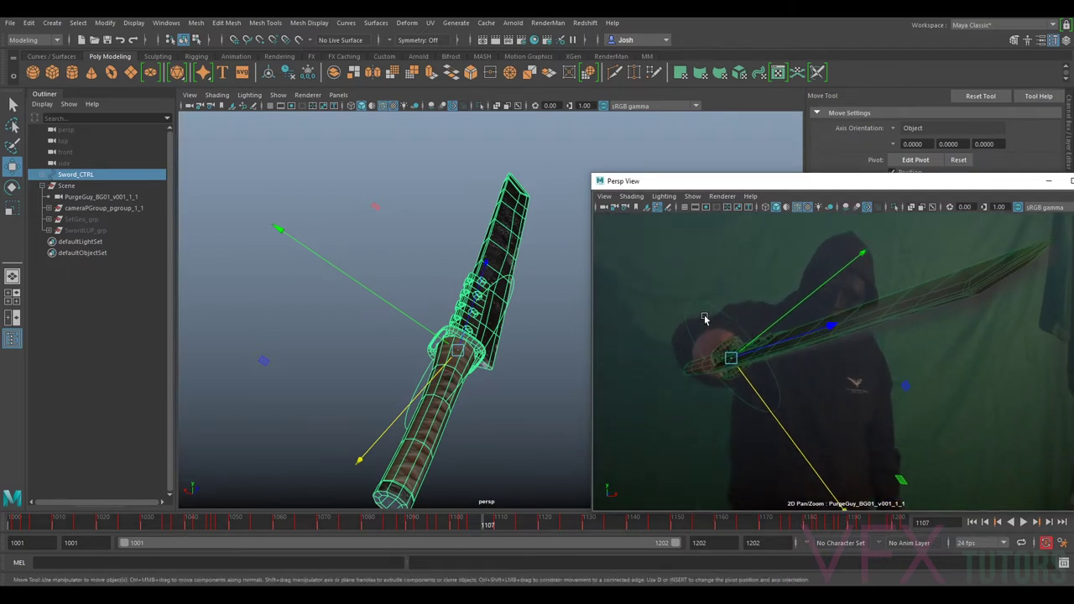
{"action": "scroll", "coordinate": [777, 335], "scroll_direction": "up", "scroll_amount": 4}
{"action": "left_click_drag", "start_coordinate": [781, 350], "coordinate": [791, 343]}
{"action": "left_click_drag", "start_coordinate": [765, 413], "coordinate": [800, 411]}
{"action": "key", "text": "e"}
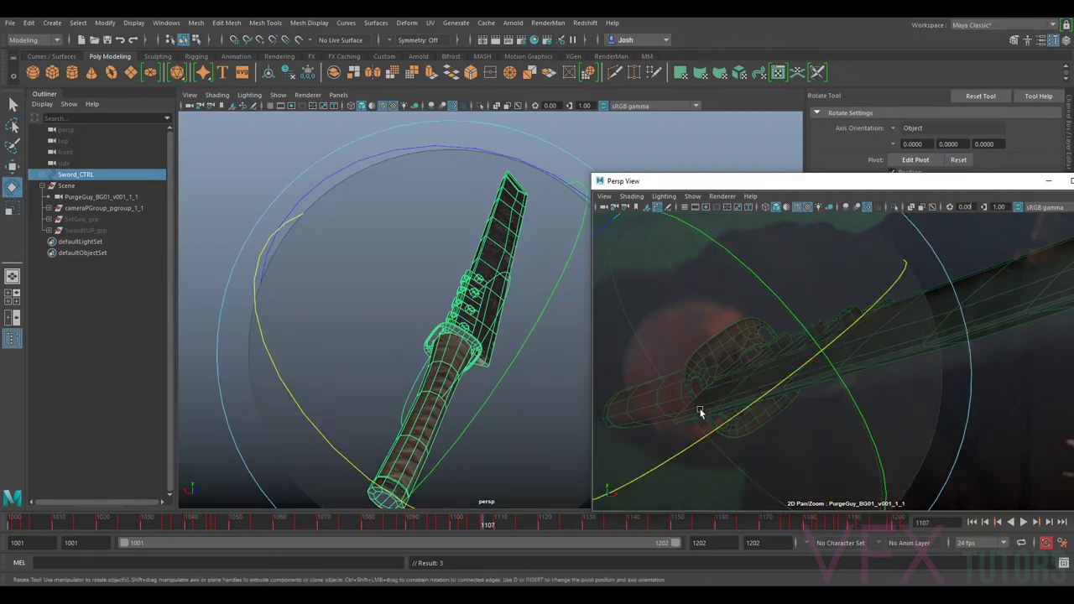
{"action": "left_click_drag", "start_coordinate": [522, 158], "coordinate": [542, 175]}
{"action": "key", "text": "w"}
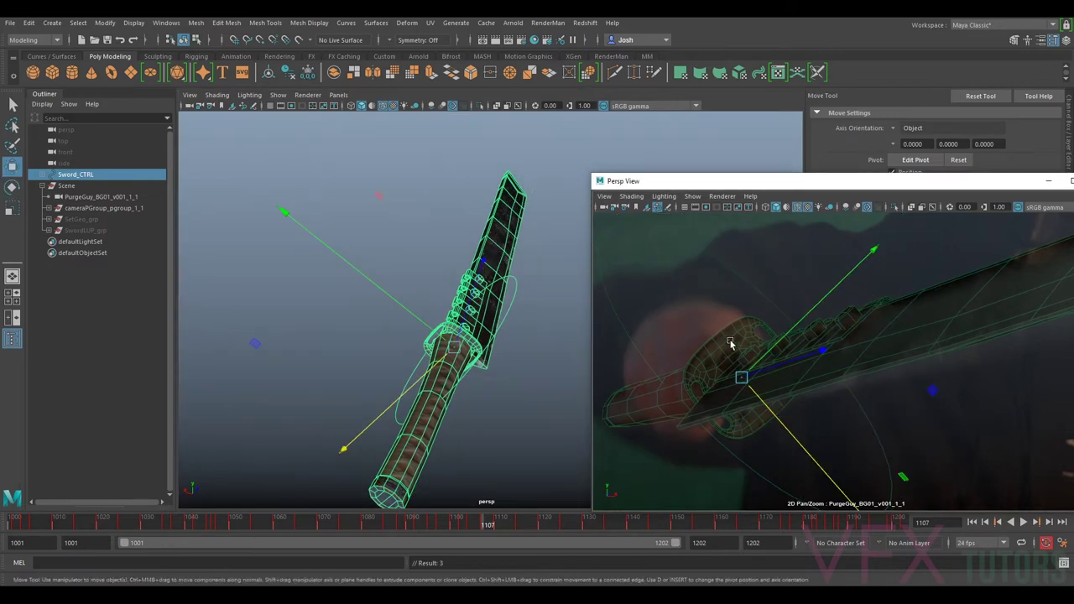
{"action": "left_click_drag", "start_coordinate": [767, 402], "coordinate": [768, 405]}
- Rotate the sword slightly at frame 1107 so its blade lines up with the prop's blade
{"action": "key", "text": "backslash"}
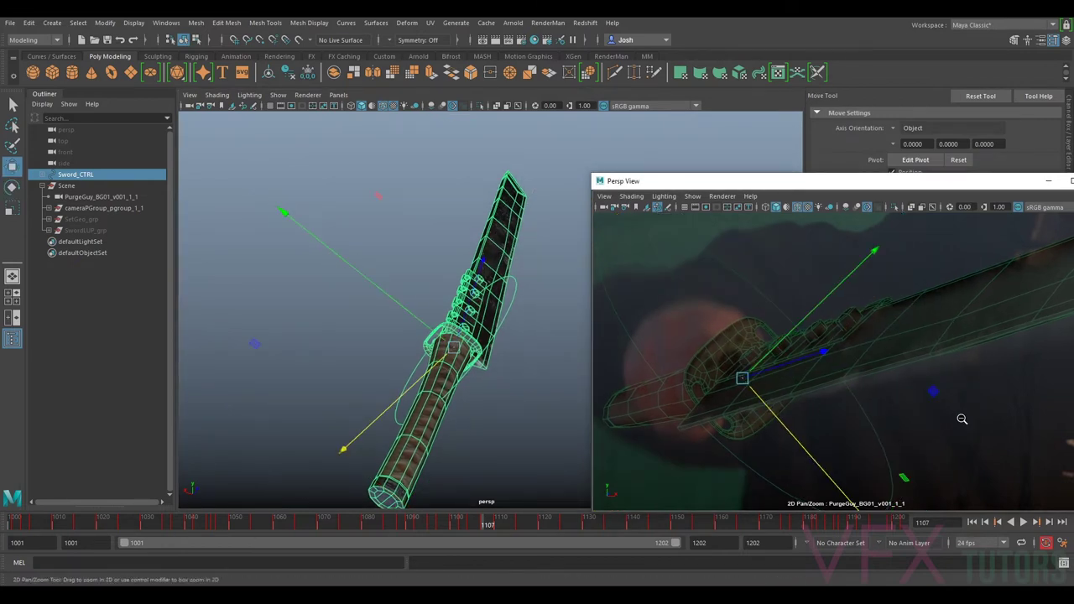
{"action": "left_click_drag", "start_coordinate": [962, 419], "coordinate": [928, 299]}
{"action": "middle_click_drag", "start_coordinate": [928, 300], "coordinate": [763, 317]}
{"action": "key", "text": "e"}
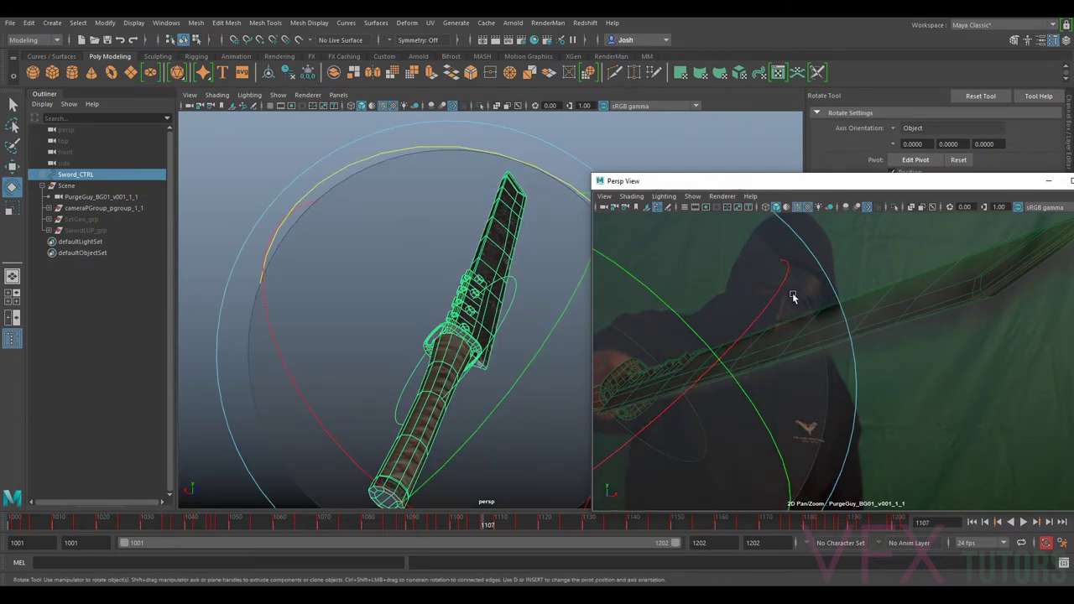
{"action": "left_click_drag", "start_coordinate": [650, 305], "coordinate": [664, 303]}
{"action": "right_click_drag", "start_coordinate": [779, 348], "coordinate": [579, 311]}
{"action": "middle_click_drag", "start_coordinate": [790, 357], "coordinate": [839, 336]}
- Rotate and key the sword at frame 1105, and adjust its rotation at frame 1103 to follow the prop
{"action": "left_click_drag", "start_coordinate": [484, 525], "coordinate": [473, 521]}
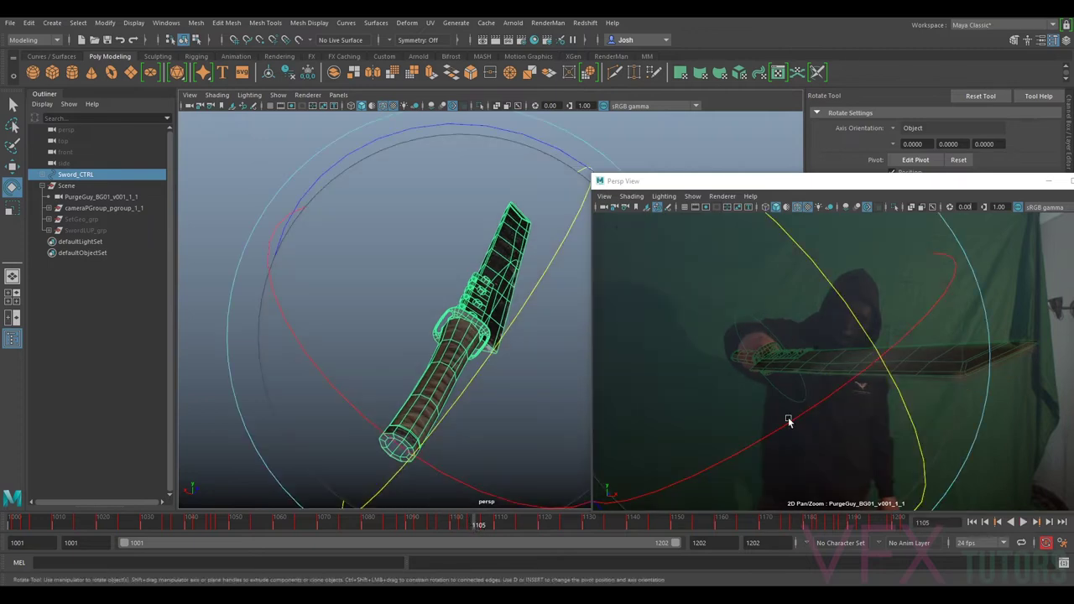
{"action": "left_click_drag", "start_coordinate": [839, 308], "coordinate": [851, 310]}
{"action": "key", "text": "s"}
{"action": "mouse_move", "coordinate": [469, 521]}
{"action": "left_mouse_down"}
{"action": "mouse_move", "coordinate": [454, 523]}
{"action": "mouse_move", "coordinate": [464, 523]}
{"action": "left_mouse_up"}
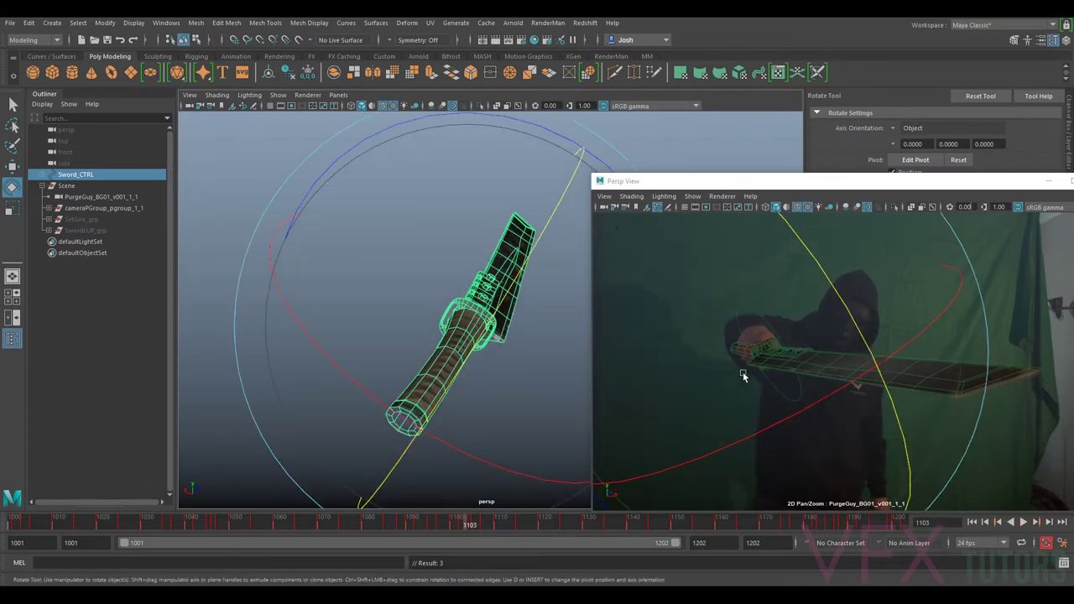
{"action": "left_click_drag", "start_coordinate": [845, 306], "coordinate": [847, 308]}
- Adjust the sword's rotation around frame 1100 and at frame 1101, and set a rotation key
{"action": "left_click_drag", "start_coordinate": [463, 523], "coordinate": [453, 523]}
{"action": "left_click_drag", "start_coordinate": [851, 320], "coordinate": [851, 322]}
{"action": "left_click_drag", "start_coordinate": [457, 525], "coordinate": [460, 526]}
{"action": "left_click_drag", "start_coordinate": [857, 337], "coordinate": [862, 339]}
{"action": "key", "text": "shift+e"}
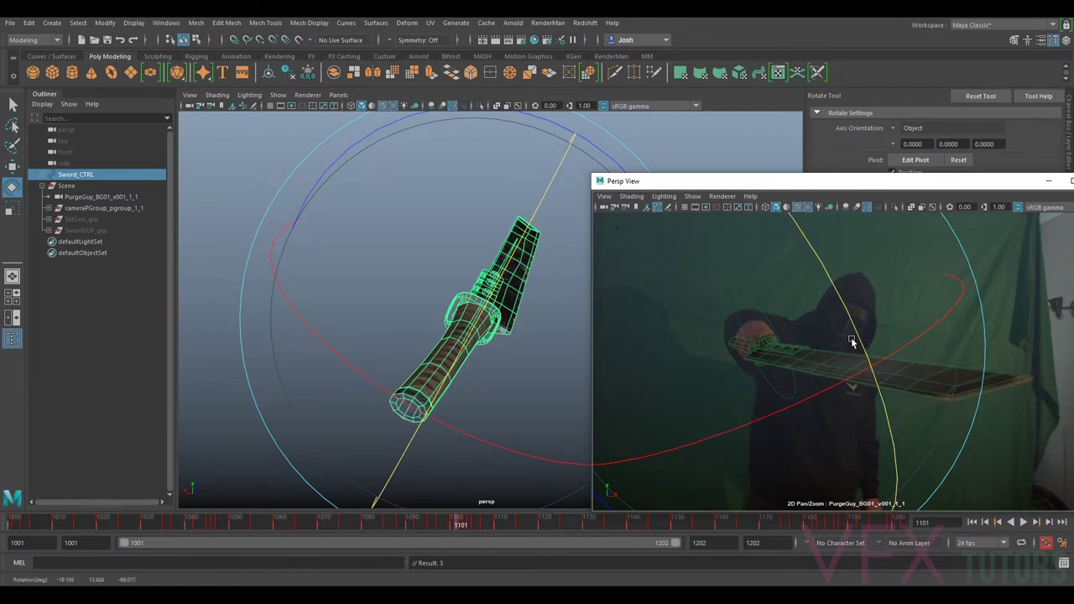
- Play back the adjusted frames, and rotate the sword at frame 1108 to match the prop's angle
{"action": "key", "text": "alt+v"}
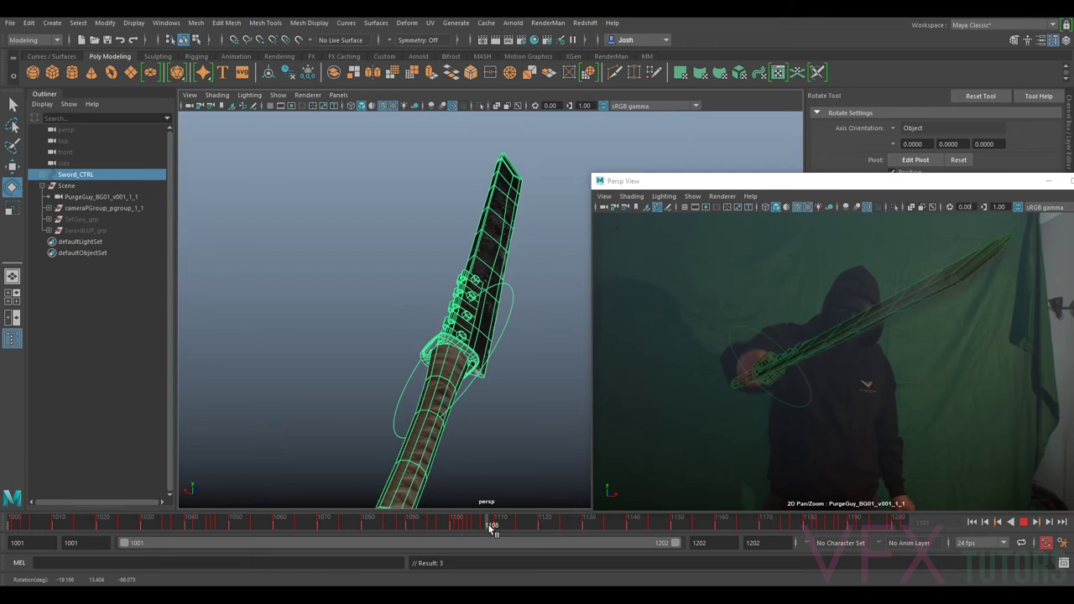
{"action": "left_click", "coordinate": [491, 527]}
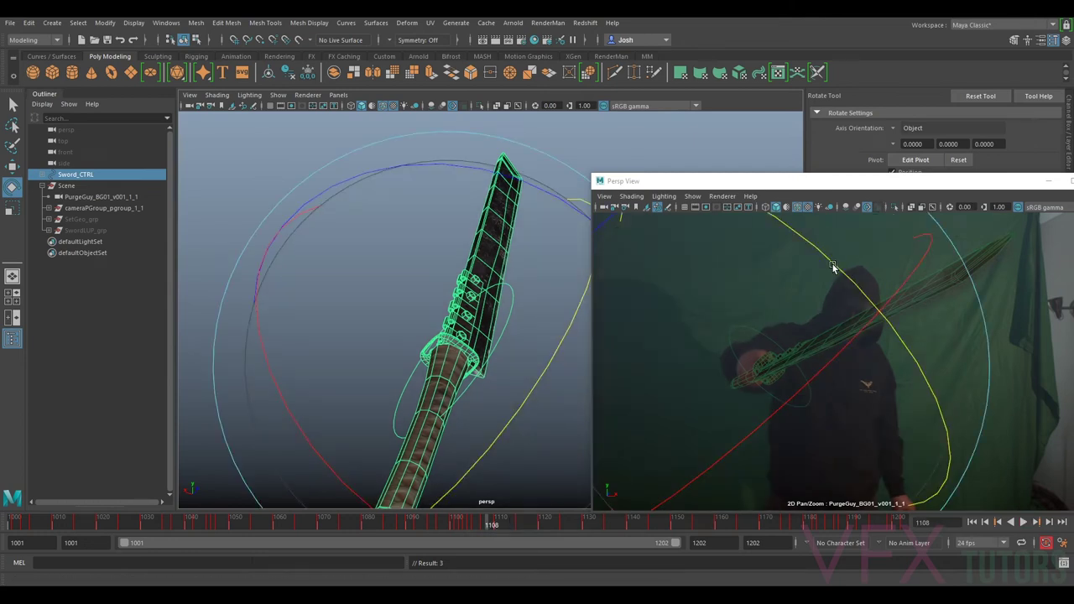
{"action": "left_click_drag", "start_coordinate": [834, 264], "coordinate": [763, 330]}
{"action": "right_click_drag", "start_coordinate": [766, 315], "coordinate": [840, 353]}
{"action": "middle_click_drag", "start_coordinate": [756, 346], "coordinate": [849, 263]}
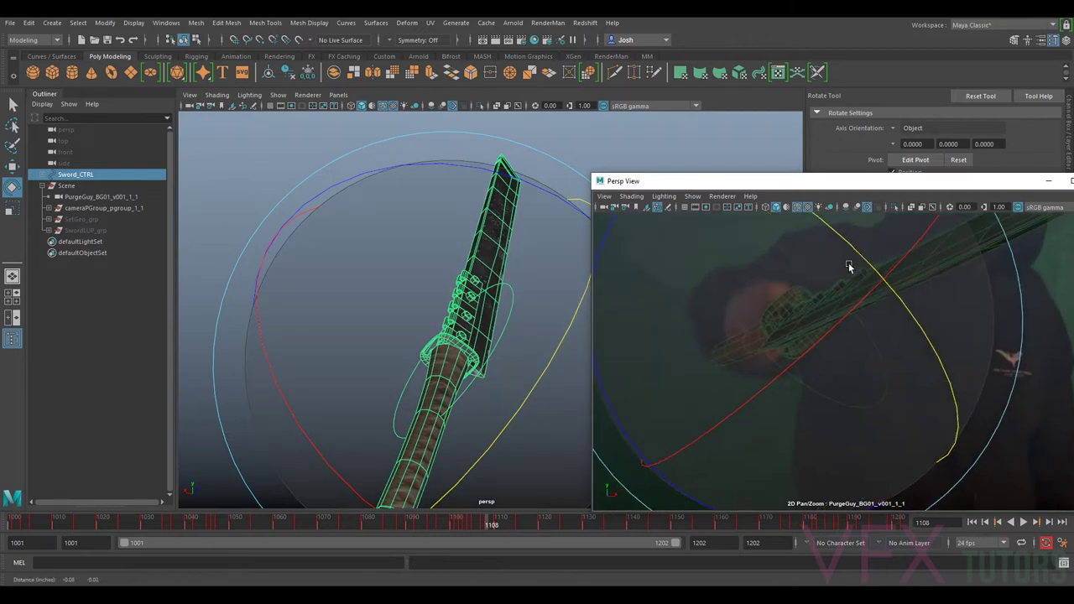
{"action": "right_click_drag", "start_coordinate": [848, 263], "coordinate": [935, 398]}
{"action": "left_click_drag", "start_coordinate": [645, 451], "coordinate": [658, 469]}
- At frame 1108, nudge the sword's position and fine-tune its rotation to fit the hand
{"action": "key", "text": "w"}
{"action": "left_click_drag", "start_coordinate": [747, 292], "coordinate": [749, 287]}
{"action": "key", "text": "e"}
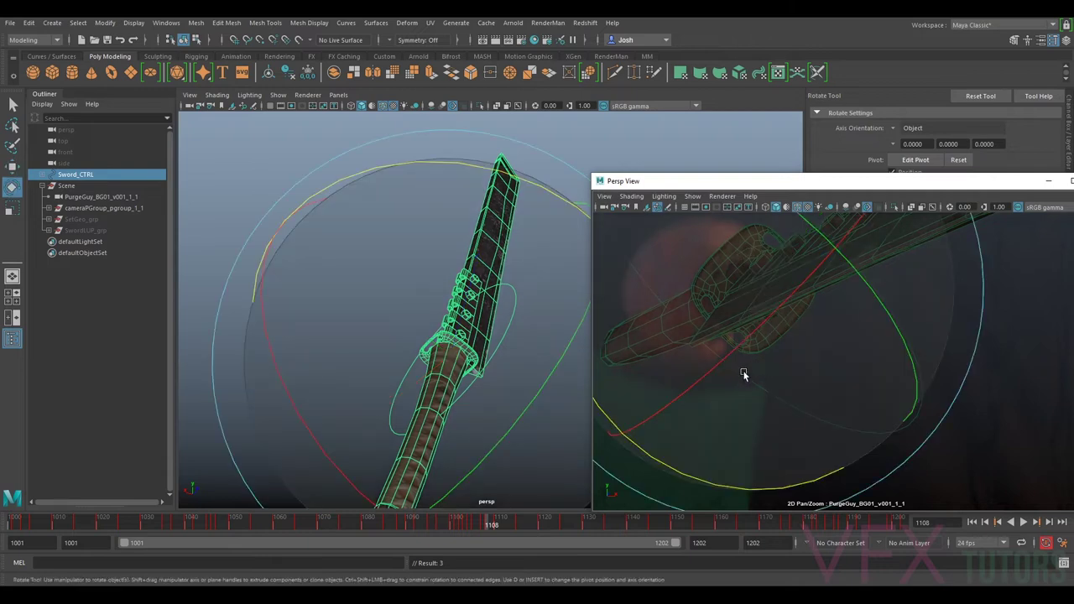
{"action": "left_click_drag", "start_coordinate": [599, 432], "coordinate": [600, 414]}
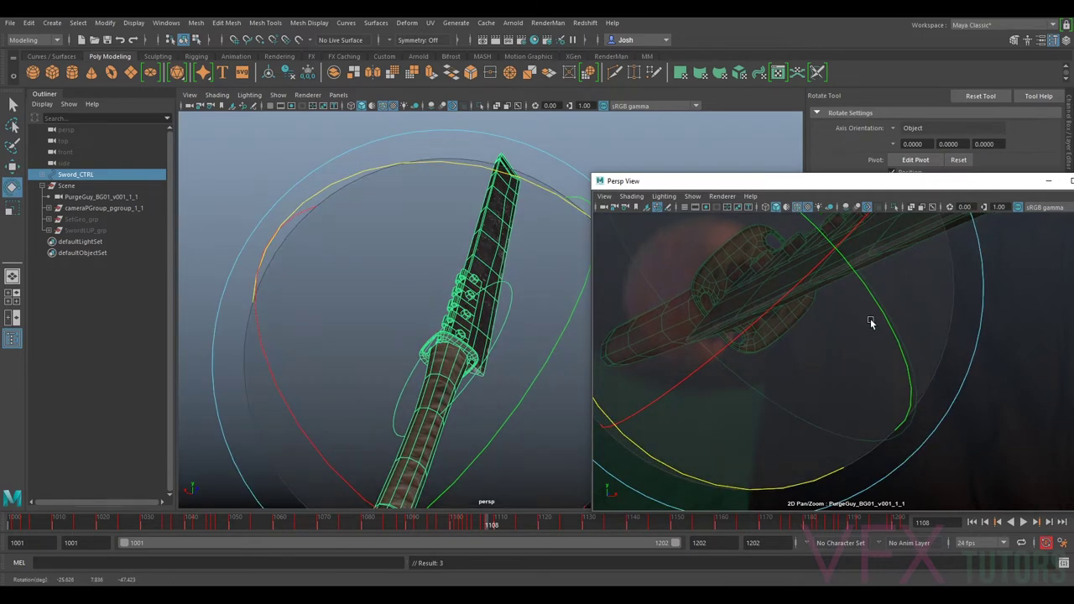
- Compare the sword with the prop from frame 1107 to frame 1110, checking both the blade and the hand
{"action": "right_click_drag", "start_coordinate": [1010, 358], "coordinate": [923, 361]}
{"action": "right_click_drag", "start_coordinate": [811, 443], "coordinate": [811, 388]}
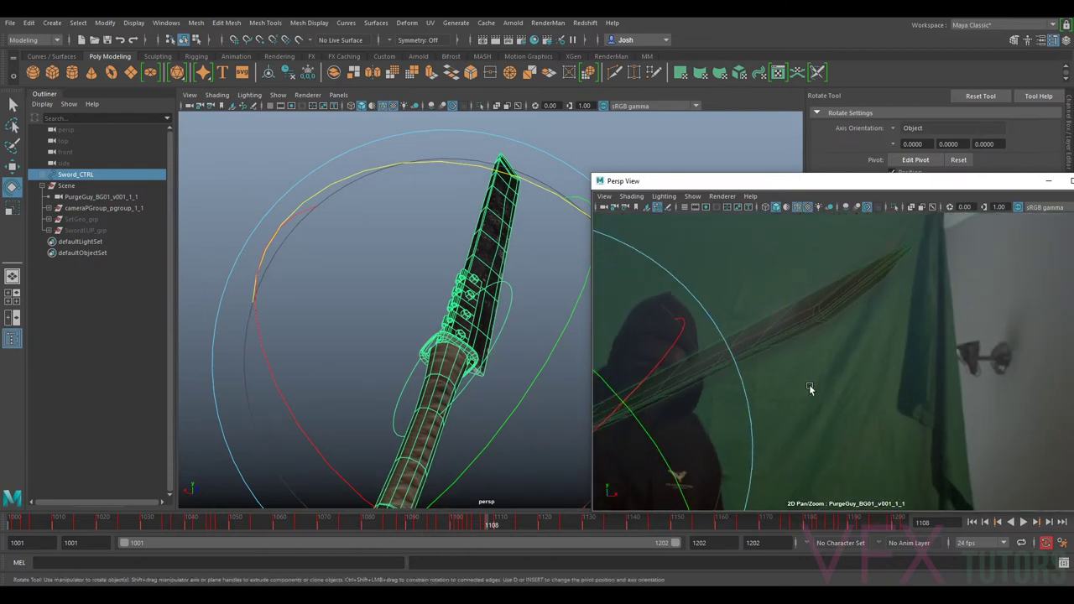
{"action": "middle_click_drag", "start_coordinate": [811, 389], "coordinate": [903, 396]}
{"action": "right_click_drag", "start_coordinate": [904, 395], "coordinate": [770, 353]}
{"action": "middle_click_drag", "start_coordinate": [868, 361], "coordinate": [932, 347]}
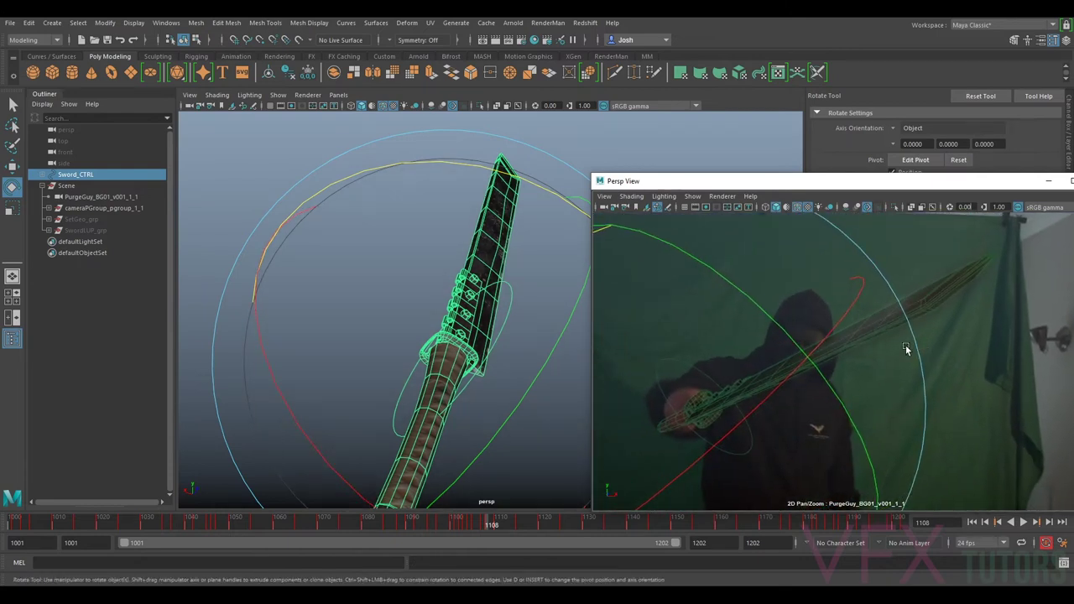
{"action": "left_click_drag", "start_coordinate": [494, 522], "coordinate": [489, 526]}
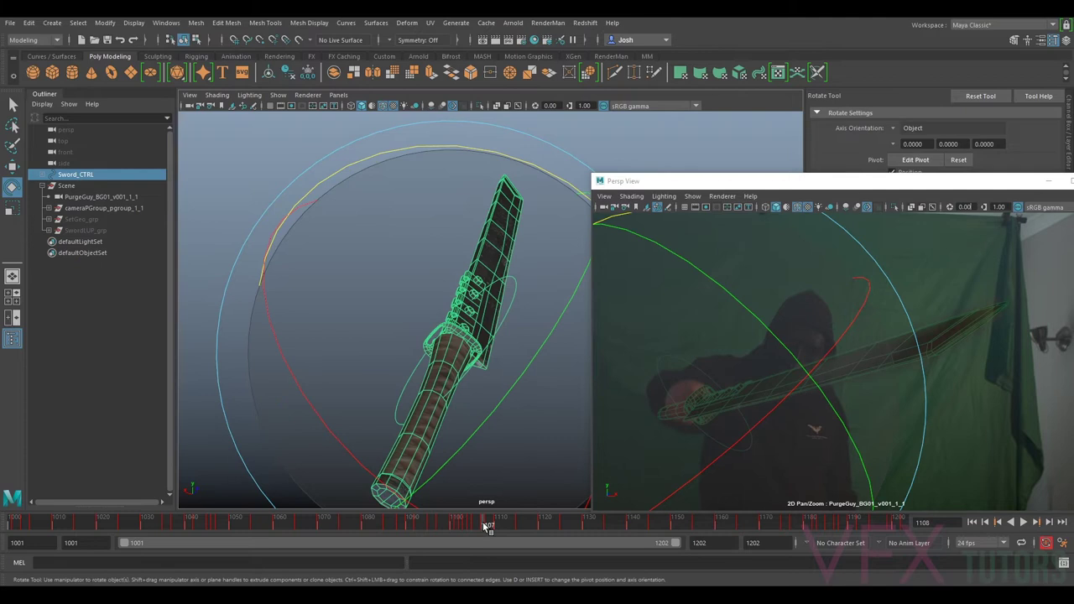
{"action": "key", "text": "alt+v"}
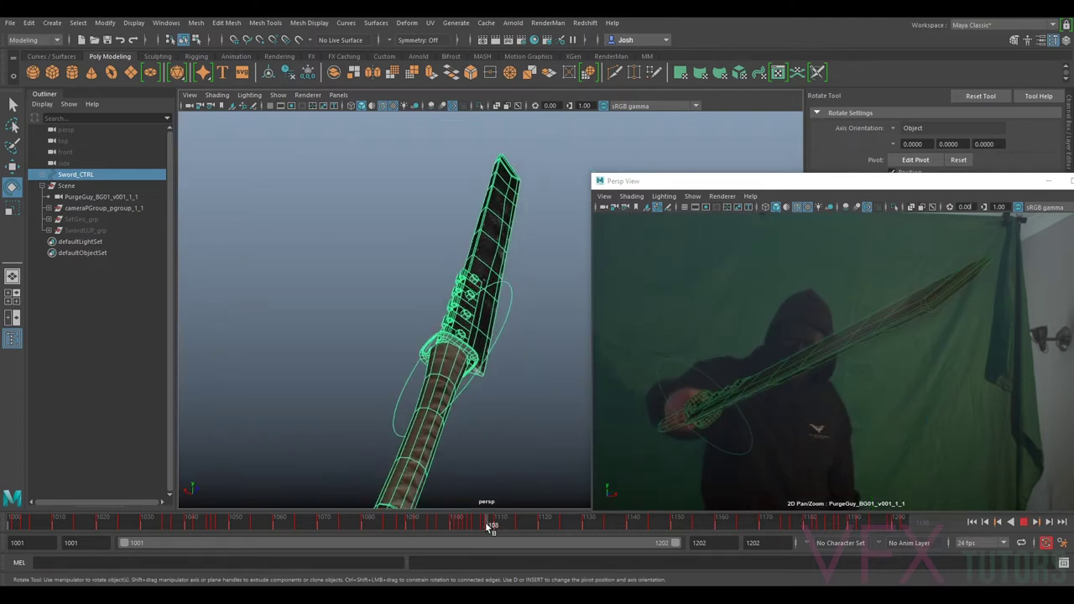
{"action": "key", "text": "alt+v"}
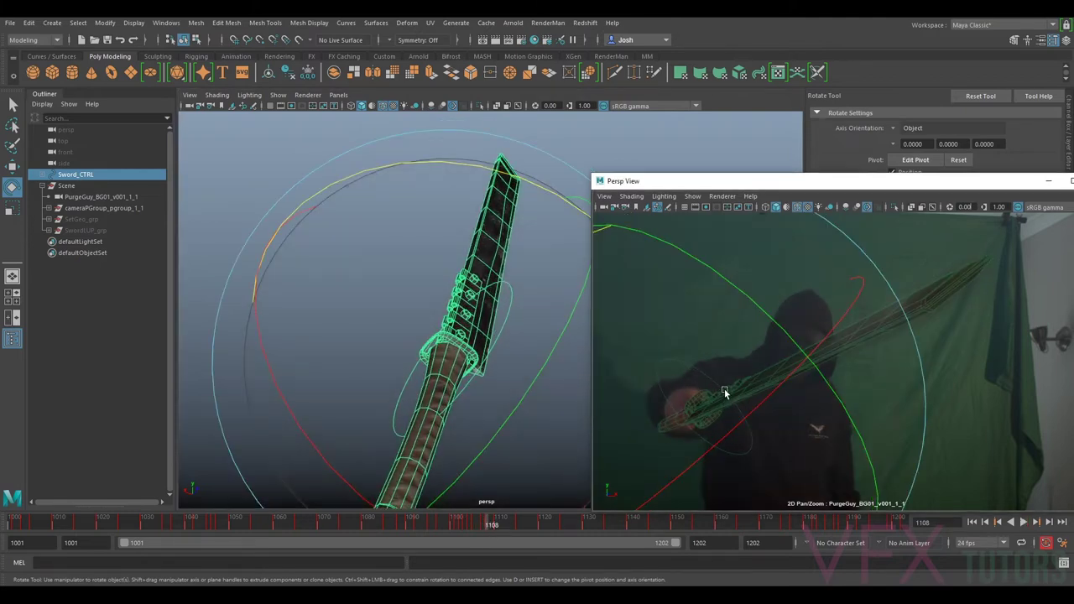
{"action": "right_click_drag", "start_coordinate": [725, 391], "coordinate": [800, 423]}
{"action": "middle_click_drag", "start_coordinate": [799, 423], "coordinate": [1041, 335]}
{"action": "mouse_move", "coordinate": [500, 522]}
{"action": "left_mouse_down"}
{"action": "mouse_move", "coordinate": [483, 521]}
{"action": "mouse_move", "coordinate": [498, 526]}
{"action": "left_mouse_up"}
{"action": "middle_click_drag", "start_coordinate": [986, 334], "coordinate": [866, 398]}
{"action": "right_click_drag", "start_coordinate": [865, 397], "coordinate": [860, 420]}
{"action": "middle_click_drag", "start_coordinate": [860, 419], "coordinate": [959, 366]}
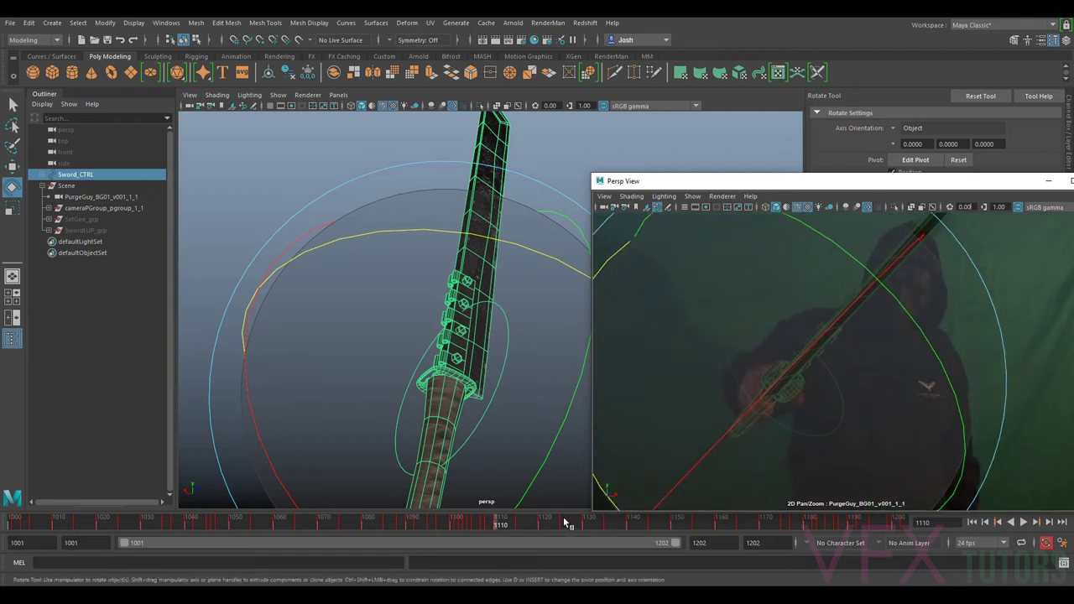
- At frame 1112, shrink the manipulator and shift the sword sideways to line its handle up with the hand
{"action": "left_click_drag", "start_coordinate": [492, 522], "coordinate": [504, 523]}
{"action": "right_click_drag", "start_coordinate": [937, 419], "coordinate": [807, 491]}
{"action": "middle_click_drag", "start_coordinate": [807, 491], "coordinate": [866, 383]}
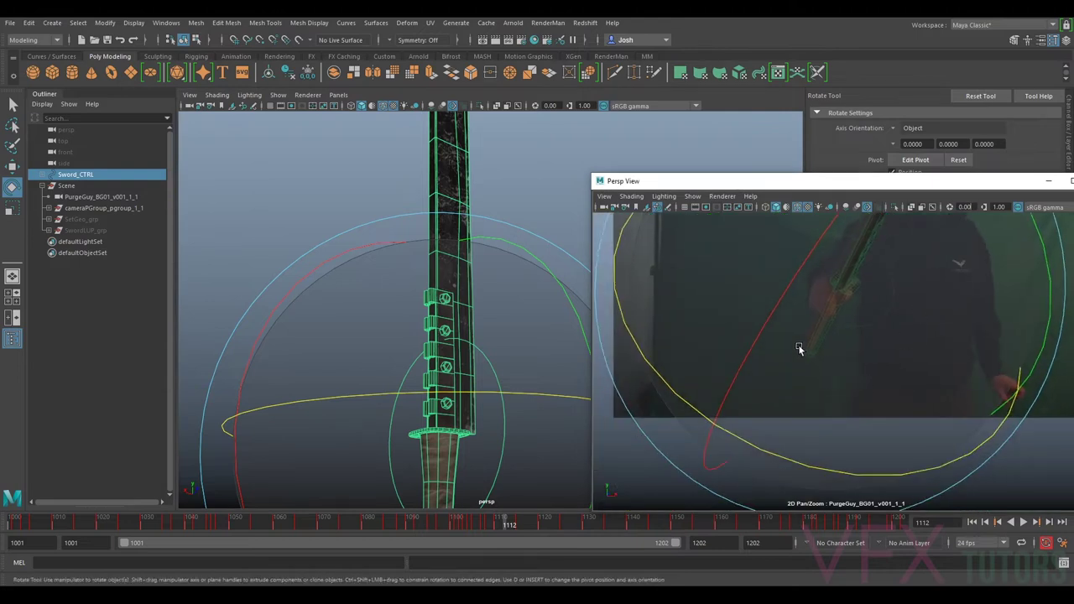
{"action": "key", "text": "minus"}
{"action": "key", "text": "minus"}
{"action": "right_click_drag", "start_coordinate": [881, 301], "coordinate": [846, 400]}
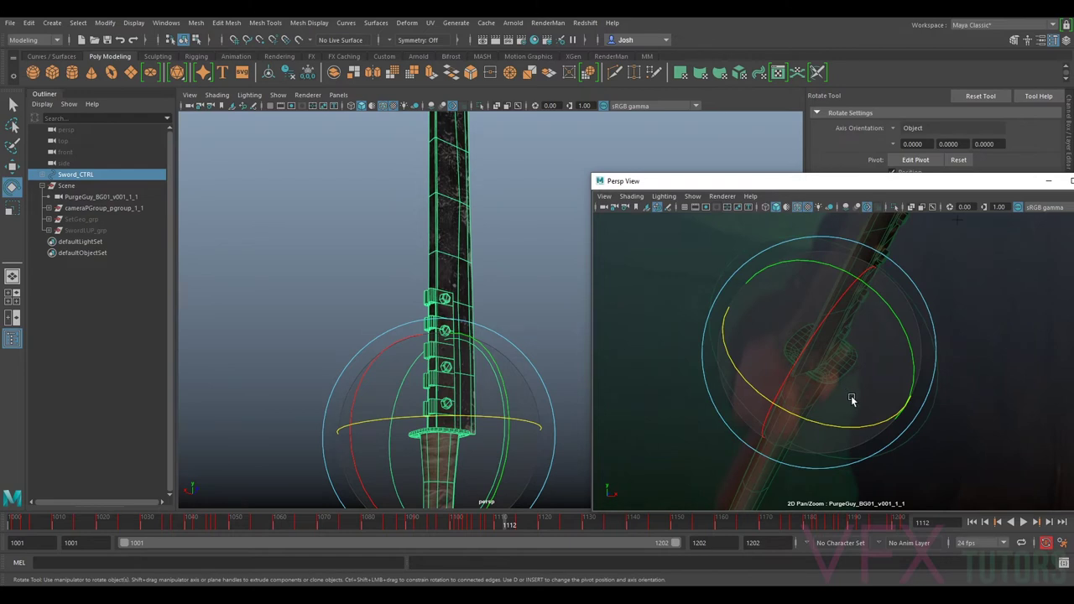
{"action": "key", "text": "w"}
{"action": "mouse_move", "coordinate": [851, 375]}
{"action": "left_mouse_down"}
{"action": "mouse_move", "coordinate": [823, 367]}
{"action": "mouse_move", "coordinate": [838, 375]}
{"action": "left_mouse_up"}
- Rotate the sword about two axes at frame 1112 and nudge its position to fit the grip
{"action": "key", "text": "e"}
{"action": "mouse_move", "coordinate": [829, 417]}
{"action": "left_mouse_down"}
{"action": "mouse_move", "coordinate": [811, 407]}
{"action": "mouse_move", "coordinate": [819, 402]}
{"action": "left_mouse_up"}
{"action": "left_click_drag", "start_coordinate": [895, 346], "coordinate": [892, 347]}
{"action": "key", "text": "w"}
{"action": "left_click_drag", "start_coordinate": [814, 344], "coordinate": [812, 340]}
- Fine-tune the sword's rotation at frame 1112 so its blade lines up with the prop's blade
{"action": "right_click_drag", "start_coordinate": [1021, 419], "coordinate": [877, 278]}
{"action": "middle_click_drag", "start_coordinate": [877, 277], "coordinate": [777, 437]}
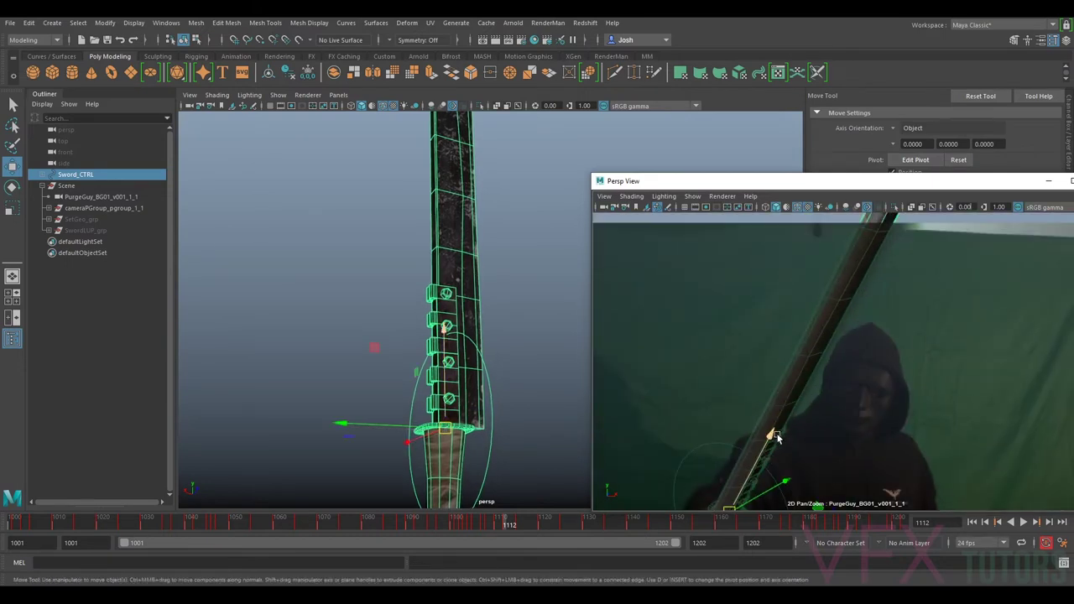
{"action": "key", "text": "e"}
{"action": "left_click_drag", "start_coordinate": [777, 447], "coordinate": [780, 441]}
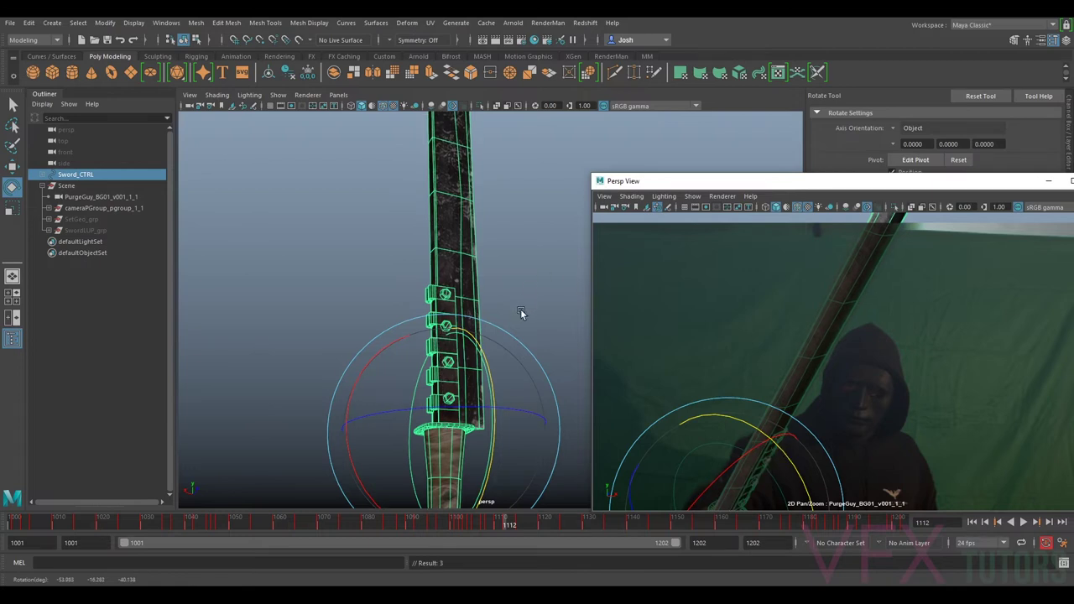
- Inspect the sword from another angle in the perspective view, and rotate and key it at frame 1111
{"action": "right_click_drag", "start_coordinate": [521, 312], "coordinate": [489, 294], "text": "alt"}
{"action": "left_click_drag", "start_coordinate": [488, 294], "coordinate": [635, 323], "text": "alt"}
{"action": "middle_click_drag", "start_coordinate": [530, 308], "coordinate": [376, 308], "text": "alt"}
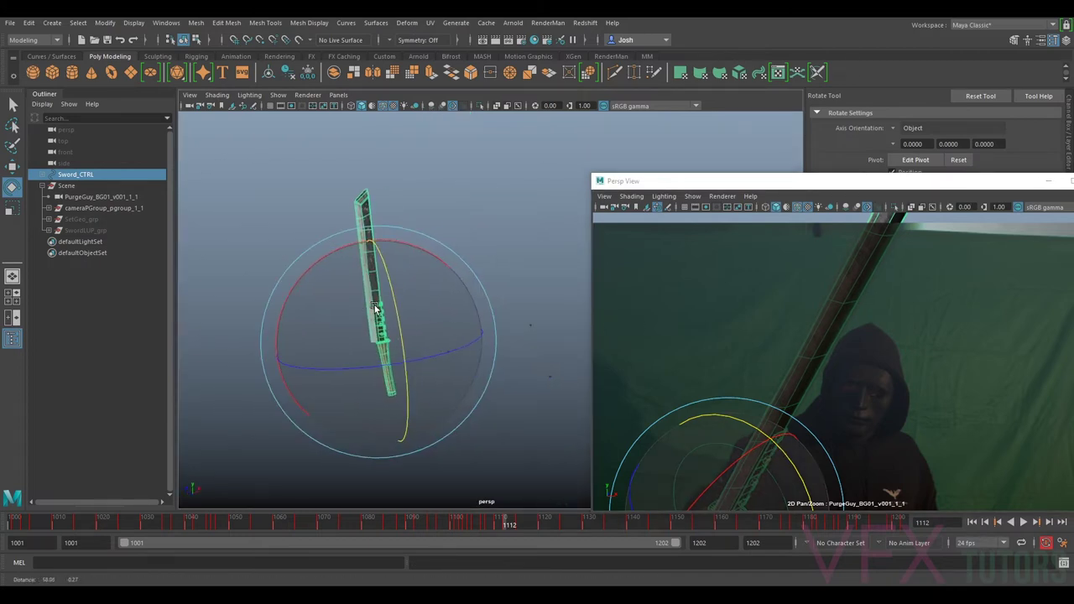
{"action": "mouse_move", "coordinate": [504, 526]}
{"action": "left_mouse_down"}
{"action": "mouse_move", "coordinate": [361, 536]}
{"action": "mouse_move", "coordinate": [120, 525]}
{"action": "mouse_move", "coordinate": [532, 536]}
{"action": "mouse_move", "coordinate": [444, 526]}
{"action": "mouse_move", "coordinate": [222, 531]}
{"action": "mouse_move", "coordinate": [552, 540]}
{"action": "mouse_move", "coordinate": [506, 517]}
{"action": "mouse_move", "coordinate": [515, 522]}
{"action": "mouse_move", "coordinate": [477, 522]}
{"action": "mouse_move", "coordinate": [498, 525]}
{"action": "left_mouse_up"}
{"action": "left_click", "coordinate": [510, 502]}
{"action": "left_click", "coordinate": [759, 385]}
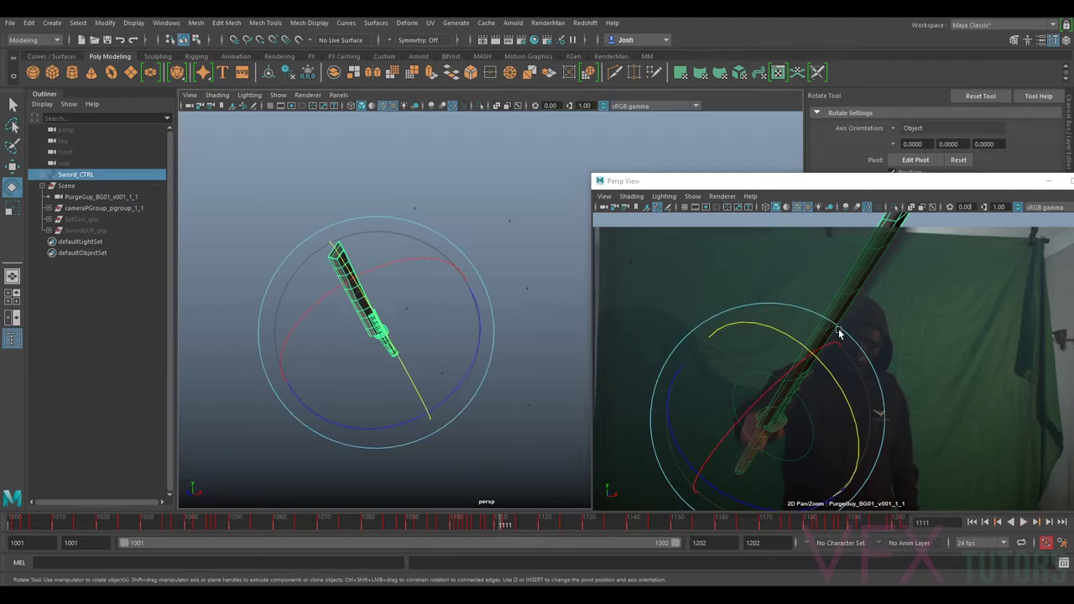
{"action": "left_click_drag", "start_coordinate": [826, 375], "coordinate": [833, 376]}
{"action": "key", "text": "s"}
- Fine-tune the sword's rotation about two axes at frame 1111 so its handle and guard match the hand
{"action": "scroll", "coordinate": [906, 422], "scroll_direction": "up", "scroll_amount": 2}
{"action": "middle_click_drag", "start_coordinate": [844, 410], "coordinate": [907, 266]}
{"action": "scroll", "coordinate": [953, 422], "scroll_direction": "up", "scroll_amount": 4}
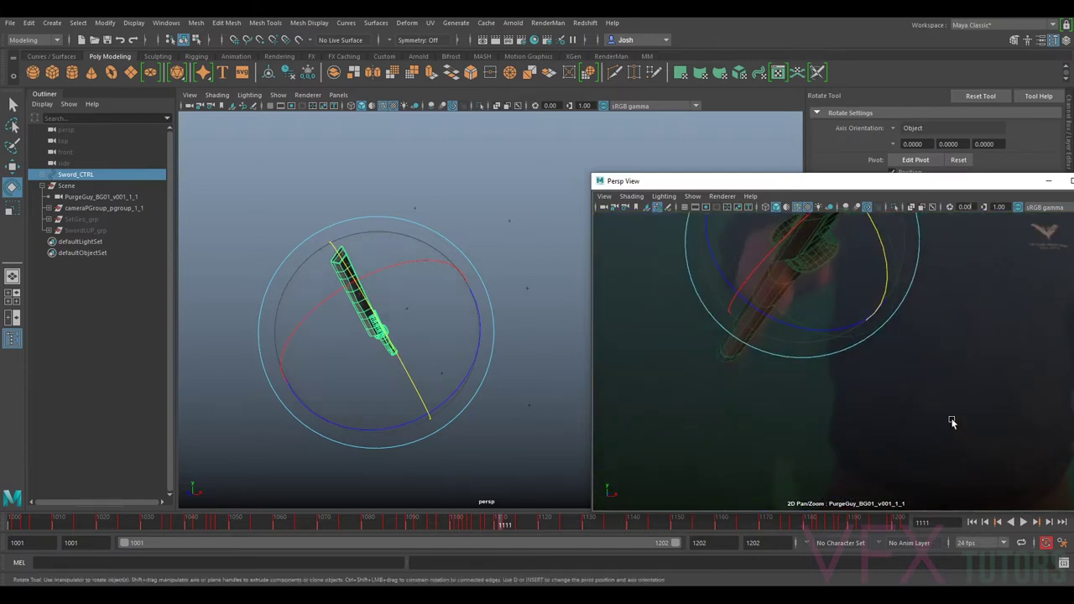
{"action": "middle_click_drag", "start_coordinate": [867, 300], "coordinate": [852, 444]}
{"action": "left_click_drag", "start_coordinate": [736, 455], "coordinate": [733, 455]}
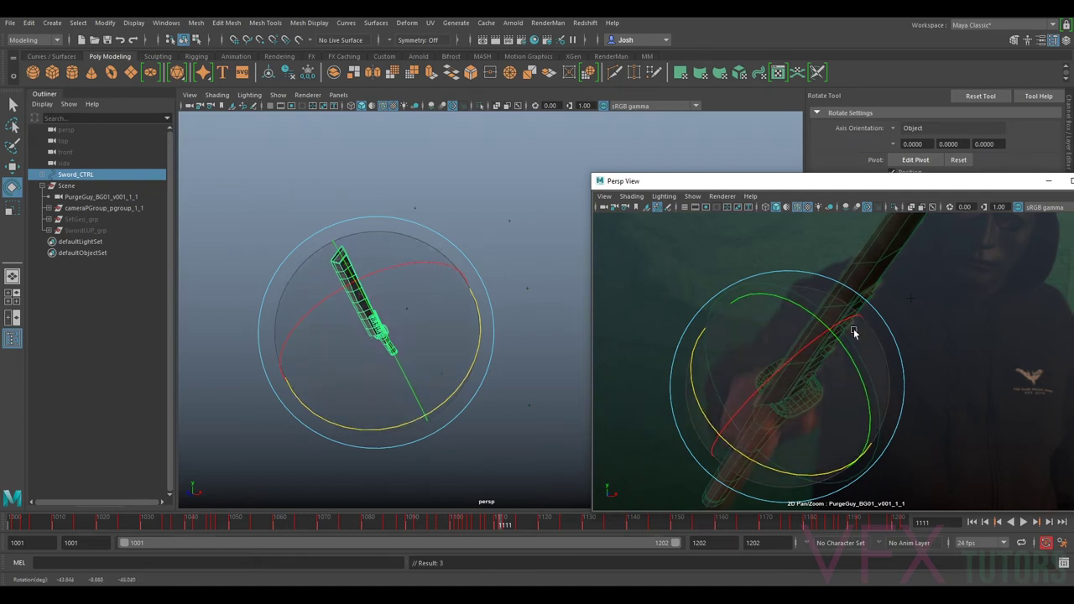
{"action": "left_click_drag", "start_coordinate": [842, 343], "coordinate": [844, 347]}
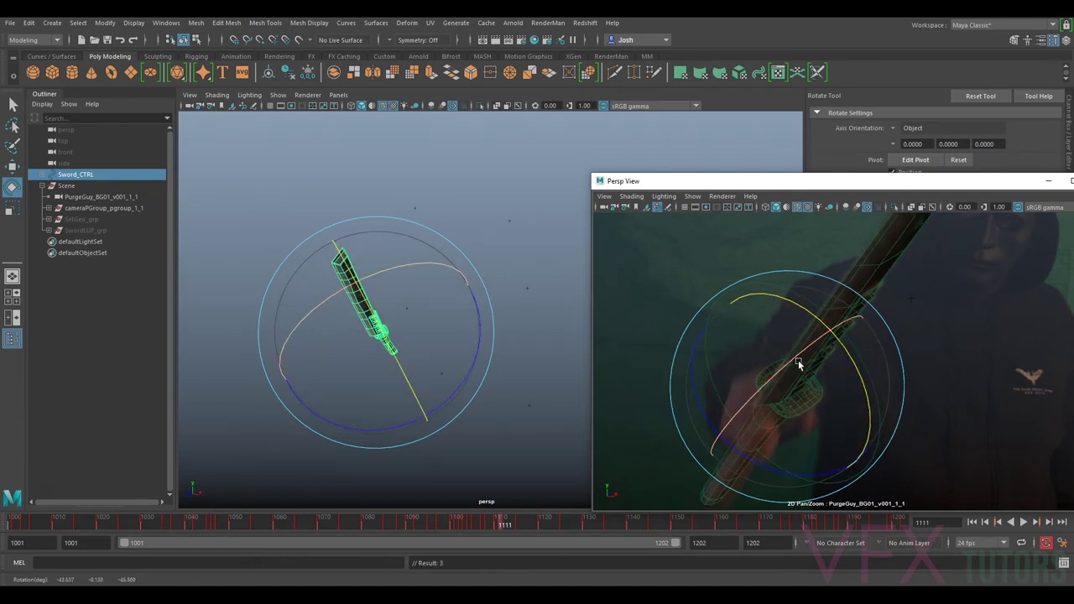
- Tweak the sword's rotation and position at frame 1111, and compare it with the prop by hiding and reshowing the sword
{"action": "left_click_drag", "start_coordinate": [860, 384], "coordinate": [856, 377]}
{"action": "key", "text": "w"}
{"action": "left_click_drag", "start_coordinate": [816, 415], "coordinate": [814, 414]}
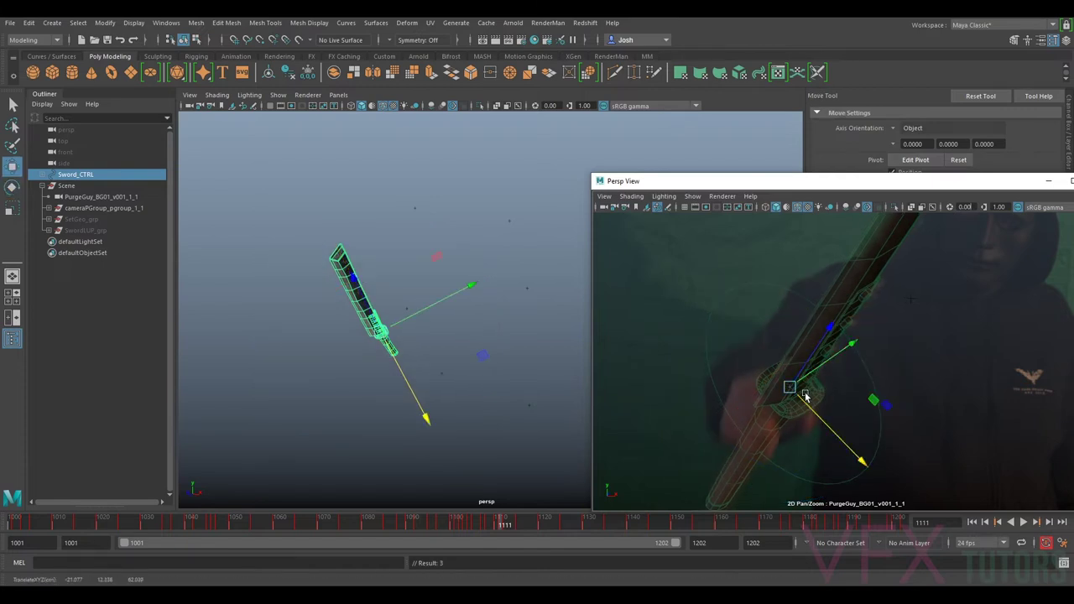
{"action": "key", "text": "ctrl+h"}
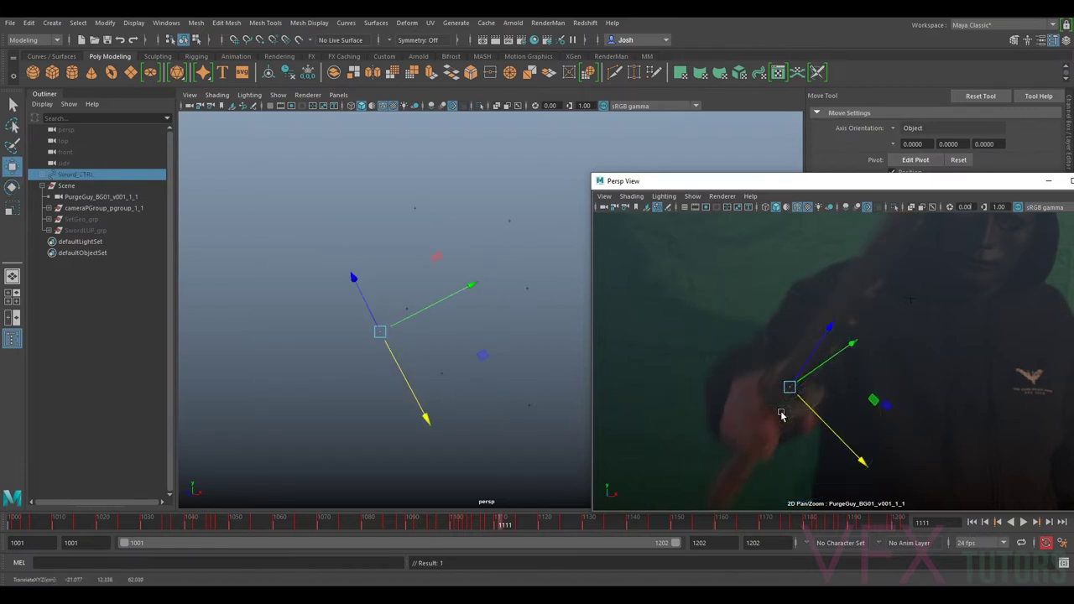
{"action": "key", "text": "shift+h"}
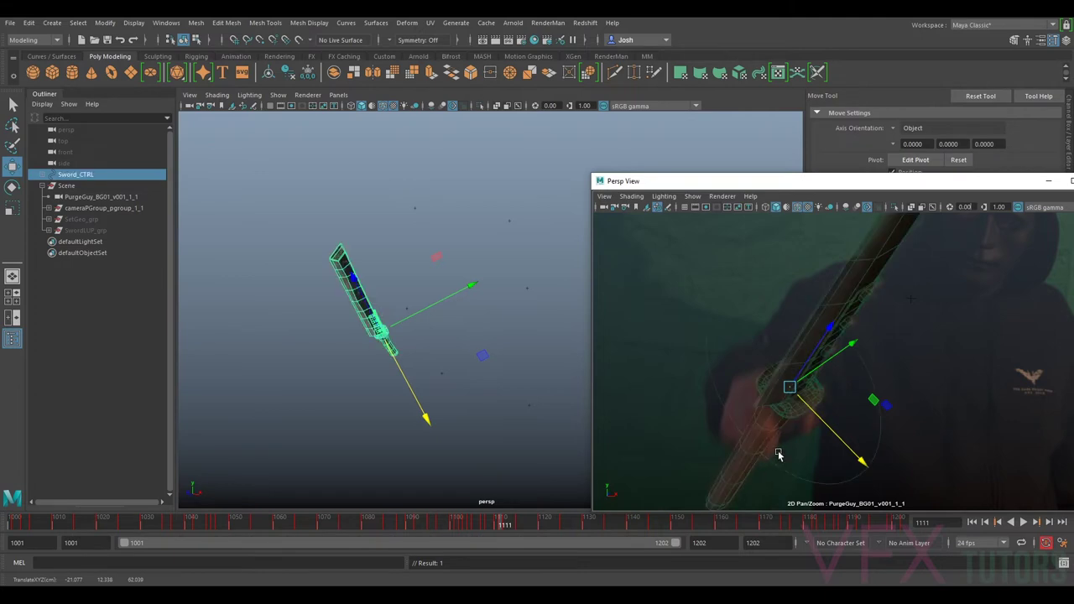
- Rotate the sword and slide it along its length at frame 1111 to fit the grip
{"action": "key", "text": "e"}
{"action": "left_click_drag", "start_coordinate": [748, 451], "coordinate": [811, 366]}
{"action": "key", "text": "w"}
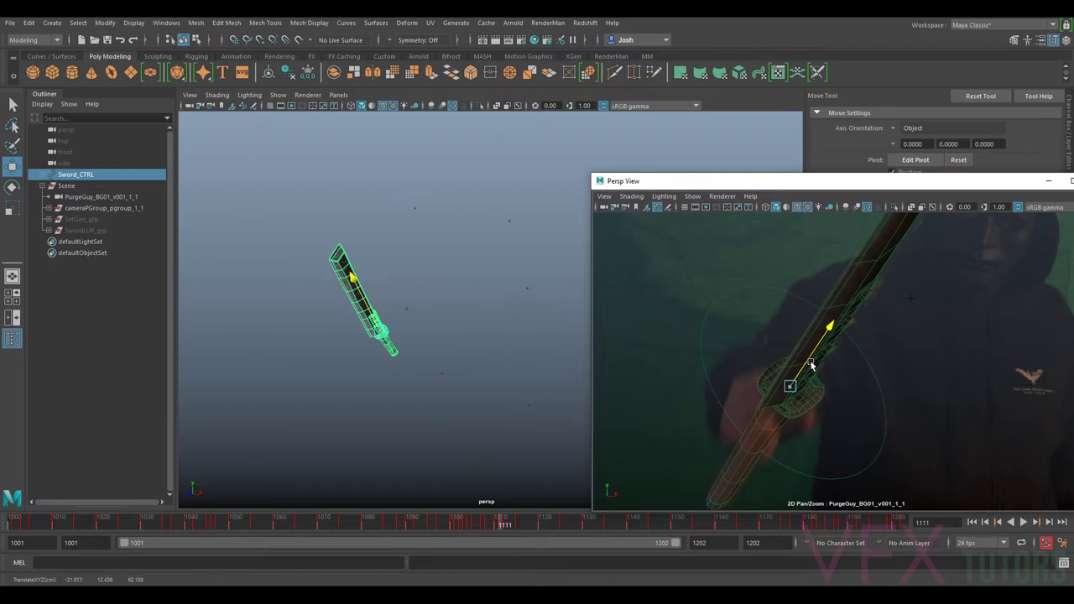
{"action": "key", "text": "e"}
{"action": "left_click_drag", "start_coordinate": [851, 355], "coordinate": [854, 360]}
- Roll the sword slightly about its long axis at frame 1111 to match the prop's blade
{"action": "right_click_drag", "start_coordinate": [960, 413], "coordinate": [903, 333]}
{"action": "middle_click_drag", "start_coordinate": [904, 333], "coordinate": [864, 393]}
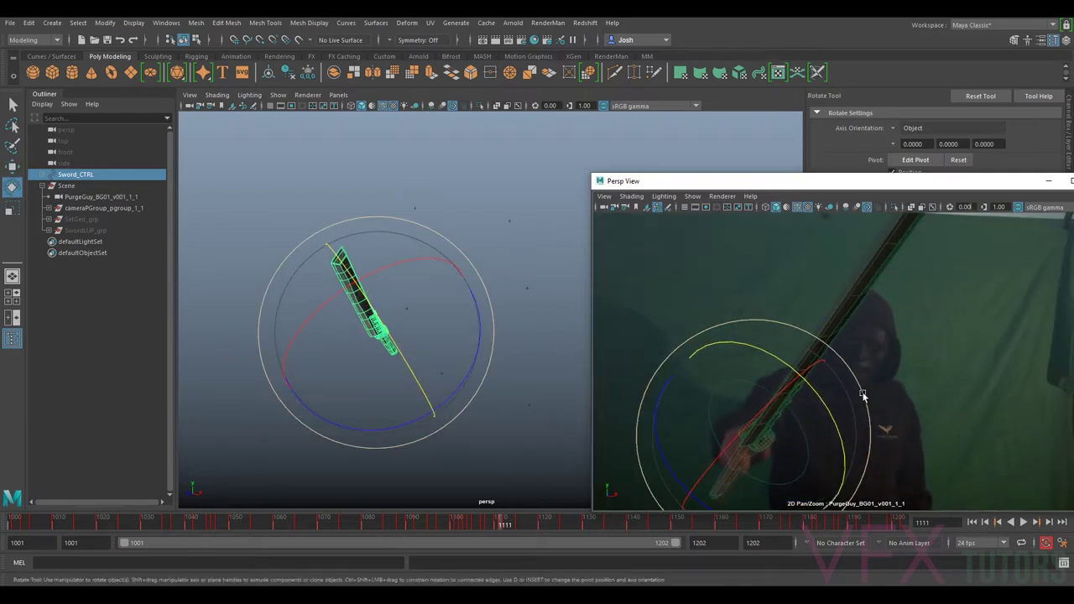
{"action": "left_click_drag", "start_coordinate": [663, 454], "coordinate": [661, 458]}
{"action": "right_click_drag", "start_coordinate": [781, 436], "coordinate": [895, 464]}
{"action": "middle_click_drag", "start_coordinate": [894, 463], "coordinate": [924, 323]}
{"action": "right_click_drag", "start_coordinate": [924, 324], "coordinate": [957, 344]}
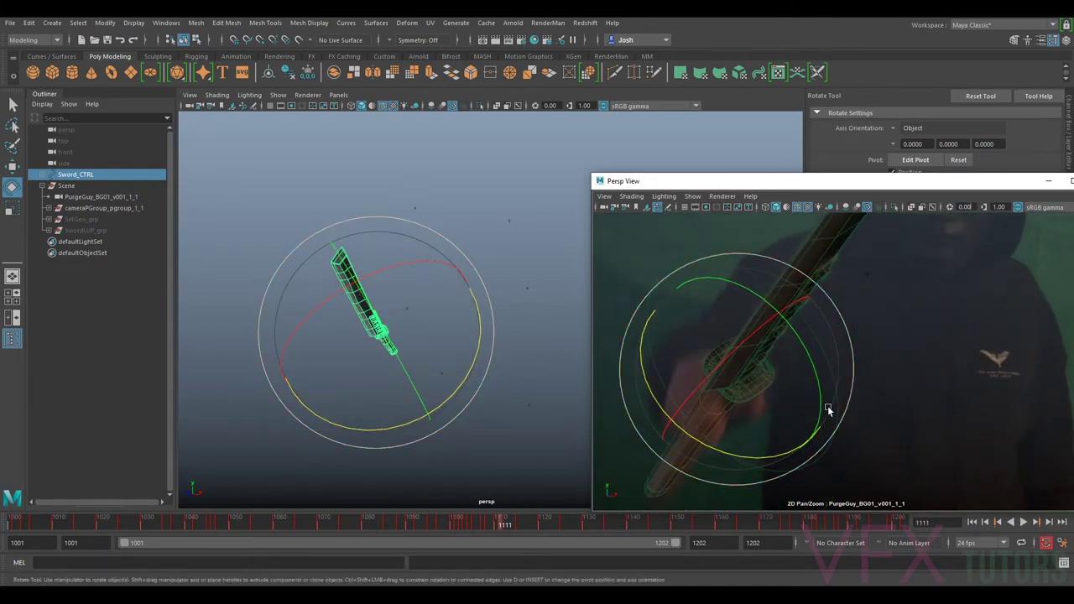
- Refine the sword's roll and shift it sideways at frame 1111 so the guard sits over the hand
{"action": "key", "text": "w"}
{"action": "key", "text": "e"}
{"action": "left_click_drag", "start_coordinate": [712, 443], "coordinate": [719, 439]}
{"action": "key", "text": "w"}
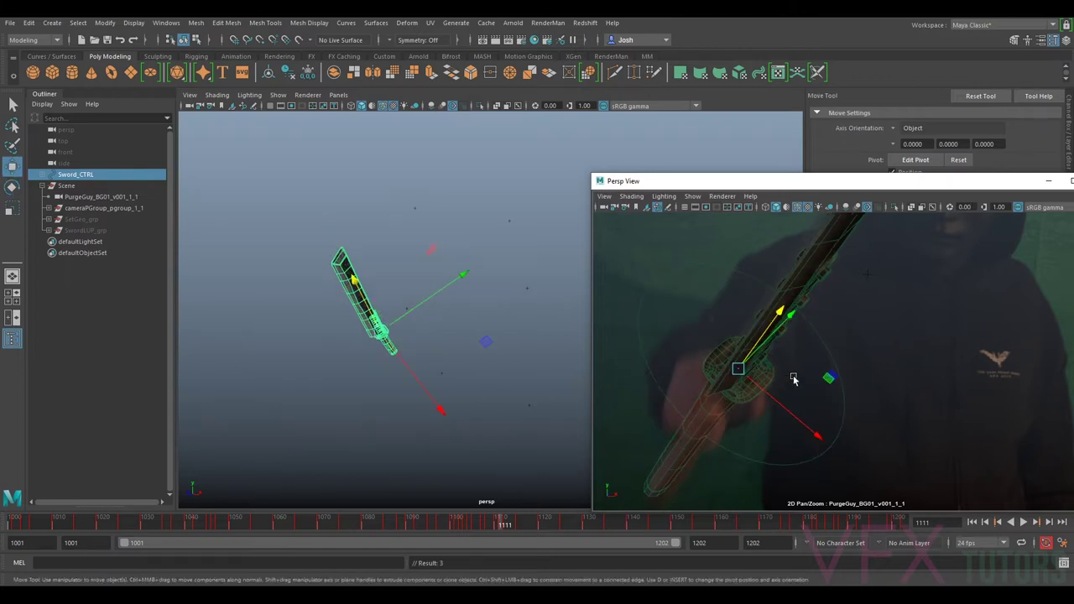
{"action": "left_click_drag", "start_coordinate": [767, 389], "coordinate": [770, 394]}
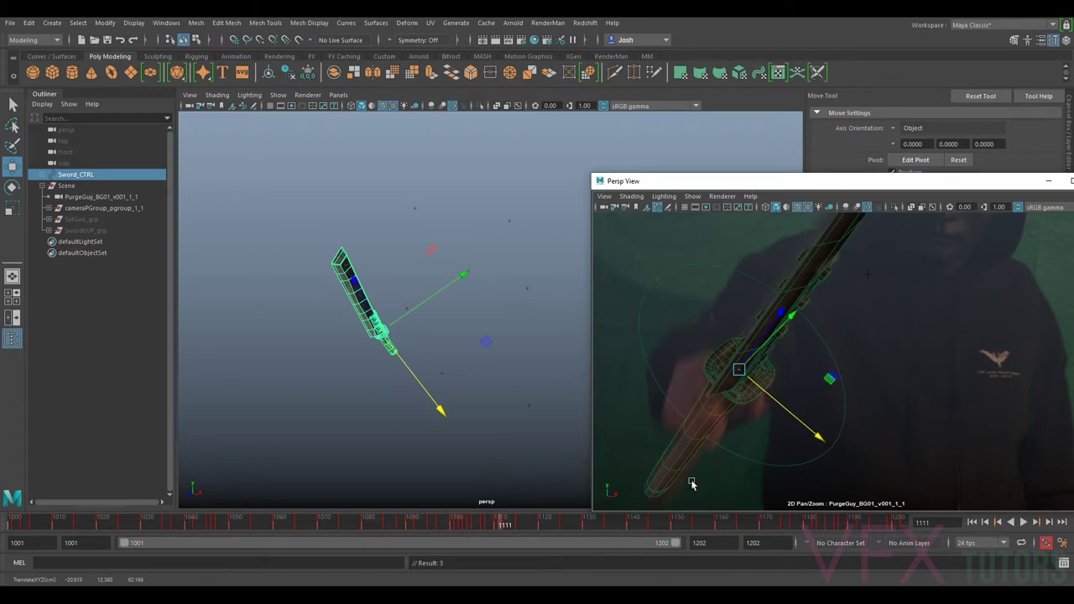
- Adjust the sword's tilt and roll at frame 1111 so both blade and handle follow the prop
{"action": "key", "text": "e"}
{"action": "left_click_drag", "start_coordinate": [827, 357], "coordinate": [817, 367]}
{"action": "right_click_drag", "start_coordinate": [865, 326], "coordinate": [903, 300]}
{"action": "middle_click_drag", "start_coordinate": [904, 299], "coordinate": [888, 366]}
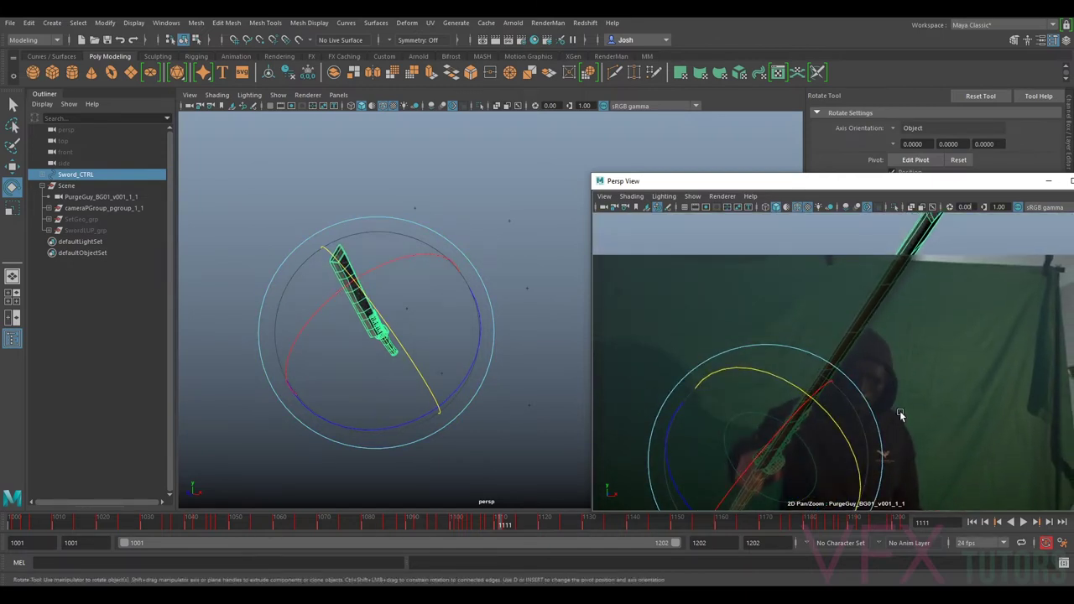
{"action": "scroll", "coordinate": [860, 361], "scroll_direction": "down", "scroll_amount": 3}
{"action": "scroll", "coordinate": [881, 334], "scroll_direction": "up", "scroll_amount": 4}
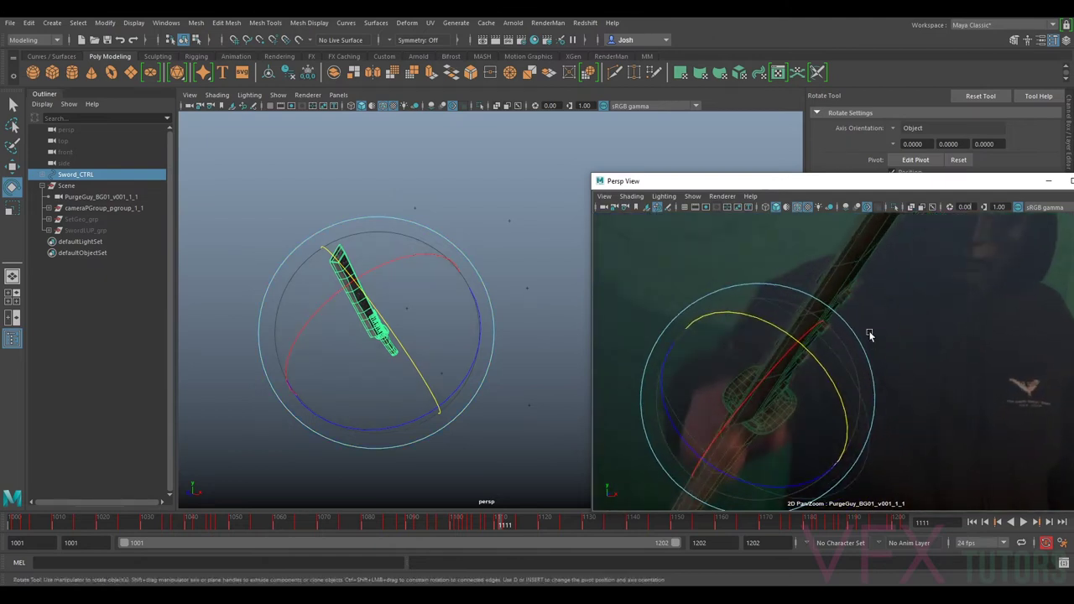
{"action": "left_click_drag", "start_coordinate": [746, 477], "coordinate": [730, 474]}
{"action": "left_click_drag", "start_coordinate": [820, 367], "coordinate": [820, 366]}
{"action": "right_click_drag", "start_coordinate": [851, 427], "coordinate": [674, 319]}
{"action": "middle_click_drag", "start_coordinate": [1013, 302], "coordinate": [954, 434]}
{"action": "left_click_drag", "start_coordinate": [953, 430], "coordinate": [974, 340]}
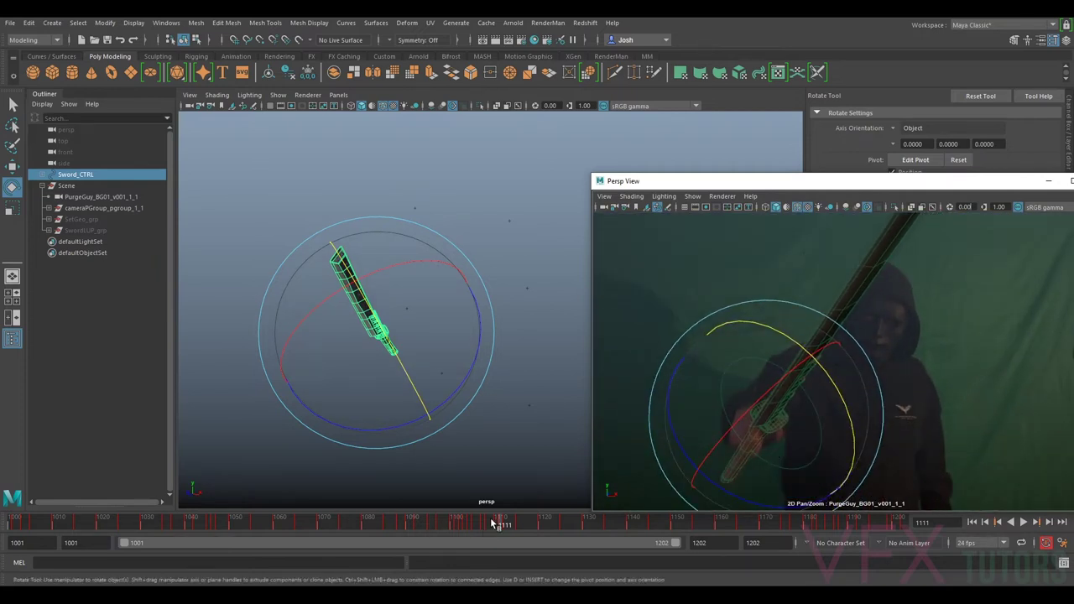
- Play the animation briefly, and reposition and key the sword at frame 1113 to fit the hand
{"action": "key", "text": "alt+v"}
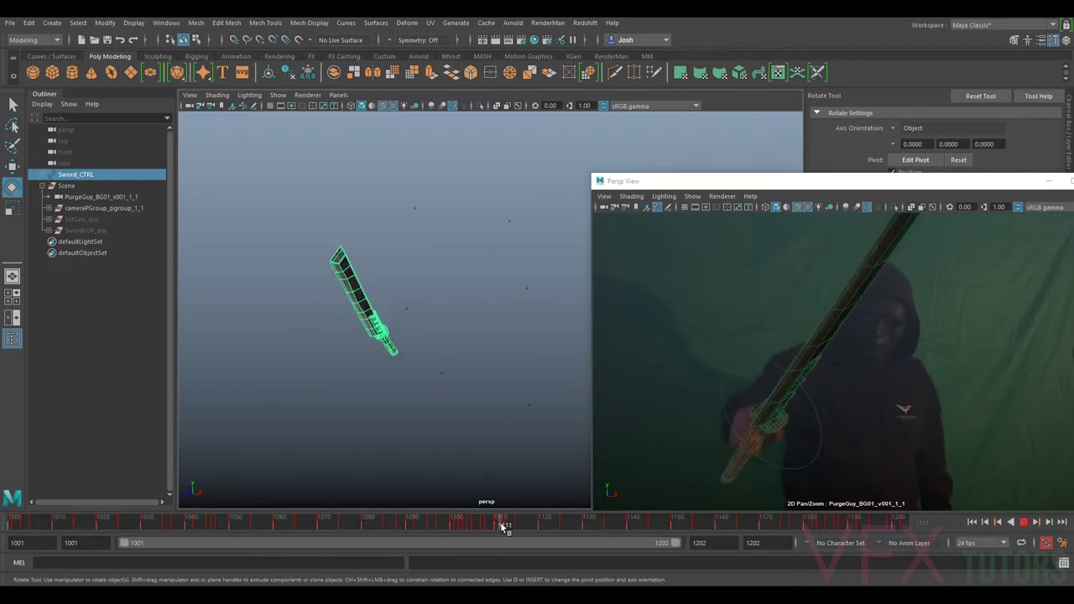
{"action": "key", "text": "Escape"}
{"action": "scroll", "coordinate": [923, 441], "scroll_direction": "up", "scroll_amount": 2}
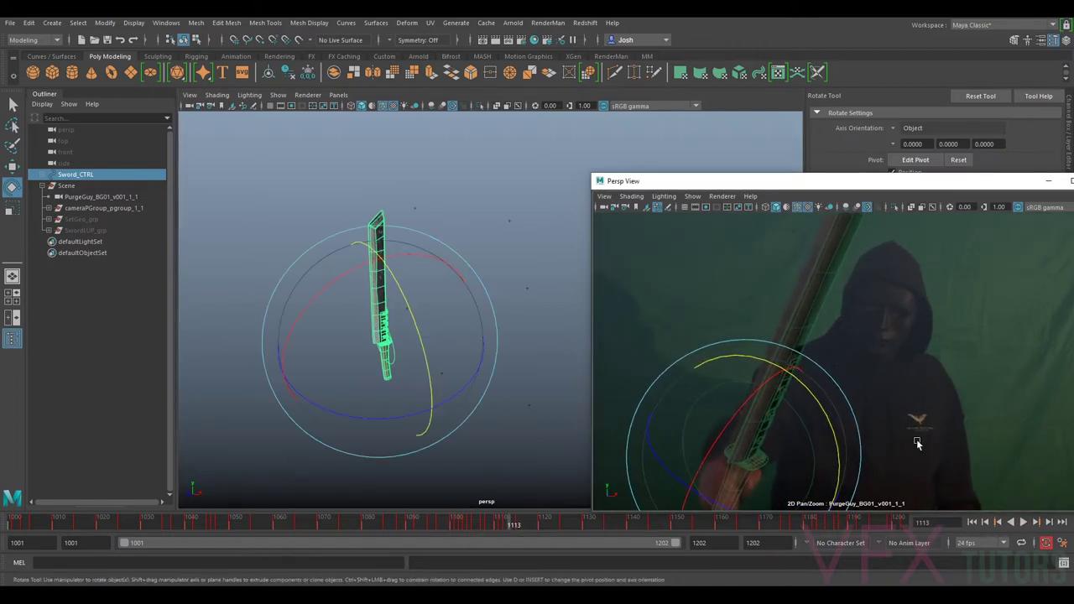
{"action": "middle_click_drag", "start_coordinate": [916, 441], "coordinate": [886, 367]}
{"action": "scroll", "coordinate": [885, 368], "scroll_direction": "up", "scroll_amount": 3}
{"action": "key", "text": "w"}
{"action": "left_click_drag", "start_coordinate": [774, 422], "coordinate": [728, 451]}
{"action": "key", "text": "e"}
{"action": "left_click_drag", "start_coordinate": [811, 356], "coordinate": [825, 362]}
{"action": "key", "text": "ctrl+z"}
{"action": "key", "text": "s"}
- Tilt the sword slightly at frame 1113 to align its blade with the prop
{"action": "right_click_drag", "start_coordinate": [922, 421], "coordinate": [887, 377]}
{"action": "mouse_move", "coordinate": [886, 373]}
{"action": "middle_mouse_down", "text": "alt"}
{"action": "mouse_move", "coordinate": [847, 367]}
{"action": "mouse_move", "coordinate": [850, 285]}
{"action": "mouse_move", "coordinate": [856, 432]}
{"action": "mouse_move", "coordinate": [841, 368]}
{"action": "mouse_move", "coordinate": [897, 400]}
{"action": "mouse_move", "coordinate": [880, 356]}
{"action": "middle_mouse_up", "text": "alt"}
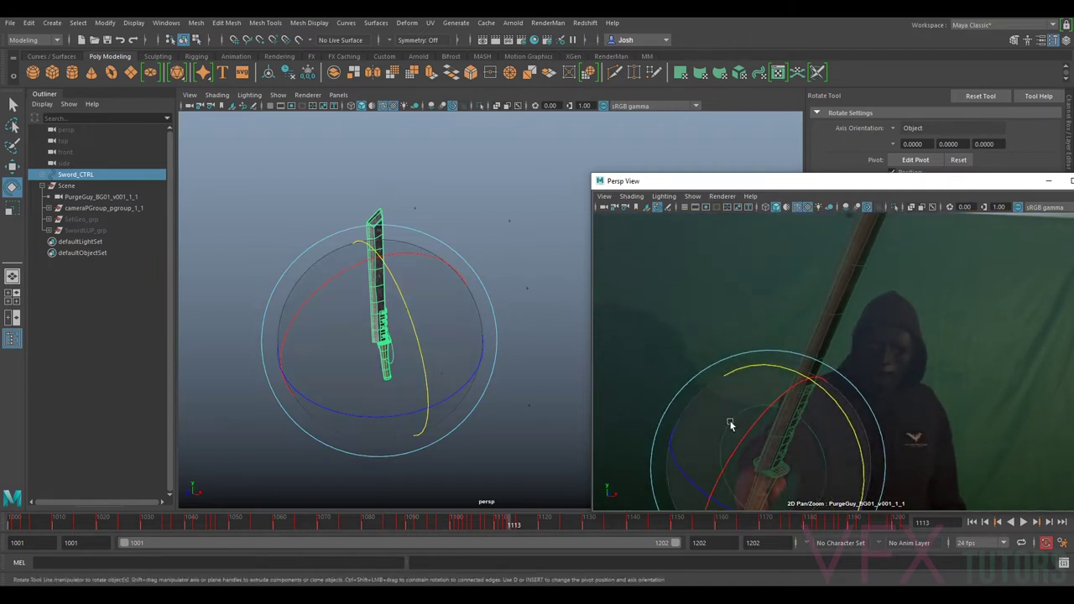
{"action": "left_click_drag", "start_coordinate": [844, 412], "coordinate": [844, 411]}
{"action": "right_click_drag", "start_coordinate": [949, 468], "coordinate": [951, 452]}
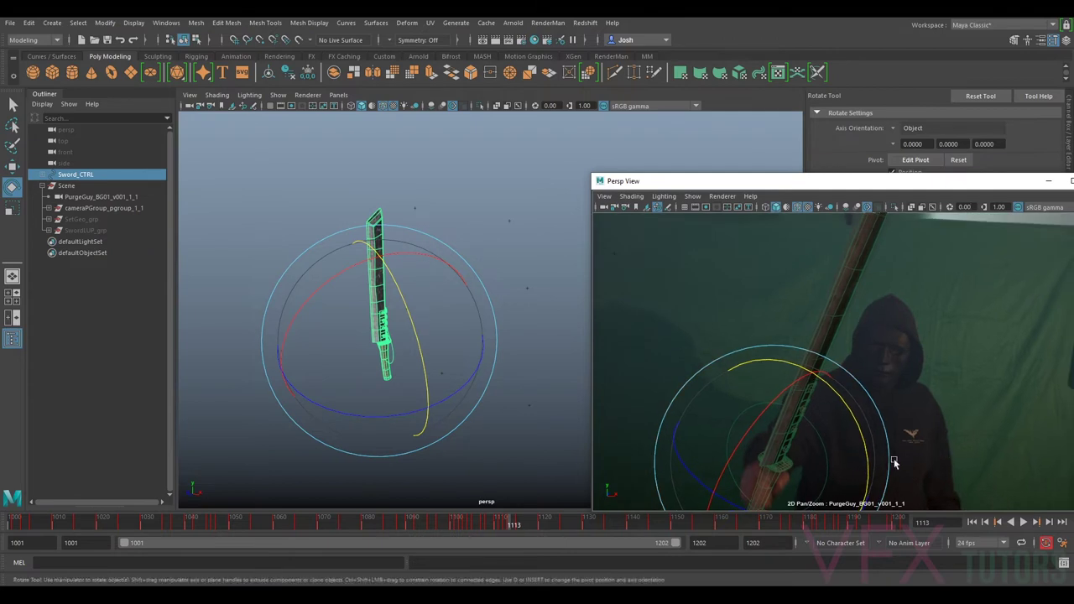
- Nudge the sword along its length at frame 1113 to match the guard to the grip, and check the whole blade
{"action": "middle_click_drag", "start_coordinate": [894, 462], "coordinate": [911, 345]}
{"action": "right_click_drag", "start_coordinate": [912, 345], "coordinate": [1016, 487]}
{"action": "middle_click_drag", "start_coordinate": [854, 401], "coordinate": [935, 418]}
{"action": "key", "text": "w"}
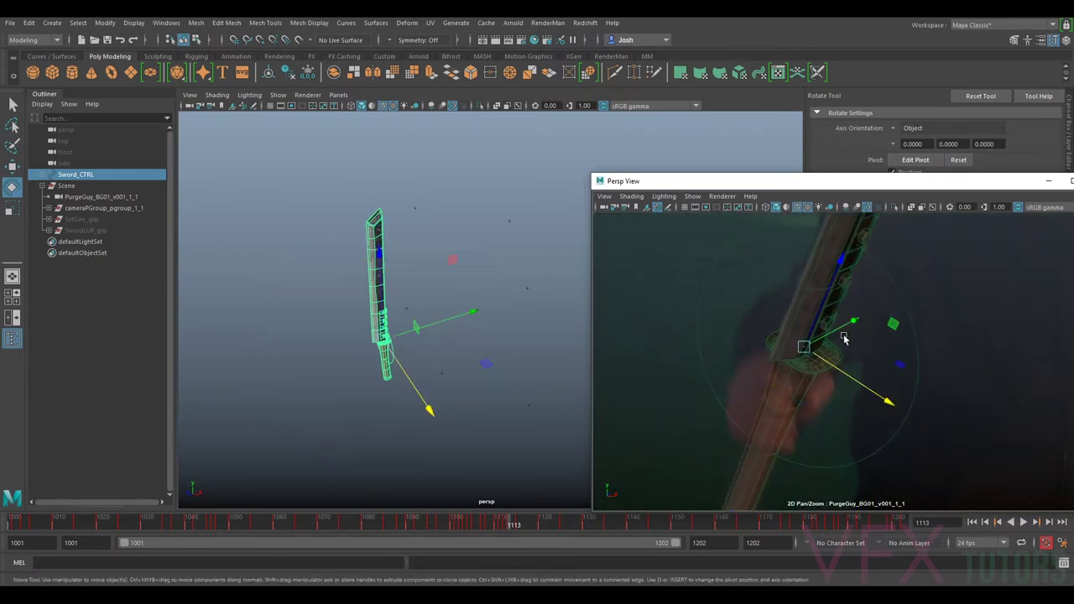
{"action": "left_click", "coordinate": [810, 332]}
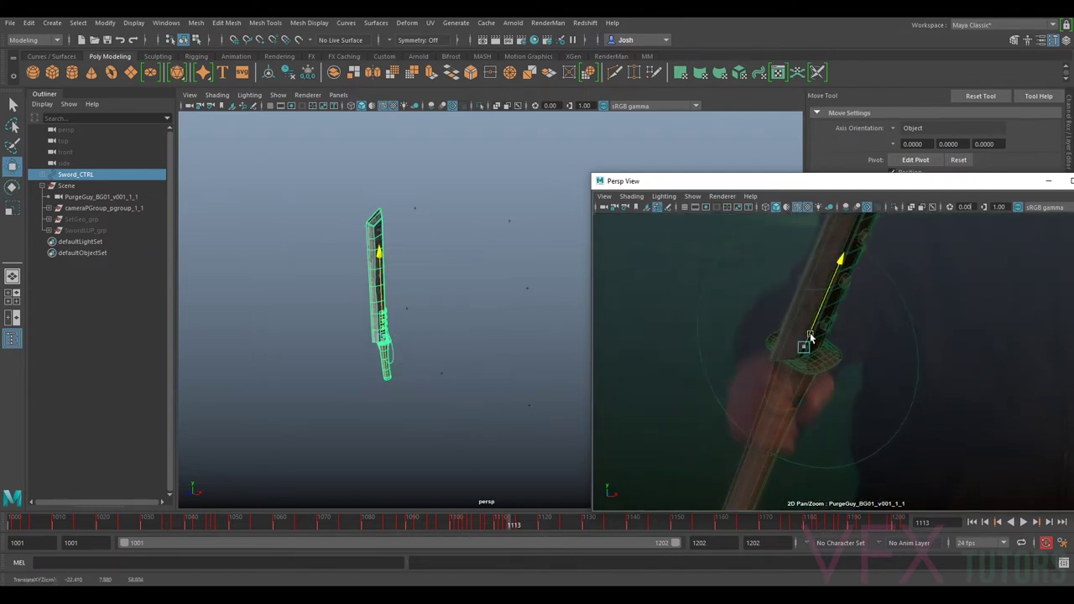
{"action": "right_click_drag", "start_coordinate": [915, 345], "coordinate": [861, 401]}
{"action": "right_click_drag", "start_coordinate": [965, 354], "coordinate": [907, 384]}
{"action": "middle_click_drag", "start_coordinate": [907, 383], "coordinate": [850, 480]}
{"action": "right_click_drag", "start_coordinate": [935, 455], "coordinate": [819, 407]}
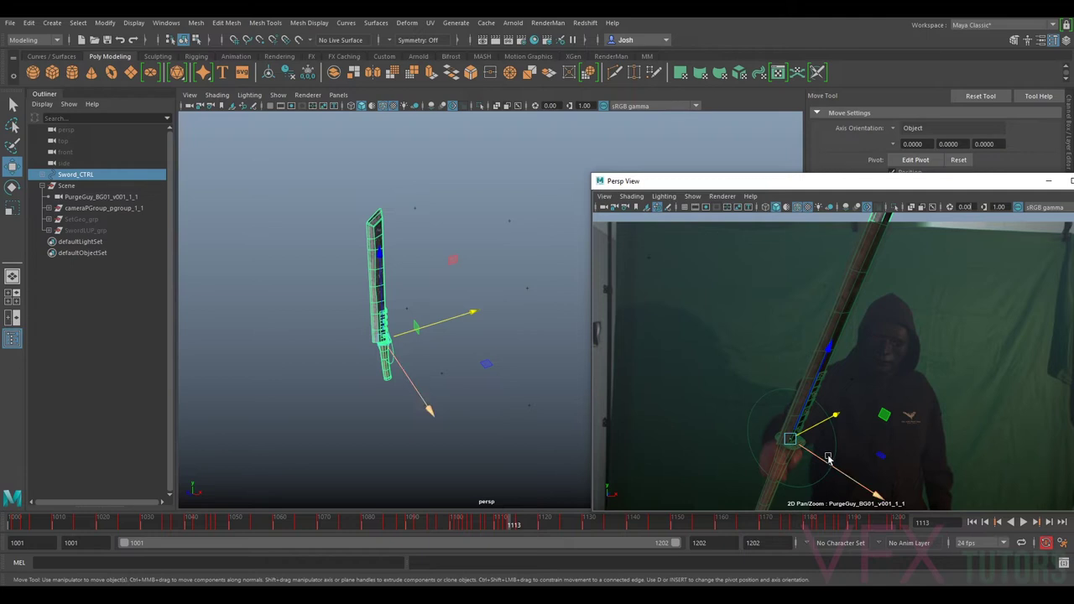
- Shift the sword sideways at frame 1114 so its guard and handle sit on the gripping hand
{"action": "left_click", "coordinate": [515, 524]}
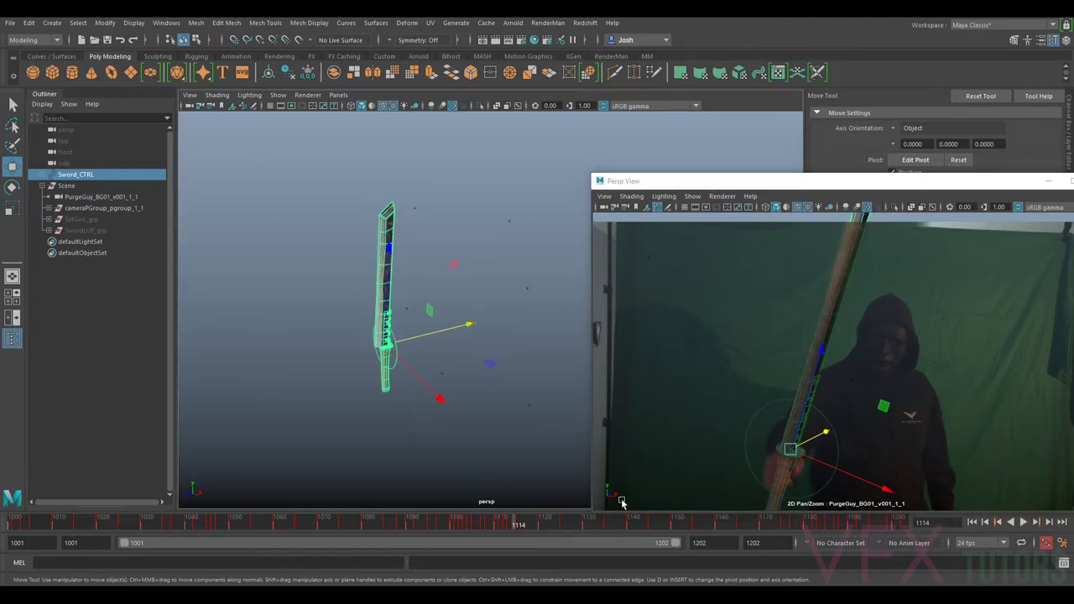
{"action": "right_click_drag", "start_coordinate": [893, 469], "coordinate": [862, 442]}
{"action": "middle_click_drag", "start_coordinate": [863, 442], "coordinate": [860, 369]}
{"action": "right_click_drag", "start_coordinate": [861, 369], "coordinate": [935, 370]}
{"action": "middle_click_drag", "start_coordinate": [839, 436], "coordinate": [932, 454]}
{"action": "right_click_drag", "start_coordinate": [932, 454], "coordinate": [1041, 456]}
{"action": "middle_click_drag", "start_coordinate": [967, 432], "coordinate": [915, 392]}
{"action": "left_click_drag", "start_coordinate": [903, 423], "coordinate": [874, 408]}
{"action": "right_click_drag", "start_coordinate": [947, 448], "coordinate": [906, 357]}
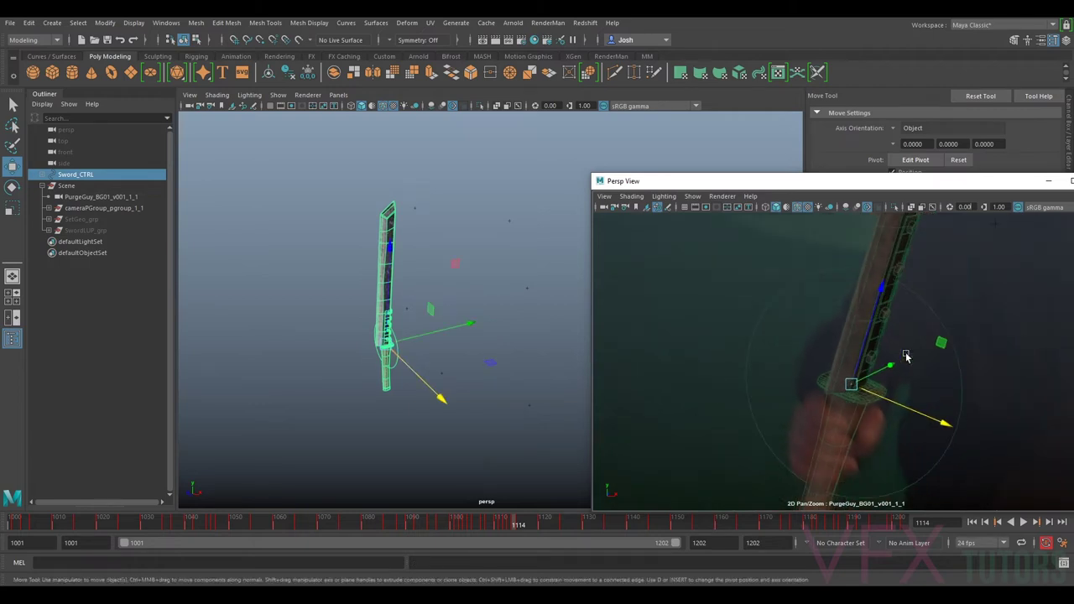
- Tilt the sword at frame 1114 to line up its blade with the prop, and key it
{"action": "middle_click_drag", "start_coordinate": [908, 357], "coordinate": [938, 227]}
{"action": "right_click_drag", "start_coordinate": [919, 277], "coordinate": [895, 281]}
{"action": "middle_click_drag", "start_coordinate": [896, 279], "coordinate": [818, 458]}
{"action": "right_click_drag", "start_coordinate": [781, 328], "coordinate": [701, 294]}
{"action": "middle_click_drag", "start_coordinate": [816, 335], "coordinate": [804, 366]}
{"action": "key", "text": "e"}
{"action": "left_click_drag", "start_coordinate": [869, 383], "coordinate": [859, 402]}
{"action": "key", "text": "s"}
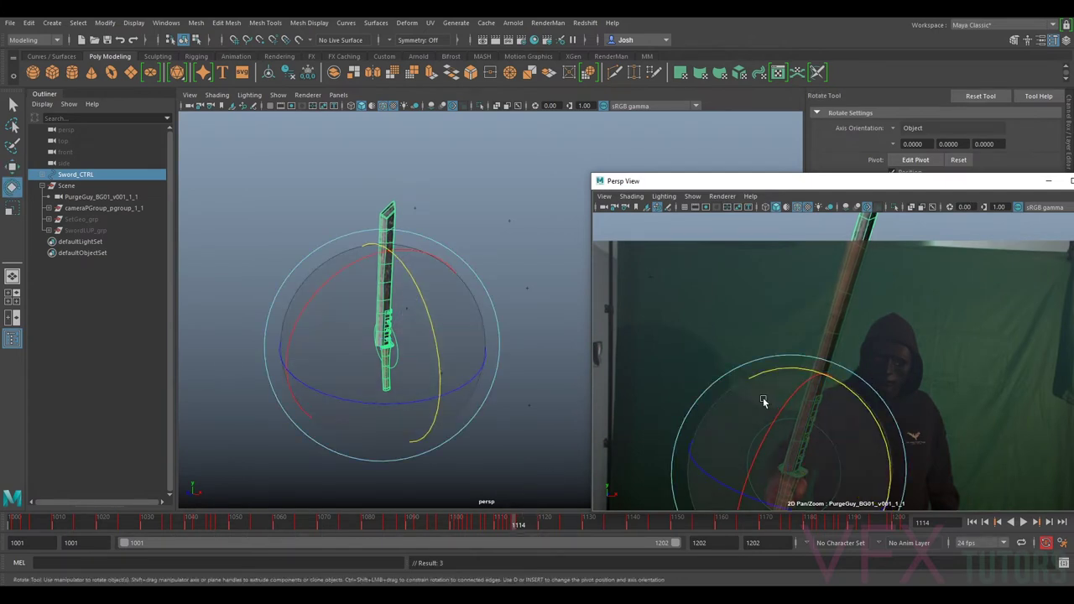
- Scrub between frames 1104 and 1117 in the full camera view to check how the sword follows the prop
{"action": "left_click_drag", "start_coordinate": [517, 523], "coordinate": [472, 522]}
{"action": "key", "text": "backslash"}
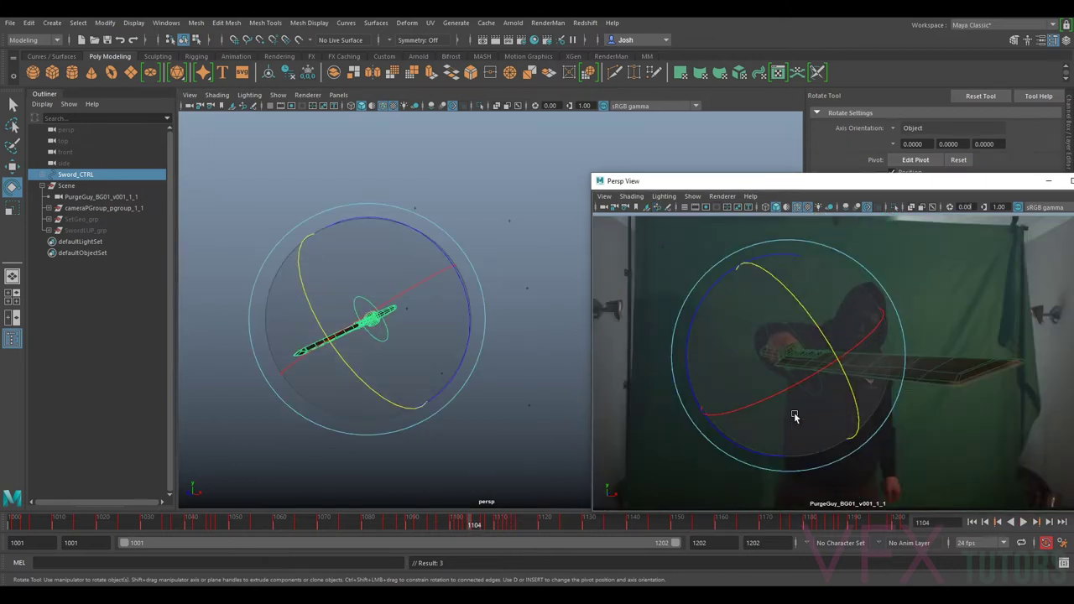
{"action": "mouse_move", "coordinate": [510, 522]}
{"action": "left_mouse_down"}
{"action": "mouse_move", "coordinate": [97, 515]}
{"action": "mouse_move", "coordinate": [410, 539]}
{"action": "mouse_move", "coordinate": [522, 538]}
{"action": "mouse_move", "coordinate": [498, 530]}
{"action": "mouse_move", "coordinate": [530, 526]}
{"action": "left_mouse_up"}
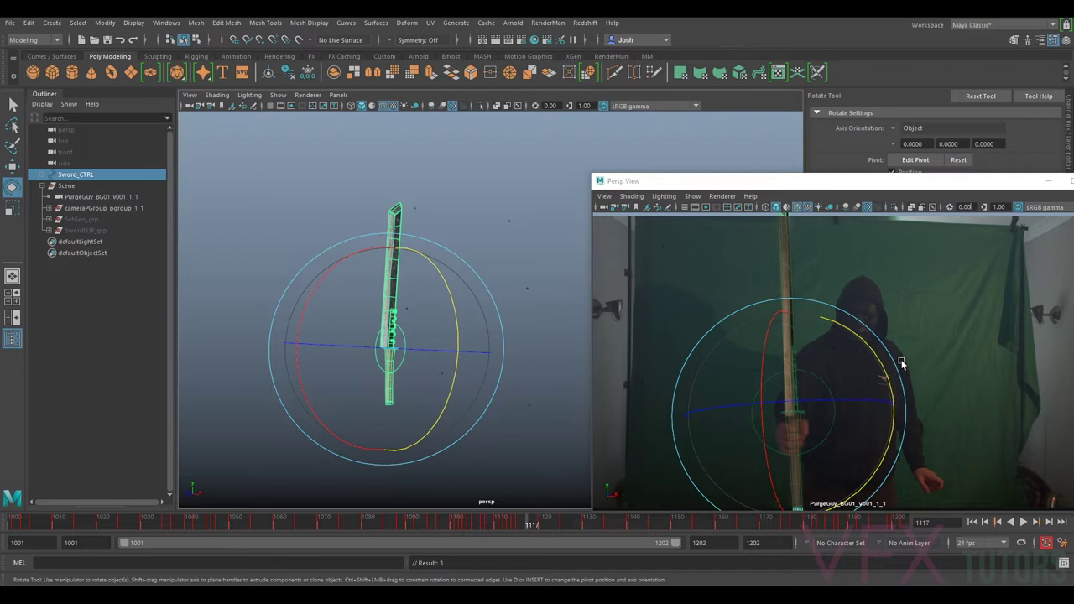
- Roll the sword about its long axis and move it at frame 1117 to fit the guard to the hand
{"action": "key", "text": "backslash"}
{"action": "middle_click_drag", "start_coordinate": [1028, 454], "coordinate": [856, 363]}
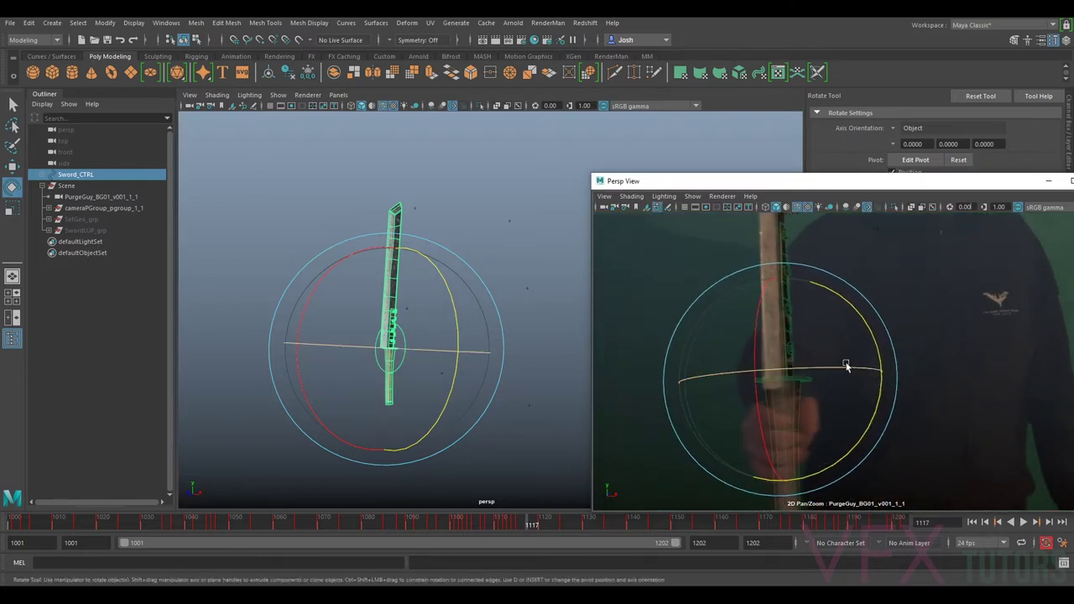
{"action": "mouse_move", "coordinate": [796, 368]}
{"action": "left_mouse_down"}
{"action": "mouse_move", "coordinate": [782, 361]}
{"action": "mouse_move", "coordinate": [786, 370]}
{"action": "left_mouse_up"}
{"action": "key", "text": "w"}
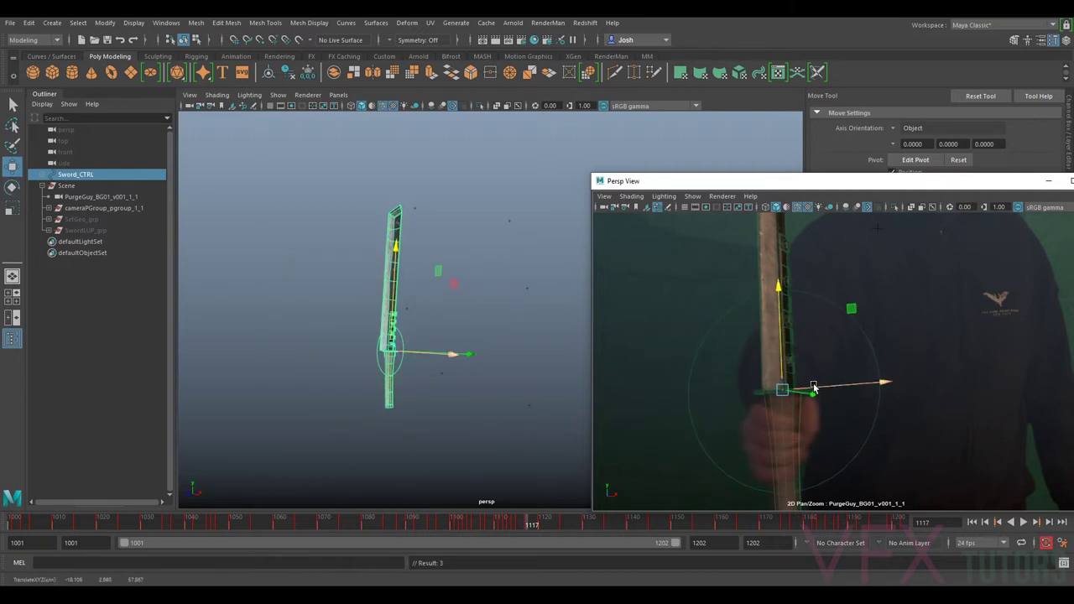
- Fine-tune the sword's roll and tilt at frame 1117 to match the prop's blade edges
{"action": "key", "text": "e"}
{"action": "middle_click_drag", "start_coordinate": [913, 290], "coordinate": [930, 364]}
{"action": "right_click_drag", "start_coordinate": [930, 365], "coordinate": [1014, 479]}
{"action": "middle_click_drag", "start_coordinate": [1014, 479], "coordinate": [999, 354]}
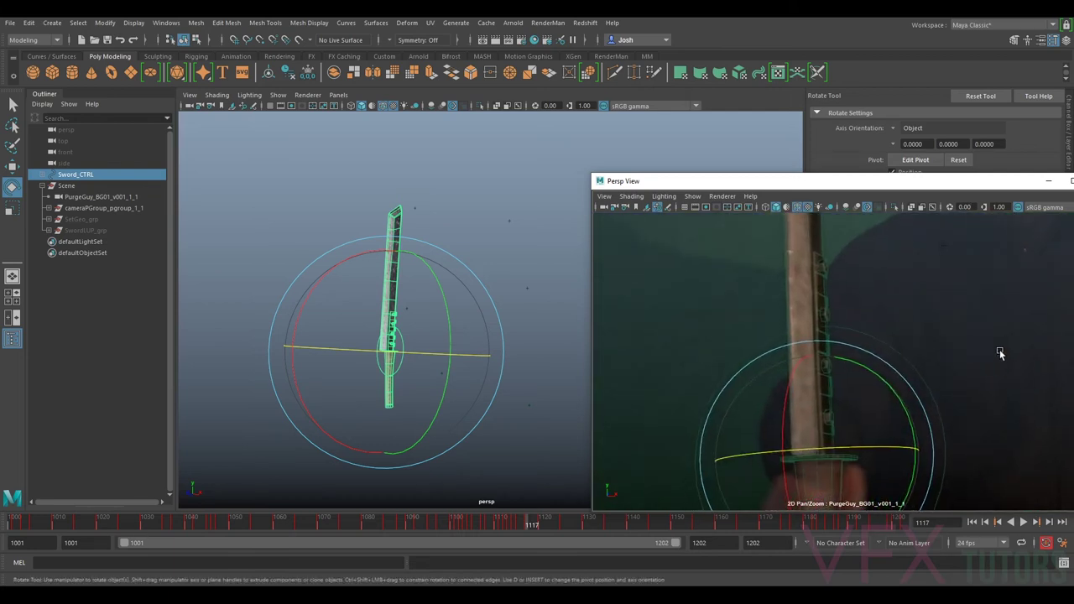
{"action": "left_click_drag", "start_coordinate": [849, 448], "coordinate": [851, 446]}
{"action": "left_click_drag", "start_coordinate": [892, 388], "coordinate": [894, 391]}
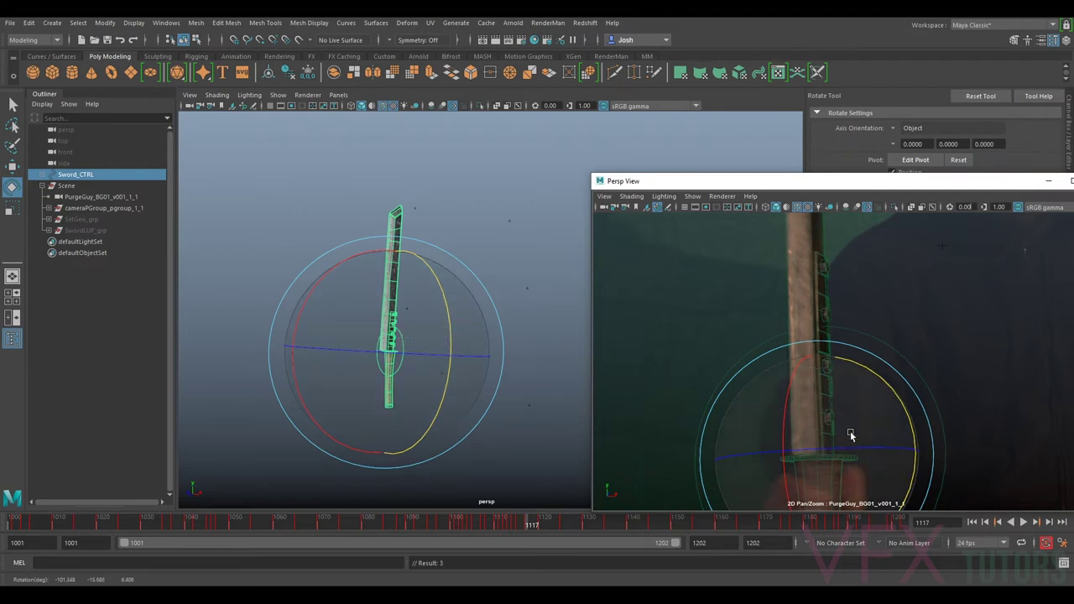
{"action": "left_click_drag", "start_coordinate": [832, 452], "coordinate": [831, 449]}
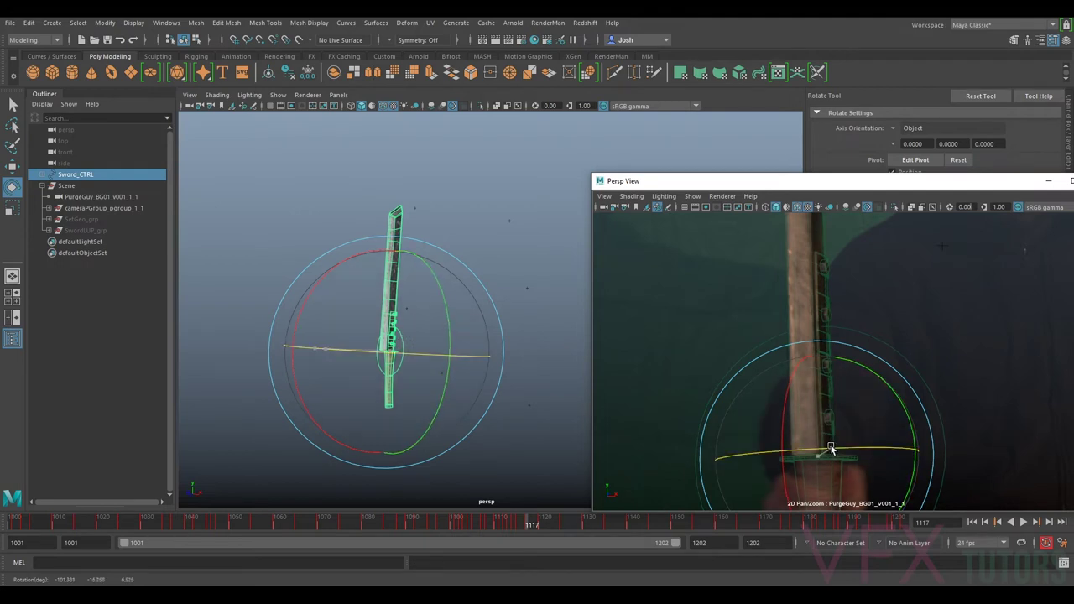
- Compare the zoomed and full camera views at frame 1117, and make a slight tilt correction to the blade
{"action": "key", "text": "backslash"}
{"action": "key", "text": "backslash"}
{"action": "key", "text": "backslash"}
{"action": "key", "text": "backslash"}
{"action": "middle_click_drag", "start_coordinate": [939, 435], "coordinate": [891, 462]}
{"action": "middle_click_drag", "start_coordinate": [904, 319], "coordinate": [946, 338]}
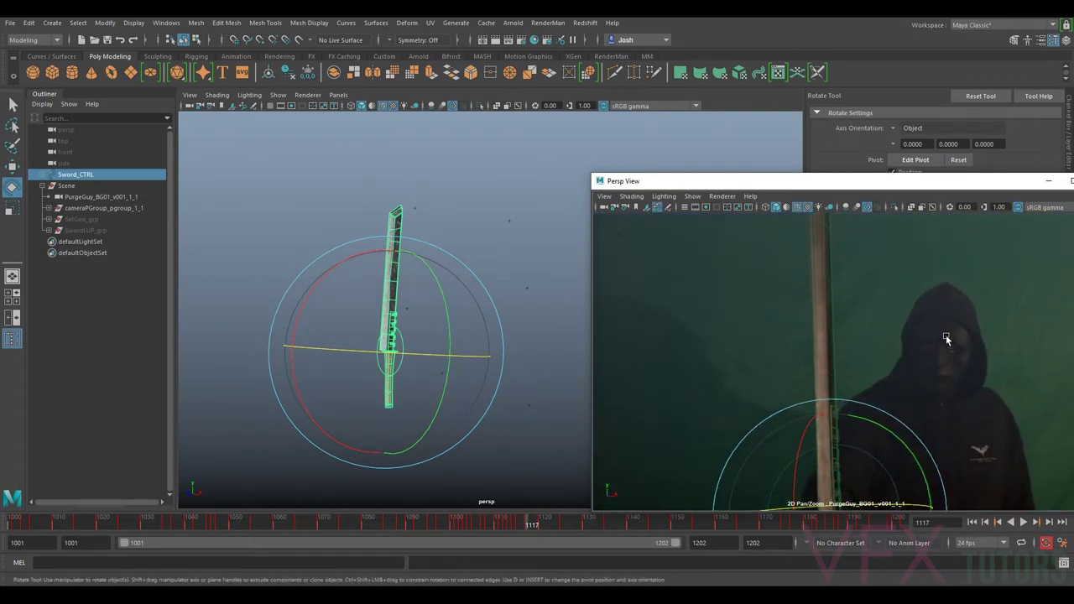
{"action": "left_click_drag", "start_coordinate": [903, 437], "coordinate": [903, 439]}
- Adjust the sword's roll and forward lean at frame 1117 so the blade and handle both follow the prop
{"action": "middle_click_drag", "start_coordinate": [903, 439], "coordinate": [942, 309], "text": "alt"}
{"action": "right_click_drag", "start_coordinate": [942, 308], "coordinate": [990, 412]}
{"action": "middle_click_drag", "start_coordinate": [937, 355], "coordinate": [927, 384]}
{"action": "left_click", "coordinate": [840, 388]}
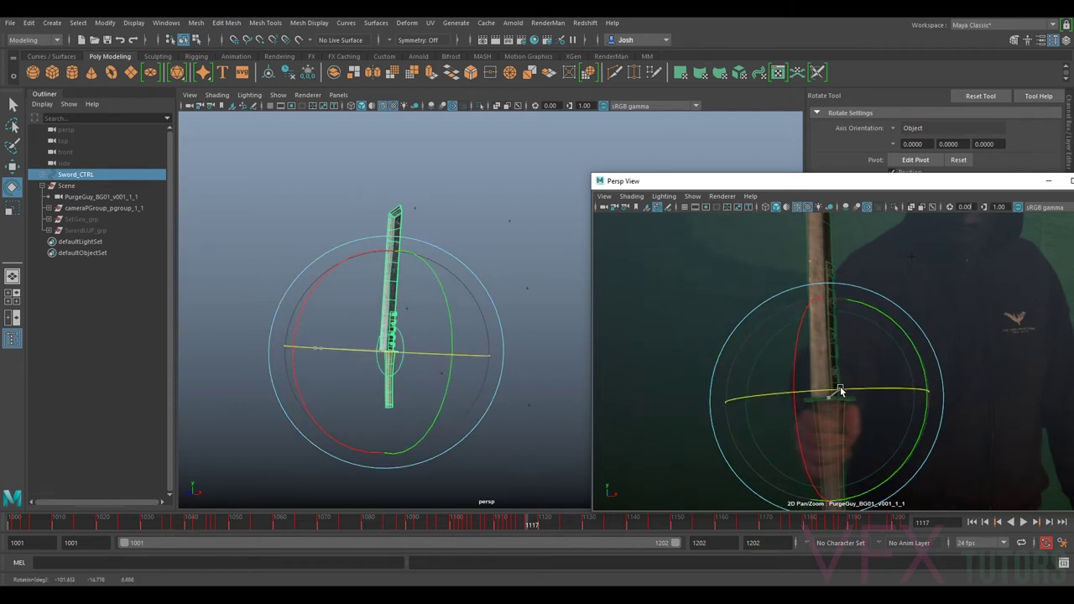
{"action": "left_click_drag", "start_coordinate": [798, 372], "coordinate": [795, 371]}
{"action": "scroll", "coordinate": [857, 290], "scroll_direction": "down", "scroll_amount": 3}
{"action": "middle_click_drag", "start_coordinate": [951, 297], "coordinate": [943, 376]}
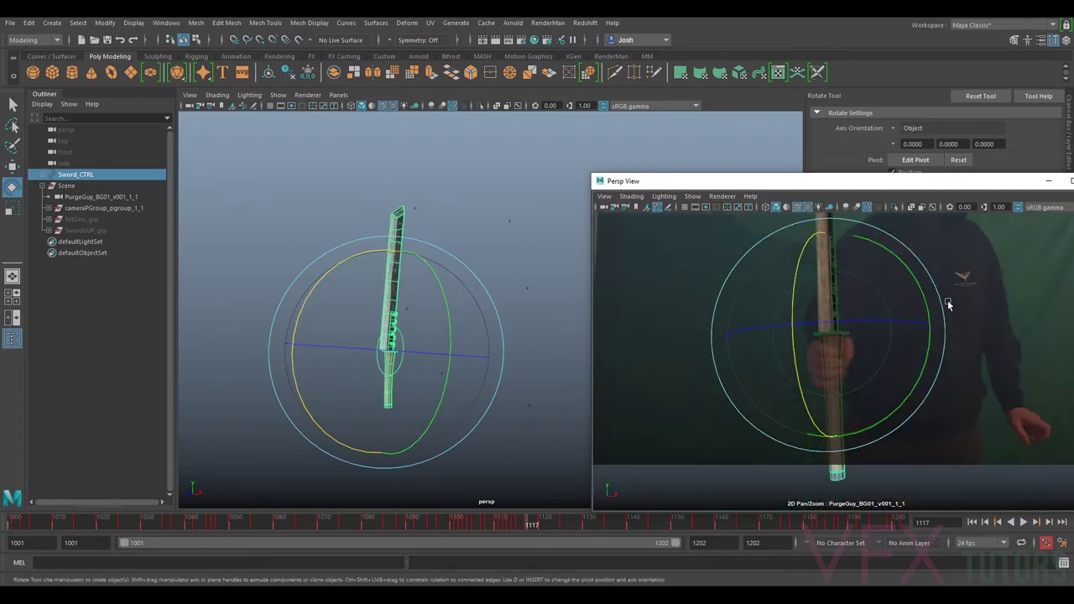
- At frame 1116, compare the footage with the sword hidden and shown, and slide the sword along its length to seat the guard above the hand
{"action": "right_click_drag", "start_coordinate": [934, 303], "coordinate": [1015, 409]}
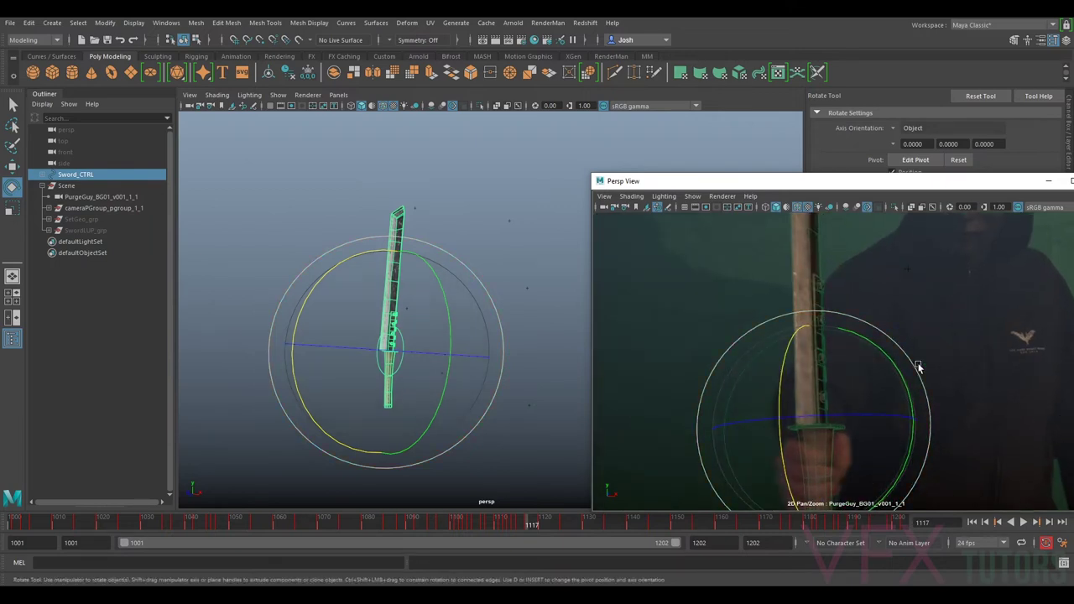
{"action": "left_click_drag", "start_coordinate": [522, 526], "coordinate": [527, 526]}
{"action": "right_click_drag", "start_coordinate": [844, 320], "coordinate": [913, 324]}
{"action": "middle_click_drag", "start_coordinate": [914, 324], "coordinate": [912, 302]}
{"action": "right_click_drag", "start_coordinate": [912, 301], "coordinate": [823, 268]}
{"action": "key", "text": "ctrl+h"}
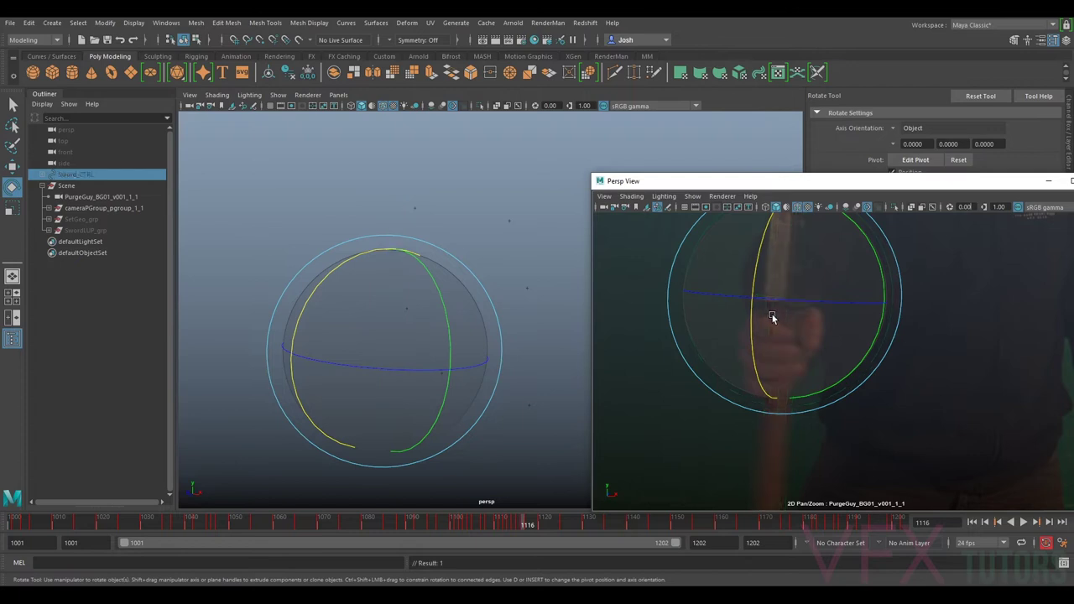
{"action": "key", "text": "shift+h"}
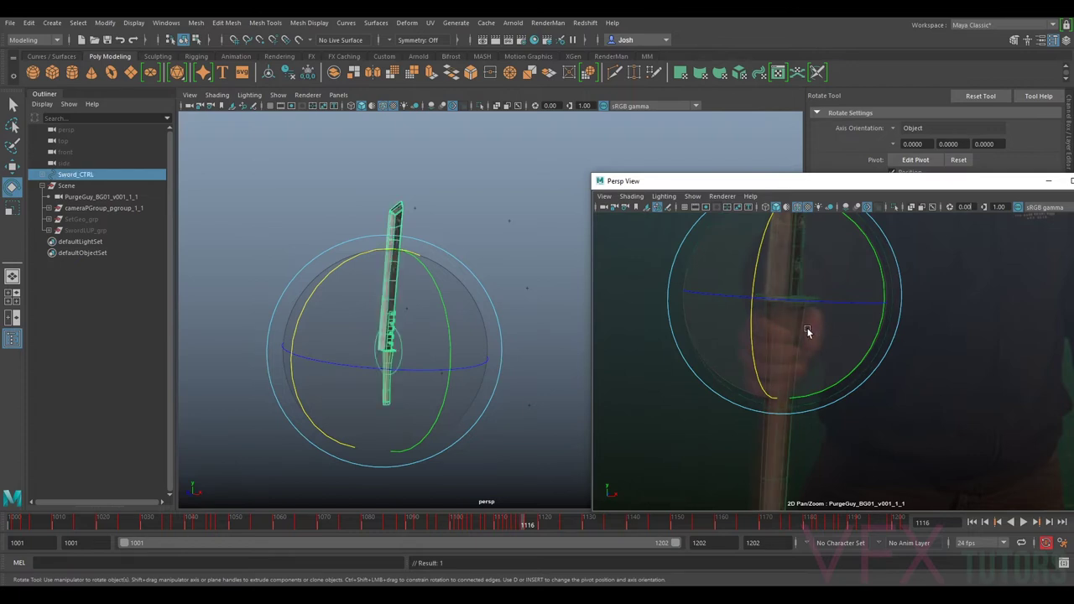
{"action": "key", "text": "w"}
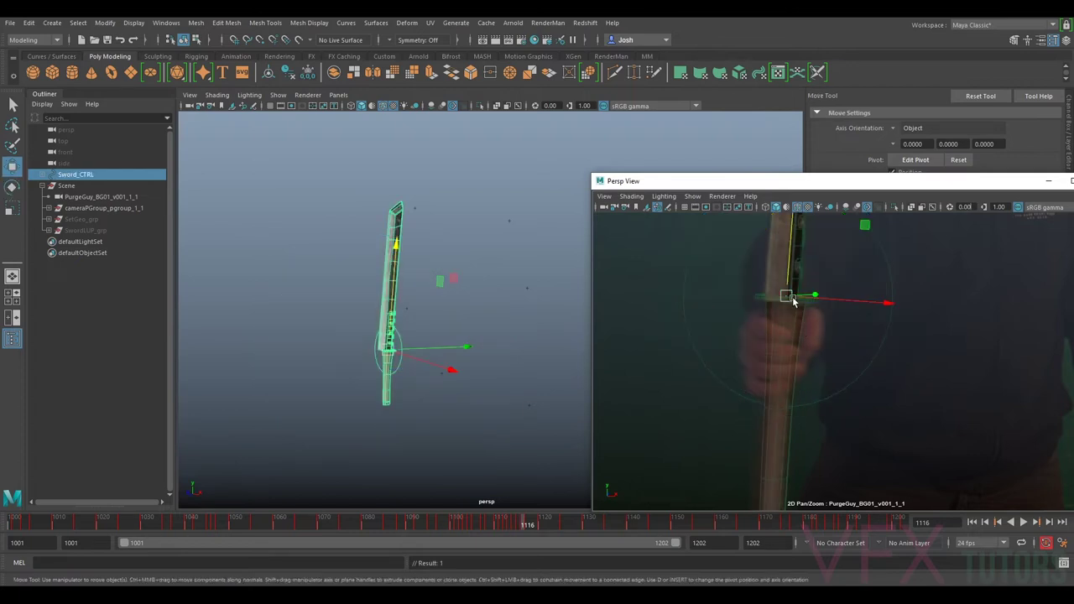
{"action": "middle_click_drag", "start_coordinate": [788, 267], "coordinate": [789, 274]}
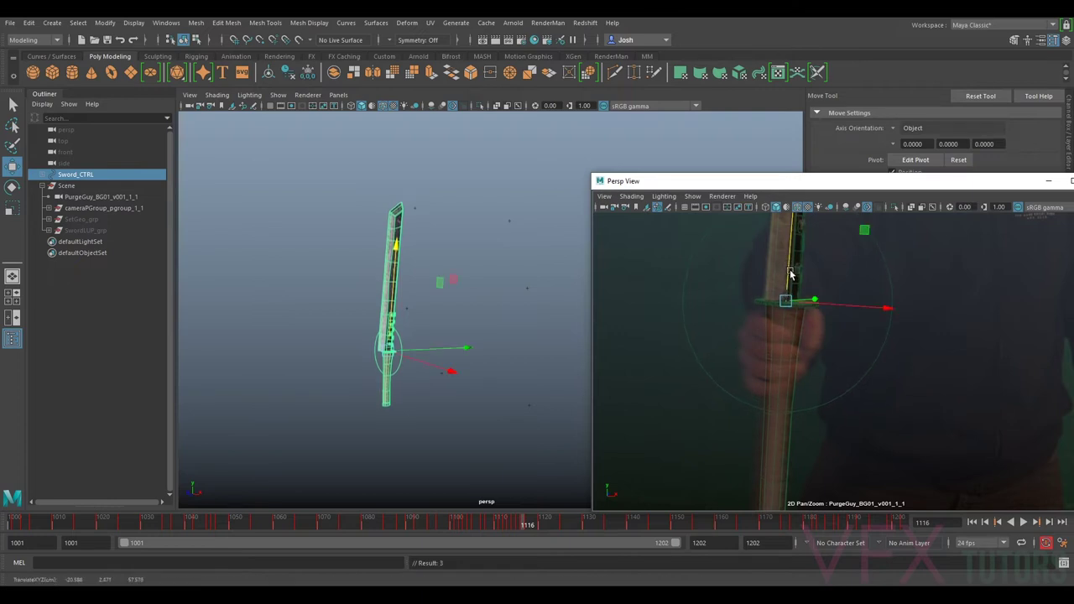
- Rotate the sword on all three axes at frame 1116 and nudge its position to match the prop's handle
{"action": "key", "text": "e"}
{"action": "left_click_drag", "start_coordinate": [755, 270], "coordinate": [752, 284]}
{"action": "left_click_drag", "start_coordinate": [799, 311], "coordinate": [795, 309]}
{"action": "left_click_drag", "start_coordinate": [875, 262], "coordinate": [875, 267]}
{"action": "key", "text": "w"}
{"action": "left_click_drag", "start_coordinate": [786, 303], "coordinate": [784, 302]}
{"action": "right_click_drag", "start_coordinate": [891, 394], "coordinate": [881, 270]}
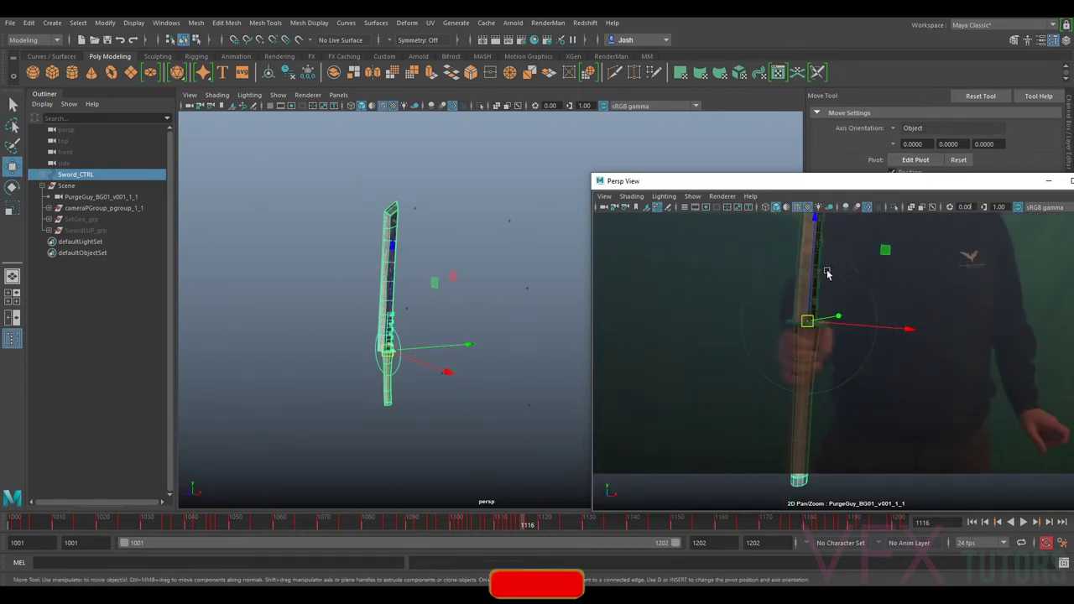
- Correct the sword's tilt slightly at frame 1116, and check the fit along the blade and around the guard
{"action": "key", "text": "e"}
{"action": "left_click_drag", "start_coordinate": [894, 271], "coordinate": [896, 271]}
{"action": "right_click_drag", "start_coordinate": [983, 338], "coordinate": [892, 253]}
{"action": "middle_click_drag", "start_coordinate": [916, 270], "coordinate": [907, 326]}
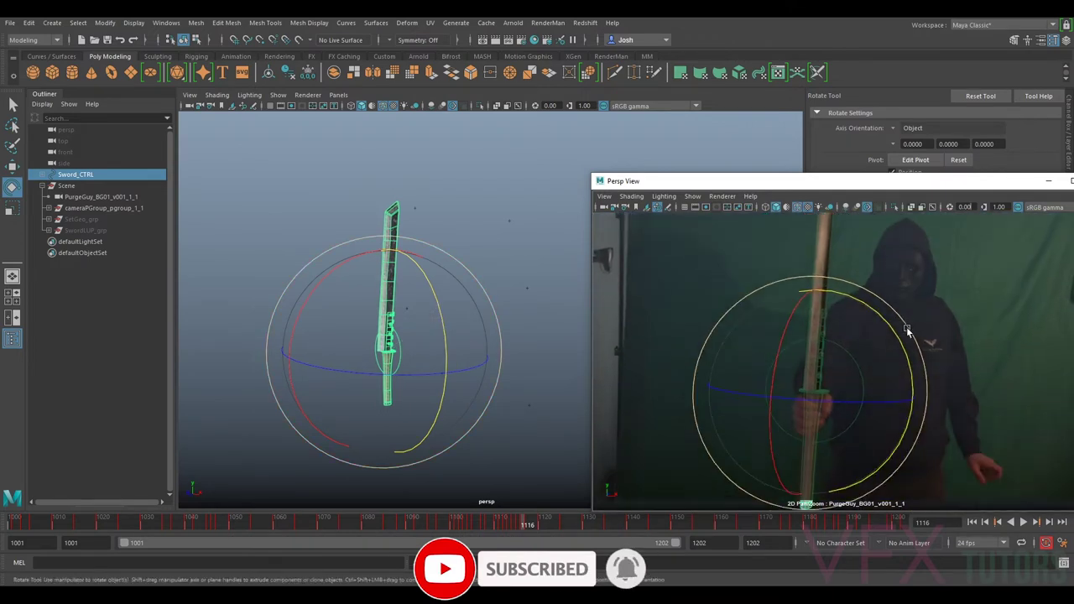
{"action": "right_click_drag", "start_coordinate": [907, 330], "coordinate": [938, 361]}
{"action": "middle_click_drag", "start_coordinate": [854, 414], "coordinate": [864, 298]}
{"action": "right_click_drag", "start_coordinate": [873, 345], "coordinate": [911, 385]}
{"action": "middle_click_drag", "start_coordinate": [825, 318], "coordinate": [851, 372]}
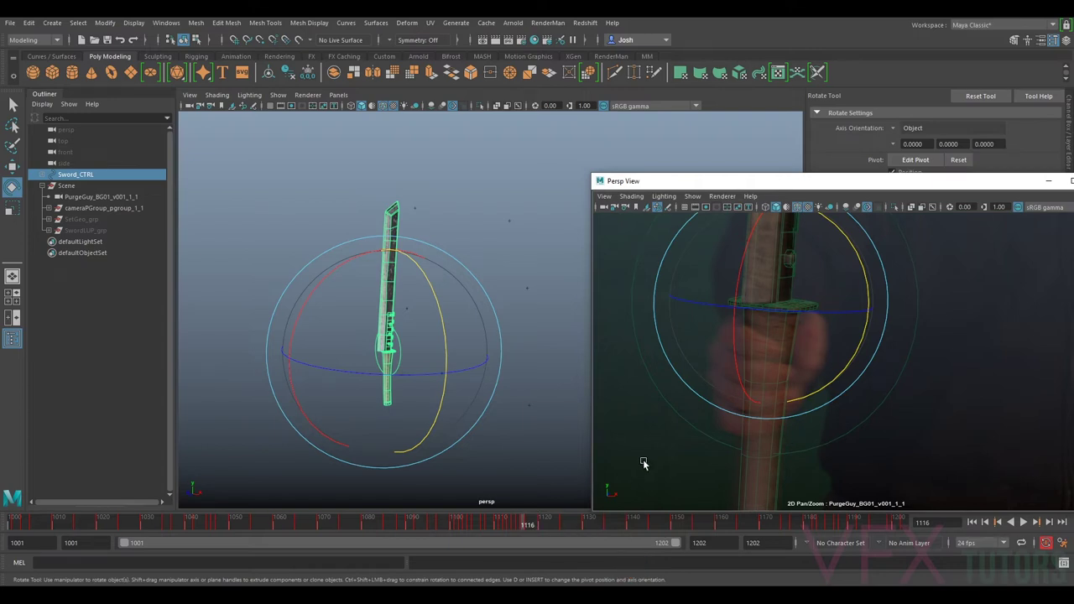
- Compare the sword between frames 1116 and 1117, and adjust its roll about the long axis at frame 1117
{"action": "key", "text": "alt+period"}
{"action": "key", "text": "alt+comma"}
{"action": "key", "text": "alt+period"}
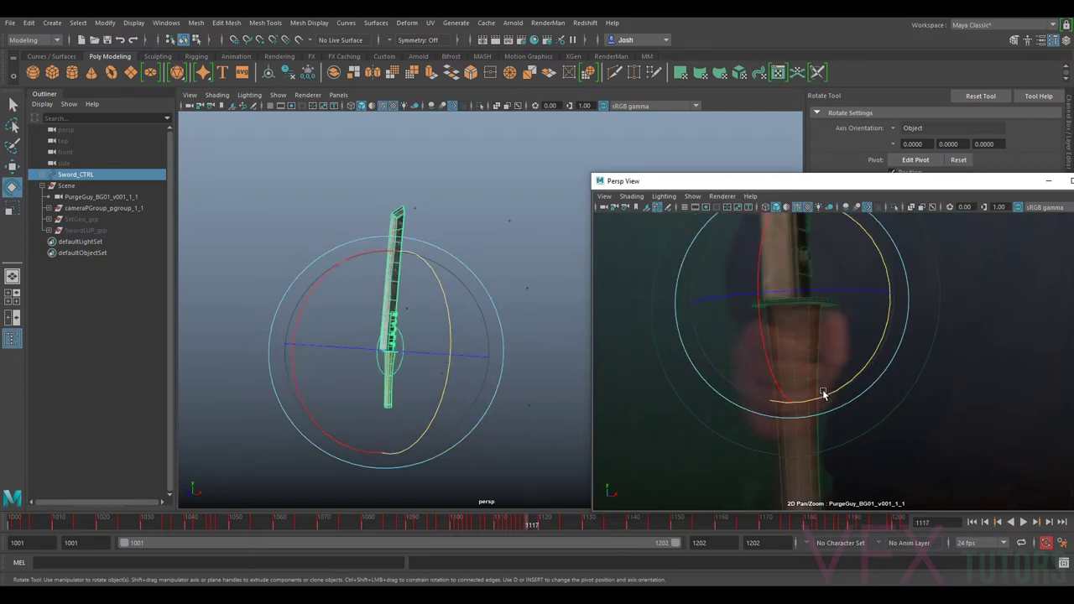
{"action": "left_click", "coordinate": [796, 290]}
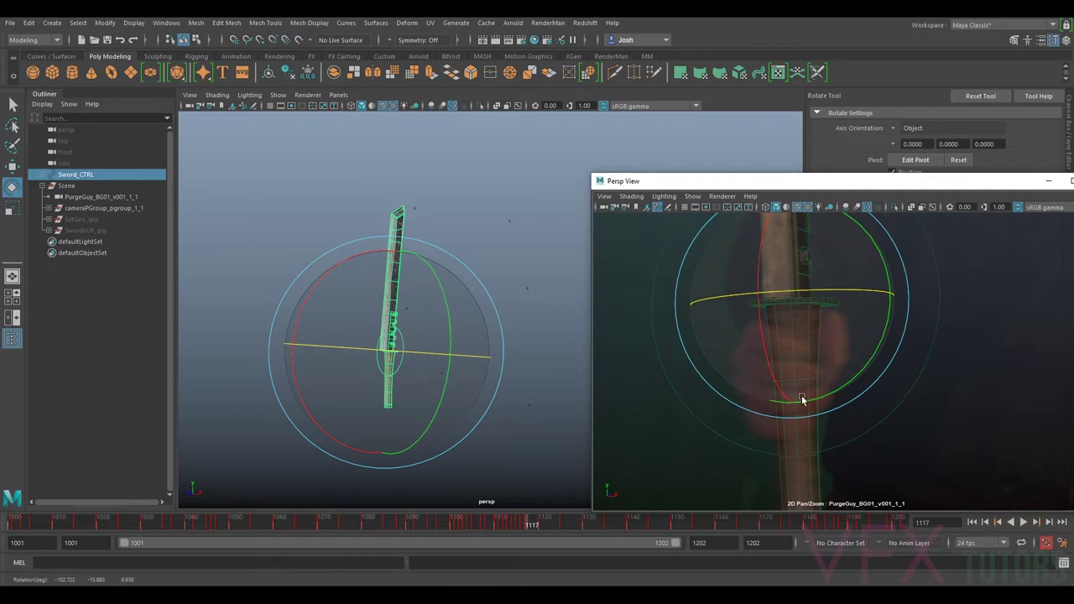
- Roll the sword about its long axis at frame 1118 and fine-tune its rotation against the prop's blade and handle
{"action": "left_click_drag", "start_coordinate": [529, 524], "coordinate": [531, 523]}
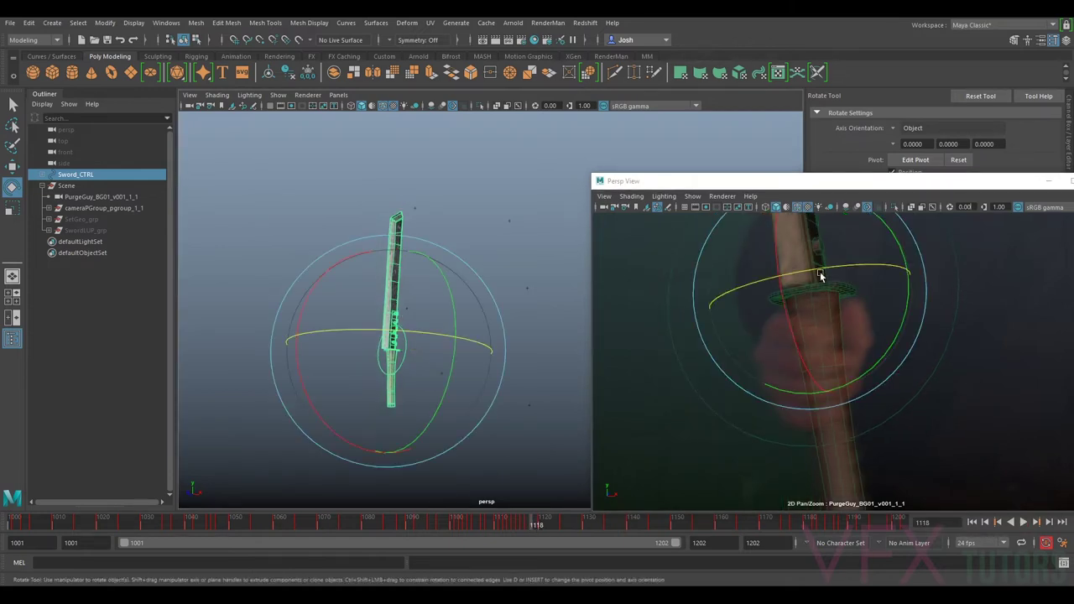
{"action": "left_click_drag", "start_coordinate": [815, 263], "coordinate": [810, 264]}
{"action": "key", "text": "shift+e"}
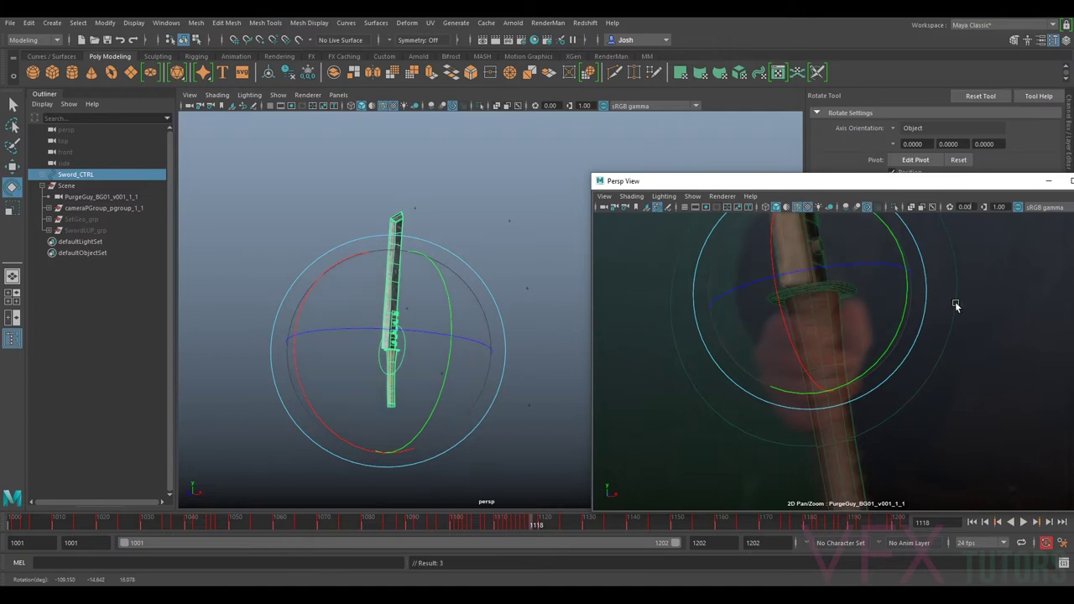
{"action": "right_click_drag", "start_coordinate": [905, 303], "coordinate": [769, 227]}
{"action": "right_click_drag", "start_coordinate": [939, 458], "coordinate": [882, 369]}
{"action": "middle_click_drag", "start_coordinate": [940, 305], "coordinate": [964, 487]}
{"action": "middle_click_drag", "start_coordinate": [969, 431], "coordinate": [965, 377]}
{"action": "left_click_drag", "start_coordinate": [948, 409], "coordinate": [947, 412]}
{"action": "right_click_drag", "start_coordinate": [999, 458], "coordinate": [959, 420]}
{"action": "middle_click_drag", "start_coordinate": [959, 420], "coordinate": [916, 352]}
{"action": "right_click_drag", "start_coordinate": [916, 352], "coordinate": [966, 474]}
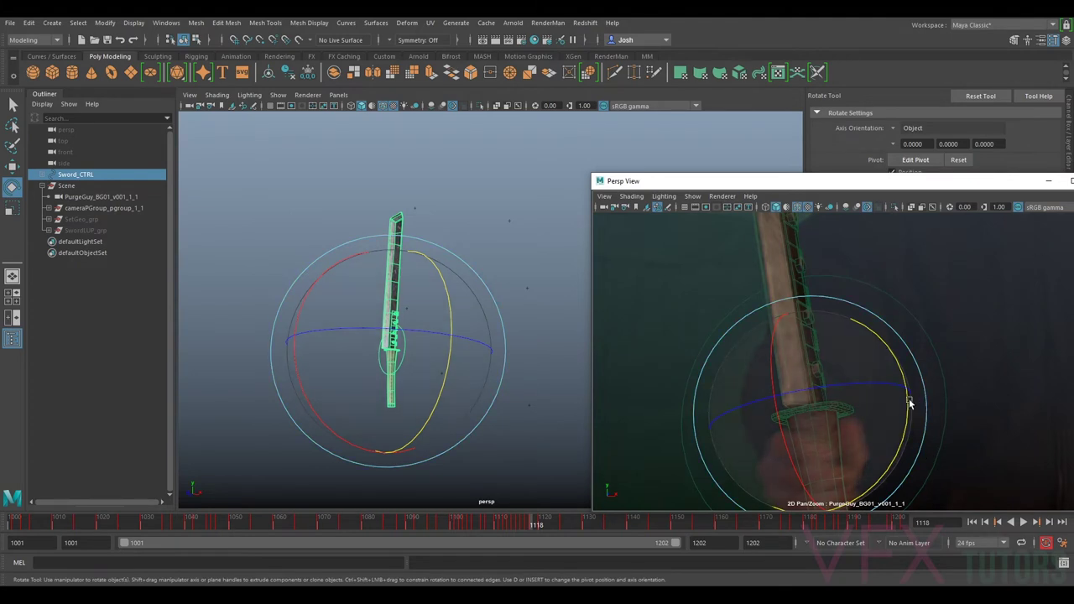
- Adjust the sword's forward lean and sideways tilt at frame 1118 so the blade follows the prop
{"action": "left_click_drag", "start_coordinate": [818, 388], "coordinate": [778, 430]}
{"action": "right_click_drag", "start_coordinate": [998, 336], "coordinate": [927, 394]}
{"action": "middle_click_drag", "start_coordinate": [937, 353], "coordinate": [942, 420]}
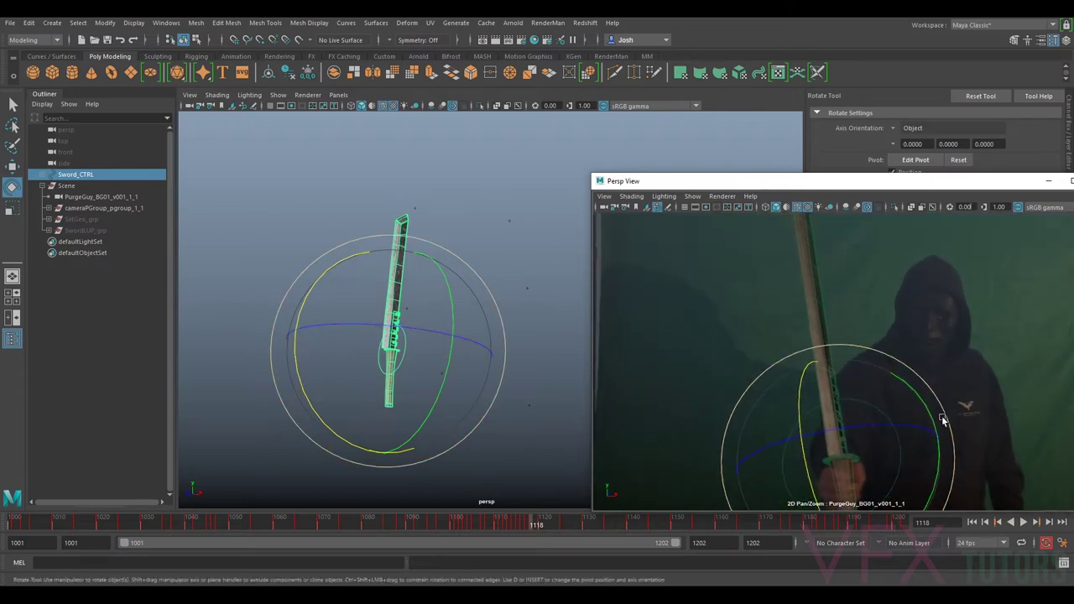
{"action": "left_click_drag", "start_coordinate": [942, 420], "coordinate": [933, 417]}
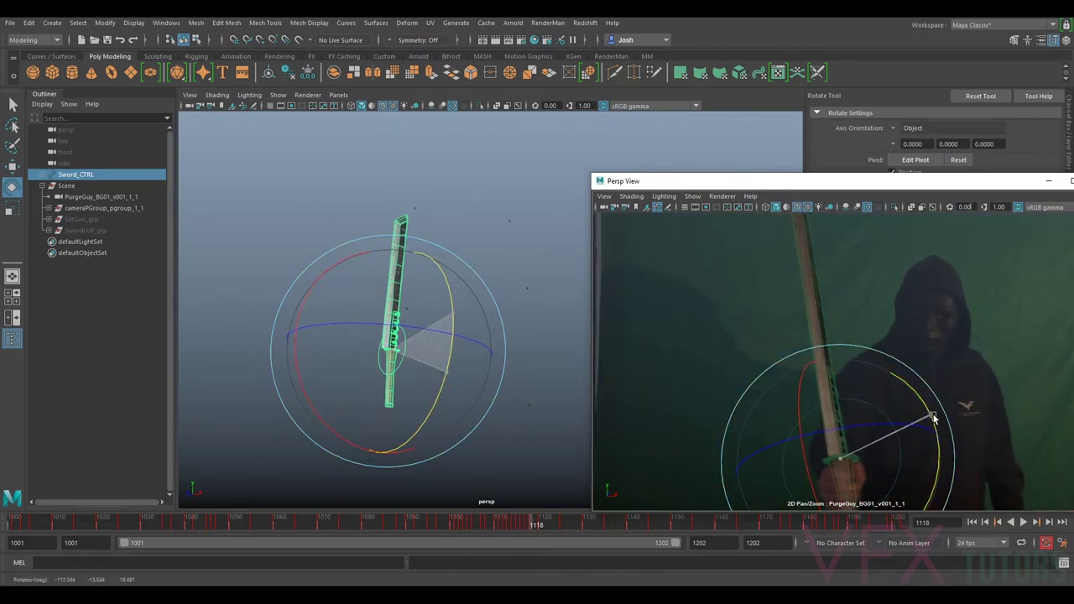
{"action": "right_click_drag", "start_coordinate": [984, 425], "coordinate": [949, 386]}
{"action": "left_click_drag", "start_coordinate": [930, 395], "coordinate": [947, 402]}
{"action": "right_click_drag", "start_coordinate": [947, 402], "coordinate": [943, 358]}
{"action": "left_click_drag", "start_coordinate": [927, 399], "coordinate": [932, 406]}
- Slide the sword along its length at frame 1118 to fit the guard to the hand, and check it in the full camera view
{"action": "right_click_drag", "start_coordinate": [942, 436], "coordinate": [940, 431]}
{"action": "middle_click_drag", "start_coordinate": [941, 423], "coordinate": [930, 281]}
{"action": "right_click_drag", "start_coordinate": [930, 281], "coordinate": [969, 433]}
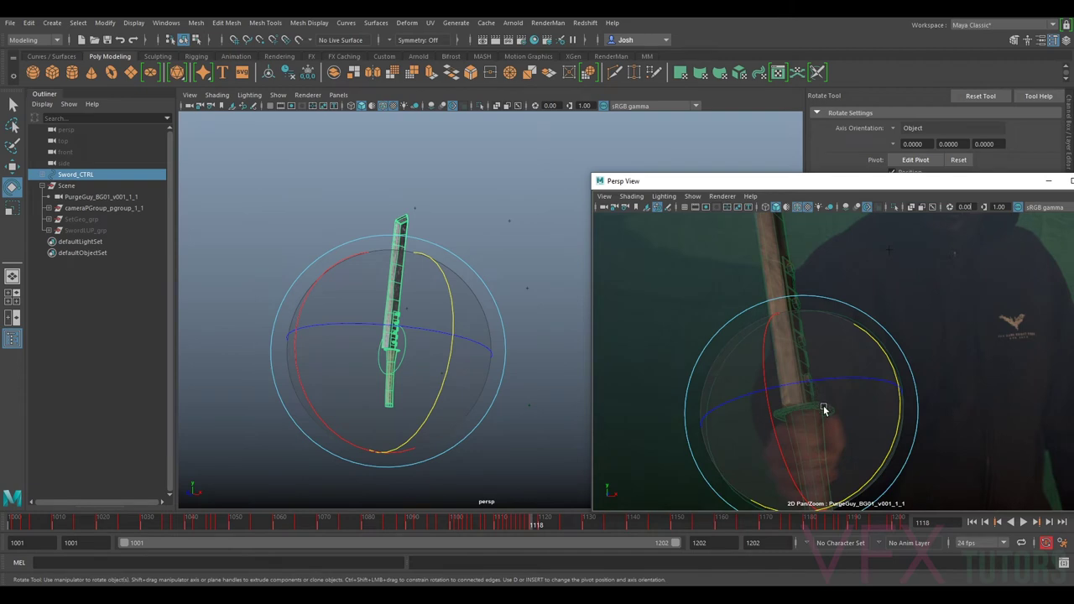
{"action": "key", "text": "w"}
{"action": "left_click_drag", "start_coordinate": [803, 391], "coordinate": [800, 382]}
{"action": "key", "text": "backslash"}
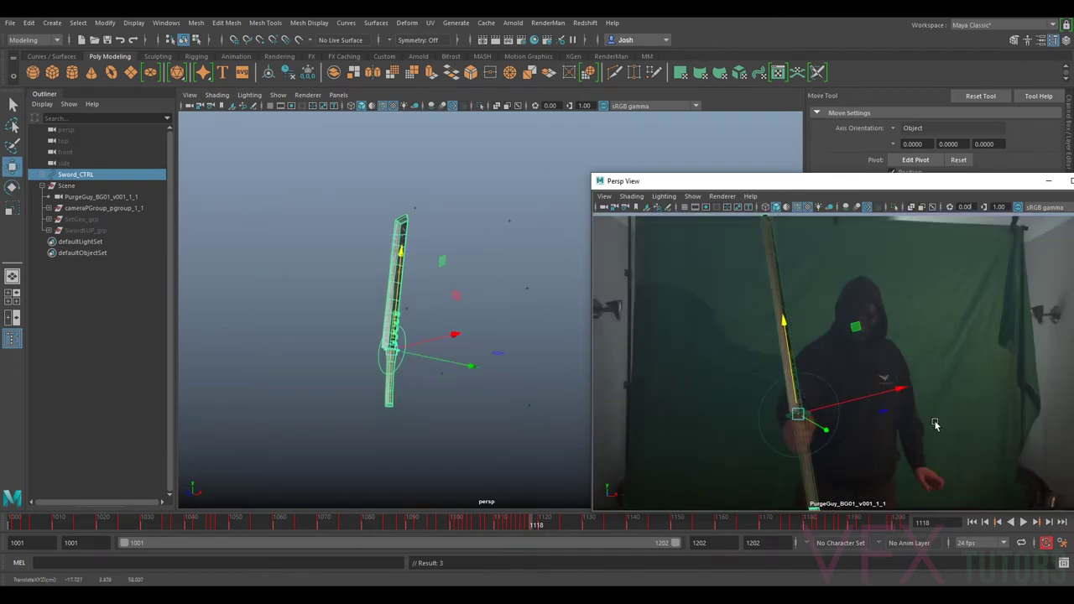
- Go to frame 1119 and roll the sword about its long axis to align the guard with the prop
{"action": "left_click", "coordinate": [536, 525]}
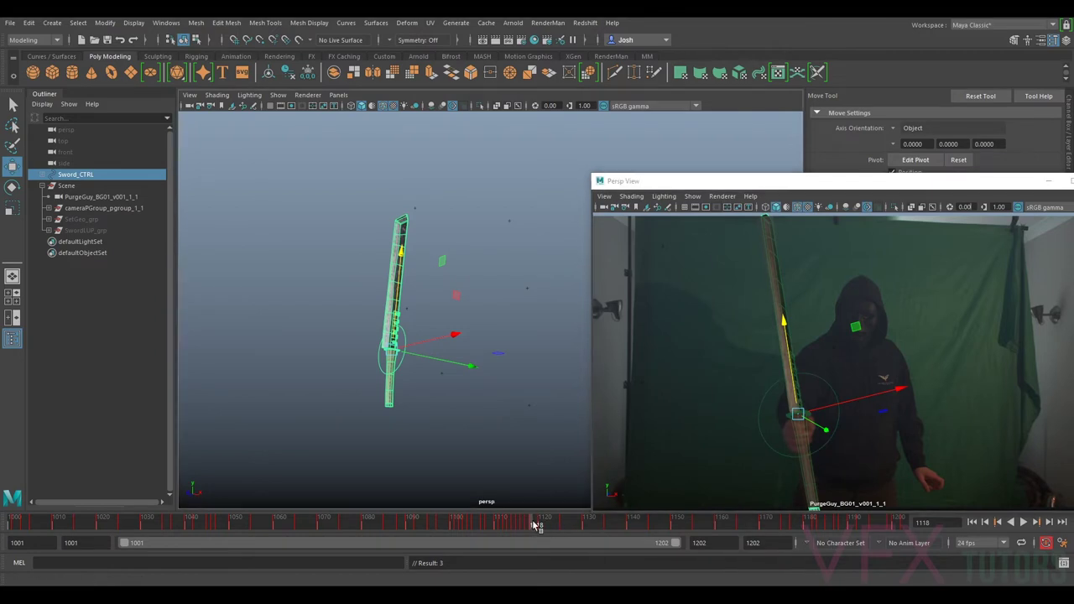
{"action": "key", "text": "backslash"}
{"action": "middle_click_drag", "start_coordinate": [877, 432], "coordinate": [892, 389], "text": "alt"}
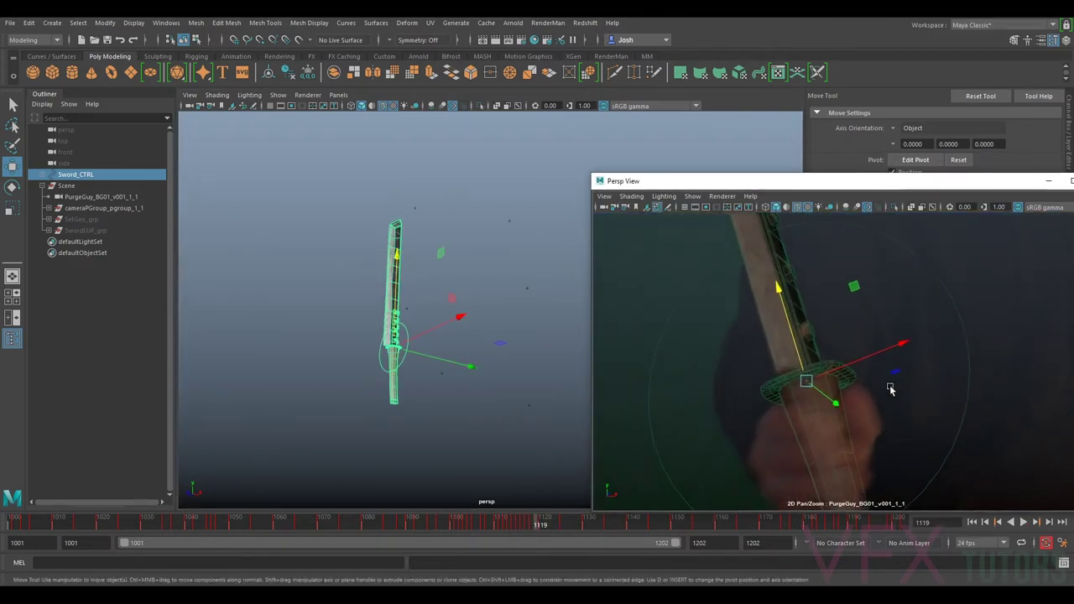
{"action": "key", "text": "e"}
{"action": "mouse_move", "coordinate": [807, 346]}
{"action": "left_mouse_down"}
{"action": "mouse_move", "coordinate": [887, 401]}
{"action": "mouse_move", "coordinate": [824, 336]}
{"action": "left_mouse_up"}
{"action": "key", "text": "backslash"}
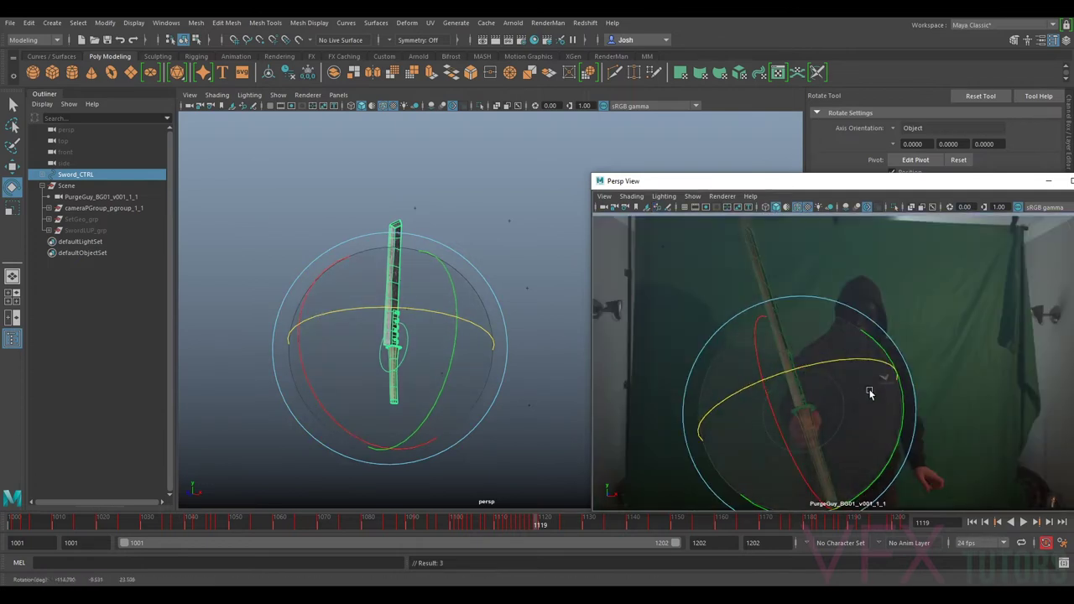
- Inspect the sword's alignment at frame 1119 from the handle's end up to the blade tip
{"action": "key", "text": "backslash"}
{"action": "middle_click_drag", "start_coordinate": [931, 424], "coordinate": [927, 323]}
{"action": "right_click_drag", "start_coordinate": [948, 391], "coordinate": [911, 333]}
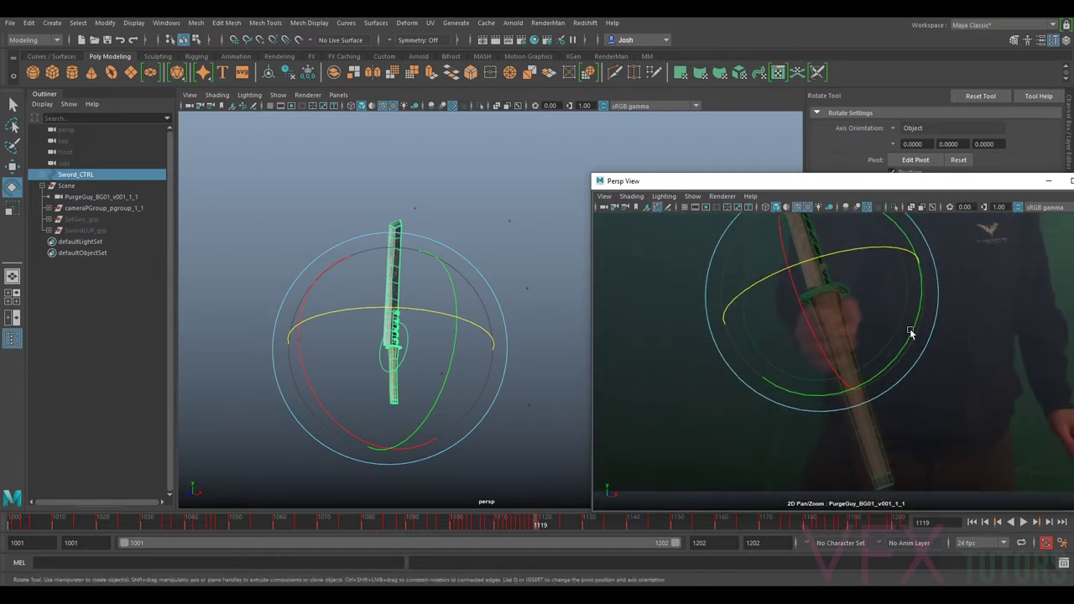
{"action": "middle_click_drag", "start_coordinate": [912, 246], "coordinate": [976, 437]}
{"action": "middle_click_drag", "start_coordinate": [899, 303], "coordinate": [906, 438]}
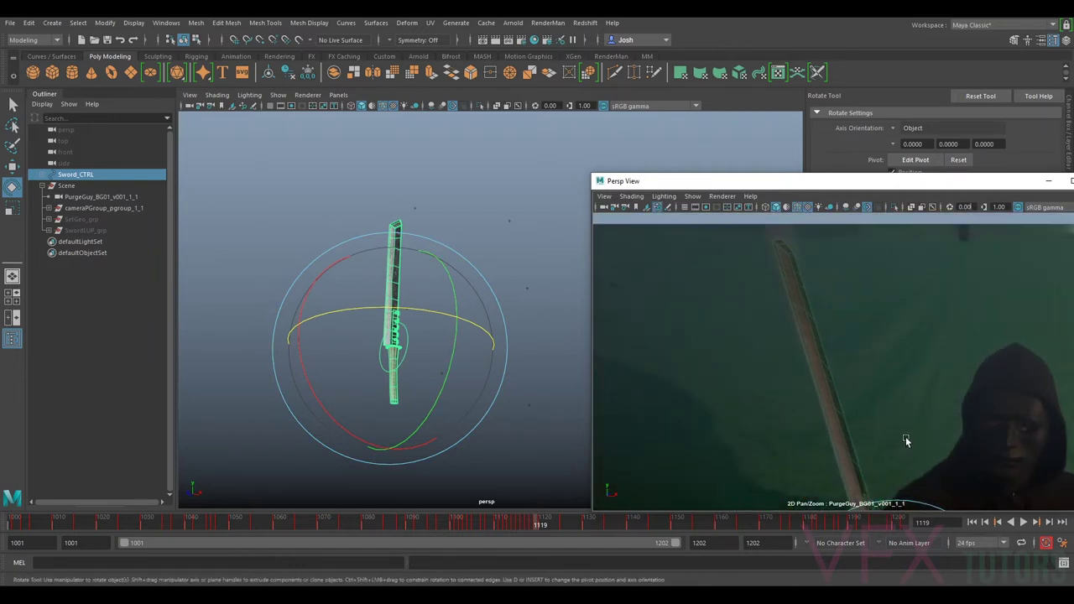
{"action": "right_click_drag", "start_coordinate": [906, 438], "coordinate": [914, 390]}
{"action": "middle_click_drag", "start_coordinate": [974, 462], "coordinate": [909, 290]}
{"action": "middle_click_drag", "start_coordinate": [967, 441], "coordinate": [965, 398]}
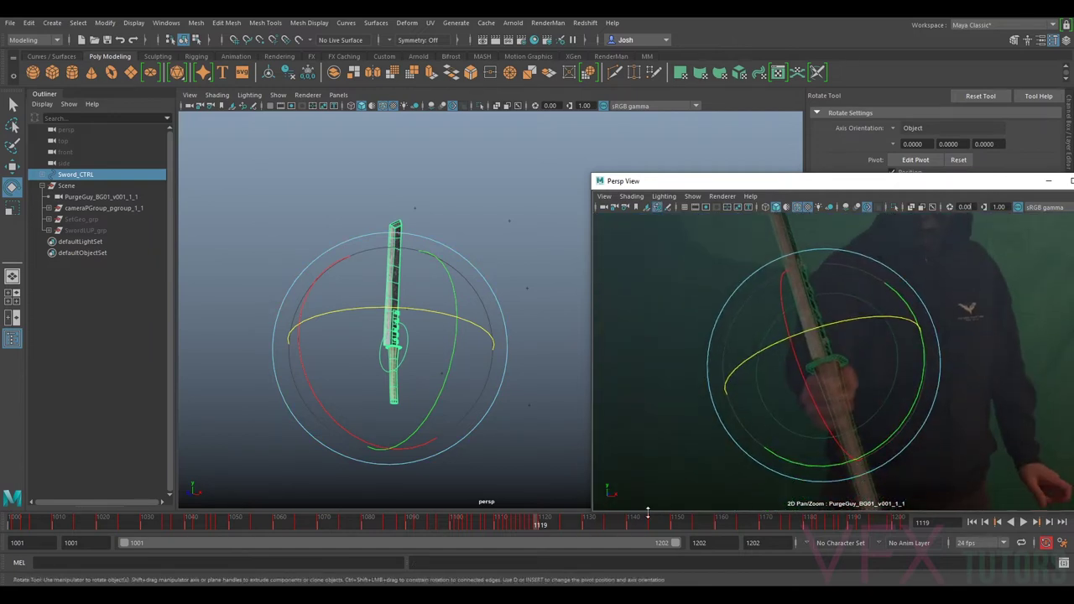
- Examine how well the sword follows the prop at frames 1120 to 1122
{"action": "key", "text": "alt+v"}
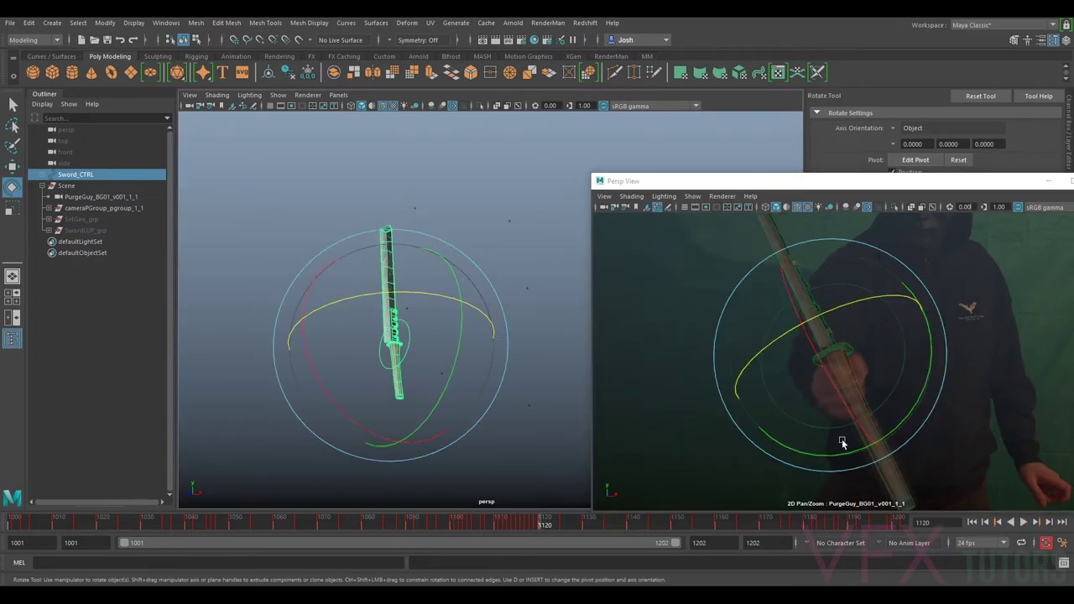
{"action": "right_click_drag", "start_coordinate": [842, 442], "coordinate": [763, 303]}
{"action": "middle_click_drag", "start_coordinate": [813, 311], "coordinate": [820, 422]}
{"action": "scroll", "coordinate": [881, 420], "scroll_direction": "up", "scroll_amount": 4}
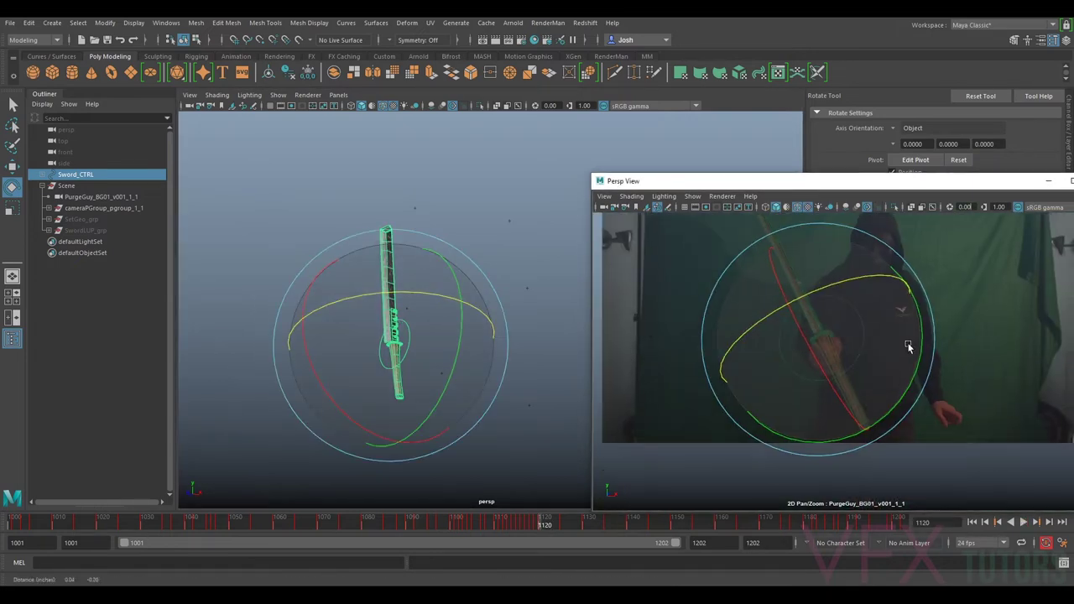
{"action": "left_click_drag", "start_coordinate": [543, 526], "coordinate": [550, 526]}
{"action": "right_click_drag", "start_coordinate": [923, 323], "coordinate": [880, 300]}
{"action": "middle_click_drag", "start_coordinate": [888, 310], "coordinate": [923, 371]}
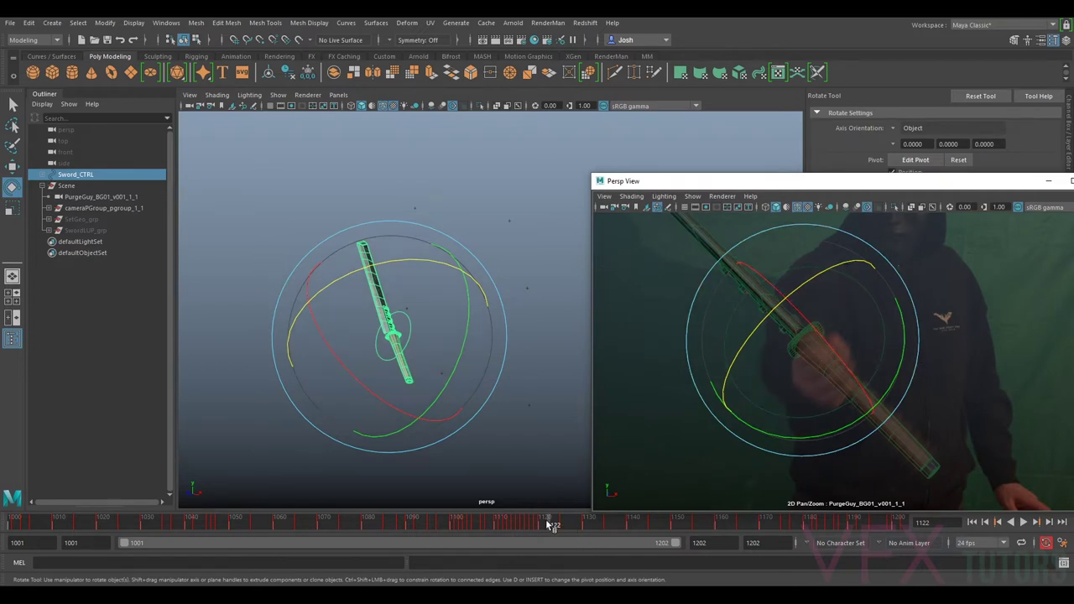
- Move the sword along its length at frame 1122 and tilt it slightly to match the prop's handle and blade
{"action": "key", "text": "alt+v"}
{"action": "key", "text": "alt+v"}
{"action": "key", "text": "w"}
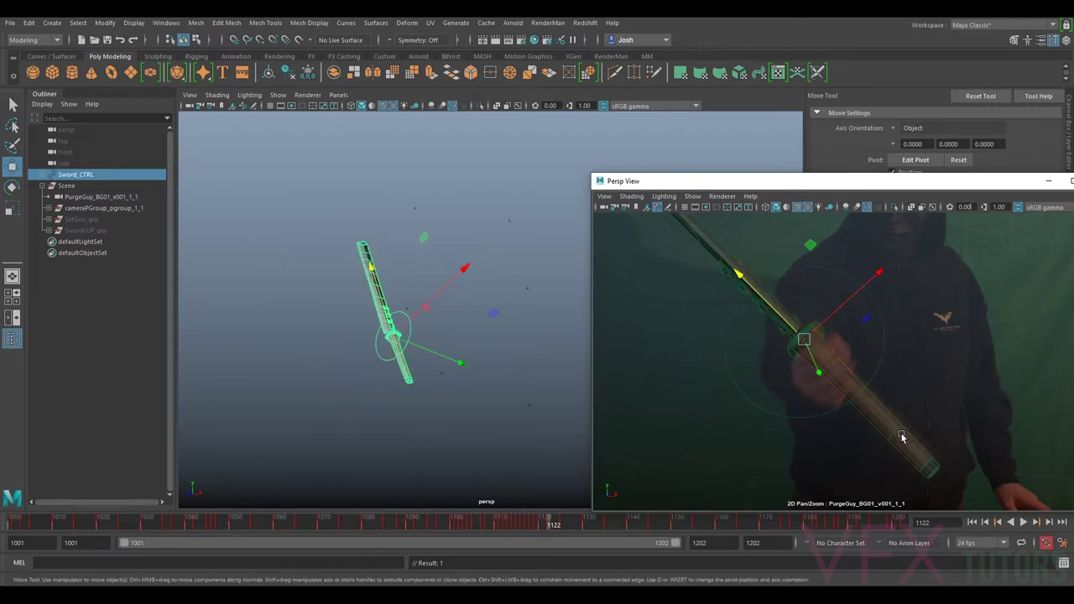
{"action": "left_click_drag", "start_coordinate": [777, 313], "coordinate": [782, 316]}
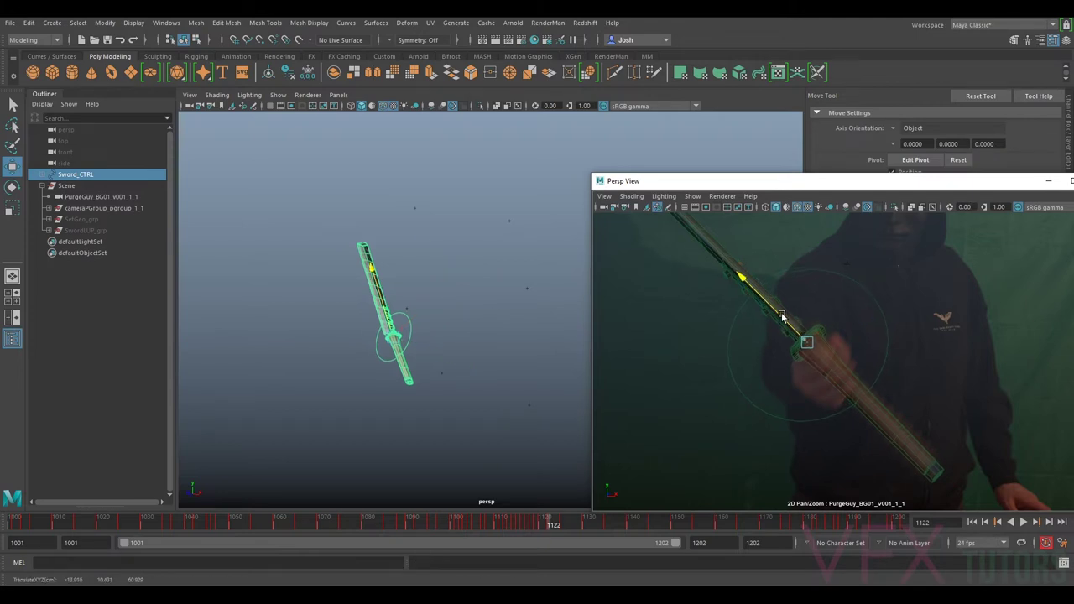
{"action": "key", "text": "e"}
{"action": "left_click_drag", "start_coordinate": [813, 327], "coordinate": [810, 325]}
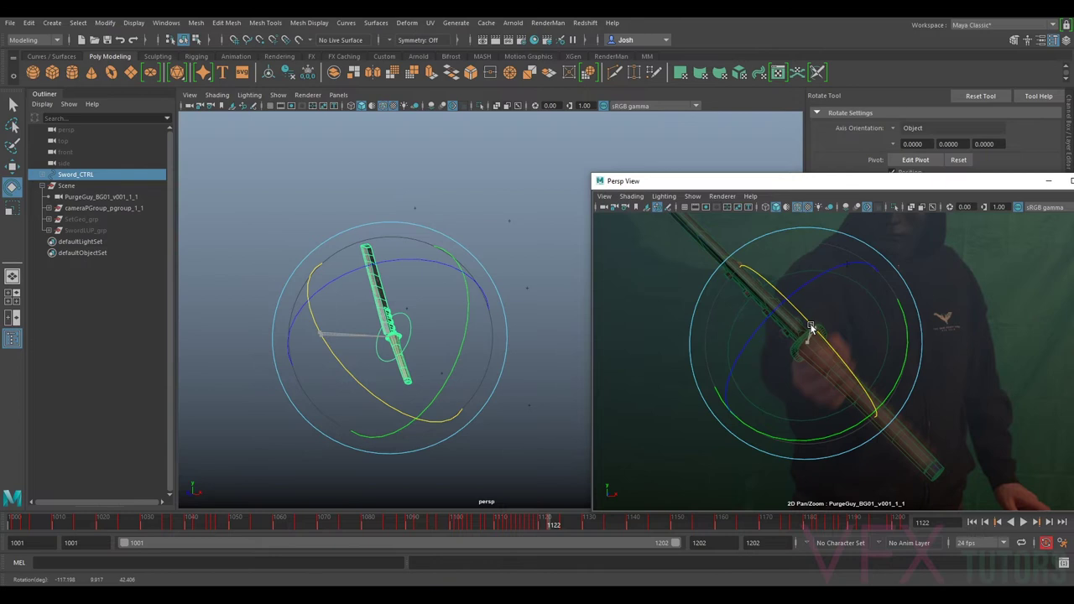
{"action": "key", "text": "w"}
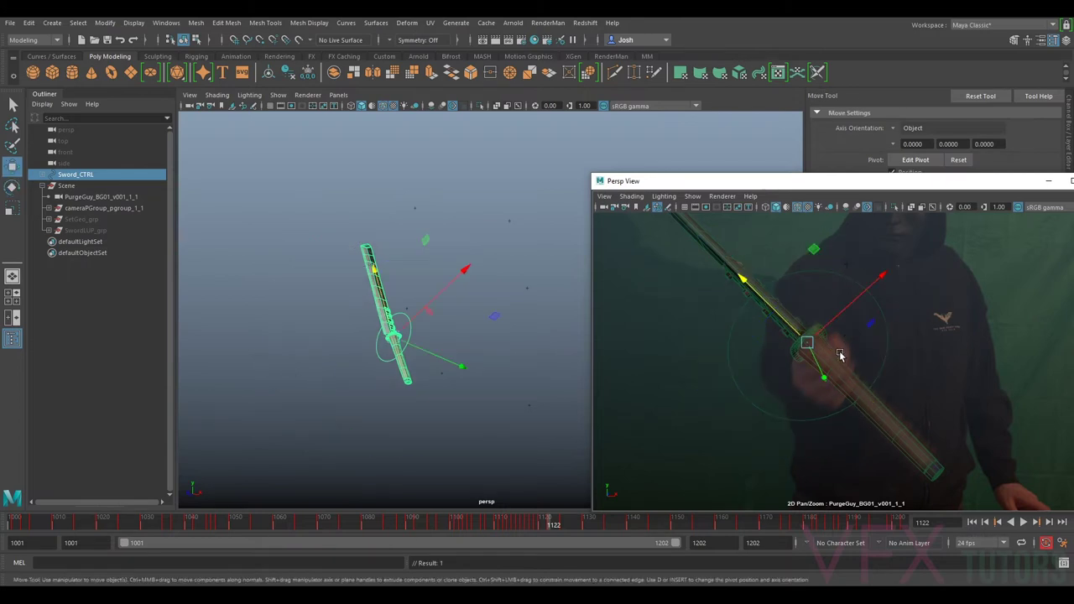
{"action": "left_click_drag", "start_coordinate": [793, 330], "coordinate": [787, 324]}
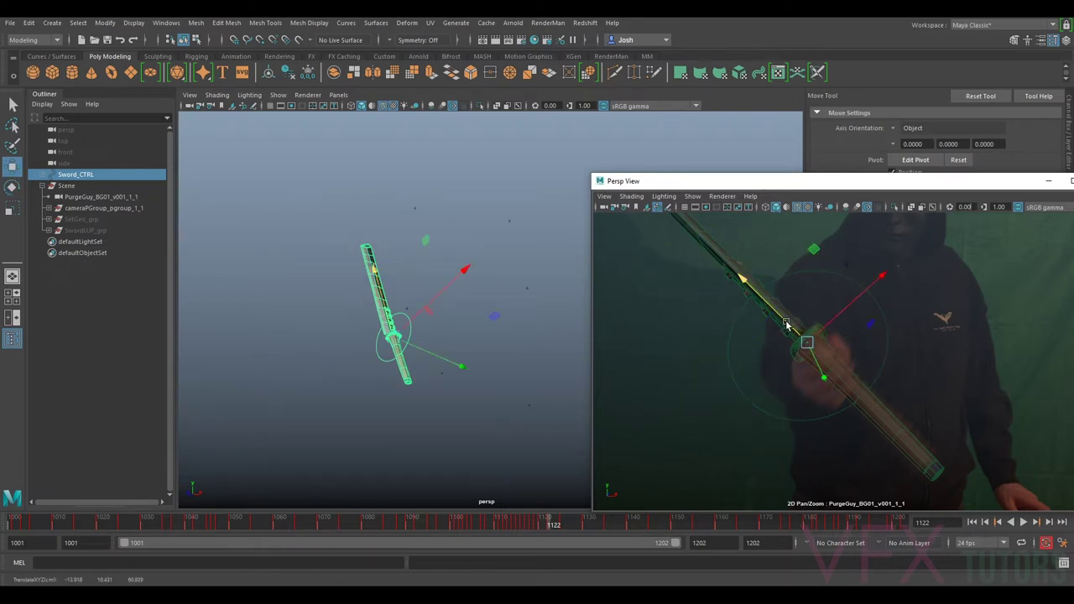
- Nudge the sword along its length at frame 1122 while comparing it hidden and shown, and correct its sideways tilt
{"action": "key", "text": "ctrl+h"}
{"action": "key", "text": "h"}
{"action": "key", "text": "h"}
{"action": "key", "text": "h"}
{"action": "key", "text": "h"}
{"action": "key", "text": "h"}
{"action": "left_click_drag", "start_coordinate": [791, 328], "coordinate": [788, 326]}
{"action": "key", "text": "ctrl+h"}
{"action": "key", "text": "shift+h"}
{"action": "key", "text": "ctrl+h"}
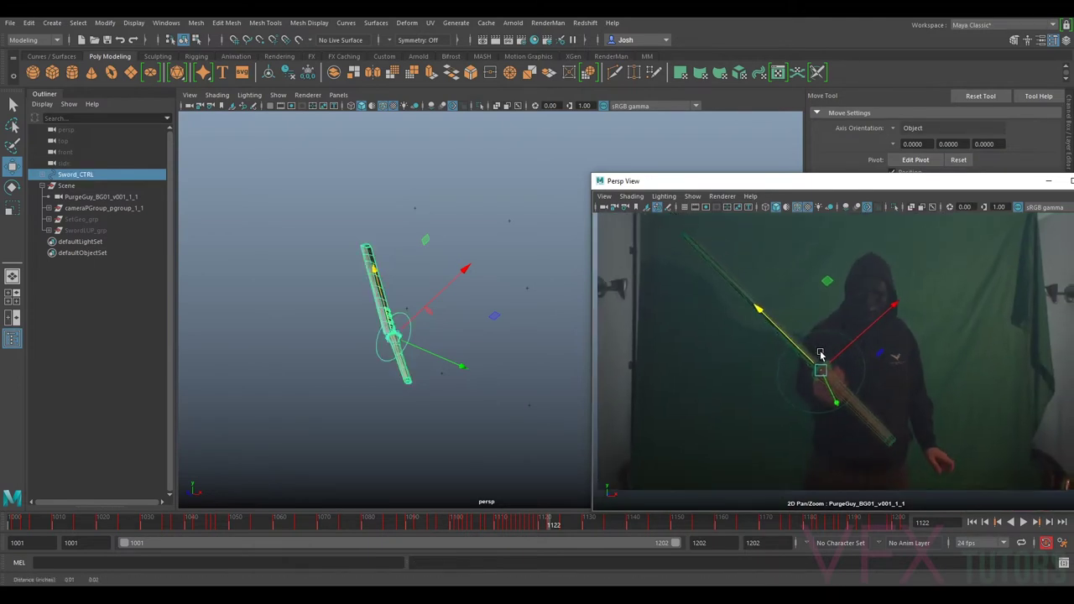
{"action": "key", "text": "e"}
{"action": "mouse_move", "coordinate": [791, 476]}
{"action": "left_mouse_down"}
{"action": "mouse_move", "coordinate": [805, 487]}
{"action": "mouse_move", "coordinate": [789, 485]}
{"action": "left_mouse_up"}
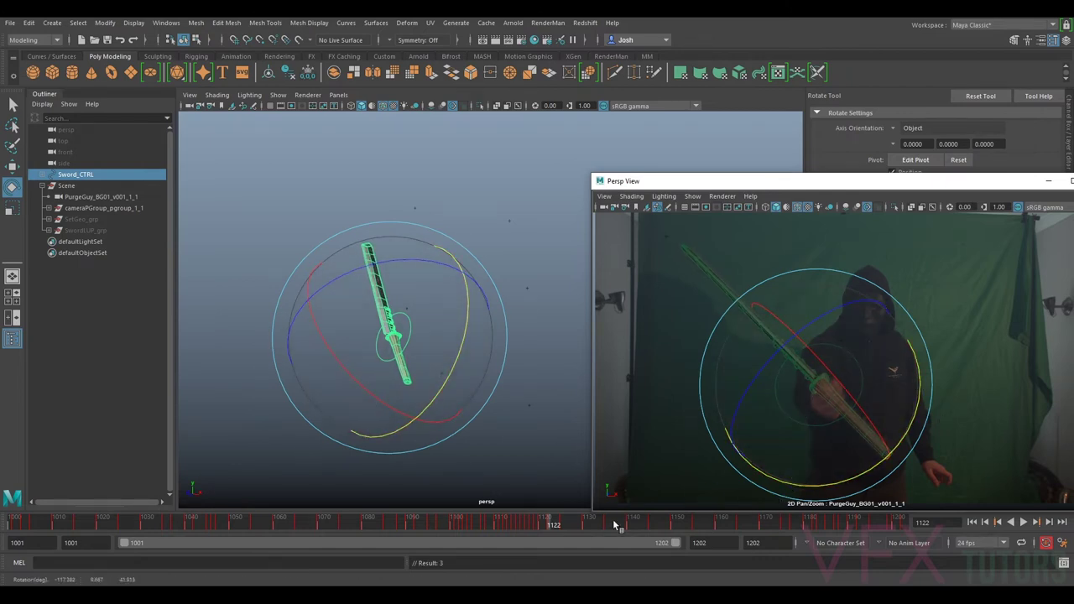
- Rotate the sword slightly about its Y axis at frame 1121 to line it up with the prop
{"action": "left_click", "coordinate": [545, 526]}
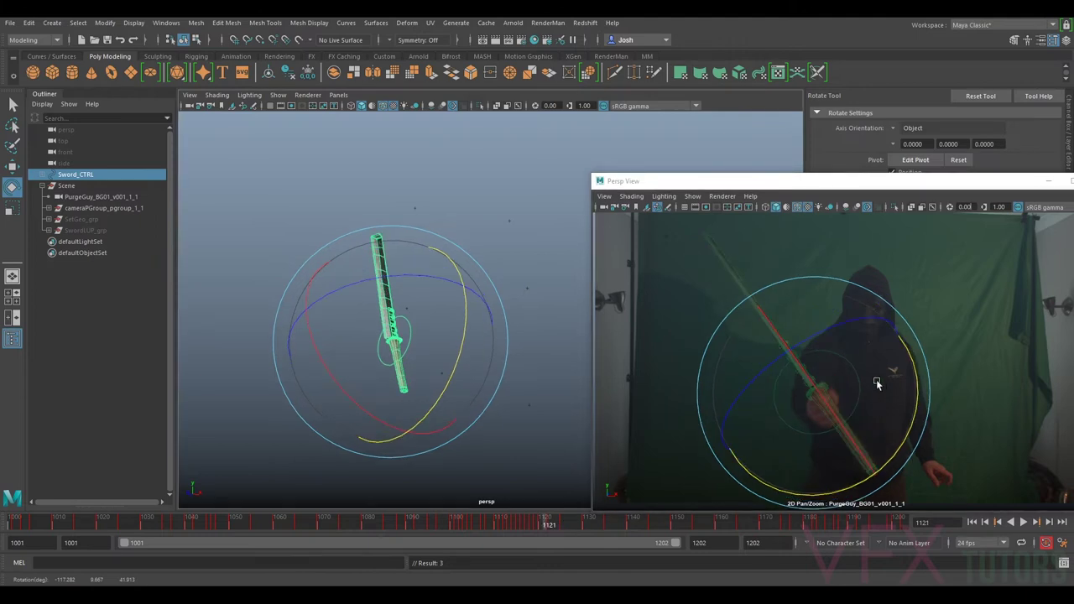
{"action": "right_click_drag", "start_coordinate": [841, 374], "coordinate": [909, 436]}
{"action": "middle_click_drag", "start_coordinate": [903, 430], "coordinate": [952, 375]}
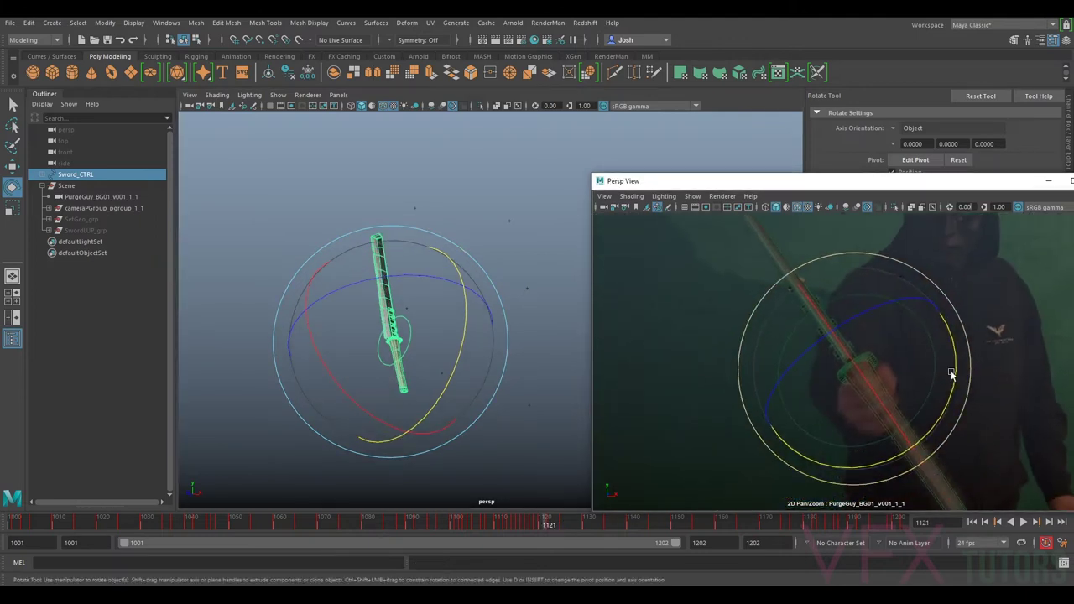
{"action": "left_click_drag", "start_coordinate": [878, 464], "coordinate": [879, 464]}
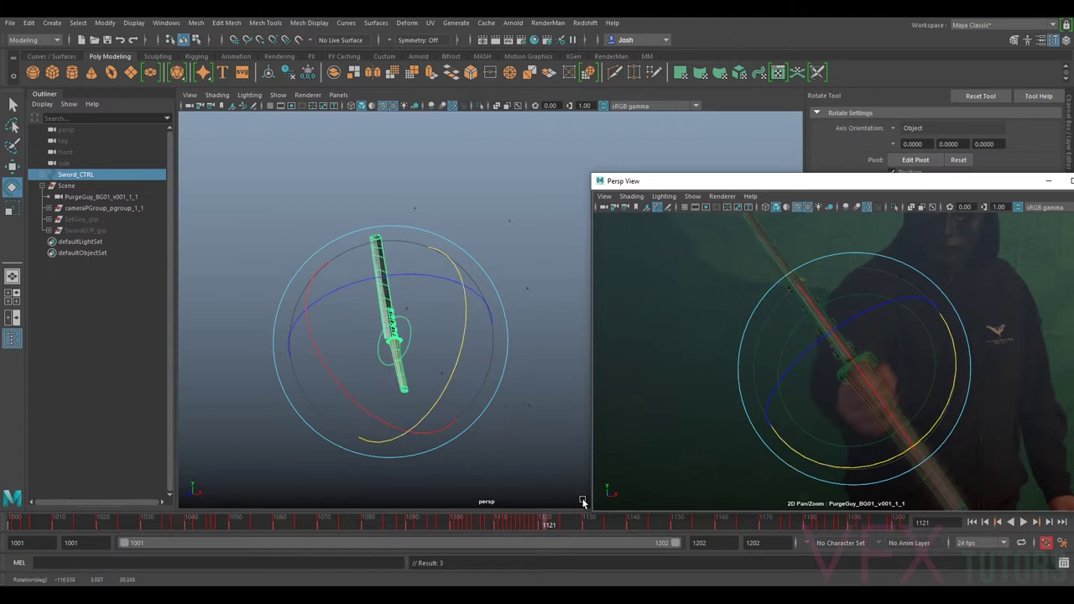
- Compare the sword hidden and shown at frame 1124 and tilt it slightly about its Y axis to follow the prop
{"action": "key", "text": "alt+v"}
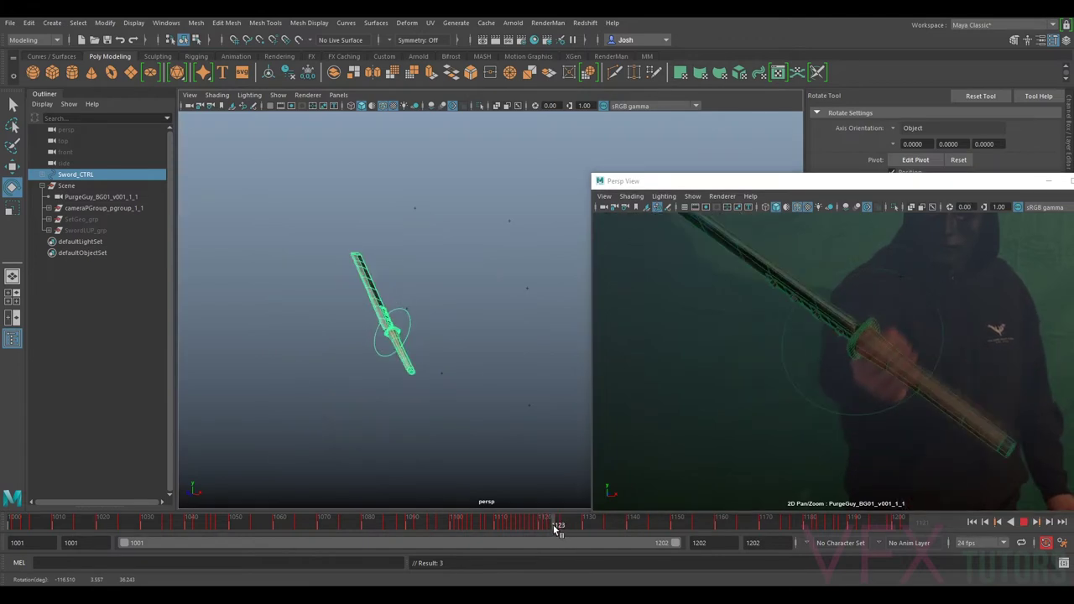
{"action": "key", "text": "alt+v"}
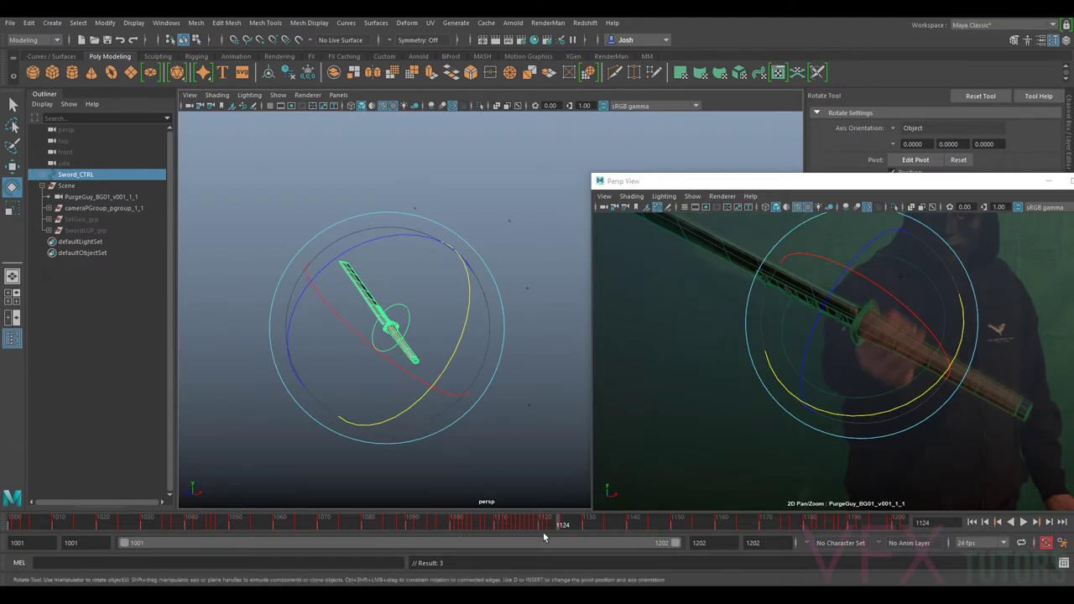
{"action": "right_click_drag", "start_coordinate": [967, 400], "coordinate": [744, 318]}
{"action": "right_click_drag", "start_coordinate": [839, 324], "coordinate": [914, 382]}
{"action": "middle_click_drag", "start_coordinate": [841, 317], "coordinate": [870, 363]}
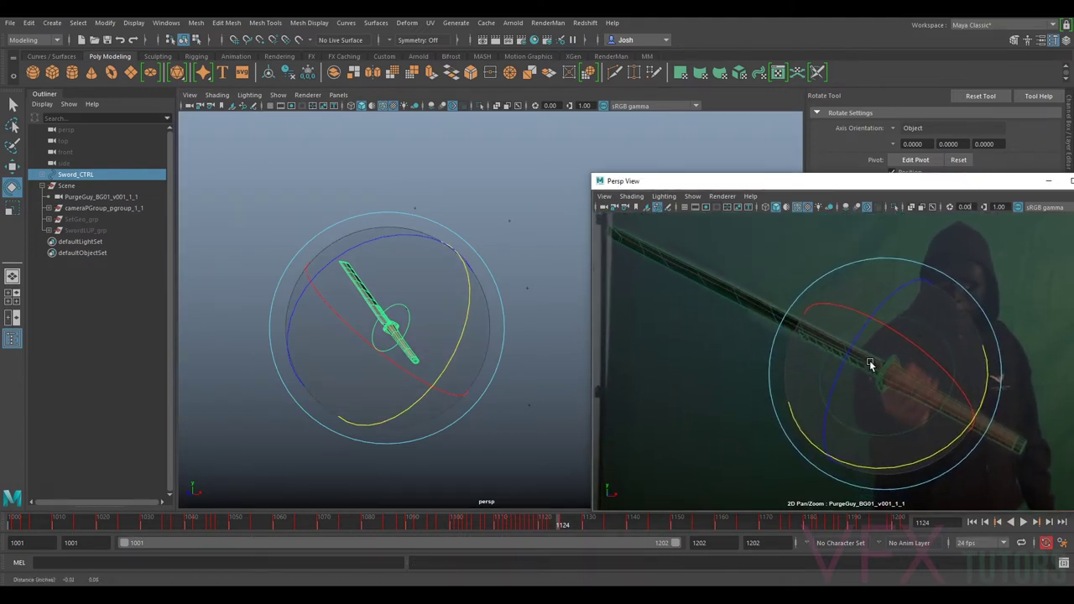
{"action": "key", "text": "ctrl+h"}
{"action": "key", "text": "shift+h"}
{"action": "key", "text": "ctrl+h"}
{"action": "key", "text": "shift+h"}
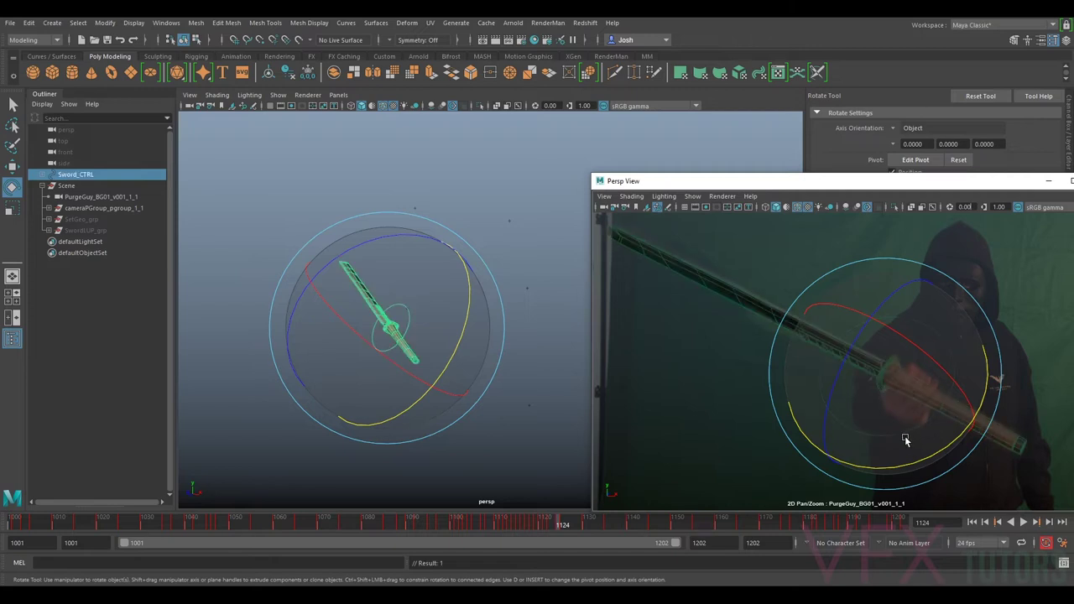
{"action": "left_click_drag", "start_coordinate": [893, 458], "coordinate": [895, 469]}
- Recheck the sword against the footage at frame 1124 and rotate it slightly about its X axis
{"action": "key", "text": "ctrl+h"}
{"action": "key", "text": "shift+h"}
{"action": "key", "text": "ctrl+h"}
{"action": "key", "text": "shift+h"}
{"action": "left_click_drag", "start_coordinate": [916, 349], "coordinate": [916, 347]}
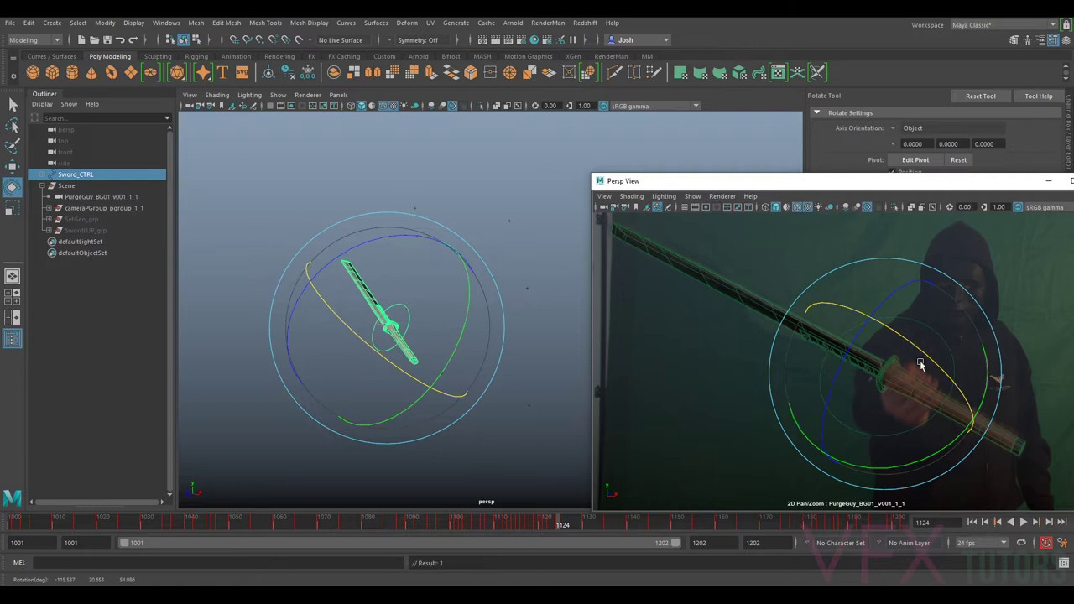
- Examine the sword's alignment with the prop at frame 1124 by repeatedly hiding and showing it
{"action": "key", "text": "h"}
{"action": "key", "text": "h"}
{"action": "key", "text": "h"}
{"action": "key", "text": "h"}
{"action": "key", "text": "h"}
{"action": "key", "text": "h"}
{"action": "key", "text": "ctrl+h"}
{"action": "key", "text": "shift+h"}
{"action": "left_click_drag", "start_coordinate": [894, 411], "coordinate": [837, 381]}
{"action": "key", "text": "ctrl+h"}
{"action": "key", "text": "shift+h"}
- Tilt the sword about its Y axis at frame 1127 and move it along its X axis onto the prop
{"action": "left_click_drag", "start_coordinate": [564, 525], "coordinate": [557, 527]}
{"action": "key", "text": "alt+v"}
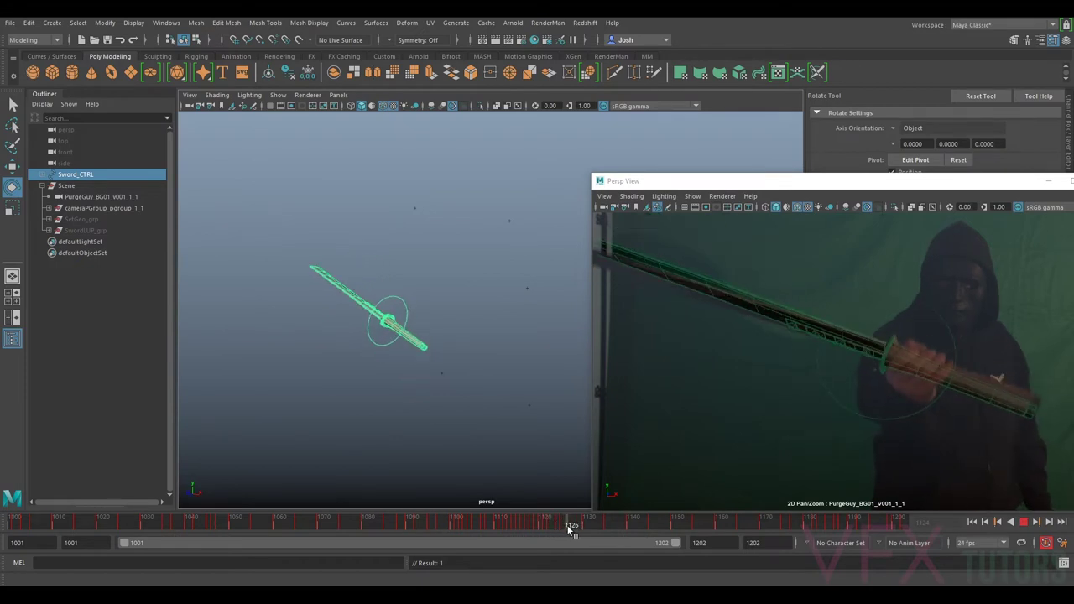
{"action": "key", "text": "alt+v"}
{"action": "left_click_drag", "start_coordinate": [887, 444], "coordinate": [891, 445]}
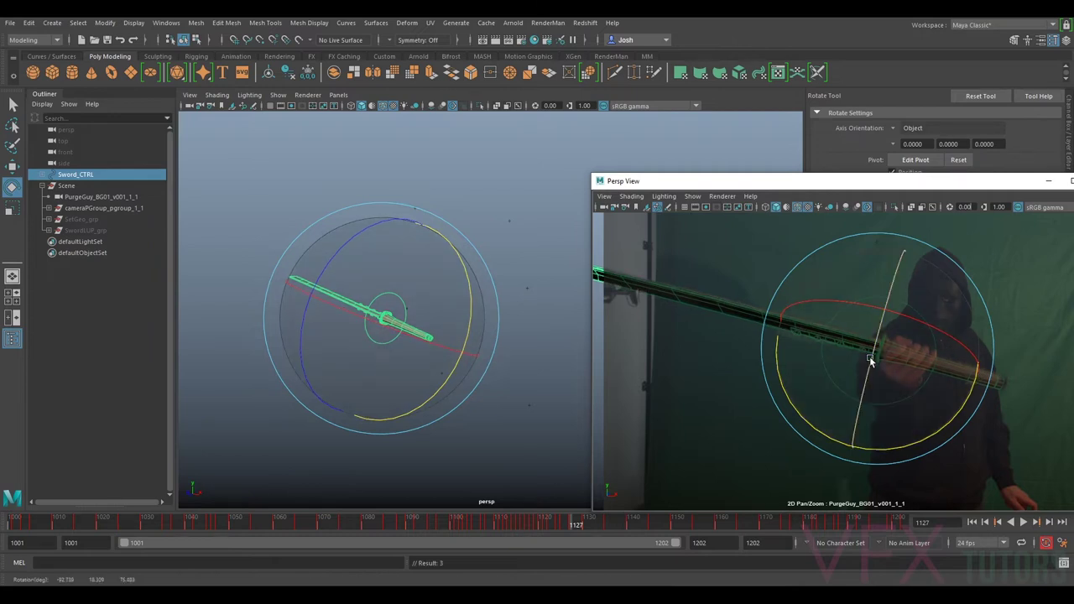
{"action": "key", "text": "w"}
{"action": "left_click_drag", "start_coordinate": [883, 329], "coordinate": [916, 319]}
- Inspect the sword's fit around the guard and hand at frame 1127, comparing it hidden and shown
{"action": "scroll", "coordinate": [926, 360], "scroll_direction": "up", "scroll_amount": 5}
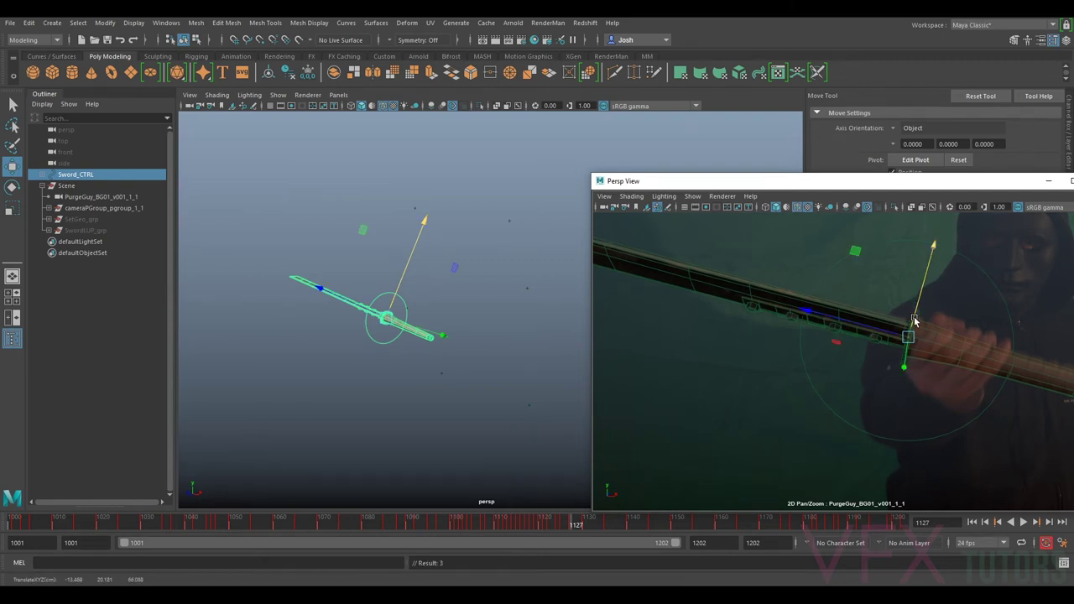
{"action": "scroll", "coordinate": [732, 323], "scroll_direction": "down", "scroll_amount": 2}
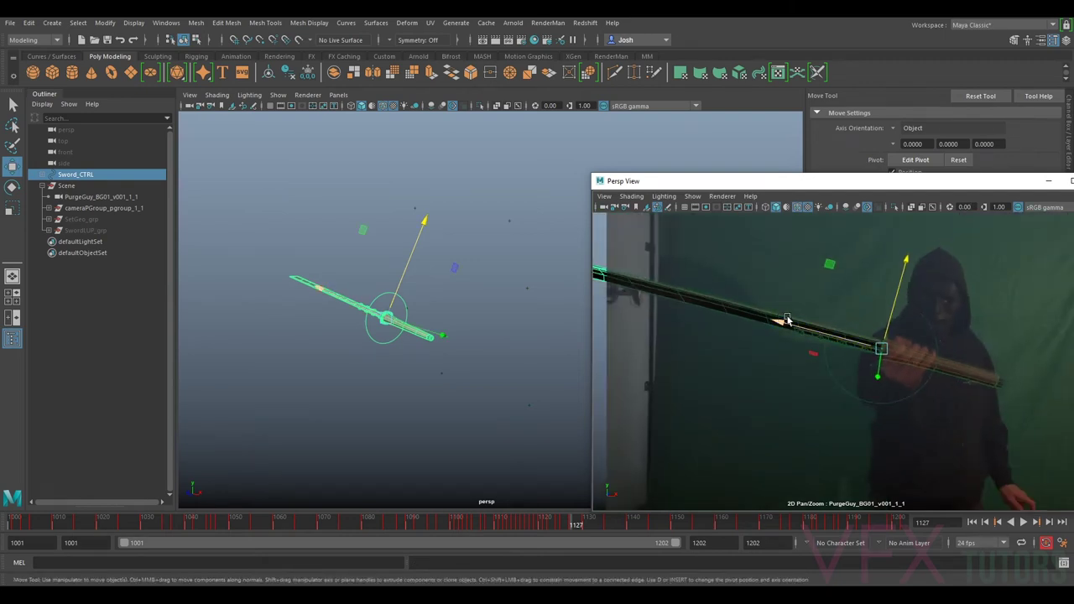
{"action": "scroll", "coordinate": [861, 358], "scroll_direction": "up", "scroll_amount": 3}
{"action": "key", "text": "ctrl+h"}
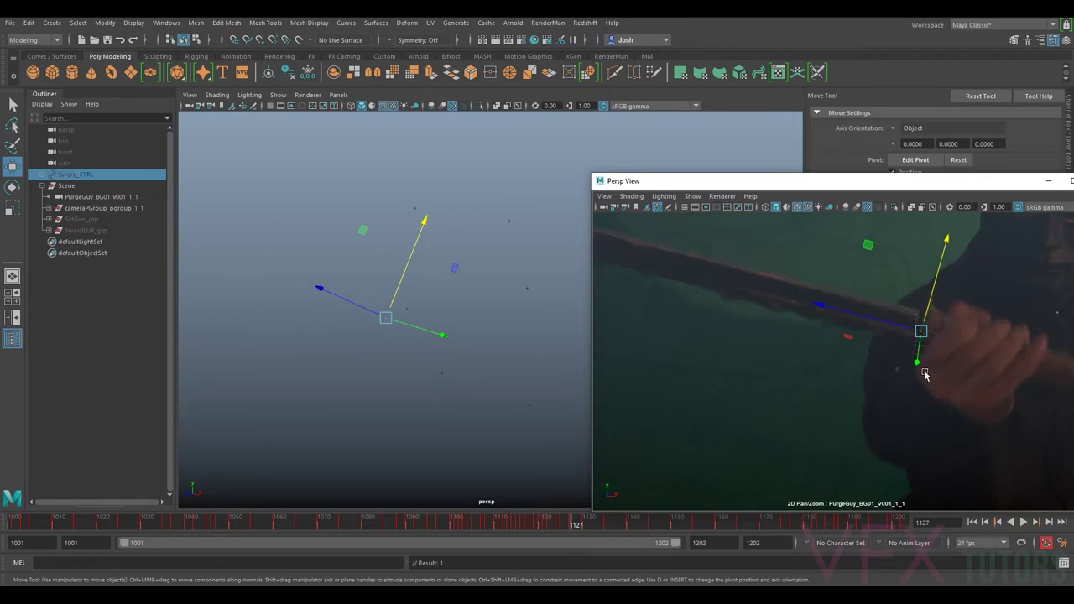
{"action": "key", "text": "shift+h"}
{"action": "key", "text": "ctrl+h"}
{"action": "key", "text": "shift+h"}
{"action": "key", "text": "ctrl+h"}
{"action": "key", "text": "shift+h"}
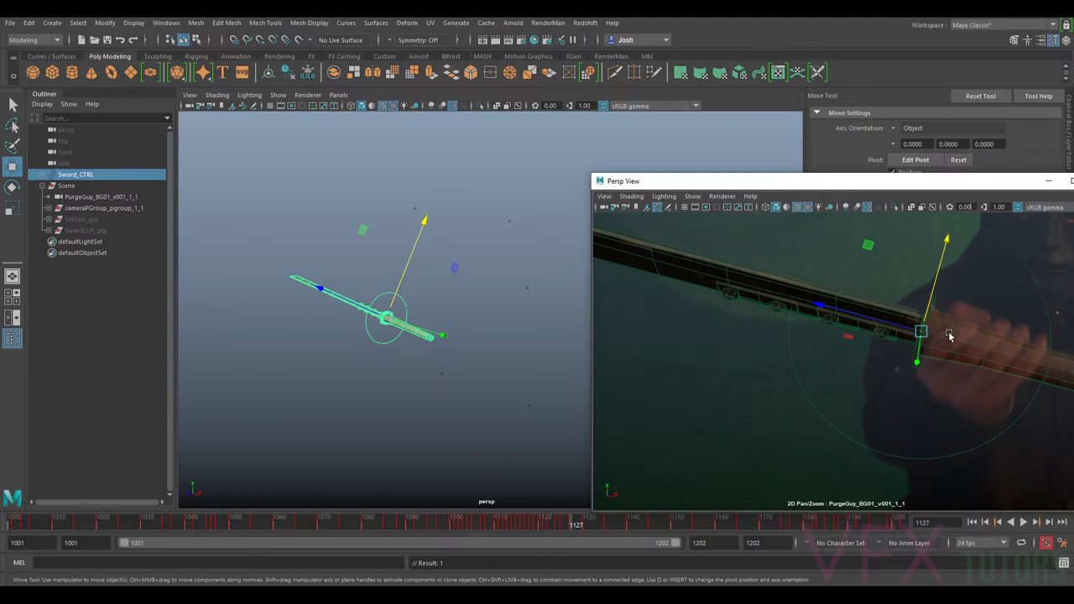
- Rotate the sword slightly about its X and Y axes at frame 1127 and slide it along its length to match the handle
{"action": "key", "text": "e"}
{"action": "left_click_drag", "start_coordinate": [942, 302], "coordinate": [935, 302]}
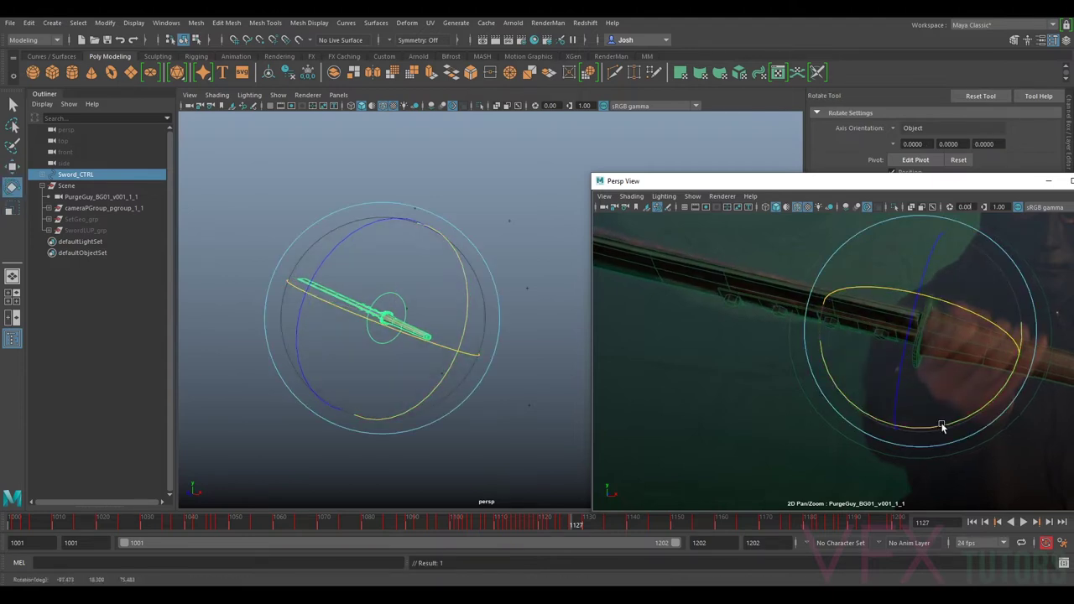
{"action": "left_click_drag", "start_coordinate": [940, 426], "coordinate": [938, 426]}
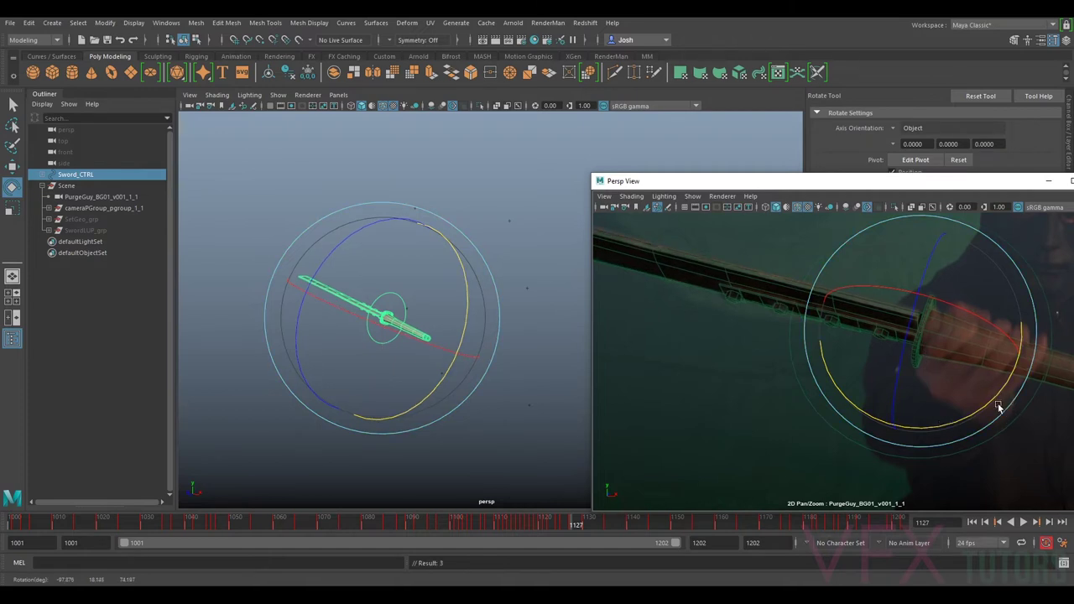
{"action": "key", "text": "w"}
{"action": "left_click_drag", "start_coordinate": [848, 336], "coordinate": [862, 362]}
{"action": "left_click_drag", "start_coordinate": [861, 320], "coordinate": [822, 335]}
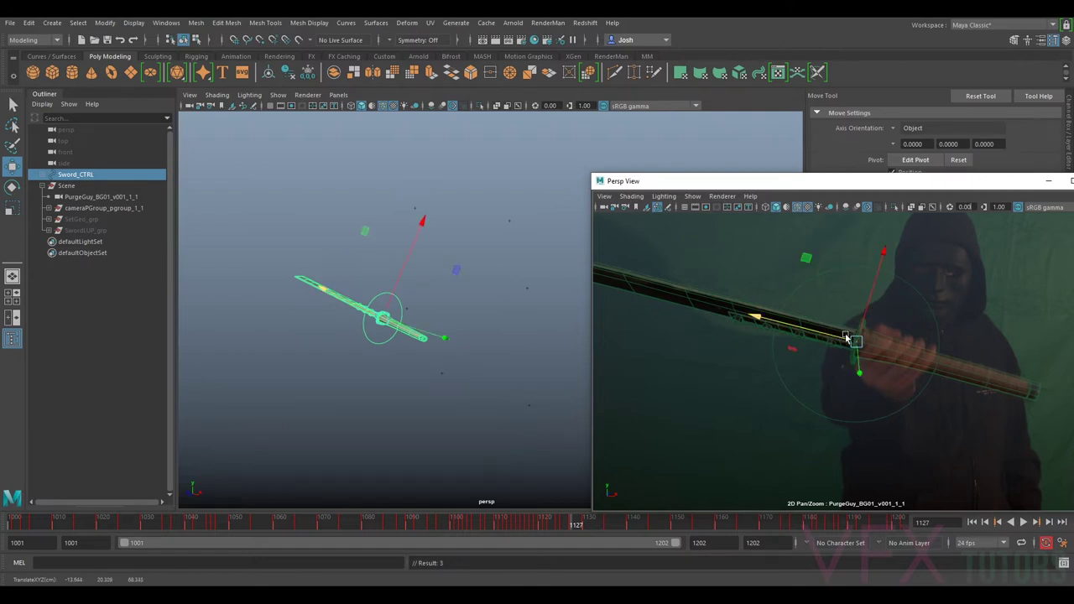
{"action": "scroll", "coordinate": [852, 341], "scroll_direction": "up", "scroll_amount": 3}
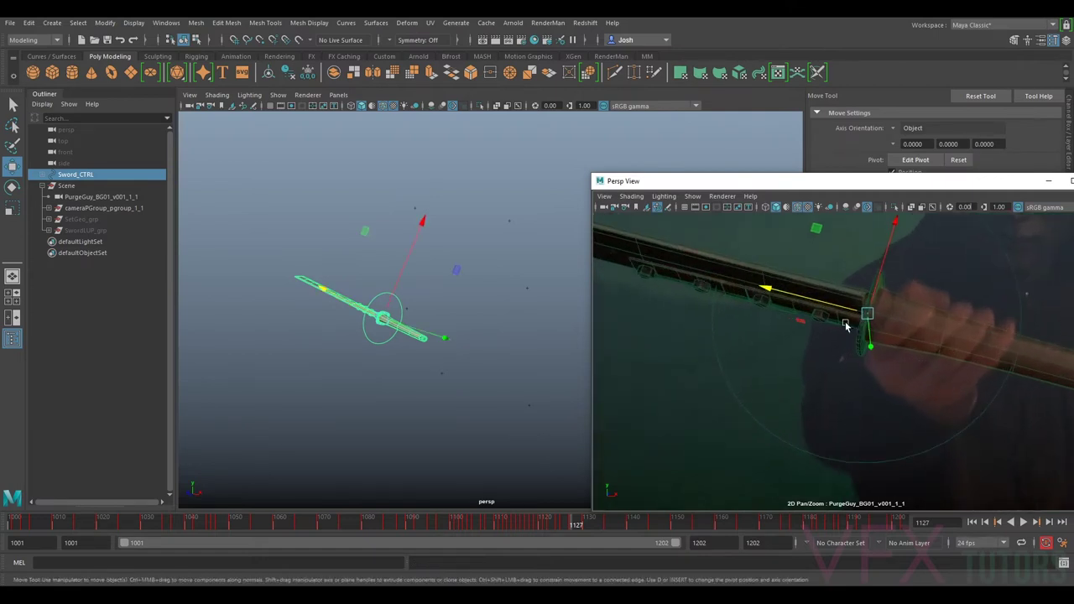
- Refine the sword's rotation at frame 1127 and nudge it along its length so handle and blade both match the prop
{"action": "key", "text": "e"}
{"action": "left_click_drag", "start_coordinate": [911, 288], "coordinate": [832, 307]}
{"action": "left_click_drag", "start_coordinate": [903, 338], "coordinate": [856, 424]}
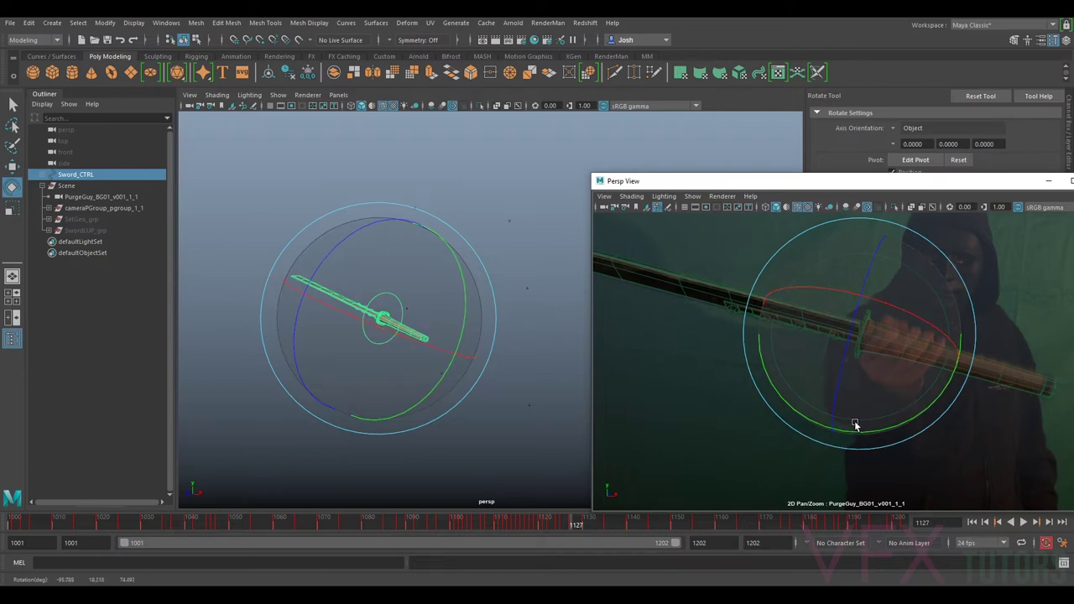
{"action": "key", "text": "w"}
{"action": "left_click_drag", "start_coordinate": [861, 355], "coordinate": [848, 331]}
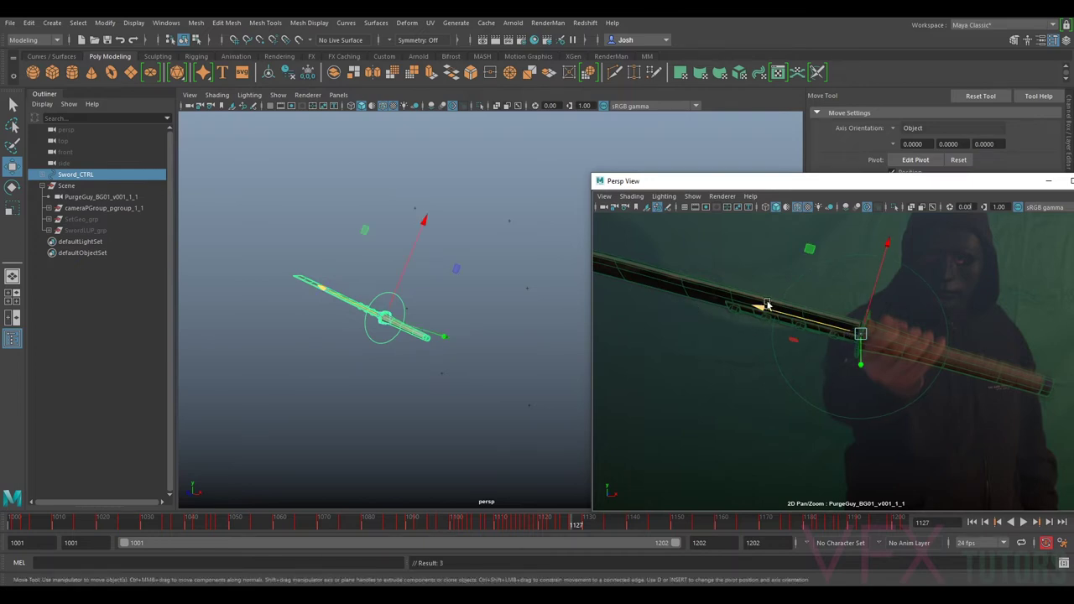
{"action": "right_click_drag", "start_coordinate": [932, 368], "coordinate": [770, 332]}
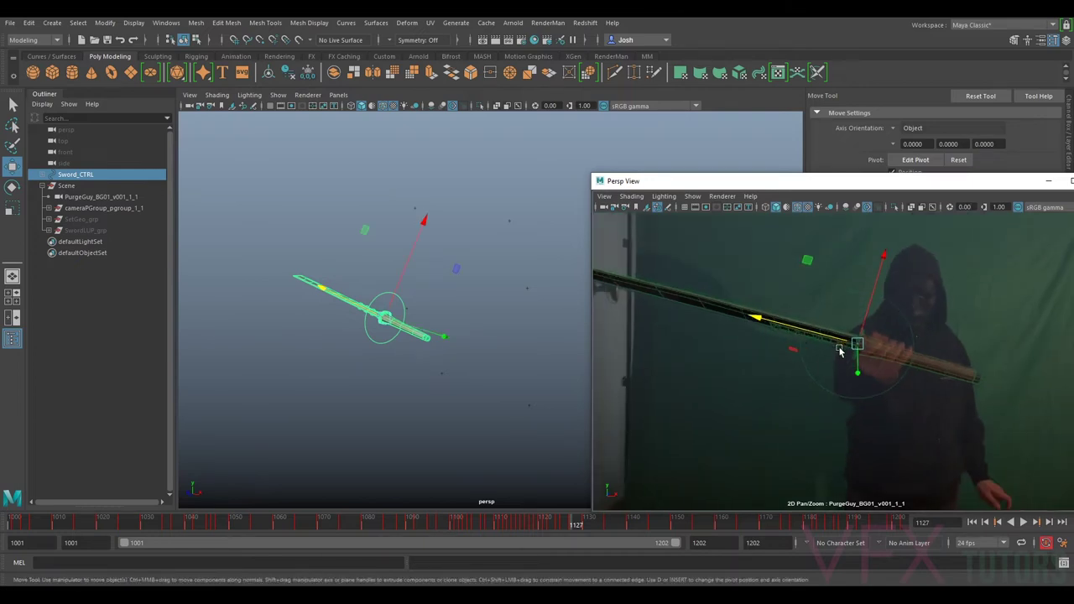
{"action": "key", "text": "e"}
{"action": "left_click_drag", "start_coordinate": [770, 403], "coordinate": [774, 403]}
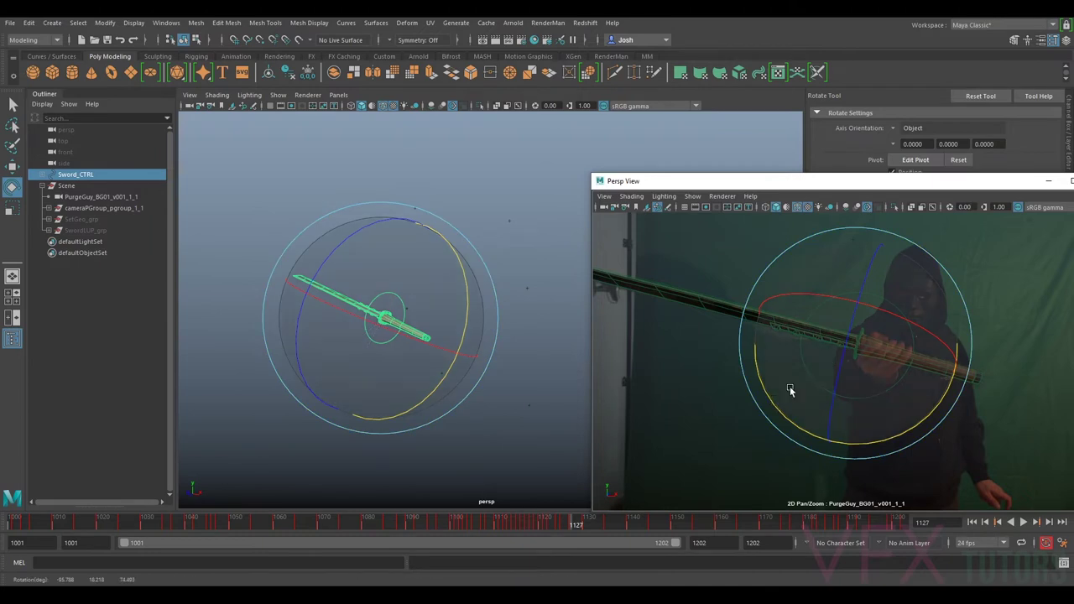
- Nudge the sword along its length and its X axis at frame 1126, comparing it hidden and shown against the prop
{"action": "mouse_move", "coordinate": [576, 526]}
{"action": "left_mouse_down"}
{"action": "mouse_move", "coordinate": [564, 524]}
{"action": "mouse_move", "coordinate": [575, 521]}
{"action": "left_mouse_up"}
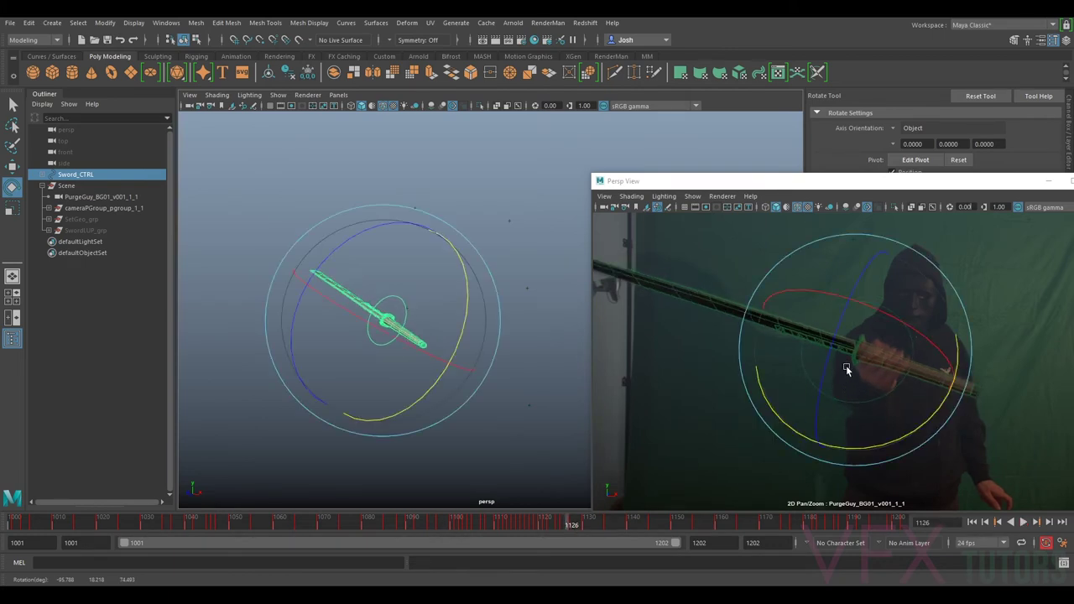
{"action": "key", "text": "w"}
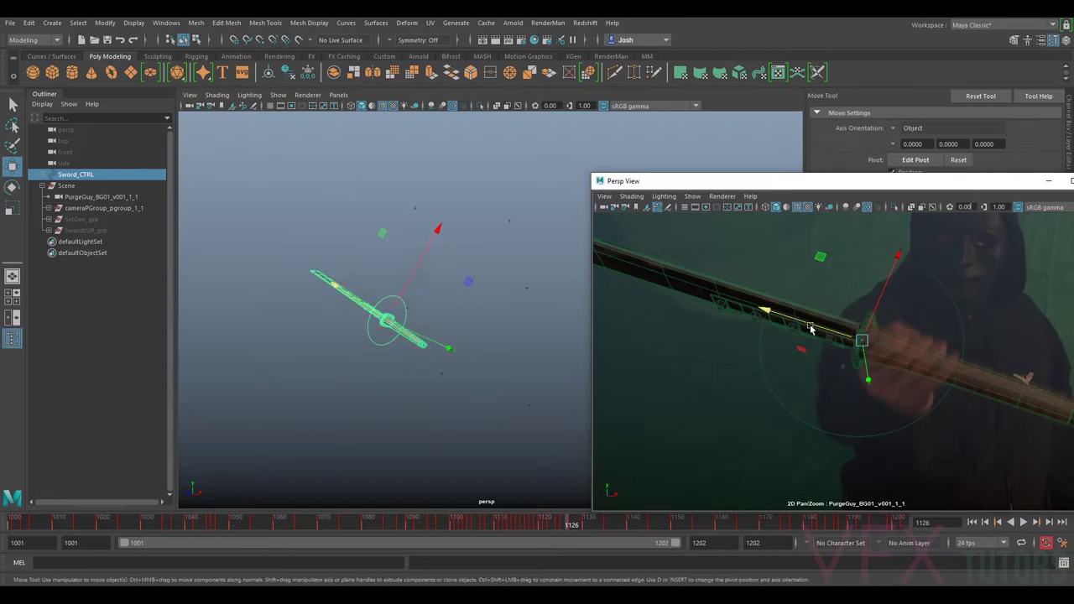
{"action": "key", "text": "ctrl+h"}
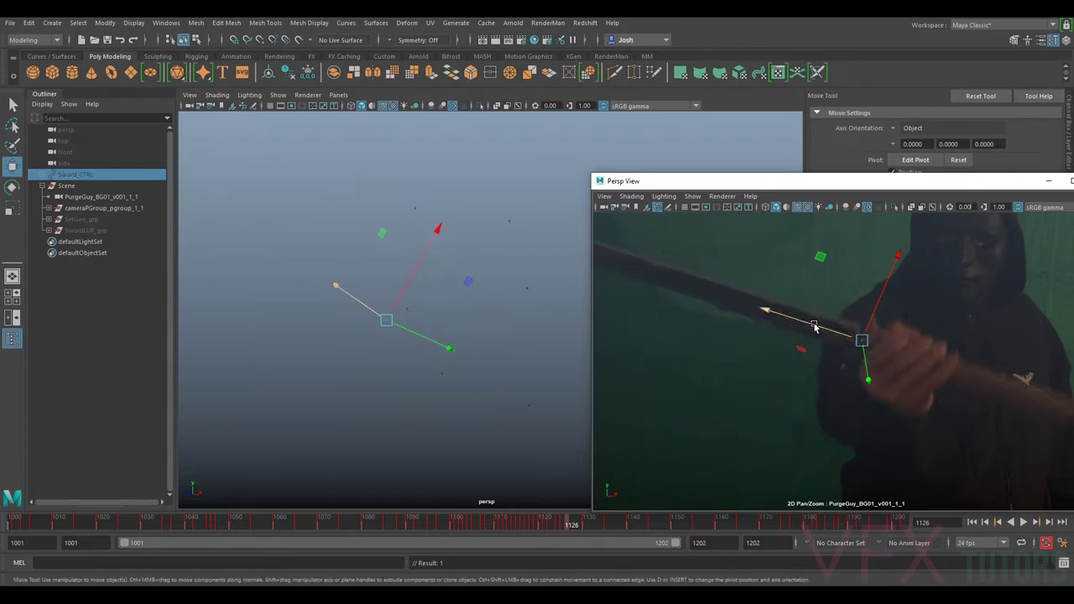
{"action": "key", "text": "shift+h"}
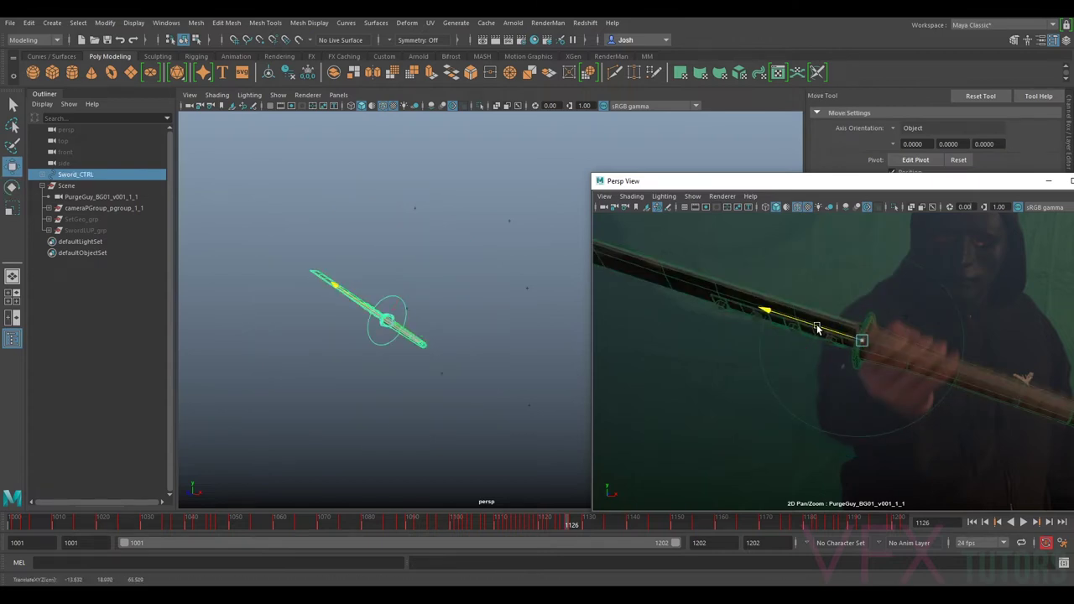
{"action": "key", "text": "ctrl+h"}
{"action": "key", "text": "shift+h"}
{"action": "left_click_drag", "start_coordinate": [823, 330], "coordinate": [824, 331]}
{"action": "left_click_drag", "start_coordinate": [993, 407], "coordinate": [861, 350]}
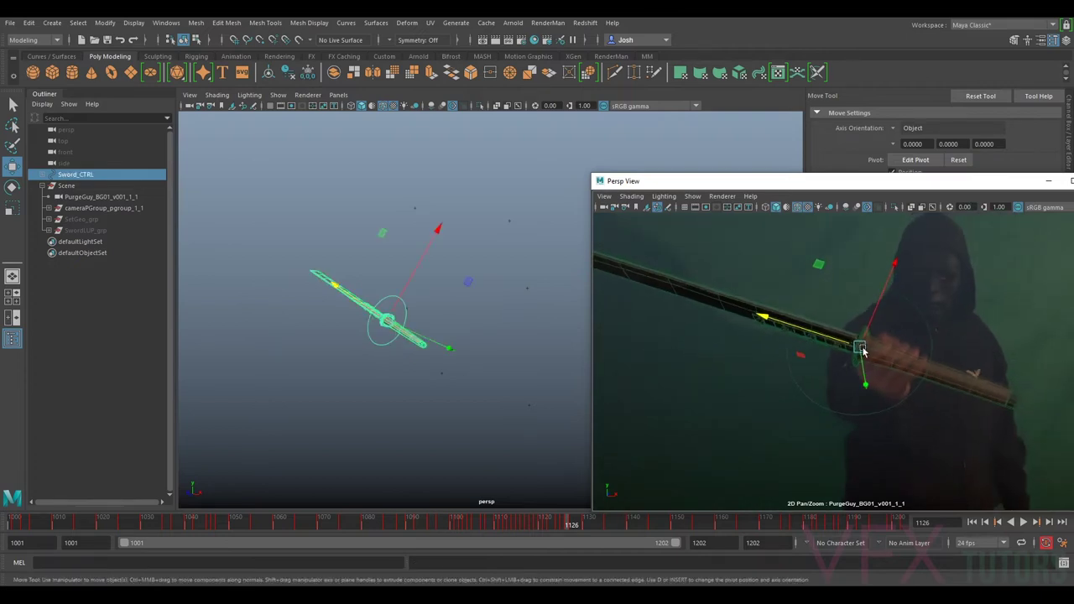
{"action": "mouse_move", "coordinate": [867, 352]}
{"action": "middle_mouse_down"}
{"action": "mouse_move", "coordinate": [992, 404]}
{"action": "mouse_move", "coordinate": [875, 356]}
{"action": "middle_mouse_up"}
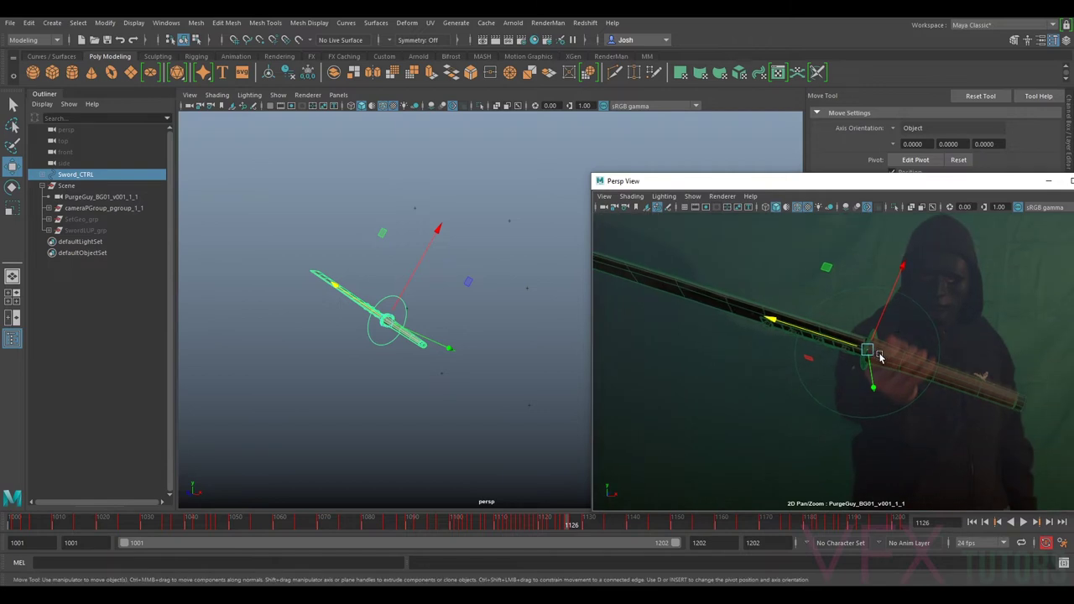
{"action": "left_click_drag", "start_coordinate": [840, 339], "coordinate": [871, 333]}
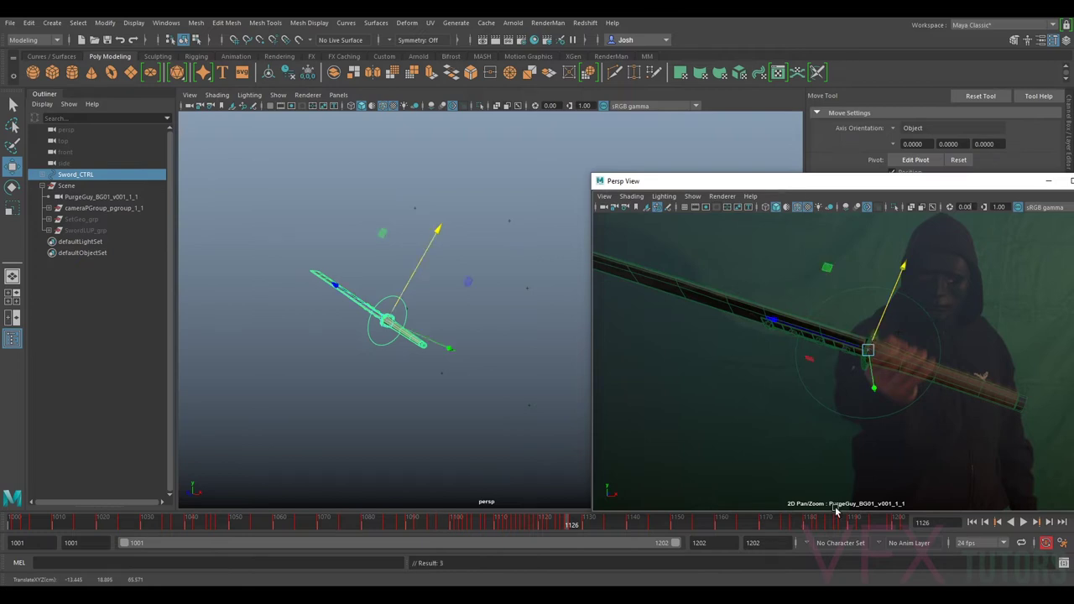
- Tilt the sword about its Y axis at frame 1128 to match the angle of the prop's blade
{"action": "left_click_drag", "start_coordinate": [567, 522], "coordinate": [558, 520]}
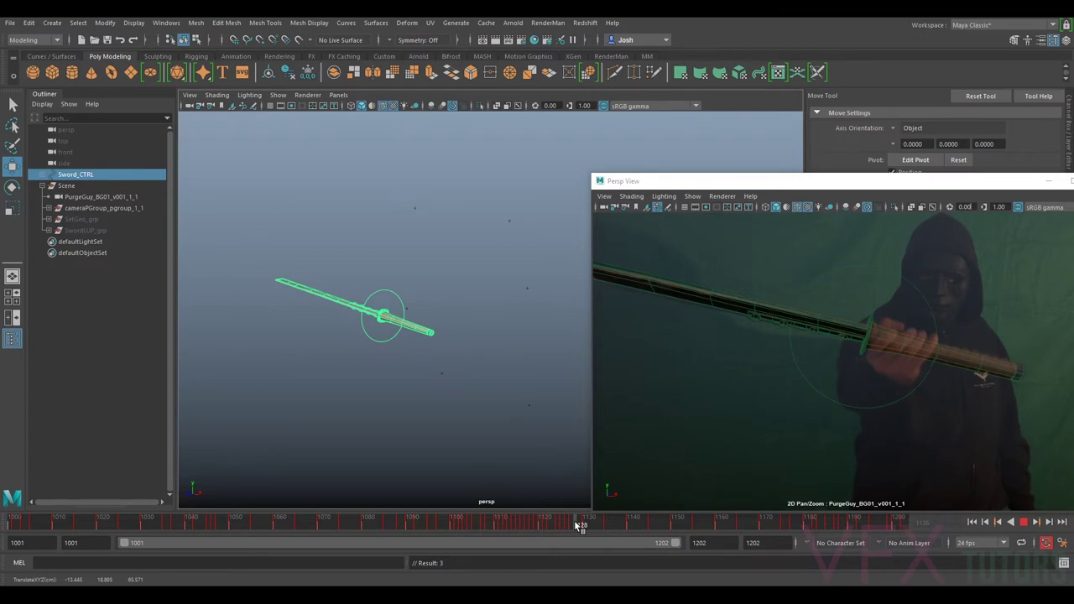
{"action": "left_click_drag", "start_coordinate": [575, 523], "coordinate": [575, 522]}
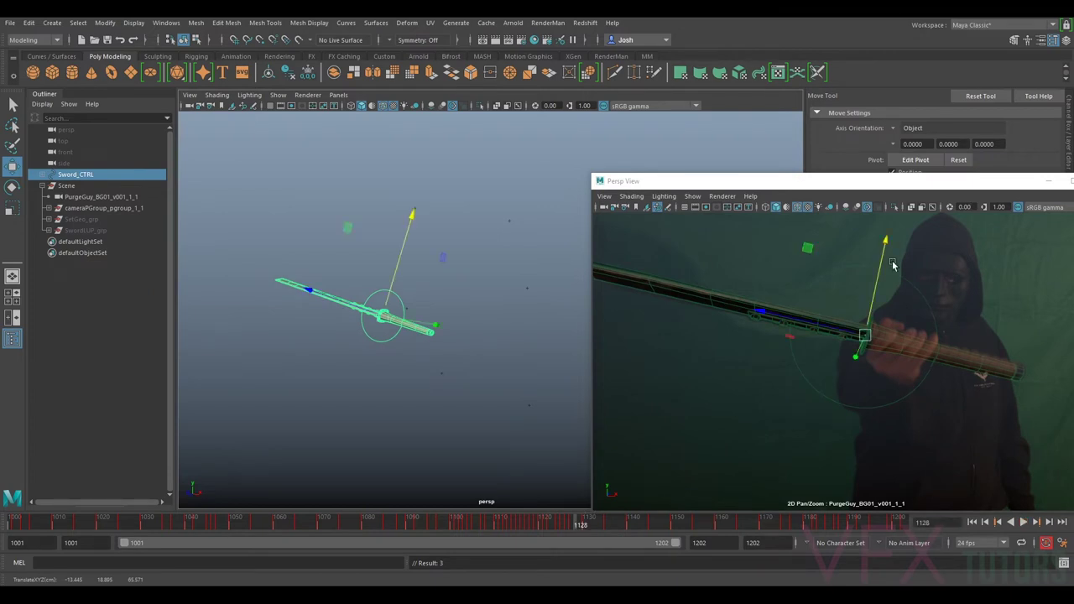
{"action": "right_click_drag", "start_coordinate": [951, 371], "coordinate": [835, 339]}
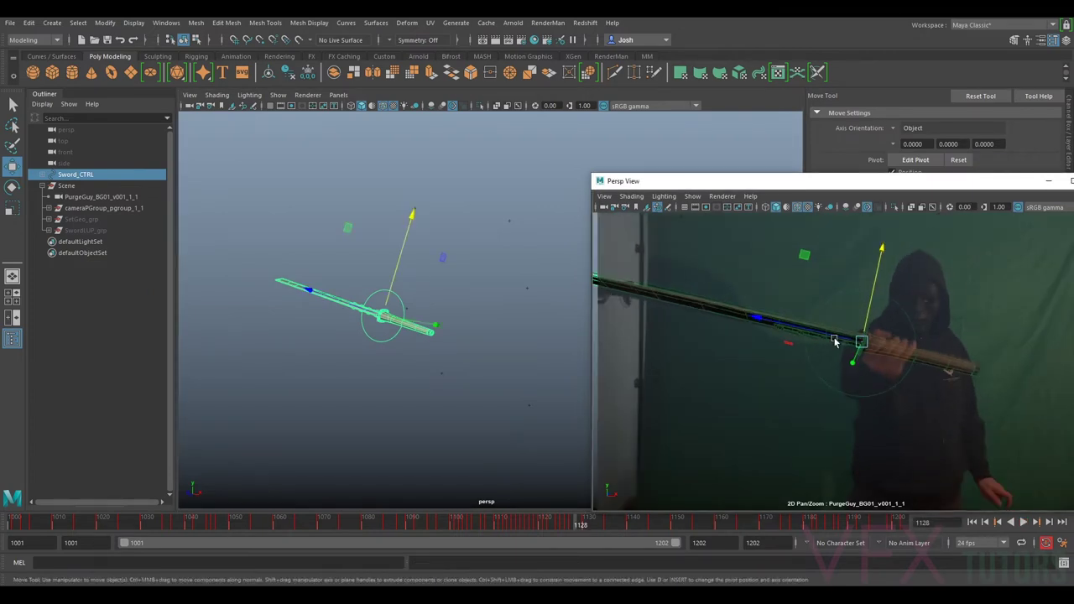
{"action": "key", "text": "e"}
{"action": "left_click_drag", "start_coordinate": [786, 401], "coordinate": [782, 410]}
{"action": "right_click_drag", "start_coordinate": [881, 422], "coordinate": [868, 370]}
- Slide the sword along its length at frame 1128 to fit the handle and roll it slightly about its Z axis
{"action": "key", "text": "w"}
{"action": "left_click_drag", "start_coordinate": [880, 294], "coordinate": [837, 307]}
{"action": "key", "text": "h"}
{"action": "key", "text": "h"}
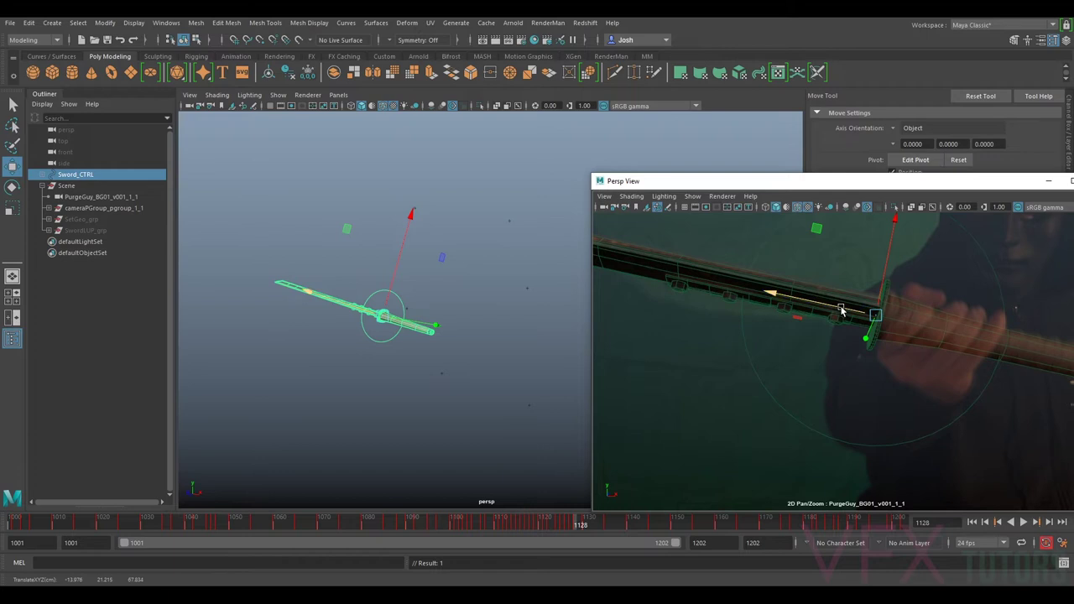
{"action": "key", "text": "e"}
{"action": "left_click_drag", "start_coordinate": [886, 305], "coordinate": [886, 307]}
{"action": "right_click_drag", "start_coordinate": [965, 373], "coordinate": [845, 354]}
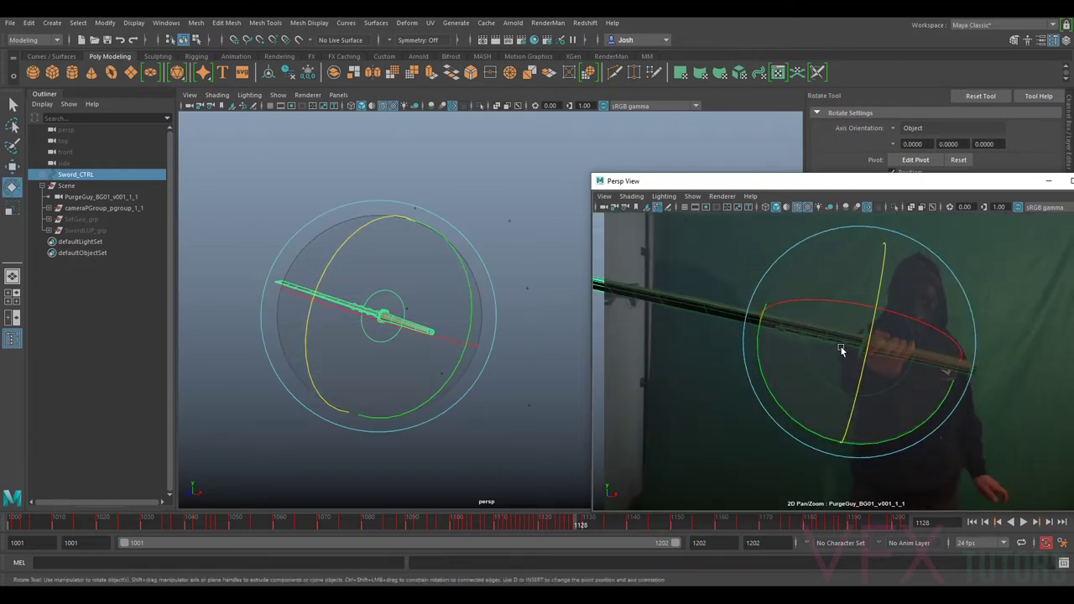
- Tilt the sword about its Y axis at frame 1129, key its rotation and compare the neighbouring frames
{"action": "left_click", "coordinate": [585, 525]}
{"action": "left_click_drag", "start_coordinate": [583, 526], "coordinate": [584, 526]}
{"action": "left_click_drag", "start_coordinate": [781, 401], "coordinate": [781, 404]}
{"action": "key", "text": "shift+e"}
{"action": "key", "text": "alt+comma"}
{"action": "key", "text": "alt+period"}
{"action": "key", "text": "alt+comma"}
{"action": "key", "text": "alt+period"}
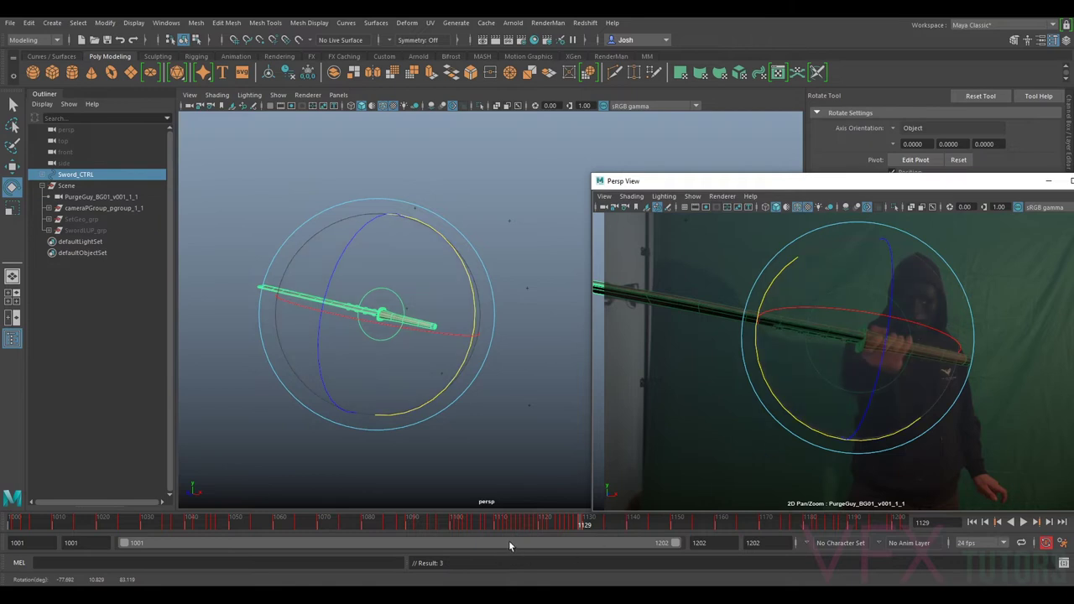
- Check the sword across the earlier frames and slide it along its length at frame 1132 to fit the prop's handle
{"action": "left_click_drag", "start_coordinate": [573, 525], "coordinate": [377, 523]}
{"action": "mouse_move", "coordinate": [377, 238]}
{"action": "left_mouse_down", "text": "alt"}
{"action": "mouse_move", "coordinate": [381, 261]}
{"action": "mouse_move", "coordinate": [375, 246]}
{"action": "left_mouse_up", "text": "alt"}
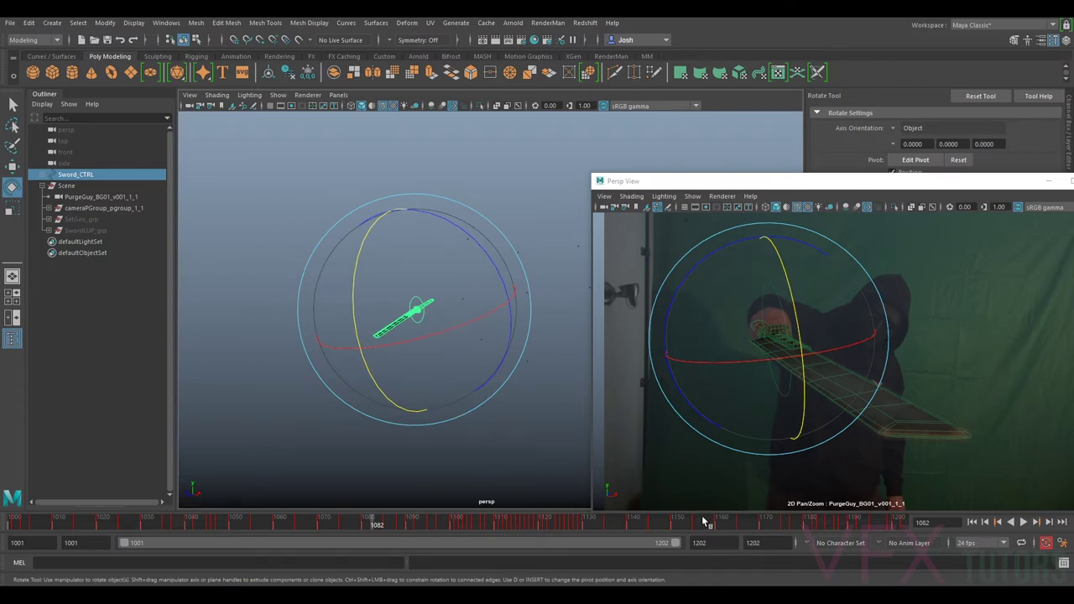
{"action": "left_click_drag", "start_coordinate": [484, 525], "coordinate": [404, 521]}
{"action": "mouse_move", "coordinate": [459, 525]}
{"action": "left_mouse_down"}
{"action": "mouse_move", "coordinate": [605, 533]}
{"action": "mouse_move", "coordinate": [596, 528]}
{"action": "left_mouse_up"}
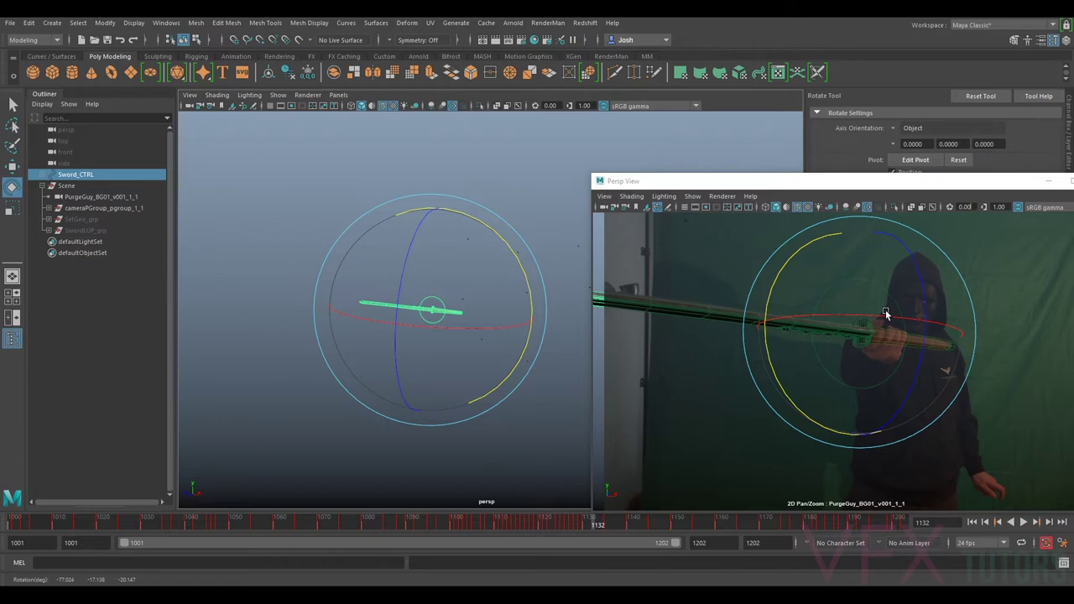
{"action": "right_click_drag", "start_coordinate": [963, 307], "coordinate": [1011, 390]}
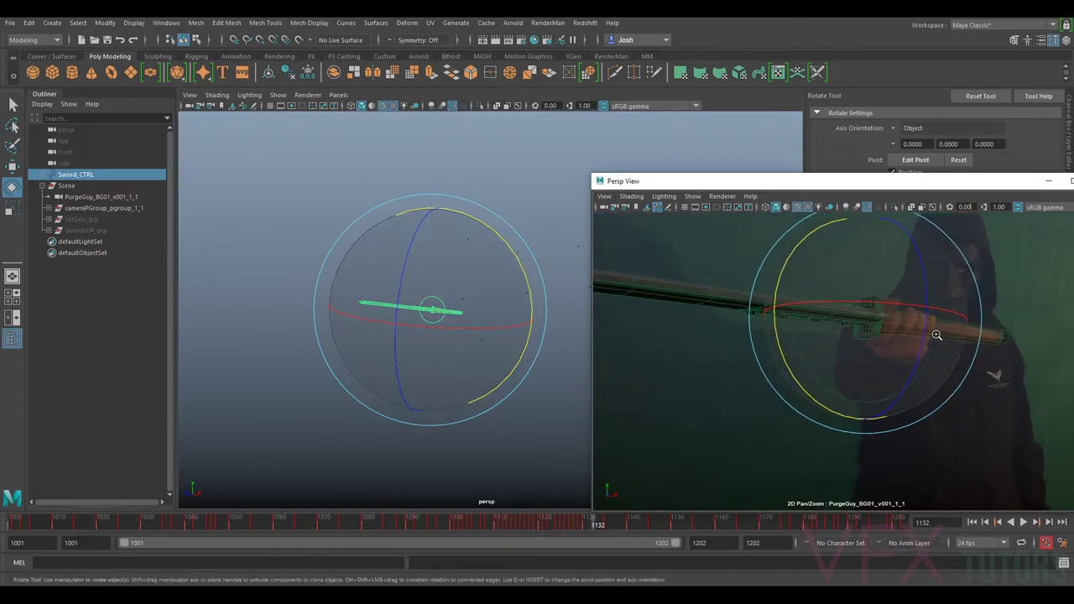
{"action": "right_click_drag", "start_coordinate": [937, 335], "coordinate": [927, 369], "text": "alt"}
{"action": "key", "text": "w"}
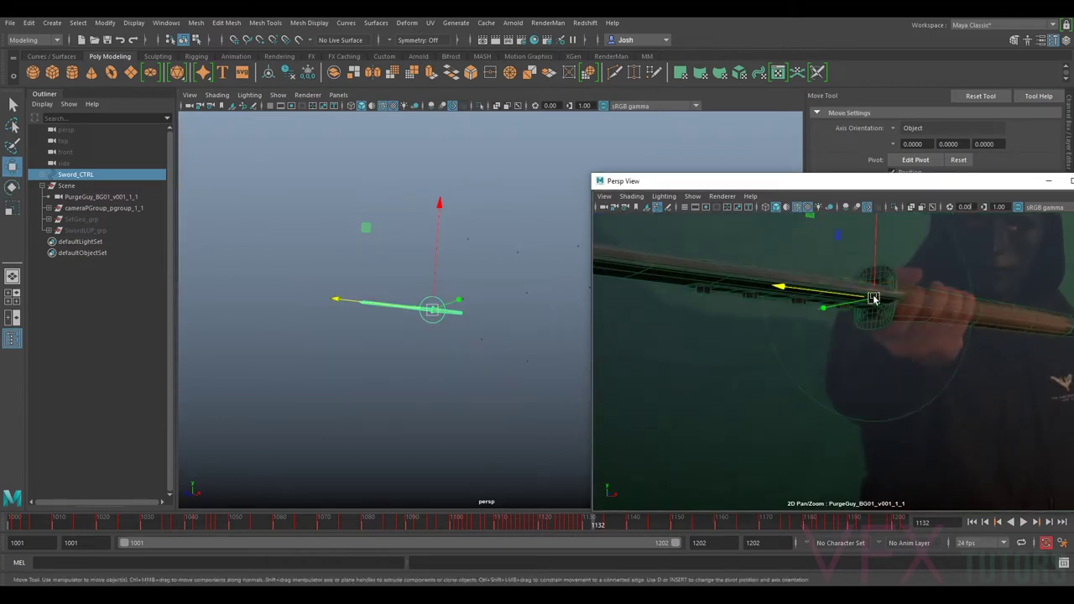
{"action": "left_click", "coordinate": [842, 305]}
{"action": "left_click_drag", "start_coordinate": [860, 296], "coordinate": [856, 292]}
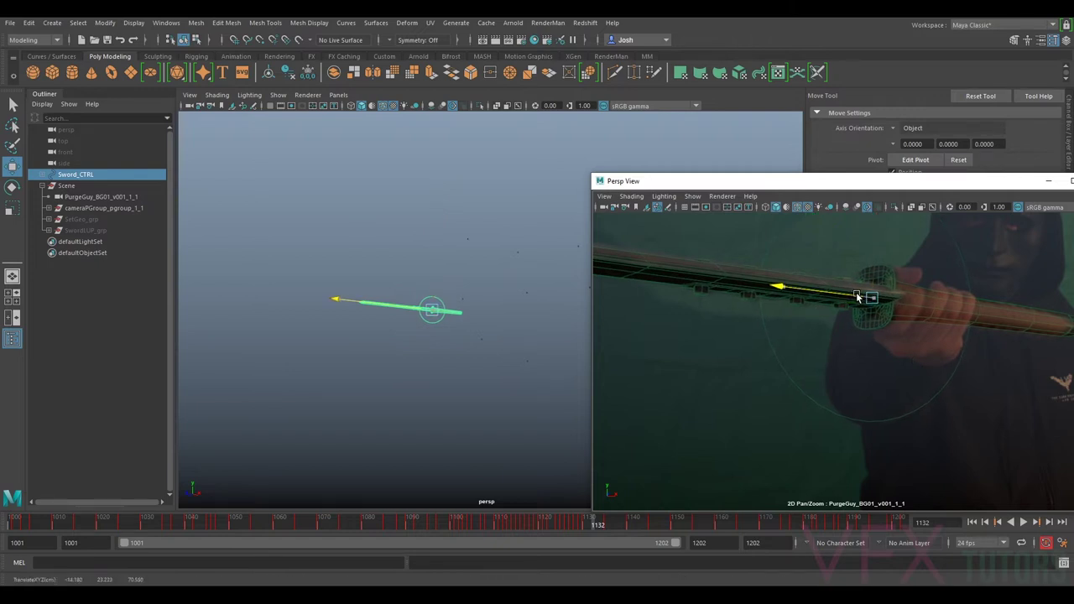
- Rotate the sword about its X axis at frame 1132 and readjust its position to follow the prop's blade
{"action": "key", "text": "e"}
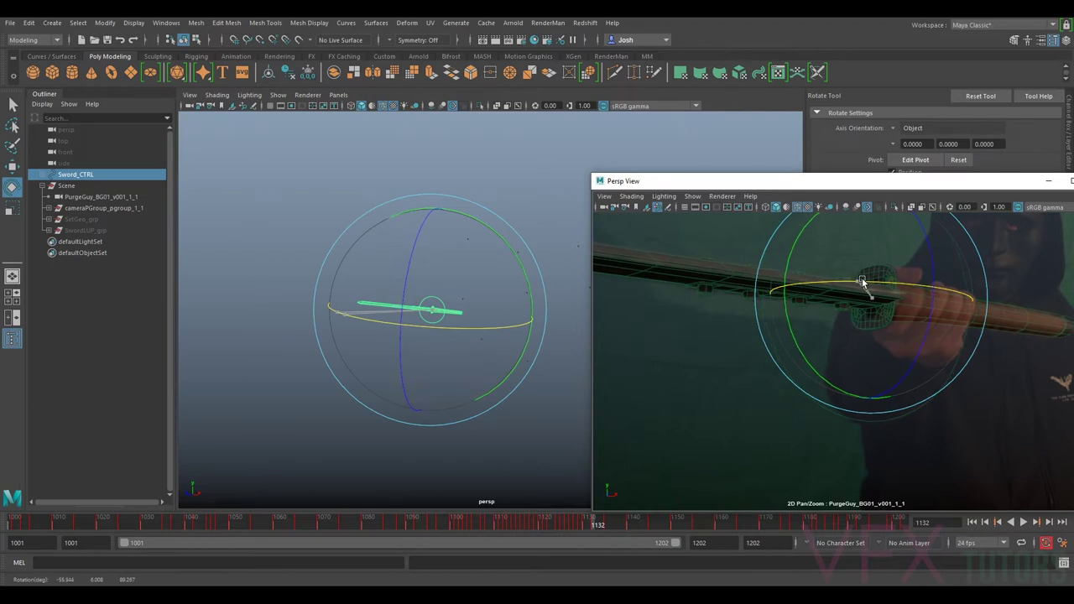
{"action": "left_click_drag", "start_coordinate": [864, 277], "coordinate": [792, 334]}
{"action": "key", "text": "w"}
{"action": "left_click_drag", "start_coordinate": [875, 280], "coordinate": [791, 336]}
{"action": "scroll", "coordinate": [865, 328], "scroll_direction": "down", "scroll_amount": 2}
{"action": "key", "text": "e"}
{"action": "right_click_drag", "start_coordinate": [791, 336], "coordinate": [813, 327]}
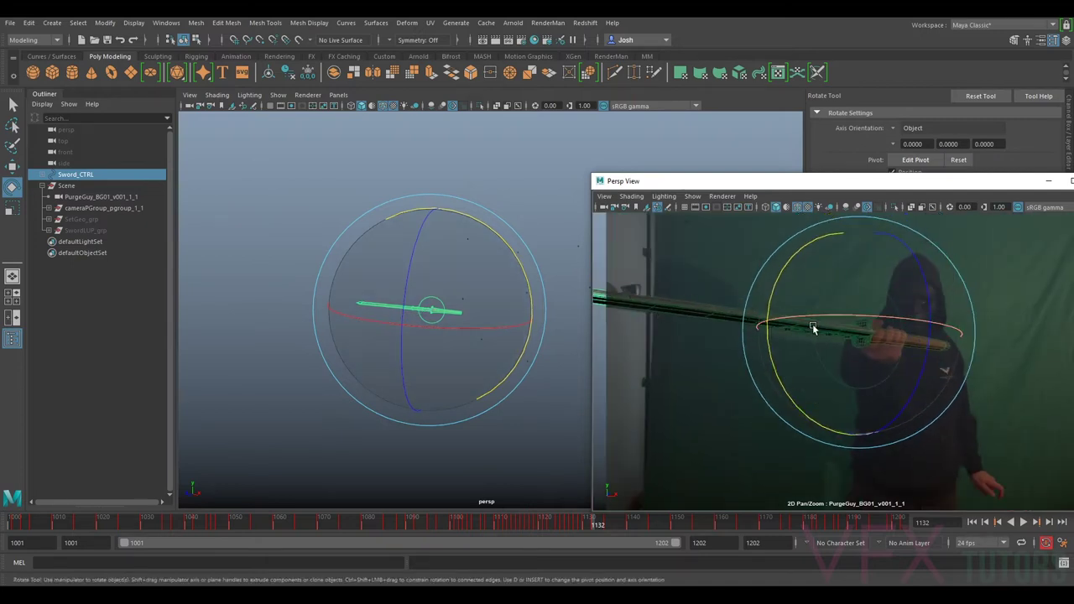
- Nudge the sword along its X axis at frame 1132 to line up the guard and blade with the prop
{"action": "key", "text": "w"}
{"action": "left_click", "coordinate": [863, 300]}
{"action": "left_click_drag", "start_coordinate": [864, 300], "coordinate": [865, 302]}
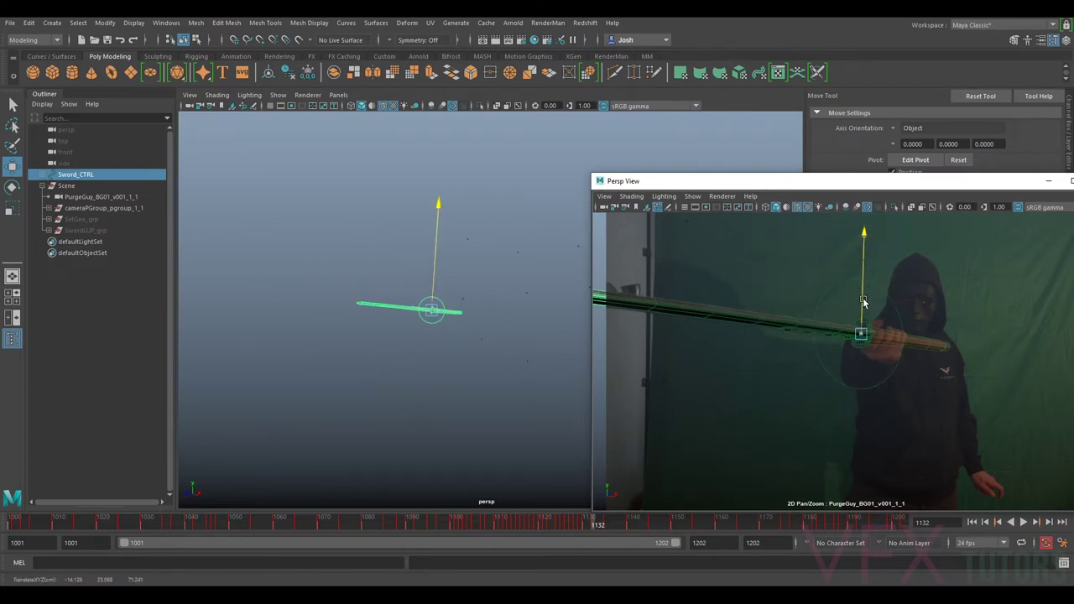
{"action": "left_click_drag", "start_coordinate": [866, 303], "coordinate": [866, 304]}
{"action": "right_click_drag", "start_coordinate": [892, 334], "coordinate": [958, 382], "text": "alt"}
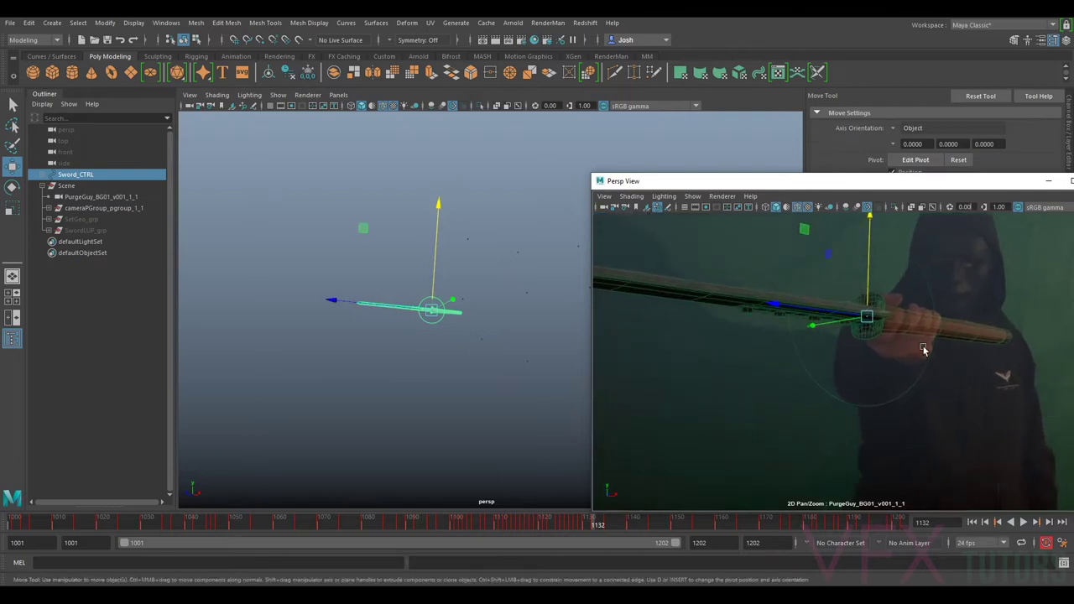
{"action": "right_click_drag", "start_coordinate": [879, 273], "coordinate": [853, 231]}
{"action": "key", "text": "shift+backslash"}
{"action": "key", "text": "shift+backslash"}
{"action": "middle_click_drag", "start_coordinate": [929, 260], "coordinate": [898, 328]}
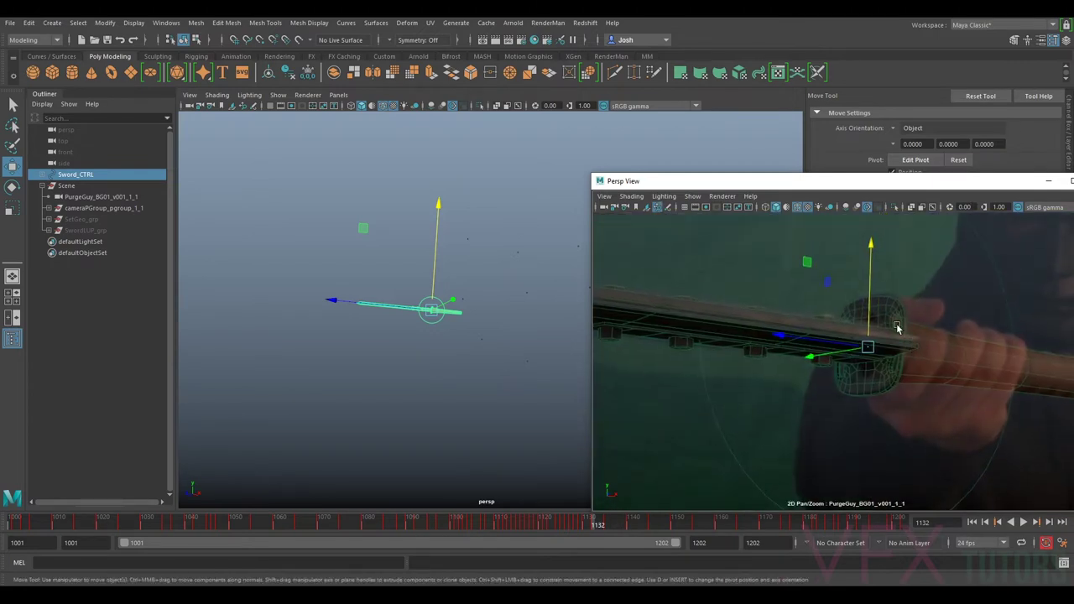
{"action": "left_click_drag", "start_coordinate": [867, 309], "coordinate": [866, 307]}
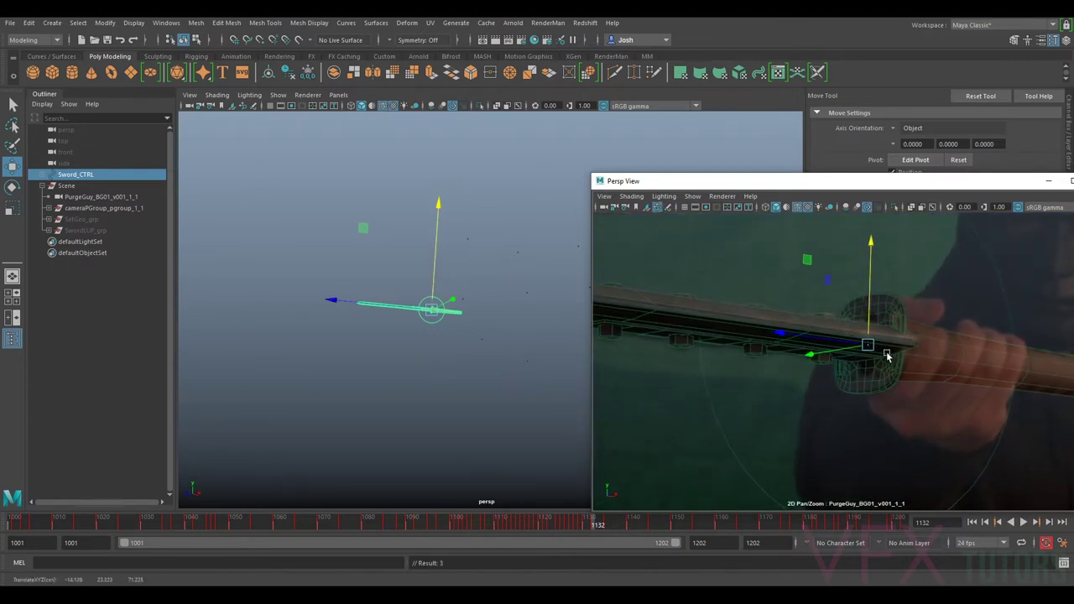
- Tilt the sword about its Y axis at frame 1132, key the control and compare it with frame 1130
{"action": "right_click_drag", "start_coordinate": [894, 360], "coordinate": [935, 382]}
{"action": "key", "text": "e"}
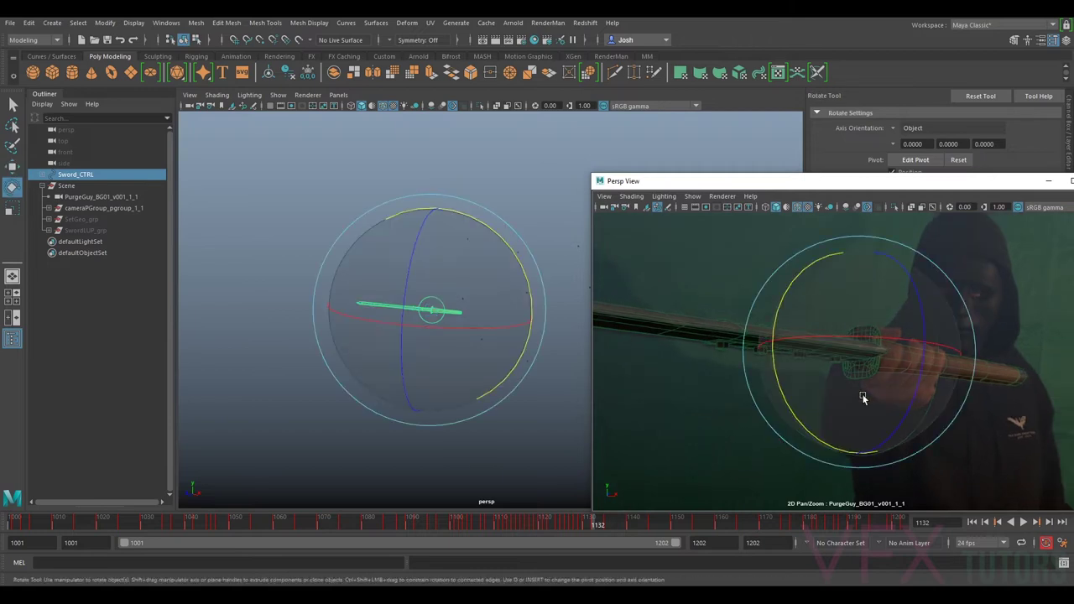
{"action": "left_click_drag", "start_coordinate": [800, 401], "coordinate": [731, 400]}
{"action": "key", "text": "s"}
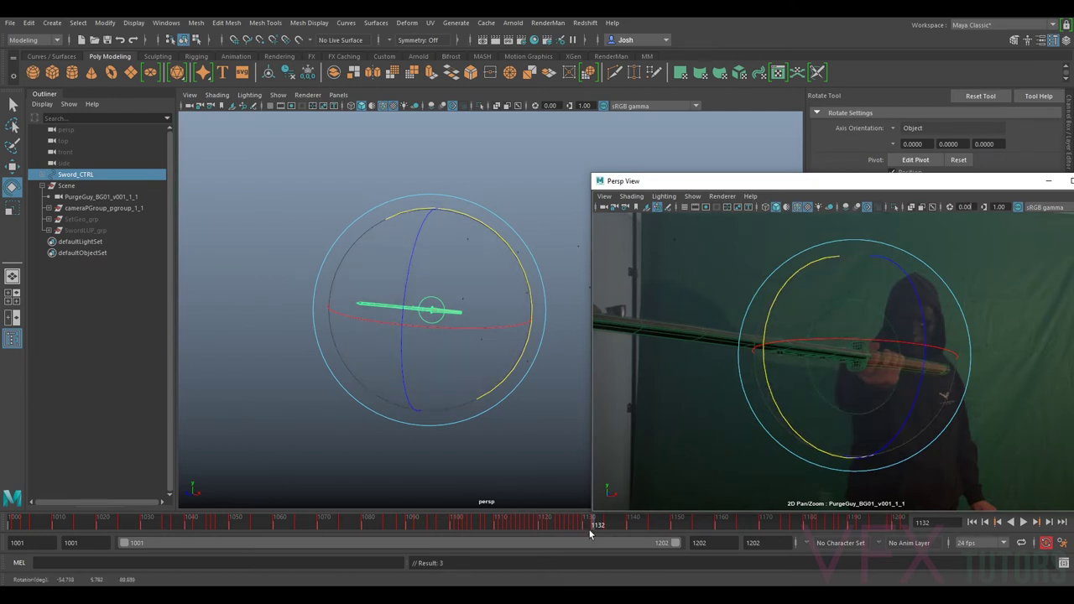
{"action": "left_click_drag", "start_coordinate": [590, 527], "coordinate": [586, 524]}
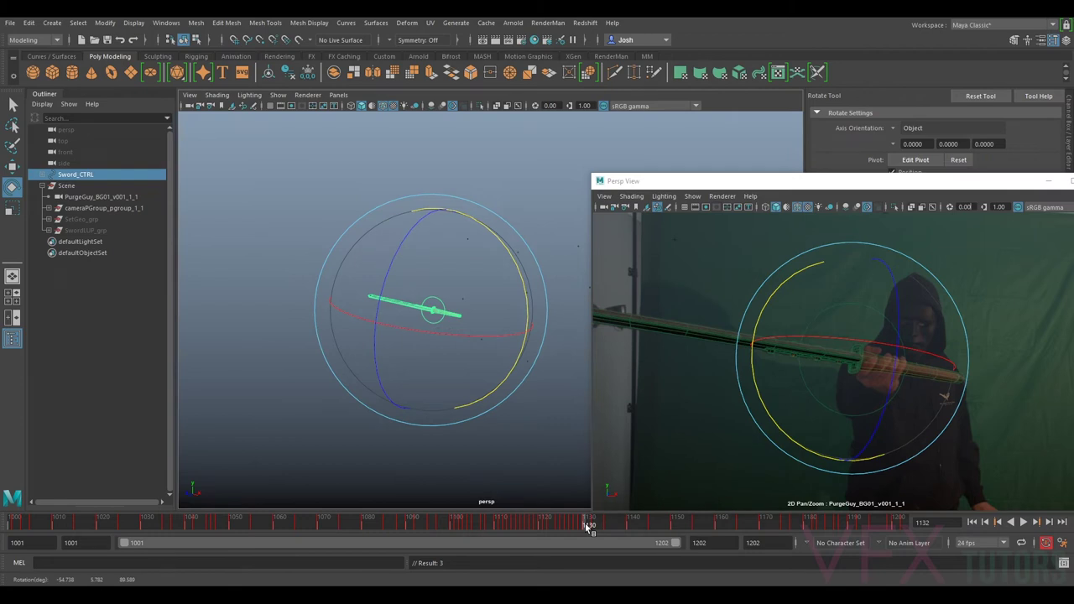
- Nudge the sword along its X axis at frame 1131 to sit on the prop
{"action": "left_click_drag", "start_coordinate": [585, 523], "coordinate": [592, 526]}
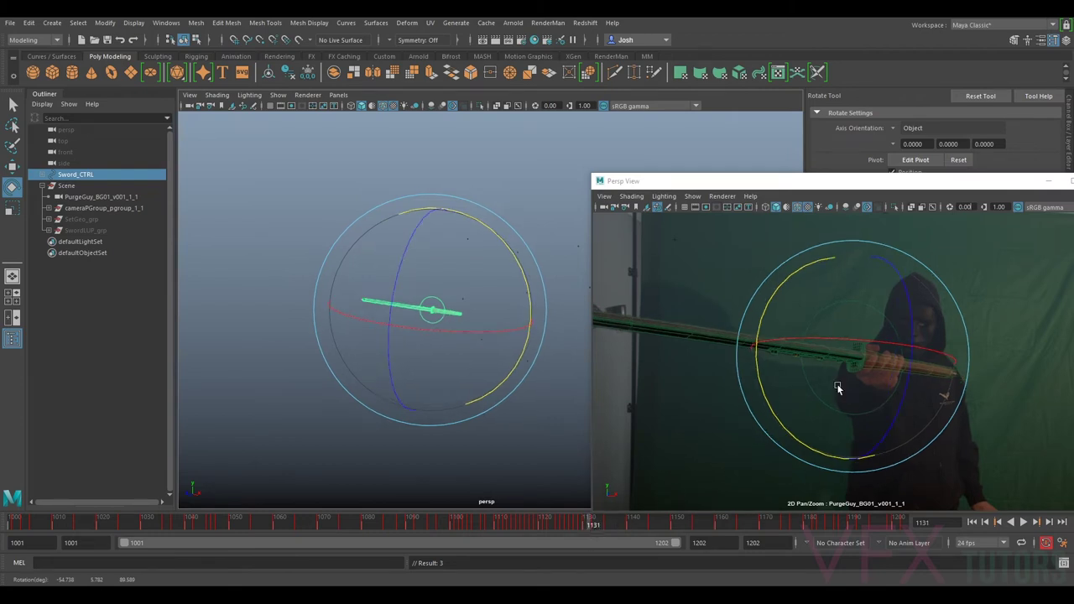
{"action": "key", "text": "w"}
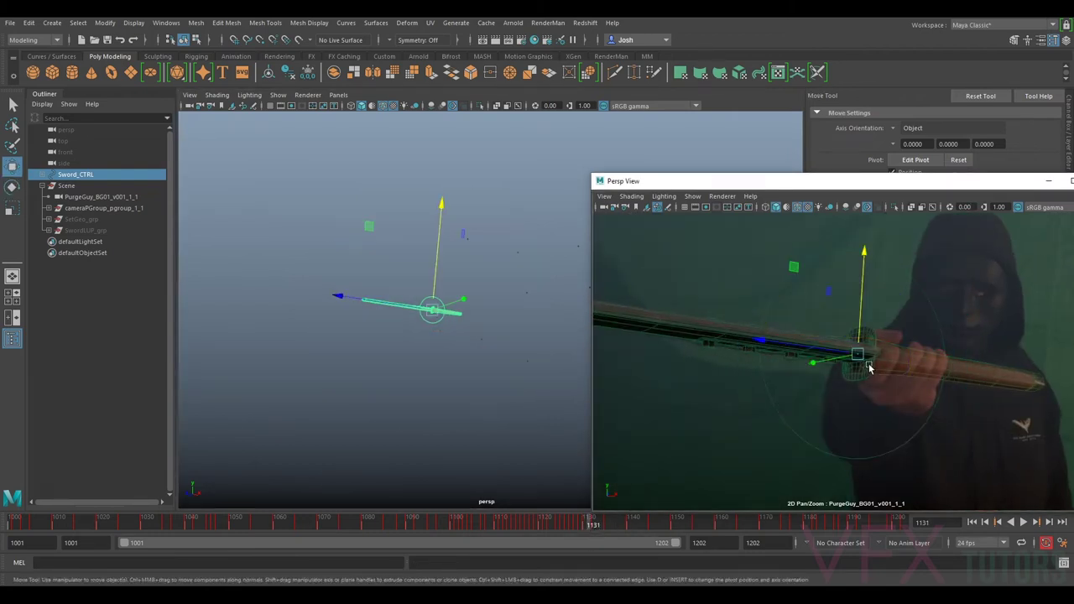
{"action": "left_click_drag", "start_coordinate": [861, 327], "coordinate": [857, 329]}
{"action": "scroll", "coordinate": [720, 329], "scroll_direction": "down", "scroll_amount": 5}
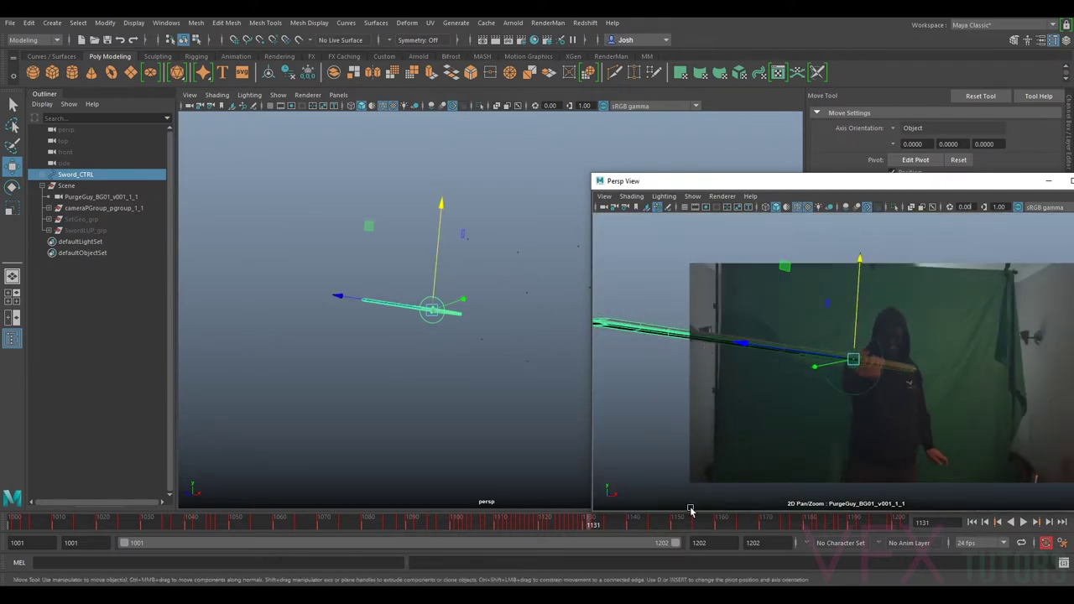
- Check the sword against the prop at frame 1133 and tilt it about its Y axis at frame 1137
{"action": "left_click_drag", "start_coordinate": [590, 525], "coordinate": [599, 527]}
{"action": "scroll", "coordinate": [764, 439], "scroll_direction": "up", "scroll_amount": 5}
{"action": "right_click_drag", "start_coordinate": [913, 397], "coordinate": [958, 459]}
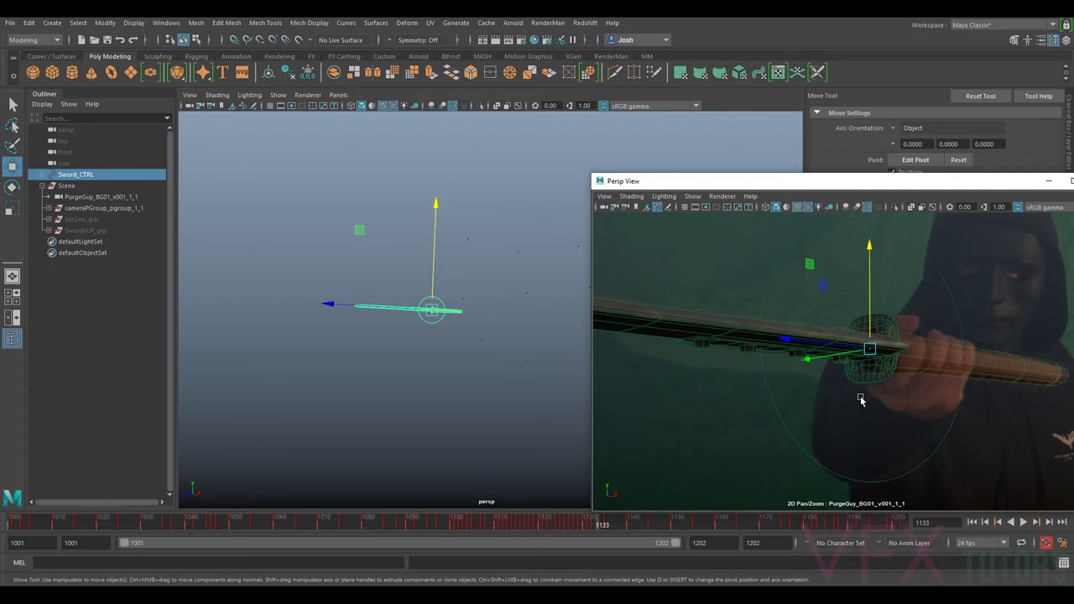
{"action": "right_click_drag", "start_coordinate": [861, 398], "coordinate": [1021, 460]}
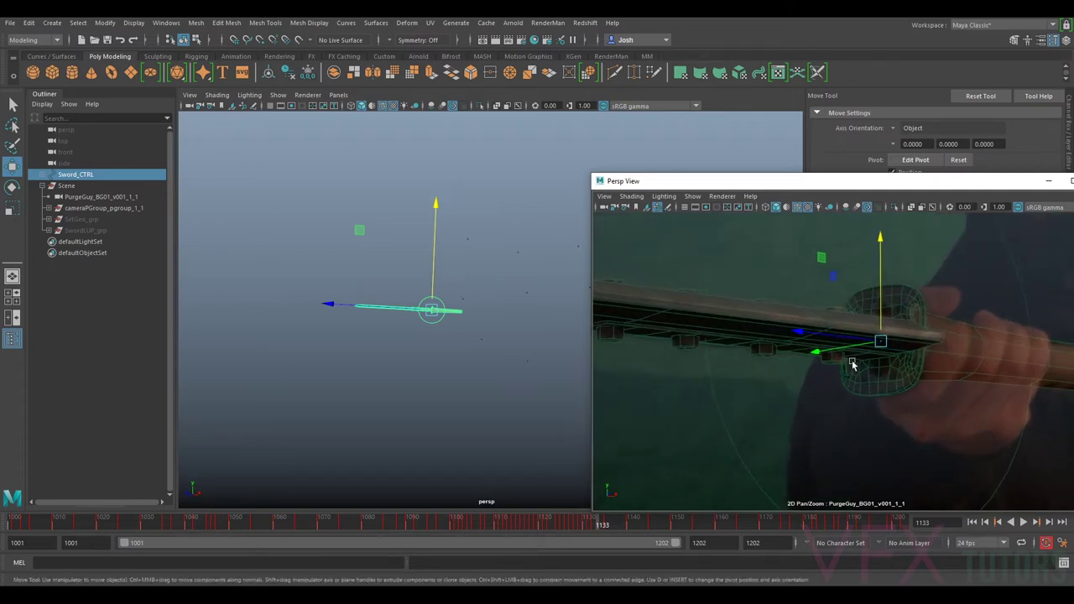
{"action": "scroll", "coordinate": [923, 411], "scroll_direction": "down", "scroll_amount": 3}
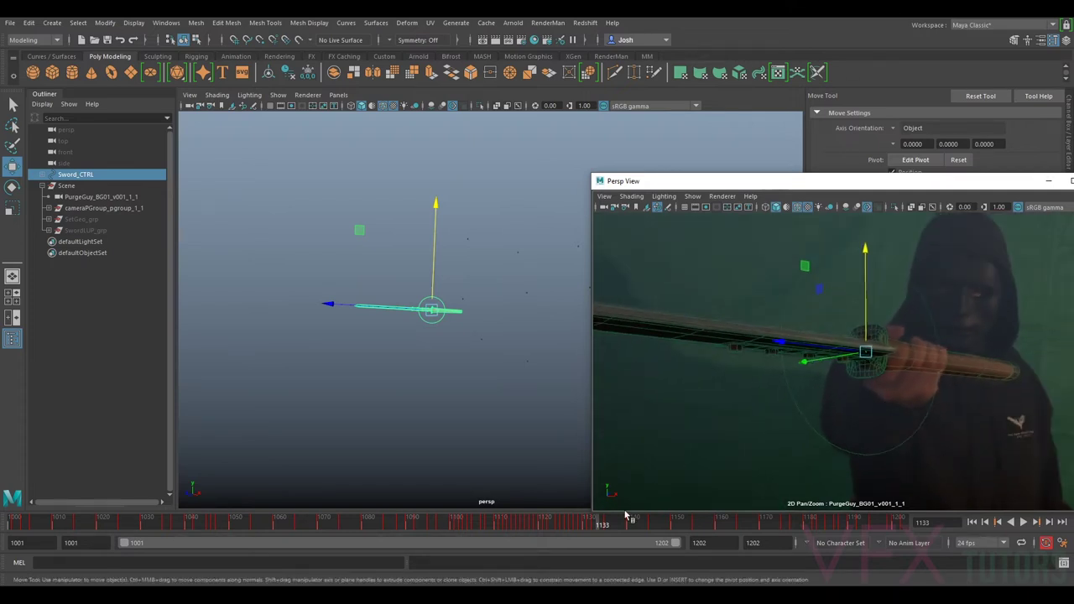
{"action": "left_click_drag", "start_coordinate": [601, 525], "coordinate": [619, 527]}
{"action": "left_click_drag", "start_coordinate": [889, 333], "coordinate": [843, 396]}
{"action": "key", "text": "e"}
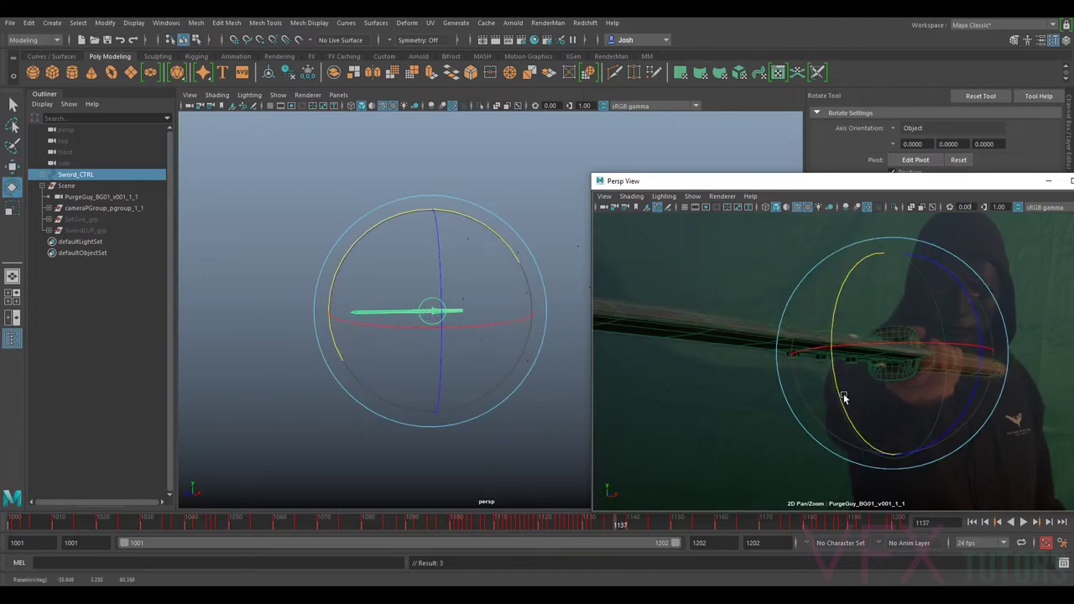
{"action": "scroll", "coordinate": [873, 384], "scroll_direction": "down", "scroll_amount": 2}
{"action": "middle_click_drag", "start_coordinate": [892, 390], "coordinate": [847, 395]}
{"action": "left_click_drag", "start_coordinate": [830, 391], "coordinate": [802, 389]}
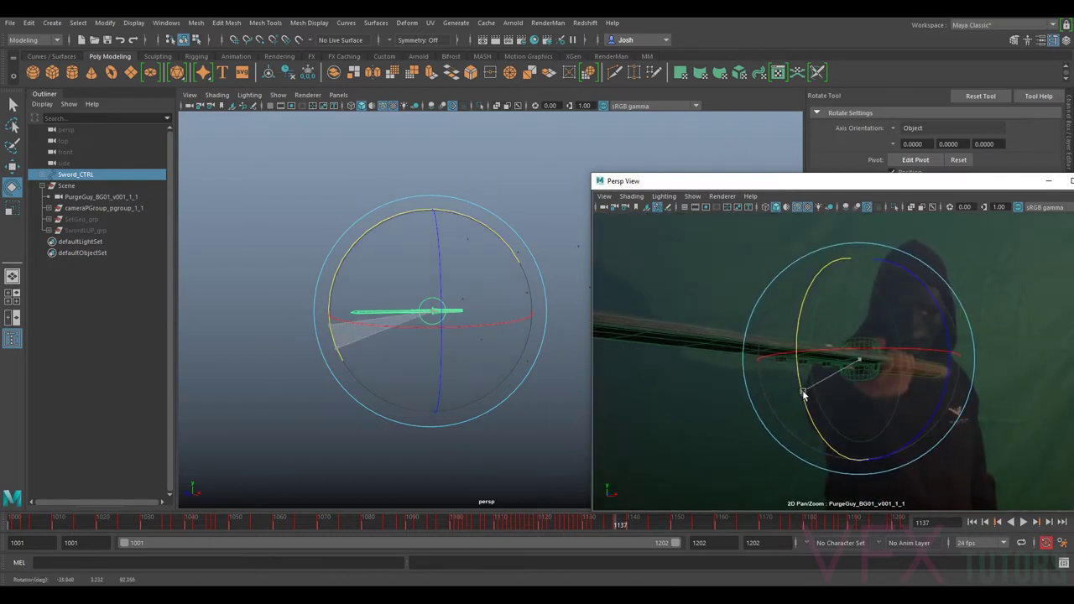
- Nudge the sword's position at frame 1137 and rotate it about its X and Y axes to match the prop
{"action": "right_click_drag", "start_coordinate": [868, 383], "coordinate": [981, 391]}
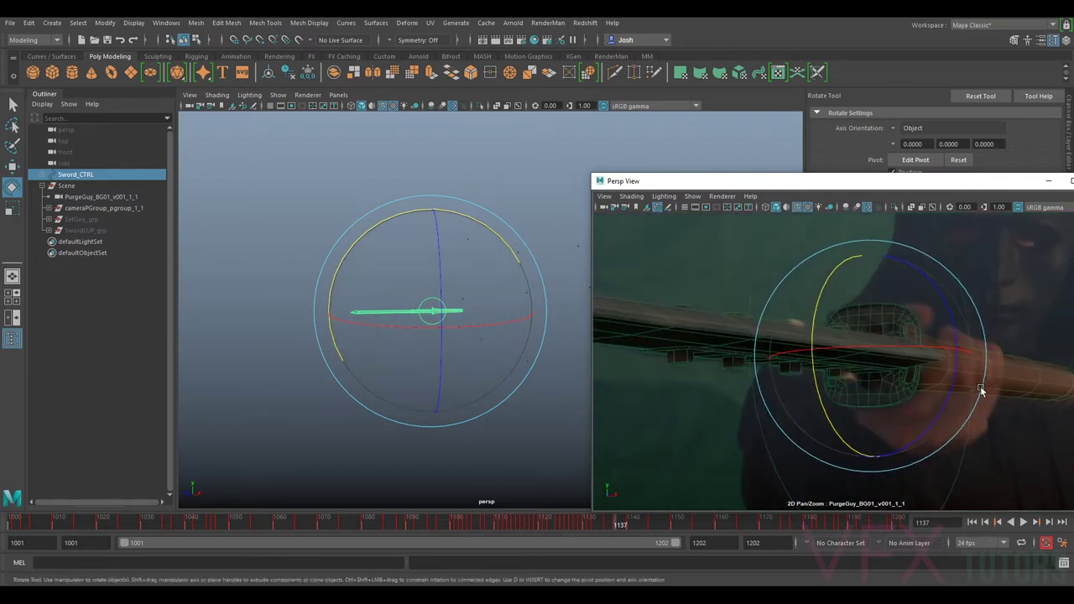
{"action": "key", "text": "w"}
{"action": "left_click_drag", "start_coordinate": [833, 353], "coordinate": [887, 351]}
{"action": "key", "text": "e"}
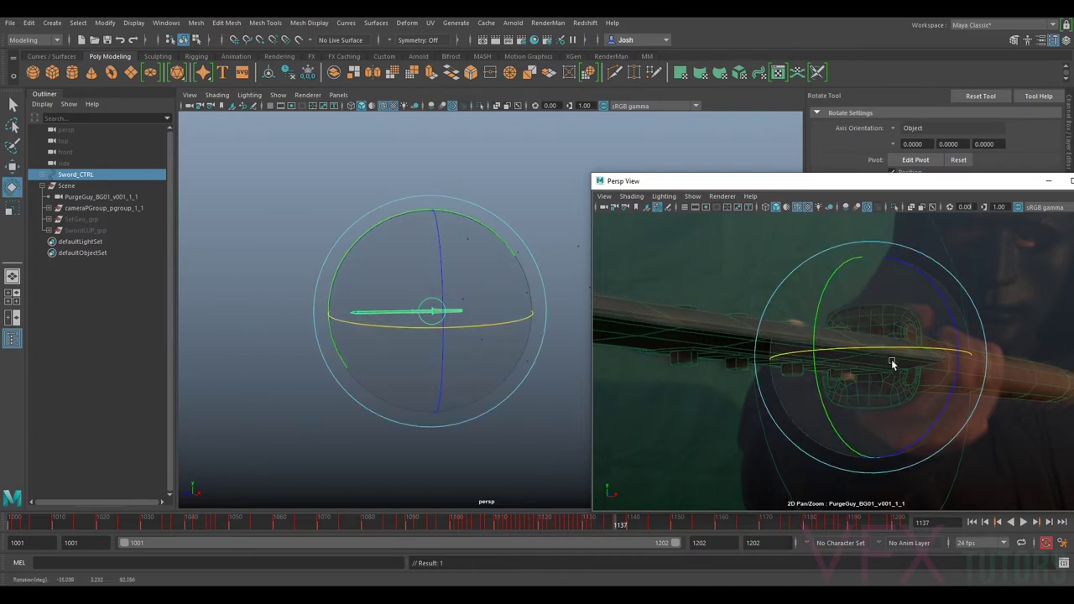
{"action": "right_click_drag", "start_coordinate": [953, 361], "coordinate": [725, 310]}
{"action": "middle_click_drag", "start_coordinate": [895, 379], "coordinate": [1069, 407]}
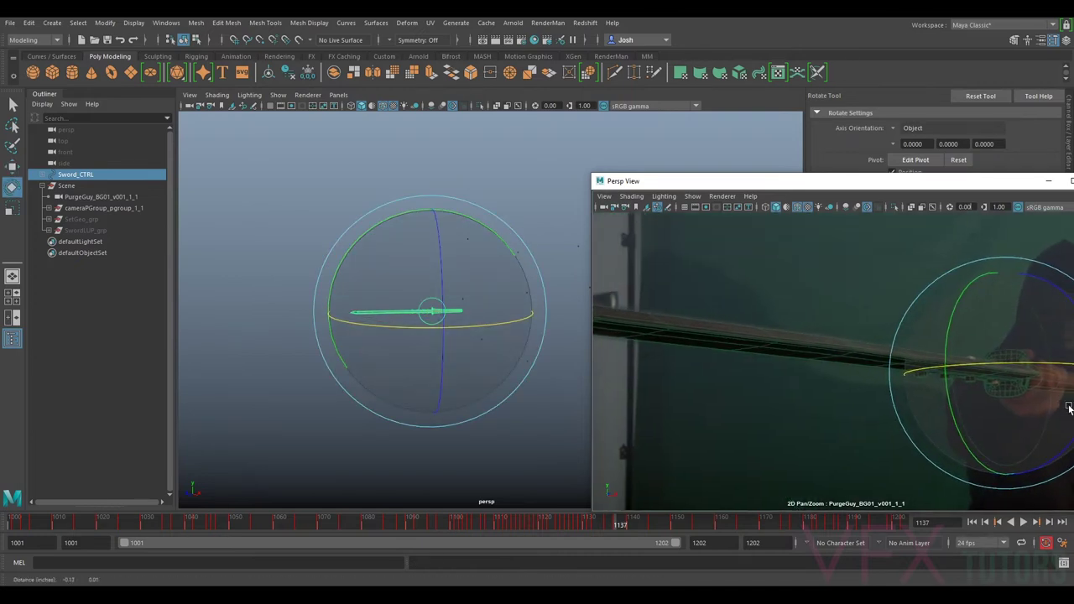
{"action": "right_click_drag", "start_coordinate": [1069, 407], "coordinate": [933, 389]}
{"action": "left_click_drag", "start_coordinate": [957, 359], "coordinate": [952, 358]}
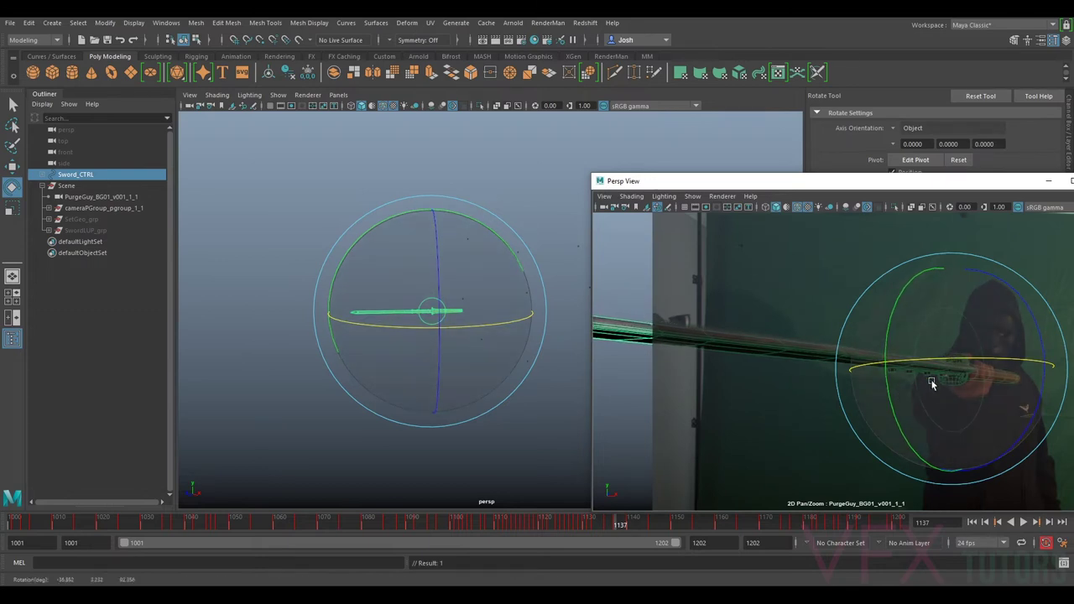
{"action": "left_click_drag", "start_coordinate": [886, 395], "coordinate": [888, 392]}
- Nudge the sword slightly along its X axis at frame 1137 to align the guard with the prop
{"action": "right_click_drag", "start_coordinate": [889, 391], "coordinate": [976, 380]}
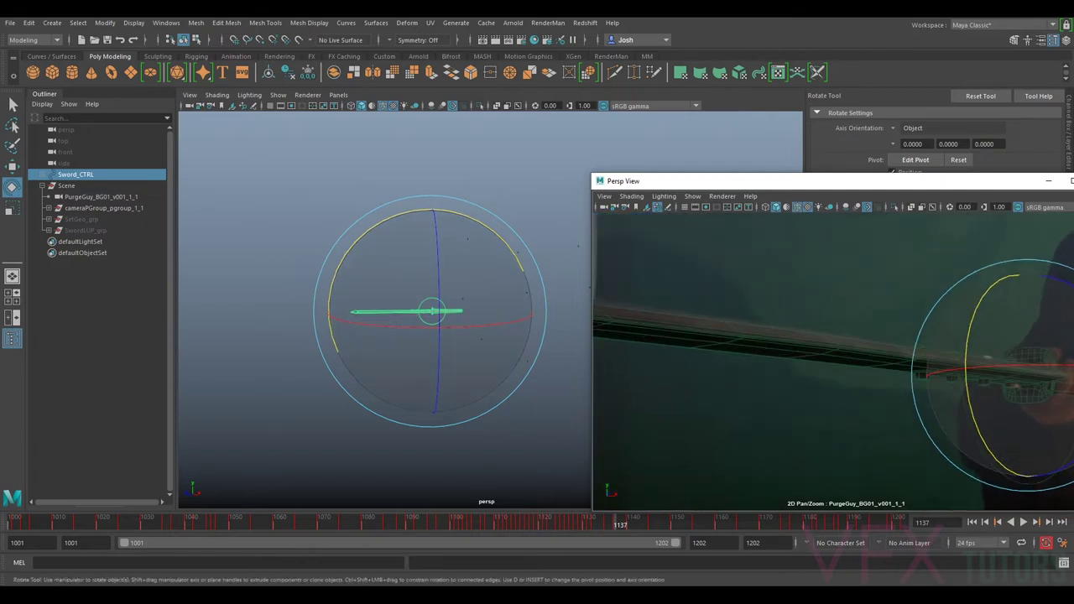
{"action": "middle_click_drag", "start_coordinate": [976, 380], "coordinate": [875, 353]}
{"action": "scroll", "coordinate": [959, 357], "scroll_direction": "up", "scroll_amount": 3}
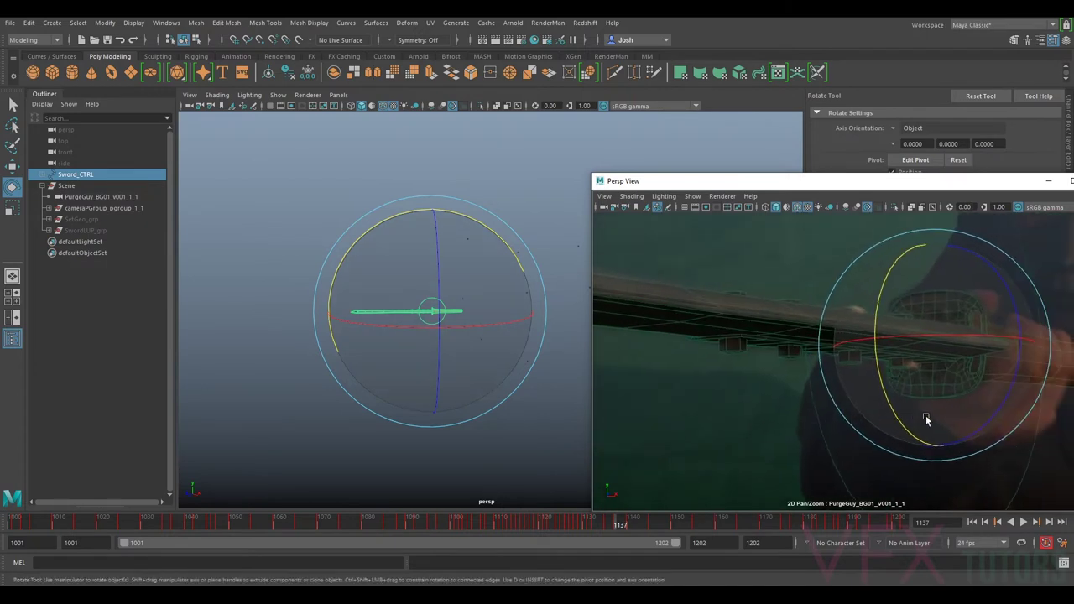
{"action": "key", "text": "w"}
{"action": "left_click_drag", "start_coordinate": [935, 317], "coordinate": [934, 315]}
{"action": "scroll", "coordinate": [982, 394], "scroll_direction": "down", "scroll_amount": 3}
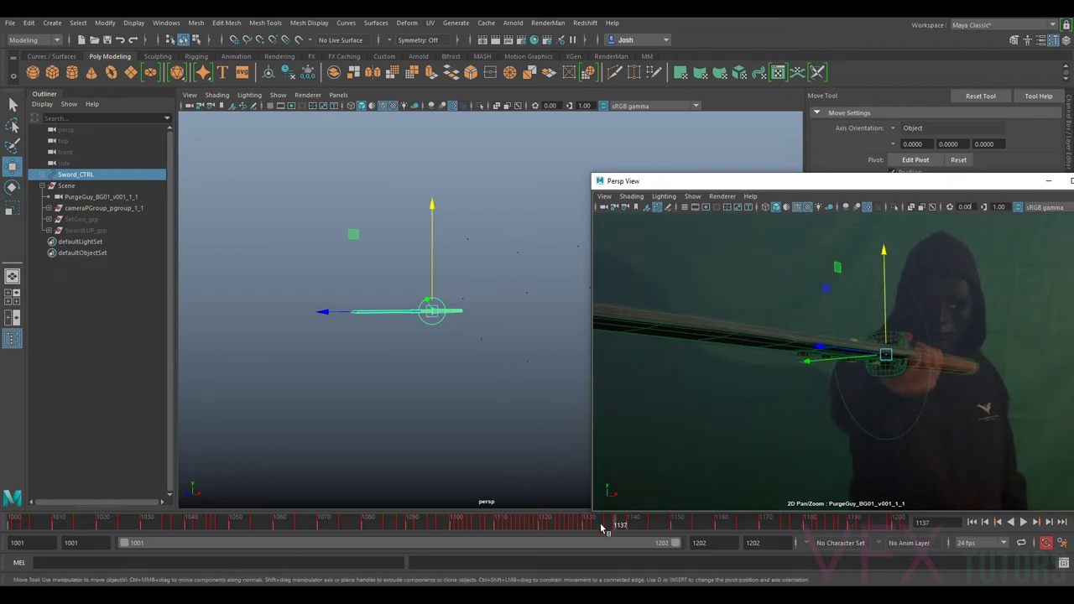
- Nudge the sword along its X axis at frame 1130 and review the following frames up to 1144
{"action": "left_click_drag", "start_coordinate": [611, 522], "coordinate": [585, 525]}
{"action": "left_click_drag", "start_coordinate": [861, 315], "coordinate": [861, 317]}
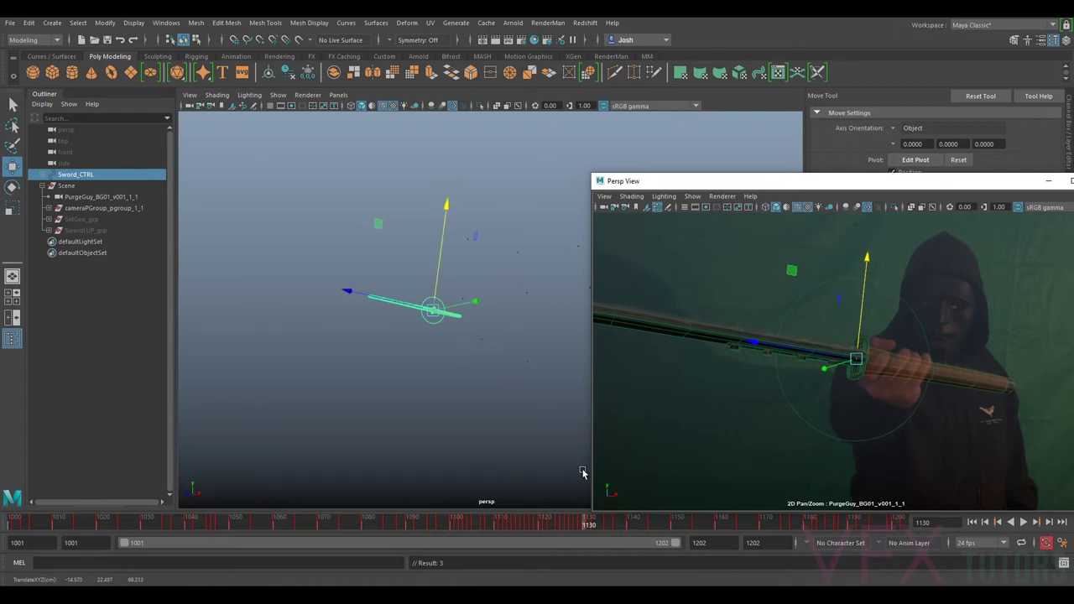
{"action": "left_click_drag", "start_coordinate": [585, 523], "coordinate": [646, 531]}
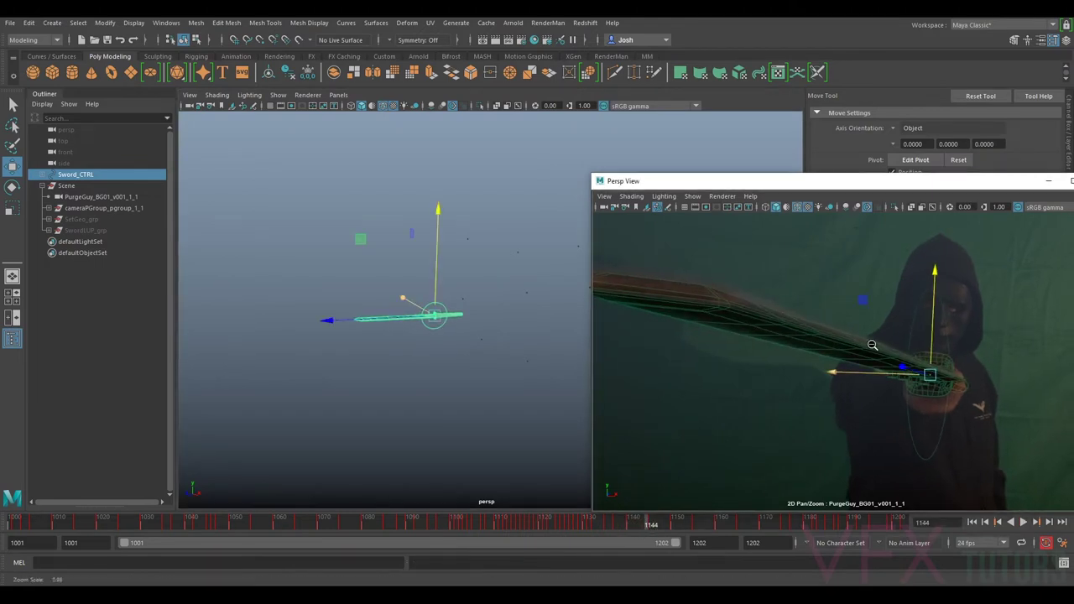
- Play back the animation and examine the sword's alignment with the prop between frames 1140 and 1144
{"action": "scroll", "coordinate": [887, 400], "scroll_direction": "down", "scroll_amount": 3}
{"action": "key", "text": "alt+v"}
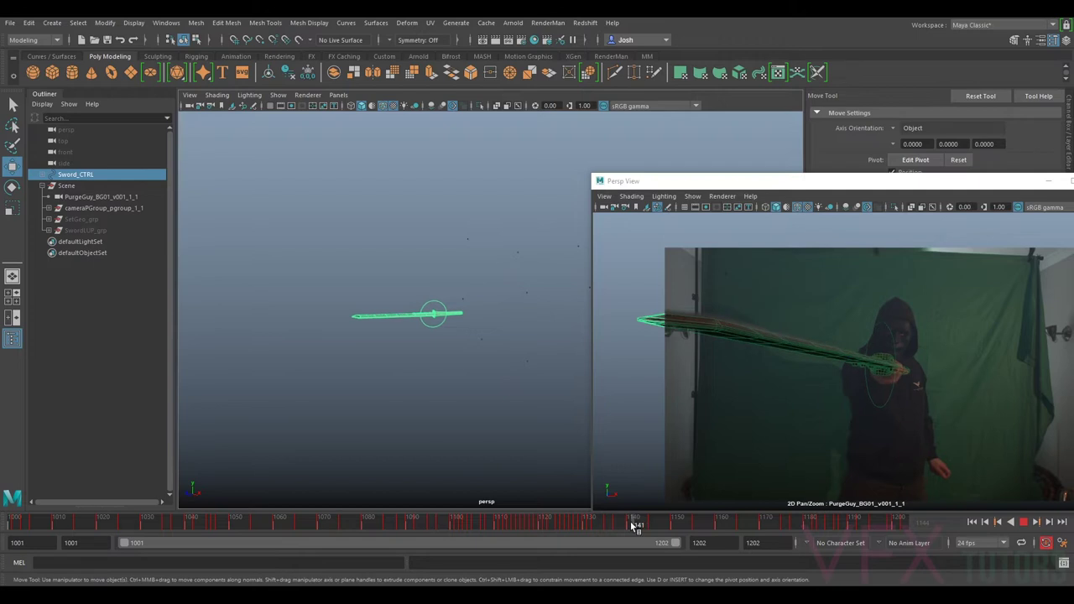
{"action": "left_click", "coordinate": [636, 523]}
{"action": "left_click", "coordinate": [631, 521]}
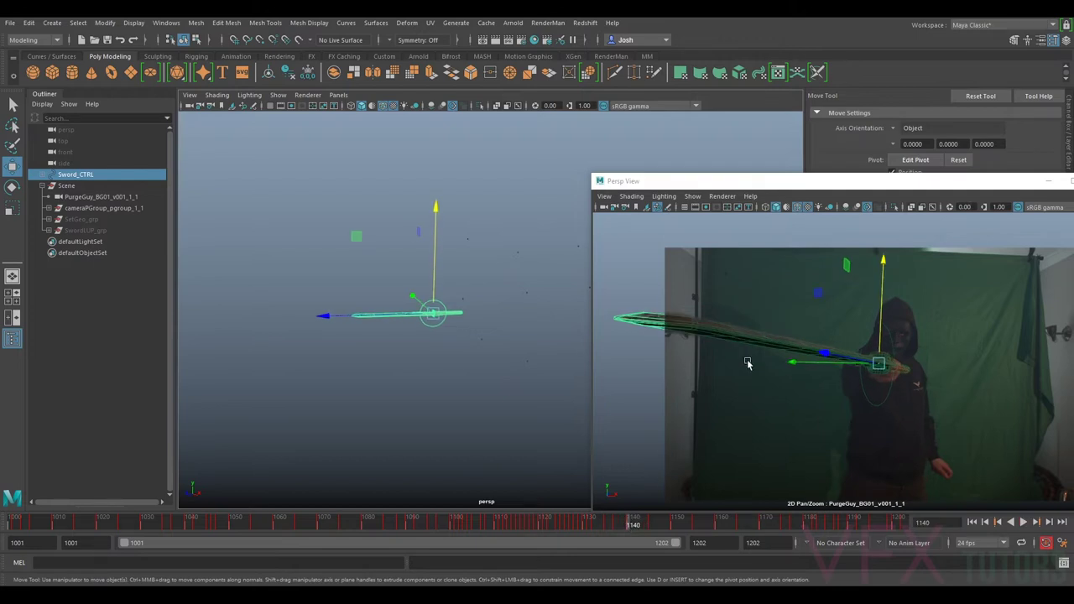
{"action": "key", "text": "period"}
{"action": "left_click_drag", "start_coordinate": [655, 524], "coordinate": [645, 526]}
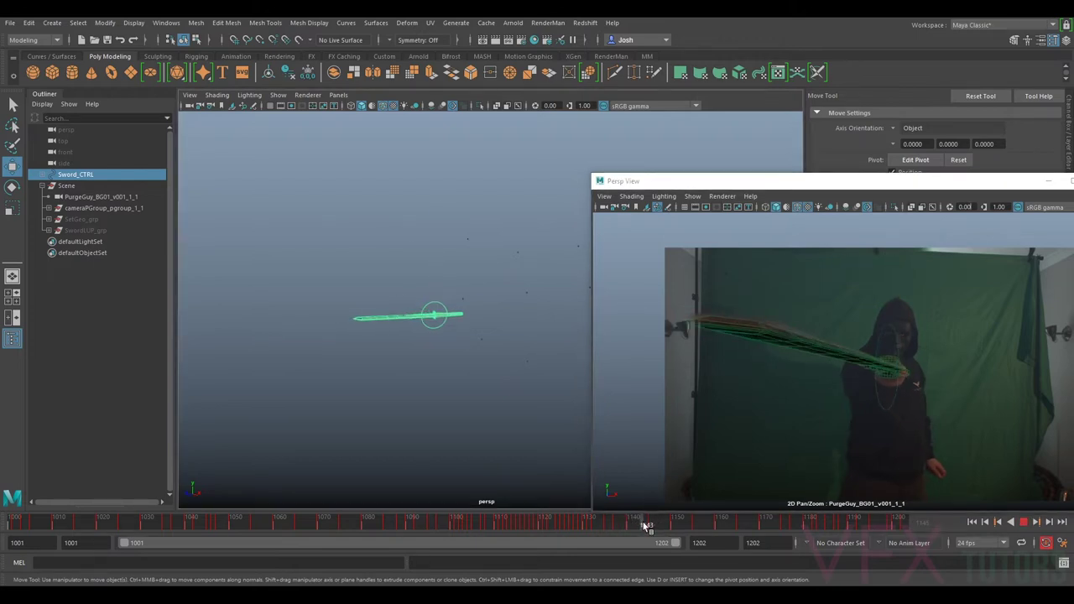
{"action": "left_click", "coordinate": [638, 522]}
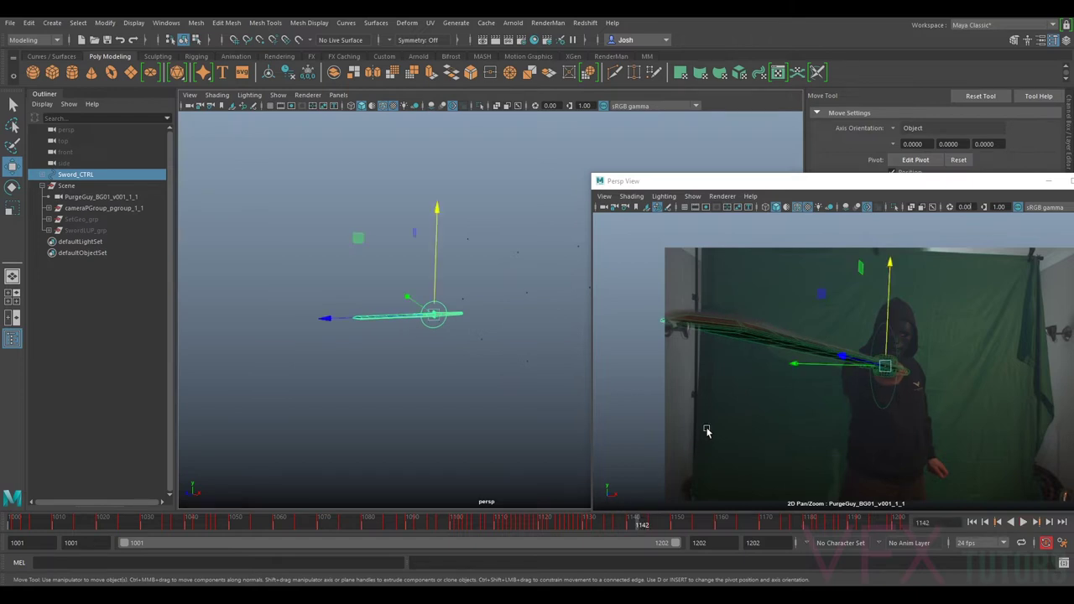
- Rotate the sword slightly at frame 1142 and review its motion over the surrounding frames
{"action": "key", "text": "e"}
{"action": "left_click_drag", "start_coordinate": [843, 340], "coordinate": [844, 339]}
{"action": "left_click_drag", "start_coordinate": [637, 522], "coordinate": [630, 523]}
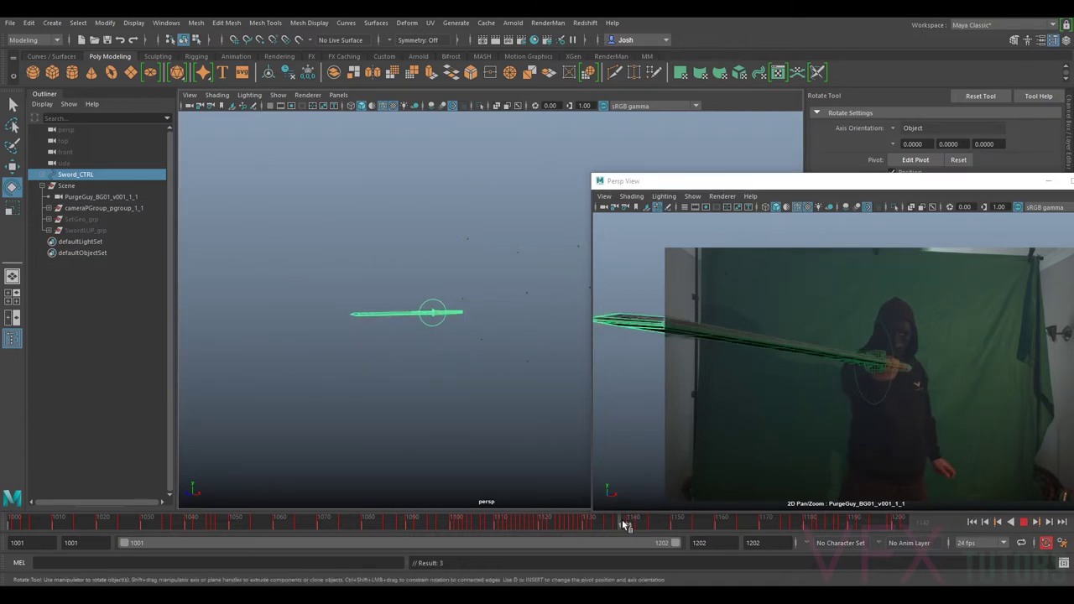
{"action": "left_click", "coordinate": [643, 524]}
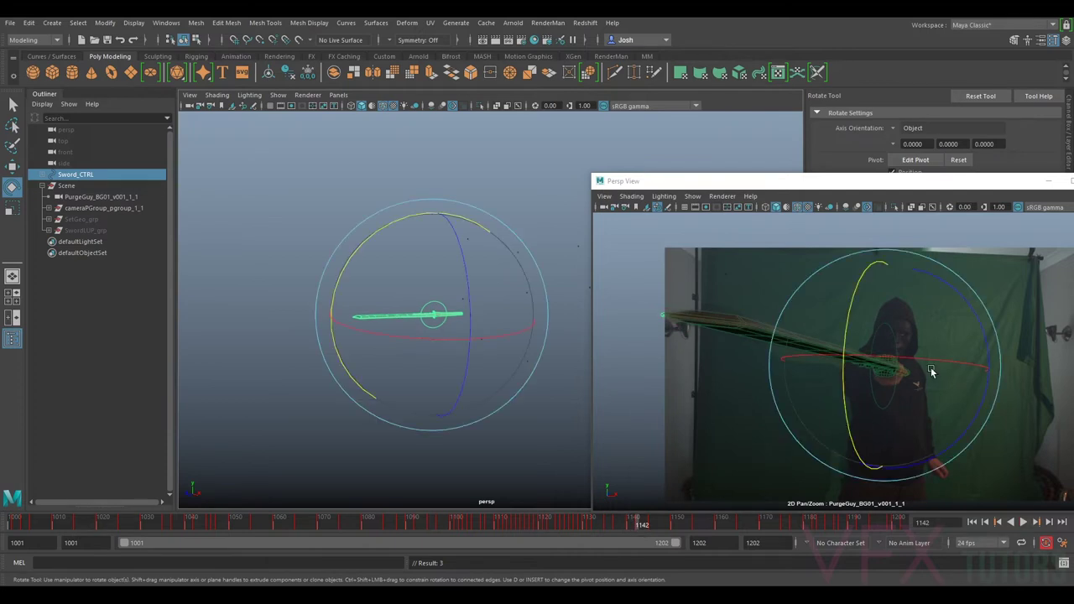
- Nudge the sword along its X axis at frame 1142 to seat the guard over the prop in the hand
{"action": "right_click_drag", "start_coordinate": [866, 380], "coordinate": [1054, 426]}
{"action": "middle_click_drag", "start_coordinate": [1055, 427], "coordinate": [826, 377]}
{"action": "key", "text": "alt+comma"}
{"action": "key", "text": "alt+comma"}
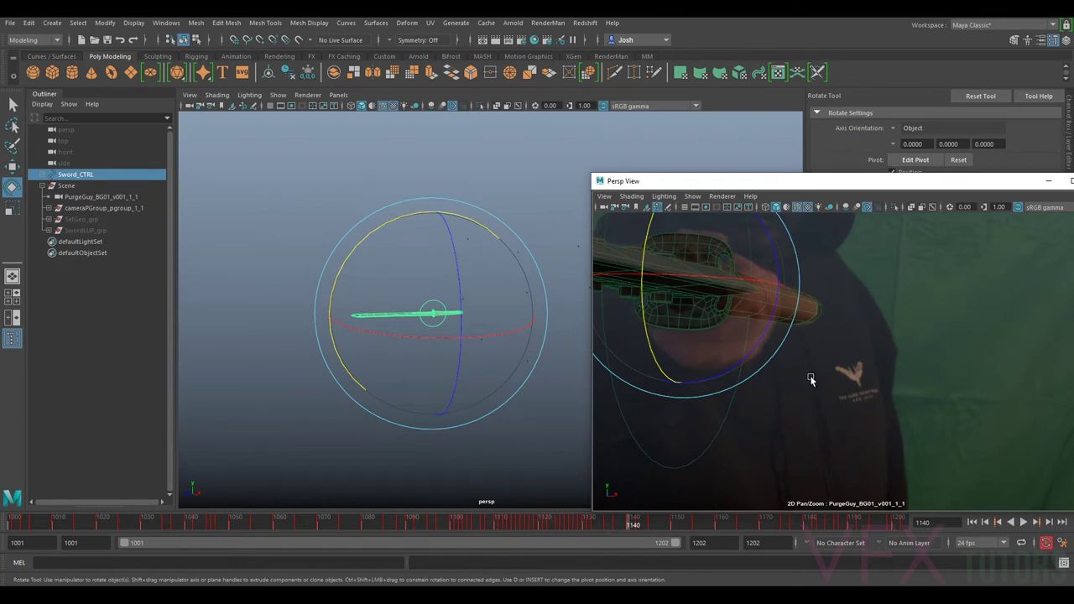
{"action": "key", "text": "alt+period"}
{"action": "key", "text": "alt+period"}
{"action": "key", "text": "w"}
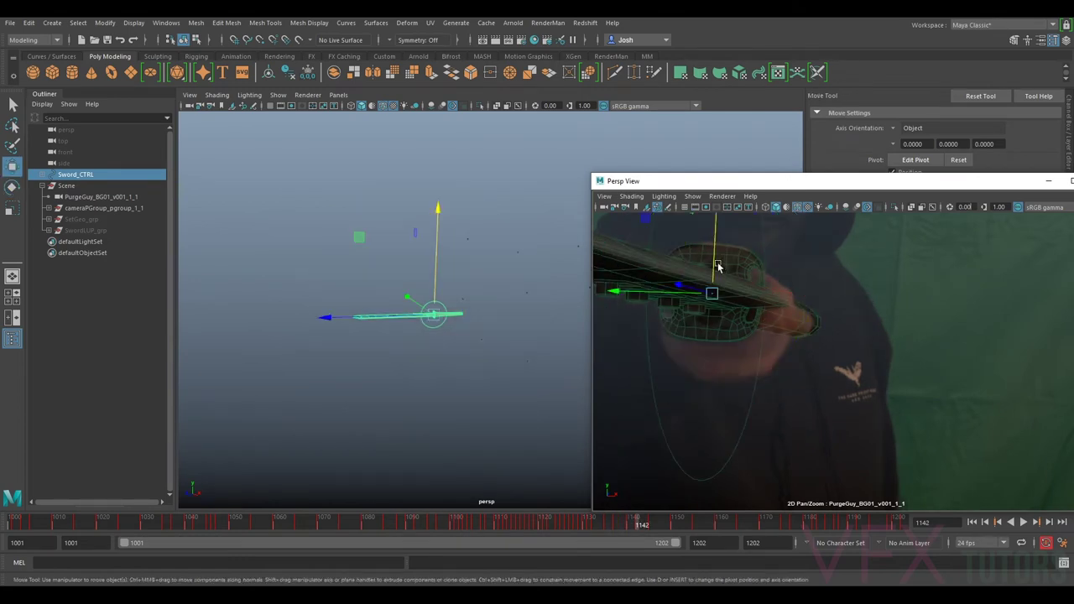
{"action": "left_click_drag", "start_coordinate": [713, 264], "coordinate": [714, 265]}
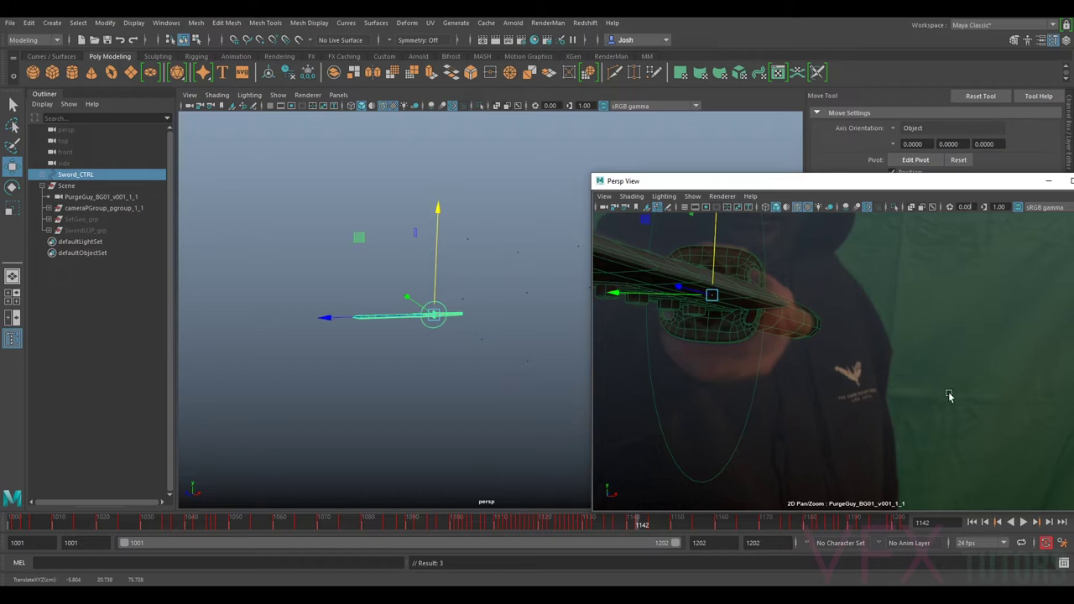
- Rotate the sword about its X axis at frame 1142 and nudge it along its Y axis to match the prop
{"action": "scroll", "coordinate": [730, 302], "scroll_direction": "down", "scroll_amount": 5}
{"action": "middle_click_drag", "start_coordinate": [820, 327], "coordinate": [900, 345]}
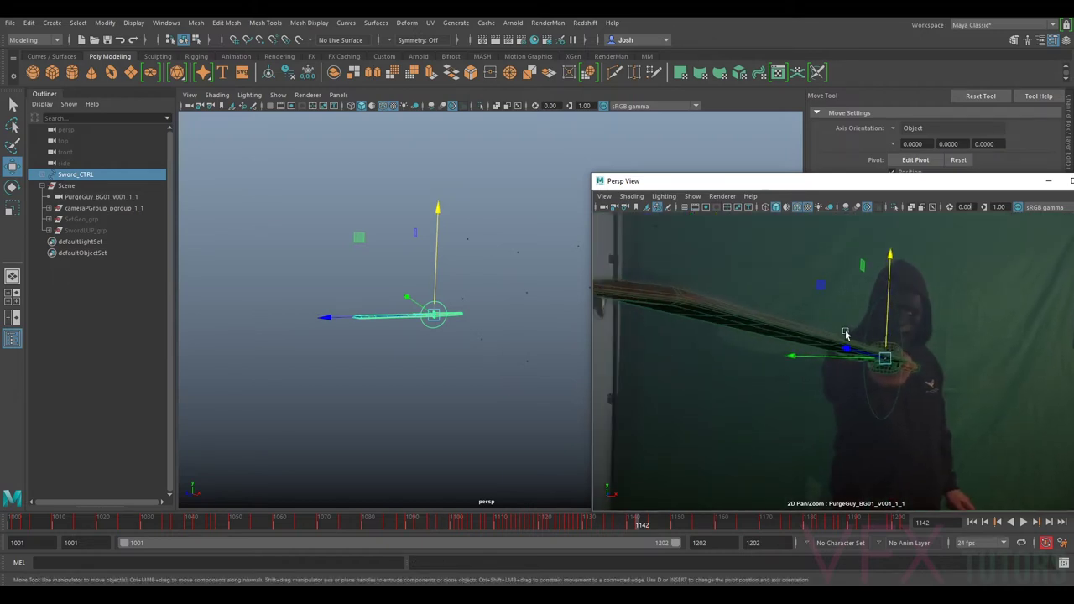
{"action": "key", "text": "e"}
{"action": "left_click_drag", "start_coordinate": [820, 349], "coordinate": [821, 350]}
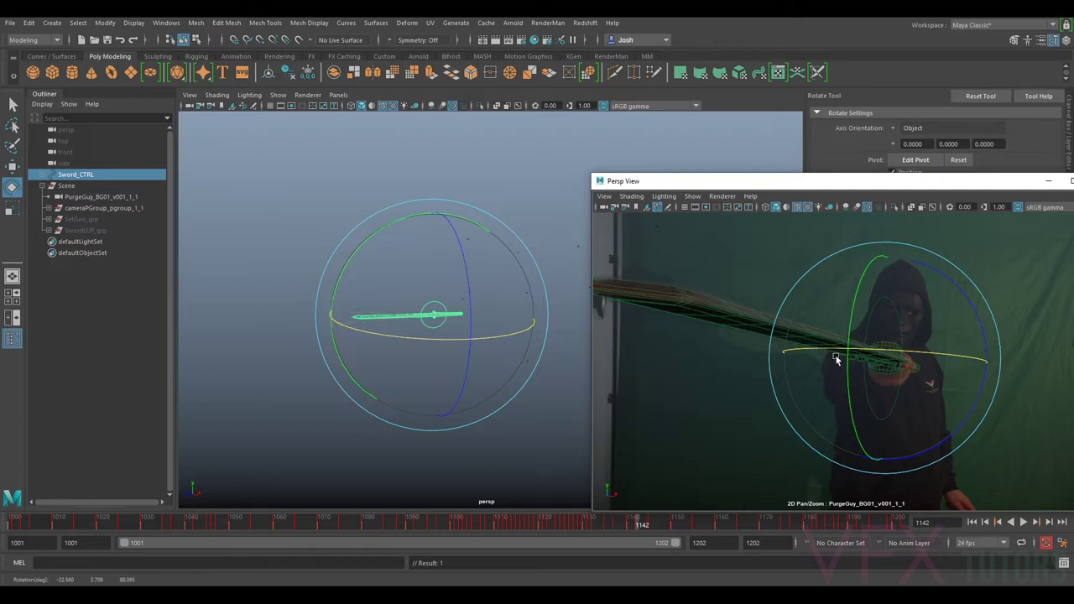
{"action": "key", "text": "w"}
{"action": "left_click_drag", "start_coordinate": [849, 356], "coordinate": [857, 359]}
{"action": "right_click_drag", "start_coordinate": [938, 377], "coordinate": [1053, 468]}
{"action": "middle_click_drag", "start_coordinate": [891, 370], "coordinate": [814, 340]}
{"action": "scroll", "coordinate": [814, 341], "scroll_direction": "up", "scroll_amount": 2}
{"action": "scroll", "coordinate": [892, 277], "scroll_direction": "up", "scroll_amount": 2}
{"action": "right_click_drag", "start_coordinate": [875, 352], "coordinate": [729, 271]}
{"action": "right_click_drag", "start_coordinate": [1032, 338], "coordinate": [908, 340]}
{"action": "middle_click_drag", "start_coordinate": [907, 340], "coordinate": [958, 353]}
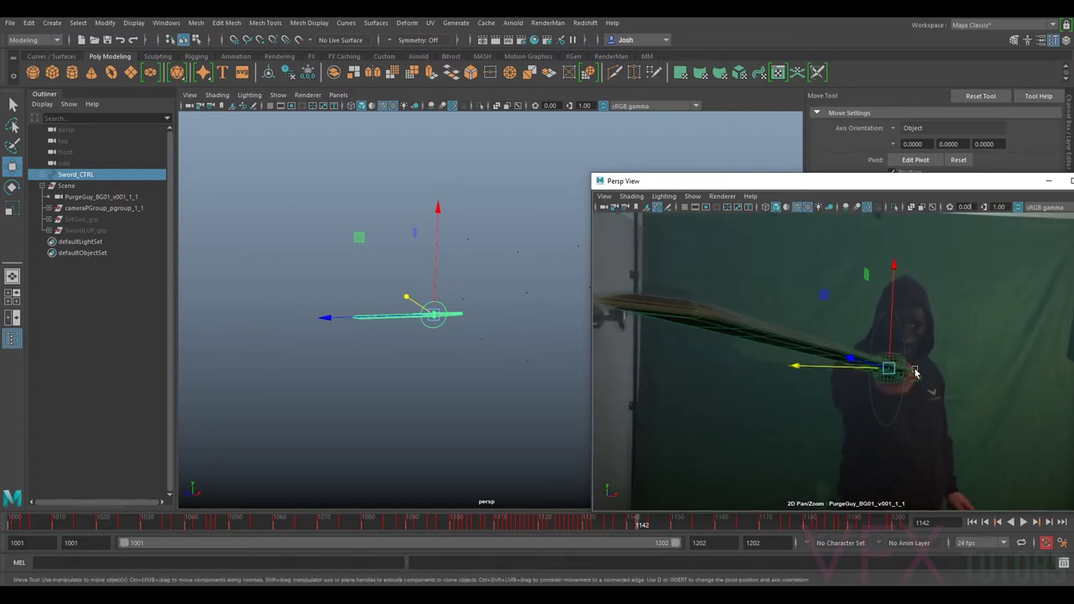
- Examine the sword's alignment with the prop at the blade and guard between frames 1142 and 1147
{"action": "left_click", "coordinate": [636, 525]}
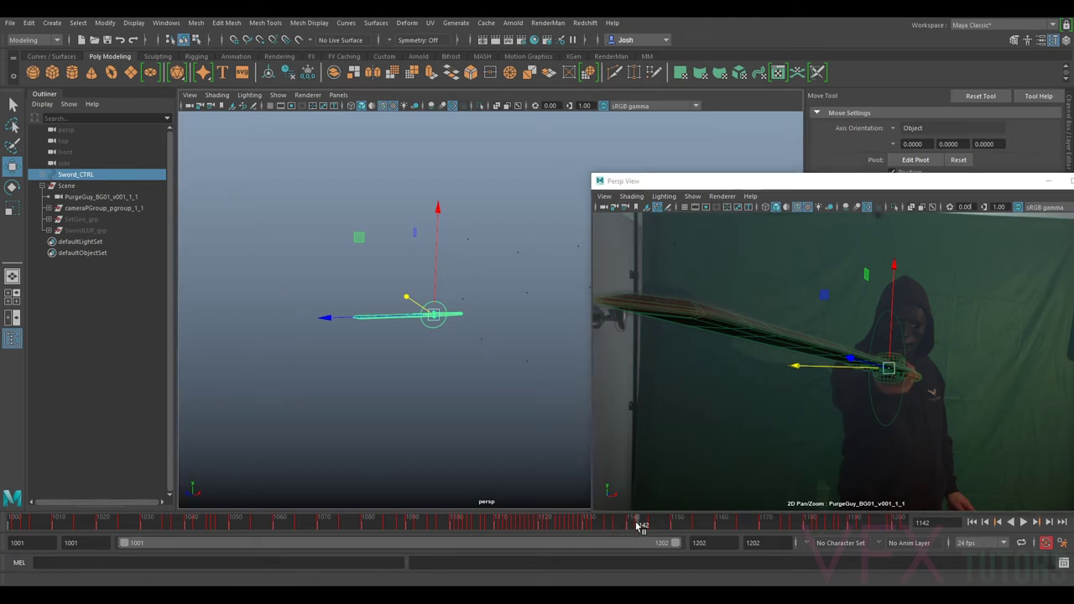
{"action": "left_click_drag", "start_coordinate": [633, 525], "coordinate": [667, 529]}
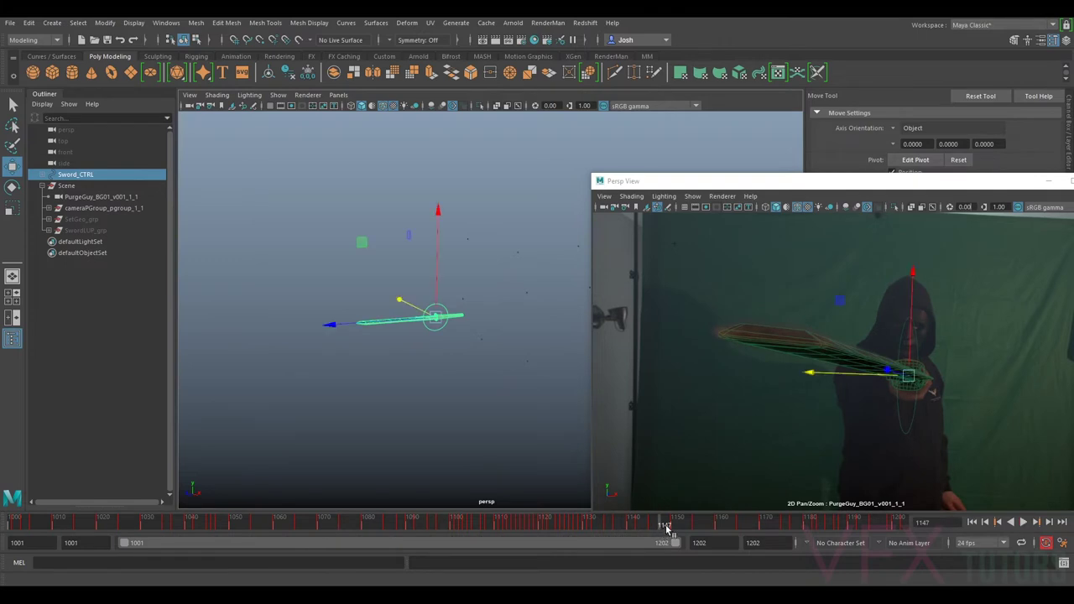
{"action": "right_click_drag", "start_coordinate": [921, 368], "coordinate": [979, 432]}
{"action": "middle_click_drag", "start_coordinate": [956, 414], "coordinate": [868, 372]}
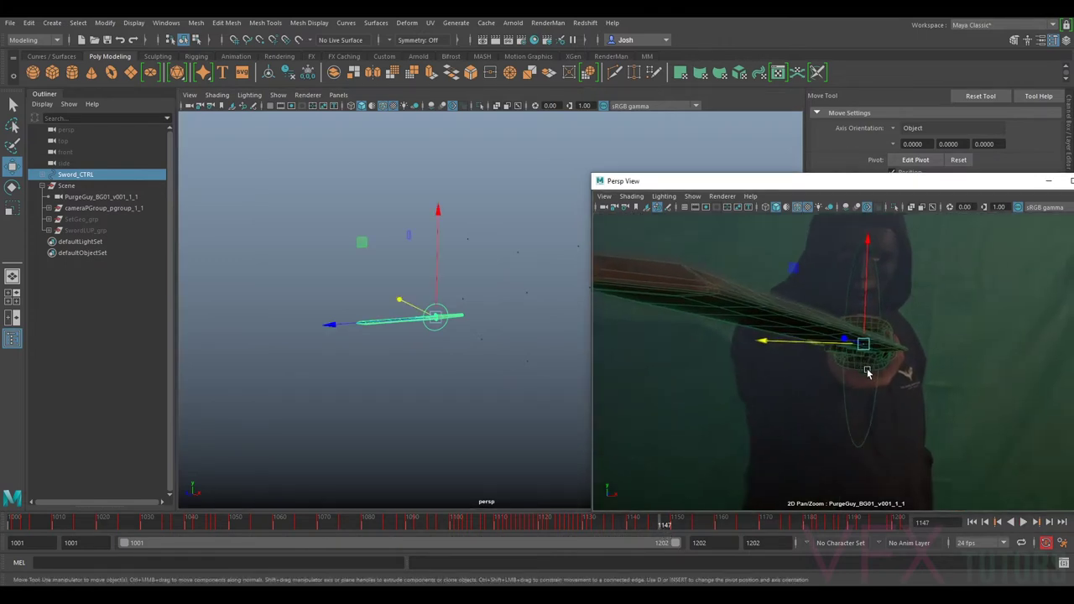
{"action": "right_click_drag", "start_coordinate": [867, 372], "coordinate": [900, 387]}
{"action": "scroll", "coordinate": [882, 410], "scroll_direction": "down", "scroll_amount": 4}
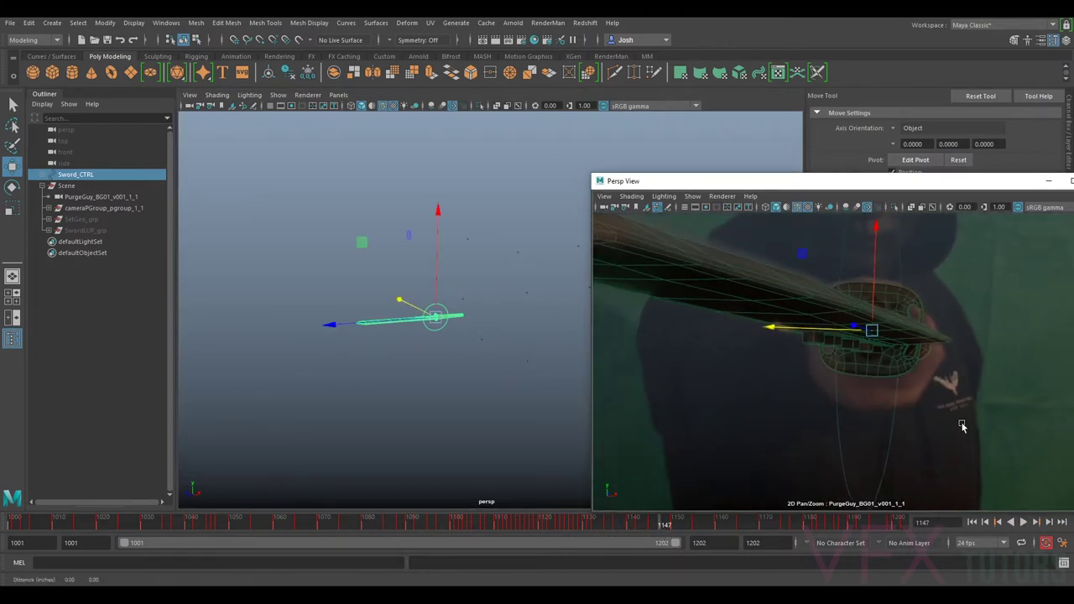
{"action": "middle_click_drag", "start_coordinate": [885, 409], "coordinate": [965, 436]}
{"action": "right_click_drag", "start_coordinate": [964, 437], "coordinate": [955, 413]}
{"action": "middle_click_drag", "start_coordinate": [955, 412], "coordinate": [892, 401]}
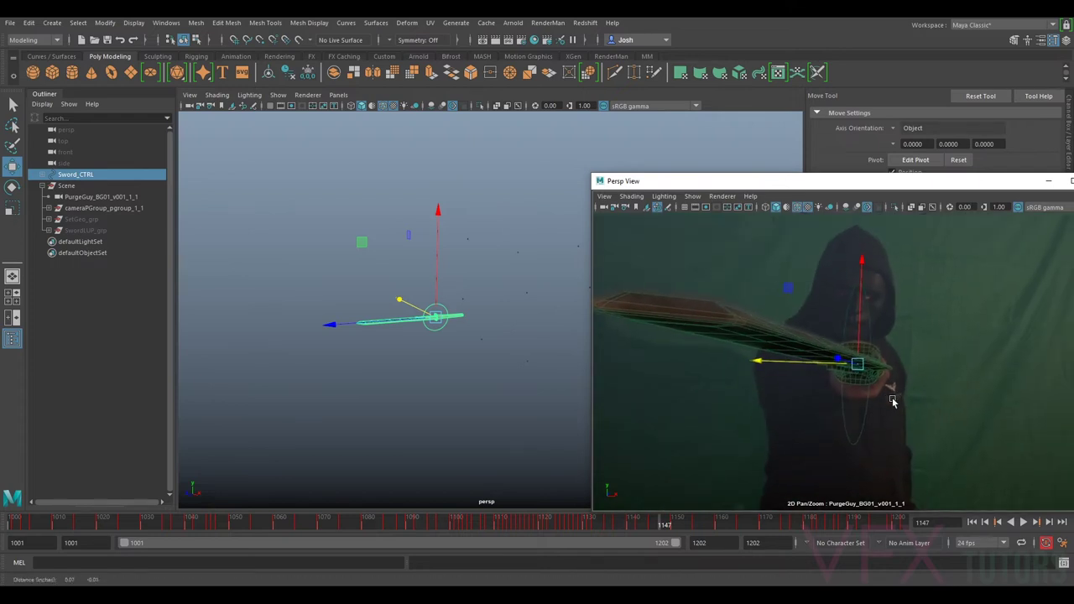
{"action": "mouse_move", "coordinate": [663, 525]}
{"action": "left_mouse_down"}
{"action": "mouse_move", "coordinate": [643, 526]}
{"action": "mouse_move", "coordinate": [673, 527]}
{"action": "mouse_move", "coordinate": [642, 526]}
{"action": "mouse_move", "coordinate": [653, 525]}
{"action": "left_mouse_up"}
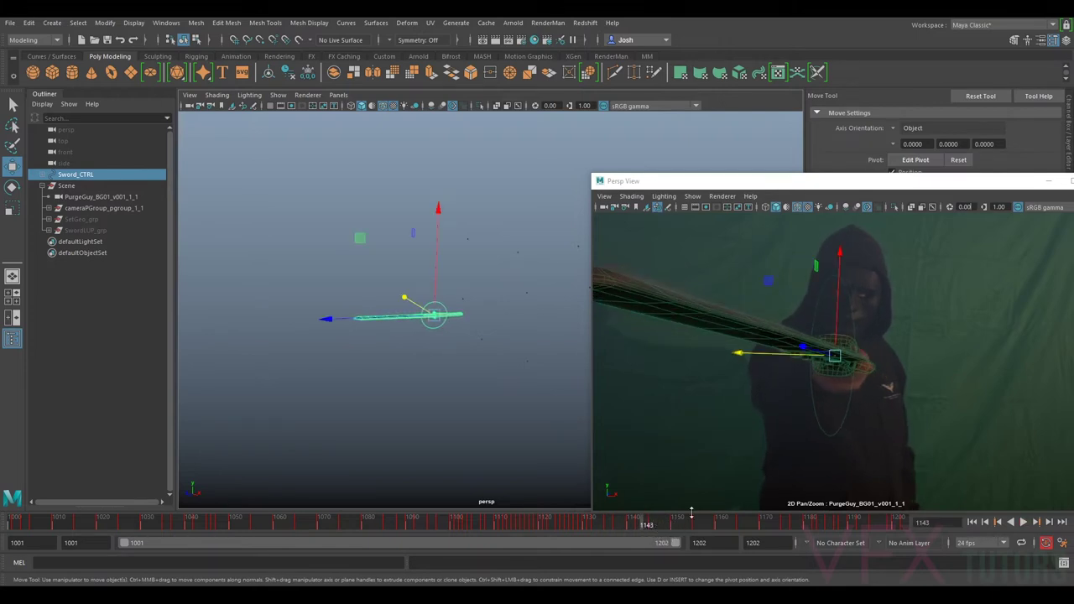
{"action": "key", "text": "alt+period"}
{"action": "key", "text": "alt+period"}
{"action": "scroll", "coordinate": [916, 338], "scroll_direction": "up", "scroll_amount": 5}
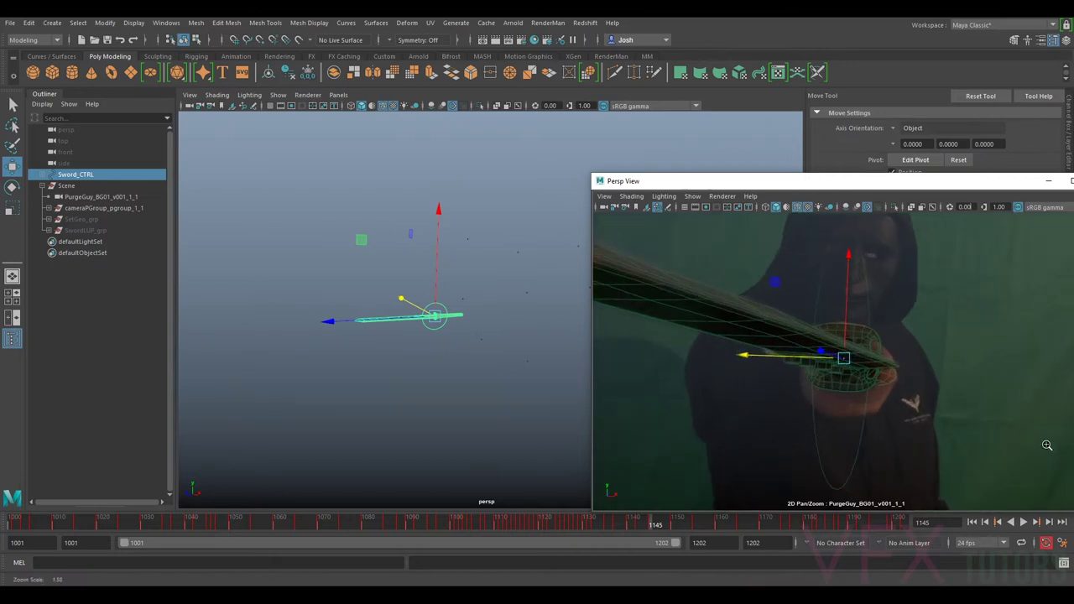
{"action": "scroll", "coordinate": [890, 378], "scroll_direction": "down", "scroll_amount": 2}
- Nudge the sword slightly along its X axis at frame 1147 to line it up with the prop
{"action": "mouse_move", "coordinate": [657, 522]}
{"action": "left_mouse_down"}
{"action": "mouse_move", "coordinate": [638, 524]}
{"action": "mouse_move", "coordinate": [666, 523]}
{"action": "mouse_move", "coordinate": [673, 536]}
{"action": "mouse_move", "coordinate": [665, 523]}
{"action": "left_mouse_up"}
{"action": "left_click_drag", "start_coordinate": [857, 329], "coordinate": [857, 334]}
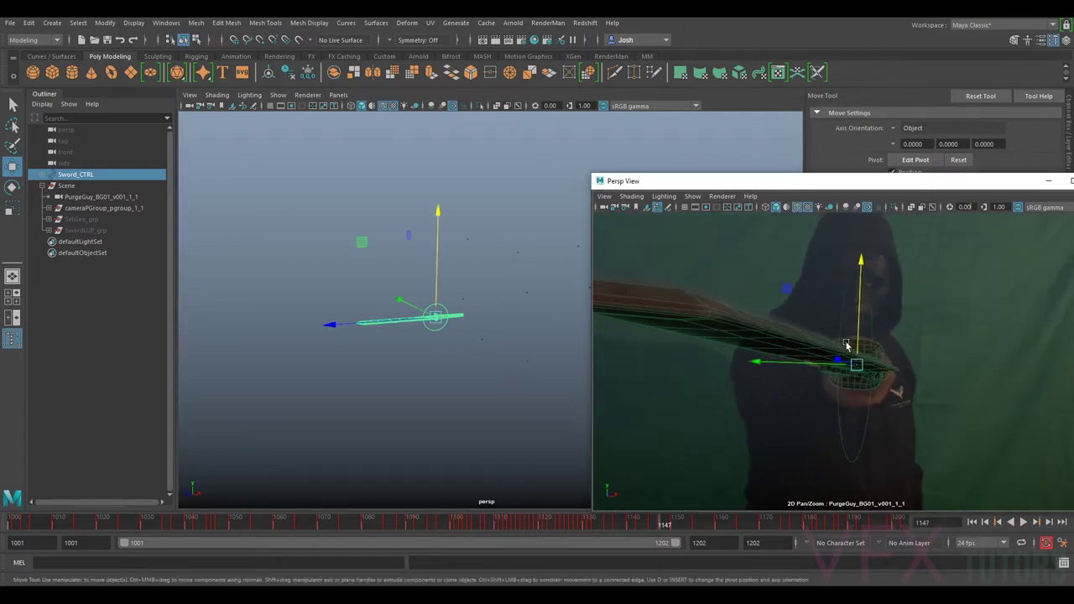
{"action": "key", "text": "e"}
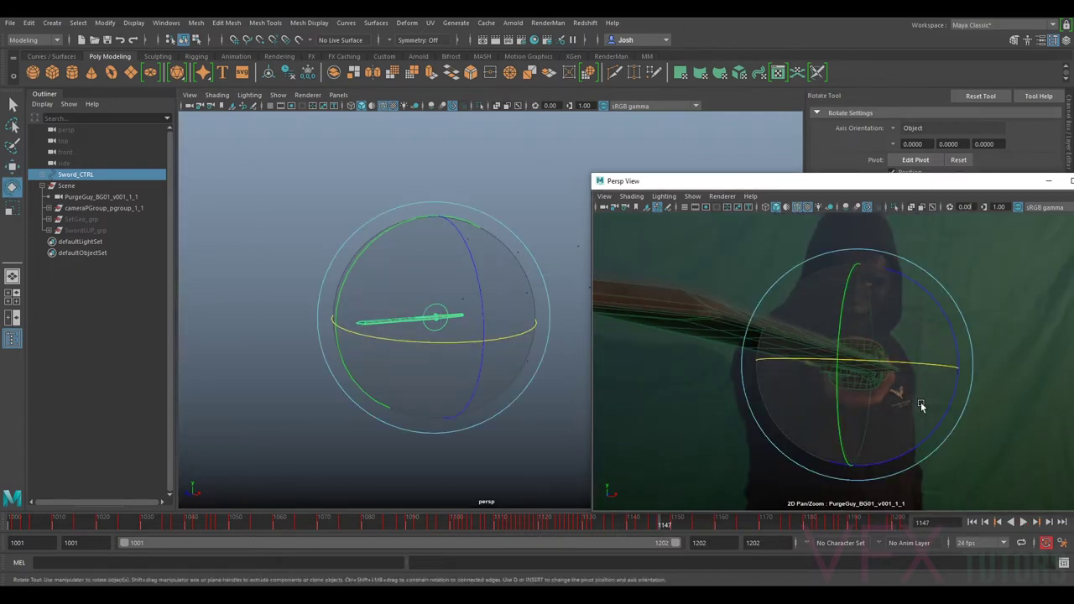
{"action": "key", "text": "alt+v"}
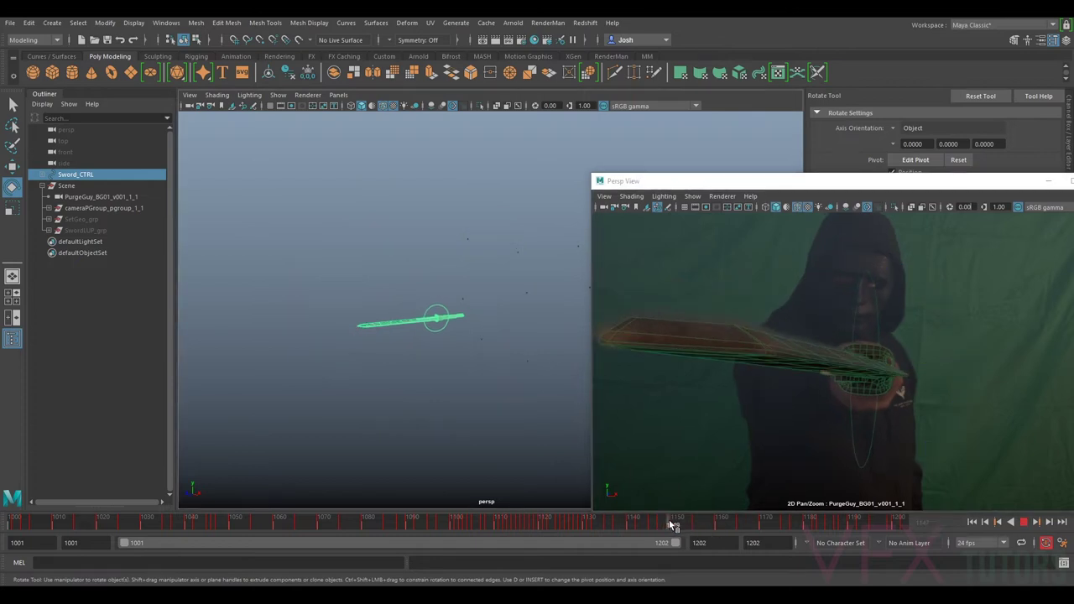
- Rotate the sword about its Y axis at frame 1148 and check the guard against the hand up close
{"action": "left_click", "coordinate": [672, 526]}
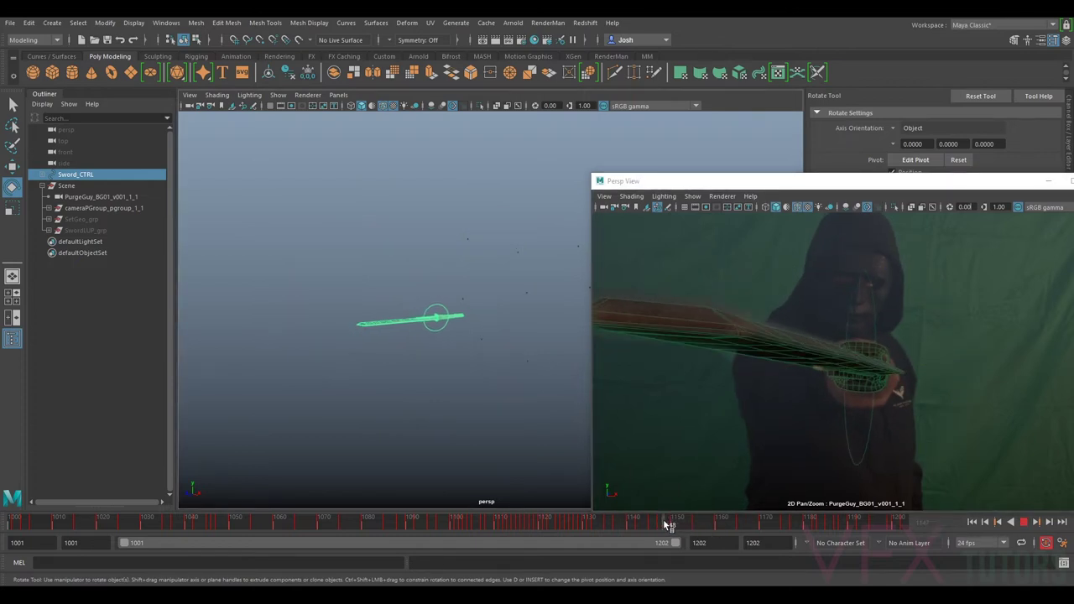
{"action": "left_click_drag", "start_coordinate": [846, 347], "coordinate": [841, 379]}
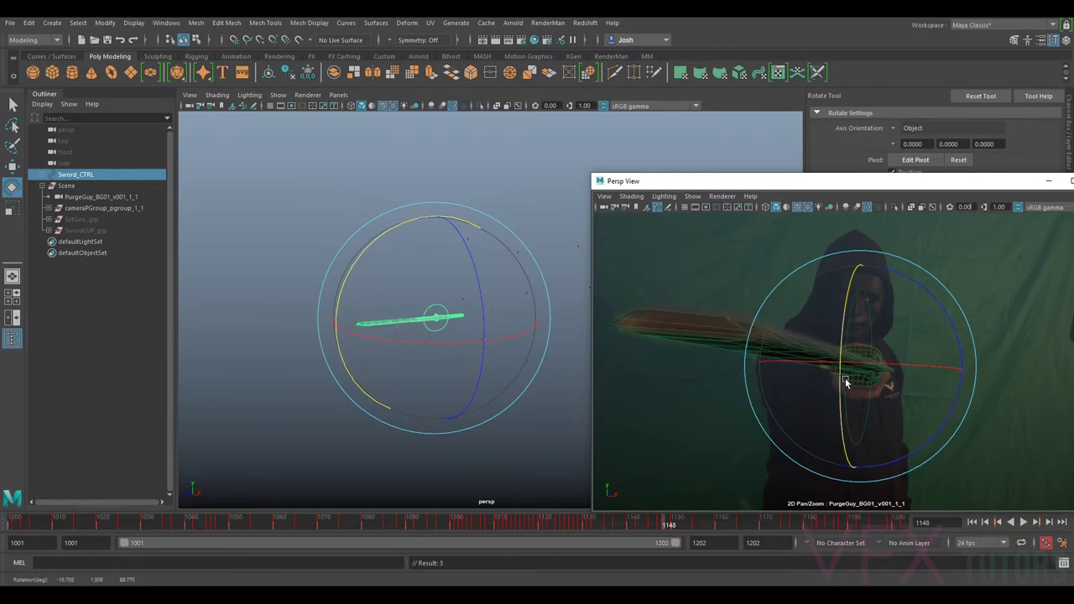
{"action": "right_click_drag", "start_coordinate": [846, 379], "coordinate": [902, 379]}
{"action": "middle_click_drag", "start_coordinate": [846, 412], "coordinate": [786, 352]}
{"action": "mouse_move", "coordinate": [787, 352]}
{"action": "right_mouse_down"}
{"action": "mouse_move", "coordinate": [935, 417]}
{"action": "mouse_move", "coordinate": [787, 347]}
{"action": "right_mouse_up"}
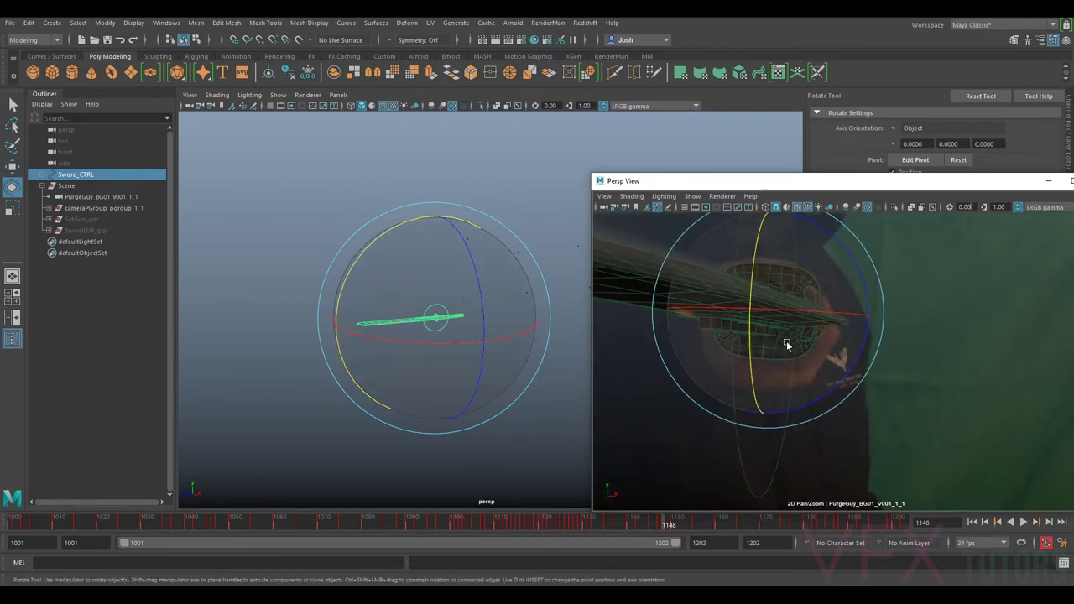
- Rotate the sword about its Y axis at frame 1152 to match the blade and key its rotation
{"action": "left_click_drag", "start_coordinate": [669, 525], "coordinate": [685, 525]}
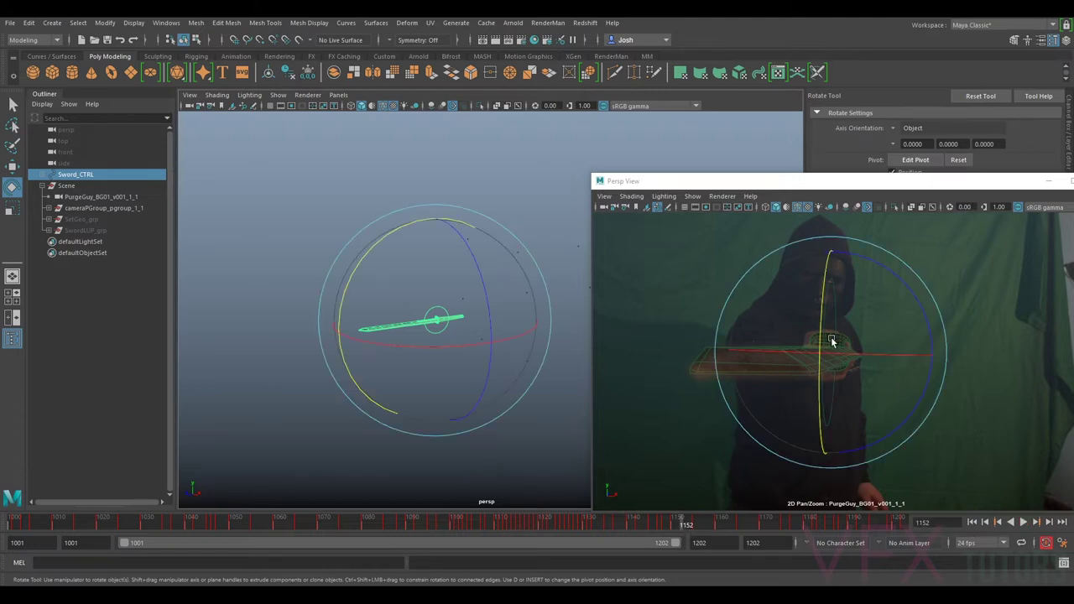
{"action": "left_click_drag", "start_coordinate": [820, 331], "coordinate": [820, 333]}
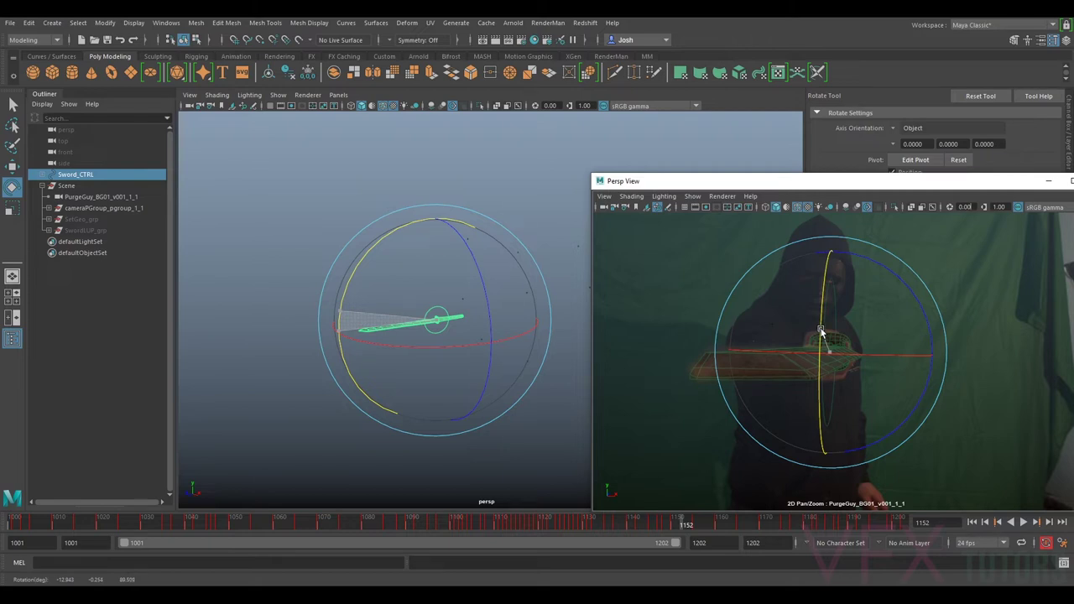
{"action": "left_click_drag", "start_coordinate": [820, 333], "coordinate": [826, 334]}
{"action": "key", "text": "shift+e"}
- Nudge the sword along its Y axis at frame 1158 so the guard sits on the prop
{"action": "left_click_drag", "start_coordinate": [680, 526], "coordinate": [688, 526]}
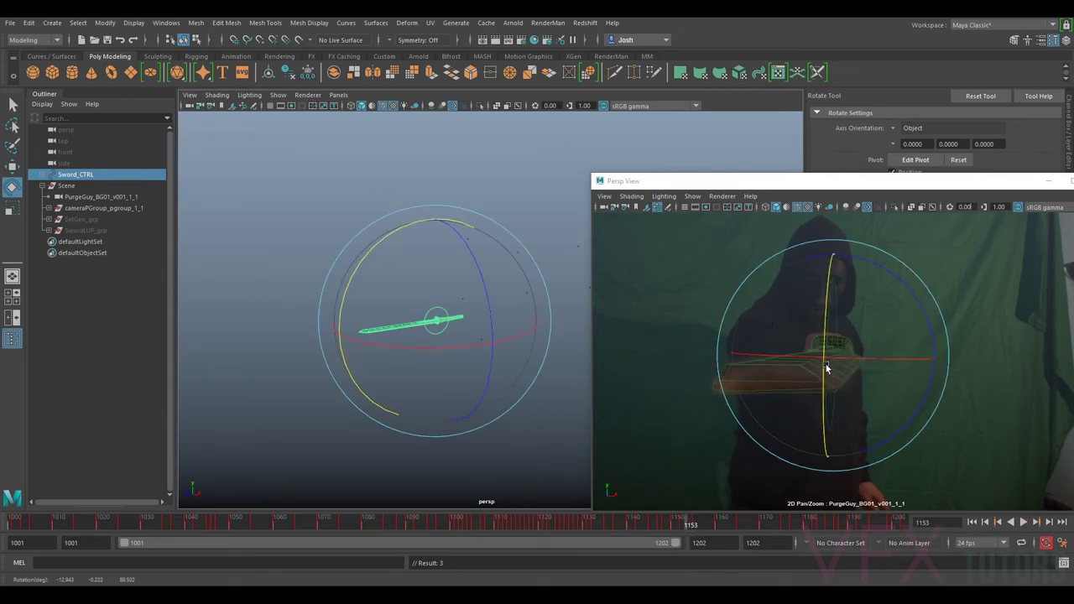
{"action": "right_click_drag", "start_coordinate": [827, 367], "coordinate": [968, 451]}
{"action": "left_click_drag", "start_coordinate": [683, 527], "coordinate": [705, 525]}
{"action": "key", "text": "w"}
{"action": "left_click_drag", "start_coordinate": [765, 375], "coordinate": [771, 370]}
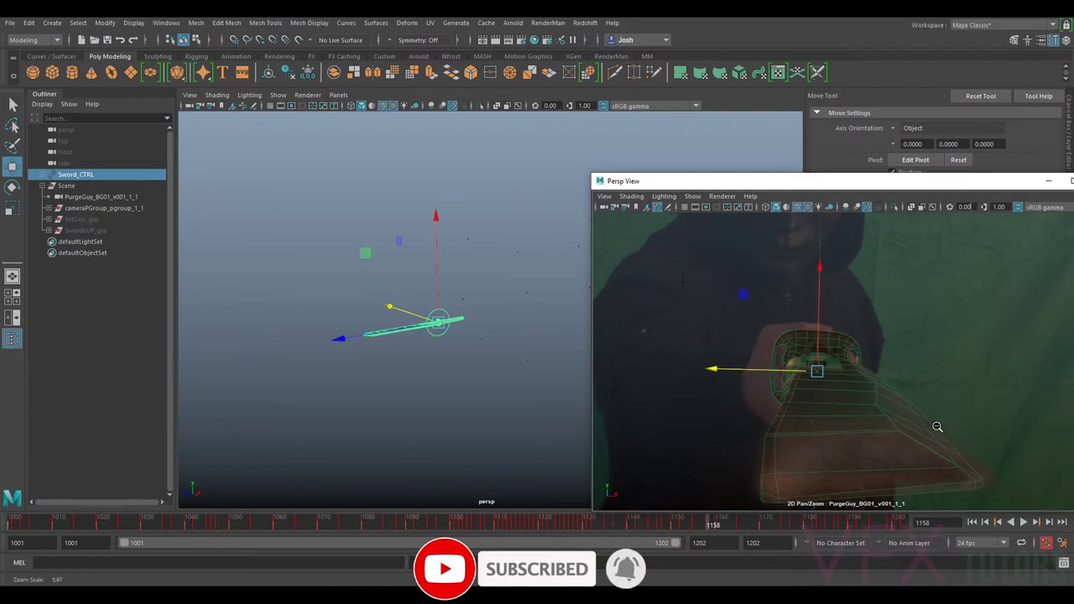
{"action": "right_click_drag", "start_coordinate": [938, 428], "coordinate": [857, 383]}
- Enlarge the rotate manipulator, rotate the sword about its Y axis at frame 1158, and review the preceding frames
{"action": "key", "text": "e"}
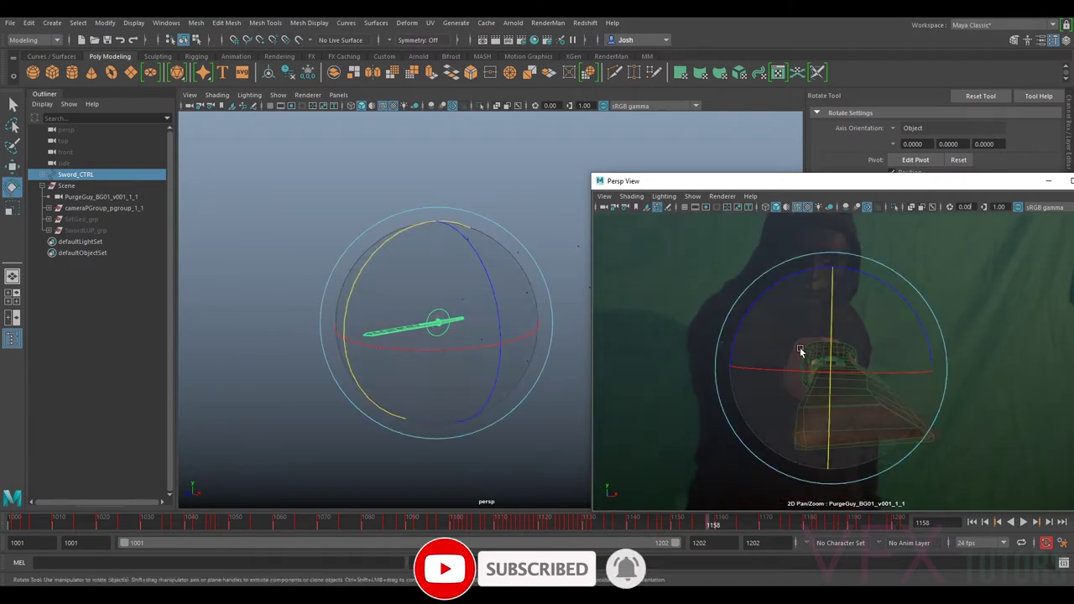
{"action": "left_click_drag", "start_coordinate": [348, 307], "coordinate": [432, 333]}
{"action": "left_click_drag", "start_coordinate": [423, 383], "coordinate": [426, 349], "text": "alt"}
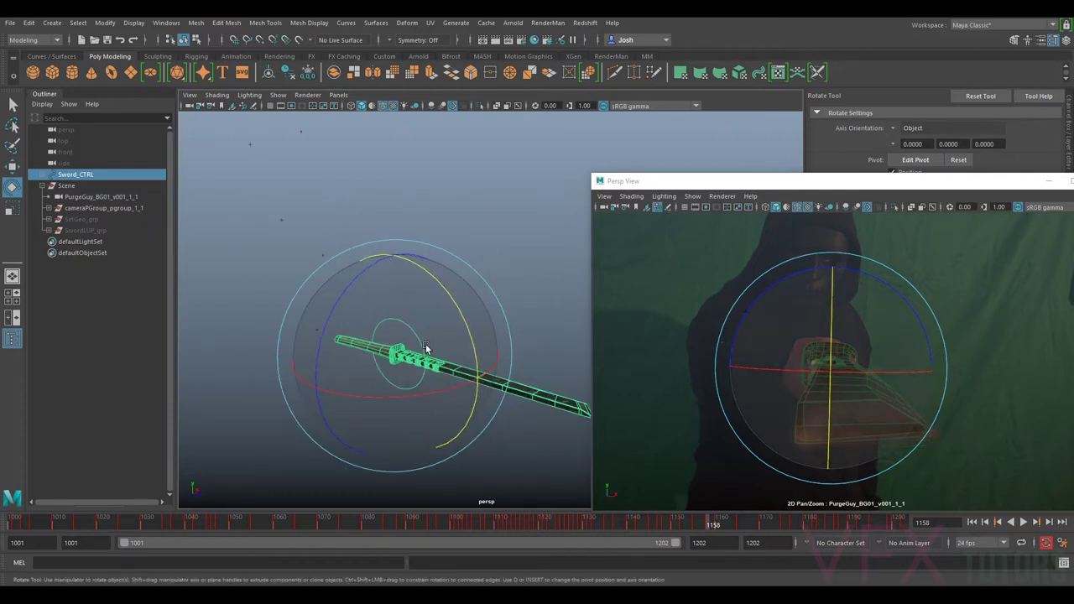
{"action": "key", "text": "equal"}
{"action": "left_click_drag", "start_coordinate": [571, 324], "coordinate": [559, 319]}
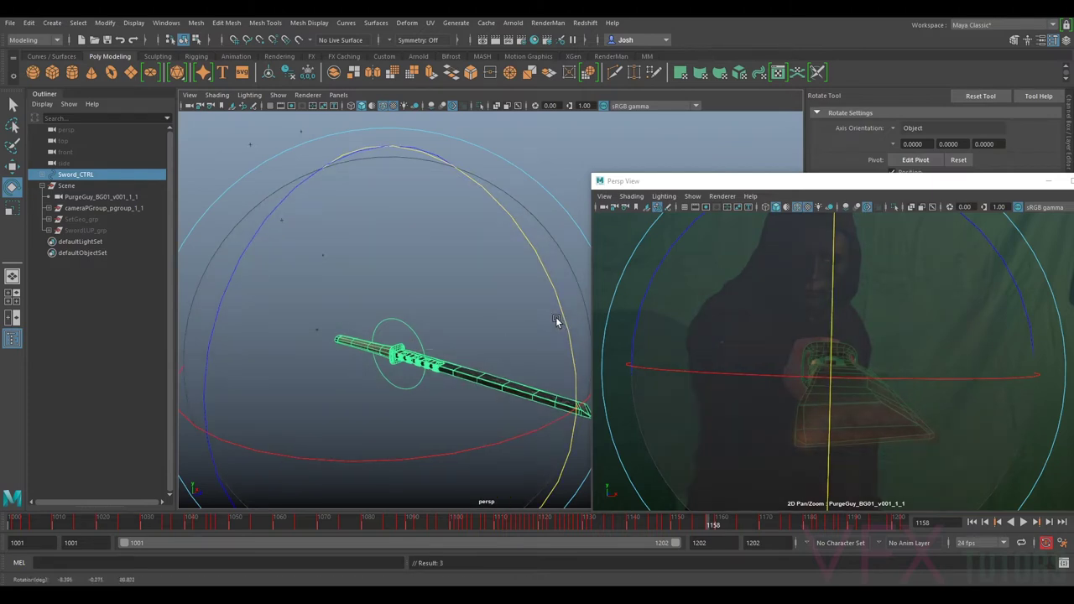
{"action": "left_click_drag", "start_coordinate": [701, 520], "coordinate": [683, 522]}
{"action": "left_click", "coordinate": [701, 418]}
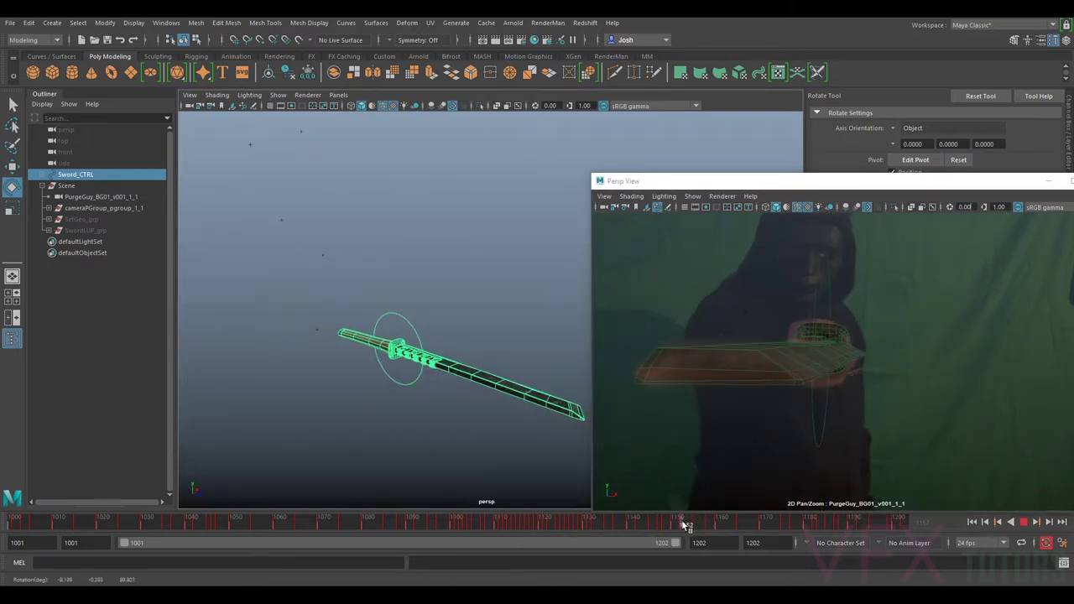
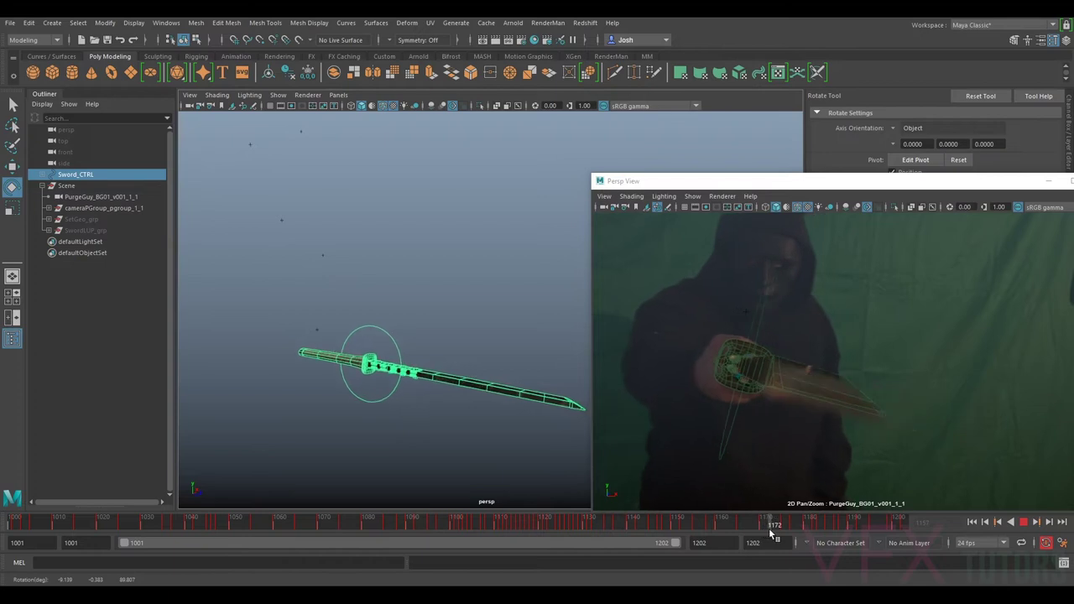
- Rotate the sword slightly around frame 1168 to follow the prop's blade and return to frame 1162
{"action": "mouse_move", "coordinate": [773, 529]}
{"action": "left_mouse_down"}
{"action": "mouse_move", "coordinate": [725, 521]}
{"action": "mouse_move", "coordinate": [755, 527]}
{"action": "left_mouse_up"}
{"action": "left_click_drag", "start_coordinate": [802, 408], "coordinate": [806, 407]}
{"action": "left_click_drag", "start_coordinate": [753, 522], "coordinate": [725, 521]}
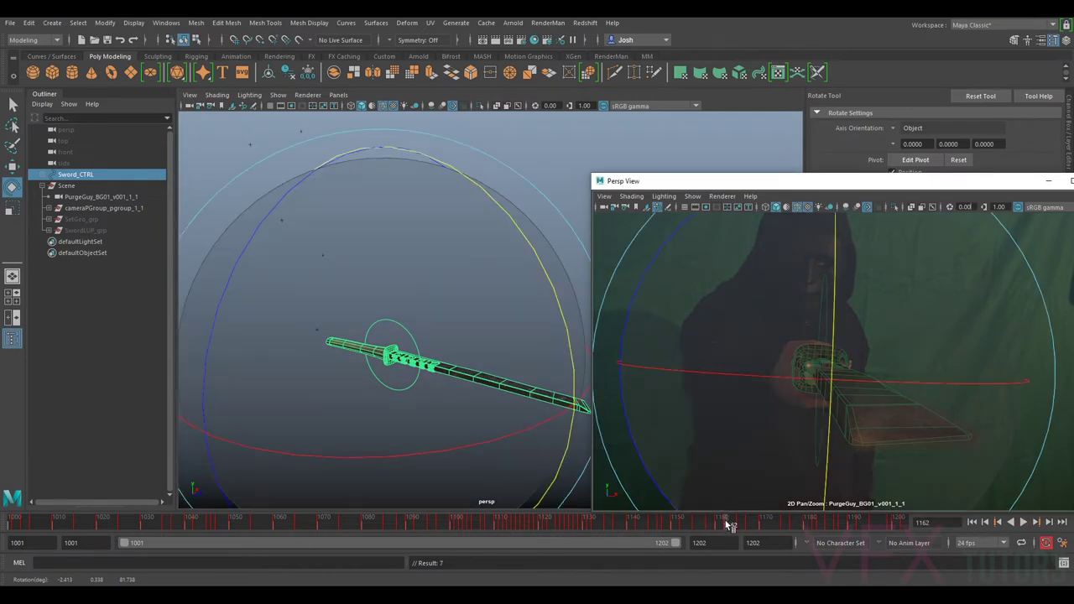
- Compare the sword's alignment with the prop across the keyframes around frame 1162
{"action": "key", "text": "comma"}
{"action": "key", "text": "period"}
{"action": "key", "text": "comma"}
{"action": "key", "text": "period"}
{"action": "key", "text": "alt+period"}
{"action": "key", "text": "alt+period"}
{"action": "key", "text": "alt+v"}
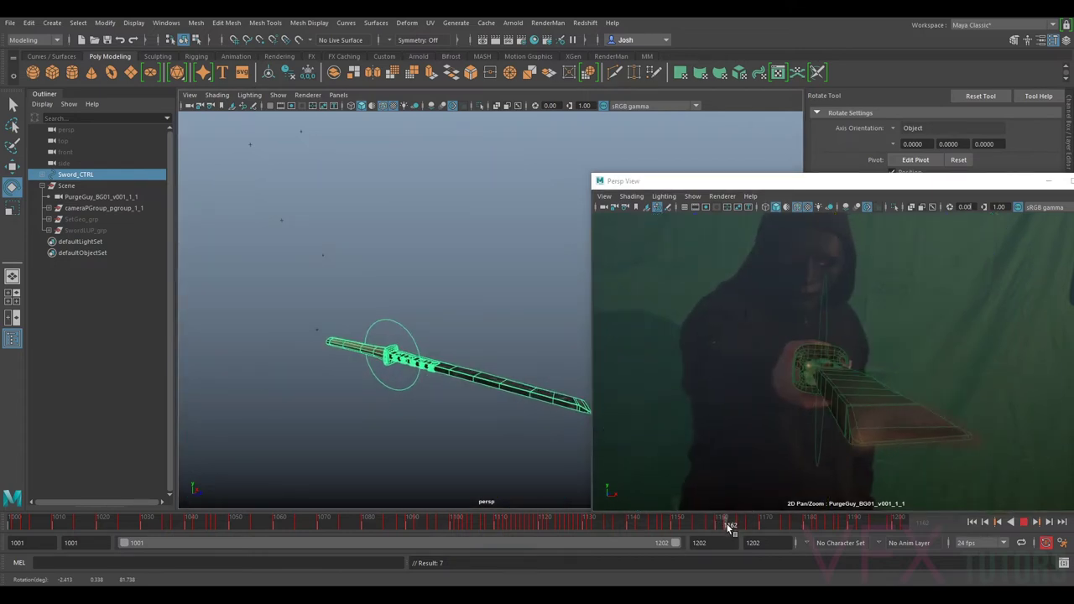
- Rotate the sword about its Y axis around frame 1172, key its rotation, and review the preceding frames
{"action": "left_click_drag", "start_coordinate": [742, 528], "coordinate": [770, 531]}
{"action": "mouse_move", "coordinate": [539, 273]}
{"action": "left_mouse_down"}
{"action": "mouse_move", "coordinate": [541, 283]}
{"action": "mouse_move", "coordinate": [528, 283]}
{"action": "left_mouse_up"}
{"action": "key", "text": "shift+e"}
{"action": "left_click_drag", "start_coordinate": [767, 526], "coordinate": [747, 527]}
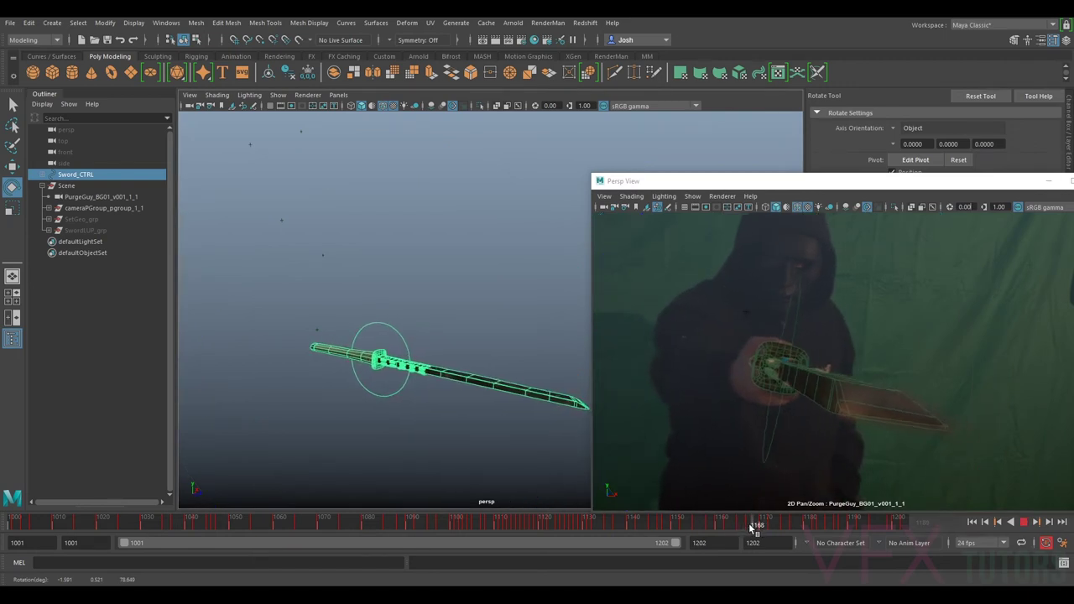
- Refine the sword's rotation at frames 1173 and 1170 to match the prop's blade
{"action": "left_click_drag", "start_coordinate": [746, 528], "coordinate": [775, 529]}
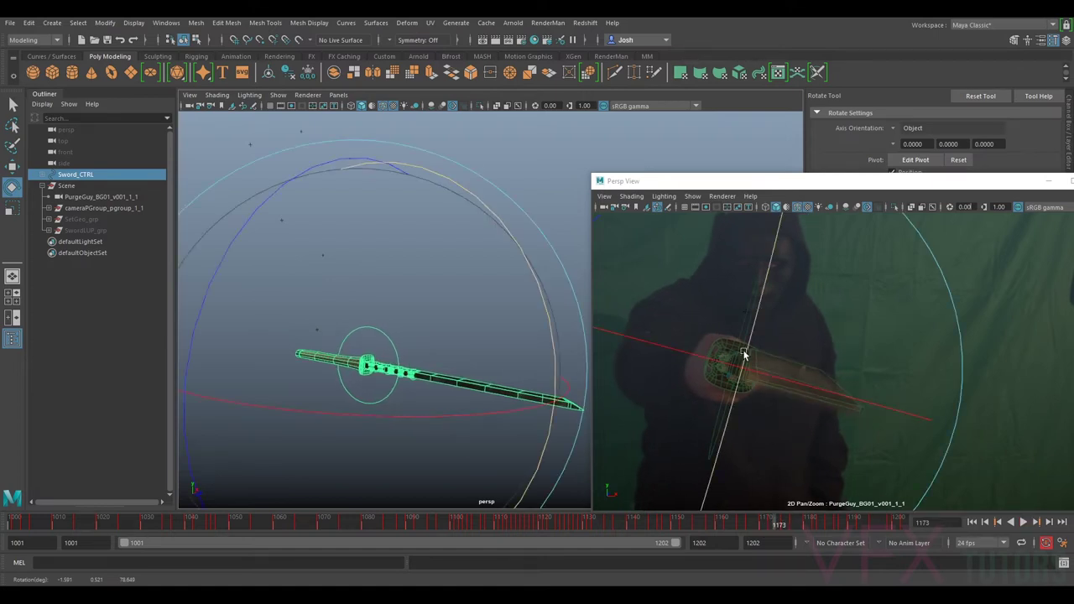
{"action": "left_click", "coordinate": [532, 279]}
{"action": "left_click_drag", "start_coordinate": [774, 529], "coordinate": [763, 525]}
{"action": "left_click_drag", "start_coordinate": [678, 405], "coordinate": [686, 419]}
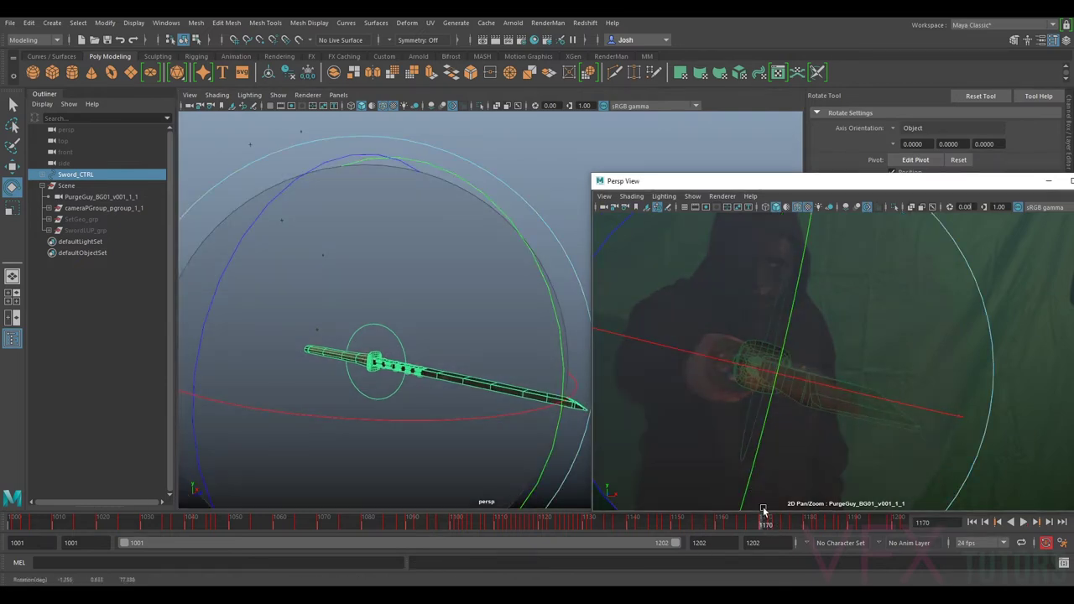
- Review frames 1170 to 1179 and rotate the sword slightly to match the prop's blade
{"action": "left_click_drag", "start_coordinate": [762, 523], "coordinate": [795, 535]}
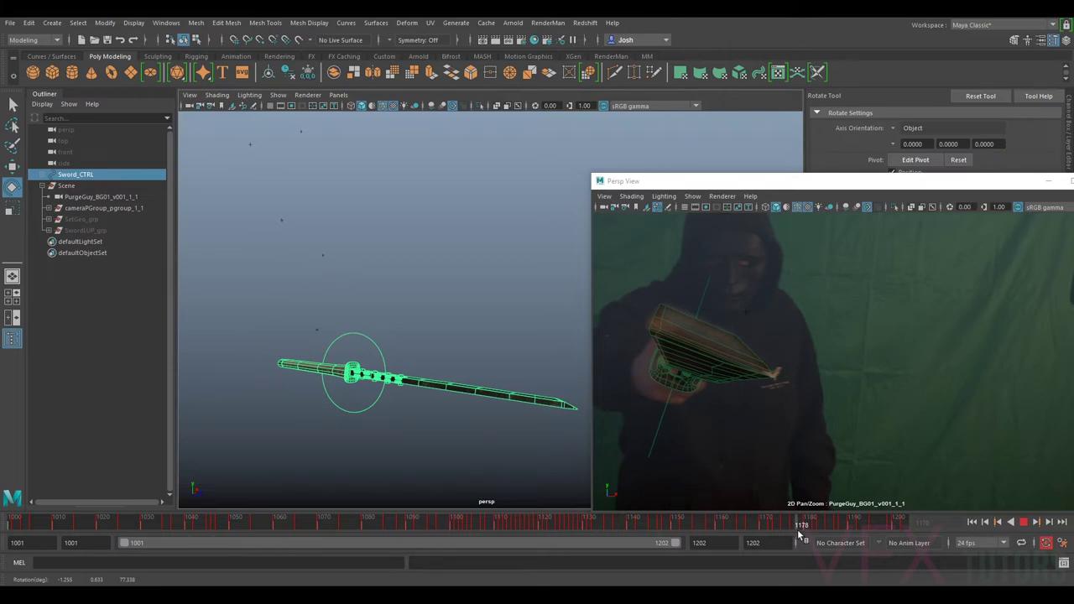
{"action": "left_click_drag", "start_coordinate": [801, 534], "coordinate": [800, 529]}
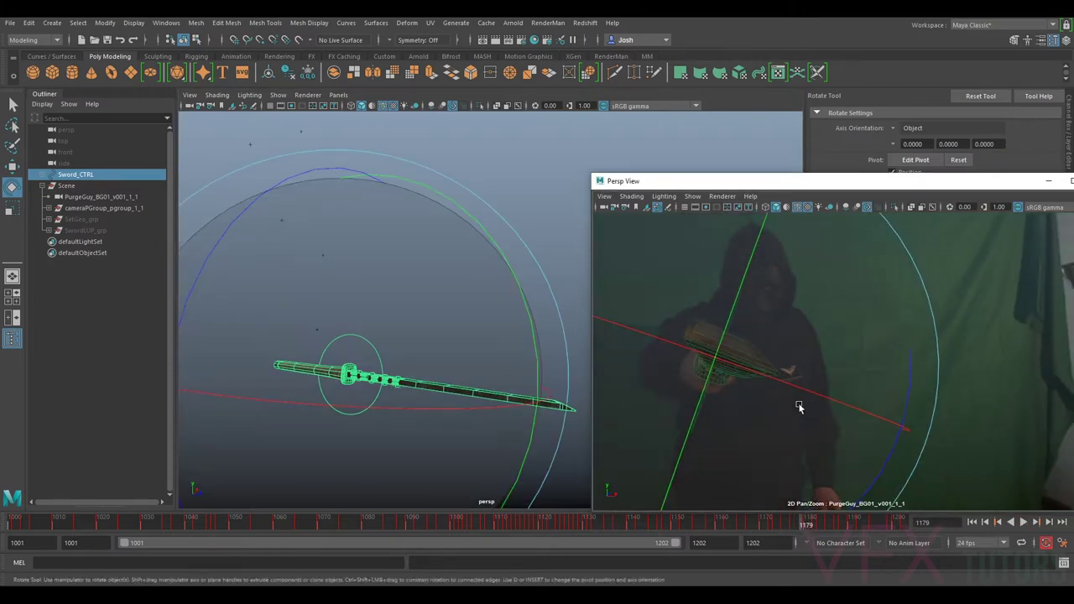
{"action": "middle_click_drag", "start_coordinate": [800, 407], "coordinate": [922, 402]}
{"action": "left_click_drag", "start_coordinate": [796, 522], "coordinate": [804, 515]}
{"action": "left_click_drag", "start_coordinate": [786, 391], "coordinate": [785, 389]}
- Refine the sword's position and rotation at frame 1181 to fit the hand and set a key
{"action": "left_click", "coordinate": [814, 522]}
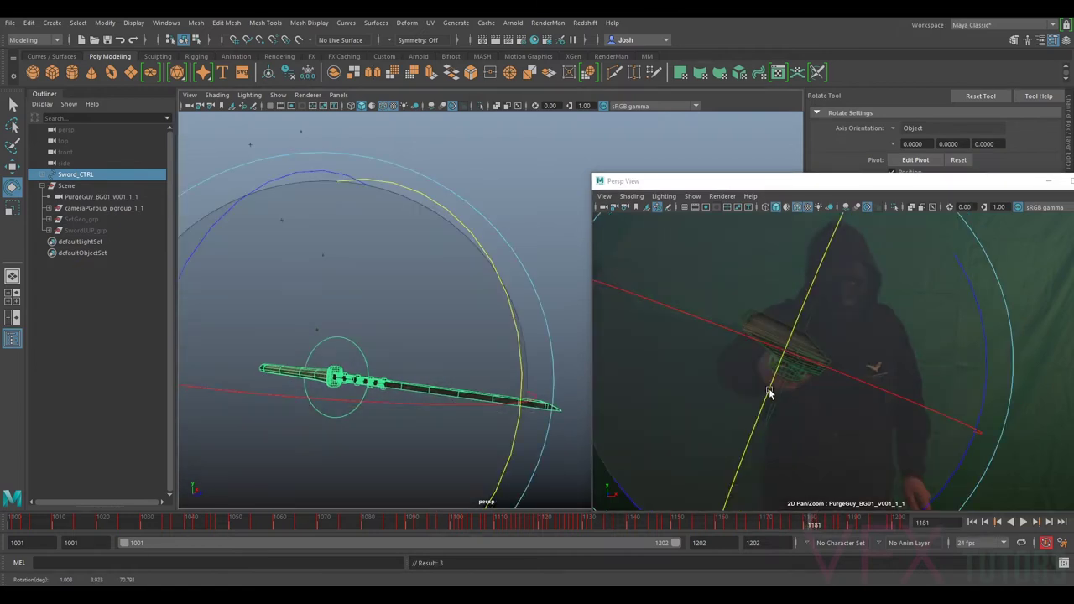
{"action": "scroll", "coordinate": [705, 365], "scroll_direction": "up", "scroll_amount": 5}
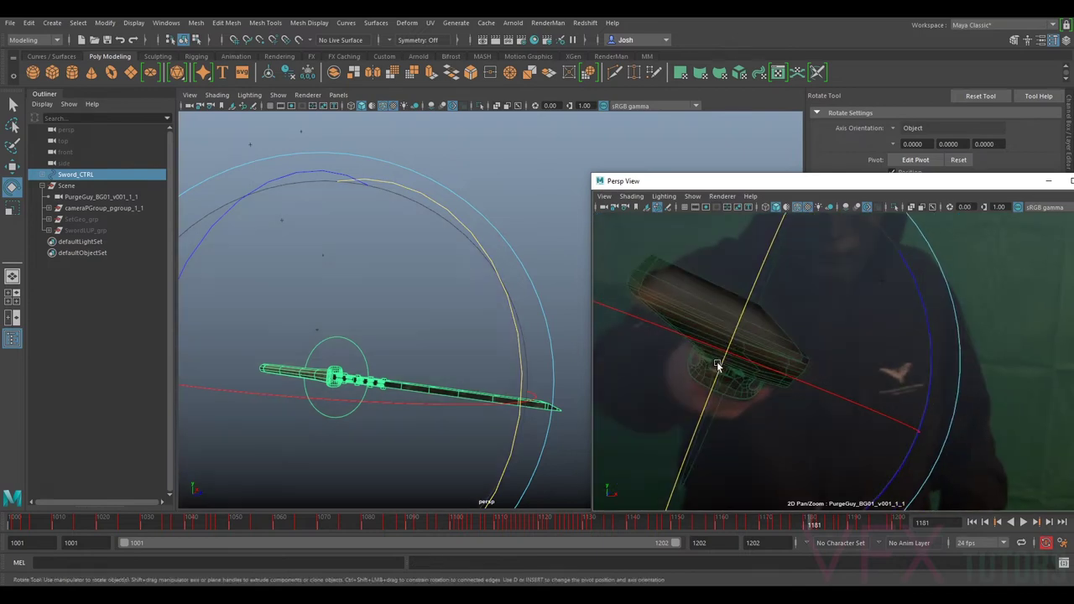
{"action": "key", "text": "w"}
{"action": "left_click_drag", "start_coordinate": [753, 306], "coordinate": [690, 340]}
{"action": "key", "text": "e"}
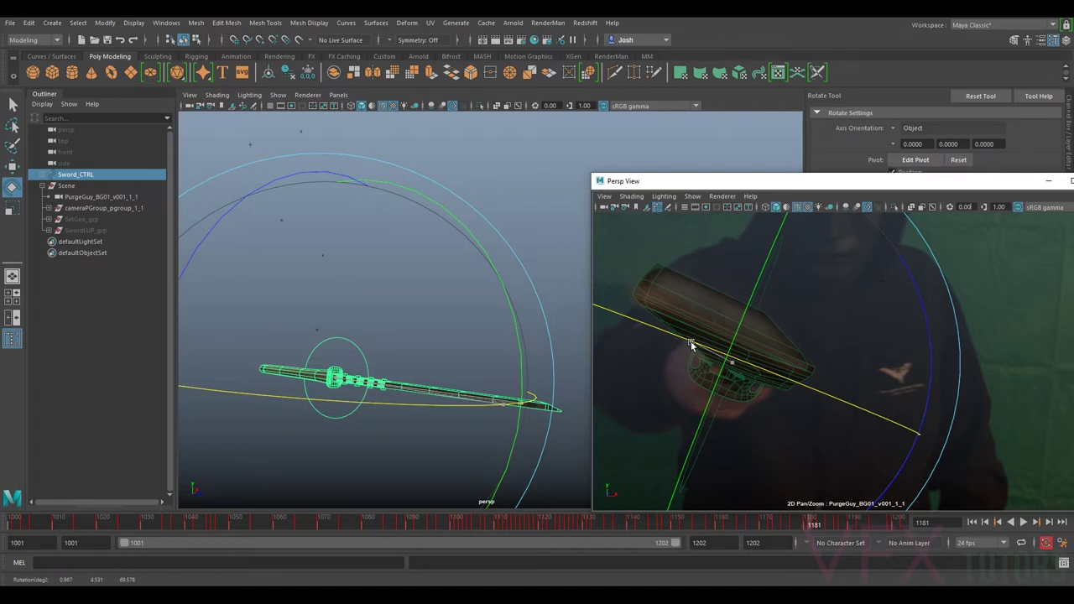
{"action": "key", "text": "s"}
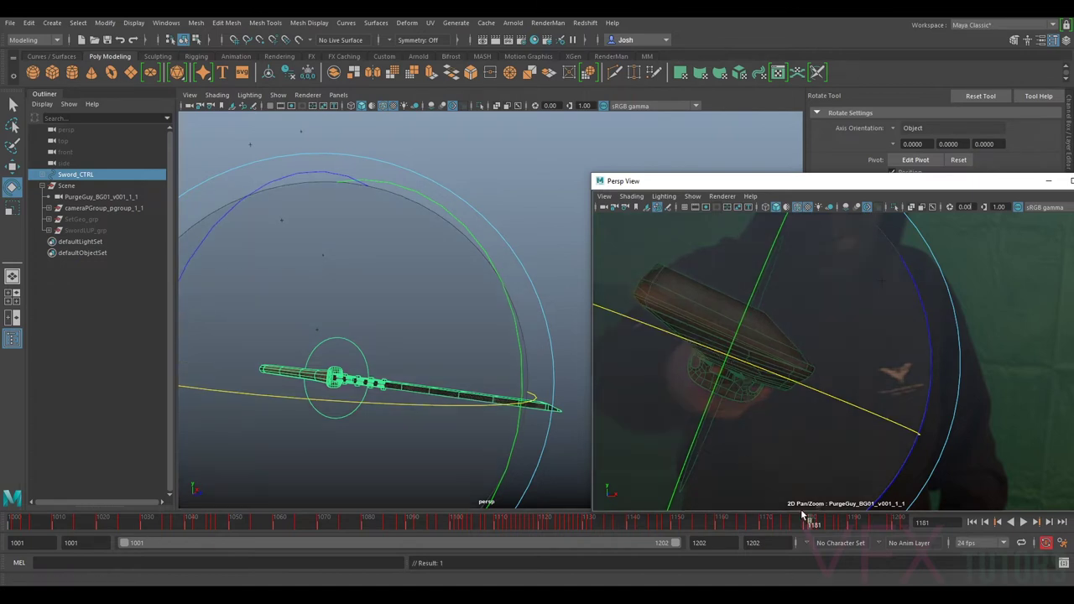
- Play through the adjusted frames and rotate the sword slightly about its Y axis at frame 1182
{"action": "key", "text": "alt+v"}
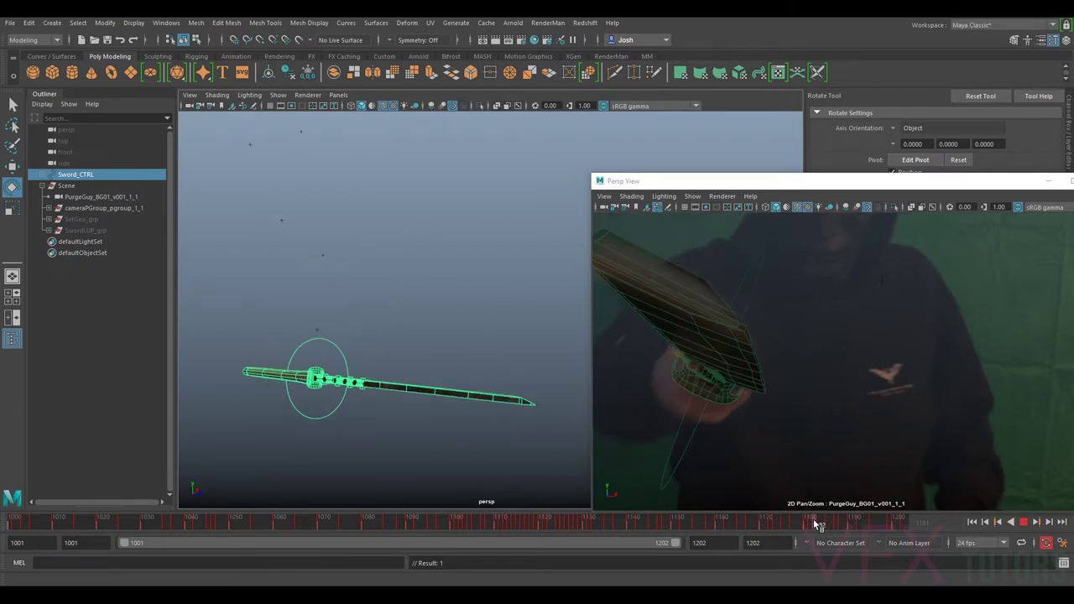
{"action": "left_click", "coordinate": [818, 525]}
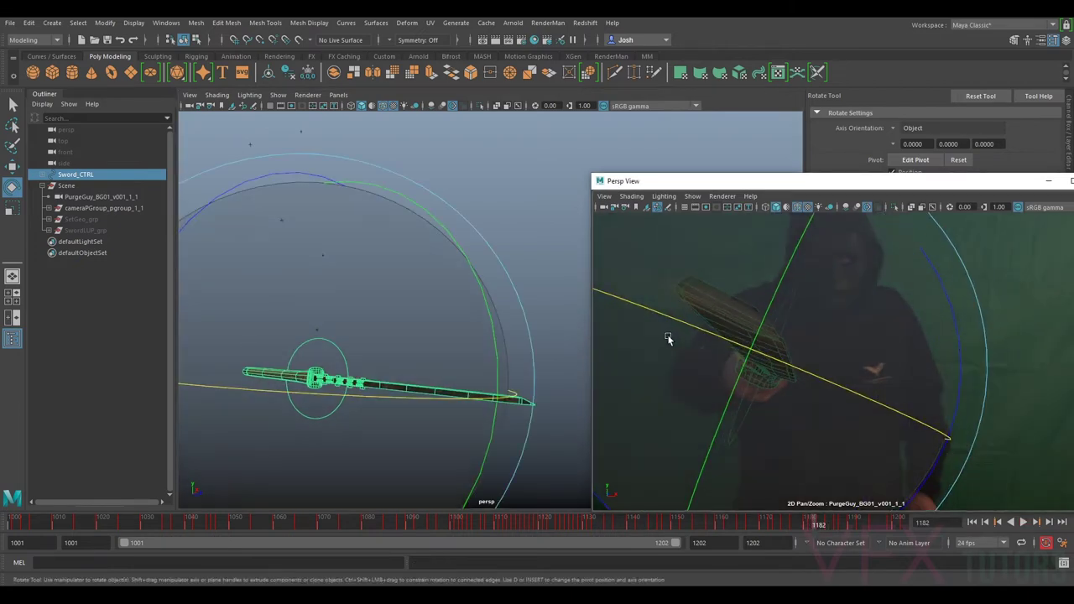
{"action": "left_click_drag", "start_coordinate": [736, 376], "coordinate": [736, 377]}
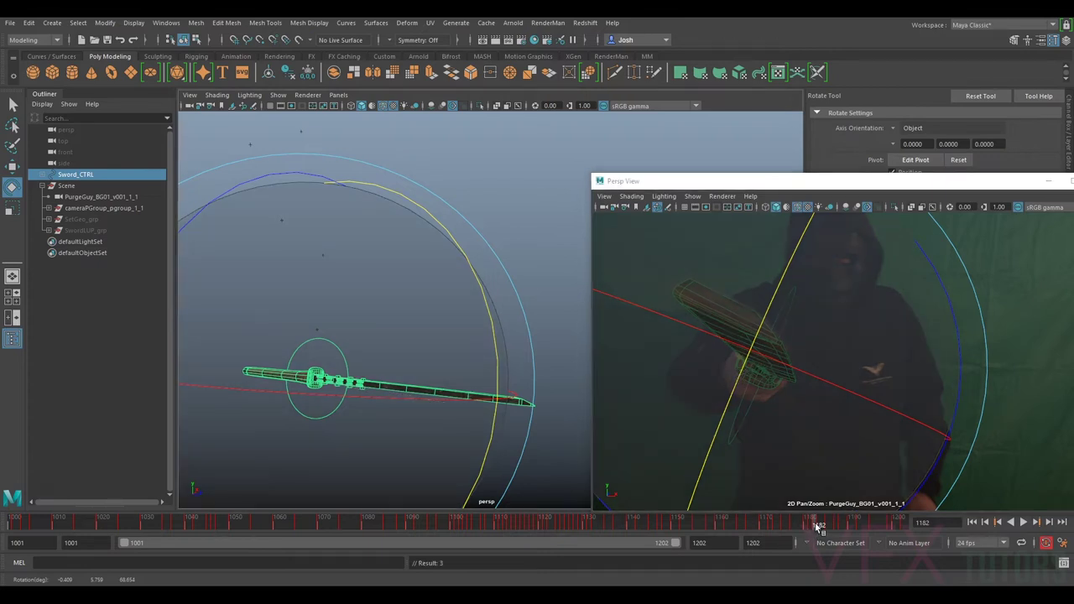
- Nudge the sword's position at frame 1183 so its guard fits the gripping hand, undoing the first move
{"action": "left_click", "coordinate": [823, 525]}
{"action": "right_click_drag", "start_coordinate": [810, 420], "coordinate": [863, 419]}
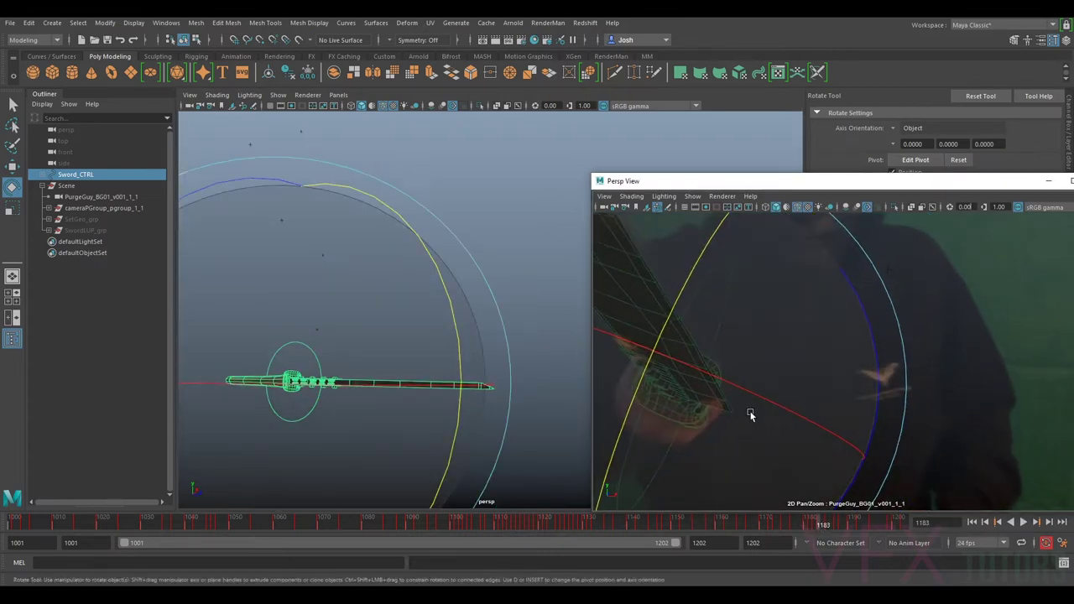
{"action": "middle_click_drag", "start_coordinate": [747, 412], "coordinate": [871, 412]}
{"action": "key", "text": "w"}
{"action": "mouse_move", "coordinate": [822, 360]}
{"action": "left_mouse_down"}
{"action": "mouse_move", "coordinate": [834, 342]}
{"action": "mouse_move", "coordinate": [779, 370]}
{"action": "mouse_move", "coordinate": [811, 377]}
{"action": "mouse_move", "coordinate": [814, 357]}
{"action": "left_mouse_up"}
{"action": "key", "text": "ctrl+z"}
{"action": "key", "text": "comma"}
{"action": "key", "text": "period"}
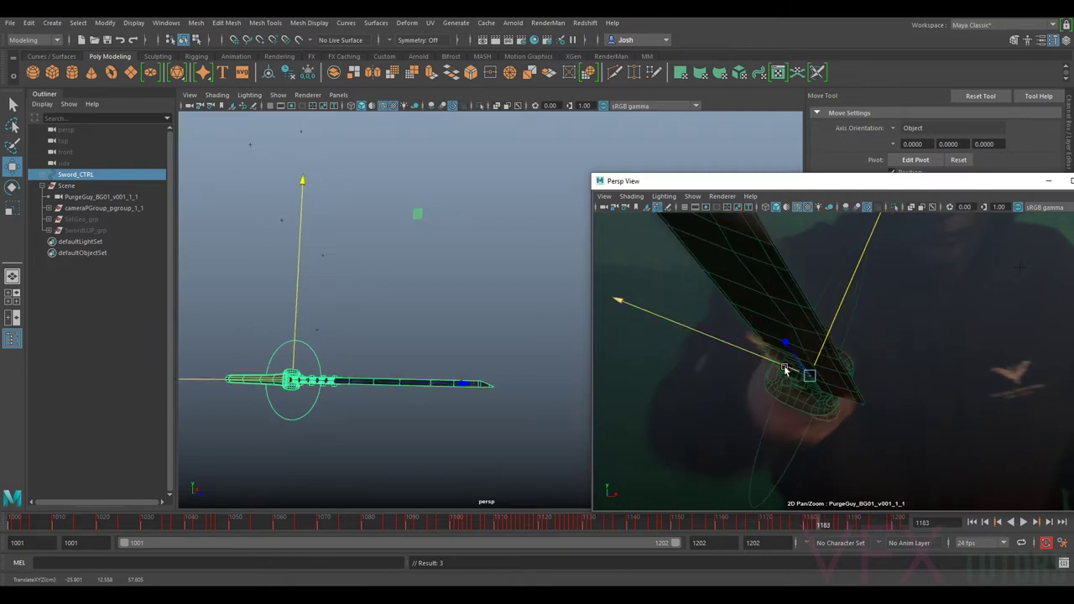
{"action": "key", "text": "e"}
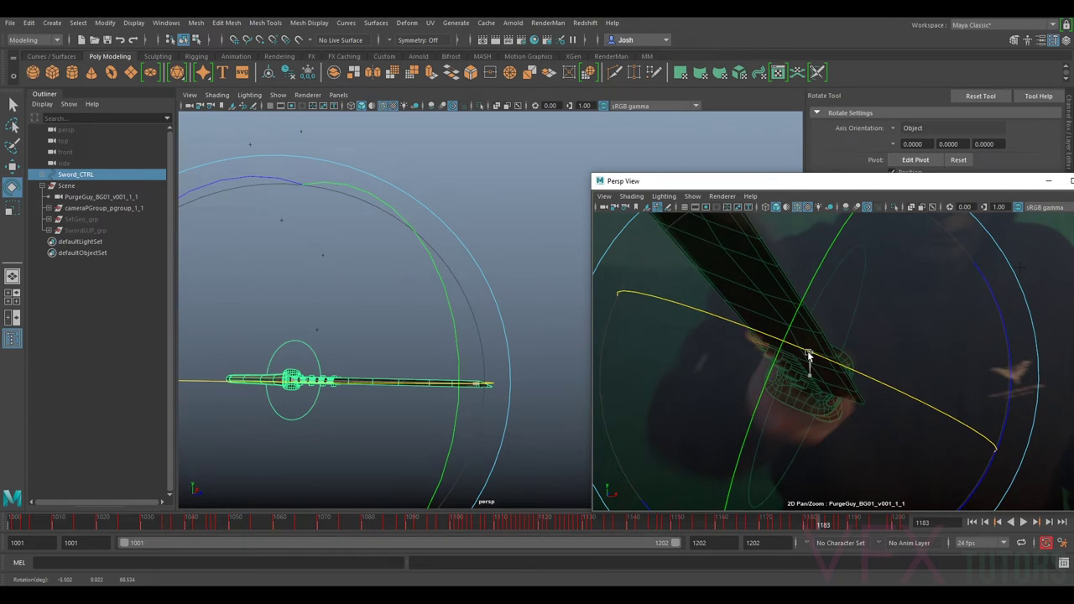
{"action": "key", "text": "w"}
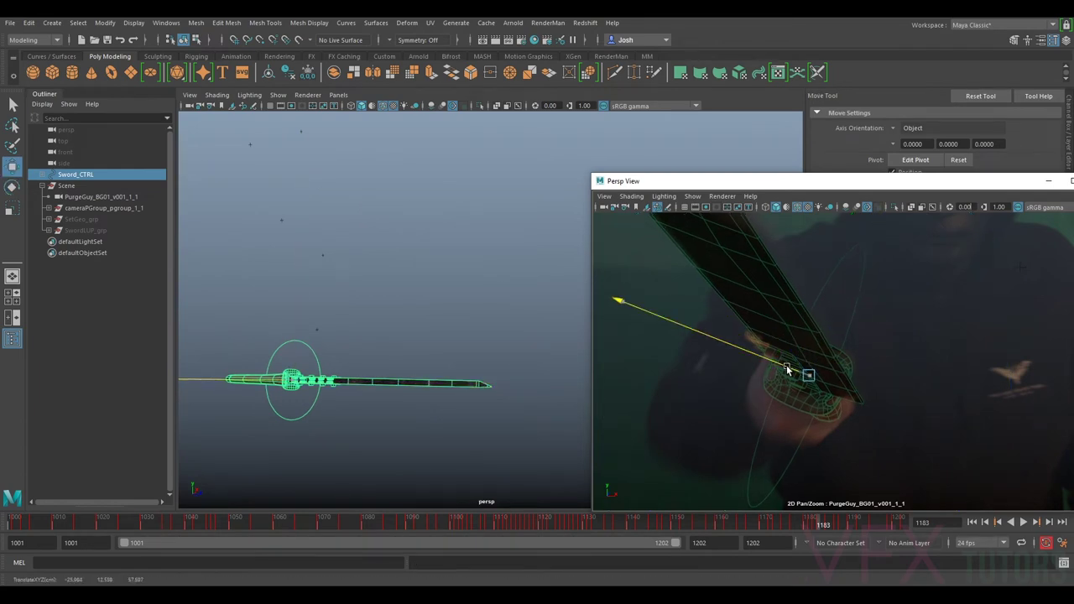
{"action": "left_click", "coordinate": [819, 355]}
{"action": "left_click_drag", "start_coordinate": [819, 351], "coordinate": [820, 353]}
- Rotate the sword about its Z and X axes at frame 1183 to follow the prop's blade
{"action": "key", "text": "e"}
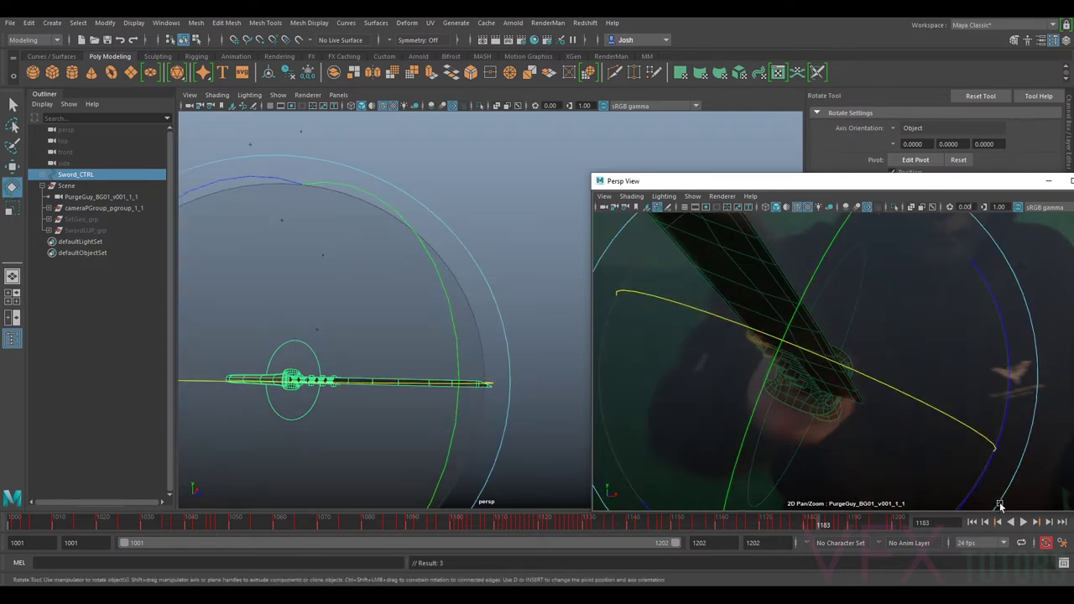
{"action": "left_click_drag", "start_coordinate": [976, 502], "coordinate": [977, 487]}
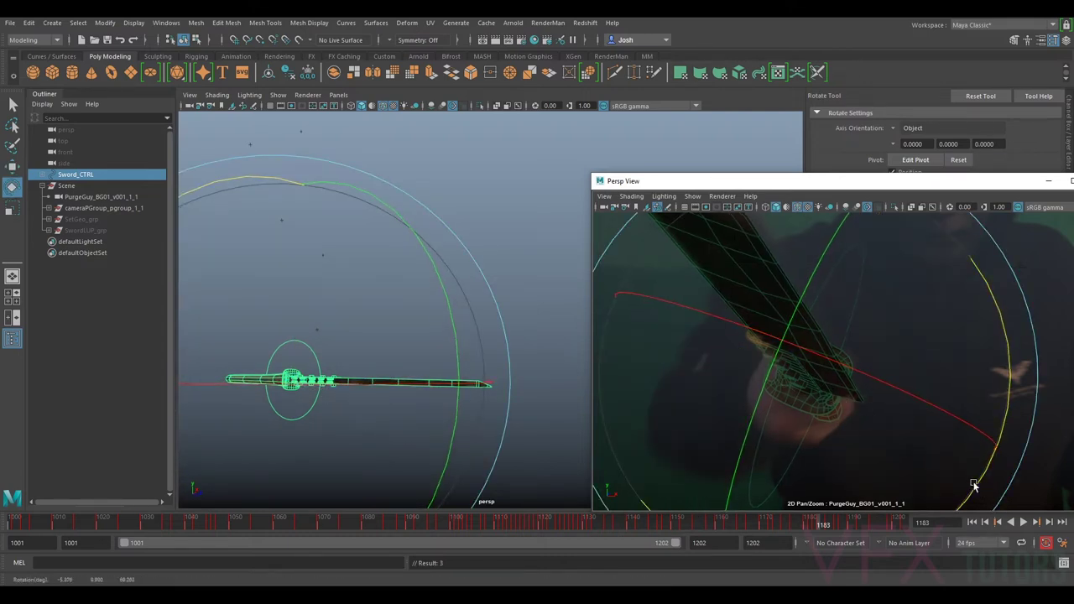
{"action": "right_click_drag", "start_coordinate": [926, 410], "coordinate": [764, 343]}
{"action": "middle_click_drag", "start_coordinate": [765, 343], "coordinate": [834, 408]}
{"action": "left_click_drag", "start_coordinate": [833, 409], "coordinate": [854, 393]}
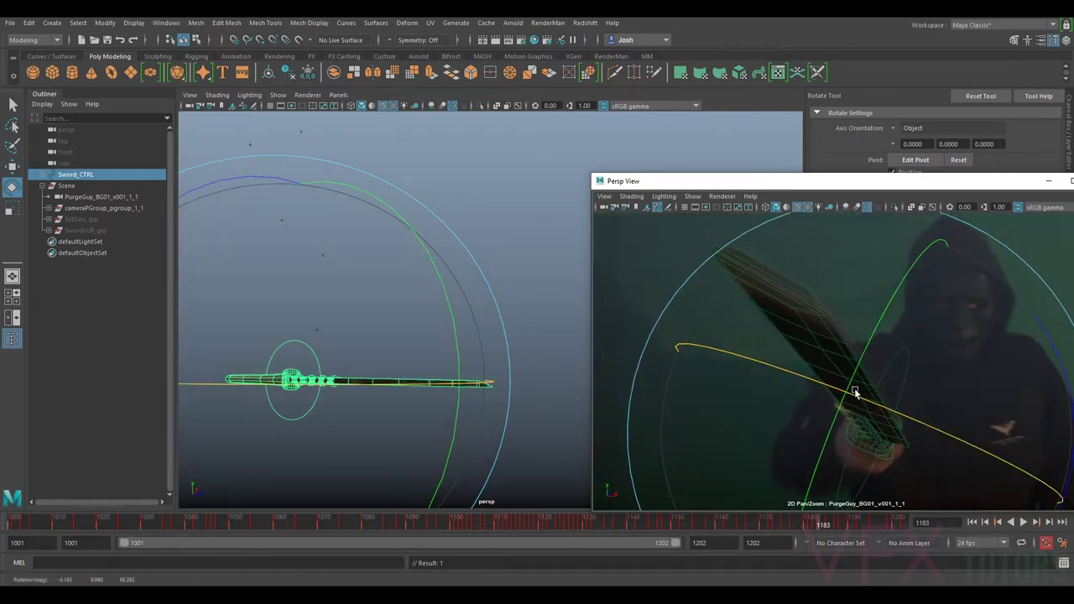
- Compare the sword's alignment with the prop's blade at frame 1183
{"action": "key", "text": "h"}
{"action": "key", "text": "h"}
{"action": "key", "text": "h"}
{"action": "key", "text": "h"}
{"action": "key", "text": "h"}
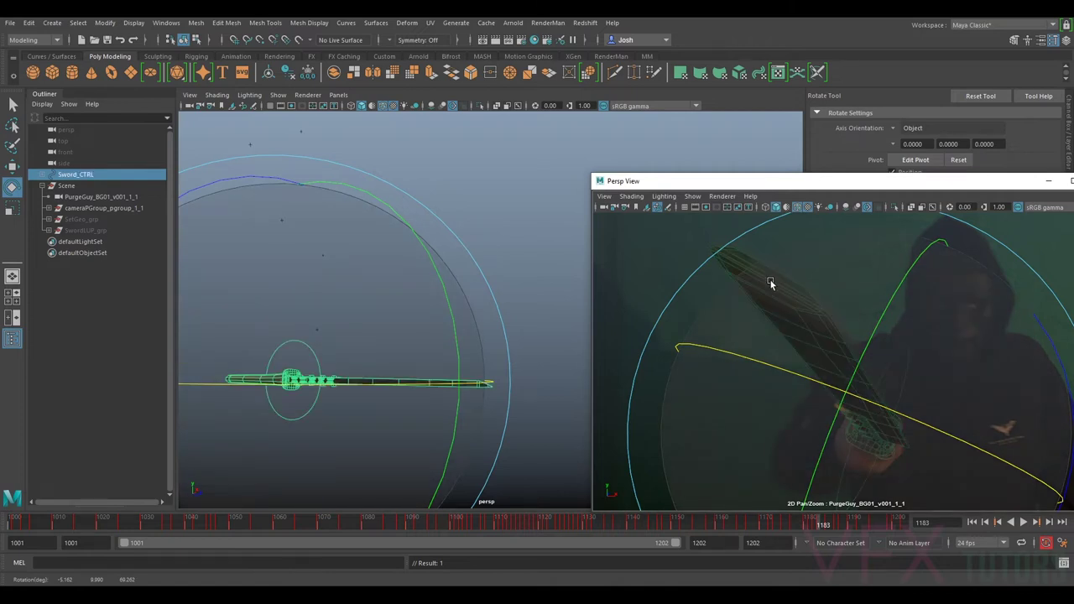
{"action": "key", "text": "h"}
{"action": "key", "text": "h"}
{"action": "key", "text": "h"}
{"action": "left_click", "coordinate": [820, 525]}
- Nudge the sword's position at frame 1184 to line up its guard with the hand
{"action": "left_click", "coordinate": [826, 526]}
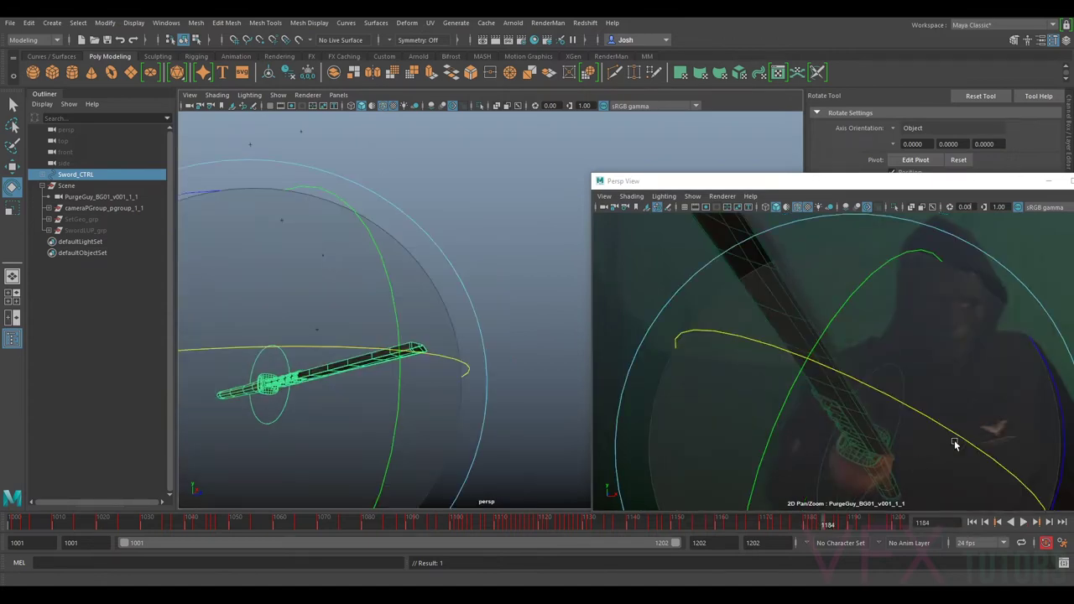
{"action": "right_click_drag", "start_coordinate": [849, 405], "coordinate": [925, 486]}
{"action": "middle_click_drag", "start_coordinate": [925, 487], "coordinate": [898, 378]}
{"action": "right_click_drag", "start_coordinate": [897, 378], "coordinate": [859, 427]}
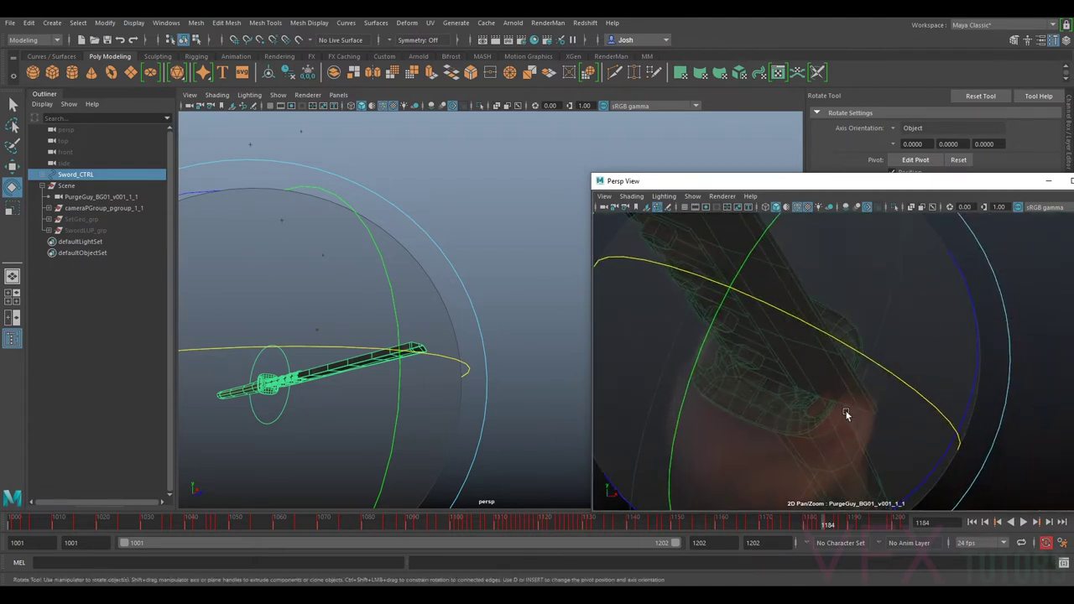
{"action": "key", "text": "w"}
{"action": "left_click_drag", "start_coordinate": [735, 340], "coordinate": [736, 340]}
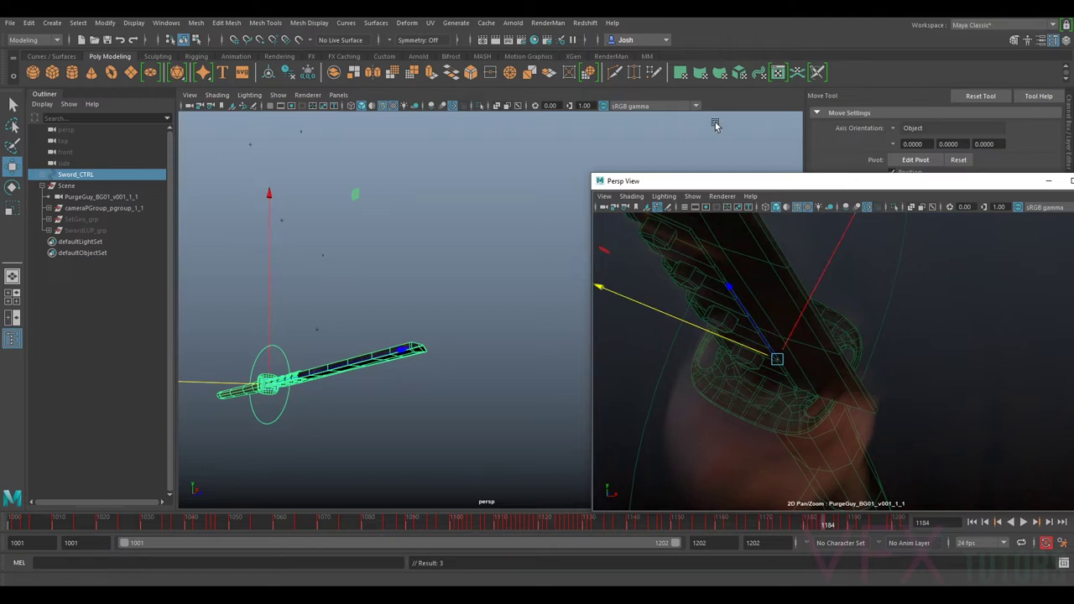
- Reposition the floating camera view, then set the footage camera's near clip plane to 1 and change its far clip plane
{"action": "left_click_drag", "start_coordinate": [669, 180], "coordinate": [354, 153]}
{"action": "left_click", "coordinate": [287, 177]}
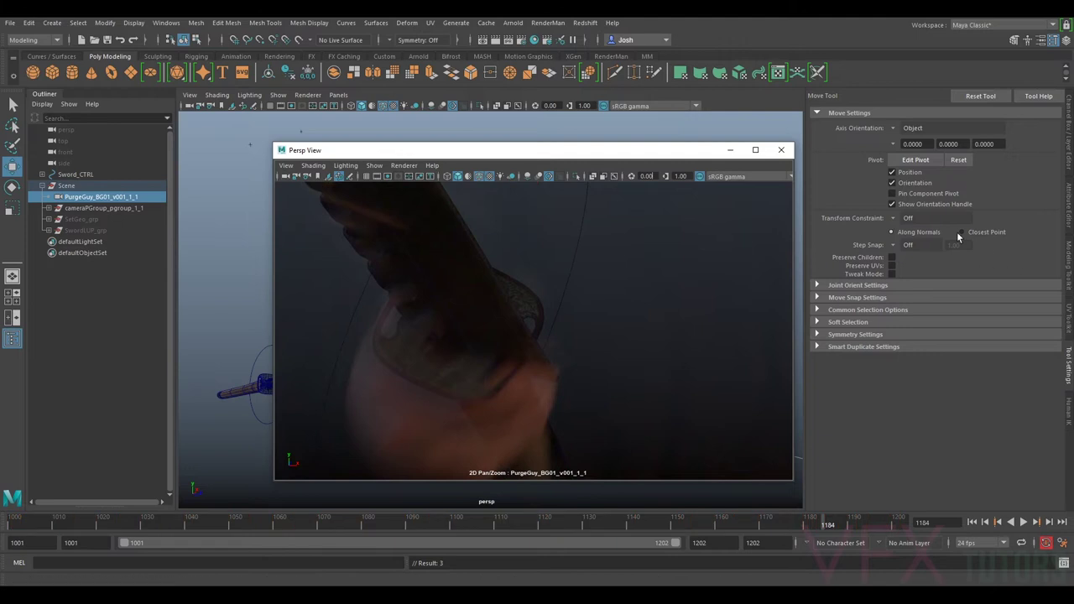
{"action": "left_click", "coordinate": [1069, 216]}
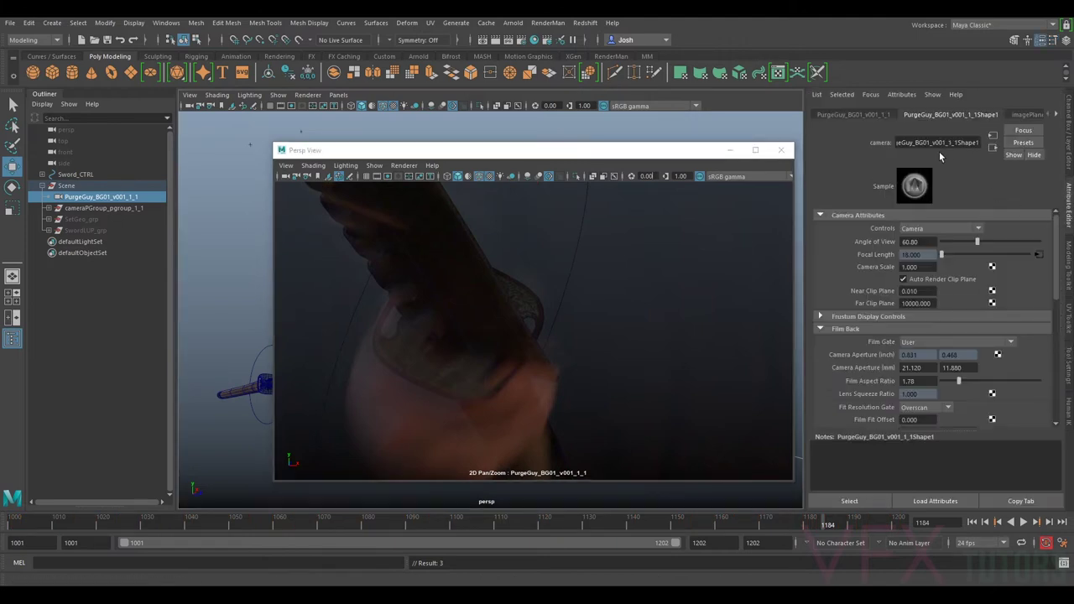
{"action": "key", "text": "Return"}
{"action": "left_click_drag", "start_coordinate": [937, 303], "coordinate": [800, 306]}
{"action": "type", "text": "0000"}
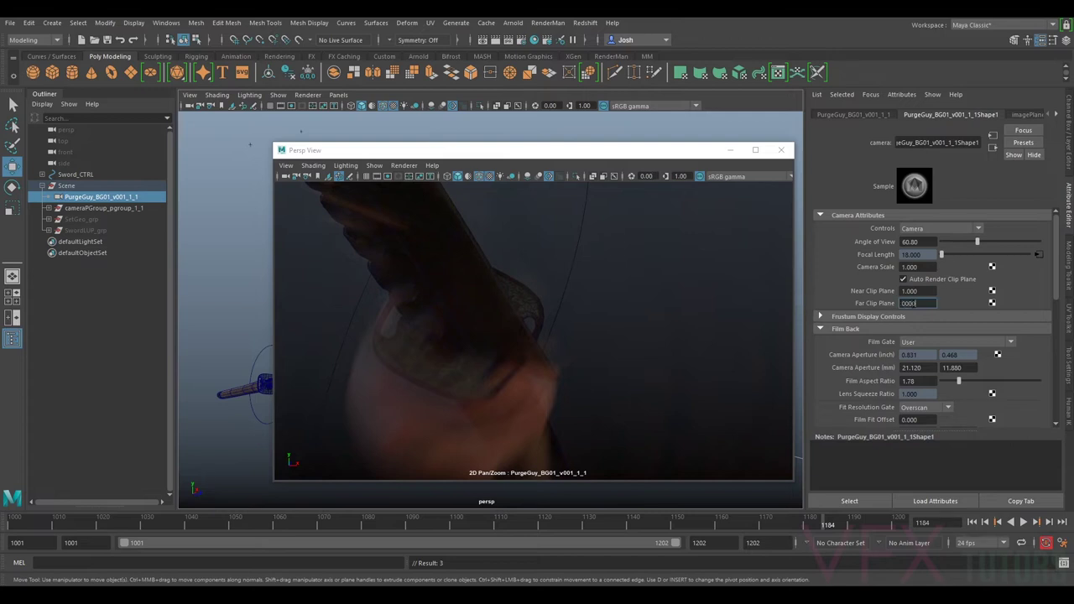
{"action": "key", "text": "Return"}
{"action": "key", "text": "Return"}
- Reselect the sword control and move it at frame 1184 to sit properly in the hand
{"action": "left_click", "coordinate": [578, 297]}
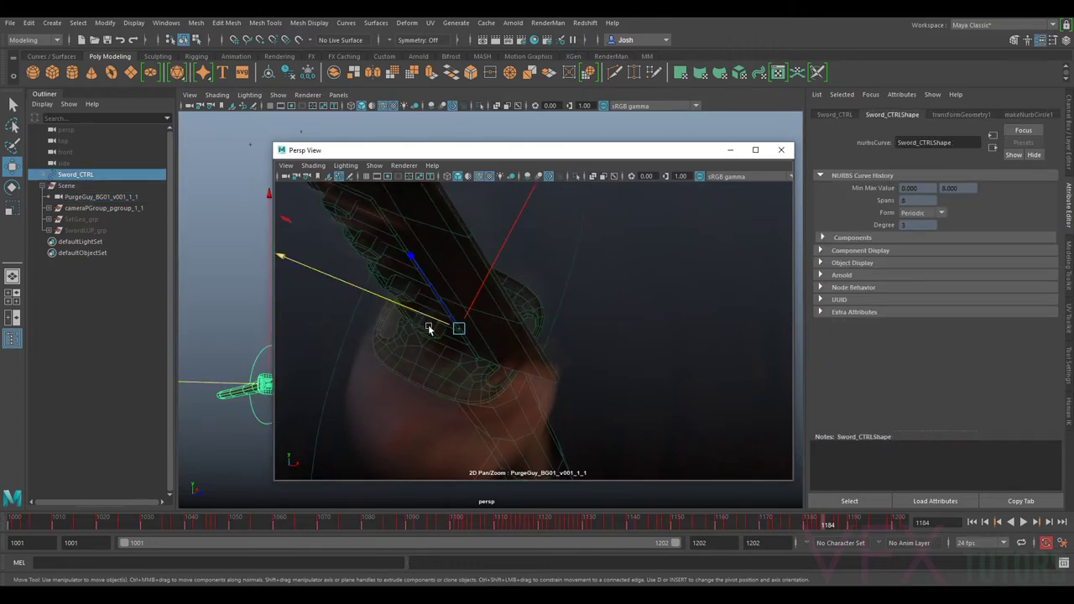
{"action": "left_click_drag", "start_coordinate": [459, 330], "coordinate": [477, 297]}
{"action": "right_click_drag", "start_coordinate": [638, 381], "coordinate": [582, 412]}
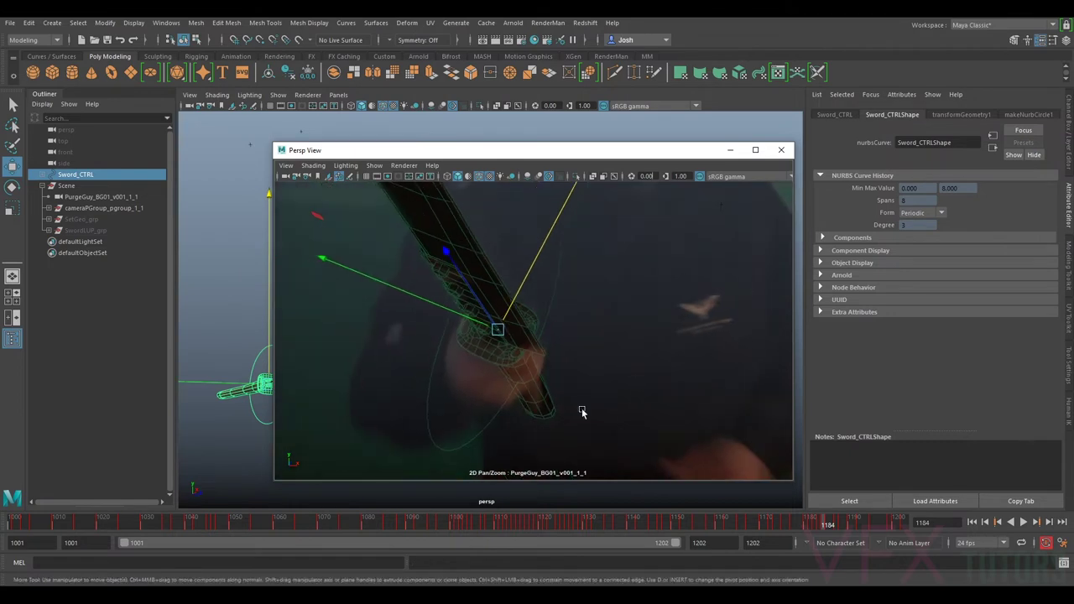
{"action": "middle_click_drag", "start_coordinate": [583, 412], "coordinate": [619, 377]}
- Examine the sword's guard, handle and blade against the prop at frames 1184 and 1185
{"action": "left_click", "coordinate": [827, 521]}
{"action": "key", "text": "alt+v"}
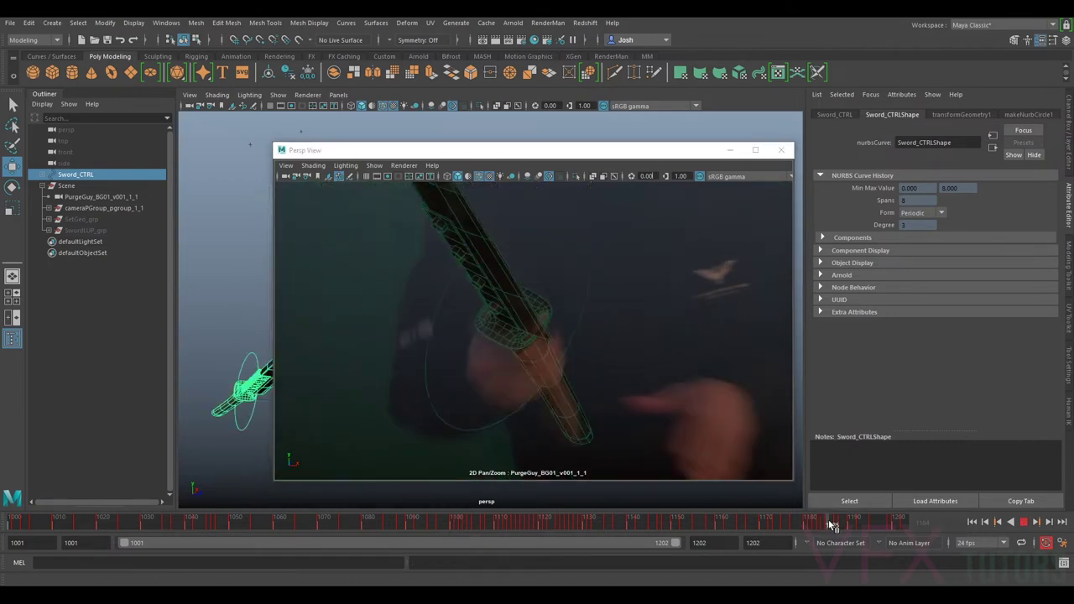
{"action": "left_click_drag", "start_coordinate": [825, 521], "coordinate": [829, 522]}
{"action": "right_click_drag", "start_coordinate": [573, 412], "coordinate": [663, 408]}
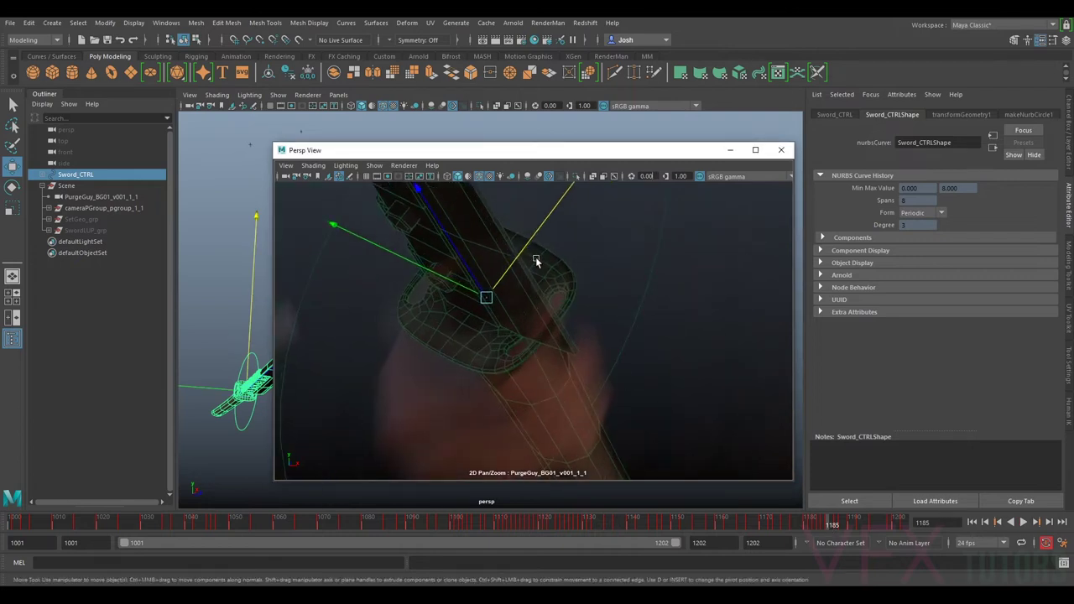
{"action": "right_click_drag", "start_coordinate": [617, 350], "coordinate": [572, 356]}
{"action": "right_click_drag", "start_coordinate": [645, 420], "coordinate": [537, 356]}
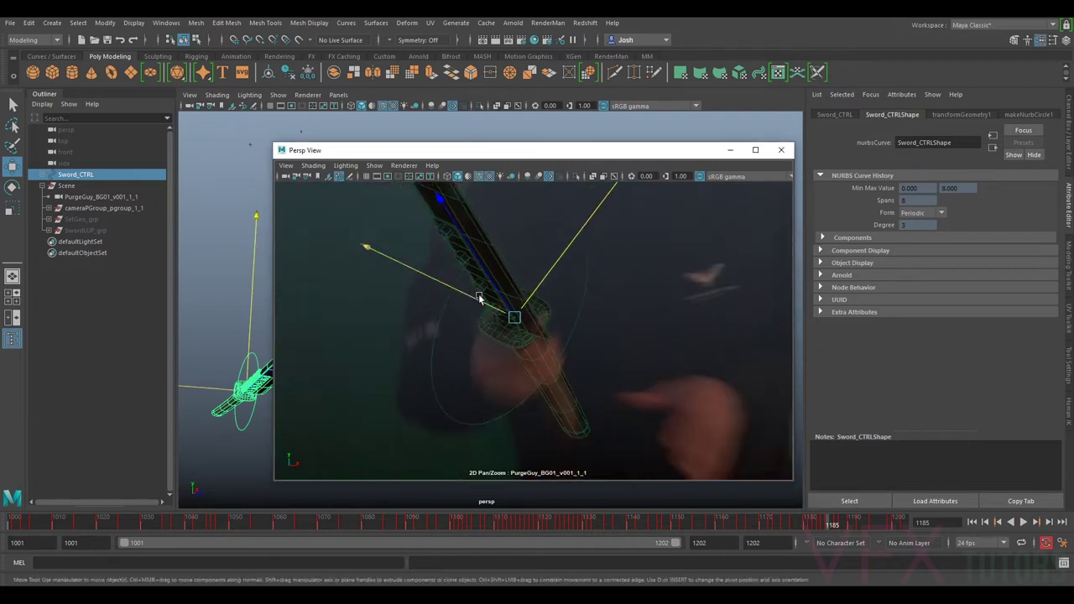
{"action": "middle_click_drag", "start_coordinate": [481, 290], "coordinate": [643, 444]}
{"action": "right_click_drag", "start_coordinate": [643, 444], "coordinate": [470, 314]}
{"action": "middle_click_drag", "start_coordinate": [576, 326], "coordinate": [558, 405]}
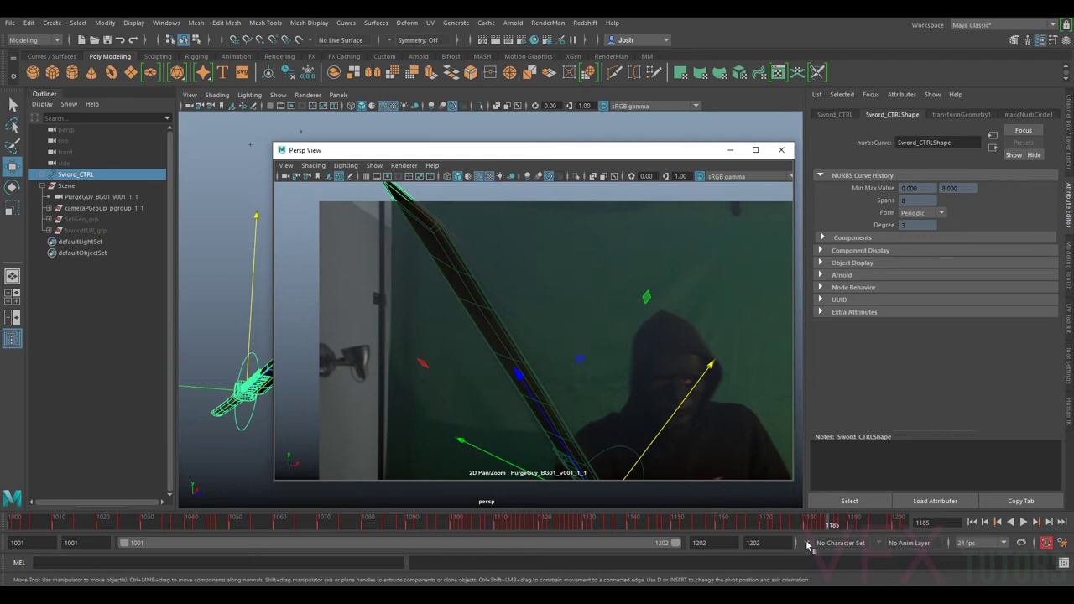
{"action": "left_click", "coordinate": [825, 522]}
{"action": "left_click_drag", "start_coordinate": [822, 525], "coordinate": [827, 527]}
- Rotate the sword about its Z axis at frame 1184 and check the fit against frame 1183
{"action": "right_click_drag", "start_coordinate": [678, 388], "coordinate": [616, 353]}
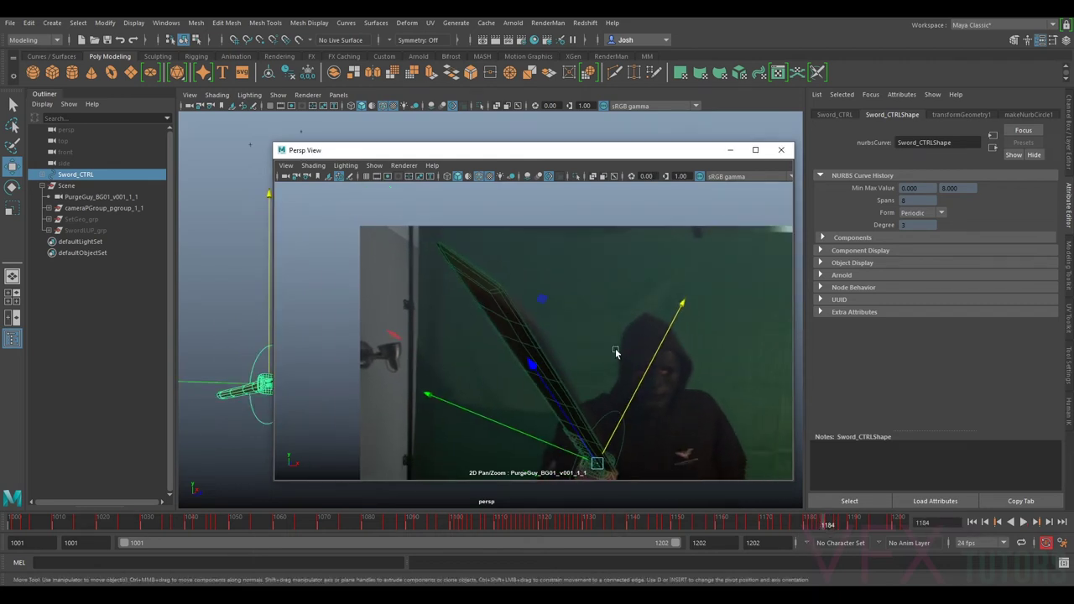
{"action": "middle_click_drag", "start_coordinate": [616, 353], "coordinate": [579, 283]}
{"action": "right_click_drag", "start_coordinate": [579, 284], "coordinate": [739, 425]}
{"action": "middle_click_drag", "start_coordinate": [551, 365], "coordinate": [535, 317]}
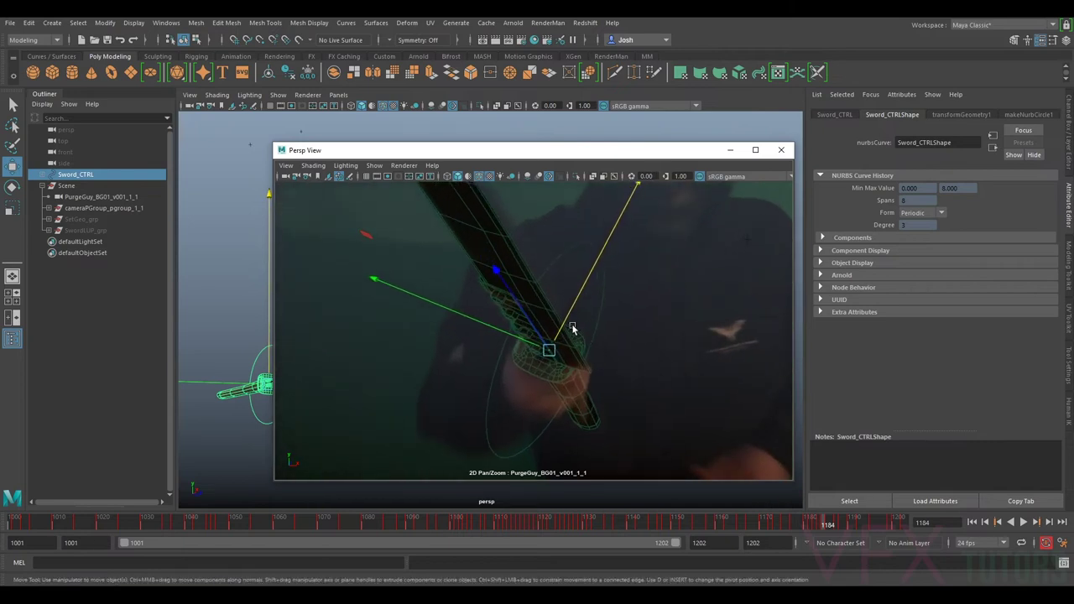
{"action": "key", "text": "e"}
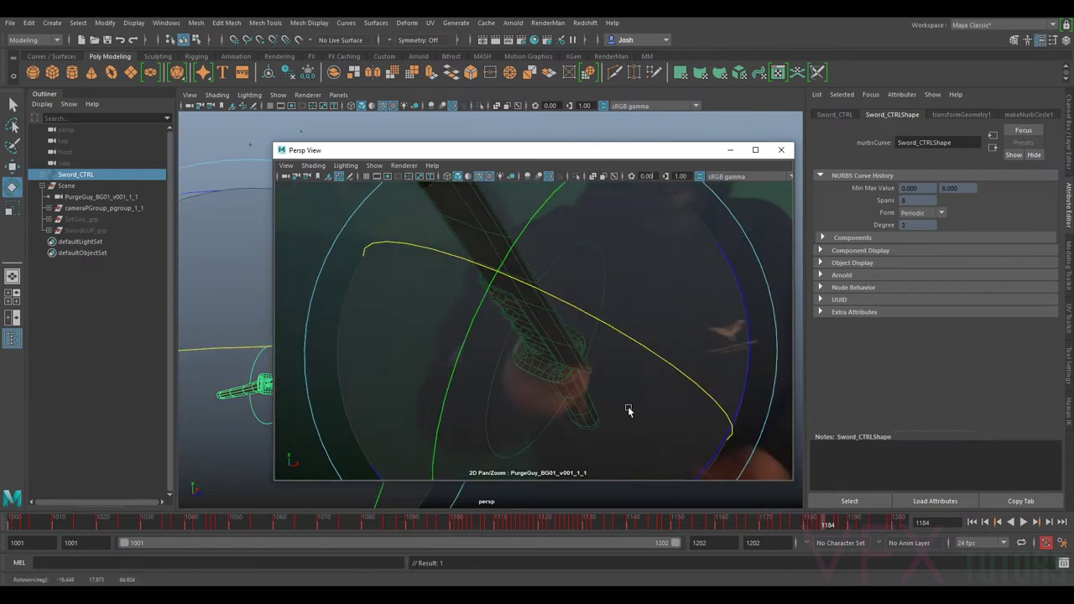
{"action": "left_click_drag", "start_coordinate": [703, 465], "coordinate": [714, 431]}
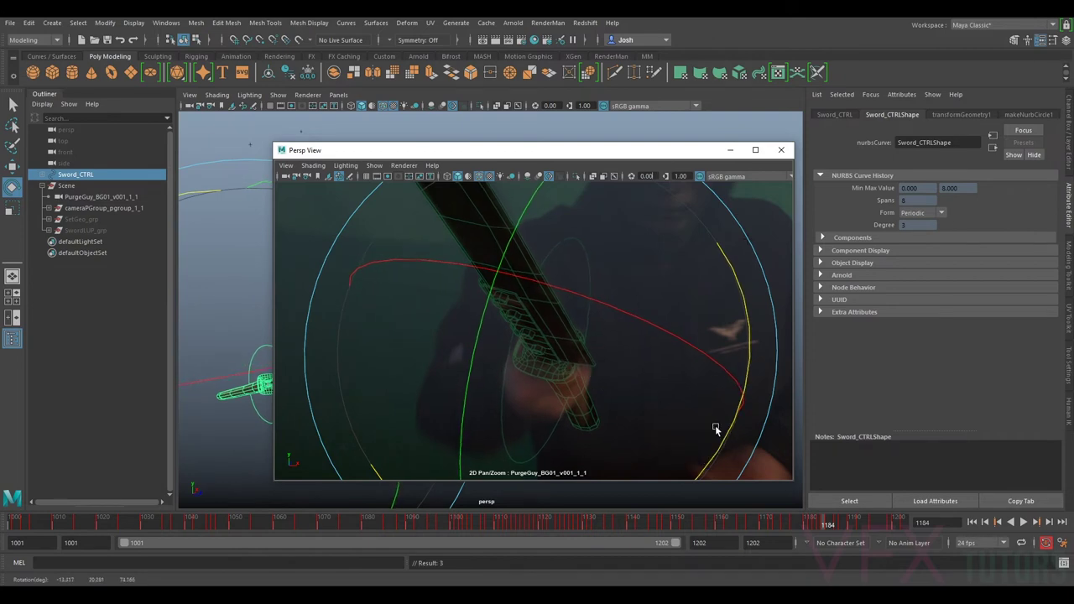
{"action": "middle_click_drag", "start_coordinate": [443, 253], "coordinate": [469, 253]}
{"action": "right_click_drag", "start_coordinate": [469, 253], "coordinate": [746, 491]}
{"action": "middle_click_drag", "start_coordinate": [619, 395], "coordinate": [562, 329]}
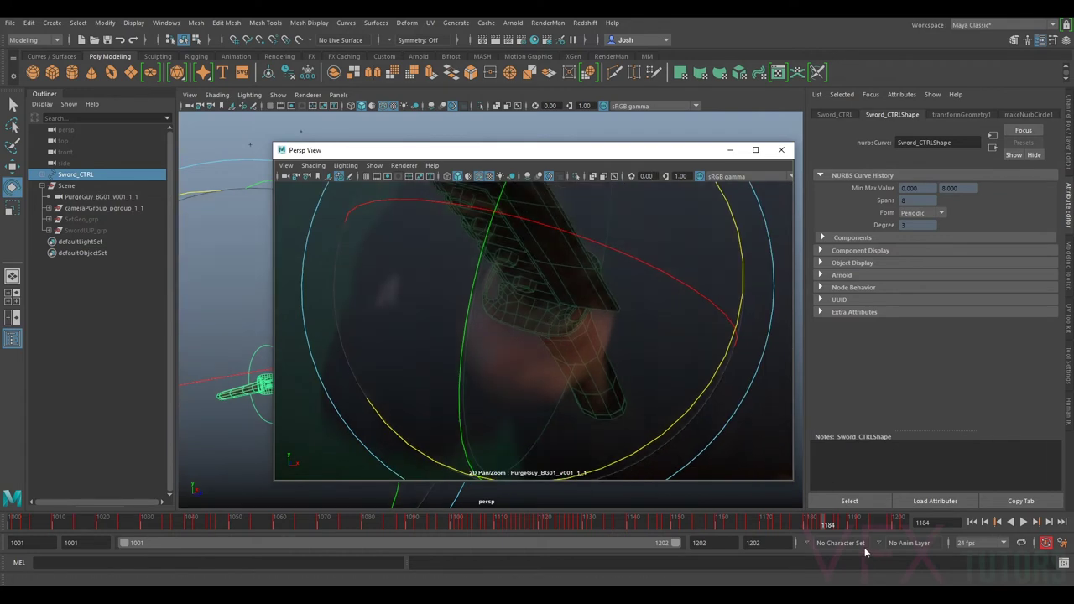
{"action": "left_click_drag", "start_coordinate": [824, 524], "coordinate": [817, 521]}
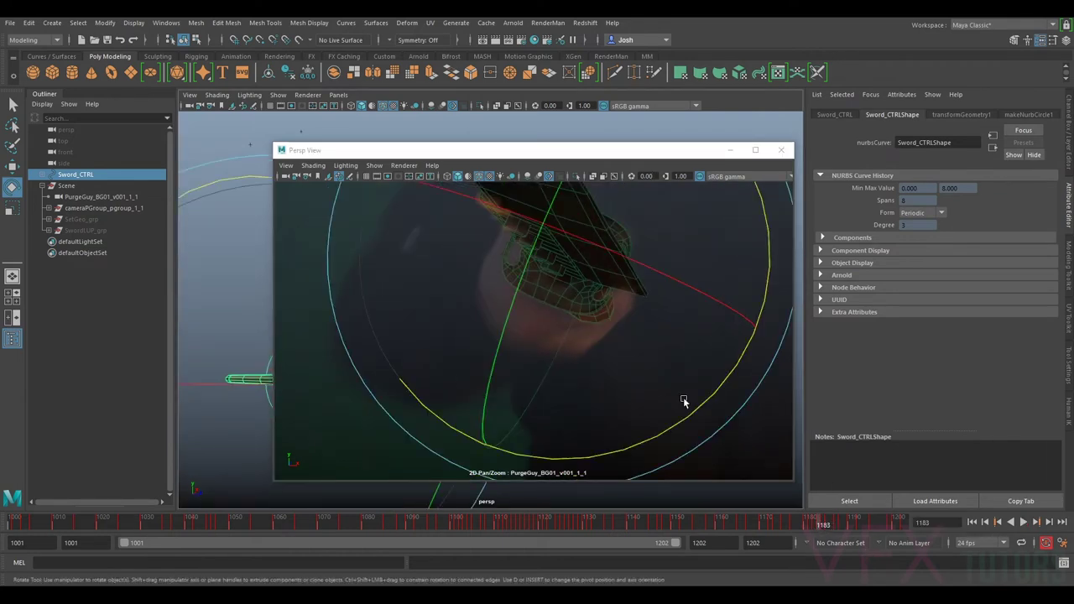
- Rotate the sword about its Z and Y axes at frame 1183 to align its blade and handle with the prop
{"action": "left_click_drag", "start_coordinate": [711, 388], "coordinate": [721, 427]}
{"action": "key", "text": "h"}
{"action": "key", "text": "h"}
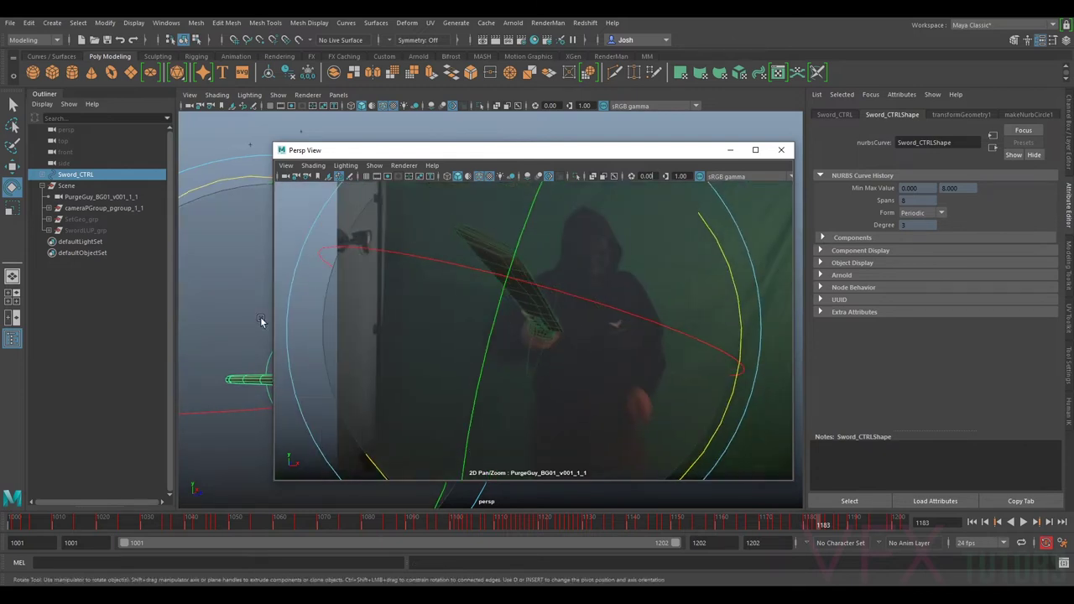
{"action": "left_click_drag", "start_coordinate": [717, 448], "coordinate": [730, 452]}
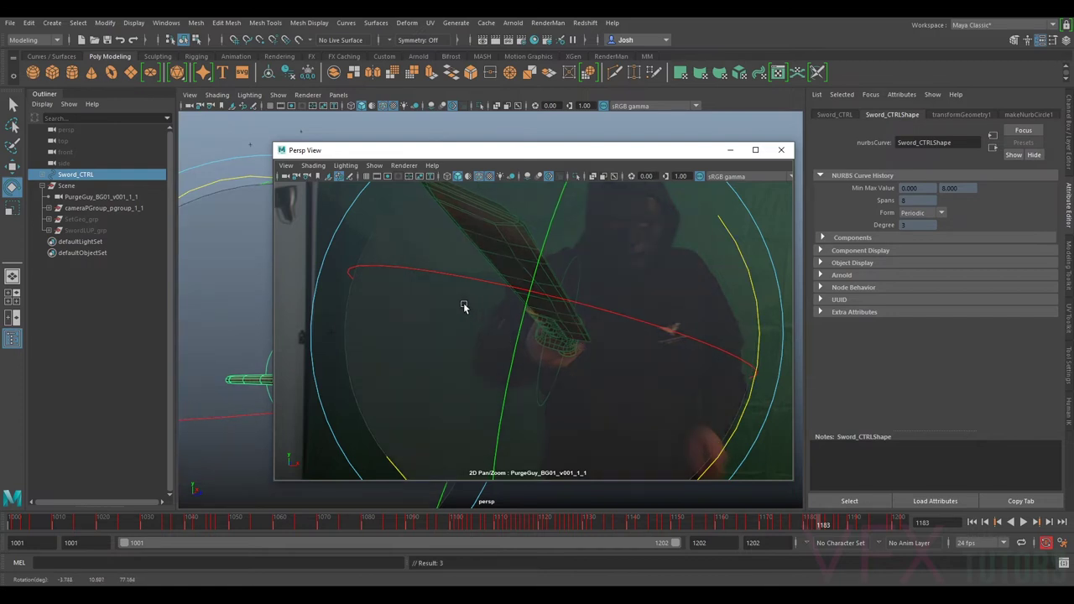
{"action": "left_click_drag", "start_coordinate": [516, 333], "coordinate": [512, 332]}
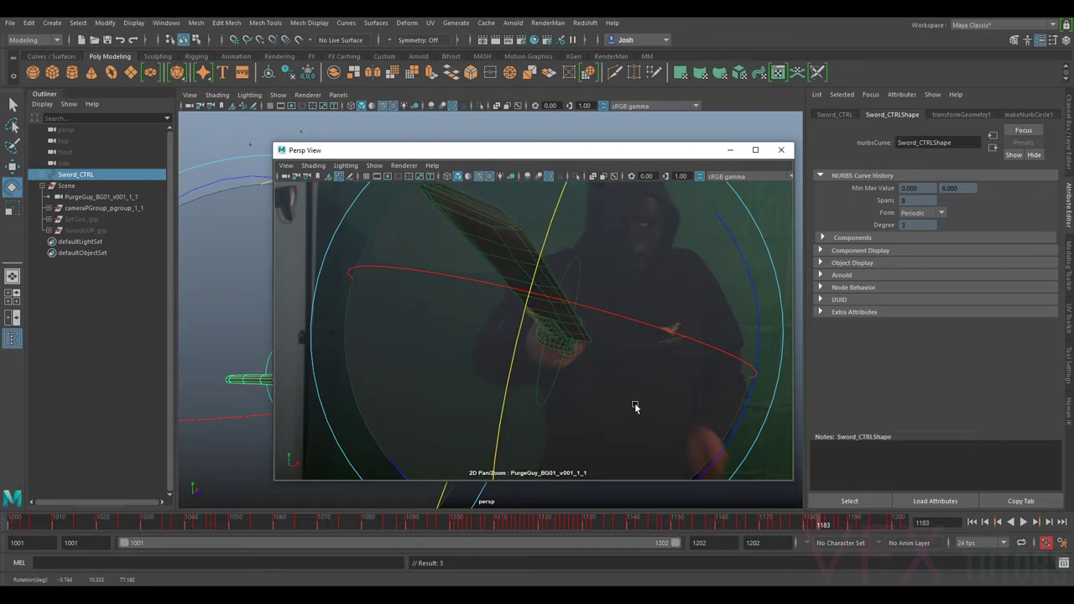
- Compare the sword with the prop across frames 1182 to 1185, hiding and showing it at frame 1185 to inspect the grip
{"action": "key", "text": "alt+comma"}
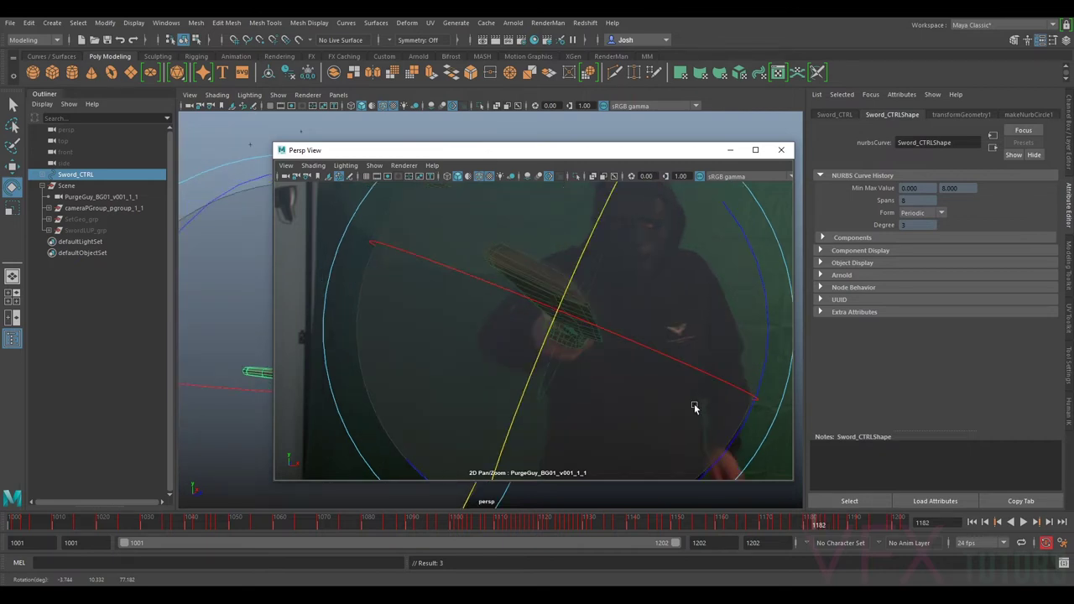
{"action": "key", "text": "alt+period"}
{"action": "key", "text": "alt+period"}
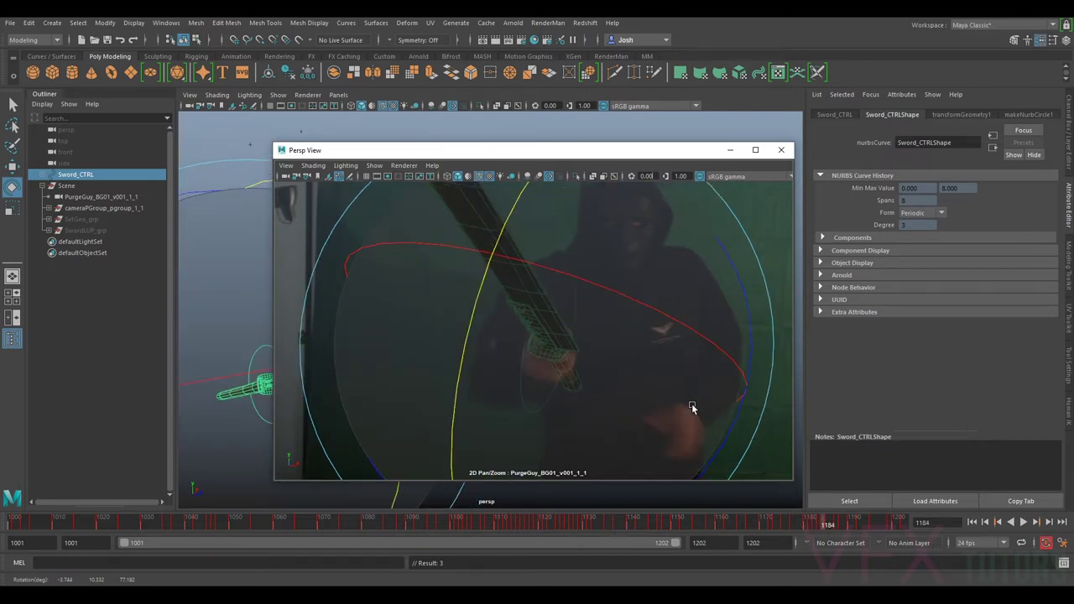
{"action": "key", "text": "alt+period"}
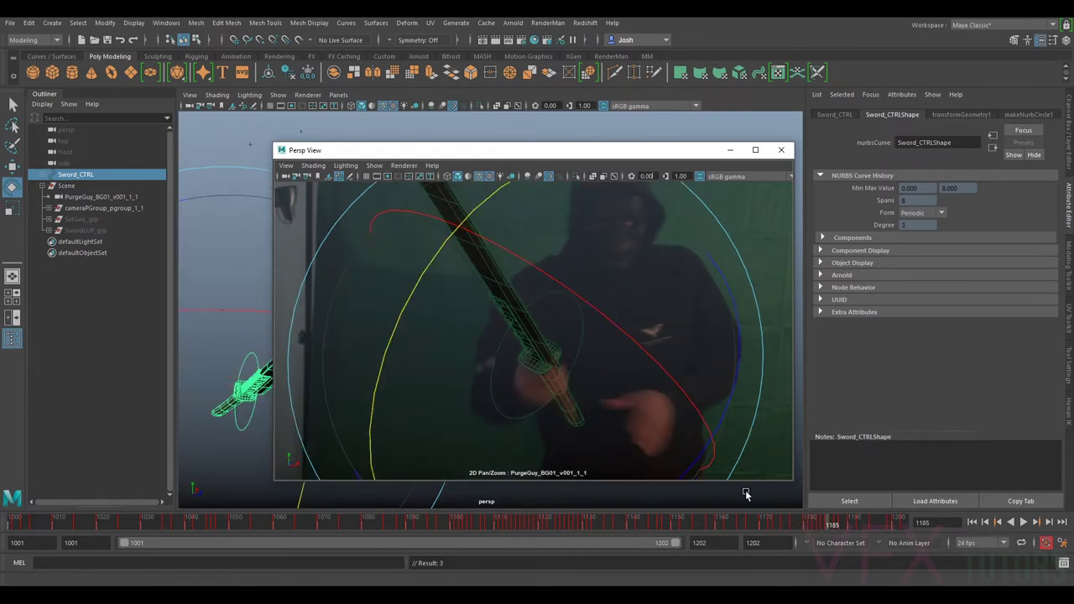
{"action": "key", "text": "ctrl+h"}
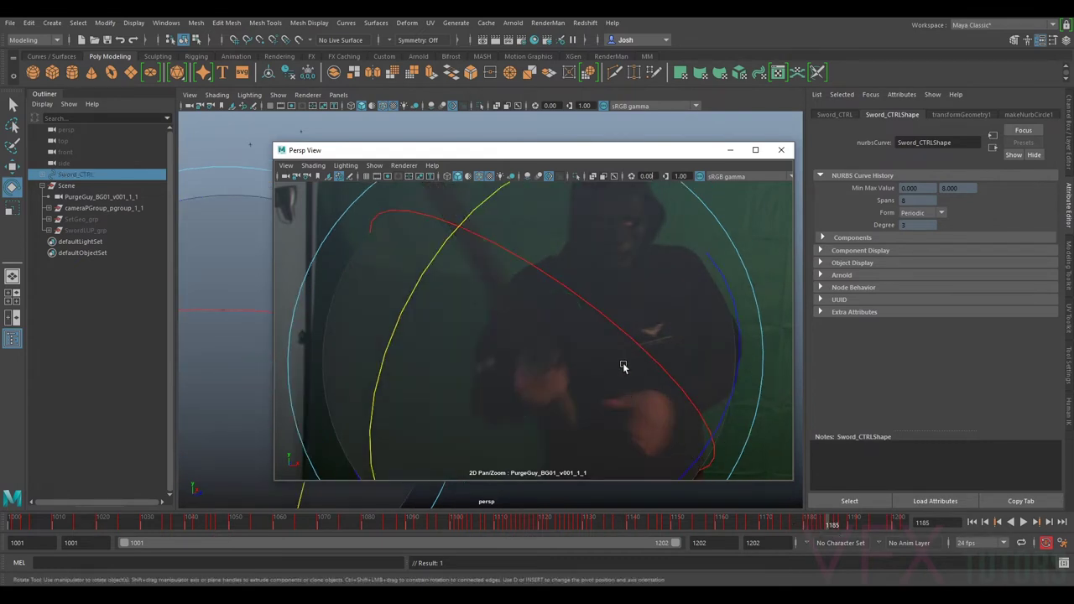
{"action": "key", "text": "h"}
{"action": "key", "text": "h"}
{"action": "key", "text": "h"}
{"action": "key", "text": "h"}
{"action": "key", "text": "shift+h"}
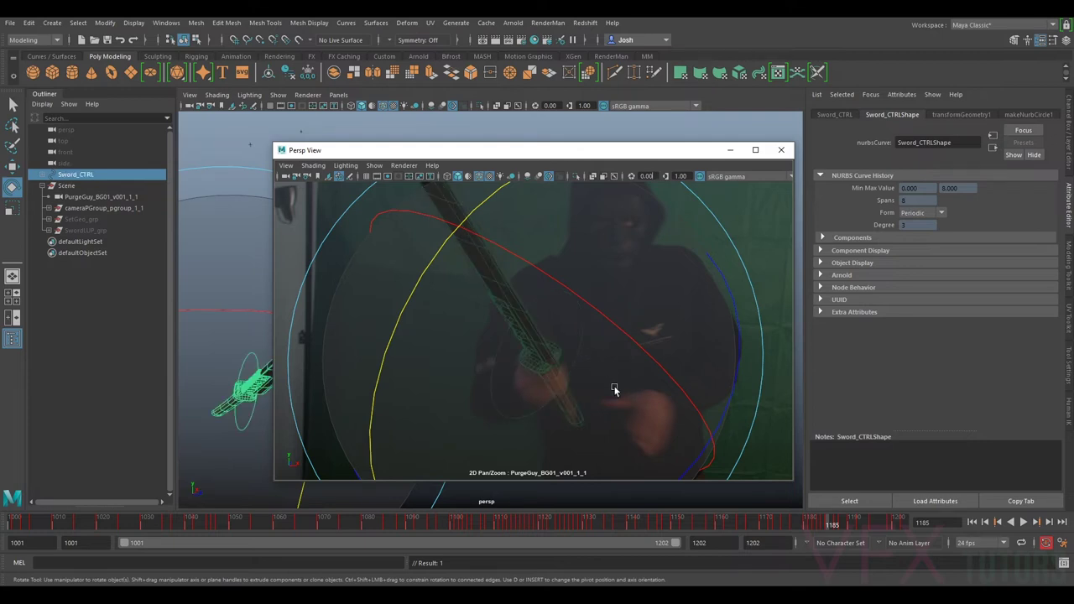
{"action": "left_click_drag", "start_coordinate": [626, 334], "coordinate": [654, 365]}
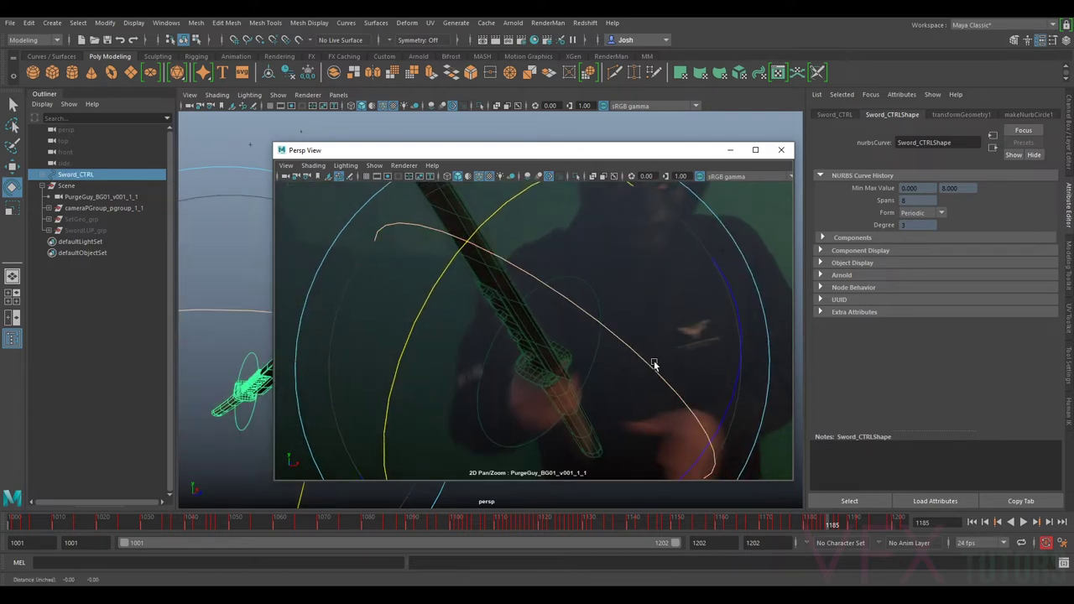
{"action": "middle_click_drag", "start_coordinate": [655, 365], "coordinate": [712, 456]}
{"action": "mouse_move", "coordinate": [713, 456]}
{"action": "right_mouse_down"}
{"action": "mouse_move", "coordinate": [641, 302]}
{"action": "mouse_move", "coordinate": [722, 445]}
{"action": "right_mouse_up"}
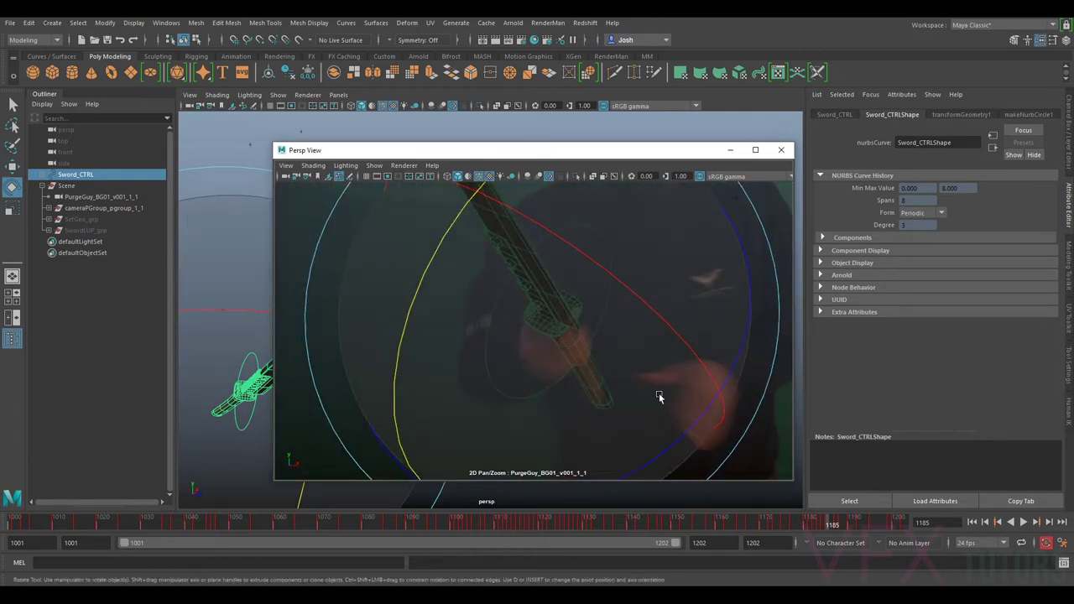
- Go to frame 1186 and move the sword slightly along its X axis to fit the guard over the hand
{"action": "left_click", "coordinate": [830, 522]}
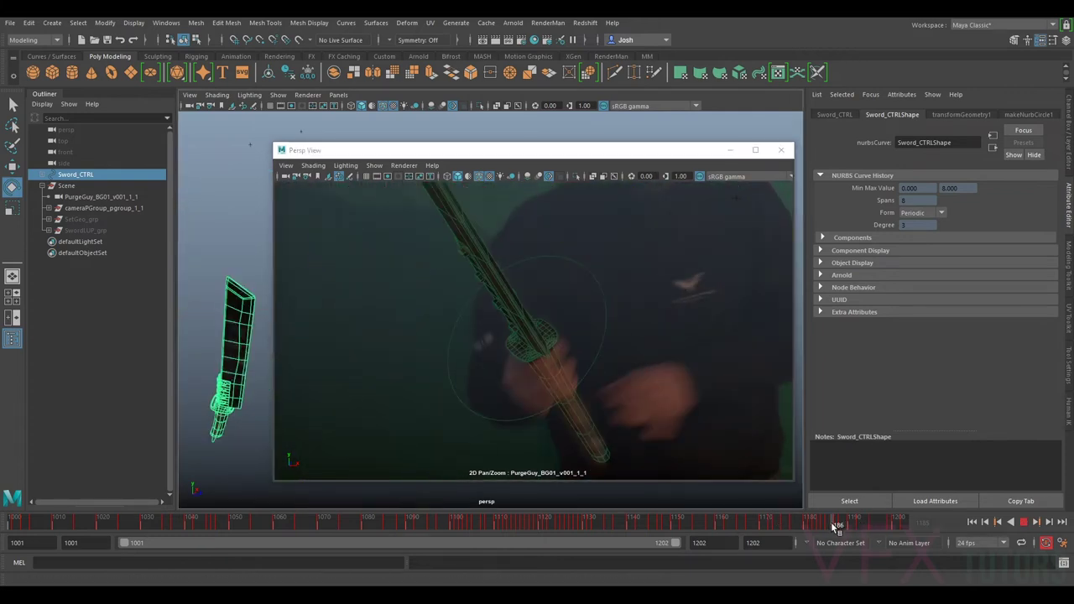
{"action": "middle_click_drag", "start_coordinate": [587, 315], "coordinate": [674, 464]}
{"action": "middle_click_drag", "start_coordinate": [660, 382], "coordinate": [685, 434]}
{"action": "left_click_drag", "start_coordinate": [558, 367], "coordinate": [564, 369]}
{"action": "scroll", "coordinate": [716, 392], "scroll_direction": "down", "scroll_amount": 2}
{"action": "middle_click_drag", "start_coordinate": [718, 436], "coordinate": [689, 318]}
{"action": "scroll", "coordinate": [660, 402], "scroll_direction": "up", "scroll_amount": 3}
{"action": "middle_click_drag", "start_coordinate": [661, 402], "coordinate": [561, 332]}
{"action": "middle_click_drag", "start_coordinate": [680, 424], "coordinate": [595, 372], "text": "alt"}
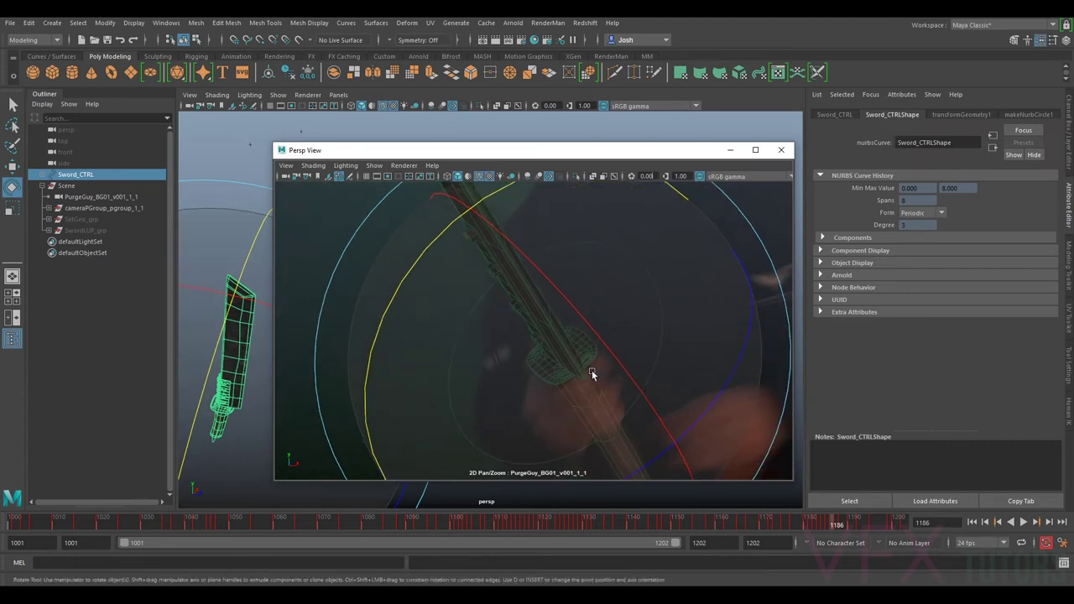
{"action": "key", "text": "w"}
{"action": "left_click_drag", "start_coordinate": [579, 334], "coordinate": [581, 334]}
- Check the prop at frame 1186 with the sword hidden and shown, and fine-tune the sword's position along X
{"action": "key", "text": "ctrl+h"}
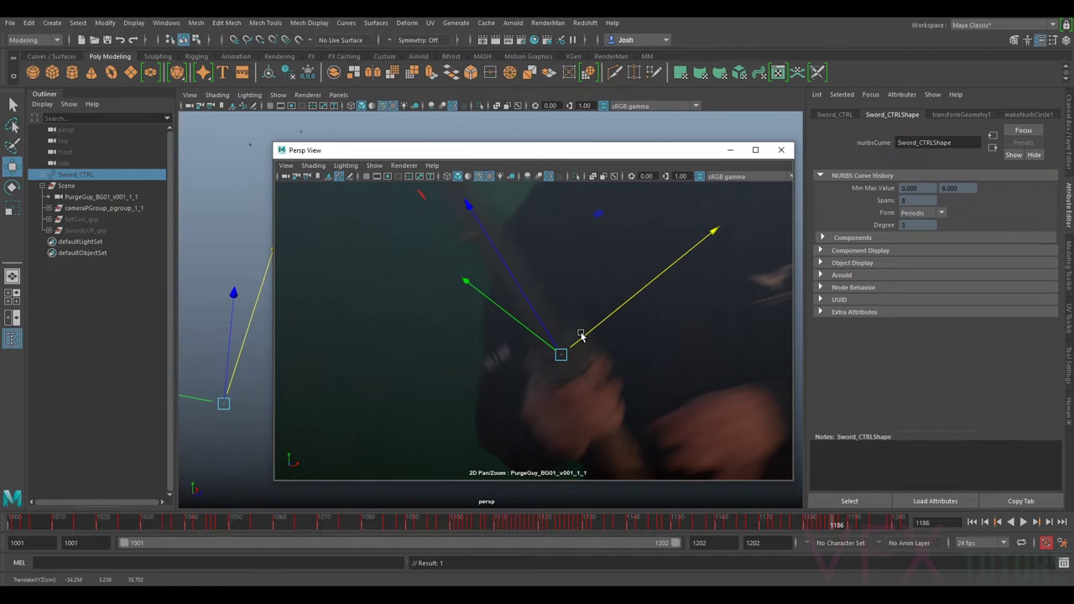
{"action": "key", "text": "h"}
{"action": "key", "text": "h"}
{"action": "left_click_drag", "start_coordinate": [539, 338], "coordinate": [585, 334]}
{"action": "key", "text": "h"}
{"action": "key", "text": "h"}
{"action": "key", "text": "shift+h"}
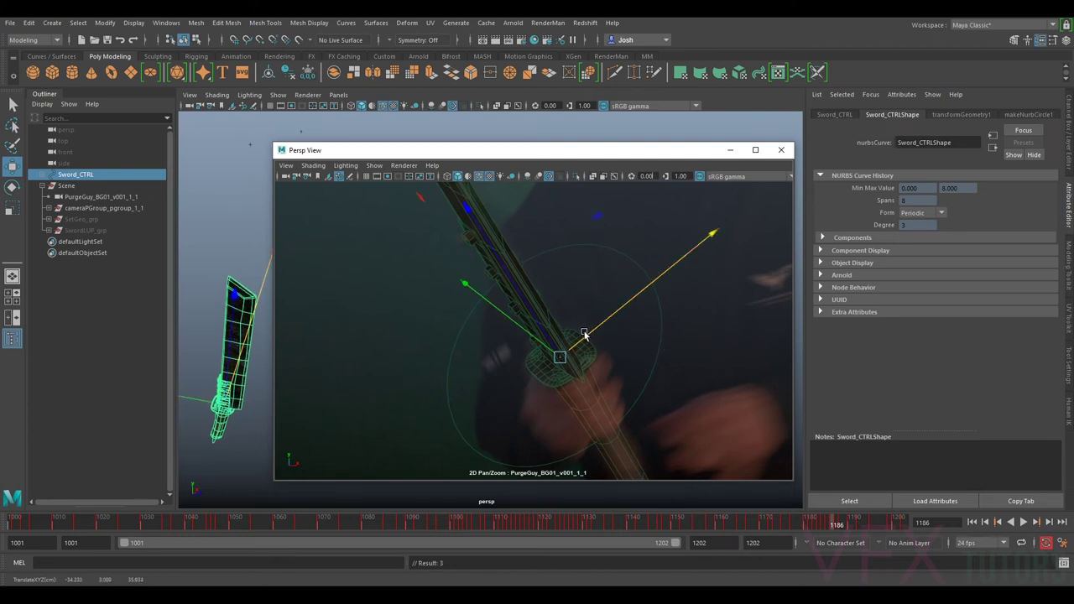
{"action": "key", "text": "ctrl+h"}
{"action": "key", "text": "shift+h"}
- Rotate the sword about its Y axis at frame 1186 to line up the blade, and check it in the full camera frame
{"action": "right_click_drag", "start_coordinate": [689, 379], "coordinate": [629, 382]}
{"action": "middle_click_drag", "start_coordinate": [629, 382], "coordinate": [627, 348]}
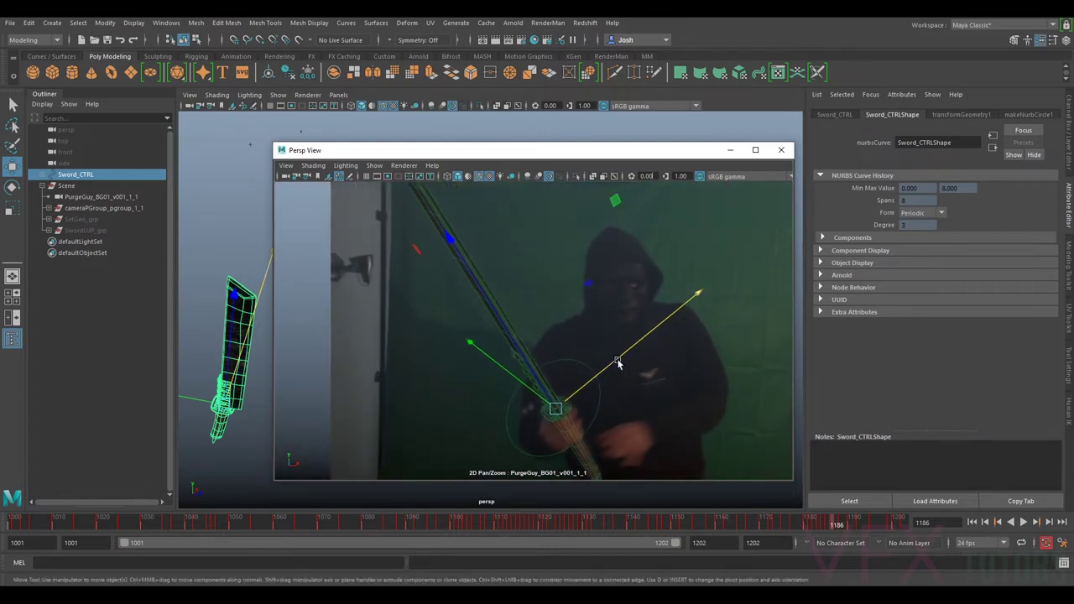
{"action": "key", "text": "e"}
{"action": "left_click_drag", "start_coordinate": [340, 295], "coordinate": [344, 302]}
{"action": "key", "text": "backslash"}
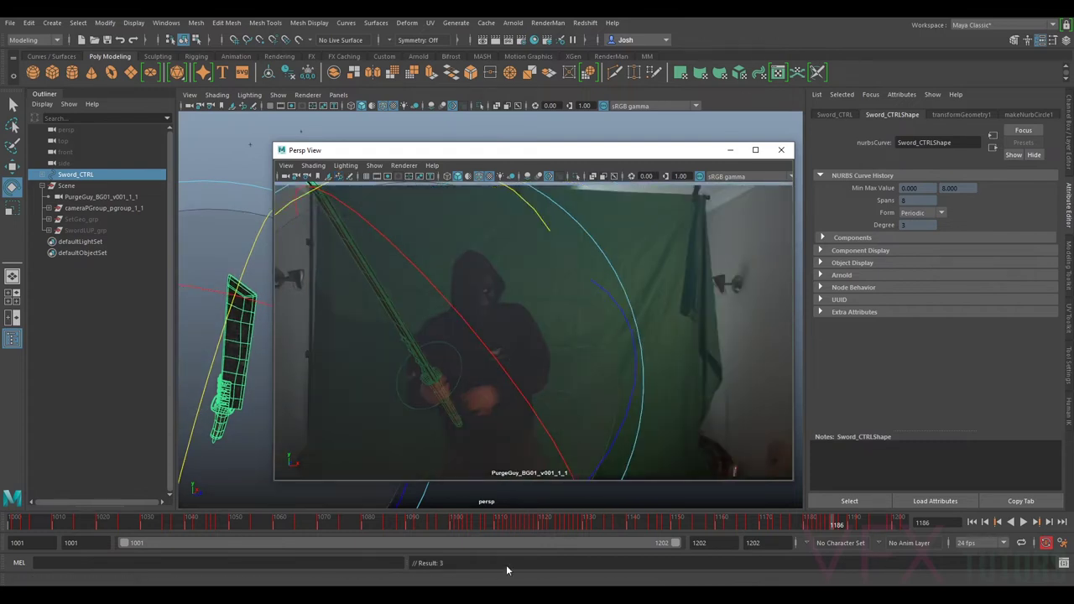
- Review the sword at frames 1187 and 1188, then rotate it about its Z axis at frame 1187
{"action": "left_click_drag", "start_coordinate": [832, 524], "coordinate": [842, 526]}
{"action": "key", "text": "backslash"}
{"action": "right_click_drag", "start_coordinate": [662, 417], "coordinate": [616, 386]}
{"action": "middle_click_drag", "start_coordinate": [616, 386], "coordinate": [619, 338]}
{"action": "right_click_drag", "start_coordinate": [661, 386], "coordinate": [760, 453]}
{"action": "left_click_drag", "start_coordinate": [838, 526], "coordinate": [839, 525]}
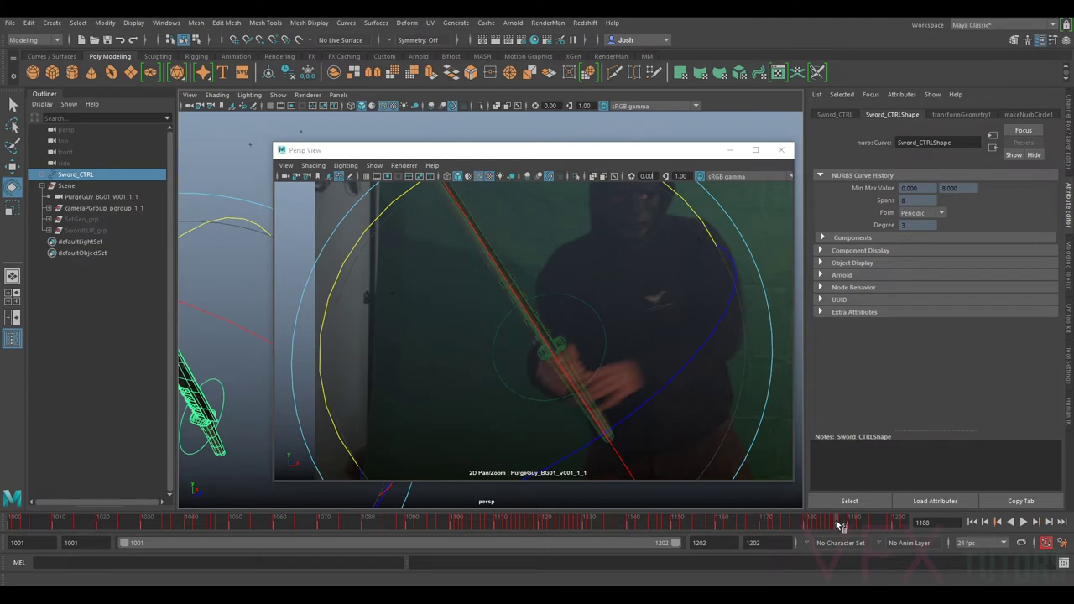
{"action": "key", "text": "alt+v"}
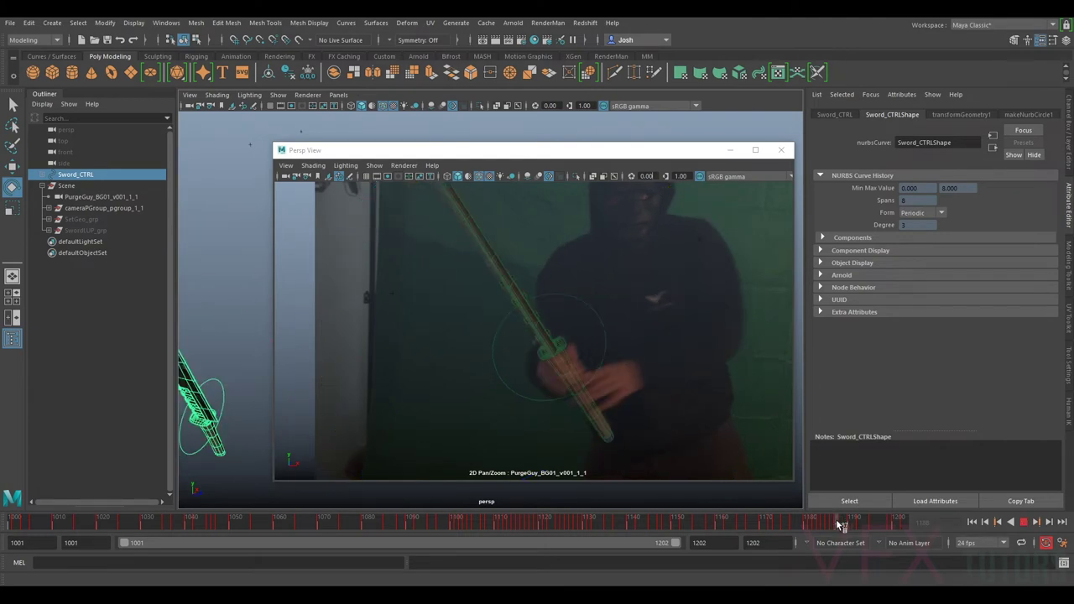
{"action": "left_click", "coordinate": [839, 526]}
{"action": "left_click_drag", "start_coordinate": [627, 412], "coordinate": [613, 411]}
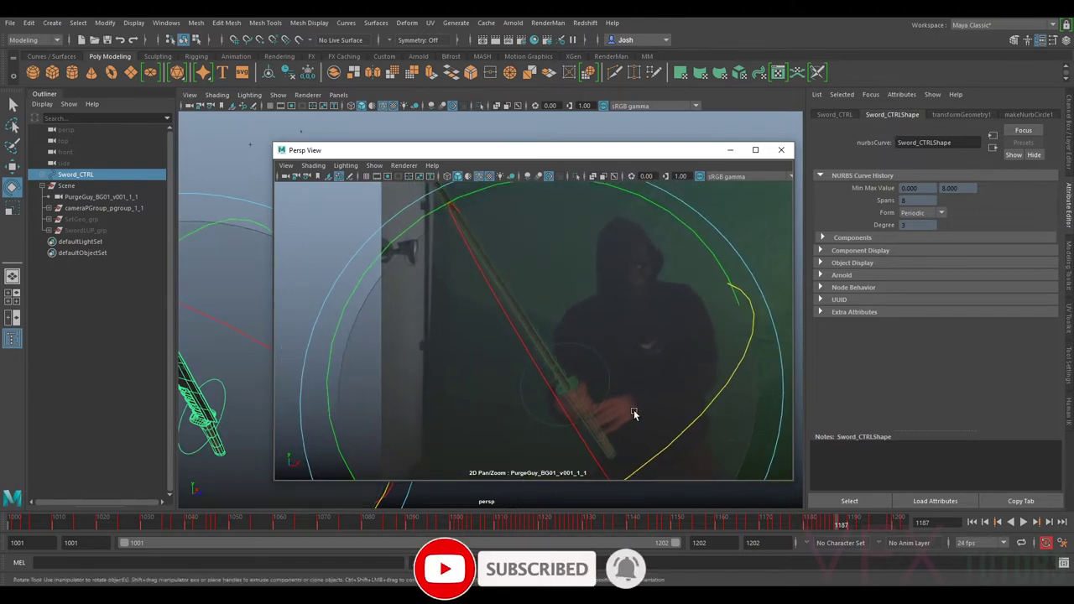
- Refine the sword's Z rotation at frames 1186 and 1187, keying the pose on each frame
{"action": "key", "text": "alt+comma"}
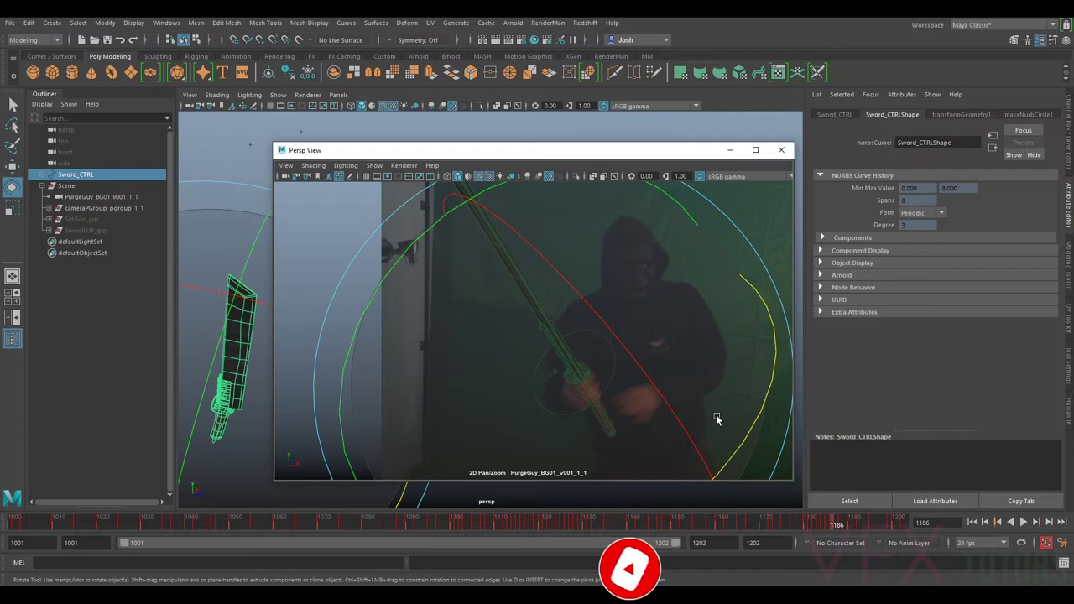
{"action": "left_click_drag", "start_coordinate": [746, 439], "coordinate": [739, 439]}
{"action": "key", "text": "s"}
{"action": "key", "text": "alt+period"}
{"action": "left_click_drag", "start_coordinate": [664, 434], "coordinate": [652, 451]}
{"action": "key", "text": "s"}
- Rotate the sword about its Y axis at frame 1188 and advance to frame 1189
{"action": "key", "text": "alt+period"}
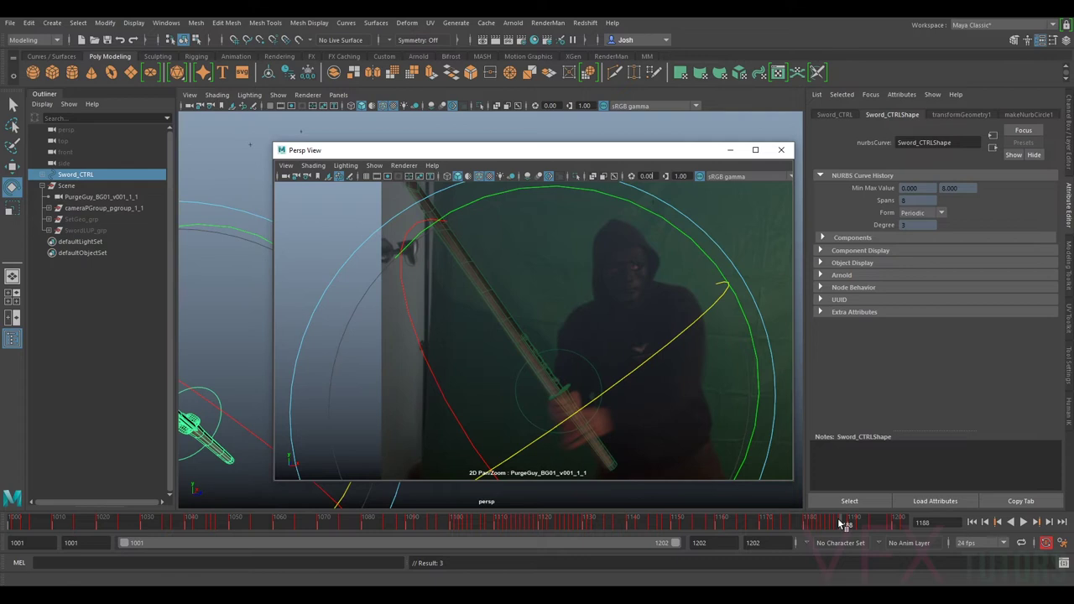
{"action": "left_click_drag", "start_coordinate": [648, 207], "coordinate": [671, 242]}
{"action": "key", "text": "alt+v"}
{"action": "key", "text": "alt+v"}
- Rotate the sword about its Y axis at frame 1189 so the blade follows the prop
{"action": "right_click_drag", "start_coordinate": [551, 304], "coordinate": [670, 380]}
{"action": "middle_click_drag", "start_coordinate": [608, 386], "coordinate": [587, 218]}
{"action": "right_click_drag", "start_coordinate": [653, 285], "coordinate": [631, 287]}
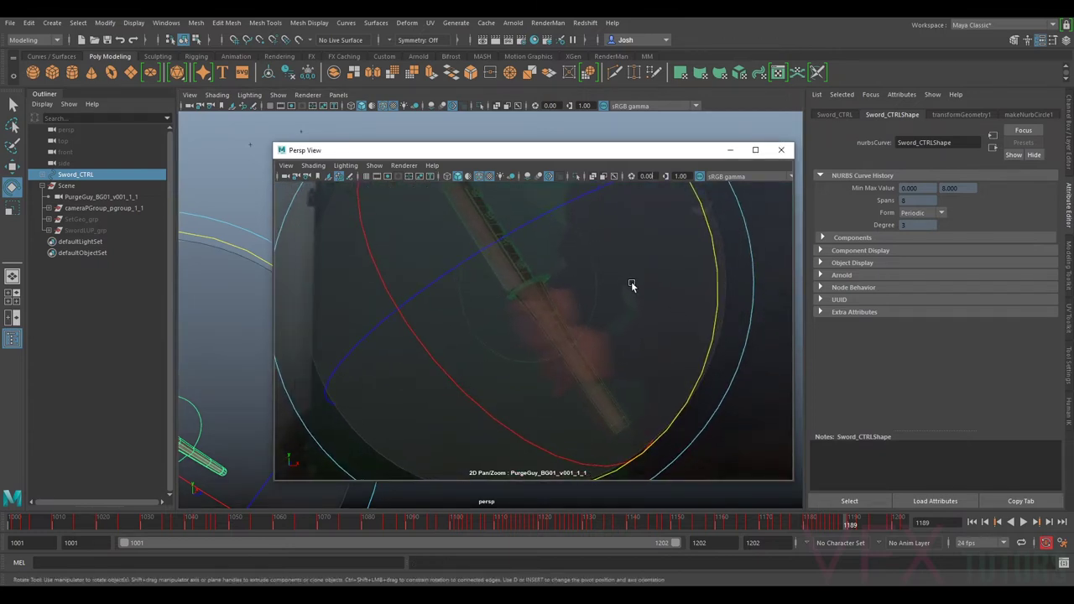
{"action": "right_click_drag", "start_coordinate": [691, 321], "coordinate": [617, 293]}
{"action": "middle_click_drag", "start_coordinate": [552, 235], "coordinate": [573, 331]}
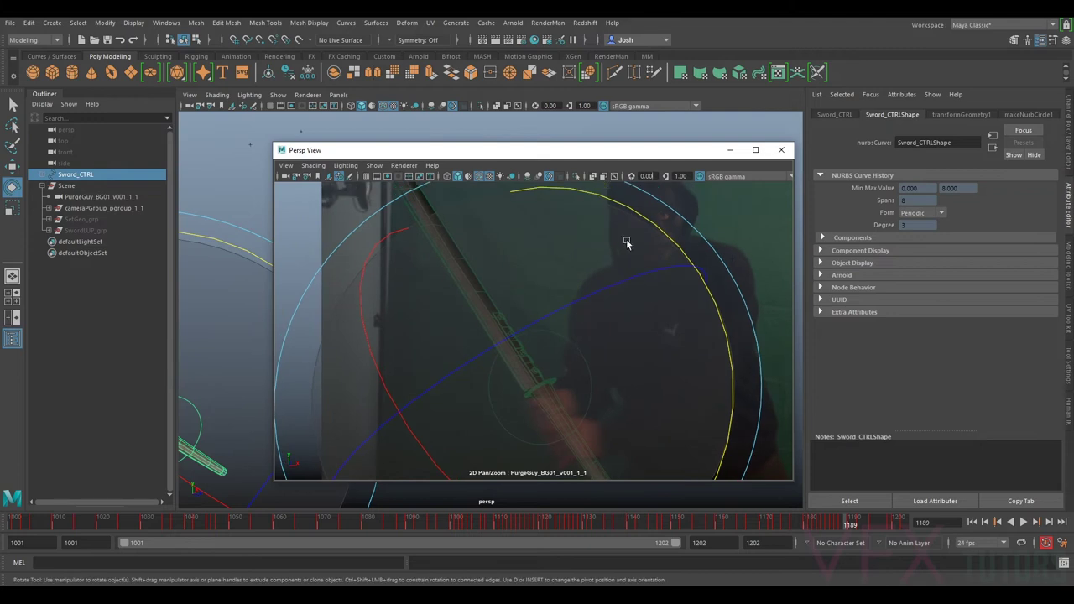
{"action": "left_click_drag", "start_coordinate": [665, 237], "coordinate": [668, 240]}
{"action": "right_click_drag", "start_coordinate": [668, 240], "coordinate": [708, 350]}
{"action": "left_click_drag", "start_coordinate": [607, 319], "coordinate": [590, 323]}
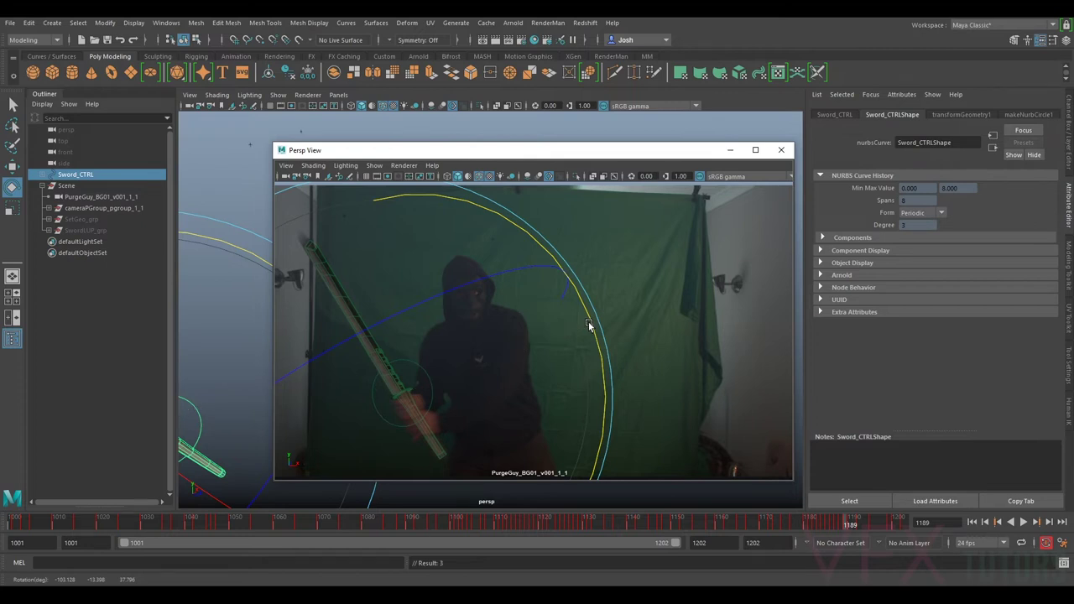
- Examine the guard, handle and blade against the blurred prop at frame 1189 with the sword hidden and shown
{"action": "key", "text": "backslash"}
{"action": "middle_click_drag", "start_coordinate": [543, 348], "coordinate": [626, 204]}
{"action": "right_click_drag", "start_coordinate": [626, 204], "coordinate": [645, 283]}
{"action": "middle_click_drag", "start_coordinate": [646, 283], "coordinate": [561, 393]}
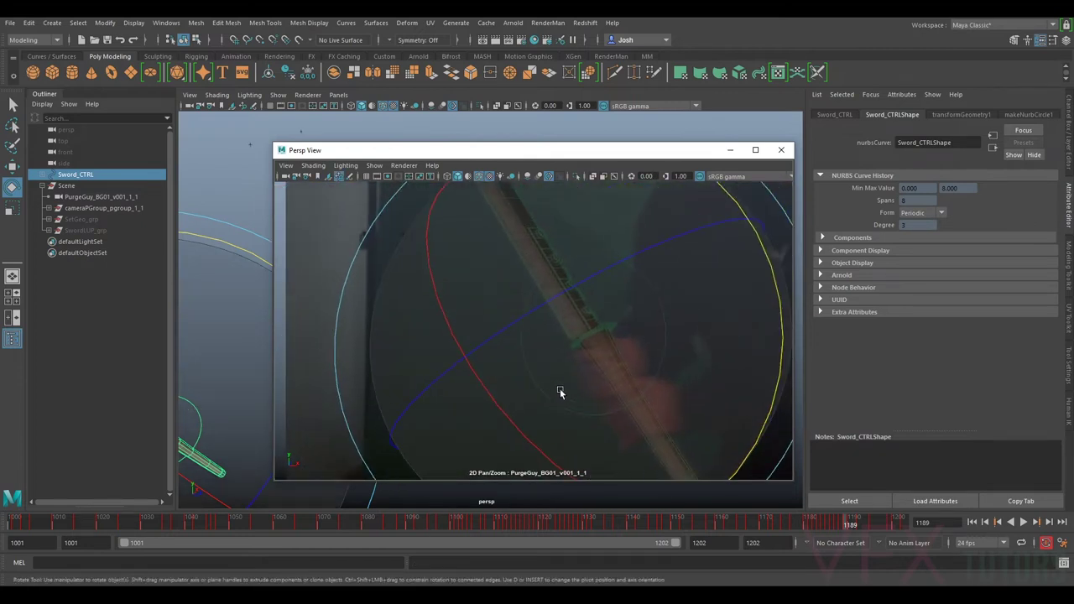
{"action": "right_click_drag", "start_coordinate": [609, 346], "coordinate": [663, 371]}
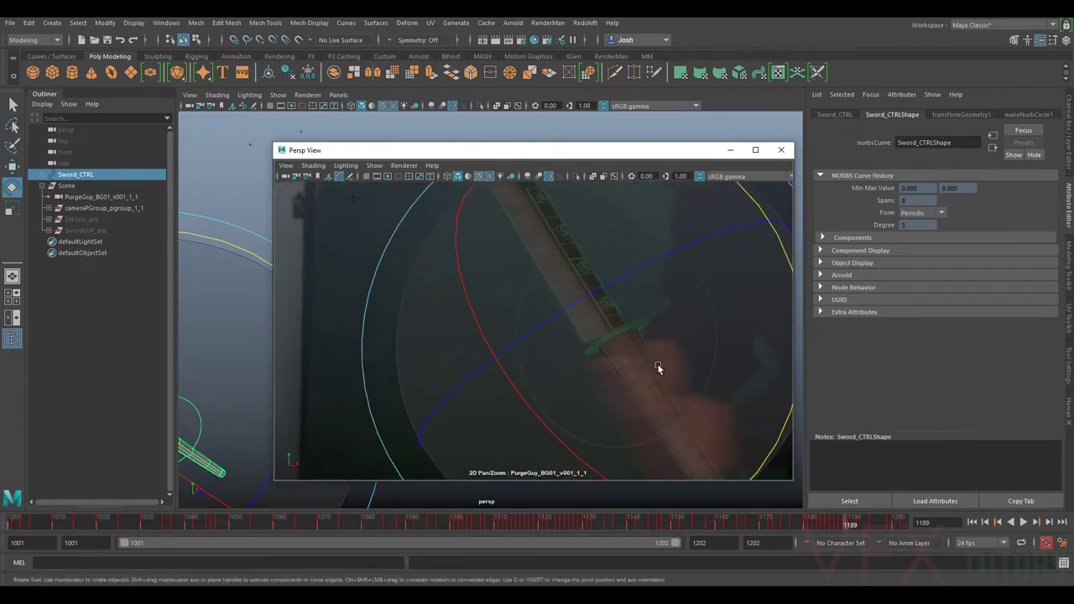
{"action": "key", "text": "ctrl+h"}
{"action": "key", "text": "h"}
{"action": "key", "text": "h"}
{"action": "key", "text": "h"}
{"action": "left_click_drag", "start_coordinate": [636, 369], "coordinate": [556, 431]}
{"action": "middle_click_drag", "start_coordinate": [616, 345], "coordinate": [628, 462]}
{"action": "right_click_drag", "start_coordinate": [626, 428], "coordinate": [554, 329]}
- Refine the sword's rotation at frame 1189 about Y and then freely to match the blade's angle and tip
{"action": "left_click_drag", "start_coordinate": [742, 325], "coordinate": [743, 321]}
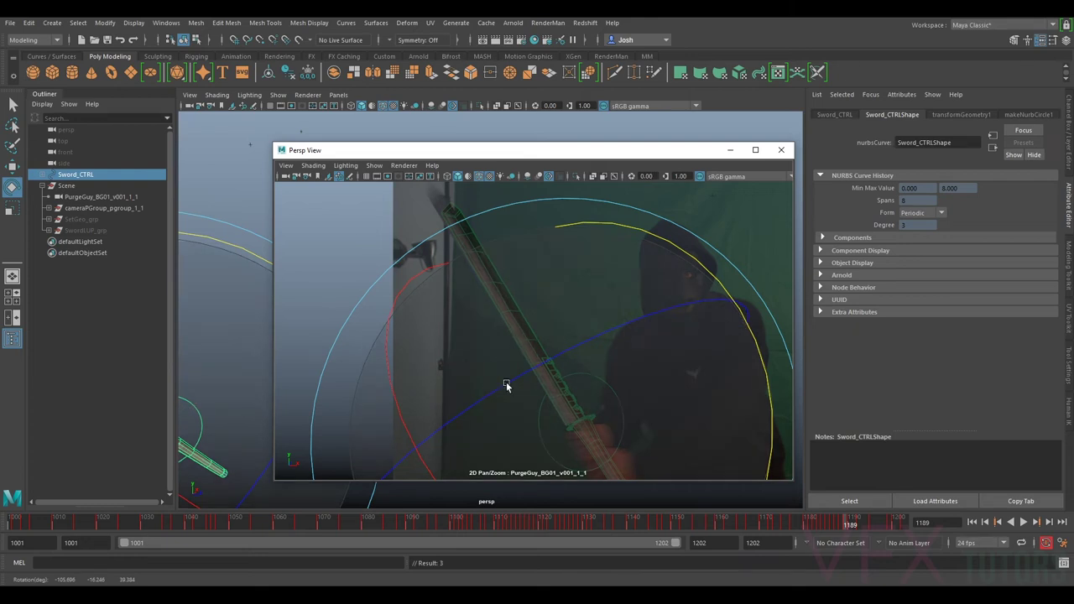
{"action": "left_click_drag", "start_coordinate": [480, 384], "coordinate": [605, 384]}
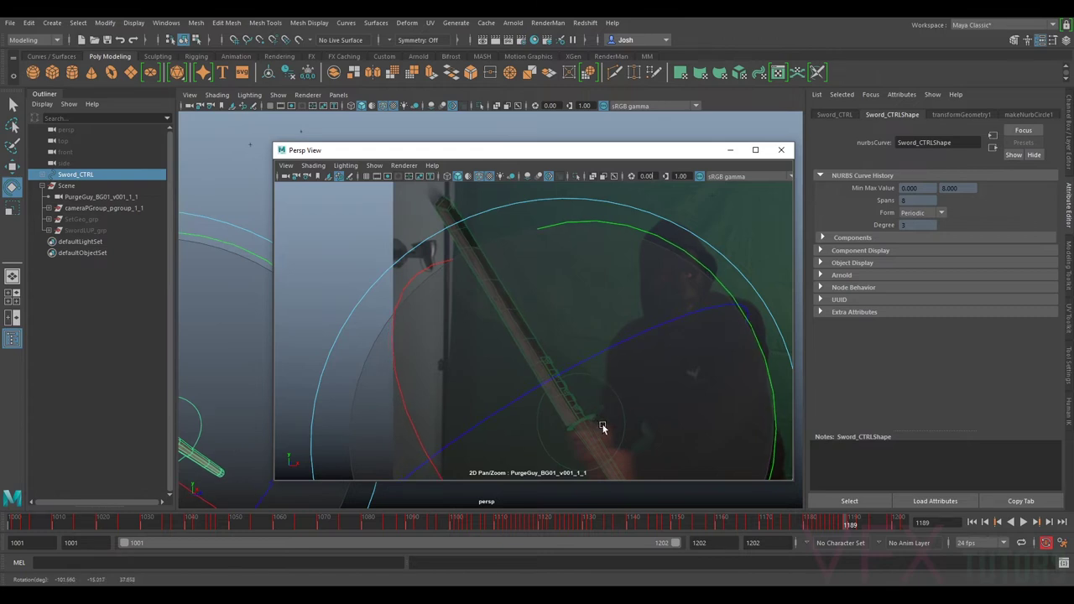
{"action": "scroll", "coordinate": [631, 348], "scroll_direction": "down", "scroll_amount": 2}
{"action": "scroll", "coordinate": [637, 352], "scroll_direction": "down", "scroll_amount": 1}
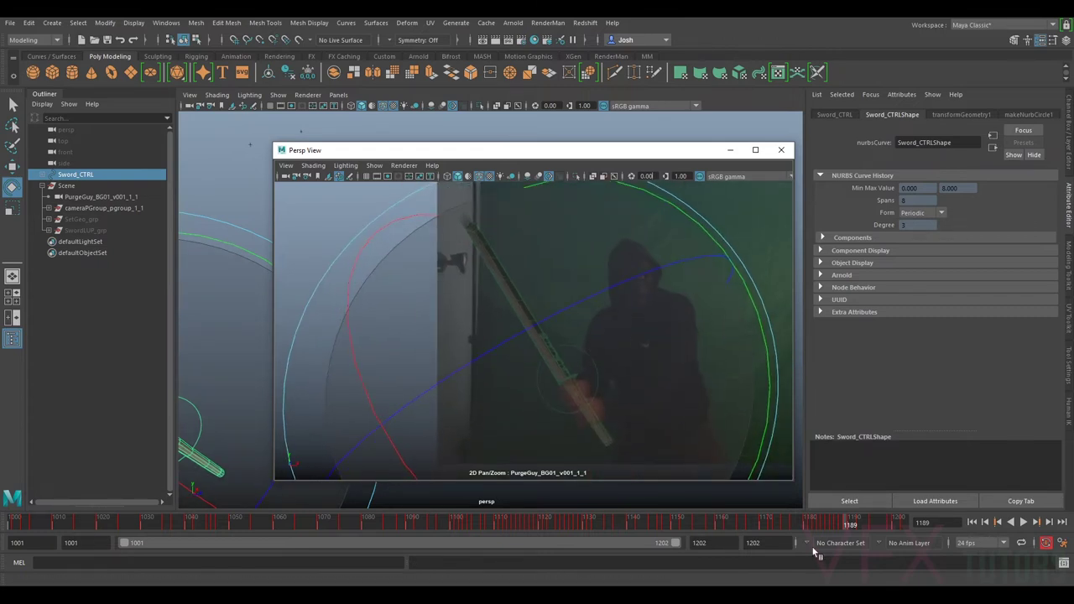
- Nudge the sword's Y rotation at frame 1188 and check the motion into frame 1189
{"action": "key", "text": "alt+v"}
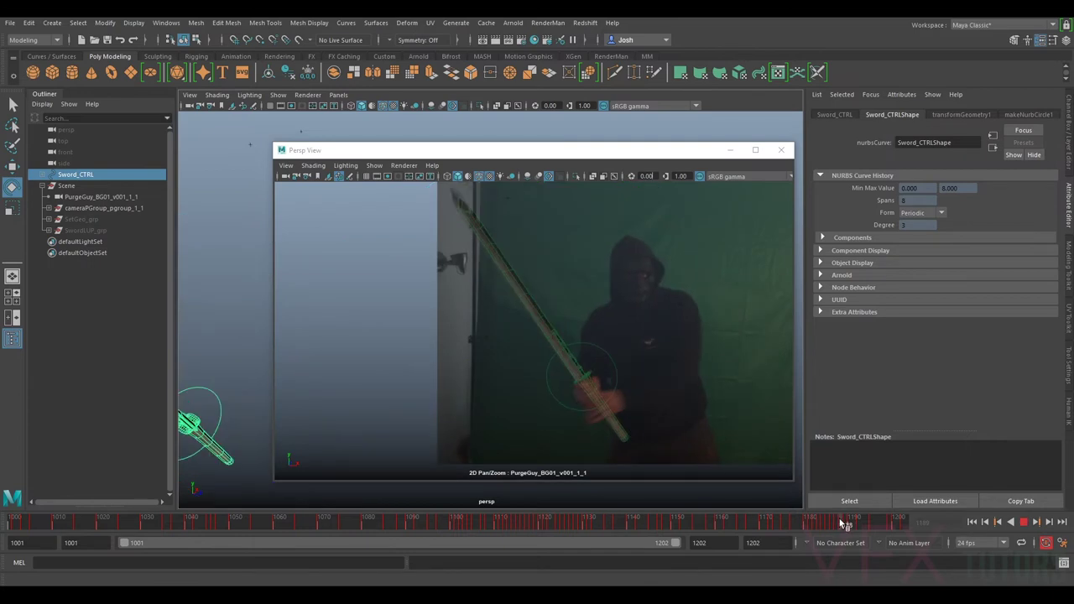
{"action": "key", "text": "alt+v"}
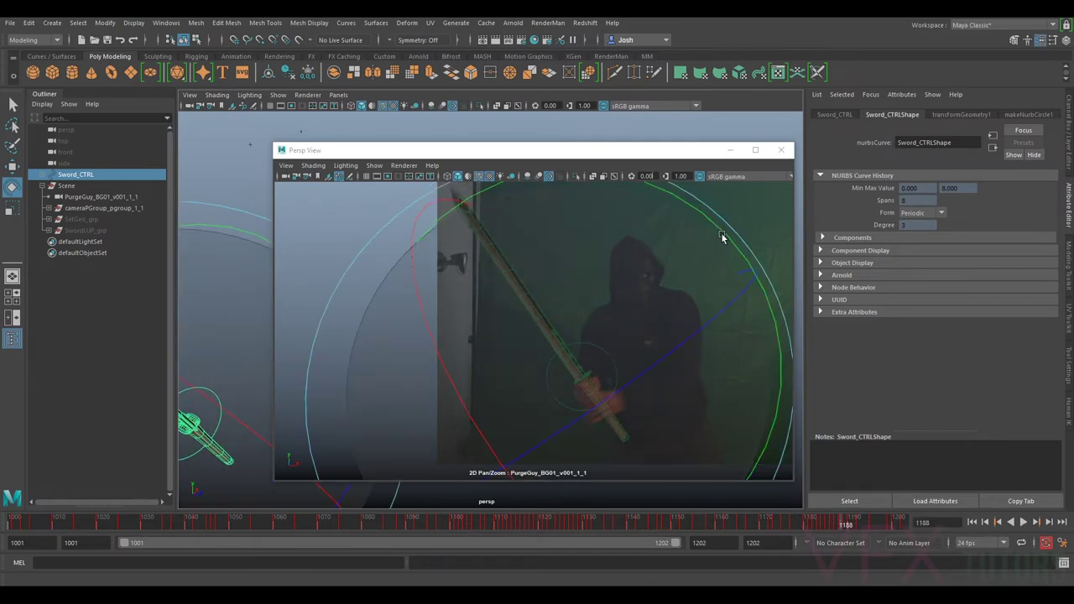
{"action": "left_click_drag", "start_coordinate": [726, 237], "coordinate": [727, 235]}
{"action": "left_click", "coordinate": [846, 524]}
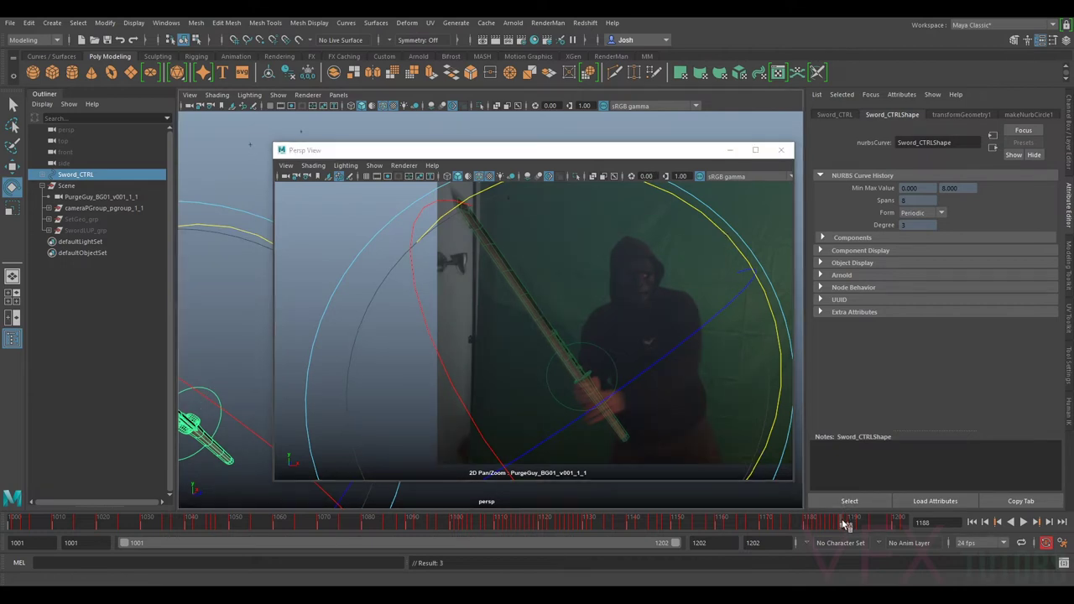
{"action": "key", "text": "alt+v"}
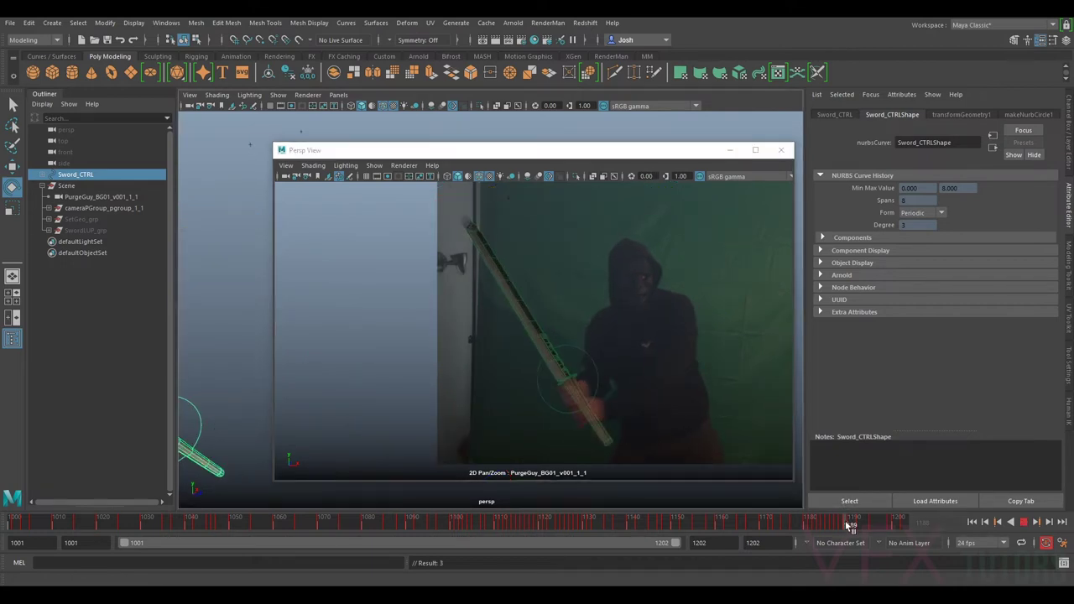
- Go to frame 1191 and rotate the sword about its Z axis to follow the prop
{"action": "left_click_drag", "start_coordinate": [853, 527], "coordinate": [858, 526]}
{"action": "right_click_drag", "start_coordinate": [537, 343], "coordinate": [619, 386]}
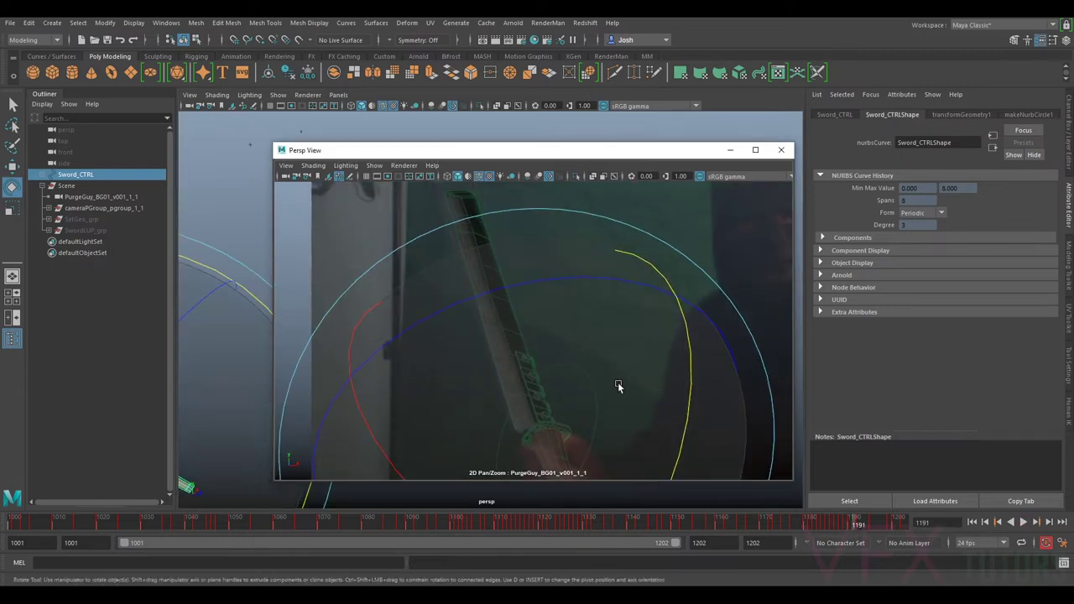
{"action": "middle_click_drag", "start_coordinate": [617, 386], "coordinate": [619, 288], "text": "alt"}
{"action": "left_click_drag", "start_coordinate": [488, 216], "coordinate": [622, 348]}
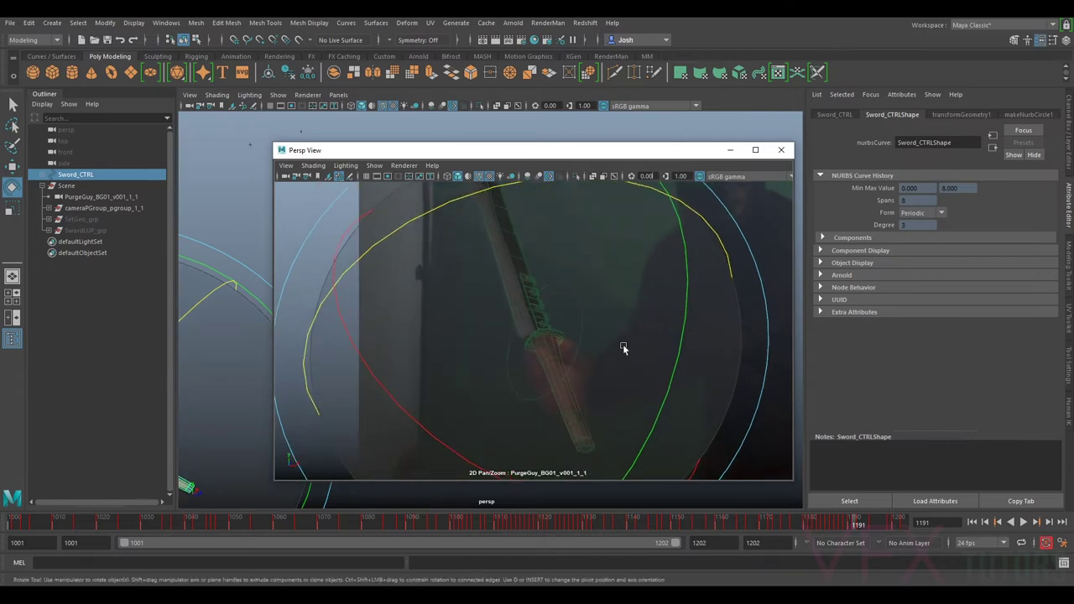
- Rotate the sword about its X axis at frame 1191 and check the motion into frame 1192
{"action": "middle_click_drag", "start_coordinate": [623, 347], "coordinate": [654, 449], "text": "alt"}
{"action": "left_click_drag", "start_coordinate": [377, 451], "coordinate": [430, 456]}
{"action": "middle_click_drag", "start_coordinate": [613, 404], "coordinate": [930, 554]}
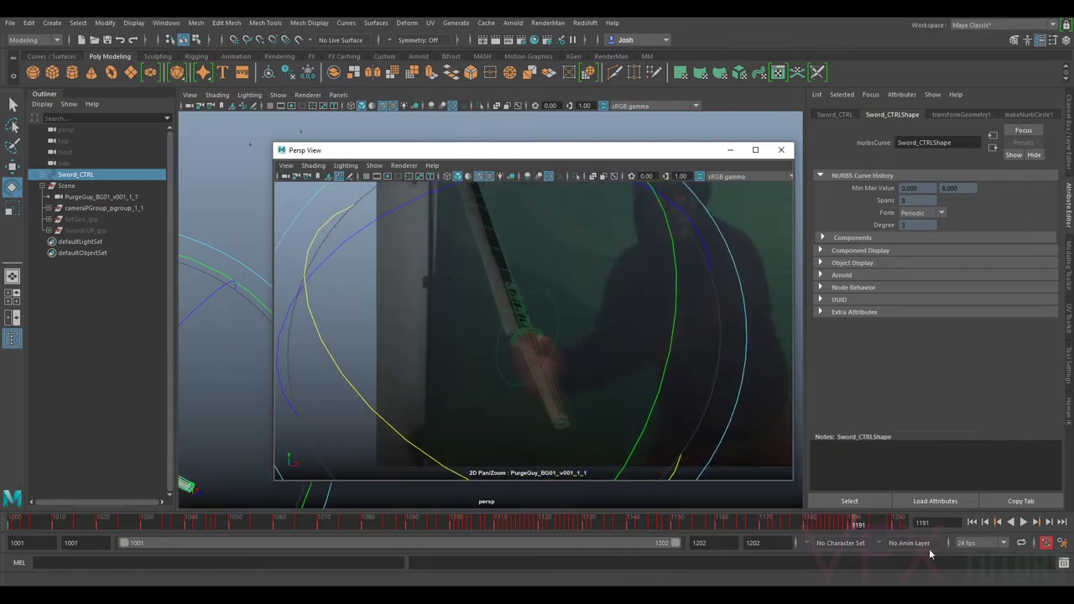
{"action": "left_click_drag", "start_coordinate": [860, 529], "coordinate": [855, 527]}
{"action": "left_click", "coordinate": [858, 528]}
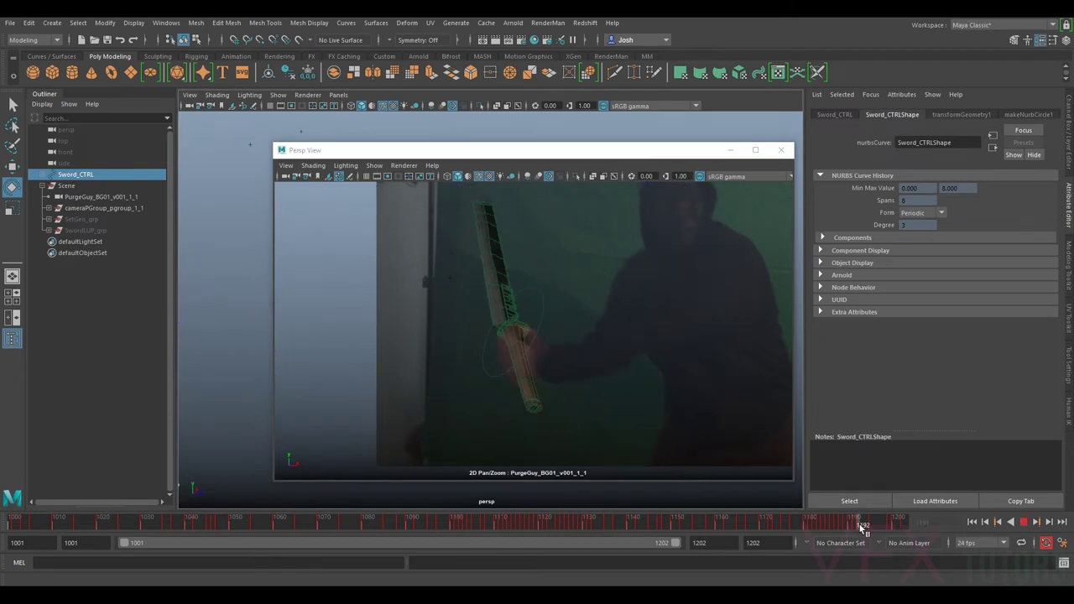
{"action": "key", "text": "backslash"}
{"action": "left_click_drag", "start_coordinate": [856, 523], "coordinate": [862, 525]}
{"action": "key", "text": "backslash"}
{"action": "scroll", "coordinate": [520, 313], "scroll_direction": "down", "scroll_amount": 2}
{"action": "middle_click_drag", "start_coordinate": [522, 313], "coordinate": [548, 383]}
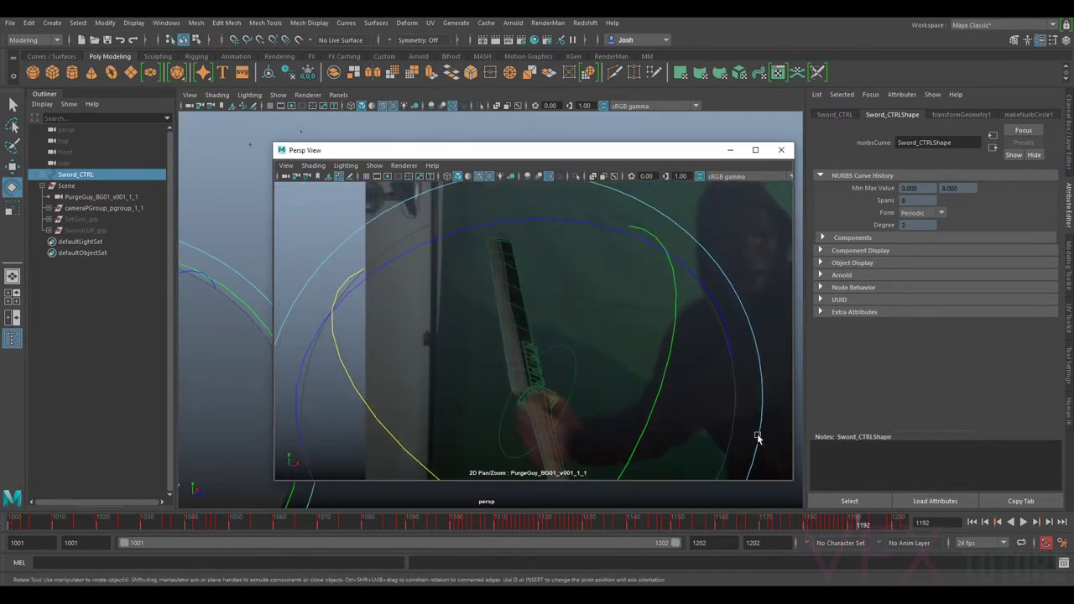
- Go to frame 1193 and rotate the sword about its X and Z axes to follow the prop's blade
{"action": "left_click", "coordinate": [864, 523]}
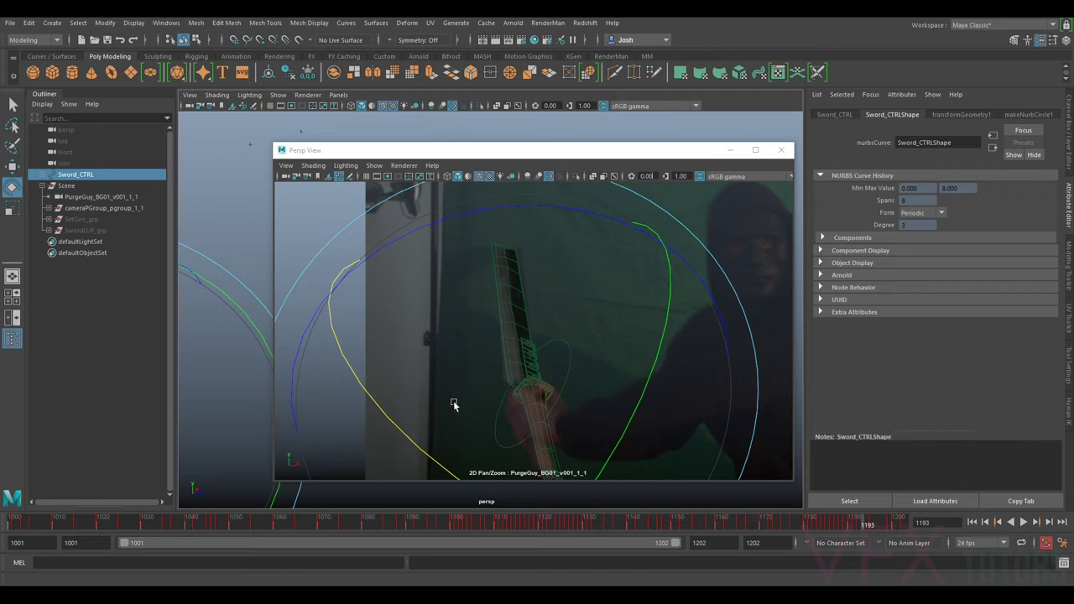
{"action": "left_click_drag", "start_coordinate": [410, 430], "coordinate": [405, 426]}
{"action": "left_click_drag", "start_coordinate": [477, 219], "coordinate": [451, 211]}
- Shift the sword along its Y and Z axes at frame 1193 to line up the guard with the hand
{"action": "key", "text": "w"}
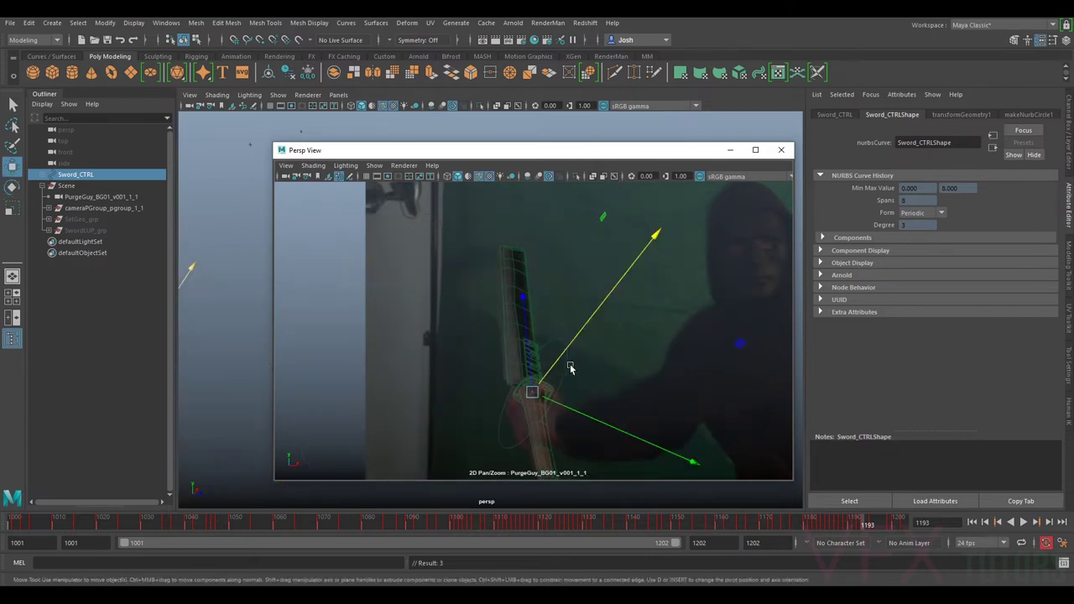
{"action": "left_click_drag", "start_coordinate": [560, 405], "coordinate": [560, 406]}
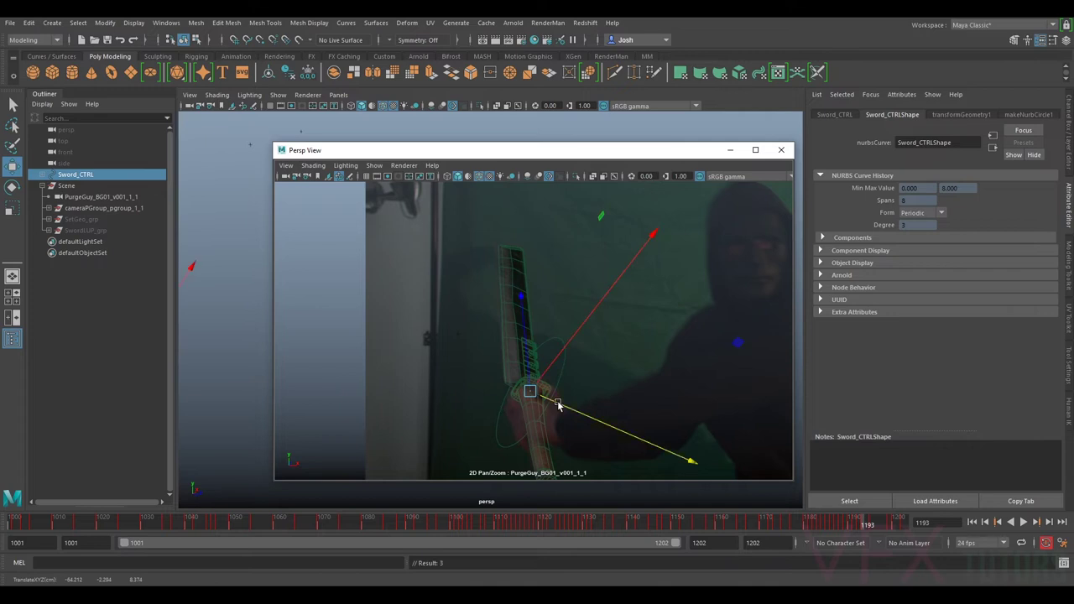
{"action": "right_click_drag", "start_coordinate": [559, 406], "coordinate": [624, 439]}
{"action": "middle_click_drag", "start_coordinate": [623, 440], "coordinate": [568, 308]}
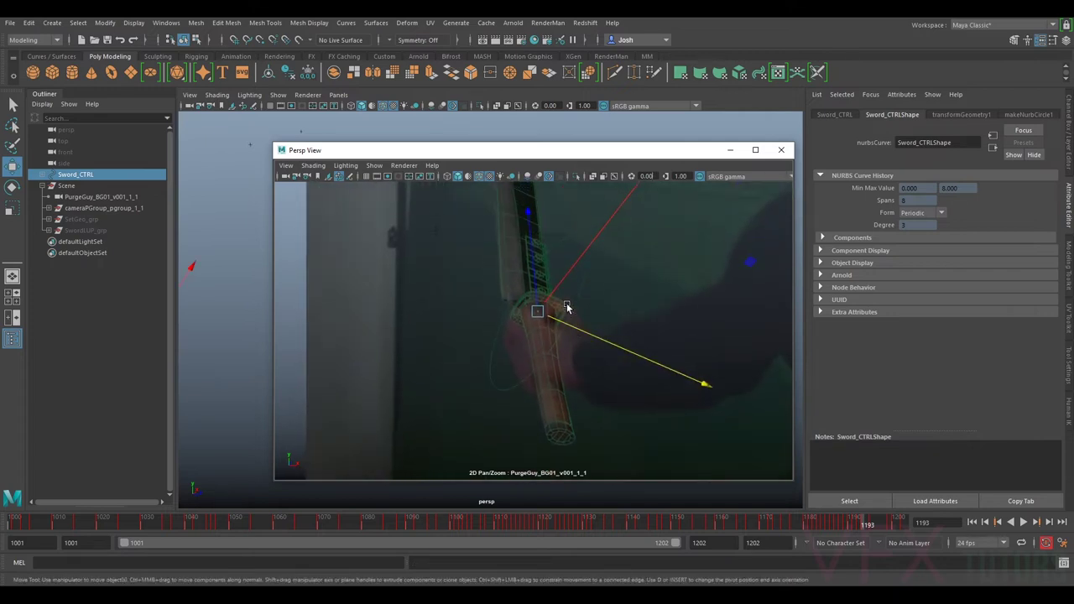
{"action": "right_click_drag", "start_coordinate": [568, 307], "coordinate": [590, 309]}
{"action": "left_click_drag", "start_coordinate": [531, 261], "coordinate": [530, 266]}
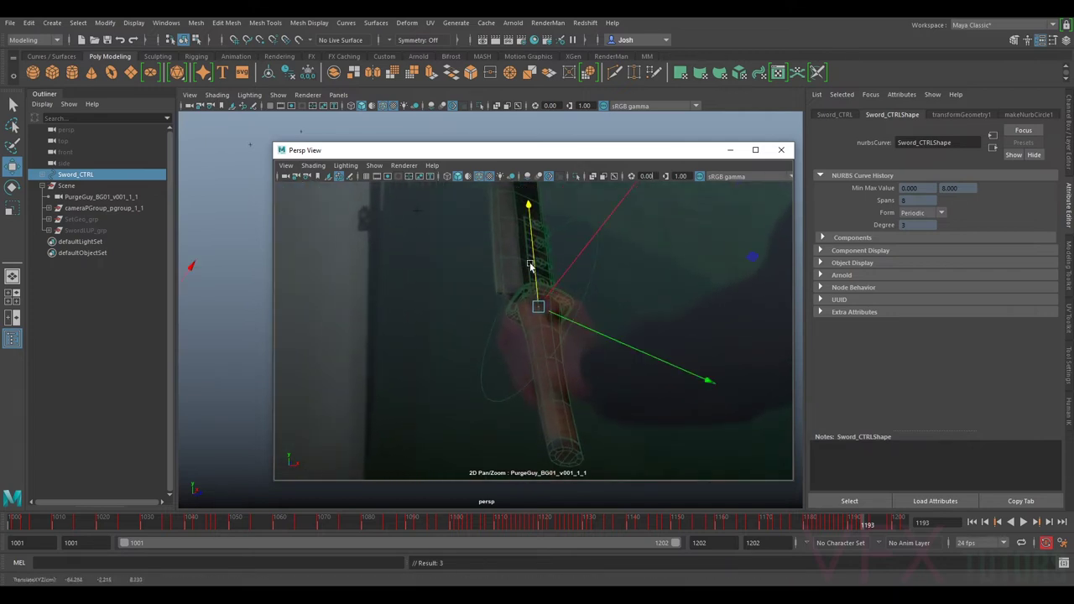
- Compare frame 1193 with the sword hidden and shown, nudging the sword along its Z axis to fit the prop
{"action": "key", "text": "ctrl+h"}
{"action": "key", "text": "h"}
{"action": "key", "text": "h"}
{"action": "key", "text": "h"}
{"action": "left_click_drag", "start_coordinate": [535, 267], "coordinate": [536, 265]}
{"action": "key", "text": "h"}
{"action": "key", "text": "h"}
{"action": "right_click_drag", "start_coordinate": [634, 317], "coordinate": [379, 170]}
{"action": "mouse_move", "coordinate": [514, 208]}
{"action": "middle_mouse_down"}
{"action": "mouse_move", "coordinate": [514, 326]}
{"action": "mouse_move", "coordinate": [515, 207]}
{"action": "middle_mouse_up"}
- Return to frame 1191 and adjust the sword's rotation about its X axis
{"action": "key", "text": "e"}
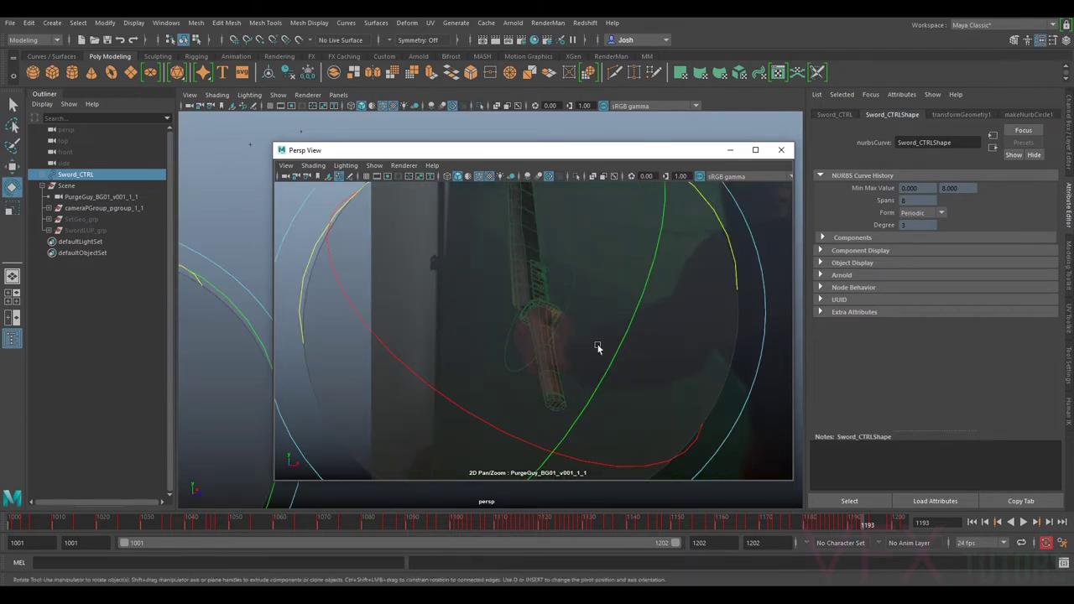
{"action": "key", "text": "backslash"}
{"action": "right_click_drag", "start_coordinate": [597, 354], "coordinate": [622, 317]}
{"action": "key", "text": "alt+v"}
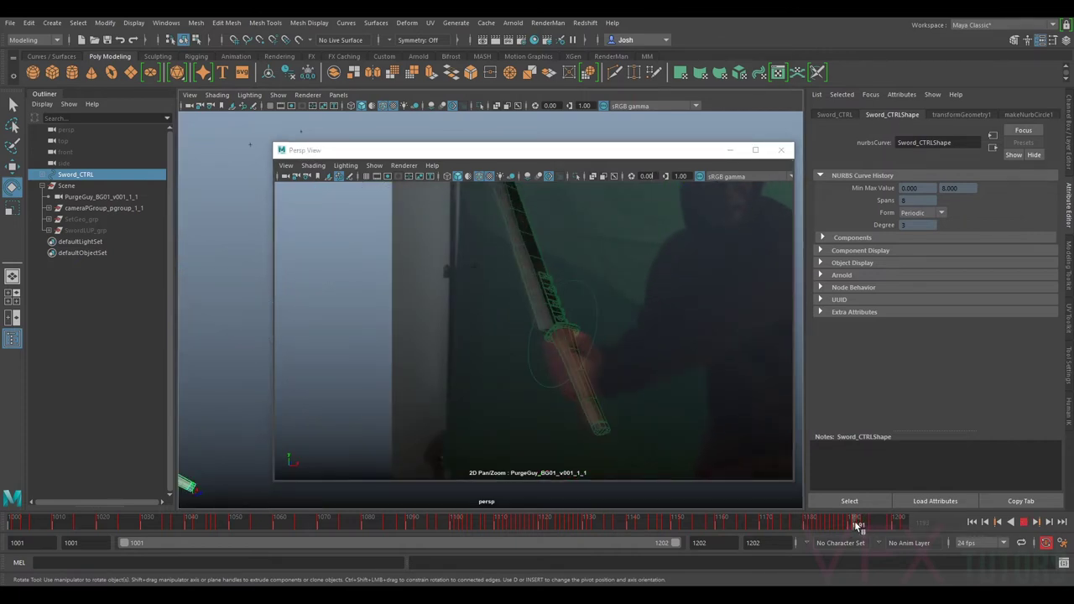
{"action": "key", "text": "alt+v"}
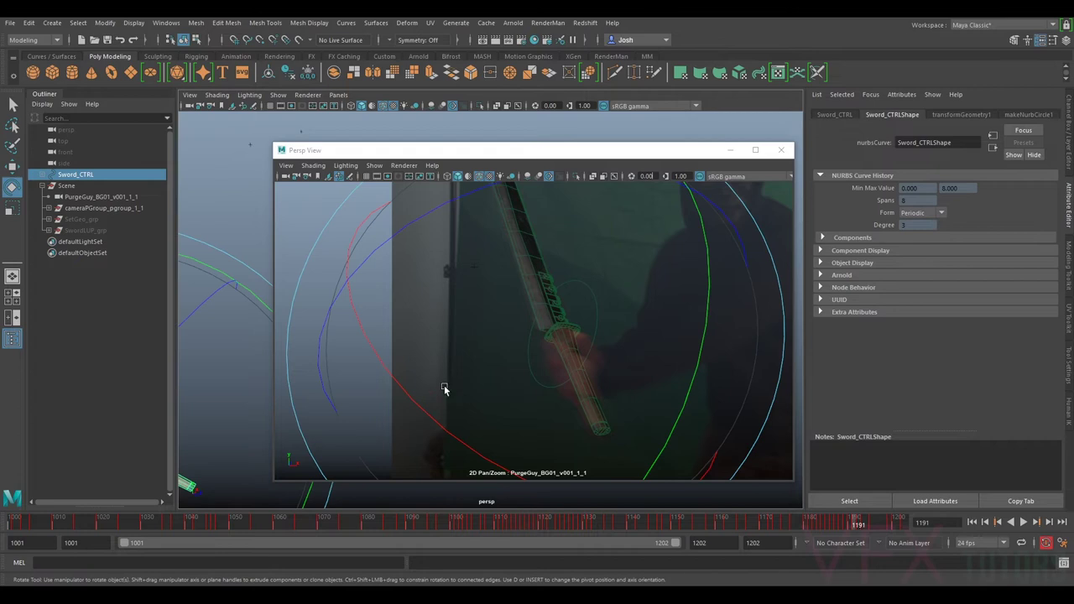
{"action": "left_click_drag", "start_coordinate": [434, 420], "coordinate": [424, 418]}
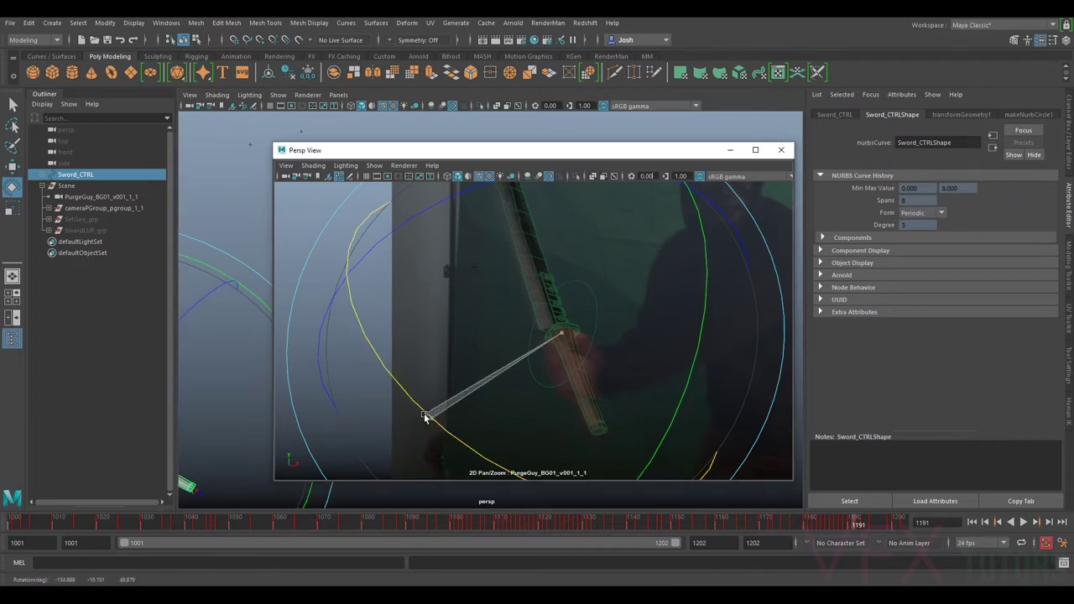
- Nudge the sword along its Y and Z axes at frame 1191 to match the prop's handle and guard
{"action": "key", "text": "w"}
{"action": "left_click_drag", "start_coordinate": [588, 336], "coordinate": [591, 337]}
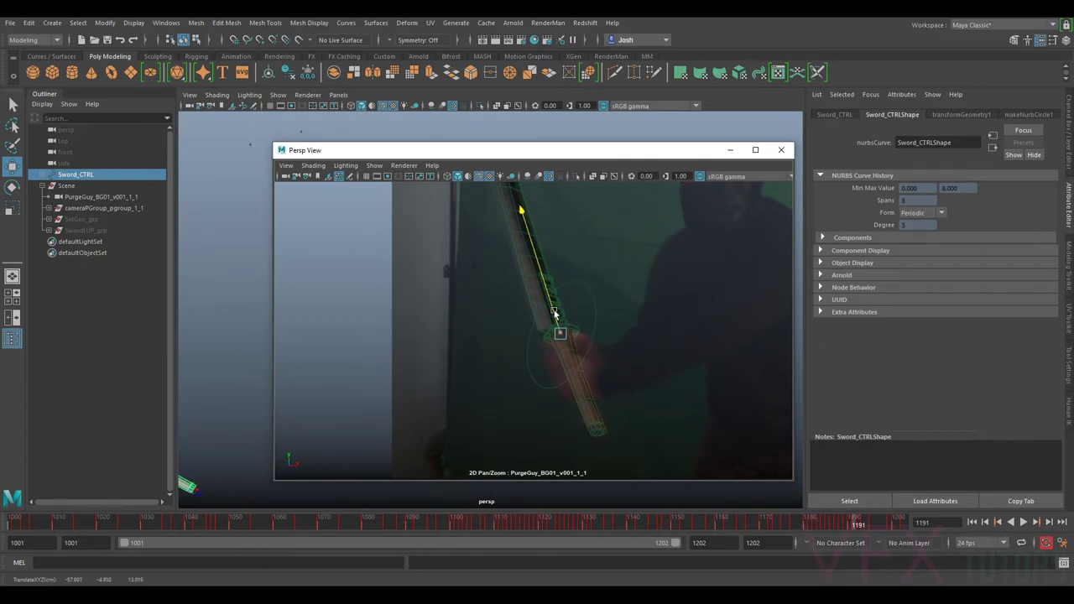
{"action": "right_click_drag", "start_coordinate": [654, 376], "coordinate": [551, 331]}
{"action": "middle_click_drag", "start_coordinate": [551, 331], "coordinate": [545, 345]}
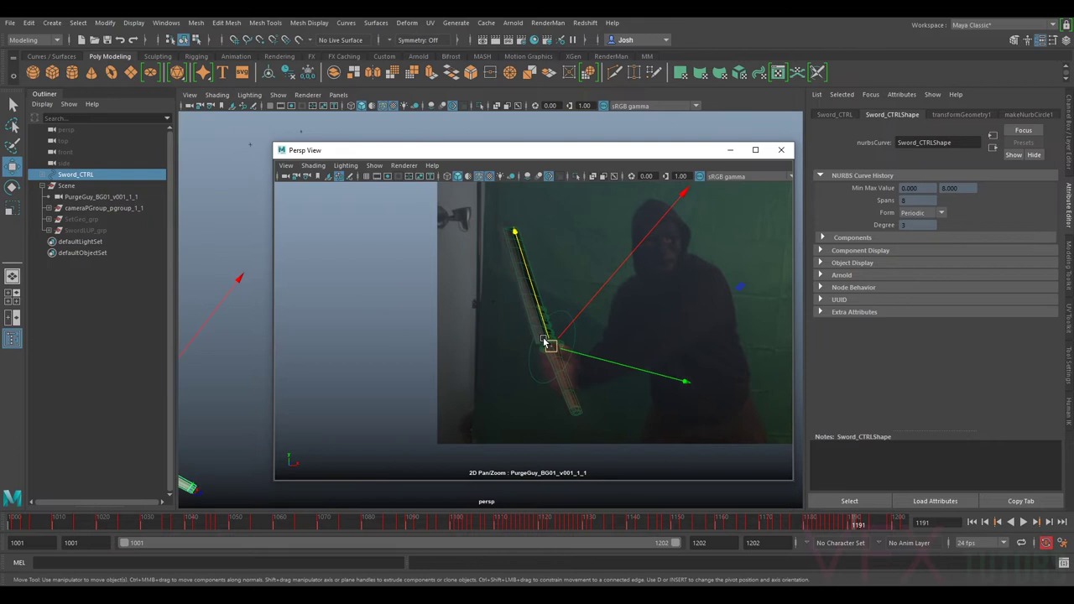
- Refine and key the sword's X rotation at frame 1191, then check the motion across the neighbouring frames
{"action": "key", "text": "e"}
{"action": "left_click_drag", "start_coordinate": [375, 400], "coordinate": [360, 412]}
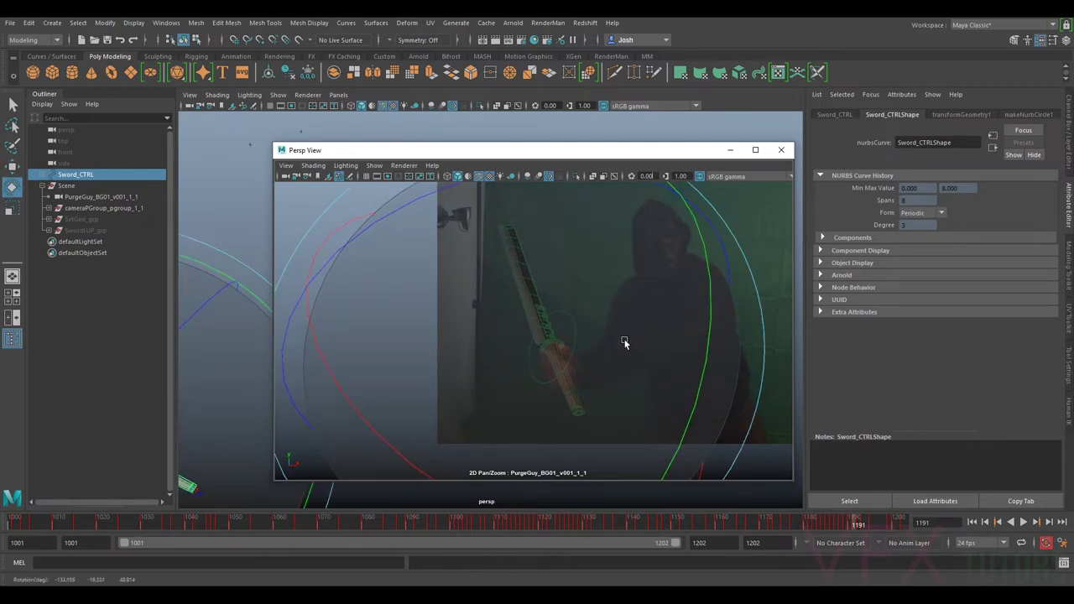
{"action": "key", "text": "shift+e"}
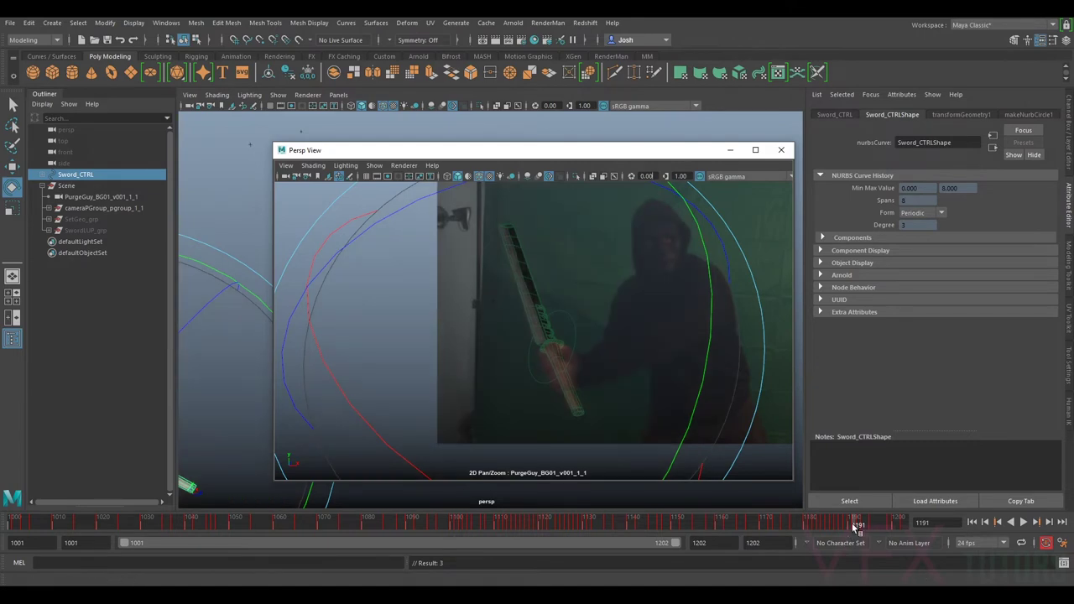
{"action": "left_click_drag", "start_coordinate": [853, 522], "coordinate": [846, 522]}
{"action": "key", "text": "alt+v"}
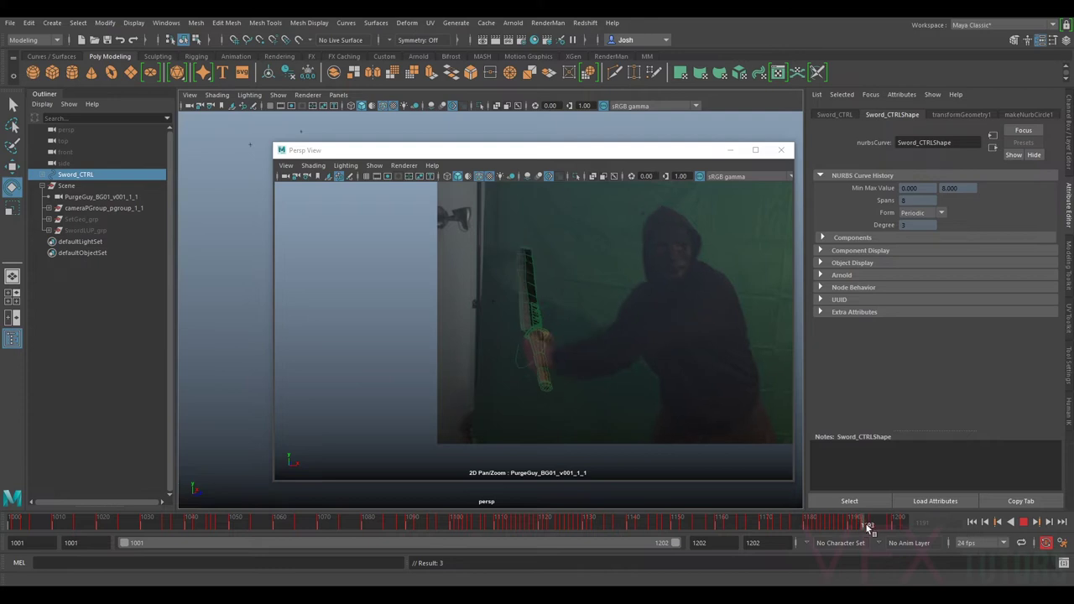
- Rotate the sword about its Y axis at frame 1194, key the rotation and check it against the full plate
{"action": "right_click_drag", "start_coordinate": [703, 417], "coordinate": [803, 465]}
{"action": "middle_click_drag", "start_coordinate": [626, 274], "coordinate": [633, 286]}
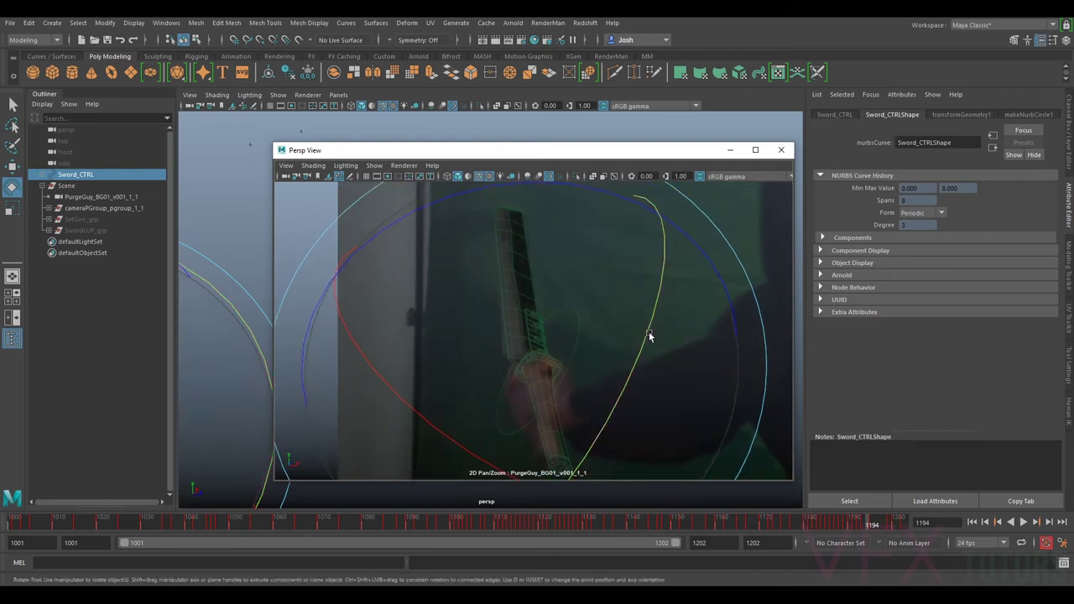
{"action": "left_click_drag", "start_coordinate": [638, 342], "coordinate": [555, 370]}
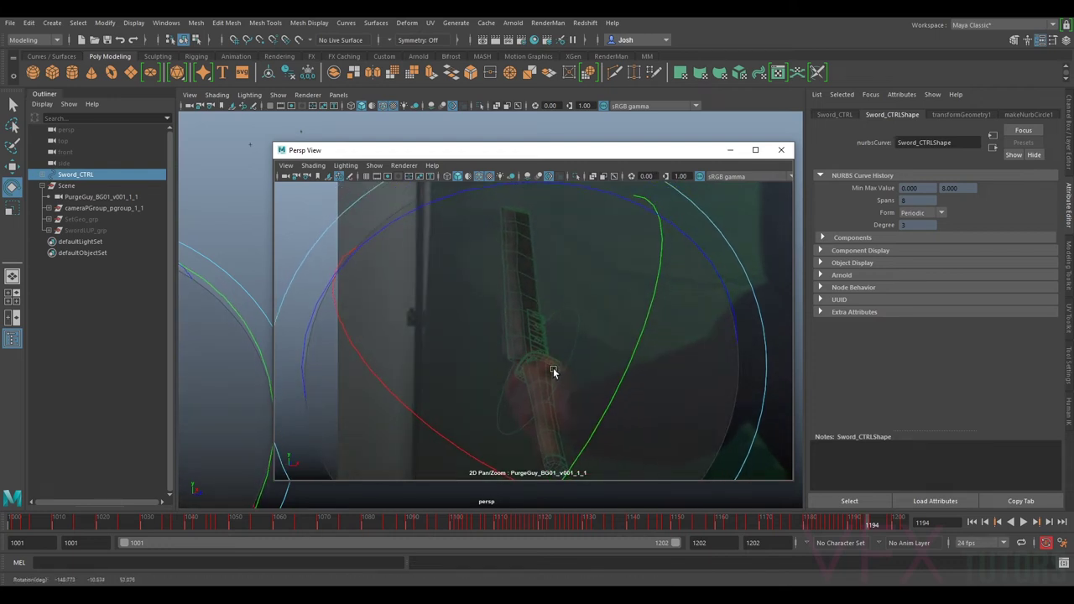
{"action": "key", "text": "shift+e"}
{"action": "key", "text": "backslash"}
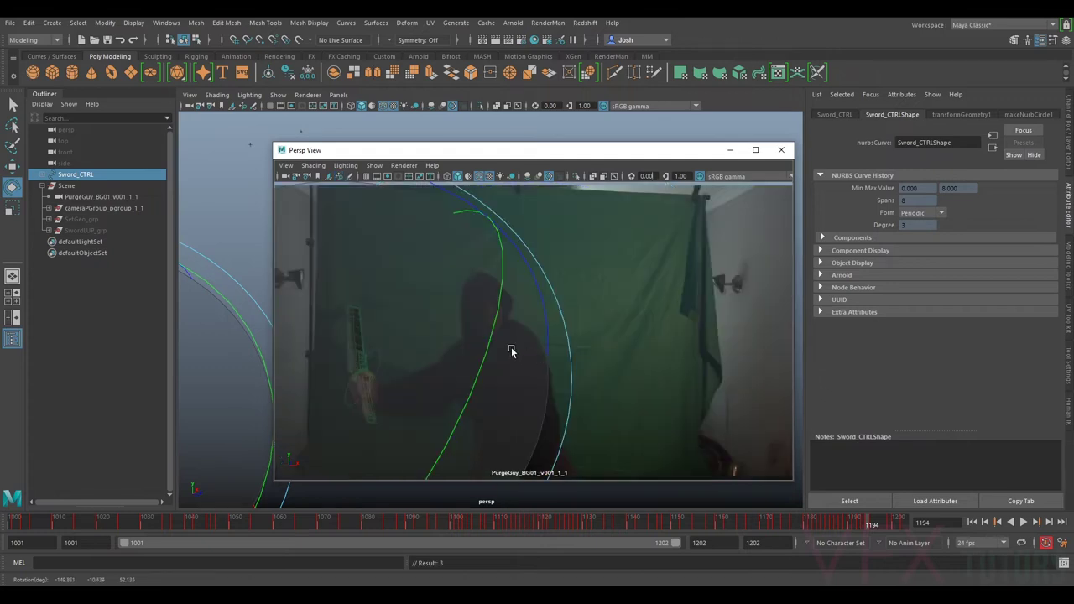
{"action": "key", "text": "backslash"}
- Reposition the sword along its local axes at frame 1194 so the guard and handle sit on the prop
{"action": "key", "text": "w"}
{"action": "left_click_drag", "start_coordinate": [561, 379], "coordinate": [535, 366]}
{"action": "key", "text": "e"}
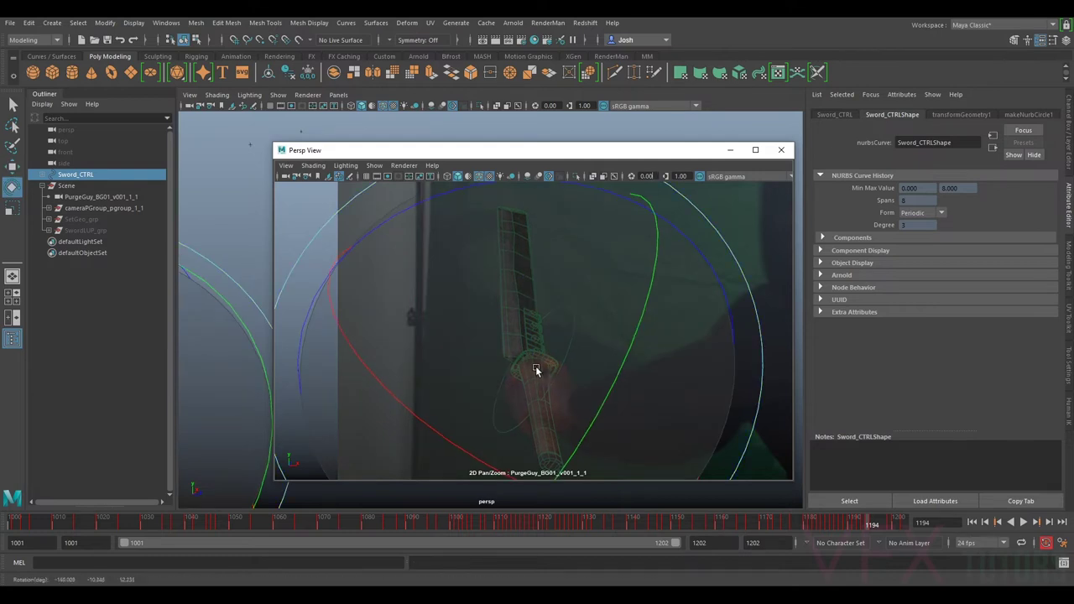
{"action": "key", "text": "w"}
{"action": "left_click_drag", "start_coordinate": [529, 338], "coordinate": [530, 340]}
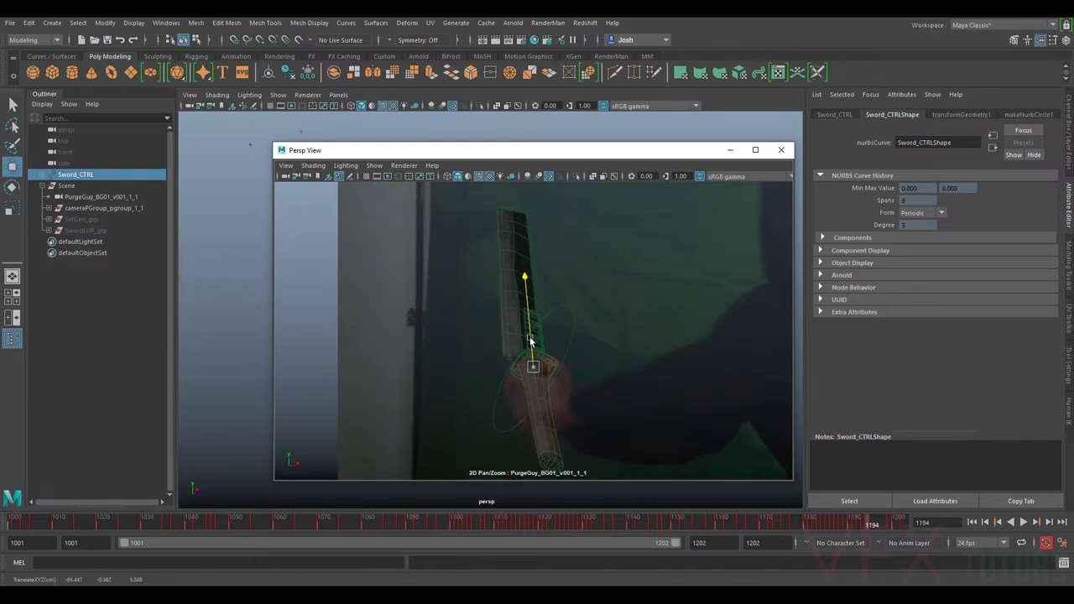
{"action": "left_click_drag", "start_coordinate": [587, 391], "coordinate": [557, 314]}
{"action": "left_click", "coordinate": [546, 311]}
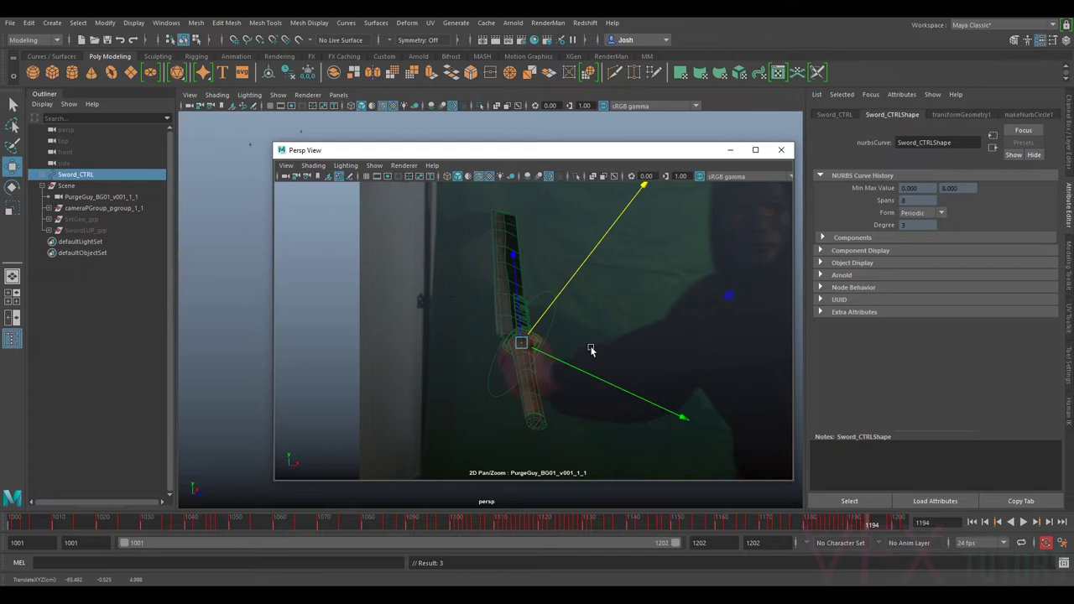
- Nudge the sword along its X axis at frame 1195 and advance to frame 1196
{"action": "left_click", "coordinate": [870, 527]}
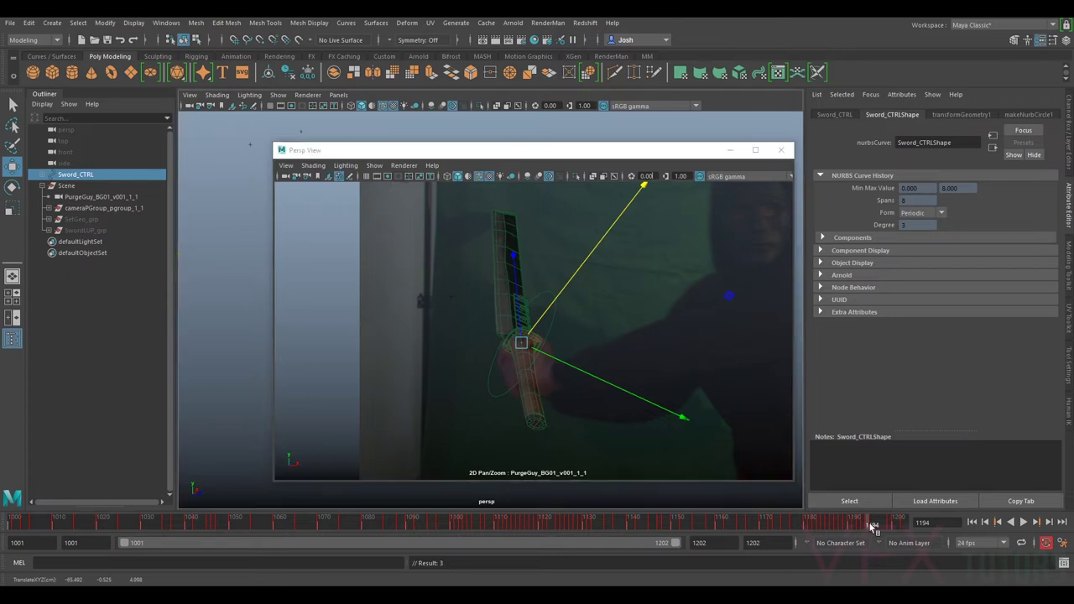
{"action": "key", "text": "alt+v"}
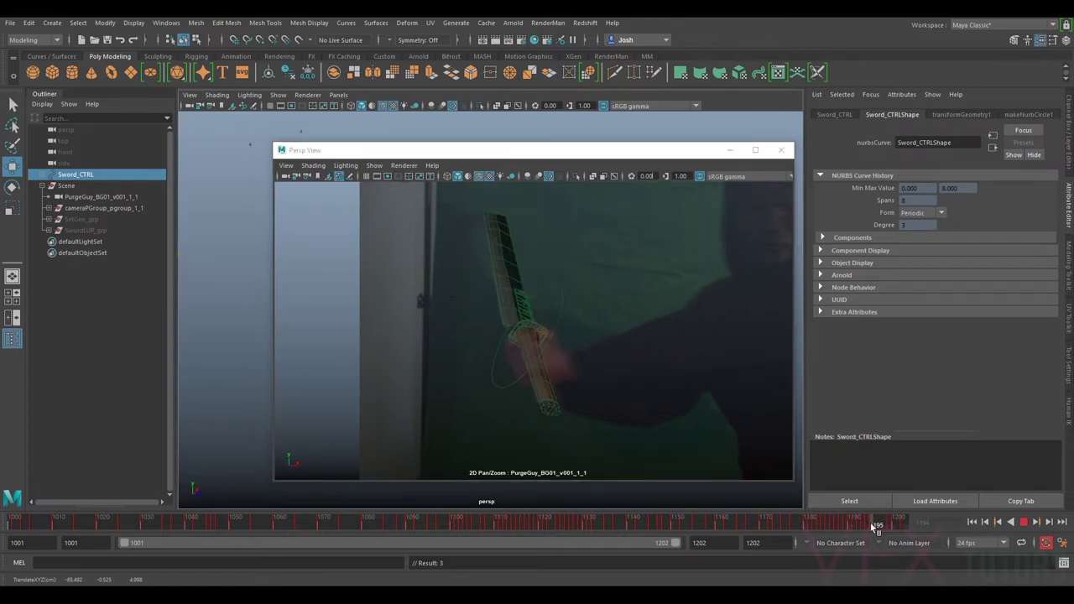
{"action": "key", "text": "alt+v"}
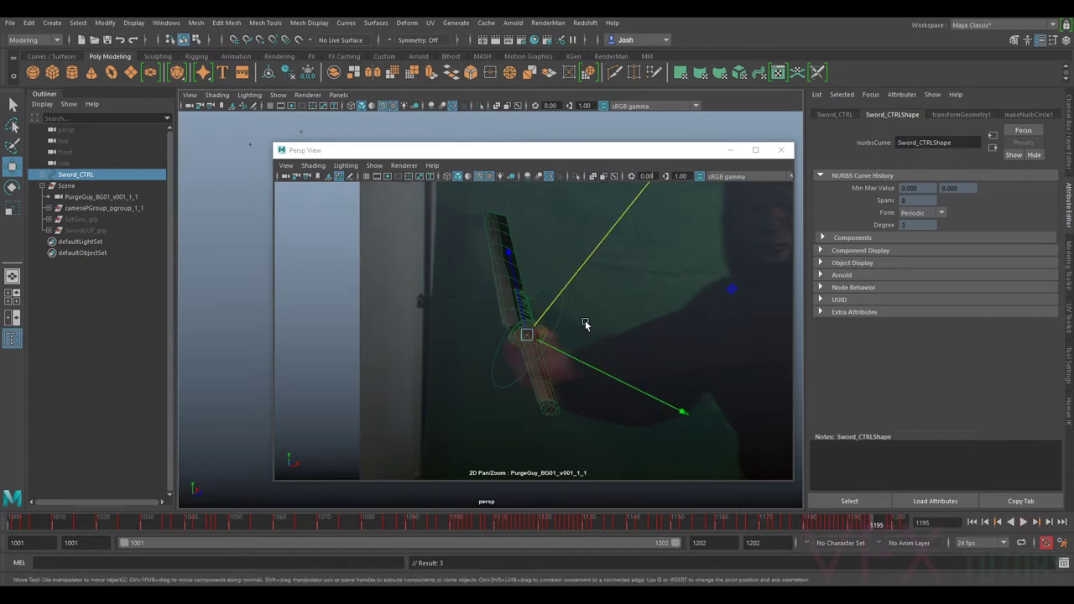
{"action": "left_click_drag", "start_coordinate": [558, 298], "coordinate": [558, 298]}
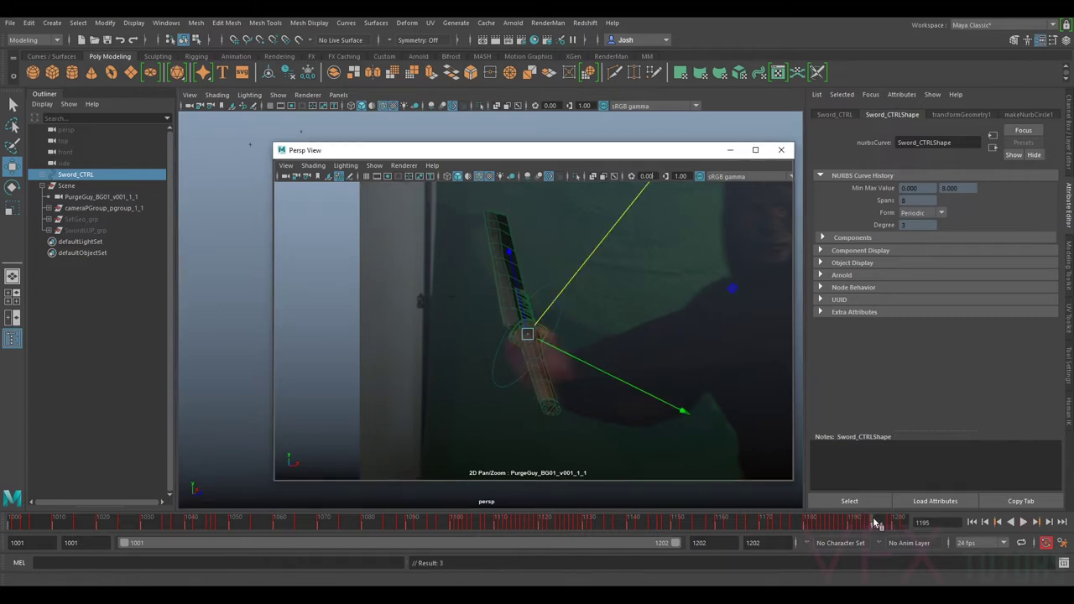
{"action": "left_click", "coordinate": [877, 524]}
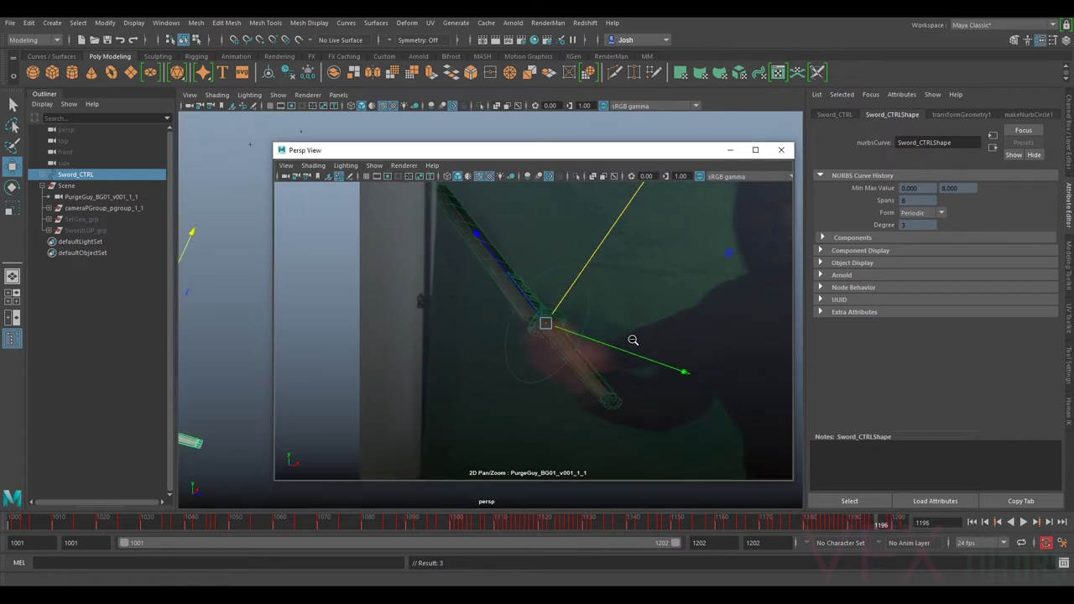
{"action": "scroll", "coordinate": [633, 336], "scroll_direction": "down", "scroll_amount": 2}
{"action": "scroll", "coordinate": [576, 313], "scroll_direction": "up", "scroll_amount": 2}
{"action": "middle_click_drag", "start_coordinate": [596, 298], "coordinate": [607, 348]}
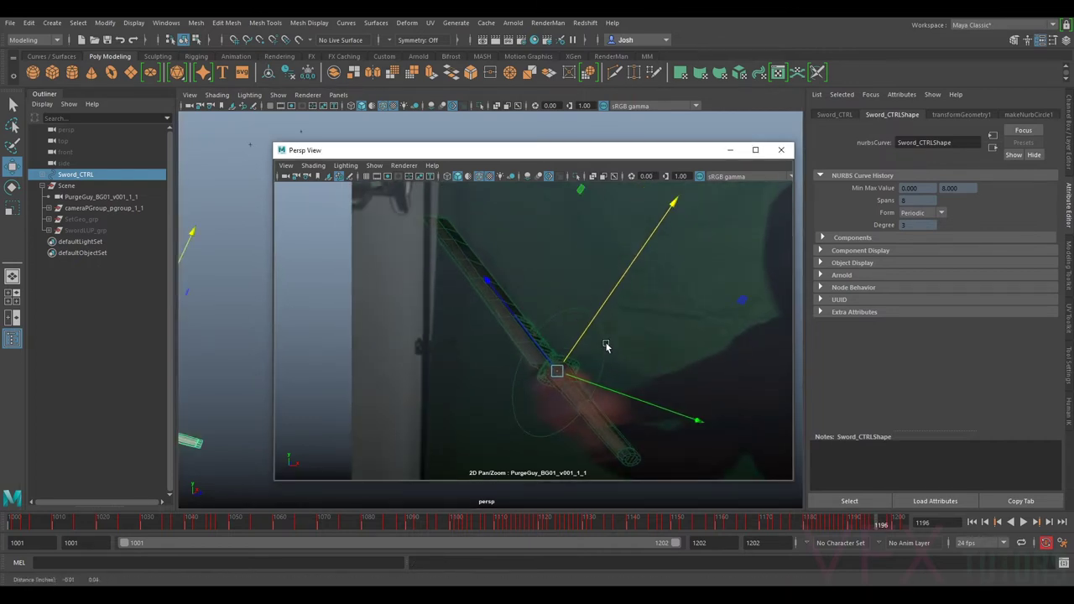
{"action": "key", "text": "e"}
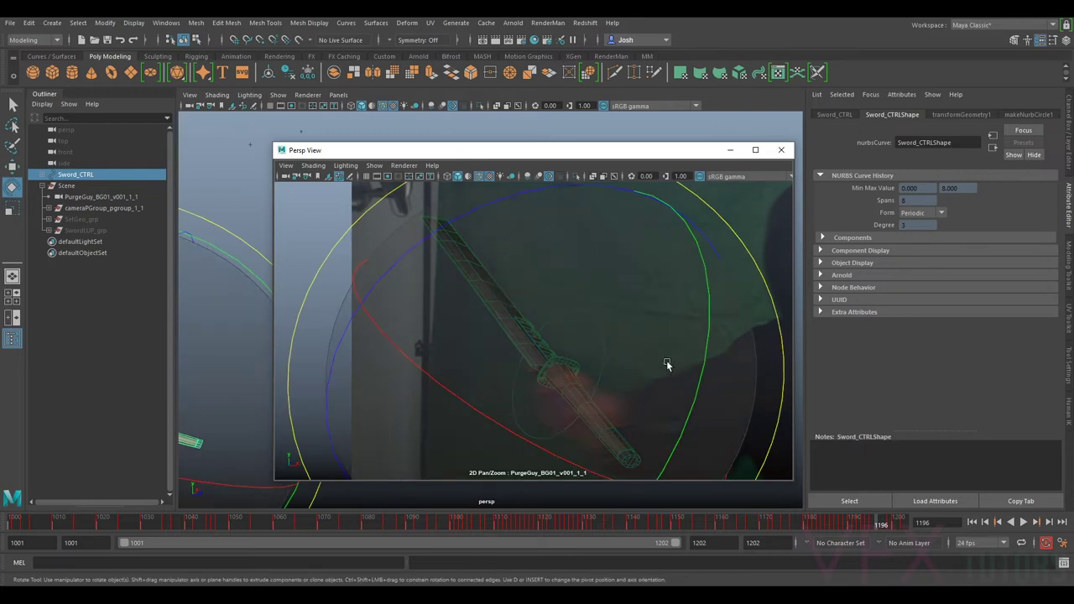
{"action": "left_click_drag", "start_coordinate": [700, 364], "coordinate": [621, 380]}
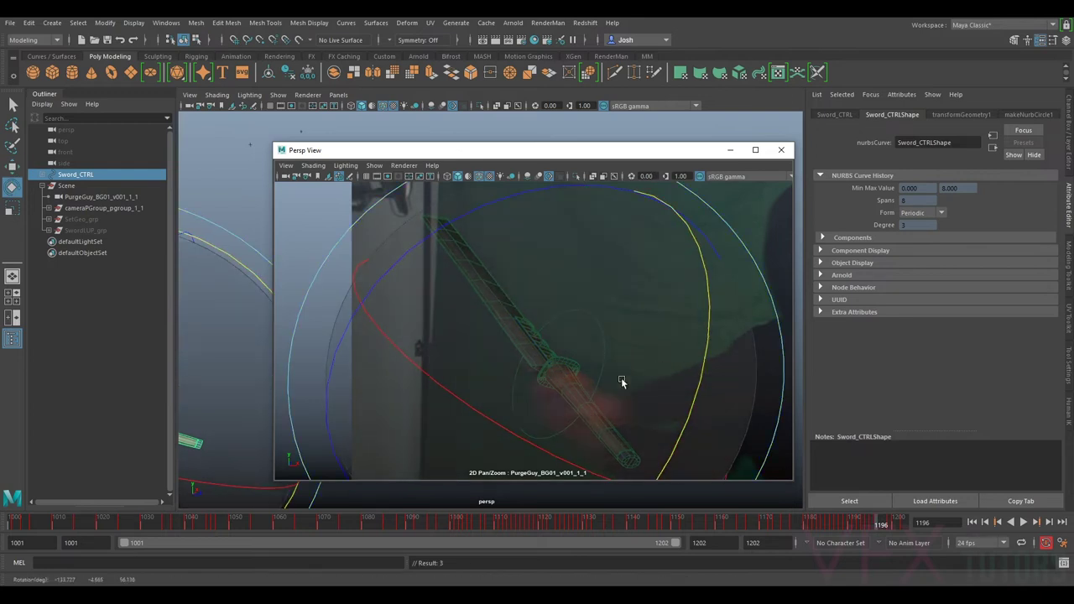
{"action": "key", "text": "ctrl+z"}
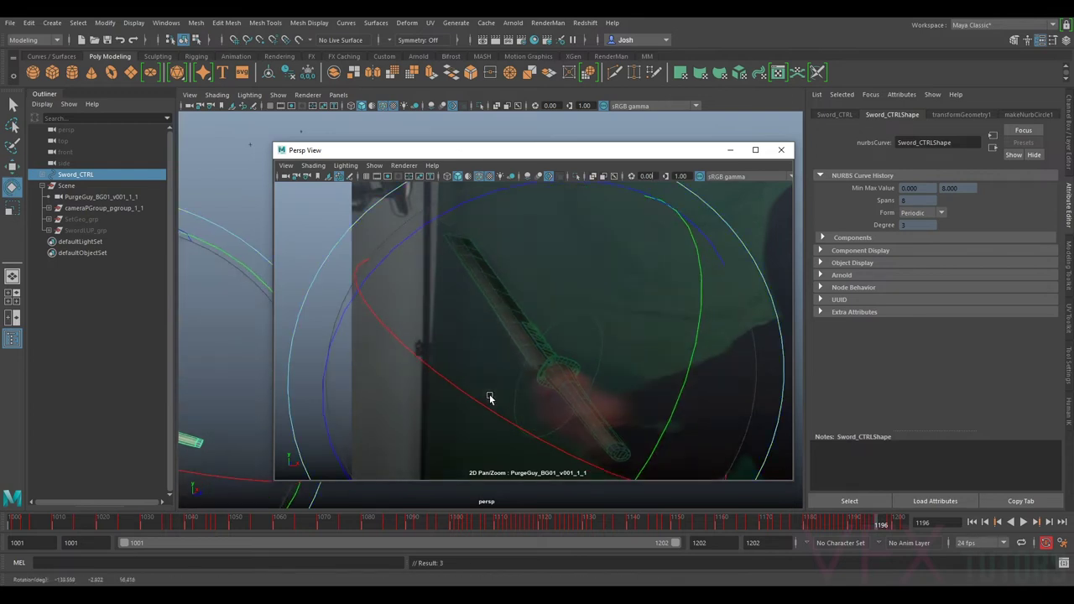
- Examine the blurred prop's angle and position at frame 1196 in the full plate with the sword hidden and shown
{"action": "key", "text": "ctrl+h"}
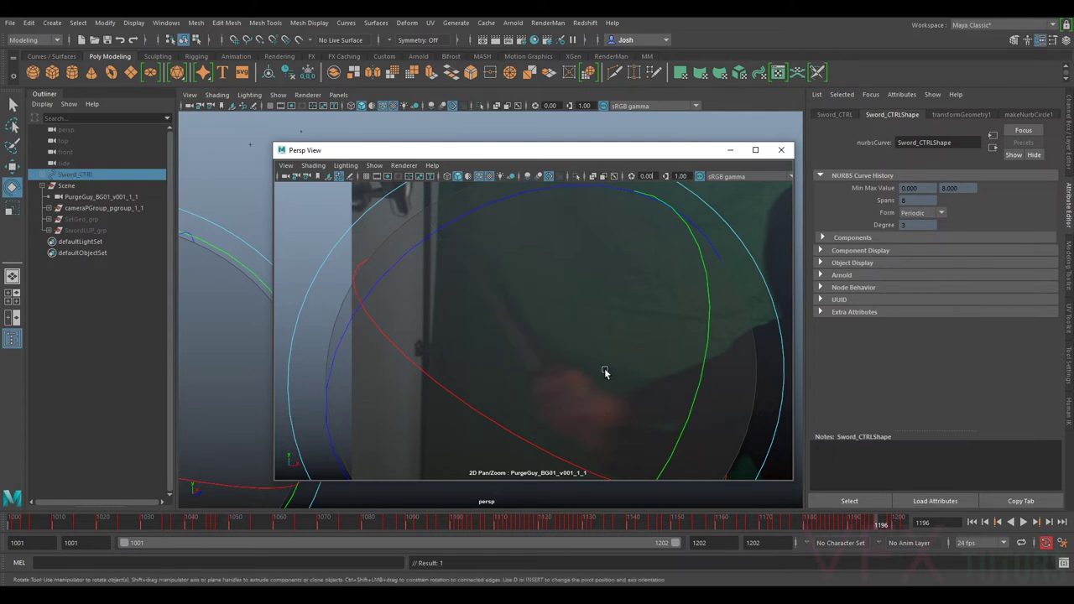
{"action": "key", "text": "backslash"}
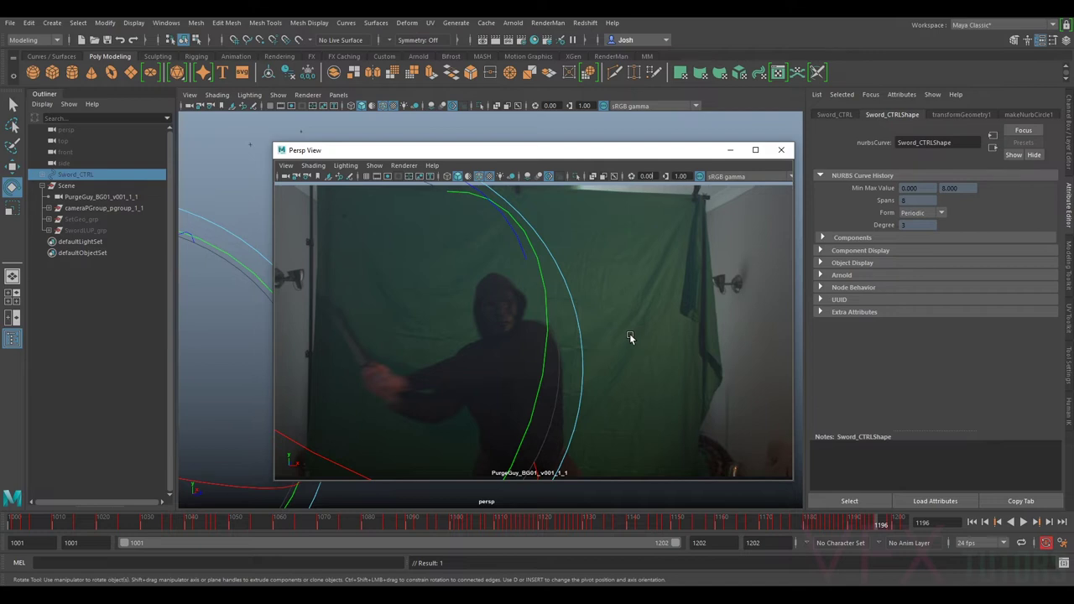
{"action": "key", "text": "h"}
{"action": "key", "text": "ctrl+h"}
{"action": "key", "text": "shift+h"}
{"action": "key", "text": "ctrl+h"}
{"action": "key", "text": "shift+h"}
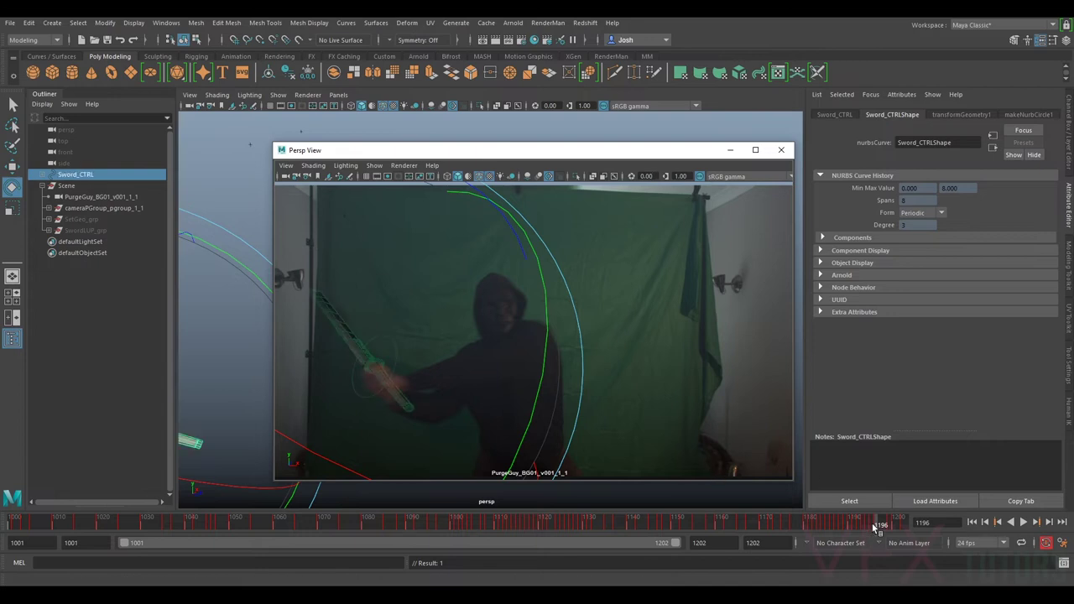
- Compare the blurred prop at frames 1195 and 1196 with the sword hidden and shown
{"action": "left_click", "coordinate": [871, 526]}
{"action": "key", "text": "h"}
{"action": "key", "text": "h"}
{"action": "key", "text": "h"}
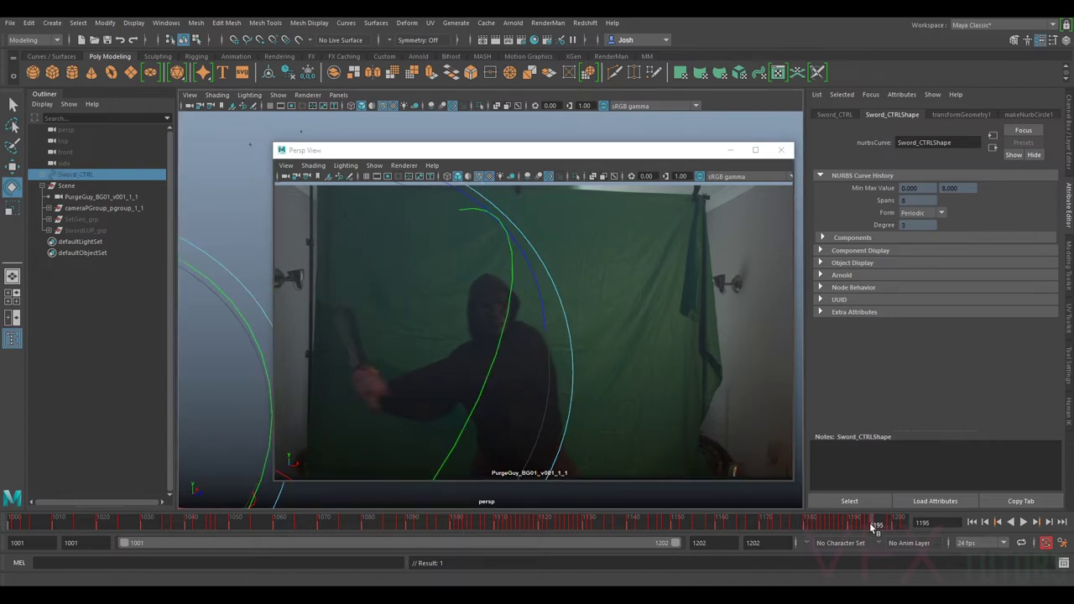
{"action": "key", "text": "shift+h"}
{"action": "key", "text": "ctrl+h"}
{"action": "key", "text": "shift+h"}
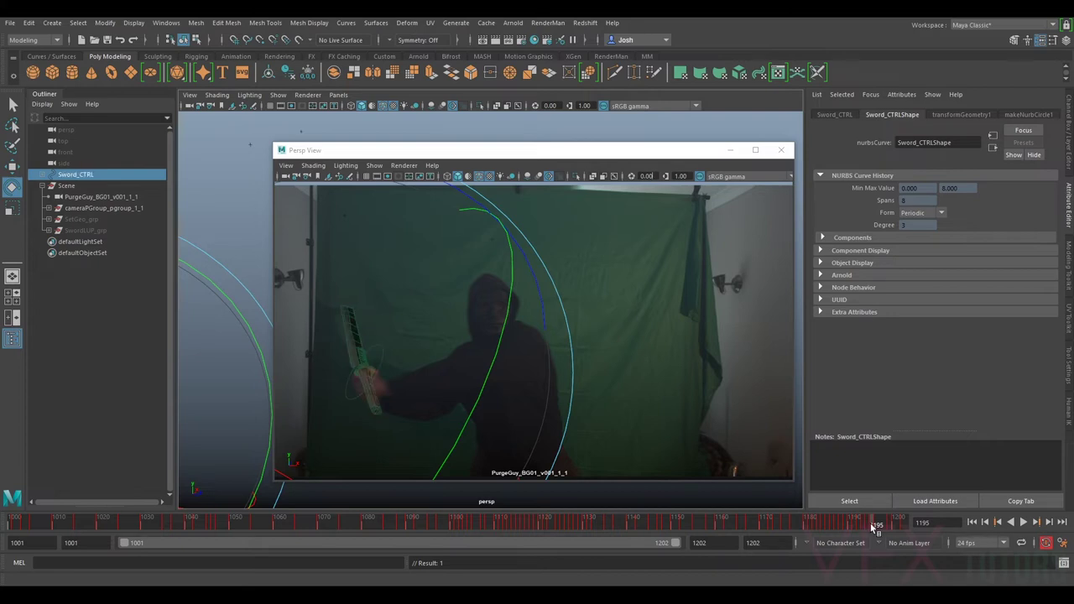
{"action": "left_click", "coordinate": [878, 527]}
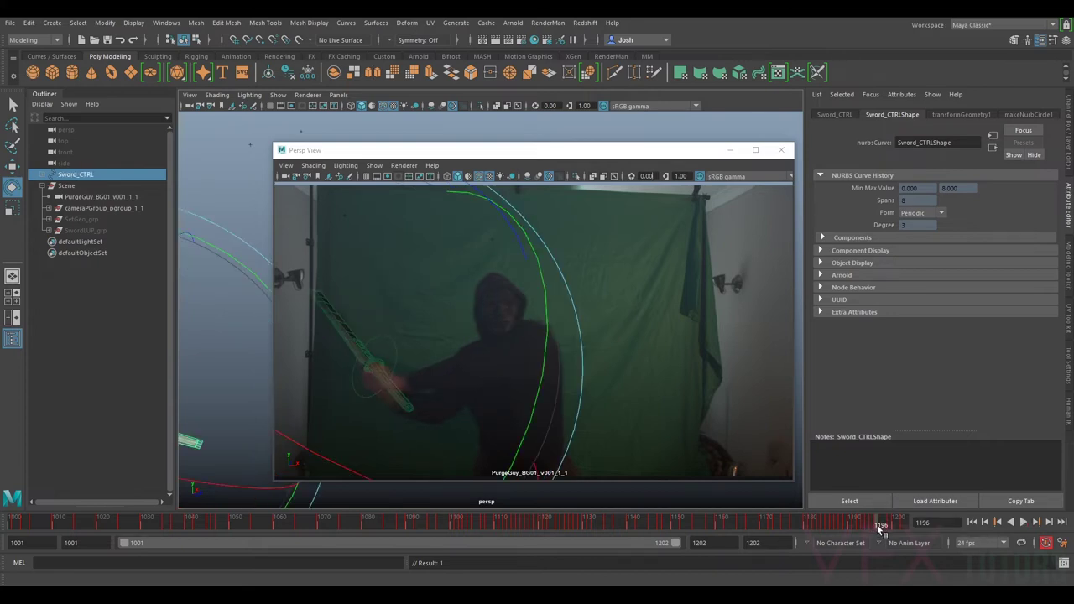
{"action": "key", "text": "ctrl+h"}
{"action": "key", "text": "e"}
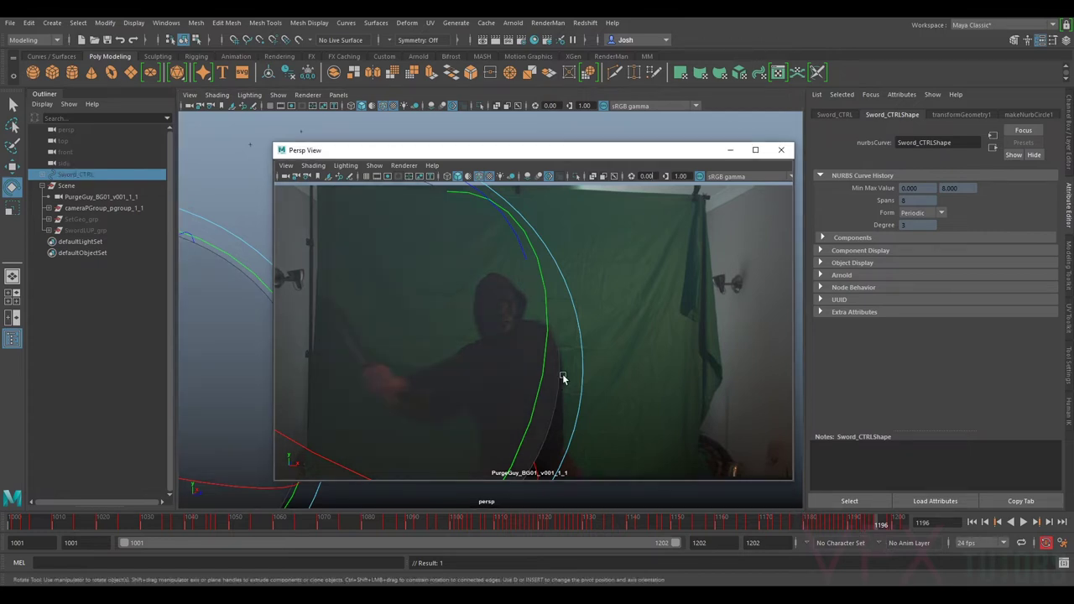
{"action": "key", "text": "shift+h"}
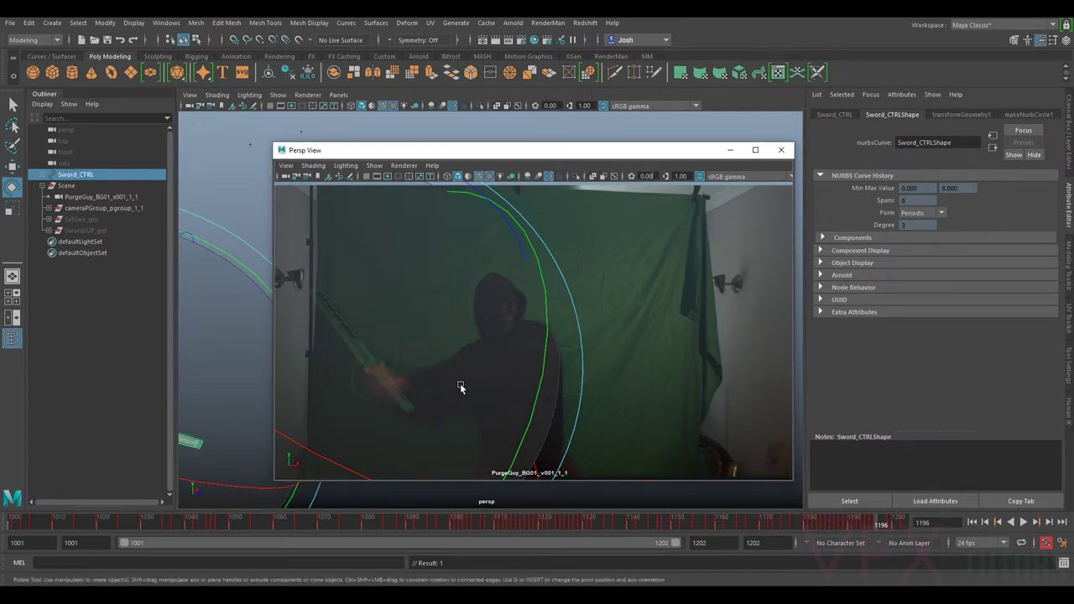
- Rotate the sword to the blurred prop's angle at frame 1196 and shift it towards the hand
{"action": "key", "text": "backslash"}
{"action": "middle_click_drag", "start_coordinate": [518, 367], "coordinate": [509, 260]}
{"action": "middle_click_drag", "start_coordinate": [579, 296], "coordinate": [568, 351]}
{"action": "left_click_drag", "start_coordinate": [568, 347], "coordinate": [543, 291]}
{"action": "key", "text": "w"}
{"action": "left_click_drag", "start_coordinate": [534, 353], "coordinate": [525, 350]}
{"action": "key", "text": "e"}
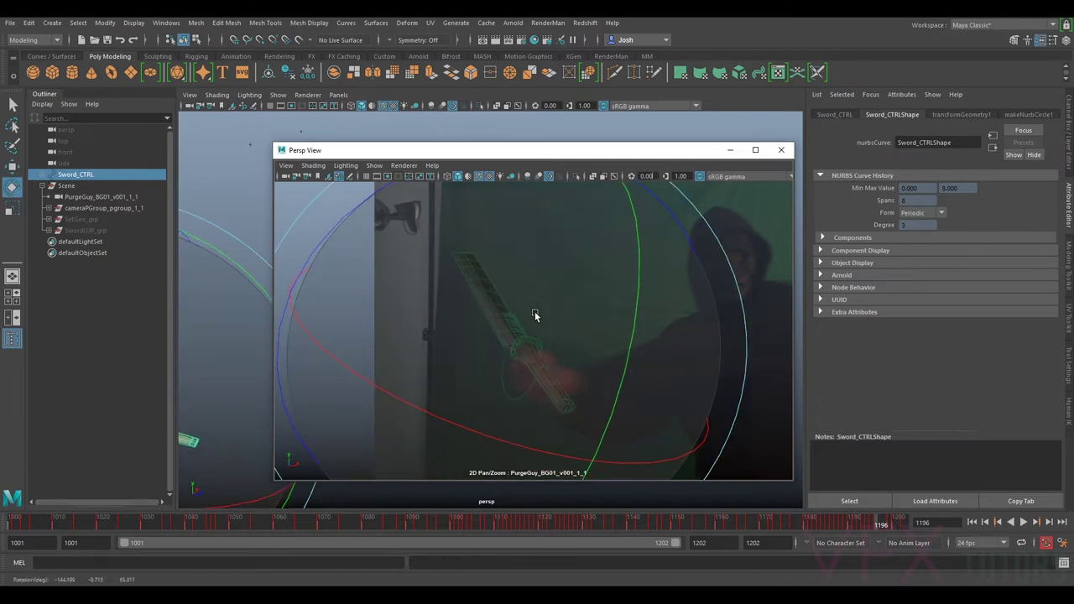
- Check the sword against the blurred prop close up and move its guard down onto the hand at frame 1196
{"action": "right_click_drag", "start_coordinate": [537, 316], "coordinate": [621, 364], "text": "alt"}
{"action": "middle_click_drag", "start_coordinate": [621, 364], "coordinate": [617, 324]}
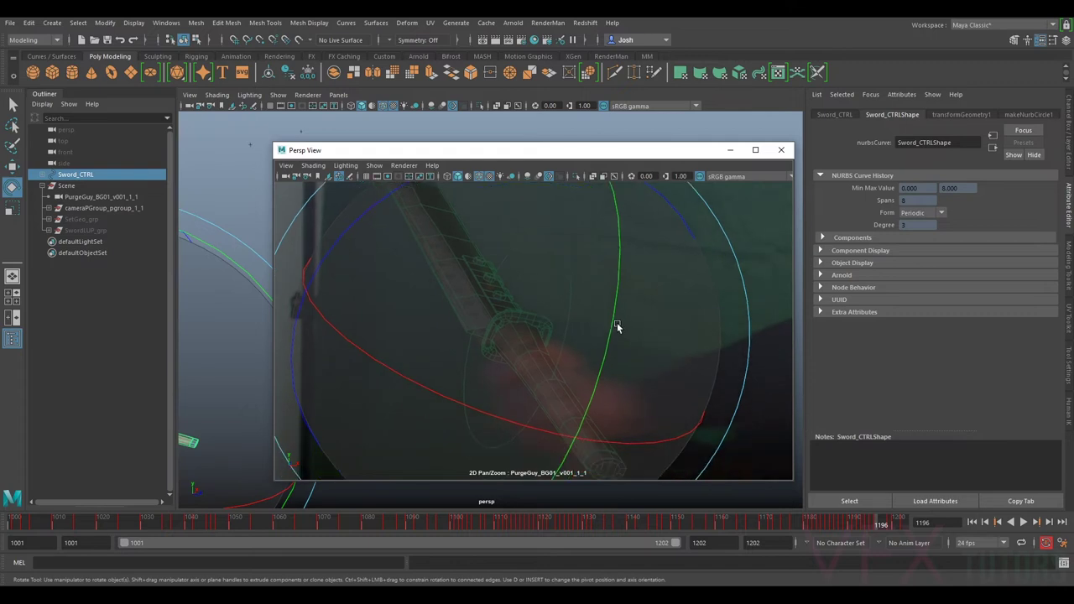
{"action": "key", "text": "h"}
{"action": "left_click_drag", "start_coordinate": [616, 330], "coordinate": [613, 335]}
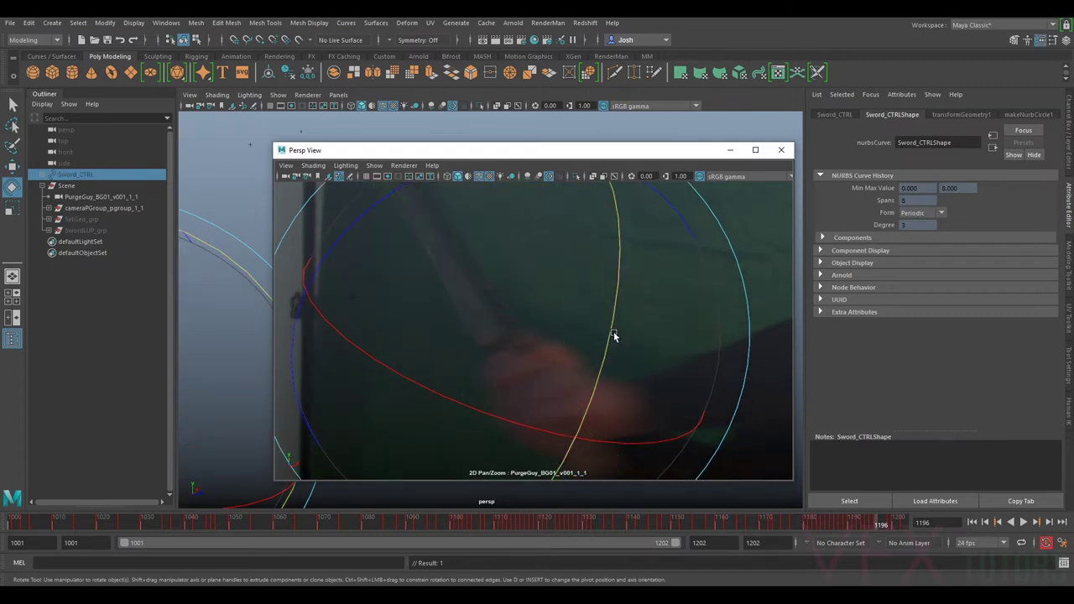
{"action": "key", "text": "h"}
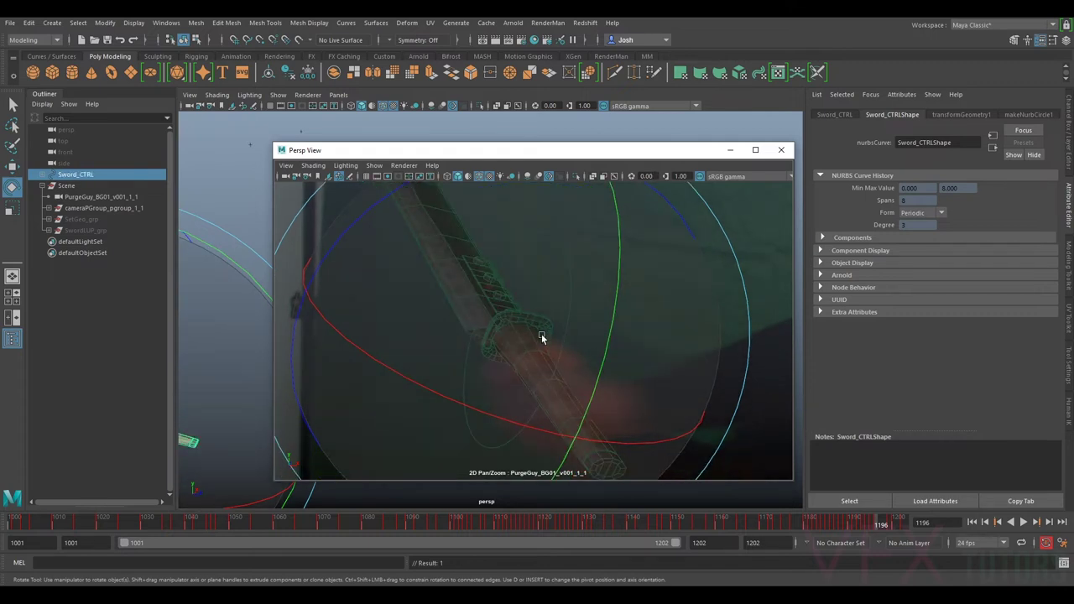
{"action": "key", "text": "w"}
{"action": "mouse_move", "coordinate": [526, 346]}
{"action": "left_mouse_down"}
{"action": "mouse_move", "coordinate": [514, 377]}
{"action": "mouse_move", "coordinate": [524, 354]}
{"action": "left_mouse_up"}
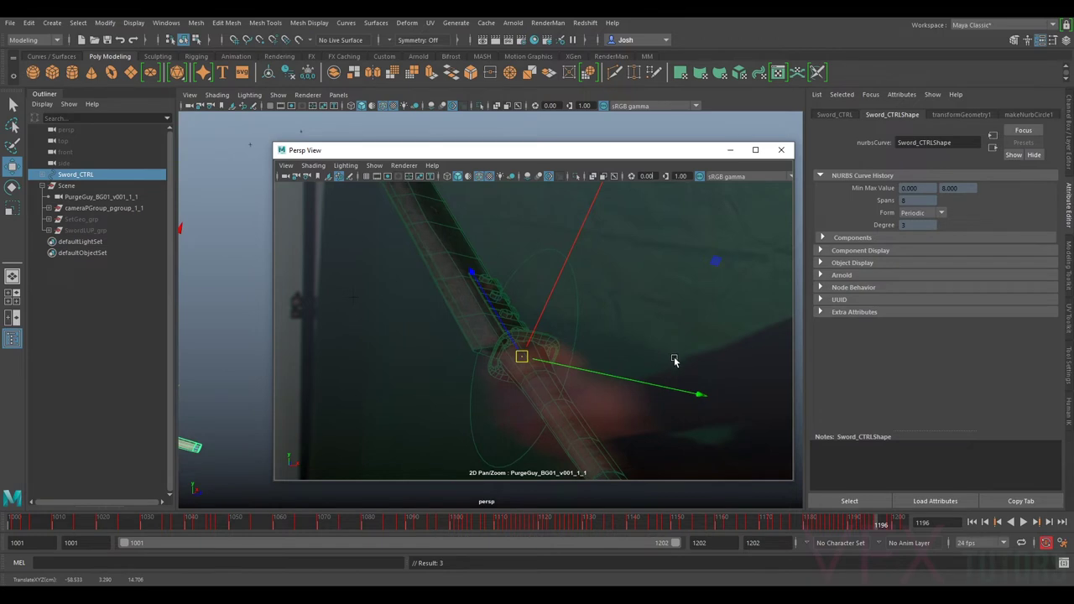
{"action": "right_click_drag", "start_coordinate": [675, 361], "coordinate": [546, 283]}
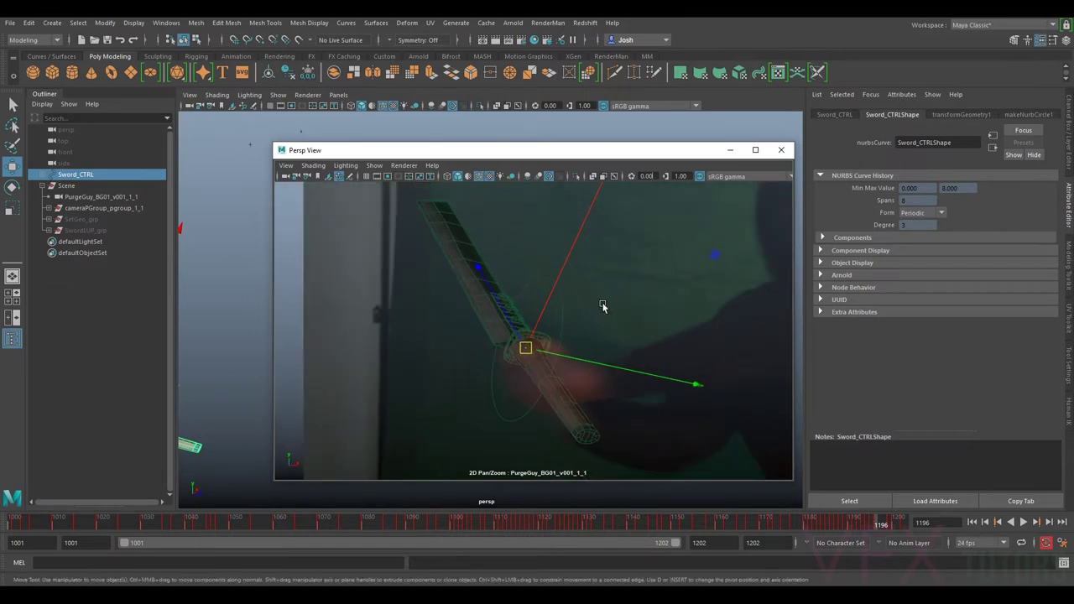
- Move the camera view window aside and frame the sword in the perspective view to compare frames 1195 and 1196
{"action": "key", "text": "alt+comma"}
{"action": "key", "text": "alt+period"}
{"action": "key", "text": "alt+comma"}
{"action": "middle_click", "coordinate": [240, 330]}
{"action": "key", "text": "f"}
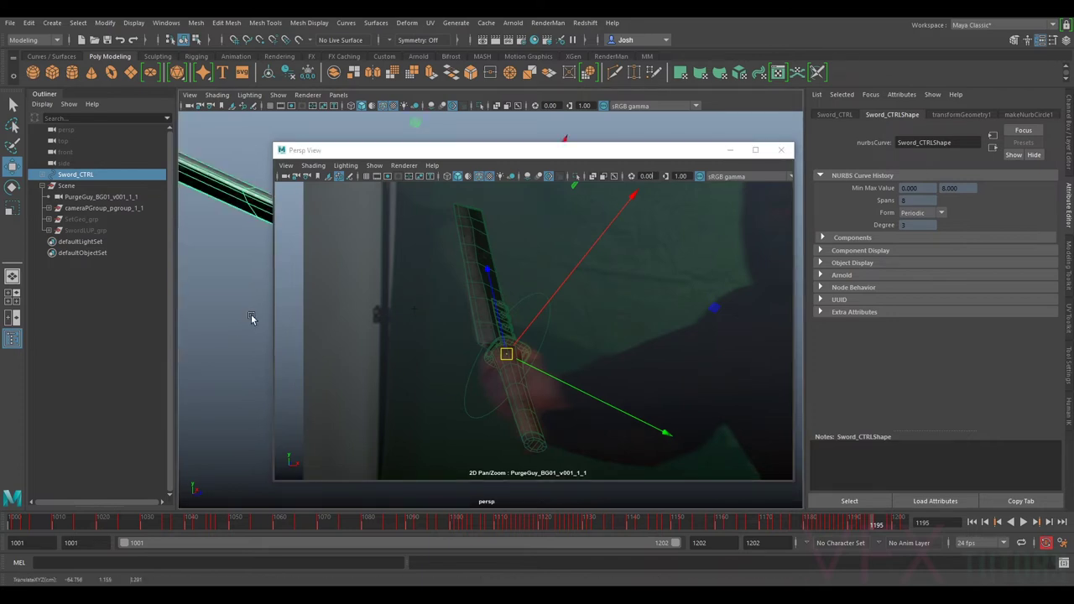
{"action": "left_click_drag", "start_coordinate": [437, 153], "coordinate": [674, 190]}
{"action": "key", "text": "f"}
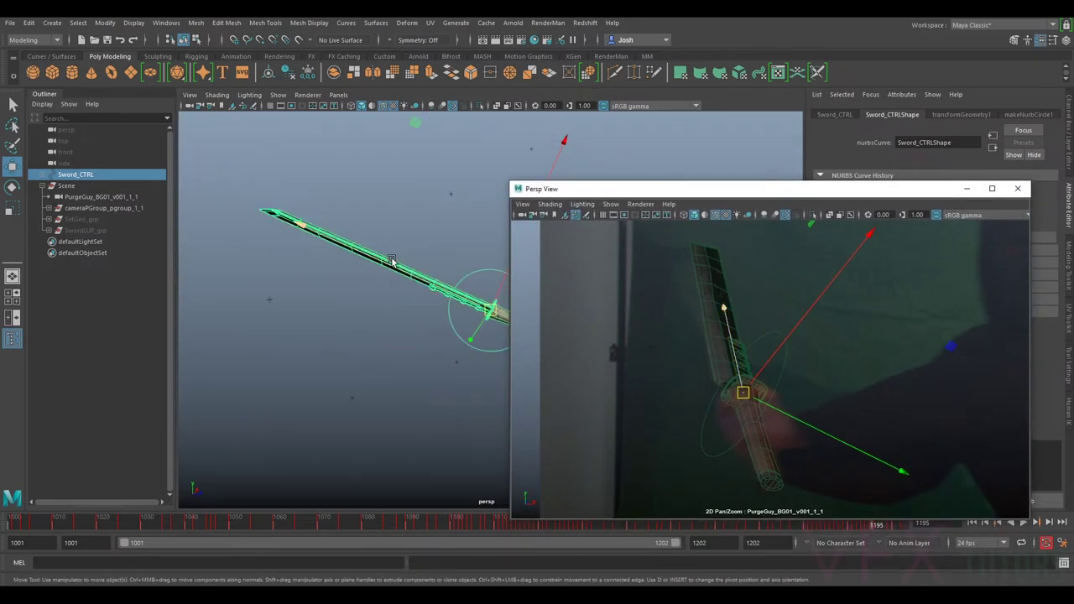
- Examine how the sword travels between frames 1195 and 1196 in both the perspective and camera views
{"action": "key", "text": "alt+period"}
{"action": "key", "text": "alt+comma"}
{"action": "key", "text": "alt+period"}
{"action": "key", "text": "alt+comma"}
{"action": "key", "text": "alt+period"}
{"action": "key", "text": "alt+comma"}
{"action": "middle_click", "coordinate": [721, 326]}
{"action": "key", "text": "alt+period"}
{"action": "key", "text": "alt+comma"}
{"action": "key", "text": "alt+period"}
{"action": "key", "text": "alt+comma"}
{"action": "key", "text": "alt+period"}
{"action": "key", "text": "alt+comma"}
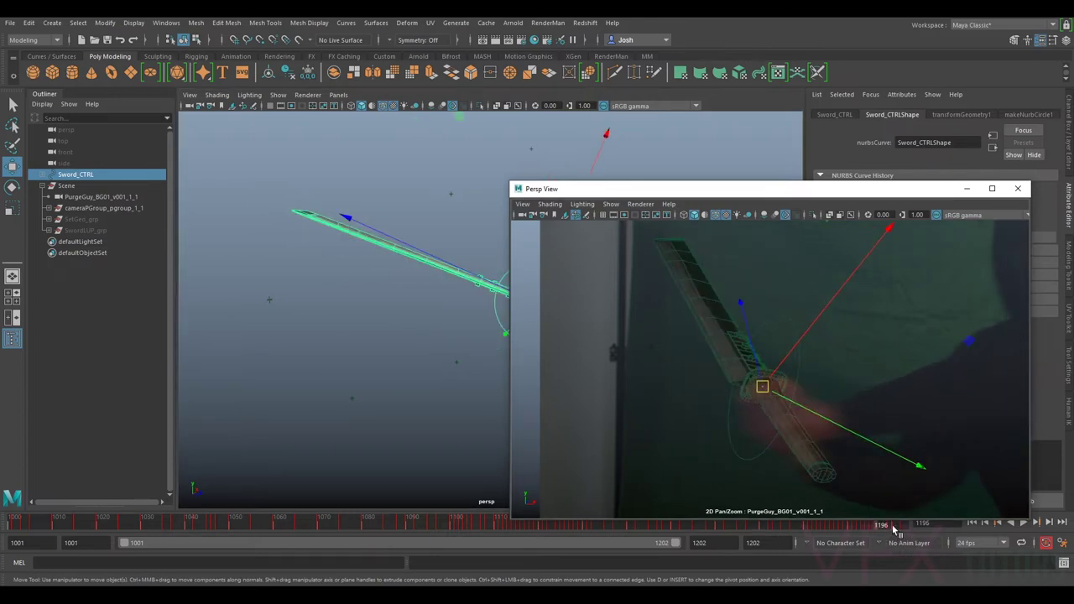
- Delete the sword control's key at frame 1196 and compare the resulting pose with frame 1195
{"action": "right_click", "coordinate": [877, 527]}
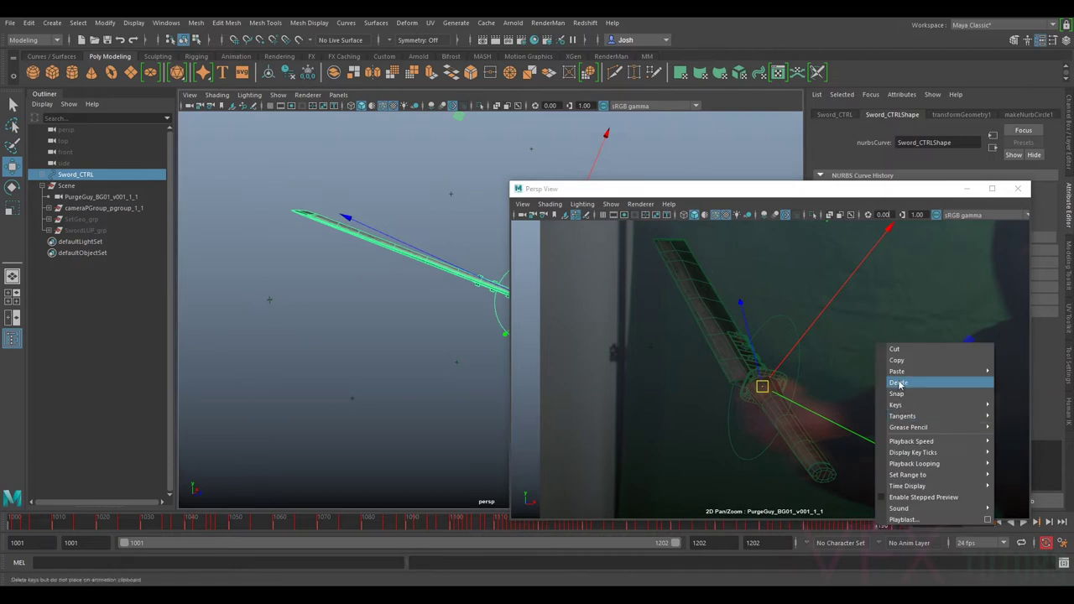
{"action": "left_click", "coordinate": [897, 383]}
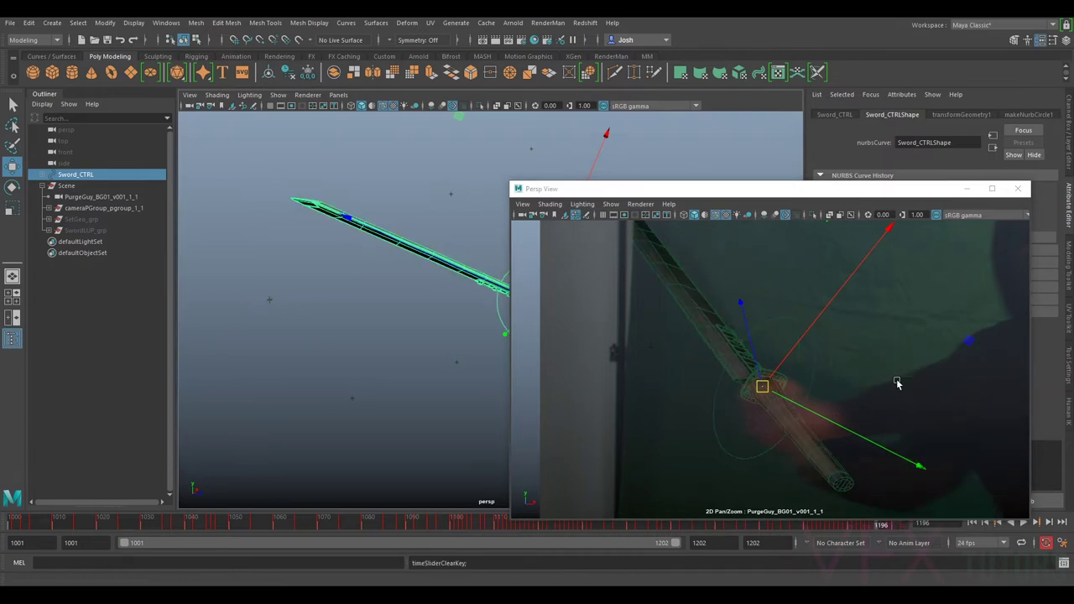
{"action": "left_click", "coordinate": [872, 527]}
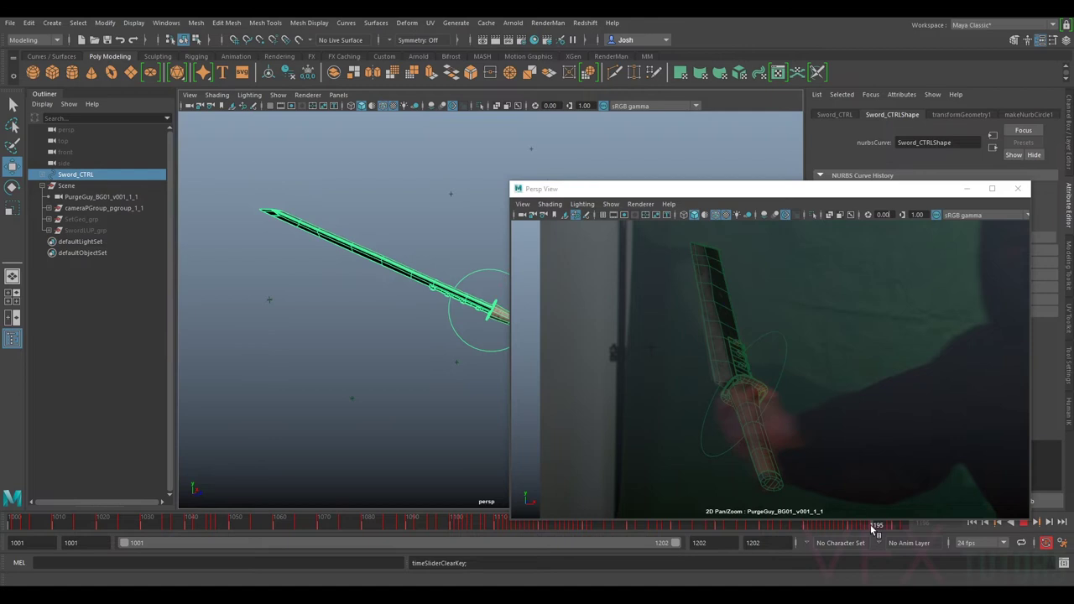
{"action": "left_click", "coordinate": [875, 527]}
{"action": "left_click", "coordinate": [870, 527]}
{"action": "left_click", "coordinate": [877, 527]}
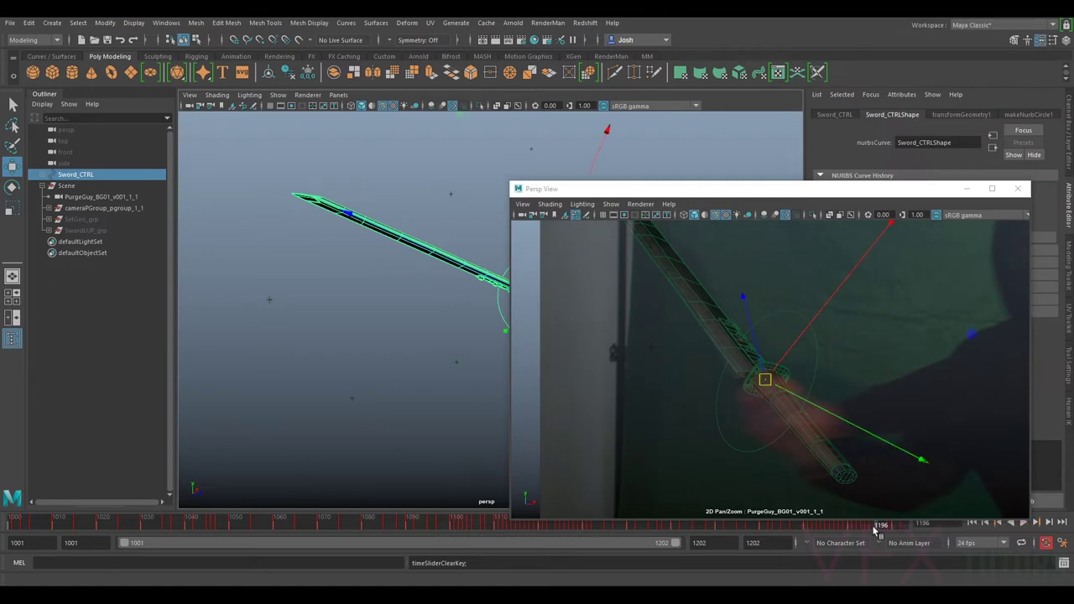
- Rotate the sword at frame 1196 to line its blade up with the blurred prop
{"action": "key", "text": "e"}
{"action": "mouse_move", "coordinate": [818, 379]}
{"action": "left_mouse_down"}
{"action": "mouse_move", "coordinate": [811, 420]}
{"action": "mouse_move", "coordinate": [817, 380]}
{"action": "left_mouse_up"}
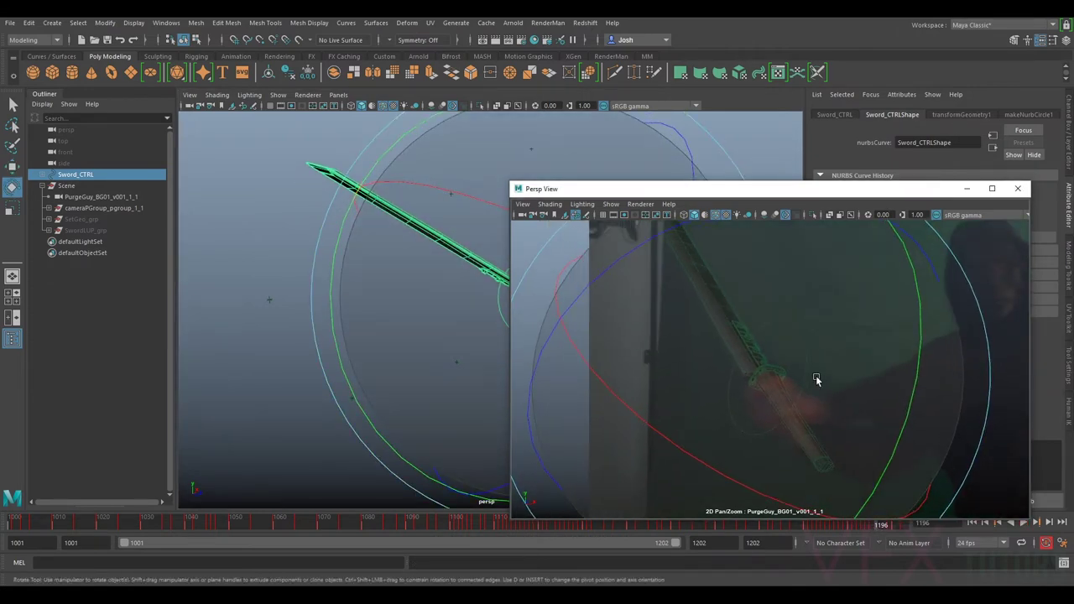
{"action": "left_click_drag", "start_coordinate": [863, 412], "coordinate": [722, 385]}
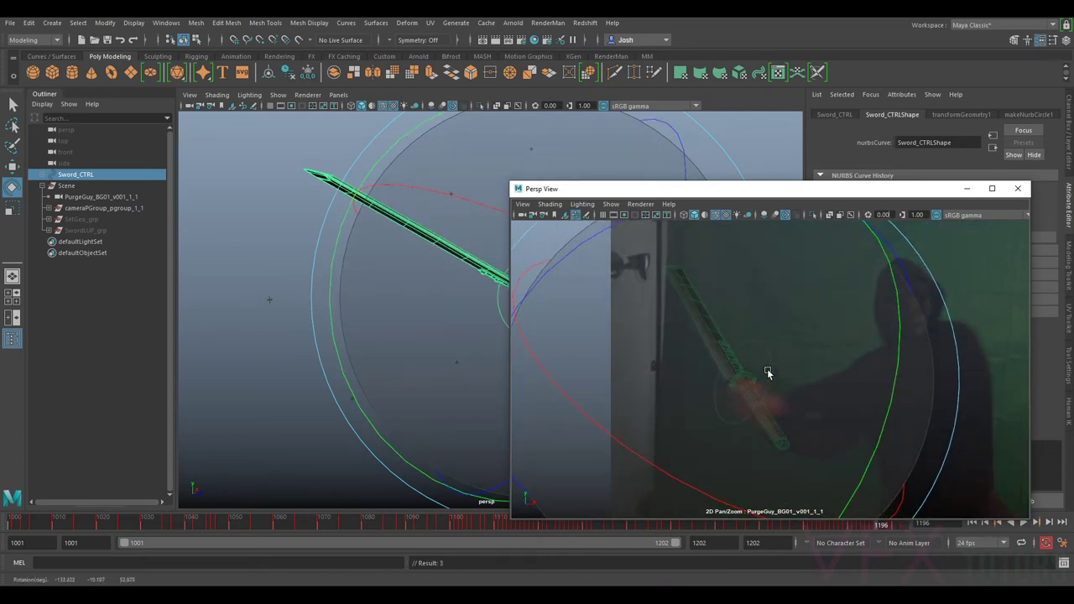
- Move the floating camera view up clear of the timeline and compare the sword's pose at frames 1194 and 1196
{"action": "key", "text": "w"}
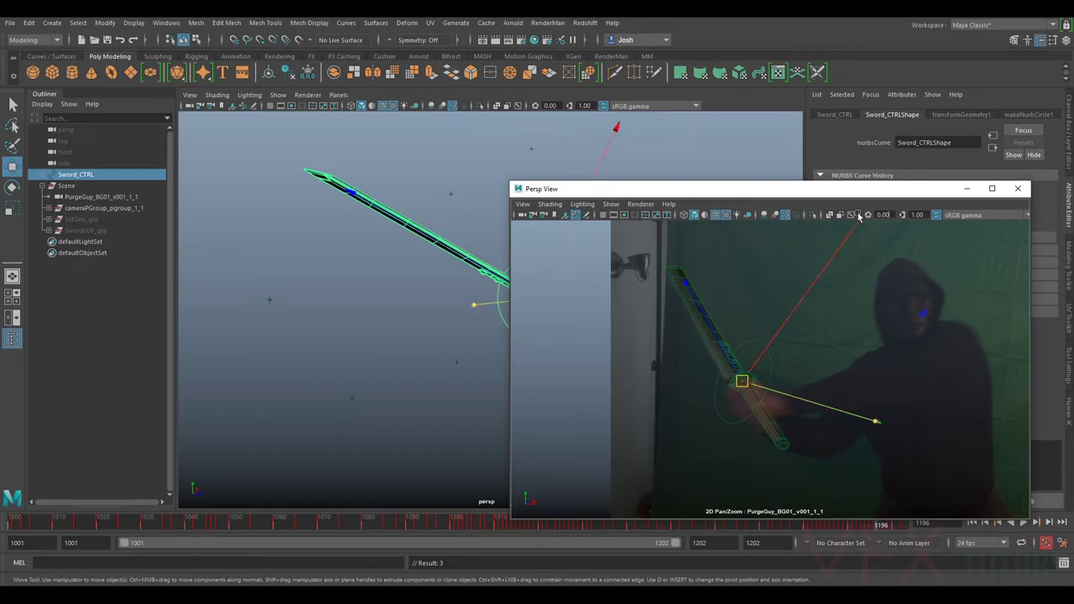
{"action": "left_click_drag", "start_coordinate": [837, 191], "coordinate": [839, 173]}
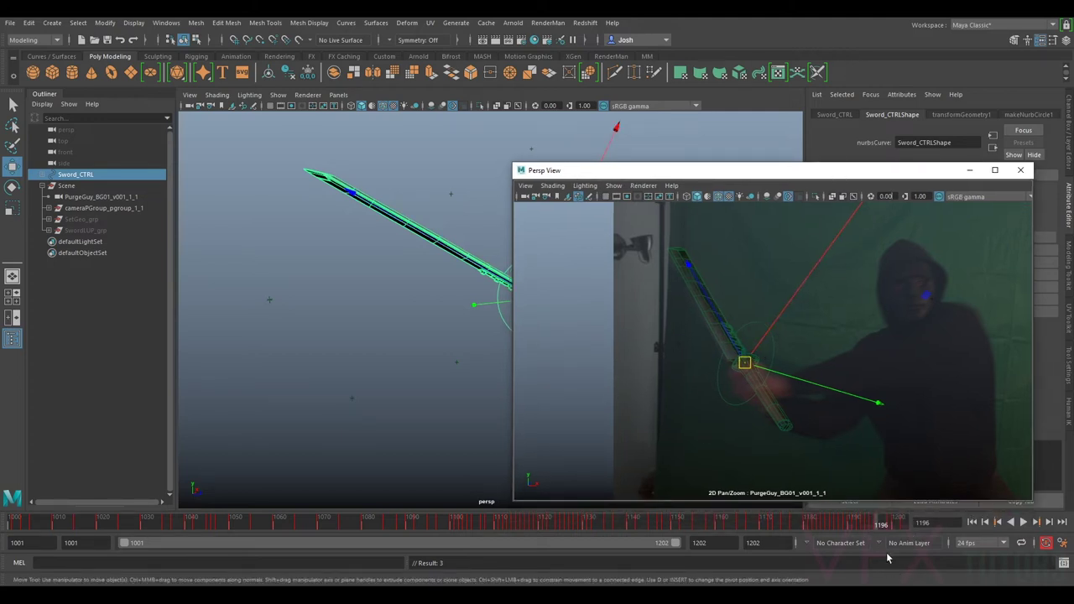
{"action": "left_click_drag", "start_coordinate": [868, 523], "coordinate": [870, 524]}
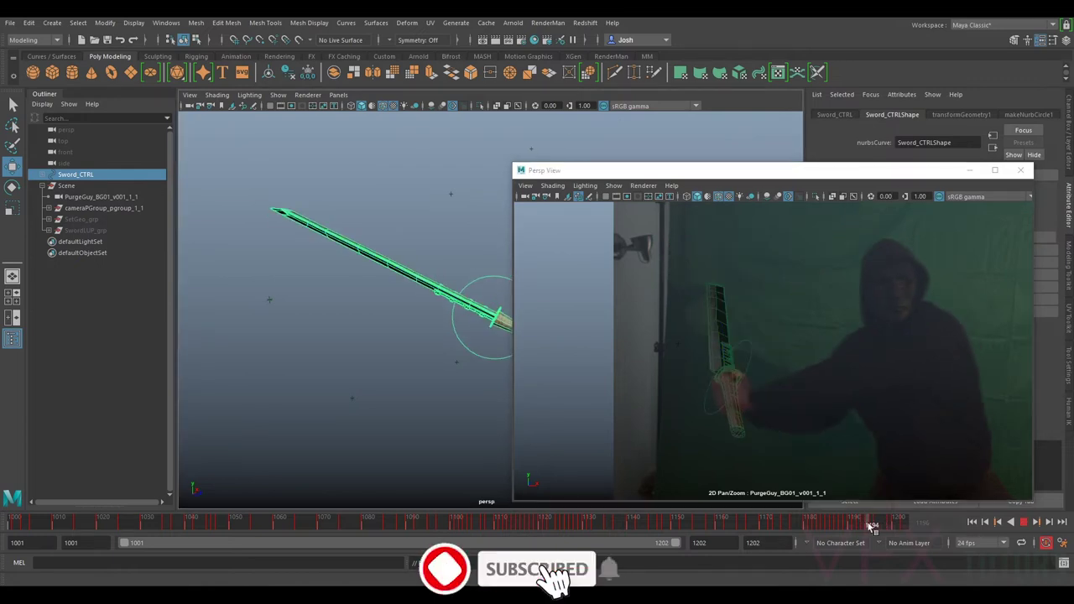
{"action": "left_click", "coordinate": [875, 522]}
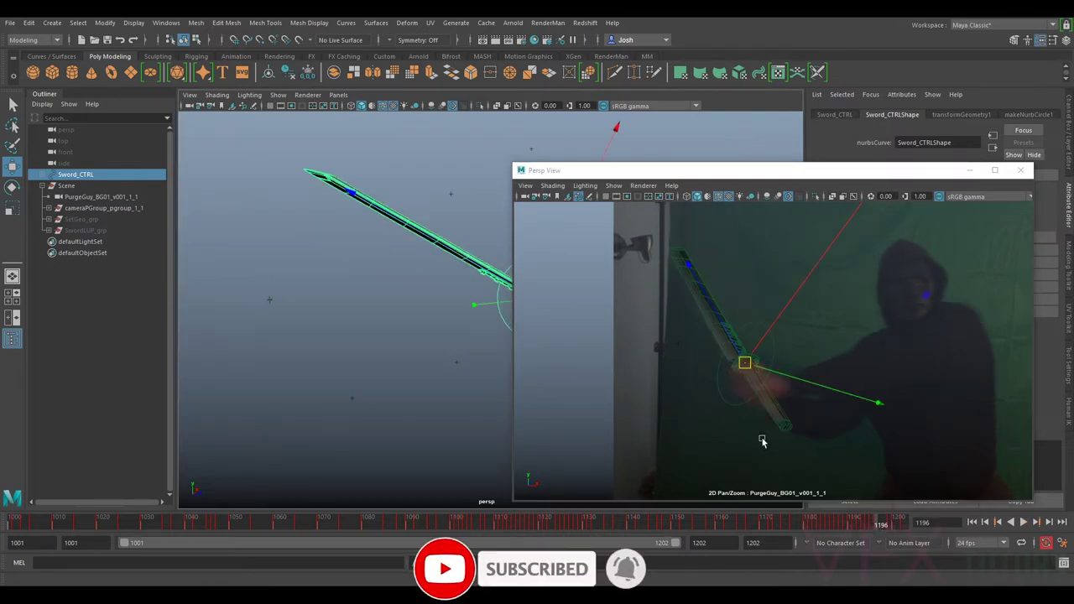
- Rotate Sword_CTRL at frame 1196 so the sword lines up with the prop held in the footage
{"action": "key", "text": "e"}
{"action": "mouse_move", "coordinate": [758, 352]}
{"action": "left_mouse_down"}
{"action": "mouse_move", "coordinate": [750, 336]}
{"action": "mouse_move", "coordinate": [739, 378]}
{"action": "mouse_move", "coordinate": [743, 364]}
{"action": "left_mouse_up"}
{"action": "key", "text": "w"}
{"action": "key", "text": "e"}
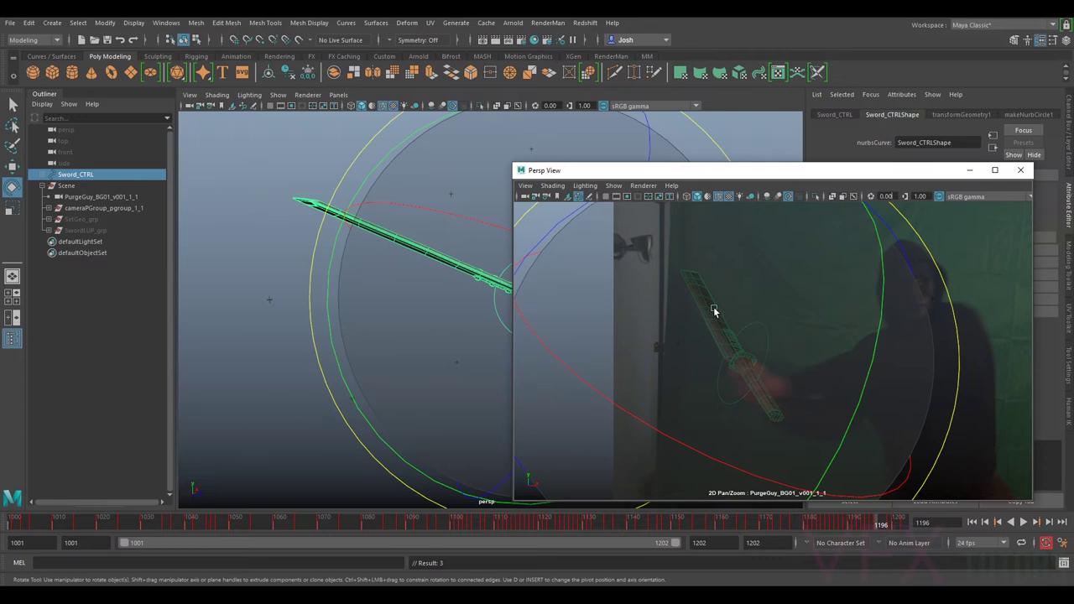
{"action": "left_click_drag", "start_coordinate": [549, 232], "coordinate": [534, 253]}
{"action": "right_click_drag", "start_coordinate": [730, 369], "coordinate": [1004, 476]}
{"action": "middle_click_drag", "start_coordinate": [654, 309], "coordinate": [722, 376]}
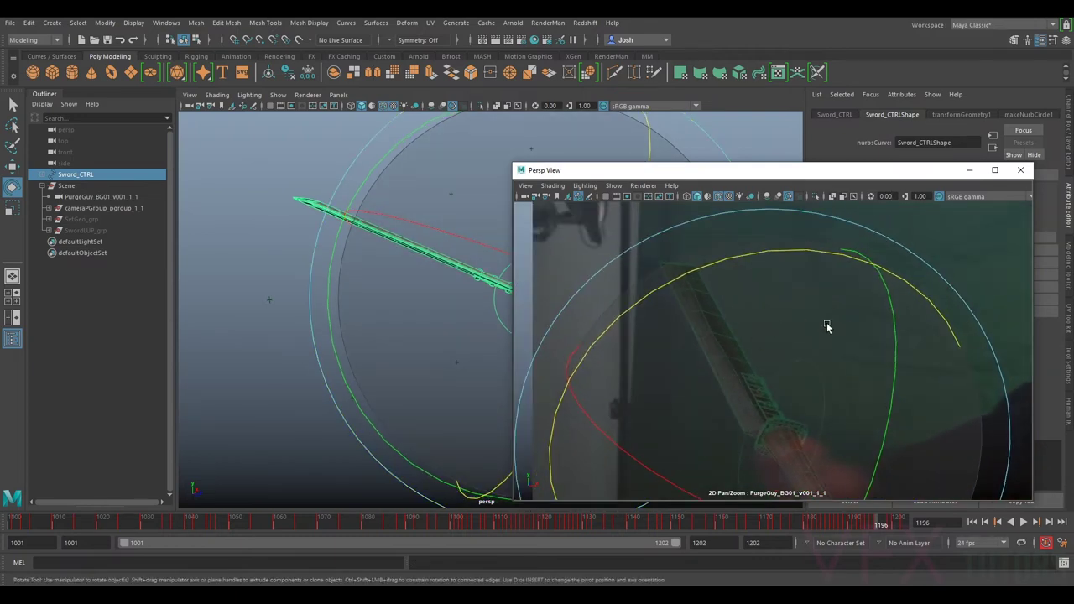
{"action": "left_click_drag", "start_coordinate": [881, 334], "coordinate": [828, 351]}
{"action": "middle_click_drag", "start_coordinate": [828, 351], "coordinate": [822, 299]}
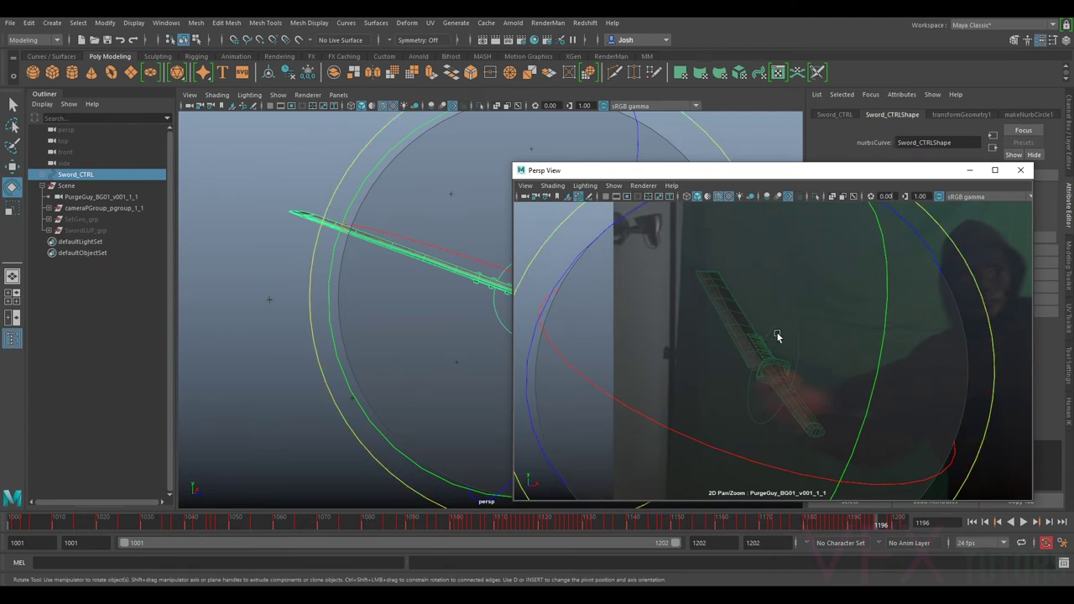
- Fine-tune the sword's position over the actor's hands at frame 1196 and key its rotation
{"action": "key", "text": "w"}
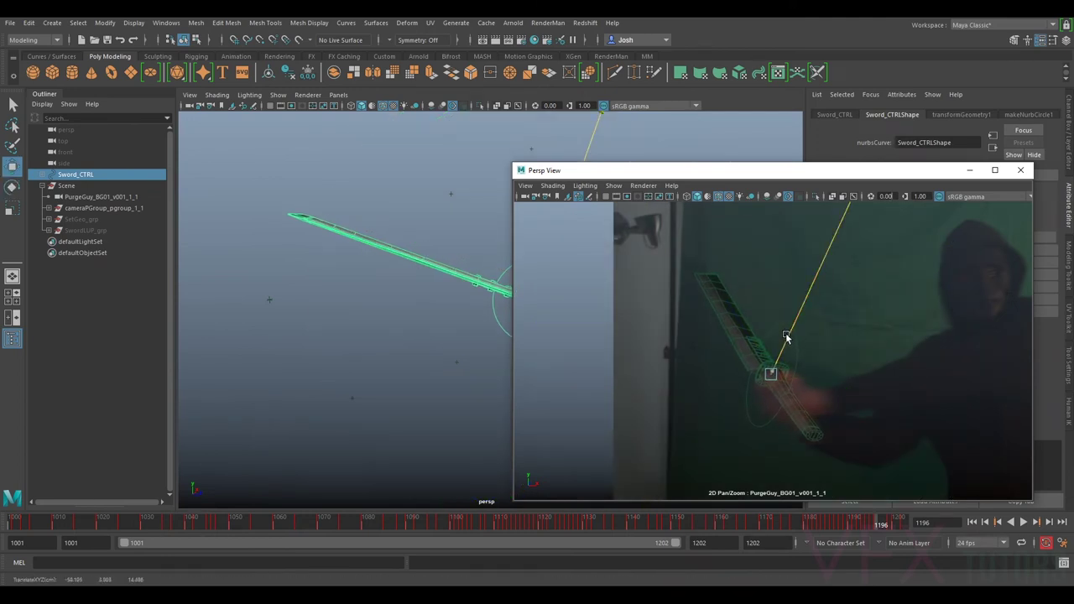
{"action": "key", "text": "e"}
{"action": "key", "text": "w"}
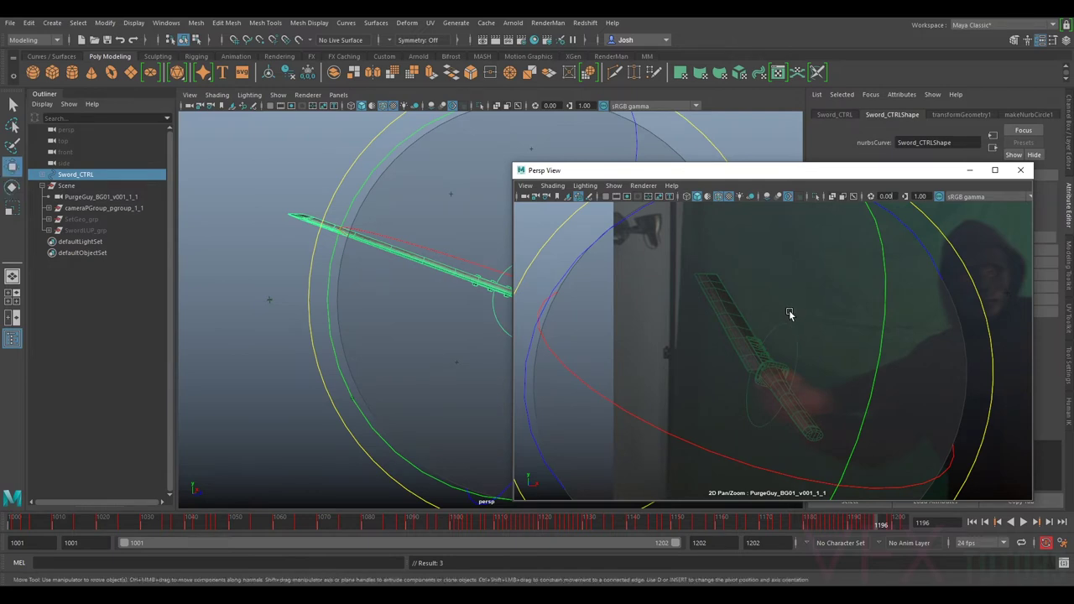
{"action": "mouse_move", "coordinate": [793, 322]}
{"action": "left_mouse_down"}
{"action": "mouse_move", "coordinate": [780, 360]}
{"action": "mouse_move", "coordinate": [807, 331]}
{"action": "left_mouse_up"}
{"action": "key", "text": "e"}
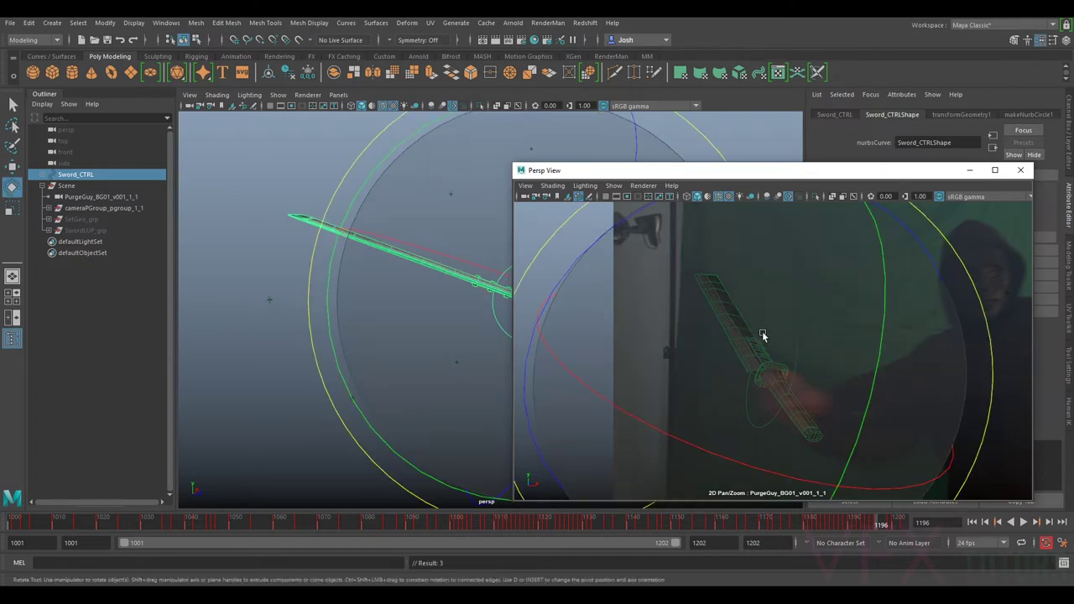
{"action": "key", "text": "shift+e"}
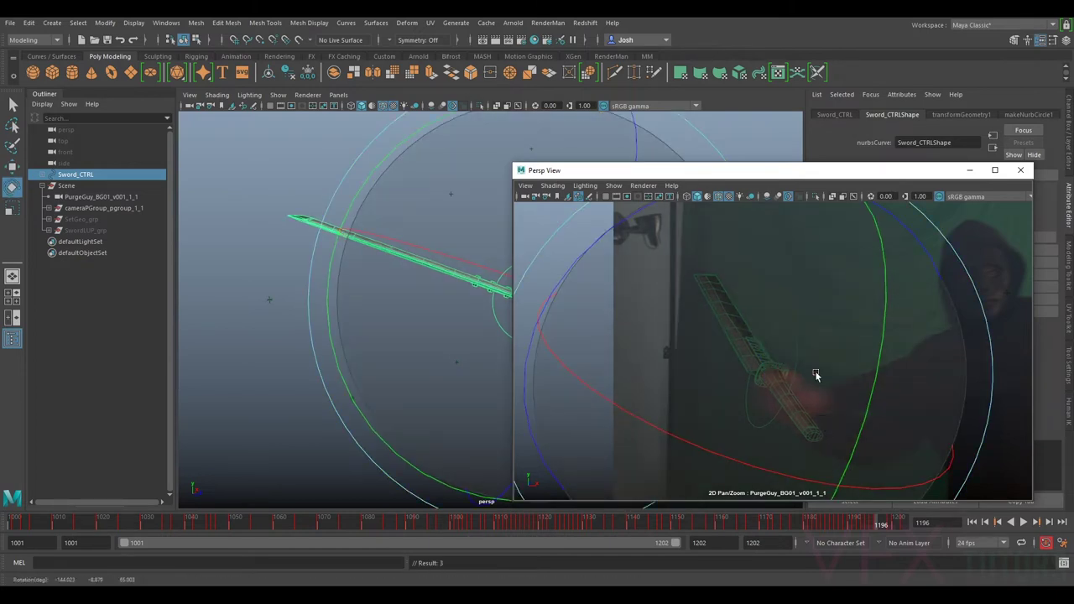
- Step and play through the frames around 1196 to check the sword's motion against the footage
{"action": "key", "text": "alt+comma"}
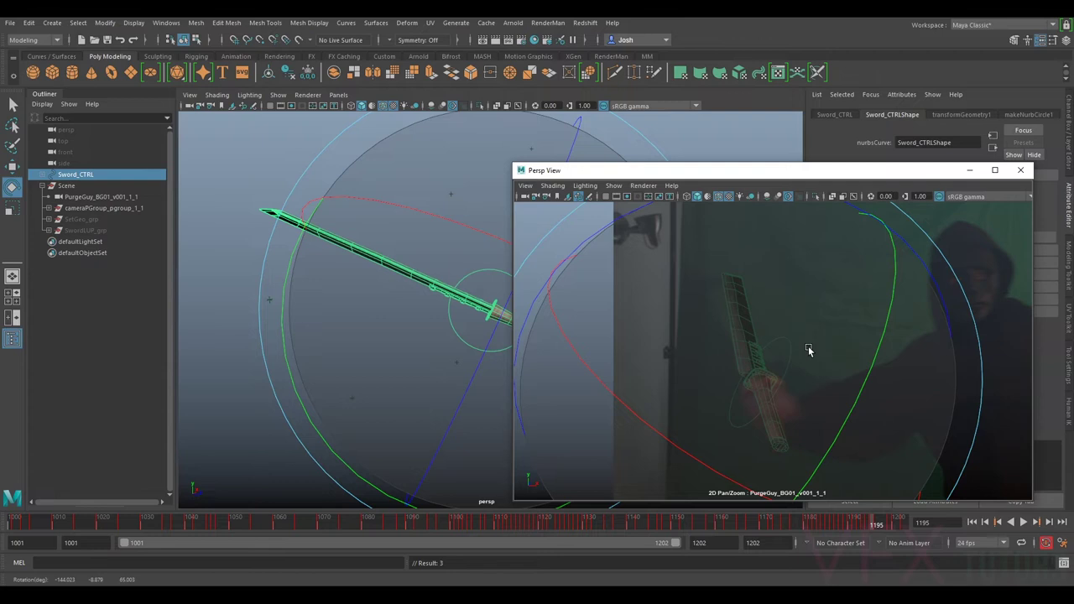
{"action": "key", "text": "alt+period"}
{"action": "key", "text": "alt+comma"}
{"action": "key", "text": "alt+period"}
{"action": "left_click", "coordinate": [878, 525]}
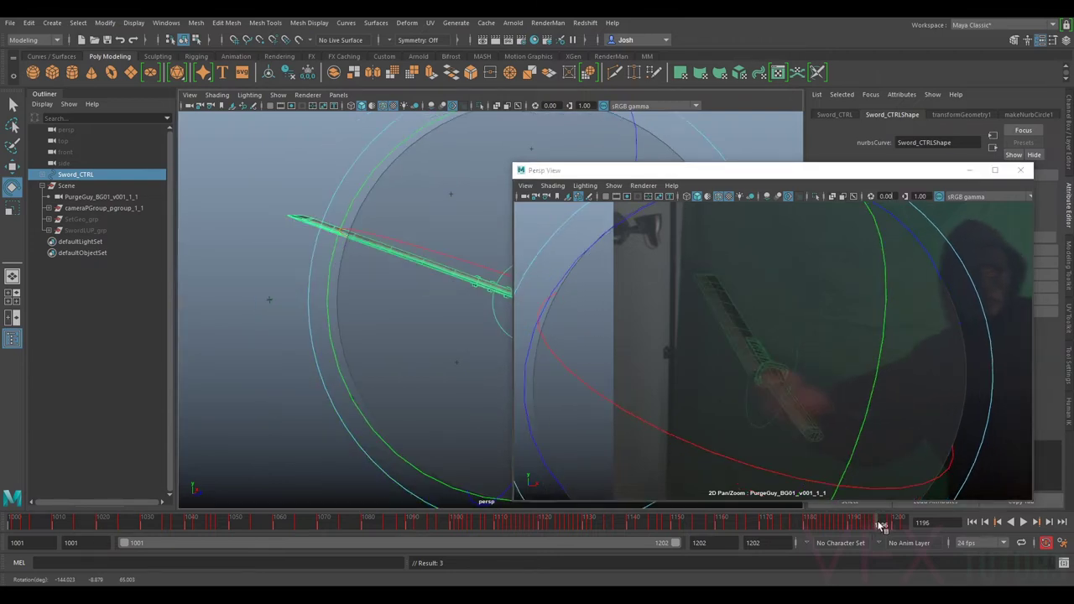
{"action": "key", "text": "alt+v"}
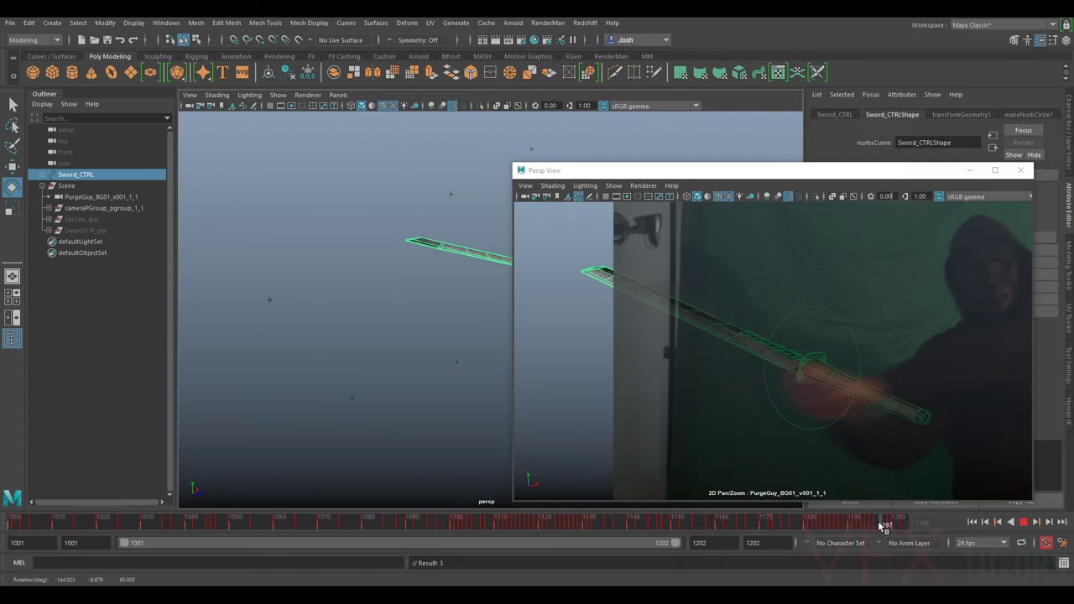
{"action": "key", "text": "alt+v"}
{"action": "left_click", "coordinate": [885, 526]}
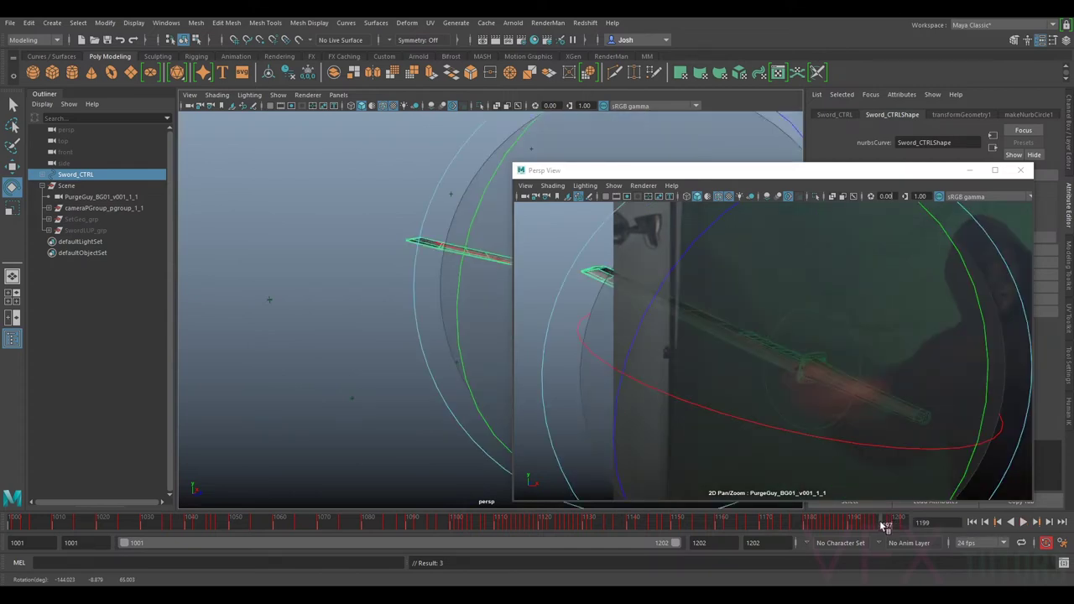
{"action": "left_click", "coordinate": [882, 525]}
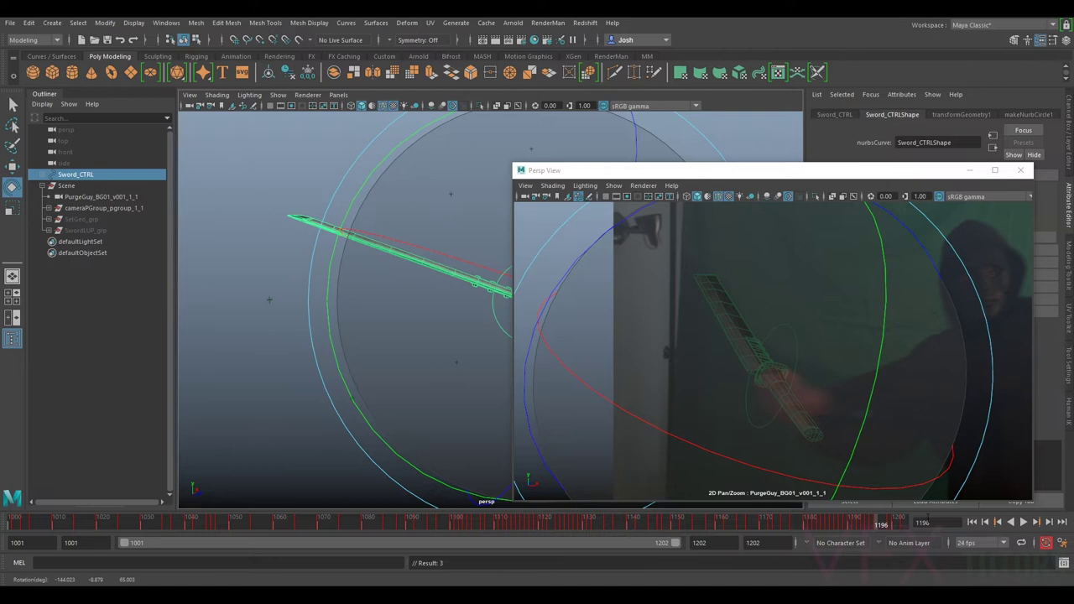
{"action": "left_click", "coordinate": [896, 524]}
{"action": "key", "text": "comma"}
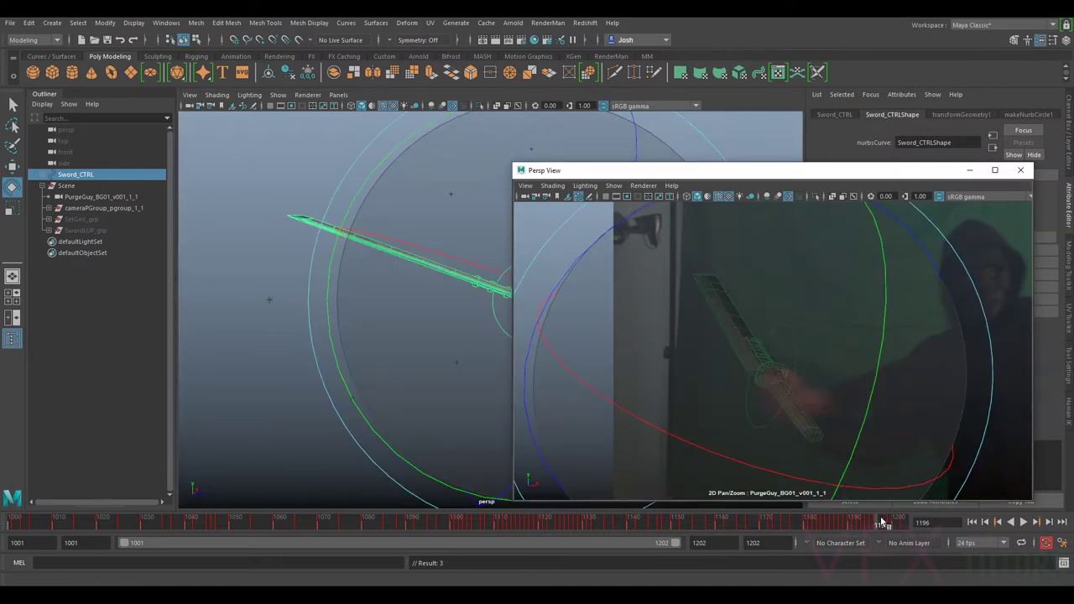
- At frame 1197, rotate and shift Sword_CTRL to match the angle of the blurred prop
{"action": "left_click_drag", "start_coordinate": [879, 525], "coordinate": [884, 524]}
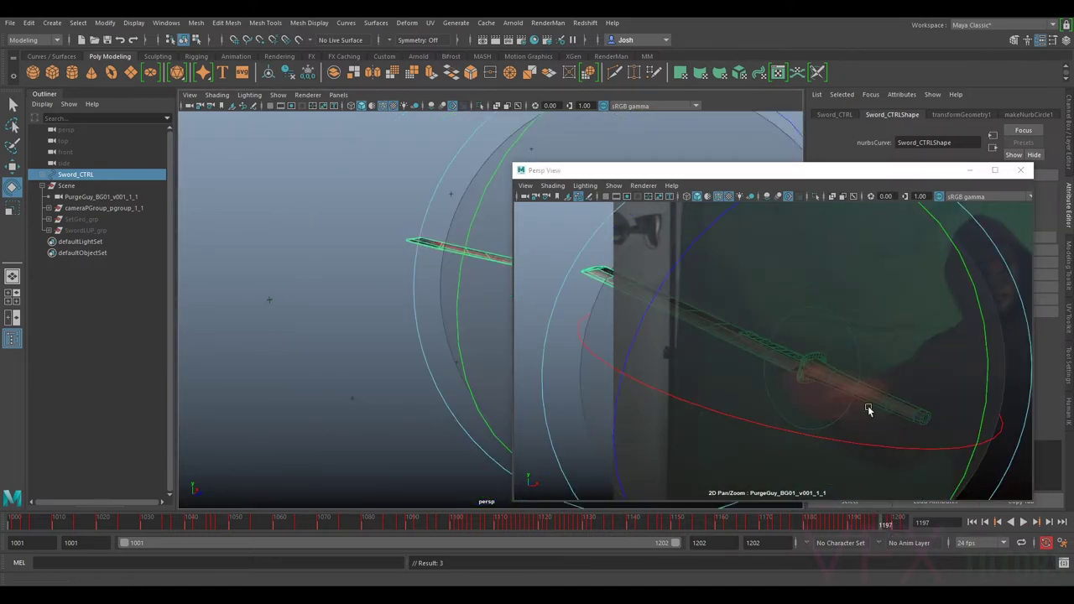
{"action": "left_click_drag", "start_coordinate": [971, 331], "coordinate": [822, 372]}
{"action": "key", "text": "w"}
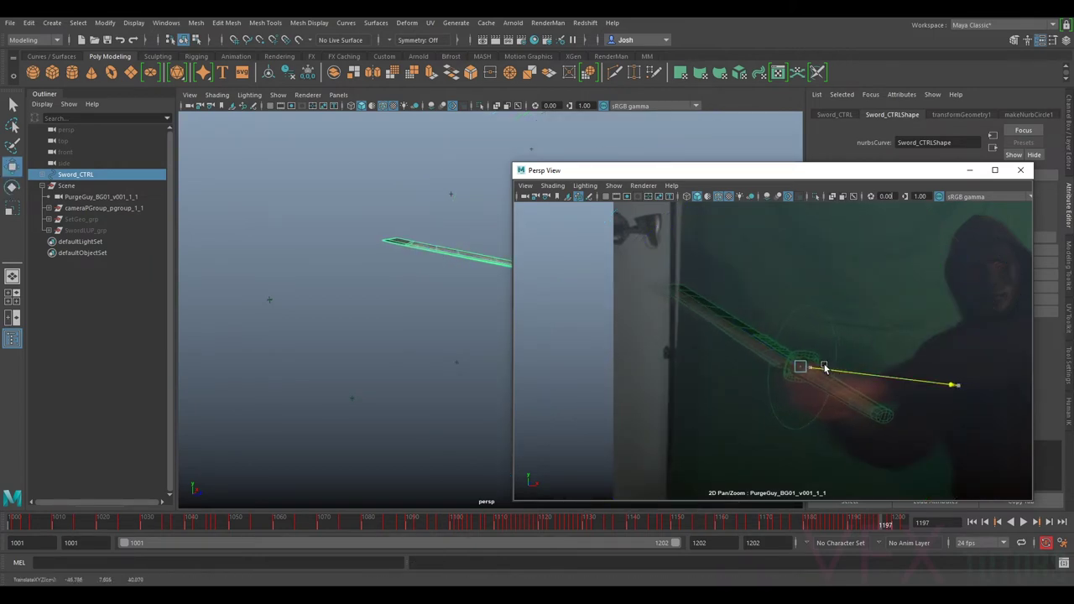
{"action": "key", "text": "e"}
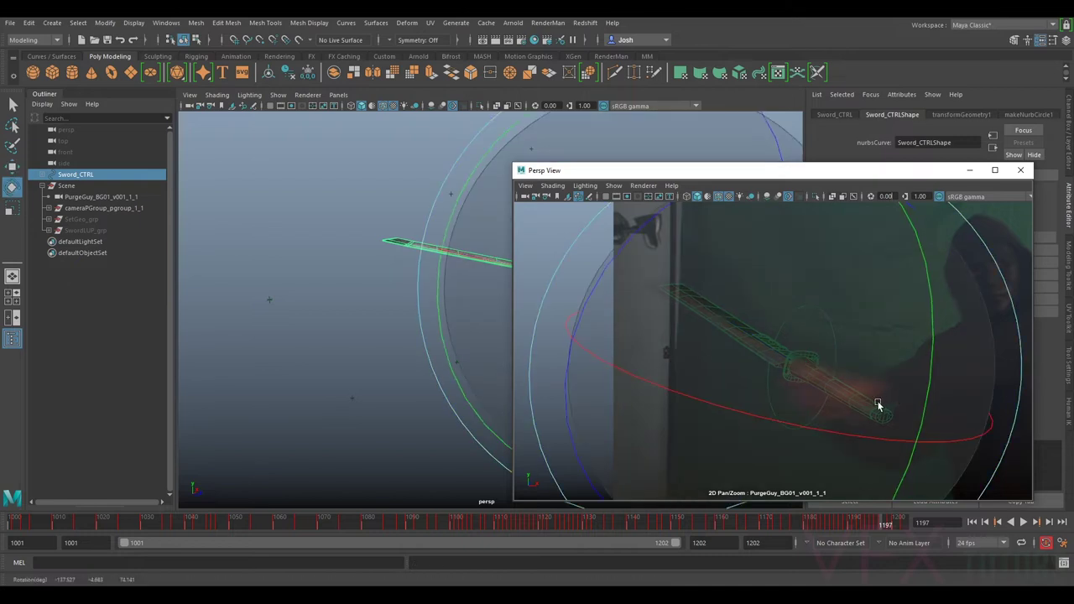
{"action": "left_click_drag", "start_coordinate": [868, 366], "coordinate": [868, 367]}
{"action": "key", "text": "e"}
{"action": "left_click_drag", "start_coordinate": [780, 407], "coordinate": [787, 395]}
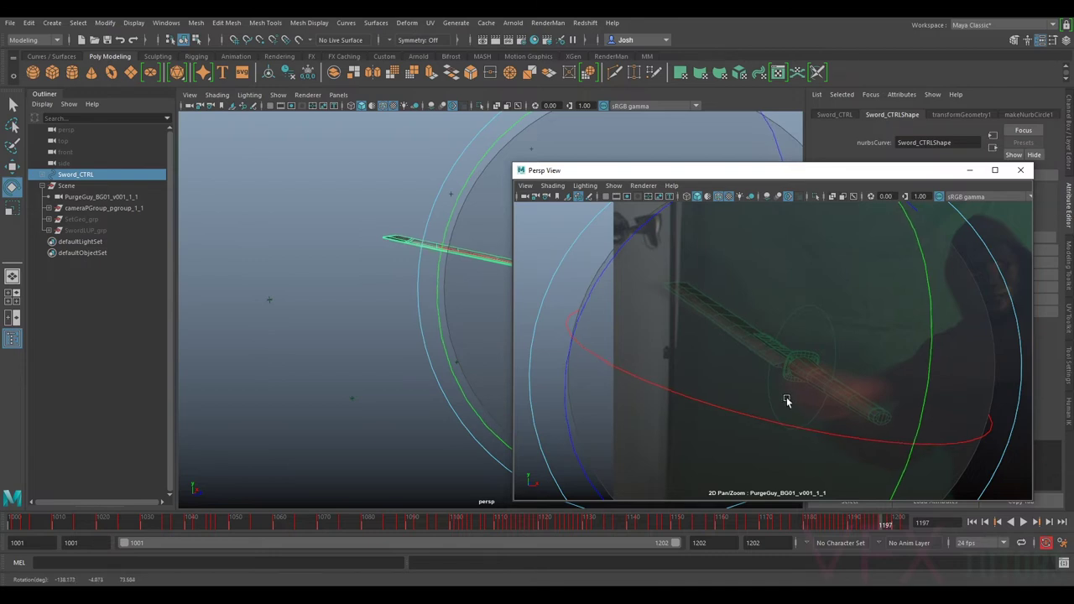
- Nudge the sword into the actor's grip at frame 1197, adjusting it along its blade direction
{"action": "key", "text": "w"}
{"action": "left_click_drag", "start_coordinate": [798, 374], "coordinate": [797, 377]}
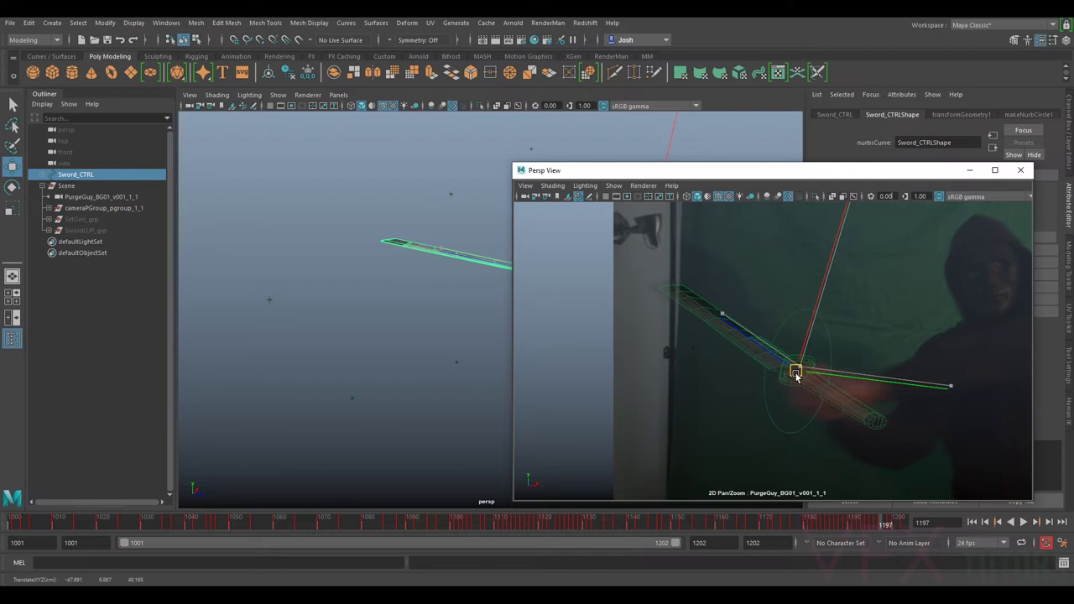
{"action": "key", "text": "e"}
{"action": "key", "text": "w"}
{"action": "left_click_drag", "start_coordinate": [787, 365], "coordinate": [786, 361]}
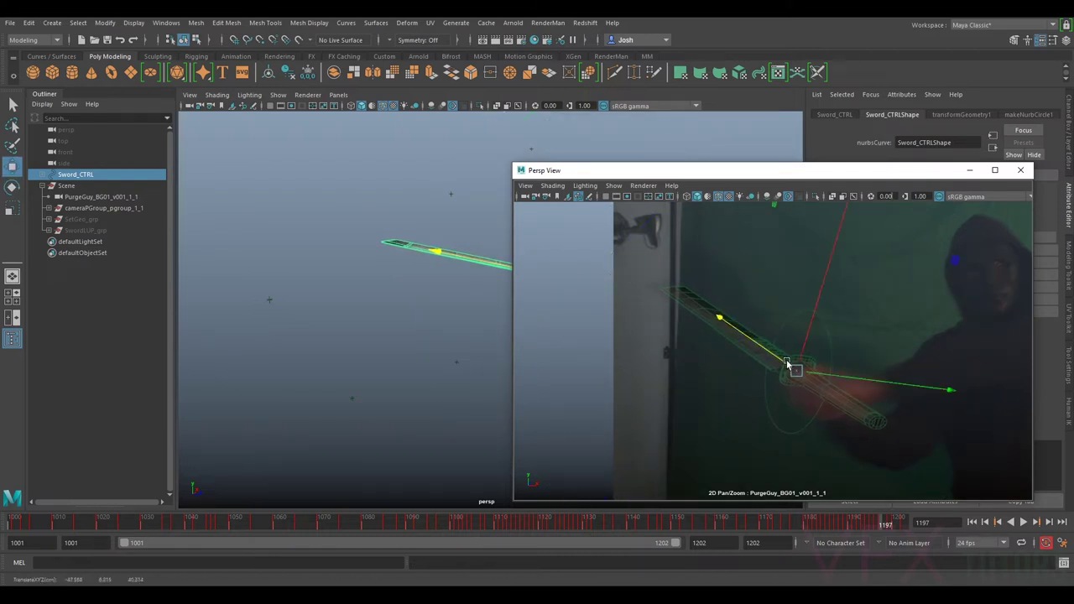
- Toggle the sword's visibility to compare it with the footage, and correct and key its rotation at frame 1197
{"action": "key", "text": "ctrl+h"}
{"action": "key", "text": "h"}
{"action": "key", "text": "h"}
{"action": "key", "text": "h"}
{"action": "key", "text": "e"}
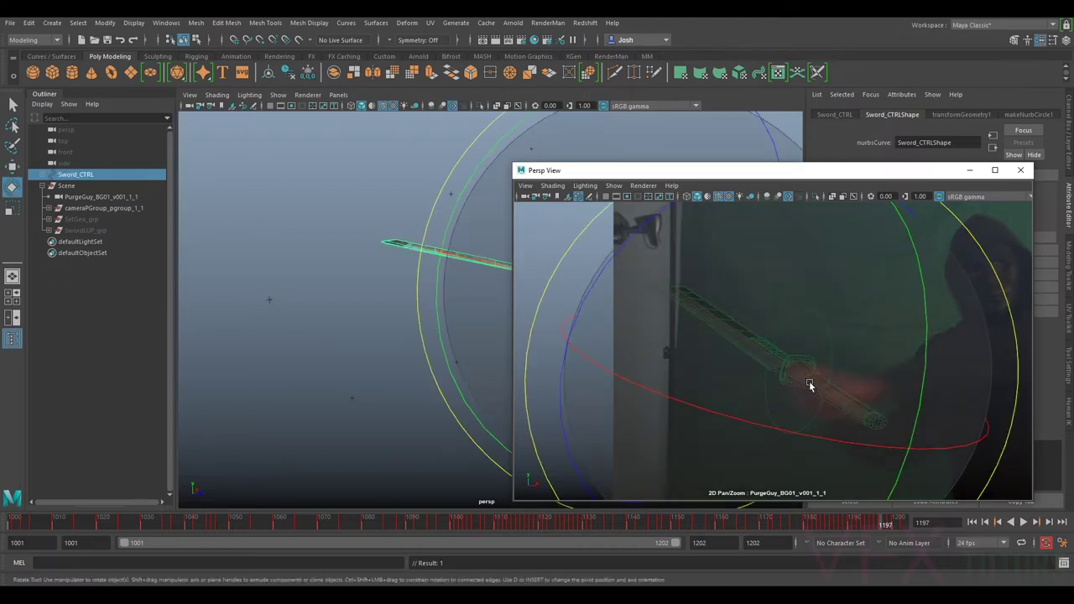
{"action": "left_click_drag", "start_coordinate": [794, 409], "coordinate": [781, 409]}
{"action": "left_click_drag", "start_coordinate": [887, 383], "coordinate": [837, 394]}
{"action": "key", "text": "shift+e"}
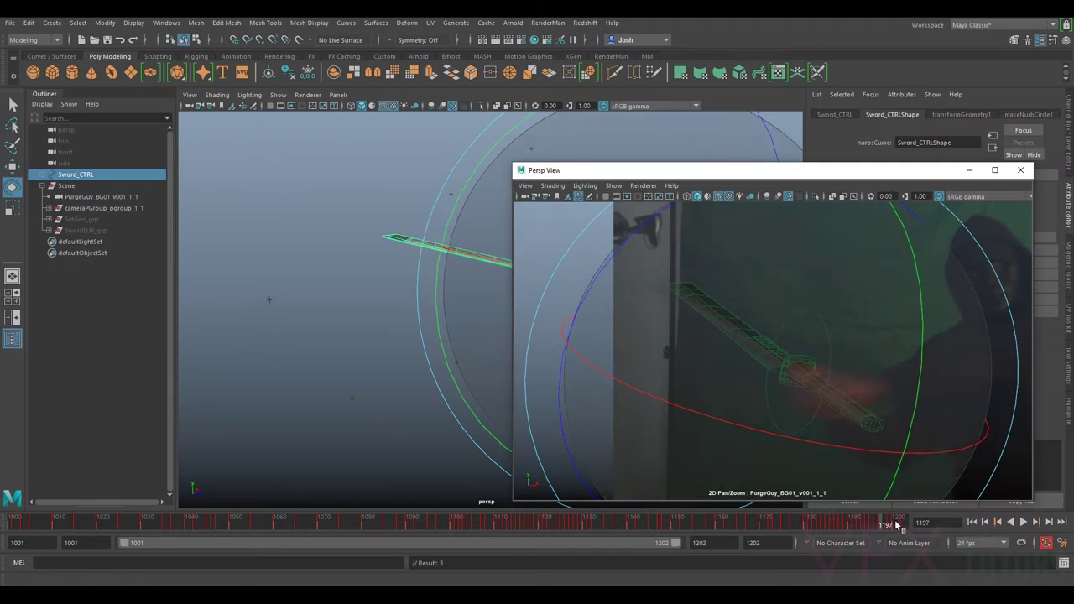
- Compare frames 1196 and 1197 and refine the sword's tilt at frame 1197
{"action": "key", "text": "alt+comma"}
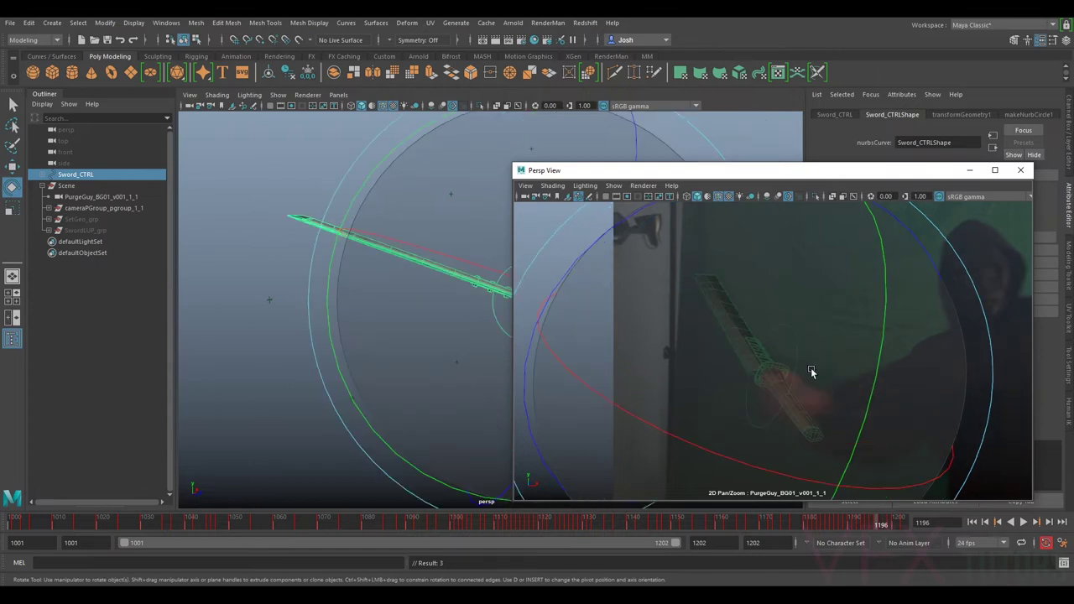
{"action": "key", "text": "alt+period"}
{"action": "key", "text": "alt+comma"}
{"action": "key", "text": "alt+period"}
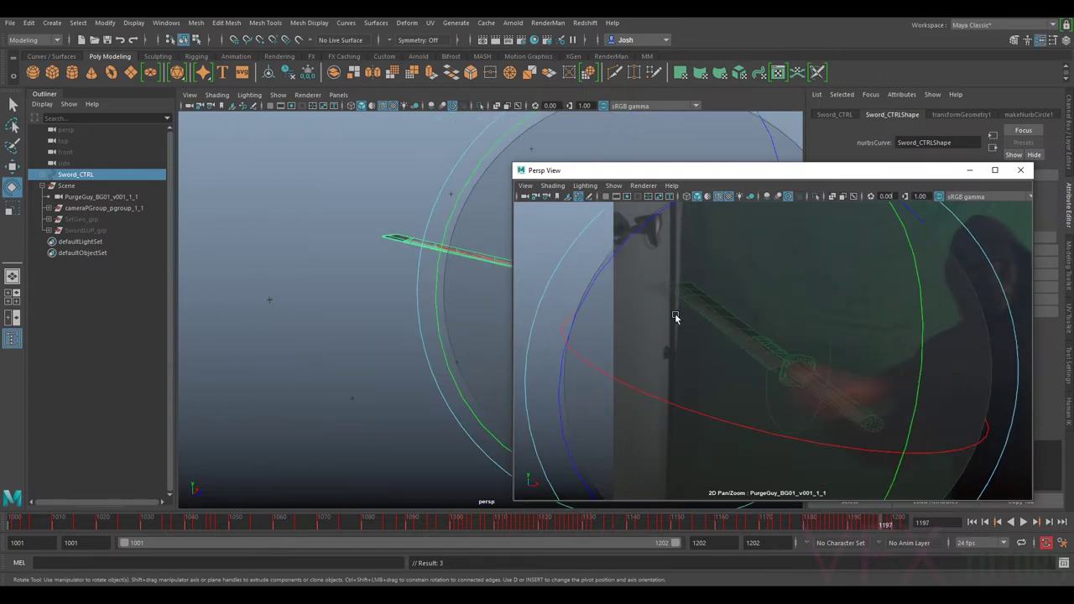
{"action": "left_click_drag", "start_coordinate": [592, 290], "coordinate": [601, 280]}
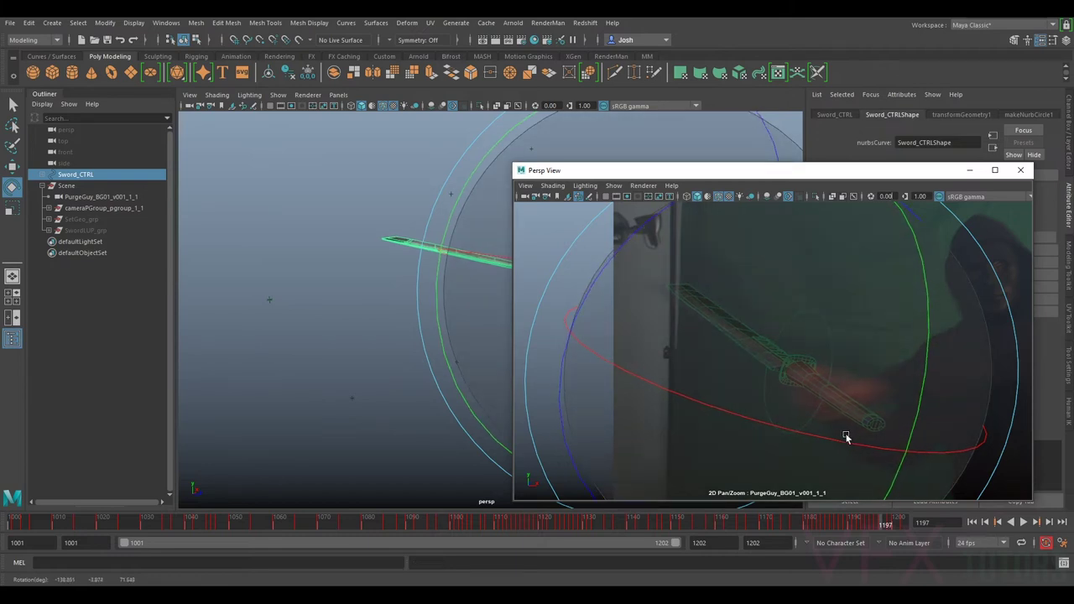
{"action": "left_click_drag", "start_coordinate": [844, 437], "coordinate": [849, 437]}
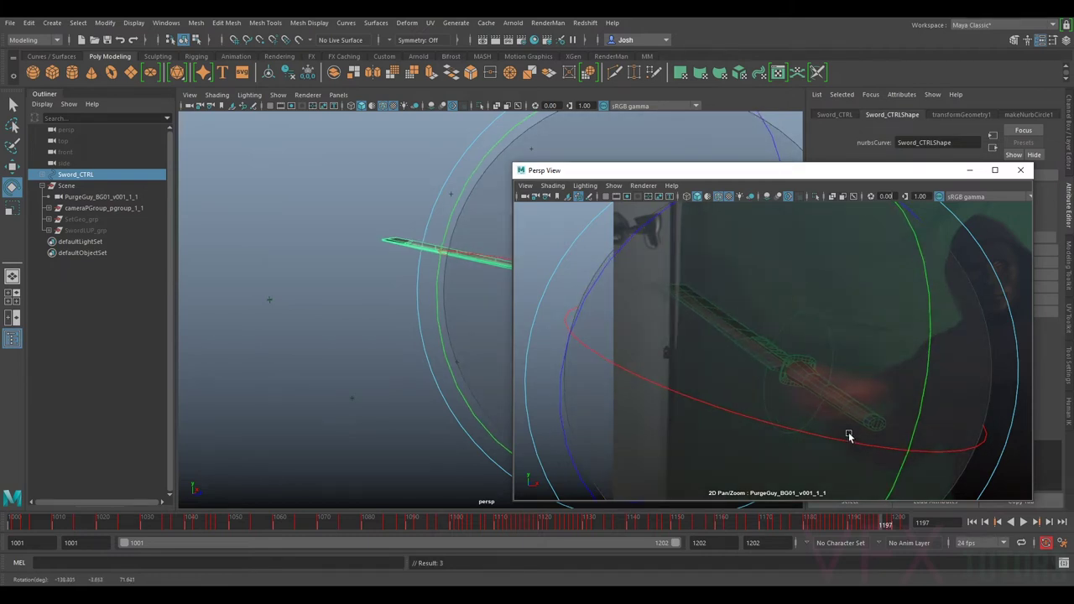
- Flip between frames 1196 and 1197 to check that the sword follows the prop smoothly
{"action": "key", "text": "alt+comma"}
{"action": "key", "text": "alt+period"}
{"action": "key", "text": "alt+comma"}
{"action": "key", "text": "alt+period"}
{"action": "key", "text": "alt+comma"}
{"action": "key", "text": "alt+period"}
{"action": "key", "text": "alt+comma"}
{"action": "key", "text": "alt+period"}
- At frame 1198, compare the sword with the footage and rotate Sword_CTRL to match the blurred prop
{"action": "left_click", "coordinate": [887, 526]}
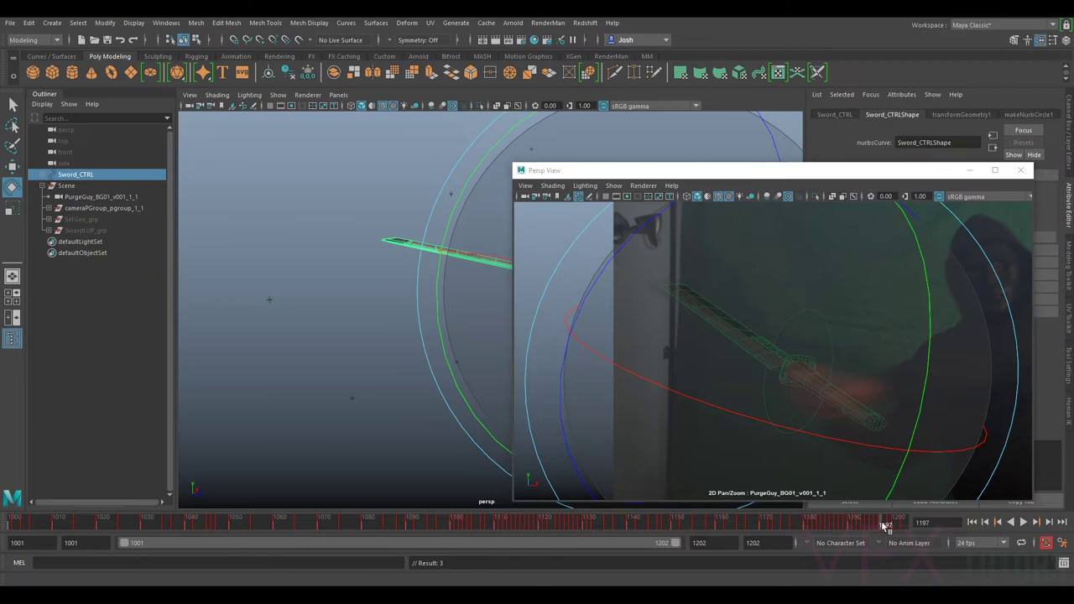
{"action": "key", "text": "alt+period"}
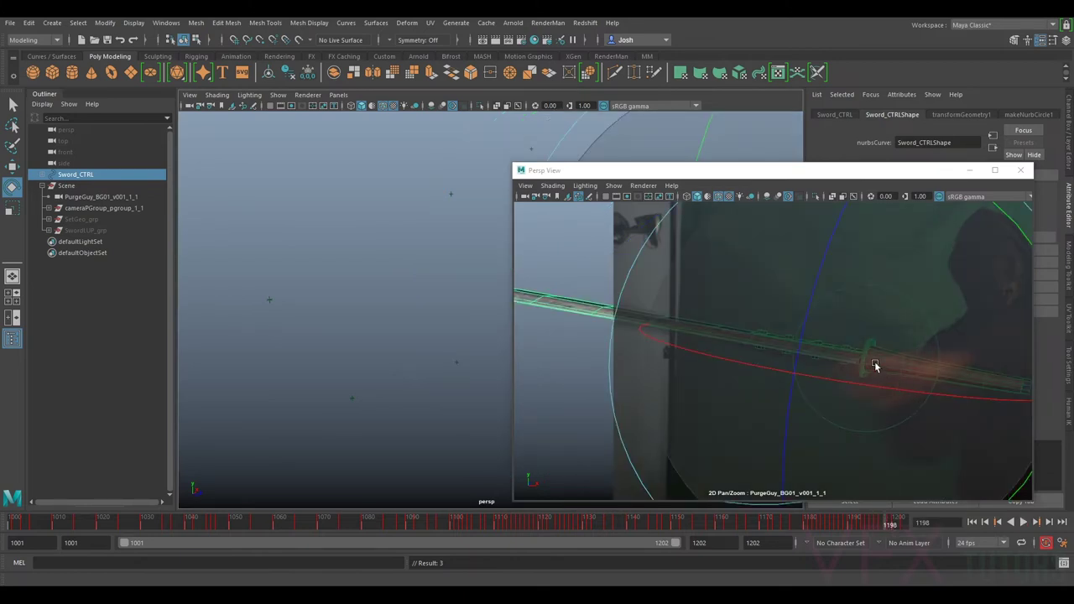
{"action": "key", "text": "w"}
{"action": "key", "text": "h"}
{"action": "key", "text": "h"}
{"action": "key", "text": "e"}
{"action": "left_click_drag", "start_coordinate": [871, 377], "coordinate": [812, 355]}
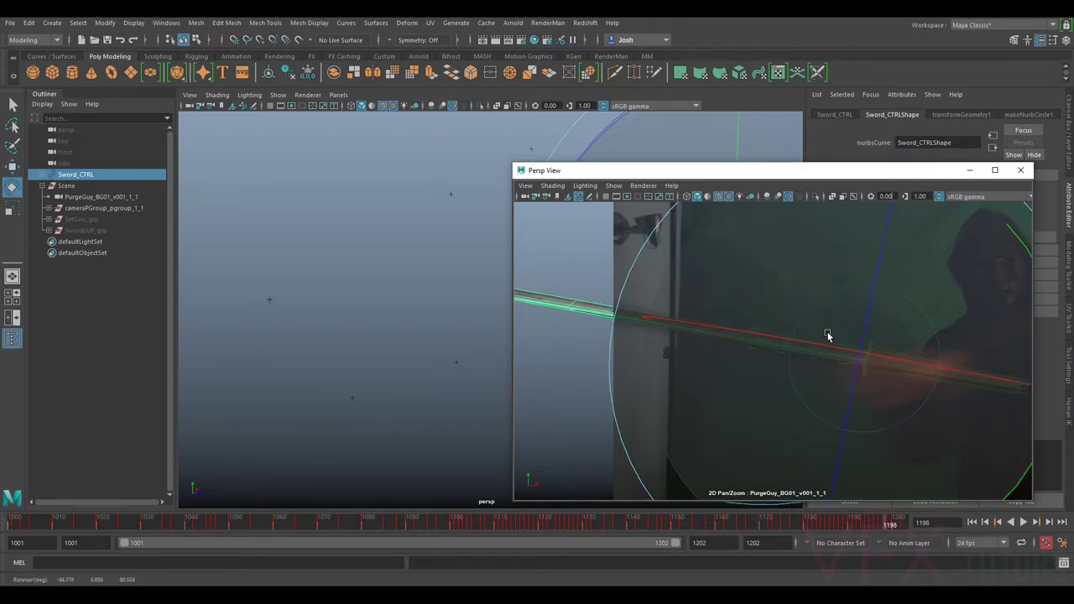
- Refine Sword_CTRL's rotation at frame 1198, checking the footage underneath so the blade lines up with the blurred prop
{"action": "left_click", "coordinate": [846, 369]}
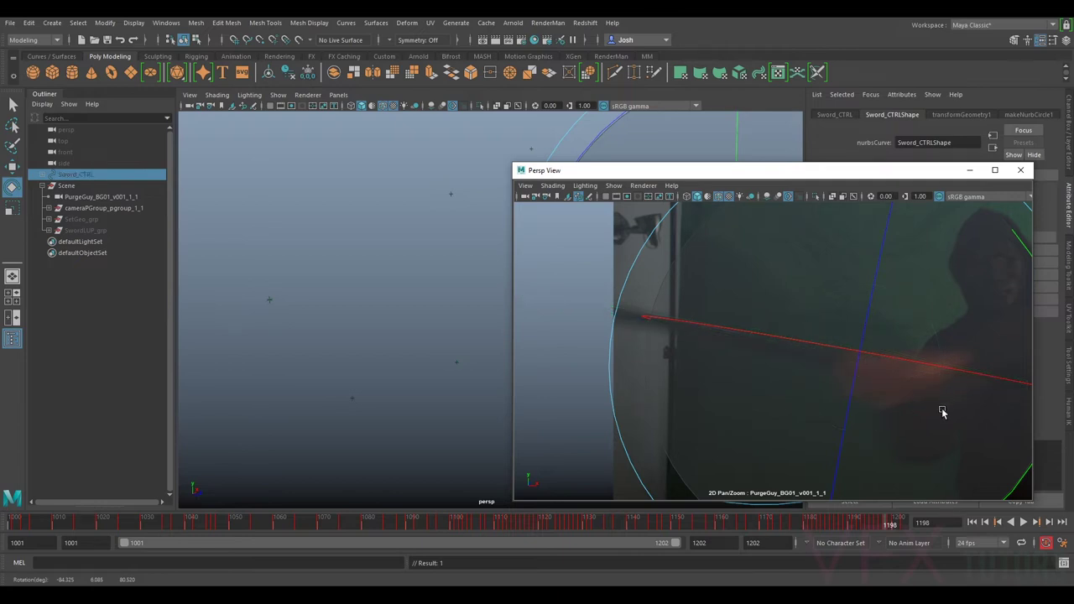
{"action": "right_click_drag", "start_coordinate": [942, 412], "coordinate": [739, 359]}
{"action": "middle_click_drag", "start_coordinate": [842, 376], "coordinate": [811, 369]}
{"action": "right_click_drag", "start_coordinate": [811, 368], "coordinate": [909, 439]}
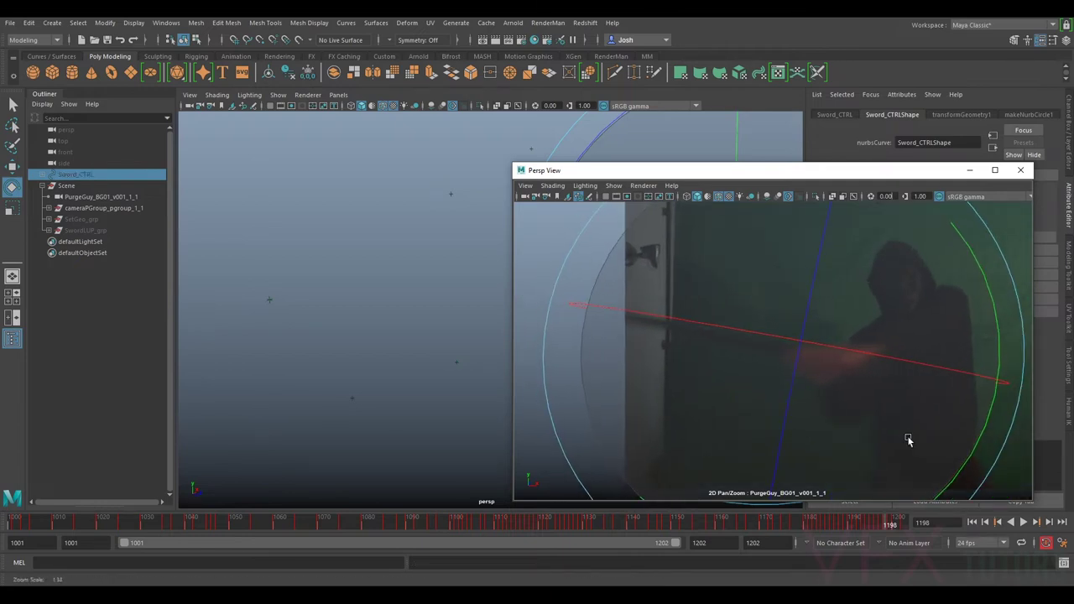
{"action": "left_click", "coordinate": [747, 340]}
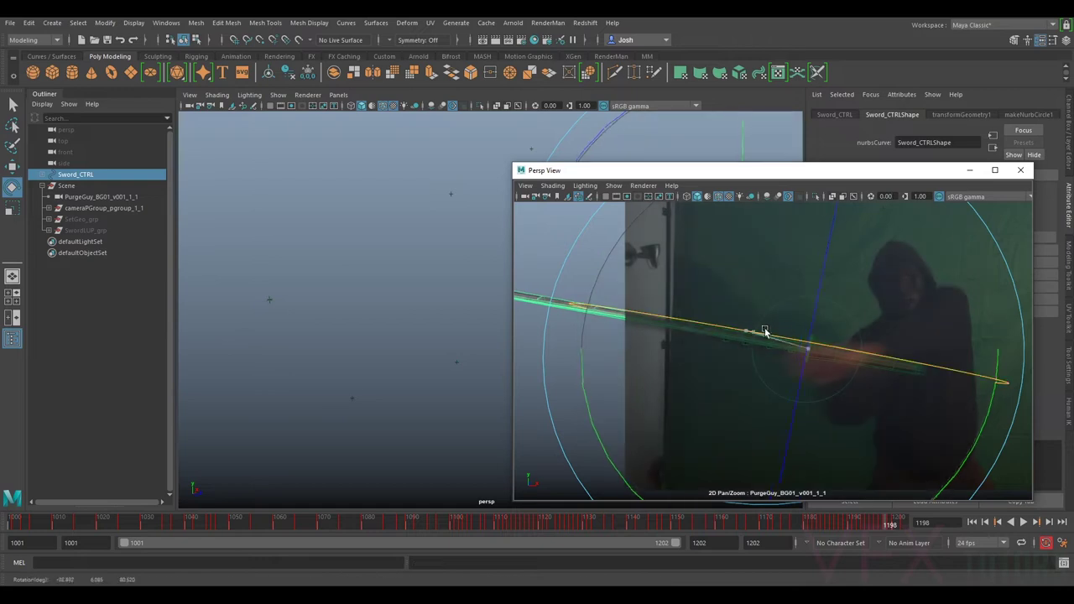
{"action": "left_click", "coordinate": [772, 334]}
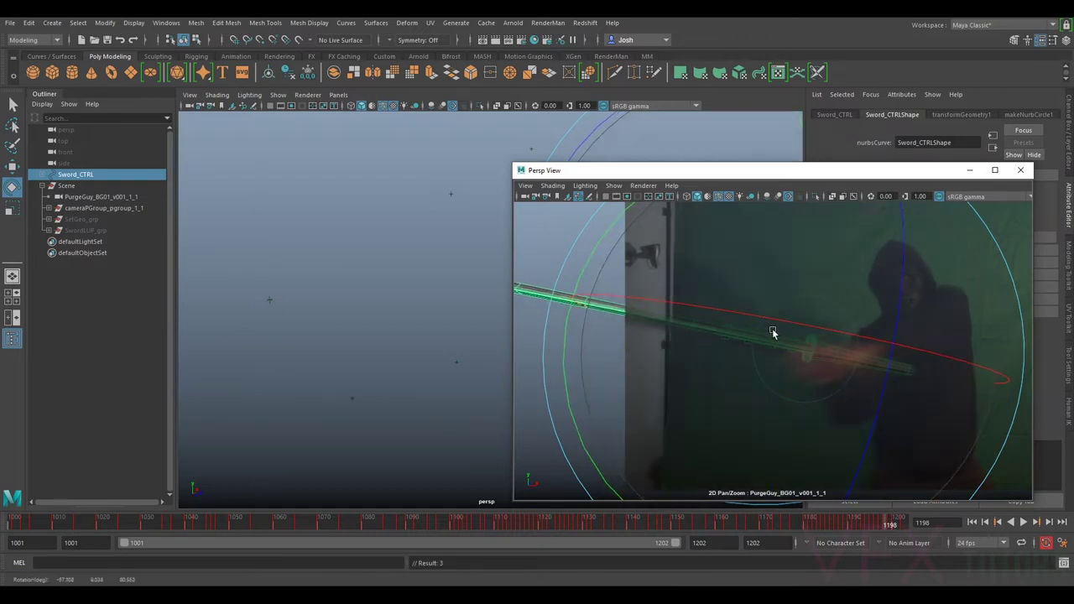
{"action": "left_click_drag", "start_coordinate": [779, 330], "coordinate": [783, 327]}
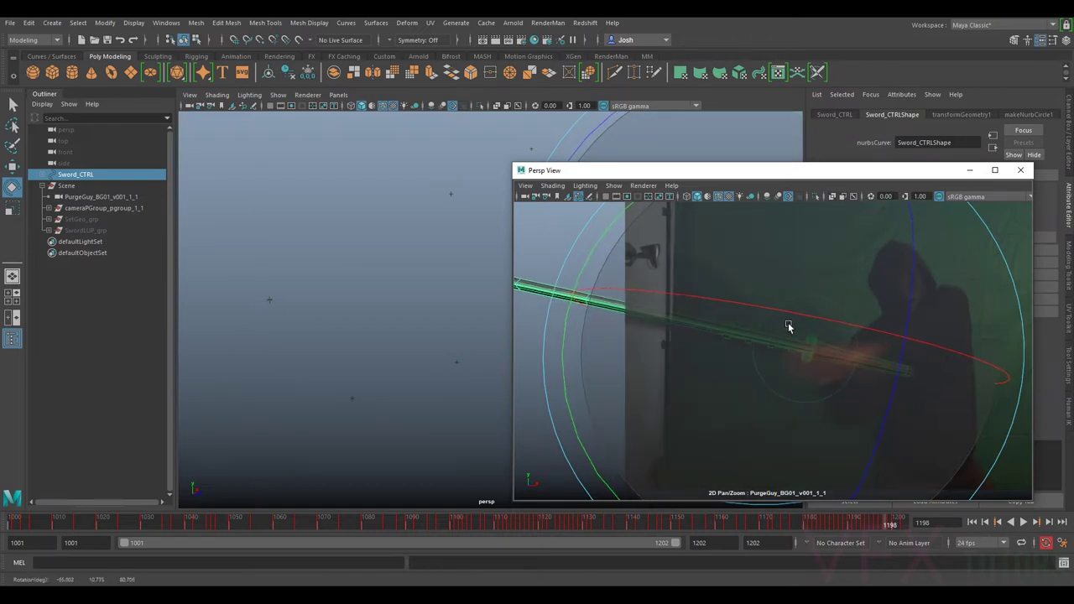
- Move Sword_CTRL along the prop at frame 1198 and toggle the sword's visibility to check its placement against the hands
{"action": "key", "text": "w"}
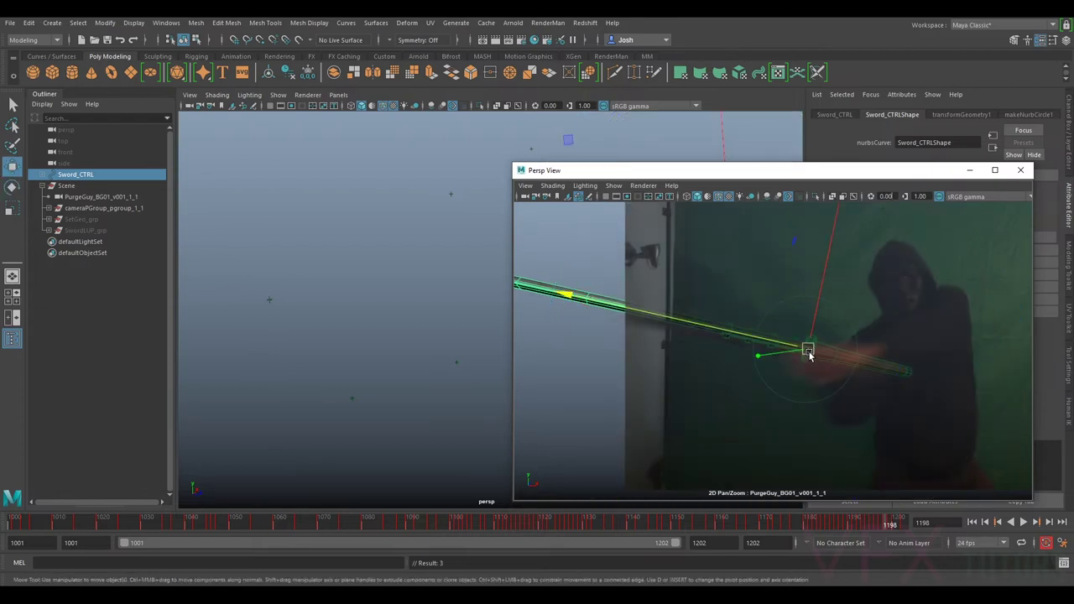
{"action": "mouse_move", "coordinate": [796, 342]}
{"action": "left_mouse_down"}
{"action": "mouse_move", "coordinate": [775, 348]}
{"action": "mouse_move", "coordinate": [805, 336]}
{"action": "mouse_move", "coordinate": [782, 351]}
{"action": "left_mouse_up"}
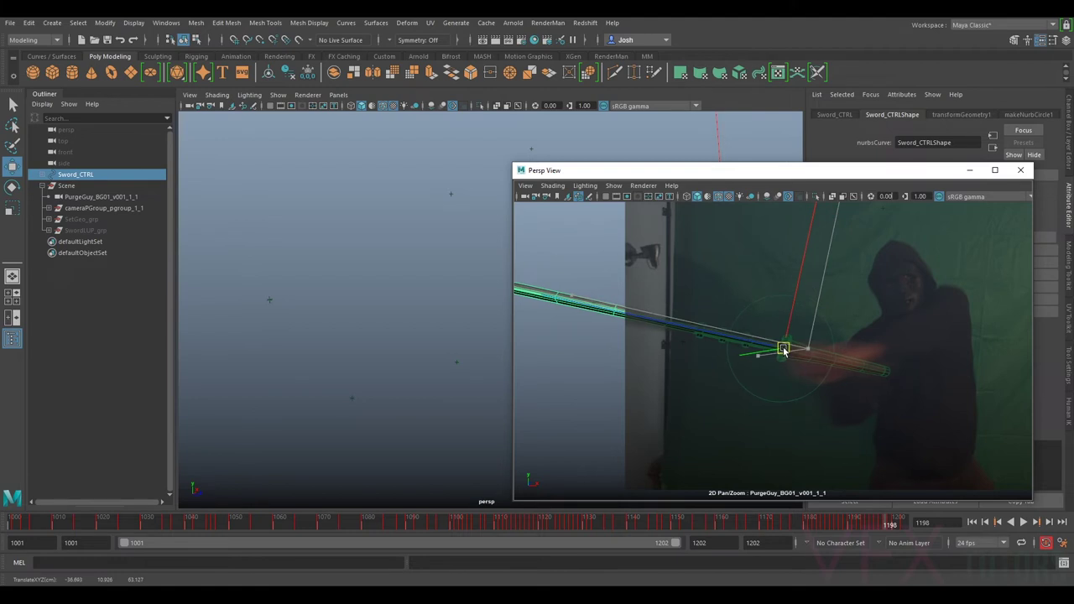
{"action": "left_click_drag", "start_coordinate": [783, 349], "coordinate": [782, 352]}
{"action": "key", "text": "h"}
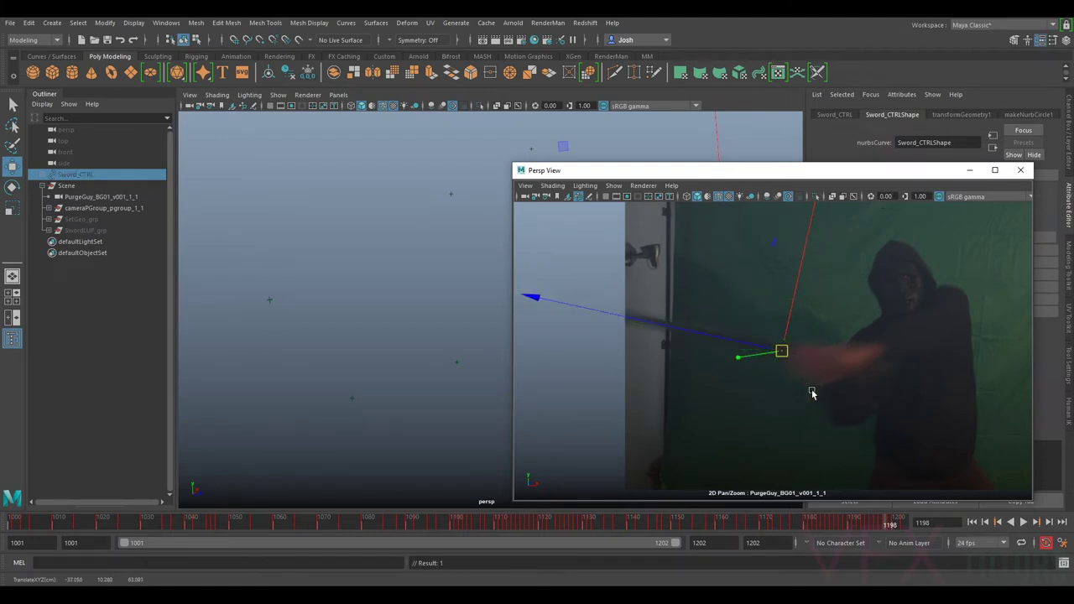
{"action": "key", "text": "h"}
{"action": "key", "text": "h"}
{"action": "key", "text": "h"}
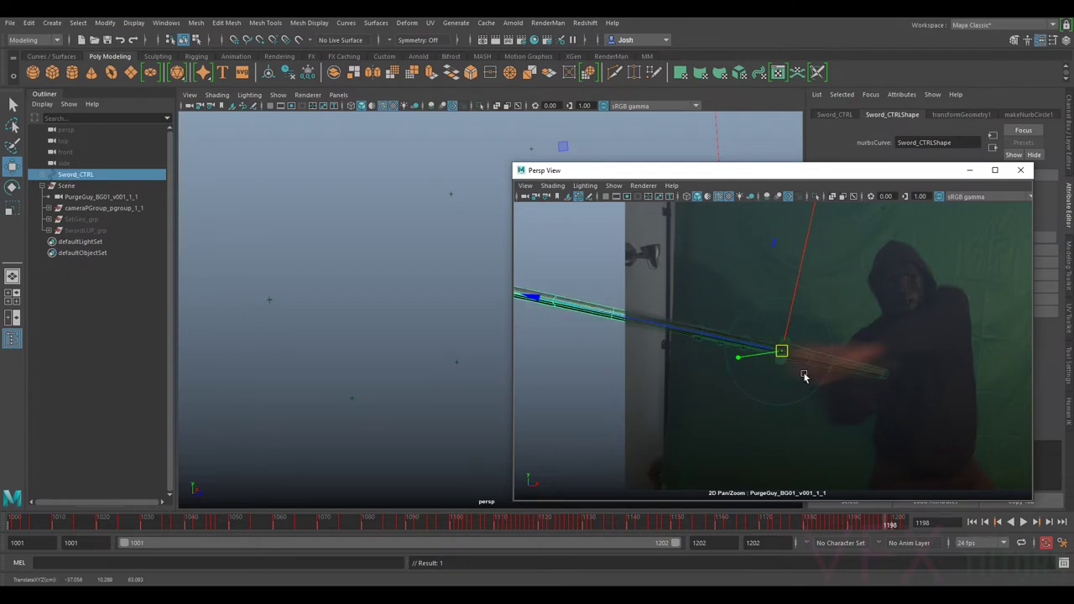
- Rotate Sword_CTRL again at frame 1198 to adjust the blade's roll and tilt
{"action": "key", "text": "e"}
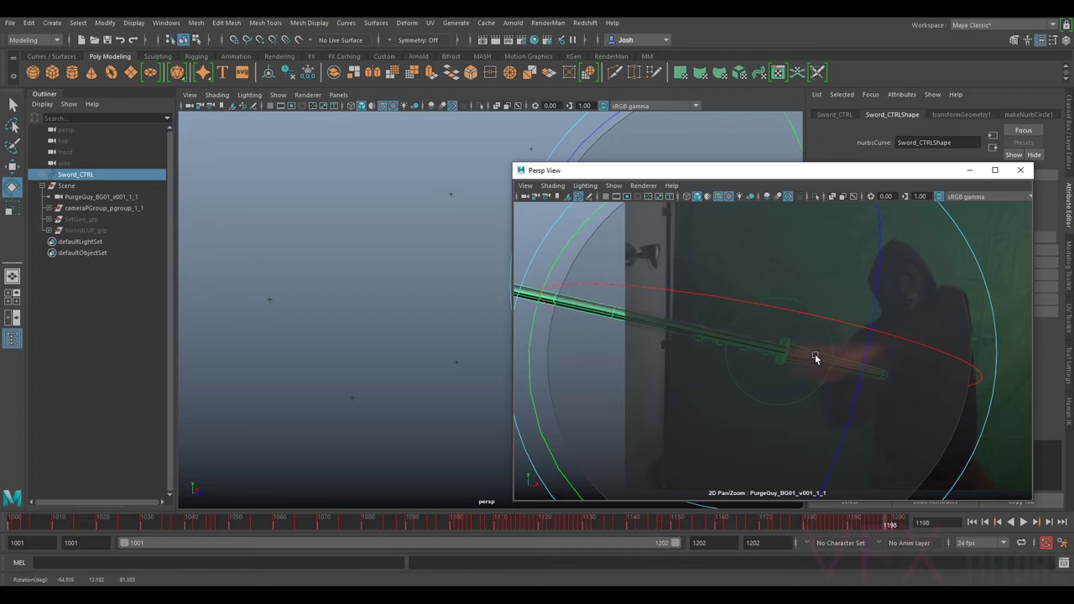
{"action": "left_click_drag", "start_coordinate": [822, 337], "coordinate": [642, 394]}
{"action": "left_click_drag", "start_coordinate": [809, 410], "coordinate": [769, 397]}
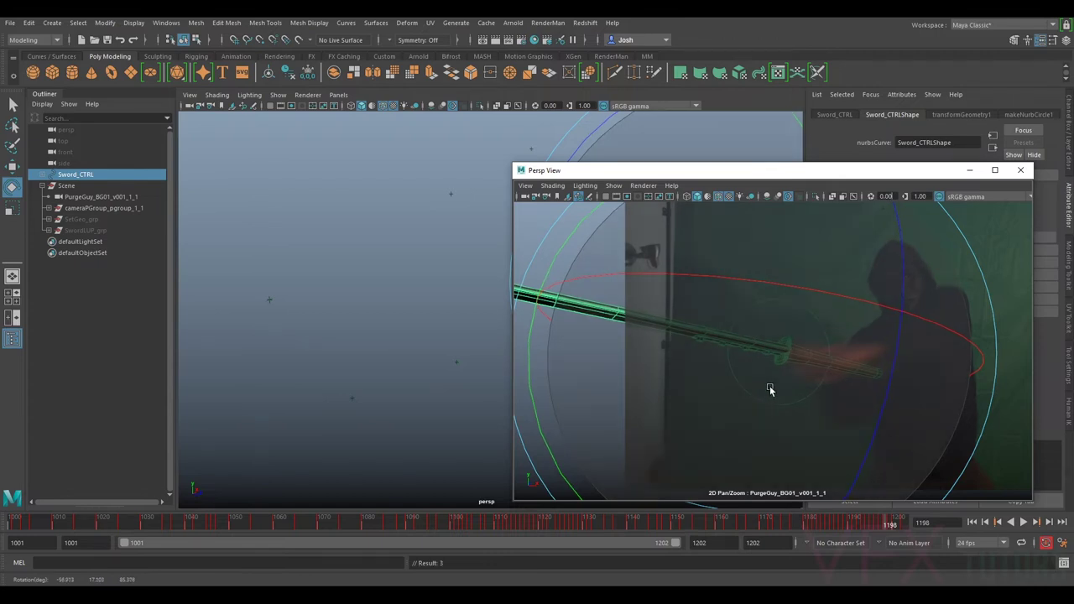
{"action": "key", "text": "alt+period"}
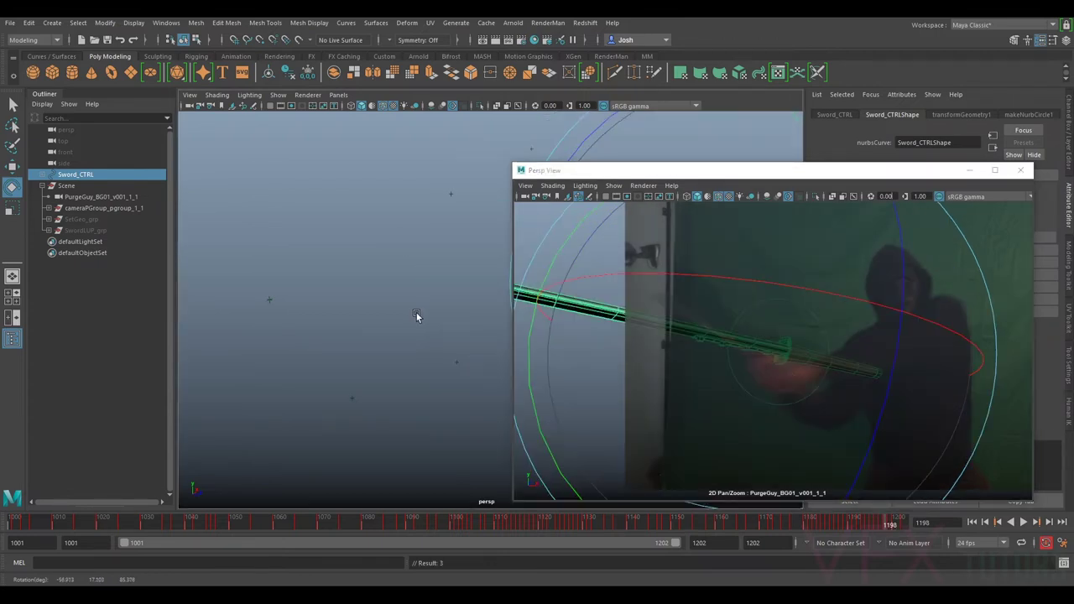
- Frame the sword in the main perspective view, orbit around it, and place the floating camera view beside it
{"action": "left_click_drag", "start_coordinate": [642, 176], "coordinate": [754, 243]}
{"action": "key", "text": "f"}
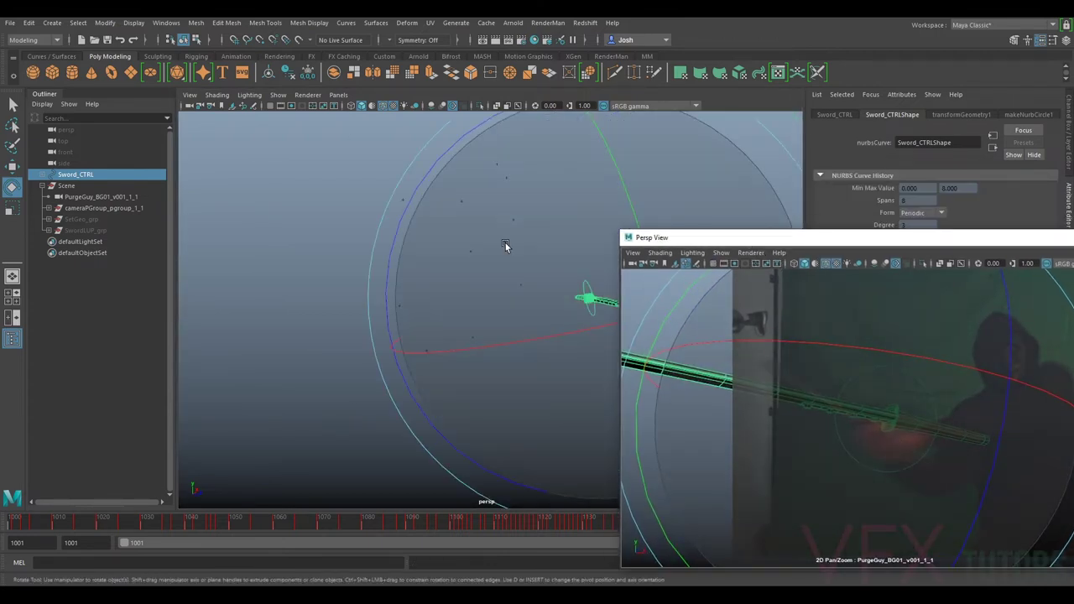
{"action": "left_click_drag", "start_coordinate": [497, 266], "coordinate": [588, 360], "text": "alt"}
{"action": "key", "text": "e"}
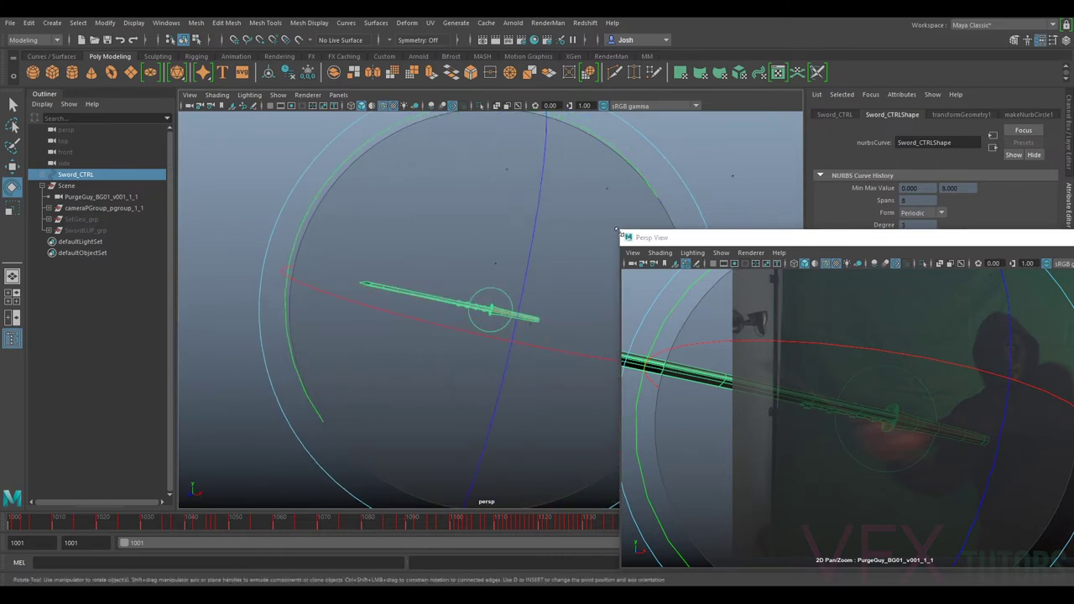
{"action": "left_click_drag", "start_coordinate": [651, 239], "coordinate": [575, 149]}
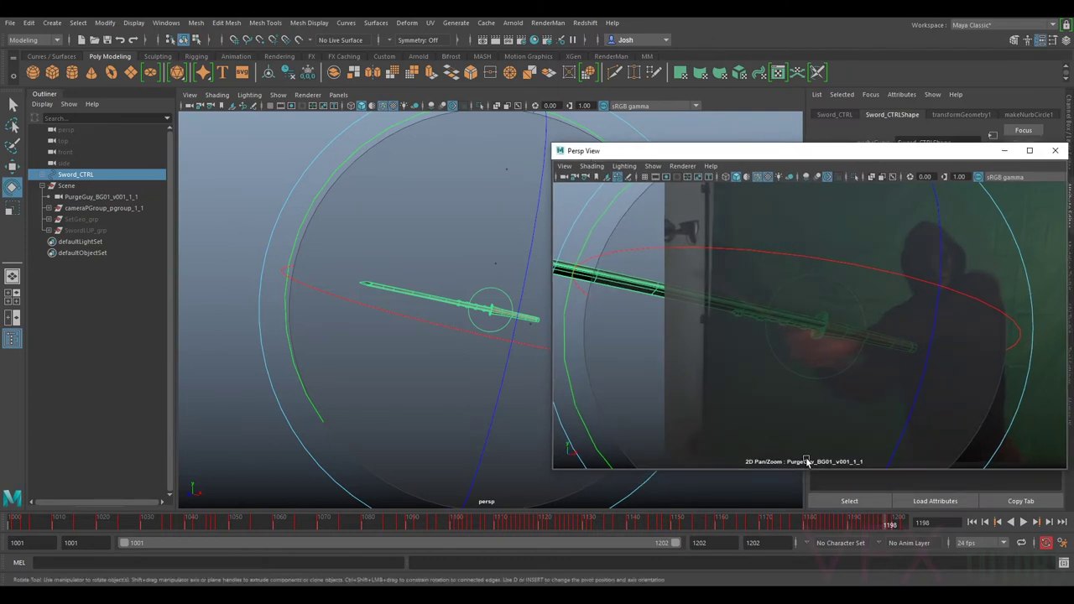
- Scrub between frames 1196 and 1200 to examine the sword's swing in both the perspective and camera views
{"action": "key", "text": "alt+v"}
{"action": "left_click_drag", "start_coordinate": [886, 522], "coordinate": [877, 521]}
{"action": "left_click_drag", "start_coordinate": [470, 348], "coordinate": [459, 374], "text": "alt"}
{"action": "middle_click_drag", "start_coordinate": [458, 374], "coordinate": [440, 412], "text": "alt"}
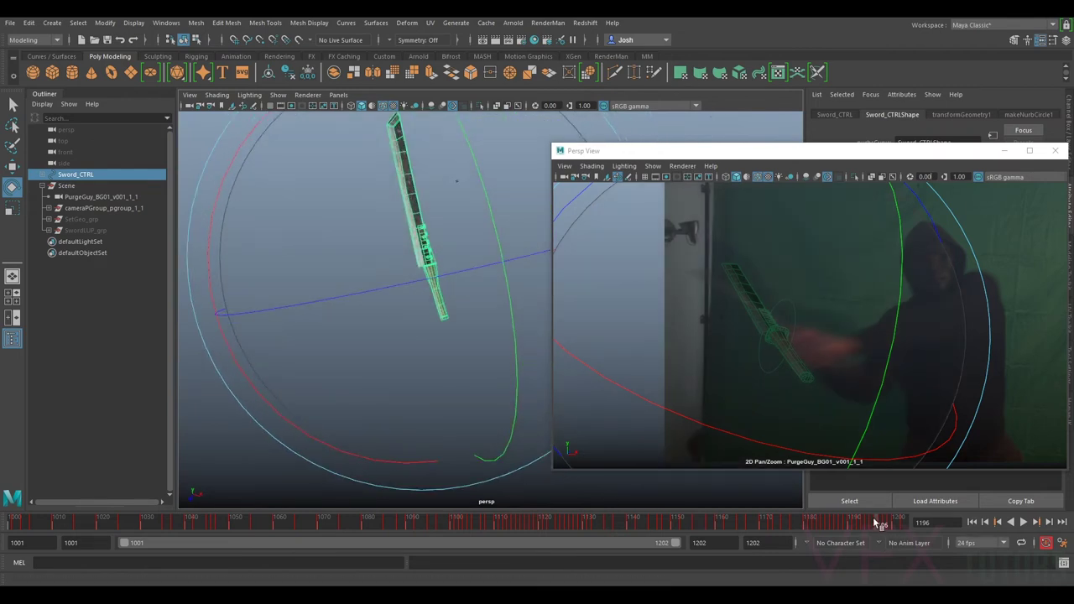
{"action": "key", "text": "alt+v"}
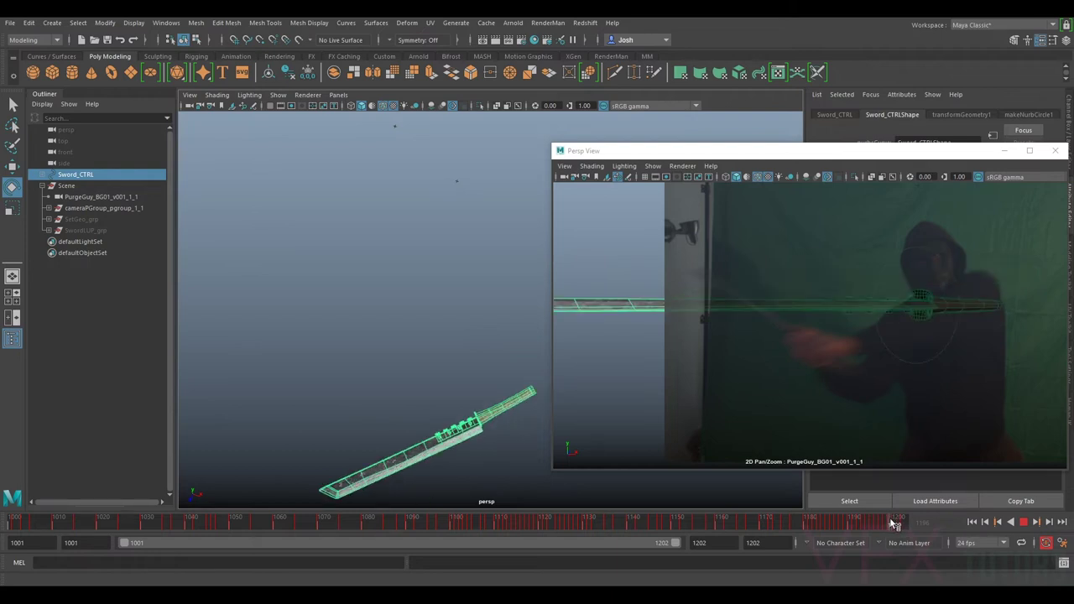
{"action": "left_click", "coordinate": [893, 521]}
{"action": "middle_click", "coordinate": [764, 384]}
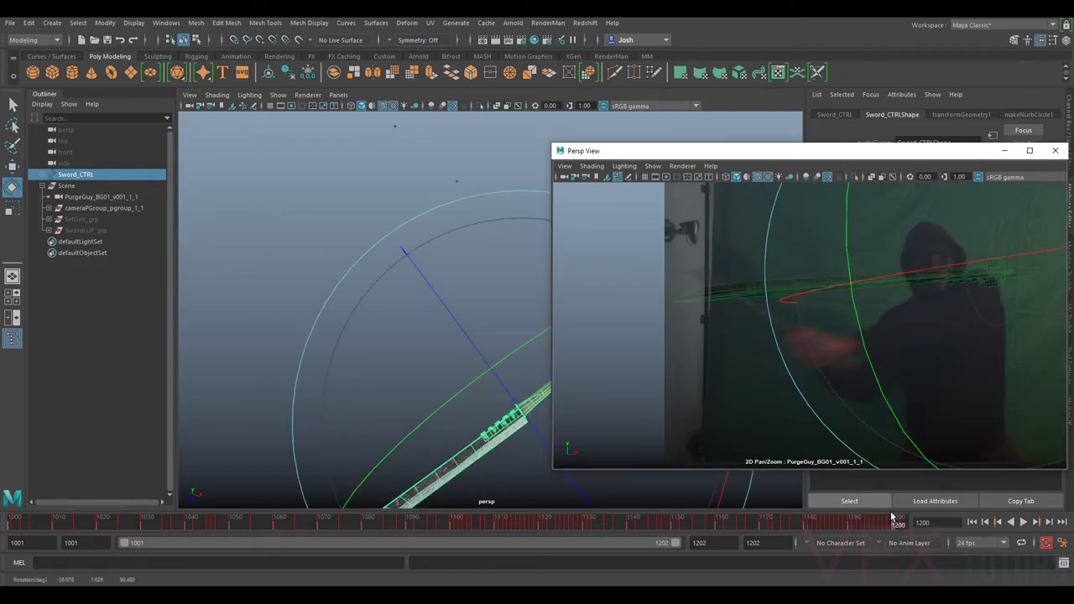
- Compare the sword's position at frames 1199 and 1200 against the footage and in the perspective view
{"action": "left_click_drag", "start_coordinate": [888, 525], "coordinate": [885, 525]}
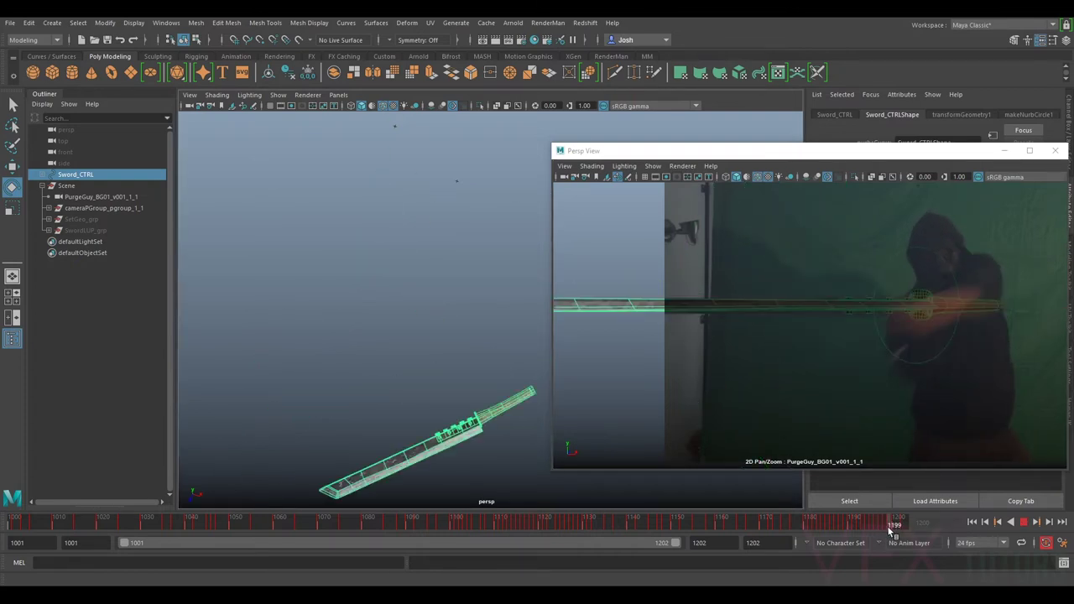
{"action": "left_click_drag", "start_coordinate": [896, 531], "coordinate": [895, 532]}
{"action": "middle_click_drag", "start_coordinate": [461, 374], "coordinate": [377, 297], "text": "alt"}
{"action": "mouse_move", "coordinate": [898, 527]}
{"action": "left_mouse_down"}
{"action": "mouse_move", "coordinate": [874, 526]}
{"action": "mouse_move", "coordinate": [891, 529]}
{"action": "left_mouse_up"}
{"action": "key", "text": "e"}
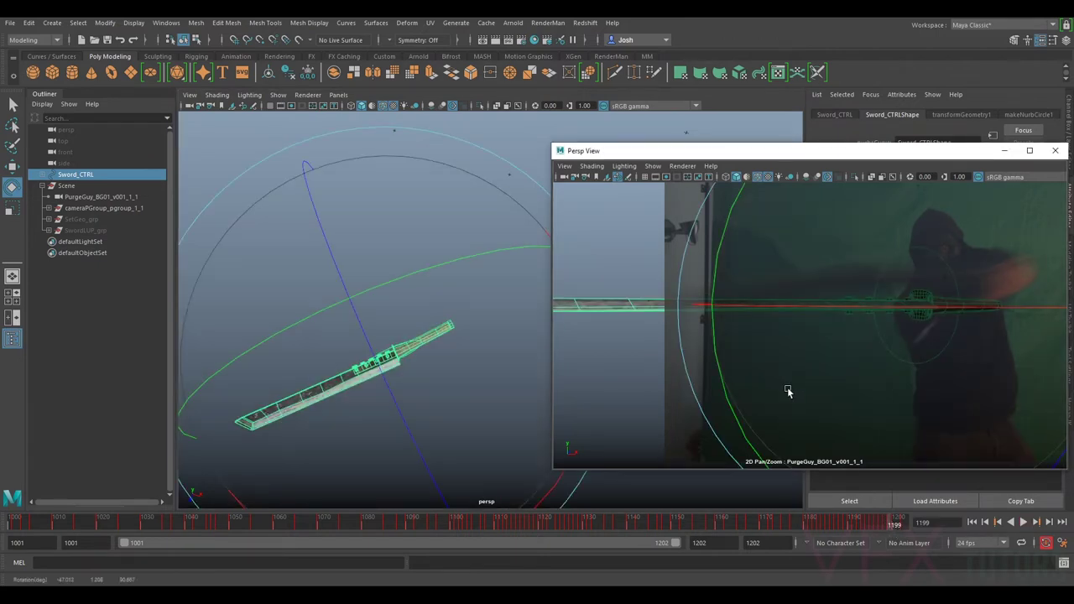
{"action": "key", "text": "alt+v"}
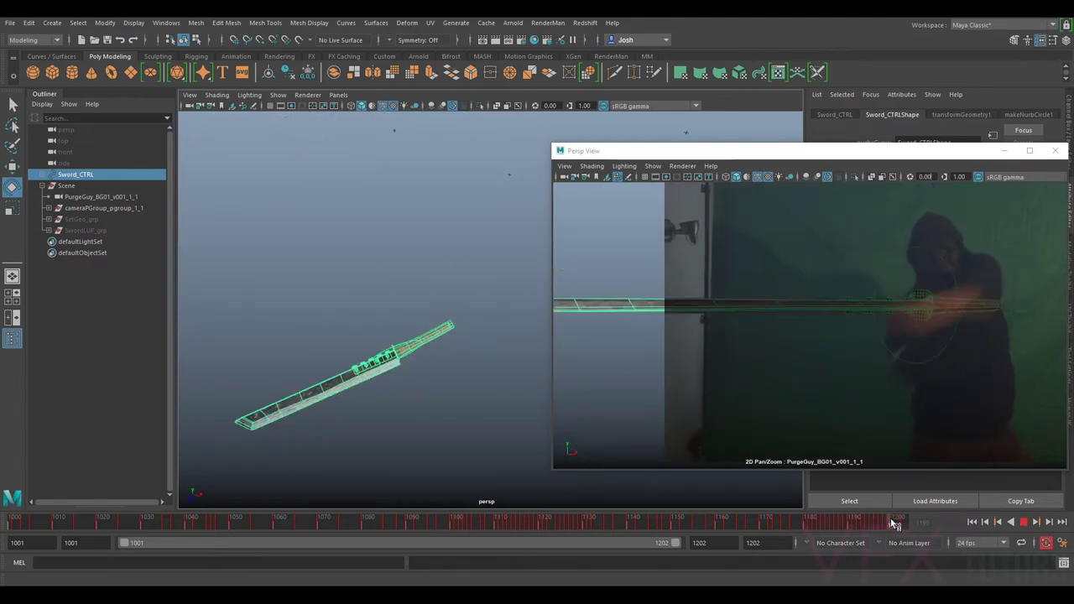
{"action": "key", "text": "alt+v"}
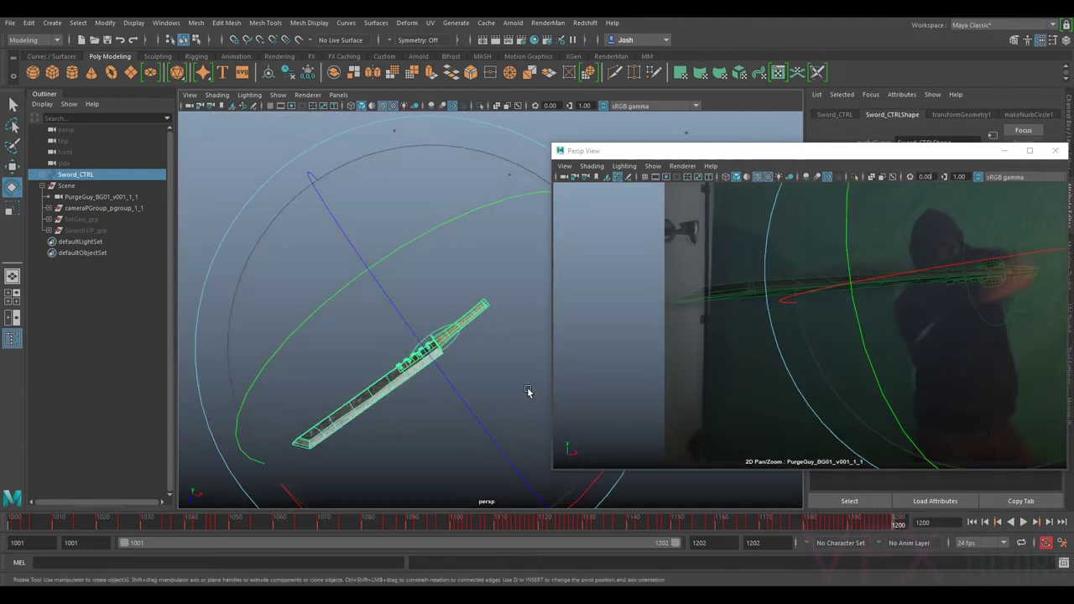
- Slide Sword_CTRL along the blade direction toward the tip at frame 1200, comparing it with frame 1199
{"action": "key", "text": "w"}
{"action": "left_click_drag", "start_coordinate": [406, 359], "coordinate": [400, 378]}
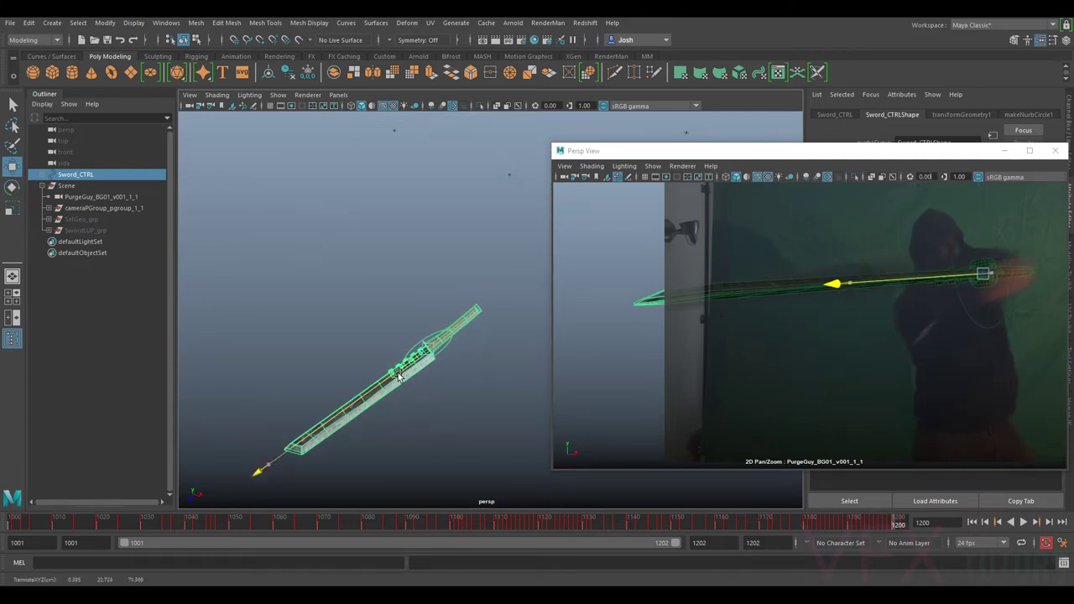
{"action": "key", "text": "alt+v"}
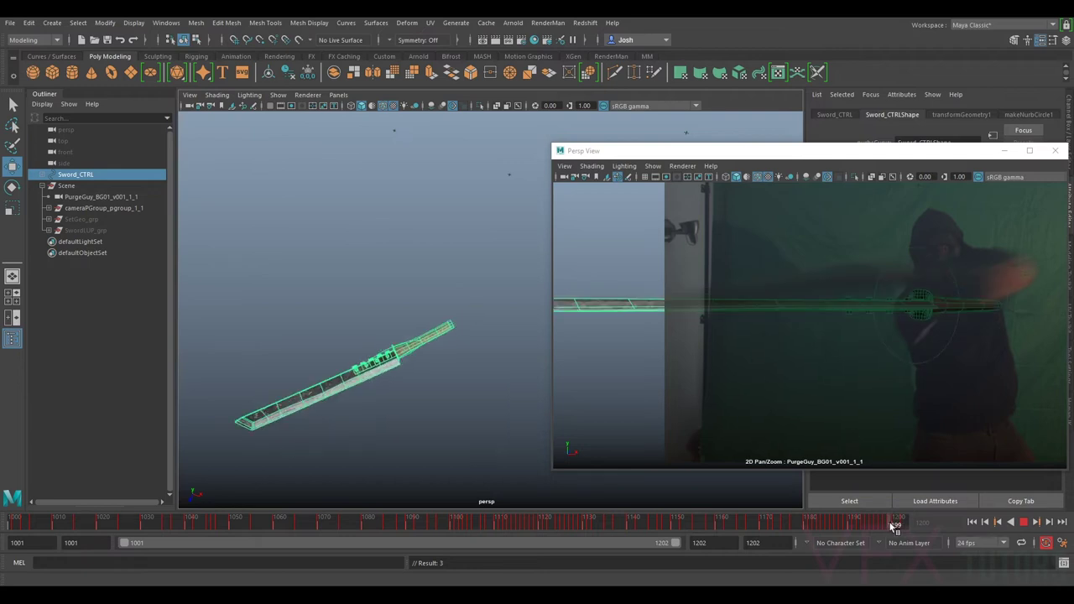
{"action": "key", "text": "alt+v"}
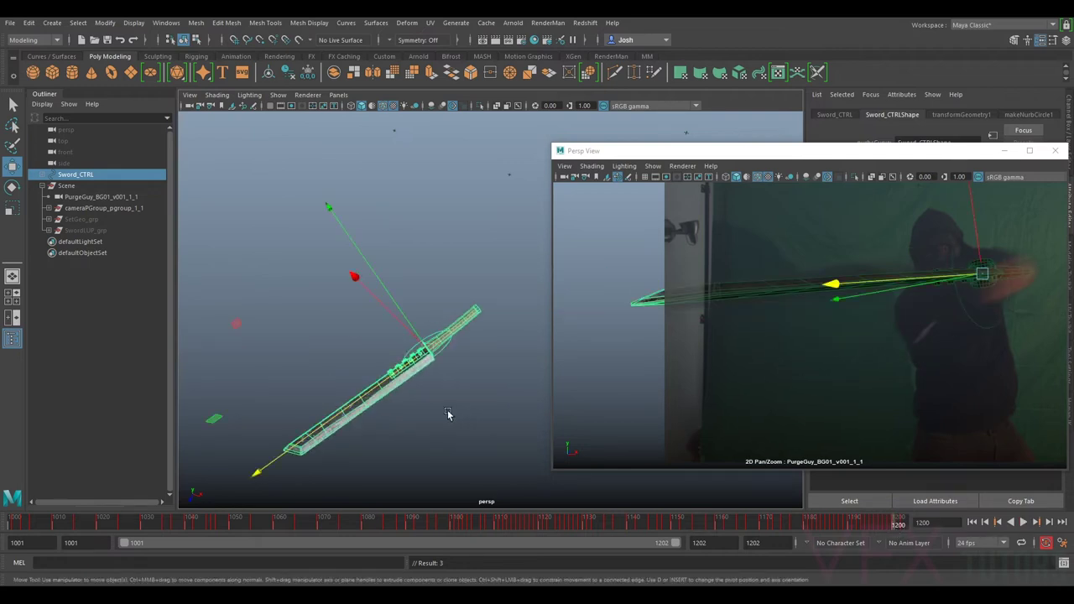
{"action": "left_click_drag", "start_coordinate": [362, 394], "coordinate": [358, 401]}
{"action": "left_click_drag", "start_coordinate": [898, 525], "coordinate": [888, 528]}
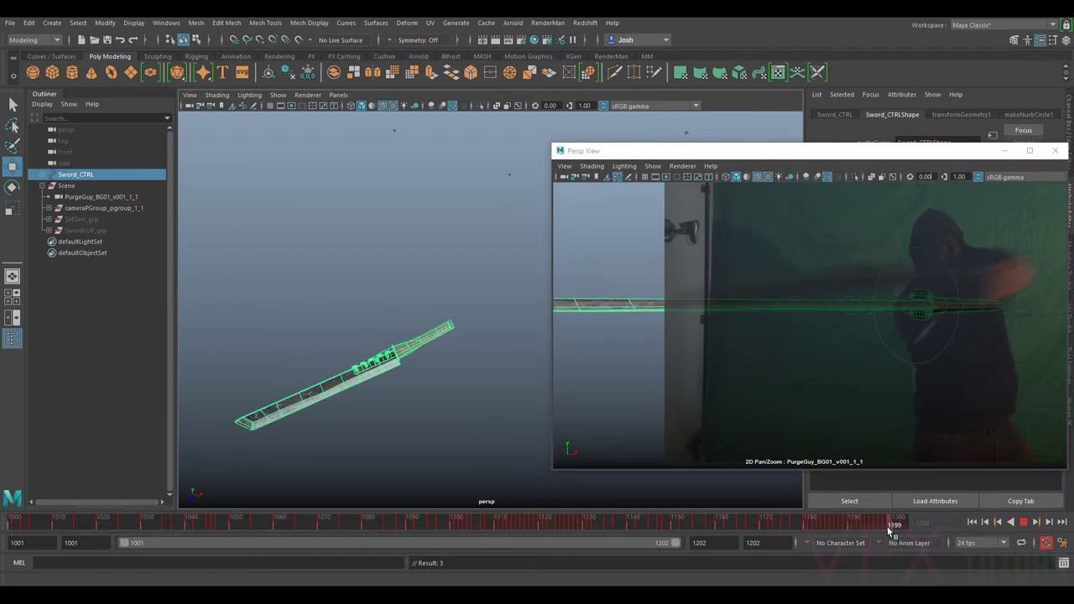
{"action": "key", "text": "alt+v"}
{"action": "left_click_drag", "start_coordinate": [358, 401], "coordinate": [353, 405]}
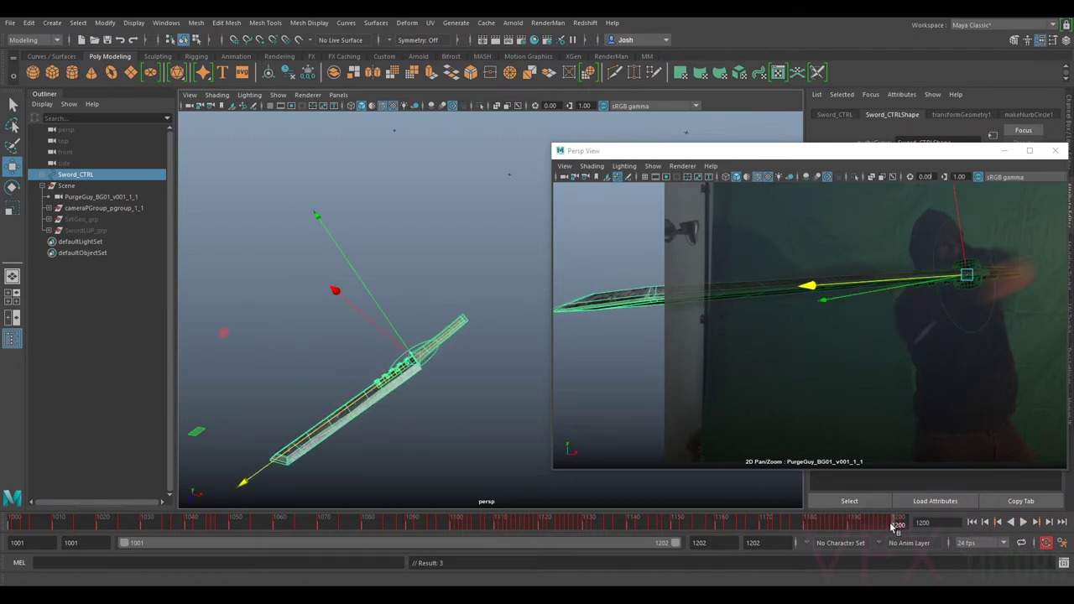
- Step between frames 1201 and 1202 with a wider camera view to compare the sword with the actor's prop
{"action": "key", "text": "alt+v"}
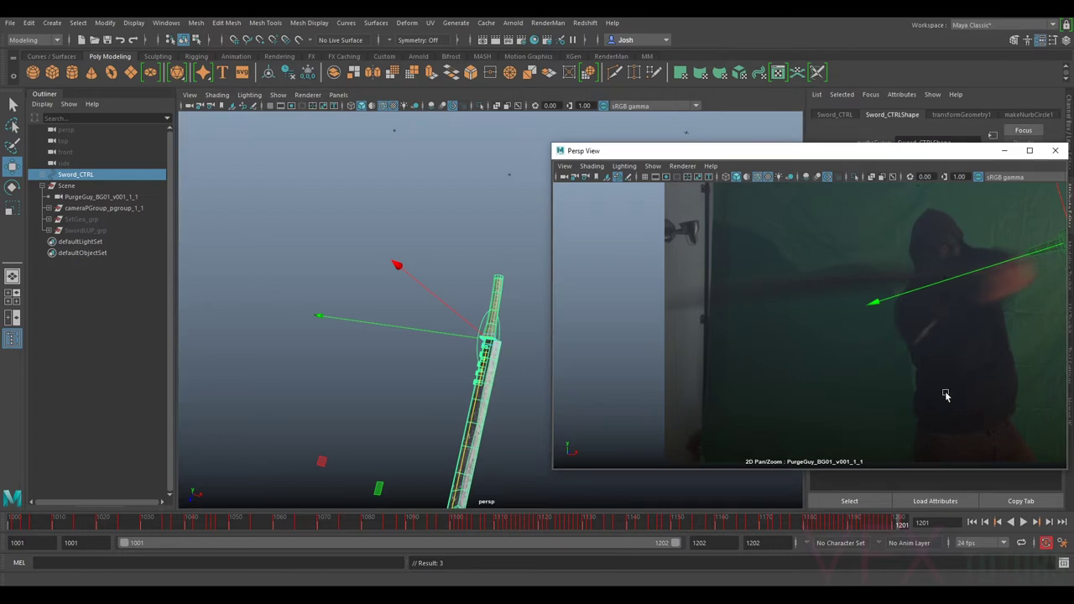
{"action": "right_click_drag", "start_coordinate": [946, 393], "coordinate": [851, 367]}
{"action": "middle_click_drag", "start_coordinate": [942, 368], "coordinate": [852, 386]}
{"action": "left_click", "coordinate": [900, 523]}
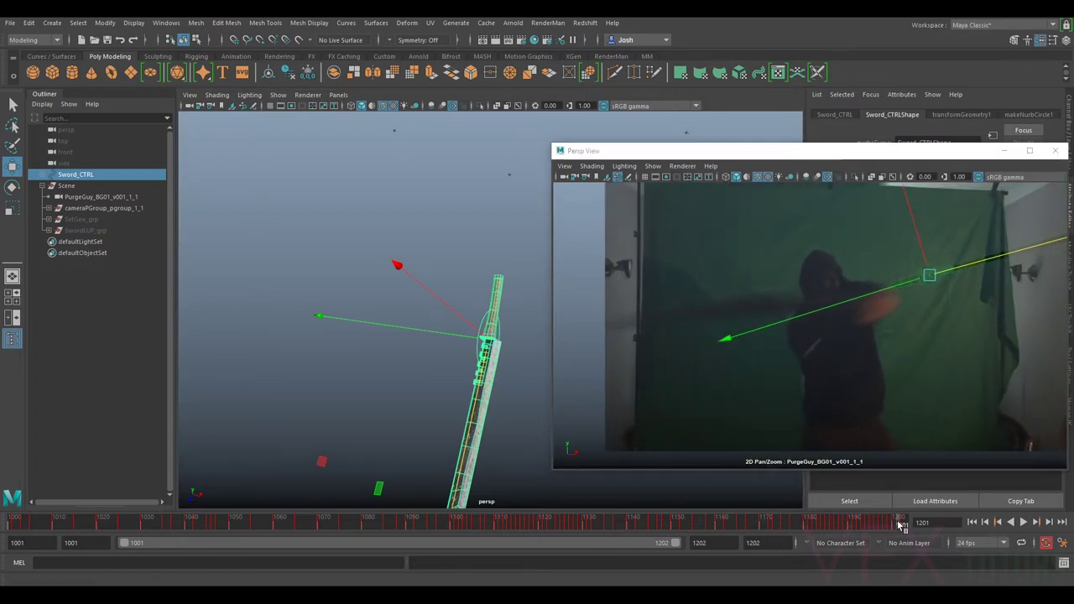
{"action": "key", "text": "alt+v"}
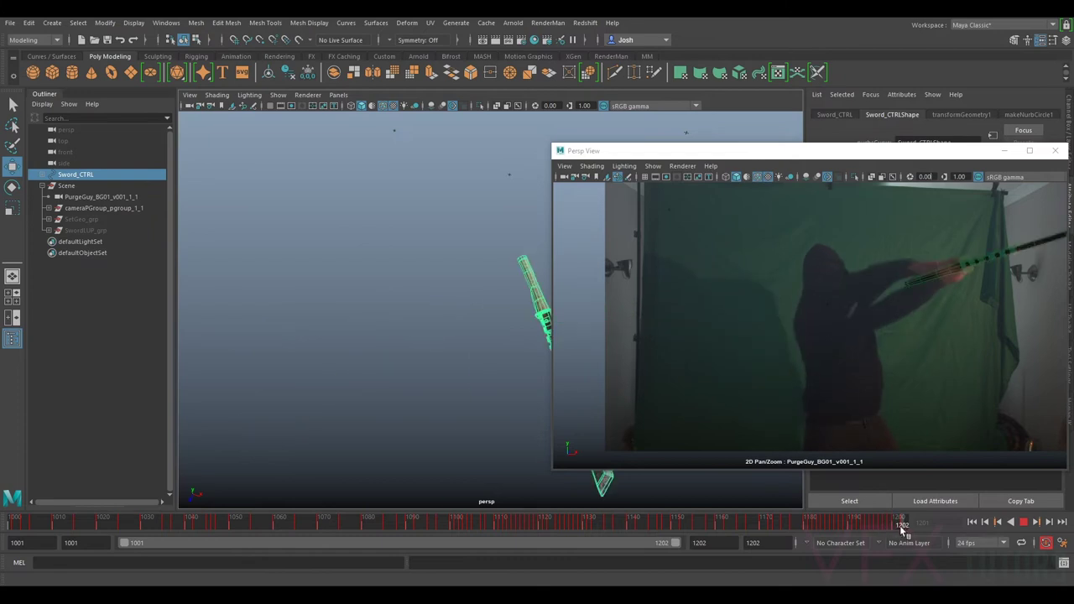
{"action": "left_click_drag", "start_coordinate": [894, 530], "coordinate": [897, 530]}
- At frame 1201, move Sword_CTRL slightly down onto the actor's grip and toggle its visibility to compare with the footage
{"action": "right_click_drag", "start_coordinate": [994, 369], "coordinate": [1026, 369]}
{"action": "middle_click_drag", "start_coordinate": [967, 307], "coordinate": [772, 342]}
{"action": "right_click_drag", "start_coordinate": [773, 342], "coordinate": [920, 233]}
{"action": "middle_click_drag", "start_coordinate": [921, 232], "coordinate": [849, 329]}
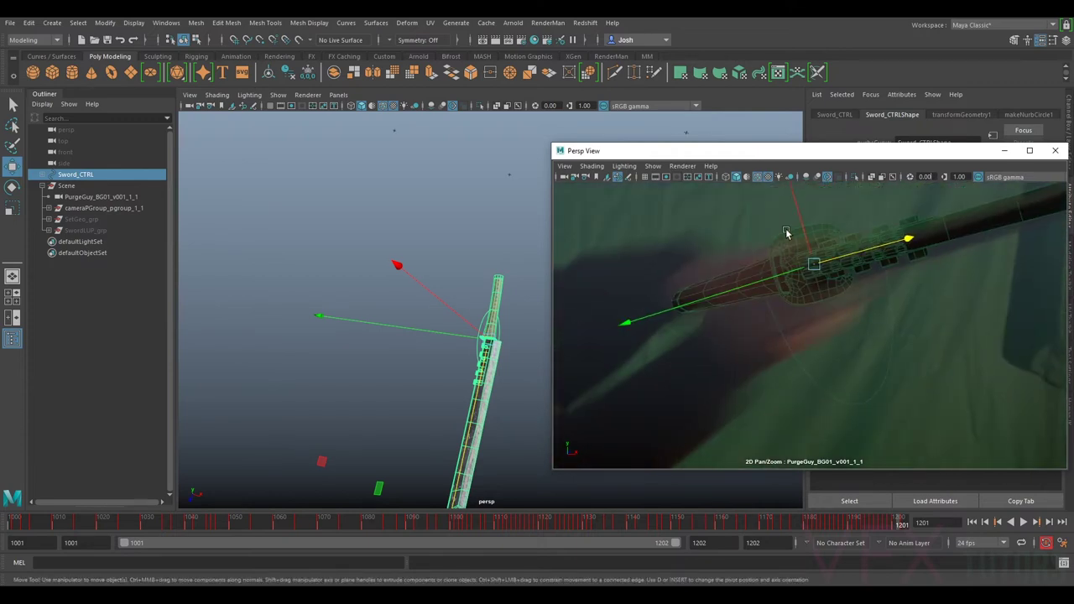
{"action": "left_click_drag", "start_coordinate": [805, 236], "coordinate": [810, 245]}
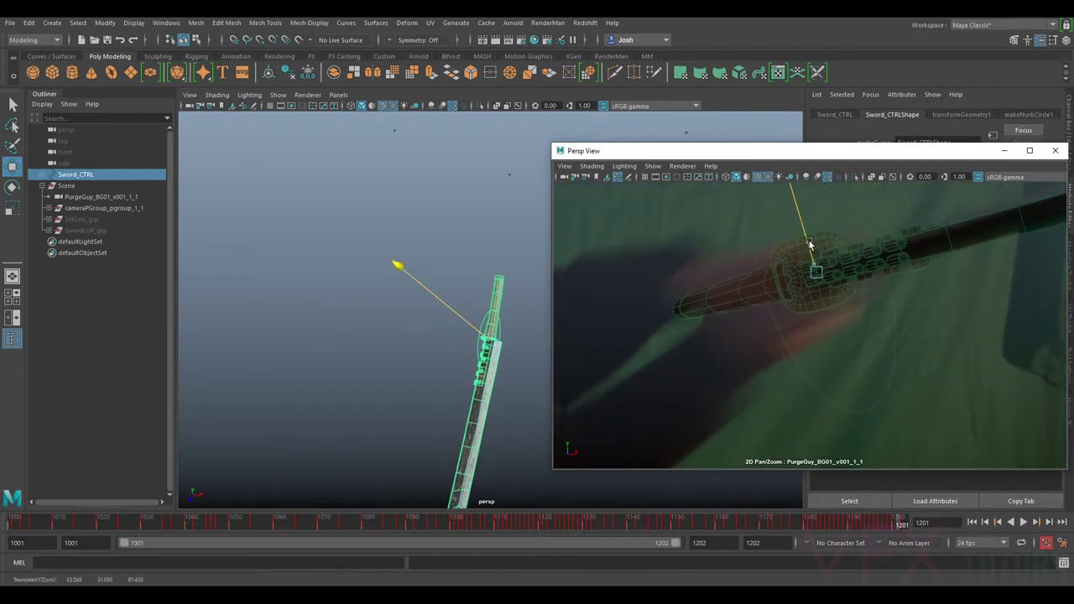
{"action": "key", "text": "ctrl+h"}
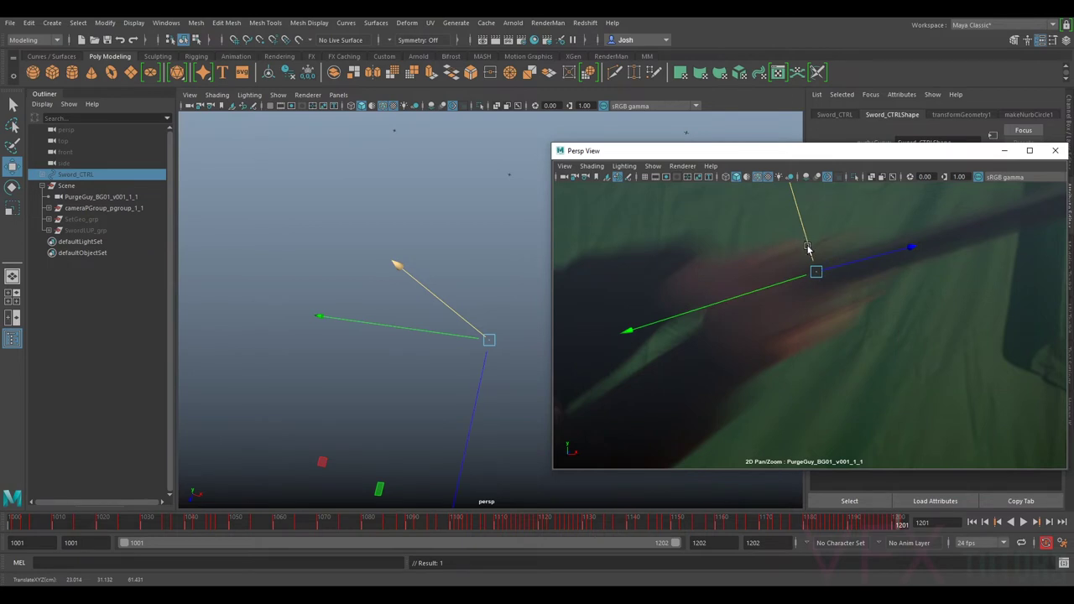
{"action": "key", "text": "h"}
{"action": "key", "text": "h"}
{"action": "key", "text": "h"}
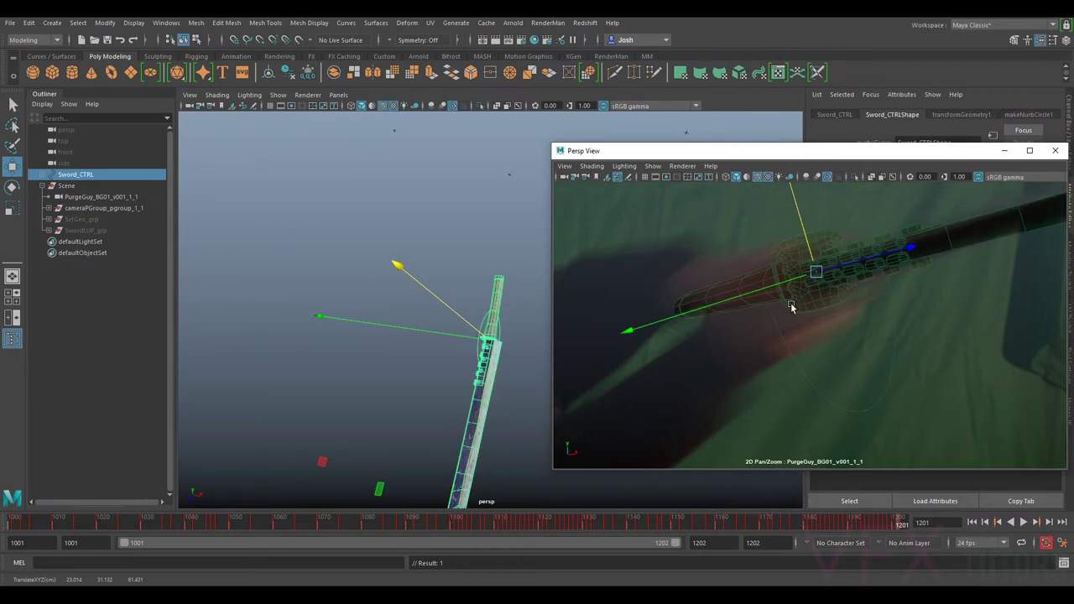
- At frame 1201, rotate Sword_CTRL and shift it along the actor's grip, hiding and reshowing it to compare with the footage
{"action": "key", "text": "e"}
{"action": "left_click_drag", "start_coordinate": [660, 385], "coordinate": [681, 403]}
{"action": "key", "text": "w"}
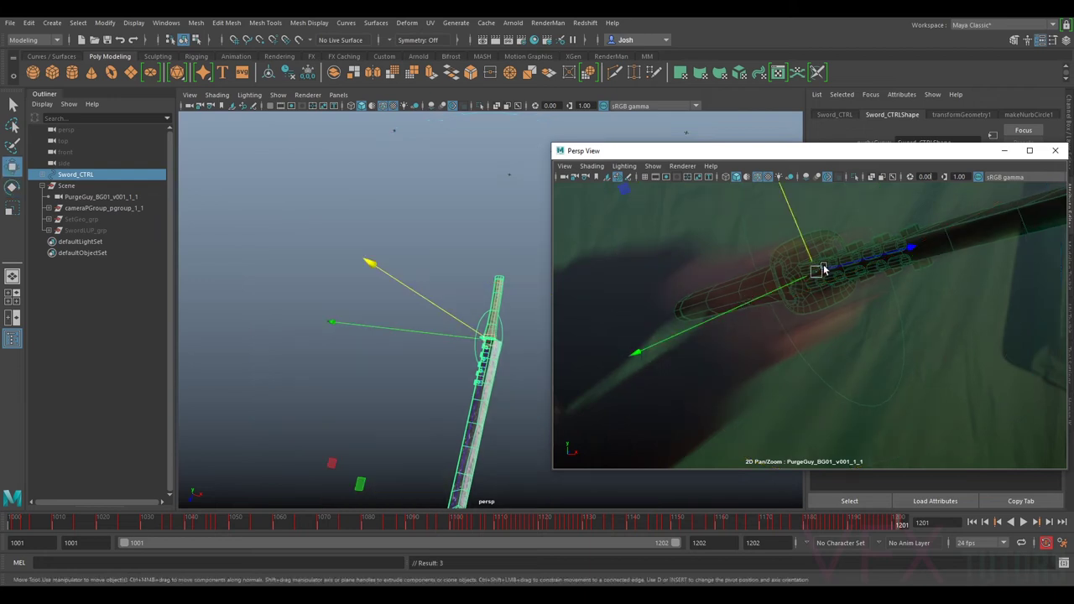
{"action": "left_click_drag", "start_coordinate": [816, 269], "coordinate": [829, 276]}
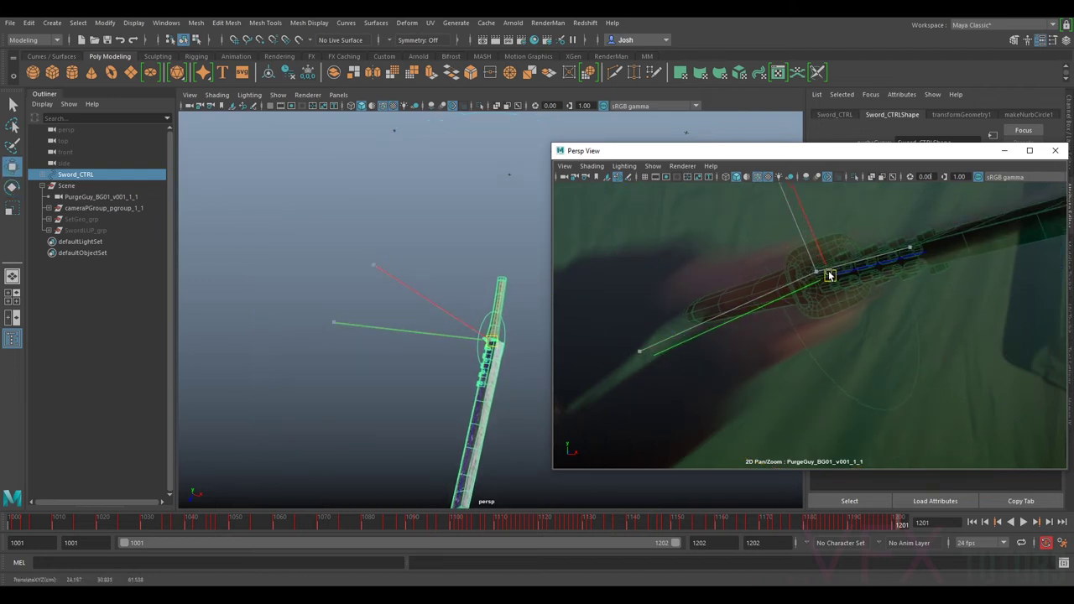
{"action": "key", "text": "ctrl+h"}
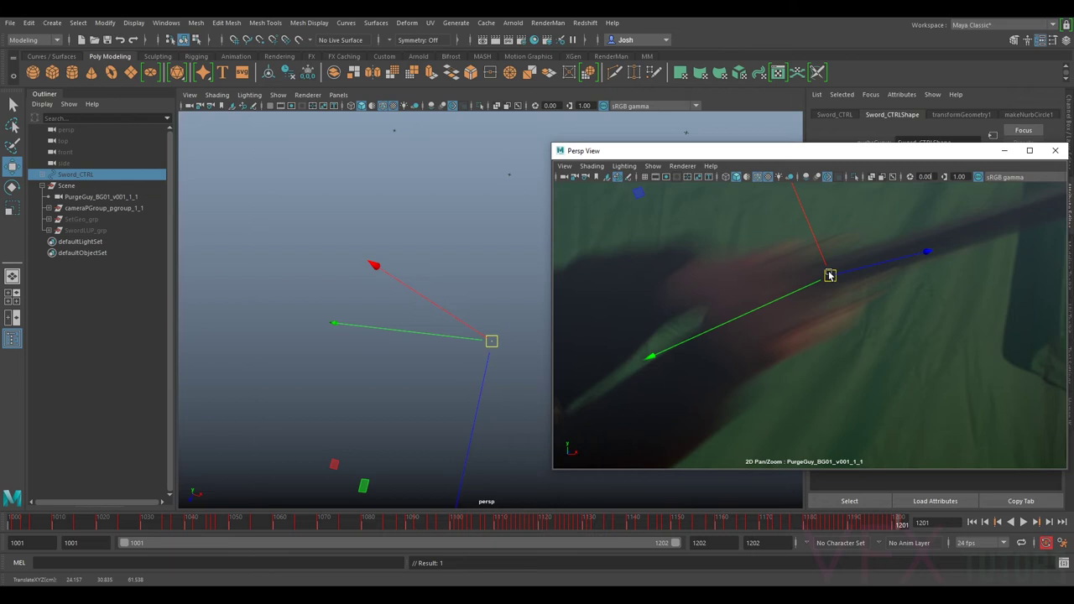
{"action": "key", "text": "h"}
{"action": "key", "text": "h"}
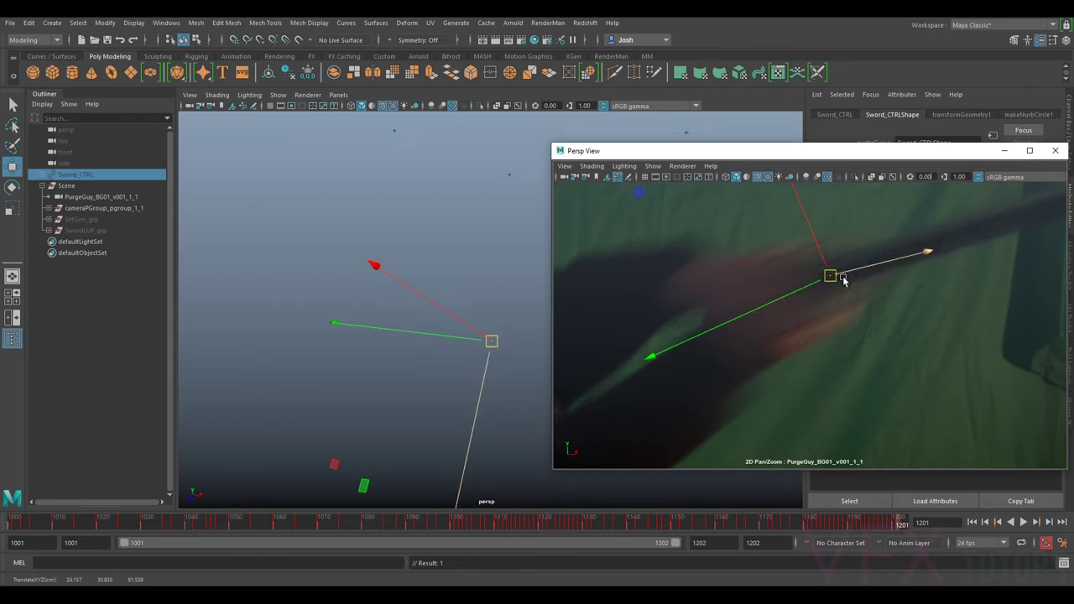
{"action": "key", "text": "shift+h"}
- Tilt Sword_CTRL to the prop's angle at frame 1201 and reposition its handle in the actor's hand
{"action": "key", "text": "e"}
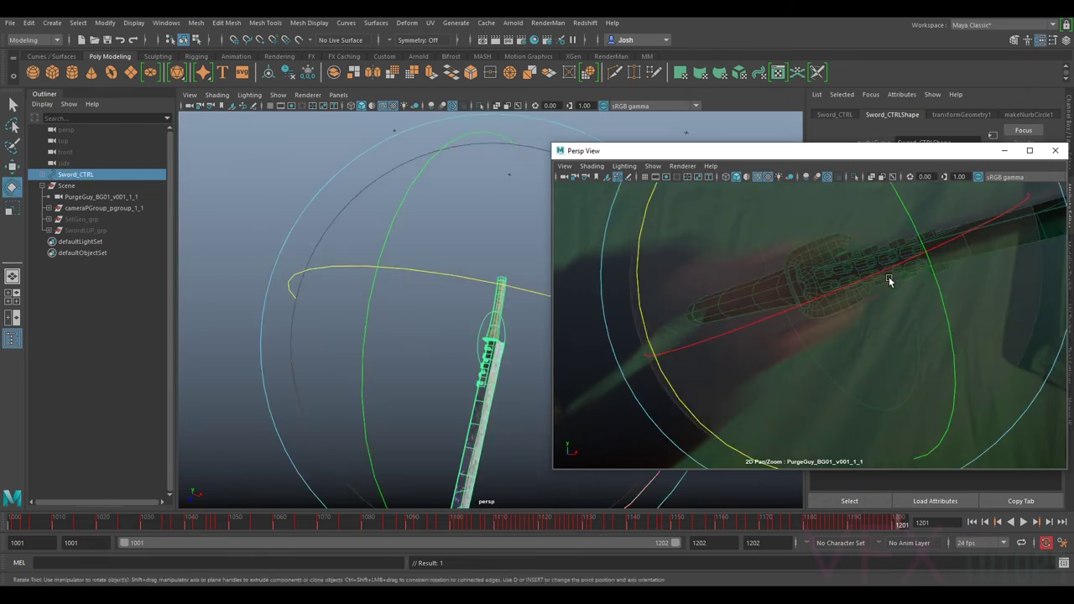
{"action": "left_click_drag", "start_coordinate": [906, 223], "coordinate": [719, 425]}
{"action": "left_click_drag", "start_coordinate": [735, 254], "coordinate": [834, 259]}
{"action": "key", "text": "w"}
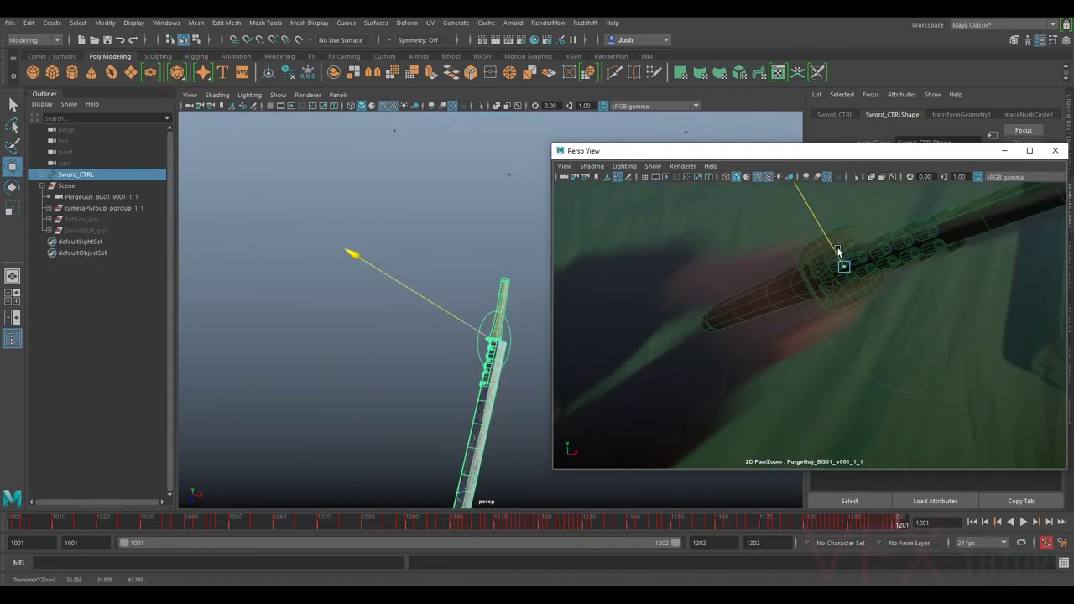
{"action": "key", "text": "e"}
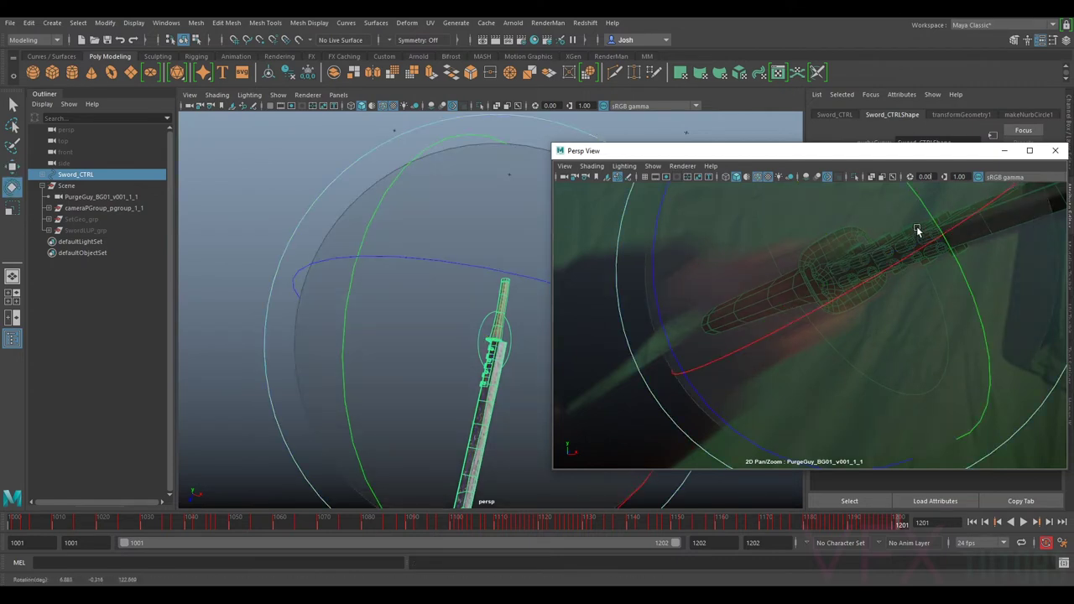
{"action": "key", "text": "w"}
{"action": "left_click_drag", "start_coordinate": [832, 245], "coordinate": [838, 249]}
- Using a wider camera view, fine-tune Sword_CTRL's rotation and position at frame 1201 so the blade lines up with the prop
{"action": "right_click_drag", "start_coordinate": [966, 350], "coordinate": [703, 262]}
{"action": "right_click_drag", "start_coordinate": [881, 326], "coordinate": [789, 301]}
{"action": "key", "text": "e"}
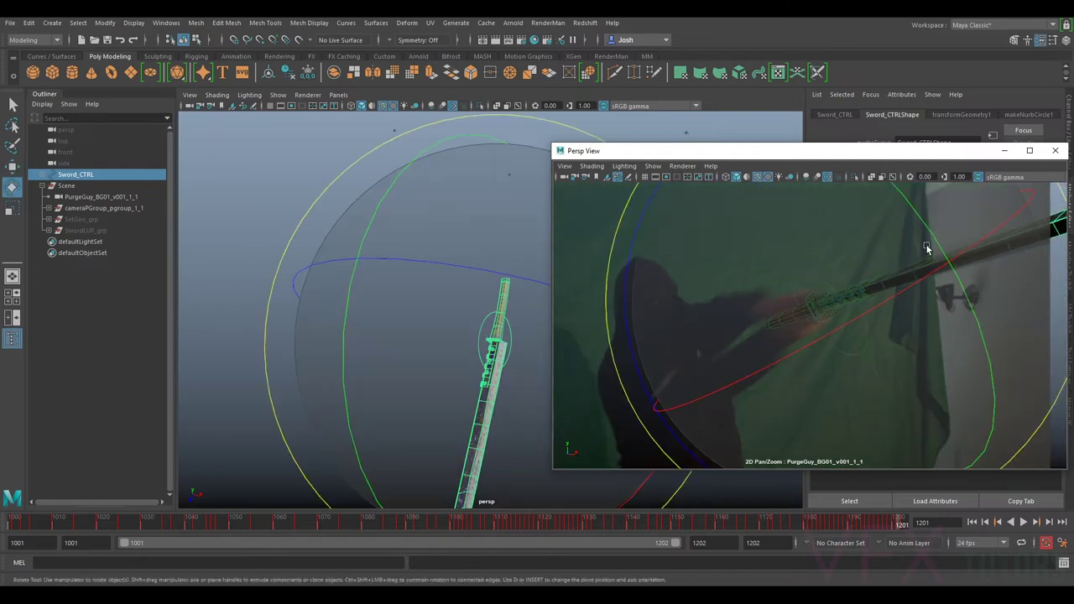
{"action": "left_click_drag", "start_coordinate": [927, 248], "coordinate": [936, 242]}
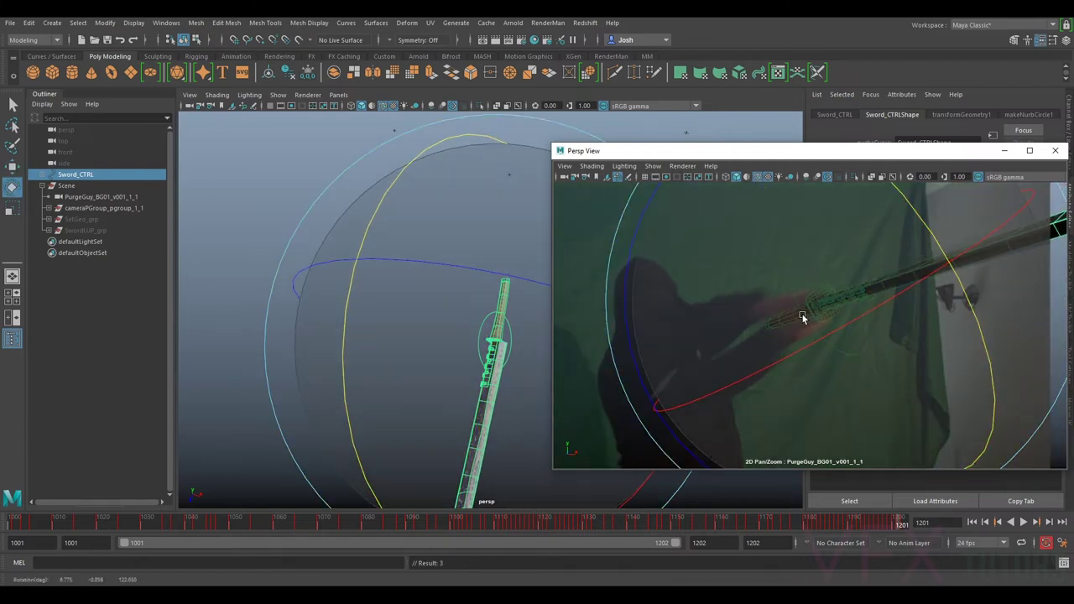
{"action": "key", "text": "w"}
{"action": "left_click_drag", "start_coordinate": [812, 290], "coordinate": [799, 327]}
{"action": "left_click_drag", "start_coordinate": [808, 271], "coordinate": [809, 277]}
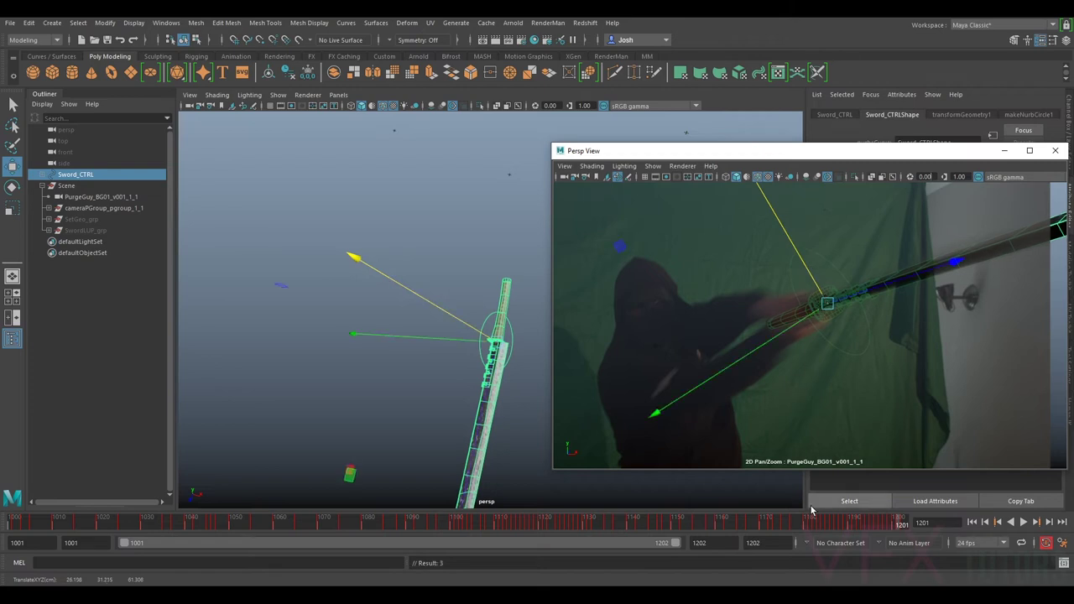
- Step back and forth between frames 1200, 1201 and 1202 to compare the sword's alignment with the actor's prop
{"action": "key", "text": "alt+comma"}
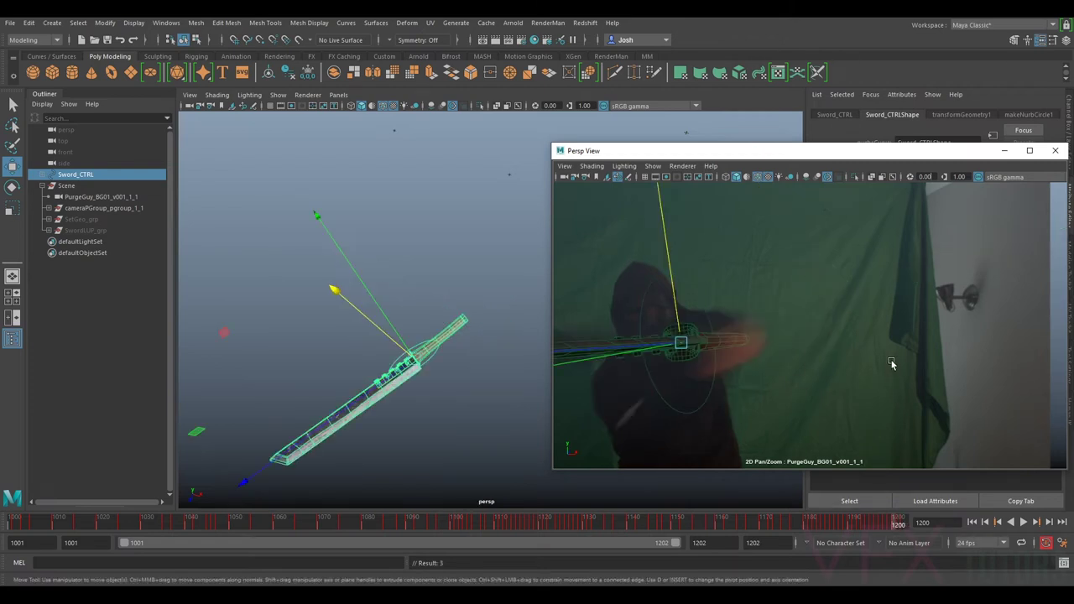
{"action": "key", "text": "alt+period"}
{"action": "key", "text": "alt+comma"}
{"action": "key", "text": "alt+period"}
{"action": "key", "text": "alt+comma"}
{"action": "key", "text": "alt+period"}
{"action": "key", "text": "alt+comma"}
{"action": "key", "text": "alt+period"}
{"action": "key", "text": "alt+comma"}
{"action": "key", "text": "alt+period"}
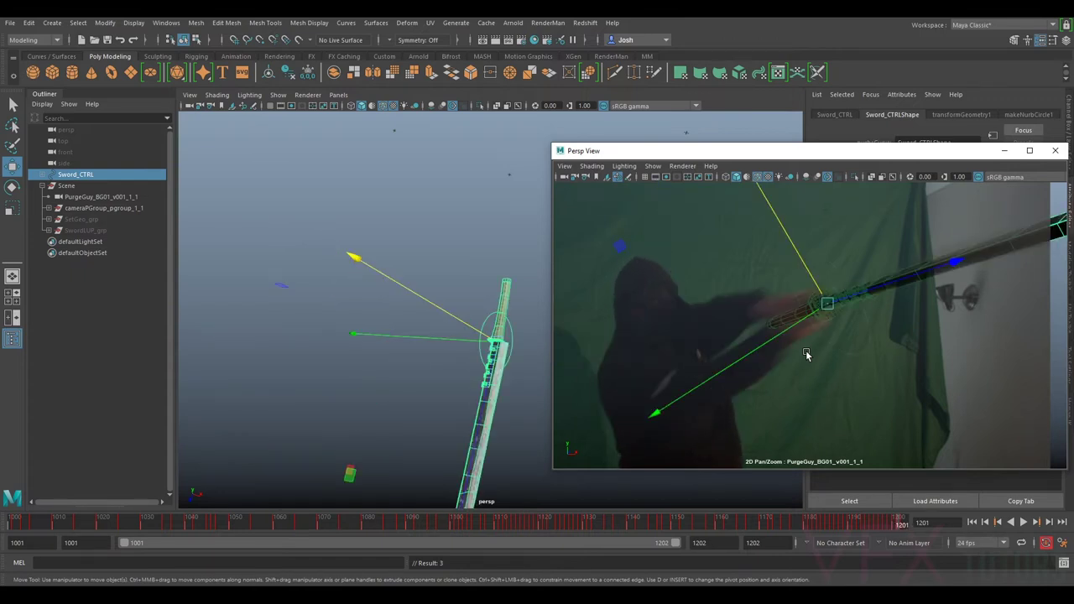
{"action": "key", "text": "alt+period"}
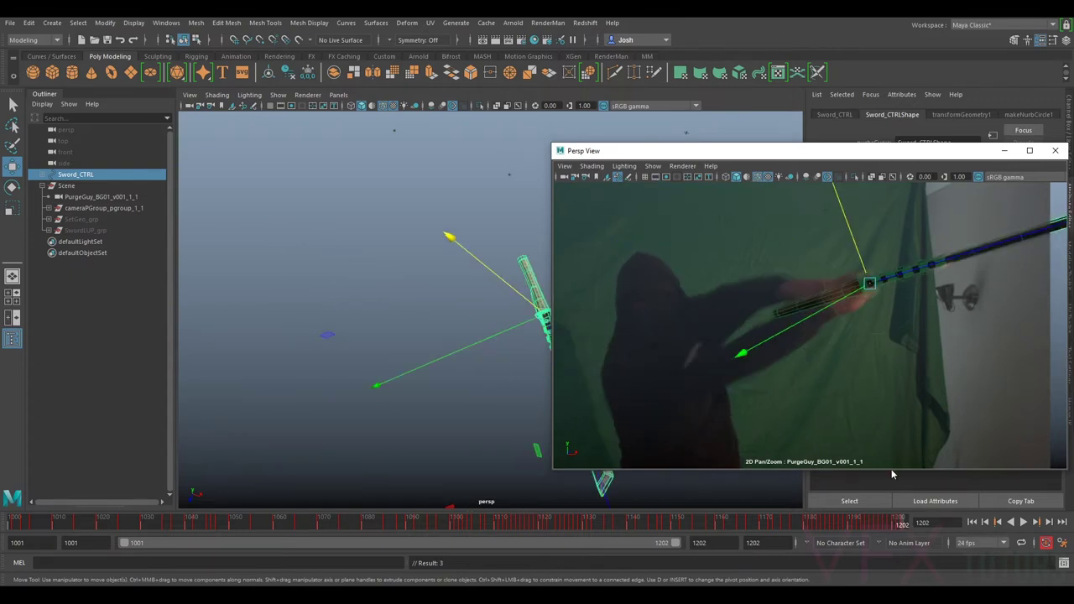
- Turn off the camera view's 2D pan/zoom and review the sword's motion over frames 1192 to 1202
{"action": "left_click", "coordinate": [863, 522]}
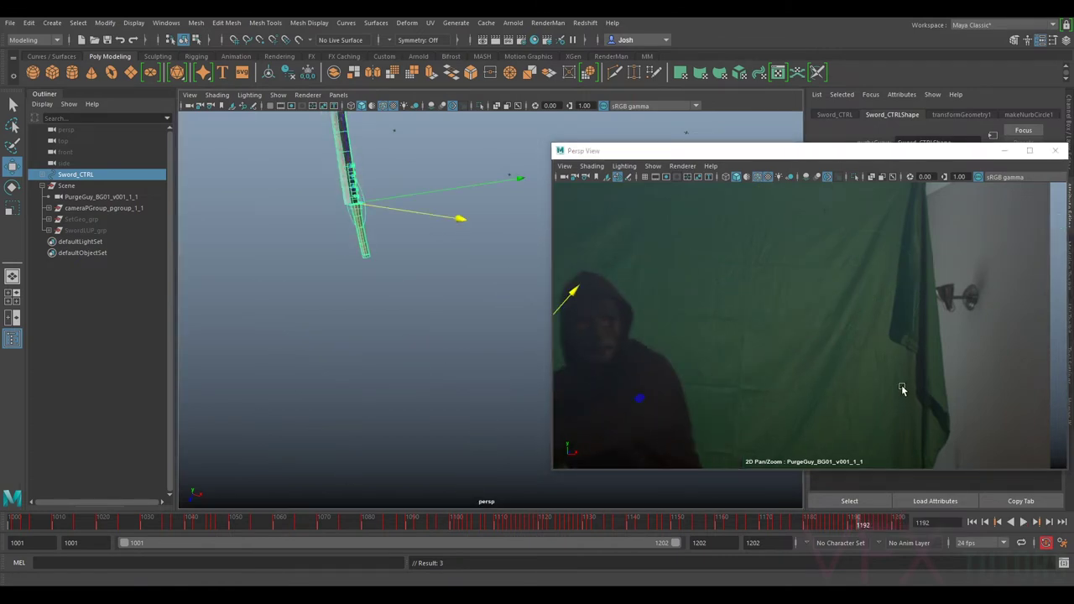
{"action": "key", "text": "backslash"}
{"action": "key", "text": "alt+v"}
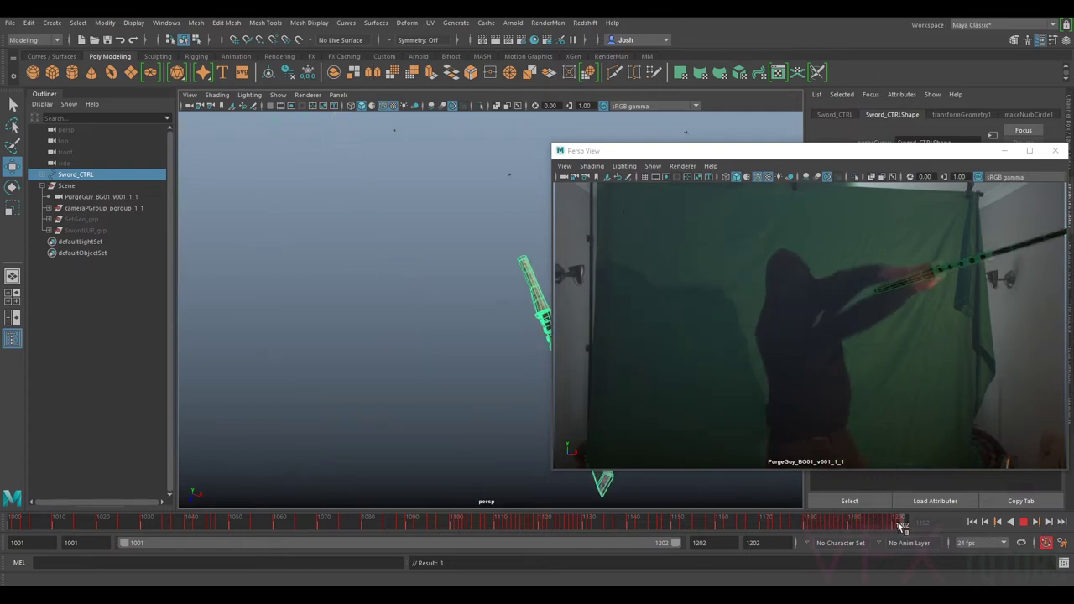
{"action": "left_click_drag", "start_coordinate": [883, 524], "coordinate": [854, 522]}
- Reposition the Persp View window and frame the whole sword in the main perspective view
{"action": "left_click", "coordinate": [559, 153]}
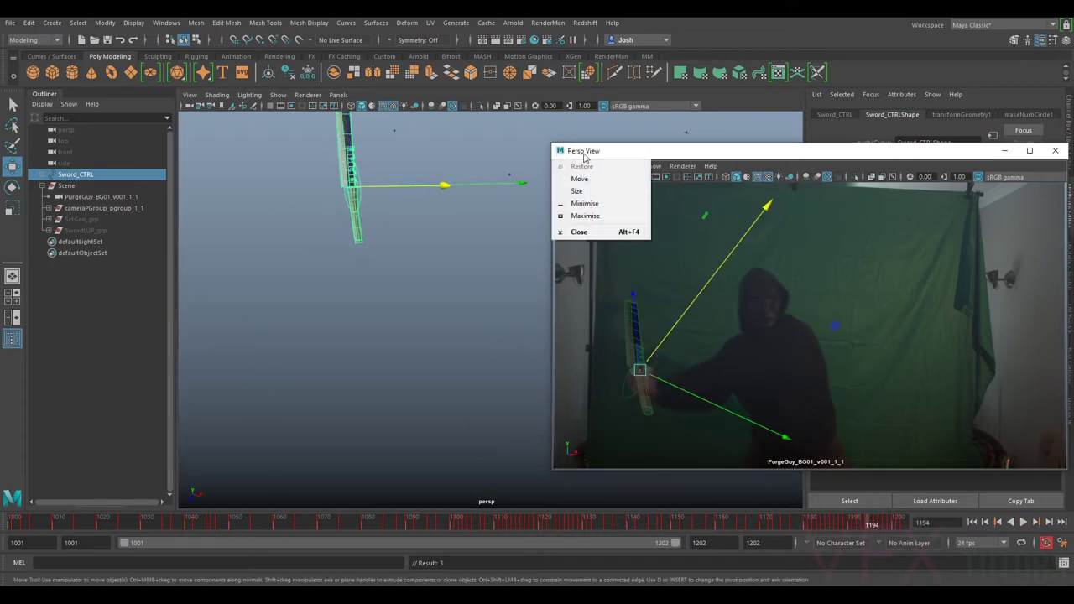
{"action": "left_click", "coordinate": [653, 157]}
{"action": "left_click_drag", "start_coordinate": [654, 157], "coordinate": [639, 135]}
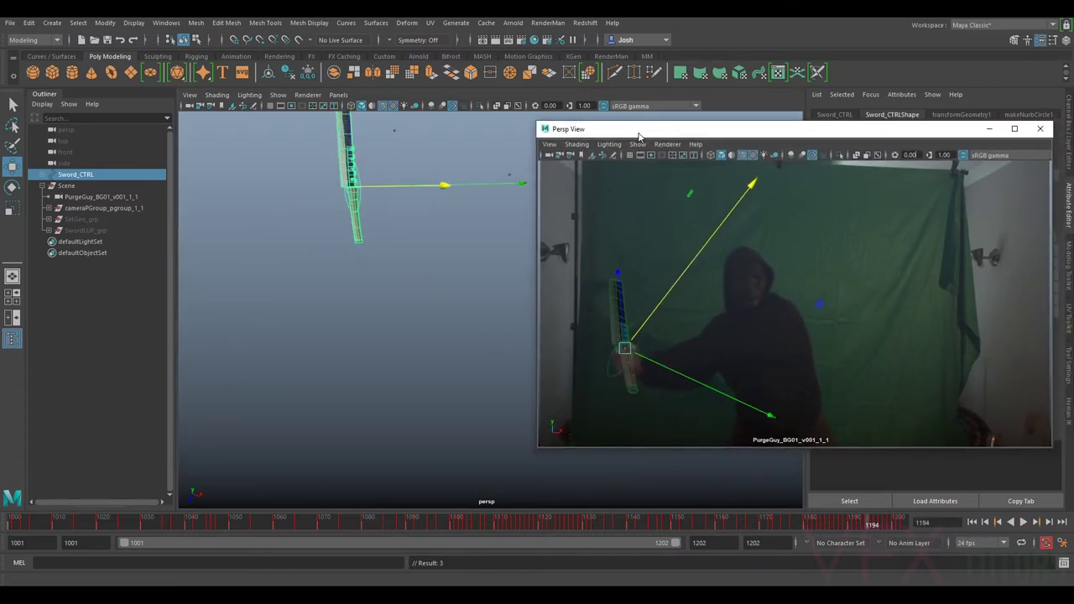
{"action": "left_click_drag", "start_coordinate": [340, 251], "coordinate": [339, 261], "text": "alt"}
{"action": "left_click_drag", "start_coordinate": [433, 296], "coordinate": [438, 384], "text": "alt"}
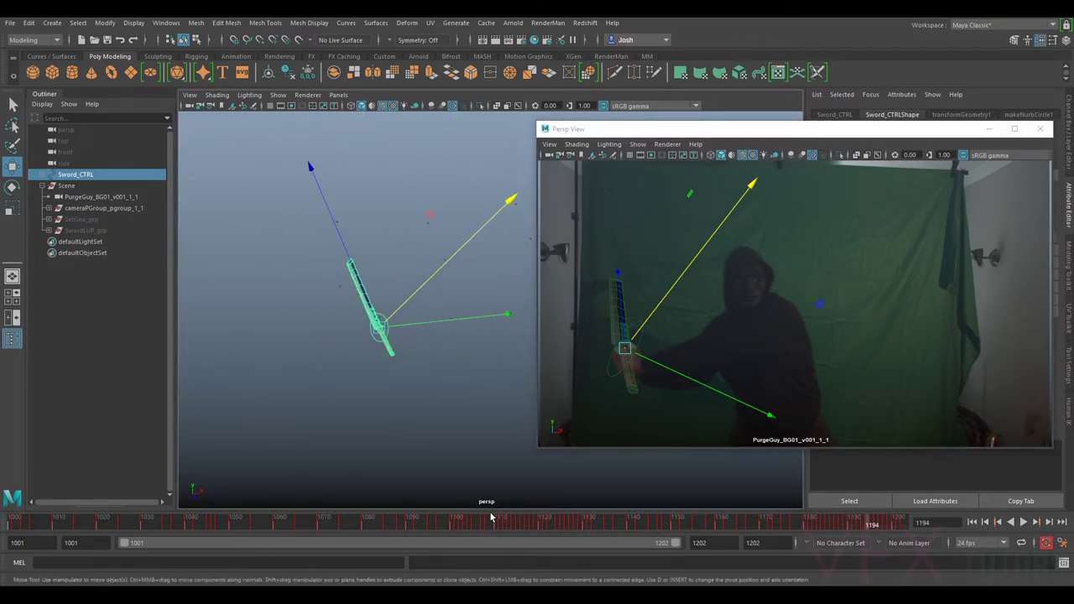
- Scrub back to frame 1003 without the transform manipulator showing and examine the sword handle's alignment in a close-up camera view
{"action": "key", "text": "q"}
{"action": "mouse_move", "coordinate": [820, 527]}
{"action": "left_mouse_down"}
{"action": "mouse_move", "coordinate": [899, 528]}
{"action": "mouse_move", "coordinate": [903, 543]}
{"action": "mouse_move", "coordinate": [879, 542]}
{"action": "mouse_move", "coordinate": [904, 544]}
{"action": "mouse_move", "coordinate": [888, 544]}
{"action": "mouse_move", "coordinate": [887, 523]}
{"action": "mouse_move", "coordinate": [755, 529]}
{"action": "mouse_move", "coordinate": [817, 532]}
{"action": "left_mouse_up"}
{"action": "left_click_drag", "start_coordinate": [515, 527], "coordinate": [25, 532]}
{"action": "key", "text": "backslash"}
{"action": "right_click_drag", "start_coordinate": [637, 436], "coordinate": [839, 404]}
{"action": "middle_click_drag", "start_coordinate": [679, 378], "coordinate": [812, 305]}
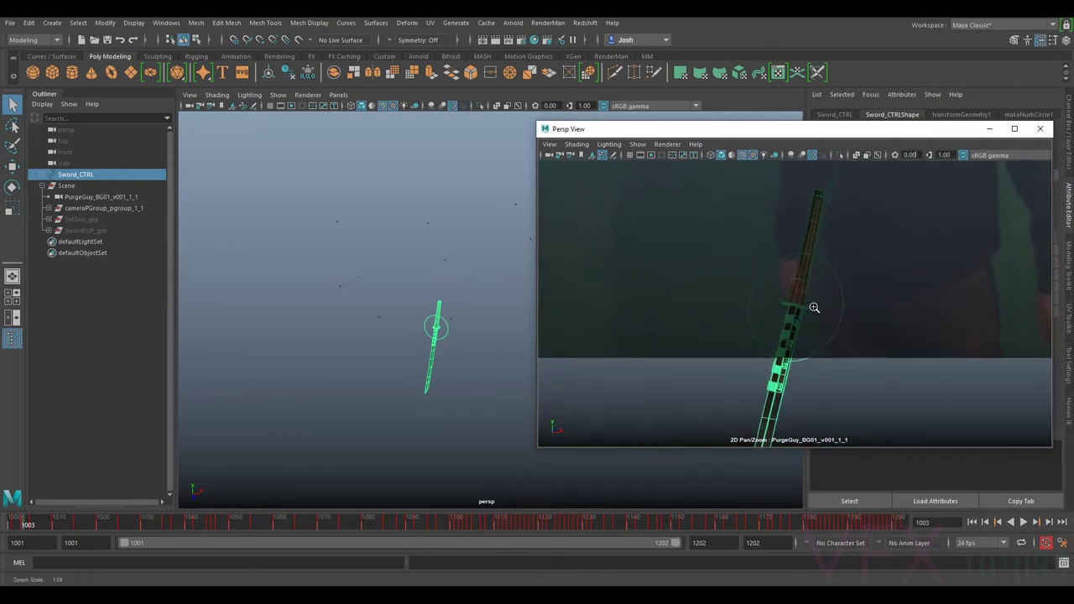
- Scrub forward from frame 1003 to frame 1094, inspecting how the sword follows the actor's prop
{"action": "left_click_drag", "start_coordinate": [28, 526], "coordinate": [287, 546]}
{"action": "right_click_drag", "start_coordinate": [800, 369], "coordinate": [616, 263]}
{"action": "middle_click_drag", "start_coordinate": [828, 293], "coordinate": [806, 359]}
{"action": "left_click_drag", "start_coordinate": [288, 527], "coordinate": [371, 525]}
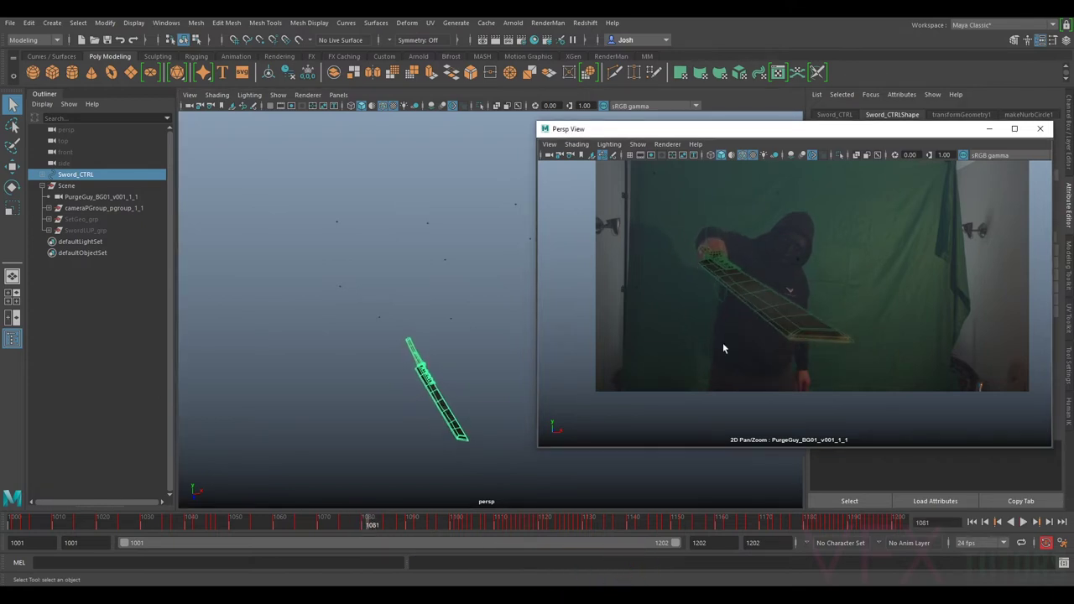
{"action": "right_click_drag", "start_coordinate": [723, 344], "coordinate": [937, 392]}
{"action": "scroll", "coordinate": [797, 395], "scroll_direction": "down", "scroll_amount": 1}
{"action": "mouse_move", "coordinate": [381, 520]}
{"action": "left_mouse_down"}
{"action": "mouse_move", "coordinate": [368, 522]}
{"action": "mouse_move", "coordinate": [425, 536]}
{"action": "left_mouse_up"}
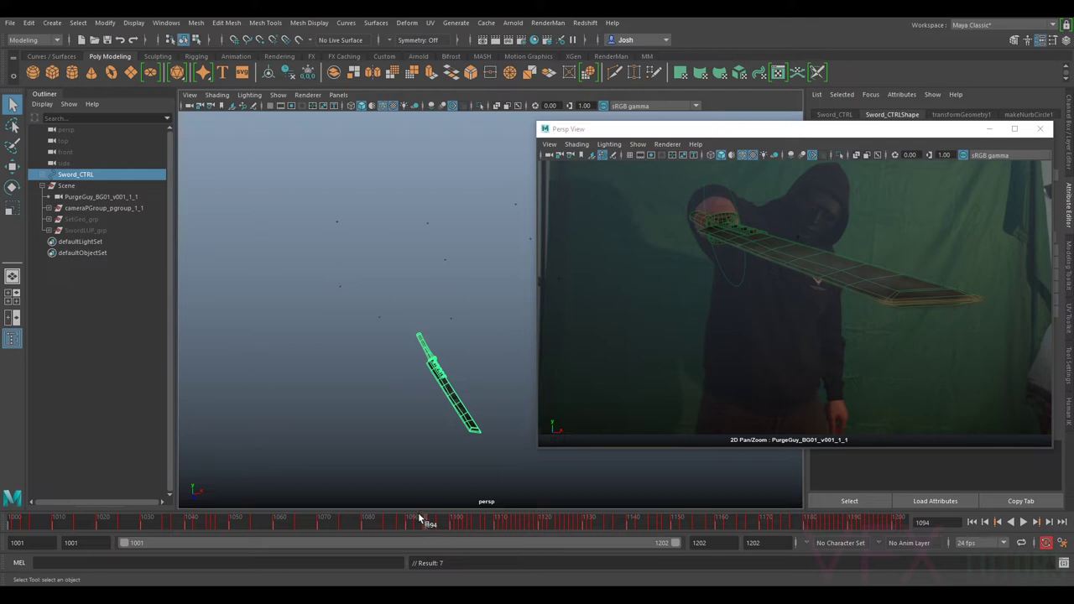
- Compare frames 1094 and 1095, then rotate Sword_CTRL slightly at frame 1095
{"action": "middle_click", "coordinate": [996, 328]}
{"action": "key", "text": "alt+period"}
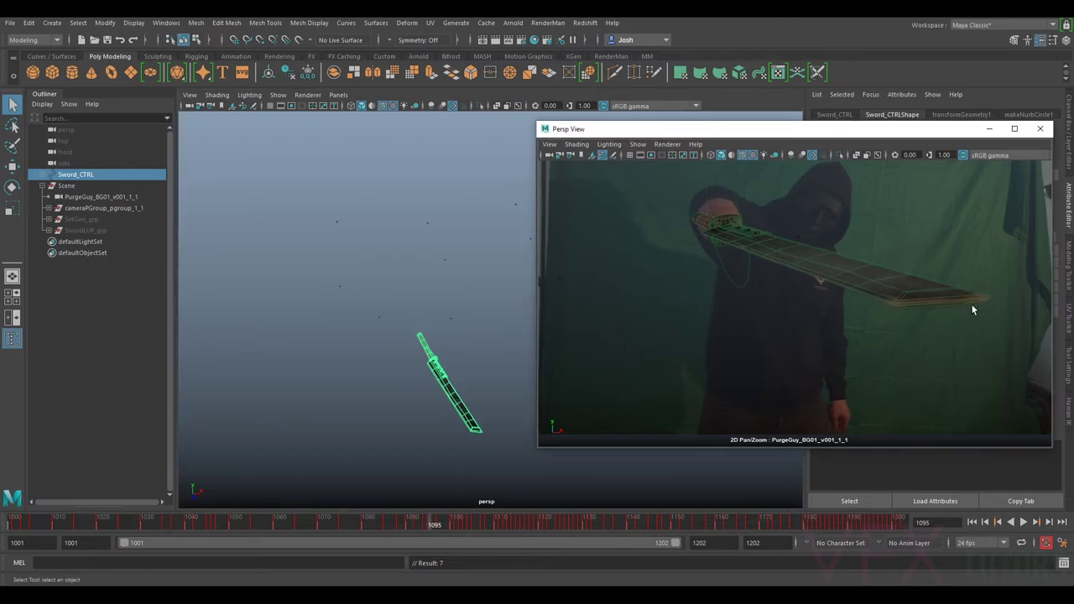
{"action": "key", "text": "alt+comma"}
{"action": "key", "text": "alt+period"}
{"action": "key", "text": "e"}
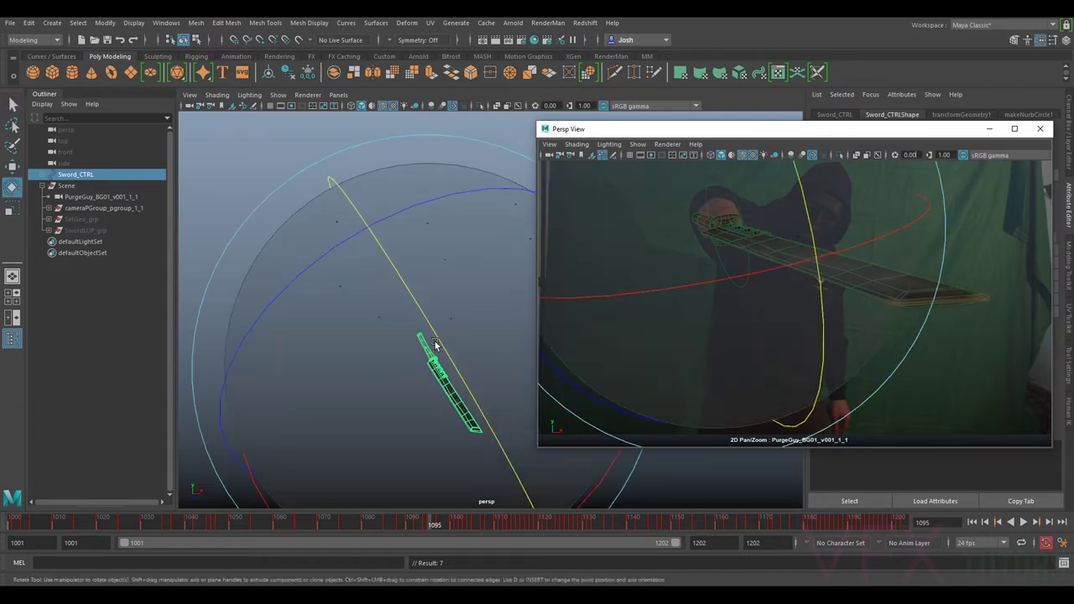
{"action": "left_click_drag", "start_coordinate": [438, 342], "coordinate": [438, 341]}
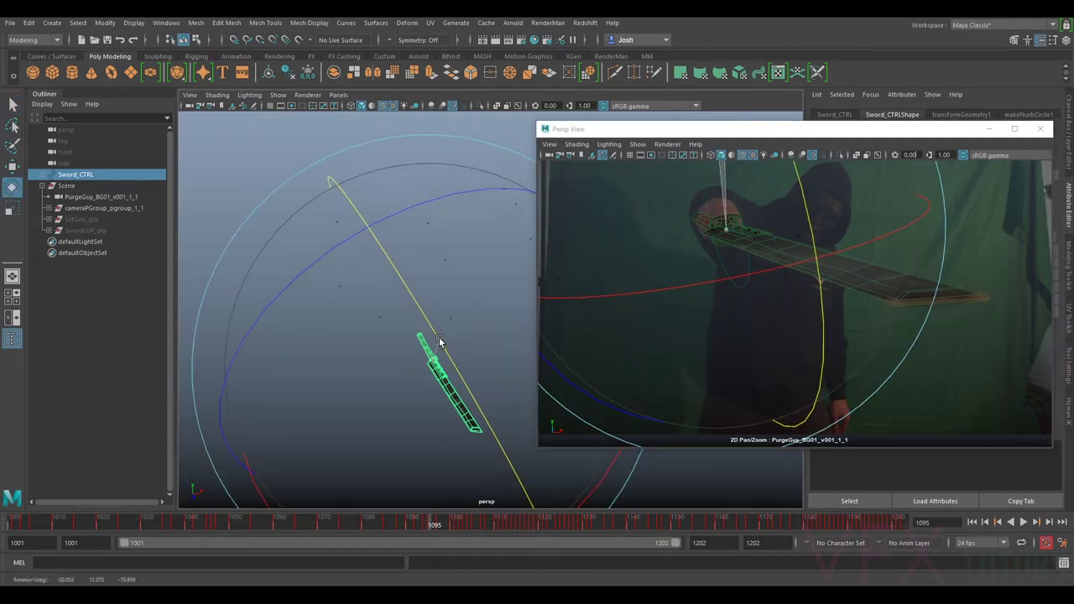
- Recheck frame 1095 against frame 1094 and refine Sword_CTRL's rotation at 1095 to smooth the blade's motion
{"action": "key", "text": "alt+comma"}
{"action": "key", "text": "alt+period"}
{"action": "left_click", "coordinate": [854, 360]}
{"action": "key", "text": "alt+comma"}
{"action": "key", "text": "alt+period"}
{"action": "key", "text": "alt+comma"}
{"action": "key", "text": "alt+period"}
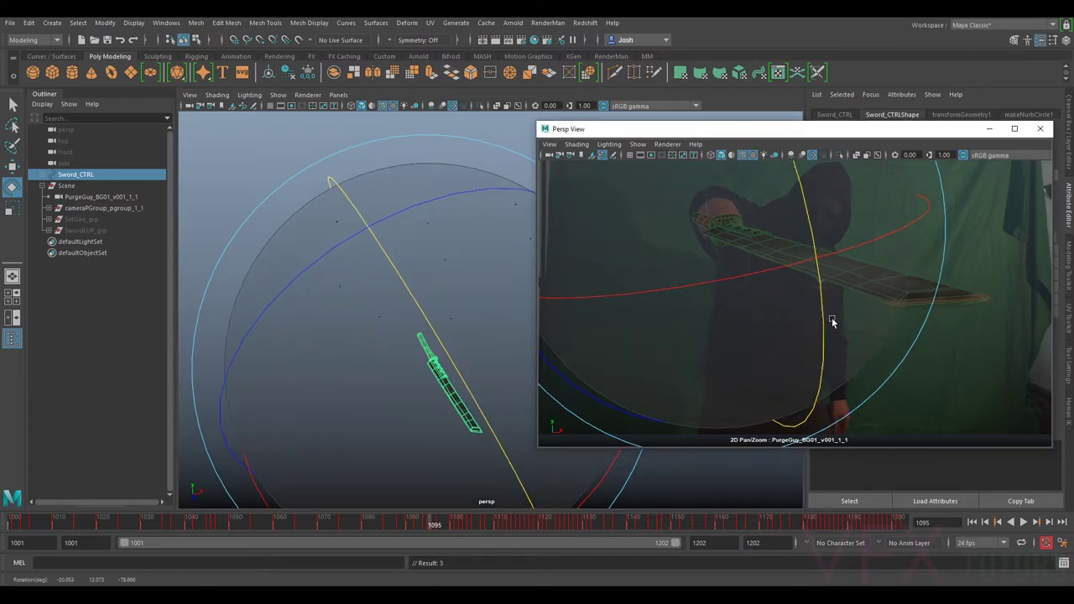
{"action": "left_click_drag", "start_coordinate": [830, 311], "coordinate": [826, 311]}
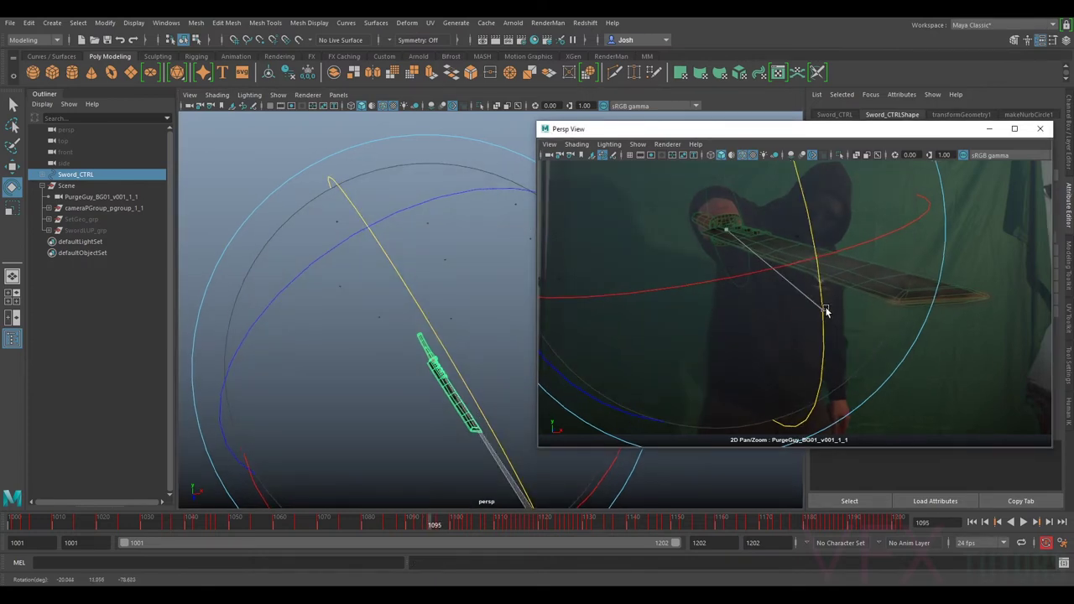
- Rotate Sword_CTRL slightly at frame 1094 to match the angle of the actor's blade
{"action": "key", "text": "alt+comma"}
{"action": "key", "text": "alt+comma"}
{"action": "key", "text": "alt+period"}
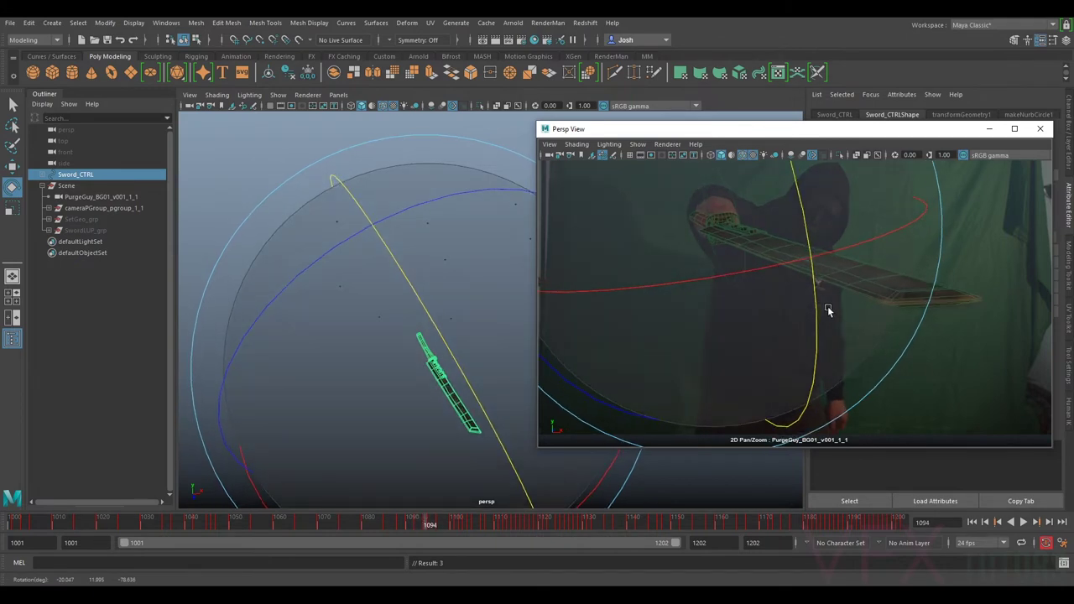
{"action": "left_click_drag", "start_coordinate": [825, 307], "coordinate": [819, 307]}
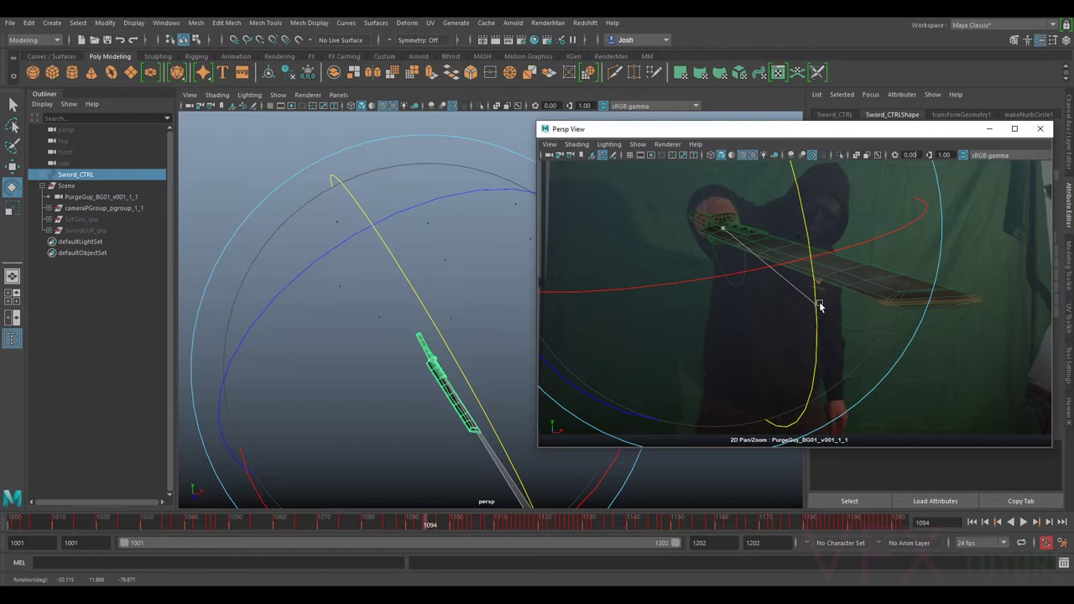
- Check the frames following 1094 and adjust Sword_CTRL's rotation at frame 1097
{"action": "key", "text": "alt+period"}
{"action": "key", "text": "alt+comma"}
{"action": "key", "text": "alt+period"}
{"action": "key", "text": "alt+period"}
{"action": "key", "text": "alt+period"}
{"action": "left_click_drag", "start_coordinate": [820, 307], "coordinate": [834, 300]}
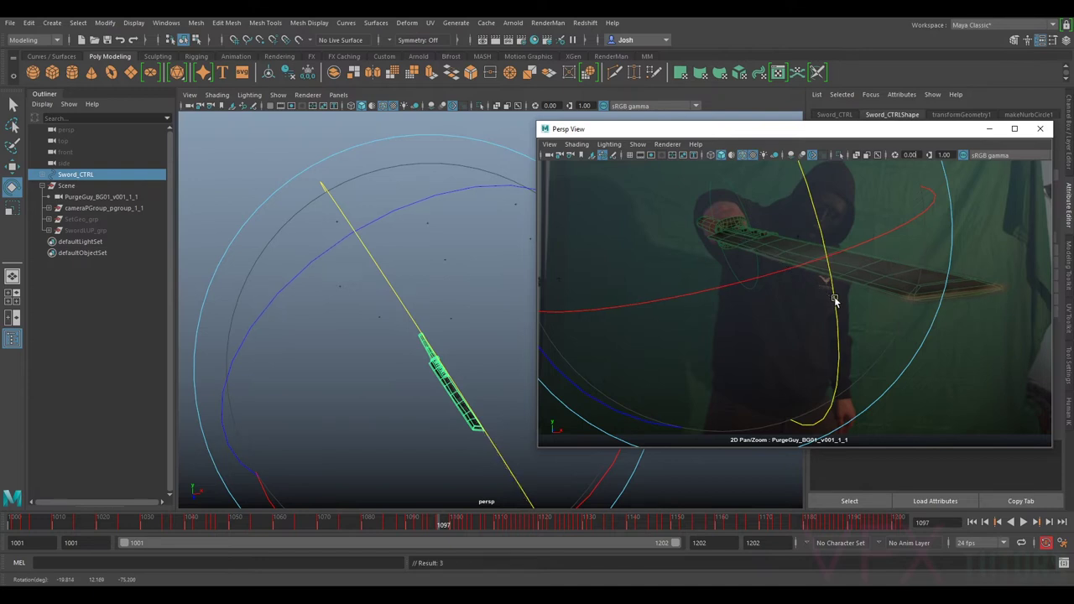
- Scrub on to frame 1116 and rotate Sword_CTRL slightly about its long axis in a close-up camera view
{"action": "left_click_drag", "start_coordinate": [438, 522], "coordinate": [431, 524]}
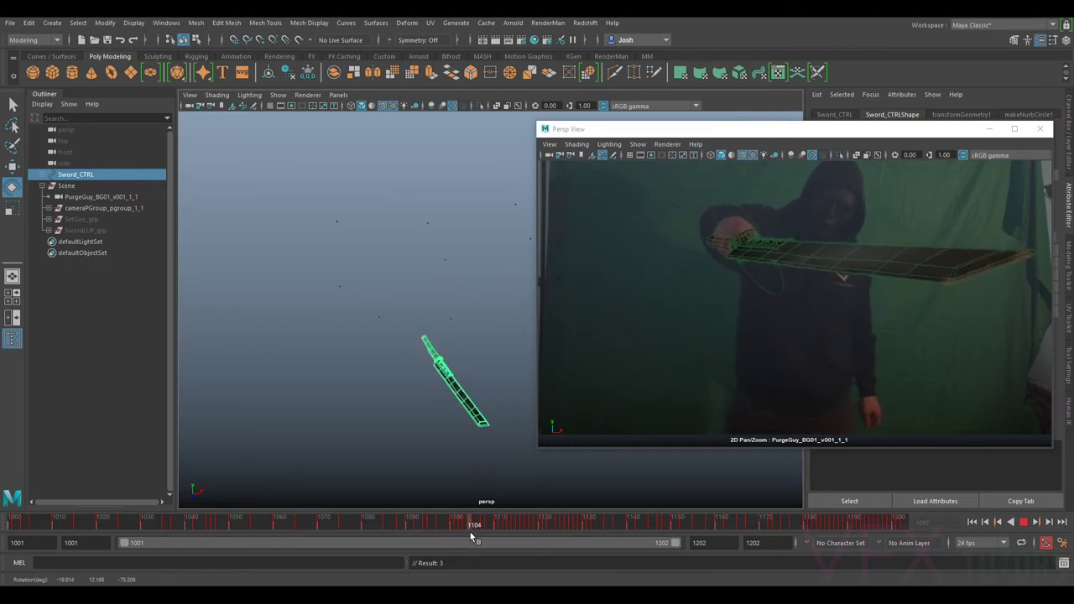
{"action": "key", "text": "Escape"}
{"action": "key", "text": "e"}
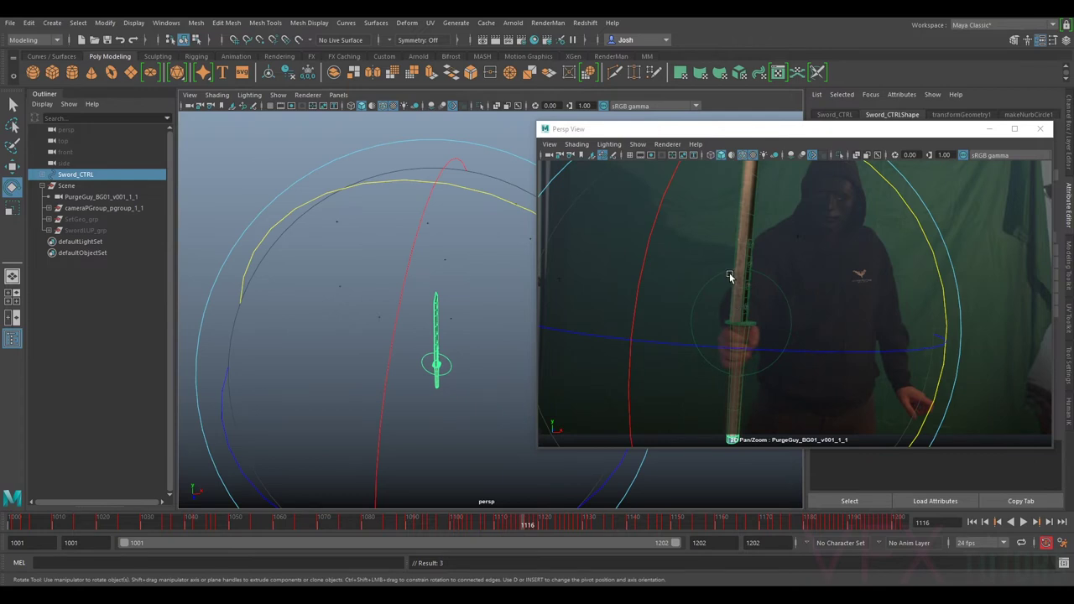
{"action": "right_click_drag", "start_coordinate": [730, 277], "coordinate": [866, 360]}
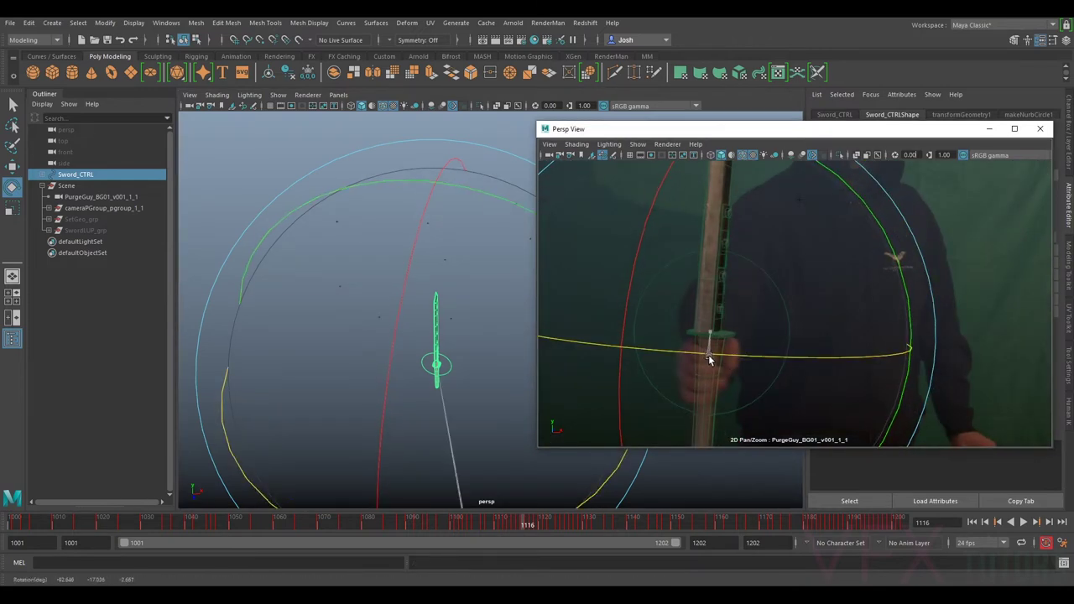
{"action": "scroll", "coordinate": [636, 315], "scroll_direction": "down", "scroll_amount": 3}
{"action": "scroll", "coordinate": [862, 378], "scroll_direction": "down", "scroll_amount": 2}
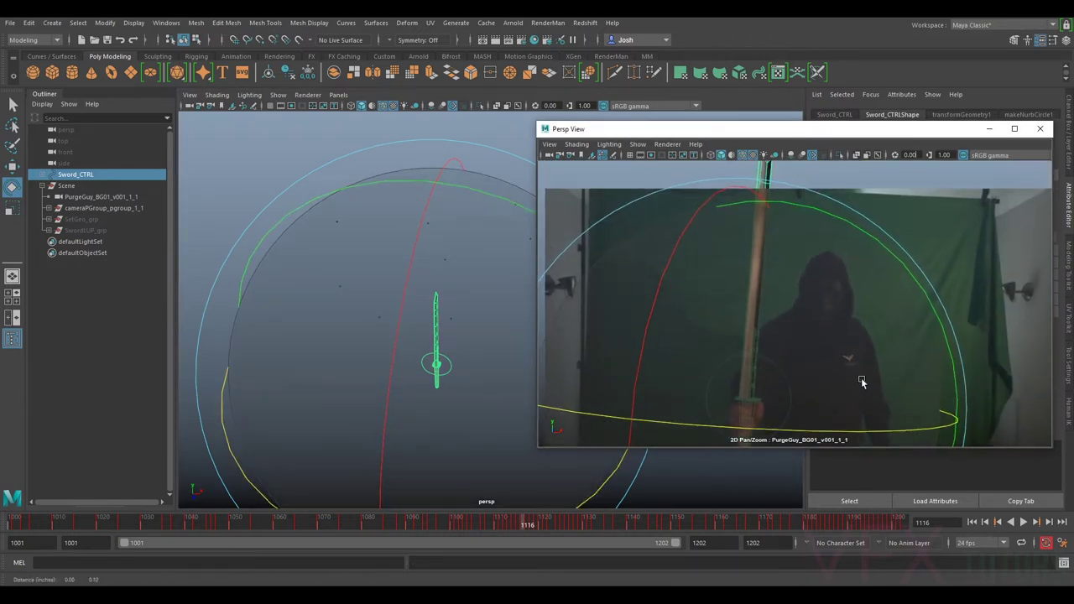
- Review the sword in motion at full camera framing from frame 1116 and scrub on to frame 1129
{"action": "key", "text": "backslash"}
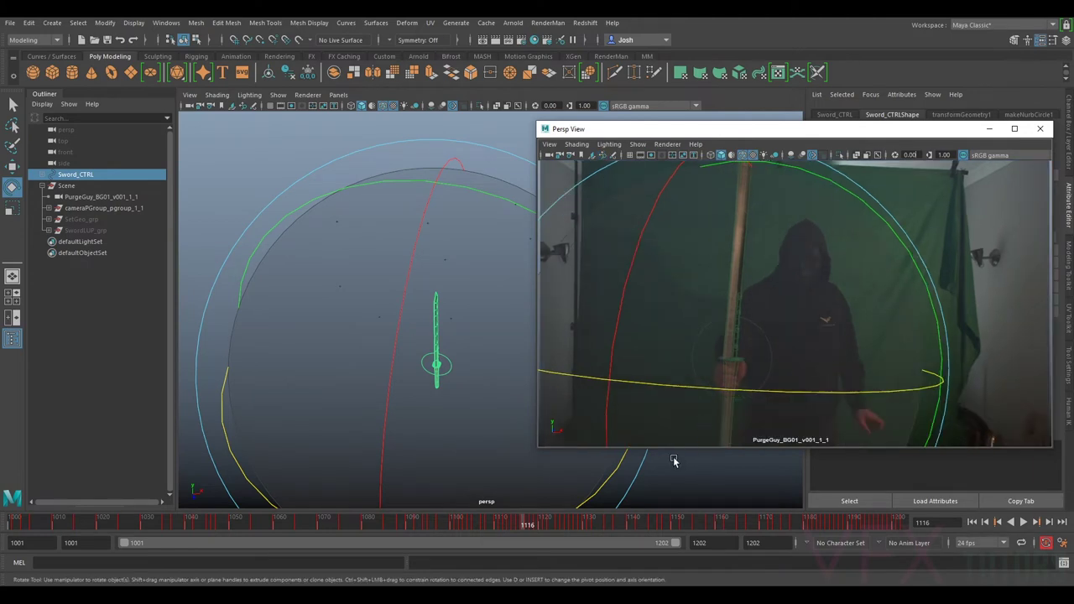
{"action": "key", "text": "q"}
{"action": "key", "text": "alt+v"}
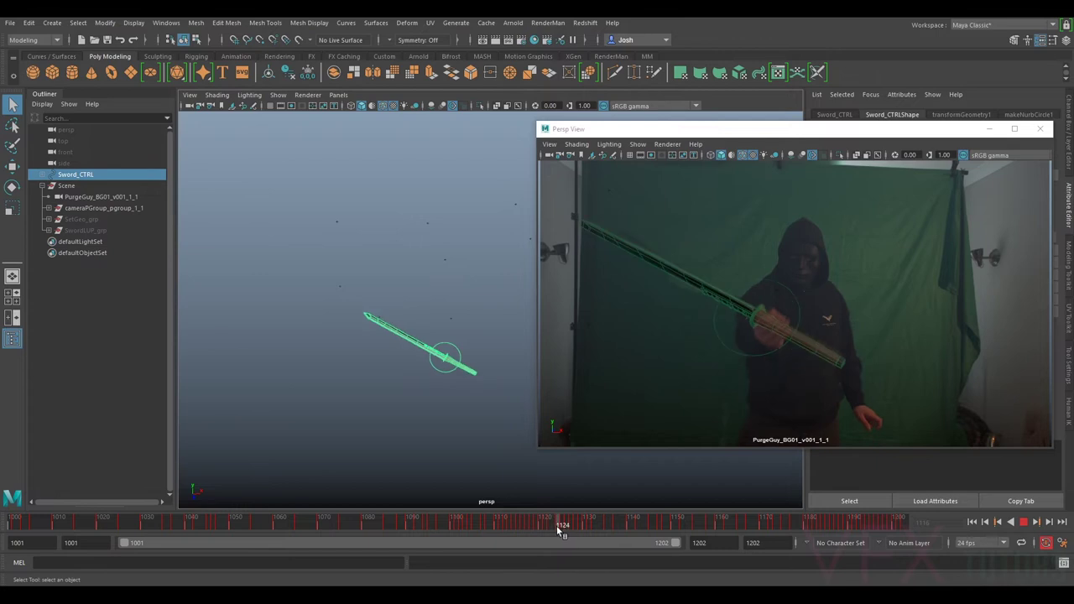
{"action": "mouse_move", "coordinate": [561, 527]}
{"action": "left_mouse_down"}
{"action": "mouse_move", "coordinate": [549, 528]}
{"action": "mouse_move", "coordinate": [569, 528]}
{"action": "mouse_move", "coordinate": [554, 531]}
{"action": "mouse_move", "coordinate": [579, 544]}
{"action": "left_mouse_up"}
- Move Sword_CTRL slightly along its vertical axis at frame 1129 in a close-up camera view to meet the actor's blade
{"action": "key", "text": "backslash"}
{"action": "right_click_drag", "start_coordinate": [770, 382], "coordinate": [838, 307]}
{"action": "key", "text": "w"}
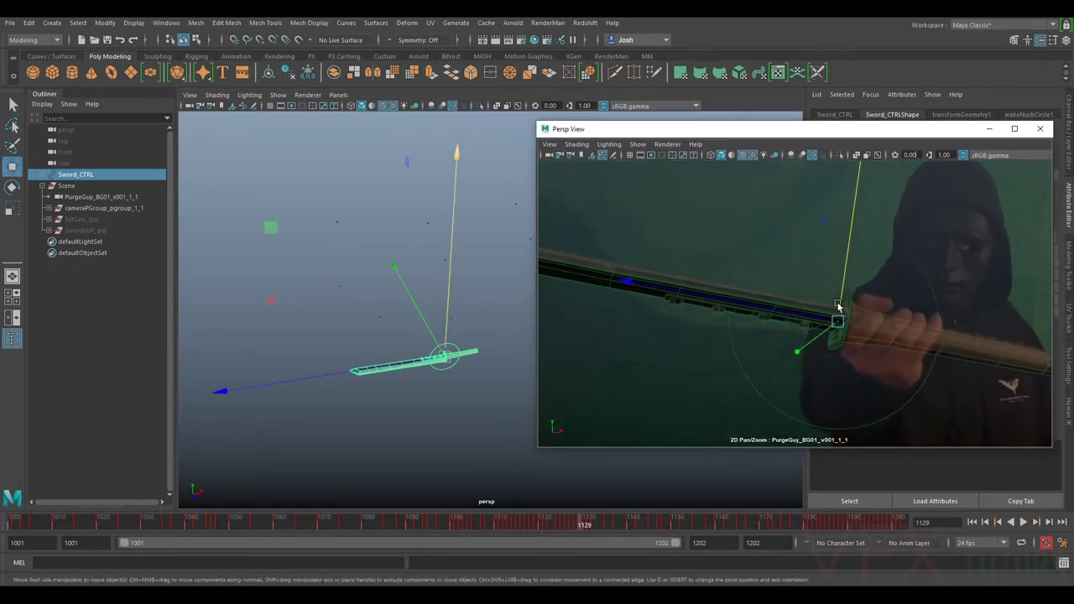
{"action": "left_click_drag", "start_coordinate": [841, 288], "coordinate": [844, 283]}
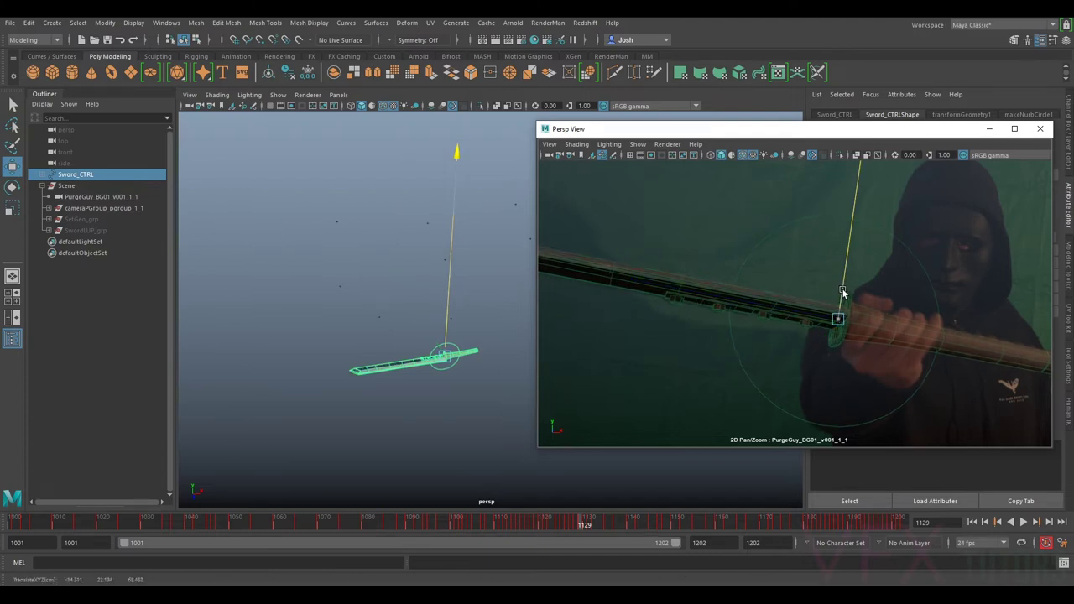
{"action": "left_click_drag", "start_coordinate": [843, 293], "coordinate": [844, 293]}
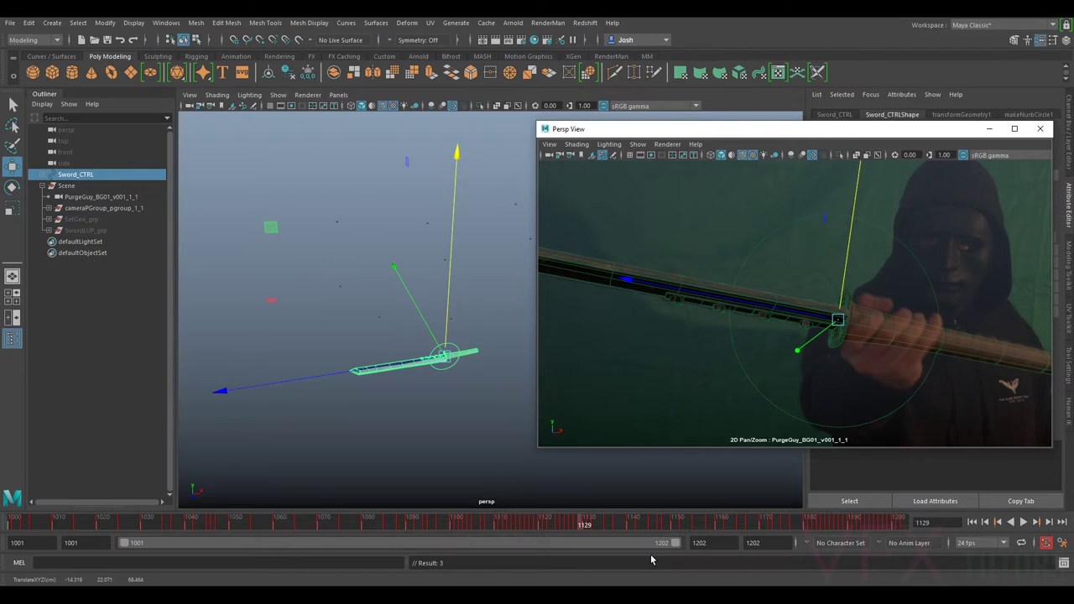
- Replay the frames around 1129 and refine Sword_CTRL's position at frame 1129 against the prop
{"action": "key", "text": "alt+v"}
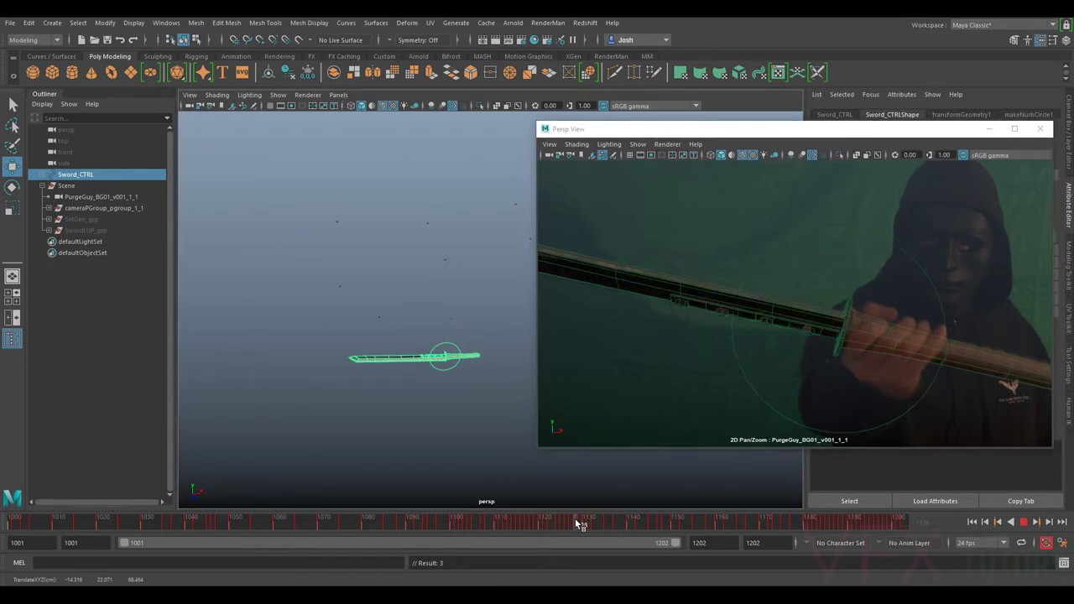
{"action": "left_click", "coordinate": [585, 524]}
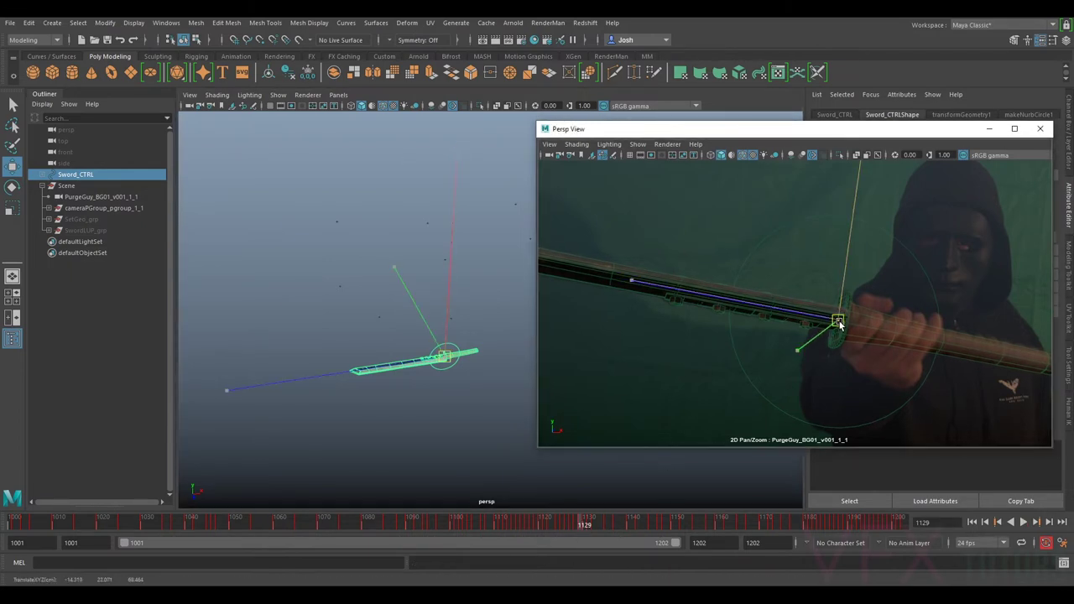
{"action": "left_click_drag", "start_coordinate": [838, 322], "coordinate": [834, 293]}
{"action": "scroll", "coordinate": [875, 340], "scroll_direction": "down", "scroll_amount": 2}
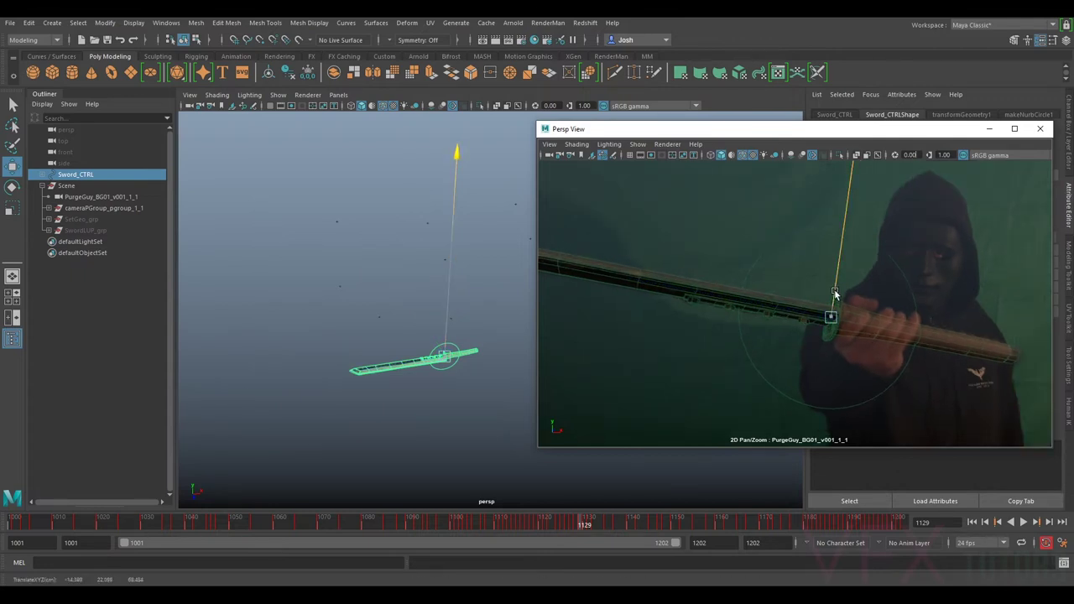
{"action": "left_click_drag", "start_coordinate": [818, 320], "coordinate": [817, 330]}
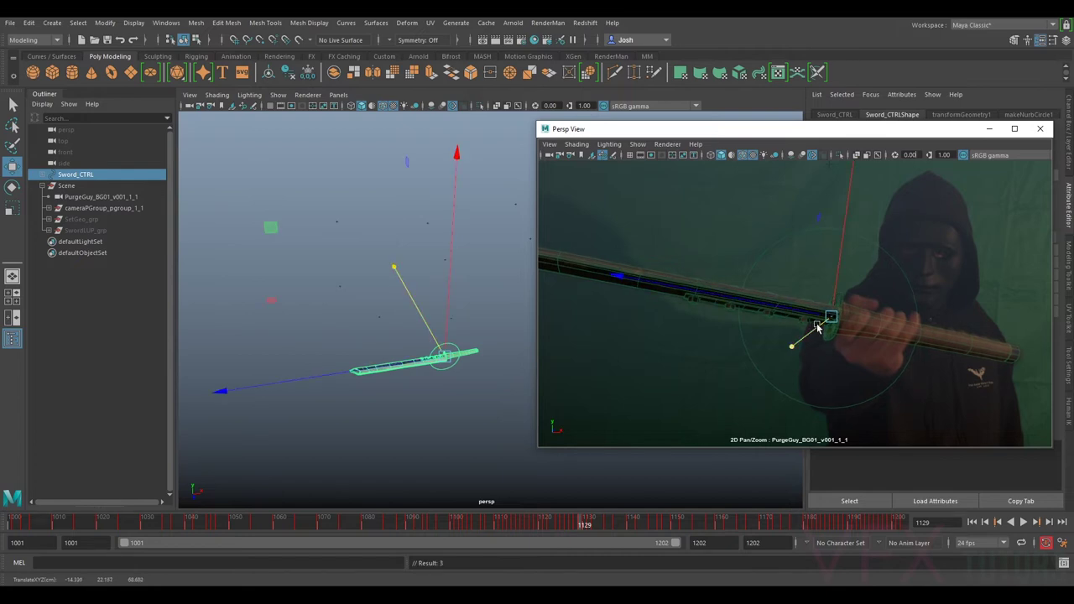
- Compare frame 1129 with frame 1128 and nudge Sword_CTRL's height at frame 1129
{"action": "key", "text": "alt+comma"}
{"action": "key", "text": "alt+period"}
{"action": "key", "text": "alt+comma"}
{"action": "key", "text": "alt+period"}
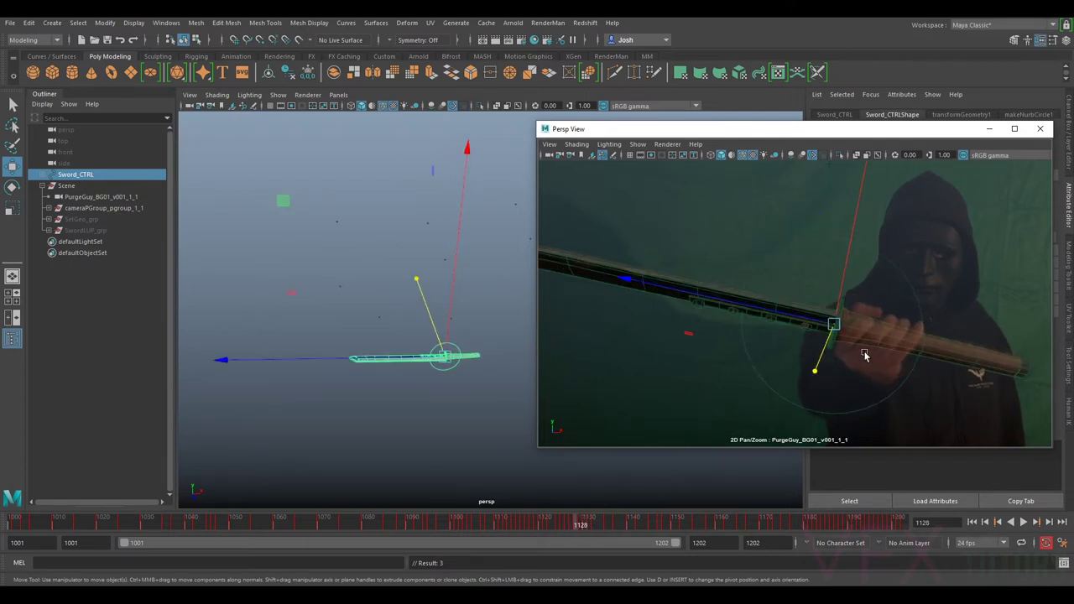
{"action": "left_click", "coordinate": [836, 280]}
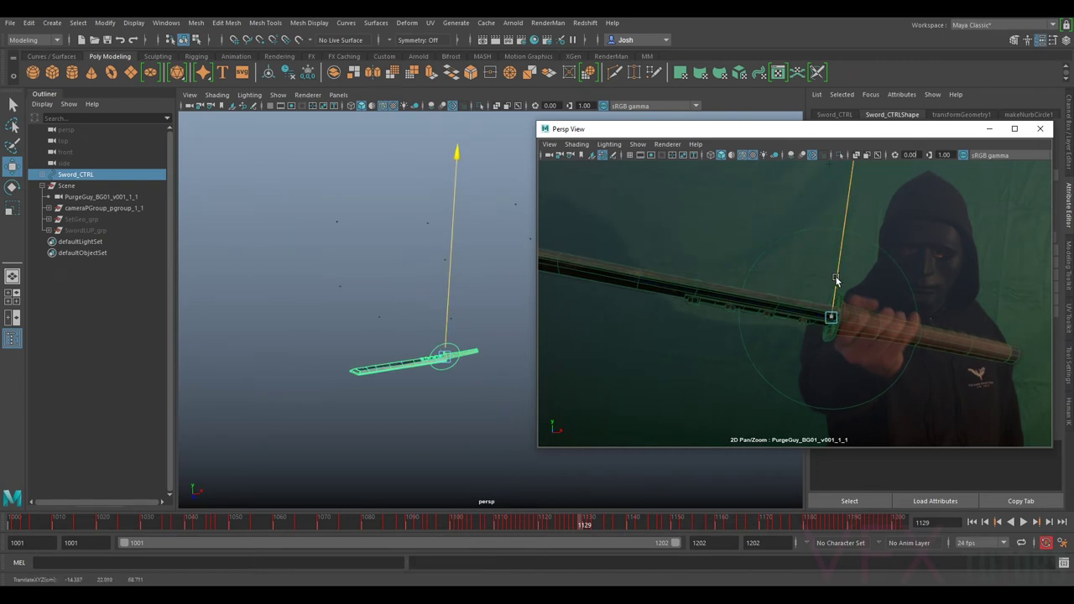
{"action": "left_click_drag", "start_coordinate": [836, 279], "coordinate": [849, 281]}
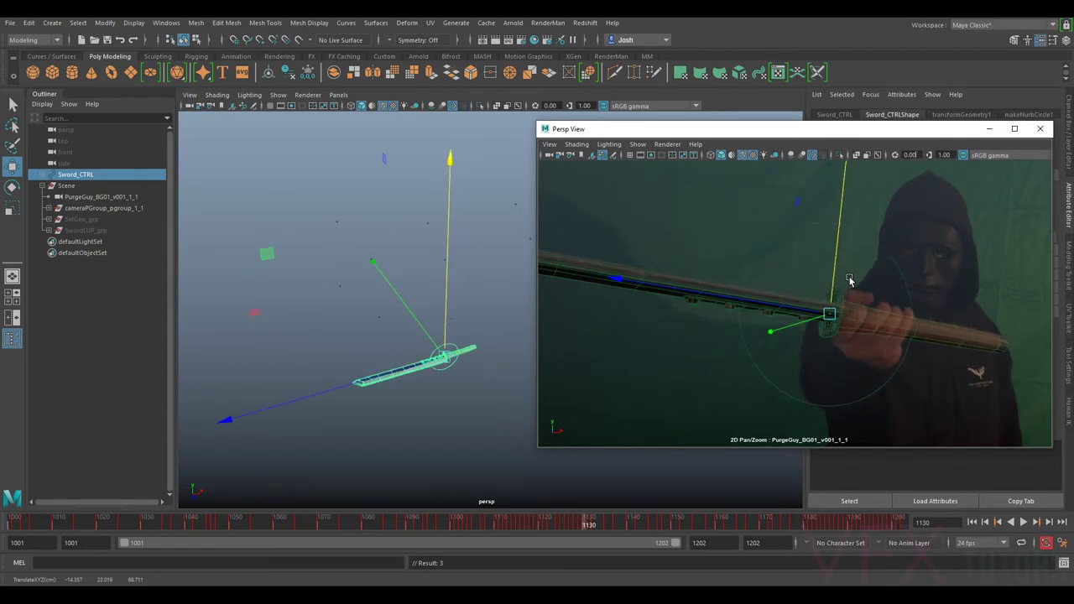
- Reposition Sword_CTRL vertically and along the blade at frame 1130, checking it against frame 1129
{"action": "key", "text": "alt+period"}
{"action": "left_click_drag", "start_coordinate": [834, 287], "coordinate": [834, 286]}
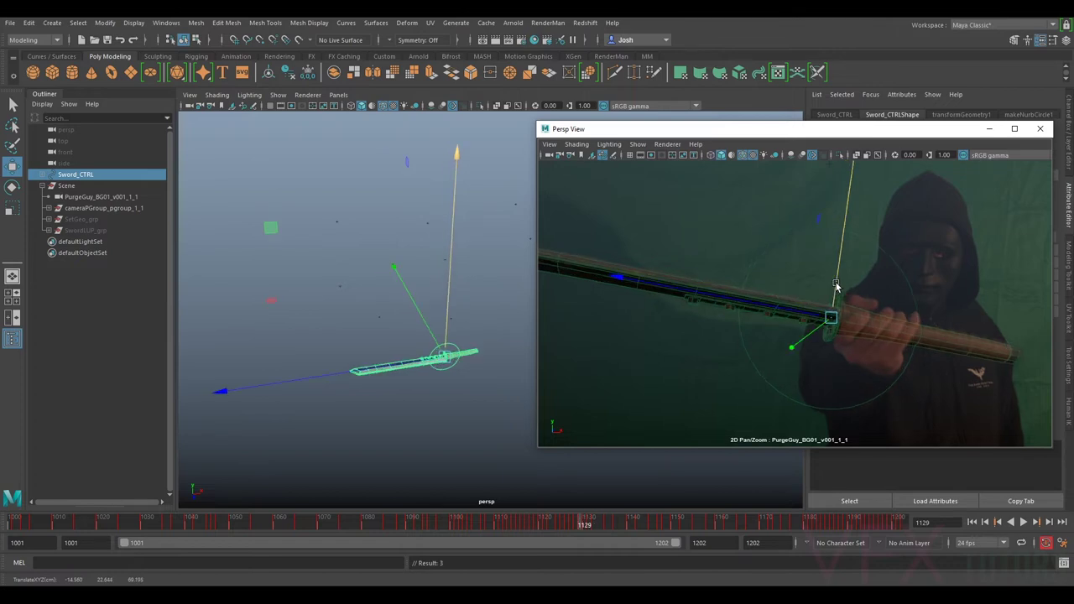
{"action": "left_click_drag", "start_coordinate": [811, 310], "coordinate": [807, 311]}
{"action": "key", "text": "alt+comma"}
{"action": "key", "text": "alt+period"}
{"action": "key", "text": "alt+comma"}
{"action": "key", "text": "alt+period"}
{"action": "key", "text": "alt+comma"}
{"action": "key", "text": "alt+period"}
- Rotate Sword_CTRL slightly at frame 1130 to match the blade's angle and nudge its height
{"action": "key", "text": "e"}
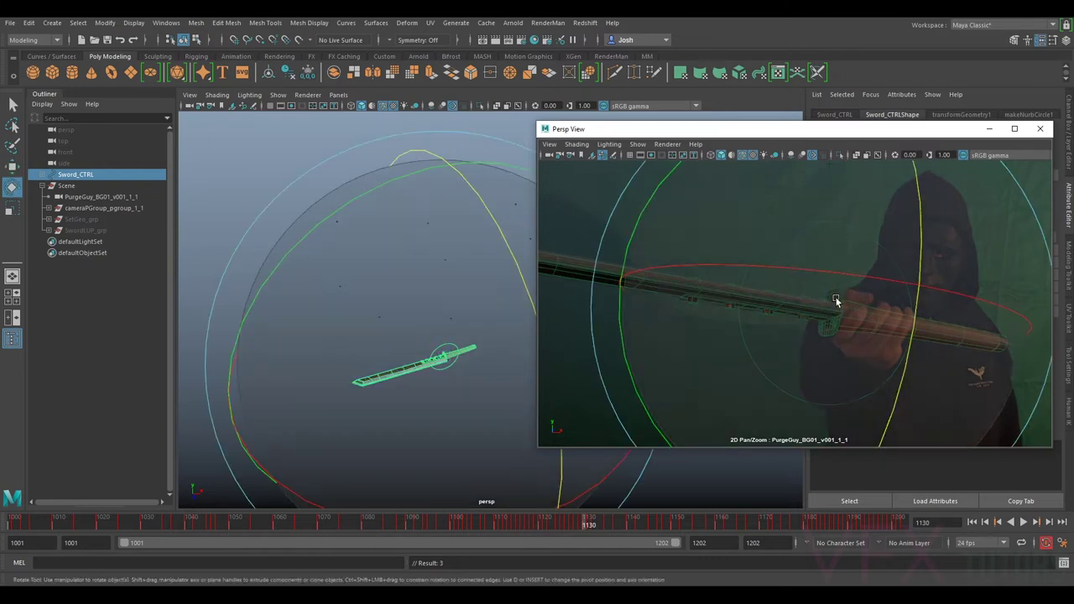
{"action": "left_click_drag", "start_coordinate": [629, 330], "coordinate": [621, 339]}
{"action": "key", "text": "w"}
{"action": "left_click_drag", "start_coordinate": [831, 291], "coordinate": [831, 292]}
- Fine-tune Sword_CTRL's height and rotation at frame 1130 in a wider camera view
{"action": "right_click_drag", "start_coordinate": [907, 366], "coordinate": [786, 316]}
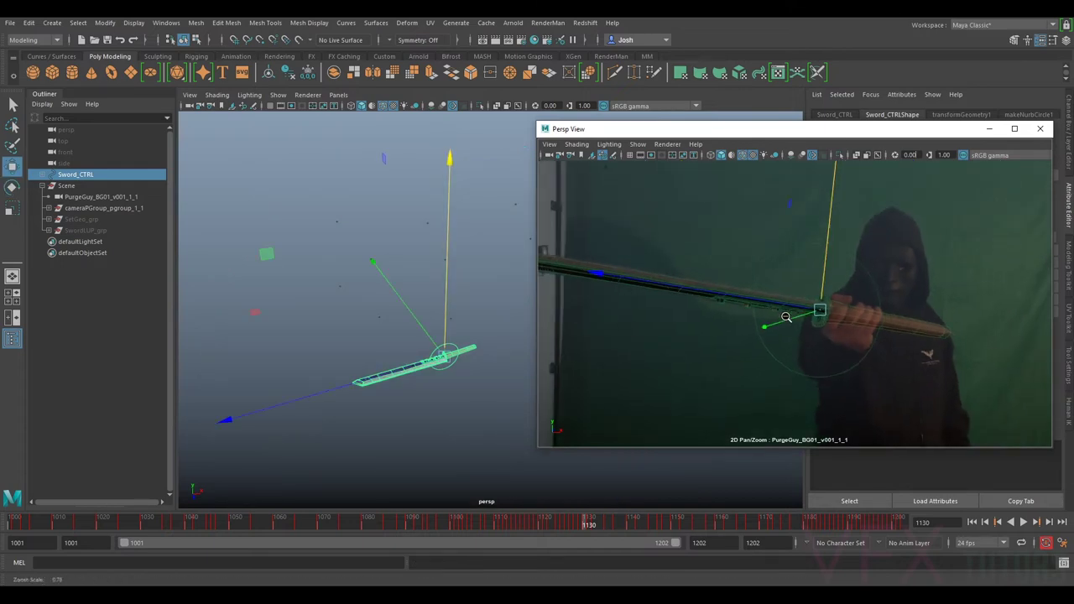
{"action": "left_click_drag", "start_coordinate": [821, 280], "coordinate": [822, 280]}
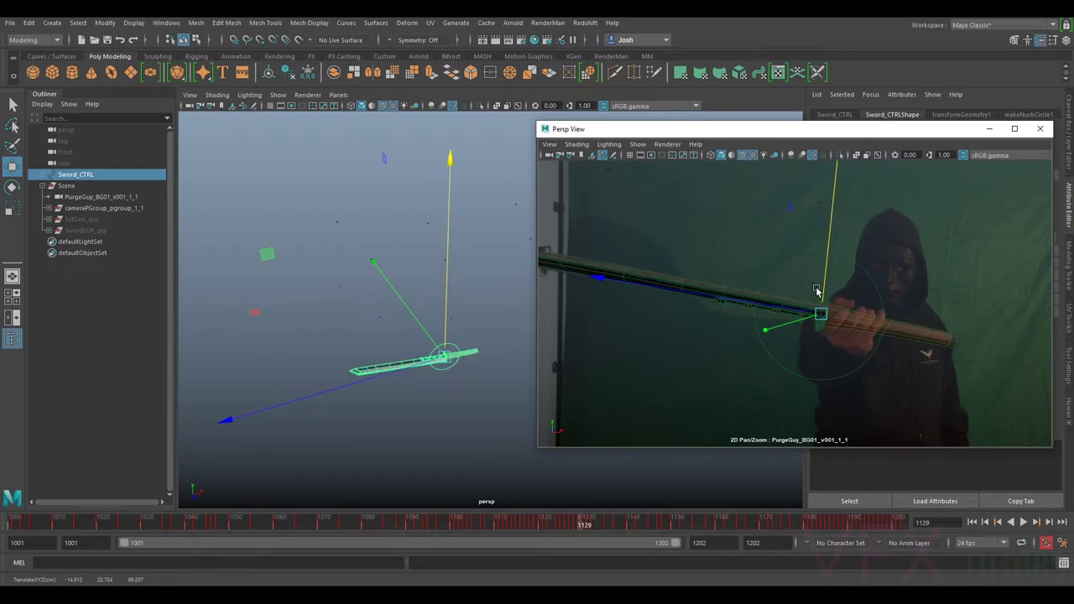
{"action": "left_click_drag", "start_coordinate": [827, 233], "coordinate": [831, 234]}
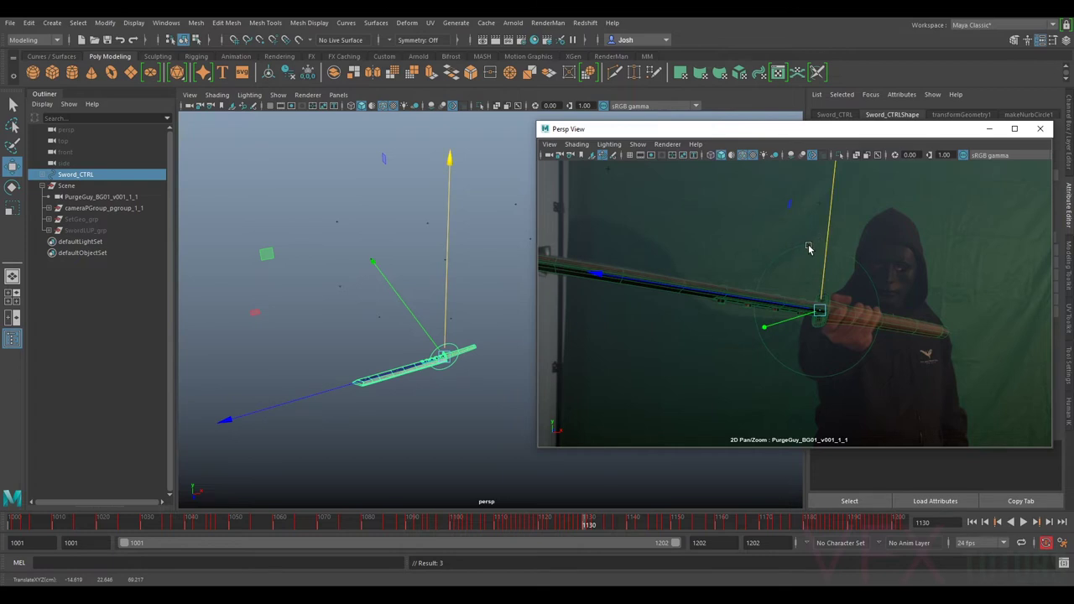
{"action": "key", "text": "e"}
{"action": "left_click_drag", "start_coordinate": [607, 314], "coordinate": [601, 319]}
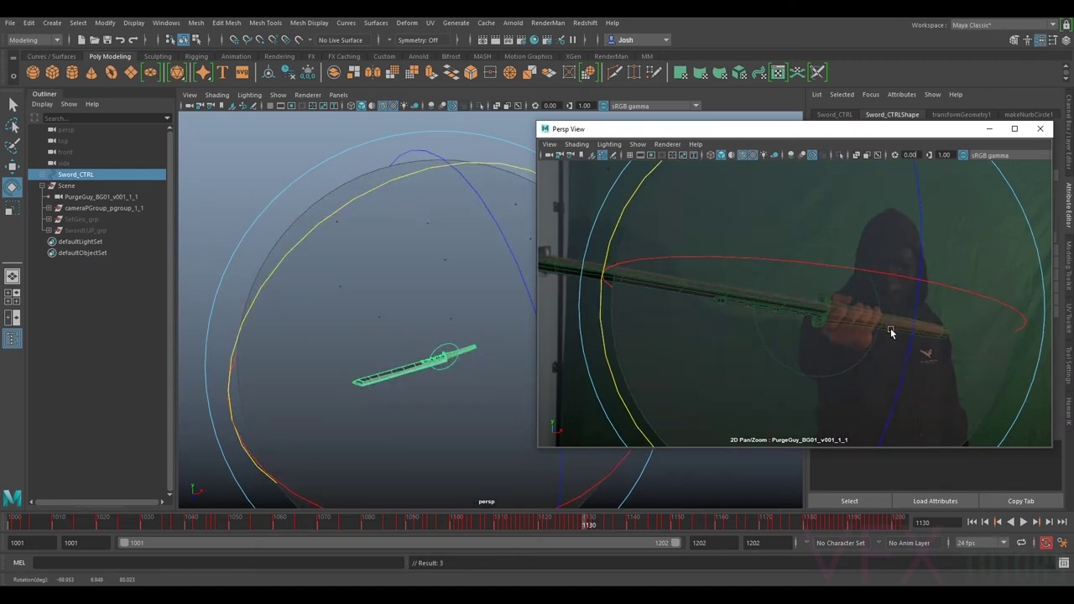
- Check the sword's alignment in the frames after 1130, continuing through to frame 1200
{"action": "key", "text": "alt+period"}
{"action": "key", "text": "alt+period"}
{"action": "key", "text": "alt+period"}
{"action": "key", "text": "alt+period"}
{"action": "key", "text": "alt+period"}
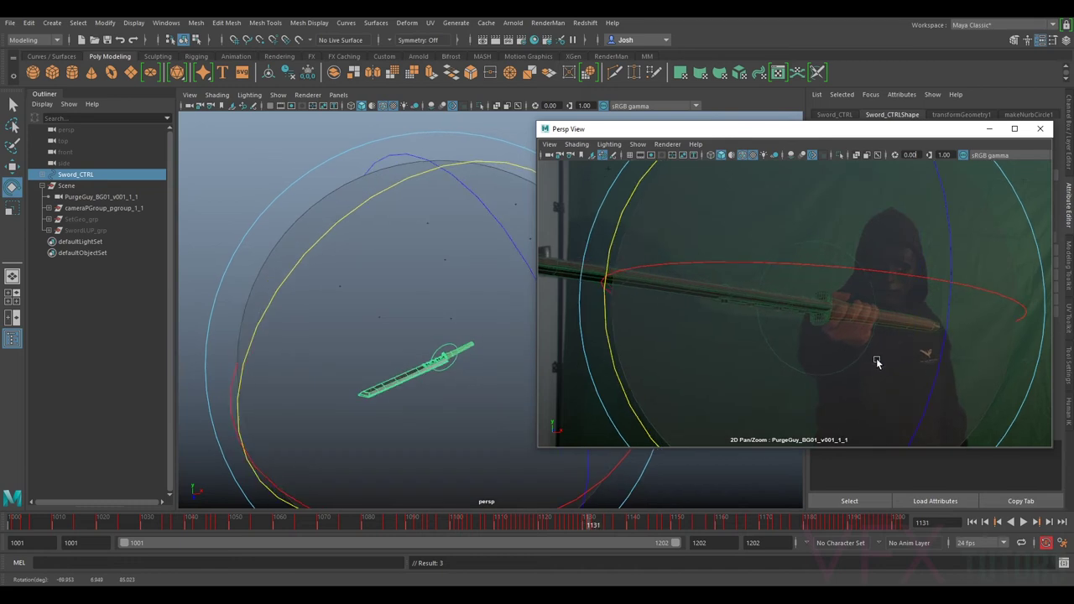
{"action": "mouse_move", "coordinate": [611, 526]}
{"action": "left_mouse_down"}
{"action": "mouse_move", "coordinate": [525, 519]}
{"action": "mouse_move", "coordinate": [623, 533]}
{"action": "left_mouse_up"}
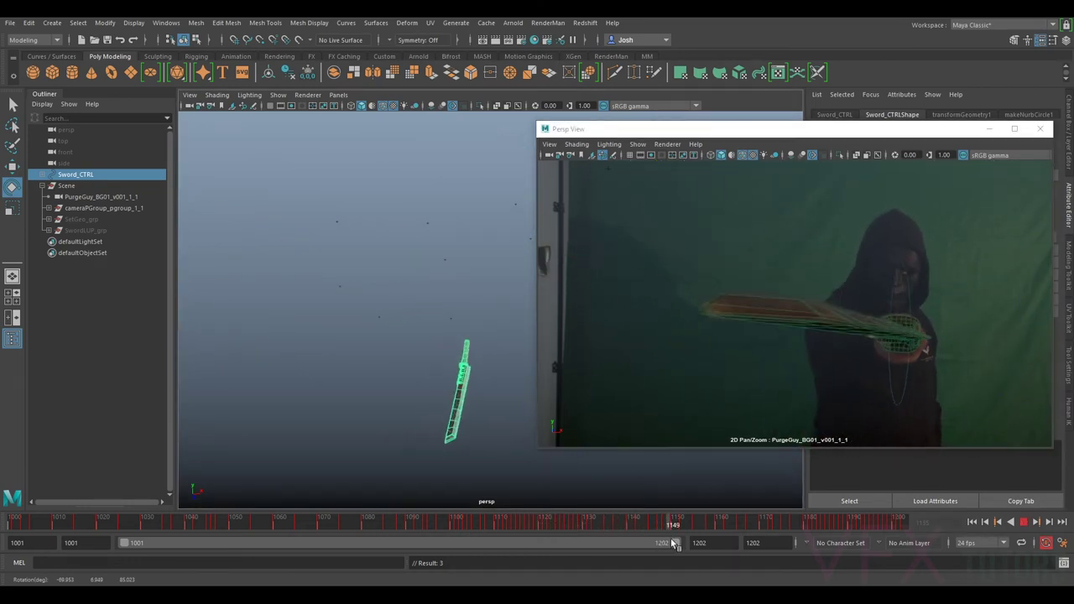
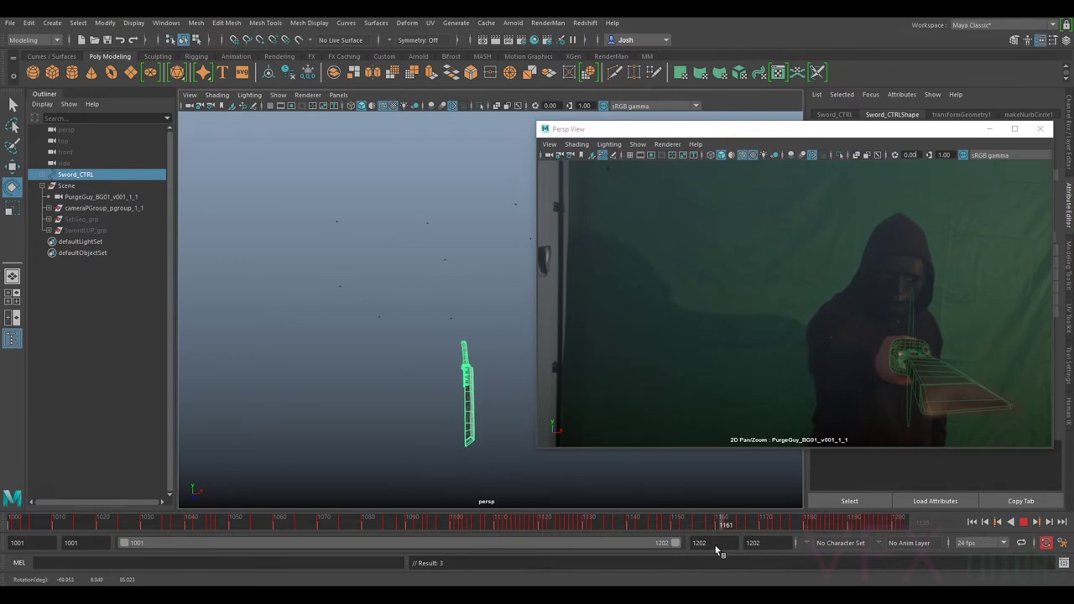
{"action": "mouse_move", "coordinate": [739, 547]}
{"action": "left_mouse_down"}
{"action": "mouse_move", "coordinate": [898, 564]}
{"action": "mouse_move", "coordinate": [891, 559]}
{"action": "left_mouse_up"}
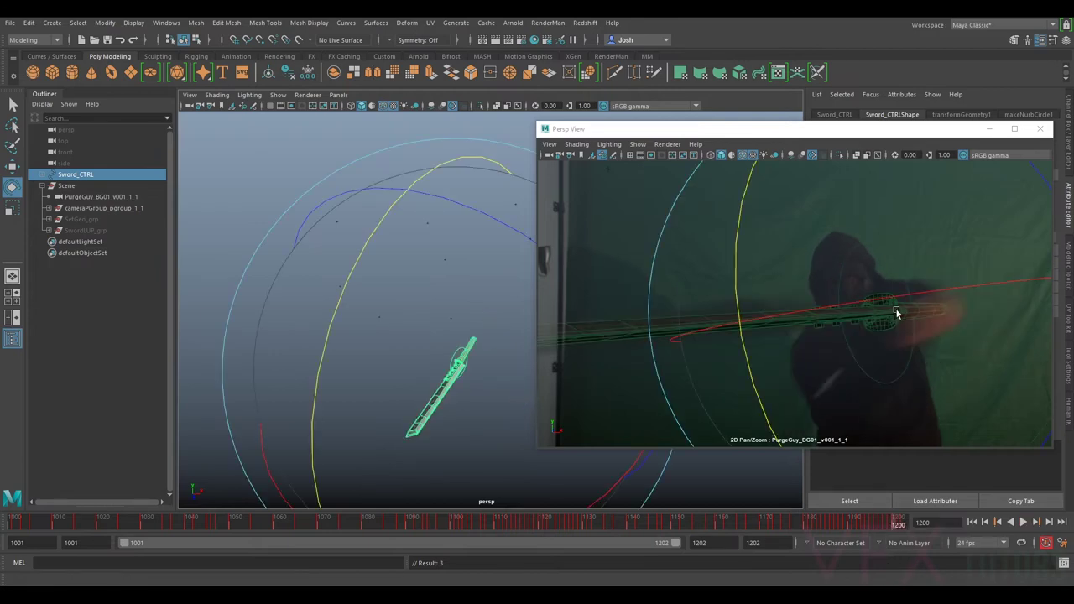
- Compare frames 1199 and 1200, hide Sword_CTRL to examine the actor's blurred prop at 1200, and show it again
{"action": "key", "text": "alt+comma"}
{"action": "key", "text": "alt+period"}
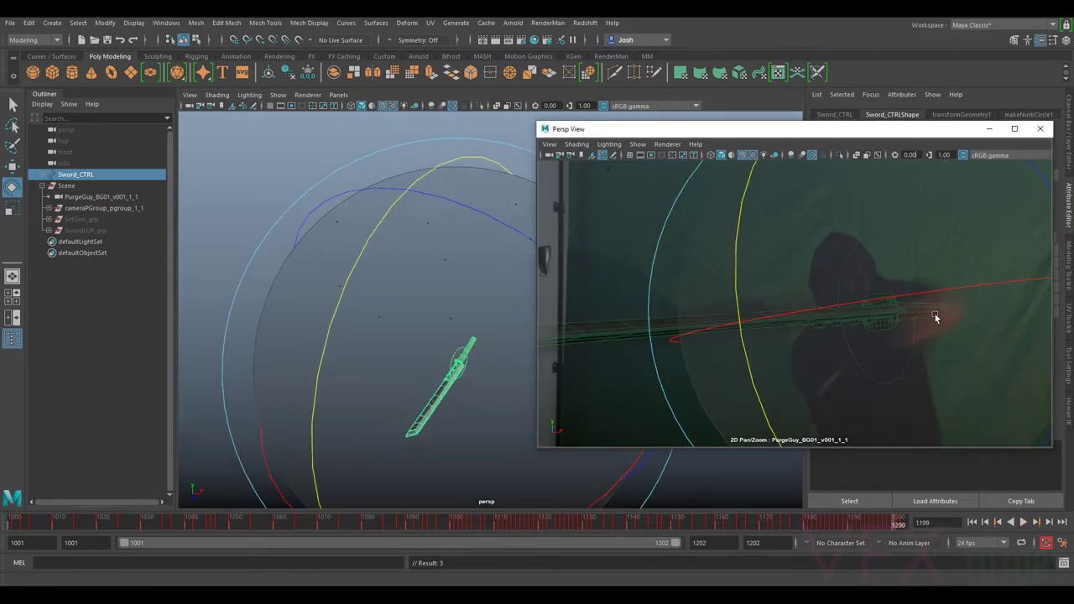
{"action": "key", "text": "ctrl+h"}
{"action": "key", "text": "h"}
{"action": "key", "text": "h"}
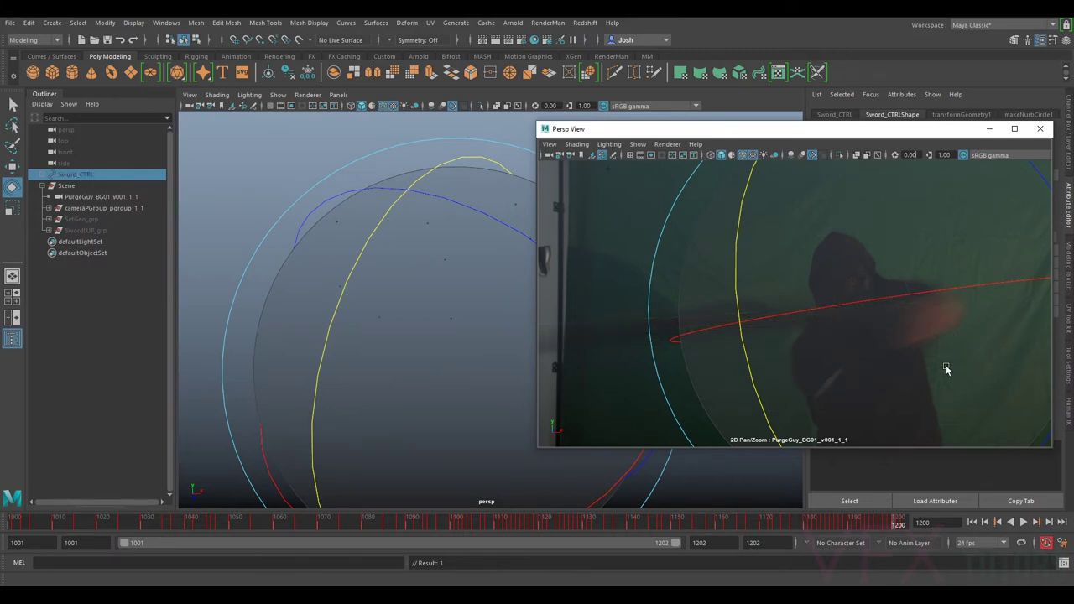
{"action": "right_click_drag", "start_coordinate": [946, 369], "coordinate": [725, 264]}
{"action": "middle_click_drag", "start_coordinate": [849, 320], "coordinate": [830, 305]}
{"action": "right_click_drag", "start_coordinate": [830, 305], "coordinate": [912, 368]}
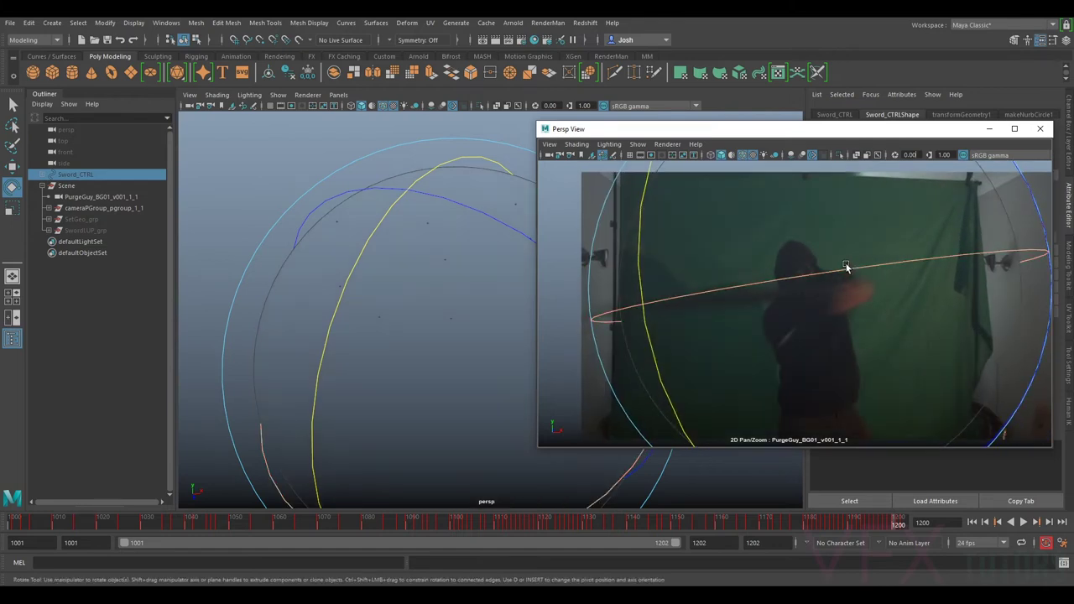
{"action": "left_click_drag", "start_coordinate": [855, 268], "coordinate": [896, 274]}
{"action": "key", "text": "shift+h"}
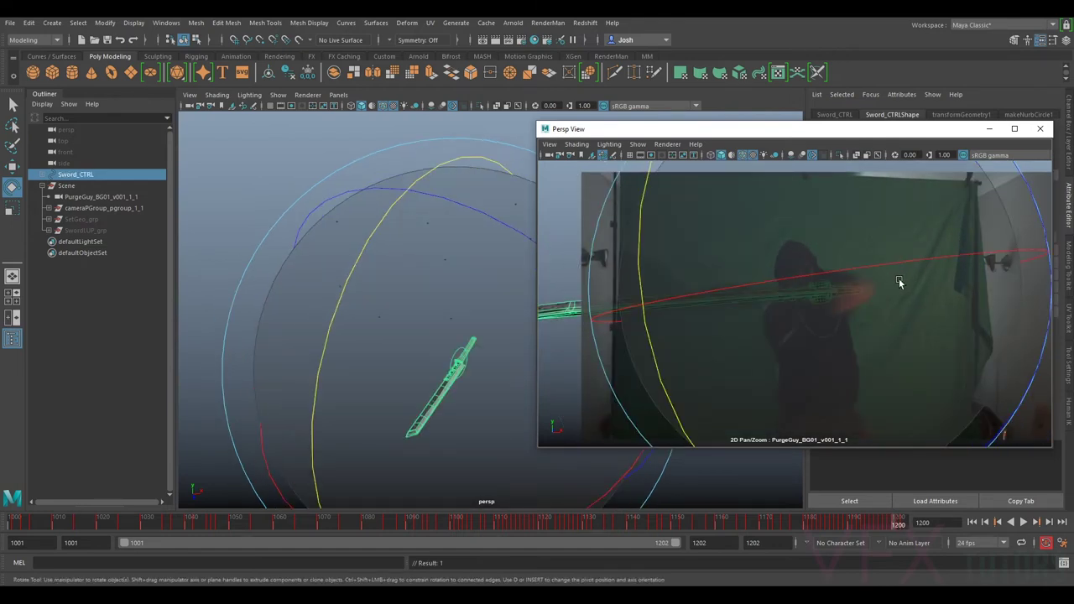
- Recheck frame 1200 against its neighbouring frame and toggle Sword_CTRL's visibility in close-up to inspect the blurred blade
{"action": "key", "text": "alt+period"}
{"action": "key", "text": "alt+comma"}
{"action": "key", "text": "alt+period"}
{"action": "key", "text": "alt+comma"}
{"action": "right_click_drag", "start_coordinate": [831, 307], "coordinate": [983, 425]}
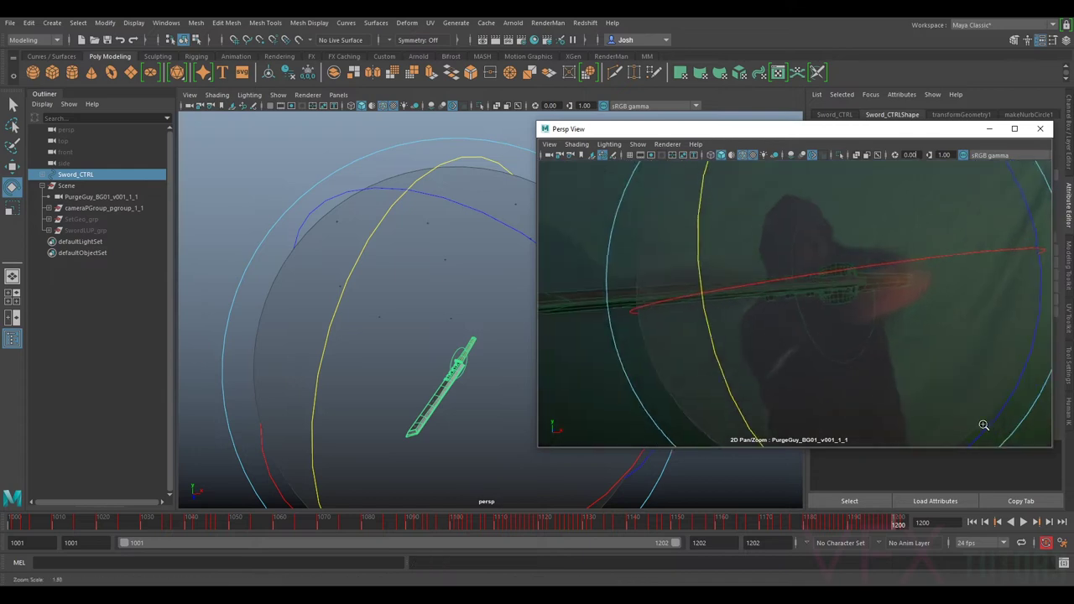
{"action": "key", "text": "ctrl+h"}
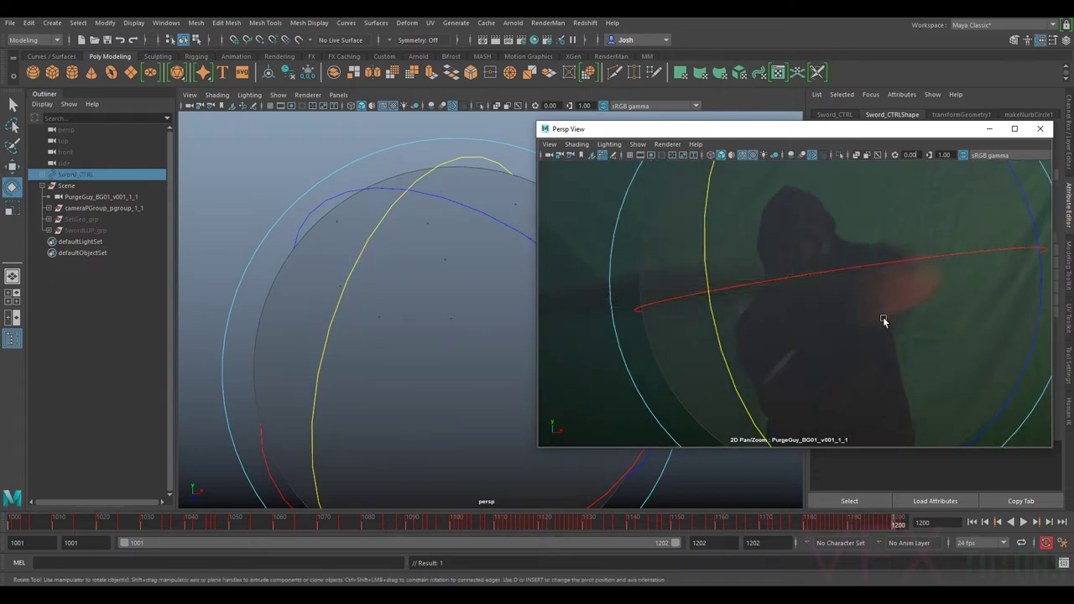
{"action": "key", "text": "shift+h"}
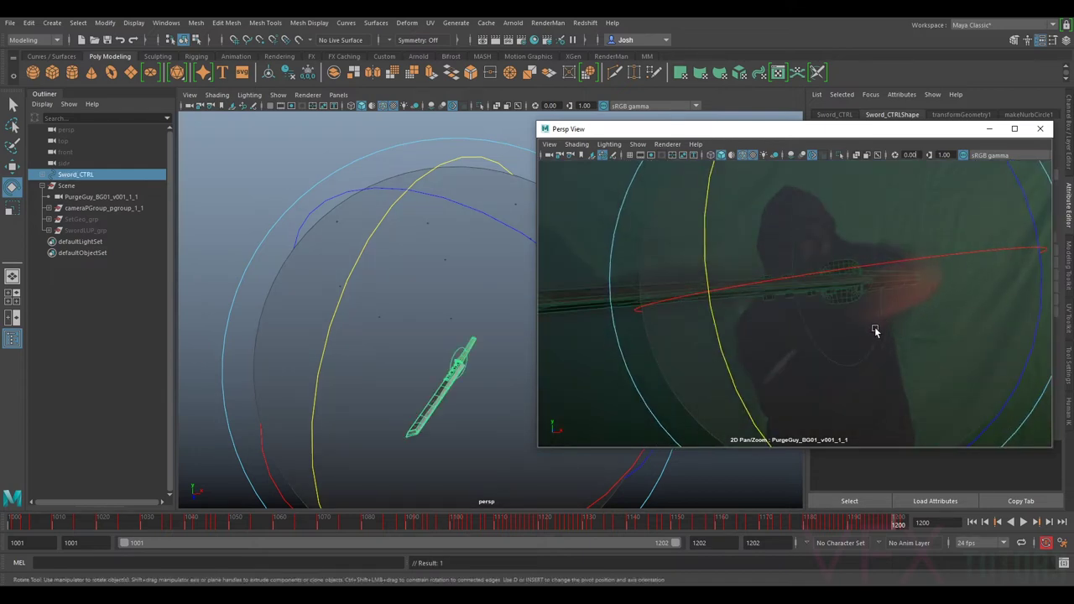
- Move Sword_CTRL slightly down at frame 1200 and rotate it to follow the angle of the blurred blade
{"action": "key", "text": "w"}
{"action": "left_click_drag", "start_coordinate": [836, 250], "coordinate": [858, 266]}
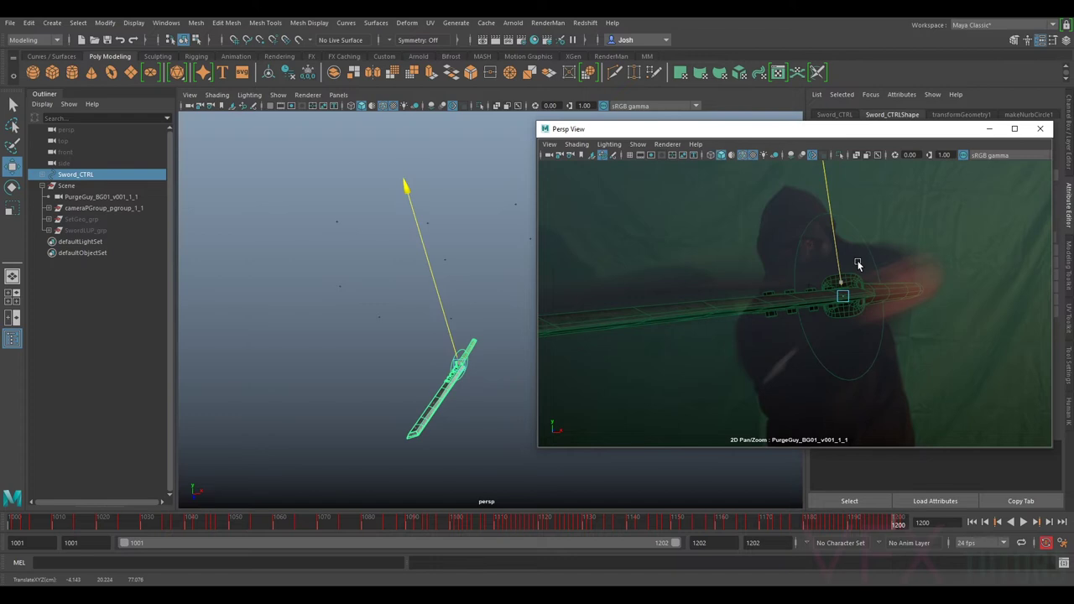
{"action": "right_click_drag", "start_coordinate": [995, 313], "coordinate": [849, 291]}
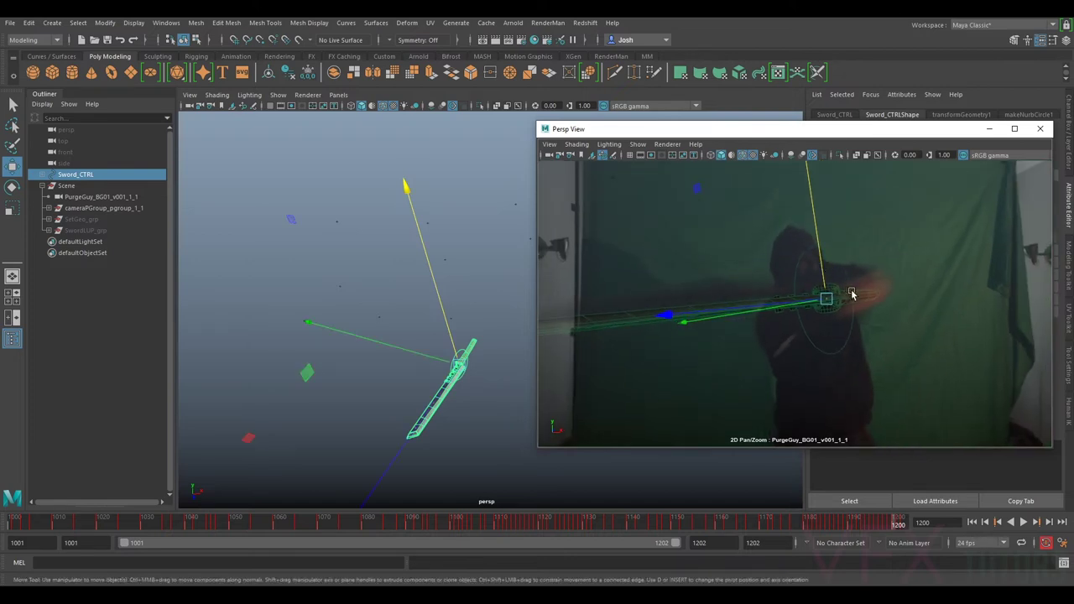
{"action": "key", "text": "e"}
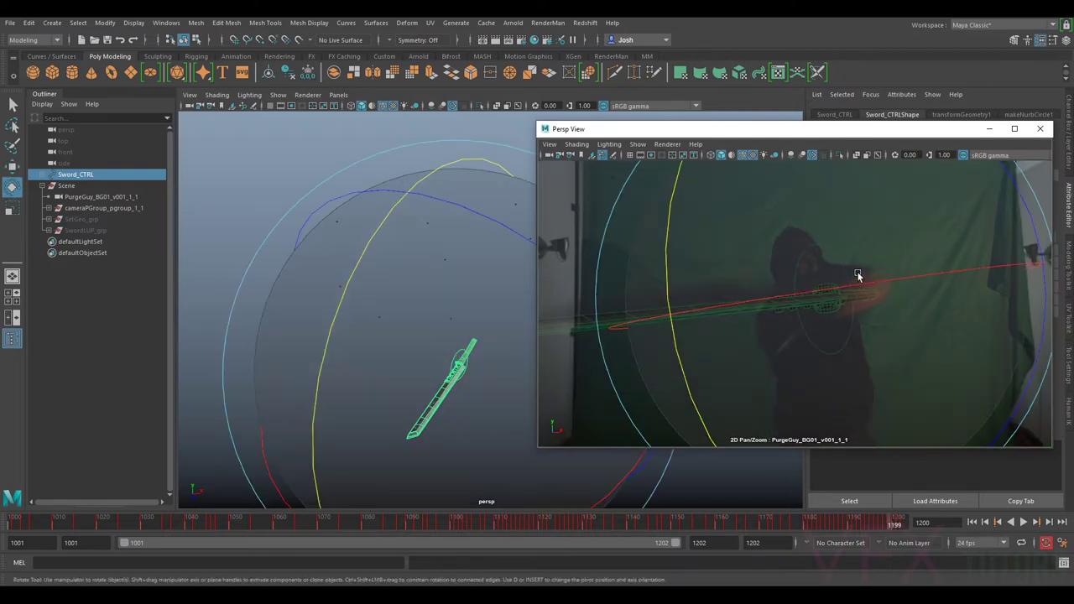
{"action": "key", "text": "alt+period"}
{"action": "left_click_drag", "start_coordinate": [943, 241], "coordinate": [933, 358]}
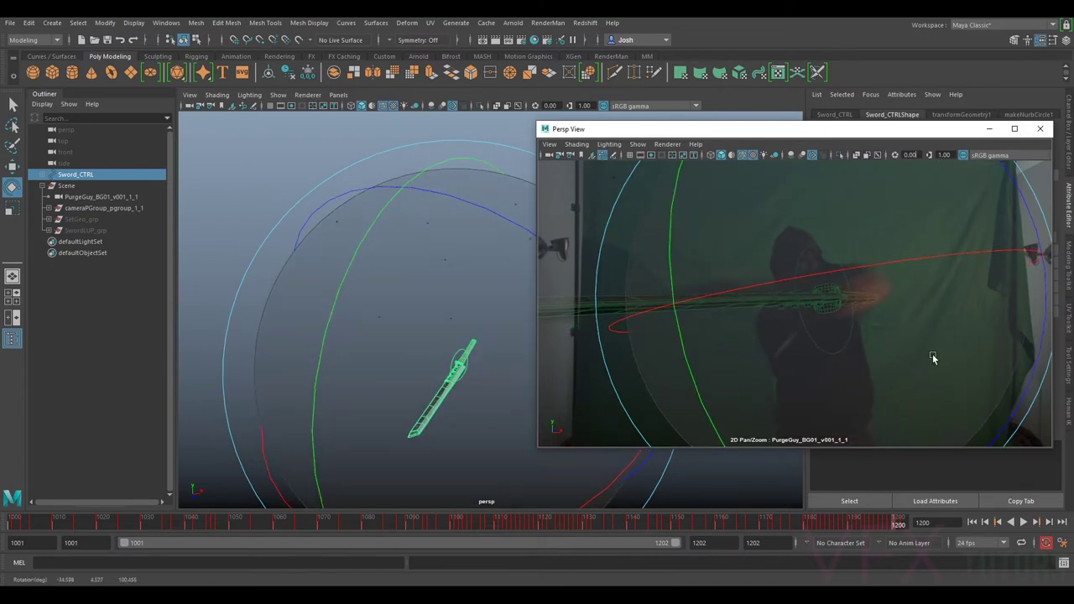
{"action": "left_click_drag", "start_coordinate": [710, 371], "coordinate": [788, 366]}
- Compare frames 1199 and 1200 repeatedly to examine the sword's motion between them
{"action": "key", "text": "alt+comma"}
{"action": "key", "text": "alt+period"}
{"action": "key", "text": "alt+comma"}
{"action": "key", "text": "alt+period"}
{"action": "key", "text": "alt+comma"}
{"action": "key", "text": "alt+period"}
{"action": "key", "text": "alt+comma"}
{"action": "key", "text": "alt+period"}
- Move Sword_CTRL along the blade's axis at frame 1200, refine its rotation, and check it against frame 1199
{"action": "key", "text": "alt+period"}
{"action": "key", "text": "w"}
{"action": "left_click_drag", "start_coordinate": [459, 355], "coordinate": [448, 403]}
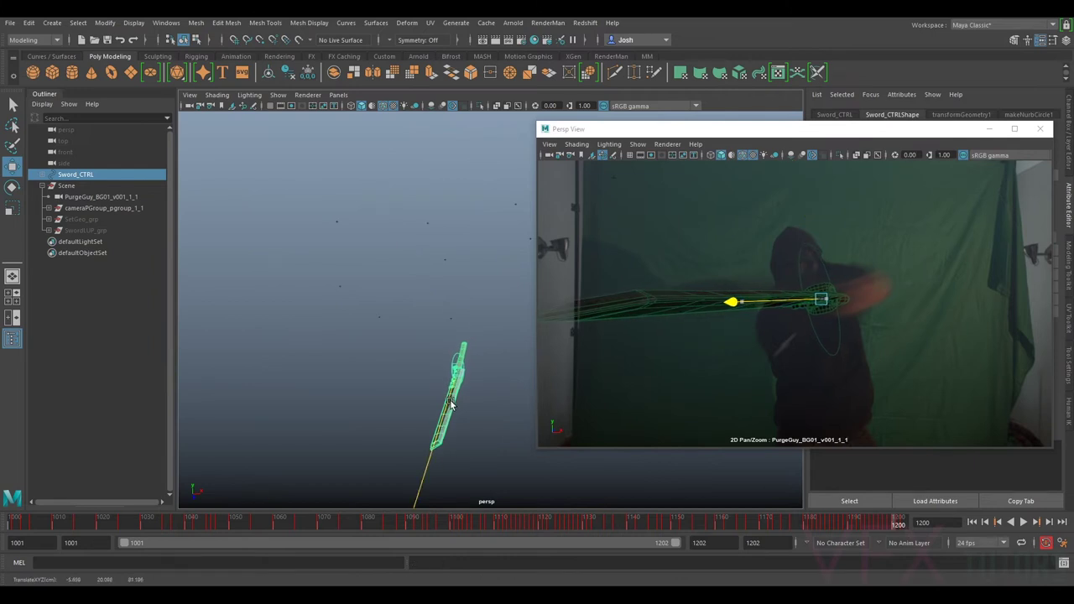
{"action": "key", "text": "e"}
{"action": "left_click_drag", "start_coordinate": [747, 296], "coordinate": [757, 328]}
{"action": "key", "text": "alt+comma"}
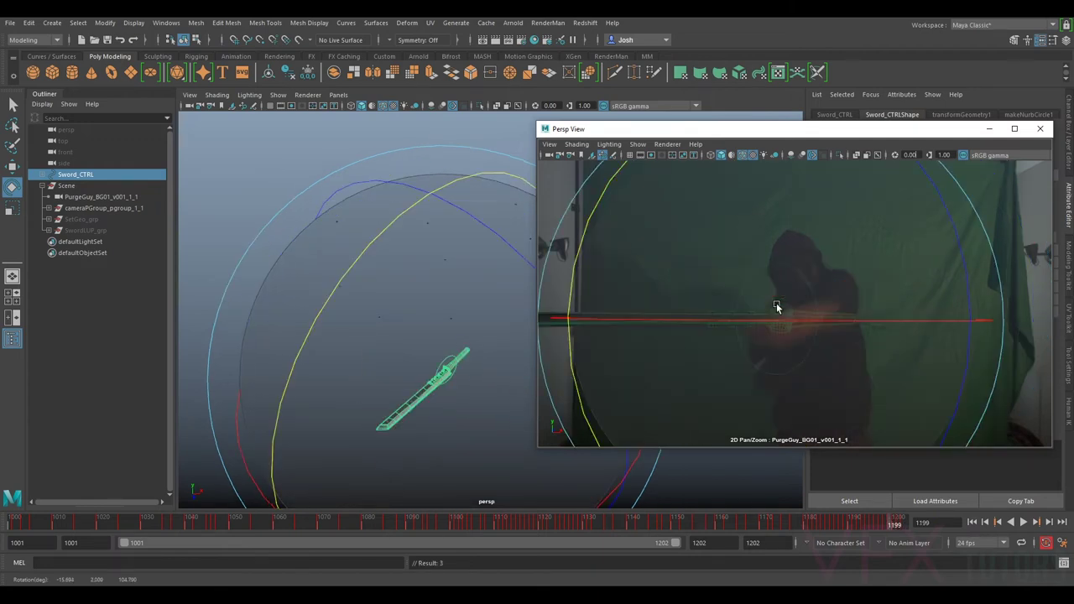
- Move Sword_CTRL along the blade's axis at frame 1200 and check it against frame 1199
{"action": "key", "text": "alt+period"}
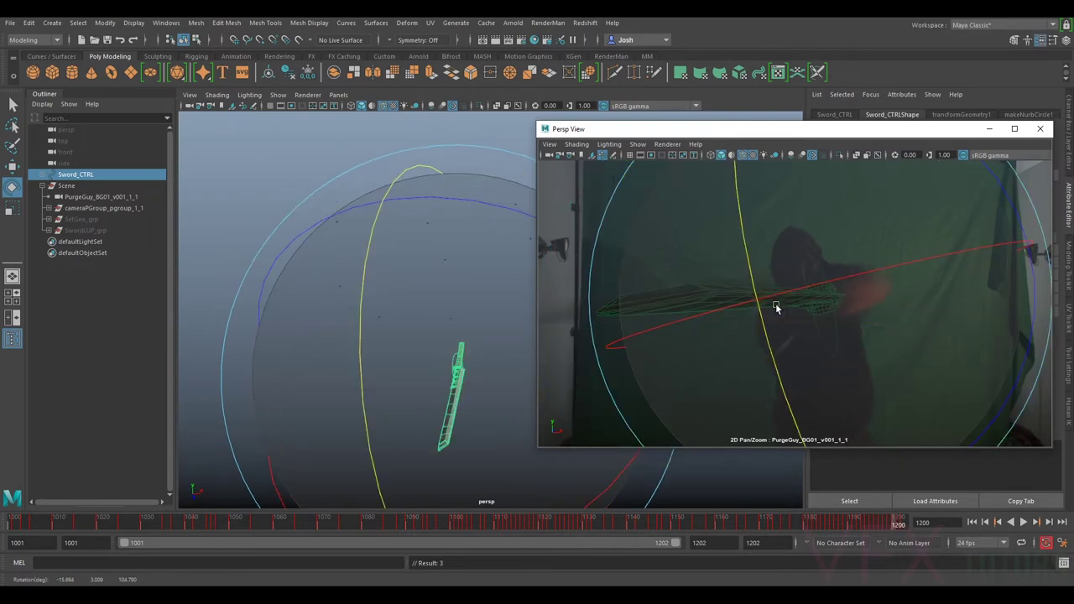
{"action": "key", "text": "alt+comma"}
{"action": "key", "text": "alt+period"}
{"action": "key", "text": "alt+comma"}
{"action": "key", "text": "alt+period"}
{"action": "key", "text": "w"}
{"action": "left_click_drag", "start_coordinate": [487, 347], "coordinate": [489, 305], "text": "alt"}
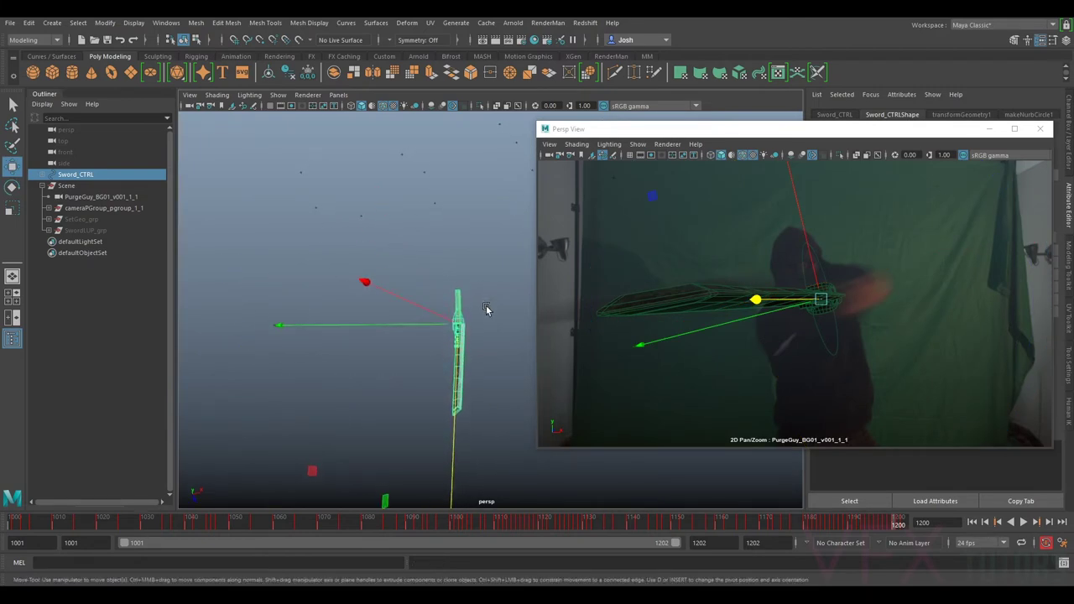
{"action": "key", "text": "alt+comma"}
{"action": "key", "text": "alt+period"}
{"action": "left_click_drag", "start_coordinate": [457, 375], "coordinate": [461, 382]}
{"action": "key", "text": "alt+comma"}
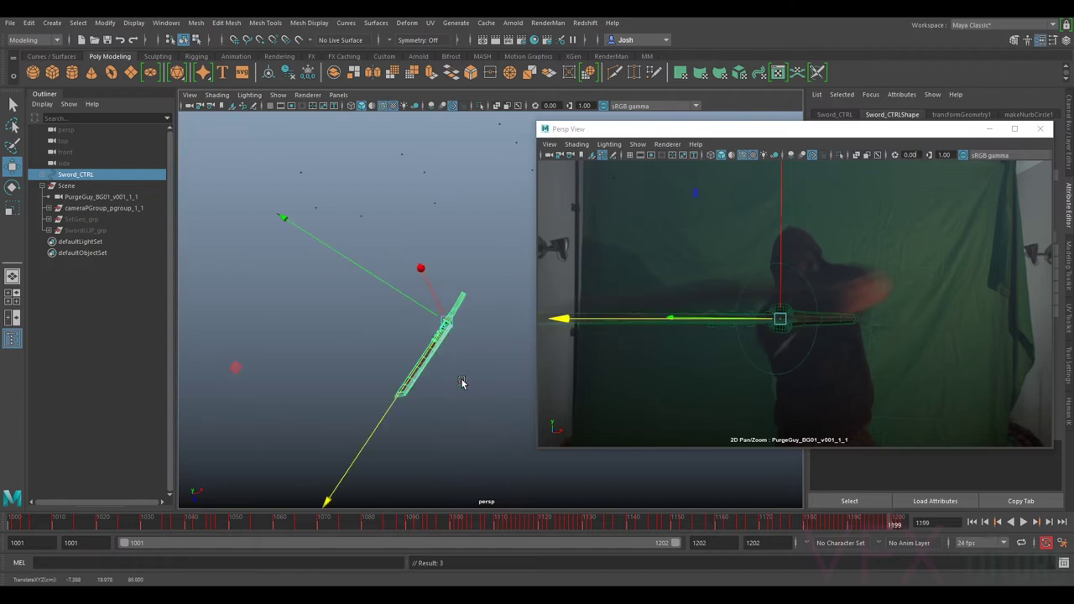
- Bring Sword_CTRL closer to the camera along its blade axis at frame 1200, comparing the motion with the neighbouring frames
{"action": "middle_click", "coordinate": [774, 317]}
{"action": "key", "text": "alt+comma"}
{"action": "key", "text": "alt+period"}
{"action": "key", "text": "alt+period"}
{"action": "key", "text": "alt+comma"}
{"action": "key", "text": "alt+period"}
{"action": "key", "text": "alt+comma"}
{"action": "key", "text": "alt+period"}
{"action": "left_click_drag", "start_coordinate": [456, 417], "coordinate": [455, 433]}
{"action": "middle_click", "coordinate": [787, 346]}
{"action": "key", "text": "alt+comma"}
{"action": "key", "text": "alt+period"}
{"action": "key", "text": "alt+comma"}
{"action": "key", "text": "alt+period"}
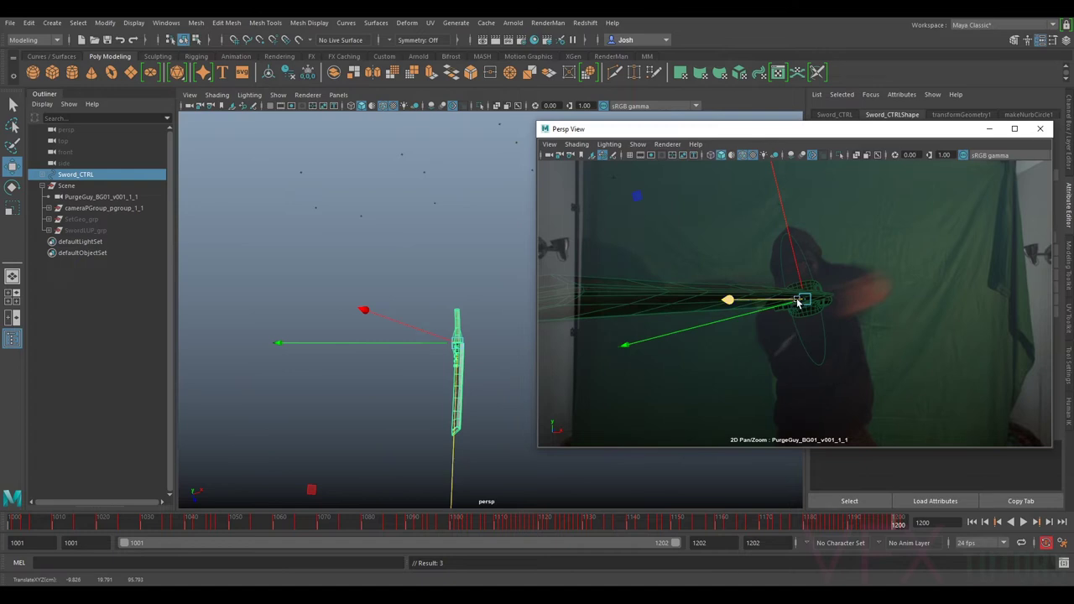
- Shift Sword_CTRL toward the actor's blurred hands at frame 1200 and recheck it against frame 1199
{"action": "left_click_drag", "start_coordinate": [803, 304], "coordinate": [845, 320]}
{"action": "key", "text": "e"}
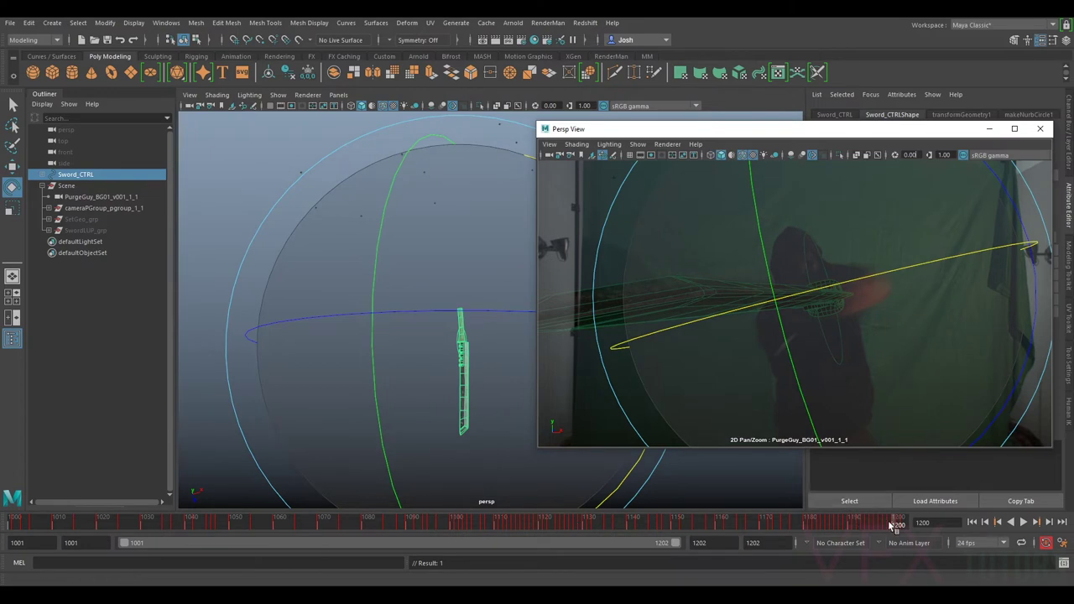
{"action": "key", "text": "alt+period"}
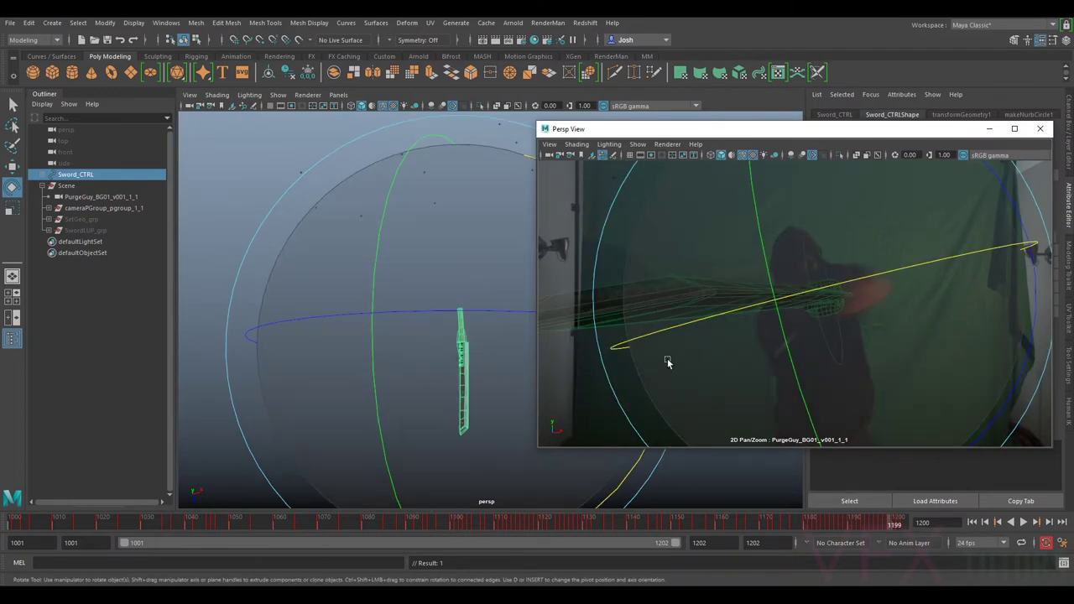
{"action": "key", "text": "alt+comma"}
{"action": "key", "text": "alt+period"}
- Pull Sword_CTRL slightly back along the blade's axis at frame 1200 and rotate it to follow the blurred blade
{"action": "key", "text": "w"}
{"action": "left_click", "coordinate": [462, 434]}
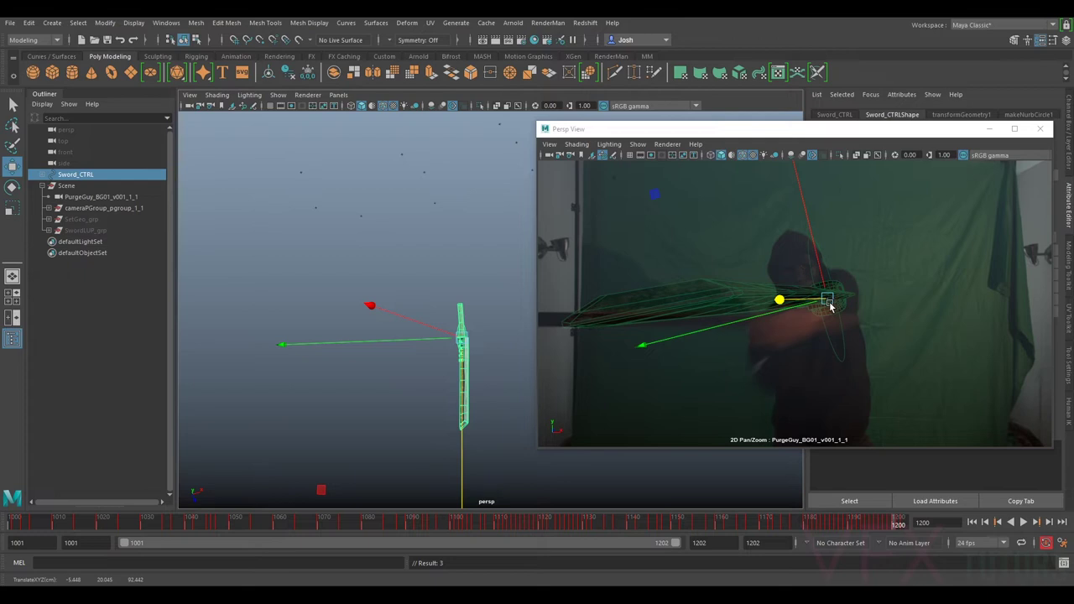
{"action": "key", "text": "alt+comma"}
{"action": "key", "text": "alt+period"}
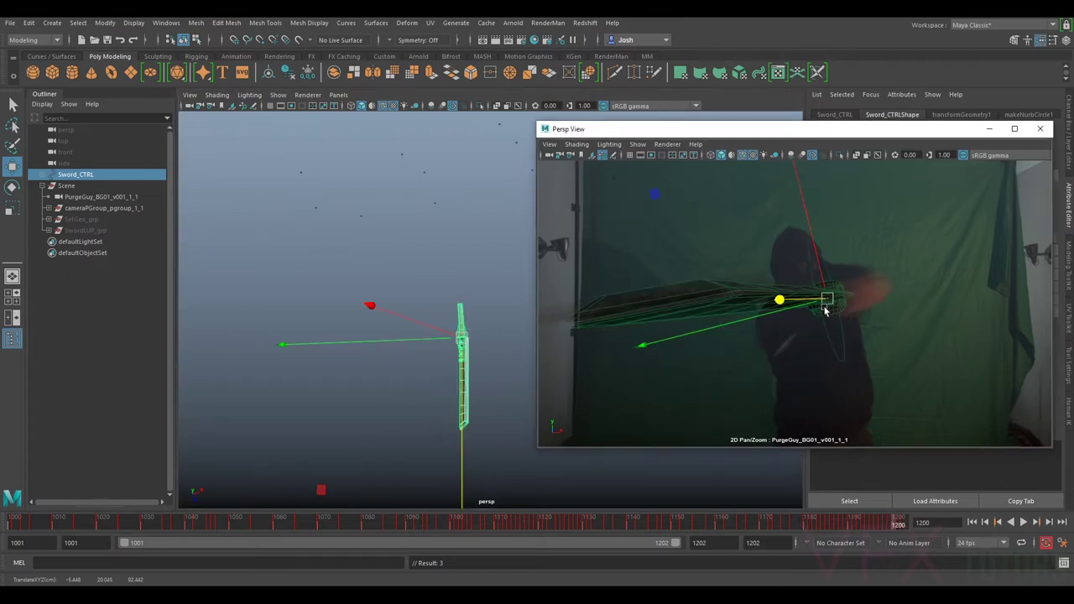
{"action": "key", "text": "e"}
{"action": "left_click_drag", "start_coordinate": [955, 341], "coordinate": [950, 343]}
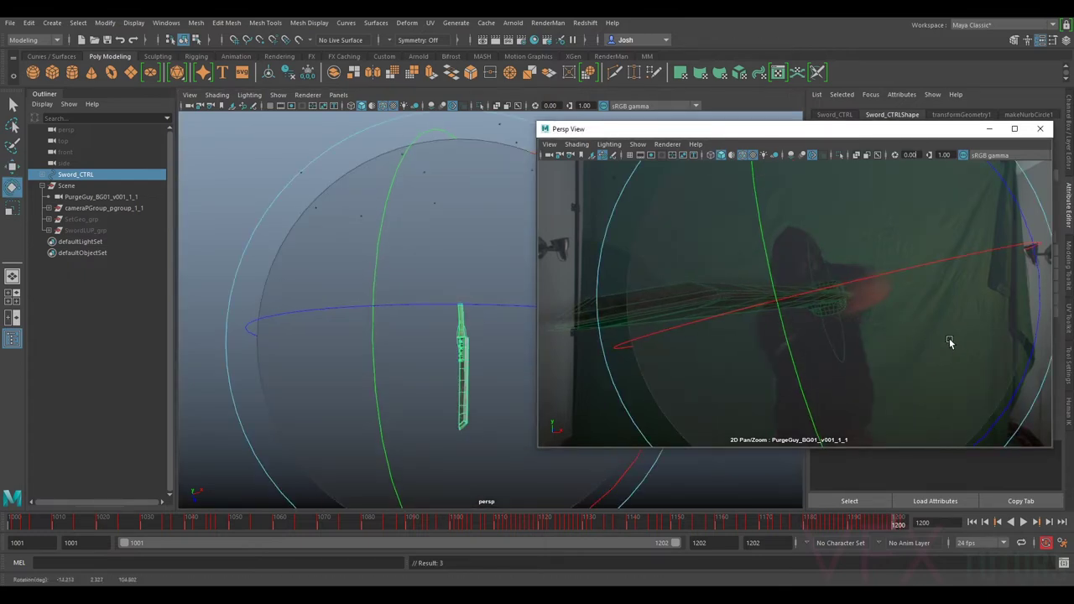
{"action": "left_click_drag", "start_coordinate": [1031, 364], "coordinate": [1023, 374]}
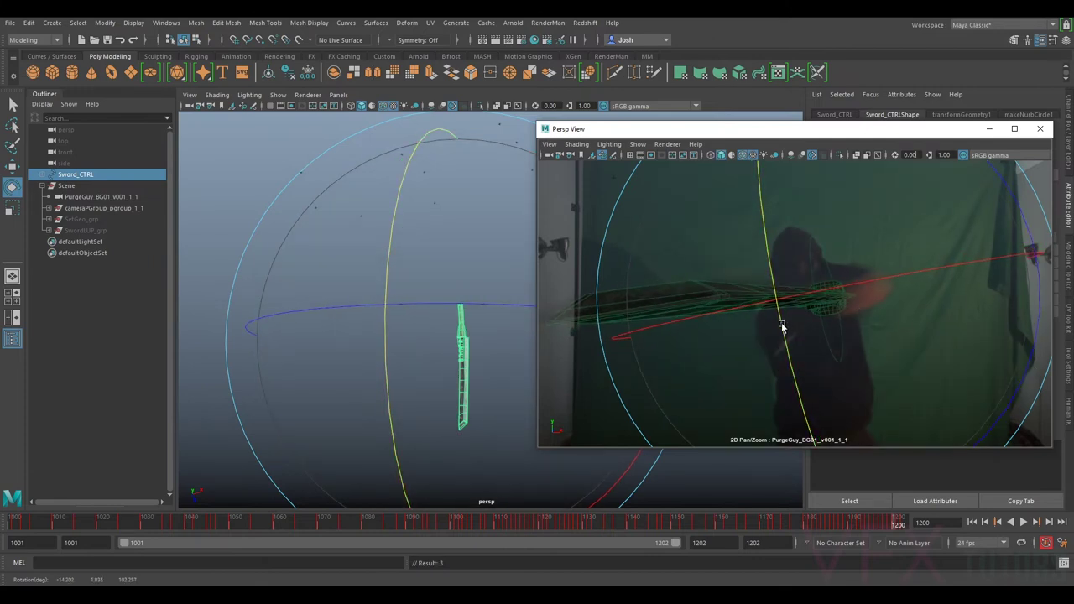
- Hide Sword_CTRL temporarily to inspect the blurred prop at frame 1200 and scrub through the following frames
{"action": "key", "text": "ctrl+h"}
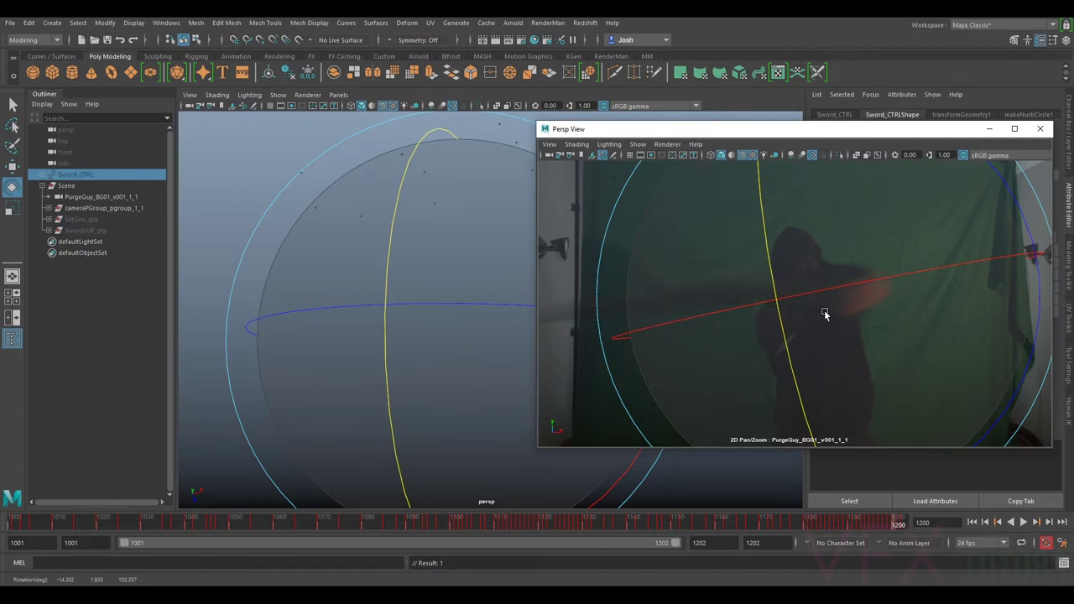
{"action": "left_click_drag", "start_coordinate": [895, 524], "coordinate": [900, 525]}
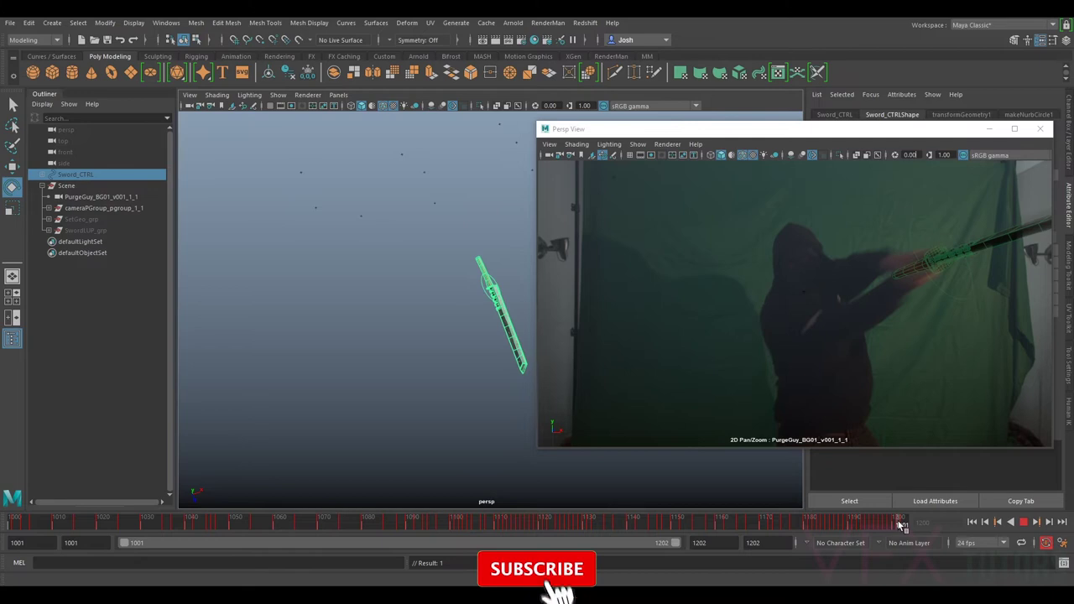
{"action": "left_click_drag", "start_coordinate": [898, 524], "coordinate": [896, 523]}
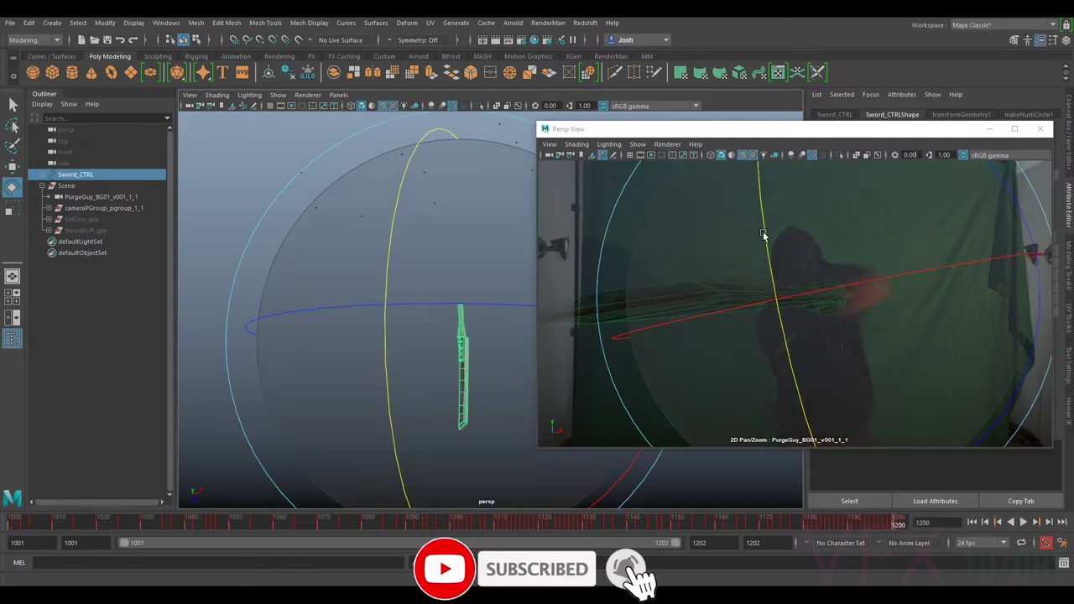
- Fine-tune Sword_CTRL's rotation at frame 1200 and move it slightly farther from the camera along its blade axis
{"action": "left_click_drag", "start_coordinate": [1039, 321], "coordinate": [792, 334]}
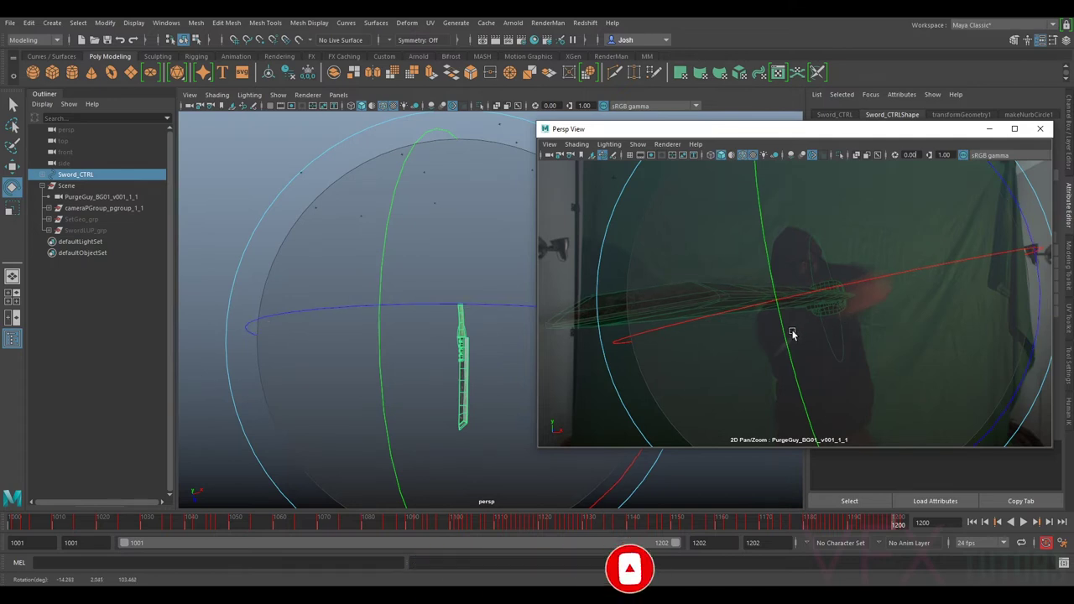
{"action": "key", "text": "w"}
{"action": "left_click_drag", "start_coordinate": [459, 425], "coordinate": [457, 425]}
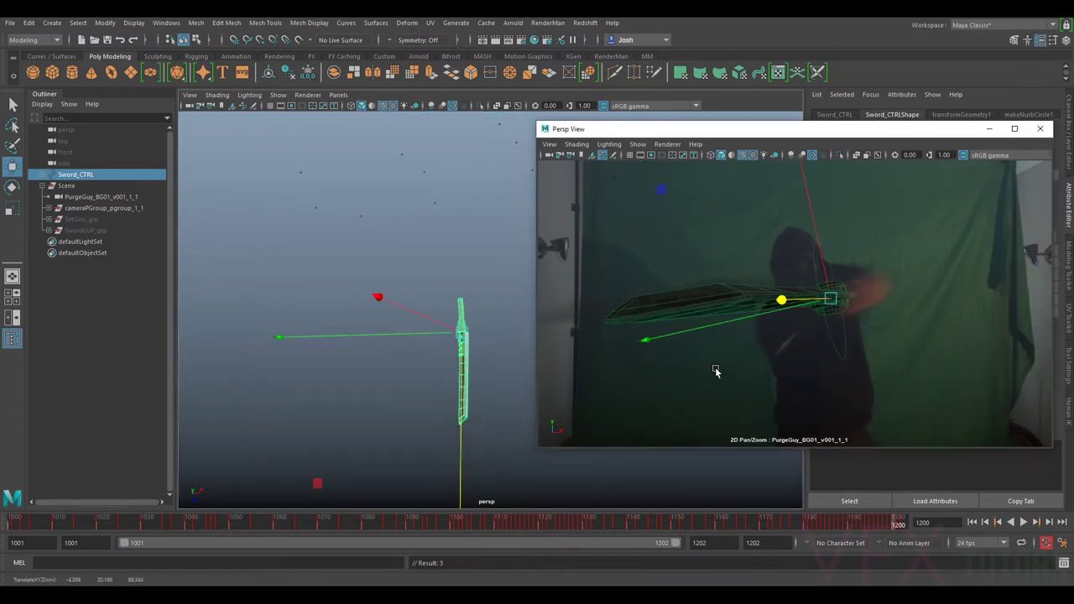
{"action": "key", "text": "e"}
{"action": "mouse_move", "coordinate": [774, 289]}
{"action": "left_mouse_down"}
{"action": "mouse_move", "coordinate": [744, 308]}
{"action": "mouse_move", "coordinate": [775, 290]}
{"action": "left_mouse_up"}
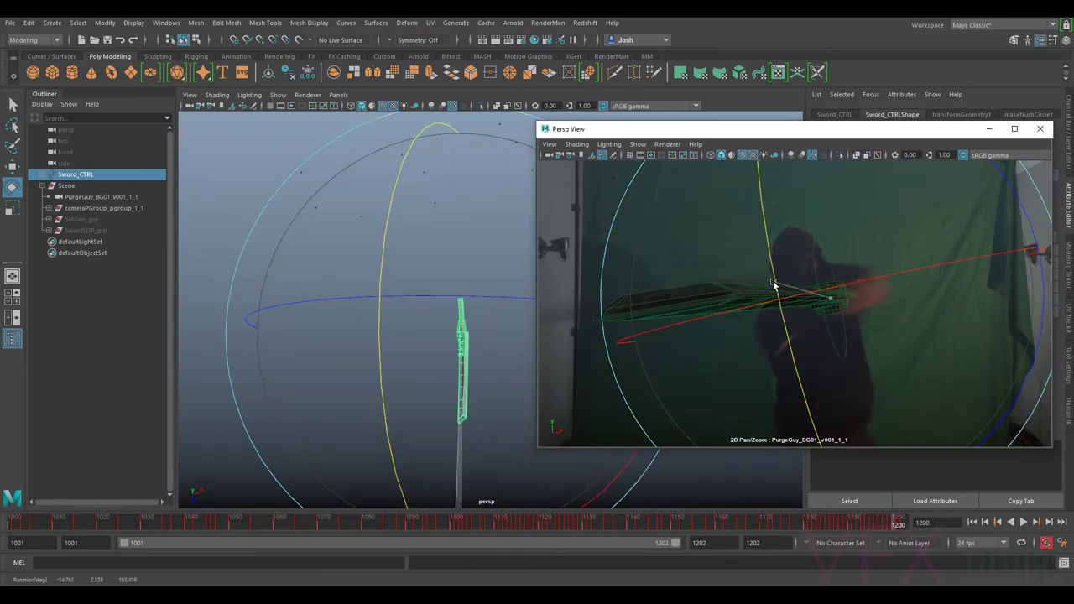
- Turn off the camera view's 2D pan/zoom and review the sword's motion through the shot's final frames
{"action": "key", "text": "alt+v"}
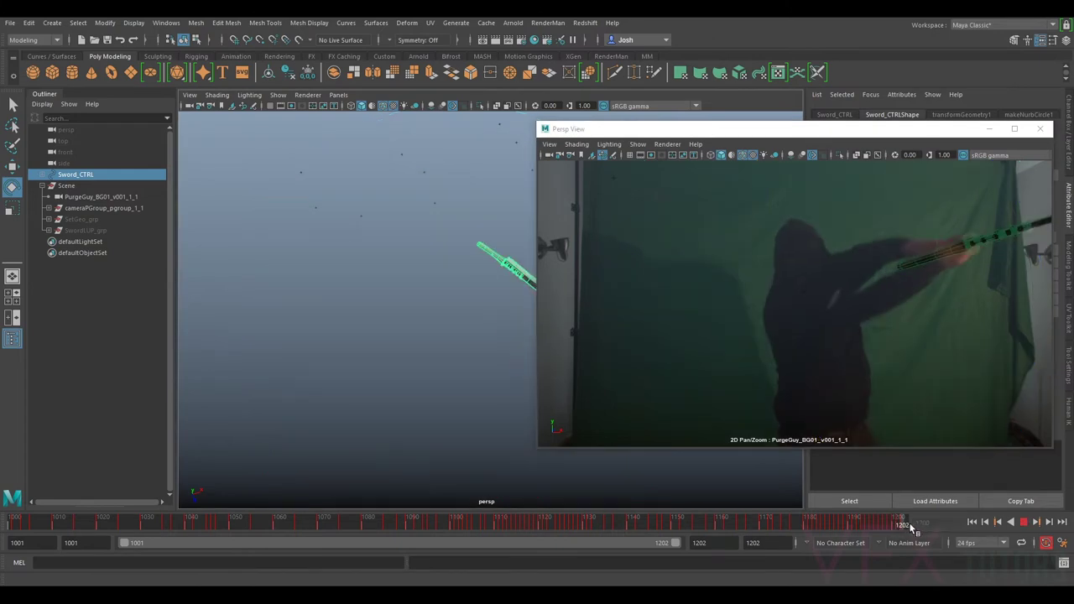
{"action": "mouse_move", "coordinate": [901, 527]}
{"action": "left_mouse_down"}
{"action": "mouse_move", "coordinate": [841, 526]}
{"action": "mouse_move", "coordinate": [898, 529]}
{"action": "left_mouse_up"}
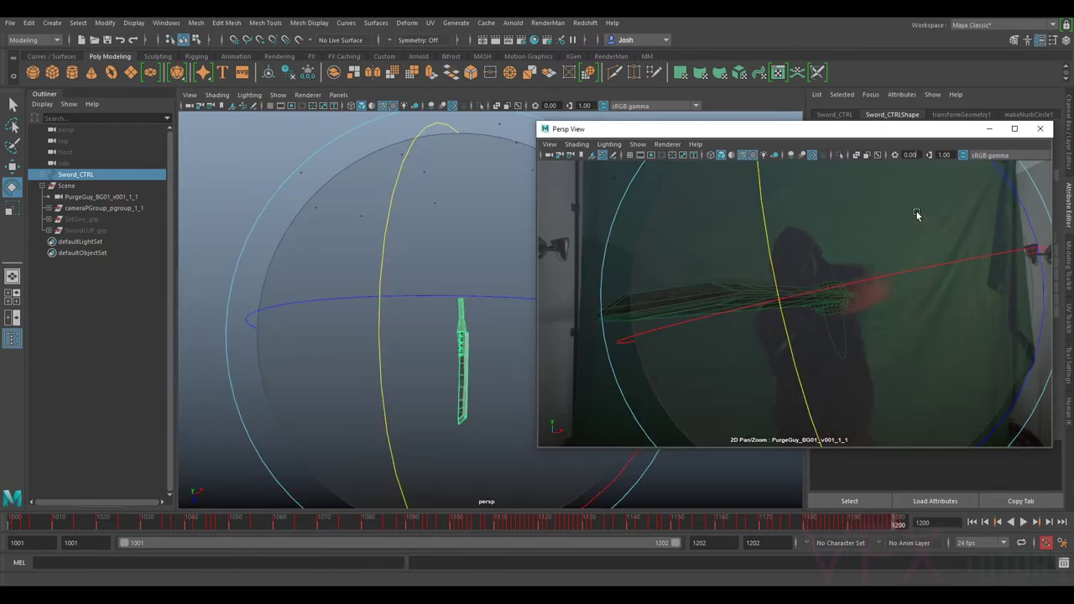
{"action": "key", "text": "backslash"}
{"action": "key", "text": "q"}
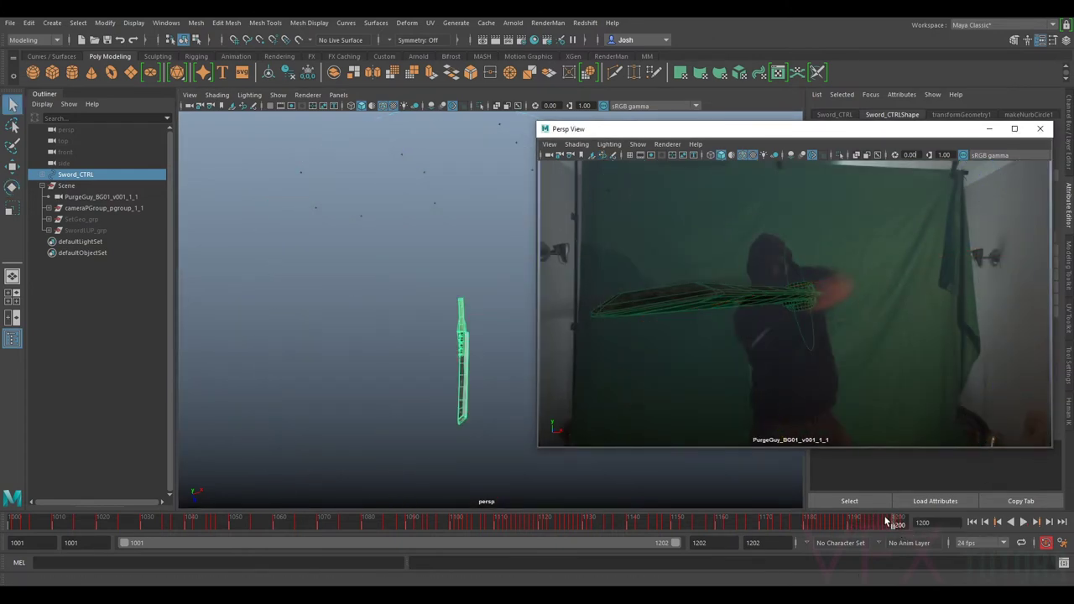
{"action": "key", "text": "alt+v"}
{"action": "left_click_drag", "start_coordinate": [816, 524], "coordinate": [893, 556]}
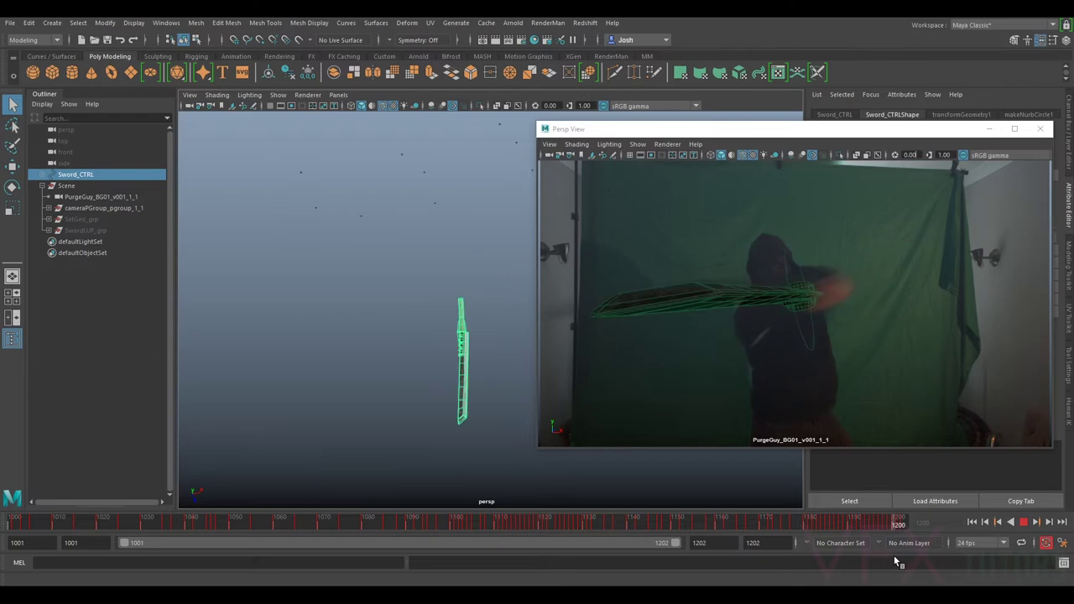
- Delete Sword_CTRL's key at frame 1200 and review the interpolated motion around that frame
{"action": "right_click", "coordinate": [893, 525]}
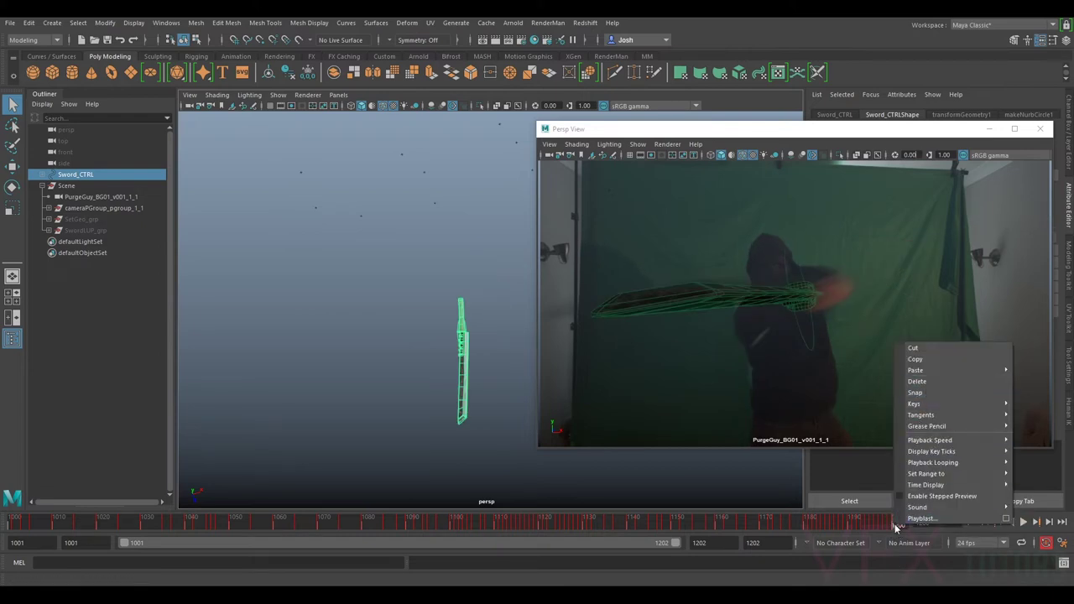
{"action": "left_click", "coordinate": [917, 381]}
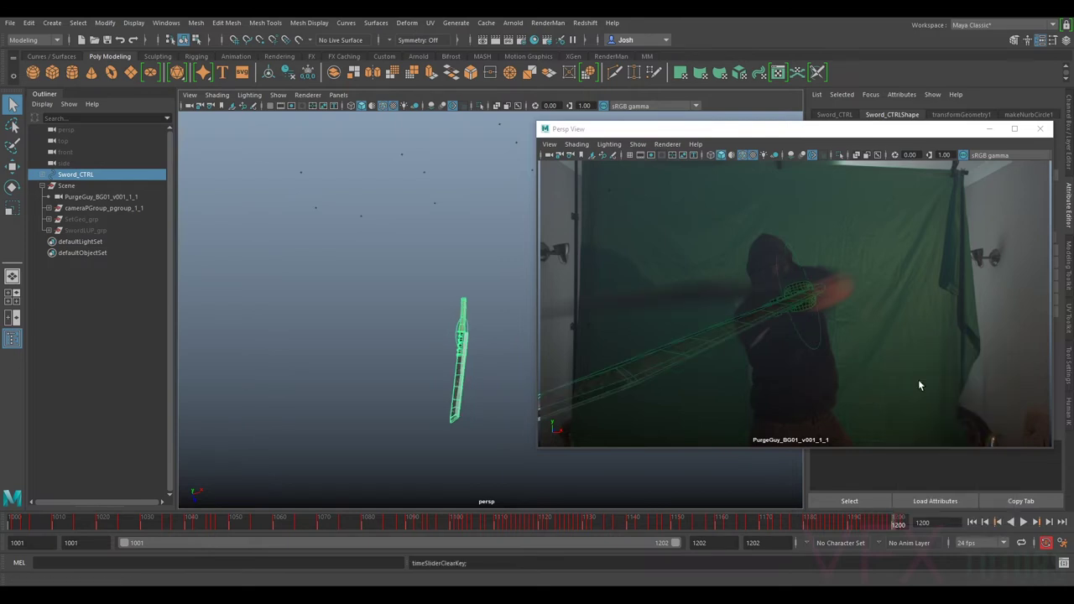
{"action": "key", "text": "alt+v"}
{"action": "left_click", "coordinate": [899, 526]}
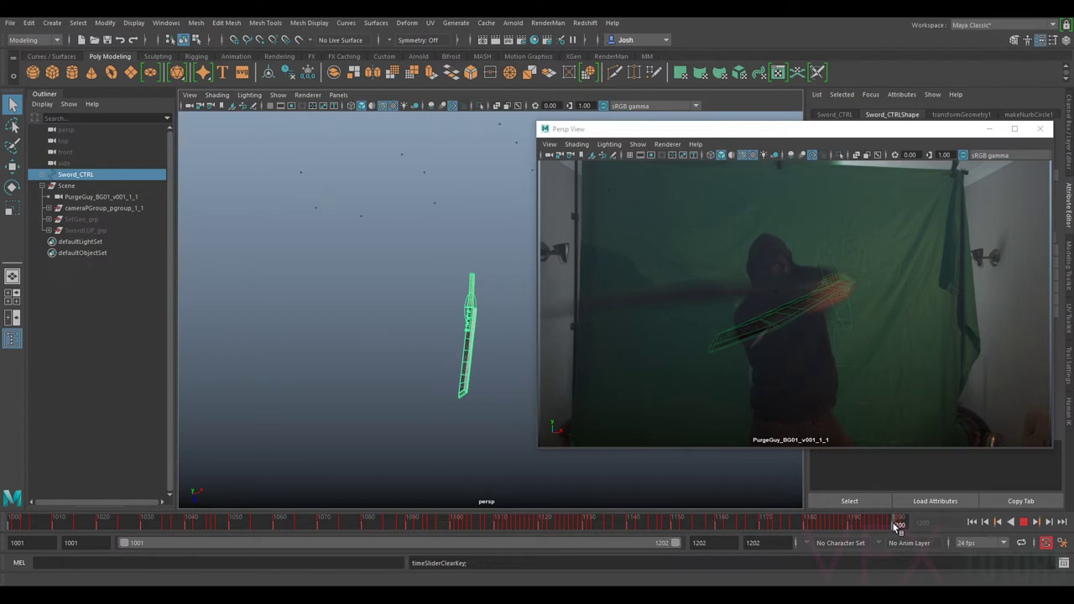
- Rotate Sword_CTRL at frame 1200 to line its blade up with the nearly horizontal motion blur
{"action": "key", "text": "e"}
{"action": "left_click_drag", "start_coordinate": [771, 380], "coordinate": [758, 359]}
{"action": "left_click_drag", "start_coordinate": [711, 308], "coordinate": [695, 313]}
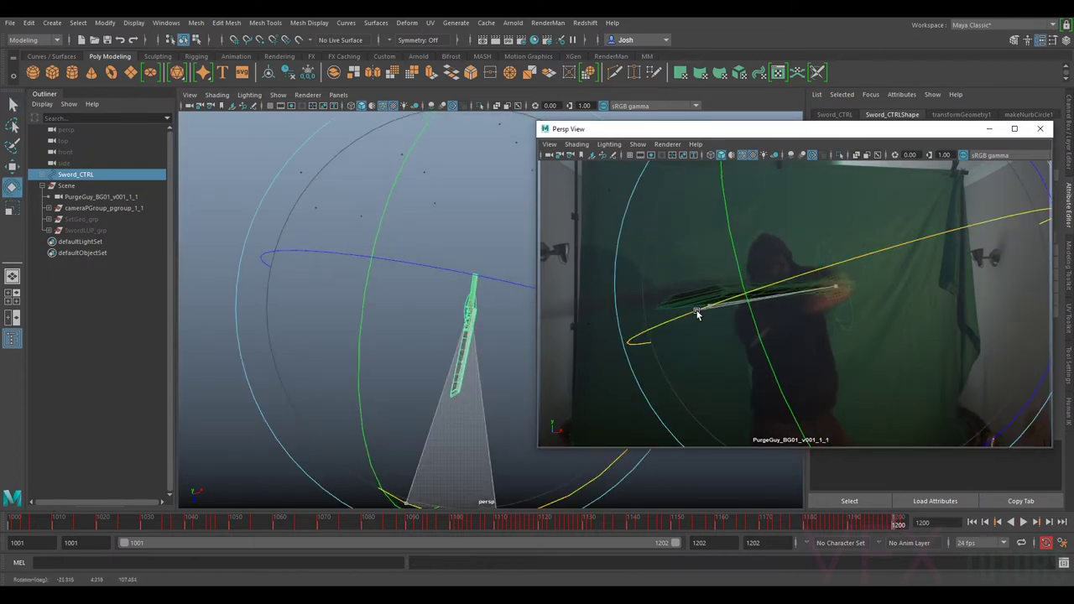
{"action": "left_click_drag", "start_coordinate": [884, 373], "coordinate": [894, 380]}
{"action": "left_click_drag", "start_coordinate": [696, 393], "coordinate": [692, 388]}
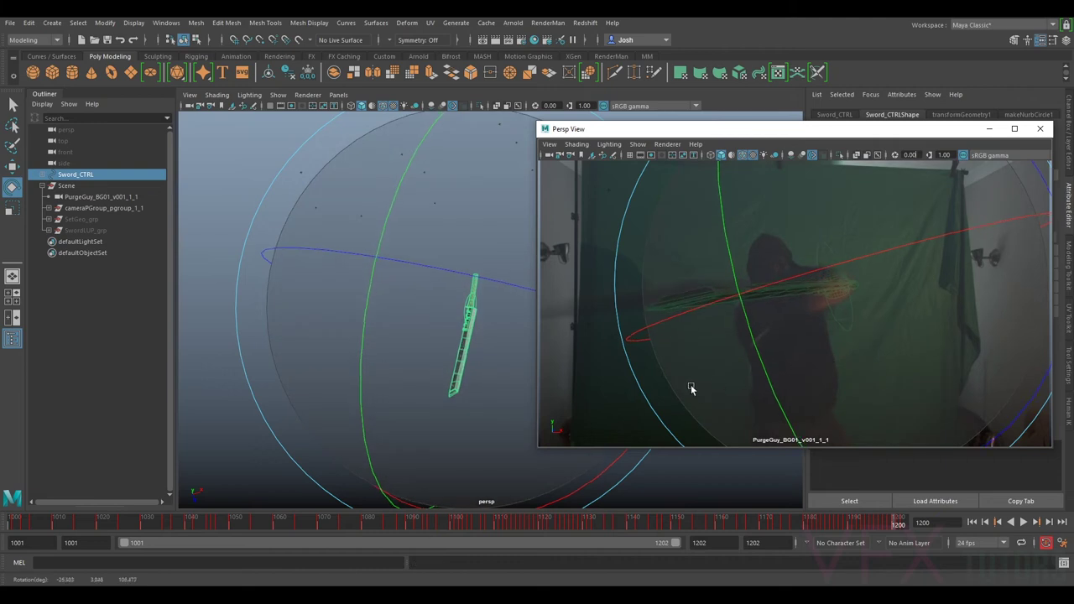
- Move Sword_CTRL at frame 1200 toward the blurred blade and grip, key its translation, and compare it with frame 1199
{"action": "key", "text": "w"}
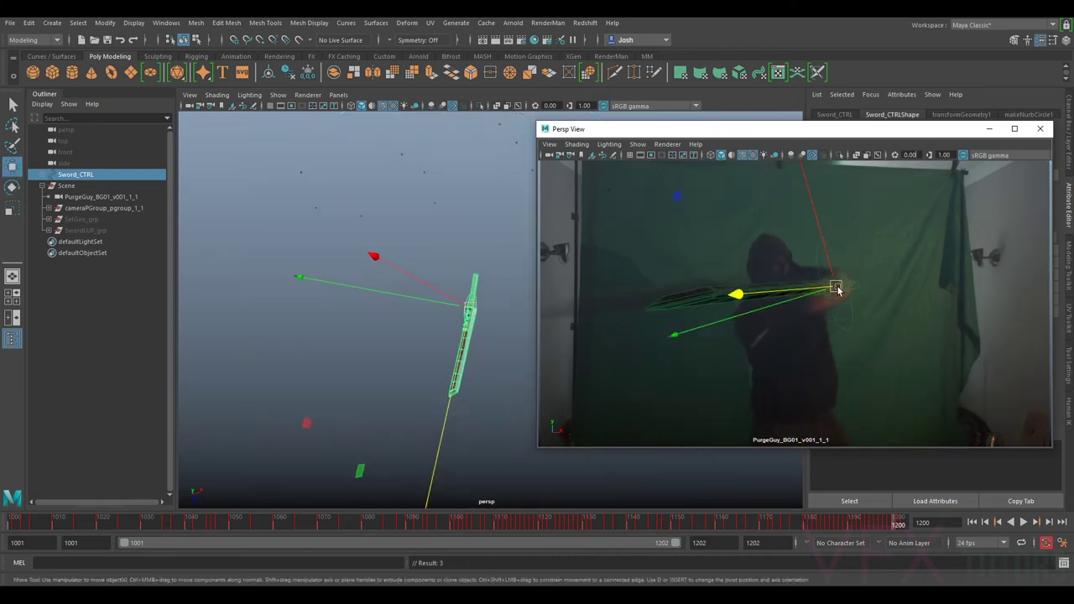
{"action": "left_click_drag", "start_coordinate": [823, 286], "coordinate": [820, 287]}
{"action": "left_click_drag", "start_coordinate": [818, 289], "coordinate": [814, 286]}
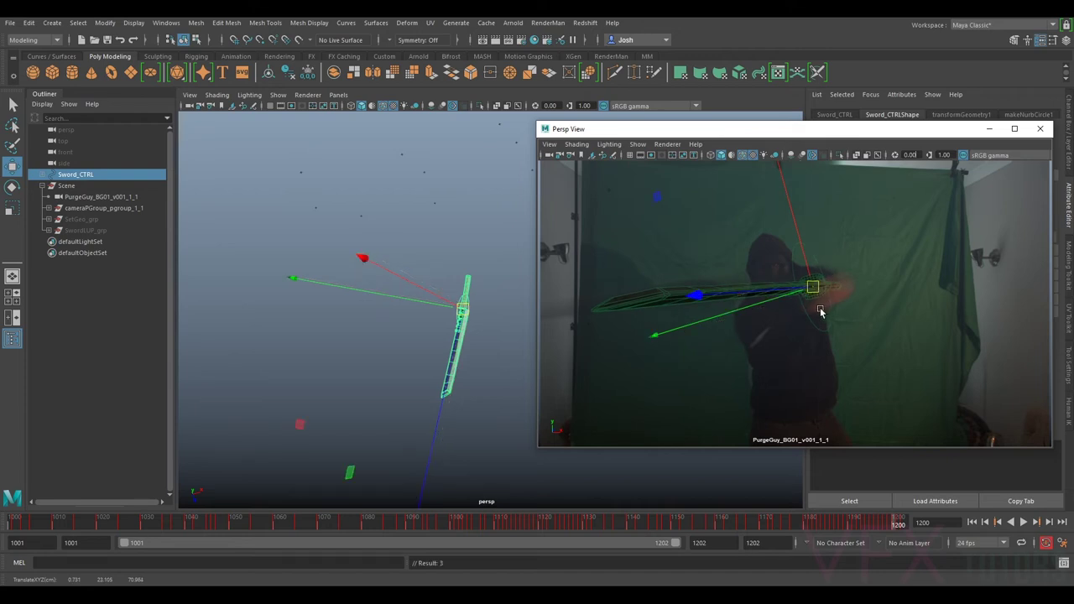
{"action": "key", "text": "alt+comma"}
{"action": "key", "text": "alt+period"}
{"action": "mouse_move", "coordinate": [812, 288]}
{"action": "left_mouse_down"}
{"action": "mouse_move", "coordinate": [757, 302]}
{"action": "mouse_move", "coordinate": [795, 299]}
{"action": "left_mouse_up"}
{"action": "key", "text": "shift+w"}
{"action": "key", "text": "alt+comma"}
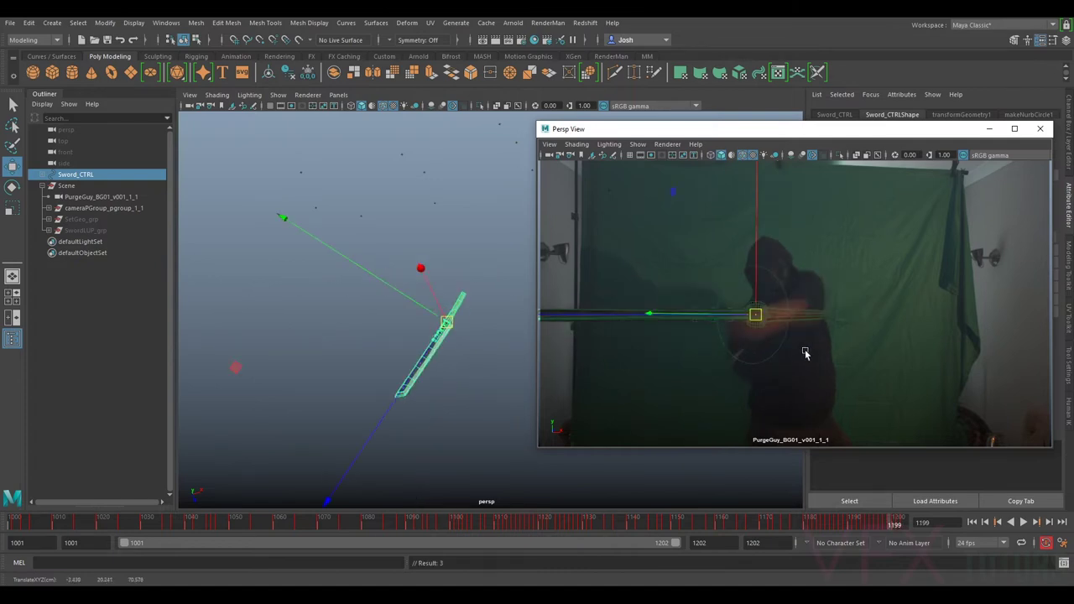
{"action": "key", "text": "alt+period"}
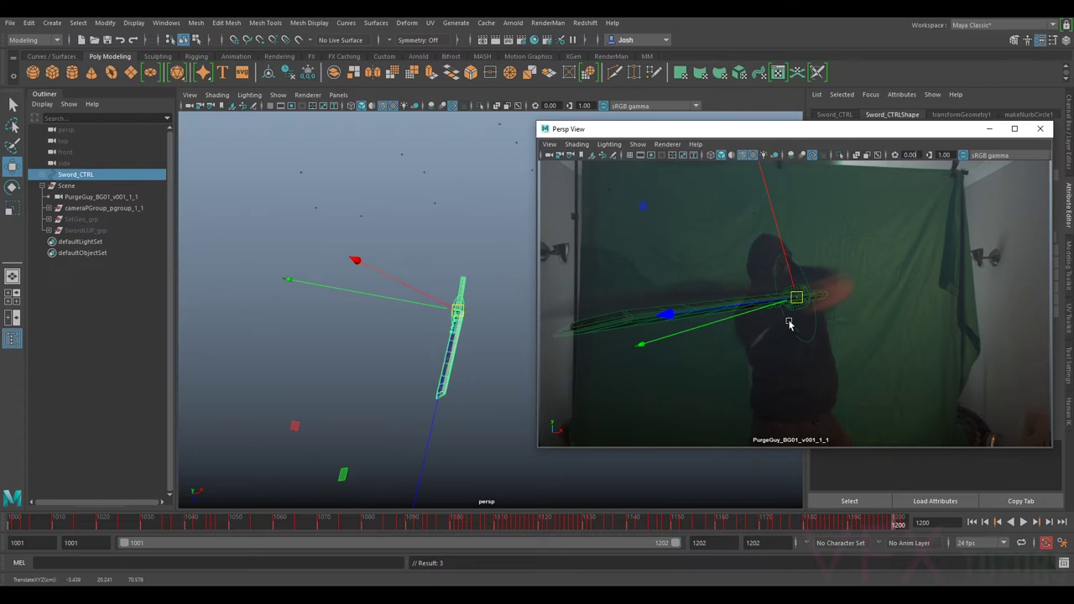
- Rotate Sword_CTRL at frame 1200 to raise the blade tip onto the blur, and check the neighbouring frames
{"action": "key", "text": "e"}
{"action": "left_click_drag", "start_coordinate": [695, 367], "coordinate": [685, 357]}
{"action": "left_click_drag", "start_coordinate": [757, 272], "coordinate": [758, 277]}
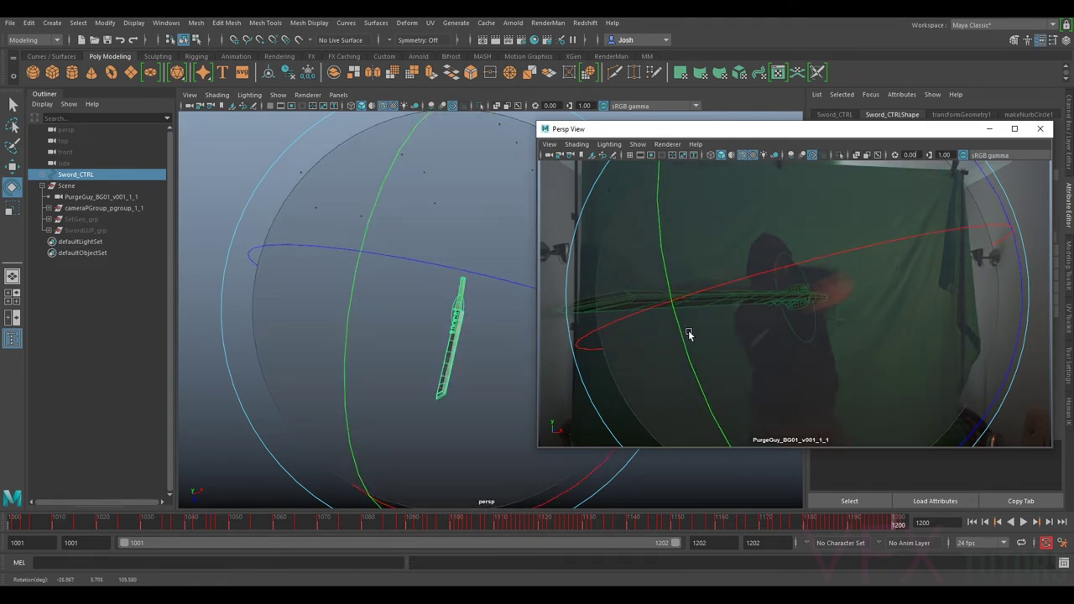
{"action": "key", "text": "alt+comma"}
{"action": "key", "text": "alt+period"}
{"action": "key", "text": "alt+period"}
{"action": "key", "text": "alt+period"}
{"action": "key", "text": "alt+comma"}
{"action": "key", "text": "alt+comma"}
- Refine Sword_CTRL's rotation at frame 1200 with small adjustments to the blade's tilt
{"action": "left_click_drag", "start_coordinate": [694, 292], "coordinate": [695, 293]}
{"action": "key", "text": "alt+period"}
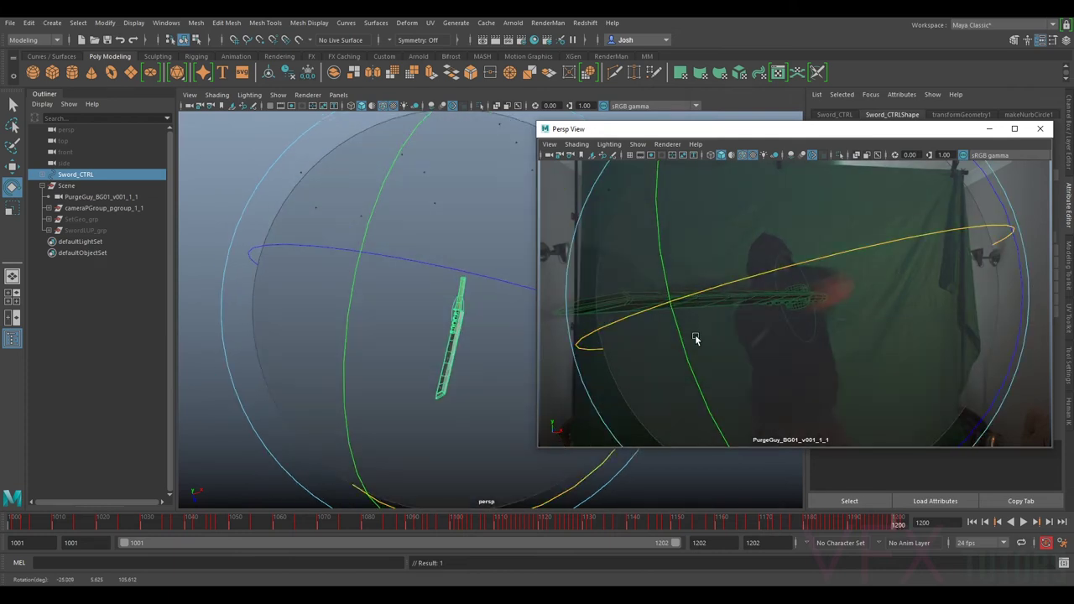
{"action": "key", "text": "alt+comma"}
{"action": "left_click_drag", "start_coordinate": [683, 342], "coordinate": [703, 341]}
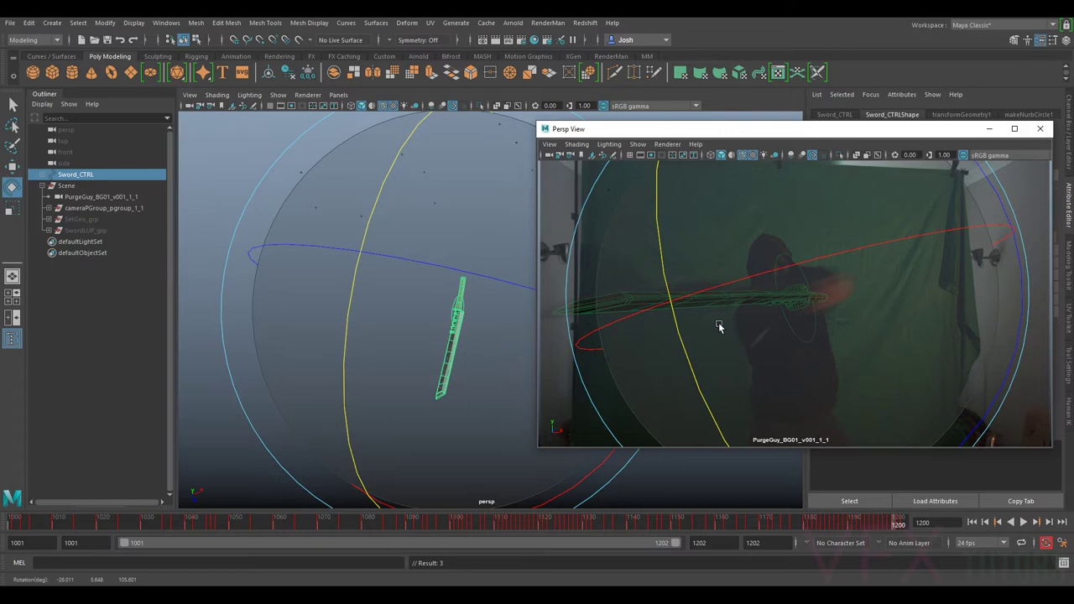
- Compare Sword_CTRL's position between frames 1199 and 1200, and play back the end of the swing to check the match
{"action": "key", "text": "w"}
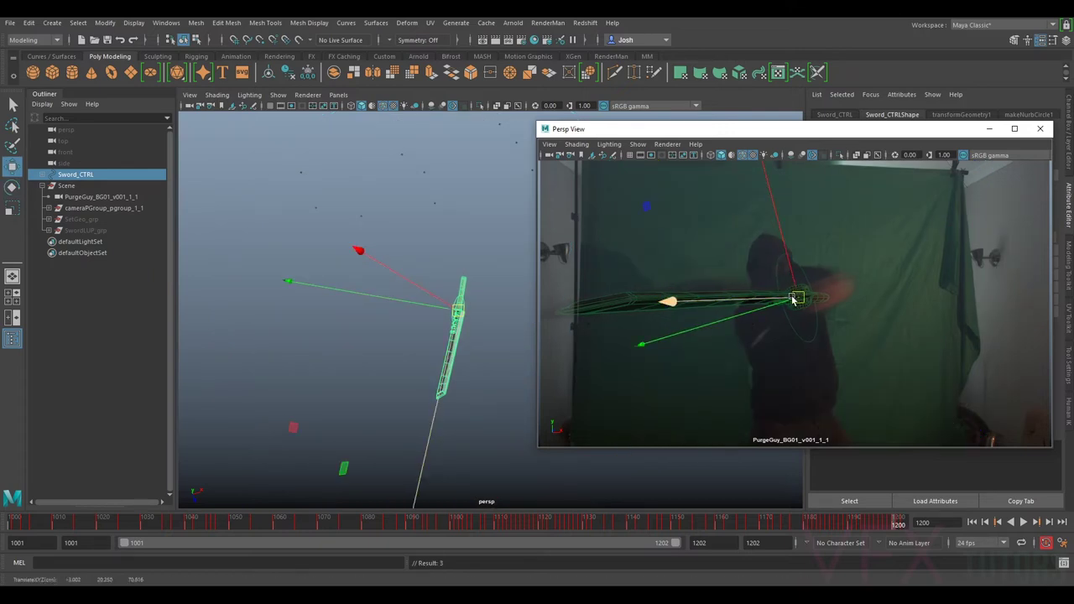
{"action": "key", "text": "alt+comma"}
{"action": "key", "text": "alt+period"}
{"action": "key", "text": "alt+comma"}
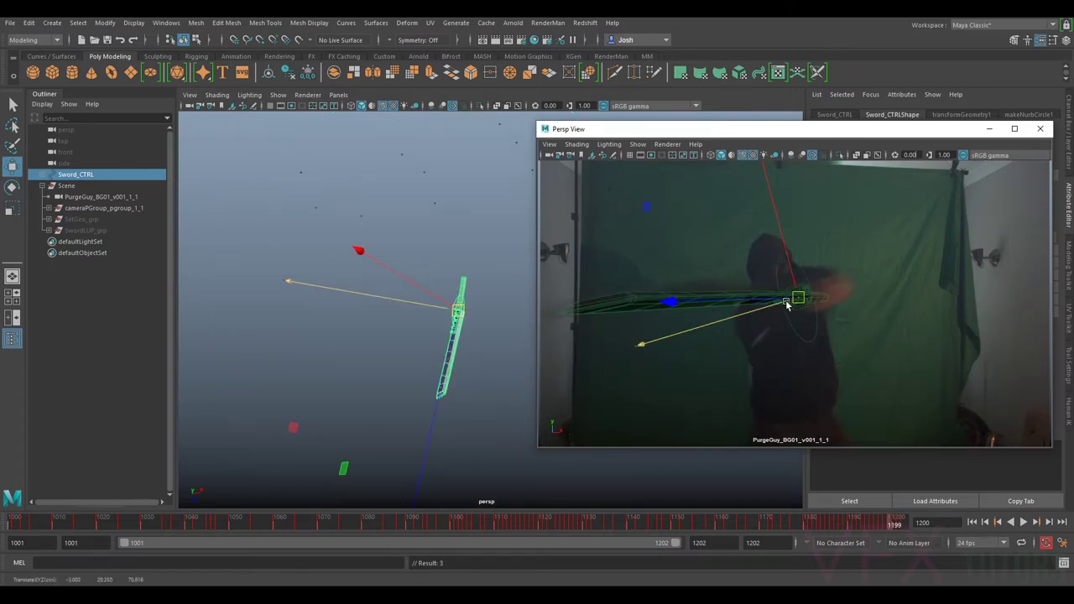
{"action": "left_click_drag", "start_coordinate": [747, 302], "coordinate": [753, 299]}
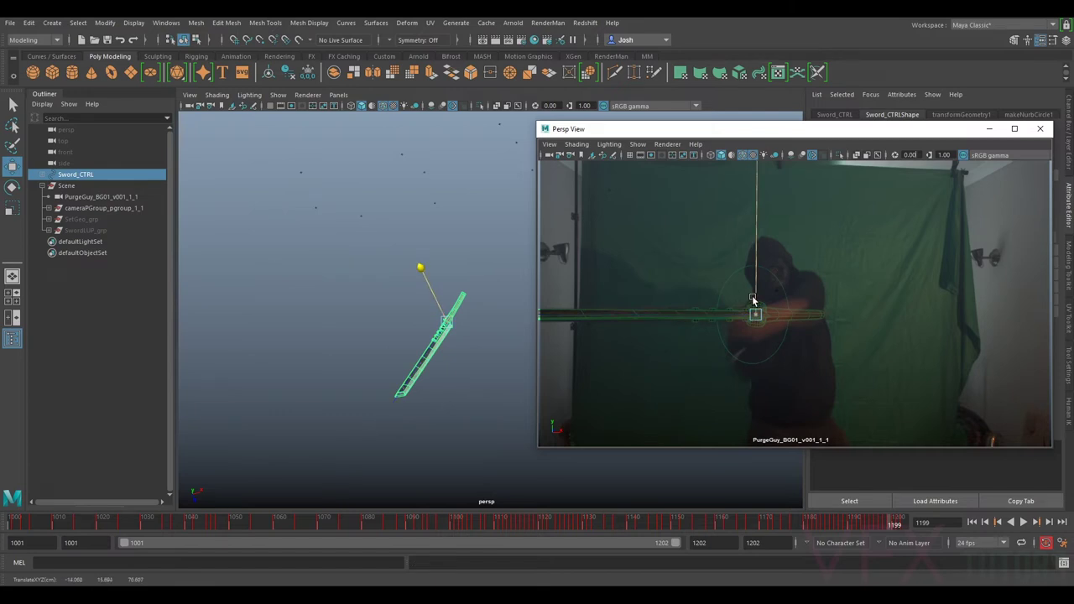
{"action": "key", "text": "alt+period"}
{"action": "key", "text": "alt+comma"}
{"action": "key", "text": "alt+period"}
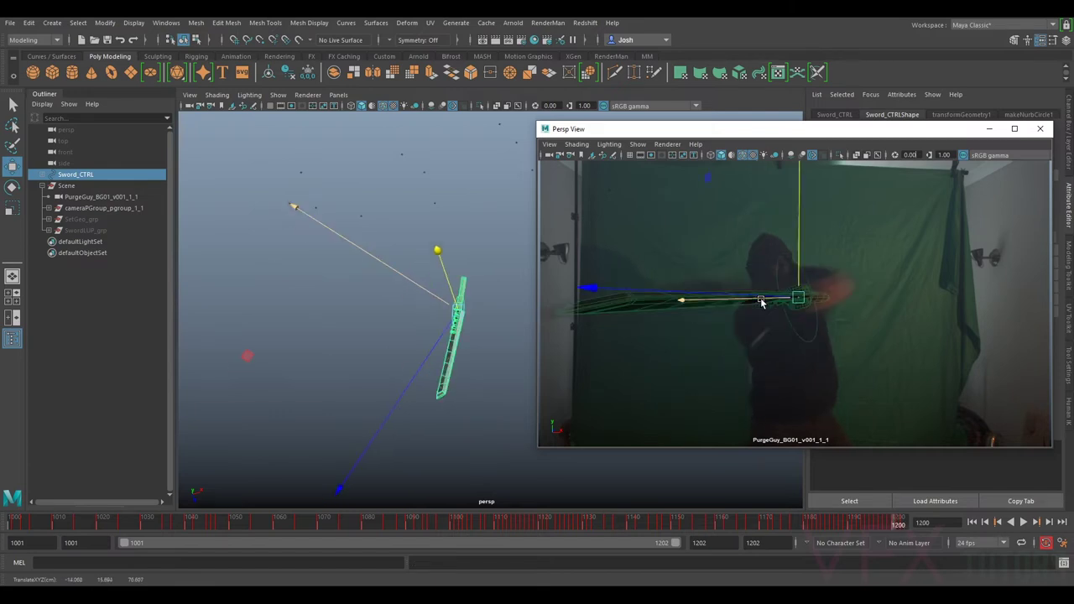
{"action": "key", "text": "alt+comma"}
{"action": "key", "text": "alt+period"}
{"action": "key", "text": "alt+v"}
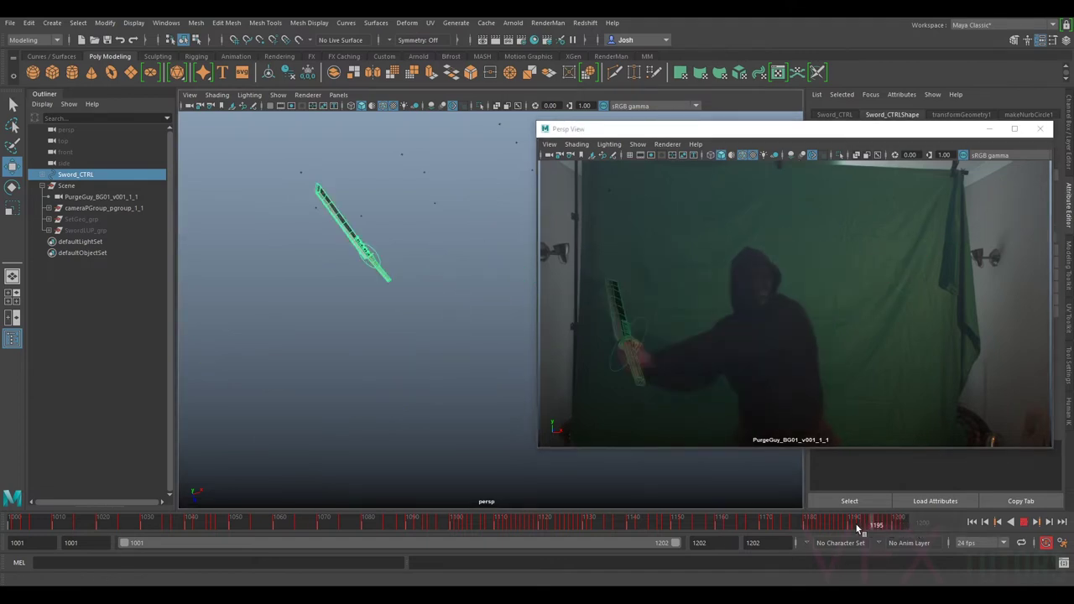
{"action": "left_click", "coordinate": [903, 527]}
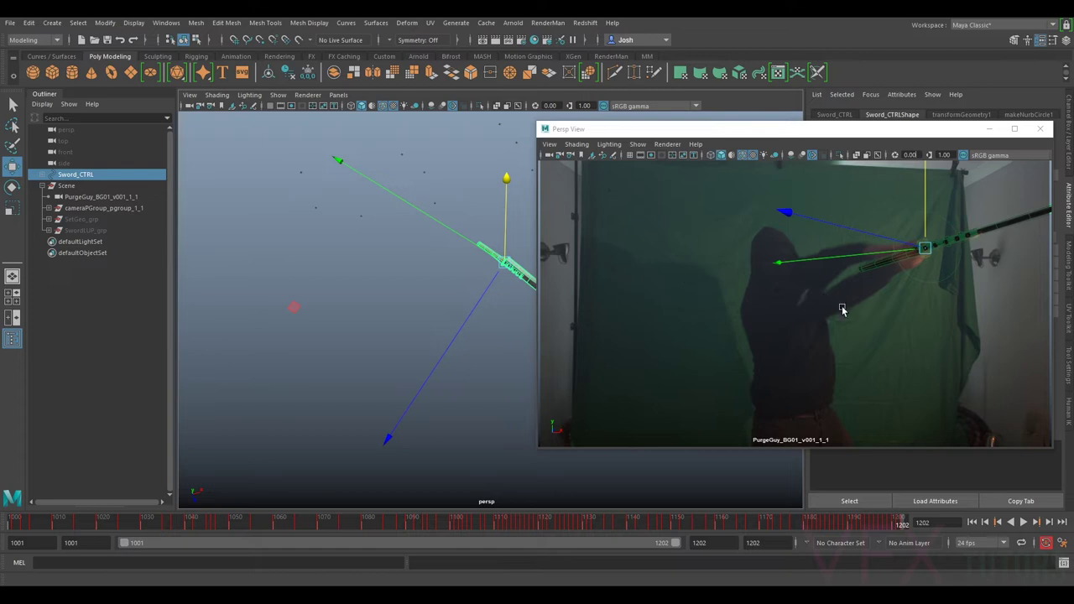
- Save the scene and replace the separate view window with the PurgeGuy_BG01_v001_1_1 camera in the main viewport
{"action": "key", "text": "ctrl+s"}
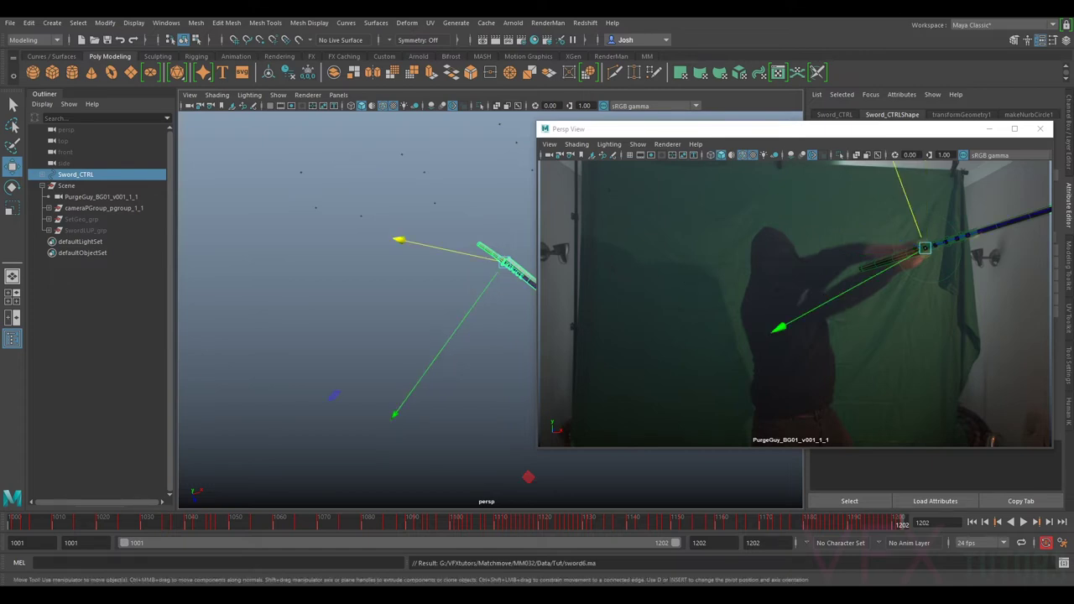
{"action": "left_click_drag", "start_coordinate": [868, 132], "coordinate": [796, 122]}
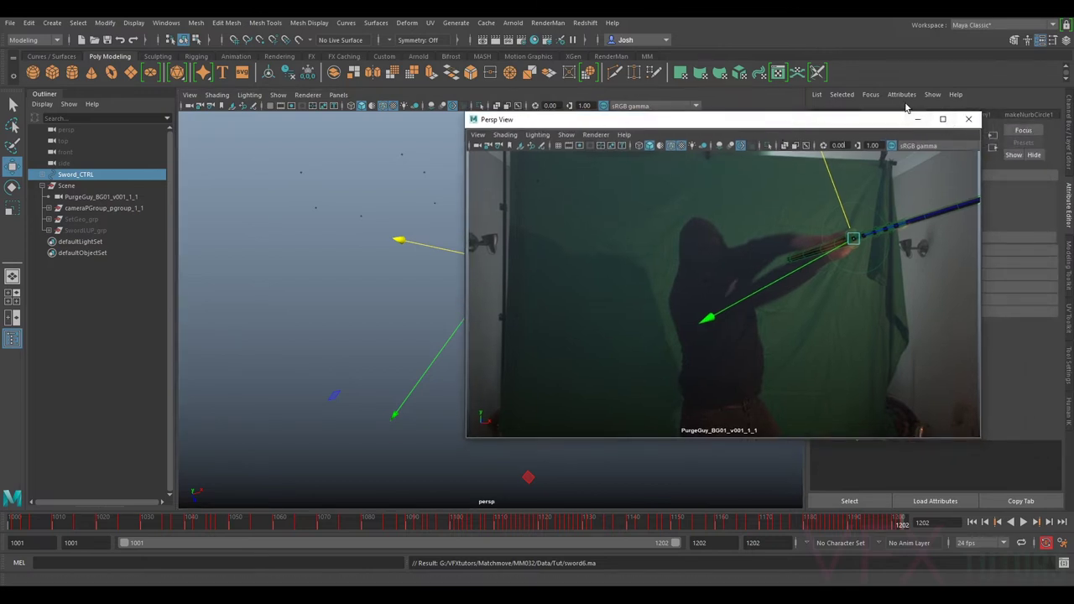
{"action": "left_click", "coordinate": [968, 119]}
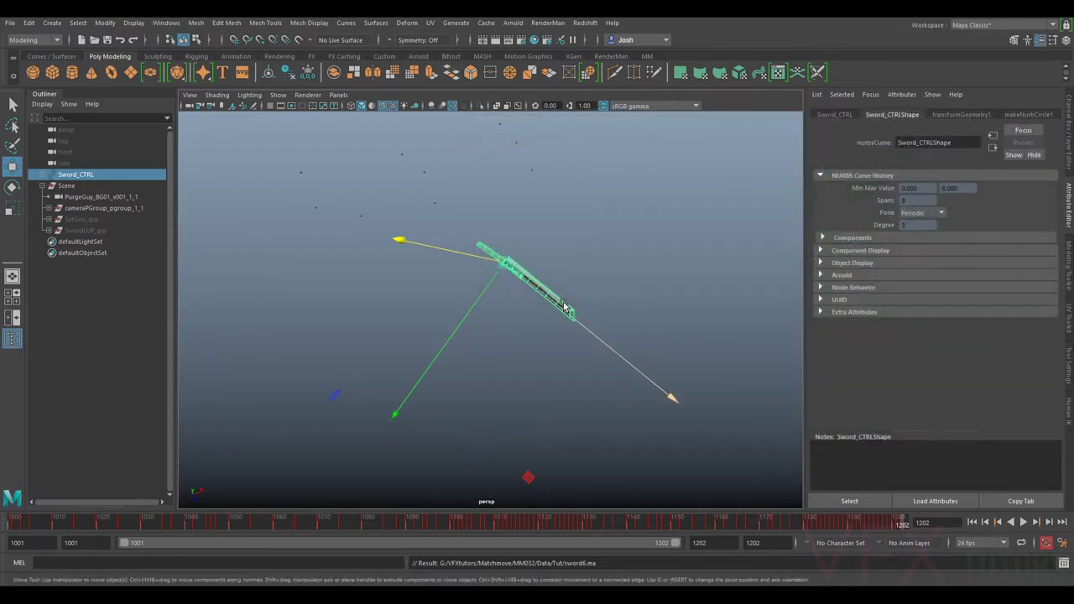
{"action": "left_click", "coordinate": [401, 173]}
{"action": "left_click", "coordinate": [338, 95]}
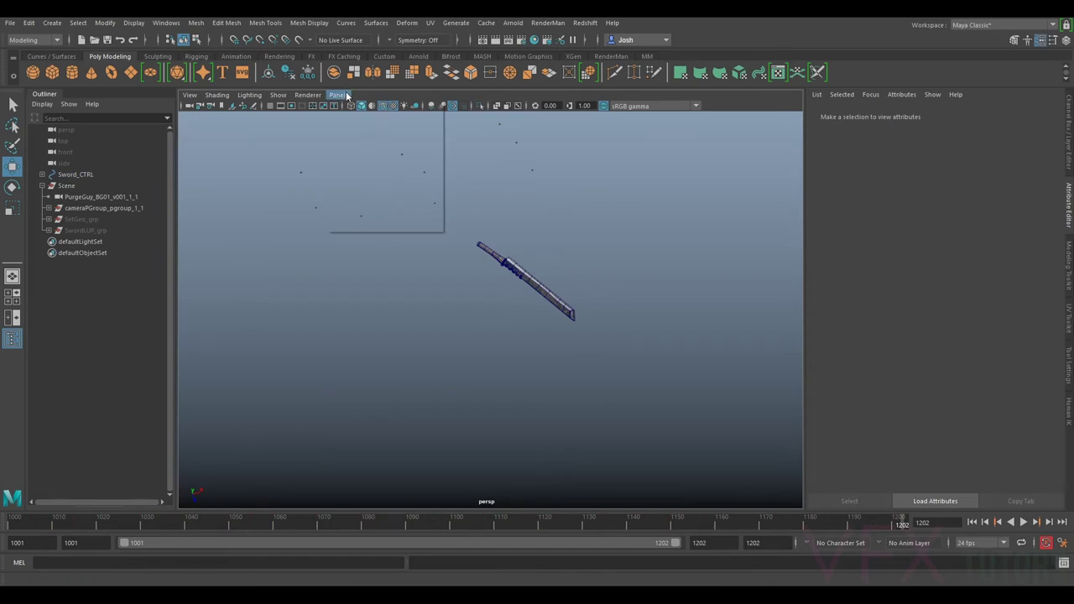
{"action": "mouse_move", "coordinate": [357, 107]}
{"action": "left_click", "coordinate": [462, 108]}
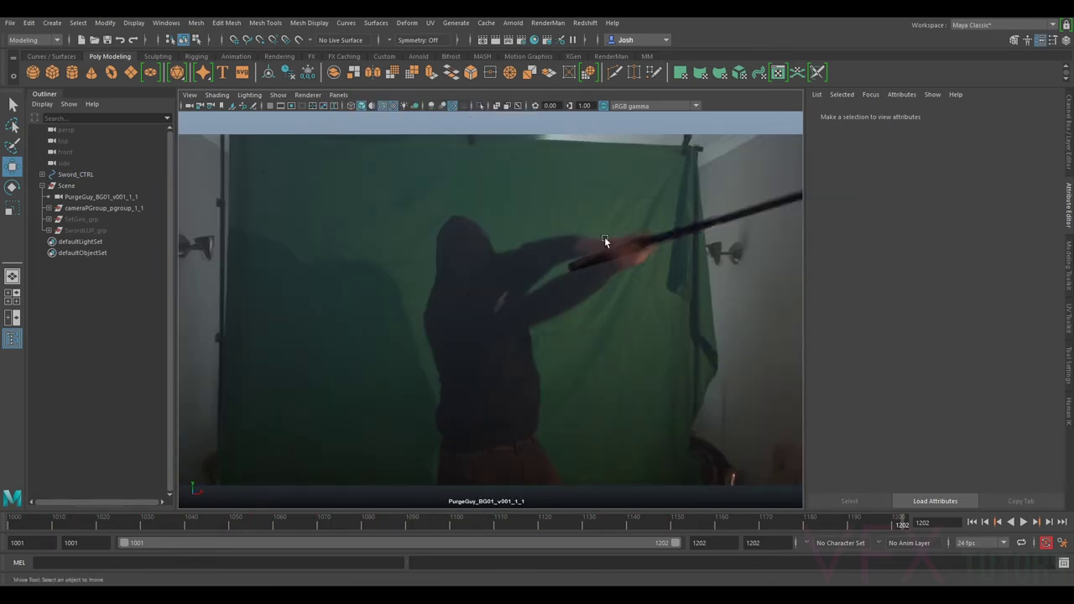
- Add PropSword_grp under Sword_CTRL to a new display layer named swordLayer
{"action": "left_click", "coordinate": [82, 174]}
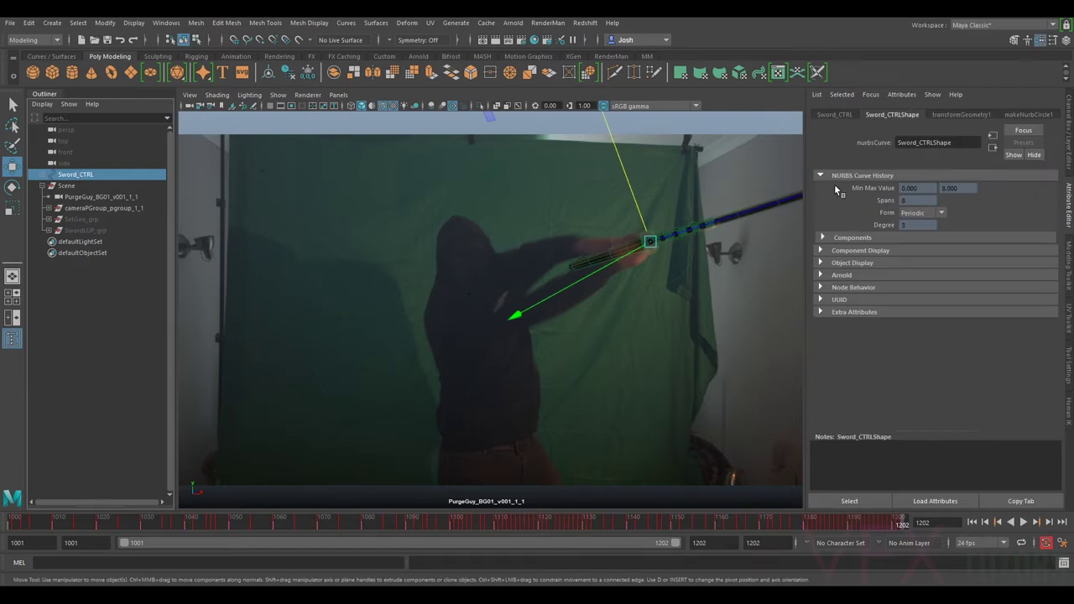
{"action": "left_click", "coordinate": [43, 174]}
{"action": "left_click", "coordinate": [72, 186]}
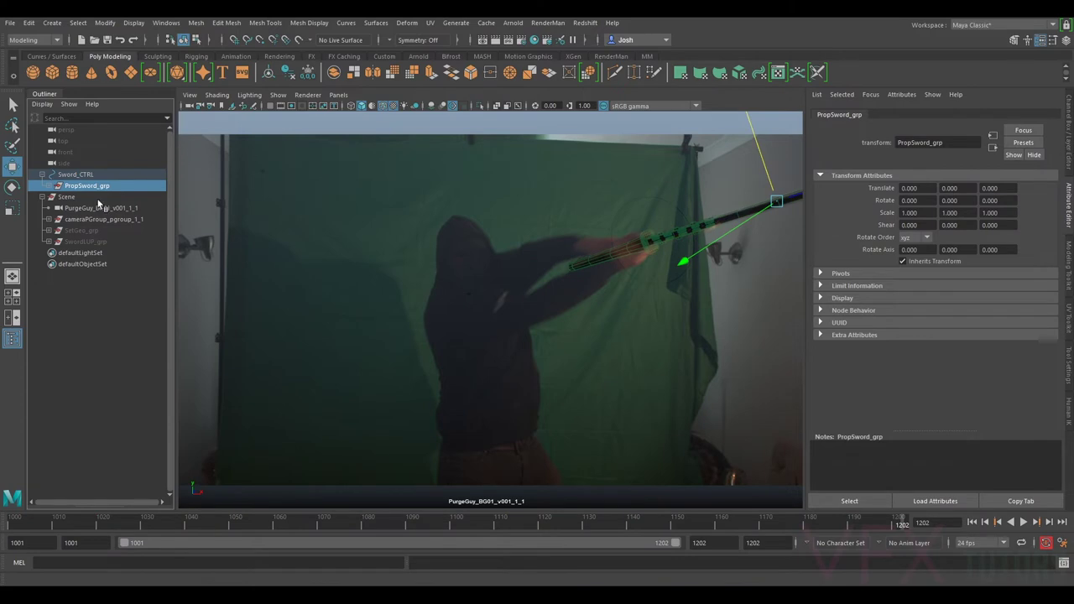
{"action": "left_click", "coordinate": [1069, 160]}
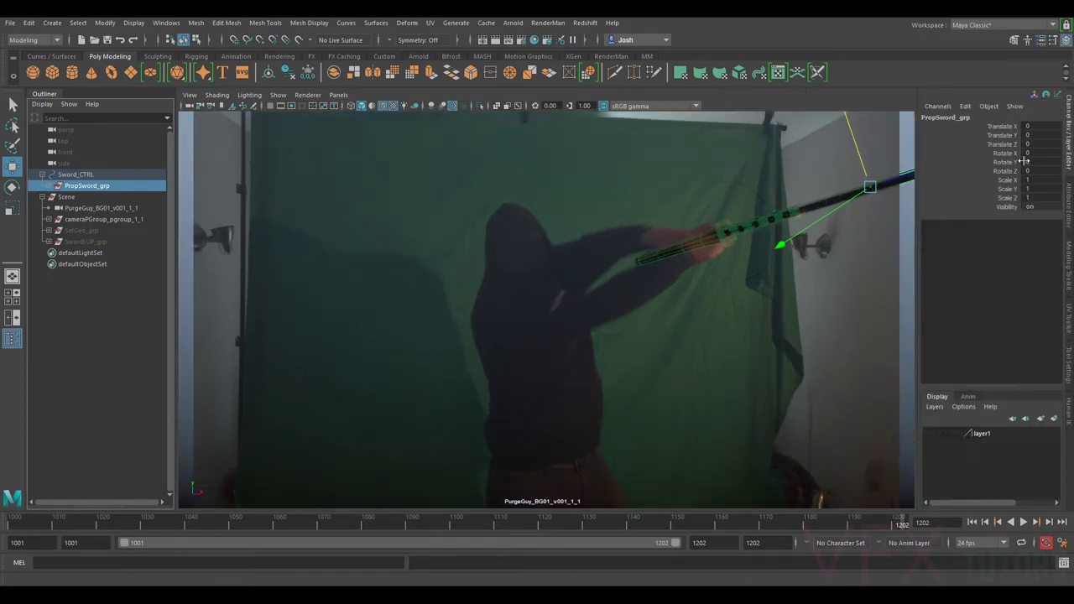
{"action": "left_click", "coordinate": [1055, 418]}
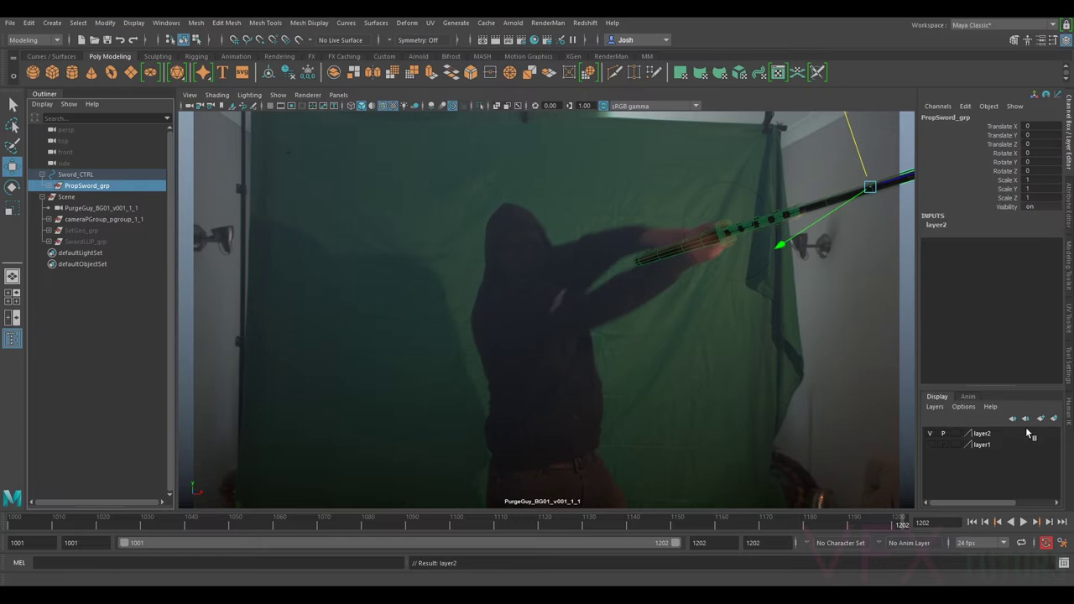
{"action": "double_click", "coordinate": [984, 434]}
{"action": "double_click", "coordinate": [421, 218]}
{"action": "type", "text": "swordLayer"}
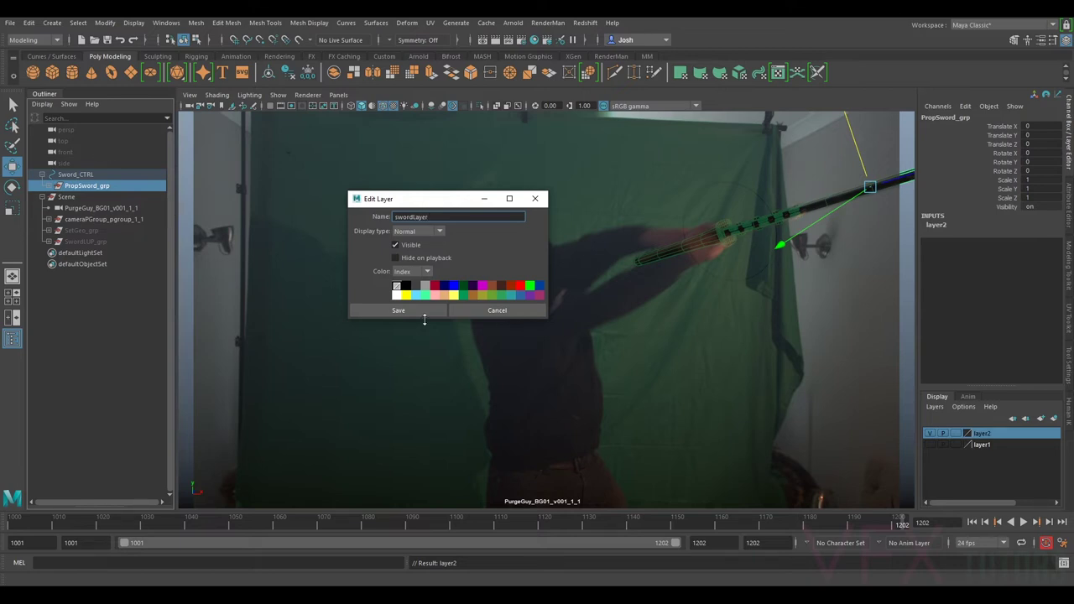
{"action": "left_click", "coordinate": [390, 311]}
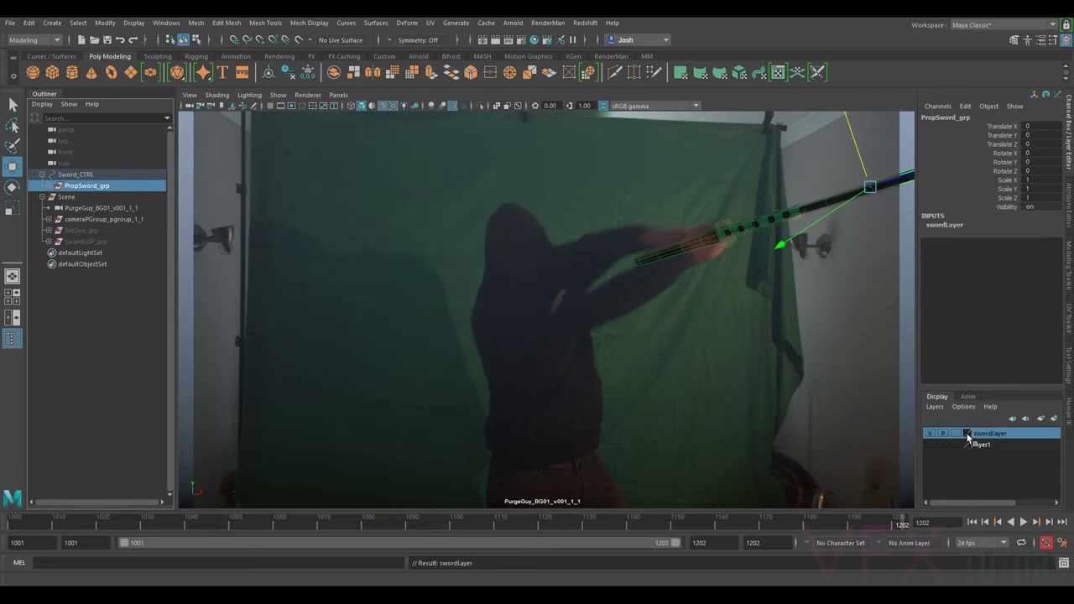
- Set swordLayer's display colour to bright green and clear the selection to show the sword wireframe in it
{"action": "double_click", "coordinate": [967, 434]}
{"action": "left_click", "coordinate": [530, 288]}
{"action": "left_click", "coordinate": [398, 311]}
{"action": "left_click", "coordinate": [617, 185]}
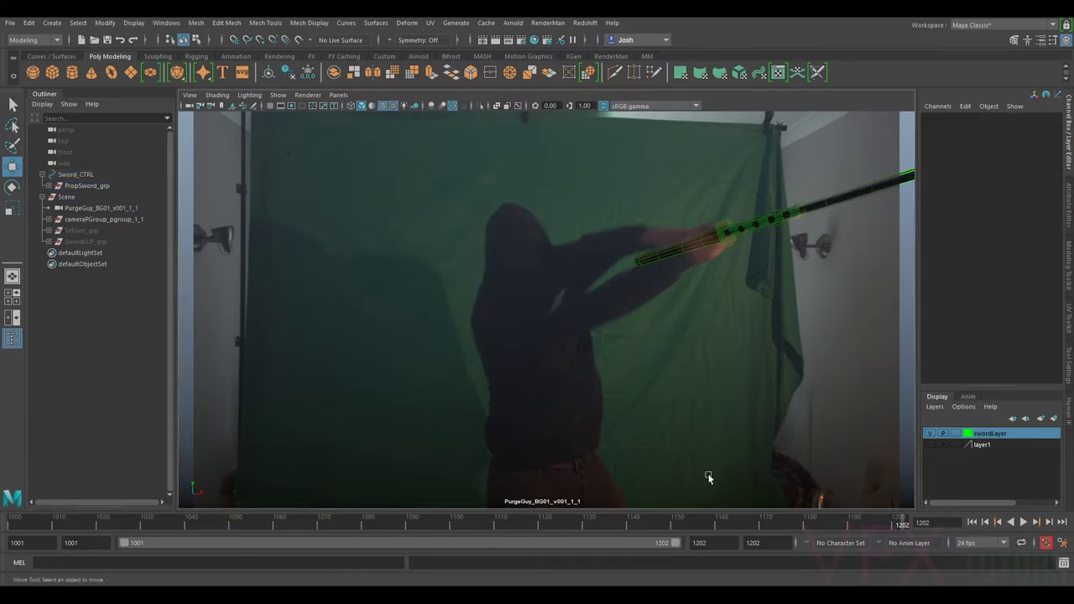
- Scrub back to frame 1041 and hide NURBS curves and locators in the camera view
{"action": "left_click_drag", "start_coordinate": [902, 519], "coordinate": [193, 509]}
{"action": "left_click", "coordinate": [283, 97]}
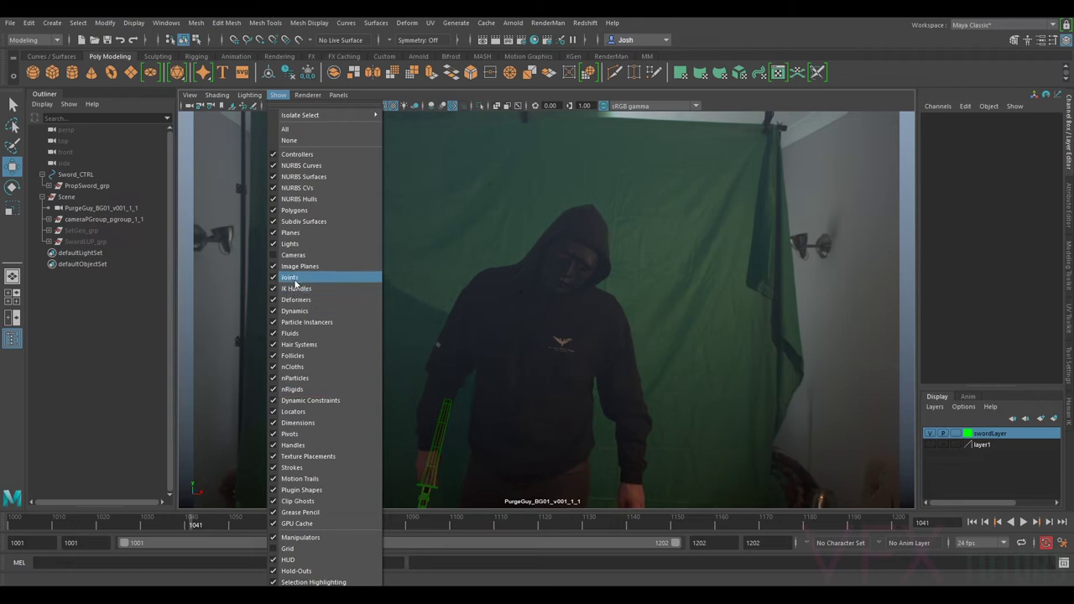
{"action": "left_click", "coordinate": [312, 167]}
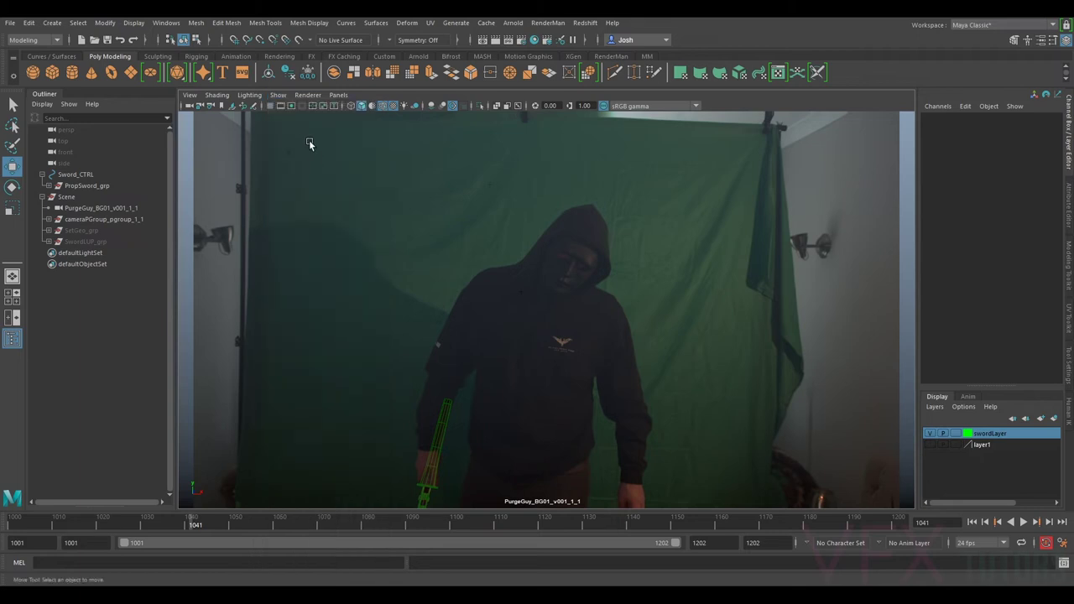
{"action": "left_click", "coordinate": [277, 95]}
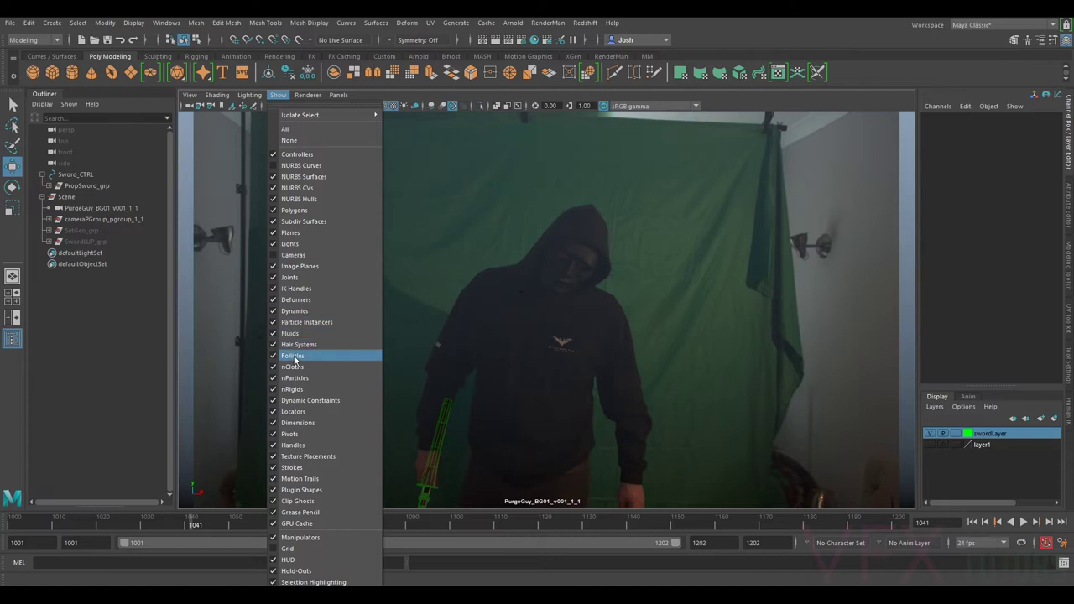
{"action": "left_click", "coordinate": [294, 412]}
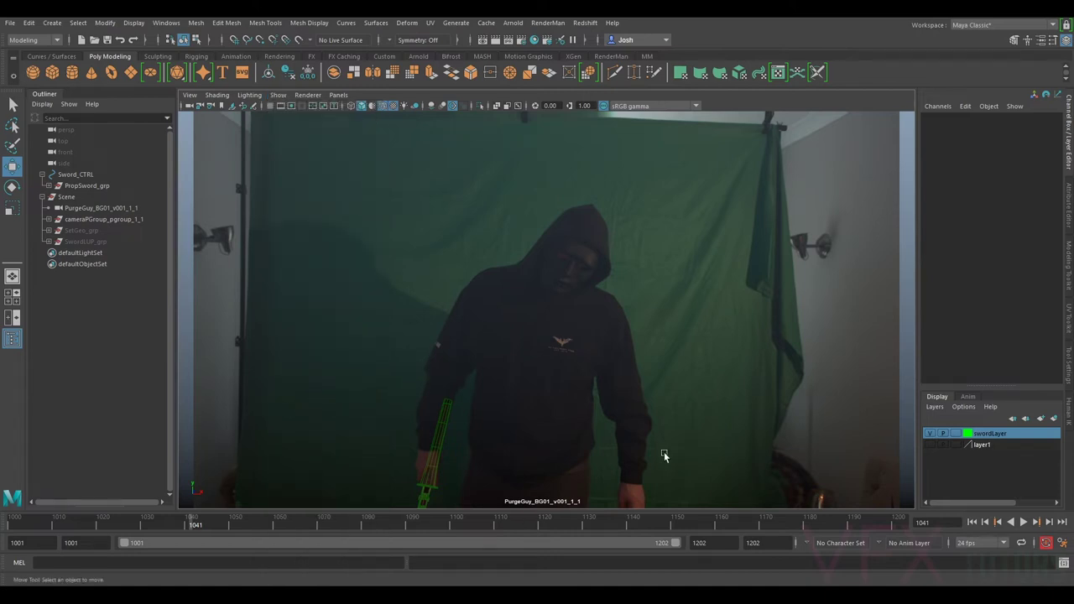
- Scrub ahead to frame 1085 to check the sword match, and review the image size in the render settings
{"action": "left_click_drag", "start_coordinate": [217, 527], "coordinate": [390, 534]}
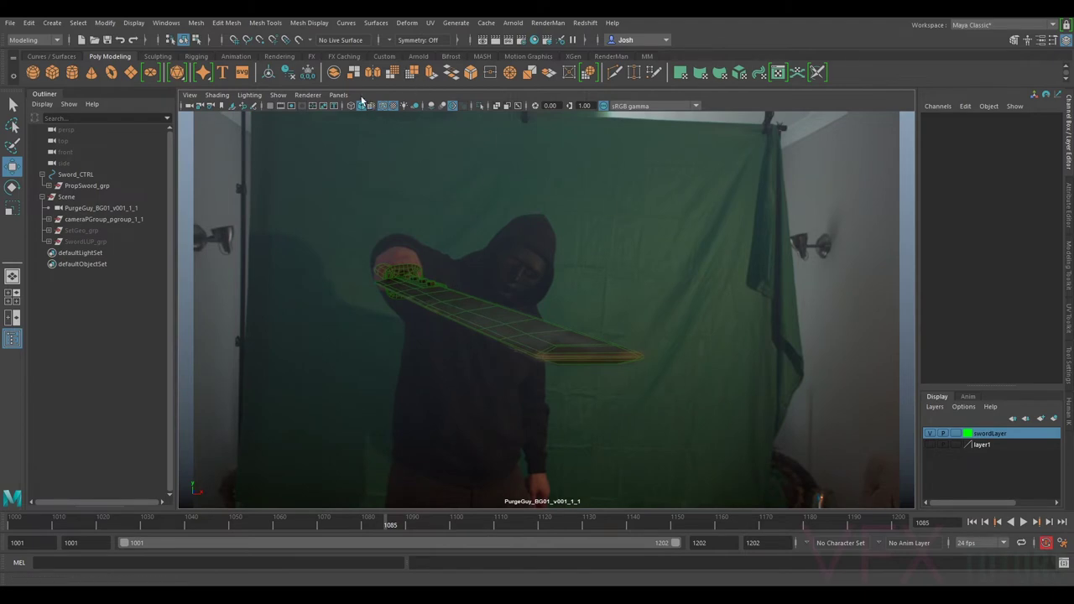
{"action": "left_click", "coordinate": [521, 40]}
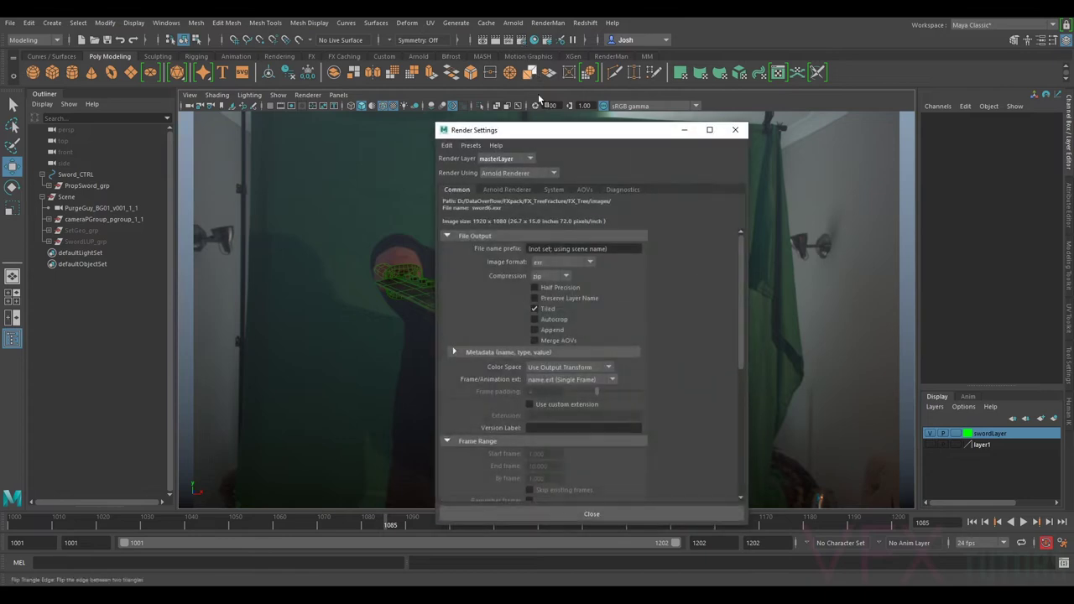
{"action": "scroll", "coordinate": [479, 333], "scroll_direction": "down", "scroll_amount": 5}
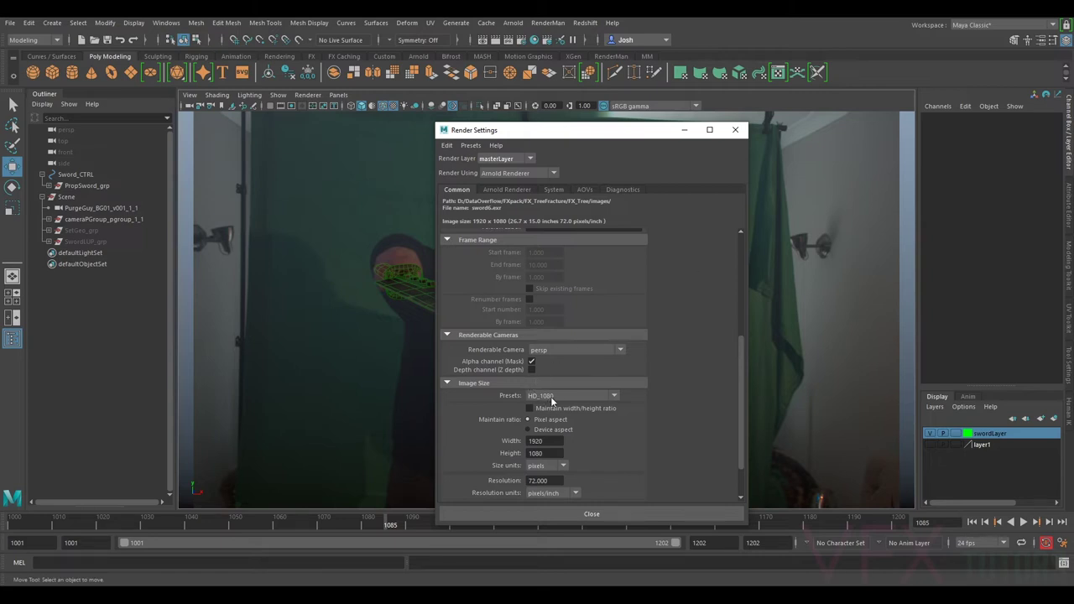
{"action": "left_click", "coordinate": [735, 129]}
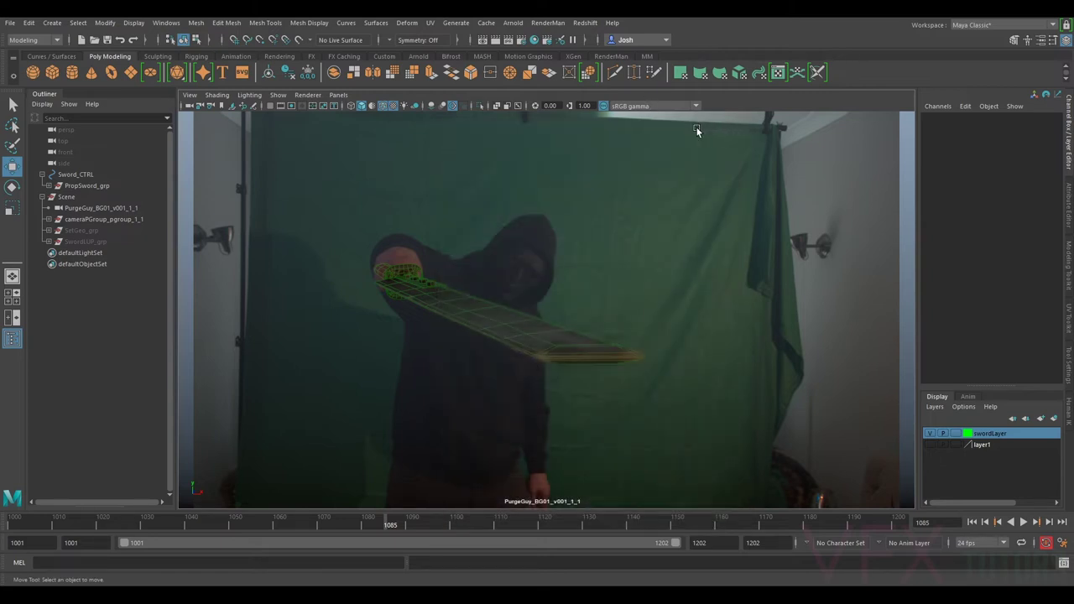
- Turn off auto keyframing, then set the playblast options to jpg encoding with the display size taken from the render settings
{"action": "right_click", "coordinate": [860, 524]}
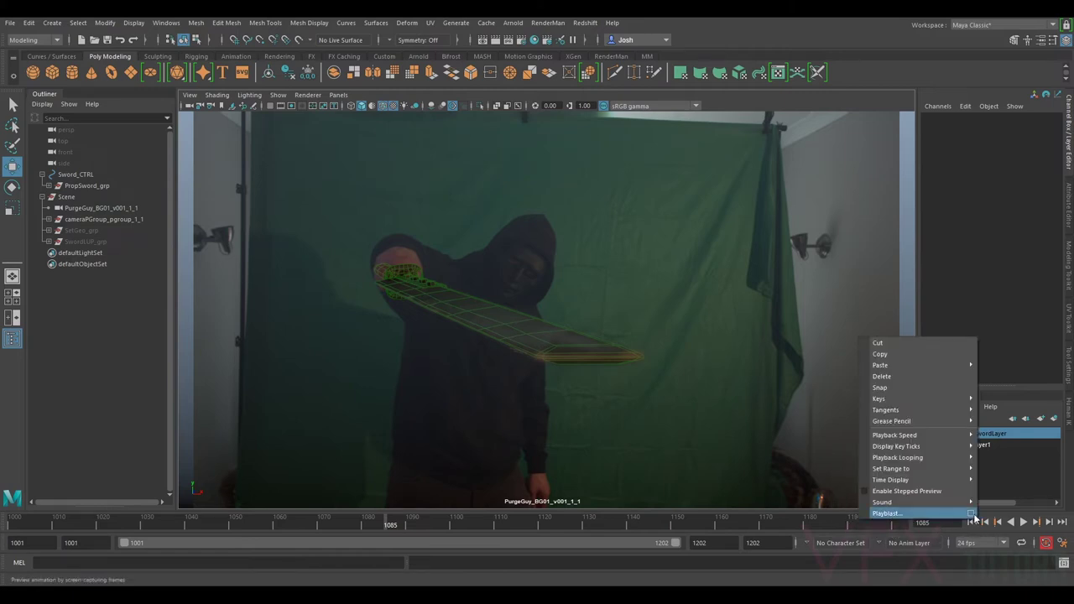
{"action": "left_click", "coordinate": [1046, 544]}
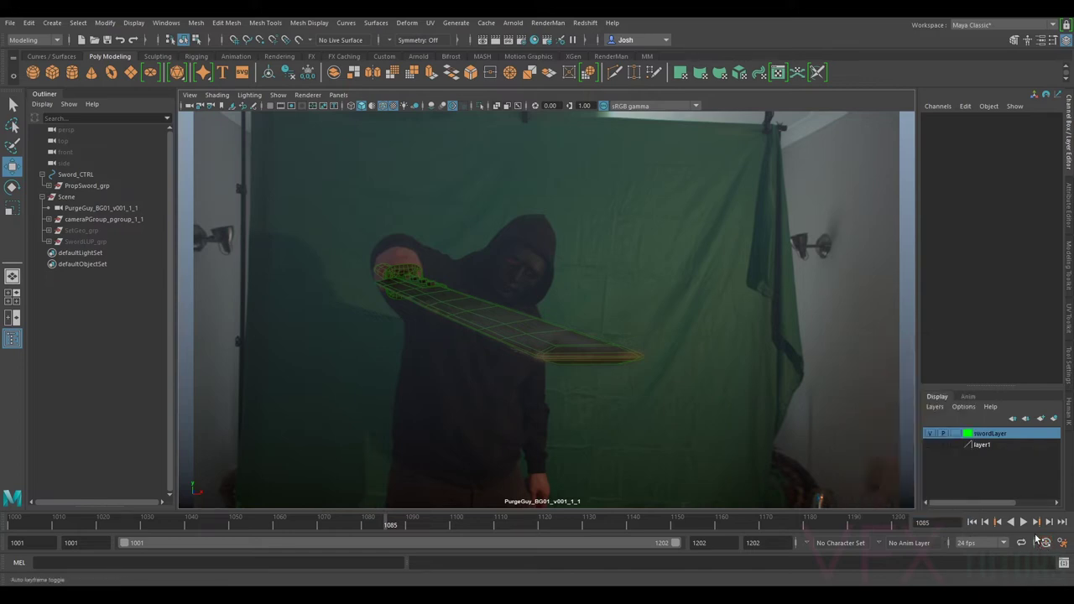
{"action": "right_click", "coordinate": [883, 525]}
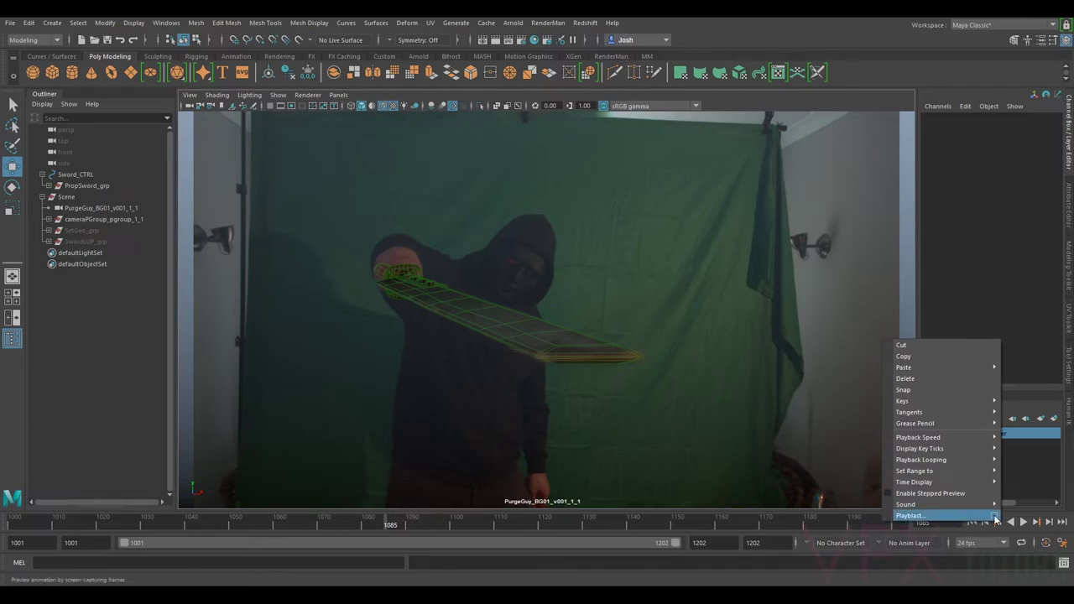
{"action": "left_click", "coordinate": [994, 516]}
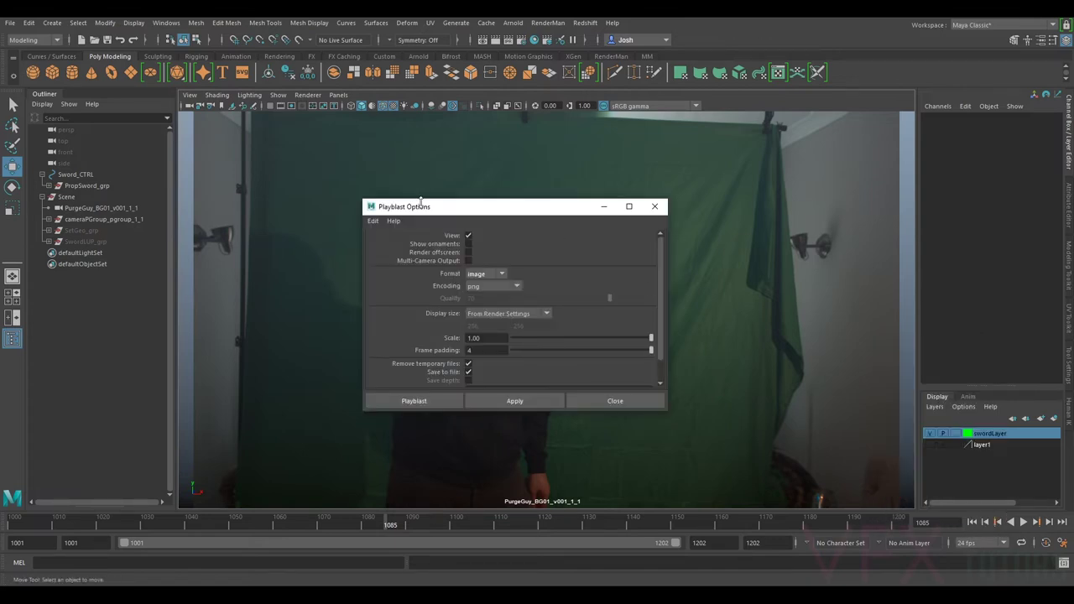
{"action": "left_click", "coordinate": [480, 316]}
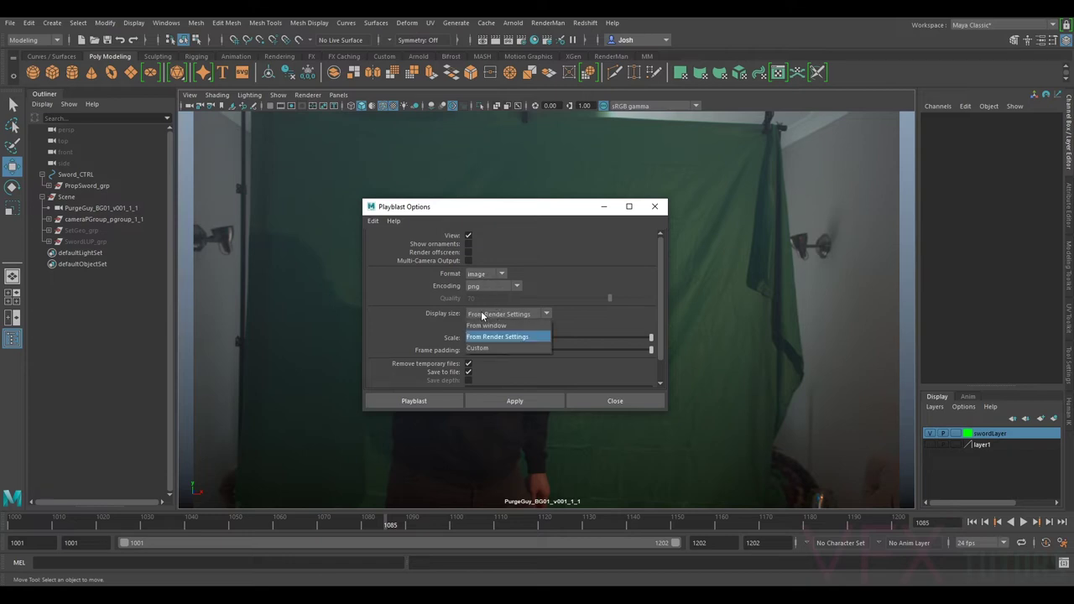
{"action": "left_click", "coordinate": [509, 339]}
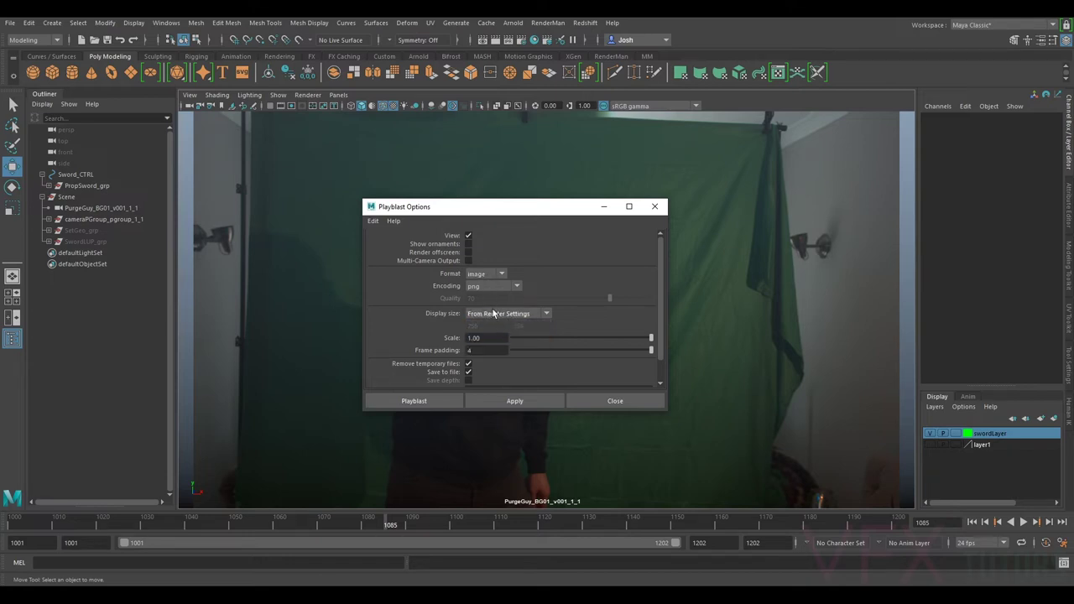
{"action": "left_click", "coordinate": [480, 287]}
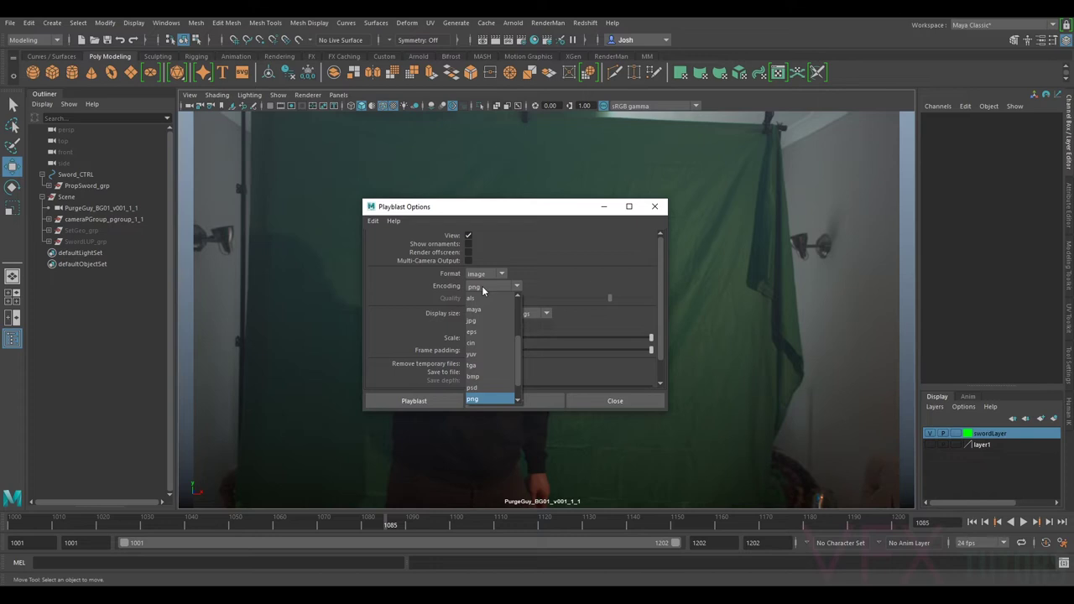
{"action": "left_click", "coordinate": [491, 322]}
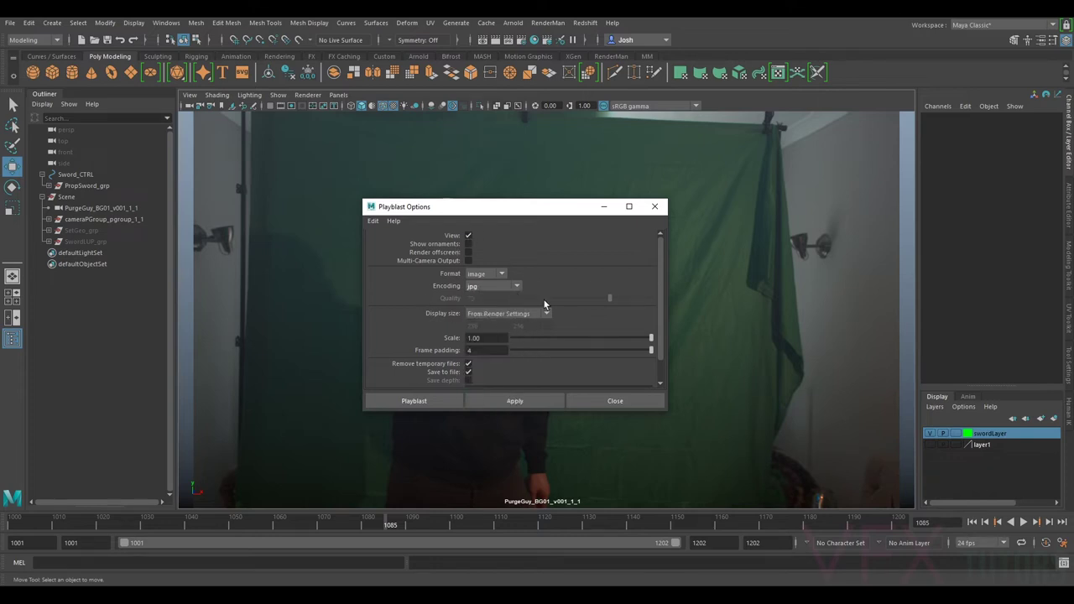
- Turn off saving the playblast to file and run the playblast of the green wireframe sword
{"action": "scroll", "coordinate": [509, 298], "scroll_direction": "down", "scroll_amount": 1}
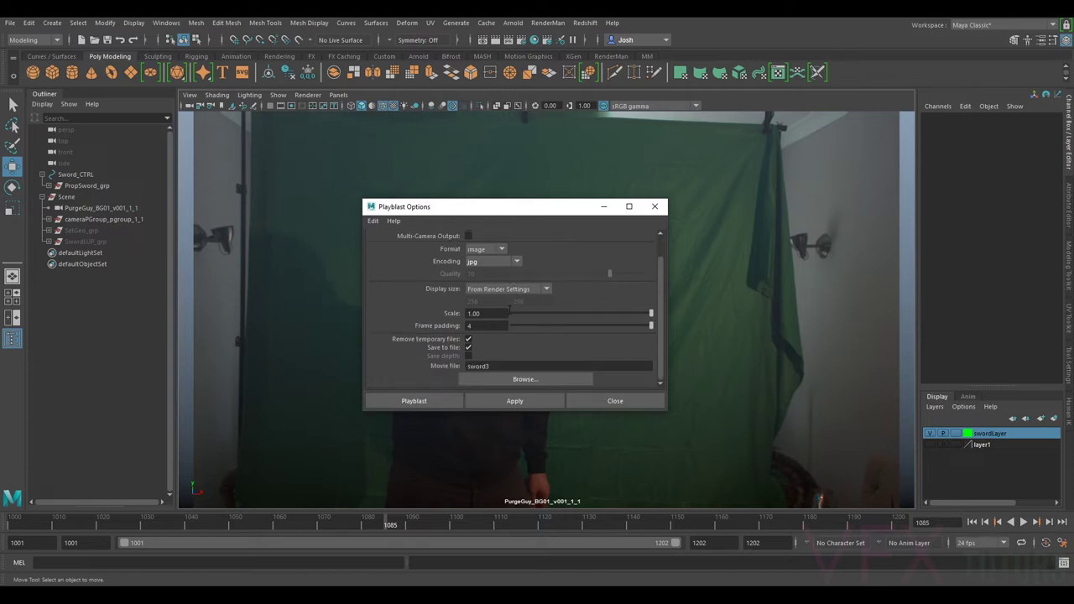
{"action": "left_click", "coordinate": [468, 347]}
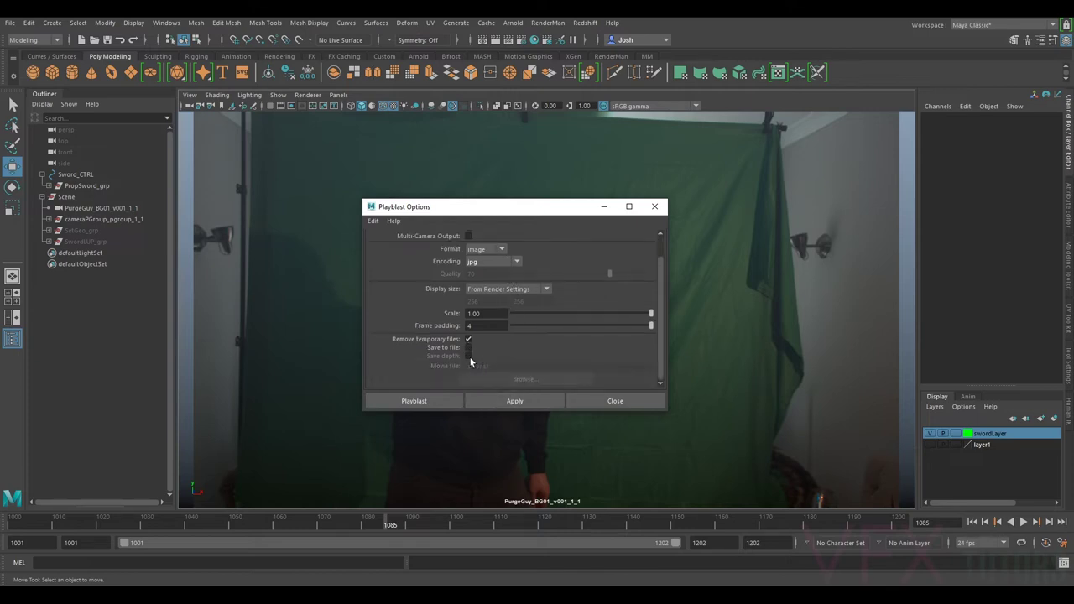
{"action": "left_click", "coordinate": [468, 348]}
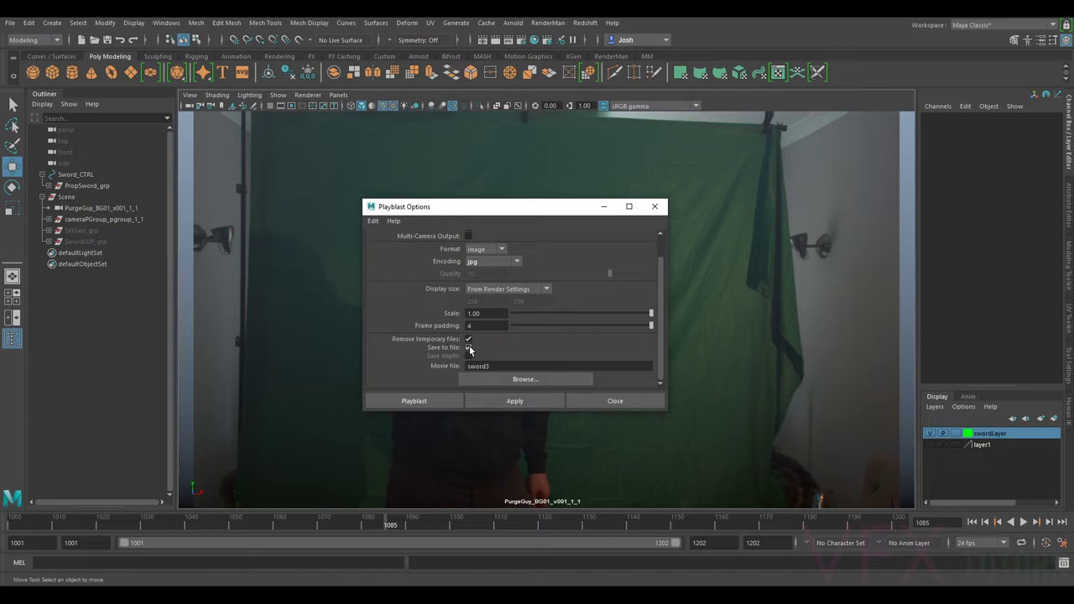
{"action": "left_click", "coordinate": [468, 348]}
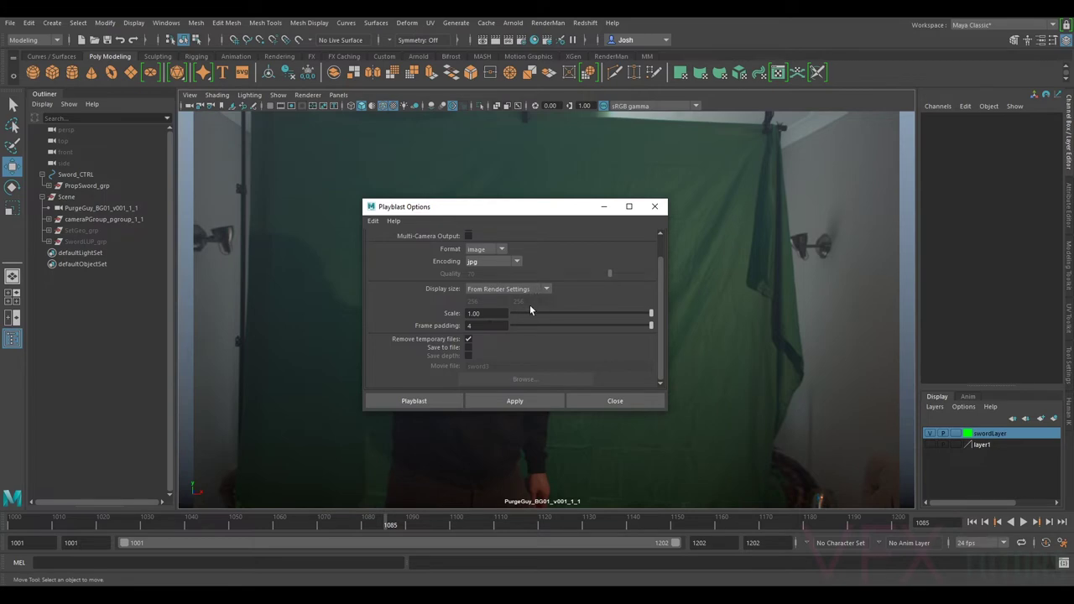
{"action": "scroll", "coordinate": [537, 315], "scroll_direction": "up", "scroll_amount": 1}
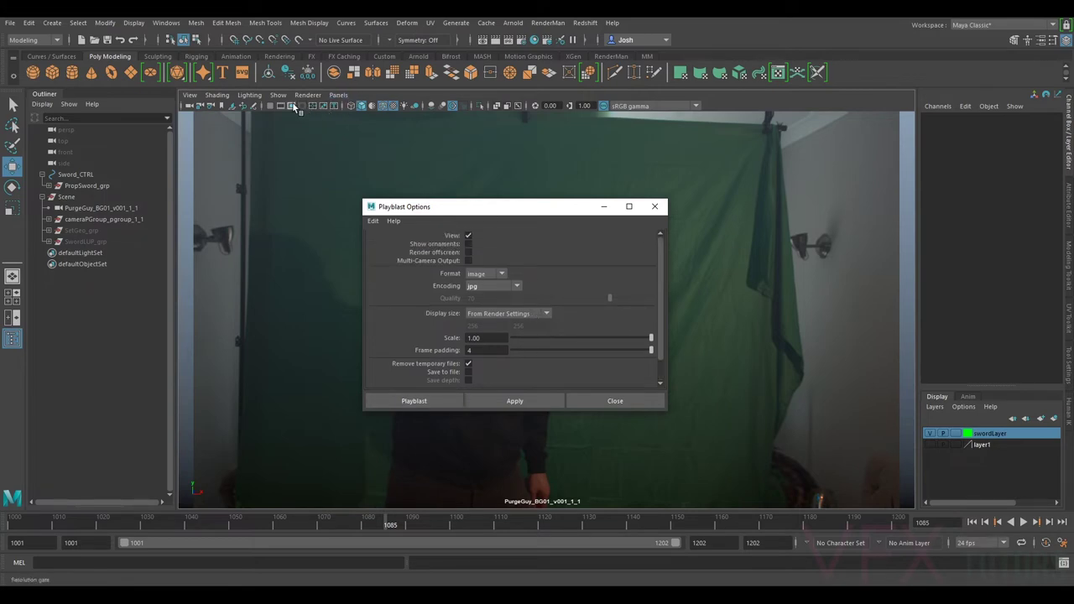
{"action": "left_click", "coordinate": [411, 402]}
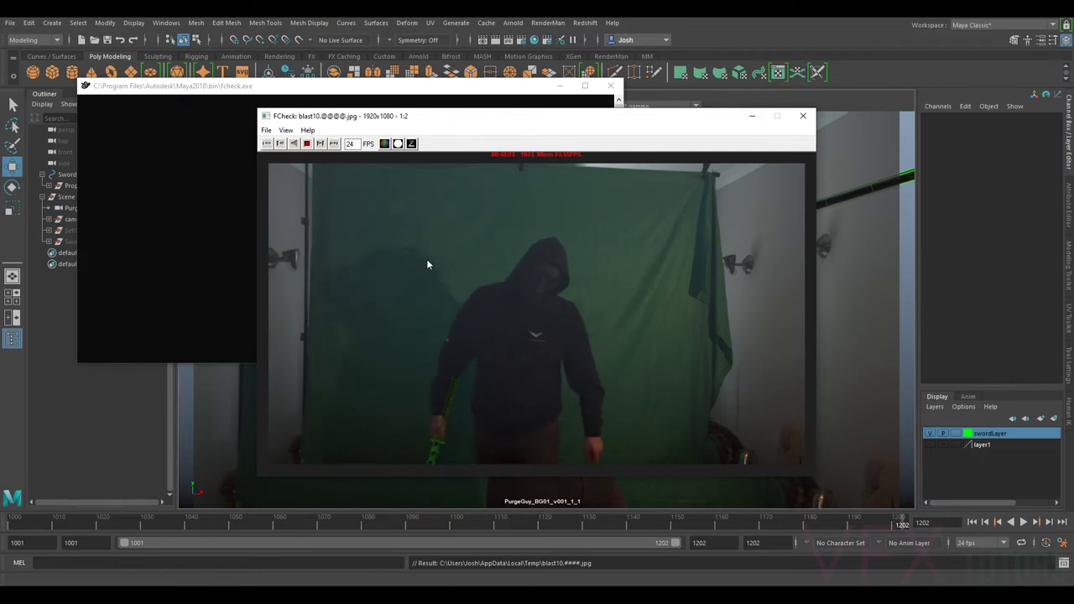
- Review the sword match in the FCheck playblast, look through its viewing options, and close the player
{"action": "left_click", "coordinate": [284, 132]}
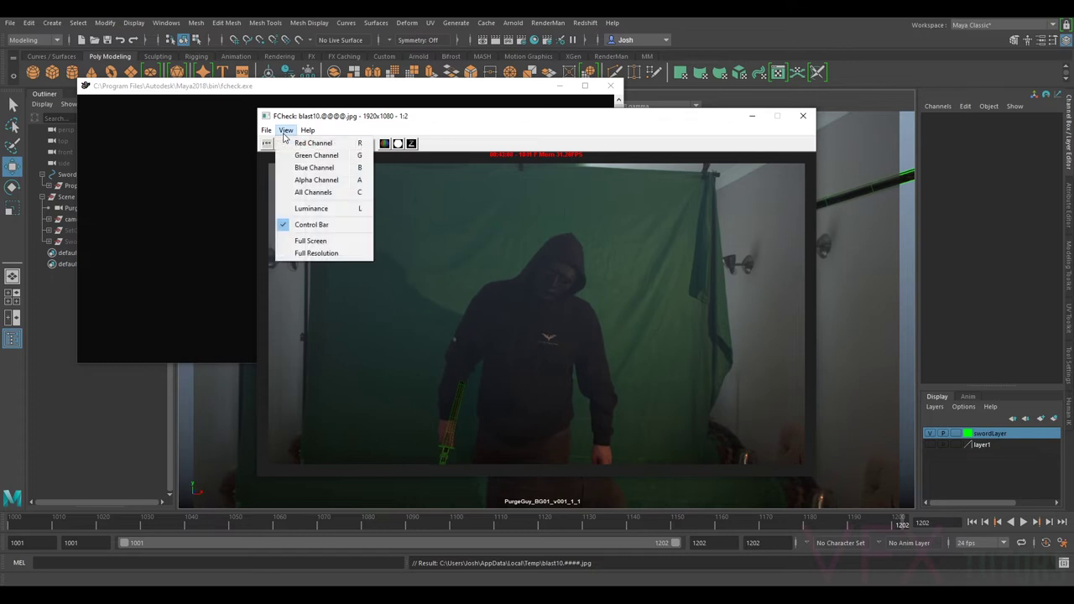
{"action": "left_click", "coordinate": [445, 262]}
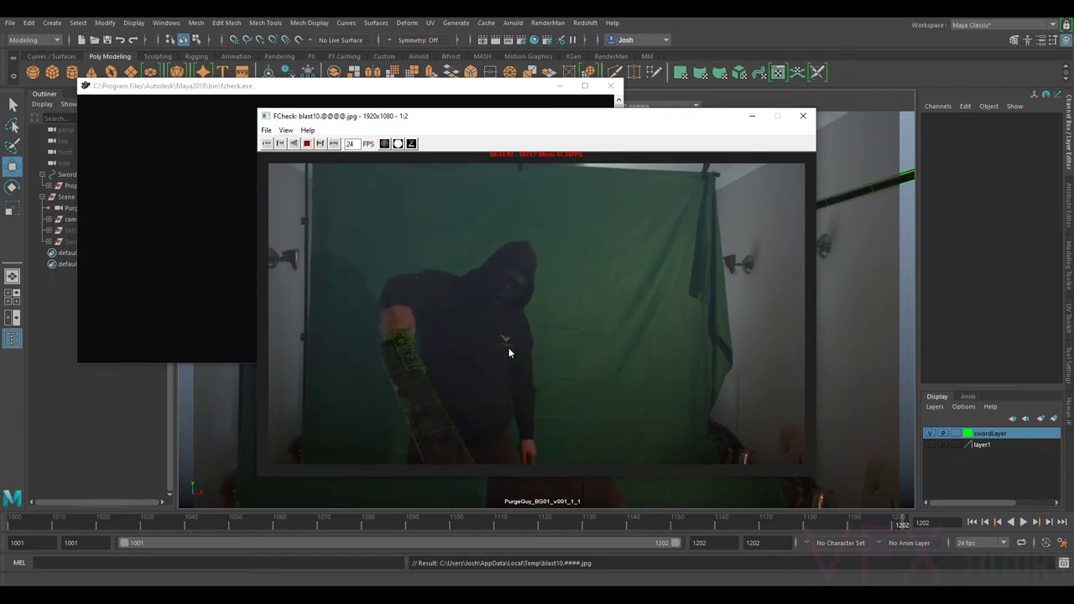
{"action": "left_click", "coordinate": [287, 131]}
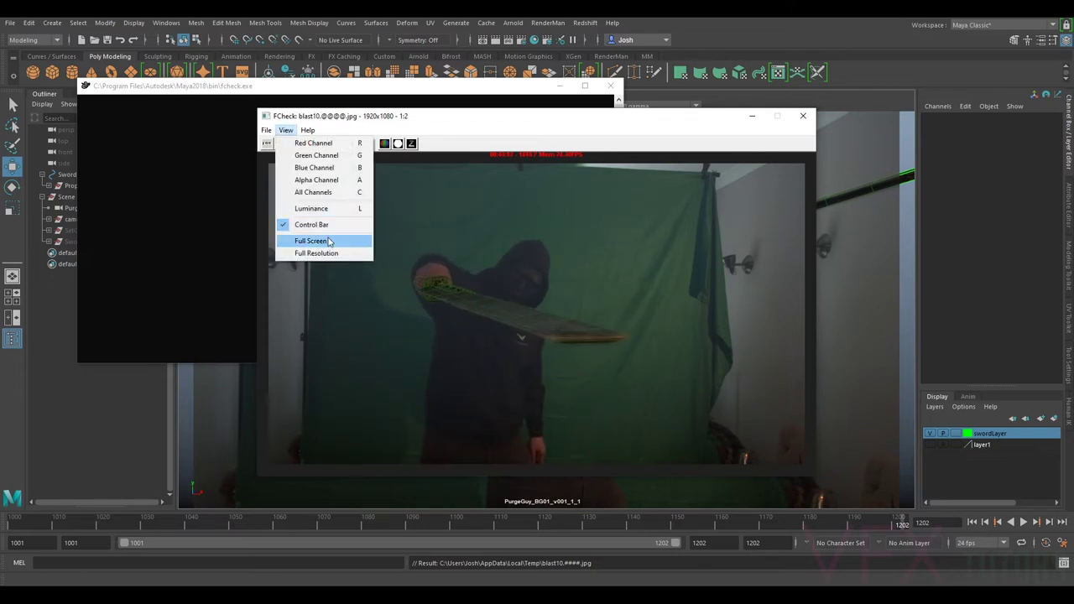
{"action": "left_click", "coordinate": [587, 352]}
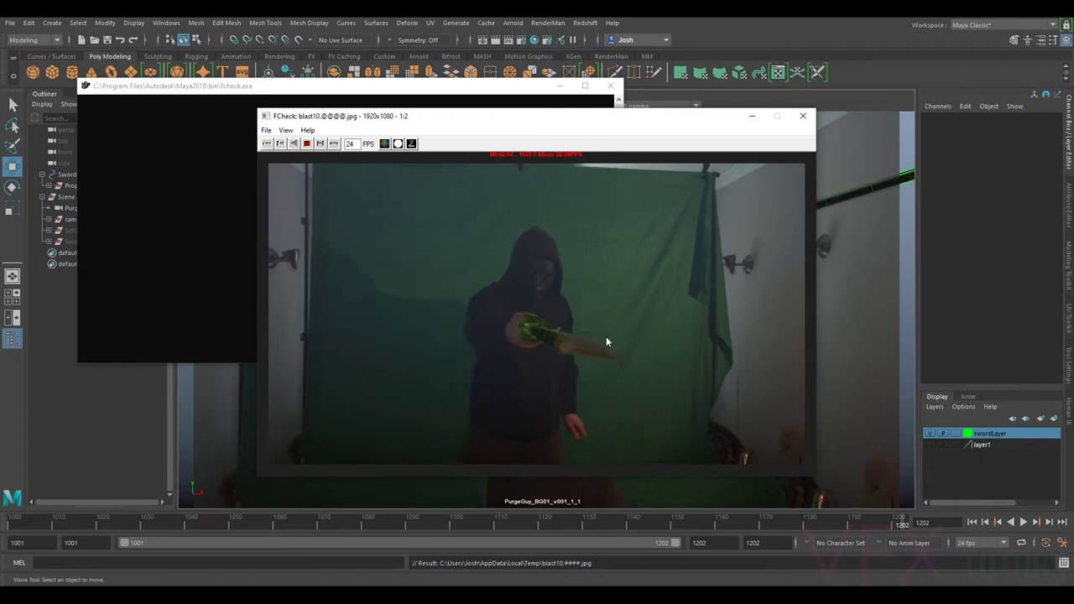
{"action": "left_click", "coordinate": [805, 115]}
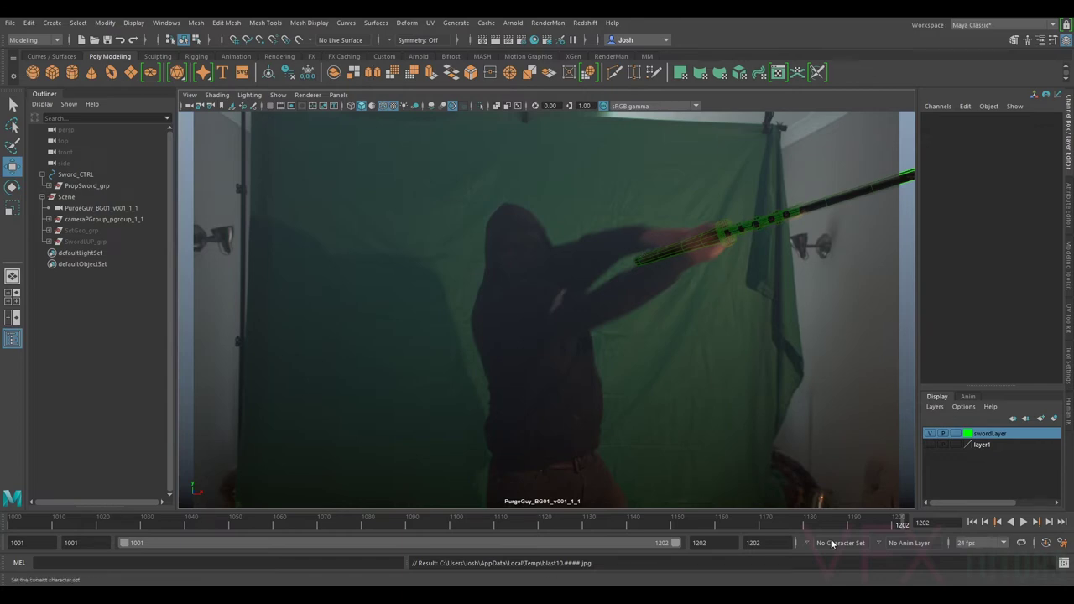
- At frame 1199, hide SwordHandle_geo, SwordHilt_geo and SwordHandleTip_geo in PropSword_grp
{"action": "mouse_move", "coordinate": [892, 522]}
{"action": "left_mouse_down"}
{"action": "mouse_move", "coordinate": [871, 522]}
{"action": "mouse_move", "coordinate": [888, 530]}
{"action": "left_mouse_up"}
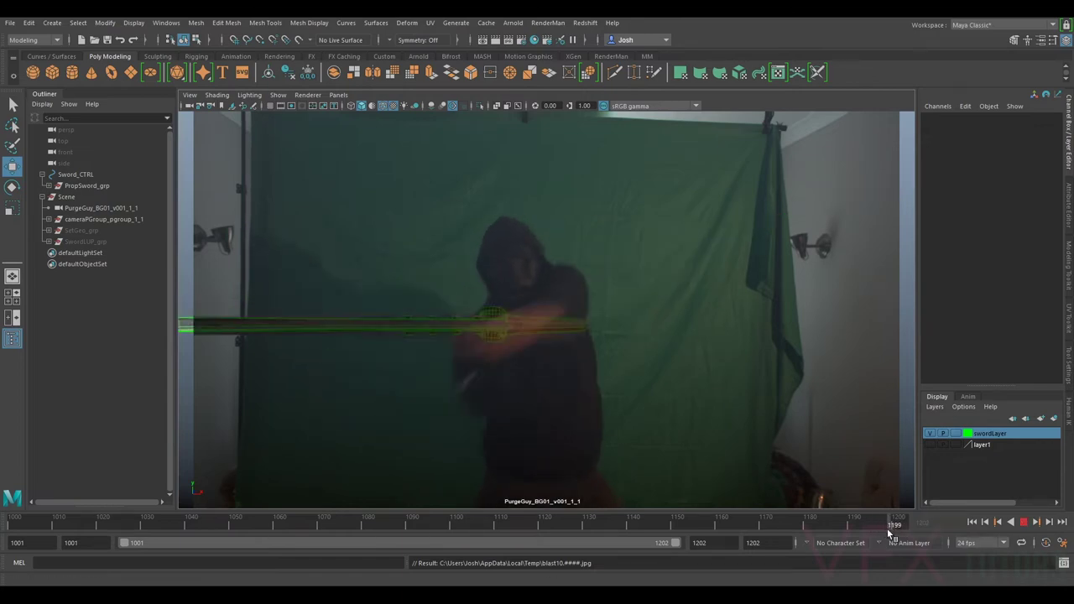
{"action": "left_click", "coordinate": [544, 326]}
{"action": "left_click", "coordinate": [49, 185]}
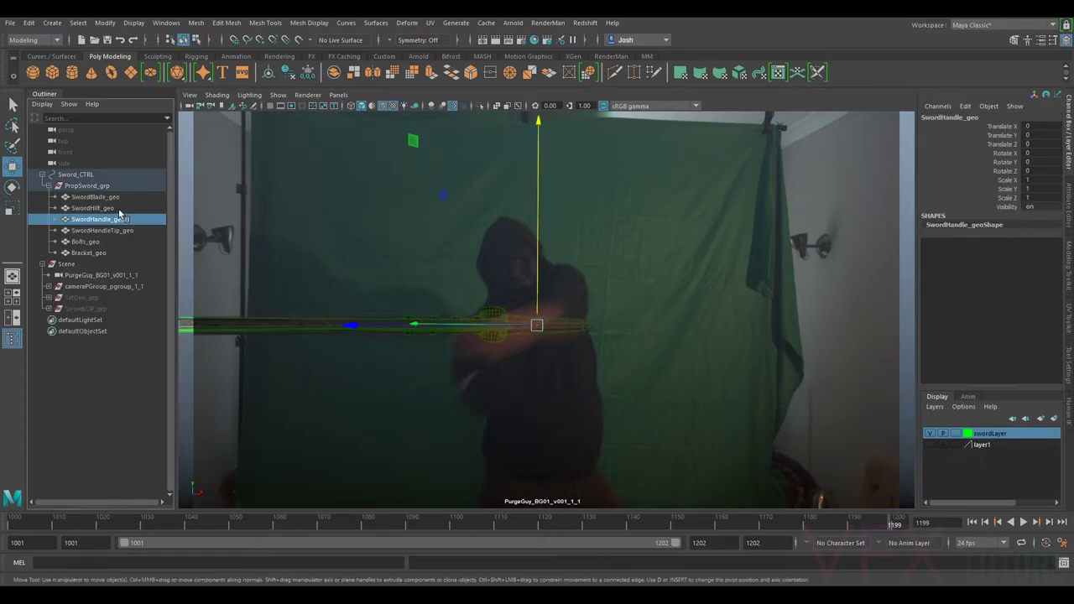
{"action": "key", "text": "h"}
{"action": "left_click", "coordinate": [99, 208]}
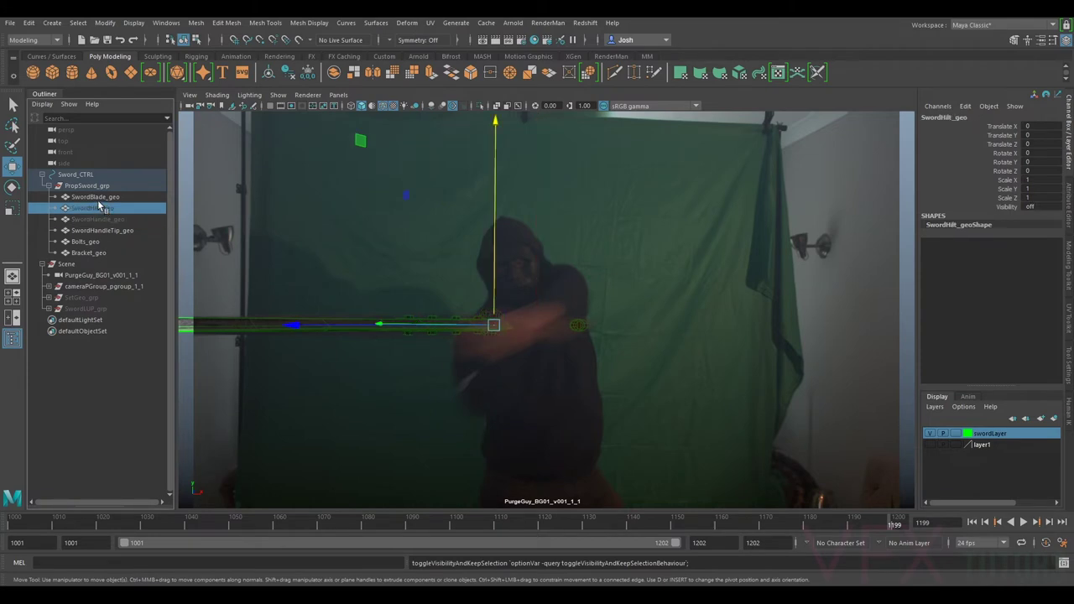
{"action": "left_click", "coordinate": [106, 232]}
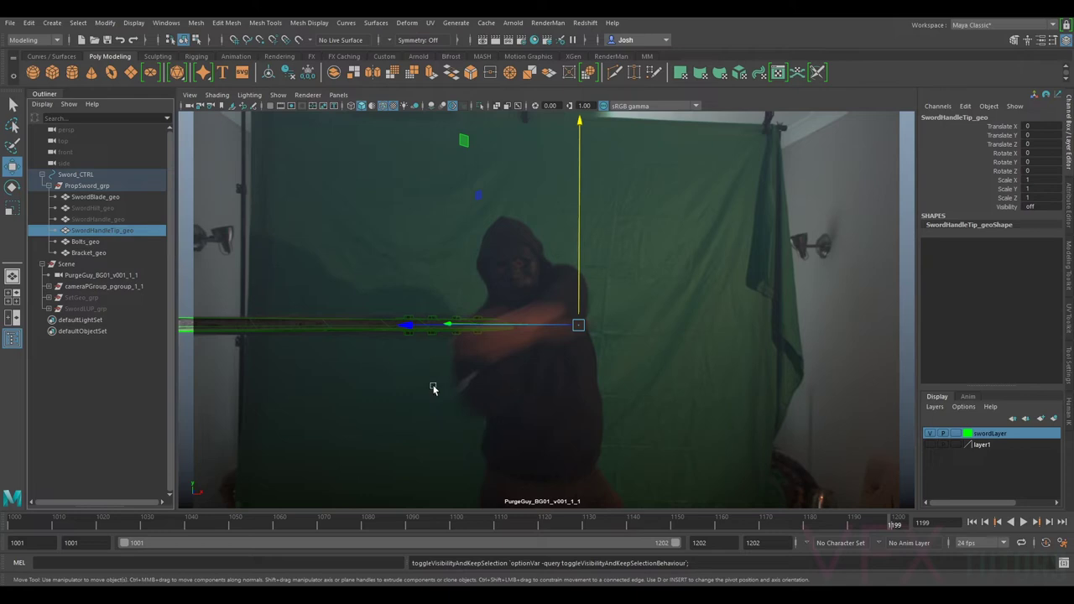
- At frame 1114, select the shot camera and set its image plane's alpha gain to 1
{"action": "mouse_move", "coordinate": [642, 526]}
{"action": "left_mouse_down"}
{"action": "mouse_move", "coordinate": [482, 524]}
{"action": "mouse_move", "coordinate": [515, 538]}
{"action": "left_mouse_up"}
{"action": "left_click", "coordinate": [189, 105]}
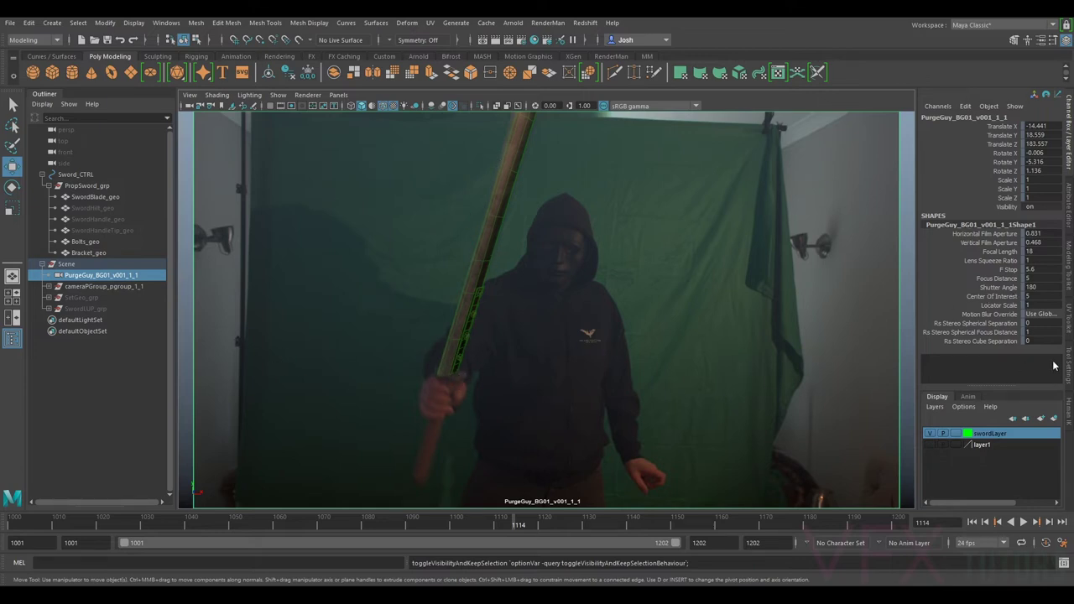
{"action": "left_click", "coordinate": [1069, 216]}
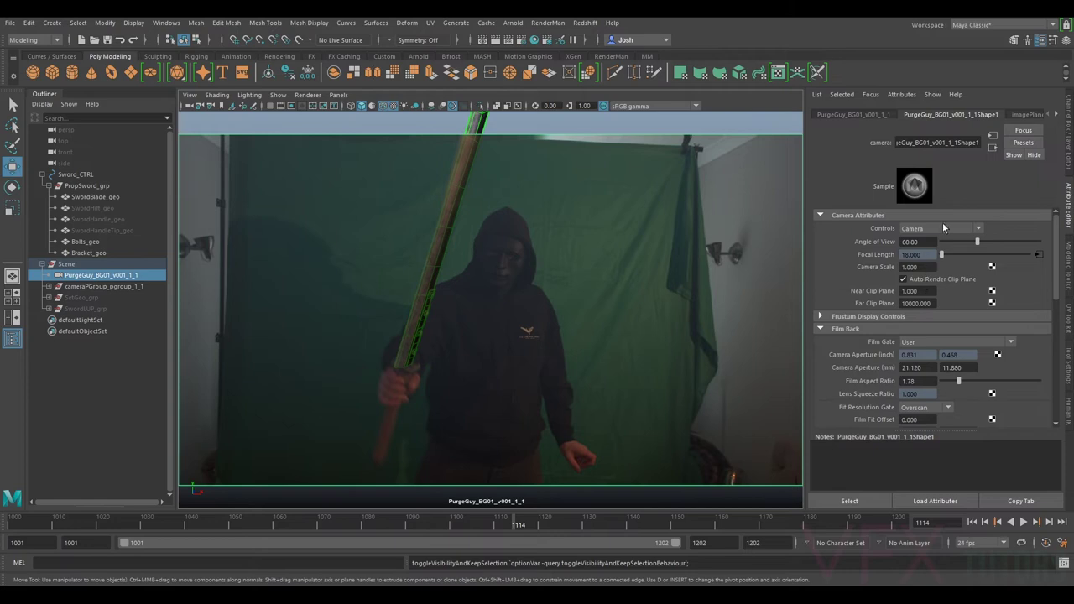
{"action": "left_click", "coordinate": [1029, 115]}
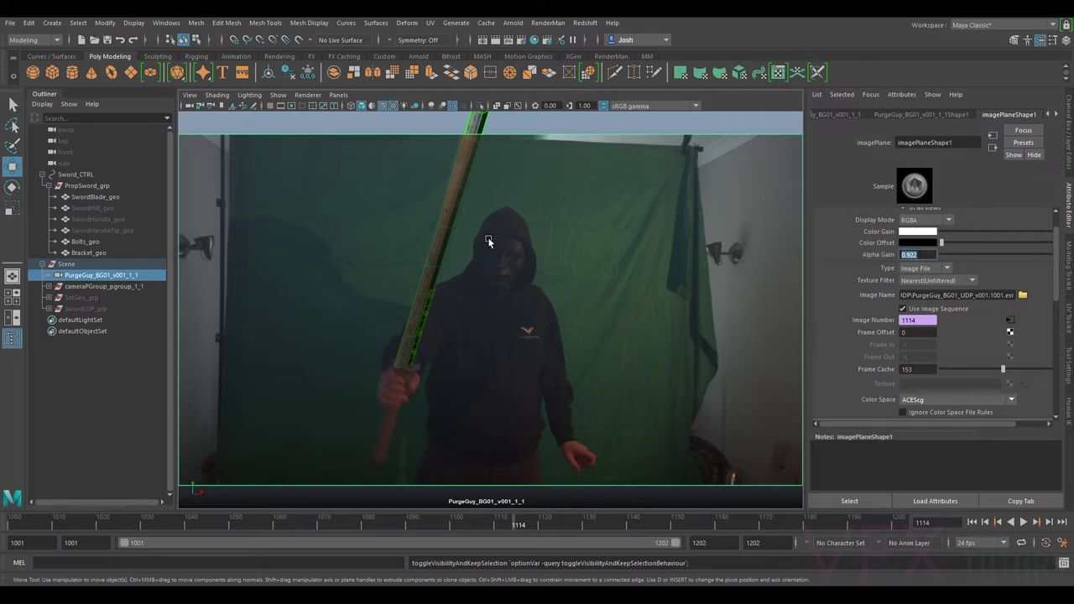
{"action": "key", "text": "Return"}
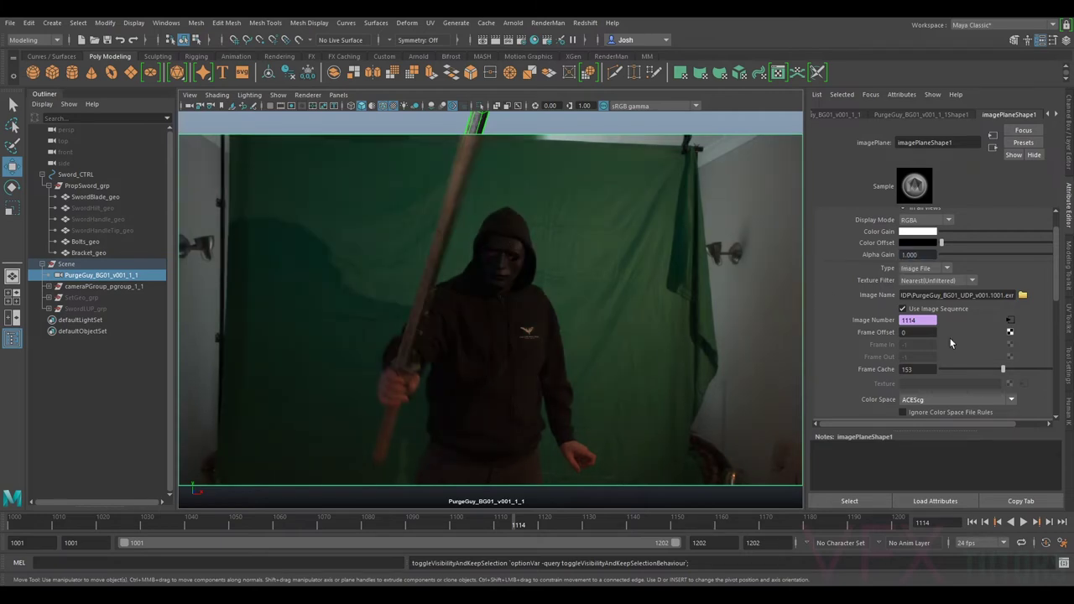
- Set the image plane's placement depth to 1000 so the footage sits behind the sword
{"action": "scroll", "coordinate": [928, 382], "scroll_direction": "down", "scroll_amount": 5}
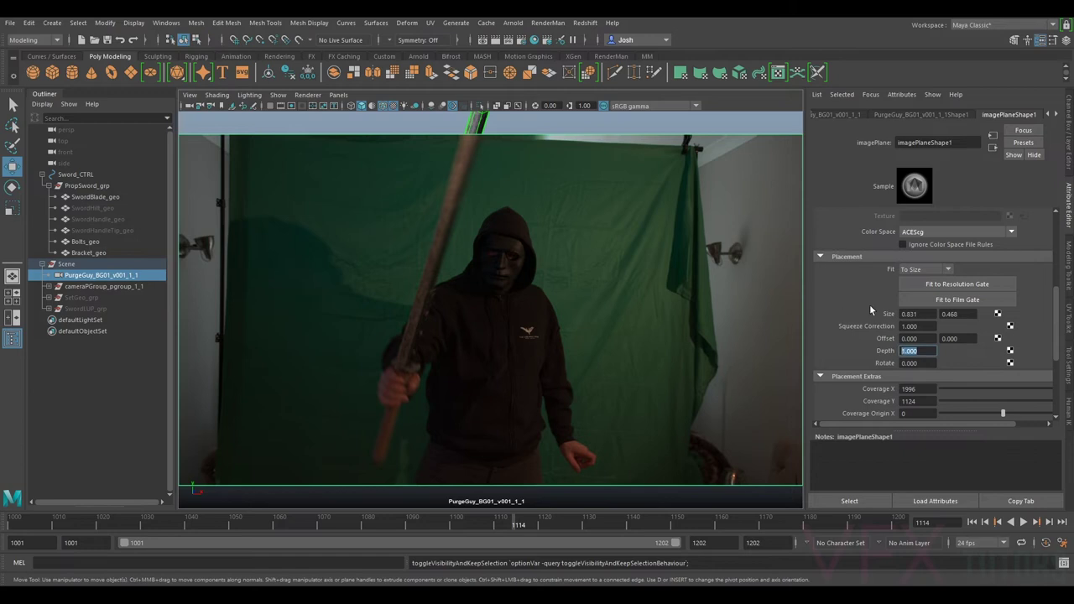
{"action": "scroll", "coordinate": [940, 299], "scroll_direction": "up", "scroll_amount": 5}
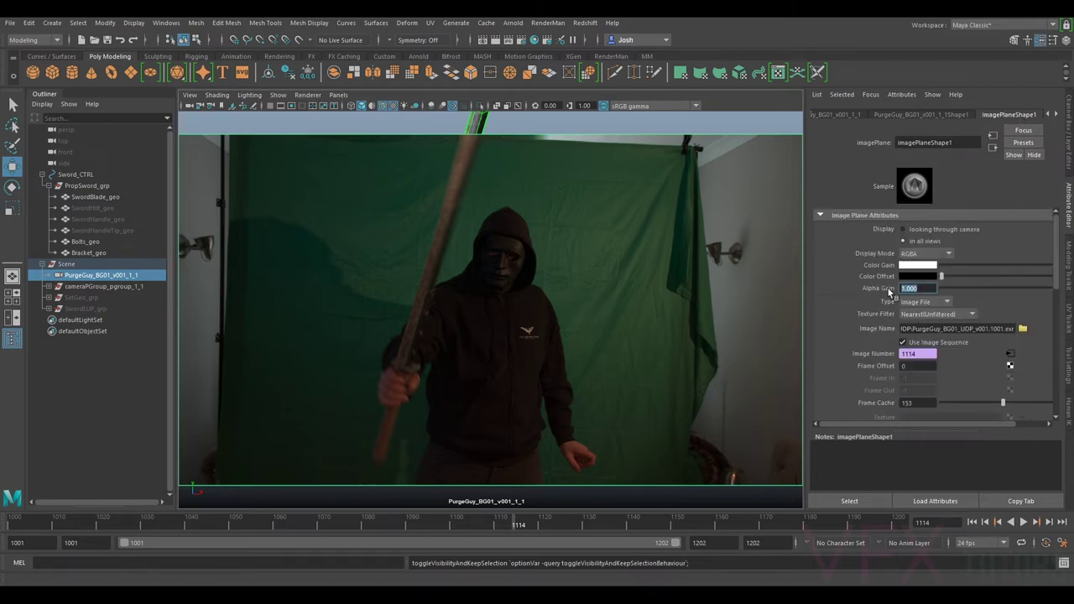
{"action": "scroll", "coordinate": [965, 345], "scroll_direction": "down", "scroll_amount": 5}
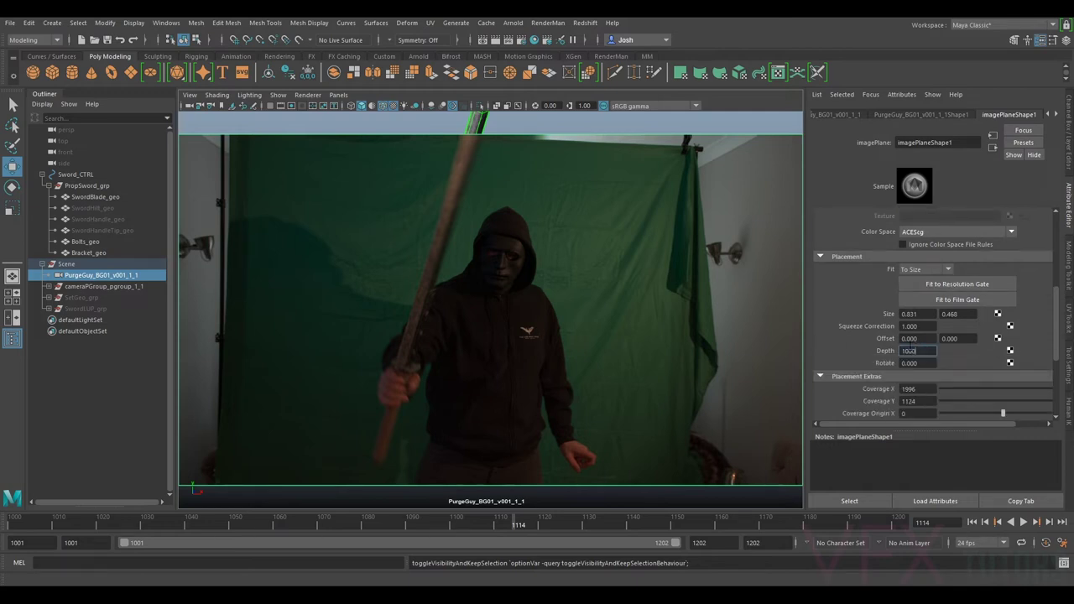
{"action": "key", "text": "Return"}
{"action": "left_click", "coordinate": [679, 277]}
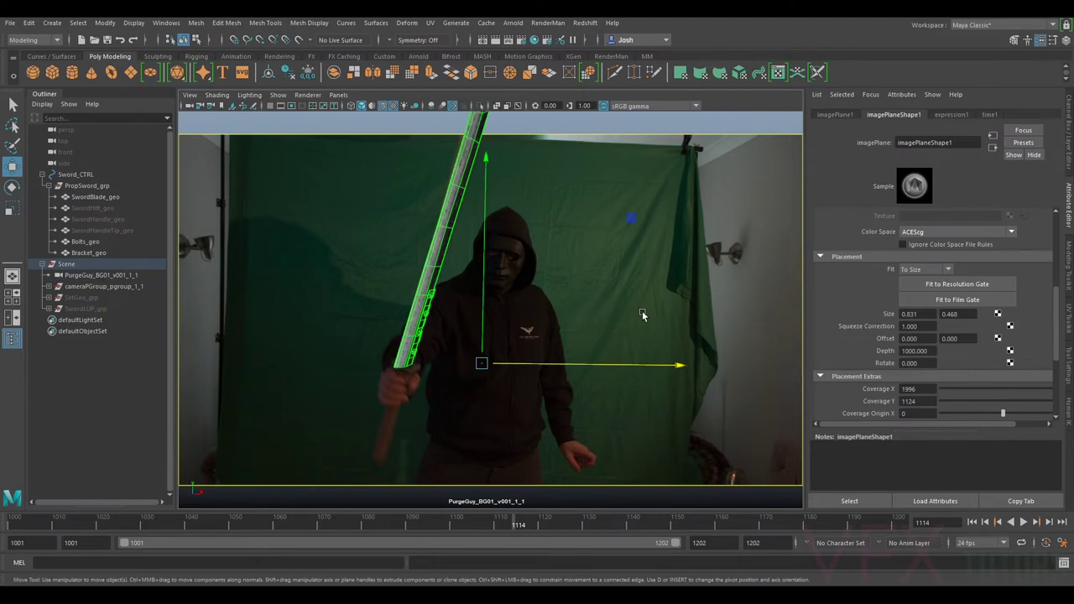
- Turn off the wireframe overlay on the shaded sword and scrub back to frame 1083
{"action": "left_click", "coordinate": [219, 96]}
{"action": "left_click", "coordinate": [250, 197]}
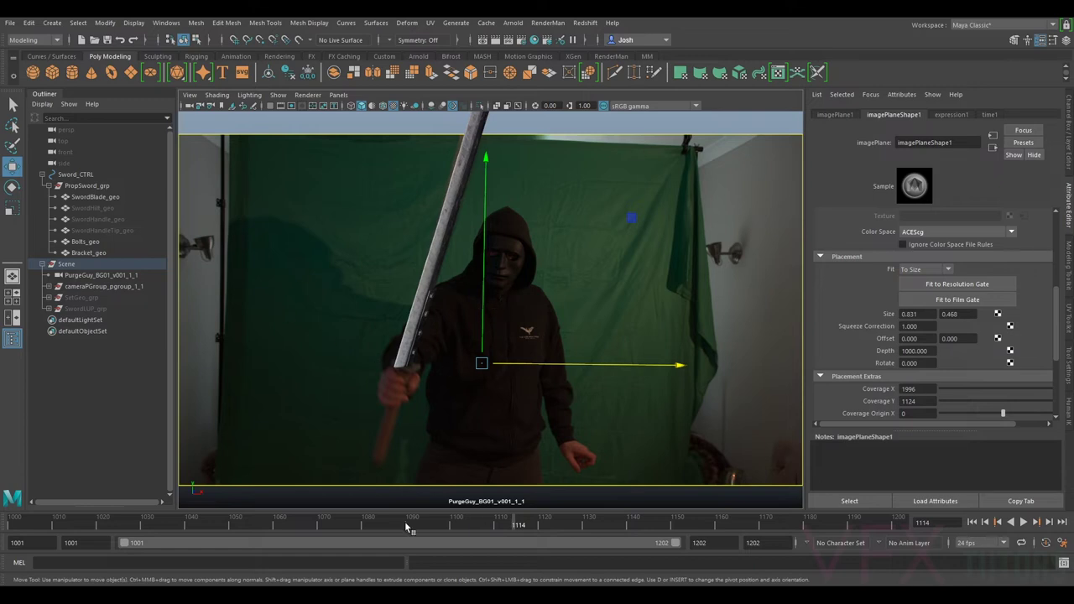
{"action": "left_click_drag", "start_coordinate": [496, 522], "coordinate": [379, 532]}
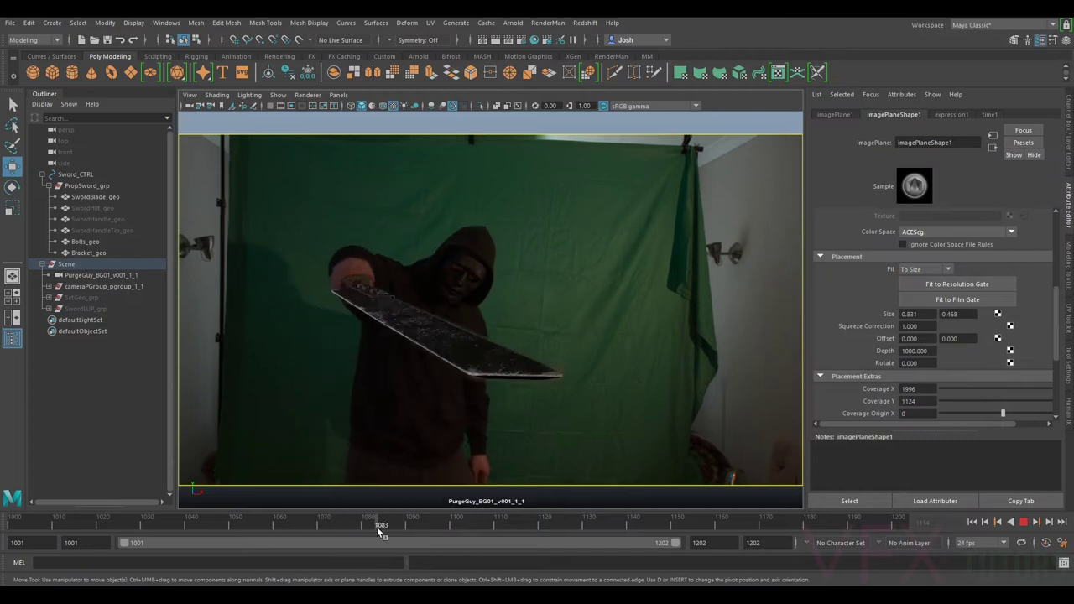
- Display the sword with the default material and scrub back to frame 1032 to check it against the hand
{"action": "left_click", "coordinate": [217, 95]}
{"action": "left_click", "coordinate": [258, 268]}
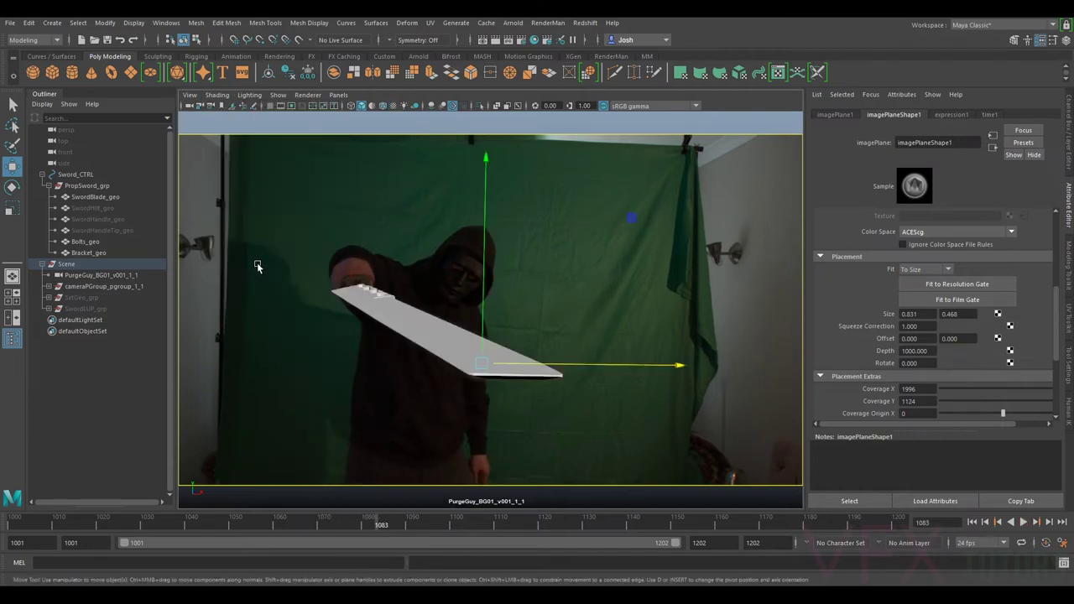
{"action": "left_click_drag", "start_coordinate": [380, 527], "coordinate": [155, 526]}
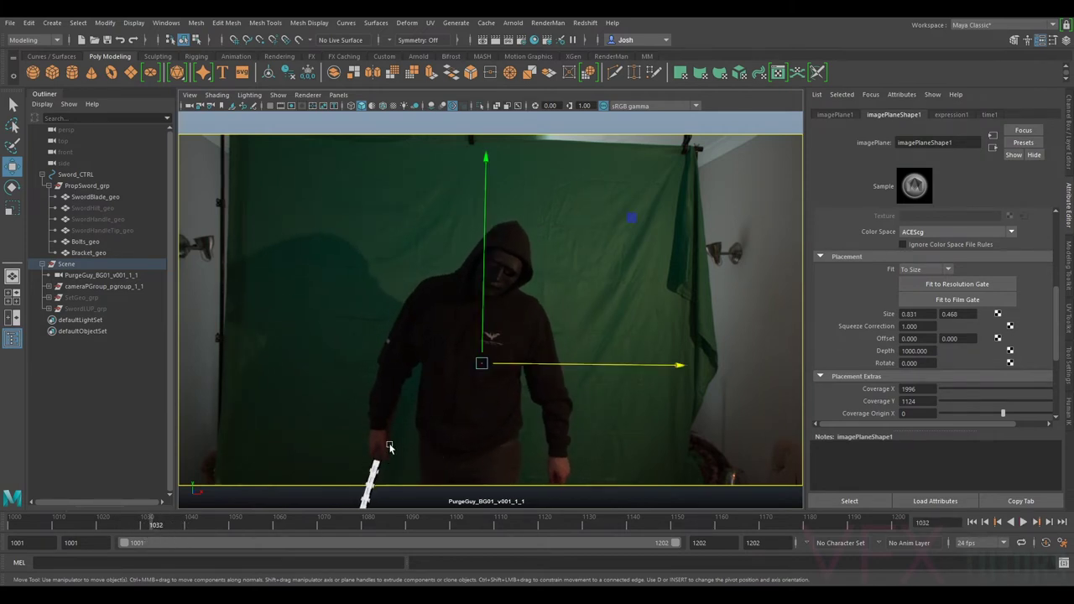
- Examine the shaded sword against the hand up close to frame 1069, and at full frame on to frame 1180
{"action": "key", "text": "backslash"}
{"action": "right_click_drag", "start_coordinate": [349, 428], "coordinate": [442, 484]}
{"action": "middle_click_drag", "start_coordinate": [483, 430], "coordinate": [697, 193]}
{"action": "right_click_drag", "start_coordinate": [697, 192], "coordinate": [467, 311]}
{"action": "middle_click_drag", "start_coordinate": [599, 398], "coordinate": [530, 384]}
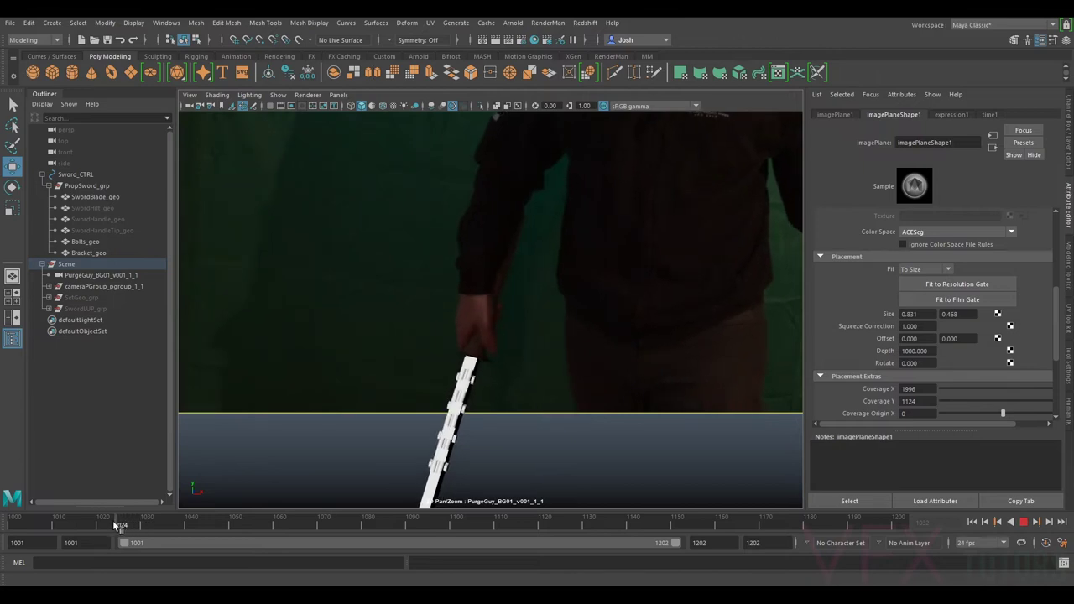
{"action": "mouse_move", "coordinate": [104, 526]}
{"action": "left_mouse_down"}
{"action": "mouse_move", "coordinate": [86, 524]}
{"action": "mouse_move", "coordinate": [217, 545]}
{"action": "mouse_move", "coordinate": [192, 550]}
{"action": "mouse_move", "coordinate": [313, 556]}
{"action": "left_mouse_up"}
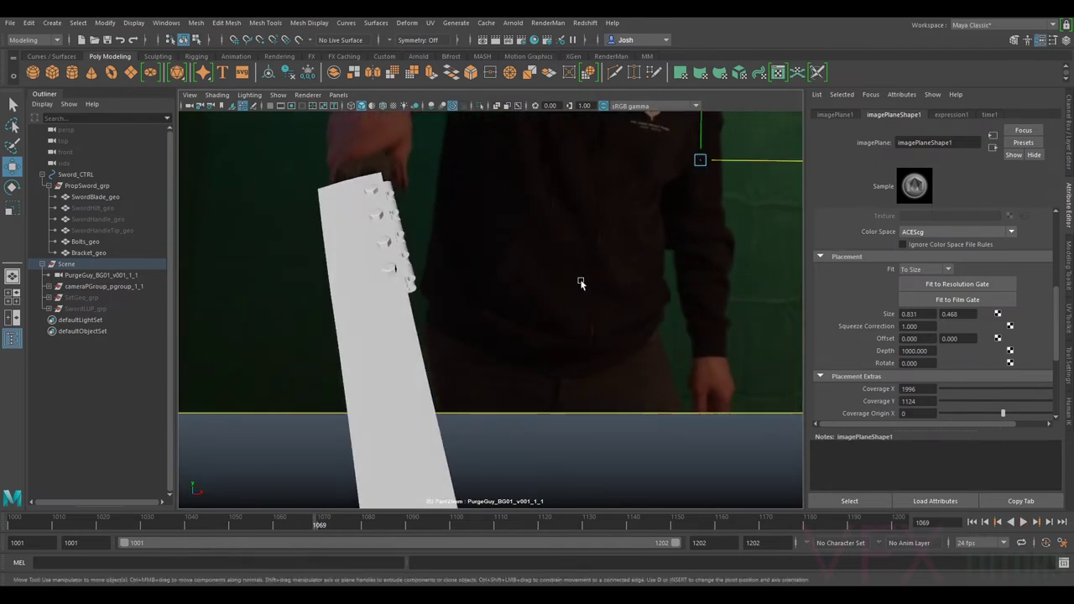
{"action": "key", "text": "backslash"}
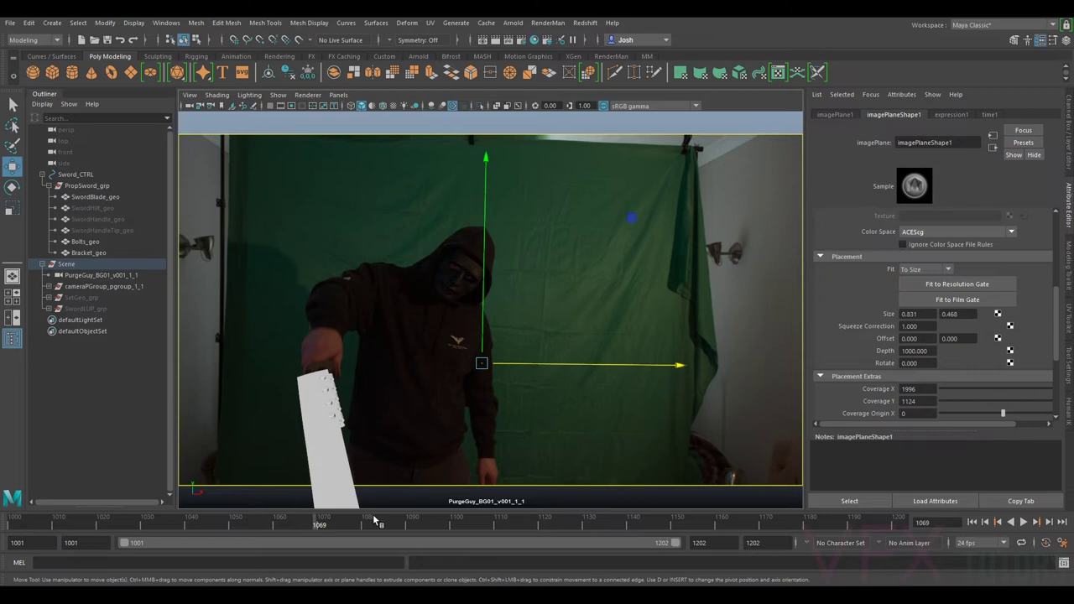
{"action": "left_click_drag", "start_coordinate": [321, 525], "coordinate": [696, 582]}
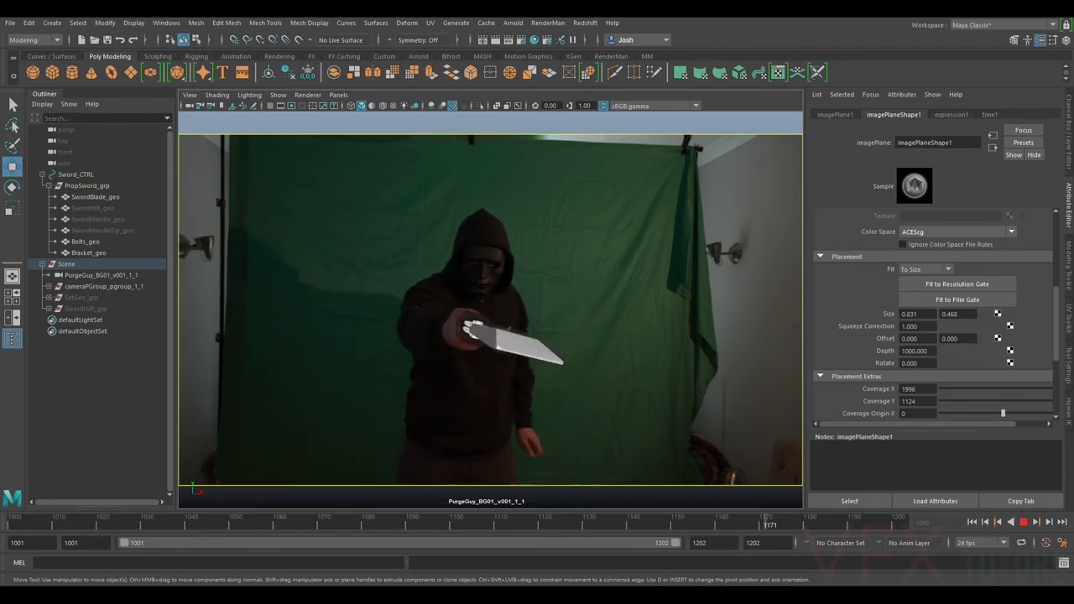
- Deselect the image plane, playblast the shaded sword over the footage, and close the playblast preview
{"action": "key", "text": "Escape"}
{"action": "right_click", "coordinate": [840, 524]}
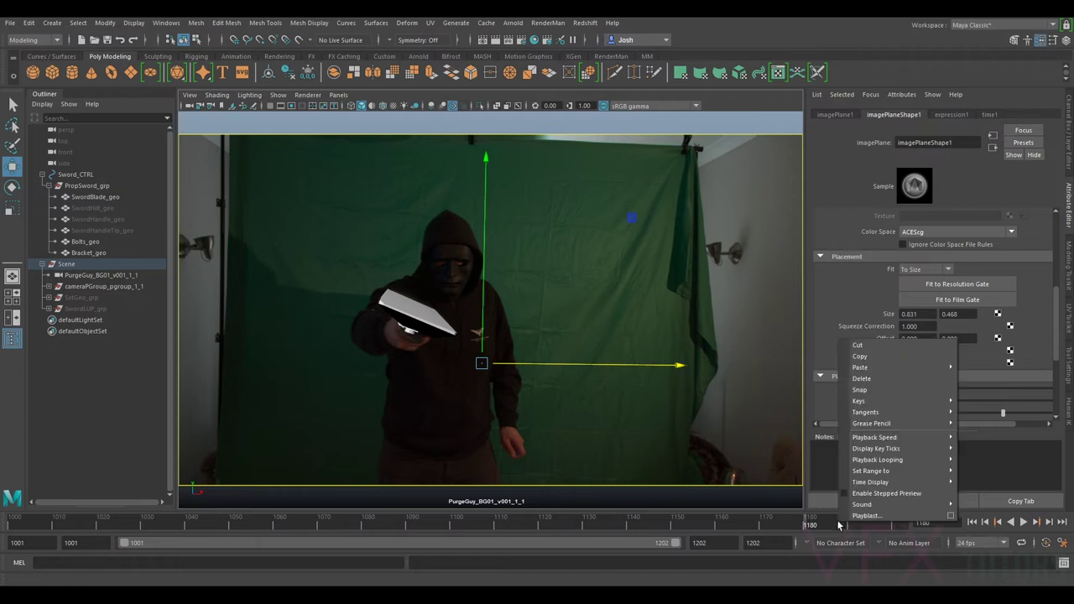
{"action": "left_click", "coordinate": [703, 470]}
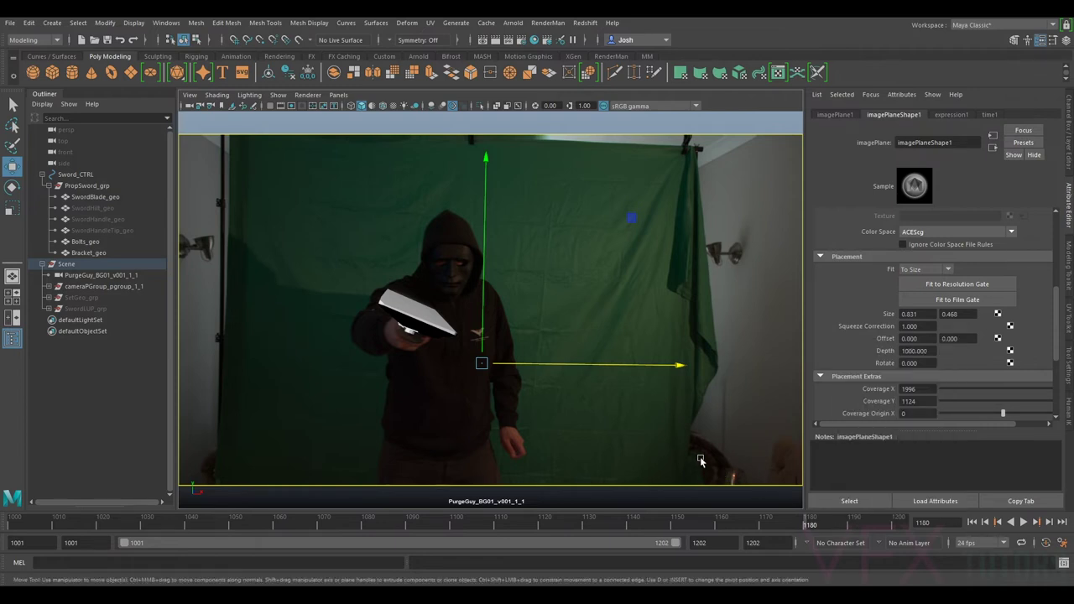
{"action": "left_click", "coordinate": [684, 129]}
{"action": "right_click", "coordinate": [888, 523]}
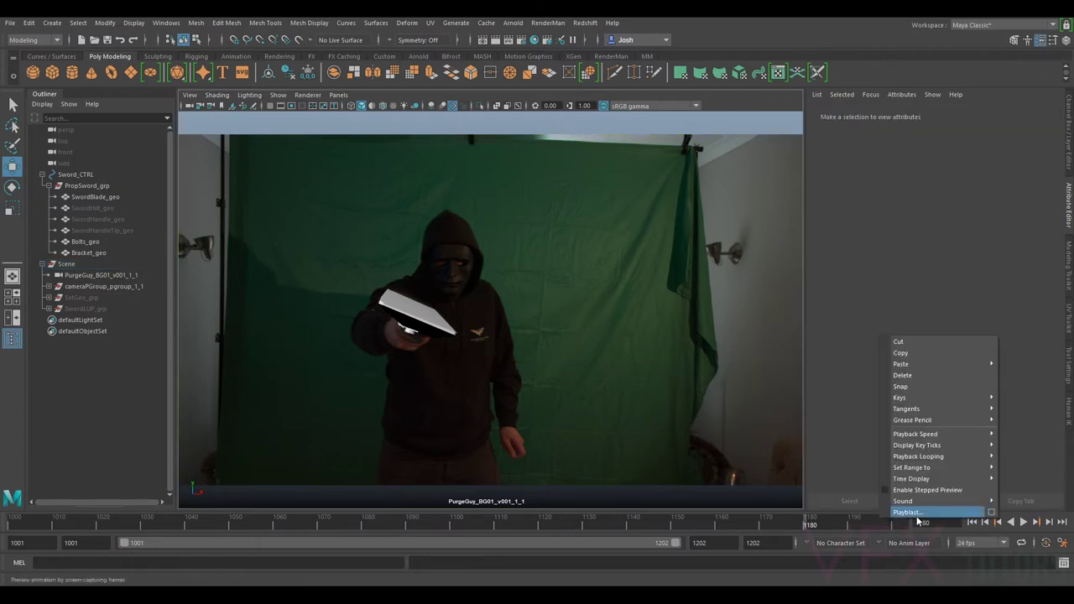
{"action": "left_click", "coordinate": [946, 513]}
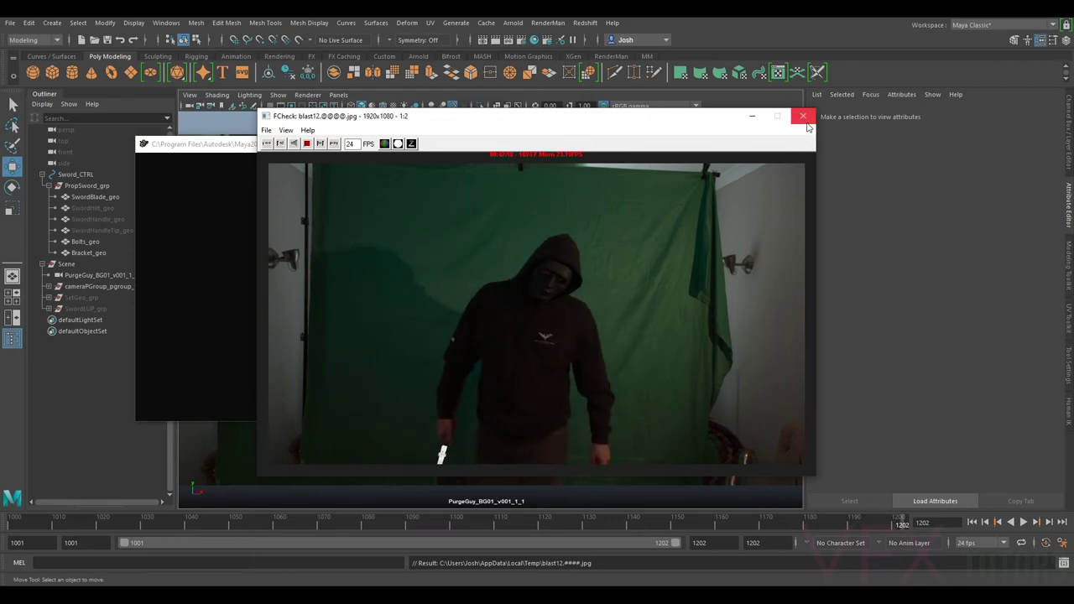
{"action": "left_click", "coordinate": [803, 117]}
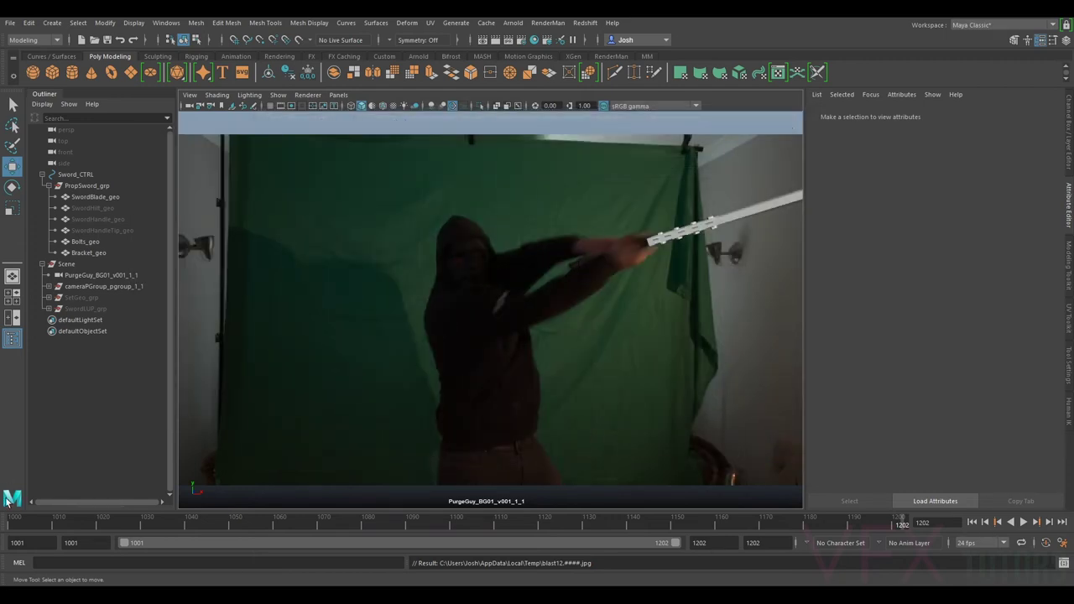
- Return to frame 1001 and turn on the display of NURBS curves in the viewport
{"action": "left_click", "coordinate": [17, 525]}
{"action": "key", "text": "alt+v"}
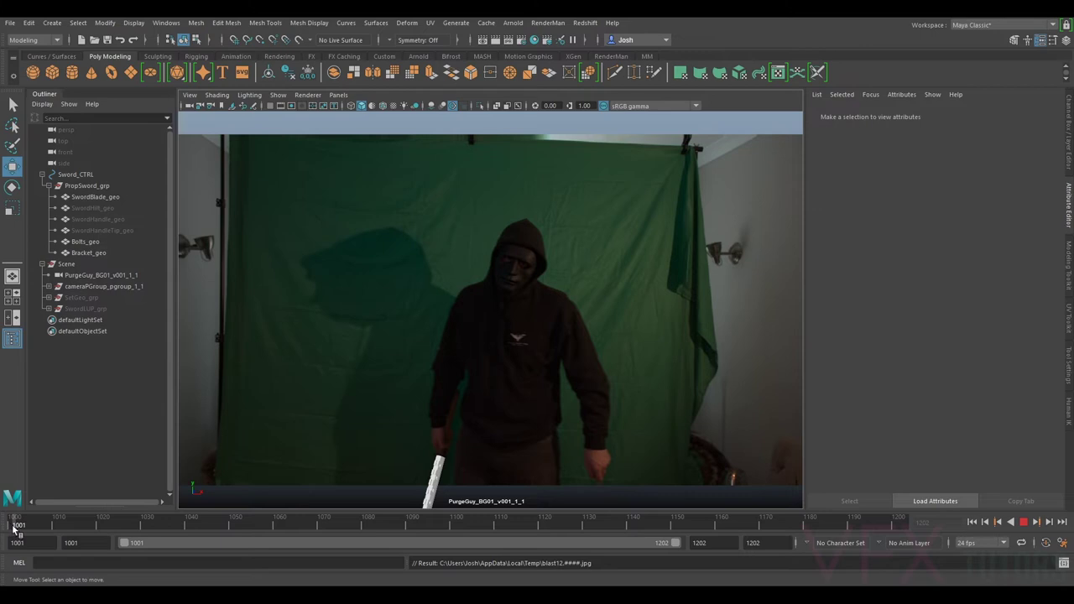
{"action": "left_click", "coordinate": [278, 94]}
{"action": "left_click", "coordinate": [290, 169]}
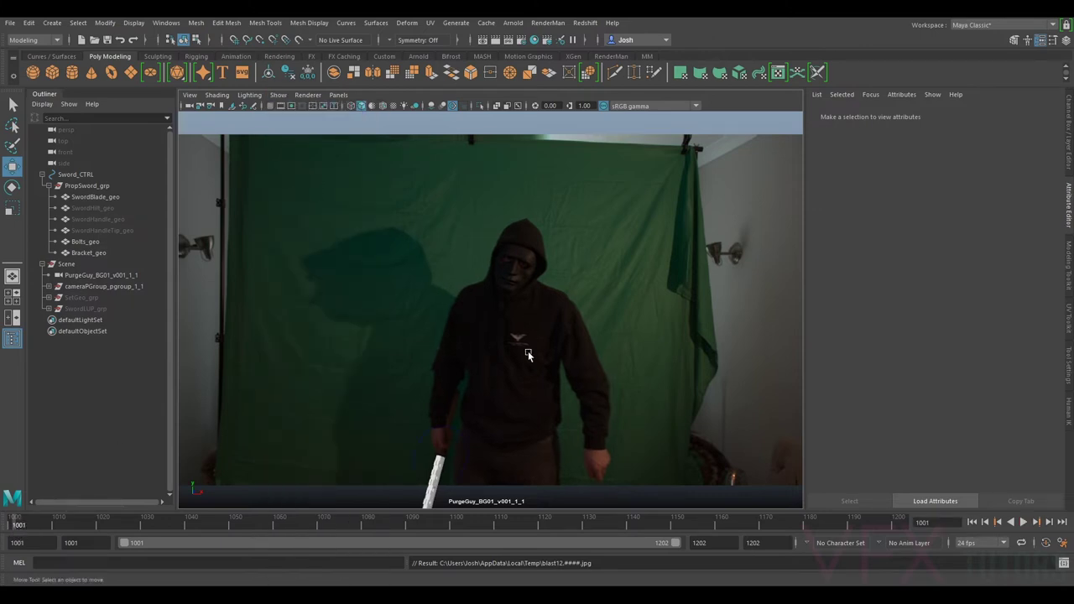
- Select the sword's control curve beside the hand and turn off selection highlighting in the viewport
{"action": "key", "text": "backslash"}
{"action": "right_click_drag", "start_coordinate": [669, 379], "coordinate": [830, 471]}
{"action": "middle_click_drag", "start_coordinate": [736, 382], "coordinate": [599, 353]}
{"action": "right_click_drag", "start_coordinate": [688, 369], "coordinate": [790, 415]}
{"action": "left_click", "coordinate": [749, 379]}
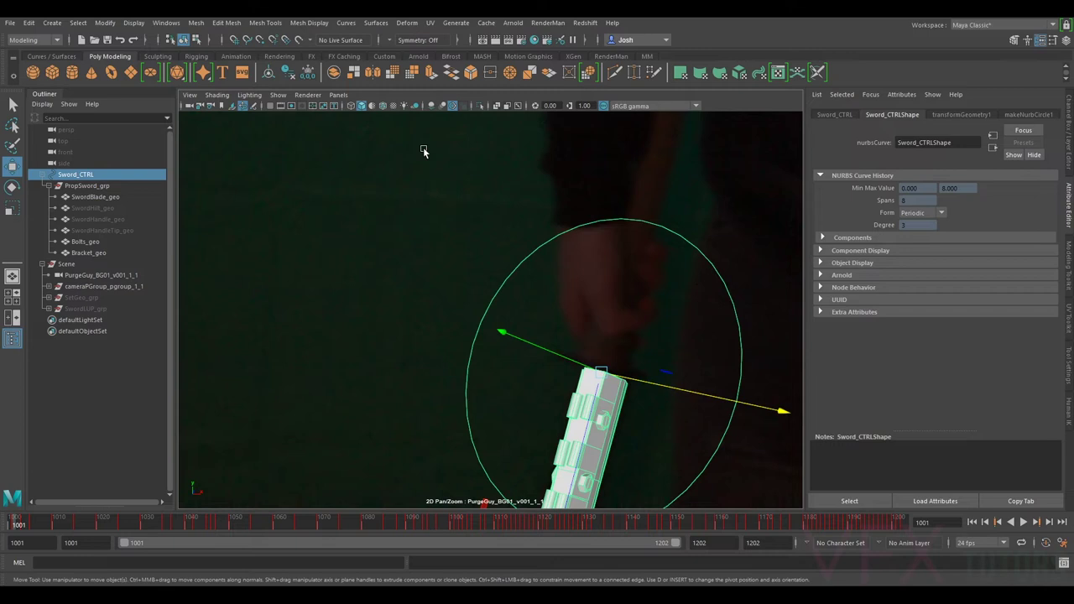
{"action": "left_click", "coordinate": [277, 95]}
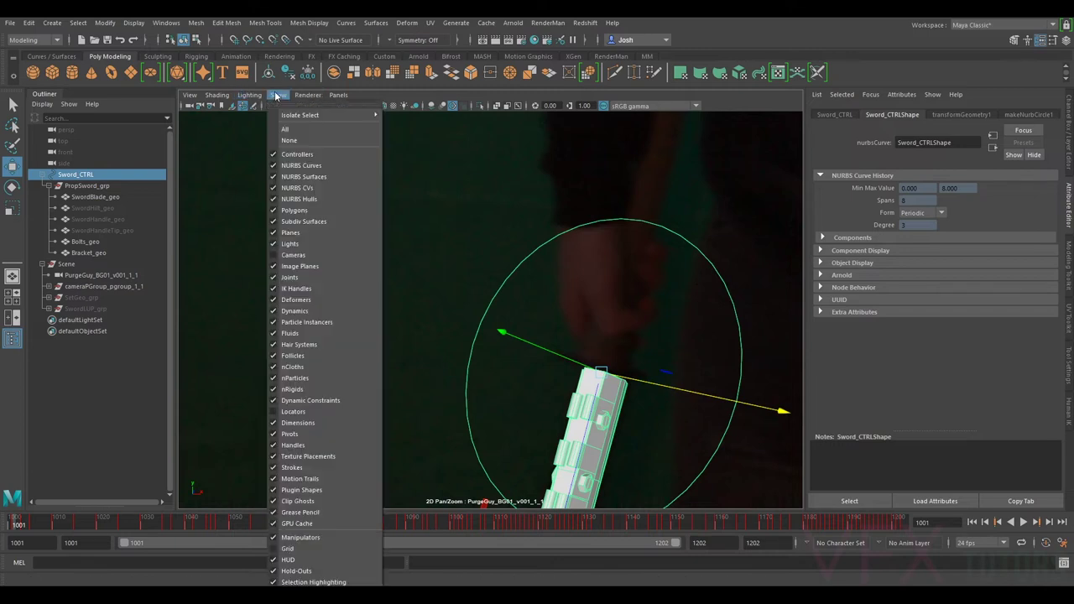
{"action": "left_click", "coordinate": [343, 582]}
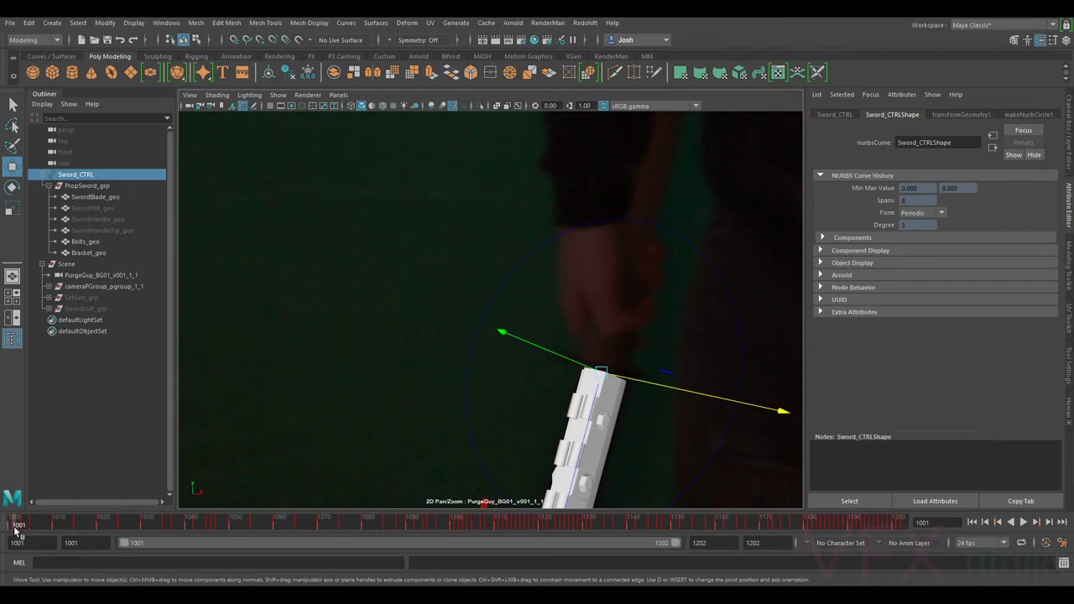
- Examine how the blade's base follows the hand from frame 1001 to frame 1073
{"action": "key", "text": "alt+v"}
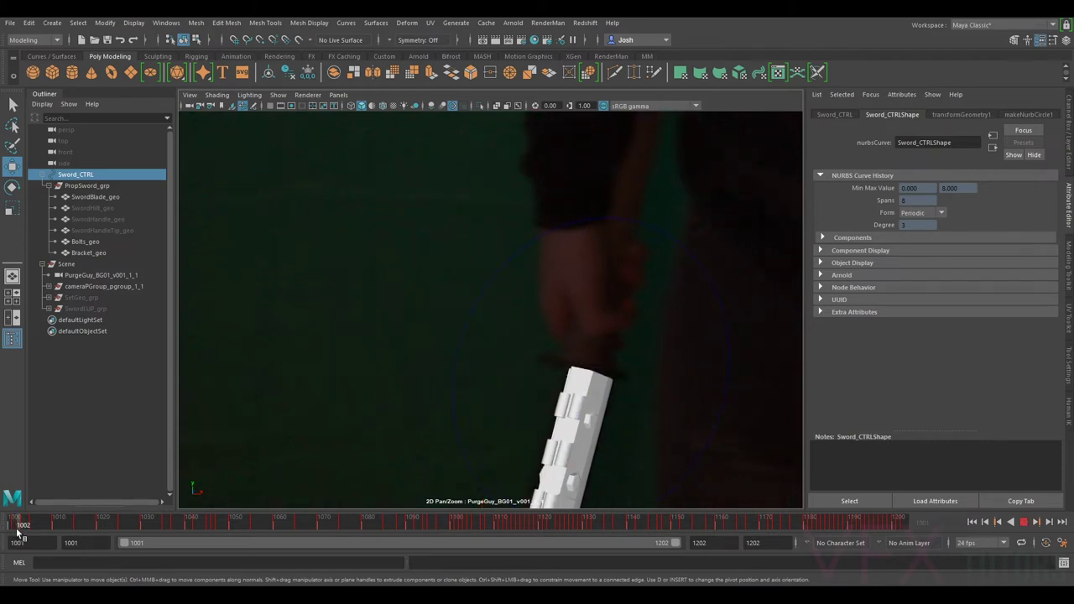
{"action": "right_click_drag", "start_coordinate": [668, 371], "coordinate": [554, 392]}
{"action": "key", "text": "alt+v"}
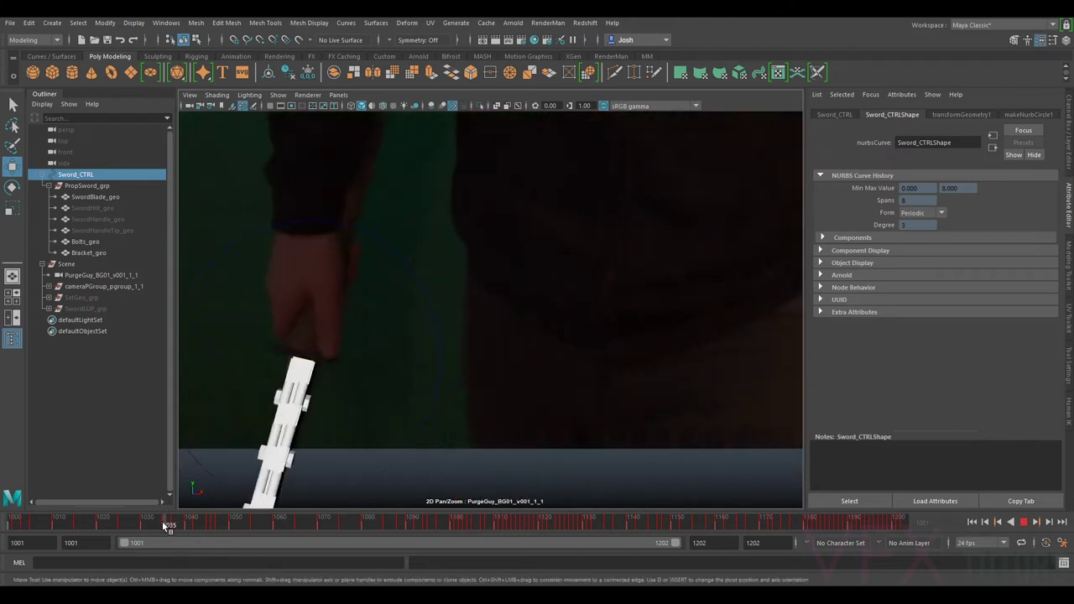
{"action": "mouse_move", "coordinate": [197, 527]}
{"action": "left_mouse_down"}
{"action": "mouse_move", "coordinate": [281, 527]}
{"action": "mouse_move", "coordinate": [254, 527]}
{"action": "left_mouse_up"}
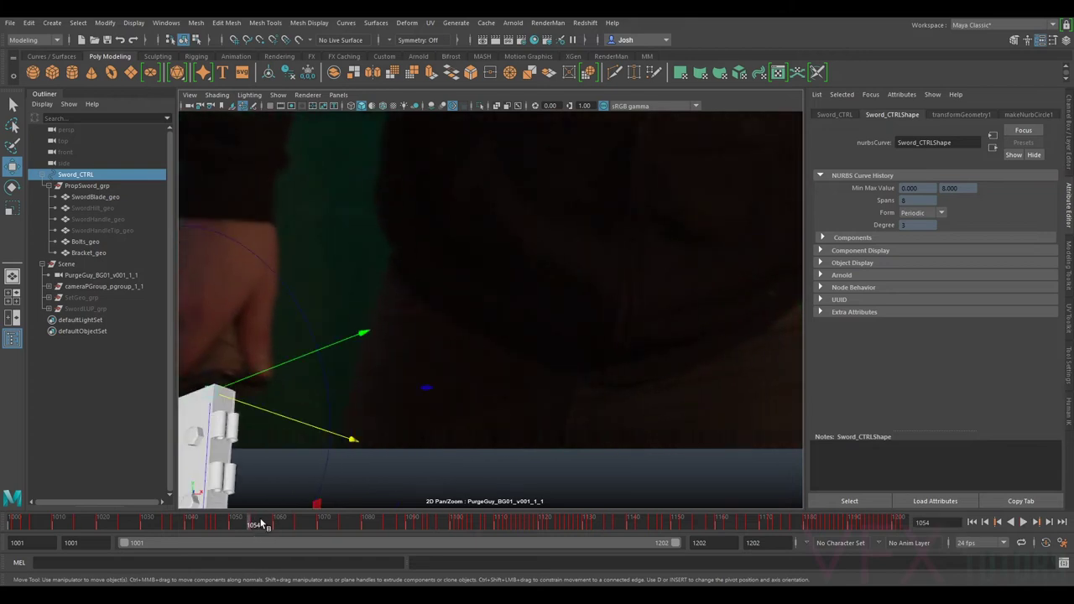
{"action": "right_click_drag", "start_coordinate": [590, 322], "coordinate": [603, 311]}
{"action": "left_click_drag", "start_coordinate": [382, 525], "coordinate": [315, 525]}
{"action": "right_click_drag", "start_coordinate": [514, 419], "coordinate": [170, 459]}
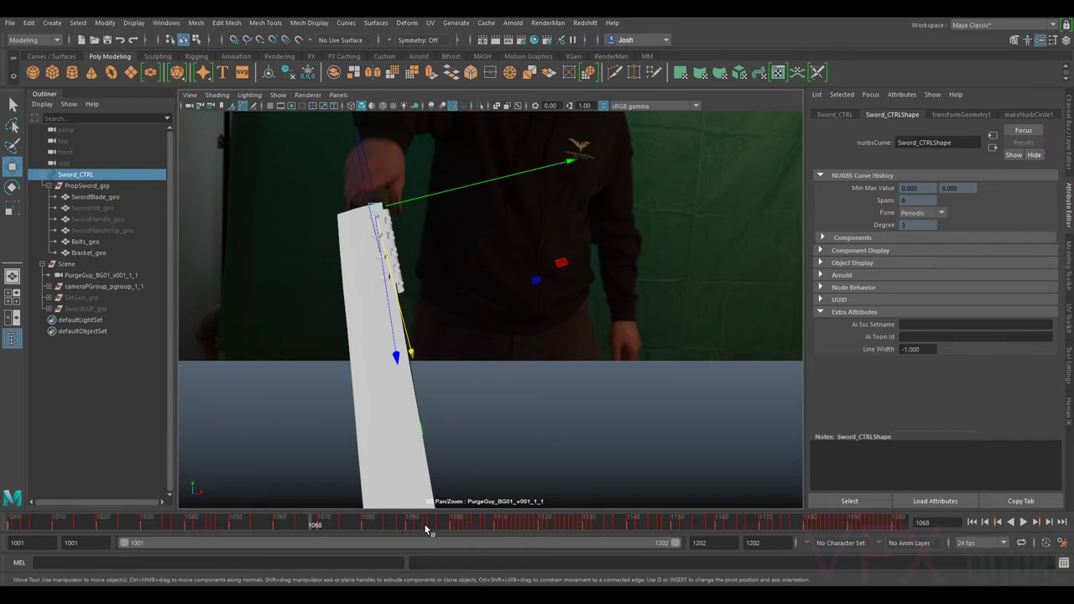
{"action": "mouse_move", "coordinate": [338, 524]}
{"action": "left_mouse_down"}
{"action": "mouse_move", "coordinate": [406, 529]}
{"action": "mouse_move", "coordinate": [337, 526]}
{"action": "left_mouse_up"}
{"action": "right_click_drag", "start_coordinate": [685, 337], "coordinate": [603, 225]}
{"action": "middle_click_drag", "start_coordinate": [619, 240], "coordinate": [601, 290]}
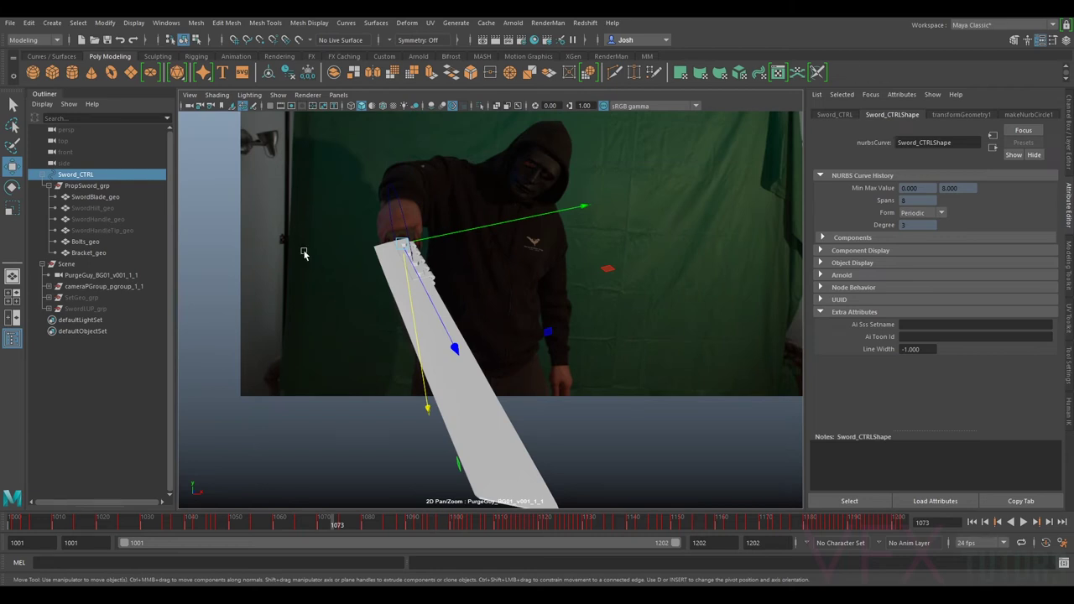
- Review the sword motion on to frame 1128, and recheck the blade's base closely from frame 1009 to frame 1089
{"action": "key", "text": "alt+v"}
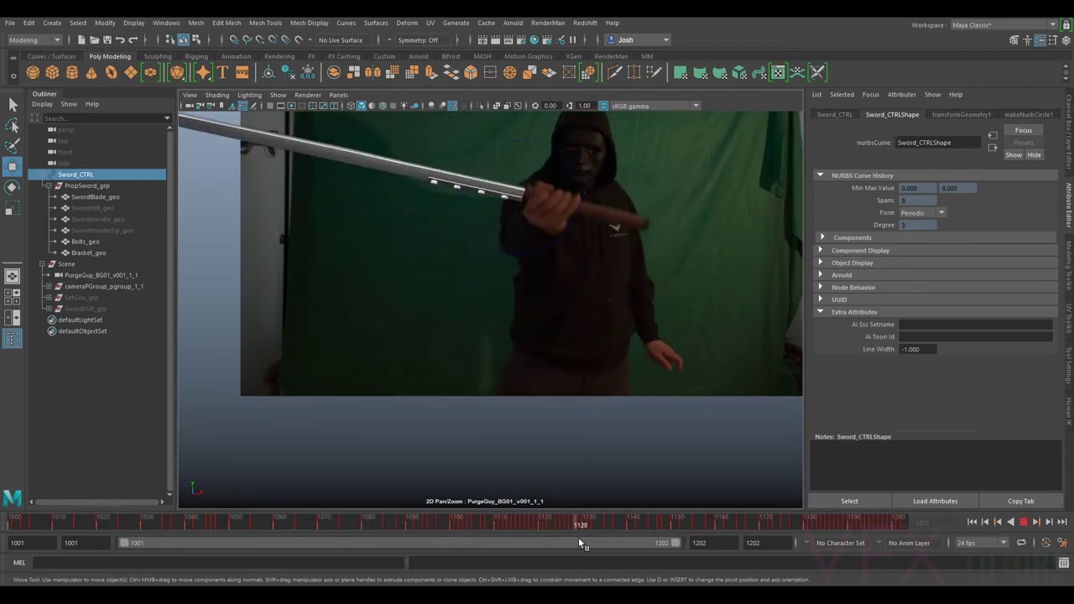
{"action": "mouse_move", "coordinate": [586, 541]}
{"action": "left_mouse_down"}
{"action": "mouse_move", "coordinate": [273, 522]}
{"action": "mouse_move", "coordinate": [49, 536]}
{"action": "left_mouse_up"}
{"action": "scroll", "coordinate": [544, 407], "scroll_direction": "up", "scroll_amount": 5}
{"action": "middle_click_drag", "start_coordinate": [544, 401], "coordinate": [496, 306]}
{"action": "scroll", "coordinate": [517, 247], "scroll_direction": "up", "scroll_amount": 5}
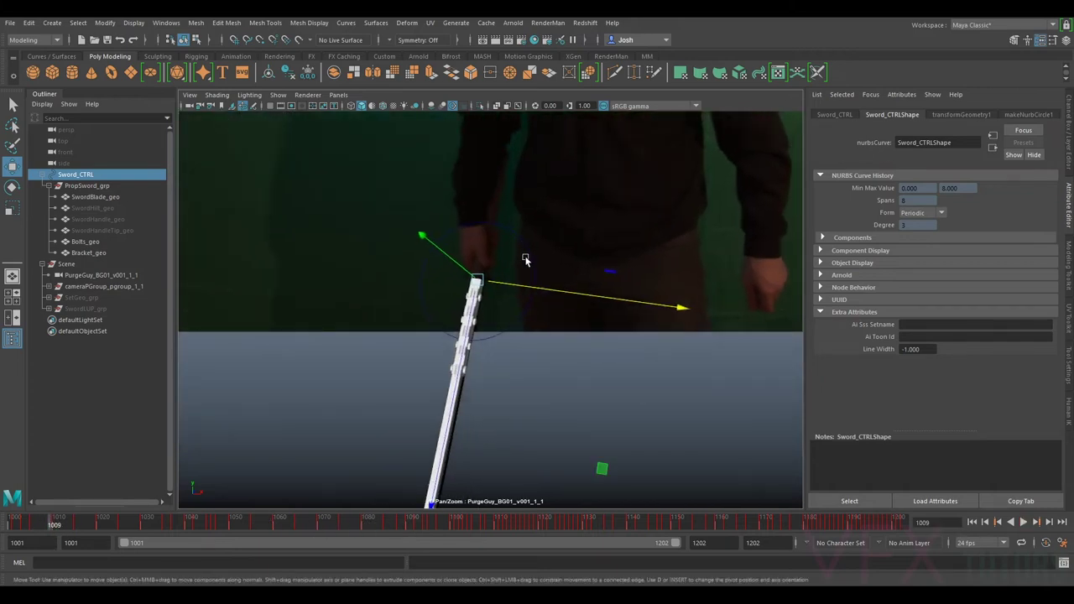
{"action": "left_click_drag", "start_coordinate": [135, 519], "coordinate": [266, 537]}
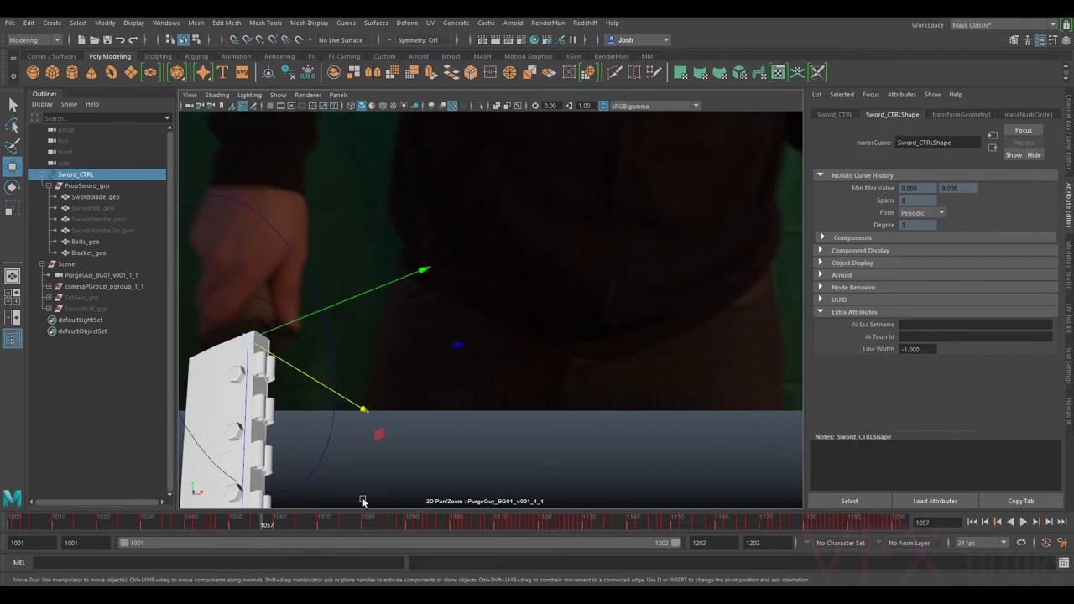
{"action": "scroll", "coordinate": [441, 305], "scroll_direction": "down", "scroll_amount": 2}
{"action": "middle_click_drag", "start_coordinate": [442, 305], "coordinate": [559, 306]}
{"action": "left_click_drag", "start_coordinate": [269, 526], "coordinate": [402, 532]}
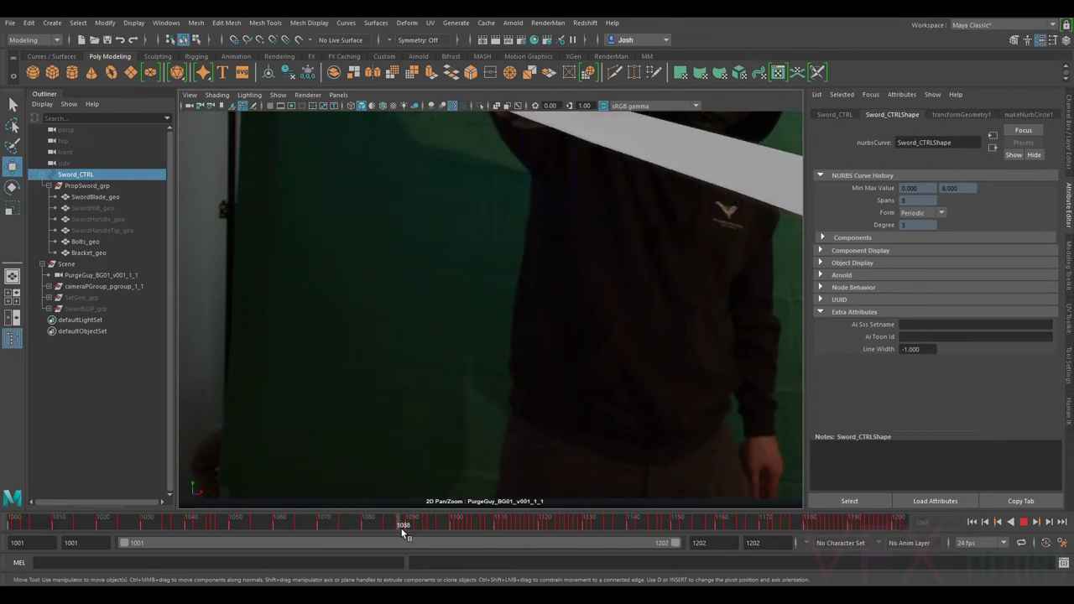
{"action": "left_click_drag", "start_coordinate": [582, 239], "coordinate": [526, 387]}
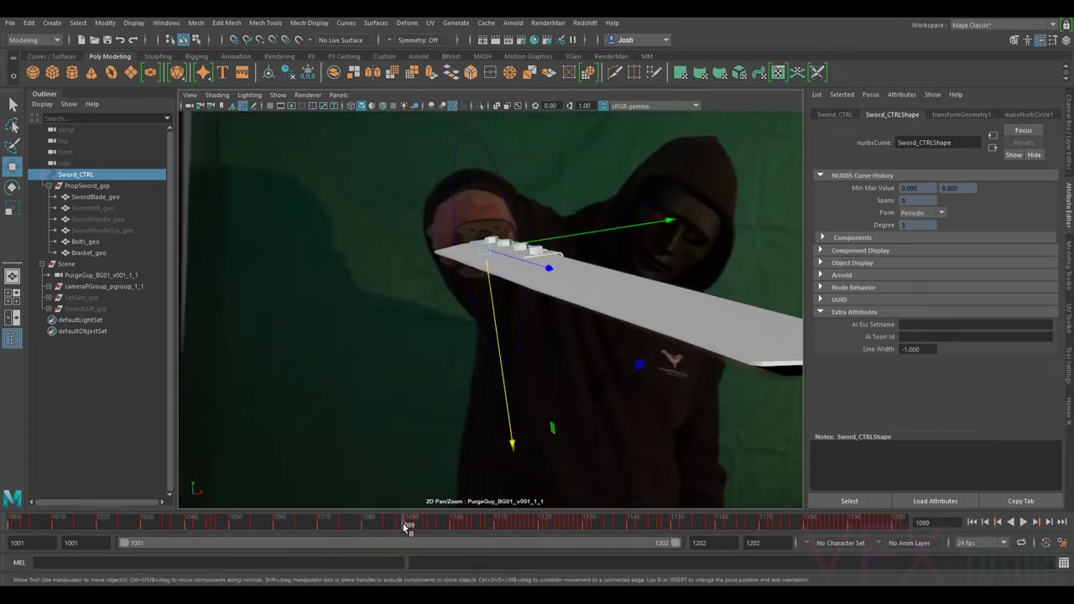
- Inspect the blade's alignment with the fist during the arm raise, going back from frame 1093 to frame 1069
{"action": "key", "text": "alt+v"}
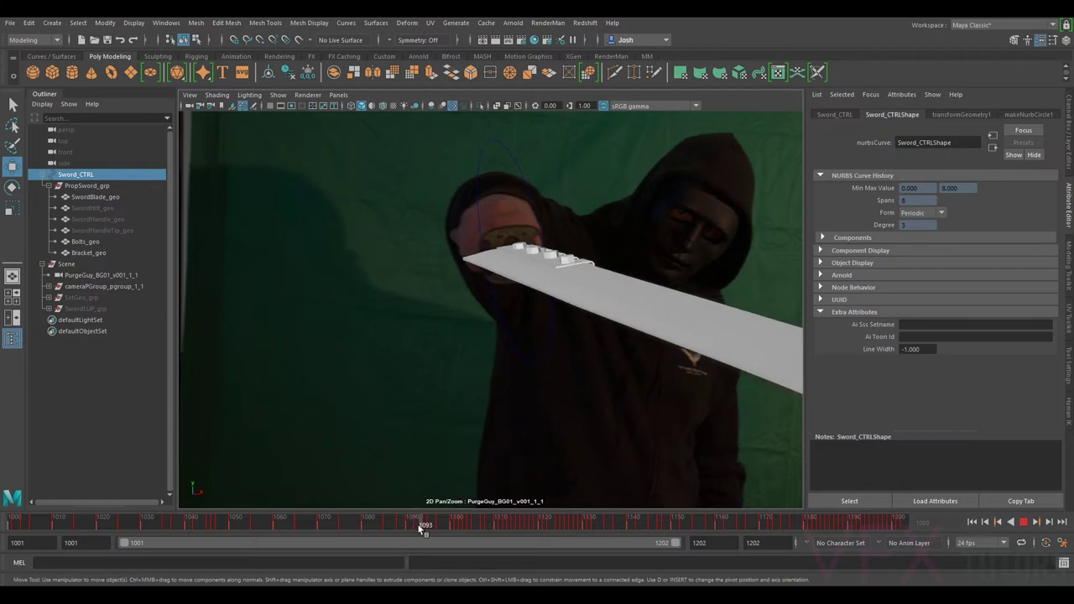
{"action": "left_click", "coordinate": [415, 524]}
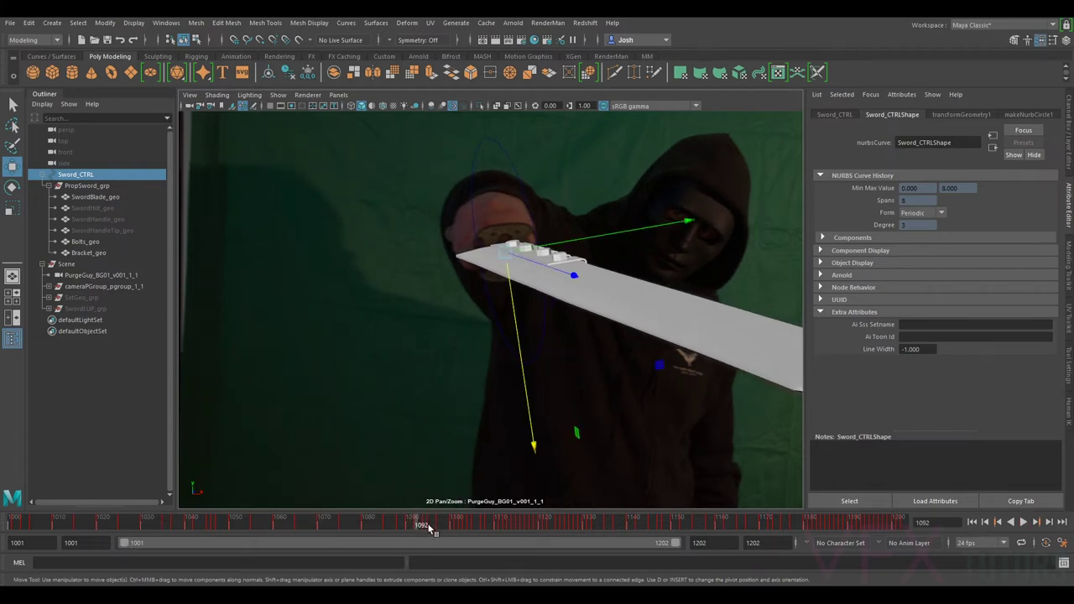
{"action": "key", "text": "alt+v"}
{"action": "left_click_drag", "start_coordinate": [436, 528], "coordinate": [345, 531]}
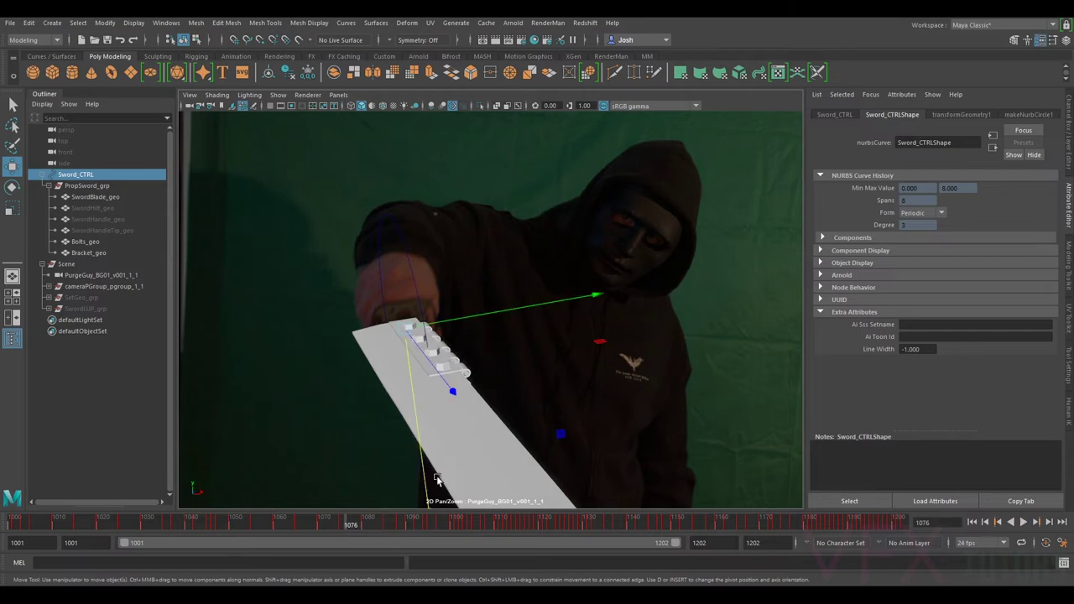
{"action": "right_click_drag", "start_coordinate": [515, 439], "coordinate": [479, 398]}
{"action": "middle_click_drag", "start_coordinate": [479, 398], "coordinate": [593, 331]}
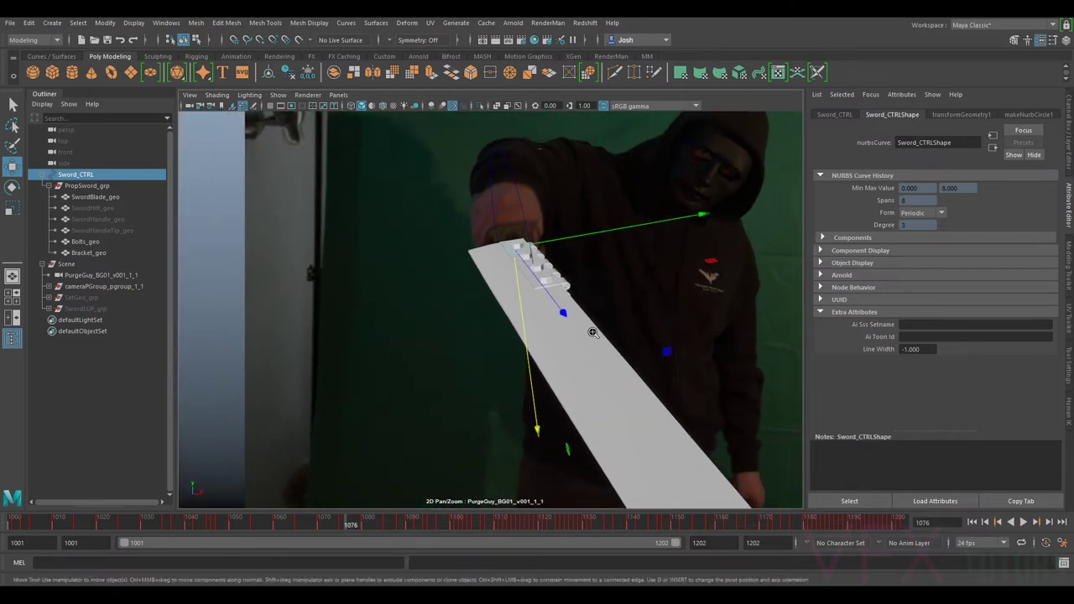
{"action": "right_click_drag", "start_coordinate": [592, 331], "coordinate": [611, 339]}
{"action": "middle_click_drag", "start_coordinate": [612, 339], "coordinate": [623, 418]}
{"action": "key", "text": "alt+v"}
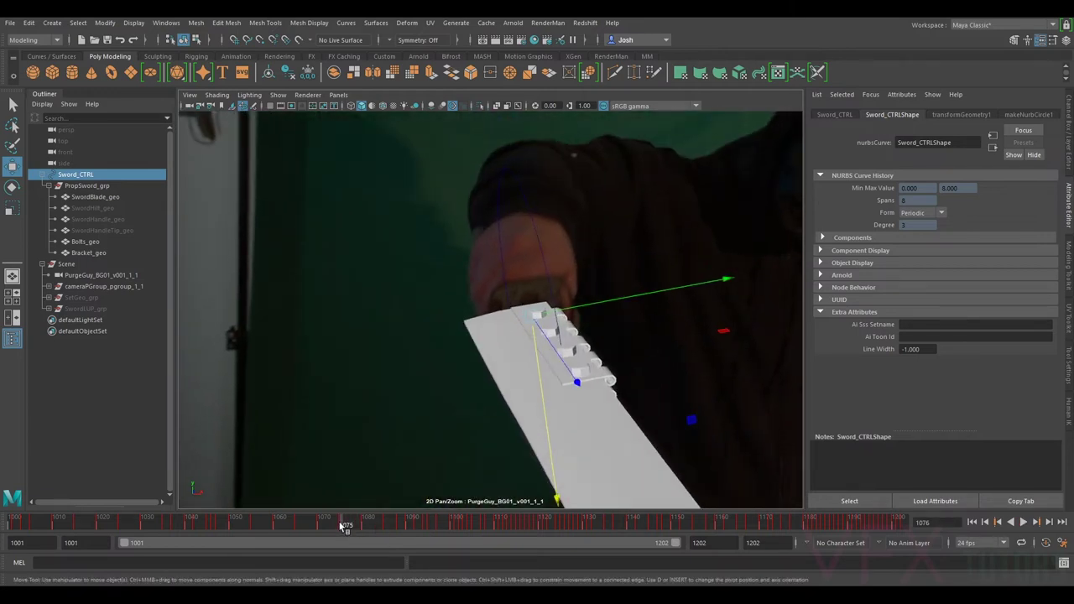
{"action": "left_click_drag", "start_coordinate": [326, 518], "coordinate": [328, 519]}
{"action": "right_click_drag", "start_coordinate": [564, 393], "coordinate": [527, 401]}
{"action": "middle_click_drag", "start_coordinate": [527, 401], "coordinate": [528, 364]}
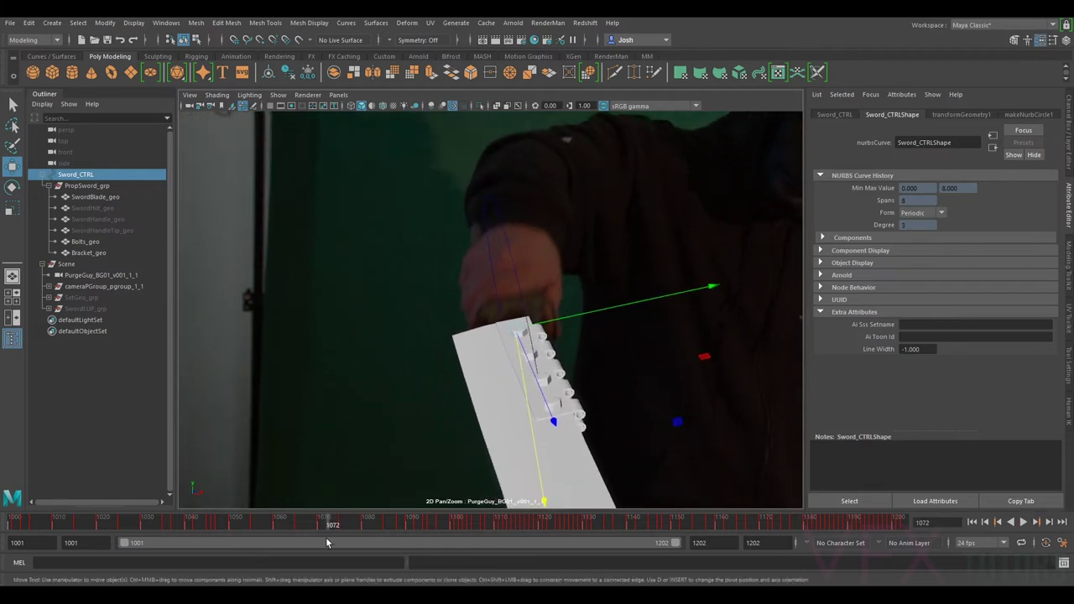
{"action": "key", "text": "alt+v"}
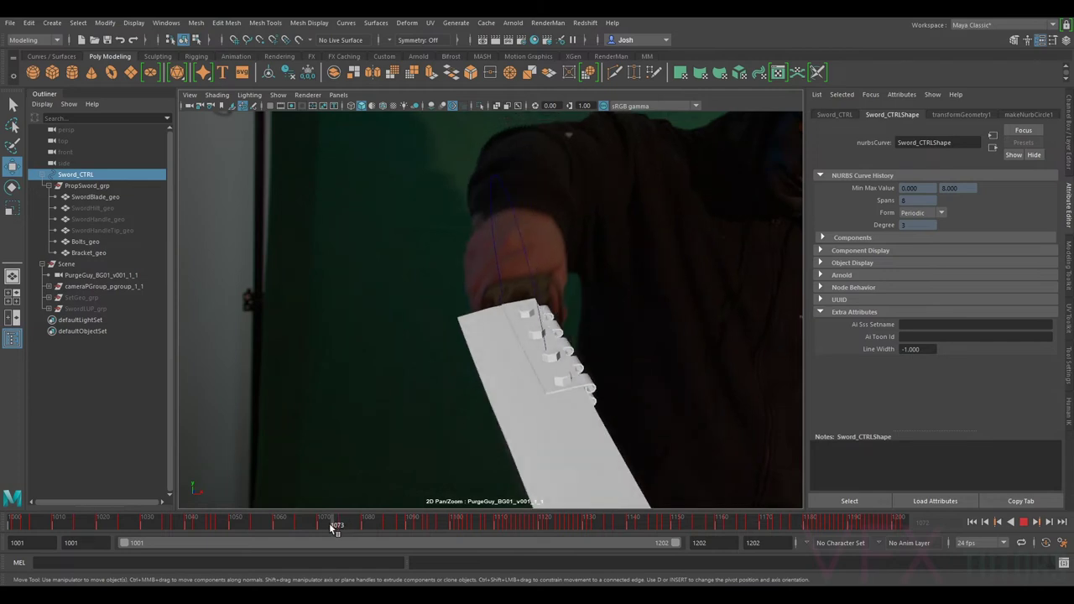
{"action": "key", "text": "alt+v"}
{"action": "scroll", "coordinate": [493, 367], "scroll_direction": "up", "scroll_amount": 3}
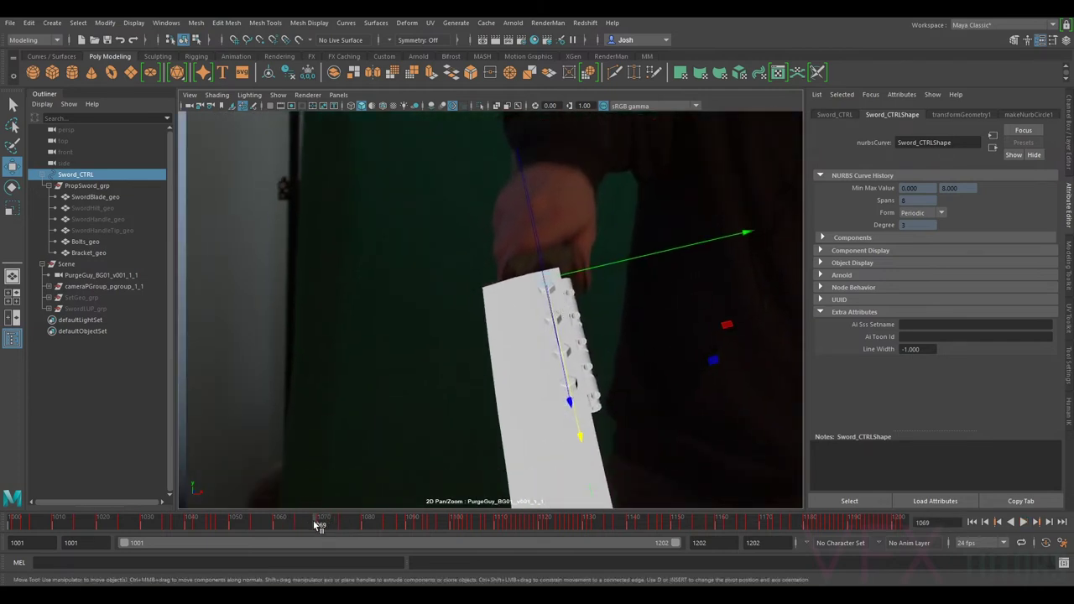
- Inspect the blade and bolts below the lowered hand between frames 1060 and 1049
{"action": "left_click_drag", "start_coordinate": [318, 524], "coordinate": [262, 527]}
{"action": "right_click_drag", "start_coordinate": [530, 381], "coordinate": [663, 441]}
{"action": "middle_click_drag", "start_coordinate": [662, 441], "coordinate": [561, 299]}
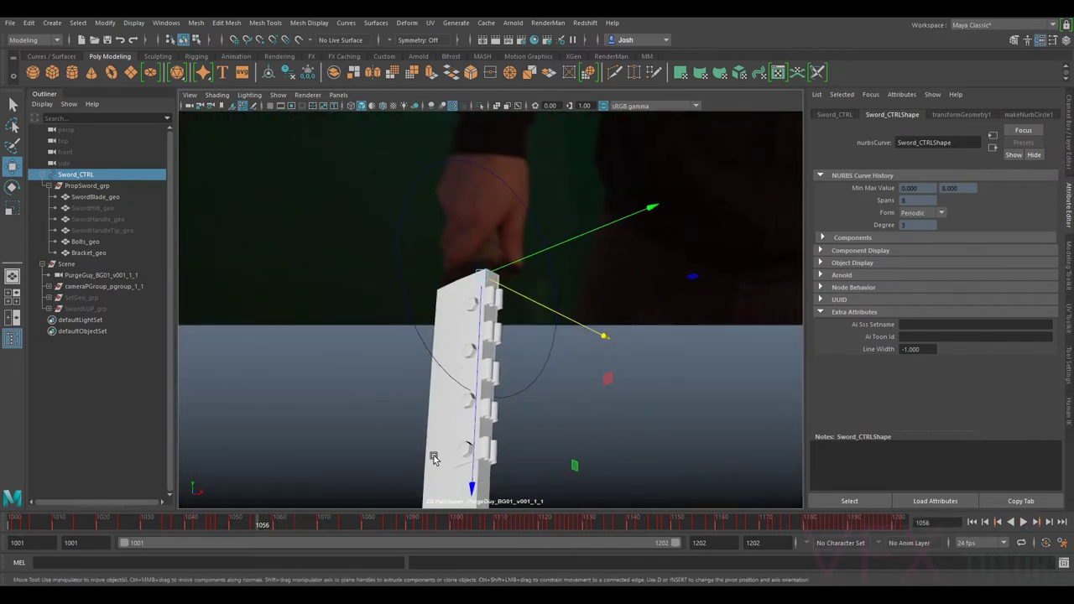
{"action": "key", "text": "alt+v"}
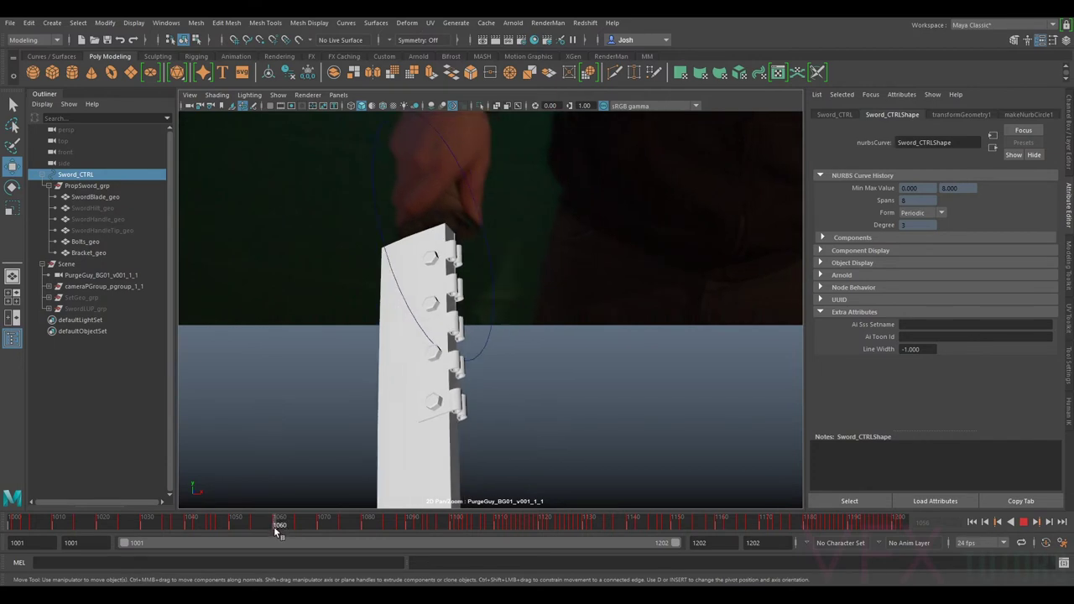
{"action": "left_click_drag", "start_coordinate": [267, 527], "coordinate": [227, 535]}
{"action": "right_click_drag", "start_coordinate": [571, 369], "coordinate": [623, 359]}
{"action": "middle_click_drag", "start_coordinate": [606, 332], "coordinate": [543, 347]}
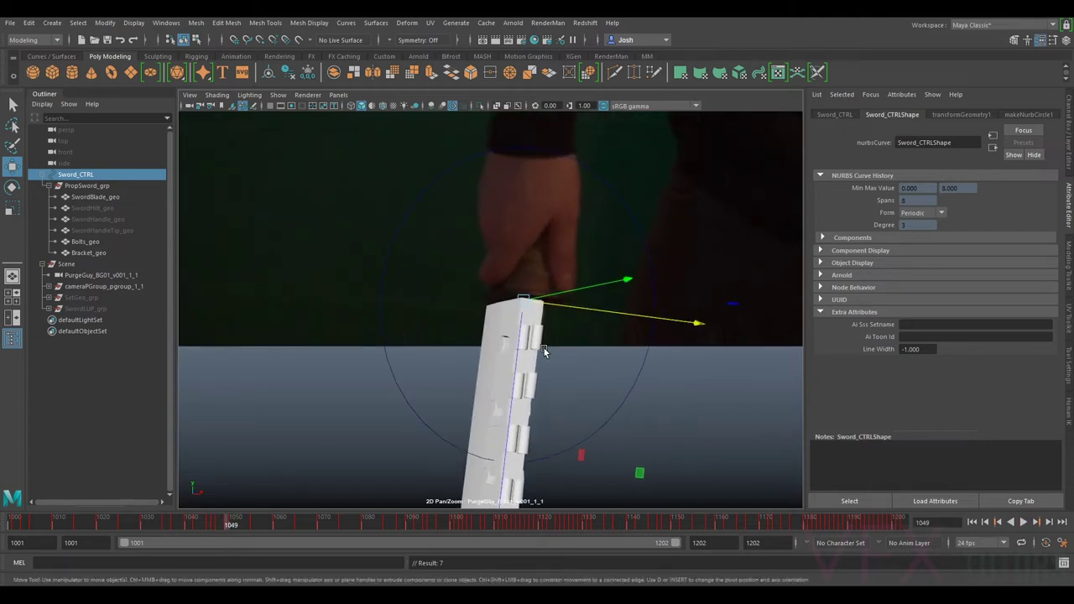
- Nudge the sword control along the blade's length at frame 1049 so the base meets the hand, comparing against frame 1050
{"action": "key", "text": "alt+period"}
{"action": "key", "text": "alt+comma"}
{"action": "key", "text": "alt+period"}
{"action": "key", "text": "alt+comma"}
{"action": "key", "text": "alt+period"}
{"action": "key", "text": "alt+comma"}
{"action": "key", "text": "alt+period"}
{"action": "key", "text": "alt+comma"}
{"action": "key", "text": "alt+period"}
{"action": "key", "text": "alt+comma"}
{"action": "middle_click_drag", "start_coordinate": [518, 327], "coordinate": [518, 326]}
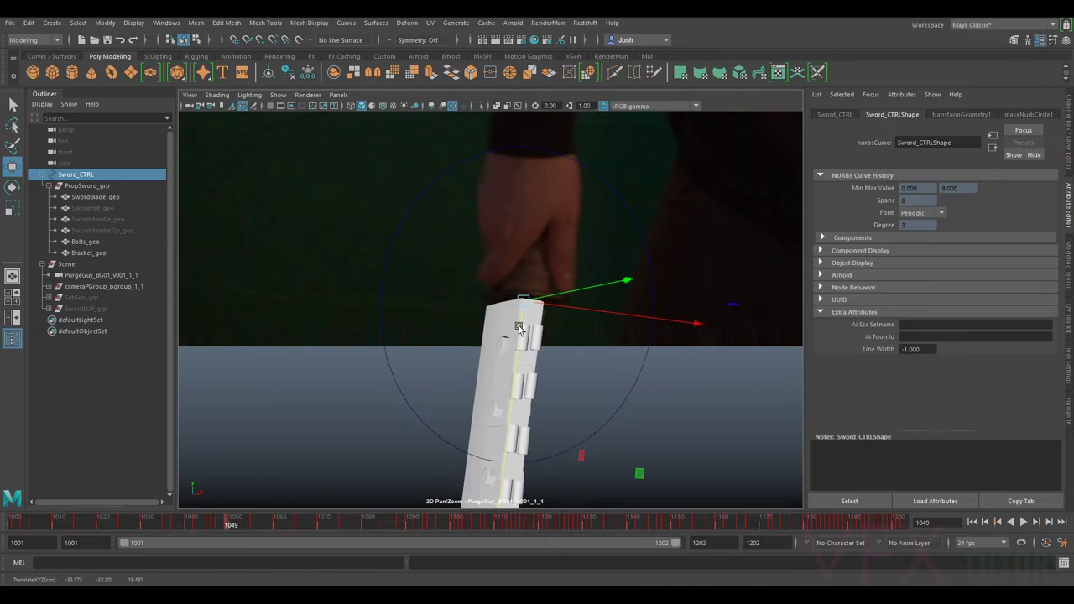
{"action": "key", "text": "alt+period"}
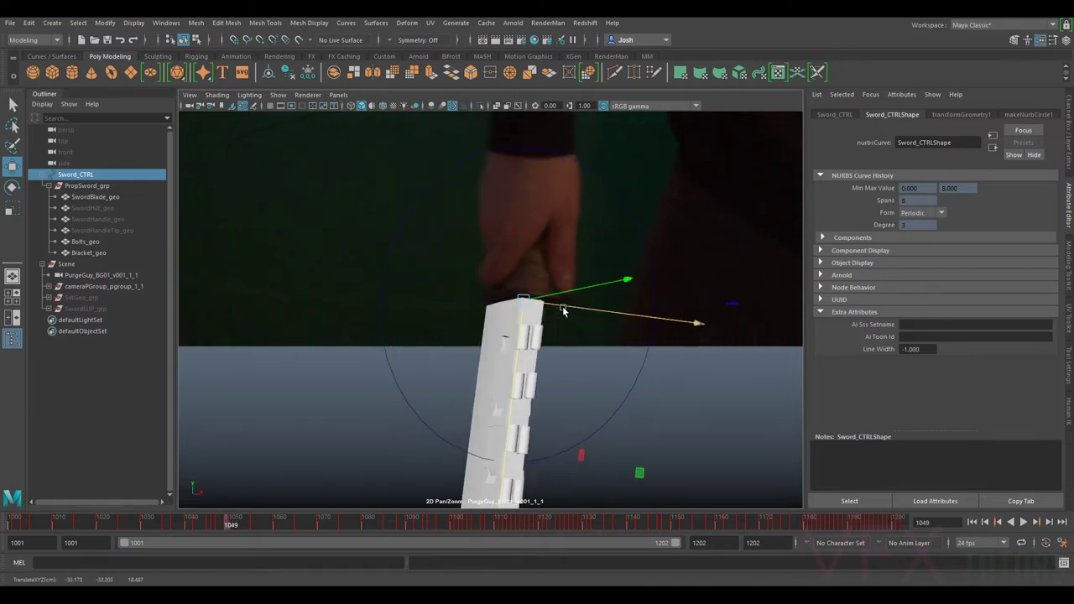
{"action": "key", "text": "alt+period"}
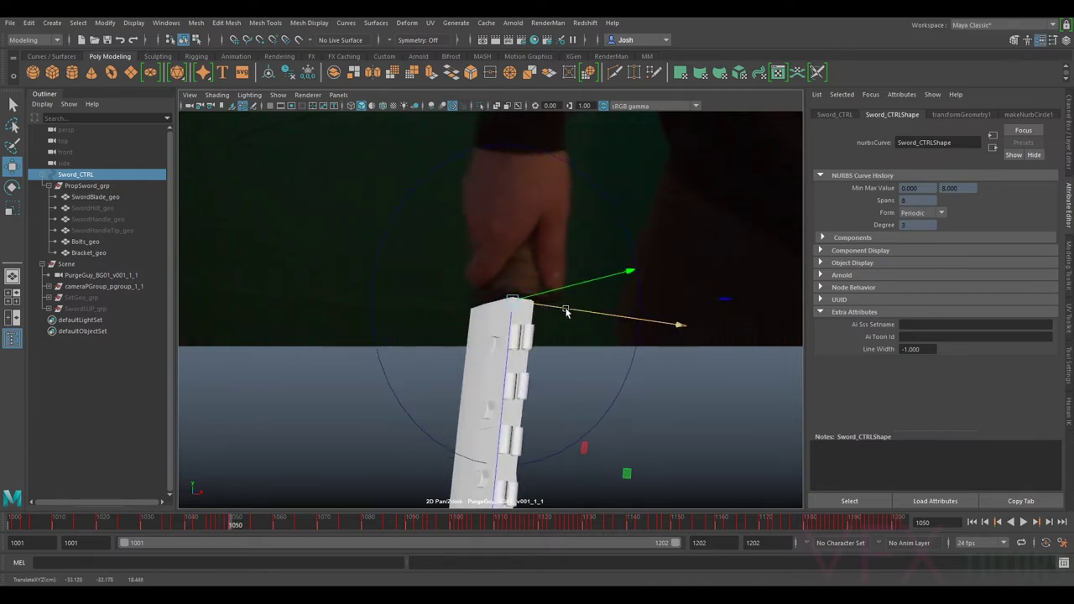
{"action": "key", "text": "alt+comma"}
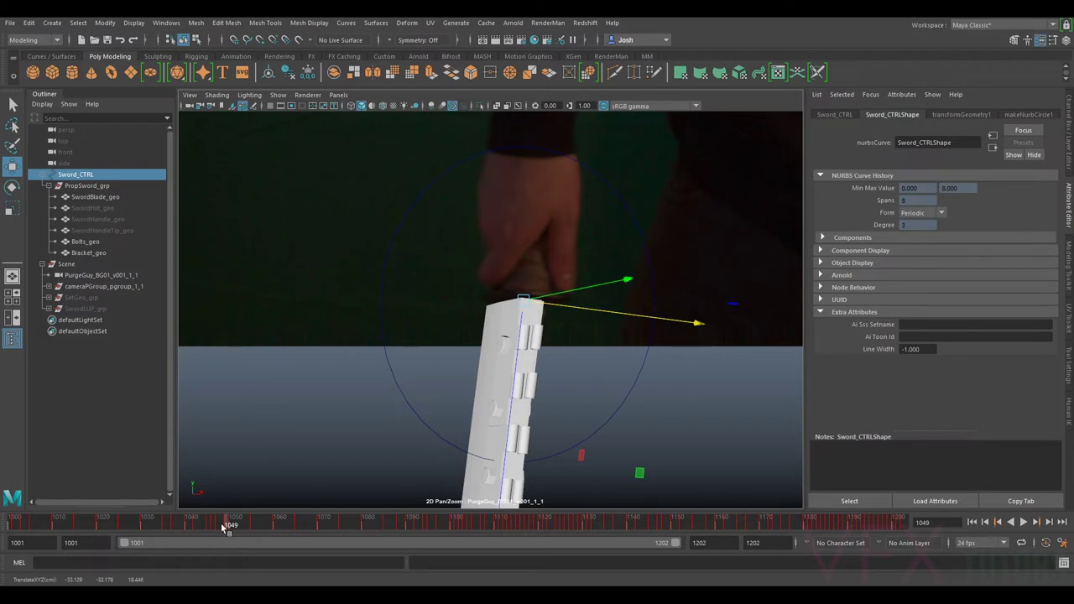
- Key the sword control at frame 1048 and adjust its position so the blade's base sits under the hand
{"action": "key", "text": "alt+comma"}
{"action": "key", "text": "s"}
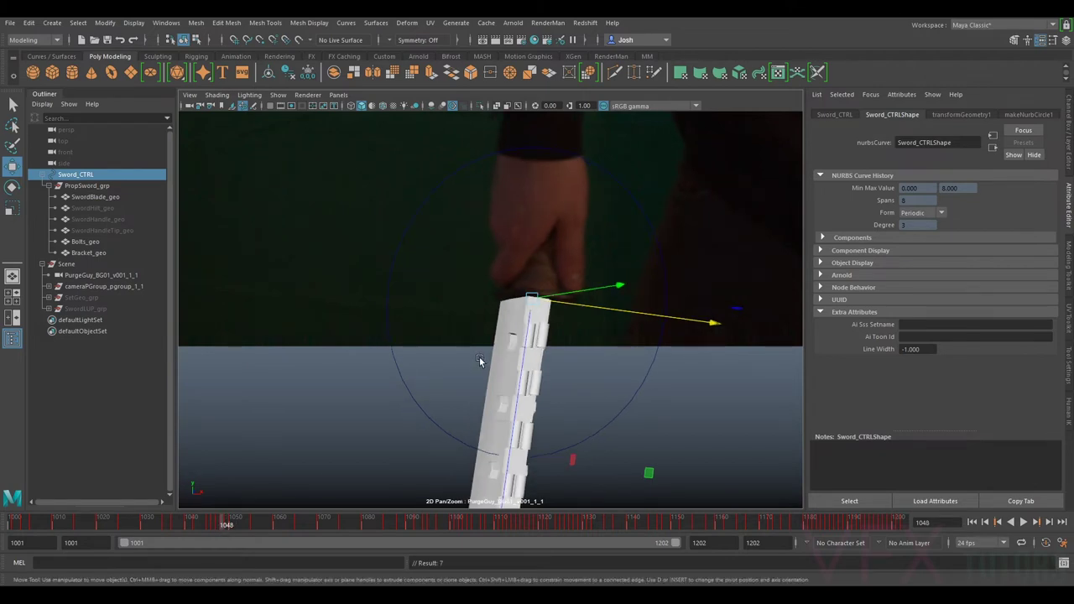
{"action": "key", "text": "alt+period"}
{"action": "key", "text": "alt+comma"}
{"action": "left_click_drag", "start_coordinate": [525, 328], "coordinate": [568, 305]}
{"action": "key", "text": "alt+period"}
{"action": "key", "text": "alt+comma"}
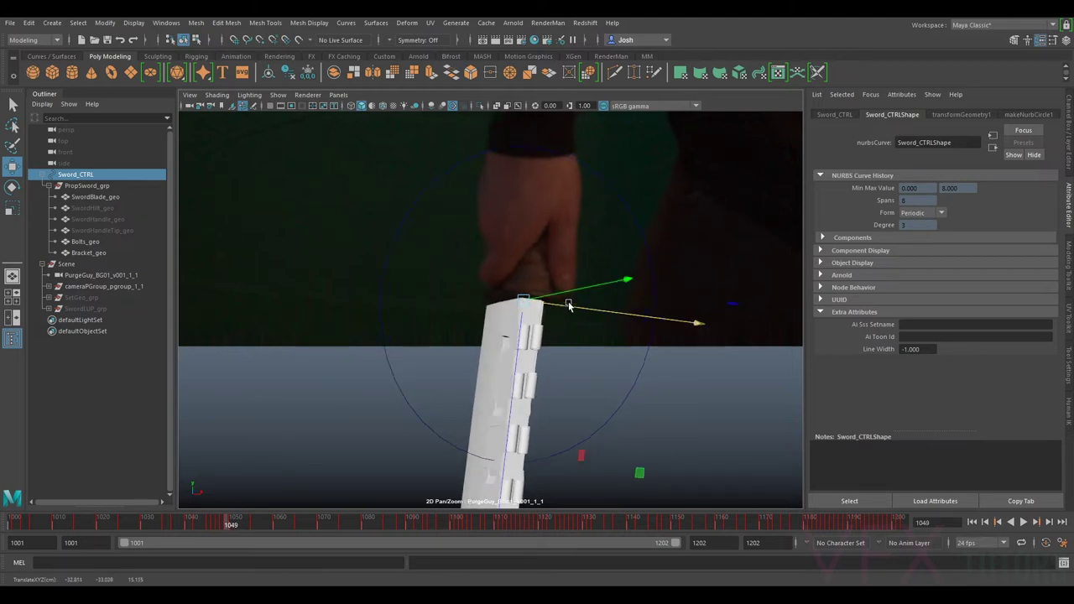
{"action": "scroll", "coordinate": [510, 267], "scroll_direction": "down", "scroll_amount": 3}
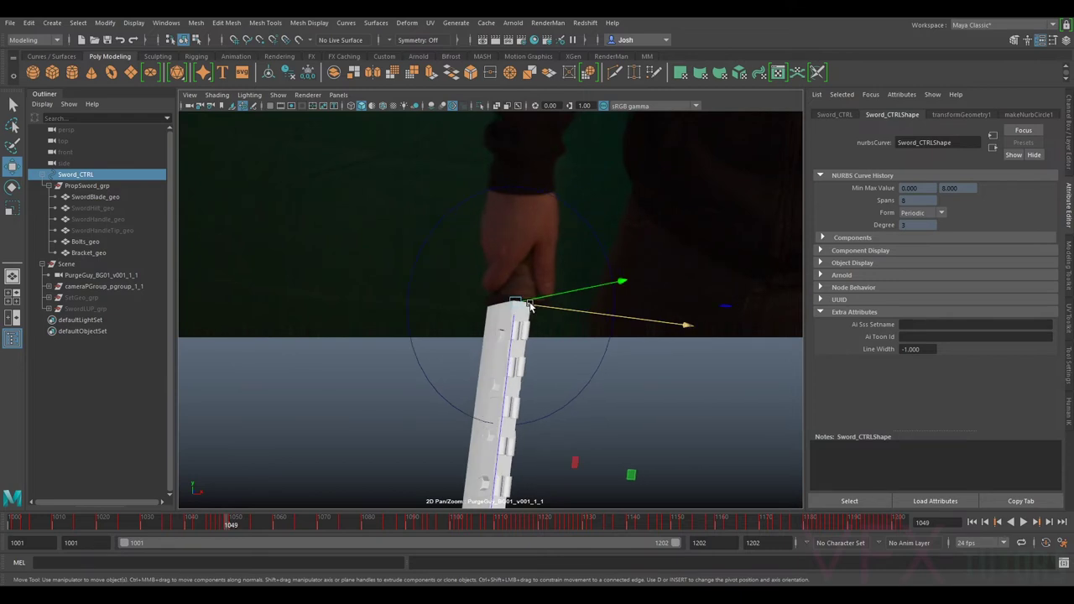
{"action": "middle_click_drag", "start_coordinate": [514, 327], "coordinate": [518, 327]}
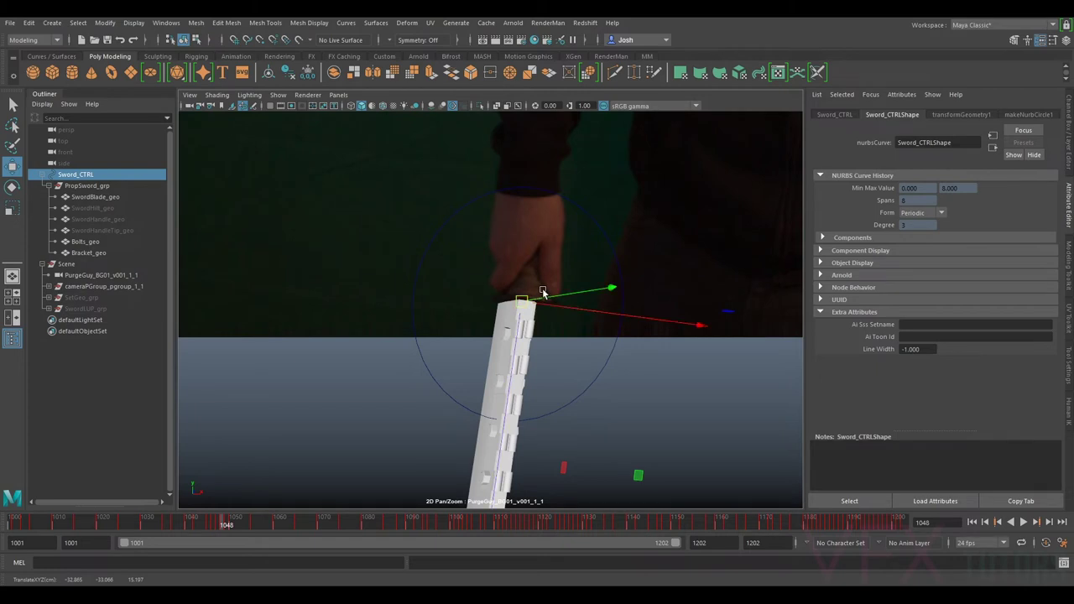
- Rotate the sword control slightly about its X axis at frame 1048, comparing the blade's angle with frame 1049
{"action": "key", "text": "e"}
{"action": "key", "text": "alt+period"}
{"action": "key", "text": "alt+comma"}
{"action": "key", "text": "alt+period"}
{"action": "left_click_drag", "start_coordinate": [543, 269], "coordinate": [605, 311]}
{"action": "key", "text": "alt+period"}
{"action": "key", "text": "alt+comma"}
{"action": "key", "text": "alt+period"}
{"action": "key", "text": "alt+comma"}
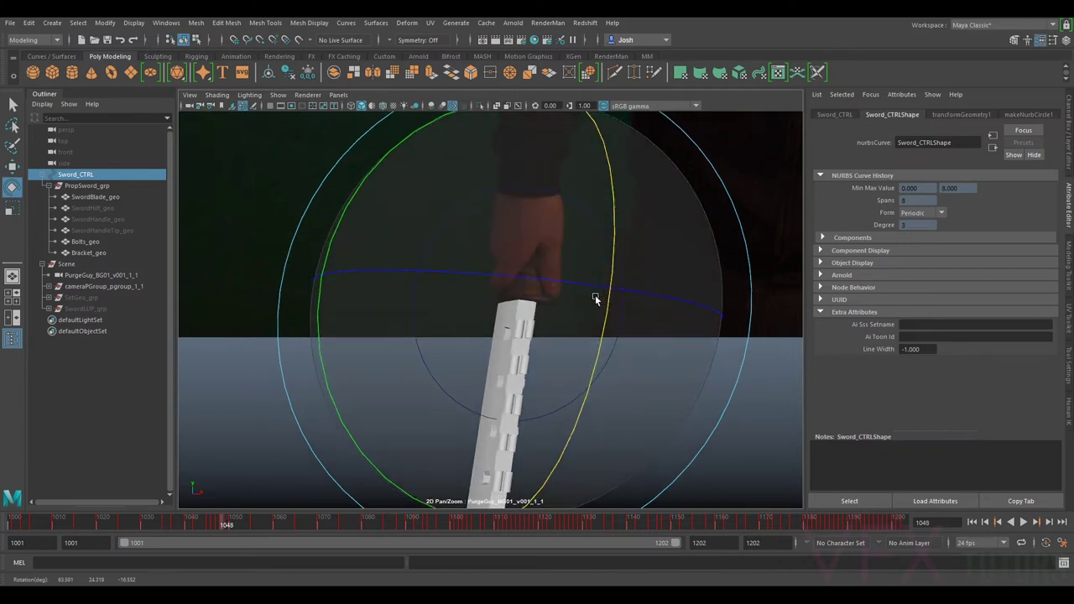
- Nudge the sword control along its X axis and the blade's length at frame 1048, checking against the neighbouring frames
{"action": "key", "text": "w"}
{"action": "left_click_drag", "start_coordinate": [554, 307], "coordinate": [548, 309]}
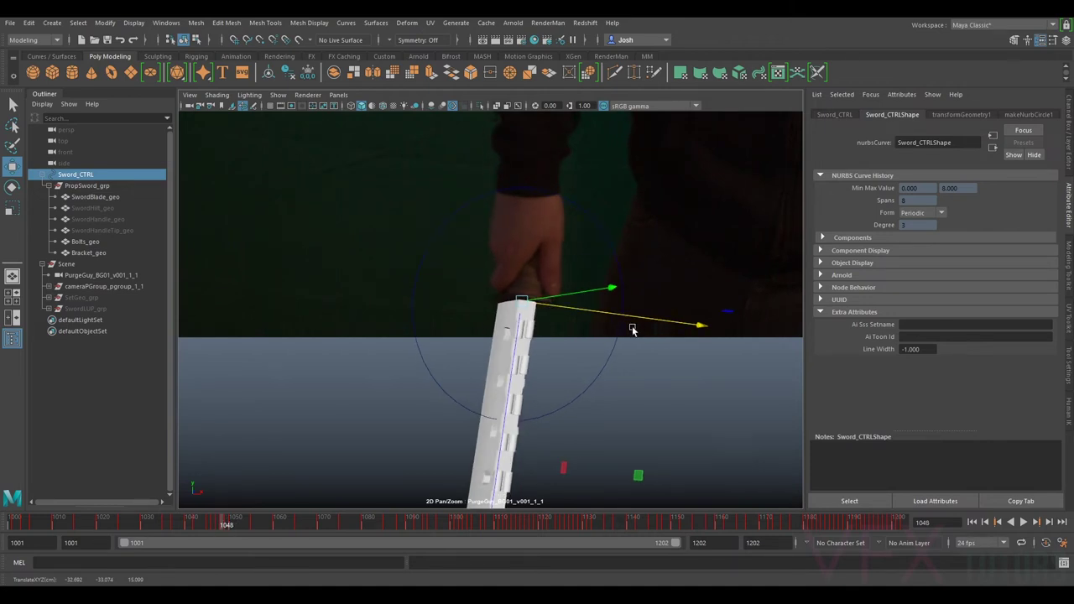
{"action": "key", "text": "alt+comma"}
{"action": "key", "text": "alt+period"}
{"action": "key", "text": "alt+period"}
{"action": "key", "text": "alt+period"}
{"action": "key", "text": "alt+comma"}
{"action": "key", "text": "alt+comma"}
{"action": "left_click_drag", "start_coordinate": [516, 345], "coordinate": [516, 347]}
{"action": "key", "text": "alt+period"}
{"action": "key", "text": "alt+comma"}
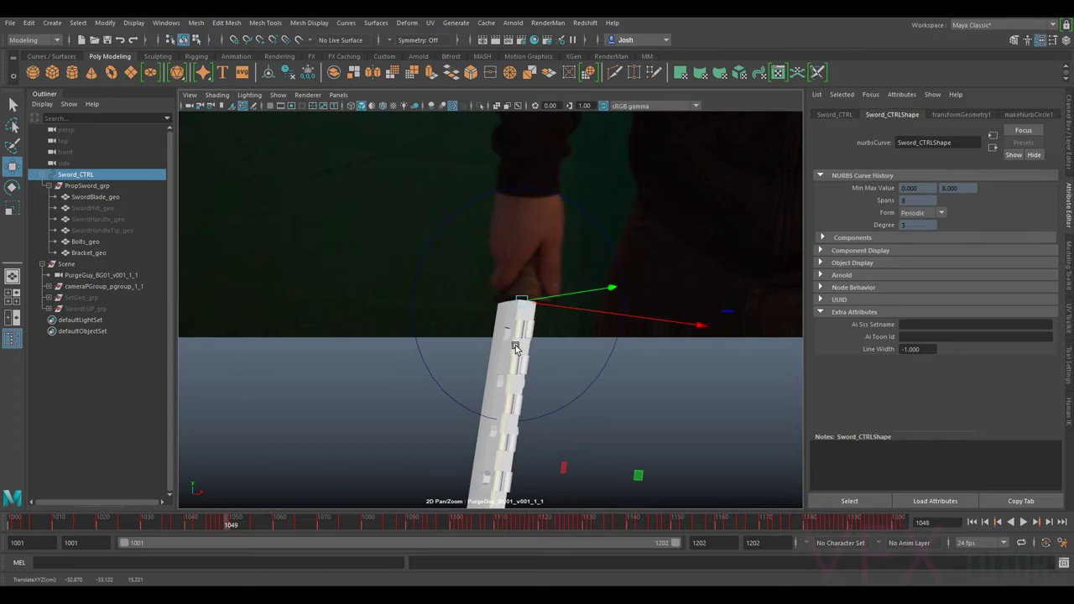
{"action": "middle_click_drag", "start_coordinate": [514, 347], "coordinate": [514, 345]}
{"action": "key", "text": "w"}
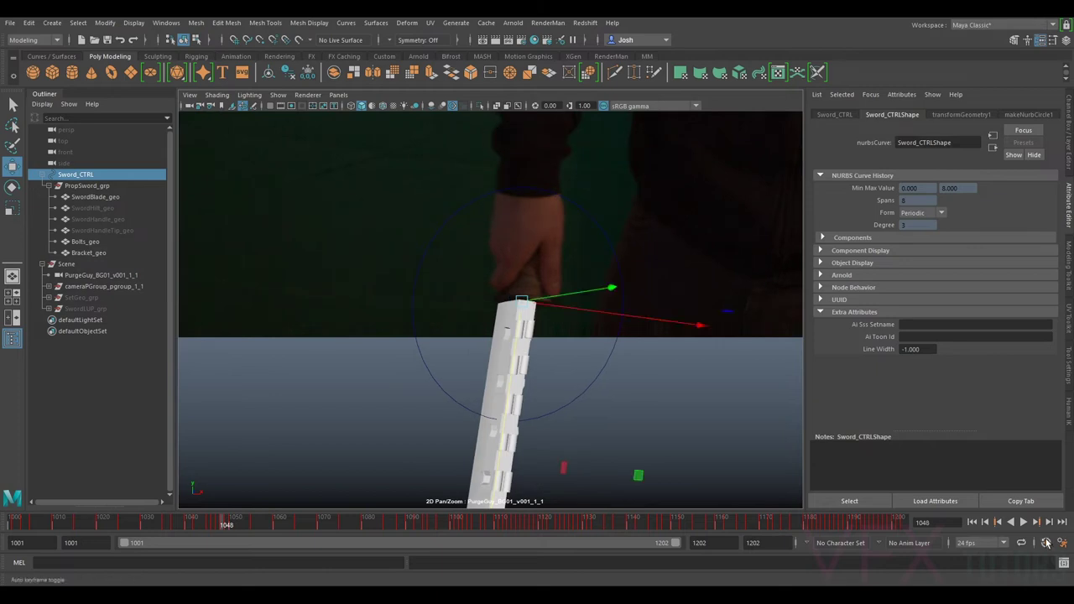
- Turn on automatic keyframing and recheck the blade against the hand around frames 1048 and 1049
{"action": "left_click", "coordinate": [1046, 543]}
{"action": "key", "text": "alt+period"}
{"action": "key", "text": "alt+period"}
{"action": "key", "text": "alt+comma"}
{"action": "key", "text": "alt+comma"}
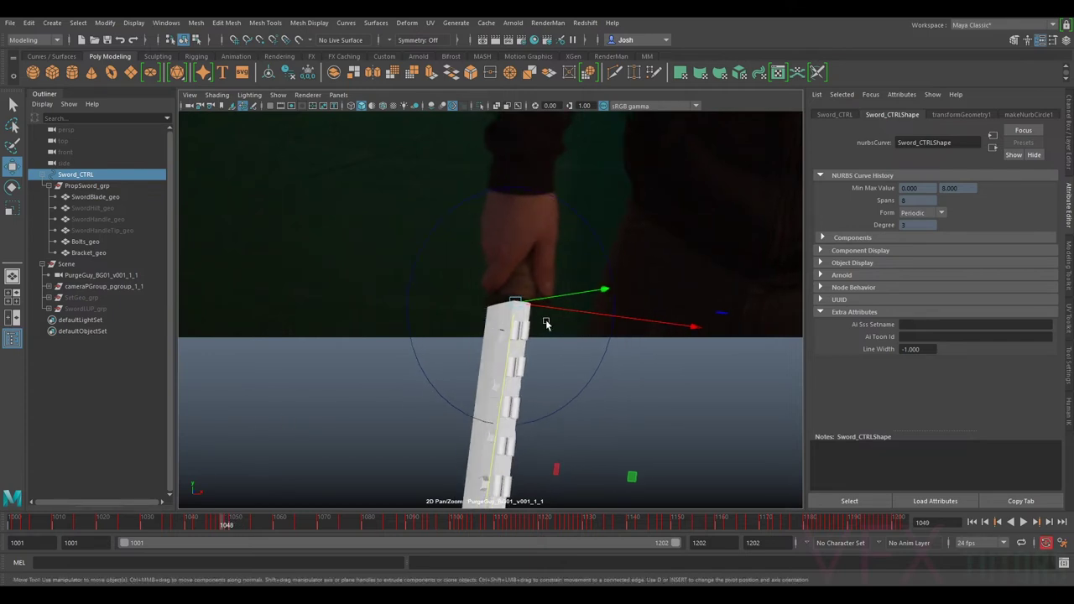
{"action": "key", "text": "alt+comma"}
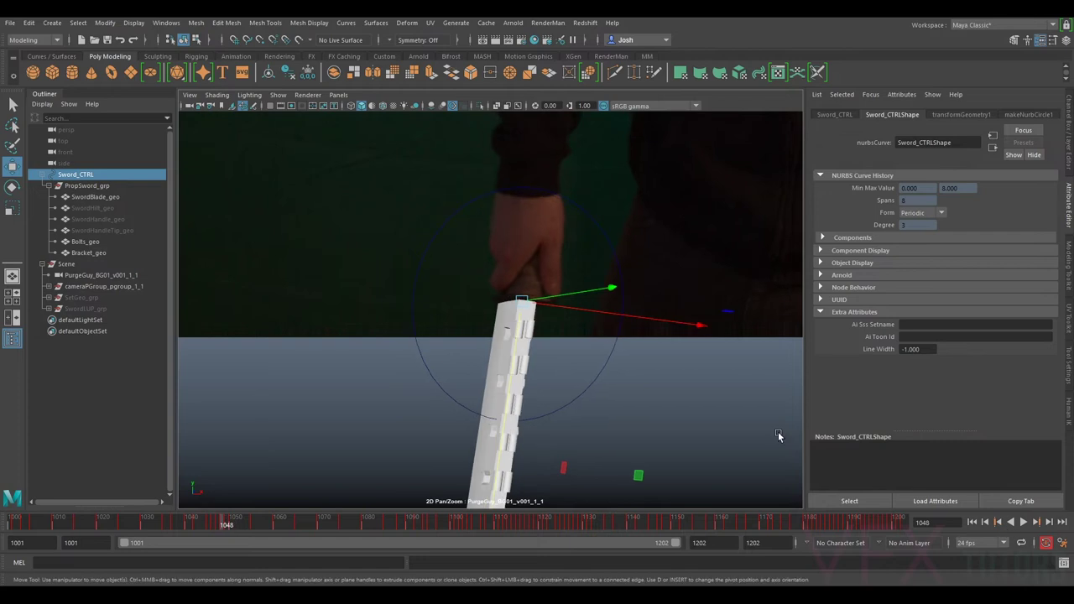
- Slide the sword control slightly along the blade's length at frame 1048 to seat the base below the hand
{"action": "key", "text": "alt+period"}
{"action": "key", "text": "alt+comma"}
{"action": "middle_click_drag", "start_coordinate": [517, 329], "coordinate": [518, 331]}
{"action": "key", "text": "alt+period"}
{"action": "key", "text": "alt+comma"}
{"action": "key", "text": "alt+period"}
{"action": "key", "text": "alt+comma"}
{"action": "key", "text": "alt+period"}
{"action": "key", "text": "alt+comma"}
- Fine-tune the sword's lengthwise position at frame 1048, comparing repeatedly with frame 1049 for a smooth transition
{"action": "key", "text": "q"}
{"action": "middle_click_drag", "start_coordinate": [516, 329], "coordinate": [517, 328]}
{"action": "key", "text": "alt+period"}
{"action": "key", "text": "alt+comma"}
{"action": "key", "text": "alt+period"}
{"action": "key", "text": "alt+comma"}
{"action": "key", "text": "alt+period"}
{"action": "key", "text": "alt+comma"}
{"action": "key", "text": "alt+period"}
{"action": "key", "text": "alt+comma"}
{"action": "key", "text": "alt+period"}
{"action": "key", "text": "alt+comma"}
{"action": "key", "text": "alt+period"}
{"action": "key", "text": "alt+comma"}
- Tilt the sword control slightly about its X axis at frame 1048 and compare the blade with frame 1049
{"action": "key", "text": "e"}
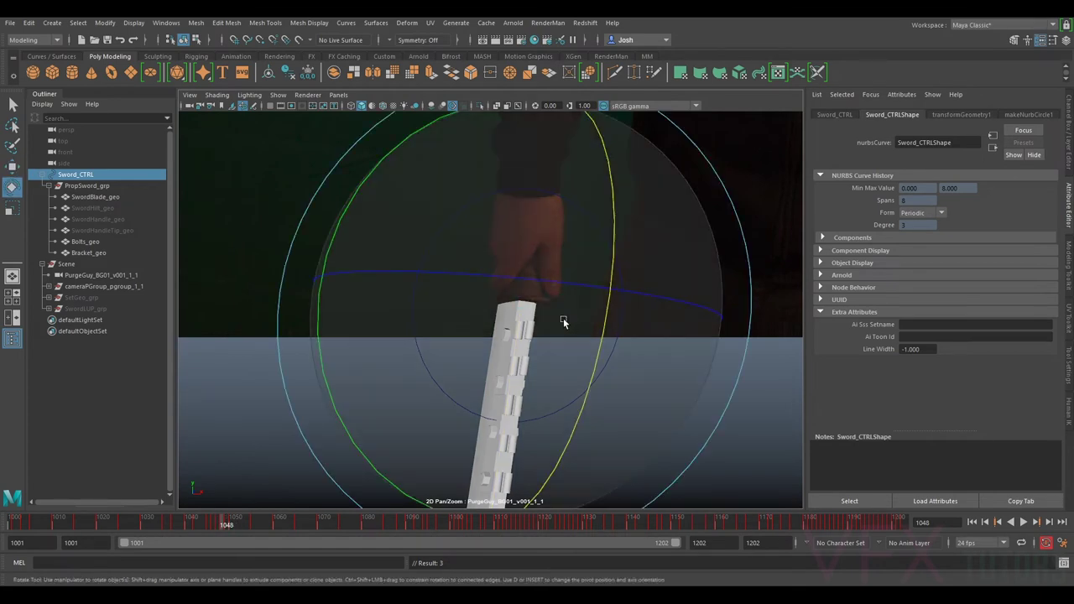
{"action": "key", "text": "alt+period"}
{"action": "key", "text": "alt+comma"}
{"action": "left_click_drag", "start_coordinate": [538, 311], "coordinate": [599, 336]}
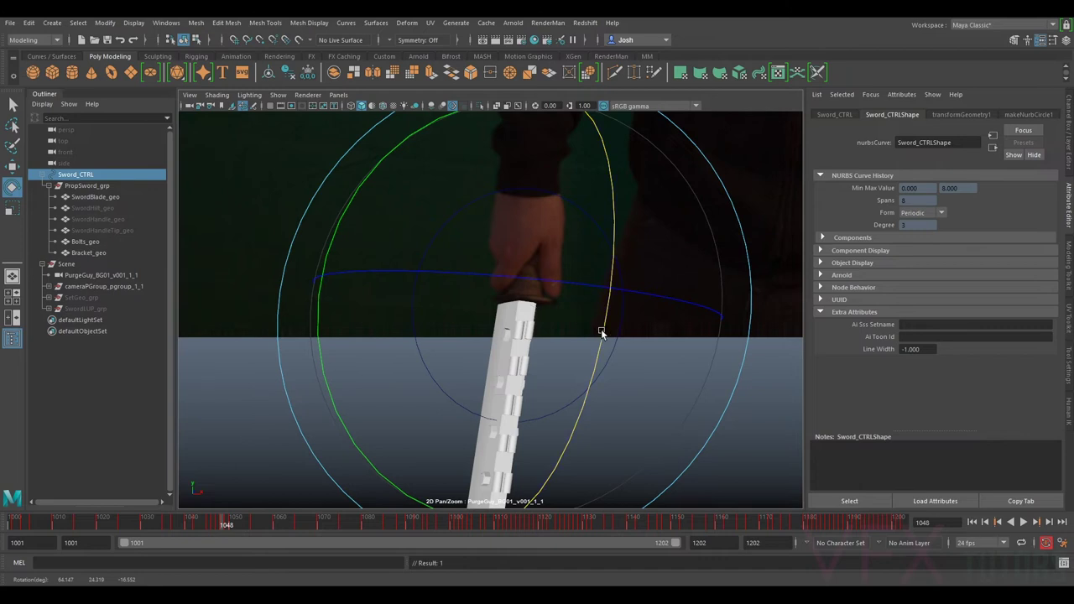
{"action": "key", "text": "alt+period"}
{"action": "key", "text": "alt+comma"}
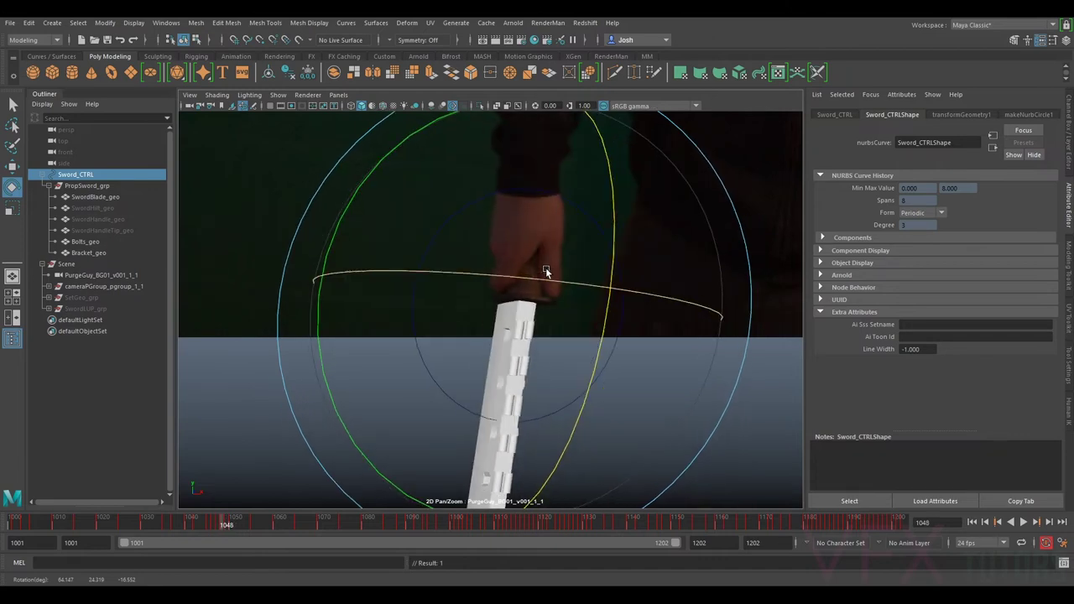
- Roll the sword control slightly about its Z axis at frame 1048 and check the adjacent frames
{"action": "left_click_drag", "start_coordinate": [546, 270], "coordinate": [542, 281]}
{"action": "key", "text": "alt+period"}
{"action": "key", "text": "alt+comma"}
{"action": "key", "text": "alt+period"}
{"action": "key", "text": "alt+comma"}
{"action": "key", "text": "alt+comma"}
{"action": "key", "text": "alt+period"}
- Shift the sword control slightly along its X axis at frame 1048 and check the motion from frame 1047 to 1050
{"action": "key", "text": "w"}
{"action": "key", "text": "alt+period"}
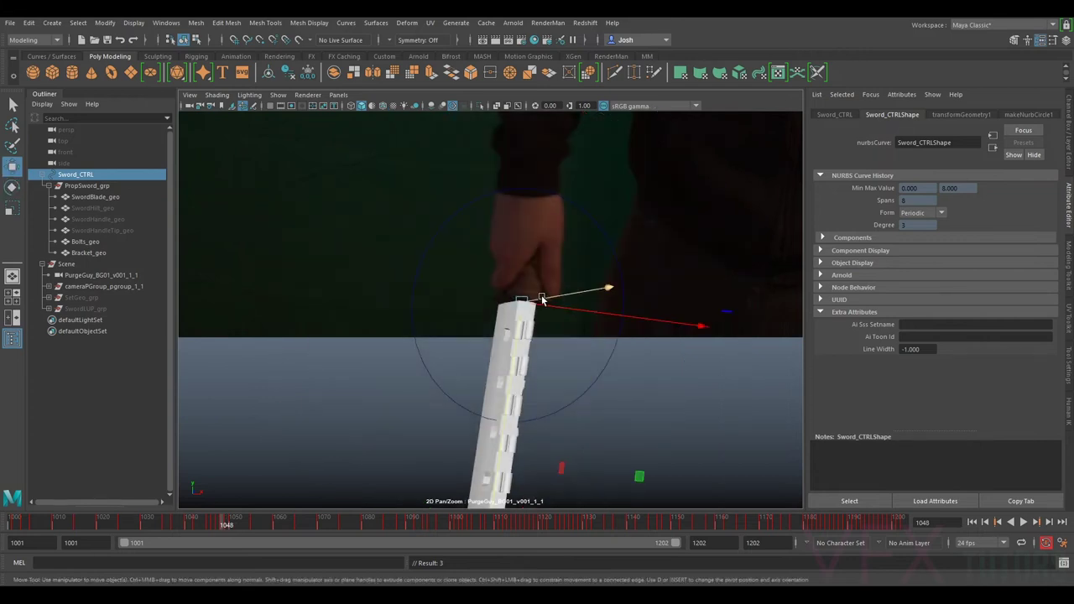
{"action": "key", "text": "alt+comma"}
{"action": "left_click_drag", "start_coordinate": [559, 309], "coordinate": [561, 312]}
{"action": "key", "text": "alt+period"}
{"action": "key", "text": "alt+comma"}
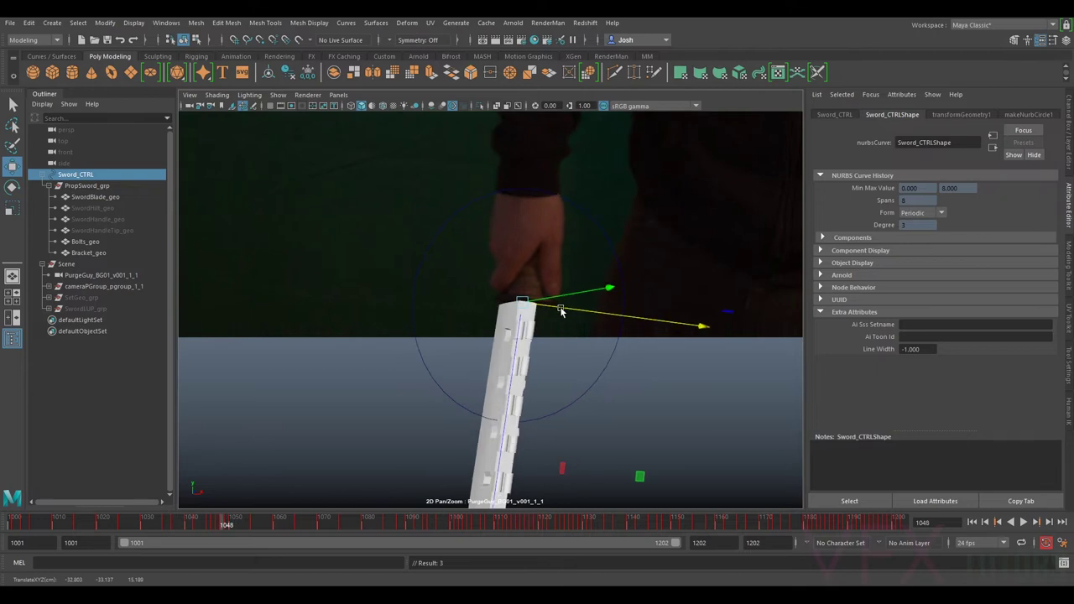
{"action": "key", "text": "alt+comma"}
{"action": "key", "text": "alt+period"}
{"action": "key", "text": "alt+period"}
{"action": "key", "text": "alt+period"}
{"action": "key", "text": "alt+comma"}
{"action": "key", "text": "alt+comma"}
{"action": "key", "text": "alt+comma"}
- Nudge the sword control along the blade's length and its X axis at frame 1047 to match frame 1048
{"action": "key", "text": "alt+period"}
{"action": "key", "text": "alt+comma"}
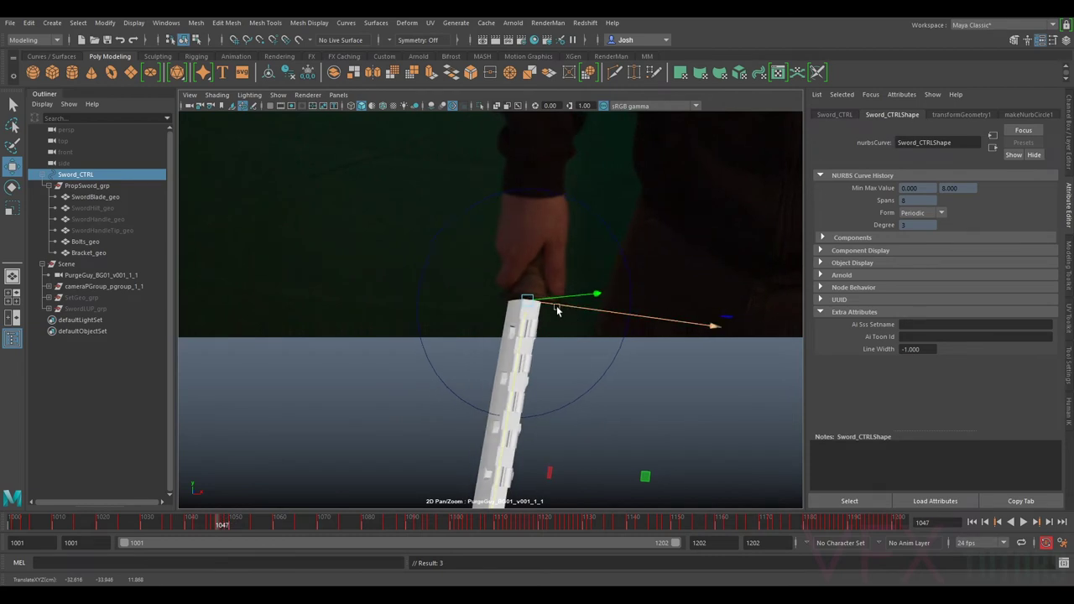
{"action": "key", "text": "alt+period"}
{"action": "key", "text": "alt+comma"}
{"action": "key", "text": "alt+period"}
{"action": "key", "text": "alt+comma"}
{"action": "middle_click_drag", "start_coordinate": [528, 316], "coordinate": [525, 315]}
{"action": "key", "text": "alt+period"}
{"action": "key", "text": "alt+comma"}
{"action": "left_click_drag", "start_coordinate": [552, 307], "coordinate": [554, 307]}
{"action": "key", "text": "alt+period"}
{"action": "key", "text": "alt+comma"}
{"action": "key", "text": "alt+period"}
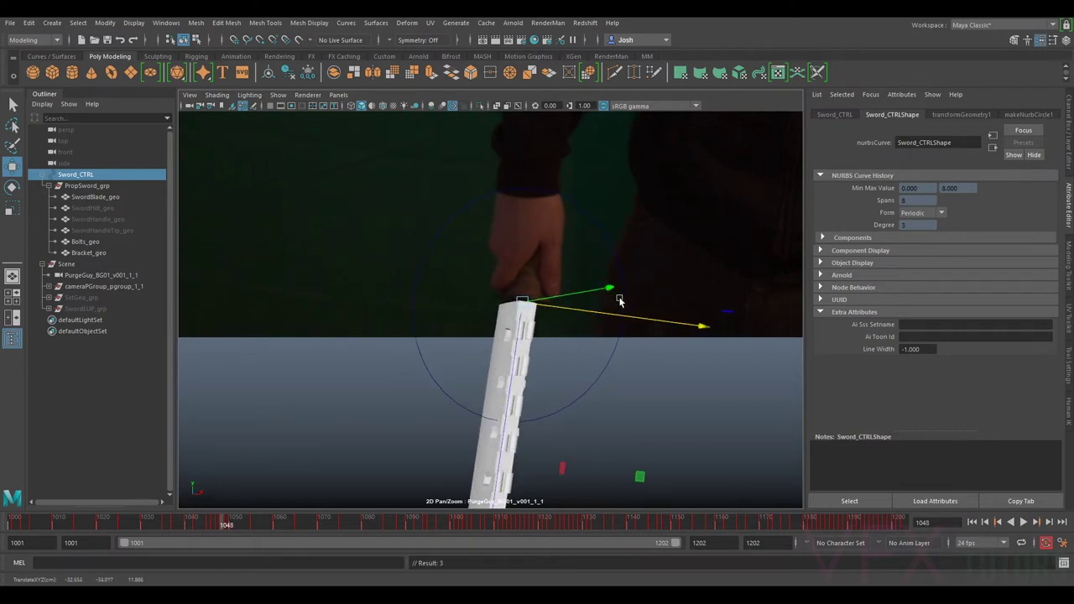
- Slide the sword control slightly along the blade's length at frame 1046, comparing with frame 1047
{"action": "key", "text": "alt+comma"}
{"action": "key", "text": "alt+comma"}
{"action": "key", "text": "alt+period"}
{"action": "key", "text": "alt+comma"}
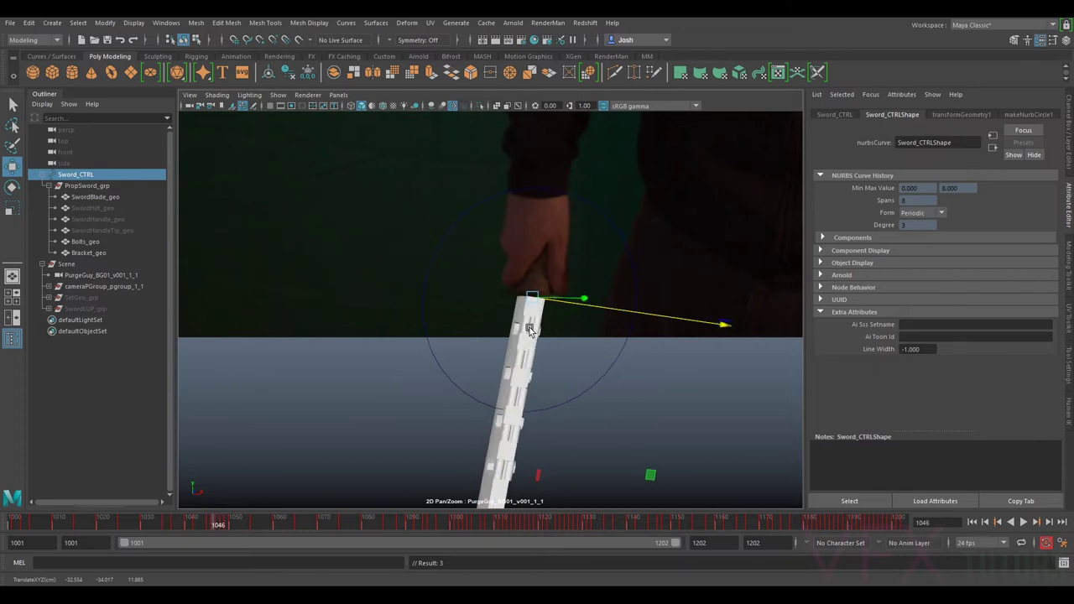
{"action": "middle_click_drag", "start_coordinate": [528, 332], "coordinate": [529, 332]}
{"action": "key", "text": "alt+period"}
{"action": "key", "text": "alt+comma"}
{"action": "key", "text": "alt+period"}
{"action": "key", "text": "alt+comma"}
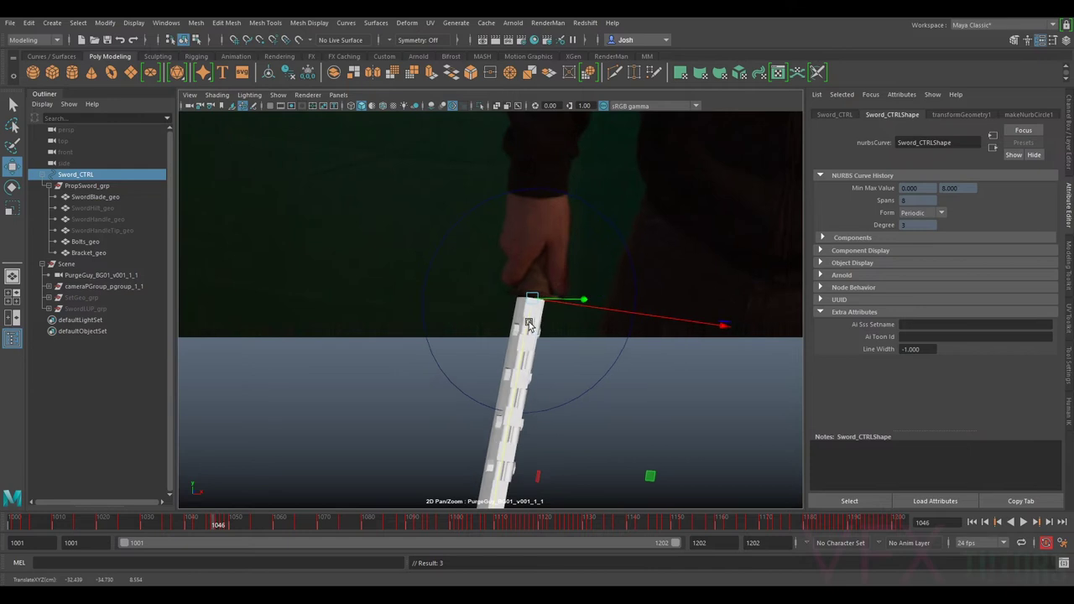
- Review the blade's base under the hand between frames 1046 and 1040, and play back the shot briefly
{"action": "key", "text": "alt+comma"}
{"action": "key", "text": "alt+period"}
{"action": "key", "text": "alt+comma"}
{"action": "key", "text": "alt+comma"}
{"action": "key", "text": "alt+comma"}
{"action": "key", "text": "alt+comma"}
{"action": "key", "text": "alt+comma"}
{"action": "key", "text": "alt+comma"}
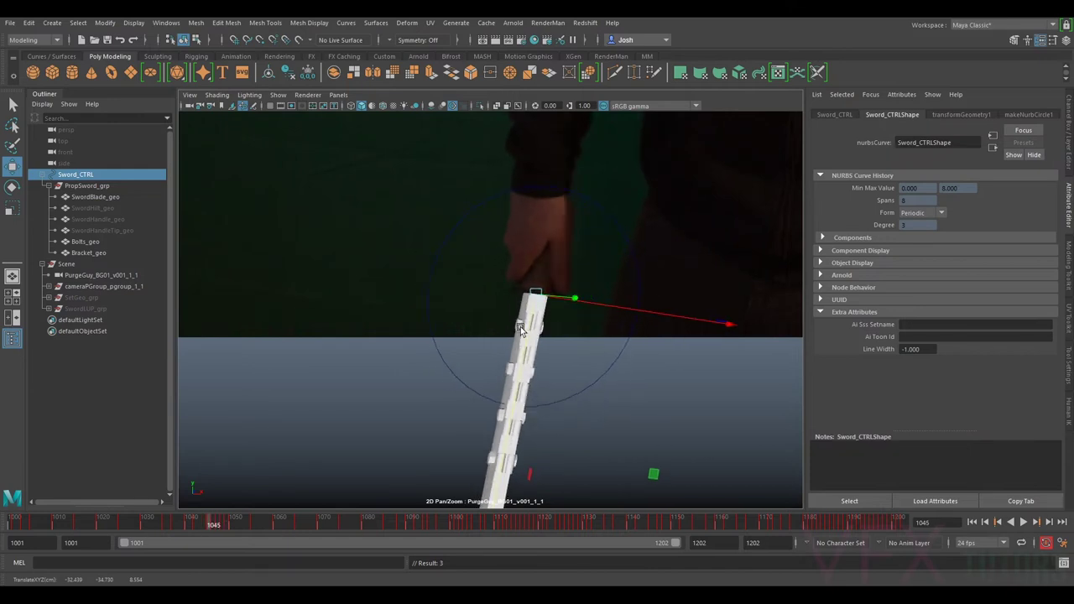
{"action": "key", "text": "alt+period"}
{"action": "key", "text": "alt+period"}
{"action": "key", "text": "alt+period"}
{"action": "key", "text": "alt+period"}
{"action": "key", "text": "alt+period"}
{"action": "key", "text": "alt+period"}
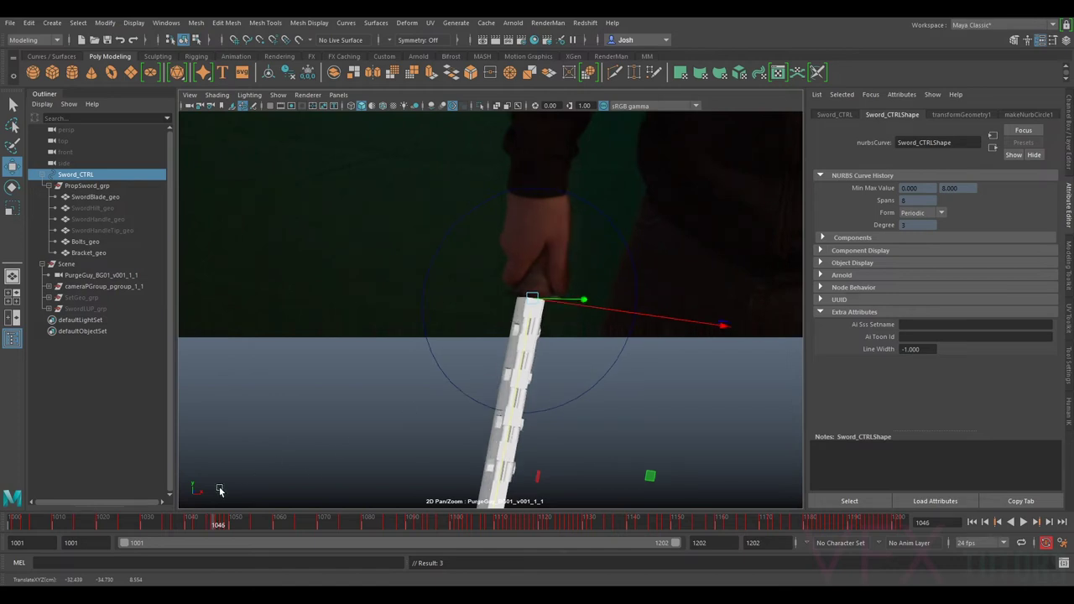
{"action": "key", "text": "alt+v"}
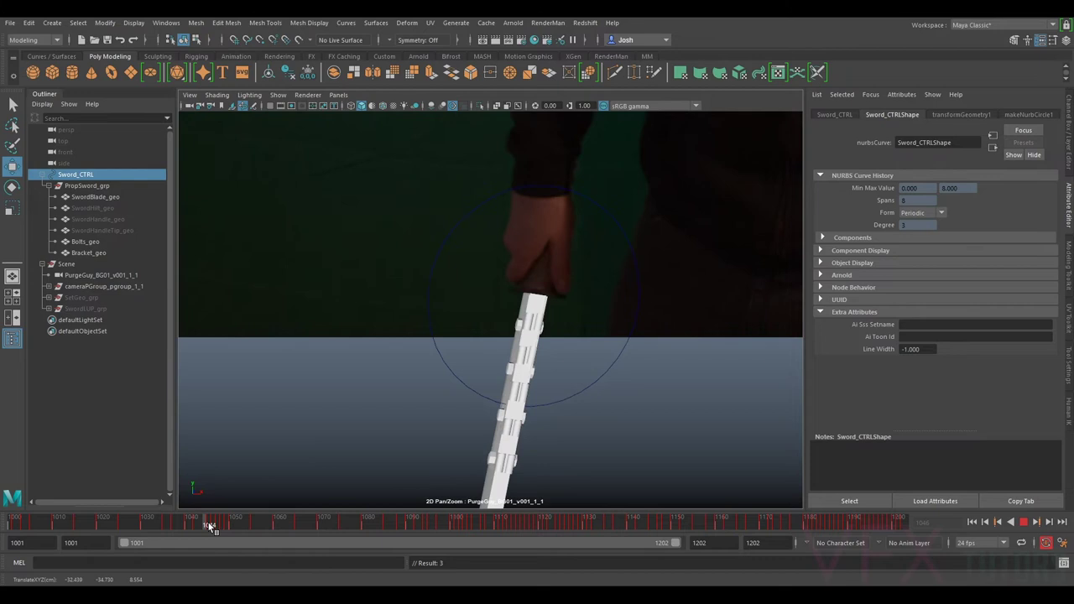
{"action": "key", "text": "alt+v"}
- Inspect the sword's alignment with the hand around frame 1041 and compare it with the keyed pose at frame 1045
{"action": "key", "text": "alt+comma"}
{"action": "key", "text": "alt+comma"}
{"action": "mouse_move", "coordinate": [198, 526]}
{"action": "left_mouse_down"}
{"action": "mouse_move", "coordinate": [211, 524]}
{"action": "mouse_move", "coordinate": [181, 526]}
{"action": "mouse_move", "coordinate": [192, 527]}
{"action": "left_mouse_up"}
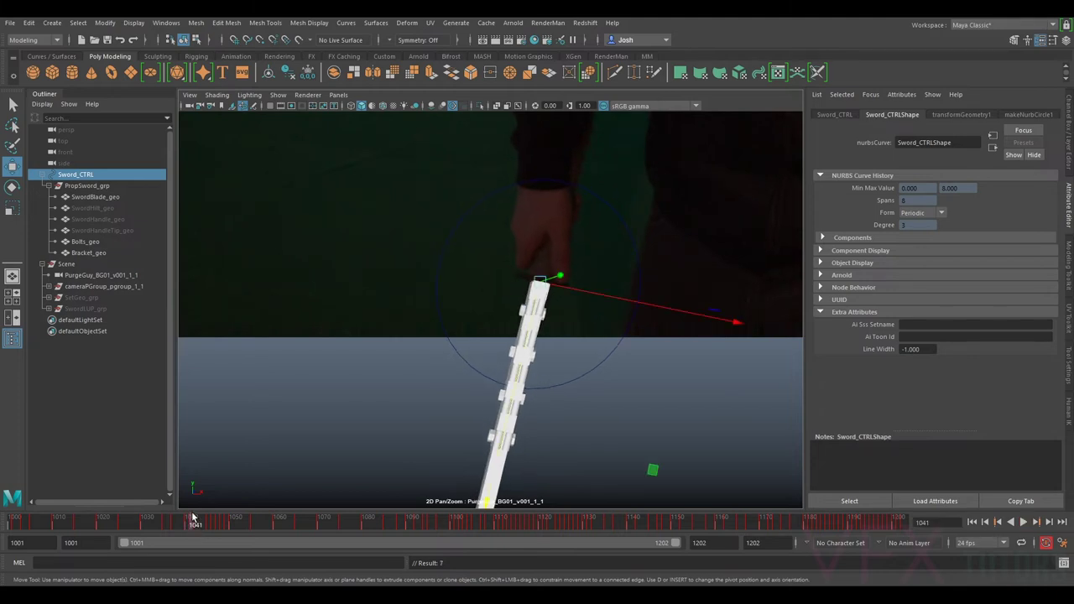
{"action": "key", "text": "alt+comma"}
{"action": "key", "text": "alt+period"}
{"action": "key", "text": "alt+comma"}
{"action": "key", "text": "alt+comma"}
{"action": "key", "text": "alt+period"}
{"action": "key", "text": "alt+comma"}
{"action": "key", "text": "alt+period"}
{"action": "key", "text": "alt+period"}
{"action": "key", "text": "period"}
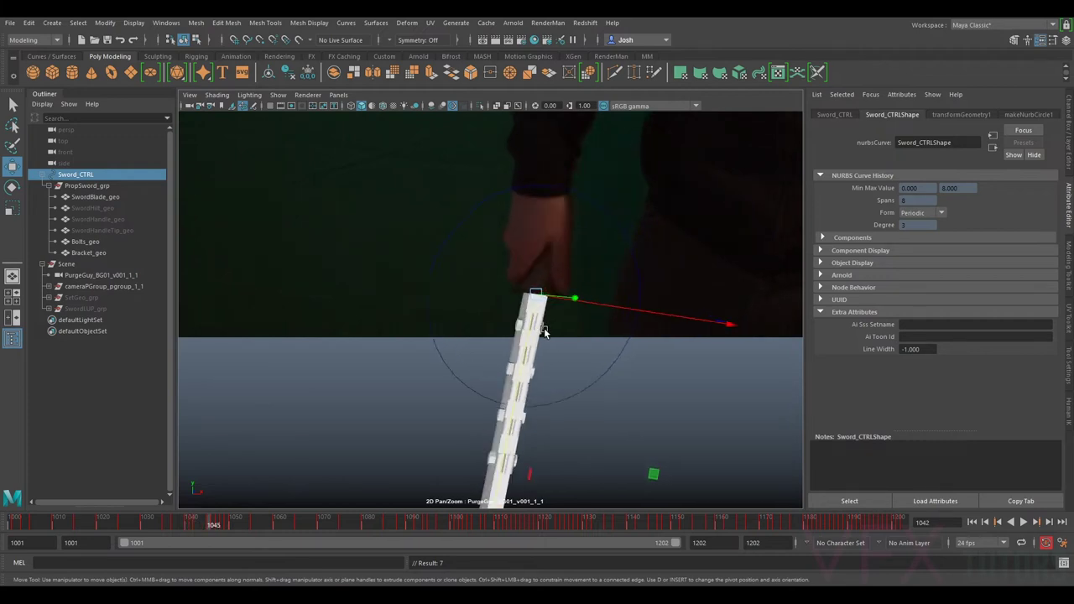
{"action": "key", "text": "comma"}
{"action": "key", "text": "comma"}
{"action": "key", "text": "period"}
{"action": "key", "text": "comma"}
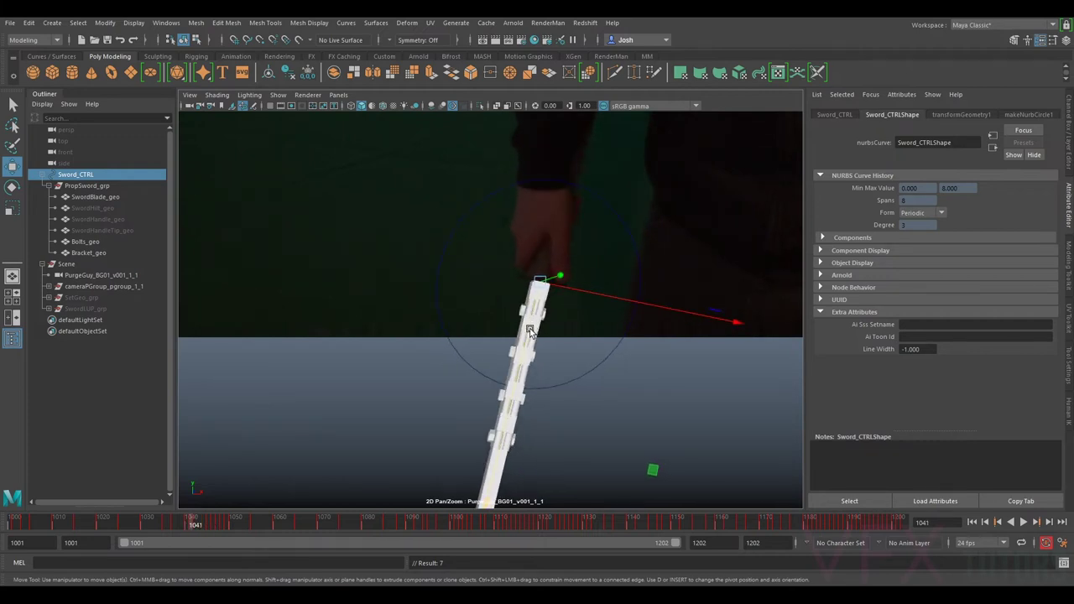
- Examine the blade's alignment with the hand frame by frame between frames 1037 and 1042
{"action": "key", "text": "alt+period"}
{"action": "key", "text": "alt+comma"}
{"action": "key", "text": "alt+comma"}
{"action": "key", "text": "alt+period"}
{"action": "key", "text": "alt+period"}
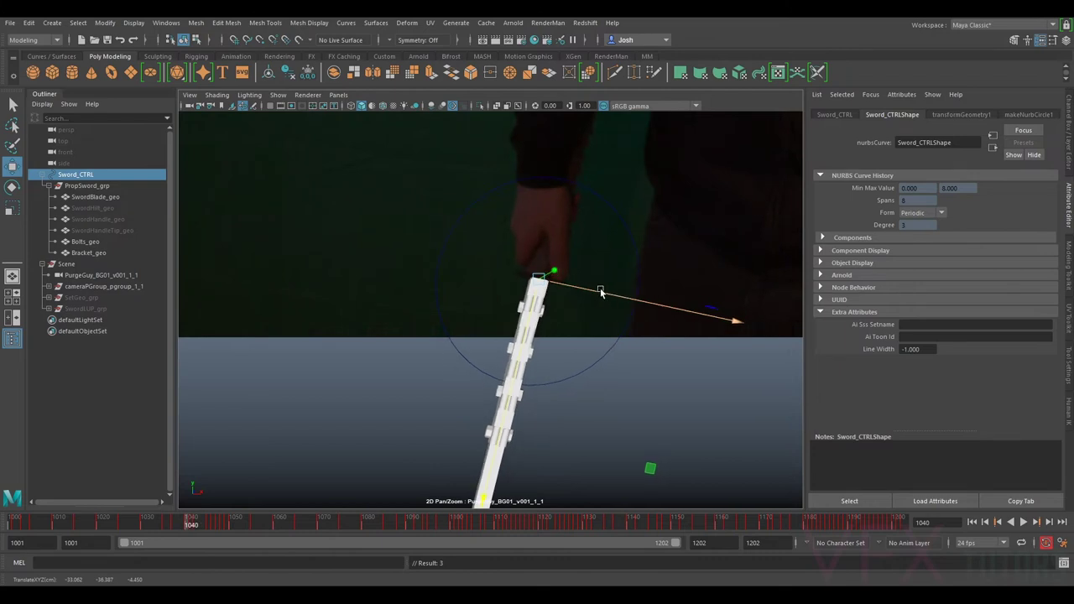
{"action": "key", "text": "alt+comma"}
{"action": "key", "text": "alt+comma"}
{"action": "key", "text": "alt+comma"}
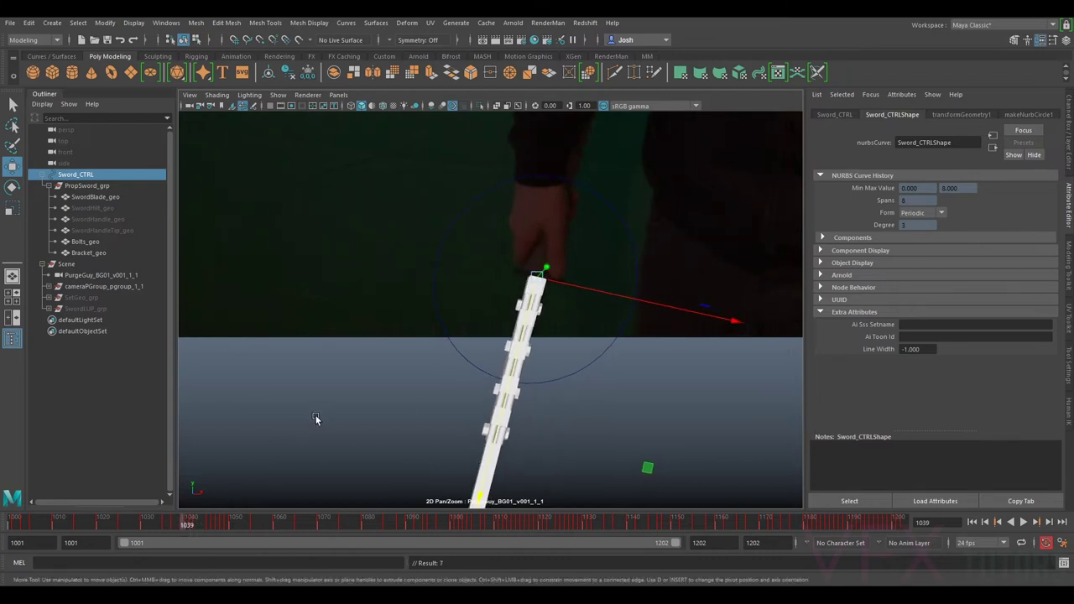
{"action": "left_click", "coordinate": [181, 522]}
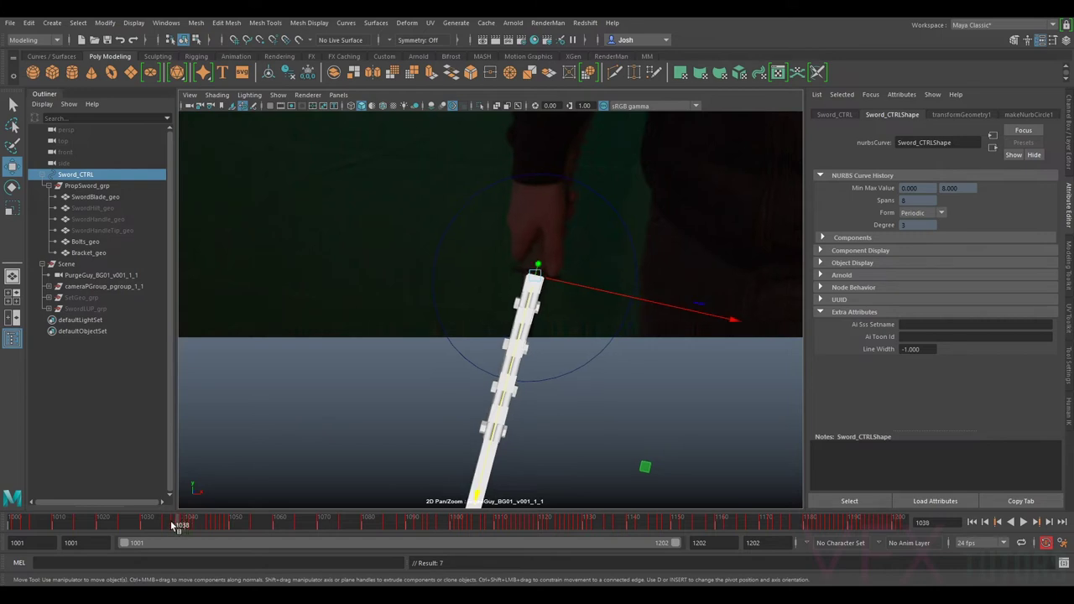
{"action": "left_click", "coordinate": [174, 524]}
{"action": "key", "text": "alt+period"}
{"action": "key", "text": "alt+period"}
{"action": "key", "text": "alt+period"}
{"action": "key", "text": "alt+period"}
{"action": "key", "text": "alt+period"}
{"action": "key", "text": "alt+comma"}
{"action": "key", "text": "alt+comma"}
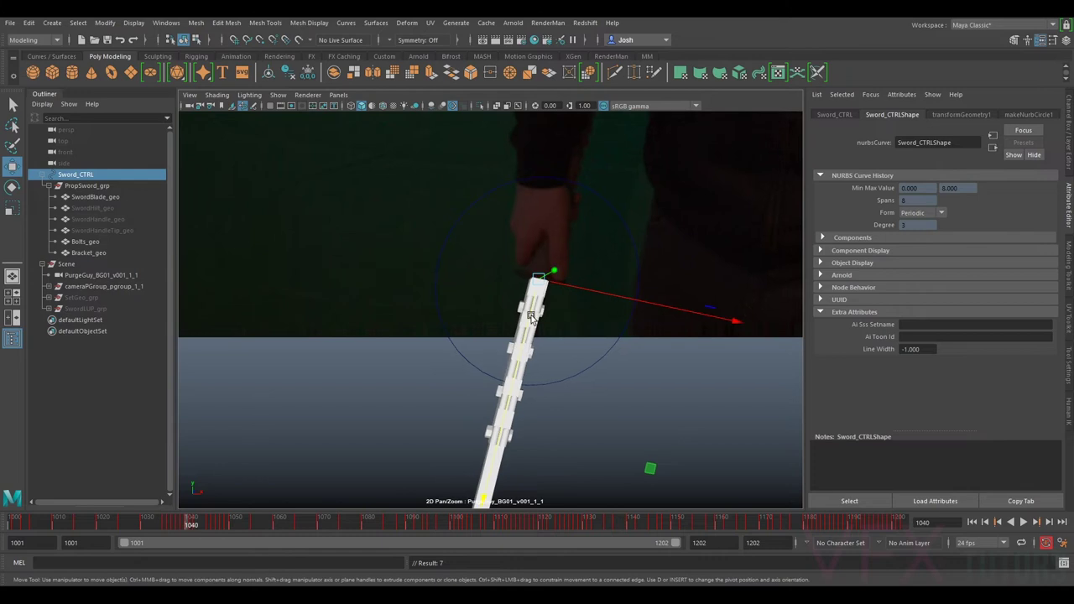
- Nudge the sword control along its X axis at frame 1040, comparing it with frame 1041
{"action": "left_click_drag", "start_coordinate": [575, 287], "coordinate": [529, 314]}
{"action": "key", "text": "alt+period"}
{"action": "key", "text": "alt+comma"}
{"action": "key", "text": "alt+period"}
{"action": "key", "text": "alt+comma"}
{"action": "key", "text": "alt+period"}
{"action": "key", "text": "alt+comma"}
{"action": "key", "text": "alt+period"}
{"action": "key", "text": "alt+comma"}
- Adjust the sword control along the blade's length and its X axis at frame 1038, comparing it with the following frames
{"action": "key", "text": "alt+comma"}
{"action": "left_click_drag", "start_coordinate": [522, 329], "coordinate": [522, 329]}
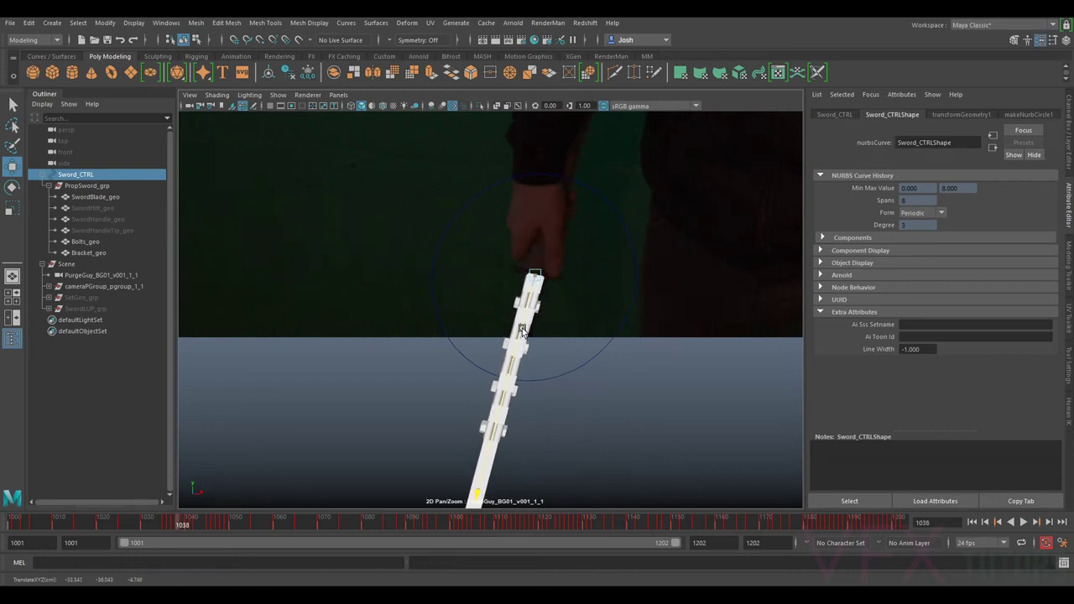
{"action": "key", "text": "w"}
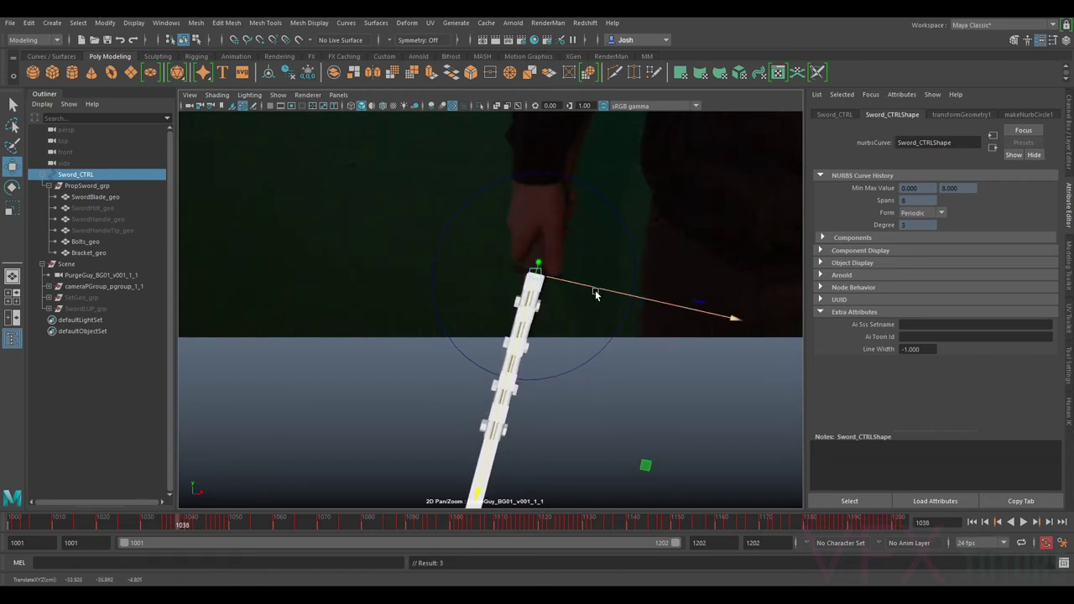
{"action": "left_click_drag", "start_coordinate": [588, 289], "coordinate": [584, 284]}
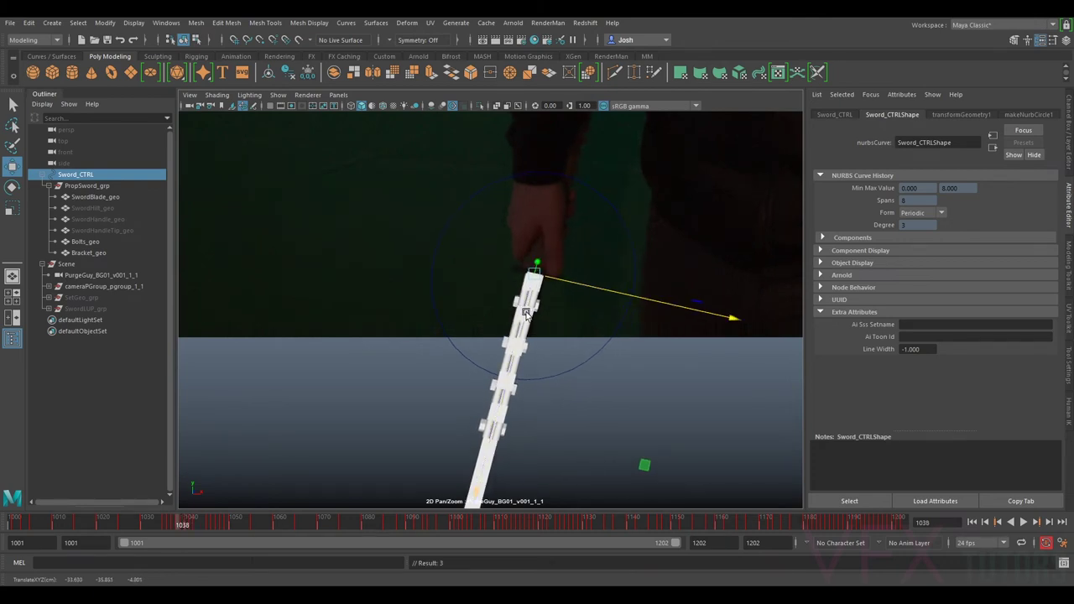
{"action": "left_click_drag", "start_coordinate": [524, 314], "coordinate": [525, 318]}
{"action": "key", "text": "alt+period"}
{"action": "key", "text": "alt+period"}
{"action": "key", "text": "alt+period"}
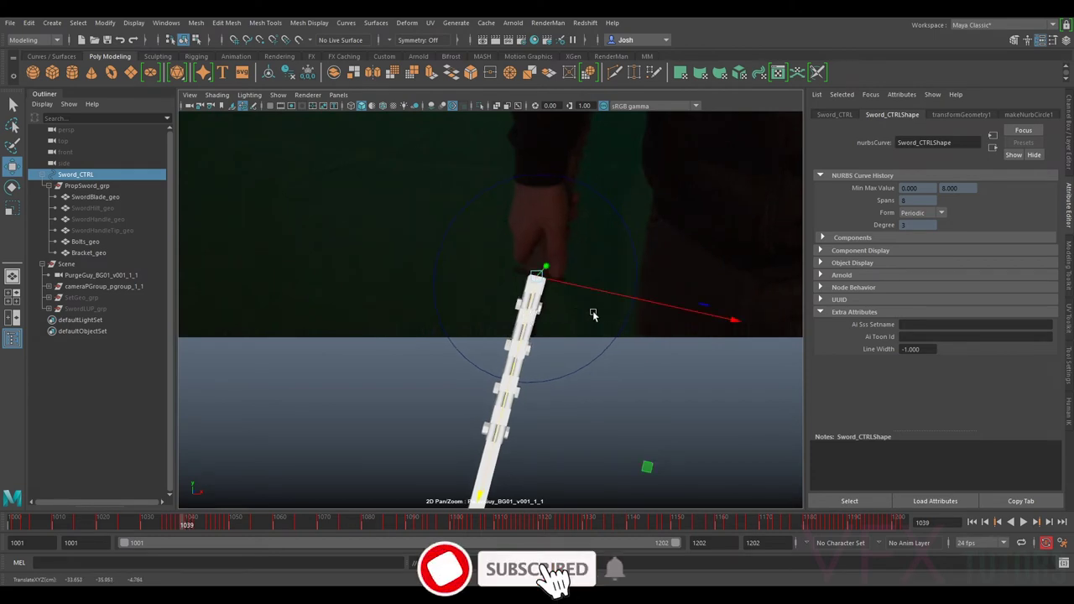
- Fine-tune the sword control's X position at frame 1038 against frame 1039
{"action": "key", "text": "alt+comma"}
{"action": "key", "text": "alt+comma"}
{"action": "key", "text": "alt+comma"}
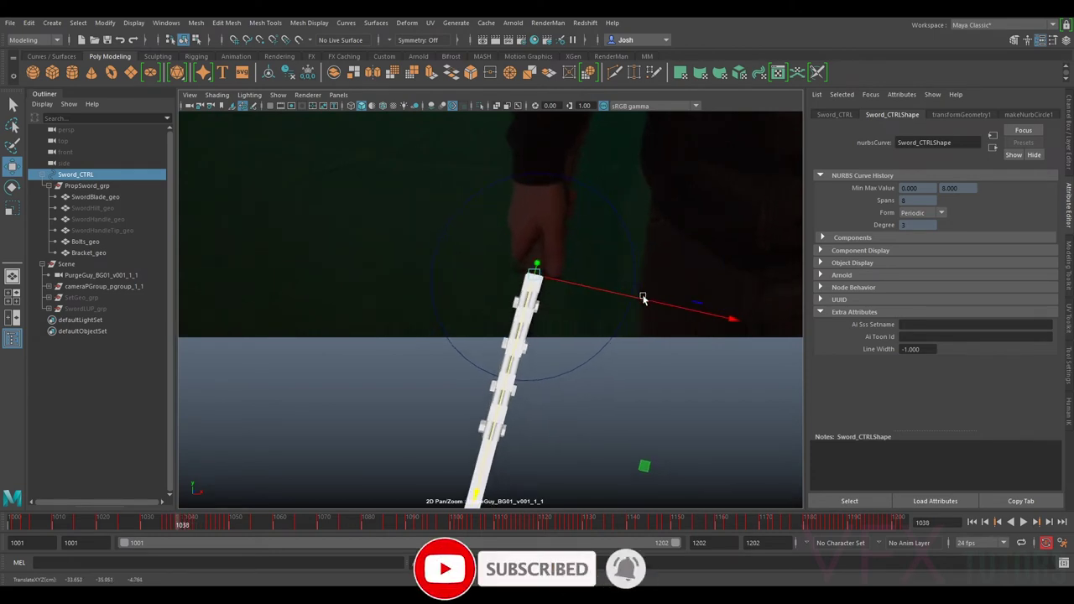
{"action": "key", "text": "alt+period"}
{"action": "key", "text": "alt+comma"}
{"action": "left_click_drag", "start_coordinate": [609, 292], "coordinate": [610, 293]}
{"action": "key", "text": "alt+period"}
{"action": "key", "text": "alt+period"}
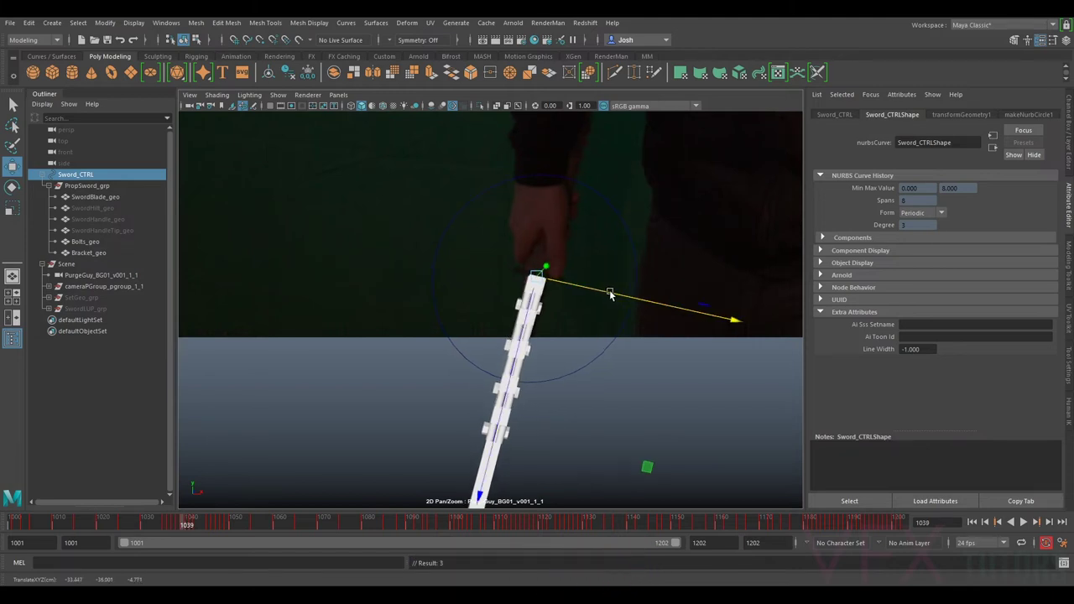
- Nudge the sword control along its X axis at frame 1037 and key it, checking against the neighbouring frames
{"action": "key", "text": "alt+comma"}
{"action": "key", "text": "alt+comma"}
{"action": "left_click_drag", "start_coordinate": [607, 290], "coordinate": [606, 291]}
{"action": "key", "text": "alt+period"}
{"action": "key", "text": "alt+comma"}
{"action": "key", "text": "alt+comma"}
{"action": "key", "text": "s"}
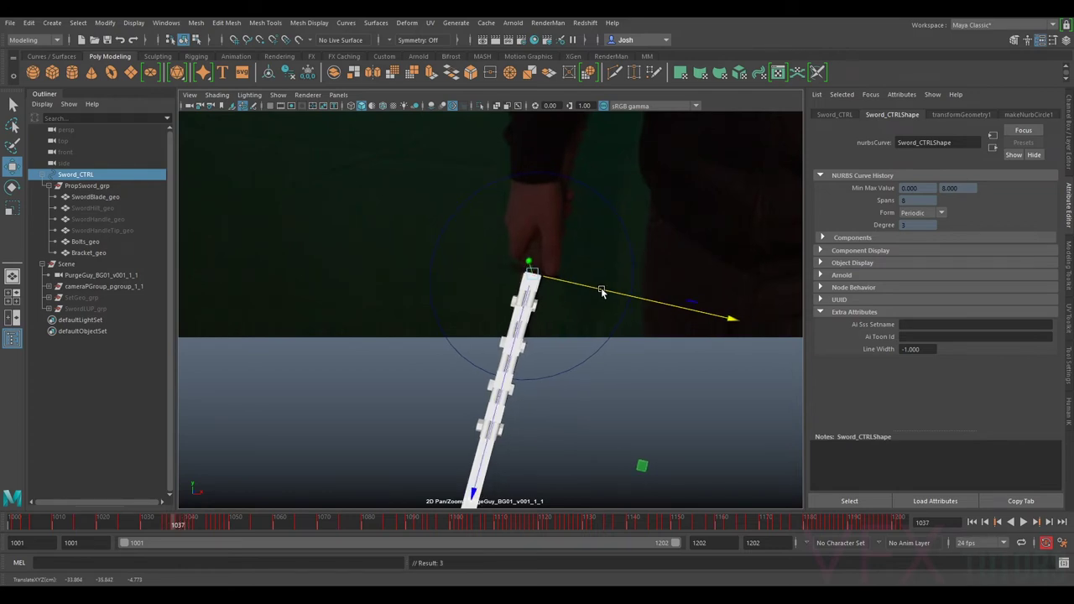
{"action": "left_click_drag", "start_coordinate": [600, 289], "coordinate": [599, 289]}
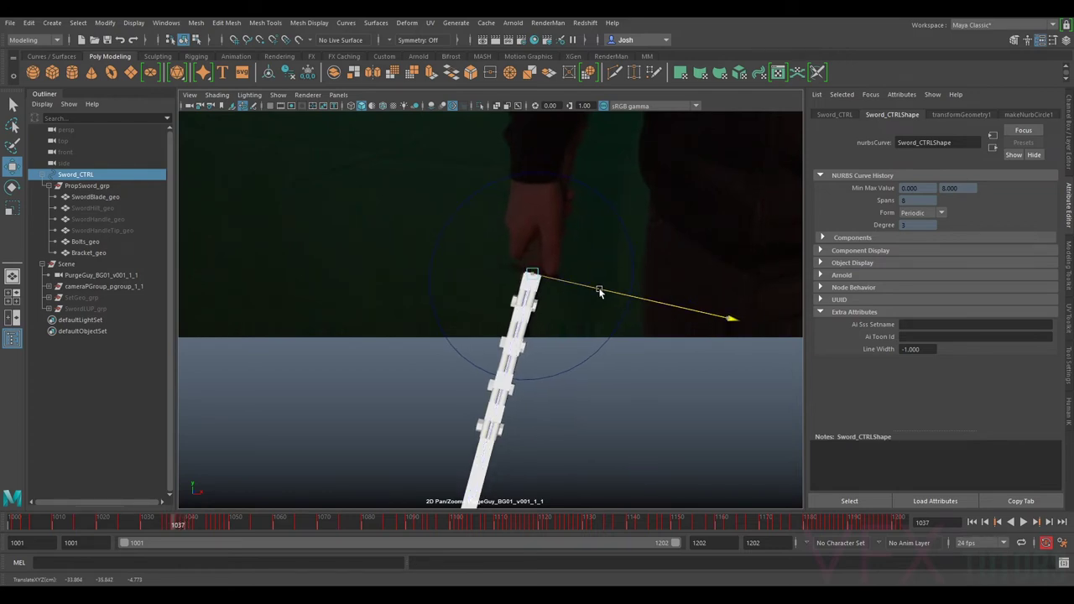
{"action": "key", "text": "s"}
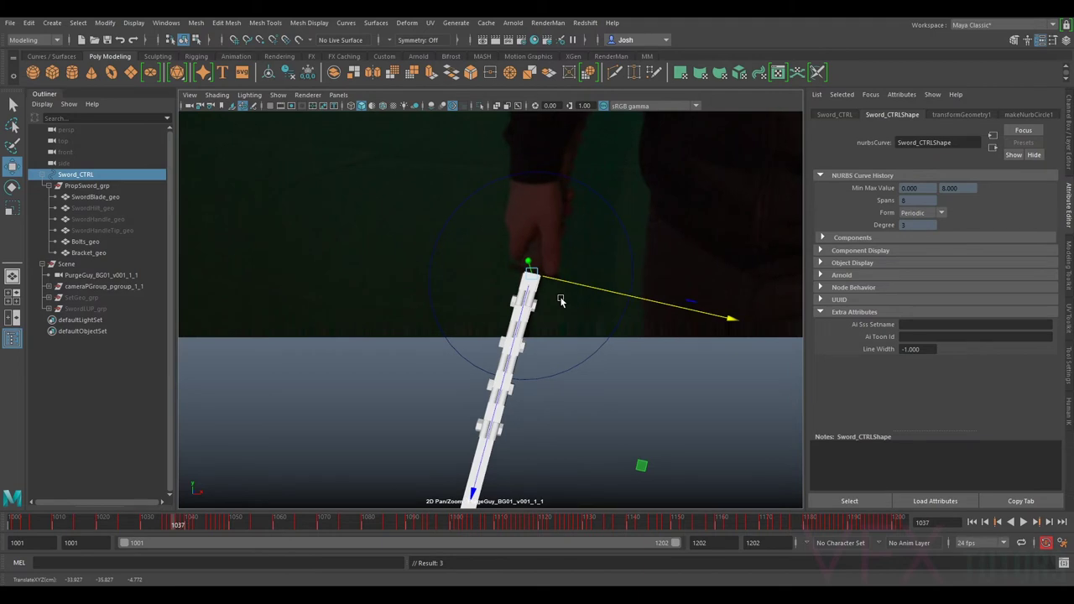
- Shift the sword control slightly along its X axis and the blade's length at frame 1036 to follow frame 1037
{"action": "key", "text": "alt+comma"}
{"action": "key", "text": "alt+period"}
{"action": "key", "text": "alt+comma"}
{"action": "left_click_drag", "start_coordinate": [556, 279], "coordinate": [556, 283]}
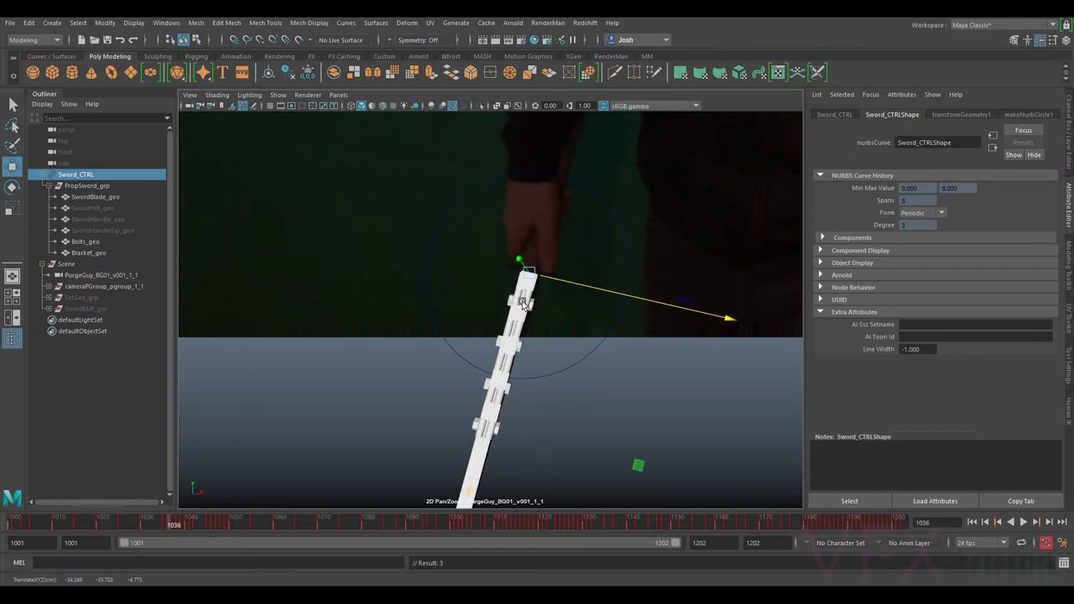
{"action": "left_click_drag", "start_coordinate": [519, 309], "coordinate": [518, 309]}
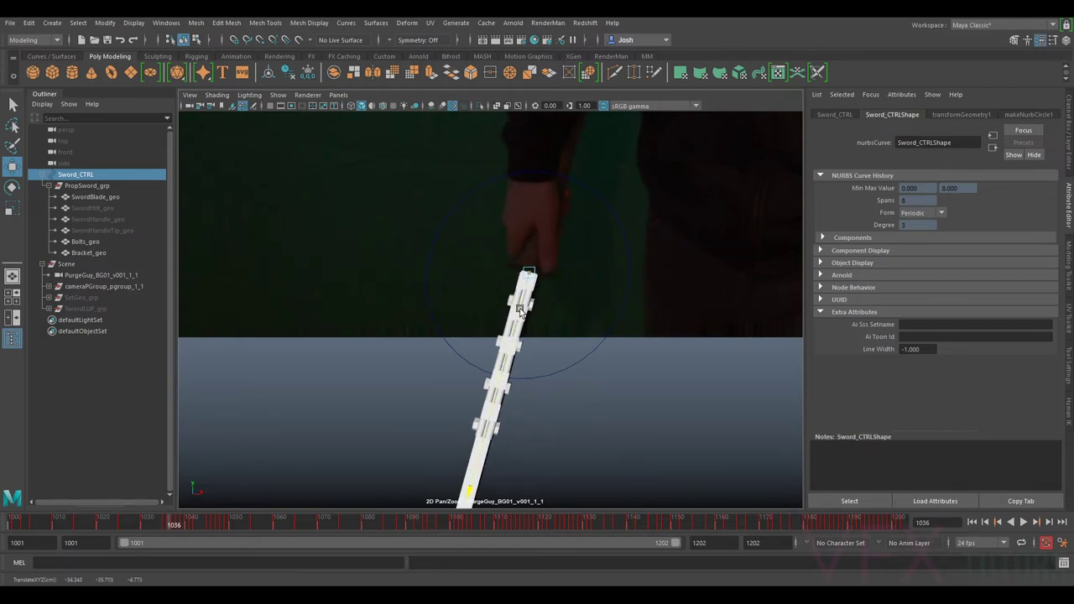
{"action": "key", "text": "shift+z"}
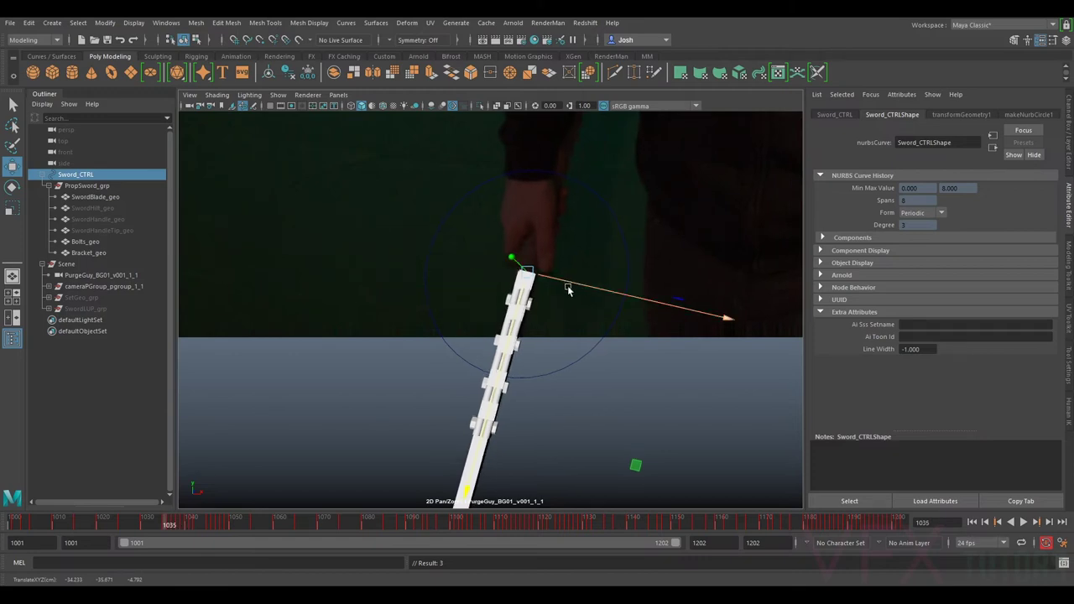
- Toggle the sword control's visibility at frame 1037 to inspect the filmed blade beneath the hand up close
{"action": "key", "text": "alt+comma"}
{"action": "key", "text": "alt+comma"}
{"action": "right_click_drag", "start_coordinate": [530, 271], "coordinate": [725, 403]}
{"action": "middle_click_drag", "start_coordinate": [568, 277], "coordinate": [484, 336]}
{"action": "right_click_drag", "start_coordinate": [484, 336], "coordinate": [602, 390]}
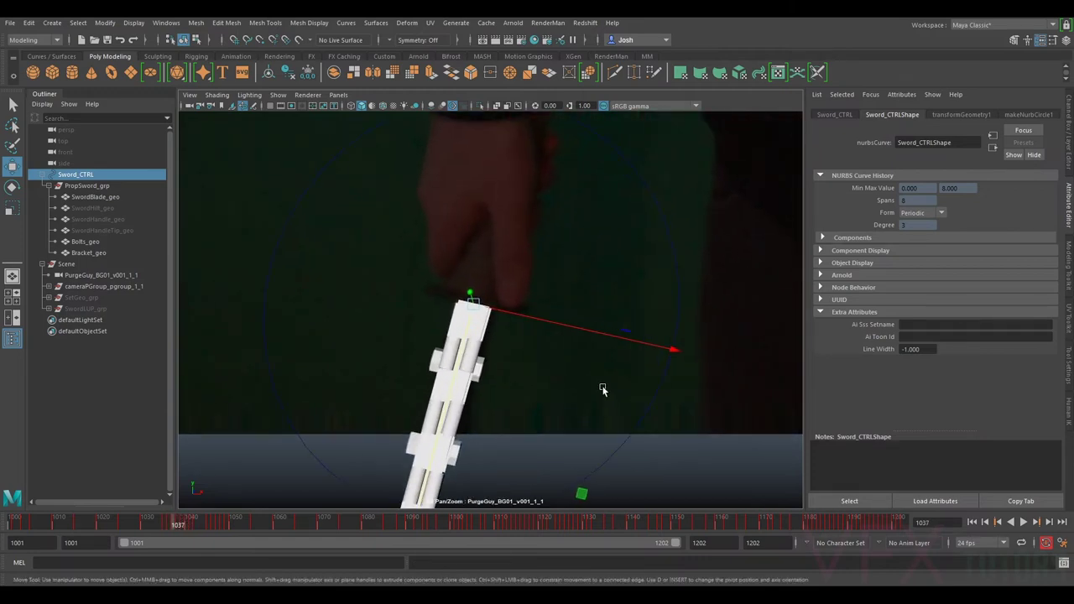
{"action": "key", "text": "ctrl+h"}
{"action": "key", "text": "shift+h"}
{"action": "key", "text": "ctrl+h"}
{"action": "key", "text": "h"}
{"action": "key", "text": "h"}
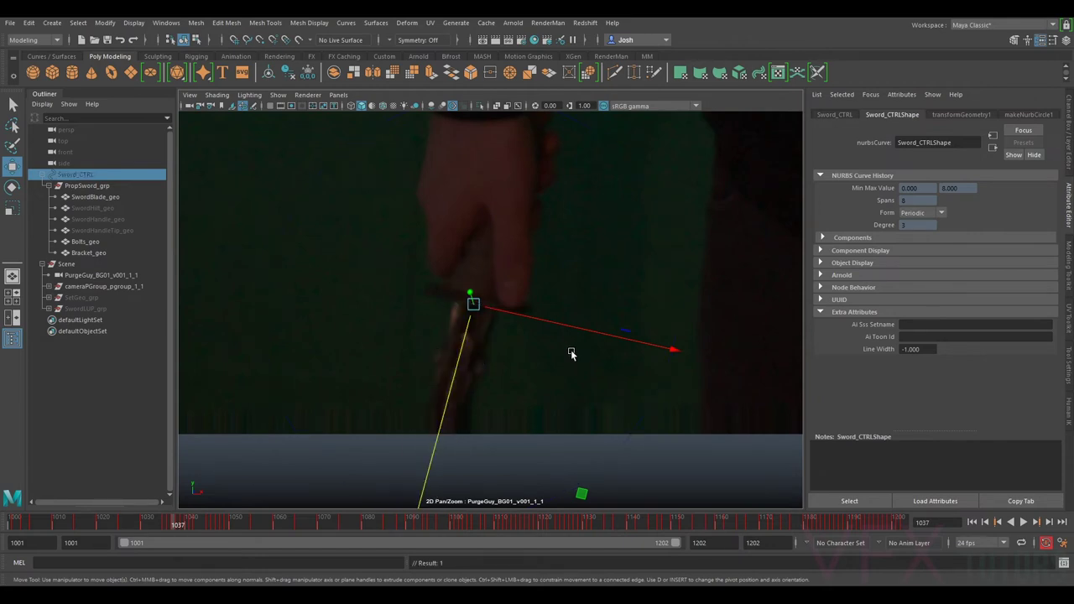
{"action": "key", "text": "shift+h"}
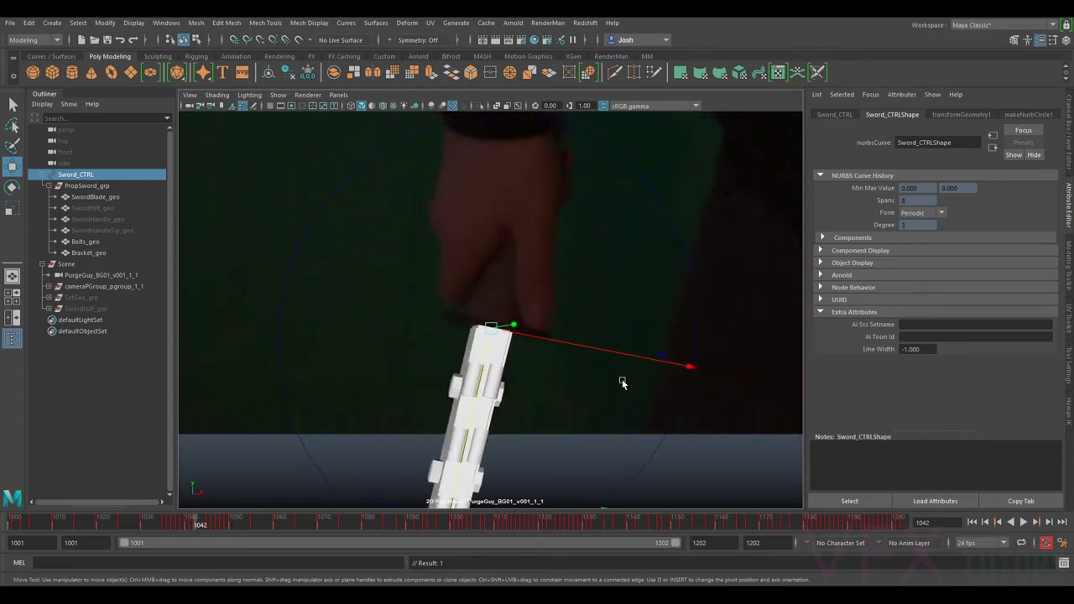
- Review the blade's base against the fingers frame by frame from around frame 1042 back to frame 1040
{"action": "key", "text": "alt+period"}
{"action": "key", "text": "alt+period"}
{"action": "key", "text": "alt+comma"}
{"action": "key", "text": "alt+comma"}
{"action": "key", "text": "alt+comma"}
{"action": "key", "text": "alt+comma"}
{"action": "key", "text": "alt+comma"}
{"action": "key", "text": "alt+comma"}
{"action": "key", "text": "comma"}
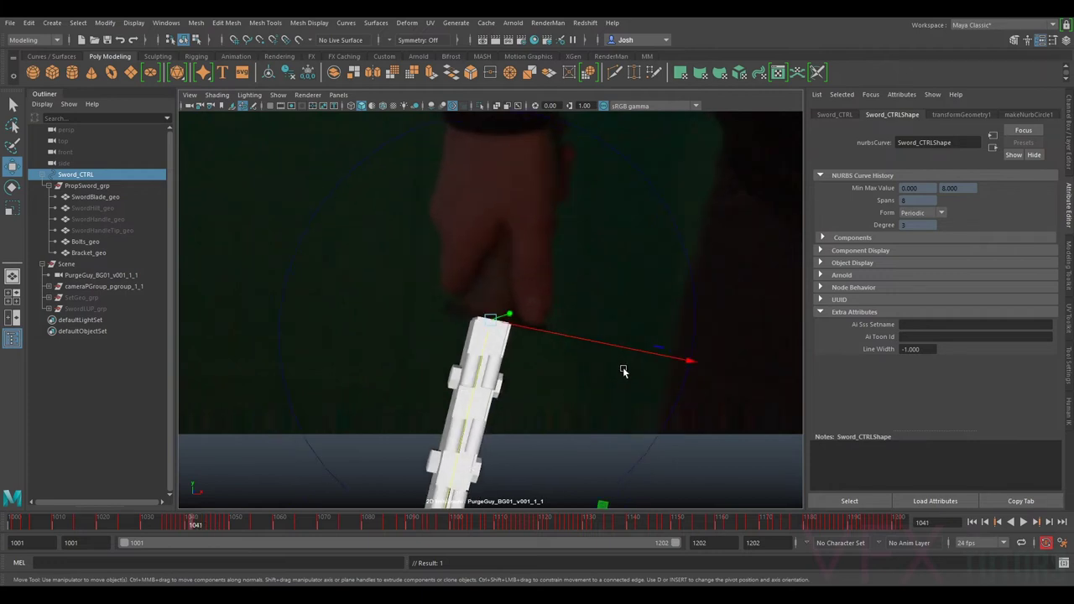
{"action": "key", "text": "comma"}
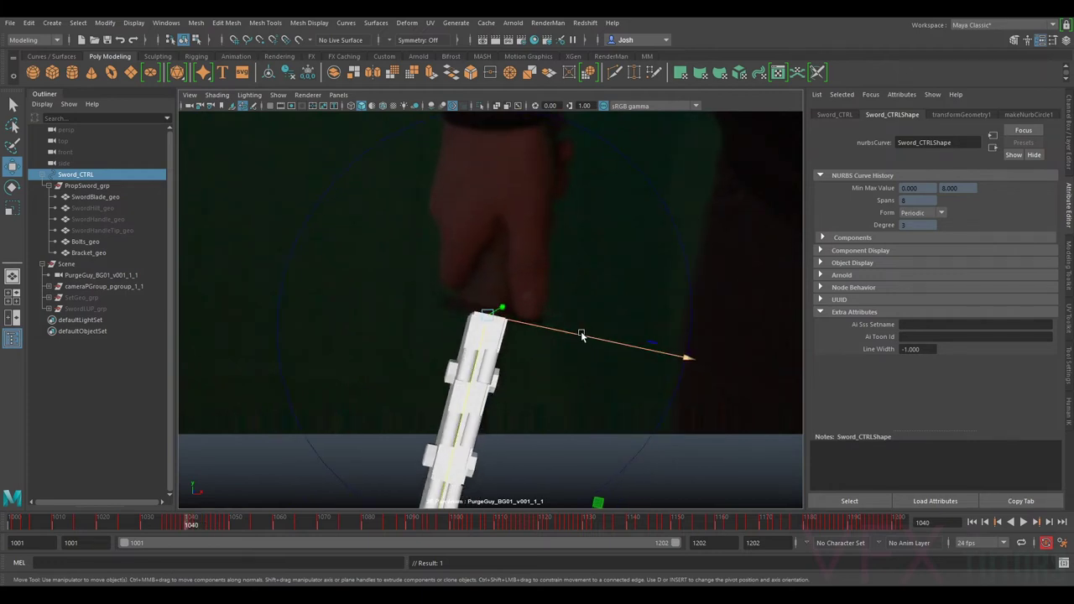
- Try to correct the blade's angle at frame 1039 by rotating the sword control and shifting it along its X axis
{"action": "key", "text": "comma"}
{"action": "key", "text": "e"}
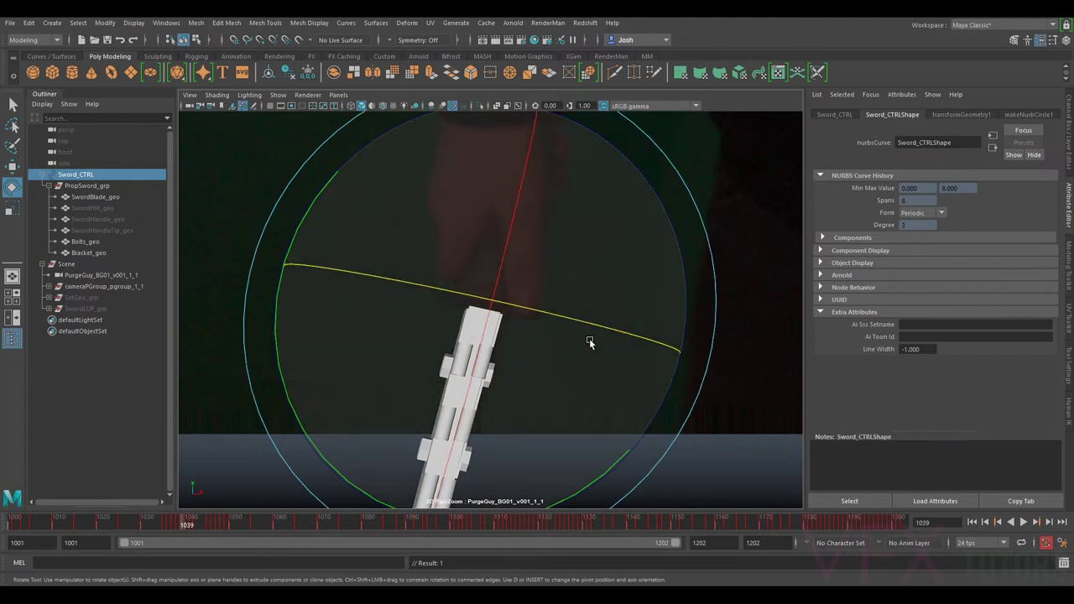
{"action": "left_click_drag", "start_coordinate": [565, 314], "coordinate": [516, 347]}
{"action": "key", "text": "w"}
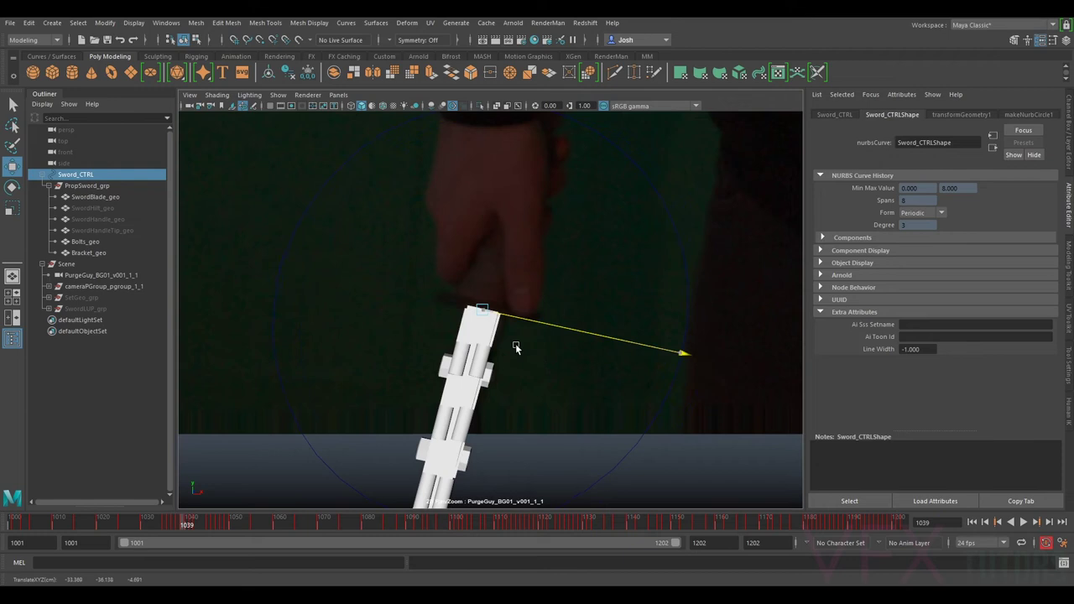
{"action": "key", "text": "e"}
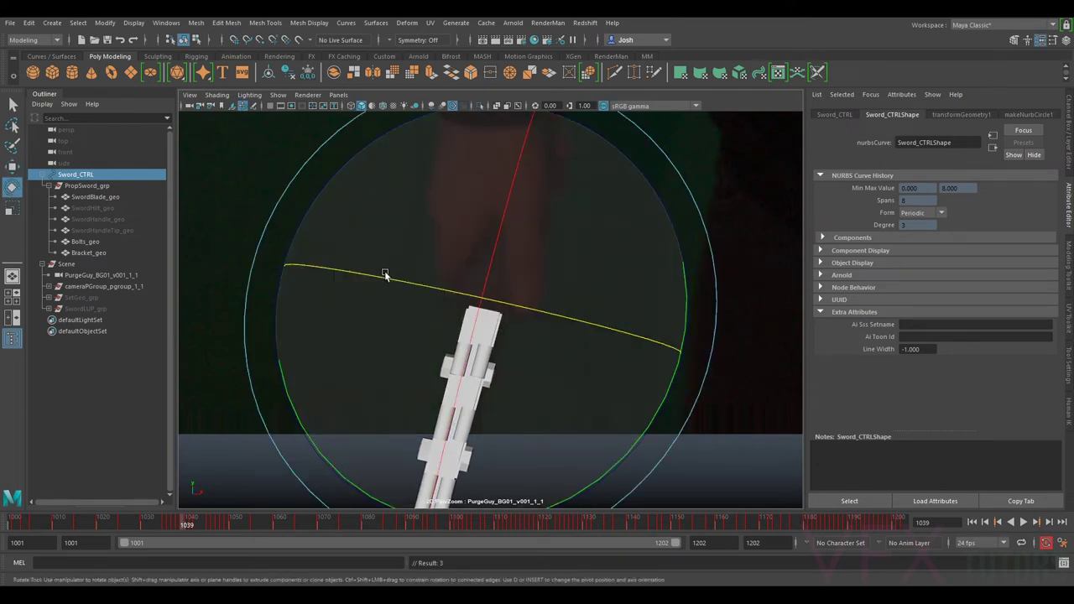
{"action": "left_click_drag", "start_coordinate": [357, 483], "coordinate": [365, 493]}
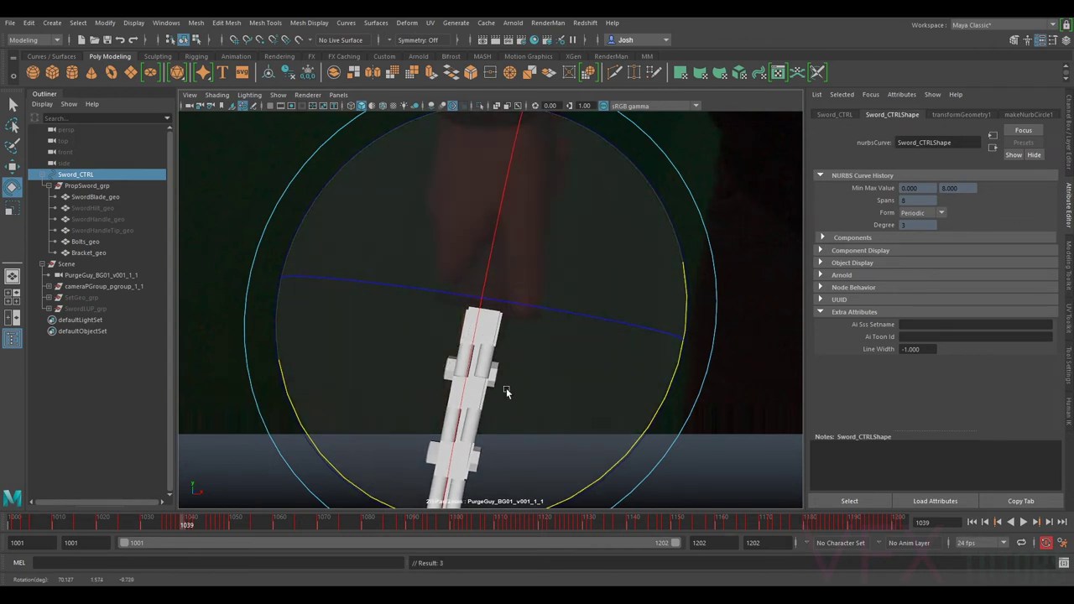
{"action": "key", "text": "w"}
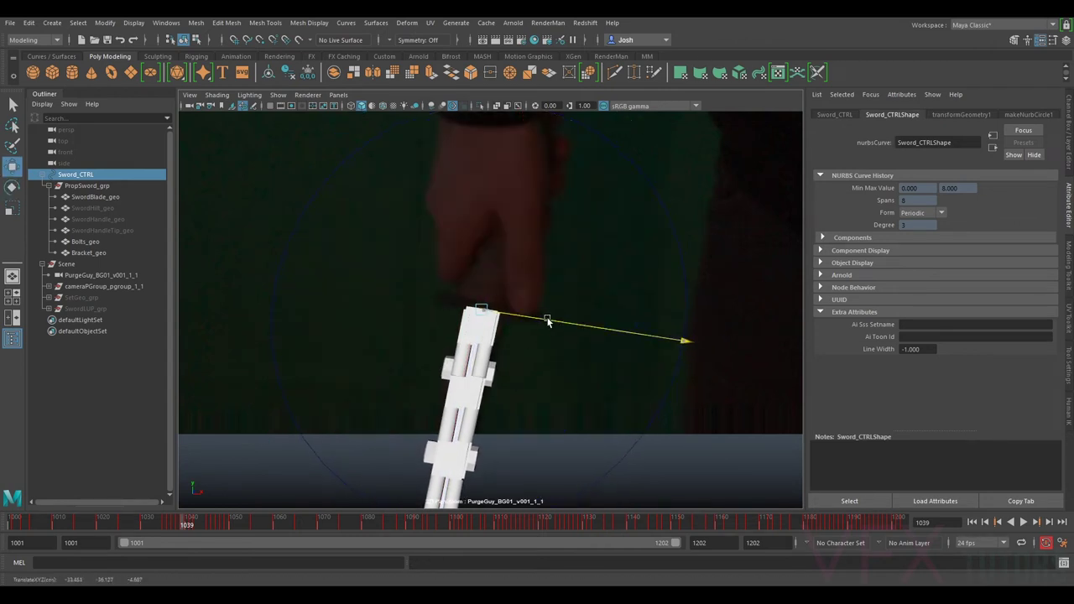
{"action": "left_click_drag", "start_coordinate": [549, 320], "coordinate": [550, 321]}
- Nudge the sword control along its X axis at frame 1040, comparing it with frame 1039
{"action": "key", "text": "alt+period"}
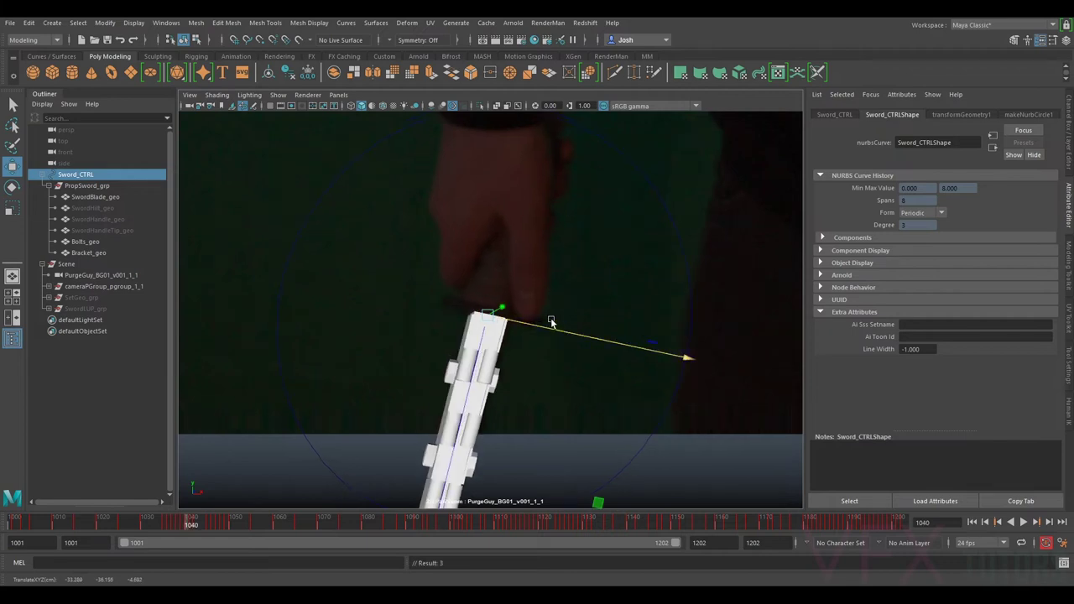
{"action": "left_click_drag", "start_coordinate": [555, 332], "coordinate": [558, 332]}
{"action": "key", "text": "alt+comma"}
{"action": "key", "text": "alt+period"}
{"action": "key", "text": "alt+comma"}
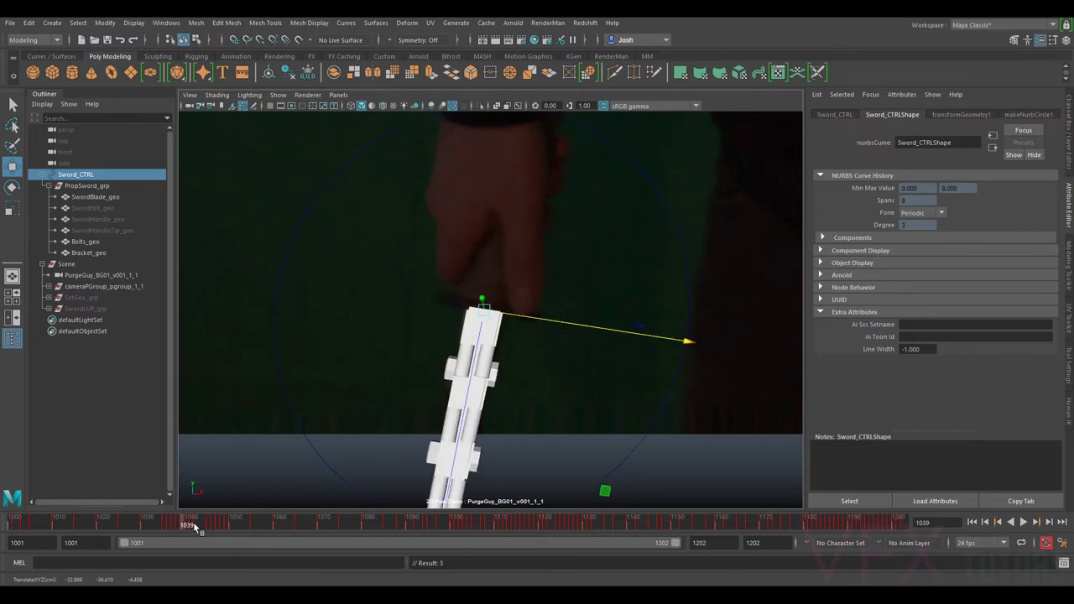
- Delete the sword control's key at frame 1039 and set a fresh key there from the in-between pose
{"action": "right_click", "coordinate": [185, 526]}
{"action": "left_click", "coordinate": [214, 386]}
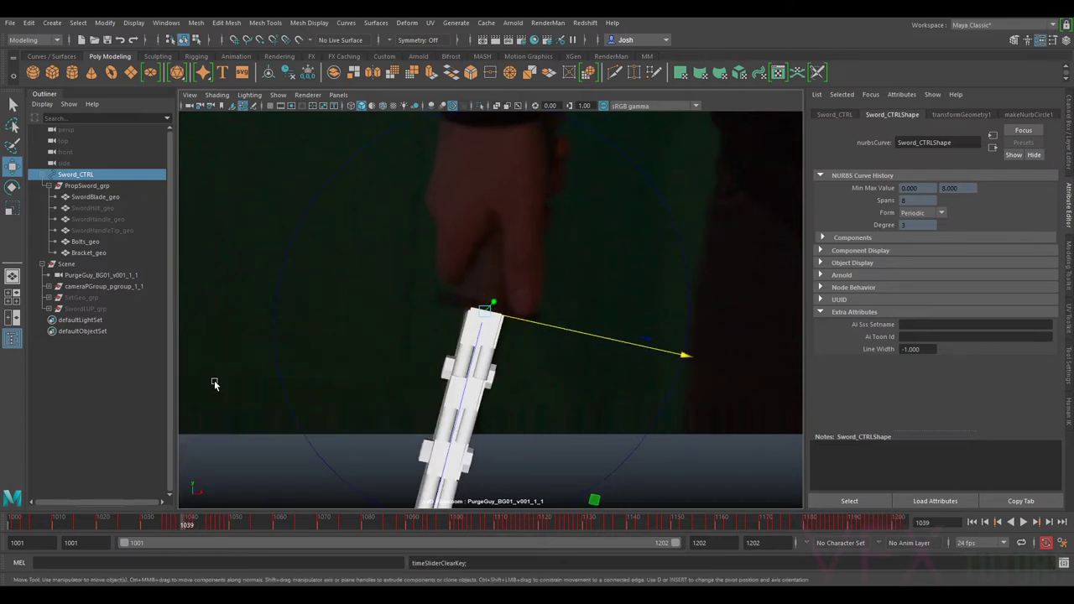
{"action": "key", "text": "alt+comma"}
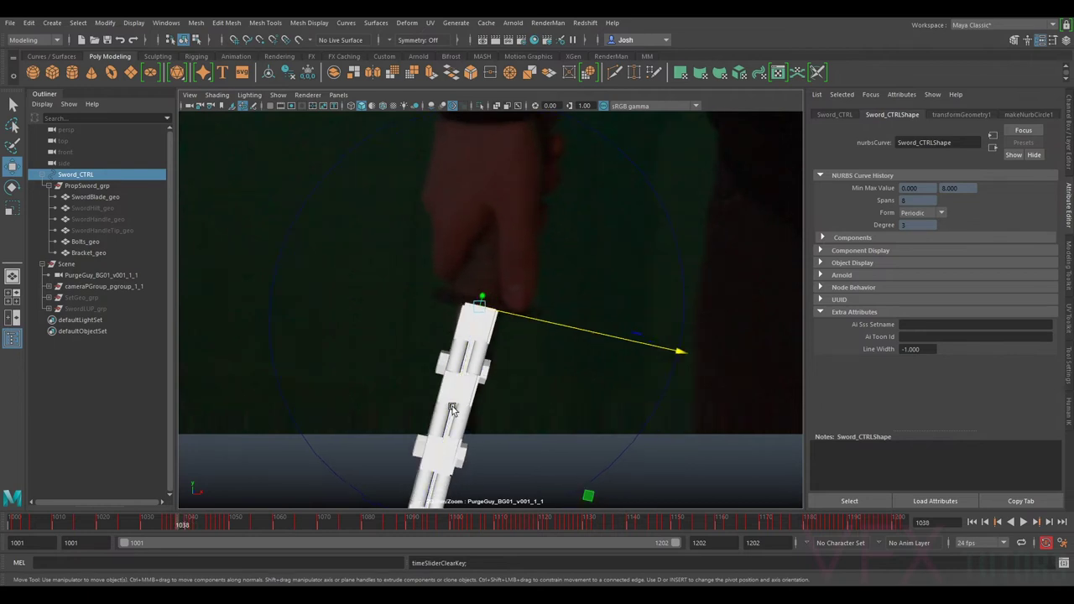
{"action": "left_click_drag", "start_coordinate": [181, 524], "coordinate": [186, 526]}
{"action": "key", "text": "s"}
- Shift the sword control slightly along its X axis at frame 1039 and key it, checking against frame 1040
{"action": "key", "text": "alt+period"}
{"action": "key", "text": "alt+comma"}
{"action": "left_click_drag", "start_coordinate": [533, 325], "coordinate": [530, 318]}
{"action": "key", "text": "s"}
{"action": "key", "text": "alt+period"}
{"action": "key", "text": "alt+comma"}
- Review the sword's motion against the hand from frame 1037 back to frame 1030 and forward again to frame 1038
{"action": "key", "text": "alt+comma"}
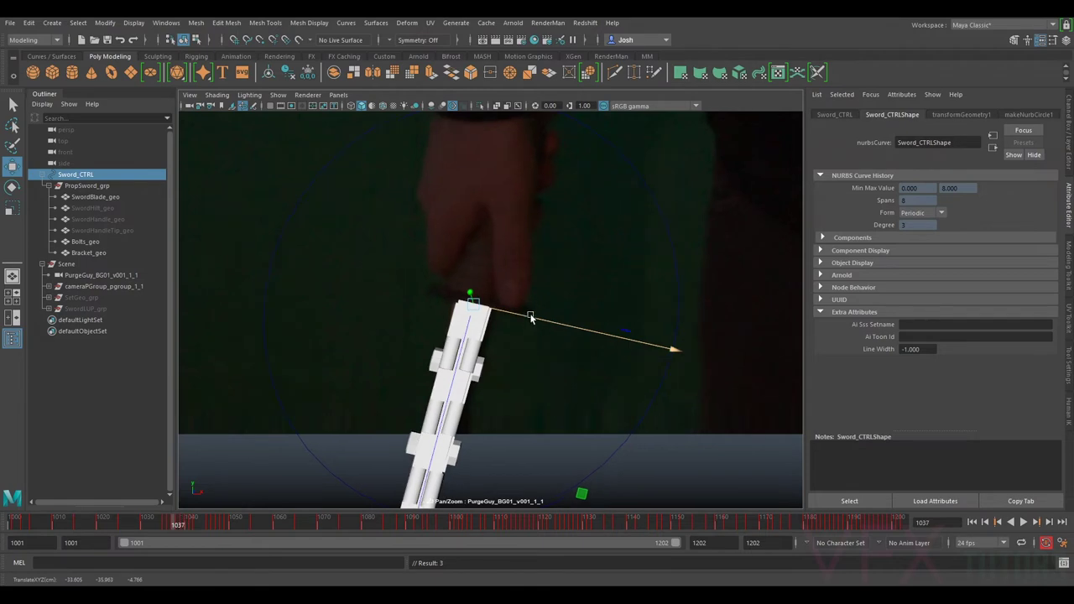
{"action": "key", "text": "alt+comma"}
{"action": "key", "text": "alt+comma"}
{"action": "left_click_drag", "start_coordinate": [168, 529], "coordinate": [142, 544]}
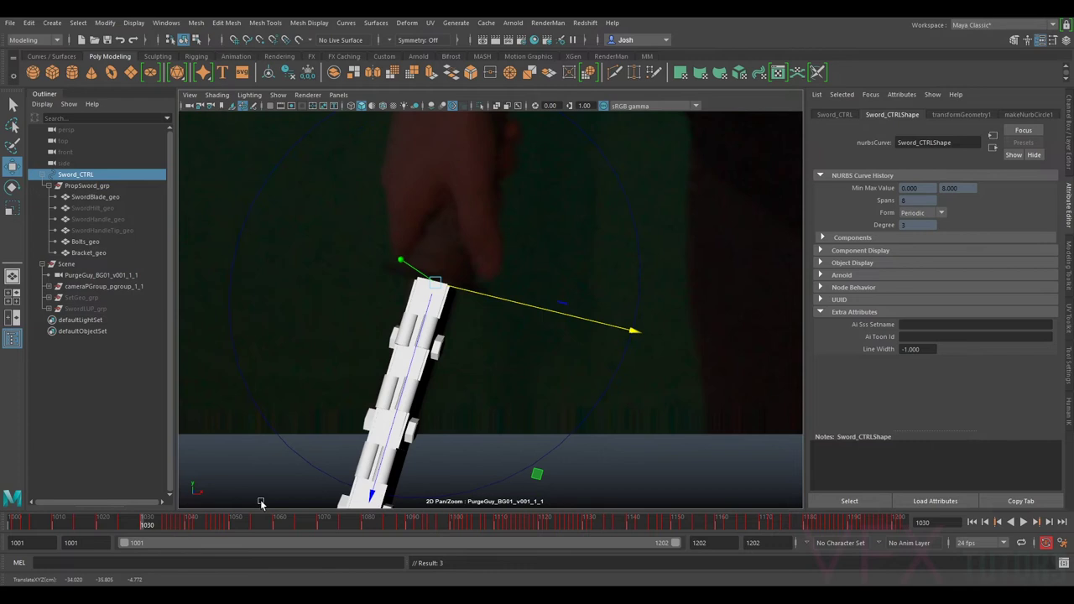
{"action": "key", "text": "period"}
{"action": "key", "text": "alt+period"}
{"action": "key", "text": "alt+period"}
{"action": "key", "text": "alt+period"}
{"action": "key", "text": "alt+period"}
{"action": "key", "text": "alt+period"}
{"action": "key", "text": "alt+comma"}
{"action": "key", "text": "alt+comma"}
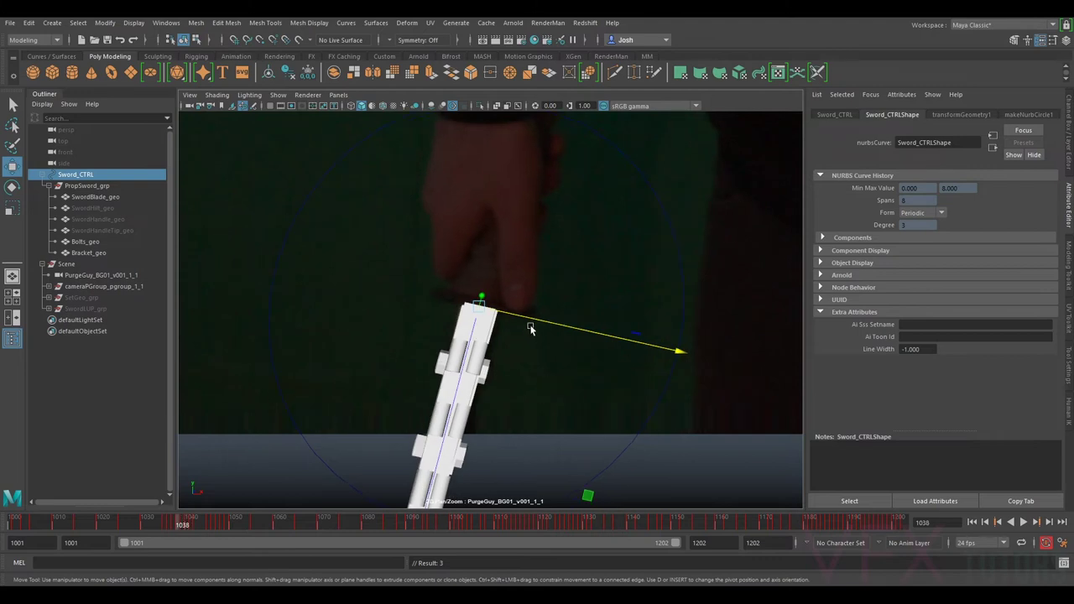
- Nudge the sword control along its X axis at frames 1038 and 1037, comparing them with the neighbouring frames
{"action": "left_click_drag", "start_coordinate": [535, 321], "coordinate": [540, 324]}
{"action": "key", "text": "alt+comma"}
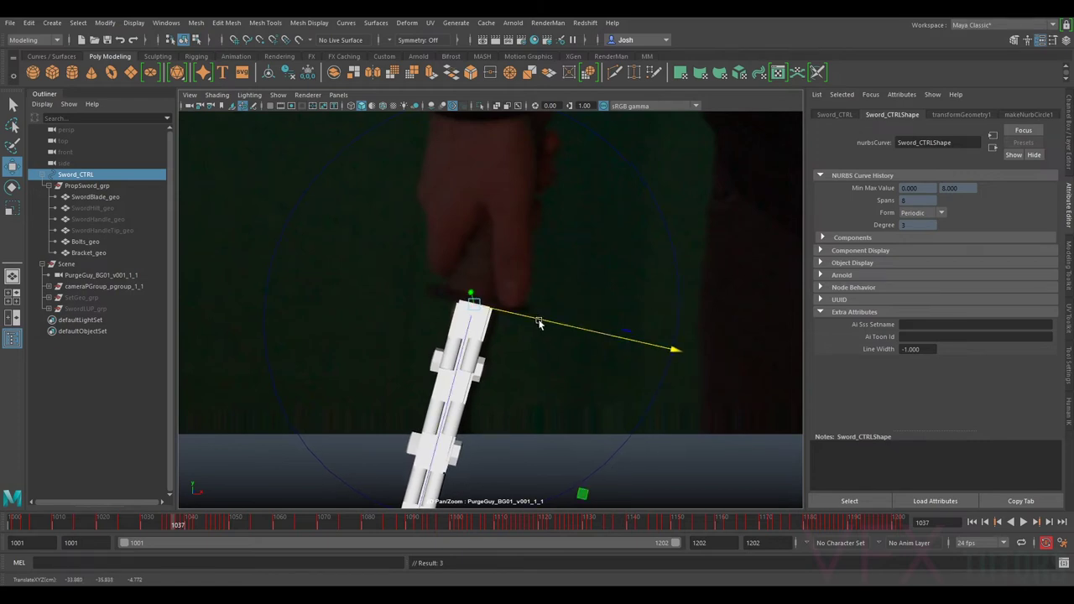
{"action": "key", "text": "alt+comma"}
{"action": "key", "text": "alt+period"}
{"action": "key", "text": "alt+period"}
{"action": "key", "text": "alt+comma"}
{"action": "left_click_drag", "start_coordinate": [540, 324], "coordinate": [536, 320]}
- Move the sword control freely at frame 1035 to fit under the hand, key its translation, and compare with frame 1036
{"action": "key", "text": "alt+comma"}
{"action": "key", "text": "alt+comma"}
{"action": "key", "text": "shift+w"}
{"action": "key", "text": "alt+period"}
{"action": "key", "text": "alt+comma"}
{"action": "left_click_drag", "start_coordinate": [467, 304], "coordinate": [465, 302]}
{"action": "key", "text": "shift+w"}
{"action": "key", "text": "alt+period"}
{"action": "key", "text": "alt+comma"}
{"action": "key", "text": "alt+period"}
{"action": "key", "text": "alt+comma"}
{"action": "key", "text": "alt+period"}
{"action": "key", "text": "alt+comma"}
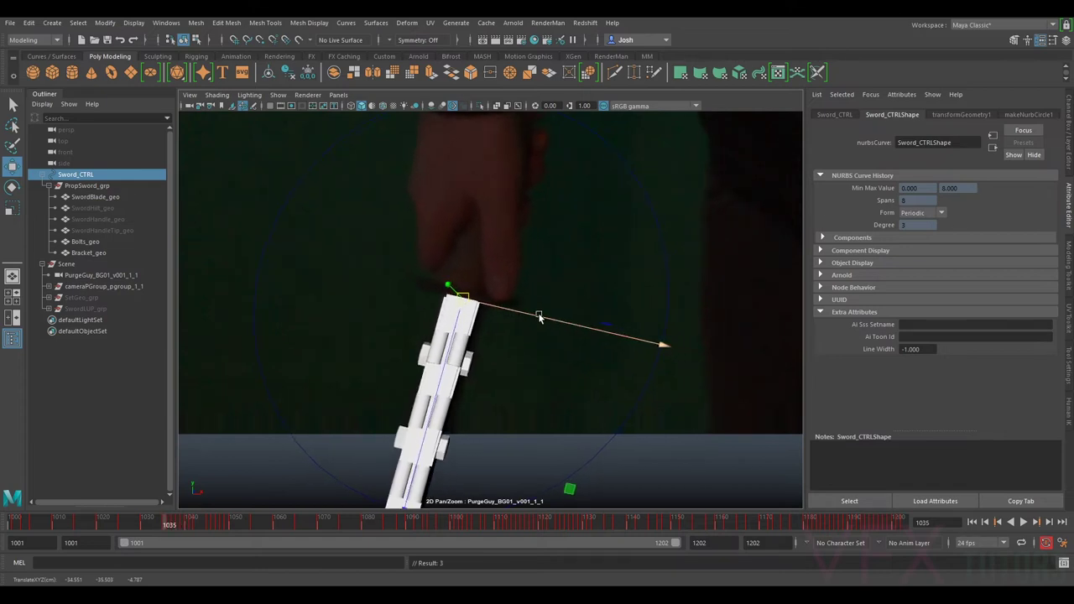
- Nudge the sword control along its X axis at frame 1035 and compare the fit with frame 1036
{"action": "left_click_drag", "start_coordinate": [540, 317], "coordinate": [541, 318]}
{"action": "key", "text": "alt+period"}
{"action": "key", "text": "alt+comma"}
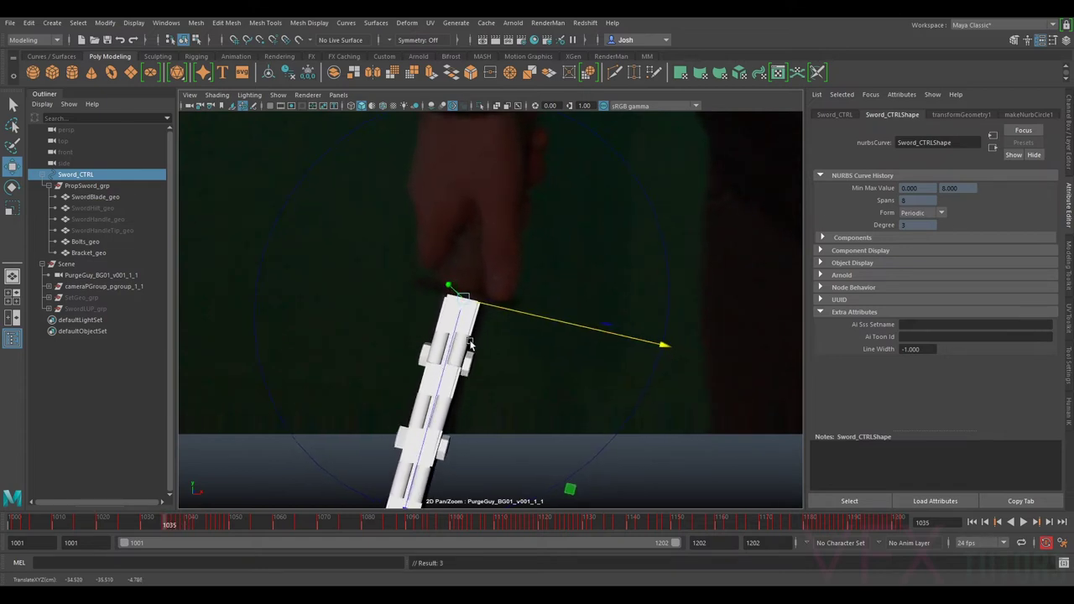
{"action": "key", "text": "alt+period"}
{"action": "key", "text": "alt+comma"}
{"action": "key", "text": "alt+period"}
{"action": "key", "text": "alt+comma"}
- Shift the sword control along the blade's length at frame 1032, key its translation, and compare with the neighbouring frames
{"action": "mouse_move", "coordinate": [157, 524]}
{"action": "left_mouse_down"}
{"action": "mouse_move", "coordinate": [68, 530]}
{"action": "mouse_move", "coordinate": [133, 534]}
{"action": "mouse_move", "coordinate": [152, 523]}
{"action": "left_mouse_up"}
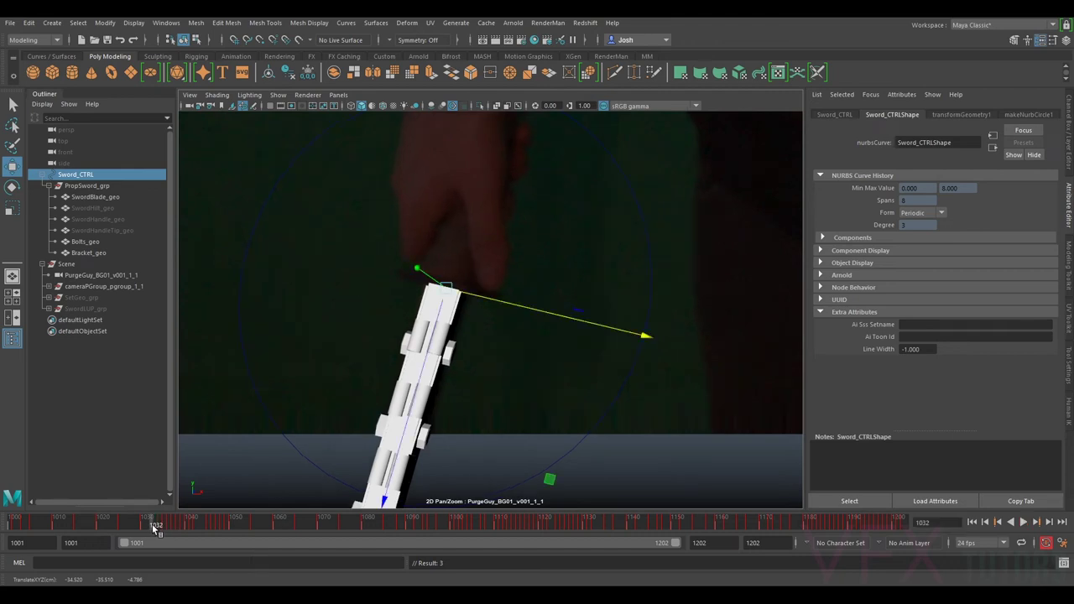
{"action": "key", "text": "alt+period"}
{"action": "key", "text": "alt+comma"}
{"action": "key", "text": "alt+period"}
{"action": "key", "text": "alt+comma"}
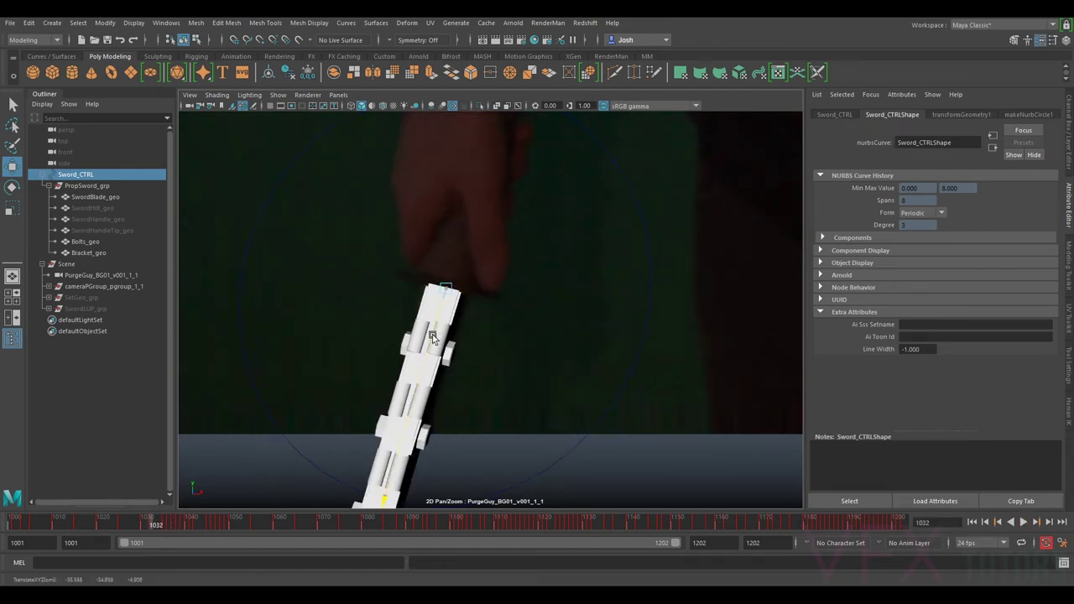
{"action": "key", "text": "shift+w"}
{"action": "key", "text": "period"}
{"action": "key", "text": "comma"}
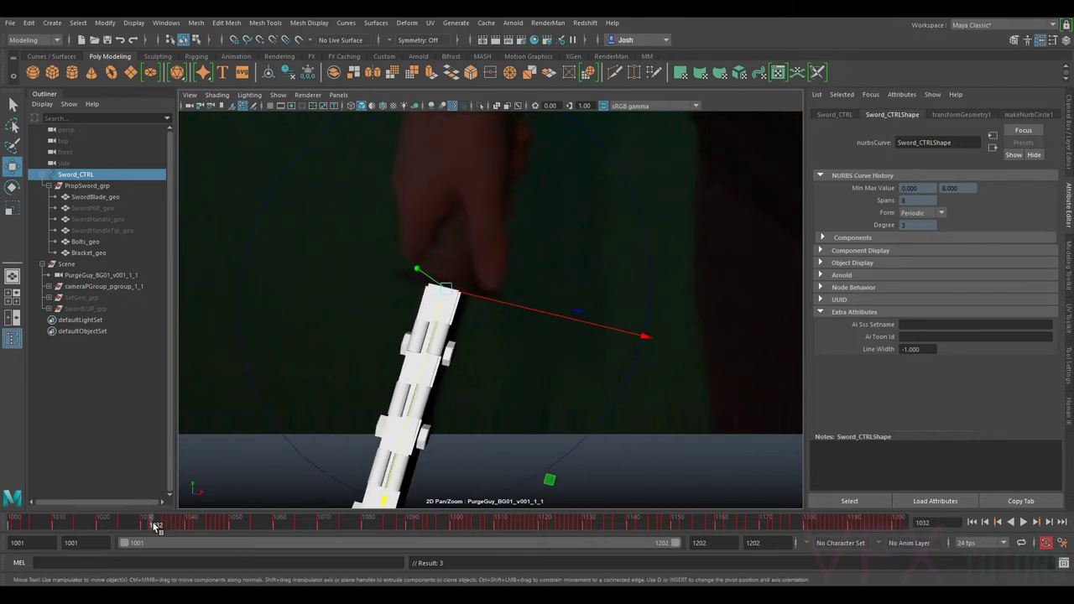
- Review the sword's motion against the hand from frame 1032 back to 1006 and forward to frame 1039
{"action": "left_click_drag", "start_coordinate": [156, 527], "coordinate": [41, 524]}
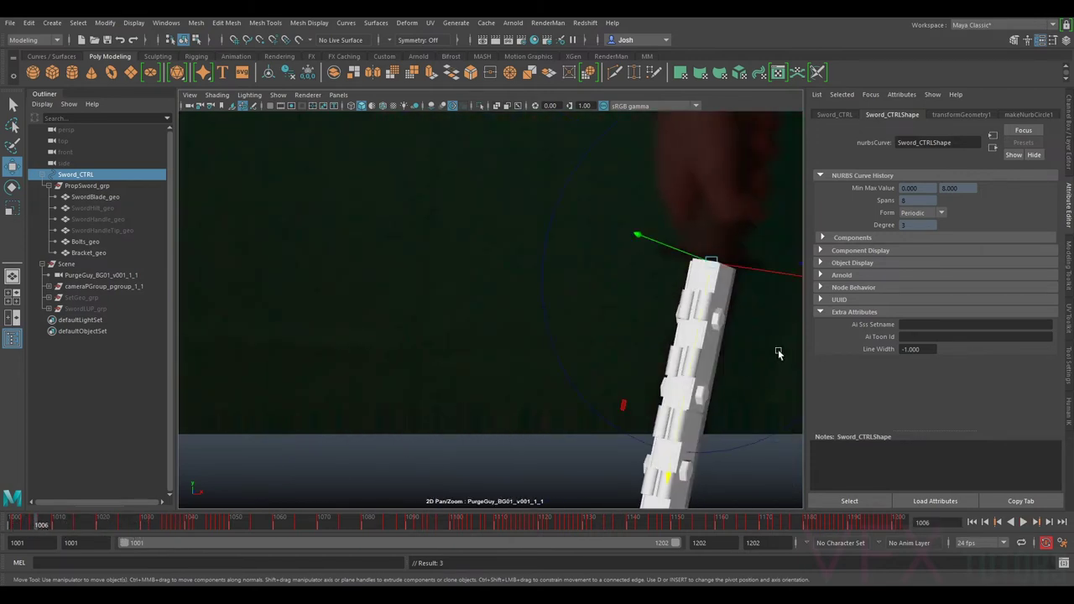
{"action": "right_click_drag", "start_coordinate": [778, 353], "coordinate": [606, 370]}
{"action": "middle_click_drag", "start_coordinate": [606, 369], "coordinate": [442, 434]}
{"action": "right_click_drag", "start_coordinate": [588, 407], "coordinate": [364, 343]}
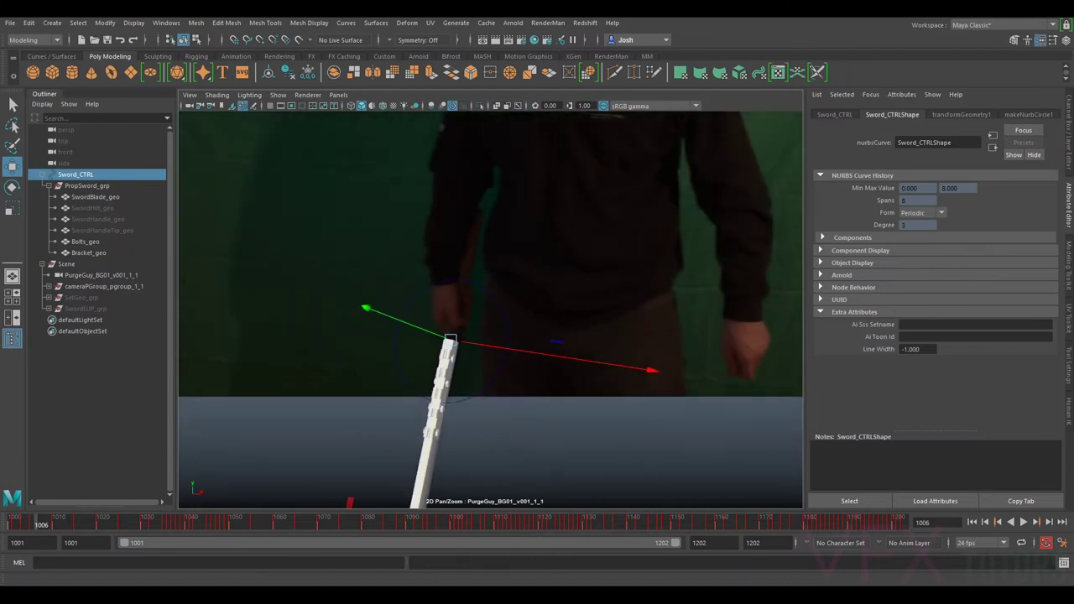
{"action": "left_click_drag", "start_coordinate": [41, 524], "coordinate": [183, 525]}
{"action": "key", "text": "w"}
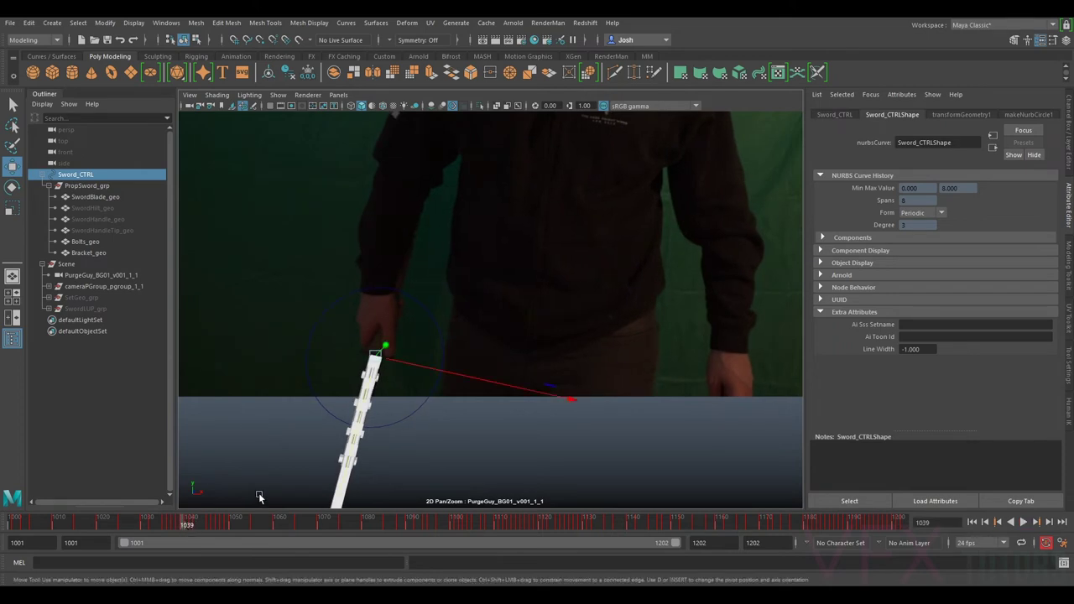
- Nudge the sword control slightly along its X axis at frame 1039, comparing it with the frames on either side
{"action": "key", "text": "backslash"}
{"action": "key", "text": "backslash"}
{"action": "right_click_drag", "start_coordinate": [370, 384], "coordinate": [447, 418]}
{"action": "key", "text": "alt+period"}
{"action": "key", "text": "alt+comma"}
{"action": "key", "text": "alt+period"}
{"action": "key", "text": "alt+comma"}
{"action": "key", "text": "alt+period"}
{"action": "key", "text": "alt+comma"}
{"action": "key", "text": "alt+period"}
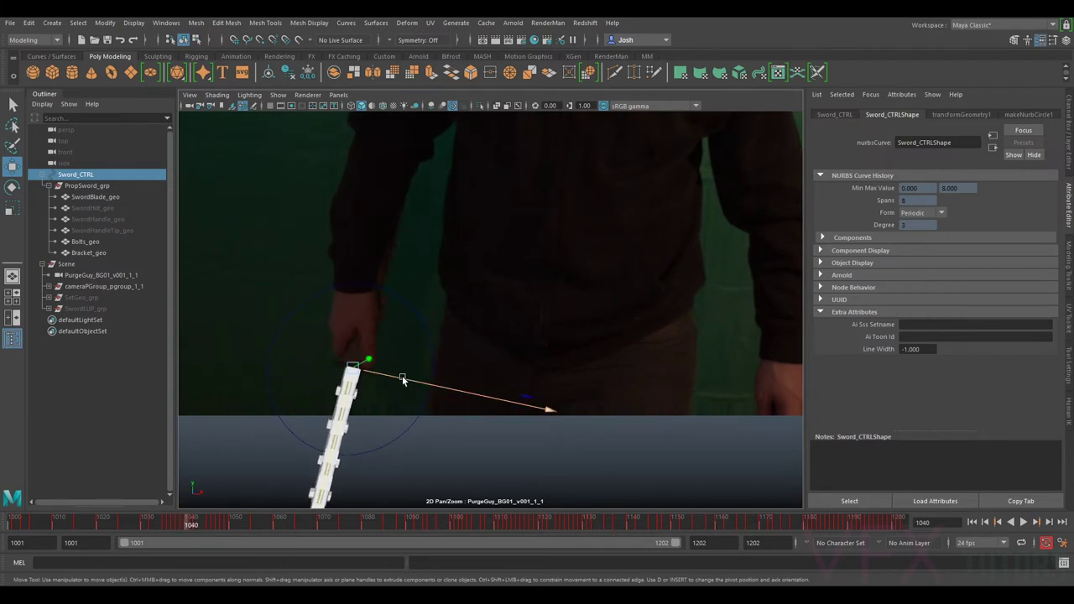
{"action": "key", "text": "alt+comma"}
{"action": "left_click_drag", "start_coordinate": [399, 376], "coordinate": [395, 376]}
{"action": "key", "text": "alt+comma"}
{"action": "key", "text": "alt+period"}
{"action": "key", "text": "alt+comma"}
{"action": "key", "text": "alt+period"}
- Examine the sword's alignment frame by frame from 1039 back to about 1030, and forward again to frame 1037
{"action": "key", "text": "alt+comma"}
{"action": "key", "text": "alt+comma"}
{"action": "key", "text": "alt+comma"}
{"action": "key", "text": "alt+comma"}
{"action": "key", "text": "alt+comma"}
{"action": "key", "text": "alt+comma"}
{"action": "key", "text": "alt+comma"}
{"action": "key", "text": "alt+comma"}
{"action": "key", "text": "alt+comma"}
{"action": "mouse_move", "coordinate": [145, 524]}
{"action": "left_mouse_down"}
{"action": "mouse_move", "coordinate": [174, 522]}
{"action": "mouse_move", "coordinate": [150, 525]}
{"action": "mouse_move", "coordinate": [164, 527]}
{"action": "left_mouse_up"}
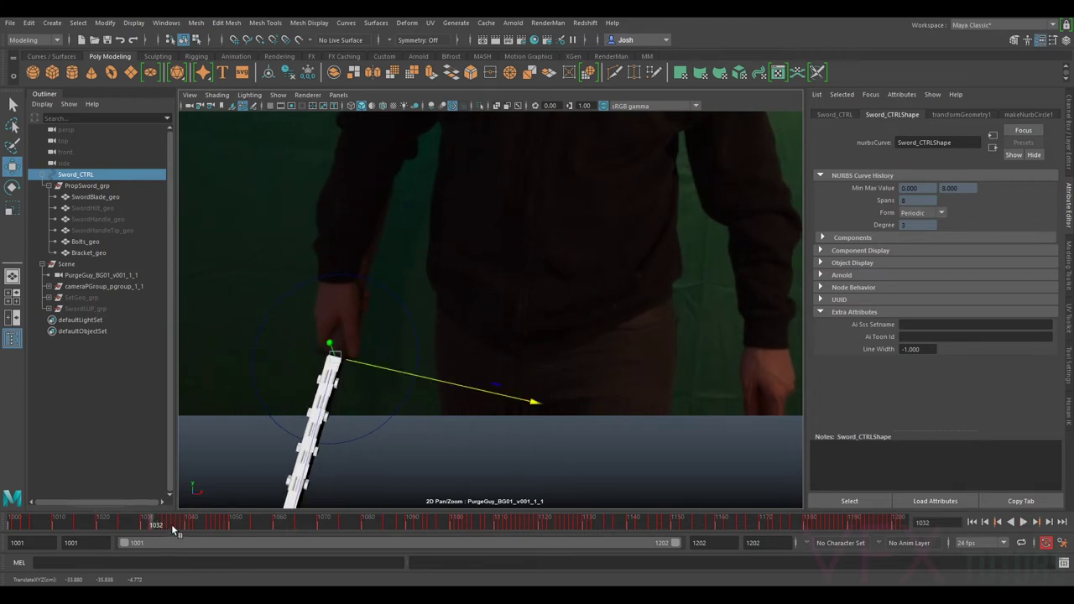
{"action": "left_click", "coordinate": [156, 522]}
{"action": "left_click", "coordinate": [158, 524]}
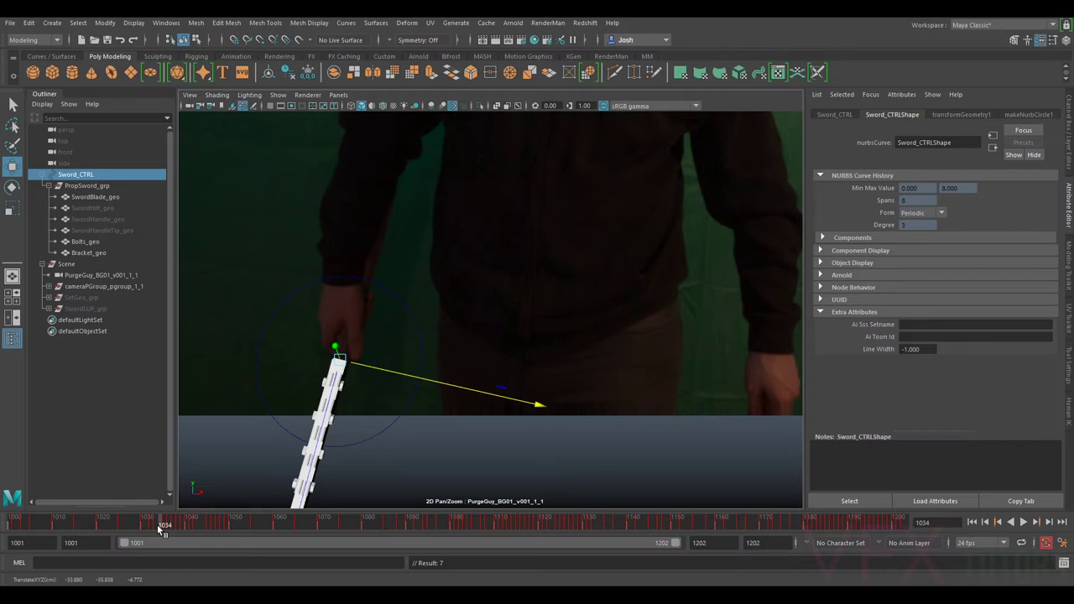
{"action": "key", "text": "alt+period"}
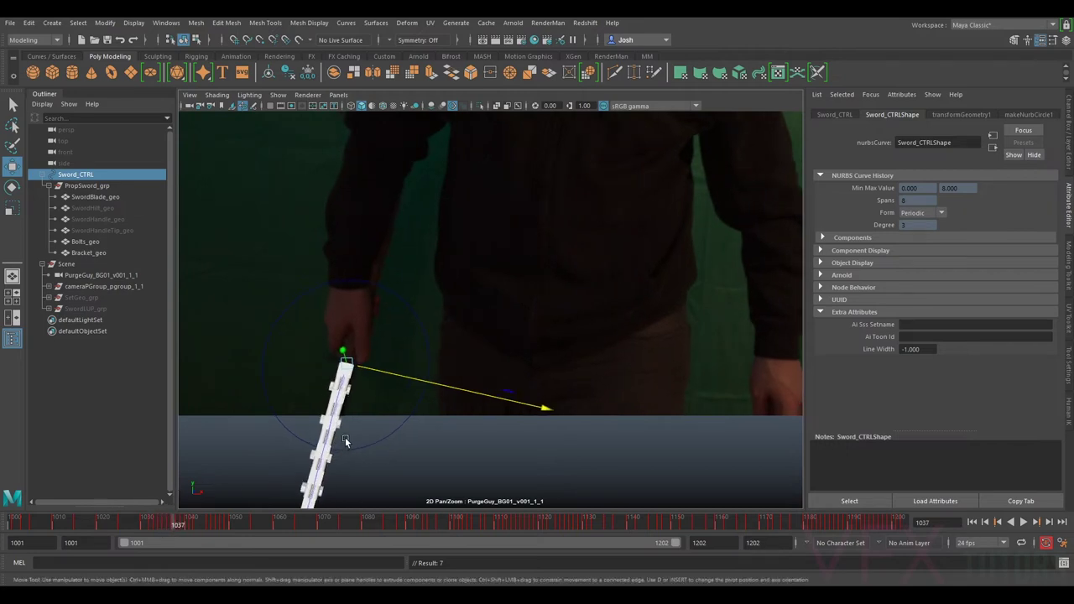
- Check the sword for jitter from frame 1037 back to frame 1025 and forward to frame 1037
{"action": "key", "text": "alt+comma"}
{"action": "key", "text": "alt+comma"}
{"action": "key", "text": "alt+comma"}
{"action": "key", "text": "alt+comma"}
{"action": "key", "text": "alt+comma"}
{"action": "key", "text": "alt+comma"}
{"action": "key", "text": "alt+comma"}
{"action": "key", "text": "alt+comma"}
{"action": "key", "text": "alt+comma"}
{"action": "key", "text": "alt+comma"}
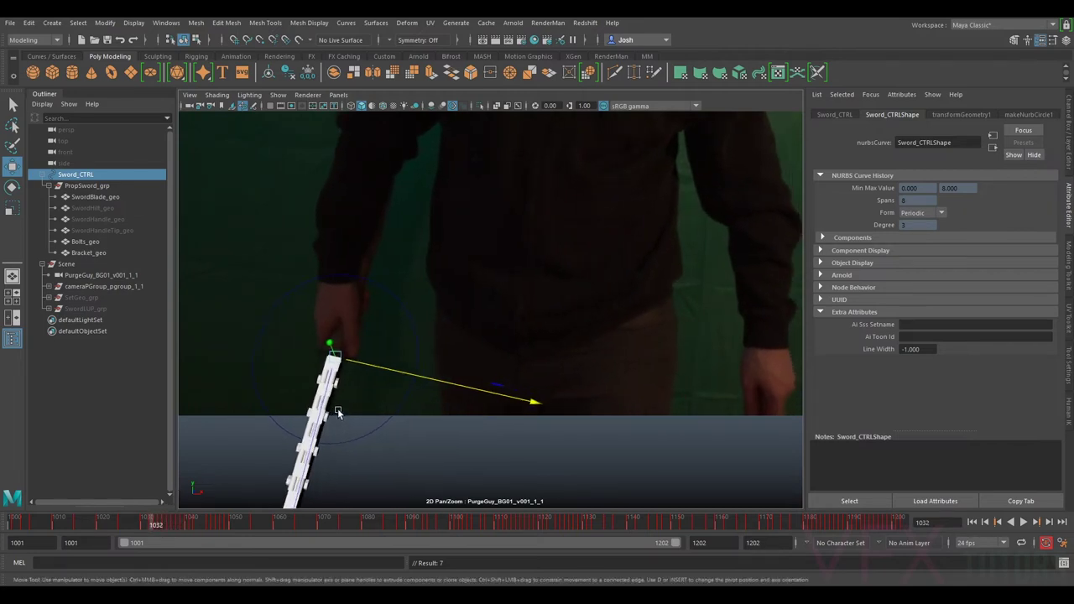
{"action": "key", "text": "alt+period"}
{"action": "key", "text": "alt+period"}
{"action": "key", "text": "alt+period"}
{"action": "key", "text": "alt+period"}
{"action": "key", "text": "alt+period"}
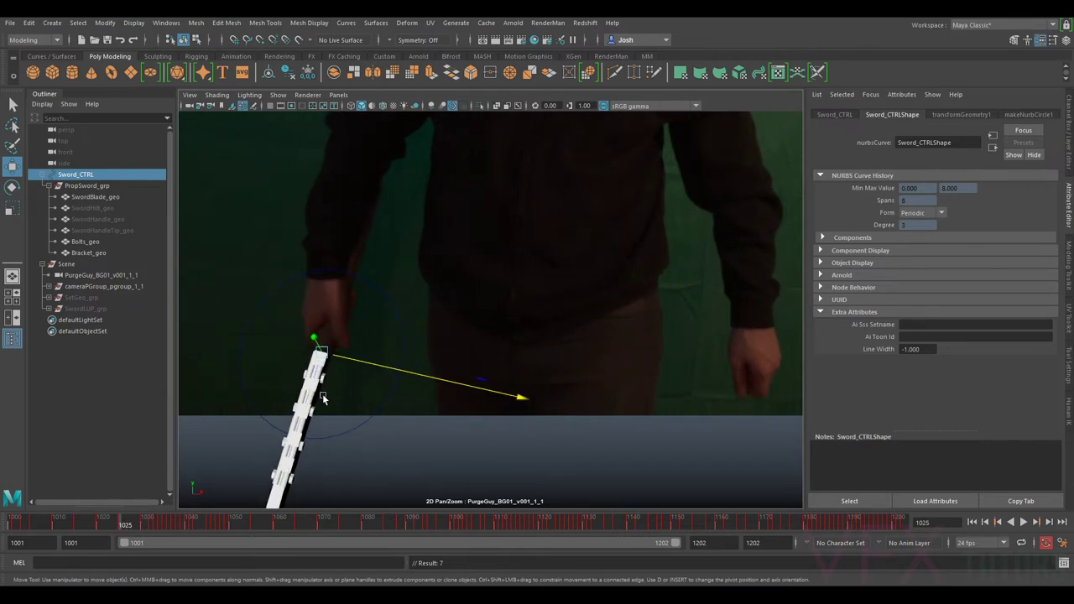
{"action": "key", "text": "alt+period"}
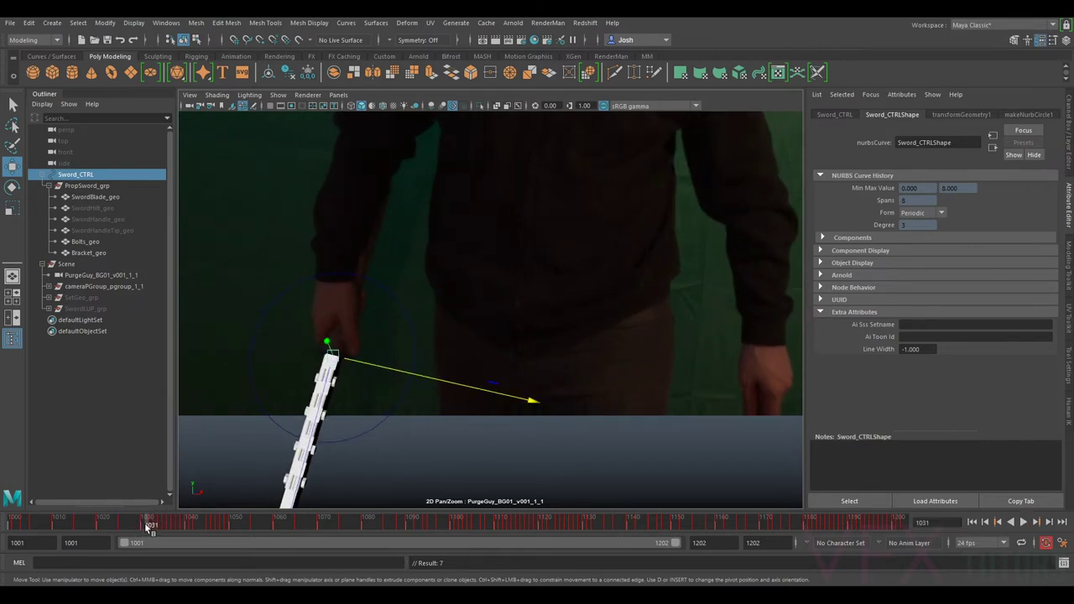
{"action": "key", "text": "alt+period"}
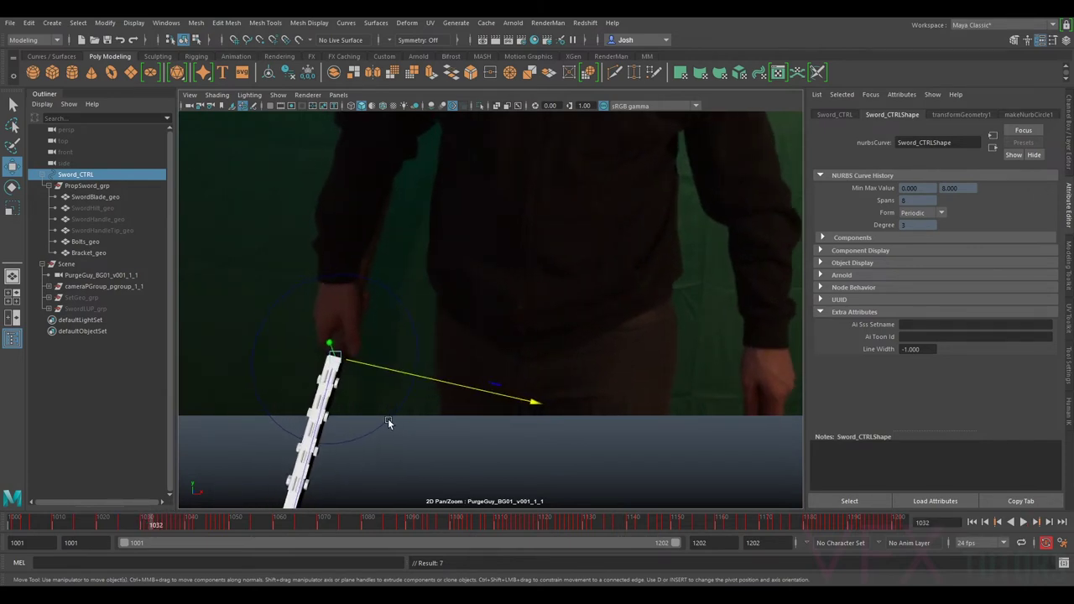
{"action": "key", "text": "alt+period"}
{"action": "key", "text": "alt+period"}
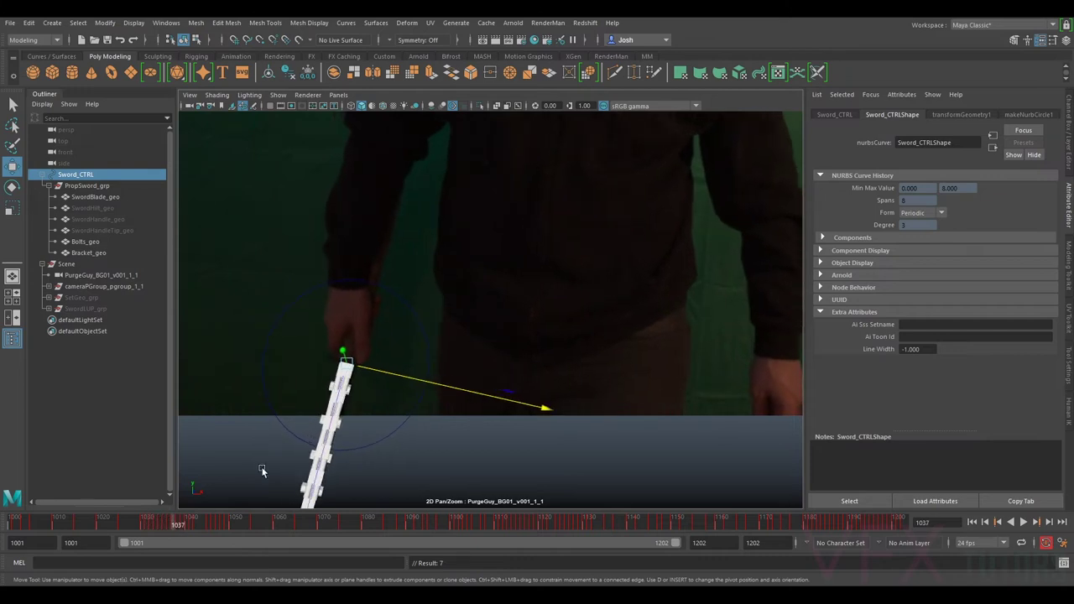
- Nudge the sword control along the blade's length at frame 1032 to fit under the hand, comparing with the following frames
{"action": "mouse_move", "coordinate": [177, 521]}
{"action": "left_mouse_down"}
{"action": "mouse_move", "coordinate": [147, 520]}
{"action": "mouse_move", "coordinate": [157, 527]}
{"action": "left_mouse_up"}
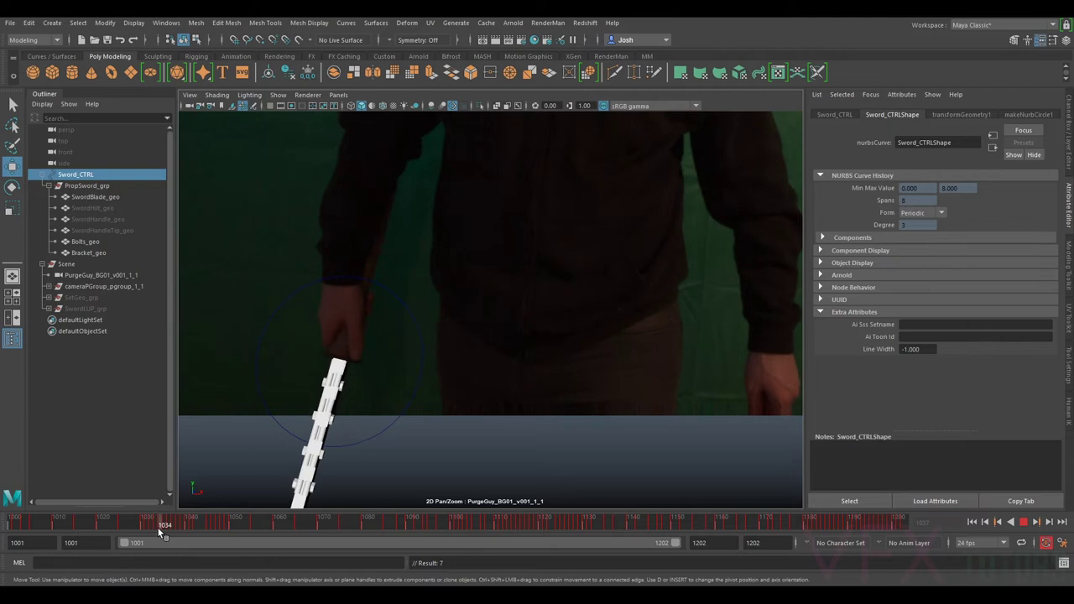
{"action": "key", "text": "alt+period"}
{"action": "key", "text": "alt+comma"}
{"action": "key", "text": "alt+comma"}
{"action": "key", "text": "alt+comma"}
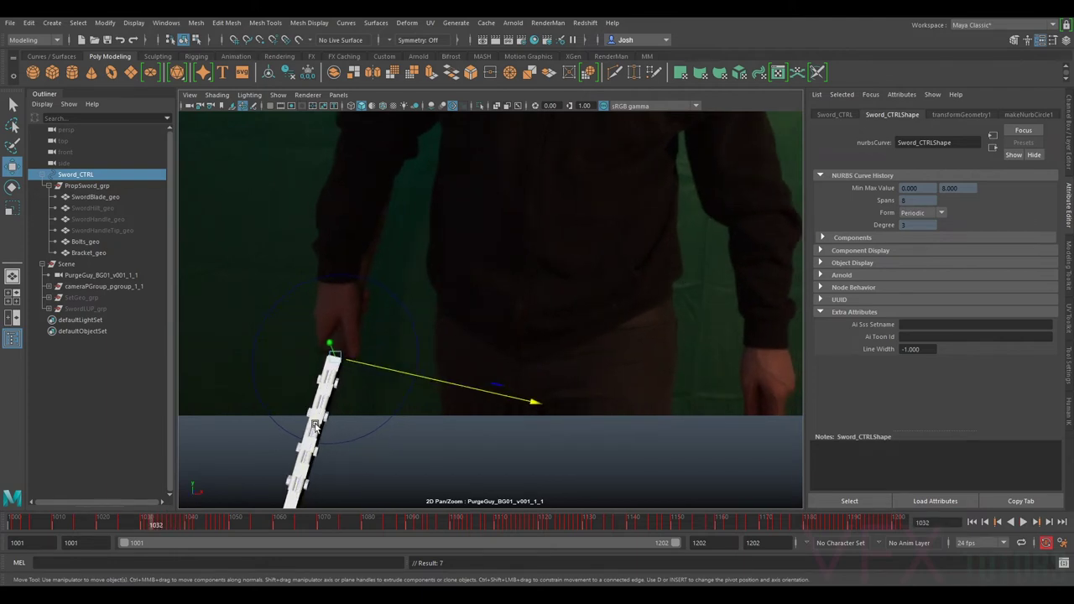
{"action": "right_click_drag", "start_coordinate": [361, 359], "coordinate": [580, 420]}
{"action": "middle_click_drag", "start_coordinate": [382, 381], "coordinate": [664, 273]}
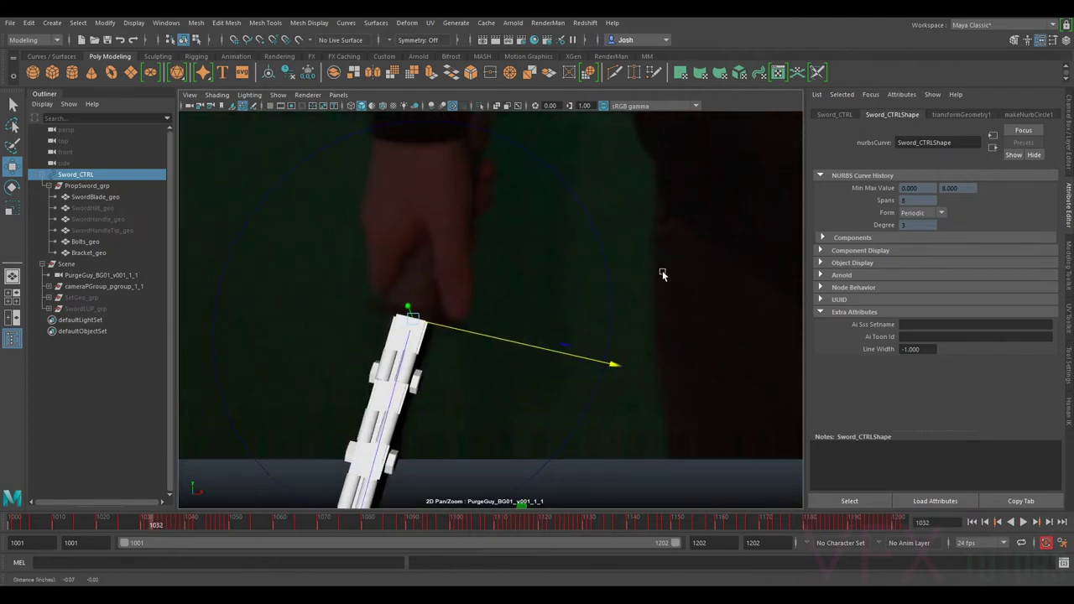
{"action": "right_click_drag", "start_coordinate": [436, 399], "coordinate": [549, 434]}
{"action": "middle_click_drag", "start_coordinate": [363, 376], "coordinate": [443, 384]}
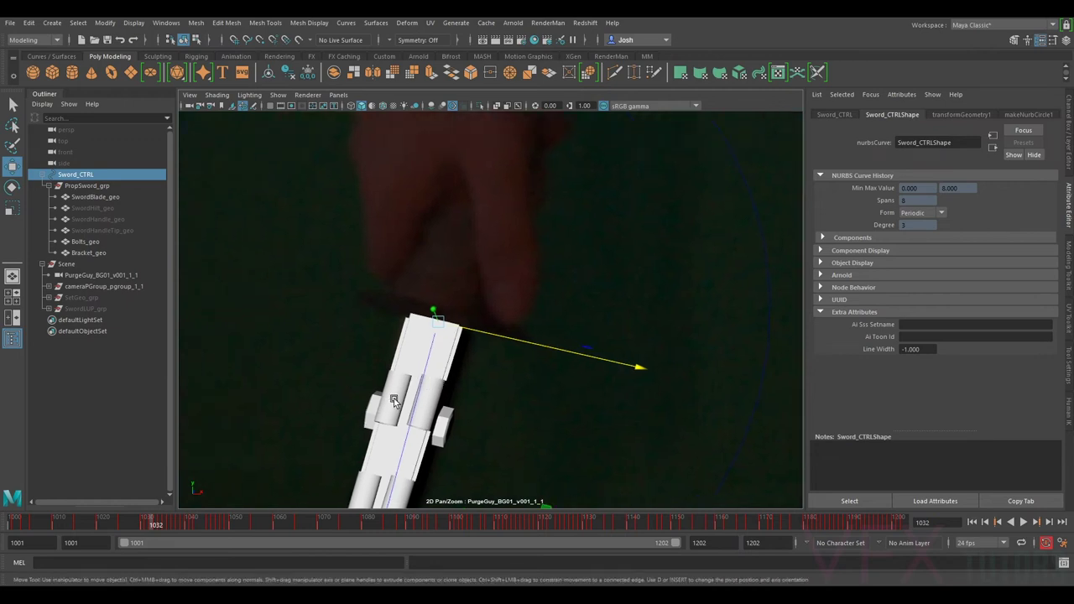
{"action": "key", "text": "alt+period"}
{"action": "key", "text": "alt+comma"}
{"action": "key", "text": "alt+period"}
{"action": "key", "text": "alt+comma"}
{"action": "left_click_drag", "start_coordinate": [430, 351], "coordinate": [430, 353]}
{"action": "key", "text": "alt+period"}
{"action": "key", "text": "alt+period"}
{"action": "key", "text": "alt+comma"}
{"action": "key", "text": "alt+comma"}
- Fine-tune the sword control against the hand between frames 1032 and 1030, comparing adjacent frames and keys
{"action": "middle_click_drag", "start_coordinate": [452, 360], "coordinate": [412, 346]}
{"action": "key", "text": "alt+period"}
{"action": "key", "text": "alt+comma"}
{"action": "key", "text": "alt+period"}
{"action": "key", "text": "alt+comma"}
{"action": "key", "text": "comma"}
{"action": "key", "text": "period"}
{"action": "key", "text": "comma"}
{"action": "key", "text": "period"}
- Scrub and play back the frames before 1030 to check the sword's motion, and return to frame 1029
{"action": "left_click_drag", "start_coordinate": [147, 526], "coordinate": [131, 527]}
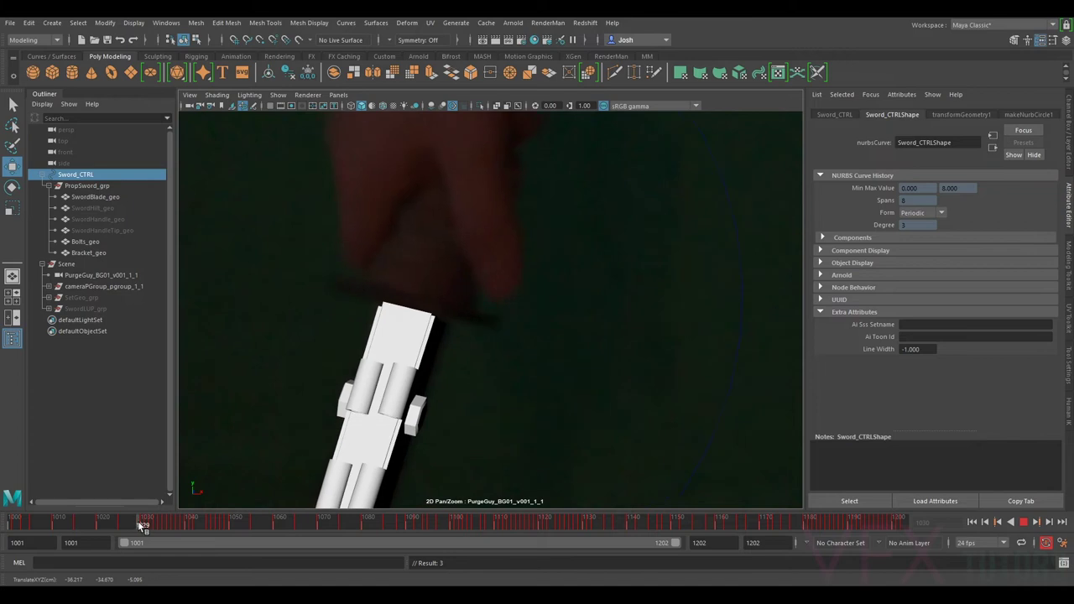
{"action": "key", "text": "alt+v"}
{"action": "key", "text": "w"}
{"action": "left_click", "coordinate": [138, 518]}
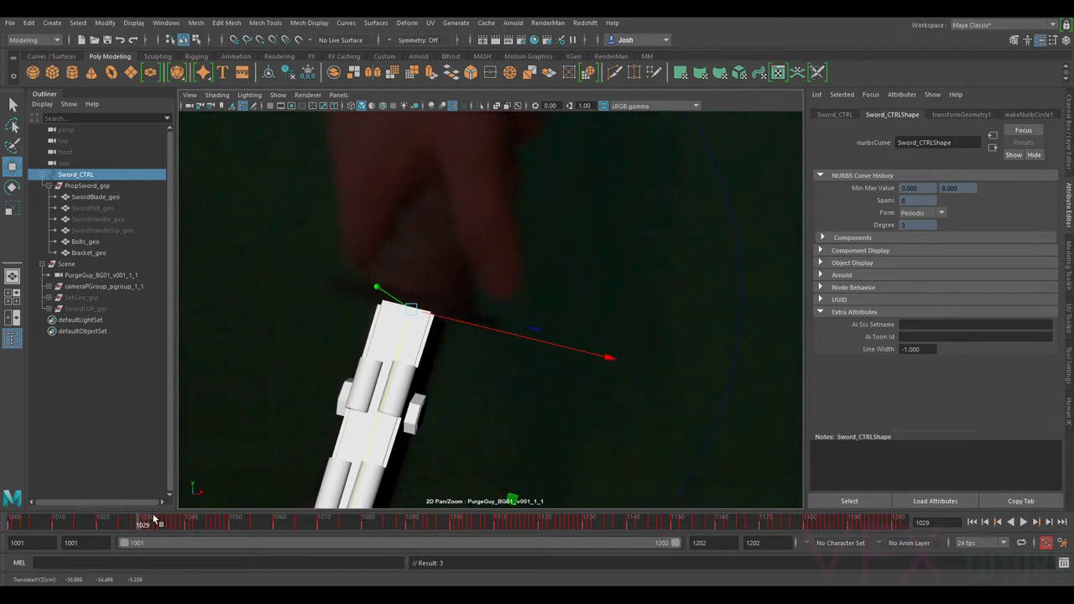
- Limit the playback range to frames 1001–1050 and try to bake the sword control's animation
{"action": "left_click_drag", "start_coordinate": [678, 543], "coordinate": [247, 591]}
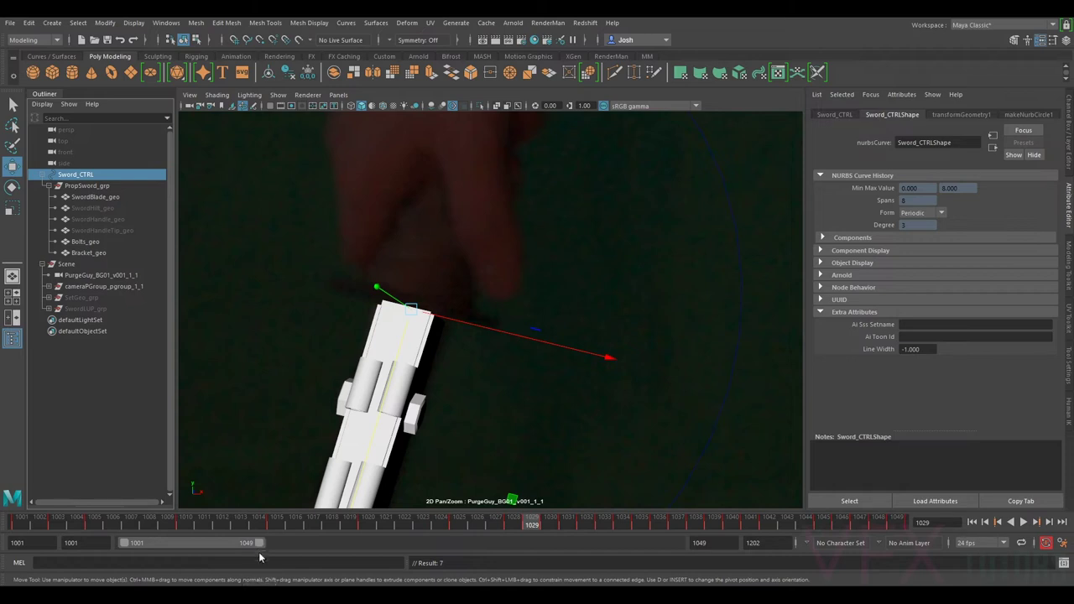
{"action": "left_click_drag", "start_coordinate": [261, 548], "coordinate": [263, 549]}
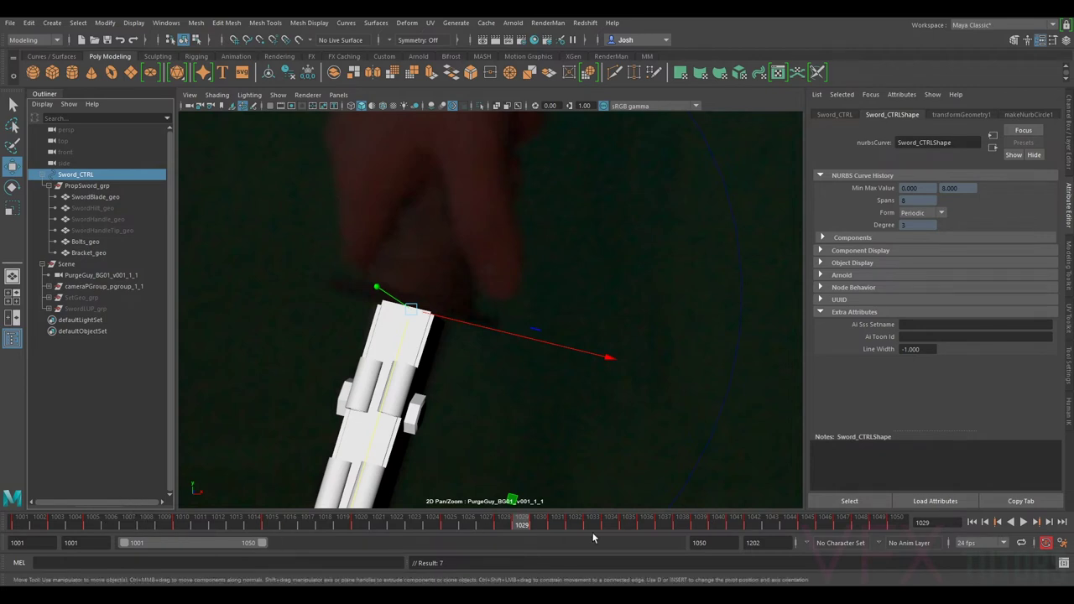
{"action": "left_click", "coordinate": [29, 23]}
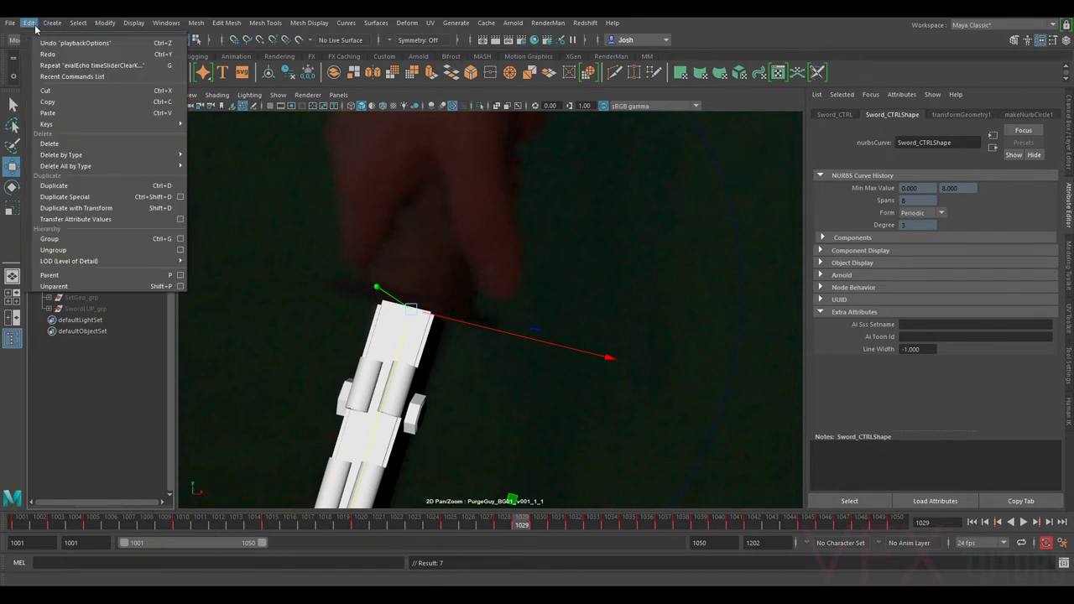
{"action": "mouse_move", "coordinate": [77, 126]}
{"action": "left_click", "coordinate": [247, 194]}
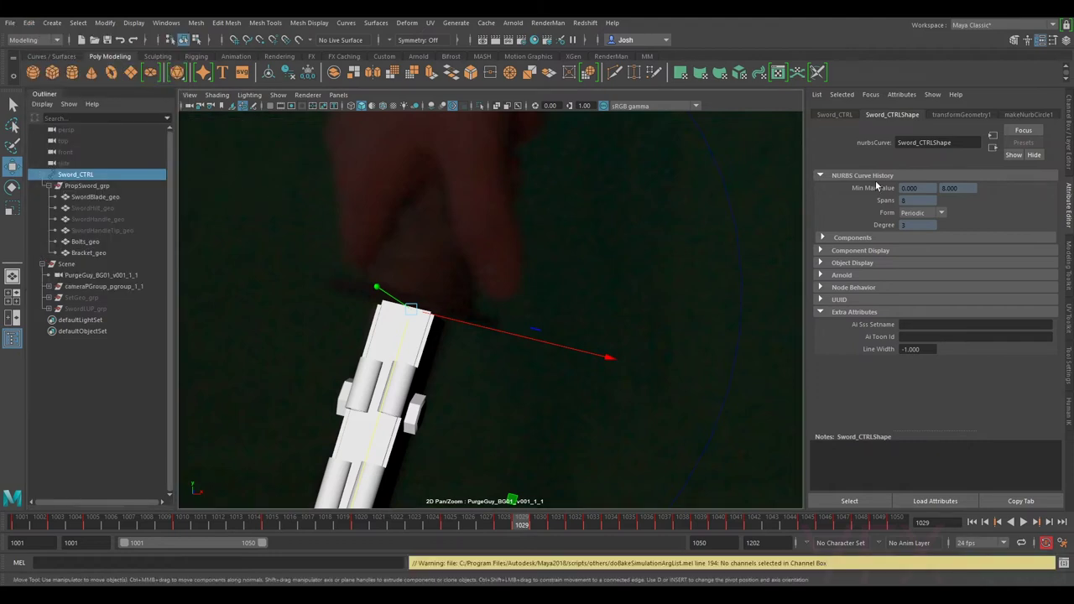
- Bake the sword control's Translate and Rotate X, Y and Z channels over frames 1001–1050
{"action": "left_click", "coordinate": [1068, 155]}
{"action": "left_click", "coordinate": [1006, 127]}
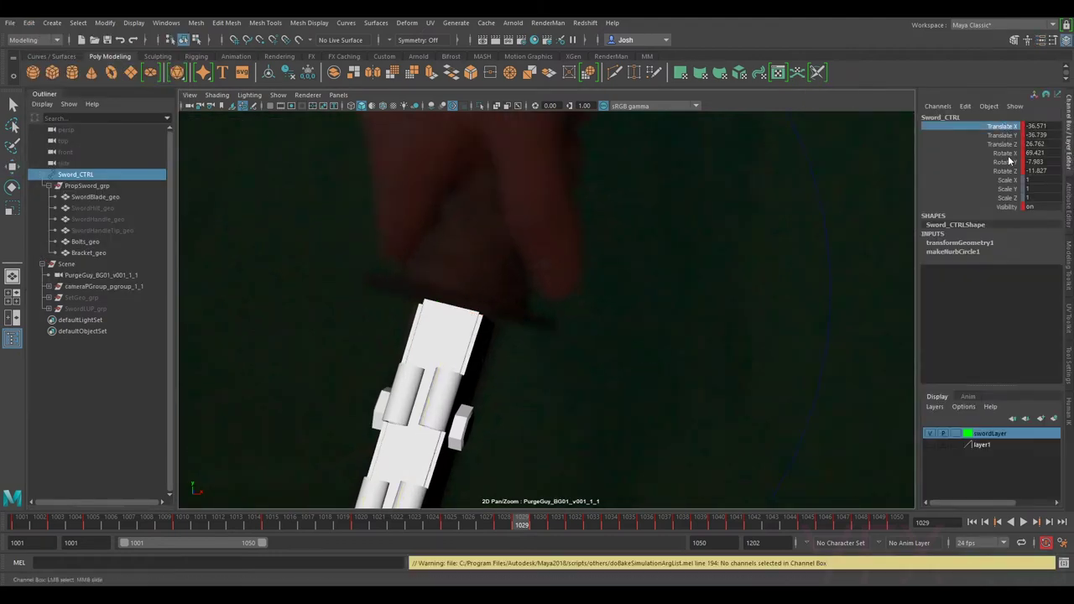
{"action": "left_click", "coordinate": [1009, 171], "text": "shift"}
{"action": "left_click", "coordinate": [29, 23]}
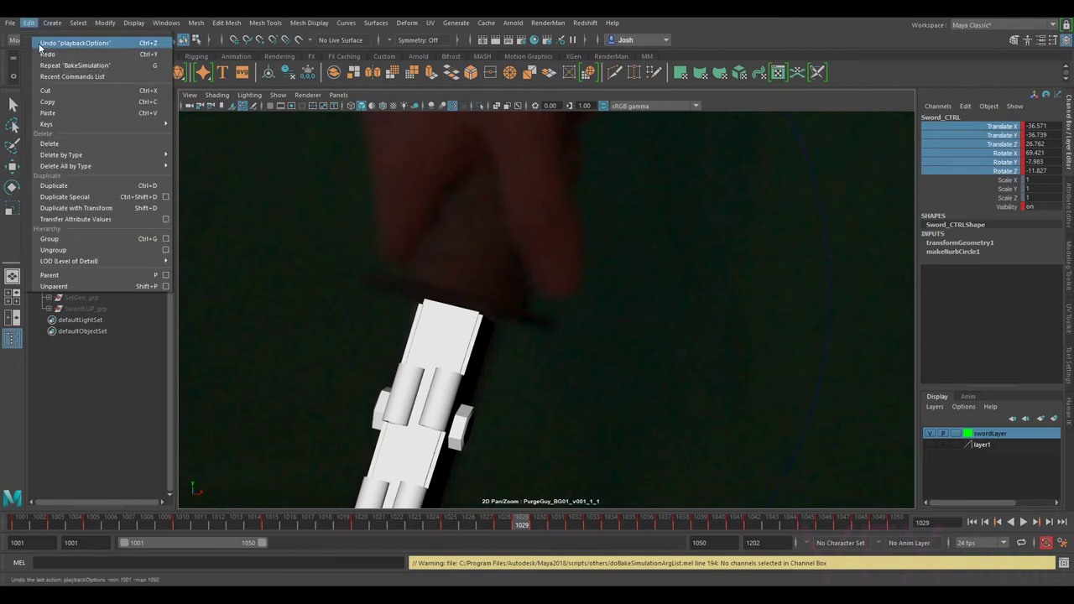
{"action": "mouse_move", "coordinate": [86, 122]}
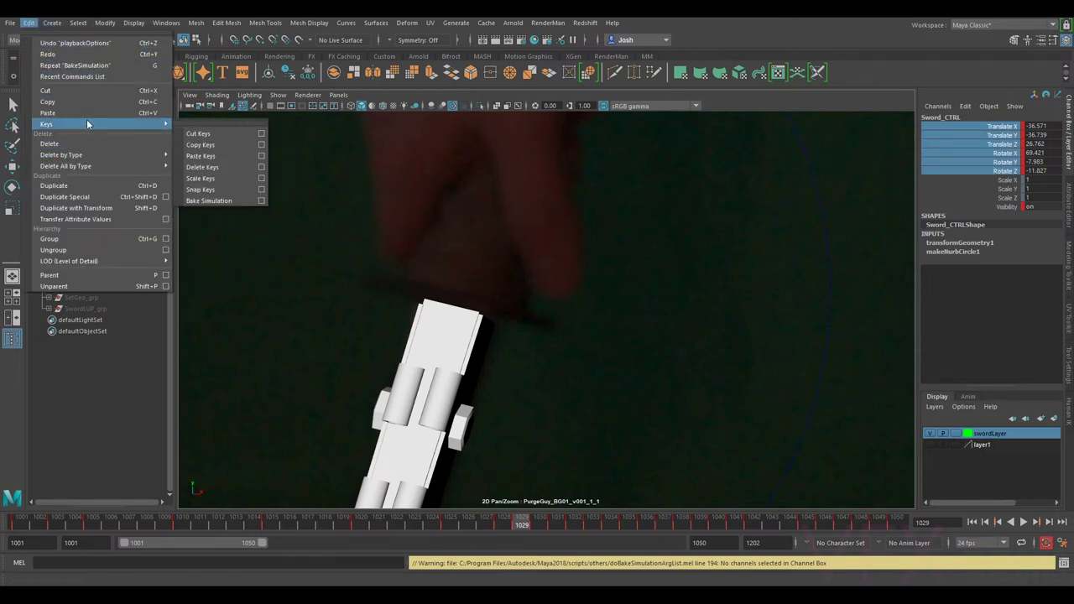
{"action": "left_click", "coordinate": [214, 200]}
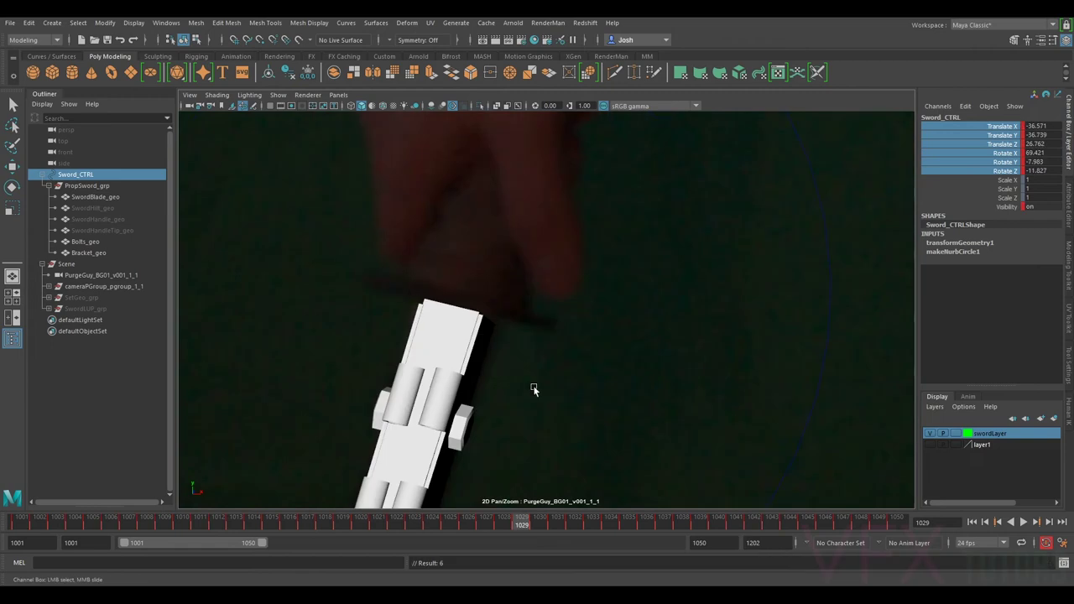
{"action": "key", "text": "period"}
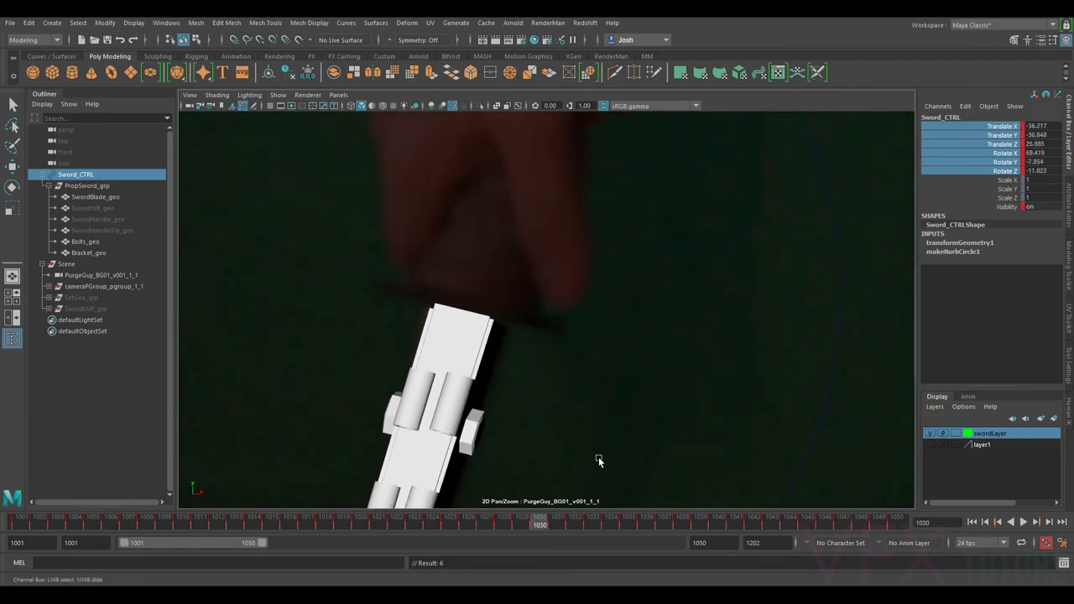
- Extend the playback range back to frame 1202 and inspect the sword's fit around frames 1048 to 1050
{"action": "left_click_drag", "start_coordinate": [262, 544], "coordinate": [675, 543]}
{"action": "left_click", "coordinate": [227, 523]}
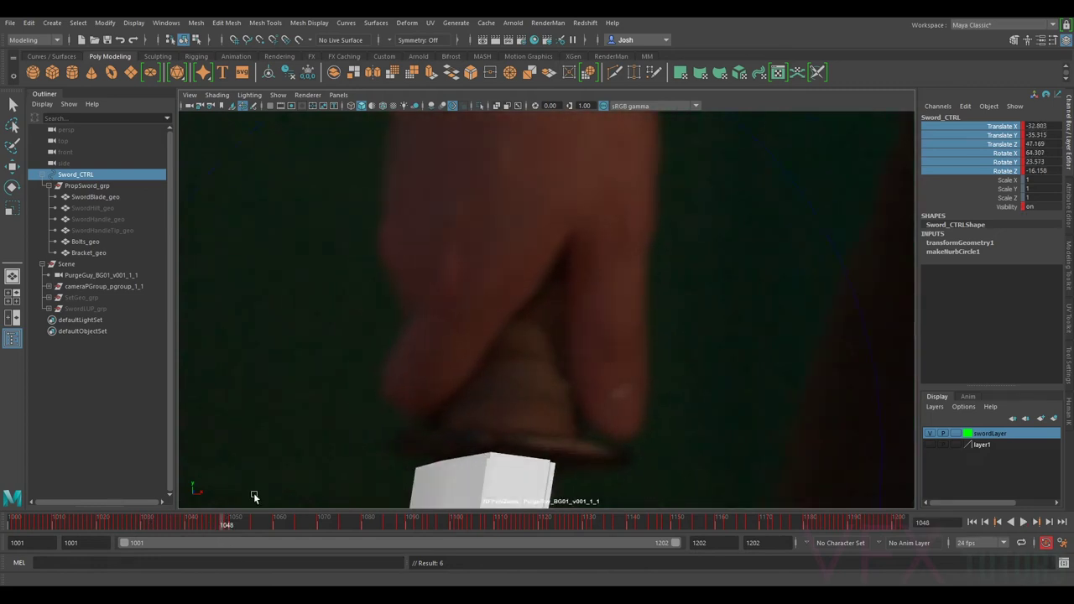
{"action": "right_click_drag", "start_coordinate": [611, 446], "coordinate": [511, 403]}
{"action": "key", "text": "period"}
{"action": "key", "text": "period"}
{"action": "key", "text": "period"}
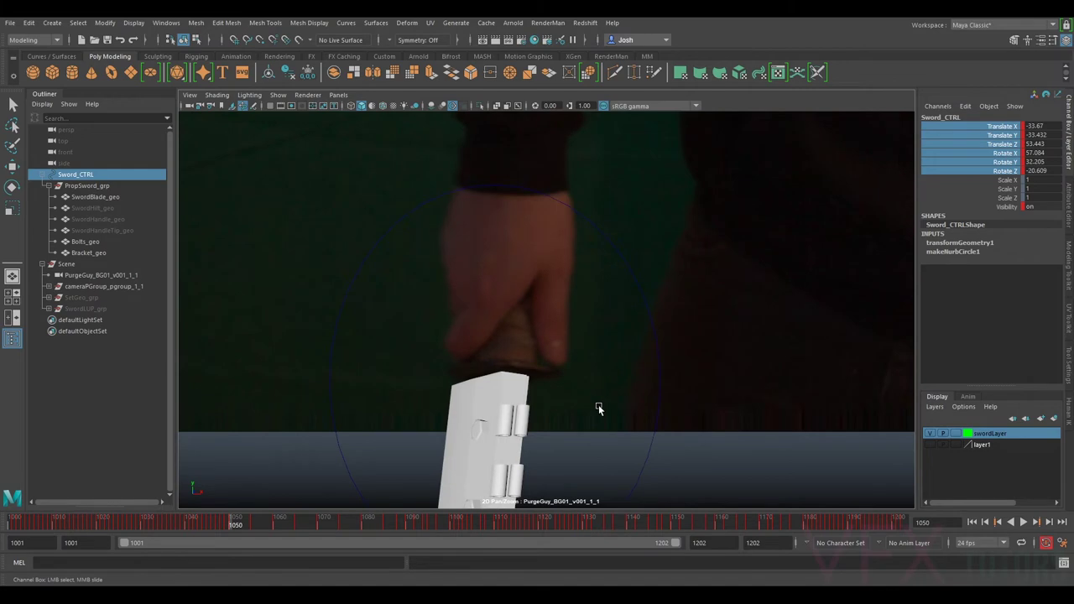
{"action": "key", "text": "comma"}
{"action": "key", "text": "comma"}
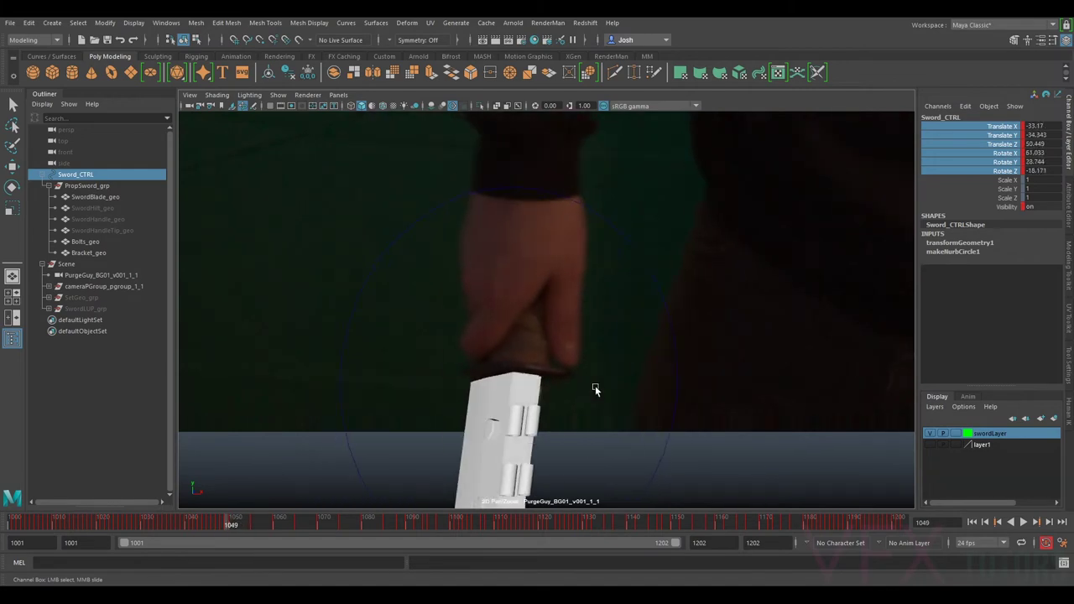
- Nudge the sword control at frame 1049 to line up with the hand, comparing it with the adjacent frames
{"action": "key", "text": "w"}
{"action": "key", "text": "comma"}
{"action": "key", "text": "period"}
{"action": "key", "text": "comma"}
{"action": "key", "text": "period"}
{"action": "key", "text": "period"}
{"action": "key", "text": "comma"}
{"action": "key", "text": "alt+period"}
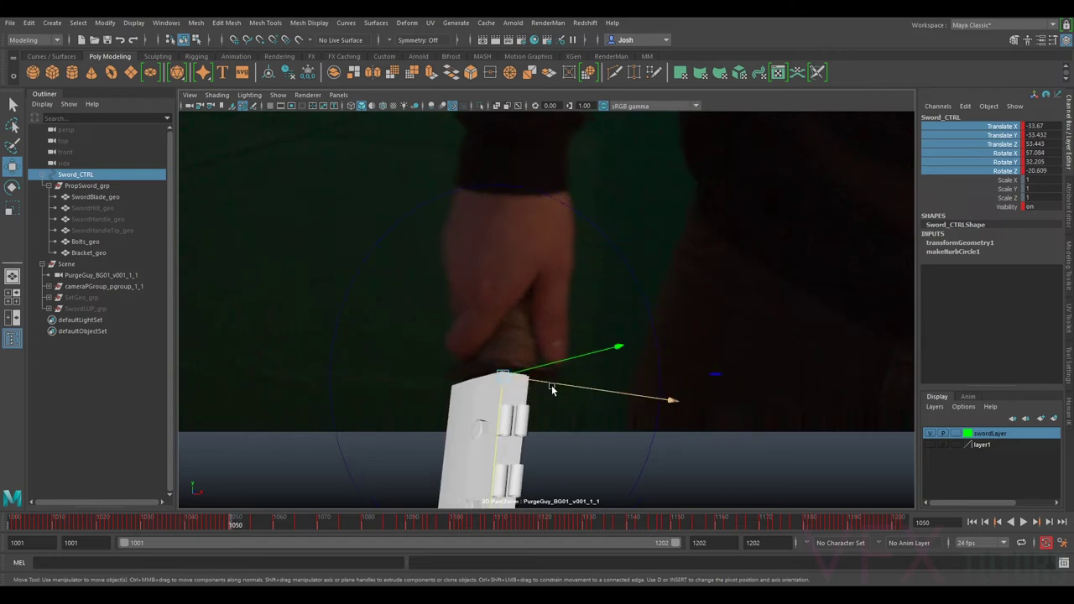
{"action": "key", "text": "alt+comma"}
{"action": "left_click_drag", "start_coordinate": [551, 383], "coordinate": [548, 382]}
{"action": "key", "text": "shift+w"}
{"action": "key", "text": "alt+comma"}
{"action": "key", "text": "alt+period"}
- Step back to frame 1042 and nudge the sword control so the blade sits under the hand
{"action": "key", "text": "alt+comma"}
{"action": "key", "text": "alt+comma"}
{"action": "key", "text": "alt+comma"}
{"action": "key", "text": "alt+comma"}
{"action": "key", "text": "alt+comma"}
{"action": "key", "text": "alt+comma"}
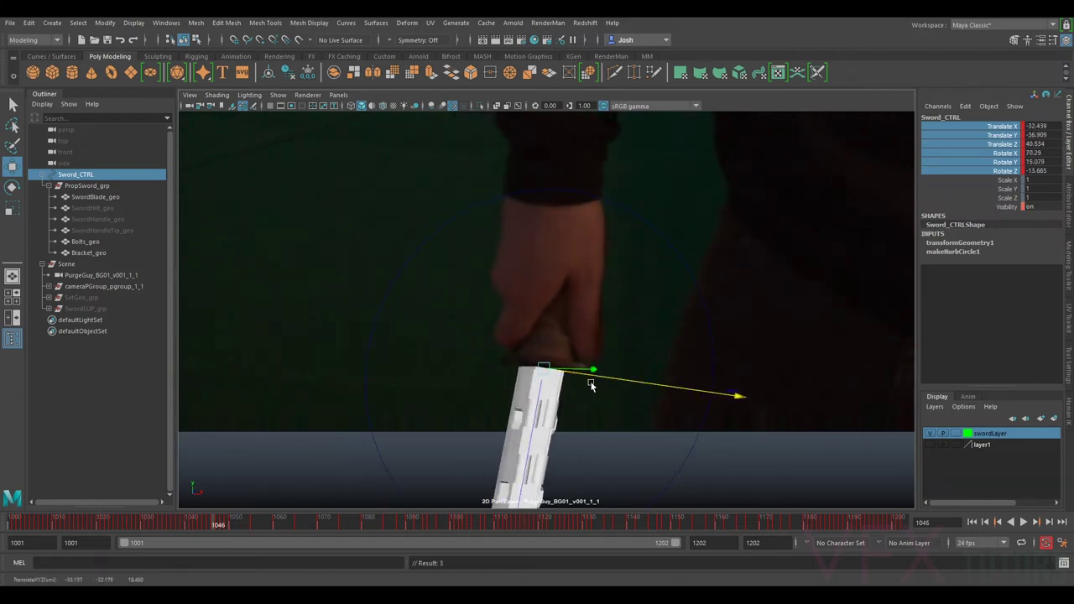
{"action": "key", "text": "alt+period"}
{"action": "key", "text": "alt+comma"}
{"action": "key", "text": "alt+comma"}
{"action": "key", "text": "alt+comma"}
{"action": "key", "text": "alt+period"}
{"action": "middle_click_drag", "start_coordinate": [555, 375], "coordinate": [553, 377], "text": "shift"}
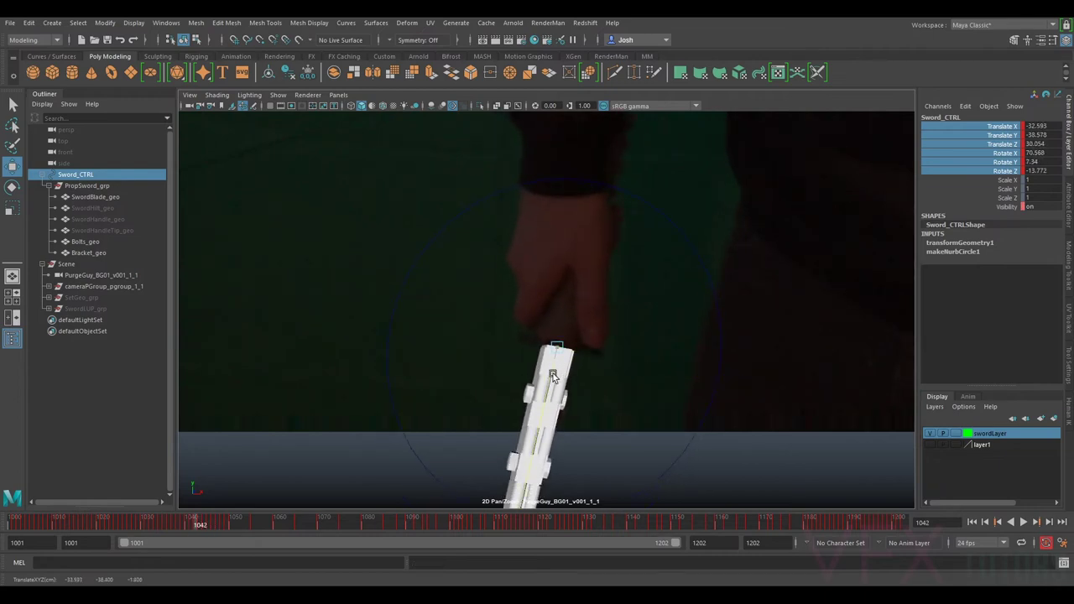
- Step back from frame 1042 to frame 1025, rechecking the frames around 1033, to examine the blade's alignment with the hand
{"action": "key", "text": "alt+comma"}
{"action": "key", "text": "alt+comma"}
{"action": "key", "text": "alt+comma"}
{"action": "key", "text": "alt+comma"}
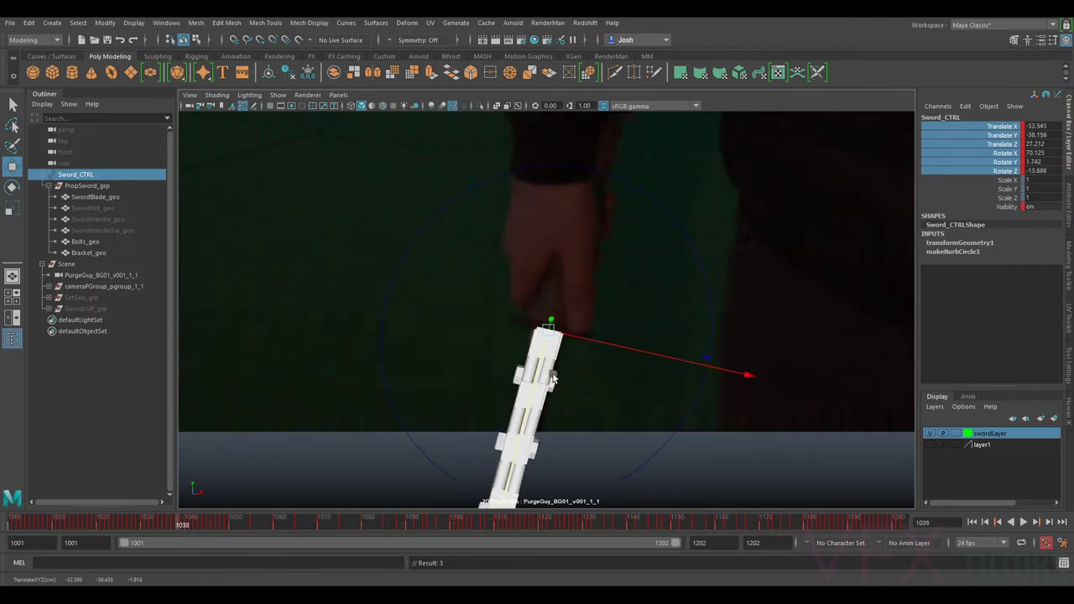
{"action": "key", "text": "alt+comma"}
{"action": "key", "text": "alt+comma"}
{"action": "key", "text": "alt+comma"}
{"action": "key", "text": "alt+comma"}
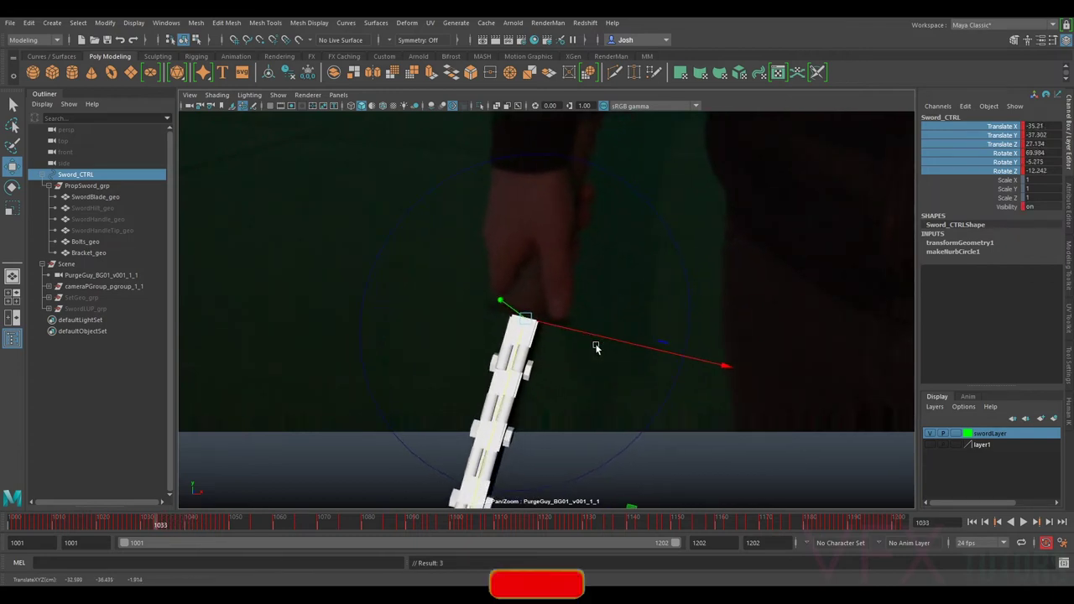
{"action": "key", "text": "alt+comma"}
{"action": "key", "text": "alt+period"}
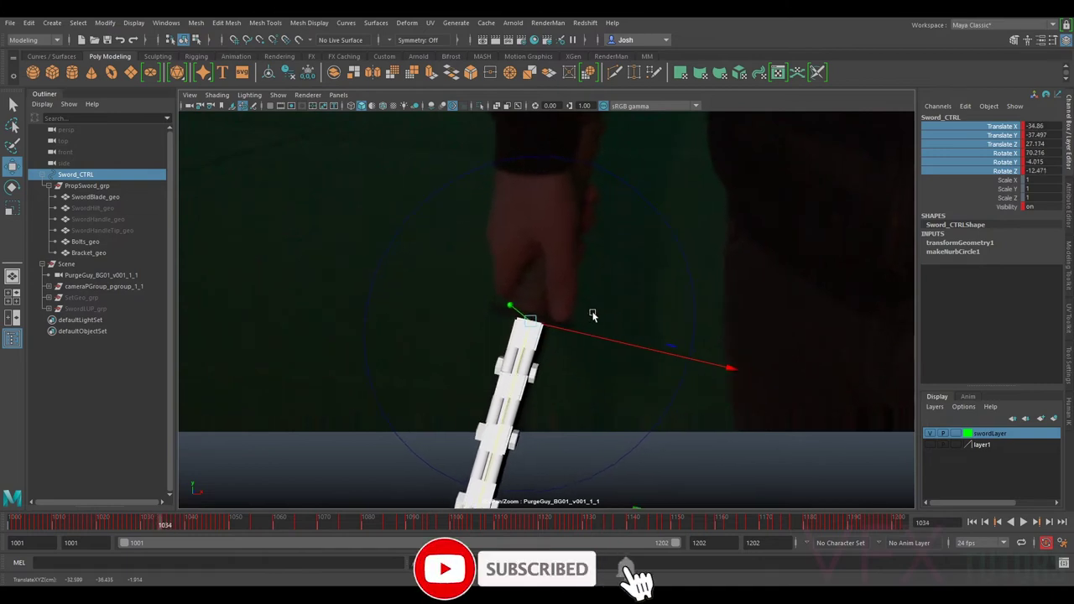
{"action": "key", "text": "alt+comma"}
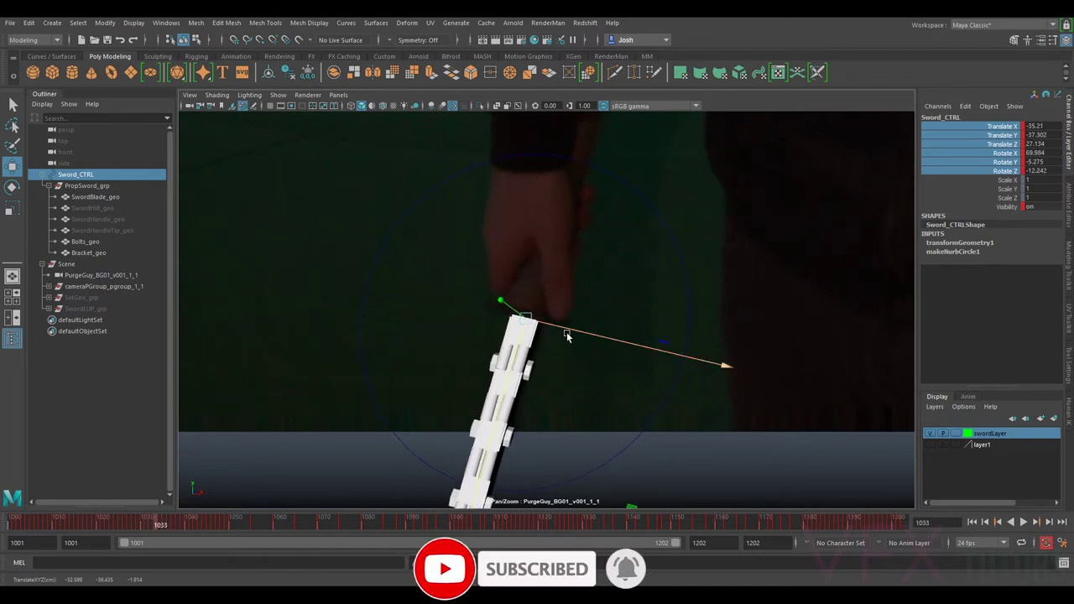
{"action": "key", "text": "alt+comma"}
{"action": "key", "text": "alt+period"}
{"action": "key", "text": "alt+comma"}
{"action": "key", "text": "alt+period"}
{"action": "key", "text": "alt+comma"}
{"action": "key", "text": "alt+comma"}
{"action": "key", "text": "alt+comma"}
{"action": "key", "text": "alt+comma"}
{"action": "key", "text": "alt+comma"}
{"action": "key", "text": "alt+comma"}
{"action": "key", "text": "alt+comma"}
{"action": "key", "text": "alt+comma"}
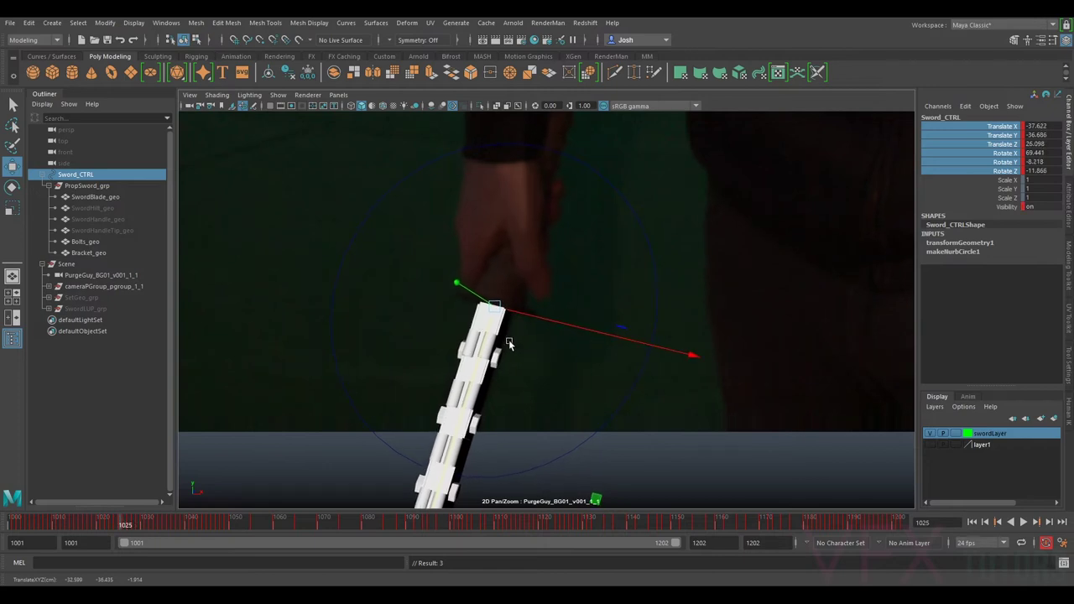
- Nudge the sword control slightly at frame 1024 and compare its fit with the following frames
{"action": "key", "text": "alt+comma"}
{"action": "middle_click_drag", "start_coordinate": [482, 351], "coordinate": [480, 352]}
{"action": "key", "text": "w"}
{"action": "key", "text": "alt+period"}
{"action": "key", "text": "alt+period"}
{"action": "key", "text": "alt+period"}
{"action": "key", "text": "alt+comma"}
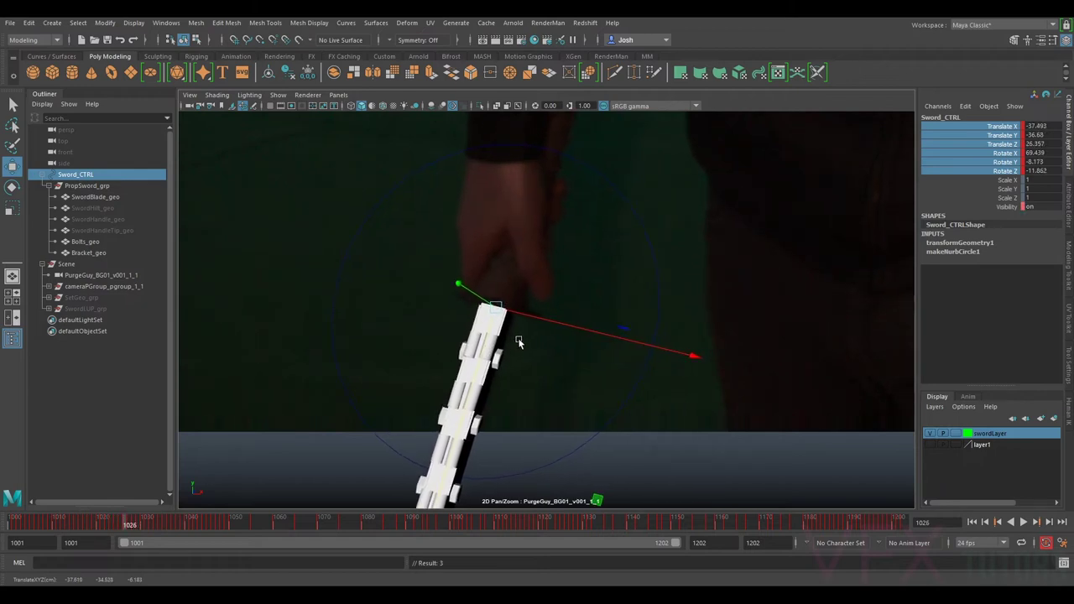
- Shift the sword control slightly along its X axis at frame 1026 and compare it with frame 1027
{"action": "left_click", "coordinate": [558, 322]}
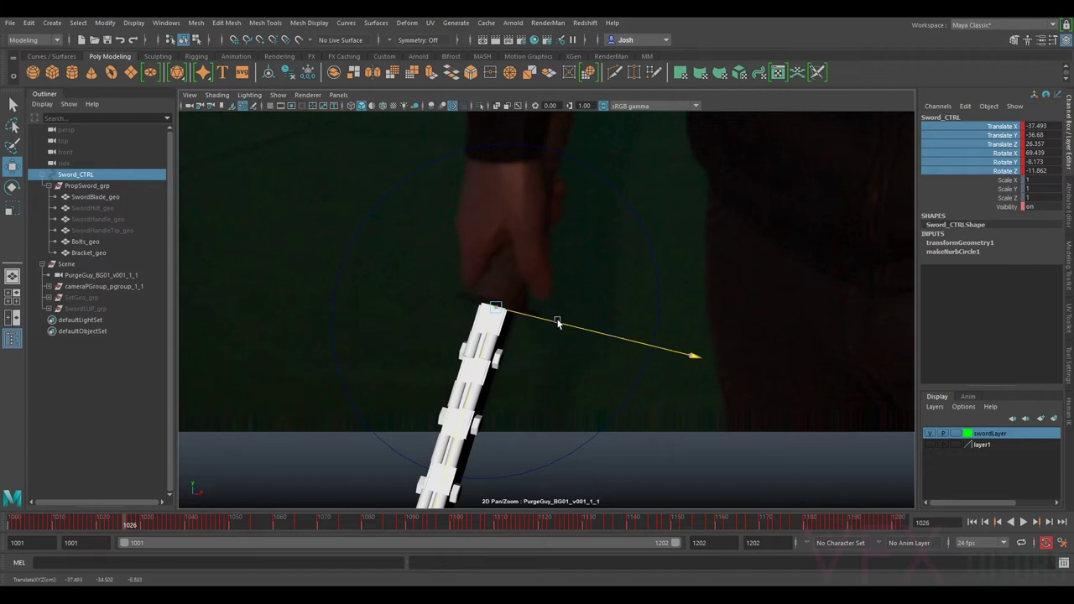
{"action": "left_click_drag", "start_coordinate": [557, 322], "coordinate": [558, 321]}
{"action": "key", "text": "alt+period"}
{"action": "key", "text": "alt+comma"}
- Nudge the sword control at frame 1025, finishing with a small shift along its X axis, and compare it with frame 1026
{"action": "key", "text": "alt+comma"}
{"action": "left_click_drag", "start_coordinate": [487, 338], "coordinate": [487, 338]}
{"action": "key", "text": "w"}
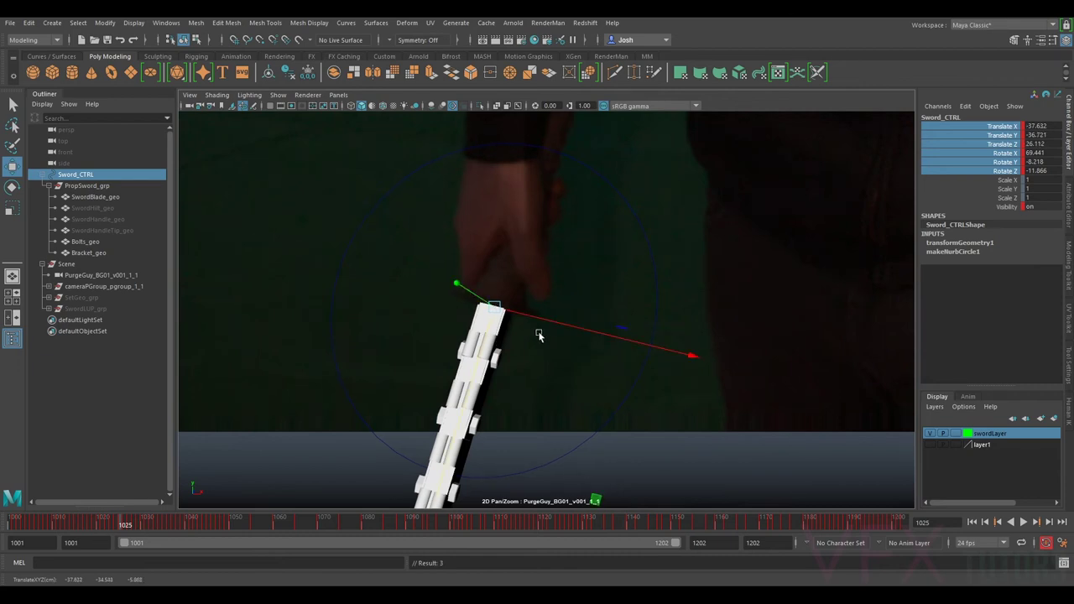
{"action": "left_click_drag", "start_coordinate": [545, 315], "coordinate": [544, 320]}
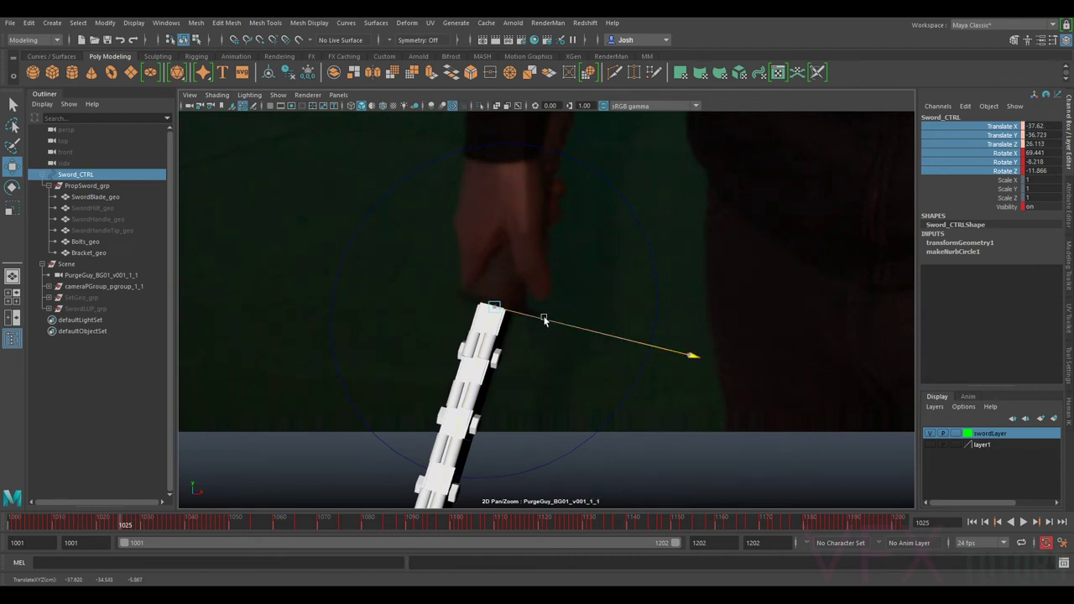
{"action": "key", "text": "alt+period"}
{"action": "key", "text": "alt+comma"}
- Reposition and key the sword control at frame 1024 so its motion flows into frame 1025
{"action": "key", "text": "alt+comma"}
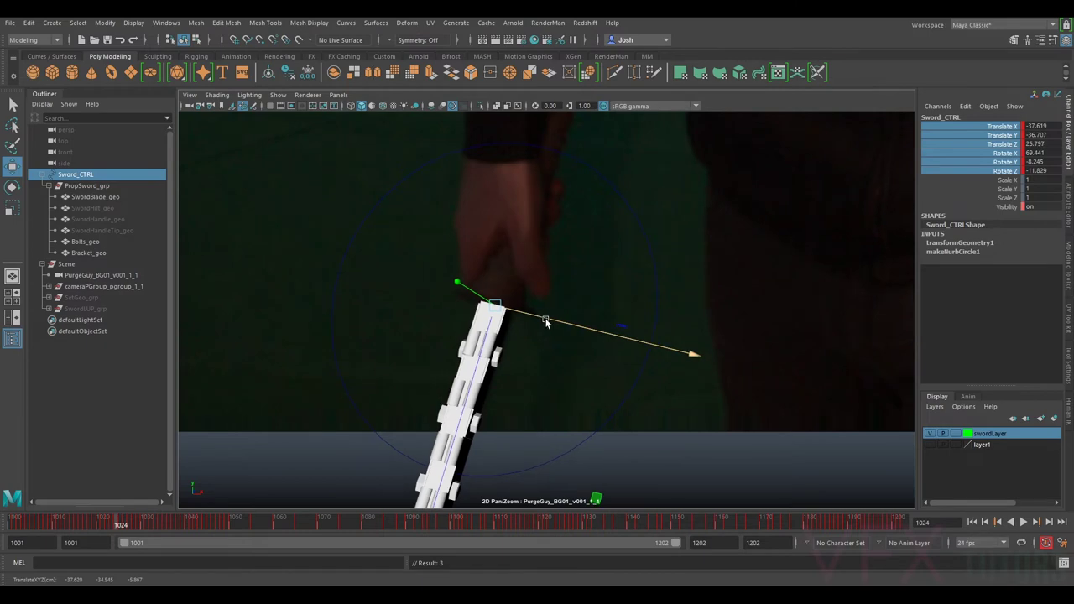
{"action": "middle_click_drag", "start_coordinate": [484, 346], "coordinate": [484, 350]}
{"action": "key", "text": "alt+period"}
{"action": "key", "text": "alt+comma"}
{"action": "key", "text": "alt+period"}
{"action": "key", "text": "alt+comma"}
{"action": "key", "text": "s"}
{"action": "key", "text": "alt+period"}
{"action": "key", "text": "alt+comma"}
{"action": "key", "text": "alt+period"}
{"action": "key", "text": "alt+comma"}
{"action": "key", "text": "alt+period"}
{"action": "key", "text": "alt+comma"}
{"action": "middle_click_drag", "start_coordinate": [479, 359], "coordinate": [476, 359]}
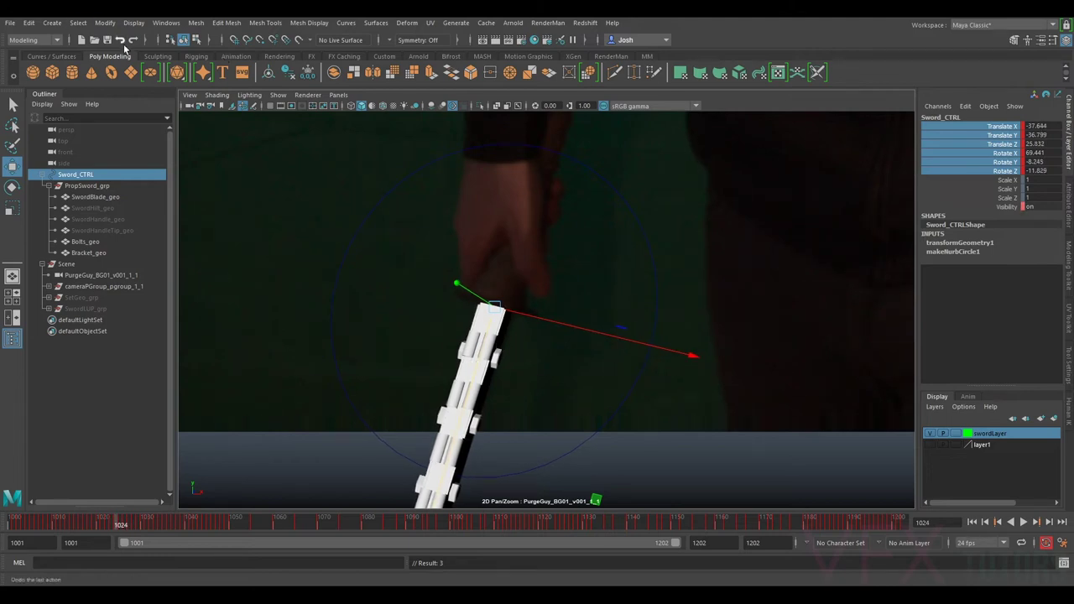
- Nudge the sword control at frame 1023 to match its position at frame 1024
{"action": "key", "text": "alt+comma"}
{"action": "key", "text": "alt+period"}
{"action": "key", "text": "alt+comma"}
{"action": "middle_click_drag", "start_coordinate": [485, 344], "coordinate": [480, 345]}
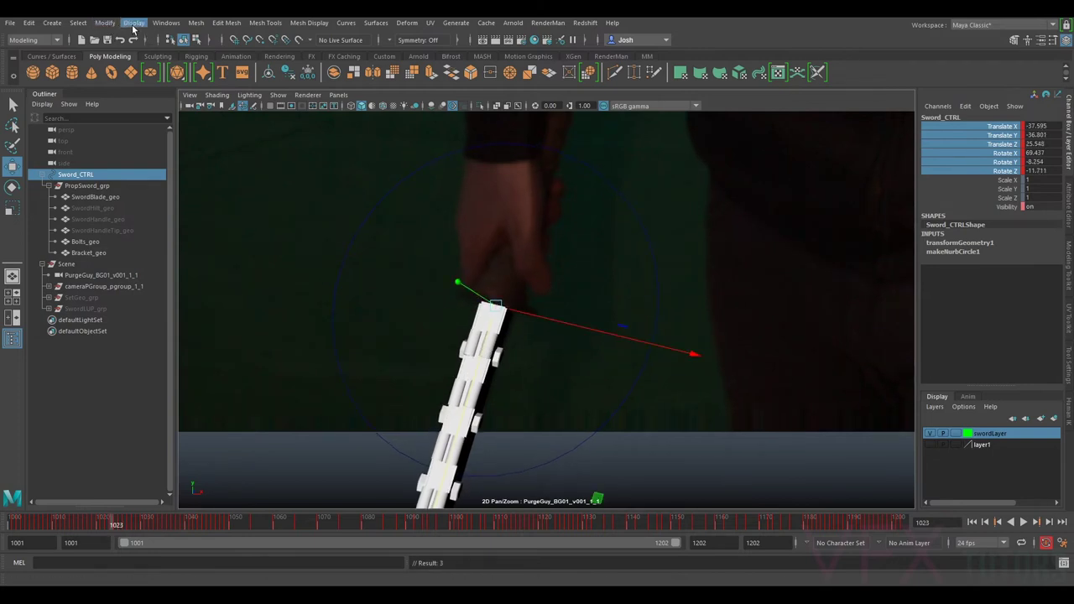
- Open the Graph Editor for the sword control, then move and shrink its window to keep the sword in view
{"action": "left_click", "coordinate": [166, 22]}
{"action": "mouse_move", "coordinate": [194, 76]}
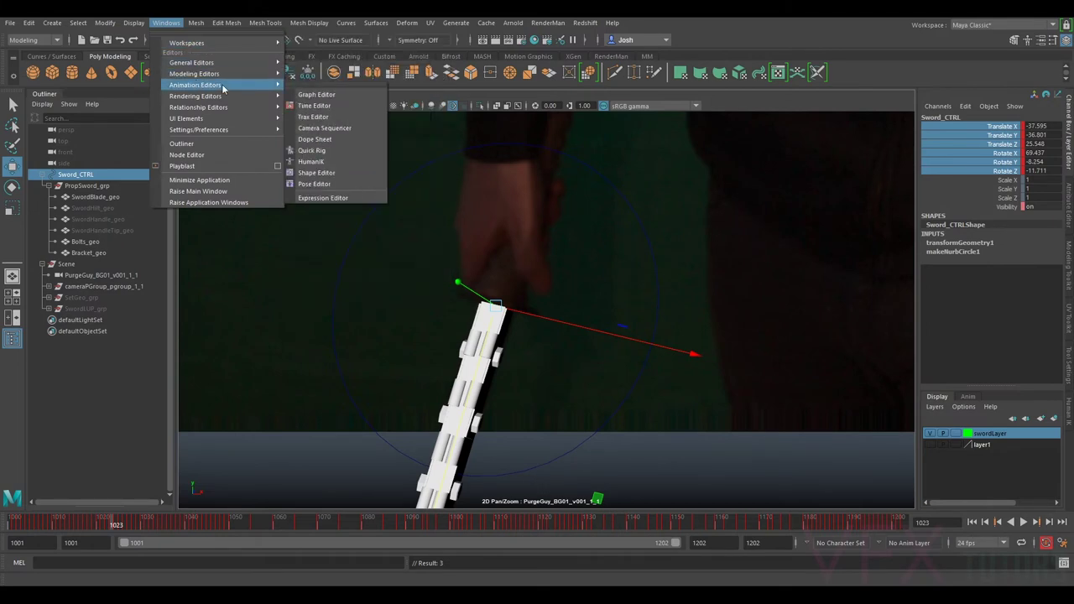
{"action": "left_click", "coordinate": [312, 94]}
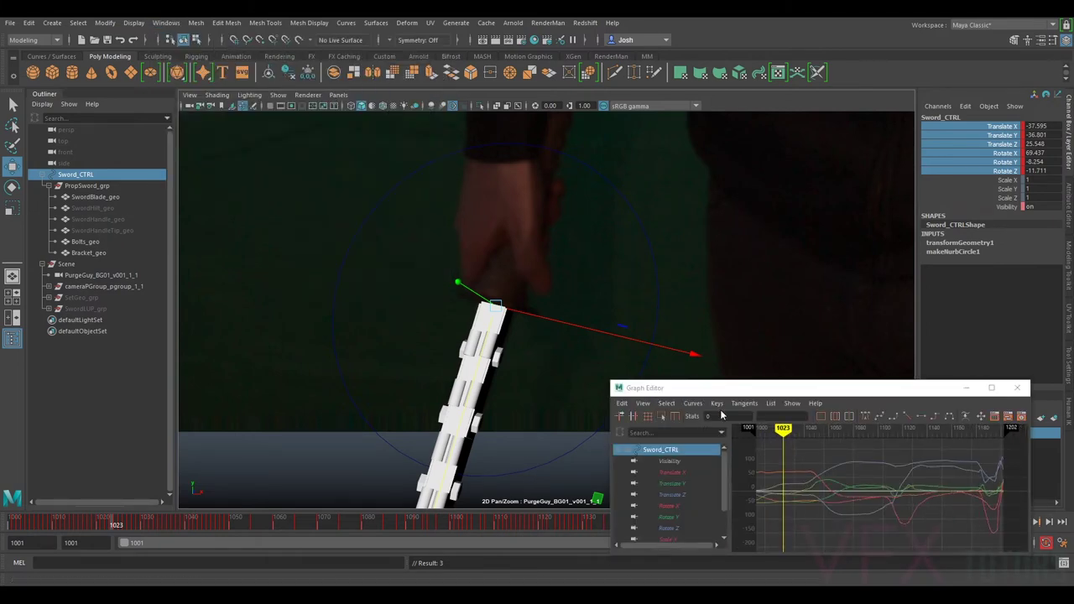
{"action": "left_click_drag", "start_coordinate": [741, 391], "coordinate": [756, 214]}
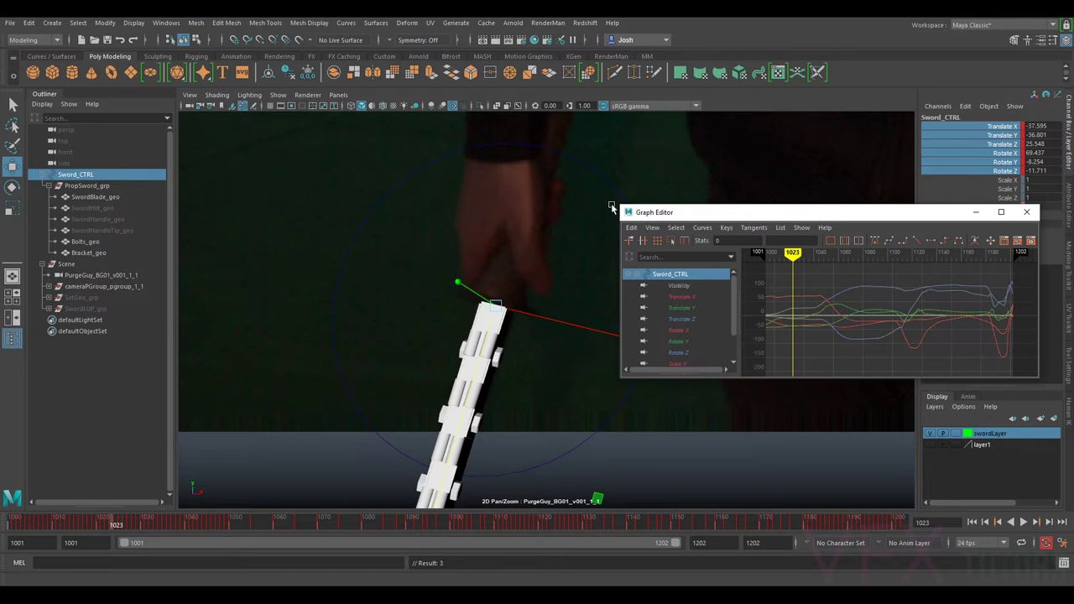
{"action": "left_click_drag", "start_coordinate": [619, 205], "coordinate": [711, 153]}
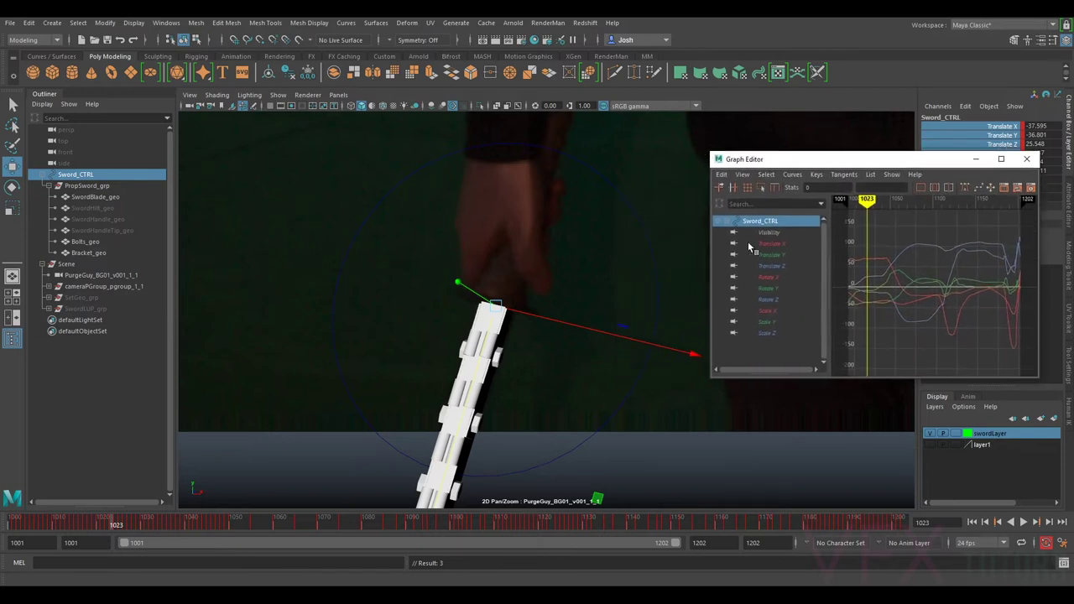
- Examine the sword control's Rotate Y and Rotate Z curves around frame 1023 in the Graph Editor
{"action": "left_click", "coordinate": [772, 288]}
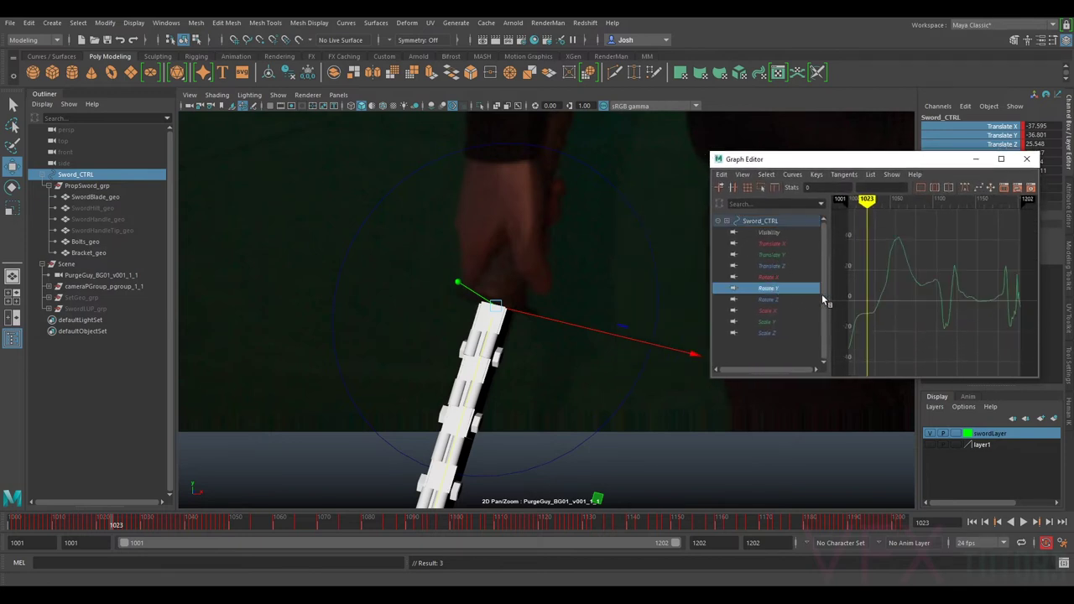
{"action": "left_click", "coordinate": [776, 300]}
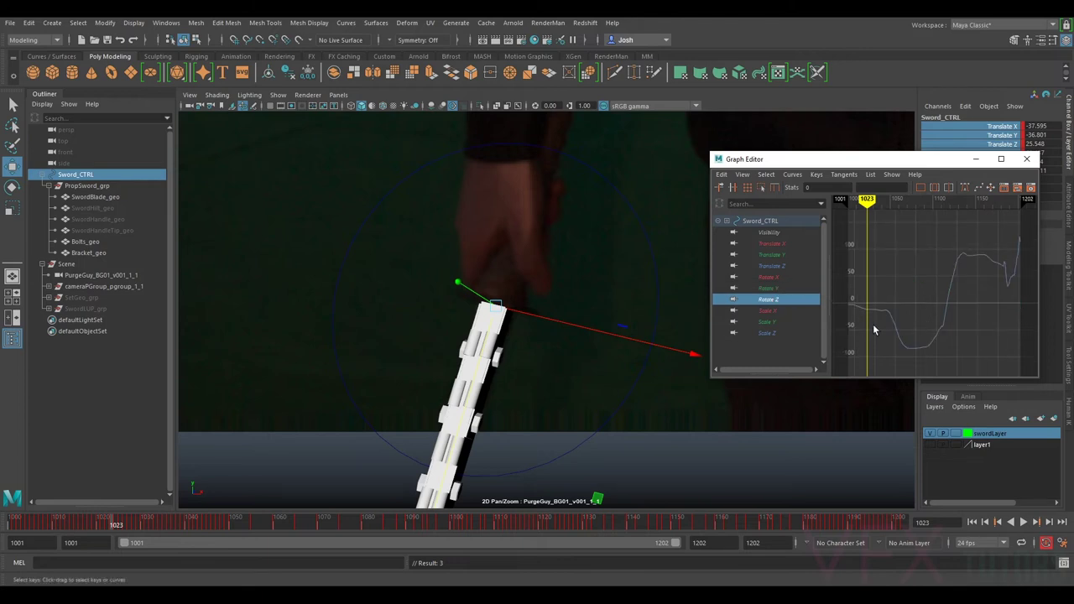
{"action": "key", "text": "f"}
{"action": "scroll", "coordinate": [887, 315], "scroll_direction": "up", "scroll_amount": 3}
{"action": "scroll", "coordinate": [900, 308], "scroll_direction": "down", "scroll_amount": 3}
{"action": "middle_click_drag", "start_coordinate": [901, 307], "coordinate": [962, 264], "text": "alt"}
{"action": "scroll", "coordinate": [933, 283], "scroll_direction": "up", "scroll_amount": 3}
{"action": "scroll", "coordinate": [900, 307], "scroll_direction": "up", "scroll_amount": 3}
{"action": "mouse_move", "coordinate": [886, 260]}
{"action": "middle_mouse_down", "text": "alt"}
{"action": "mouse_move", "coordinate": [945, 280]}
{"action": "mouse_move", "coordinate": [980, 308]}
{"action": "middle_mouse_up", "text": "alt"}
{"action": "left_click", "coordinate": [768, 289]}
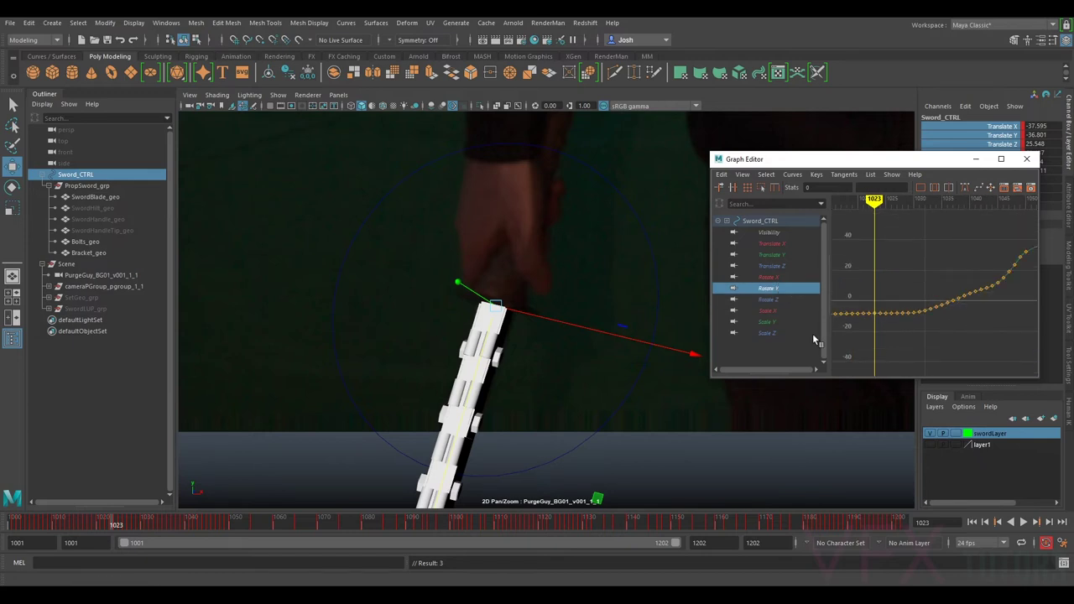
{"action": "scroll", "coordinate": [916, 325], "scroll_direction": "up", "scroll_amount": 3}
{"action": "scroll", "coordinate": [917, 326], "scroll_direction": "down", "scroll_amount": 2}
{"action": "middle_click_drag", "start_coordinate": [881, 335], "coordinate": [937, 309], "text": "alt"}
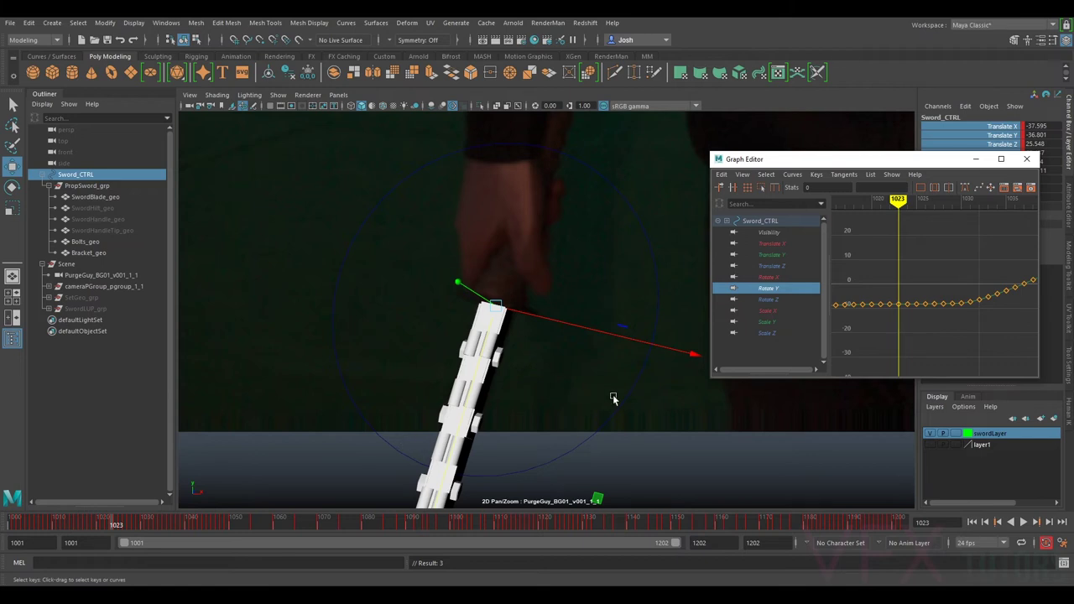
- Step back and forth between frames 1023 and 1027 to check the sword for jitter, ending on frame 1024
{"action": "key", "text": "period"}
{"action": "key", "text": "period"}
{"action": "key", "text": "period"}
{"action": "key", "text": "period"}
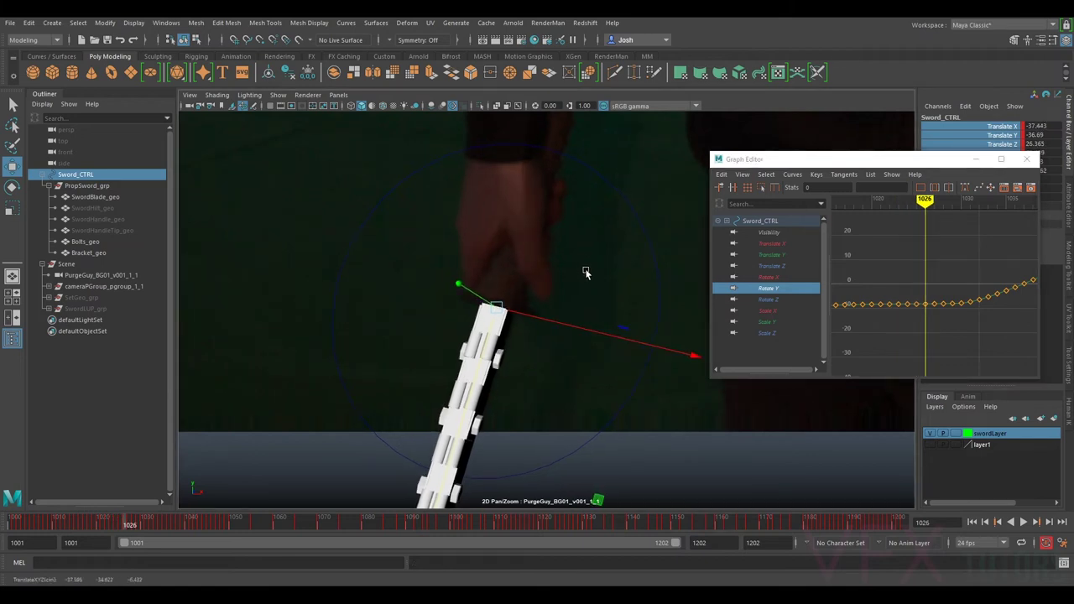
{"action": "key", "text": "period"}
{"action": "key", "text": "comma"}
{"action": "key", "text": "comma"}
{"action": "key", "text": "comma"}
{"action": "key", "text": "period"}
{"action": "key", "text": "comma"}
{"action": "key", "text": "period"}
{"action": "key", "text": "comma"}
{"action": "key", "text": "period"}
{"action": "key", "text": "comma"}
{"action": "key", "text": "period"}
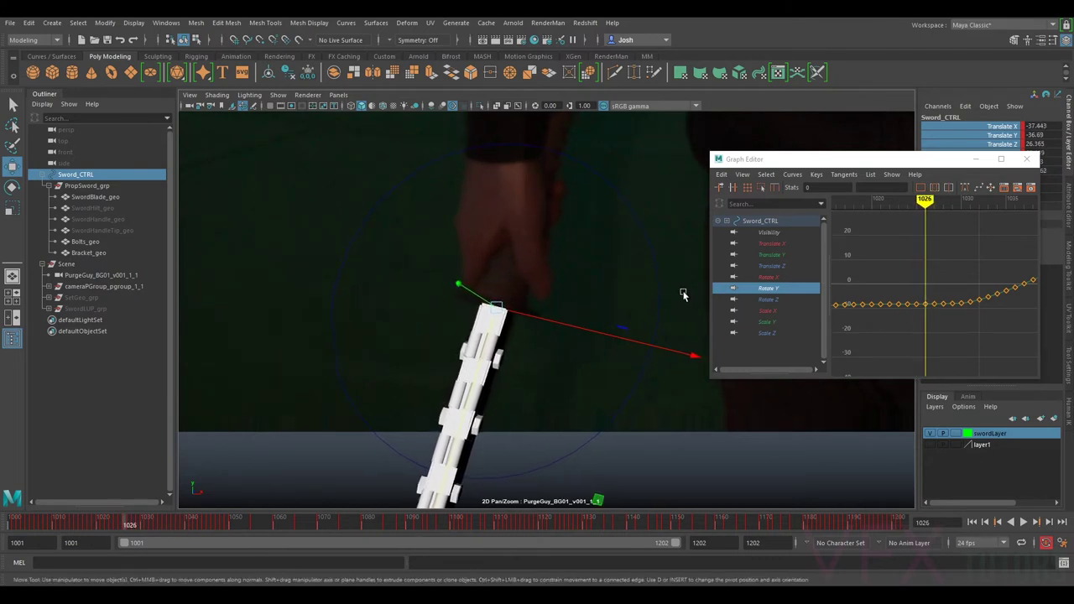
{"action": "key", "text": "comma"}
{"action": "key", "text": "comma"}
{"action": "key", "text": "period"}
{"action": "key", "text": "comma"}
{"action": "key", "text": "period"}
{"action": "key", "text": "comma"}
{"action": "key", "text": "period"}
{"action": "key", "text": "comma"}
{"action": "key", "text": "period"}
{"action": "key", "text": "comma"}
{"action": "key", "text": "period"}
{"action": "key", "text": "comma"}
{"action": "key", "text": "period"}
{"action": "key", "text": "comma"}
- Try raising the Rotate Z key at frame 1024 on its curve, and undo the edit
{"action": "left_click", "coordinate": [776, 298]}
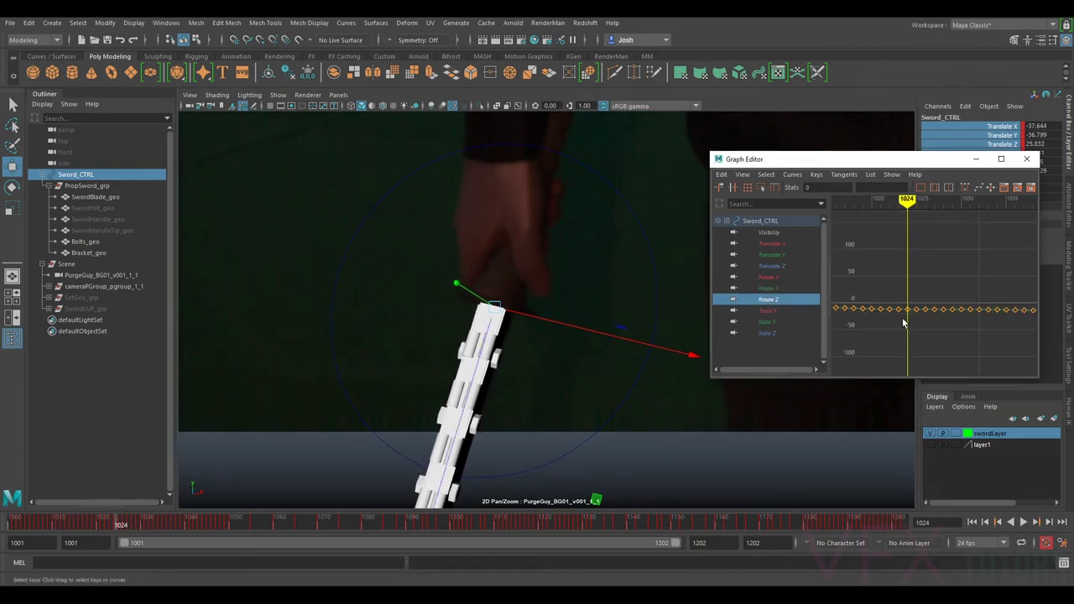
{"action": "left_click_drag", "start_coordinate": [906, 321], "coordinate": [906, 323]}
{"action": "key", "text": "f"}
{"action": "scroll", "coordinate": [920, 312], "scroll_direction": "down", "scroll_amount": 4}
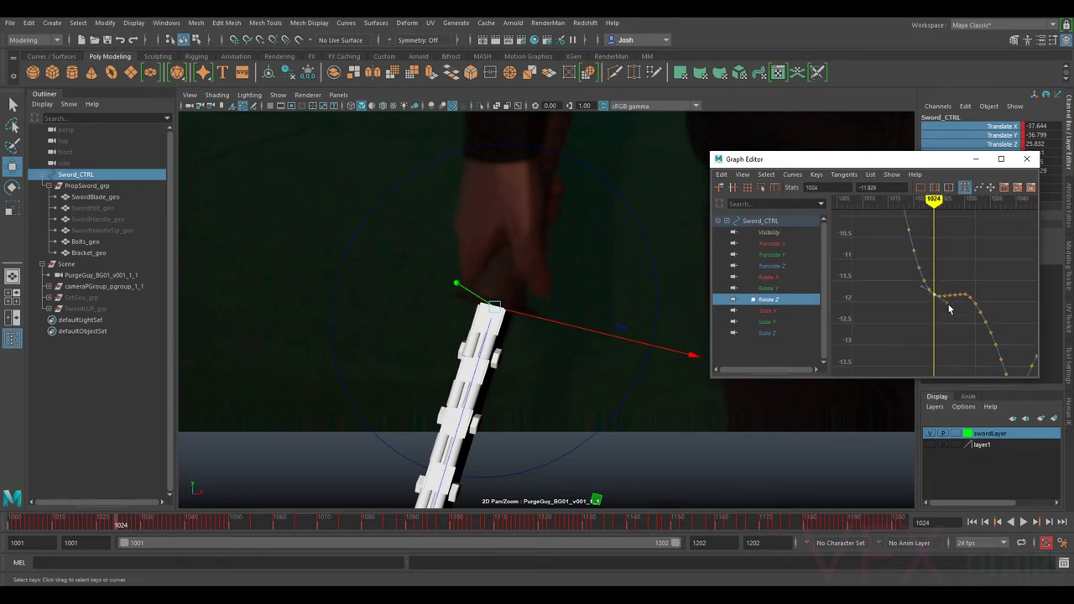
{"action": "mouse_move", "coordinate": [934, 306]}
{"action": "middle_mouse_down"}
{"action": "mouse_move", "coordinate": [937, 290]}
{"action": "mouse_move", "coordinate": [942, 327]}
{"action": "mouse_move", "coordinate": [951, 263]}
{"action": "mouse_move", "coordinate": [950, 295]}
{"action": "middle_mouse_up"}
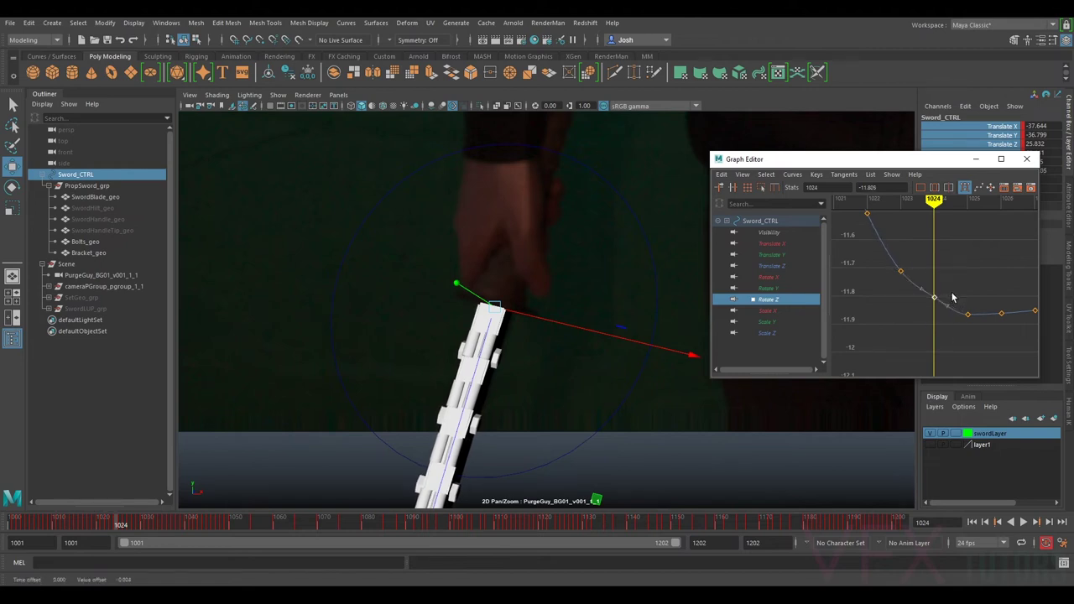
{"action": "key", "text": "ctrl+z"}
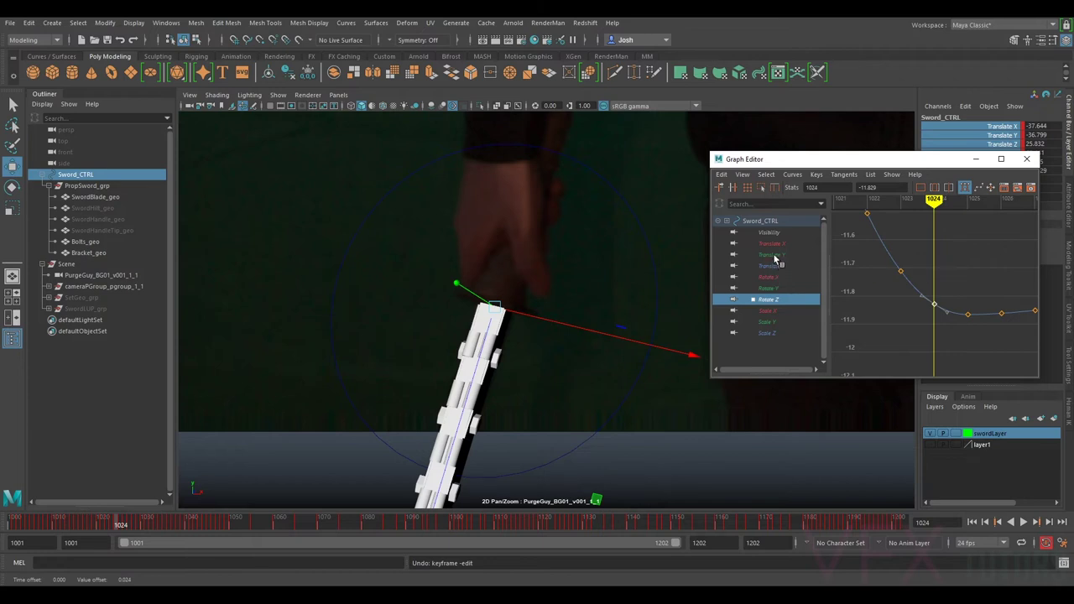
- Raise the Translate Z key at frame 1024 to 25.85 on its curve and compare the sword with frame 1025
{"action": "left_click", "coordinate": [772, 265]}
{"action": "key", "text": "f"}
{"action": "scroll", "coordinate": [939, 300], "scroll_direction": "down", "scroll_amount": 5}
{"action": "scroll", "coordinate": [939, 300], "scroll_direction": "up", "scroll_amount": 5}
{"action": "scroll", "coordinate": [938, 299], "scroll_direction": "down", "scroll_amount": 2}
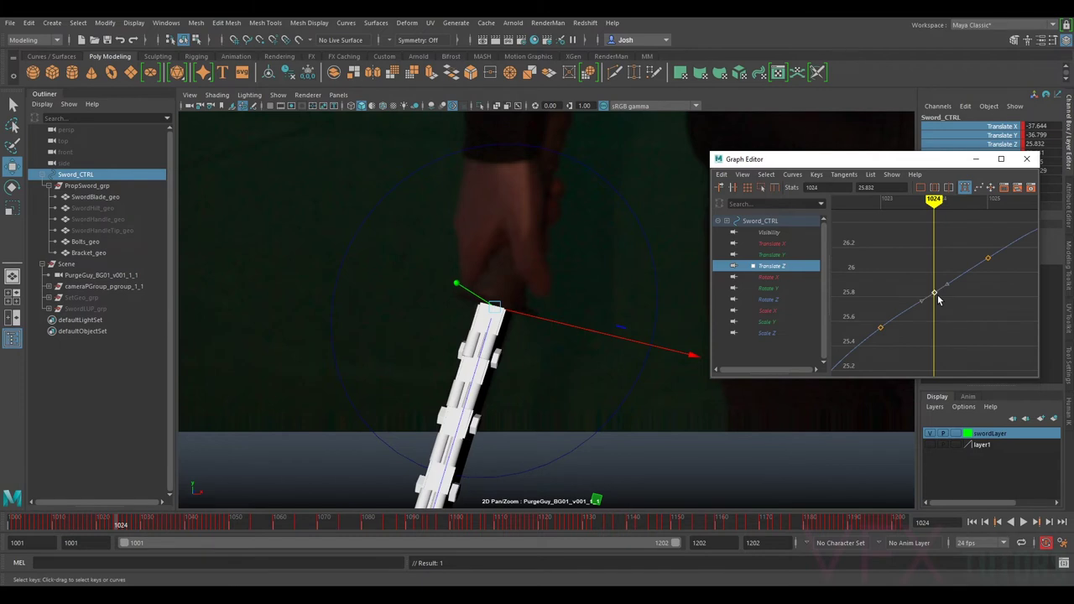
{"action": "key", "text": "w"}
{"action": "middle_click_drag", "start_coordinate": [934, 280], "coordinate": [938, 290]}
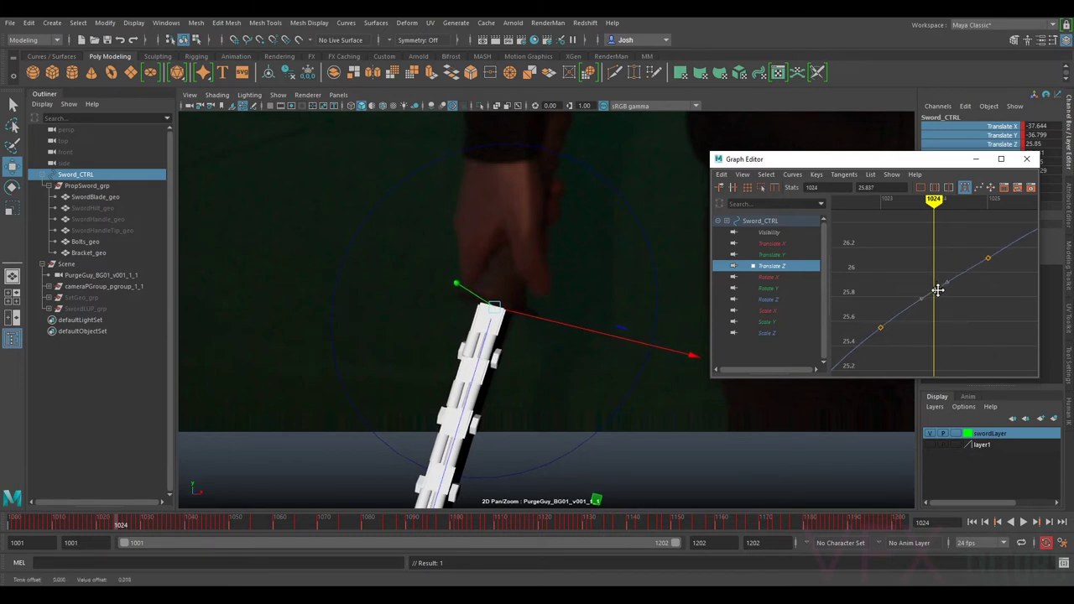
{"action": "key", "text": "period"}
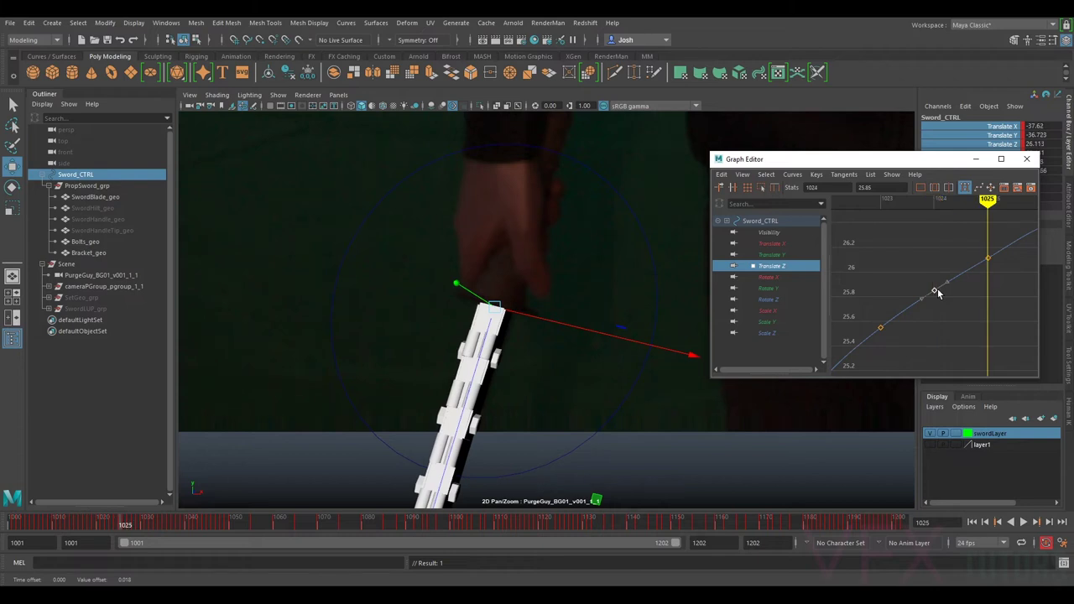
{"action": "key", "text": "comma"}
{"action": "key", "text": "period"}
{"action": "key", "text": "comma"}
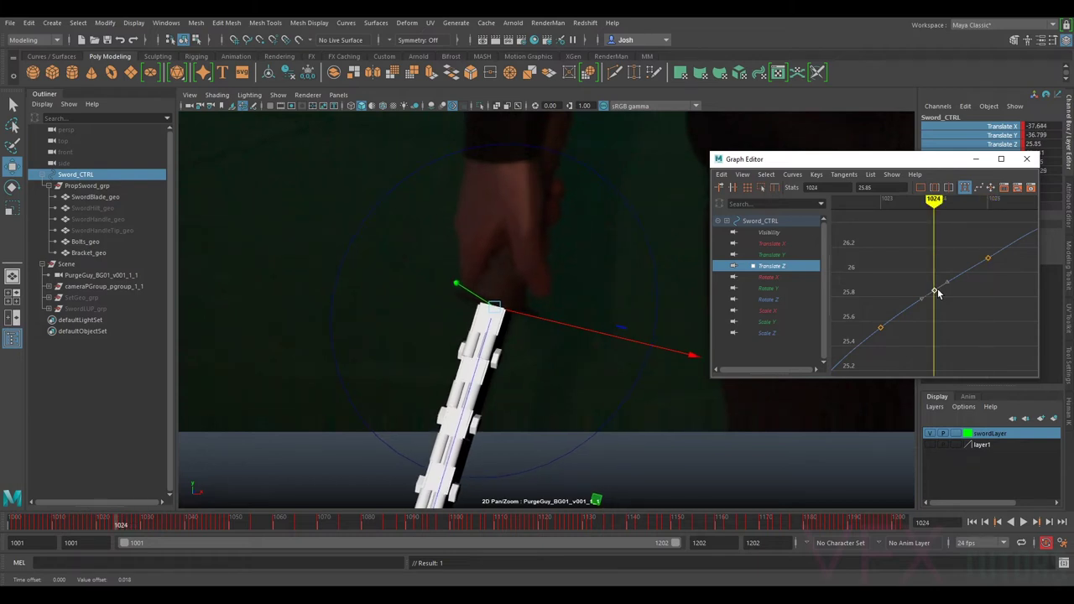
- Try lowering the Translate Z key at frame 1024 to 25.755 on its curve and compare the sword with frame 1025
{"action": "middle_click_drag", "start_coordinate": [937, 288], "coordinate": [938, 305]}
{"action": "key", "text": "period"}
{"action": "key", "text": "comma"}
{"action": "key", "text": "period"}
{"action": "key", "text": "comma"}
{"action": "key", "text": "period"}
{"action": "key", "text": "comma"}
{"action": "key", "text": "period"}
{"action": "key", "text": "comma"}
{"action": "key", "text": "period"}
{"action": "key", "text": "comma"}
{"action": "key", "text": "period"}
{"action": "key", "text": "comma"}
{"action": "key", "text": "period"}
{"action": "key", "text": "comma"}
- Try deleting the Translate Z key at frame 1024, then restore it and raise it to 25.855 on its curve
{"action": "middle_click_drag", "start_coordinate": [937, 305], "coordinate": [934, 290]}
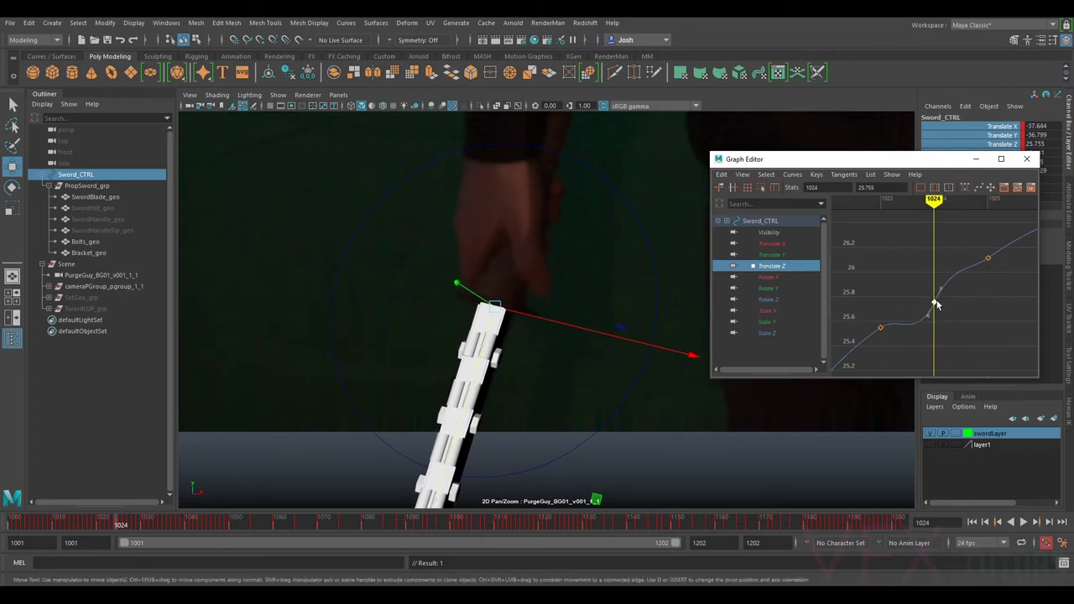
{"action": "key", "text": "Delete"}
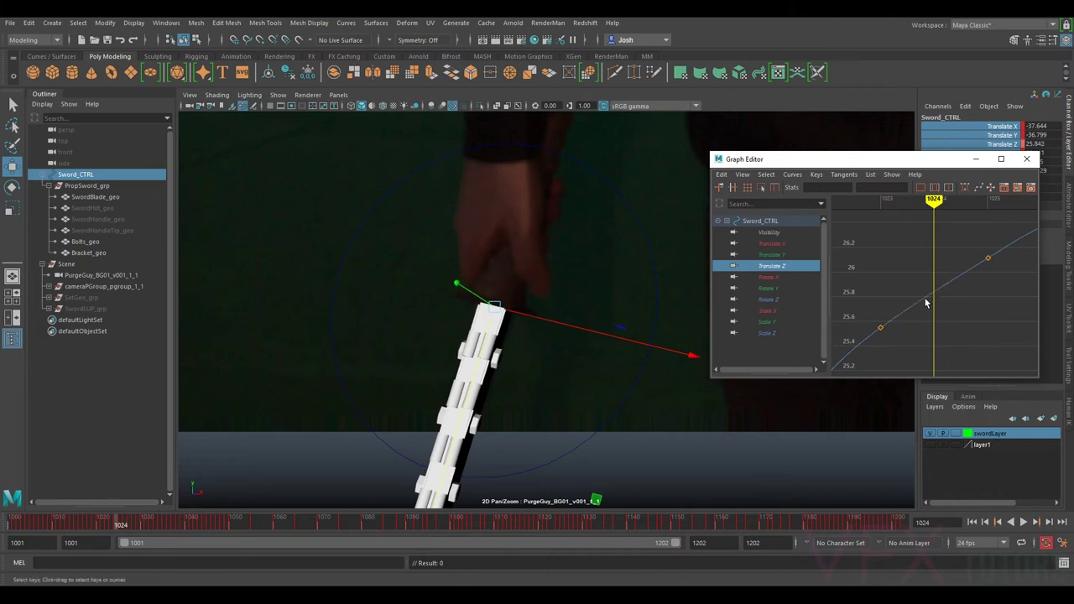
{"action": "key", "text": "ctrl+z"}
{"action": "middle_click_drag", "start_coordinate": [936, 303], "coordinate": [933, 292]}
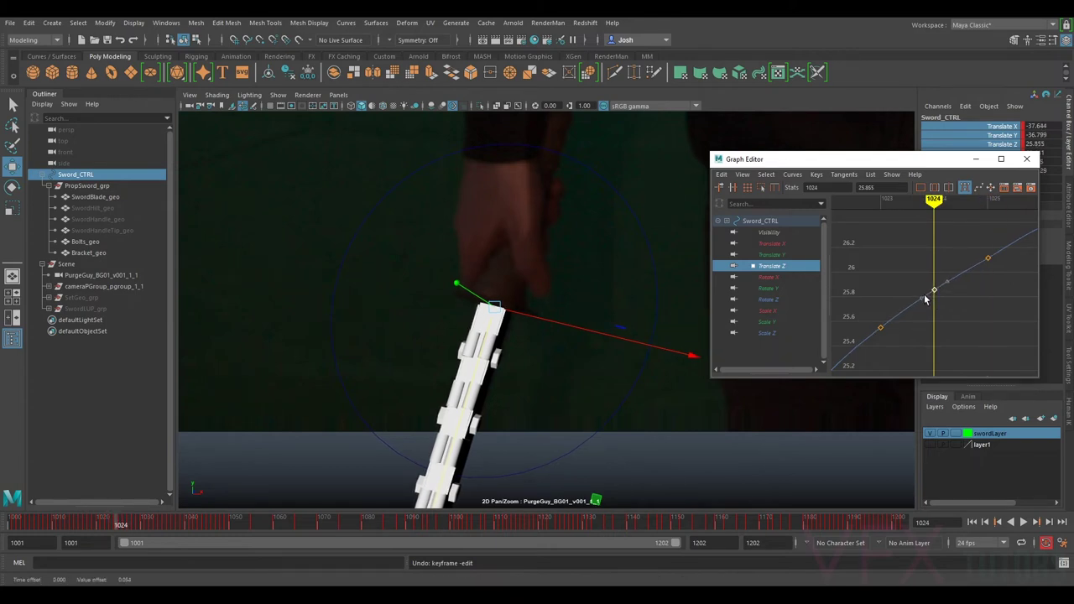
- Try to lower the sword control's Translate Y key at frame 1024 and undo the change
{"action": "left_click", "coordinate": [771, 254]}
{"action": "left_click", "coordinate": [936, 343]}
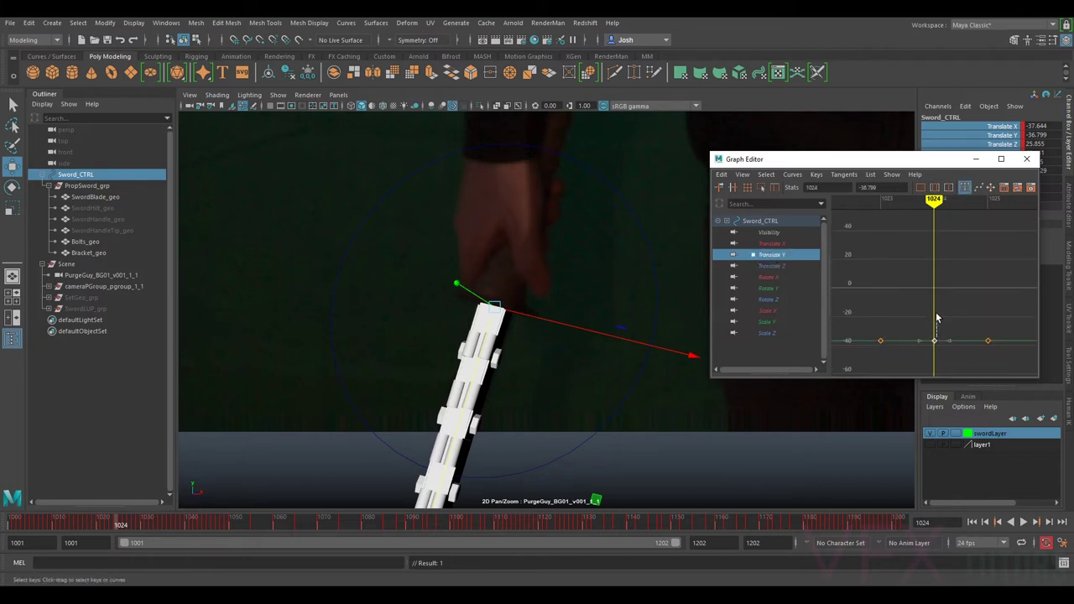
{"action": "left_click_drag", "start_coordinate": [934, 340], "coordinate": [936, 344]}
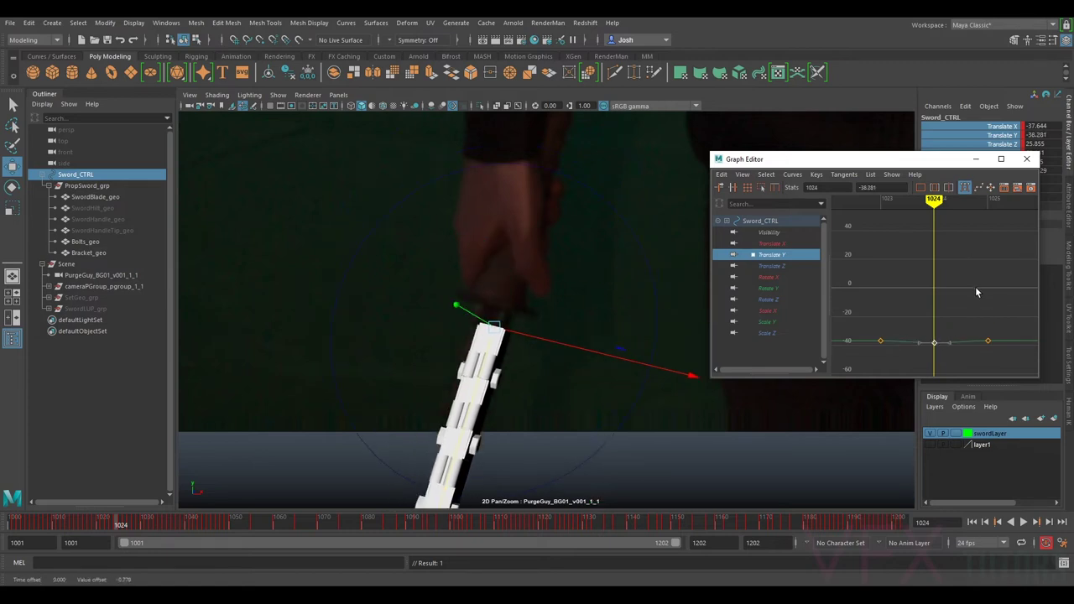
{"action": "key", "text": "ctrl+z"}
- Raise the Translate Y key at frame 1024 to about -36.777 and compare the sword with the neighbouring frame
{"action": "key", "text": "f"}
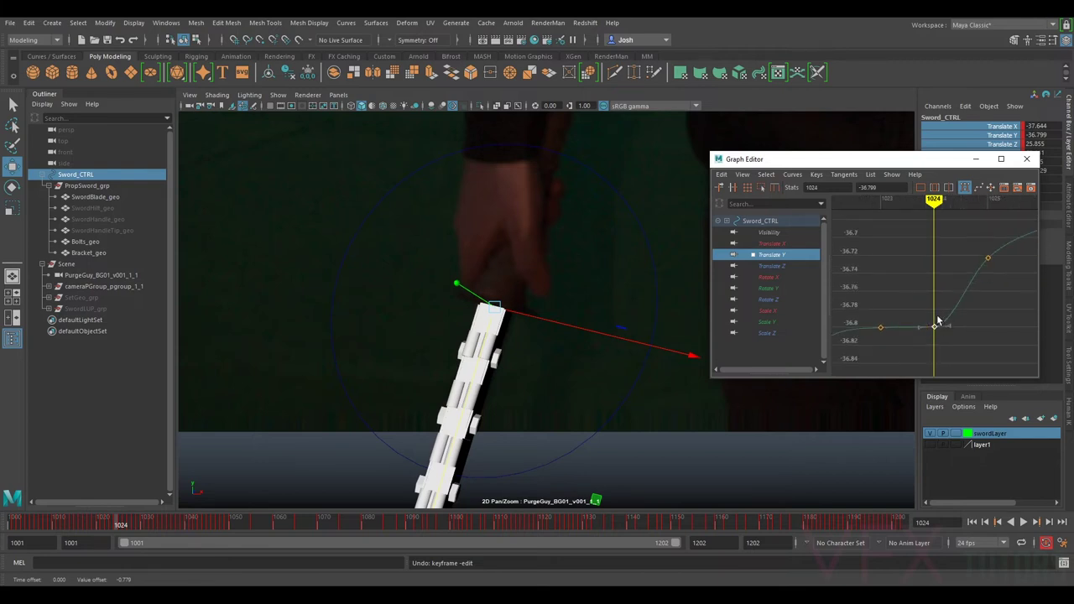
{"action": "left_click_drag", "start_coordinate": [934, 325], "coordinate": [937, 309]}
{"action": "key", "text": "alt+period"}
{"action": "key", "text": "alt+comma"}
{"action": "key", "text": "alt+period"}
{"action": "key", "text": "alt+comma"}
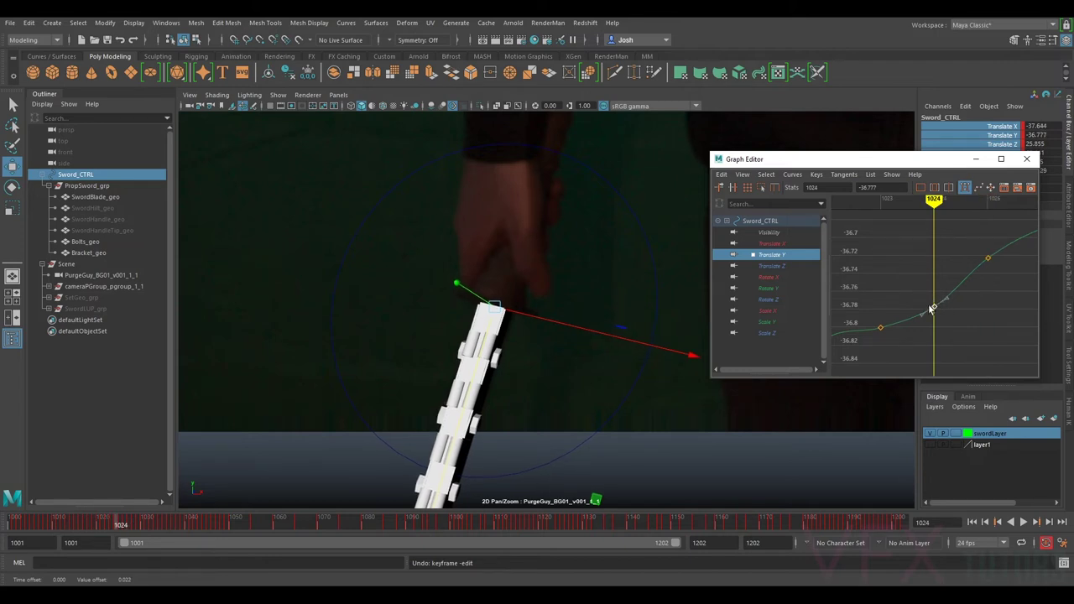
- Raise the Translate Y key at frame 1024 slightly further and flip between frames 1024 and 1025 to check it
{"action": "left_click_drag", "start_coordinate": [936, 310], "coordinate": [936, 298]}
{"action": "key", "text": "period"}
{"action": "key", "text": "comma"}
{"action": "key", "text": "period"}
{"action": "key", "text": "comma"}
{"action": "key", "text": "period"}
{"action": "key", "text": "comma"}
- Fine-tune the Translate Y key at frame 1024 to about -36.757, checking the motion against frame 1025
{"action": "left_click_drag", "start_coordinate": [933, 294], "coordinate": [934, 290]}
{"action": "key", "text": "period"}
{"action": "key", "text": "comma"}
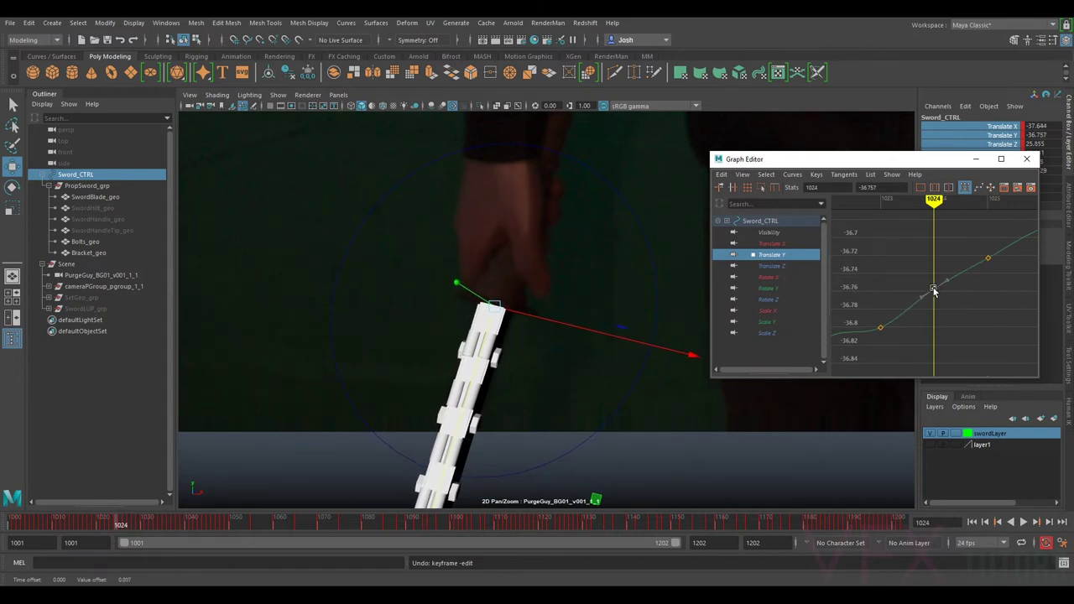
{"action": "key", "text": "period"}
{"action": "key", "text": "comma"}
{"action": "key", "text": "period"}
{"action": "key", "text": "comma"}
- Nudge the sword along its X axis at frame 1024 and compare its alignment to the hand with the following frames
{"action": "left_click", "coordinate": [686, 354]}
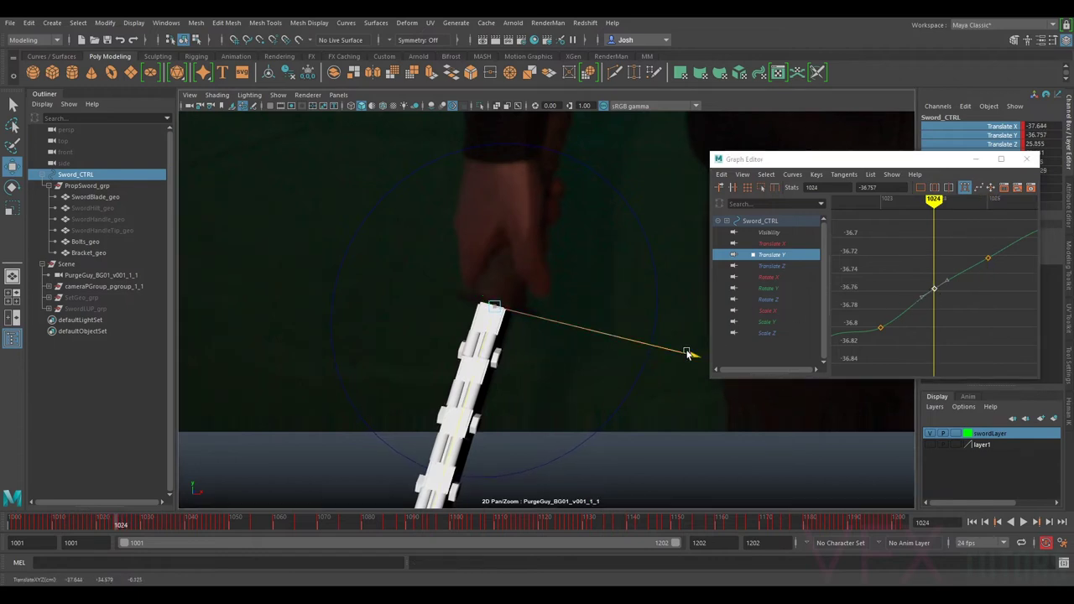
{"action": "left_click_drag", "start_coordinate": [686, 353], "coordinate": [689, 354]}
{"action": "key", "text": "period"}
{"action": "key", "text": "comma"}
{"action": "key", "text": "period"}
{"action": "key", "text": "comma"}
{"action": "key", "text": "period"}
{"action": "key", "text": "comma"}
{"action": "key", "text": "period"}
{"action": "key", "text": "period"}
{"action": "key", "text": "comma"}
{"action": "key", "text": "comma"}
{"action": "key", "text": "period"}
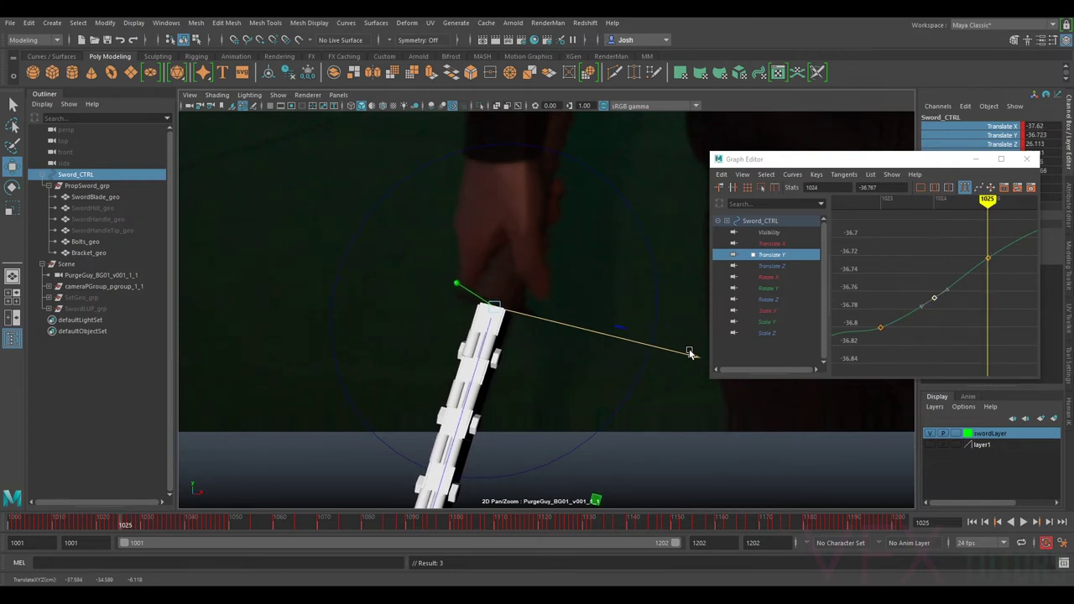
- Shift the sword at frame 1024 by another tiny amount along its X axis and recheck against frame 1025
{"action": "key", "text": "comma"}
{"action": "left_click_drag", "start_coordinate": [687, 353], "coordinate": [687, 354]}
{"action": "key", "text": "period"}
{"action": "key", "text": "comma"}
{"action": "key", "text": "period"}
{"action": "key", "text": "comma"}
{"action": "key", "text": "period"}
{"action": "key", "text": "comma"}
- Lower the Translate Y key at frame 1024 to about -36.783 and flip between frames 1024 and 1025
{"action": "left_click_drag", "start_coordinate": [948, 270], "coordinate": [921, 311]}
{"action": "mouse_move", "coordinate": [921, 311]}
{"action": "middle_mouse_down"}
{"action": "mouse_move", "coordinate": [935, 297]}
{"action": "mouse_move", "coordinate": [918, 317]}
{"action": "mouse_move", "coordinate": [940, 312]}
{"action": "middle_mouse_up"}
{"action": "key", "text": "period"}
{"action": "key", "text": "comma"}
{"action": "key", "text": "period"}
{"action": "key", "text": "comma"}
{"action": "key", "text": "period"}
{"action": "key", "text": "comma"}
{"action": "key", "text": "period"}
{"action": "key", "text": "comma"}
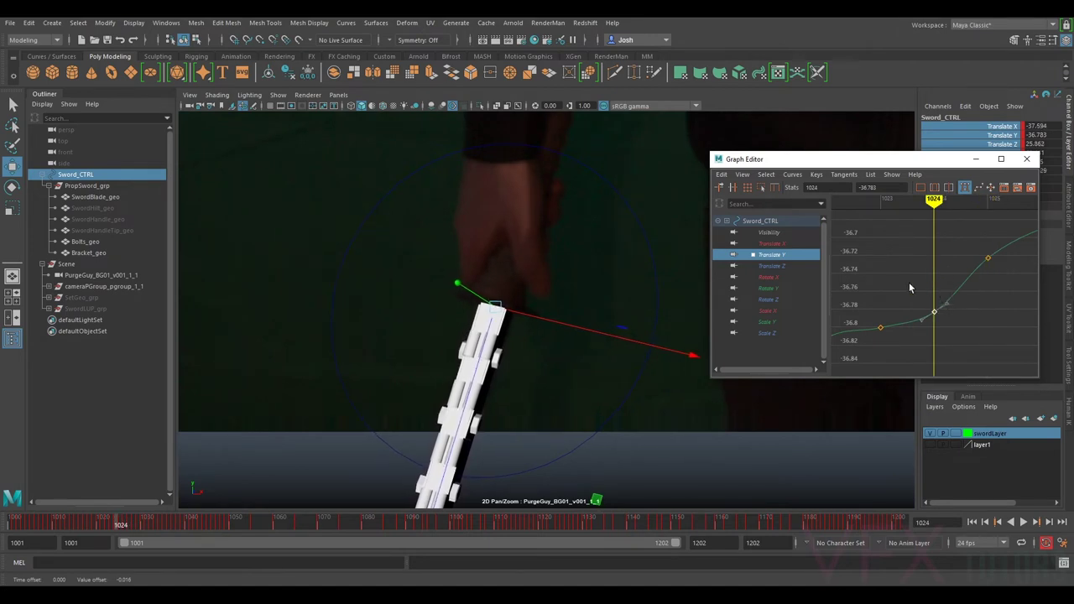
- Delete the sword control's translate keys at frame 1024 and compare the pose with frame 1025
{"action": "key", "text": "Delete"}
{"action": "left_click", "coordinate": [781, 243]}
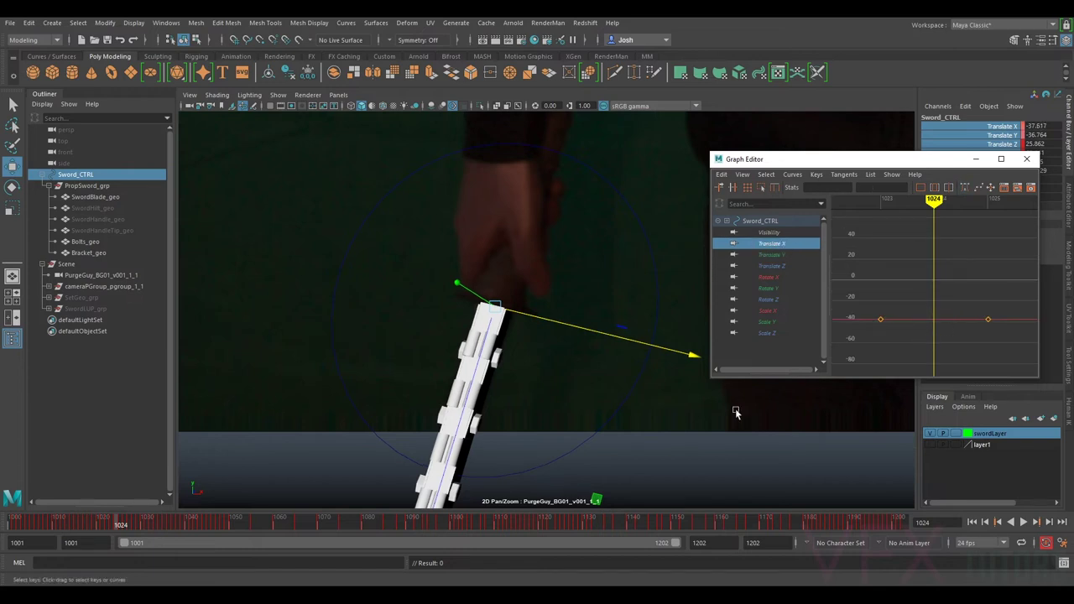
{"action": "left_click", "coordinate": [781, 266]}
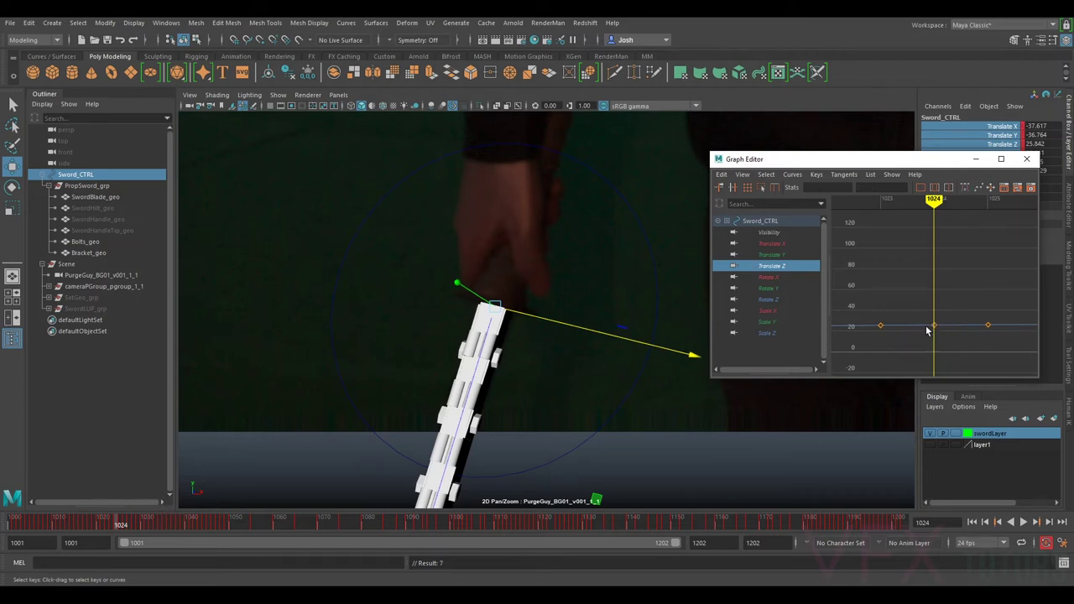
{"action": "key", "text": "period"}
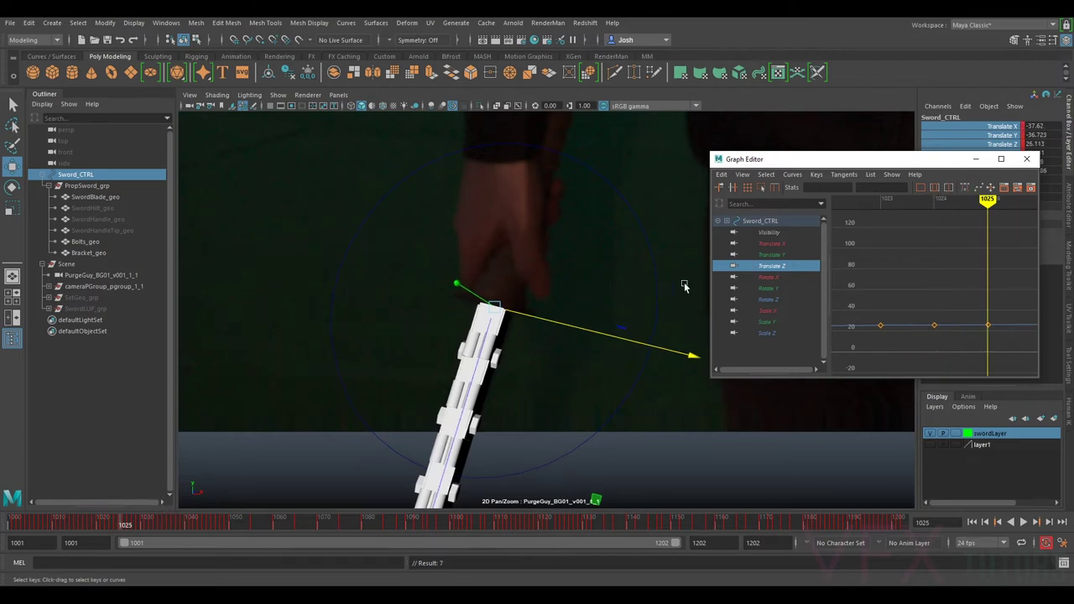
{"action": "key", "text": "comma"}
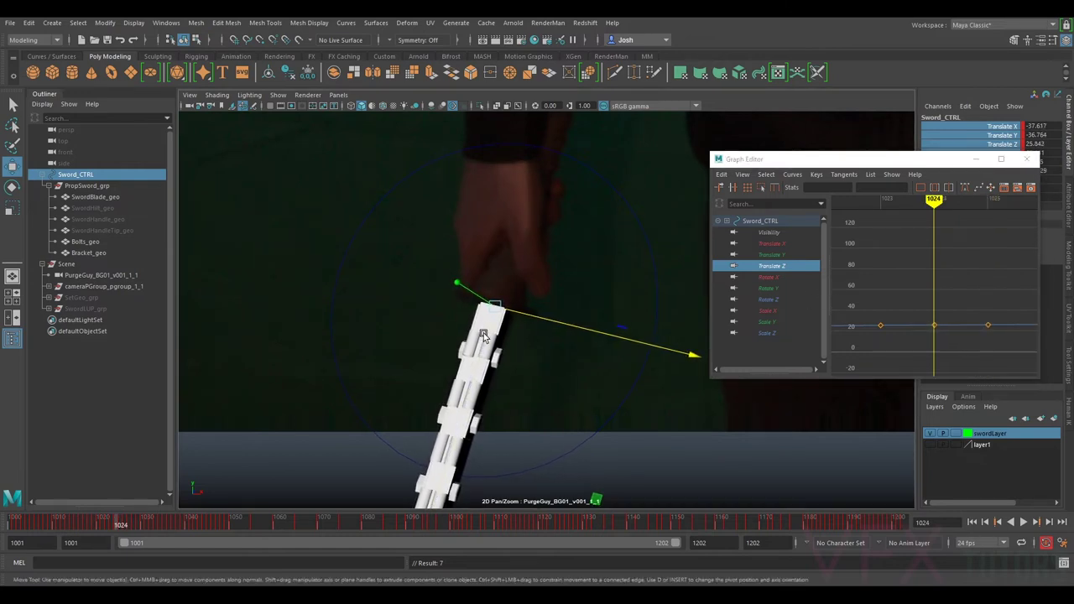
{"action": "key", "text": "period"}
{"action": "key", "text": "comma"}
- Reposition the sword against the hand in the viewport at frame 1024 and key its translation
{"action": "middle_click_drag", "start_coordinate": [488, 335], "coordinate": [487, 334]}
{"action": "left_click_drag", "start_coordinate": [487, 333], "coordinate": [523, 315]}
{"action": "key", "text": "shift+w"}
{"action": "left_click_drag", "start_coordinate": [470, 385], "coordinate": [472, 386]}
{"action": "key", "text": "alt+period"}
{"action": "key", "text": "alt+comma"}
- Fine-tune the sword's position at frame 1024 to about -37.663, -36.781, 25.846 and check it against frame 1025
{"action": "middle_click_drag", "start_coordinate": [471, 388], "coordinate": [471, 389]}
{"action": "key", "text": "alt+period"}
{"action": "key", "text": "alt+comma"}
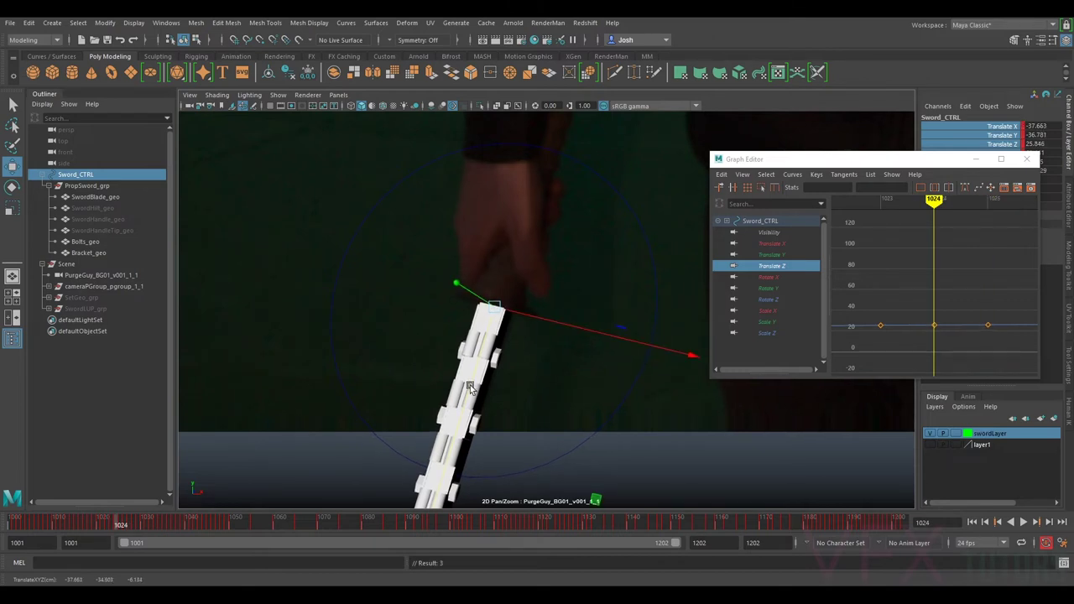
{"action": "key", "text": "alt+period"}
{"action": "key", "text": "alt+comma"}
- Try to slide the sword along its X axis at frame 1024, bringing Translate X to about -37.702
{"action": "left_click_drag", "start_coordinate": [564, 325], "coordinate": [562, 327]}
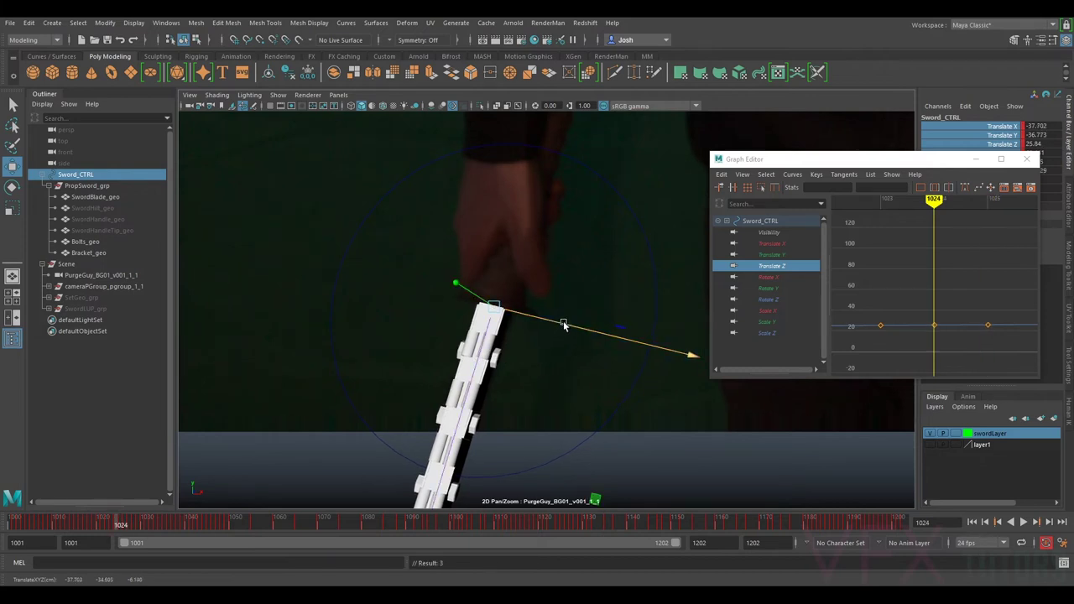
{"action": "key", "text": "alt+period"}
{"action": "key", "text": "alt+comma"}
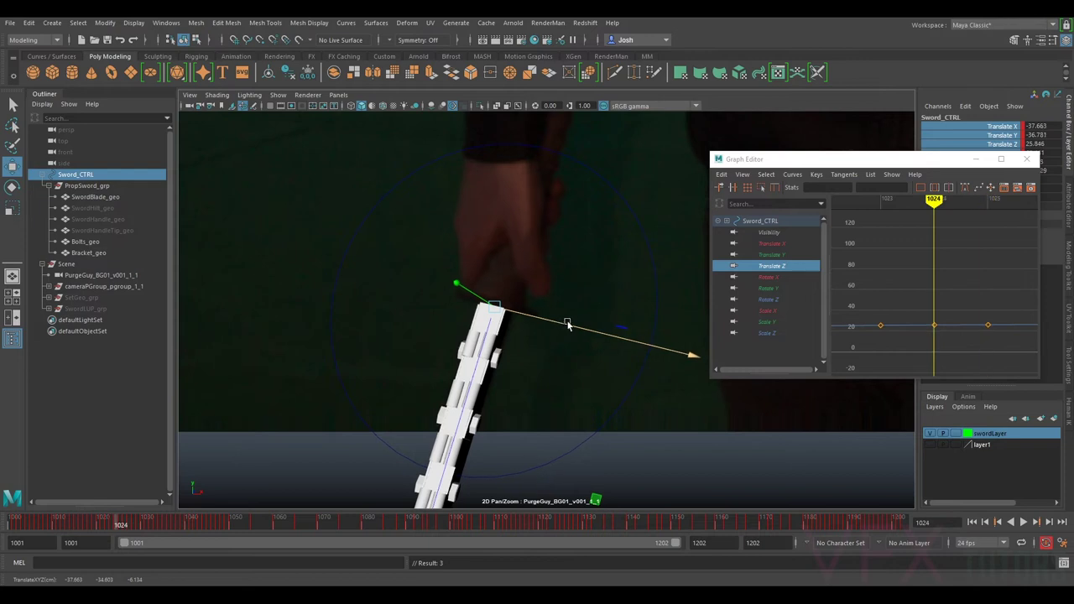
- Flip repeatedly between frames 1024 and 1025 to examine the sword for jitter against the hand
{"action": "key", "text": "alt+period"}
{"action": "key", "text": "alt+comma"}
{"action": "key", "text": "alt+period"}
{"action": "key", "text": "alt+comma"}
{"action": "key", "text": "alt+period"}
{"action": "key", "text": "alt+comma"}
{"action": "key", "text": "alt+period"}
{"action": "key", "text": "alt+comma"}
{"action": "key", "text": "alt+period"}
{"action": "key", "text": "alt+comma"}
{"action": "key", "text": "alt+period"}
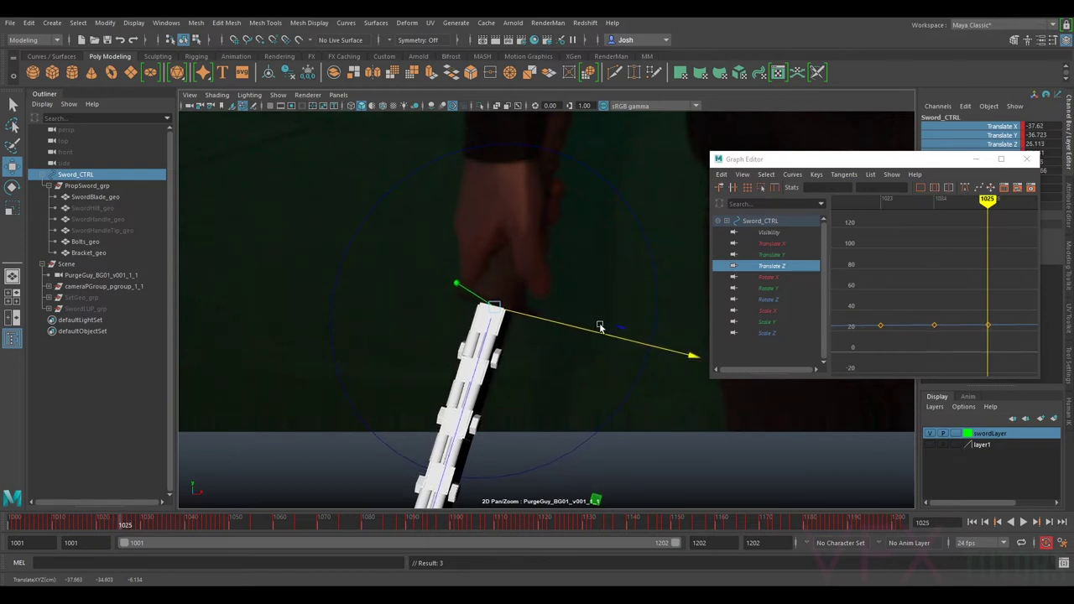
{"action": "key", "text": "alt+comma"}
- Frame the Translate Y key at frame 1024 in the curve view and raise it to about -36.779
{"action": "left_click", "coordinate": [783, 255]}
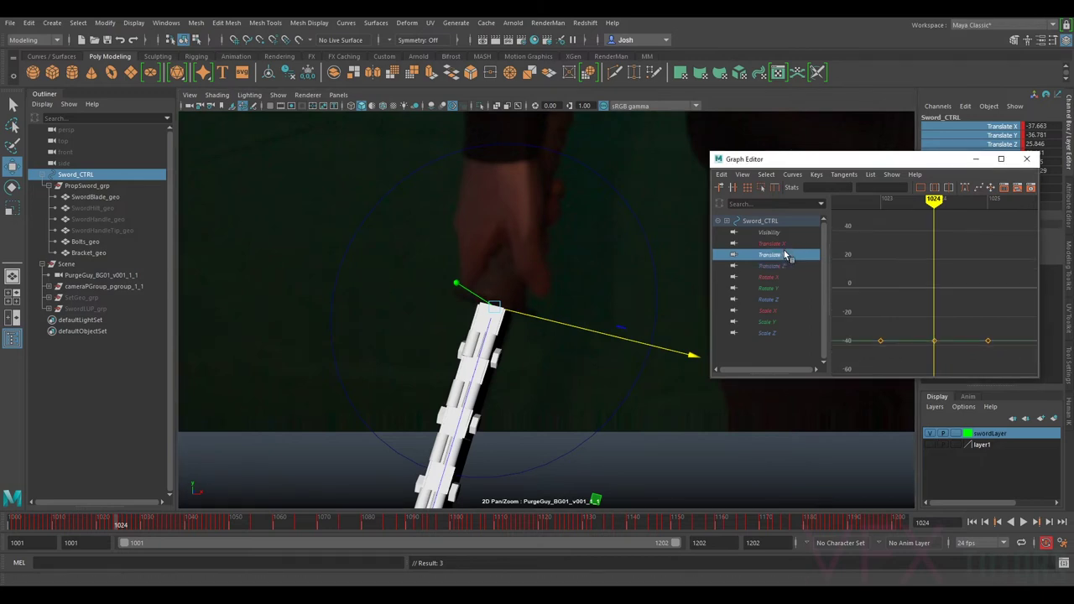
{"action": "left_click_drag", "start_coordinate": [958, 329], "coordinate": [923, 358]}
{"action": "key", "text": "f"}
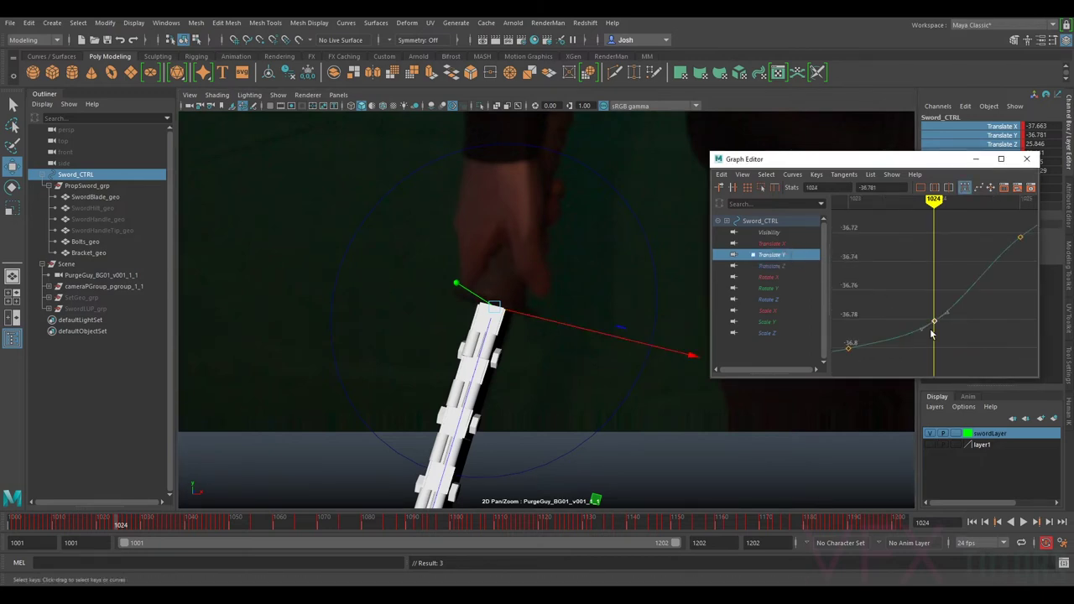
{"action": "middle_click_drag", "start_coordinate": [934, 324], "coordinate": [934, 319]}
- Step back through the frames to 1018 and forward past 1024 to examine how the sword follows the hand
{"action": "key", "text": "alt+comma"}
{"action": "key", "text": "alt+comma"}
{"action": "key", "text": "alt+comma"}
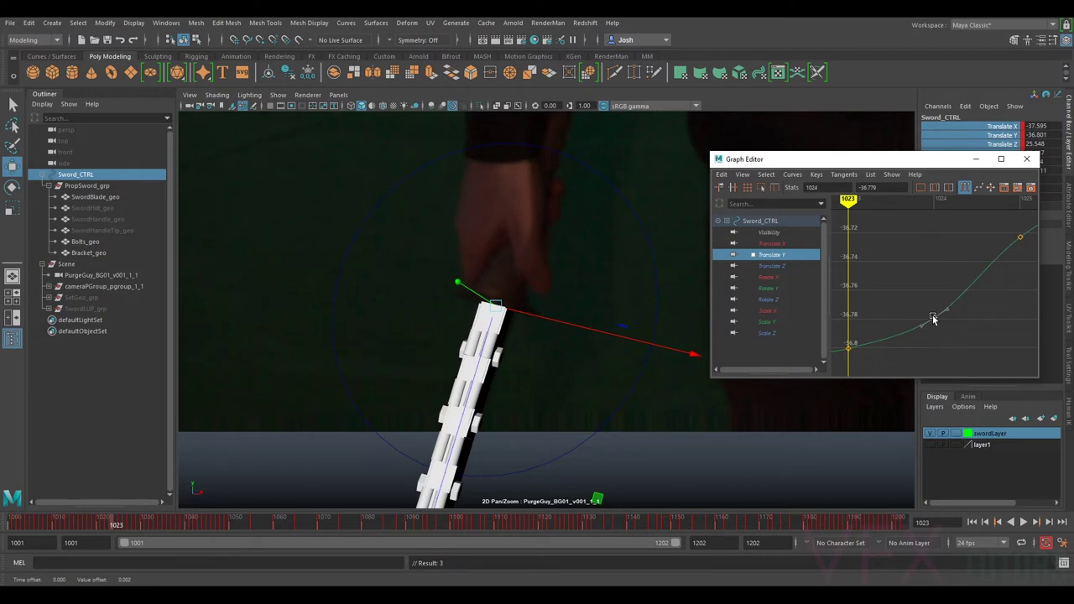
{"action": "key", "text": "alt+comma"}
{"action": "key", "text": "alt+comma"}
{"action": "key", "text": "alt+comma"}
{"action": "key", "text": "alt+comma"}
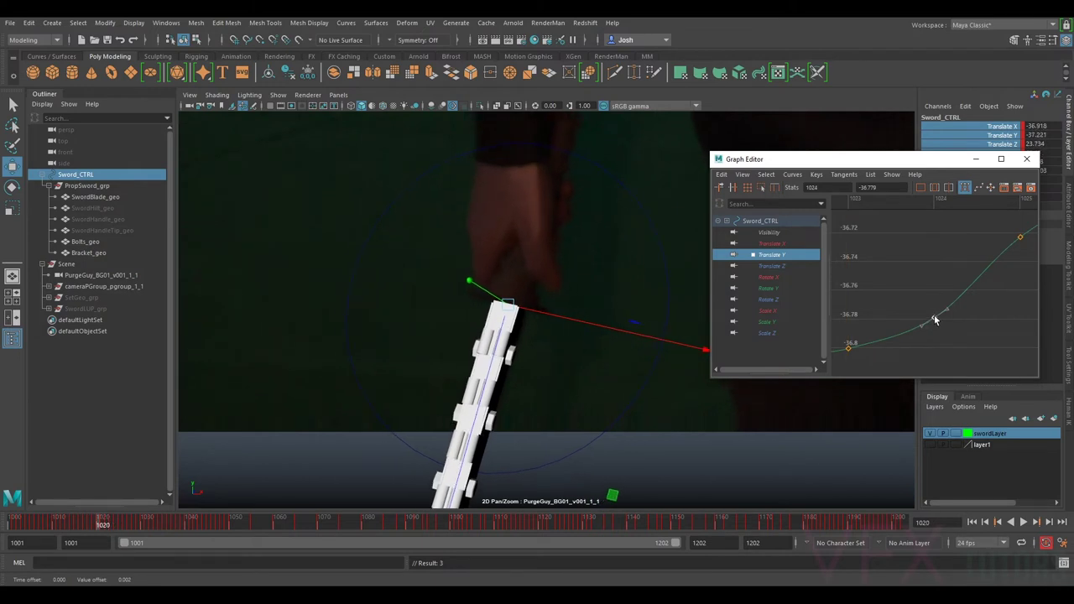
{"action": "key", "text": "alt+period"}
{"action": "key", "text": "alt+period"}
{"action": "key", "text": "alt+period"}
{"action": "key", "text": "alt+period"}
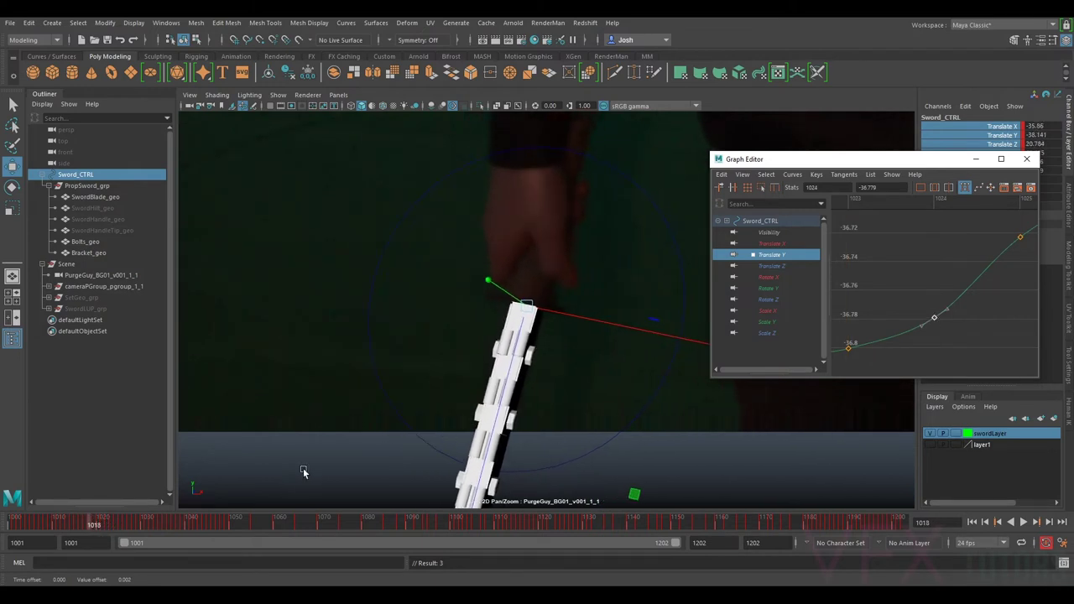
{"action": "key", "text": "alt+period"}
{"action": "key", "text": "f"}
{"action": "key", "text": "alt+period"}
{"action": "key", "text": "alt+period"}
{"action": "key", "text": "alt+period"}
{"action": "key", "text": "alt+comma"}
{"action": "key", "text": "f"}
{"action": "key", "text": "alt+period"}
{"action": "key", "text": "alt+comma"}
- Raise the Translate Y key at frame 1024 to about -36.756 and compare the sword with frame 1025
{"action": "left_click_drag", "start_coordinate": [923, 308], "coordinate": [939, 324]}
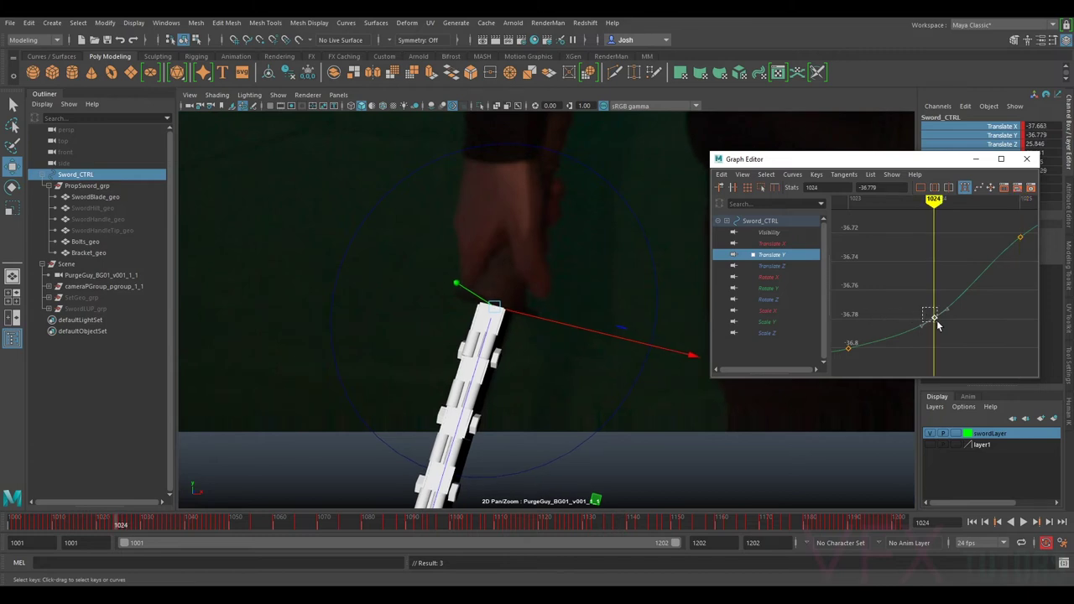
{"action": "middle_click_drag", "start_coordinate": [937, 319], "coordinate": [943, 282]}
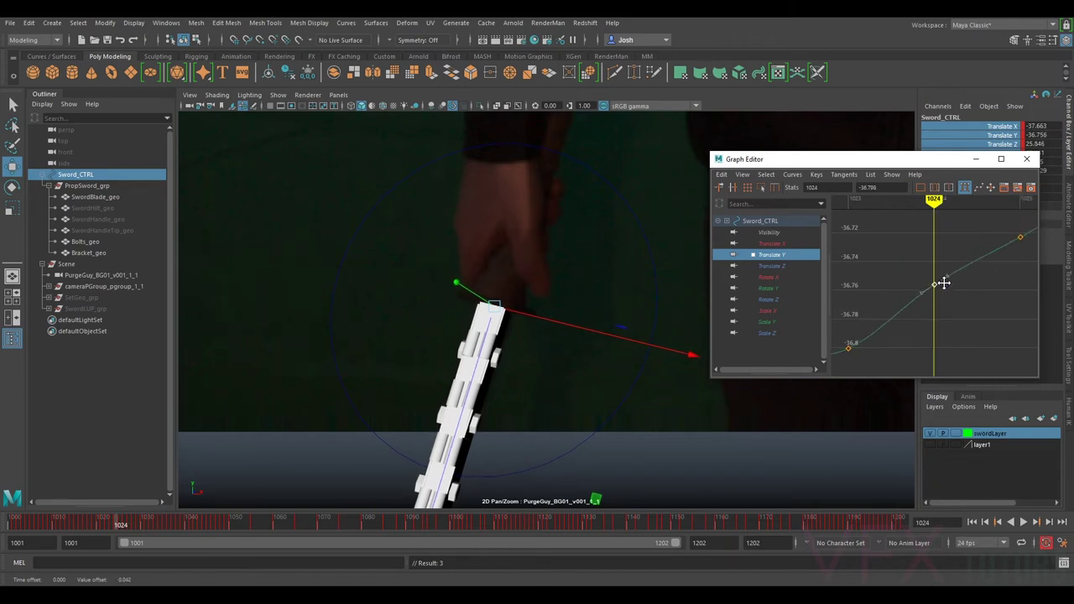
{"action": "key", "text": "period"}
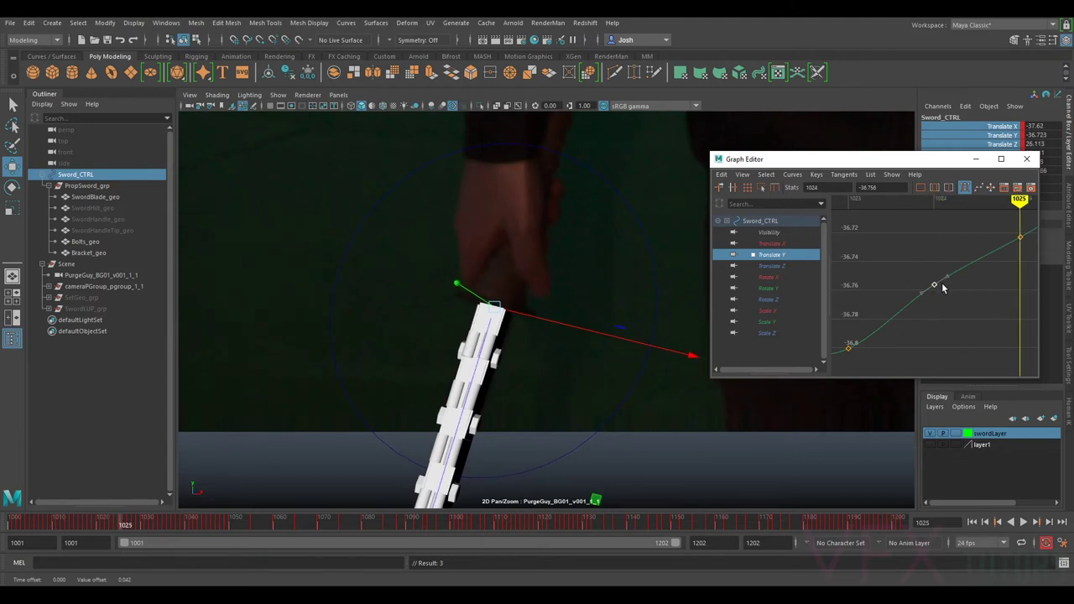
{"action": "key", "text": "comma"}
{"action": "key", "text": "period"}
{"action": "key", "text": "comma"}
- Set the Translate Y key at frame 1024 to about -36.765 and check the motion from frame 1023 to 1026
{"action": "middle_click_drag", "start_coordinate": [937, 288], "coordinate": [937, 299]}
{"action": "key", "text": "period"}
{"action": "key", "text": "comma"}
{"action": "key", "text": "period"}
{"action": "key", "text": "period"}
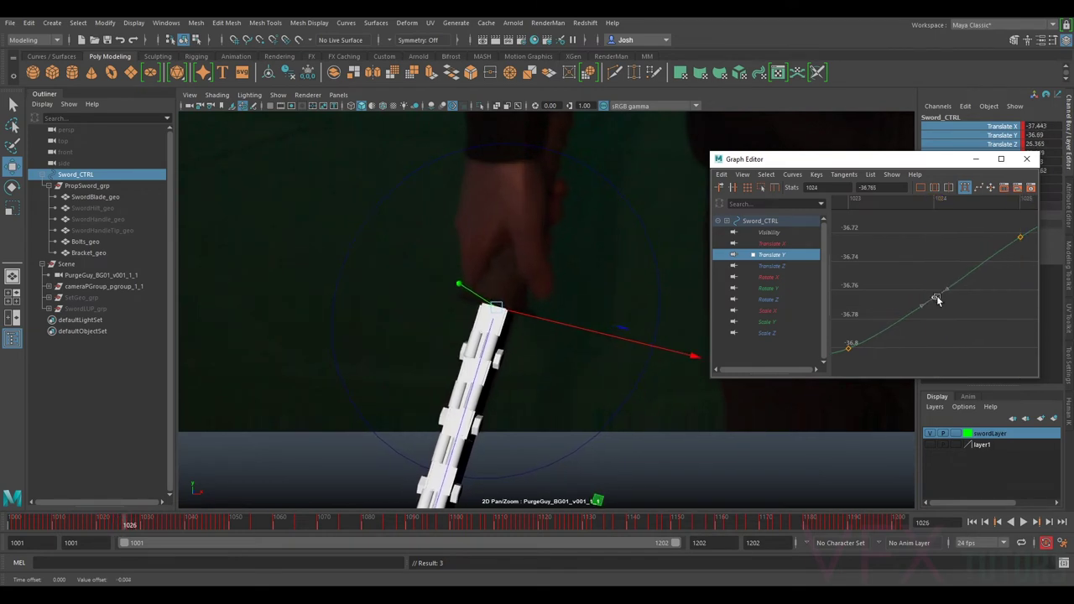
{"action": "key", "text": "comma"}
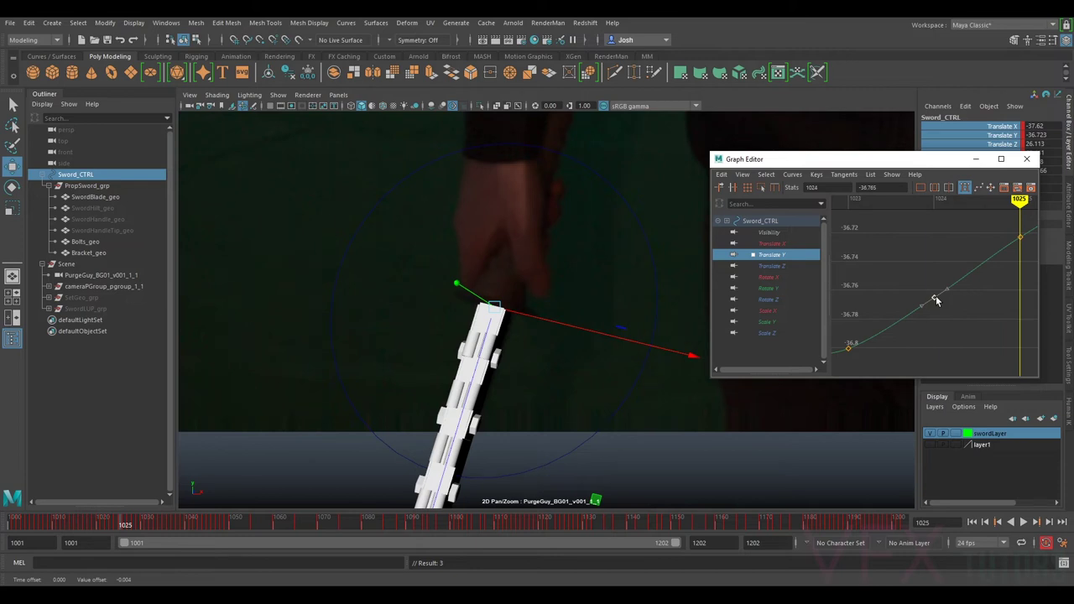
{"action": "key", "text": "comma"}
{"action": "key", "text": "period"}
{"action": "key", "text": "comma"}
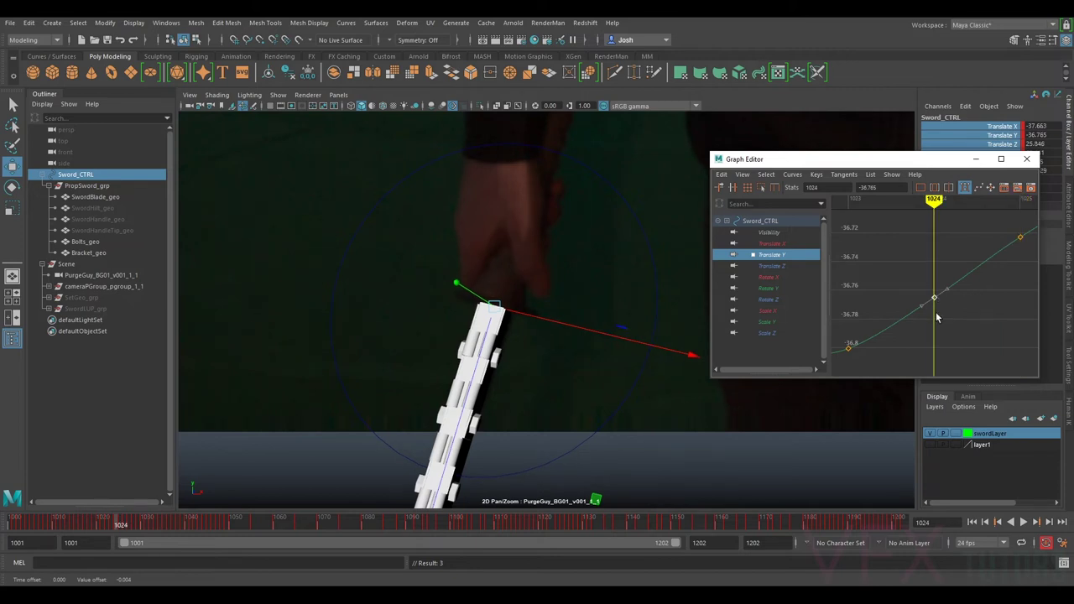
{"action": "key", "text": "comma"}
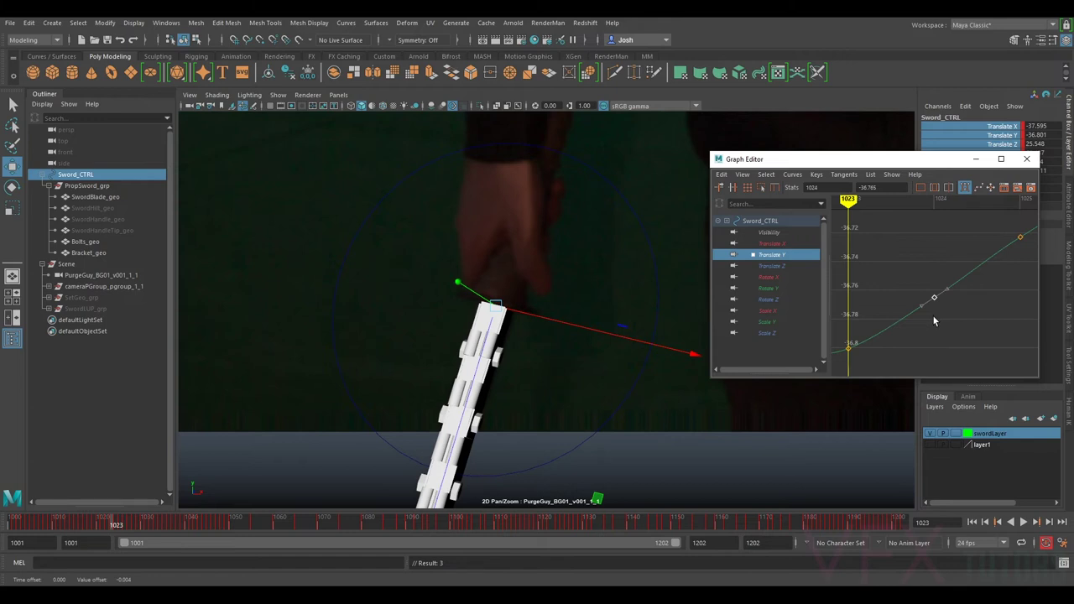
- Lower the Translate Y key at frame 1022 to about -36.888 and check the motion over the following frames
{"action": "scroll", "coordinate": [927, 324], "scroll_direction": "down", "scroll_amount": 3}
{"action": "key", "text": "comma"}
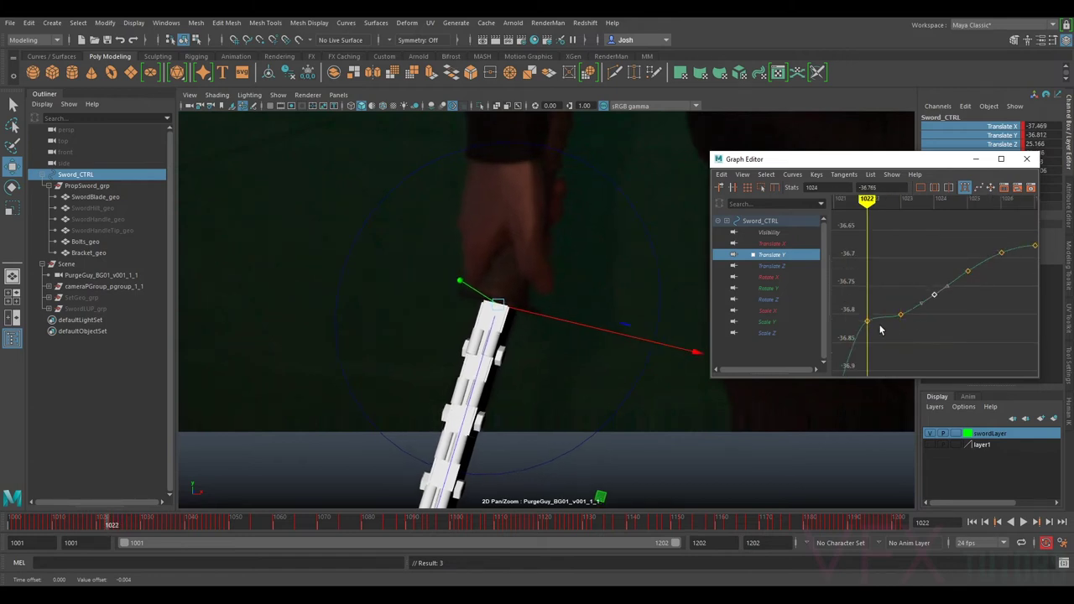
{"action": "left_click", "coordinate": [868, 323]}
{"action": "middle_click_drag", "start_coordinate": [866, 321], "coordinate": [869, 365]}
{"action": "key", "text": "period"}
{"action": "key", "text": "period"}
{"action": "key", "text": "comma"}
- Lower the Translate Y key at frame 1023 to about -36.811 and compare the sword with its neighbouring frames
{"action": "key", "text": "period"}
{"action": "key", "text": "comma"}
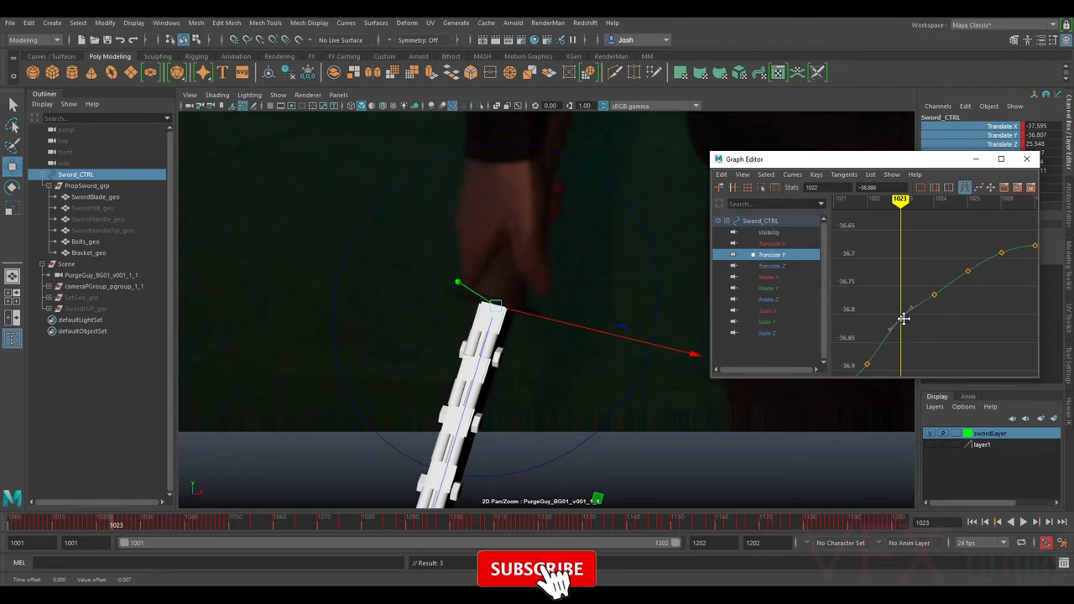
{"action": "key", "text": "period"}
{"action": "key", "text": "comma"}
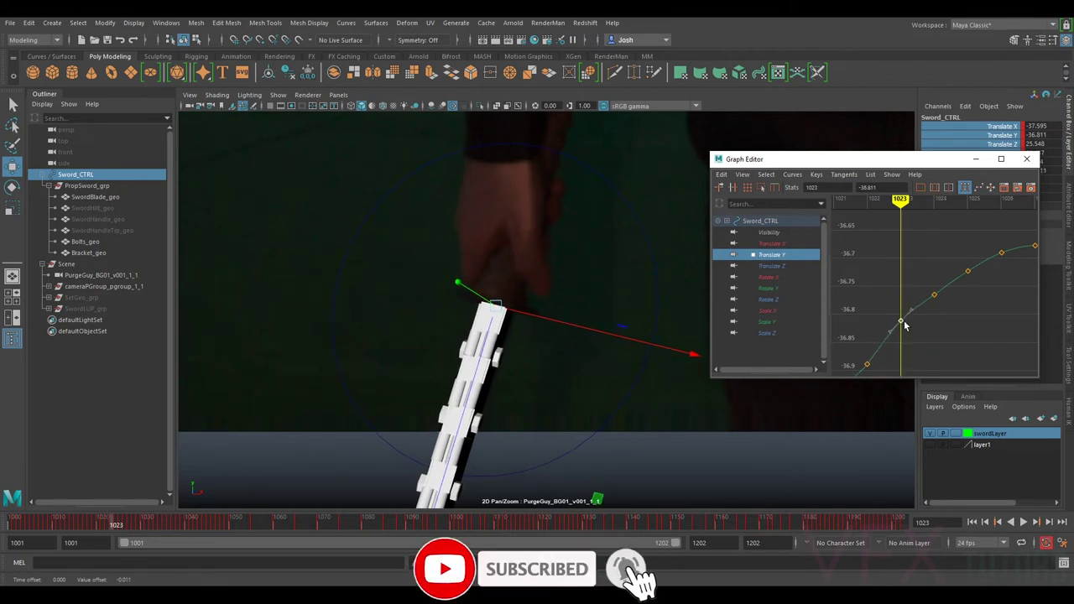
{"action": "key", "text": "comma"}
{"action": "key", "text": "period"}
{"action": "key", "text": "comma"}
- Lower the Translate Y key at frame 1021 to about -37.035 to smooth the curve
{"action": "middle_click_drag", "start_coordinate": [902, 348], "coordinate": [963, 253], "text": "alt"}
{"action": "key", "text": "comma"}
{"action": "key", "text": "period"}
{"action": "key", "text": "comma"}
{"action": "middle_click_drag", "start_coordinate": [902, 314], "coordinate": [901, 344]}
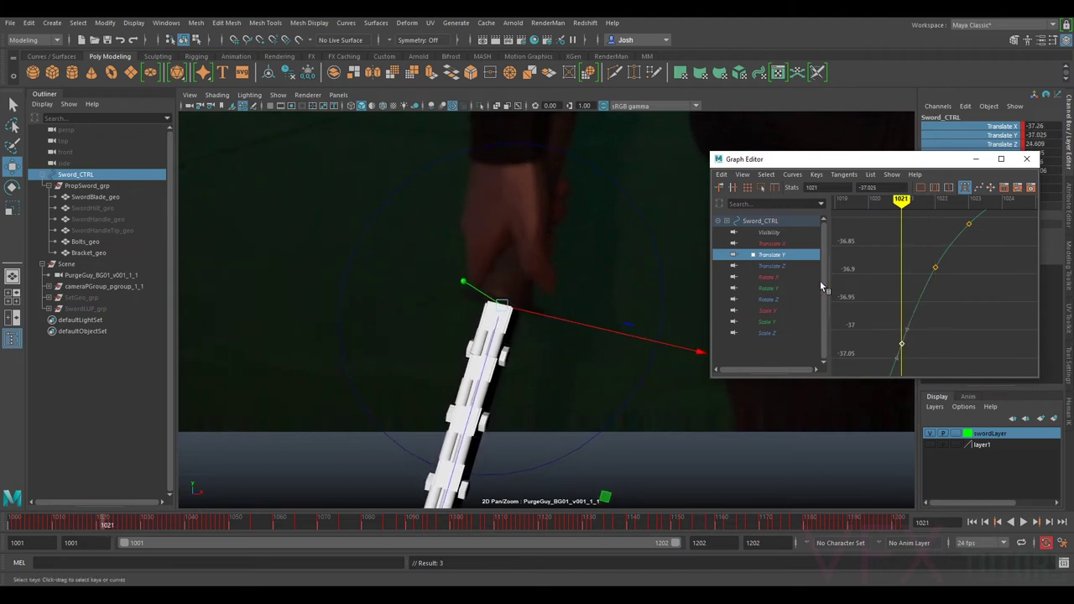
{"action": "middle_click_drag", "start_coordinate": [902, 346], "coordinate": [916, 348]}
{"action": "scroll", "coordinate": [932, 326], "scroll_direction": "down", "scroll_amount": 5}
{"action": "scroll", "coordinate": [940, 322], "scroll_direction": "down", "scroll_amount": 3}
{"action": "middle_click_drag", "start_coordinate": [940, 313], "coordinate": [950, 289]}
{"action": "scroll", "coordinate": [948, 301], "scroll_direction": "up", "scroll_amount": 3}
{"action": "key", "text": "ctrl+z"}
- Lower the Translate Y key at frame 1020 to about -37.341 to continue the smooth curve
{"action": "middle_click_drag", "start_coordinate": [949, 335], "coordinate": [958, 287], "text": "alt"}
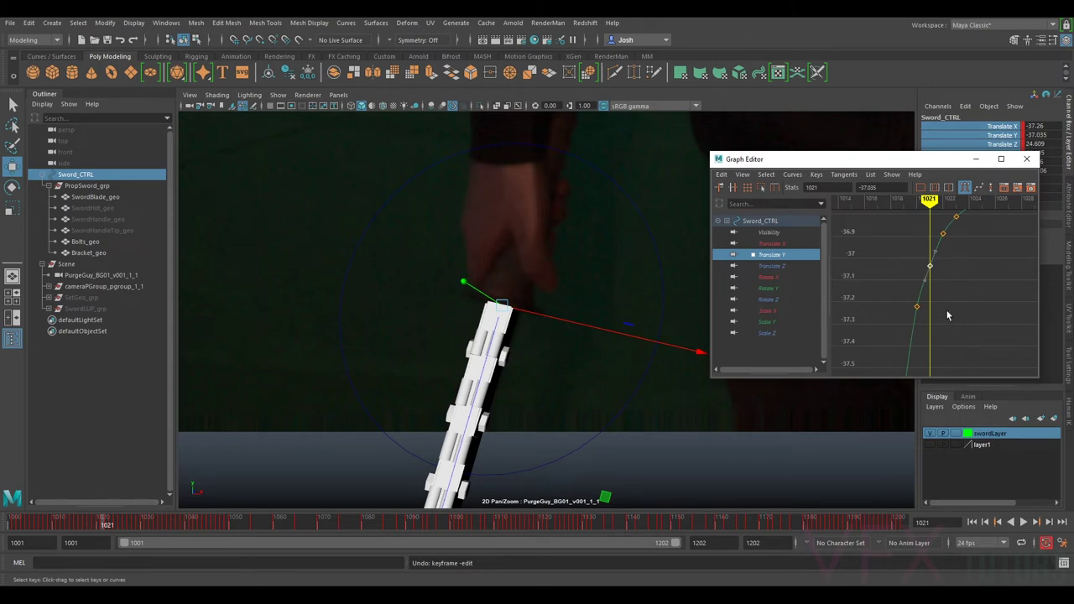
{"action": "key", "text": "alt+comma"}
{"action": "left_click", "coordinate": [917, 308]}
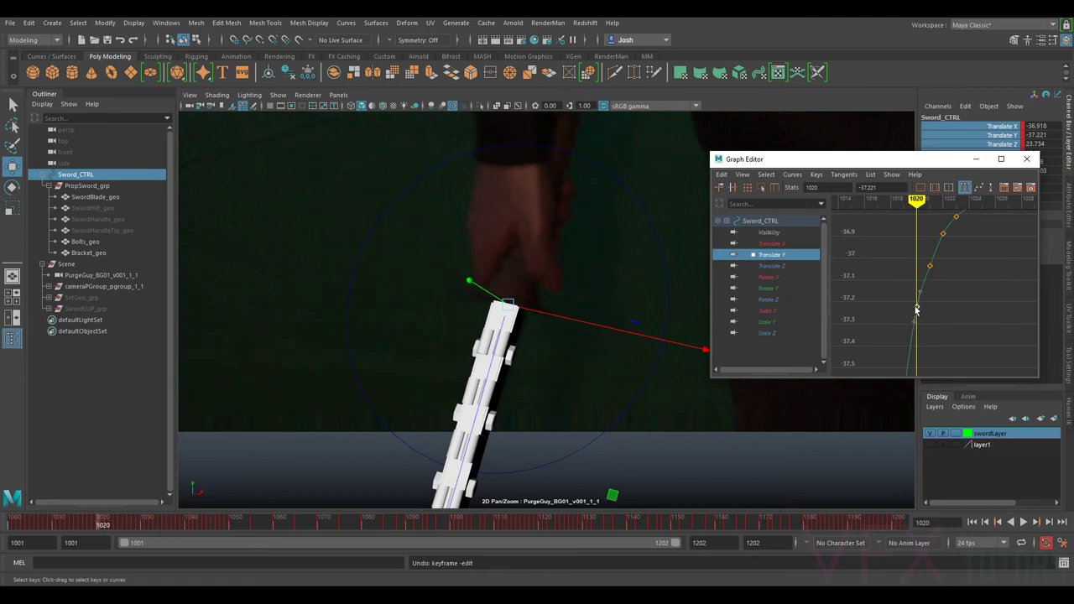
{"action": "left_click_drag", "start_coordinate": [917, 310], "coordinate": [916, 335]}
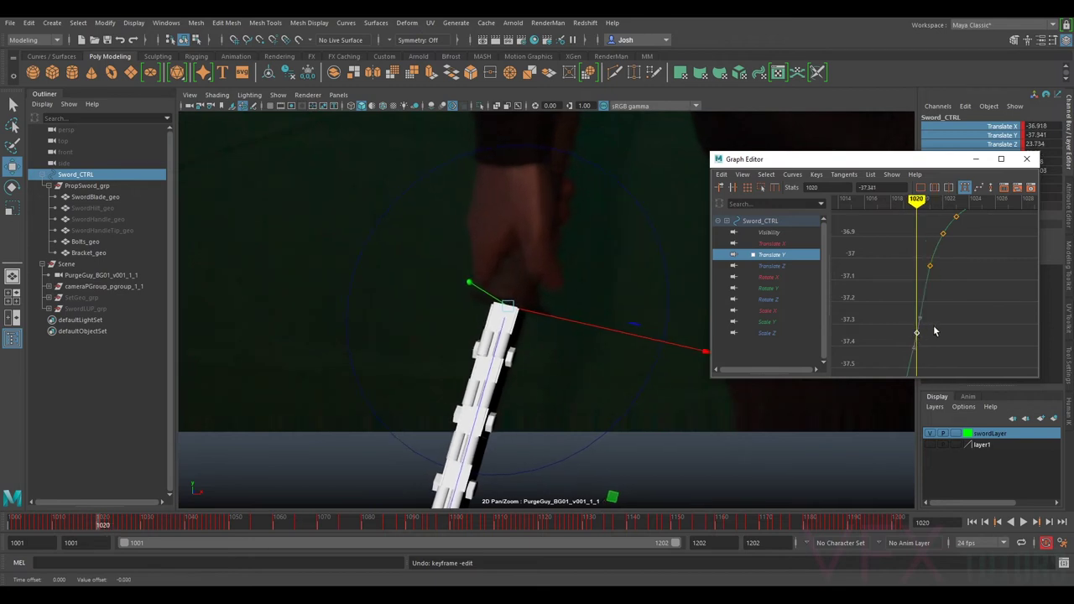
- Lower the Translate Y key at frame 1019 to about -37.797 and compare the sword with the following frames
{"action": "middle_click_drag", "start_coordinate": [945, 316], "coordinate": [954, 233], "text": "alt"}
{"action": "left_click_drag", "start_coordinate": [907, 322], "coordinate": [902, 322]}
{"action": "key", "text": "comma"}
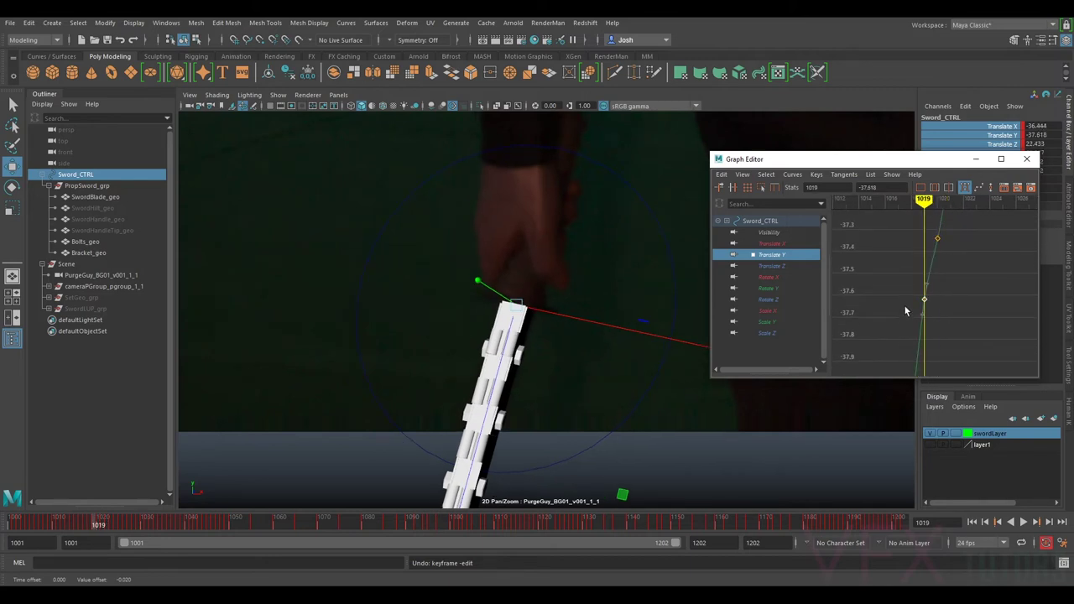
{"action": "middle_click_drag", "start_coordinate": [923, 299], "coordinate": [923, 334]}
{"action": "key", "text": "period"}
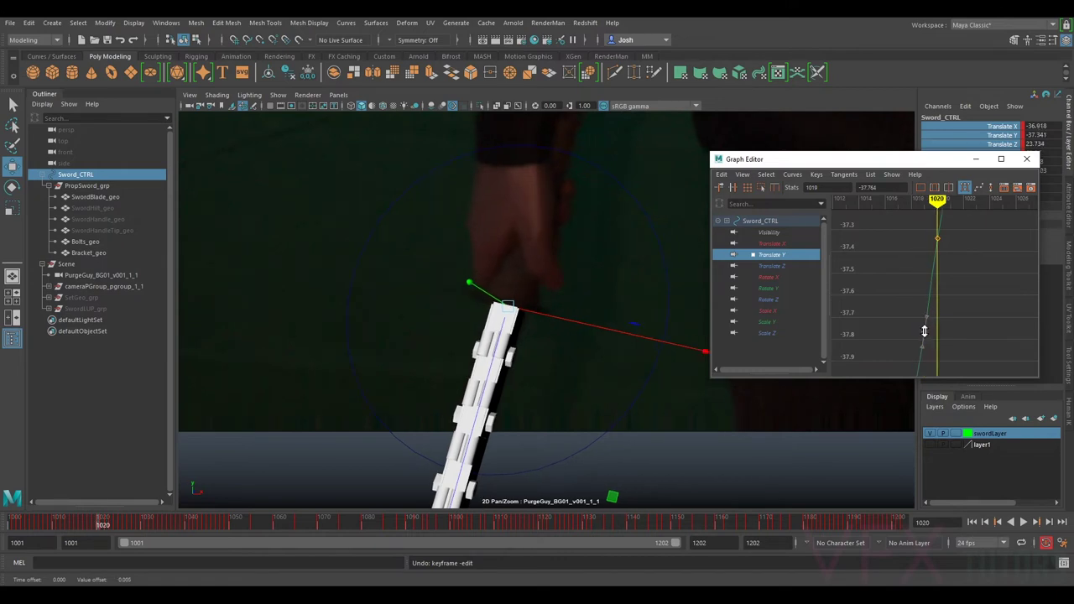
{"action": "middle_click_drag", "start_coordinate": [923, 335], "coordinate": [920, 334]}
{"action": "key", "text": "period"}
{"action": "key", "text": "comma"}
{"action": "key", "text": "comma"}
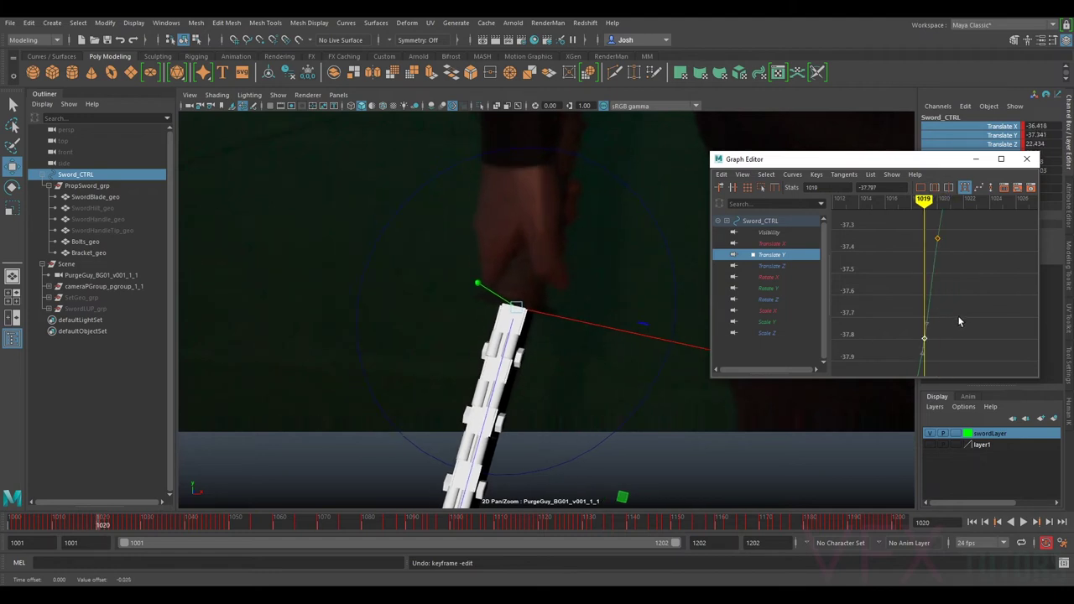
- Lower the Translate Y key at frame 1018 to about -38.271 and compare it with frame 1019
{"action": "key", "text": "f"}
{"action": "middle_click_drag", "start_coordinate": [956, 323], "coordinate": [964, 287], "text": "alt"}
{"action": "scroll", "coordinate": [964, 286], "scroll_direction": "up", "scroll_amount": 5}
{"action": "left_click_drag", "start_coordinate": [952, 292], "coordinate": [901, 331]}
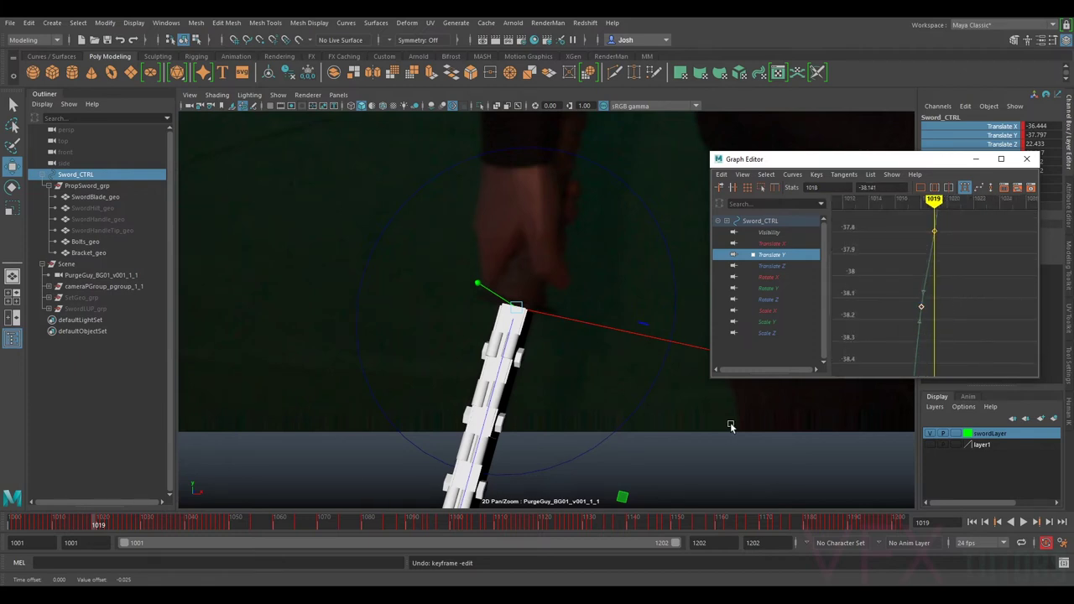
{"action": "key", "text": "comma"}
{"action": "middle_click_drag", "start_coordinate": [920, 307], "coordinate": [923, 339]}
{"action": "key", "text": "alt+period"}
{"action": "key", "text": "alt+comma"}
{"action": "scroll", "coordinate": [949, 344], "scroll_direction": "down", "scroll_amount": 2}
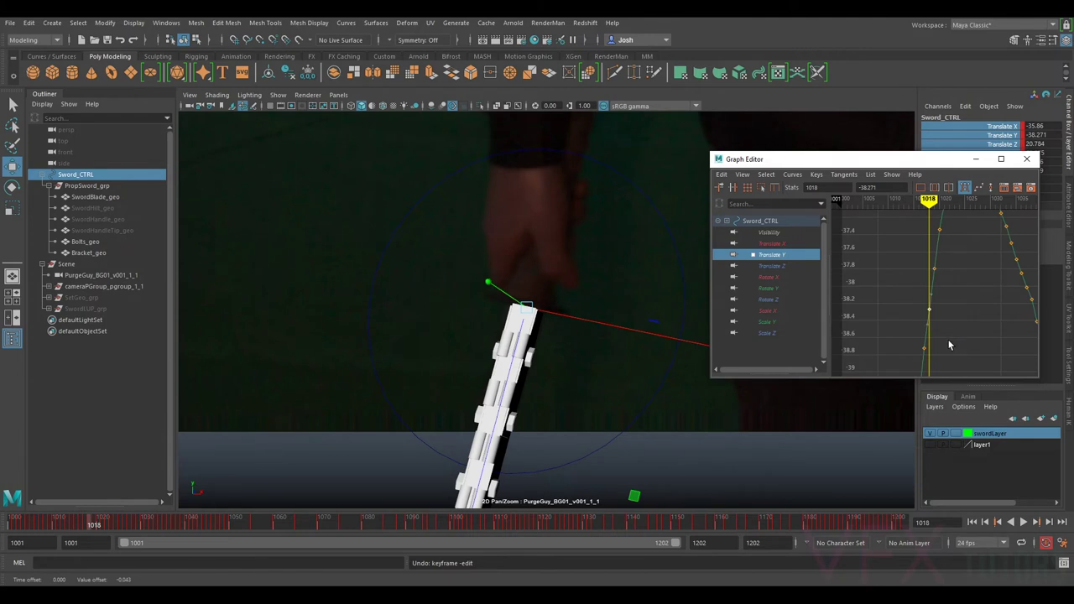
- Nudge the Translate Y key at frame 1017 slightly and compare the sword's position with frame 1016
{"action": "middle_click_drag", "start_coordinate": [972, 323], "coordinate": [963, 272], "text": "alt"}
{"action": "scroll", "coordinate": [954, 281], "scroll_direction": "up", "scroll_amount": 2}
{"action": "left_click_drag", "start_coordinate": [941, 286], "coordinate": [873, 332]}
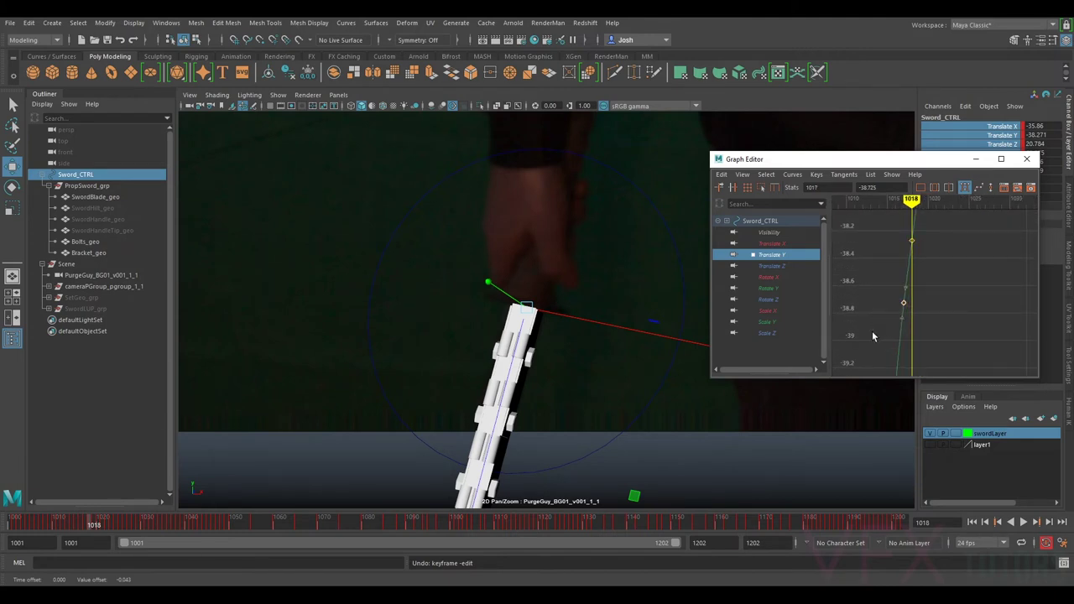
{"action": "key", "text": "alt+comma"}
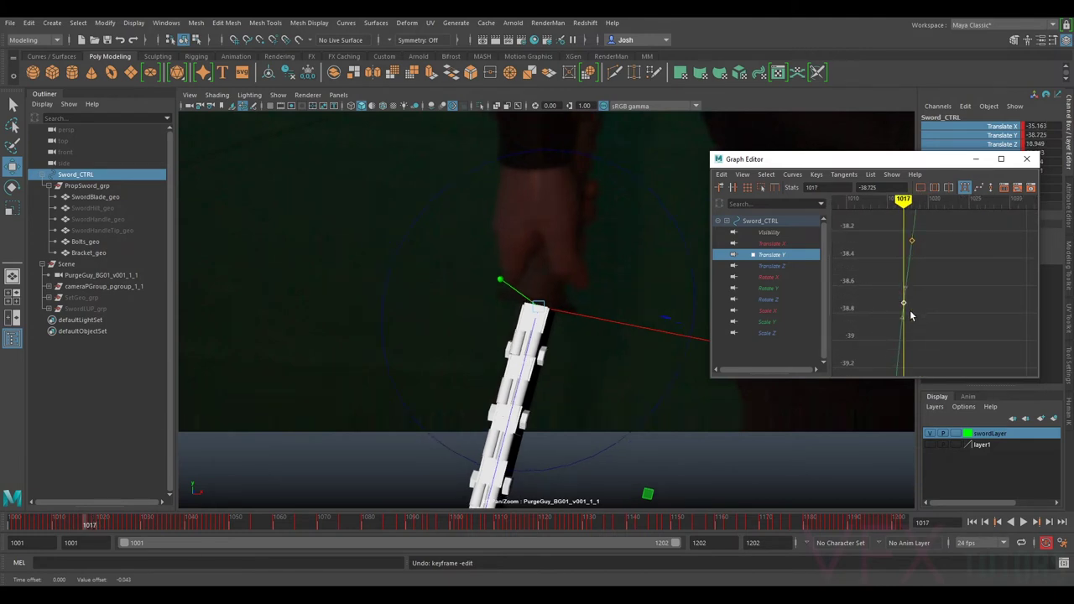
{"action": "middle_click_drag", "start_coordinate": [904, 307], "coordinate": [904, 303]}
{"action": "key", "text": "comma"}
{"action": "key", "text": "period"}
{"action": "key", "text": "comma"}
- Adjust the Translate Y key at frame 1016 to about -39.276, checking the sword against frames 1015 and 1017
{"action": "scroll", "coordinate": [940, 312], "scroll_direction": "down", "scroll_amount": 4}
{"action": "middle_click_drag", "start_coordinate": [937, 304], "coordinate": [944, 274], "text": "alt"}
{"action": "scroll", "coordinate": [942, 276], "scroll_direction": "up", "scroll_amount": 5}
{"action": "left_click", "coordinate": [878, 298]}
{"action": "key", "text": "alt+period"}
{"action": "key", "text": "alt+comma"}
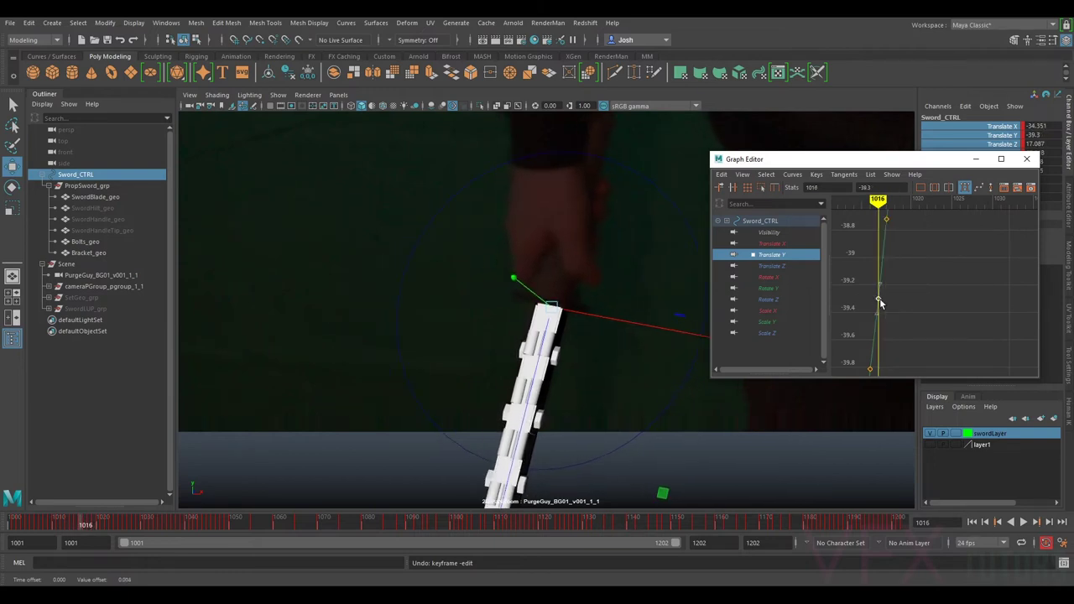
{"action": "key", "text": "alt+comma"}
{"action": "left_click_drag", "start_coordinate": [76, 525], "coordinate": [79, 524]}
{"action": "left_click", "coordinate": [821, 316]}
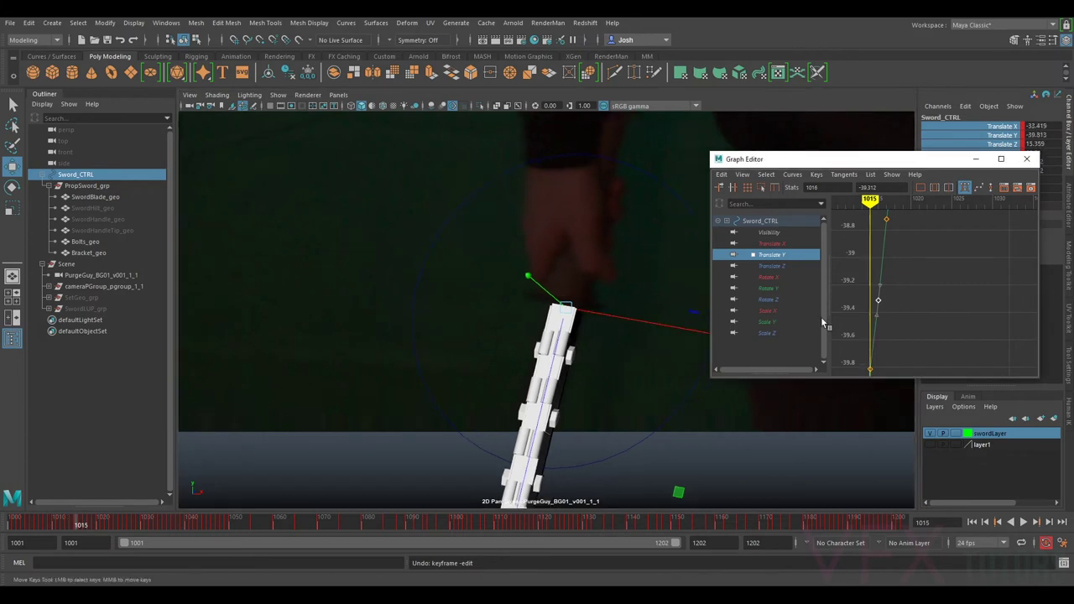
{"action": "key", "text": "alt+period"}
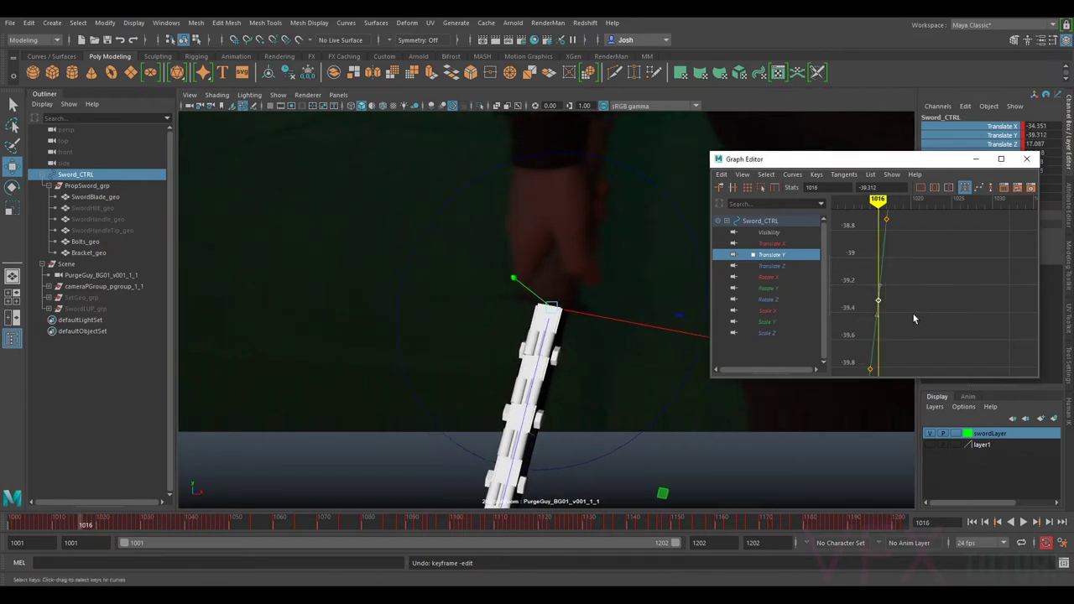
{"action": "middle_click_drag", "start_coordinate": [879, 305], "coordinate": [880, 300]}
{"action": "key", "text": "alt+period"}
{"action": "key", "text": "alt+comma"}
{"action": "key", "text": "alt+comma"}
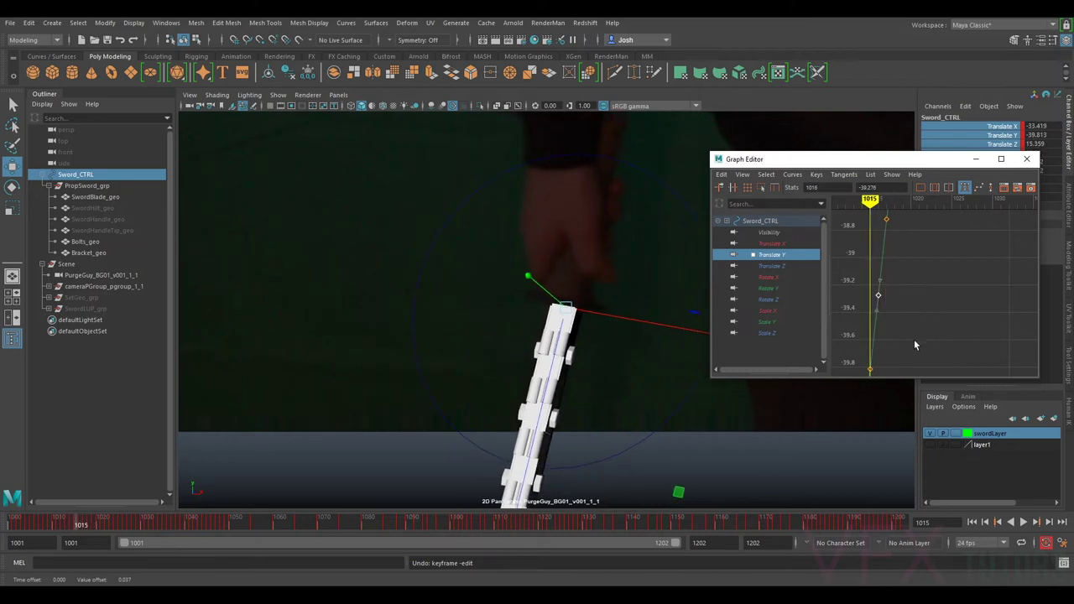
- Raise the Translate Y key at frame 1015 to about -39.732 and compare it with frame 1016
{"action": "left_click", "coordinate": [870, 367]}
{"action": "middle_click_drag", "start_coordinate": [869, 368], "coordinate": [869, 356]}
{"action": "key", "text": "alt+period"}
{"action": "key", "text": "alt+comma"}
- Examine how the sword follows the hand between frames 1014 and 1016 in a wider view of the shot
{"action": "right_click_drag", "start_coordinate": [636, 350], "coordinate": [477, 287]}
{"action": "middle_click_drag", "start_coordinate": [582, 321], "coordinate": [497, 327]}
{"action": "right_click_drag", "start_coordinate": [582, 355], "coordinate": [531, 345]}
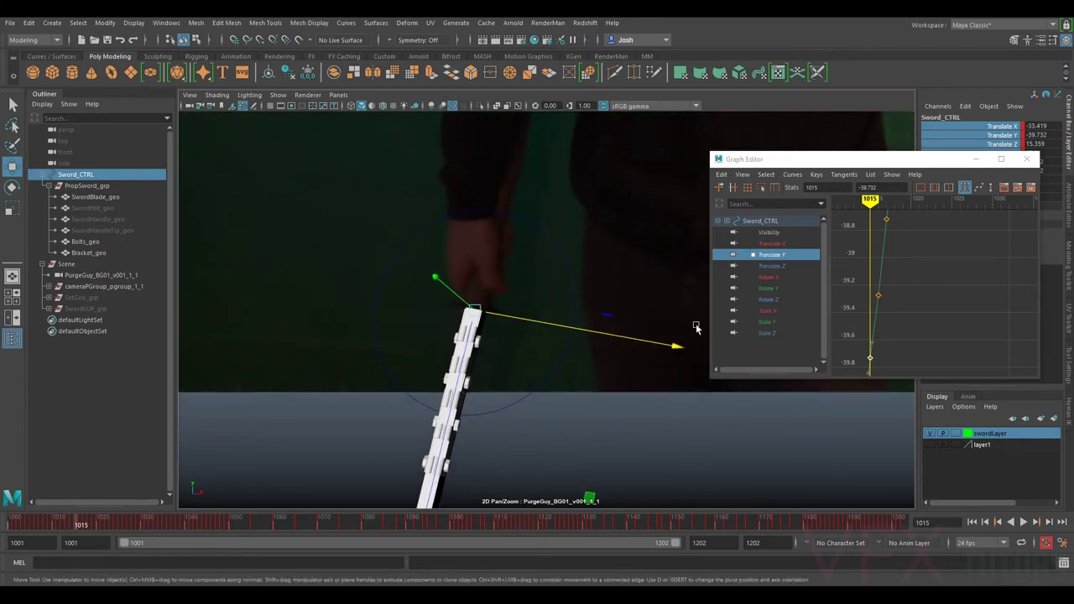
{"action": "key", "text": "alt+period"}
{"action": "key", "text": "alt+comma"}
{"action": "key", "text": "alt+period"}
{"action": "key", "text": "alt+comma"}
{"action": "key", "text": "alt+comma"}
{"action": "key", "text": "alt+period"}
{"action": "key", "text": "alt+comma"}
{"action": "key", "text": "alt+period"}
{"action": "key", "text": "alt+comma"}
- Raise the Translate Y key at frame 1014 to about -40.13, comparing the sword and hand closely with frame 1015
{"action": "right_click_drag", "start_coordinate": [488, 310], "coordinate": [654, 407]}
{"action": "key", "text": "q"}
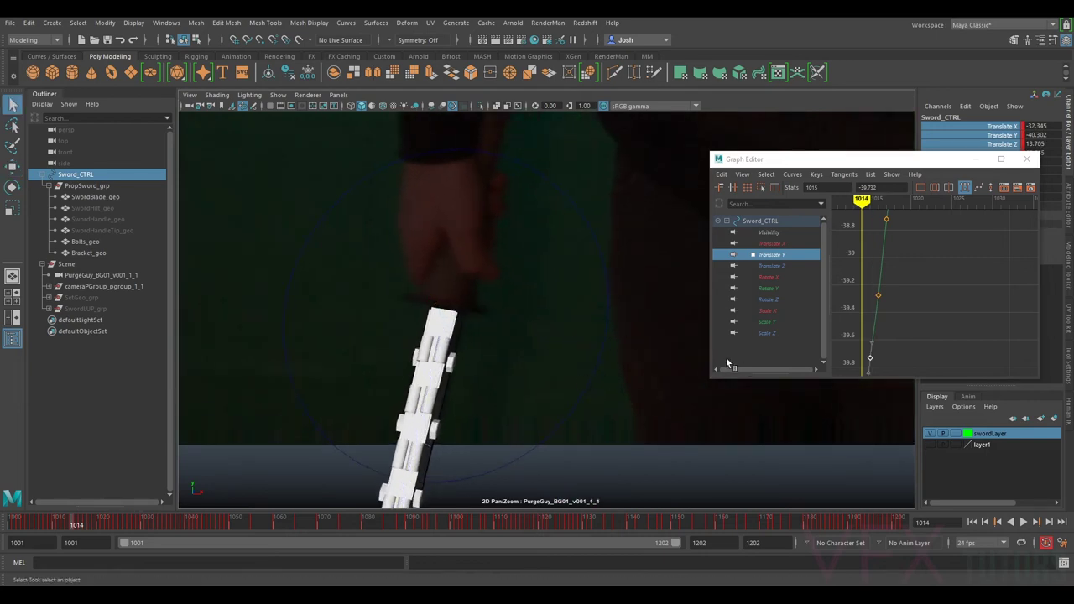
{"action": "key", "text": "alt+period"}
{"action": "key", "text": "alt+comma"}
{"action": "key", "text": "alt+period"}
{"action": "key", "text": "alt+comma"}
{"action": "key", "text": "alt+period"}
{"action": "key", "text": "alt+comma"}
{"action": "mouse_move", "coordinate": [878, 346]}
{"action": "middle_mouse_down", "text": "alt"}
{"action": "mouse_move", "coordinate": [921, 329]}
{"action": "mouse_move", "coordinate": [937, 269]}
{"action": "middle_mouse_up", "text": "alt"}
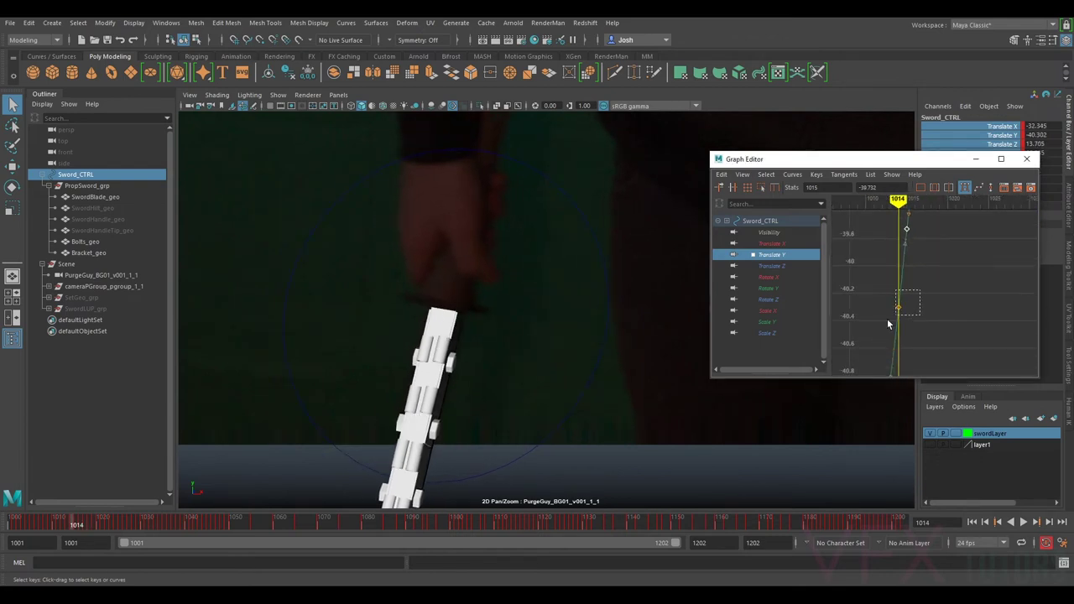
{"action": "key", "text": "alt+period"}
{"action": "key", "text": "alt+comma"}
{"action": "middle_click_drag", "start_coordinate": [898, 310], "coordinate": [898, 285]}
{"action": "key", "text": "alt+period"}
{"action": "key", "text": "alt+comma"}
{"action": "key", "text": "alt+comma"}
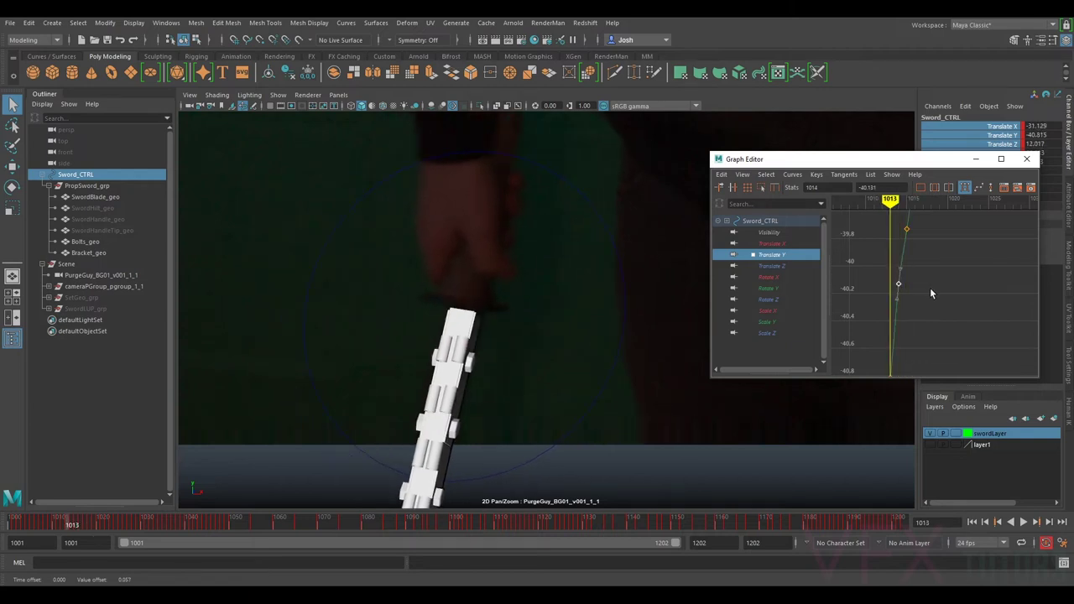
- Raise the Translate Y key at frame 1013 to about -40.541 and check the motion through frame 1015
{"action": "key", "text": "f"}
{"action": "middle_click_drag", "start_coordinate": [947, 338], "coordinate": [931, 274], "text": "alt"}
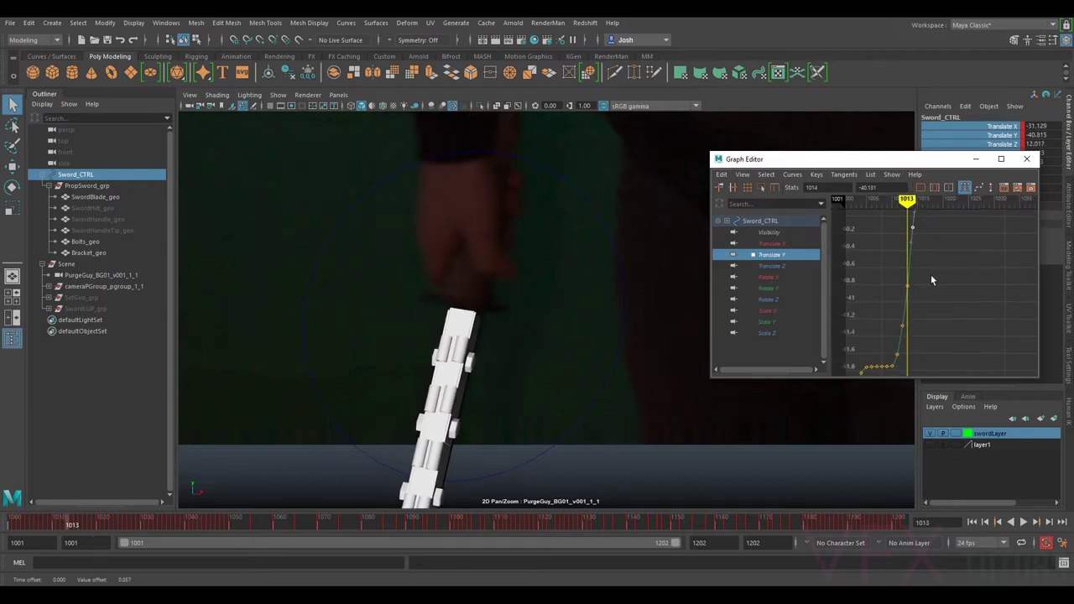
{"action": "key", "text": "alt+comma"}
{"action": "key", "text": "alt+period"}
{"action": "key", "text": "alt+comma"}
{"action": "key", "text": "alt+period"}
{"action": "key", "text": "alt+comma"}
{"action": "key", "text": "alt+period"}
{"action": "key", "text": "alt+period"}
{"action": "key", "text": "alt+comma"}
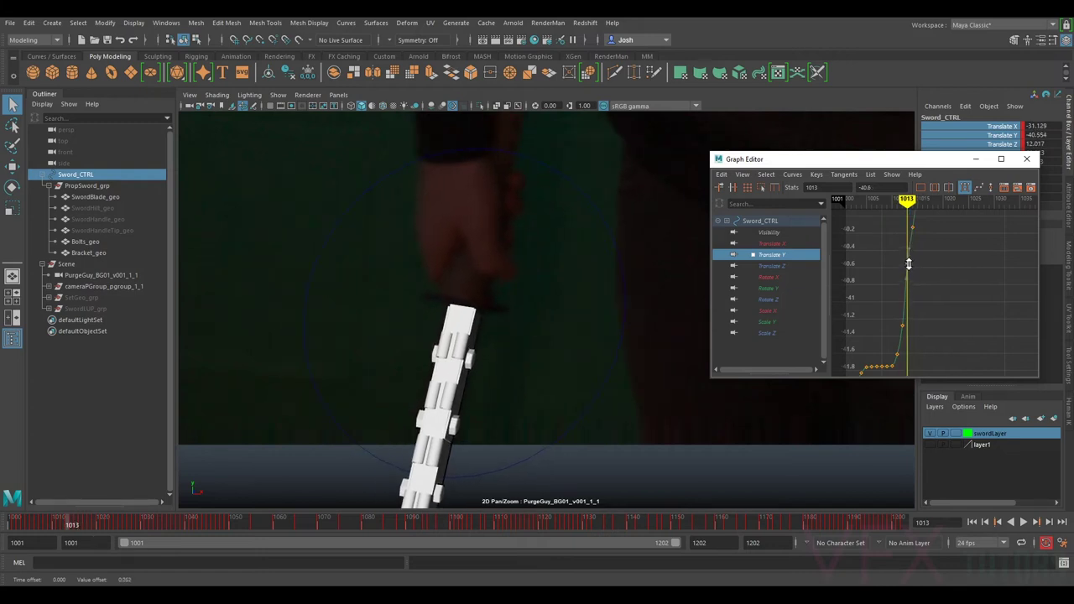
{"action": "key", "text": "alt+period"}
{"action": "key", "text": "alt+period"}
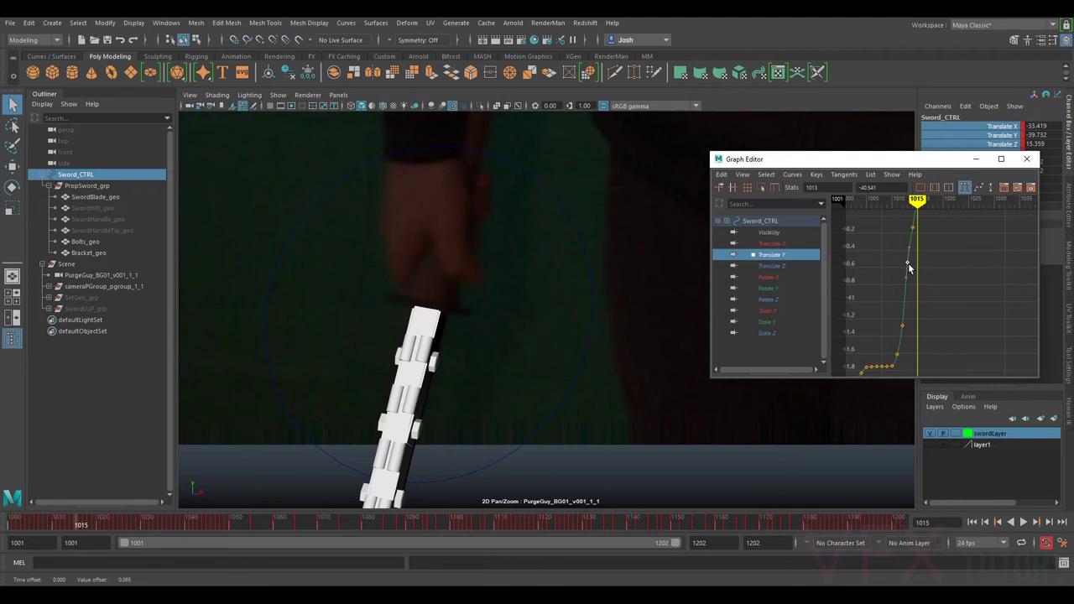
{"action": "key", "text": "alt+comma"}
{"action": "key", "text": "alt+comma"}
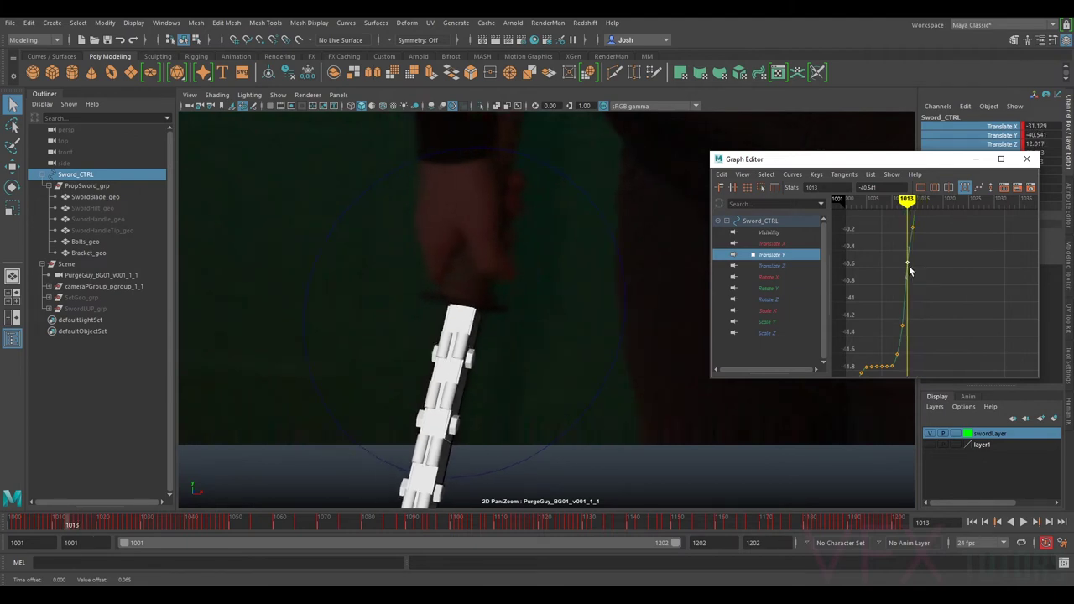
- Raise the Translate Y key at frame 1012 in small increments to about -40.89, comparing it repeatedly with frame 1013
{"action": "key", "text": "alt+comma"}
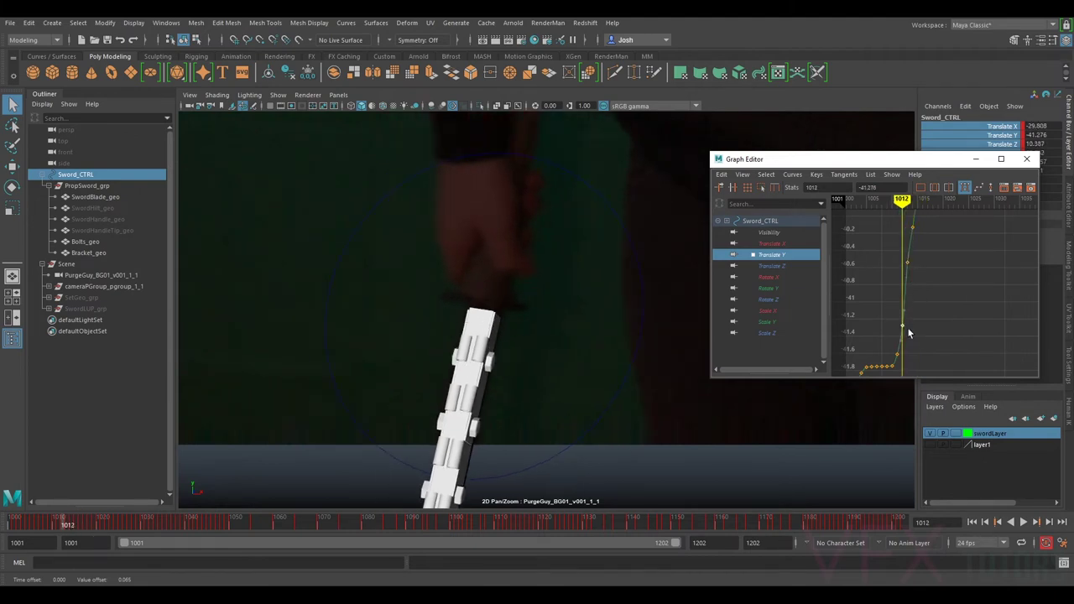
{"action": "left_click_drag", "start_coordinate": [901, 326], "coordinate": [903, 302]}
{"action": "key", "text": "alt+period"}
{"action": "key", "text": "alt+comma"}
{"action": "middle_click_drag", "start_coordinate": [902, 307], "coordinate": [902, 302]}
{"action": "key", "text": "alt+period"}
{"action": "key", "text": "alt+comma"}
{"action": "key", "text": "alt+period"}
{"action": "key", "text": "alt+comma"}
{"action": "middle_click_drag", "start_coordinate": [903, 305], "coordinate": [903, 301]}
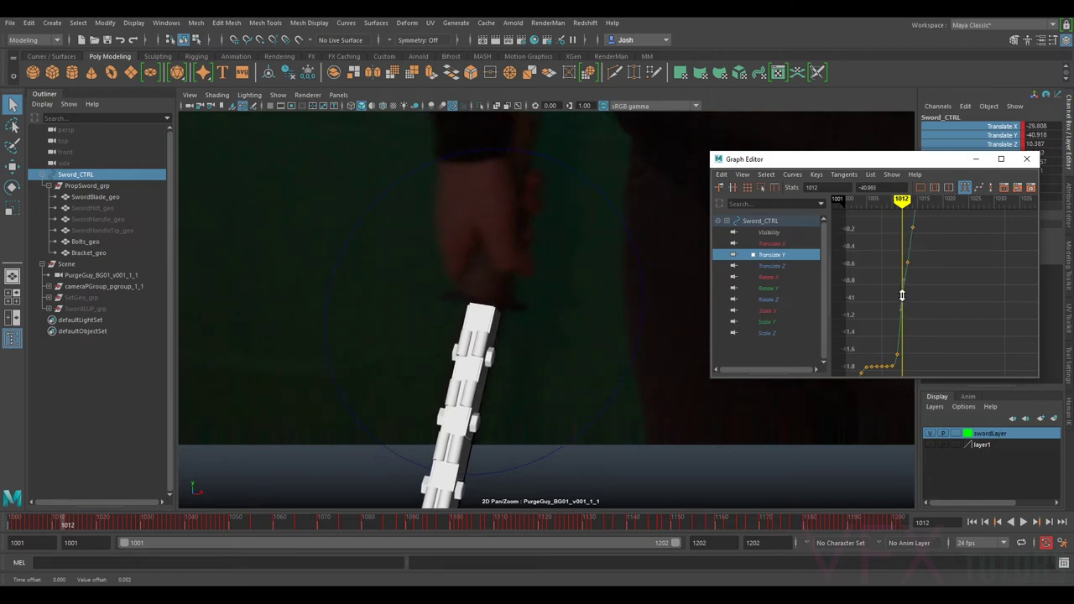
{"action": "key", "text": "alt+period"}
{"action": "key", "text": "alt+comma"}
{"action": "key", "text": "alt+period"}
{"action": "key", "text": "alt+comma"}
{"action": "key", "text": "alt+period"}
{"action": "key", "text": "alt+comma"}
{"action": "key", "text": "alt+comma"}
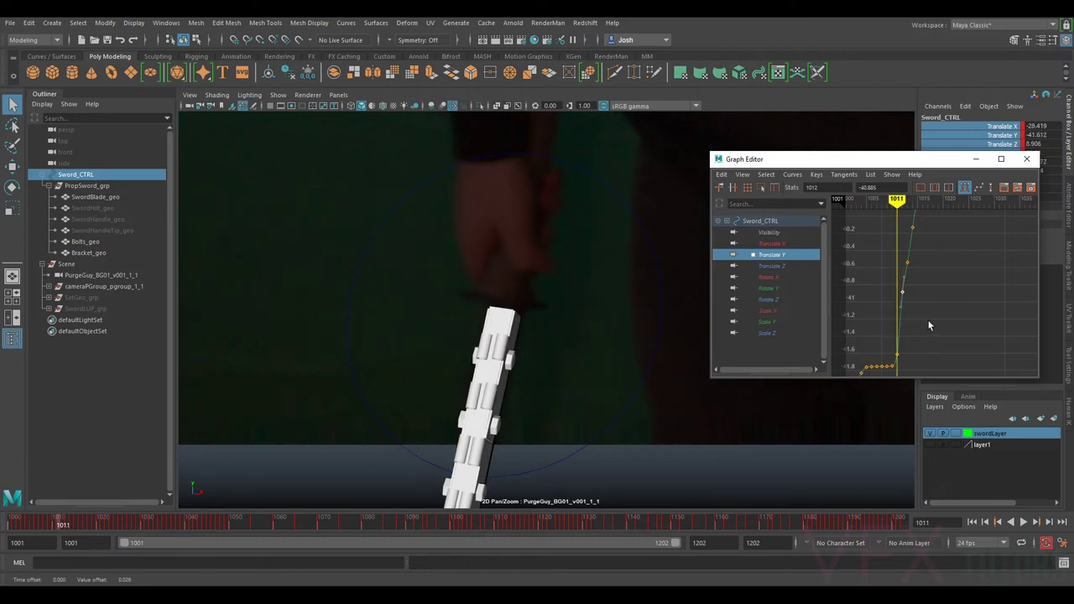
- Raise the Translate Y key at frame 1011 to about -41.2 and compare it with frame 1012
{"action": "left_click_drag", "start_coordinate": [930, 307], "coordinate": [896, 361]}
{"action": "middle_click_drag", "start_coordinate": [897, 361], "coordinate": [900, 323]}
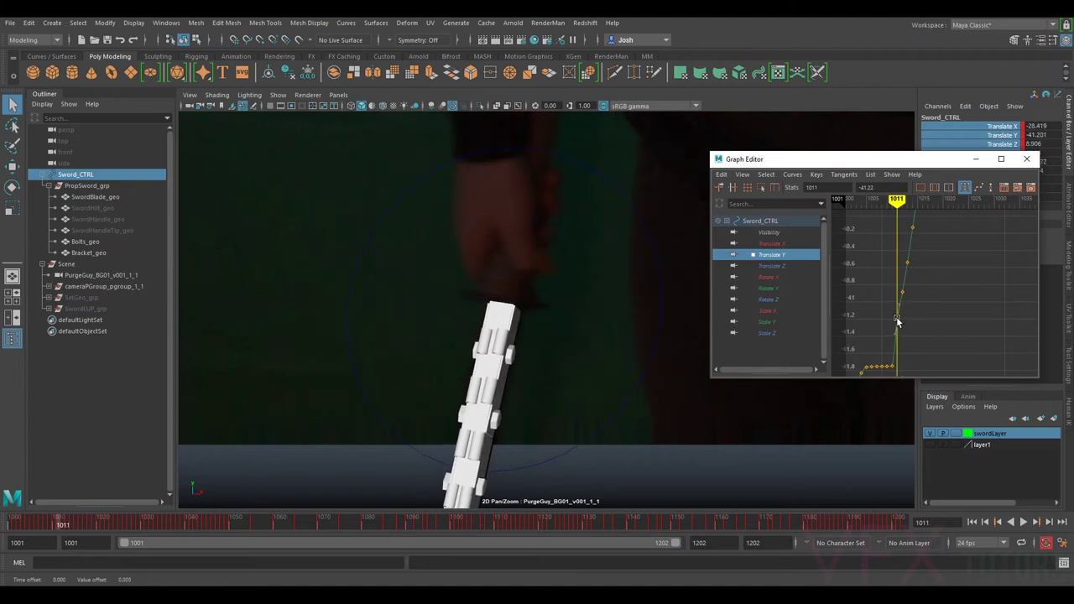
{"action": "key", "text": "period"}
{"action": "key", "text": "comma"}
- Raise the Translate Y key at frame 1010 to about -41.46, checking the sword's movement against frame 1011
{"action": "key", "text": "comma"}
{"action": "left_click", "coordinate": [893, 366]}
{"action": "middle_click_drag", "start_coordinate": [892, 365], "coordinate": [893, 351]}
{"action": "key", "text": "alt+period"}
{"action": "key", "text": "alt+comma"}
{"action": "middle_click_drag", "start_coordinate": [893, 358], "coordinate": [895, 343]}
{"action": "key", "text": "alt+period"}
{"action": "key", "text": "alt+comma"}
{"action": "key", "text": "alt+period"}
{"action": "key", "text": "alt+comma"}
{"action": "key", "text": "alt+period"}
{"action": "key", "text": "alt+comma"}
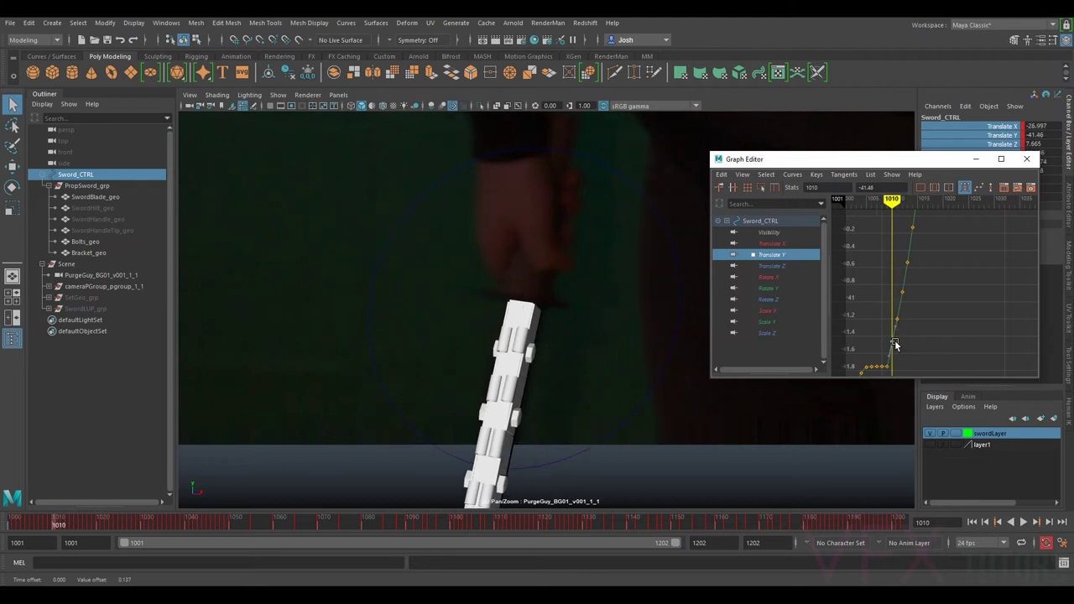
- Raise the Translate Y key at frame 1009 to about -41.688 and compare it with frame 1008
{"action": "key", "text": "alt+comma"}
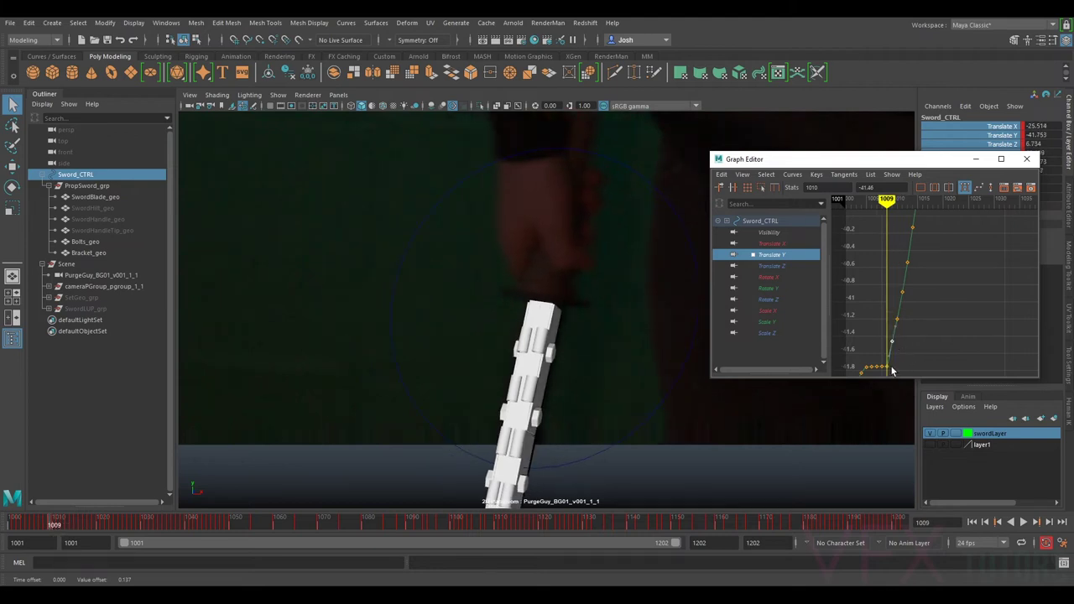
{"action": "left_click", "coordinate": [887, 367]}
{"action": "middle_click_drag", "start_coordinate": [888, 367], "coordinate": [888, 360]}
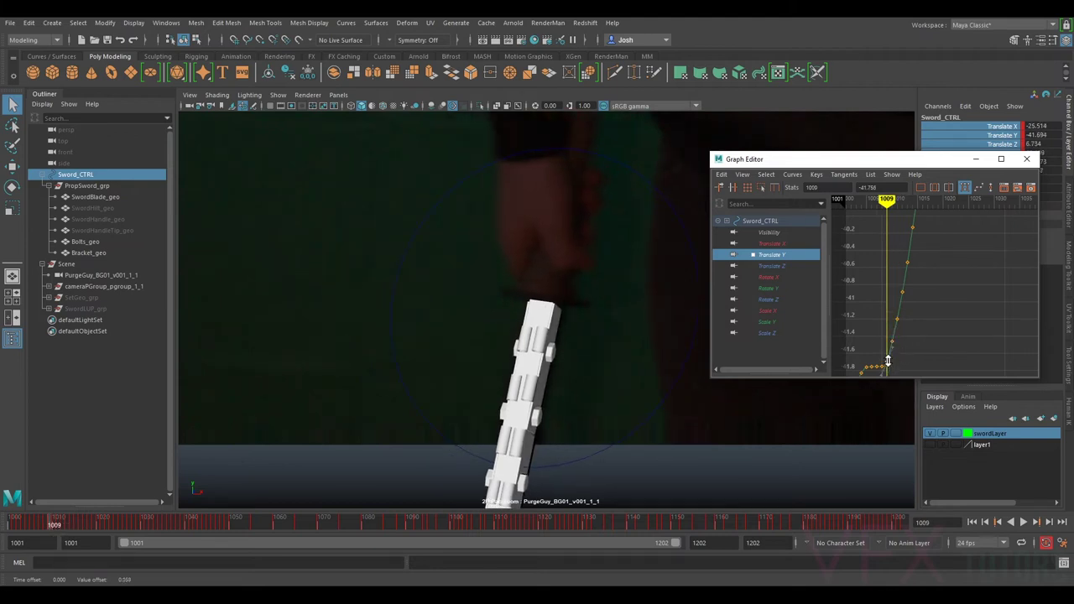
{"action": "key", "text": "alt+comma"}
{"action": "key", "text": "alt+period"}
{"action": "key", "text": "alt+comma"}
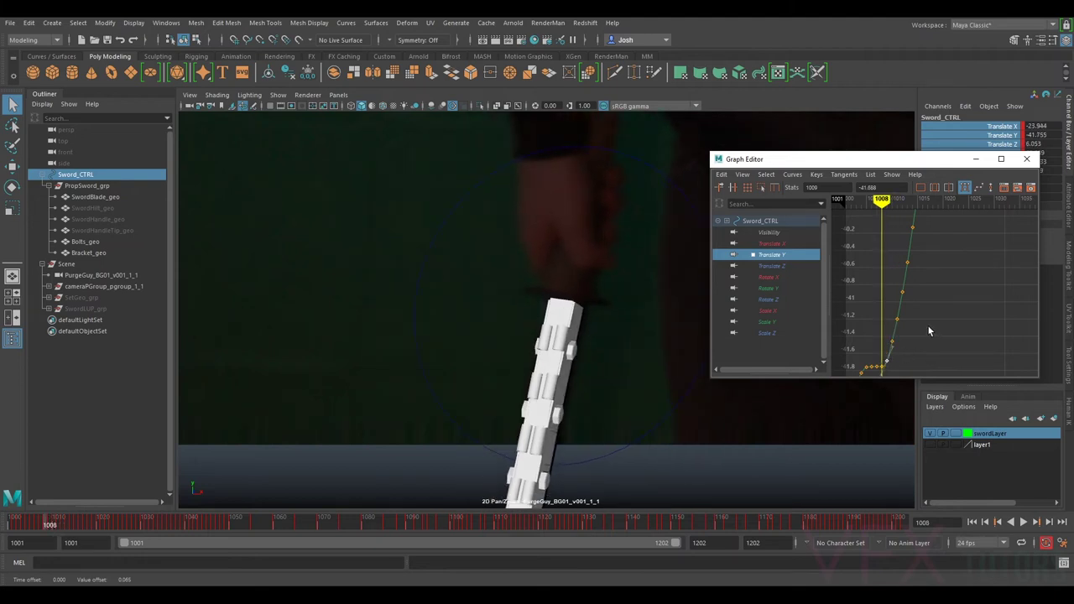
{"action": "middle_click_drag", "start_coordinate": [934, 329], "coordinate": [947, 269], "text": "alt"}
{"action": "scroll", "coordinate": [933, 296], "scroll_direction": "up", "scroll_amount": 5}
{"action": "middle_click_drag", "start_coordinate": [921, 316], "coordinate": [984, 286], "text": "alt"}
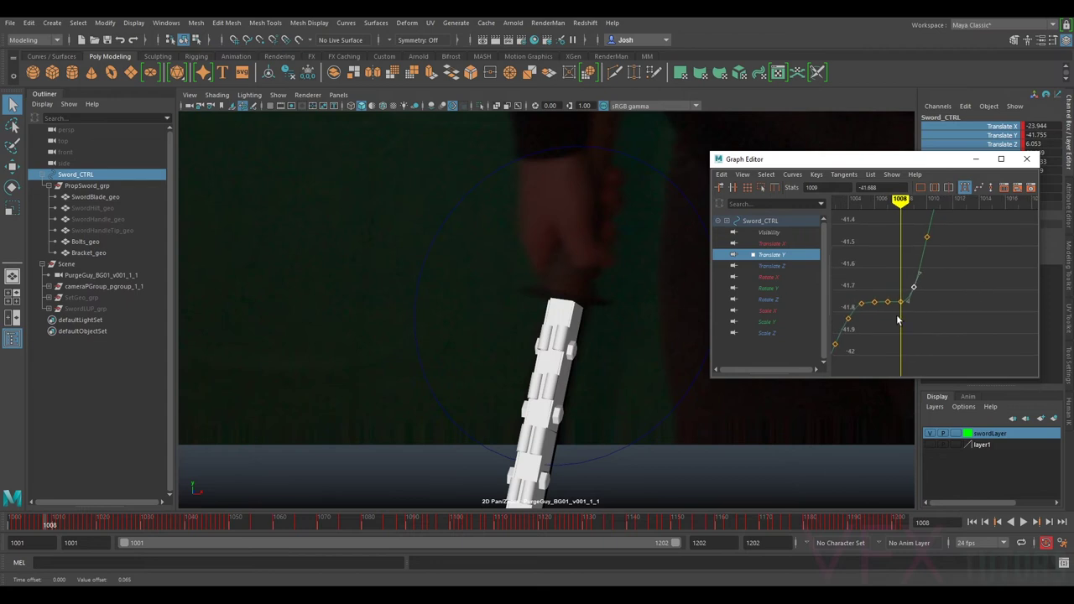
{"action": "left_click", "coordinate": [901, 301]}
{"action": "key", "text": "alt+comma"}
{"action": "key", "text": "alt+period"}
{"action": "key", "text": "alt+comma"}
{"action": "left_click", "coordinate": [887, 304]}
{"action": "middle_click_drag", "start_coordinate": [888, 303], "coordinate": [891, 286]}
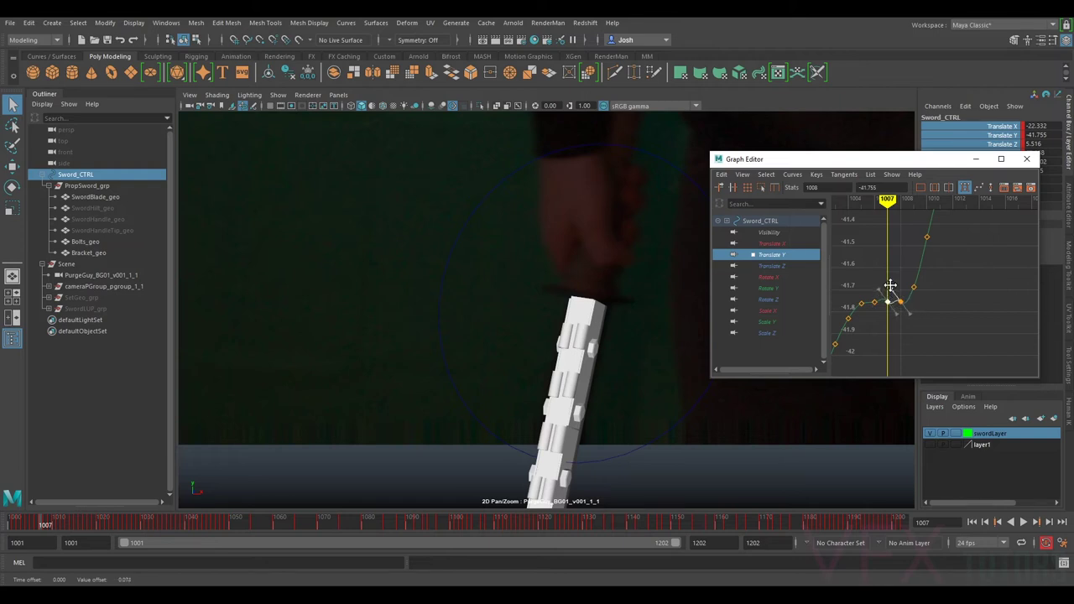
{"action": "key", "text": "ctrl+z"}
- Raise only the Translate Y key at frame 1007 to about -41.728 and check the motion over the following frames
{"action": "left_click_drag", "start_coordinate": [892, 296], "coordinate": [884, 311]}
{"action": "middle_click_drag", "start_coordinate": [888, 303], "coordinate": [889, 297]}
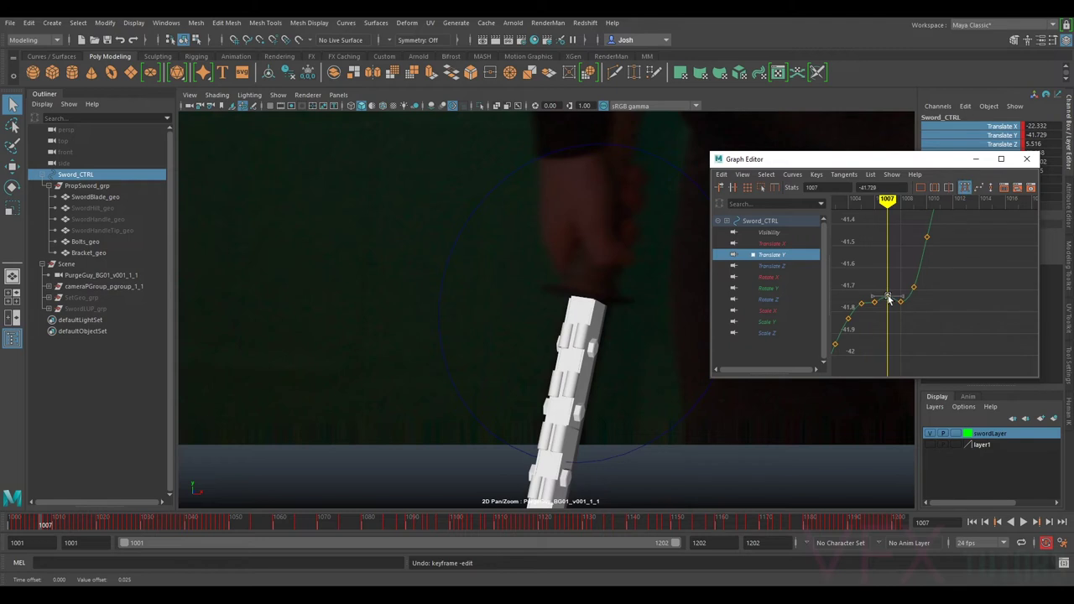
{"action": "key", "text": "alt+period"}
{"action": "key", "text": "alt+period"}
{"action": "key", "text": "alt+comma"}
{"action": "key", "text": "alt+period"}
{"action": "key", "text": "alt+comma"}
- Raise the Translate Y key at frame 1008 to about -41.734 and check the motion between frames 1006 and 1009
{"action": "left_click_drag", "start_coordinate": [909, 301], "coordinate": [897, 312]}
{"action": "middle_click_drag", "start_coordinate": [901, 302], "coordinate": [901, 297]}
{"action": "key", "text": "alt+period"}
{"action": "key", "text": "alt+comma"}
{"action": "key", "text": "alt+period"}
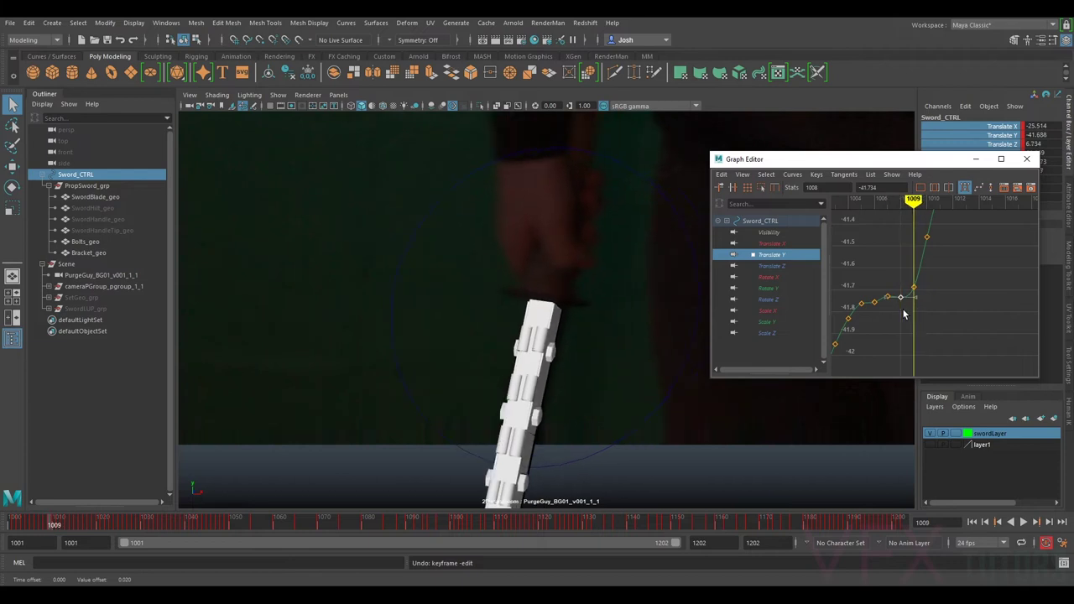
{"action": "key", "text": "alt+comma"}
{"action": "key", "text": "alt+comma"}
{"action": "key", "text": "alt+comma"}
{"action": "key", "text": "alt+period"}
{"action": "key", "text": "alt+comma"}
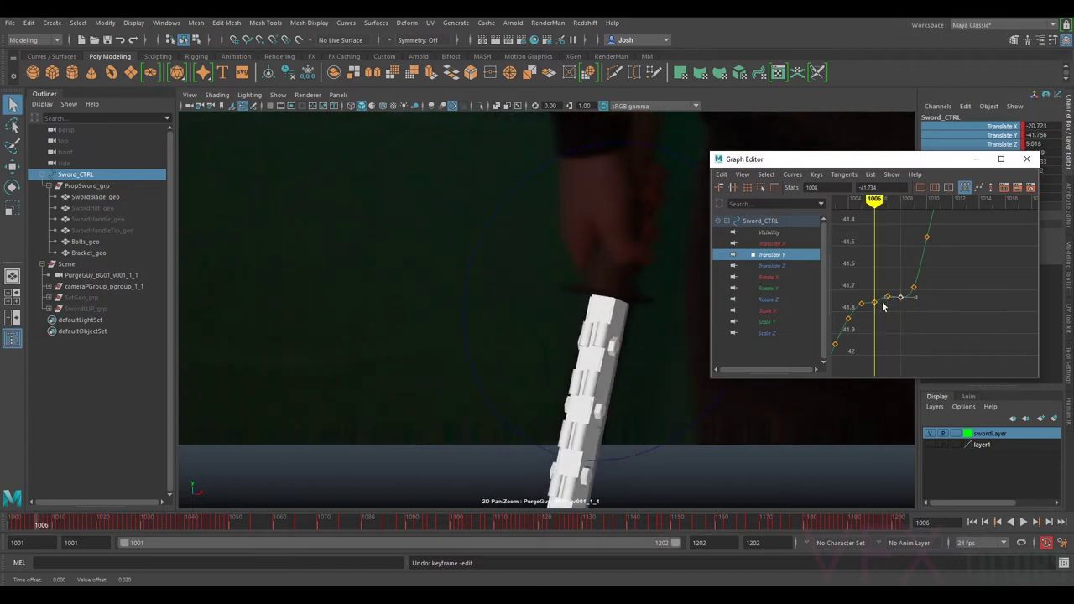
- Adjust the Translate Y key at frame 1006 to about -41.748 and step back through the preceding frames to check the sword
{"action": "left_click", "coordinate": [874, 299]}
{"action": "middle_click_drag", "start_coordinate": [875, 296], "coordinate": [875, 303]}
{"action": "key", "text": "alt+comma"}
{"action": "key", "text": "alt+comma"}
{"action": "key", "text": "alt+comma"}
{"action": "key", "text": "alt+comma"}
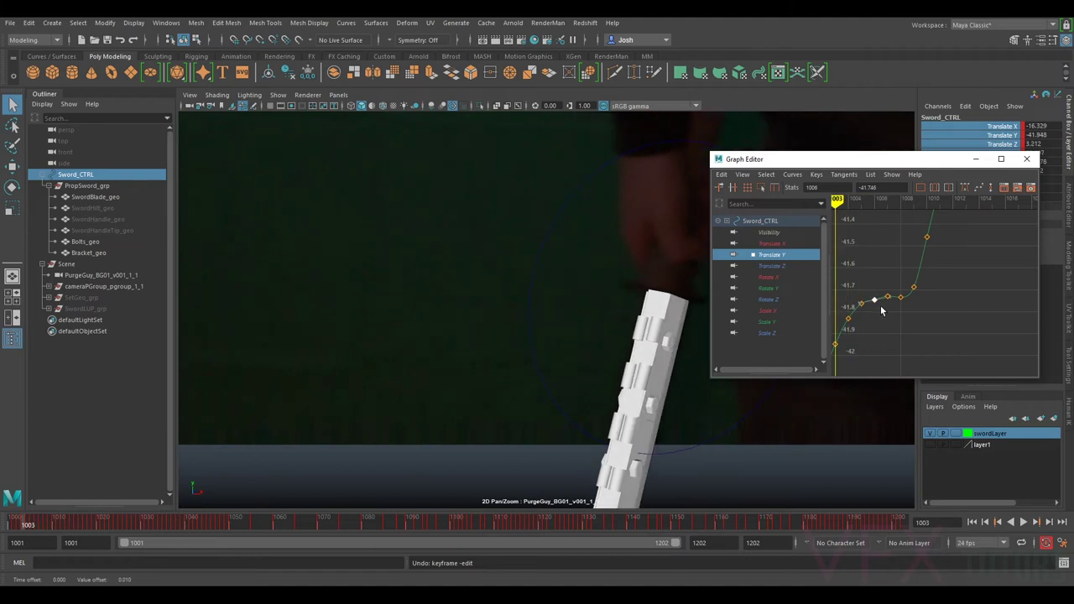
{"action": "left_click", "coordinate": [890, 175]}
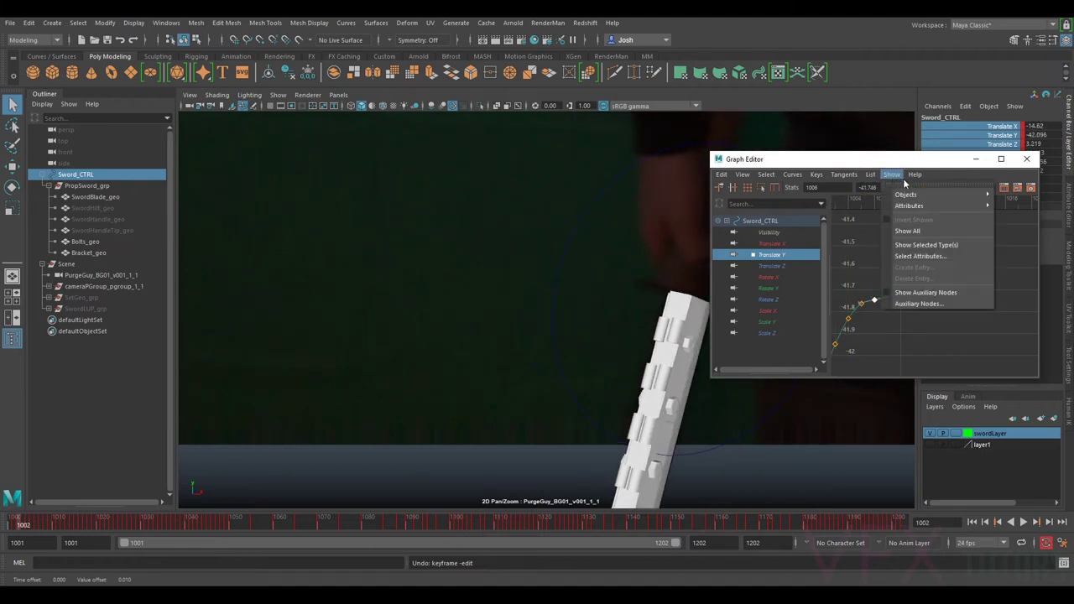
- Move the Graph Editor clear of the sword, check the opening frames 1001 and 1002, and frame the start of the Translate Y curve
{"action": "left_click", "coordinate": [890, 158]}
{"action": "left_click_drag", "start_coordinate": [891, 158], "coordinate": [431, 135]}
{"action": "key", "text": "alt+comma"}
{"action": "key", "text": "alt+comma"}
{"action": "key", "text": "alt+period"}
{"action": "key", "text": "alt+period"}
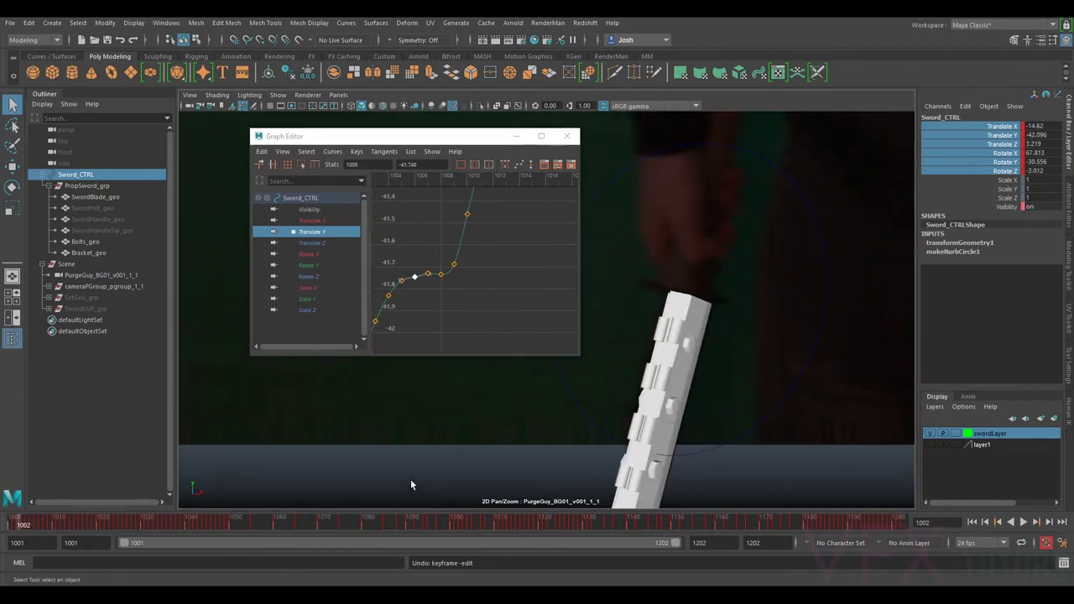
{"action": "key", "text": "alt+comma"}
{"action": "key", "text": "f"}
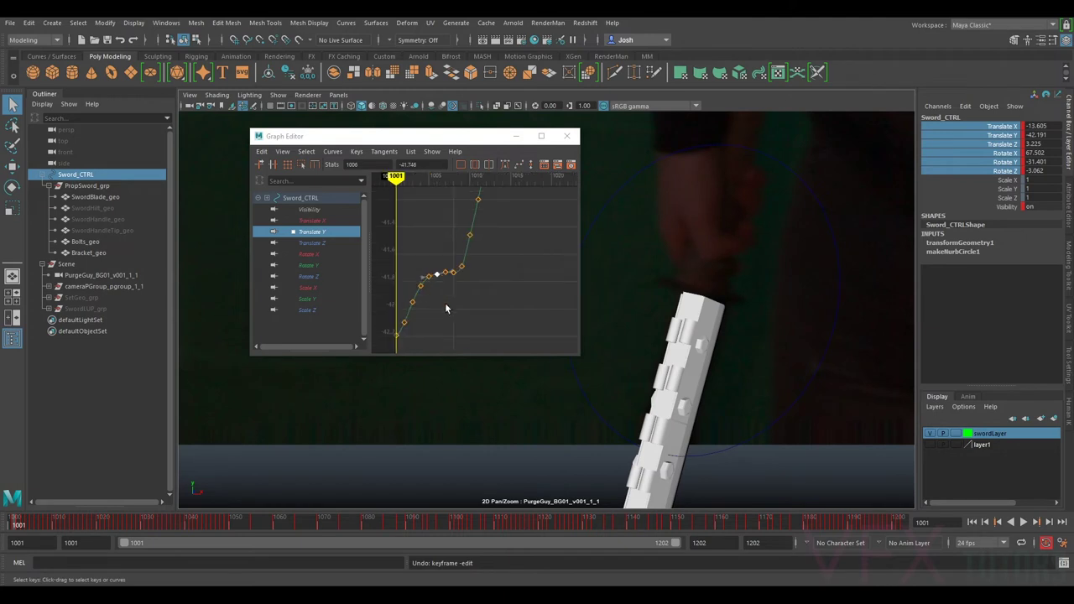
- Raise the Translate Y key at frame 1001 to about -42.106, comparing the sword's position with frame 1002
{"action": "mouse_move", "coordinate": [442, 308]}
{"action": "middle_mouse_down", "text": "alt"}
{"action": "mouse_move", "coordinate": [458, 300]}
{"action": "mouse_move", "coordinate": [495, 315]}
{"action": "middle_mouse_up", "text": "alt"}
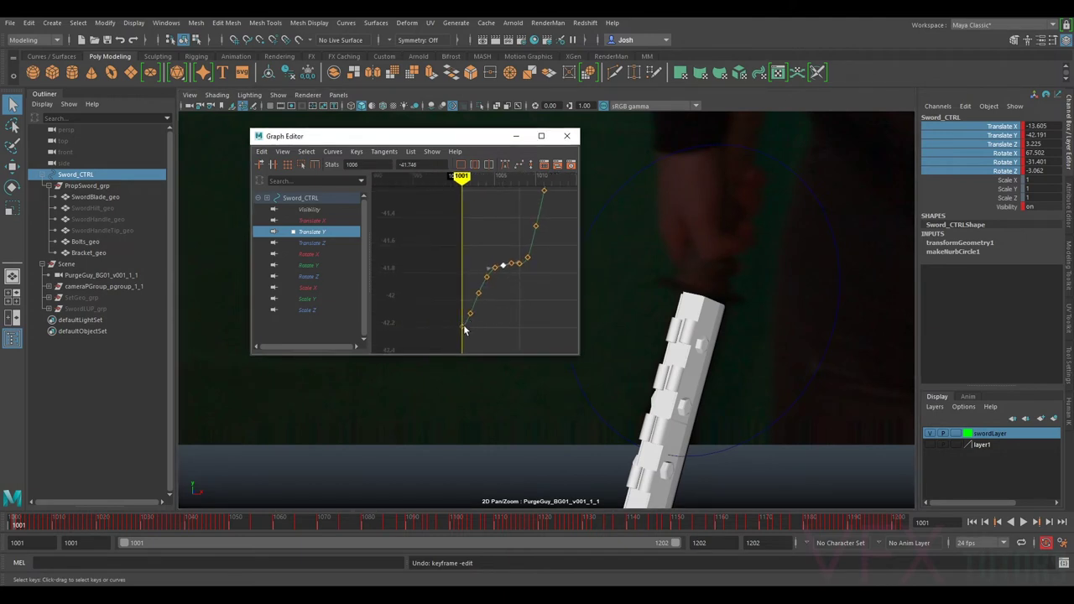
{"action": "left_click", "coordinate": [461, 330]}
{"action": "left_click", "coordinate": [463, 327]}
{"action": "left_click", "coordinate": [462, 329]}
{"action": "left_click", "coordinate": [462, 327]}
{"action": "middle_click_drag", "start_coordinate": [462, 326], "coordinate": [462, 326]}
{"action": "mouse_move", "coordinate": [463, 327]}
{"action": "left_mouse_down"}
{"action": "mouse_move", "coordinate": [461, 312]}
{"action": "mouse_move", "coordinate": [467, 318]}
{"action": "left_mouse_up"}
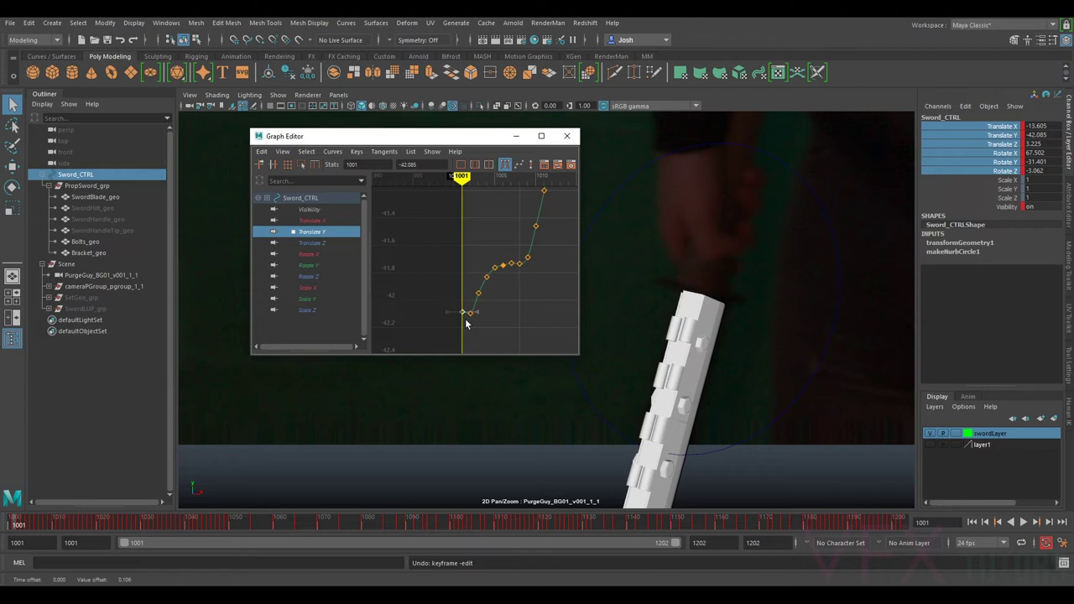
{"action": "key", "text": "period"}
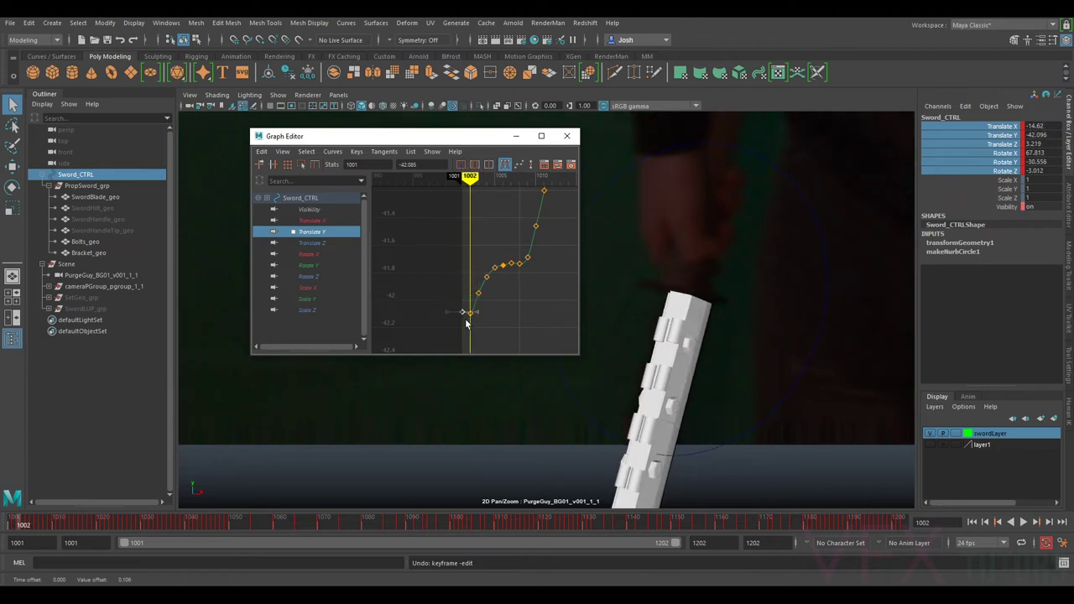
{"action": "key", "text": "comma"}
{"action": "key", "text": "period"}
{"action": "key", "text": "comma"}
{"action": "left_click_drag", "start_coordinate": [462, 312], "coordinate": [463, 315]}
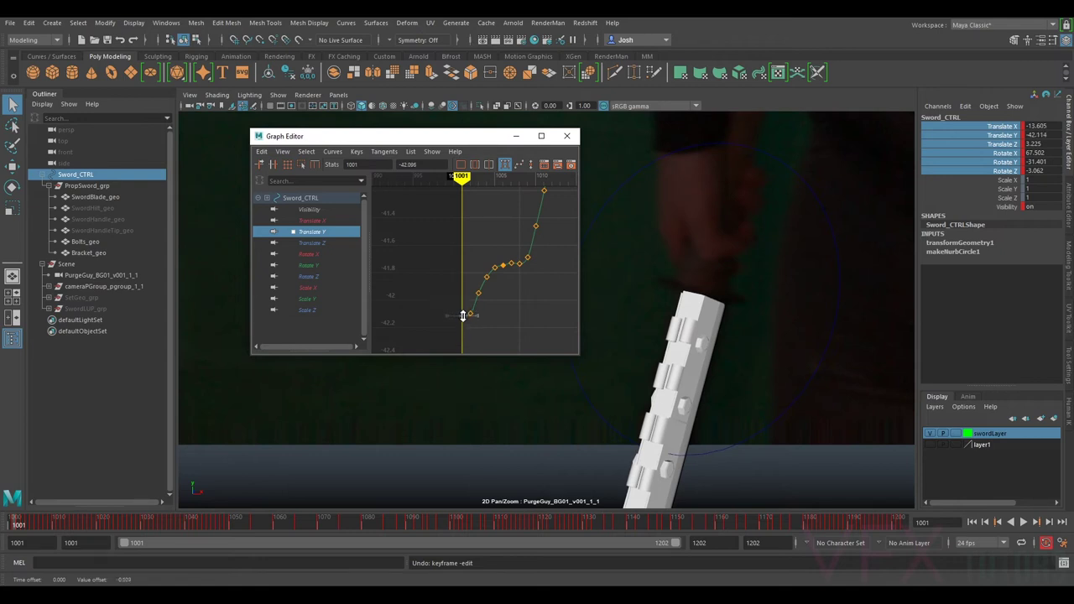
- Isolate the Translate X curve and examine its opening keys while stepping between frames 1001 and 1004
{"action": "left_click", "coordinate": [309, 221]}
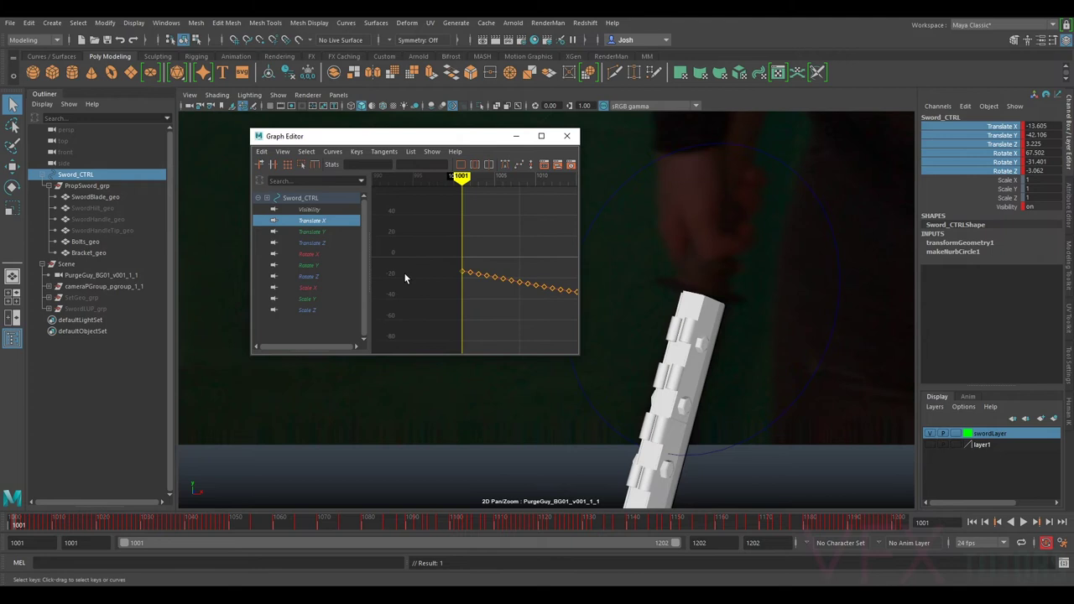
{"action": "left_click", "coordinate": [478, 275]}
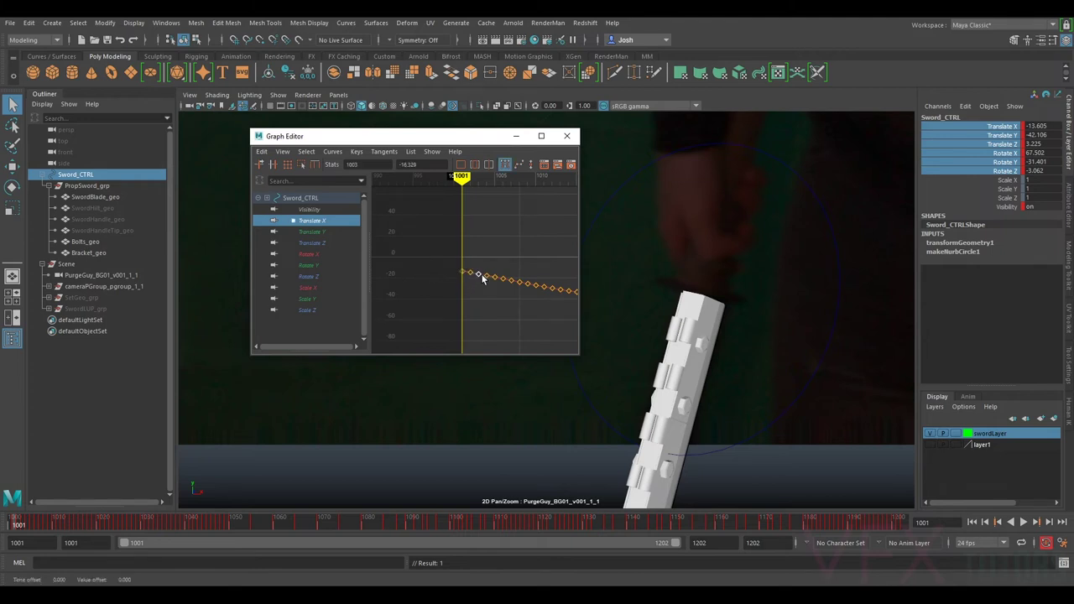
{"action": "scroll", "coordinate": [481, 275], "scroll_direction": "up", "scroll_amount": 5}
{"action": "scroll", "coordinate": [481, 276], "scroll_direction": "down", "scroll_amount": 5}
{"action": "scroll", "coordinate": [481, 276], "scroll_direction": "up", "scroll_amount": 3}
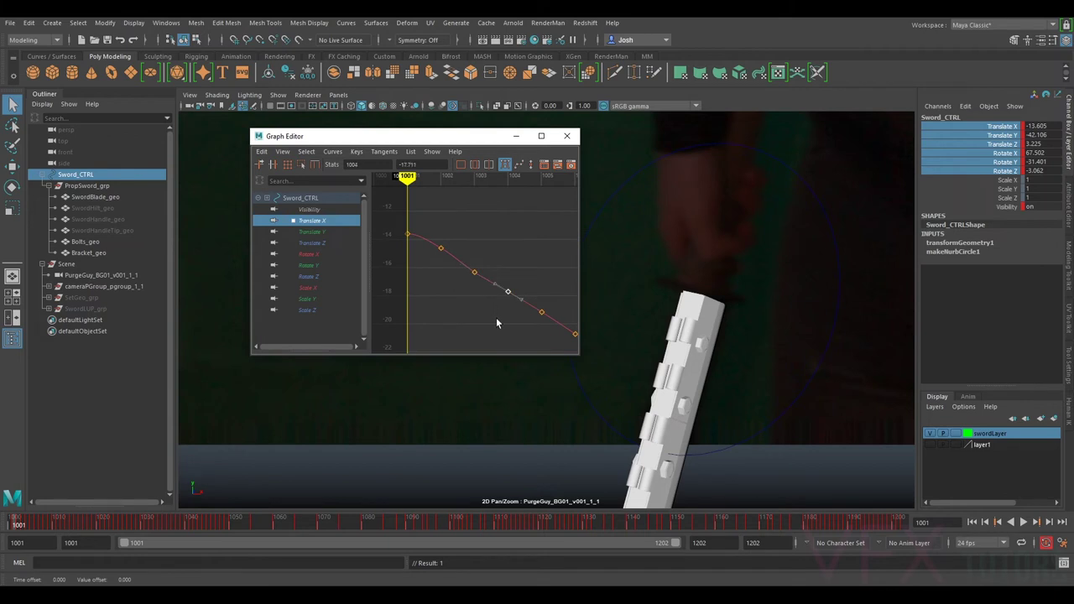
{"action": "key", "text": "period"}
{"action": "key", "text": "period"}
{"action": "key", "text": "period"}
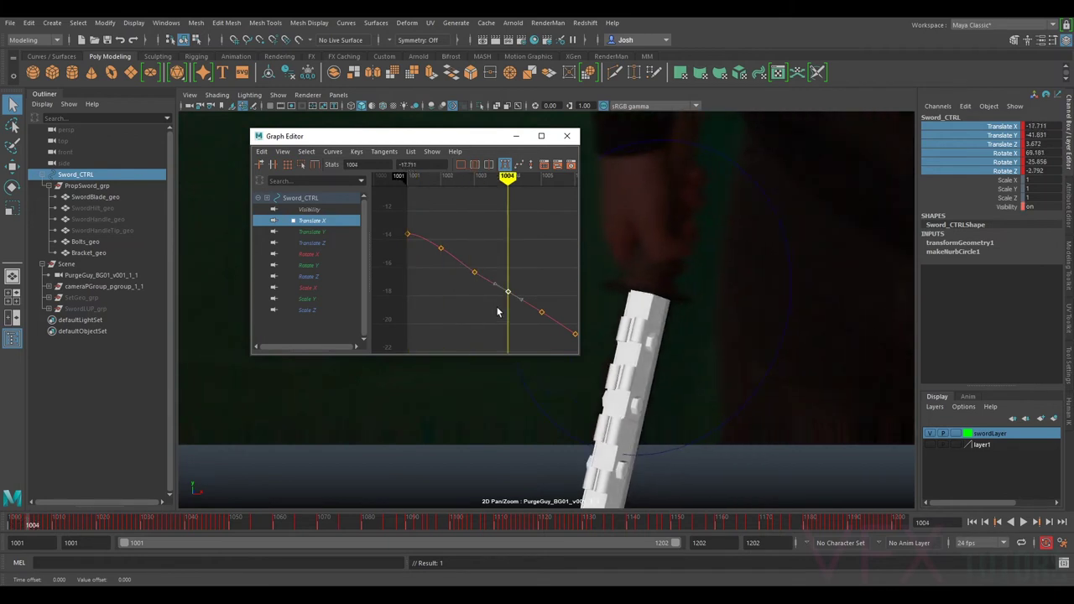
{"action": "key", "text": "comma"}
{"action": "key", "text": "comma"}
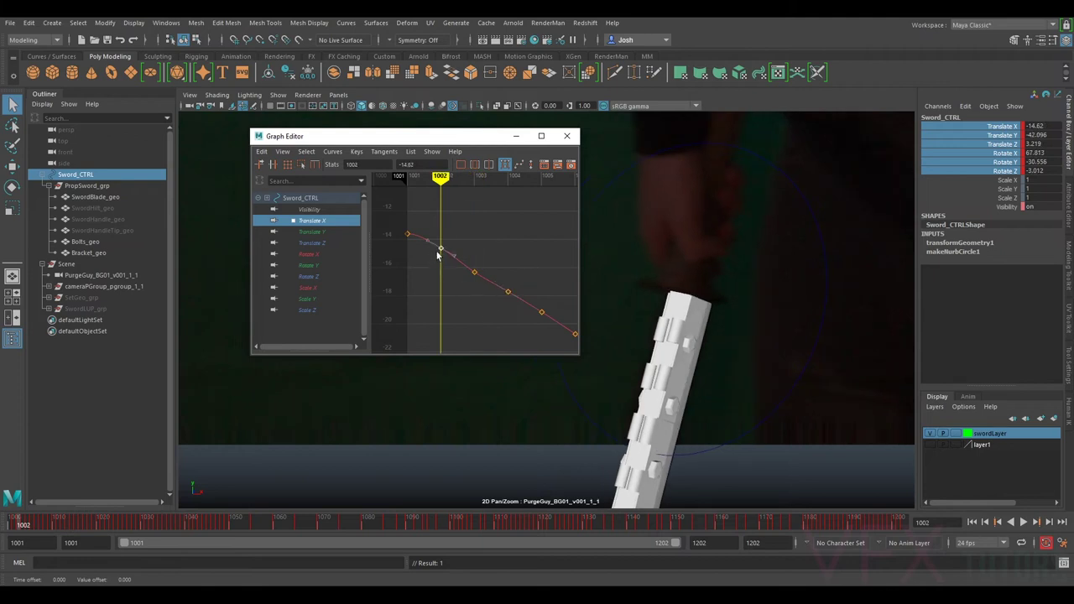
- Lower the Translate X key at frame 1002 to about -14.898 and check the motion through frame 1006
{"action": "middle_click_drag", "start_coordinate": [441, 247], "coordinate": [440, 252]}
{"action": "key", "text": "period"}
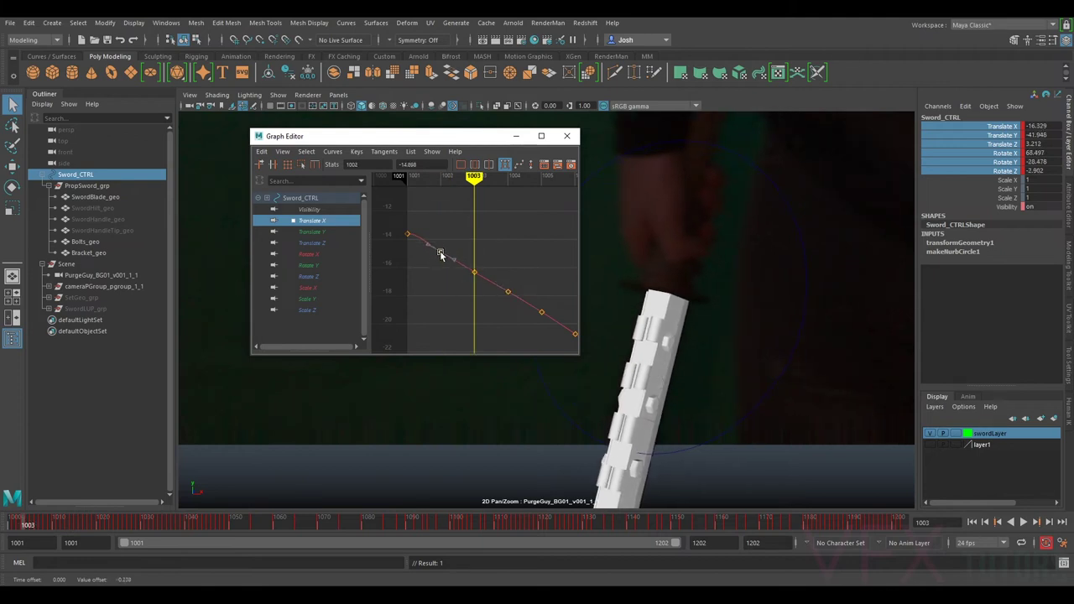
{"action": "key", "text": "period"}
{"action": "key", "text": "period"}
{"action": "key", "text": "period"}
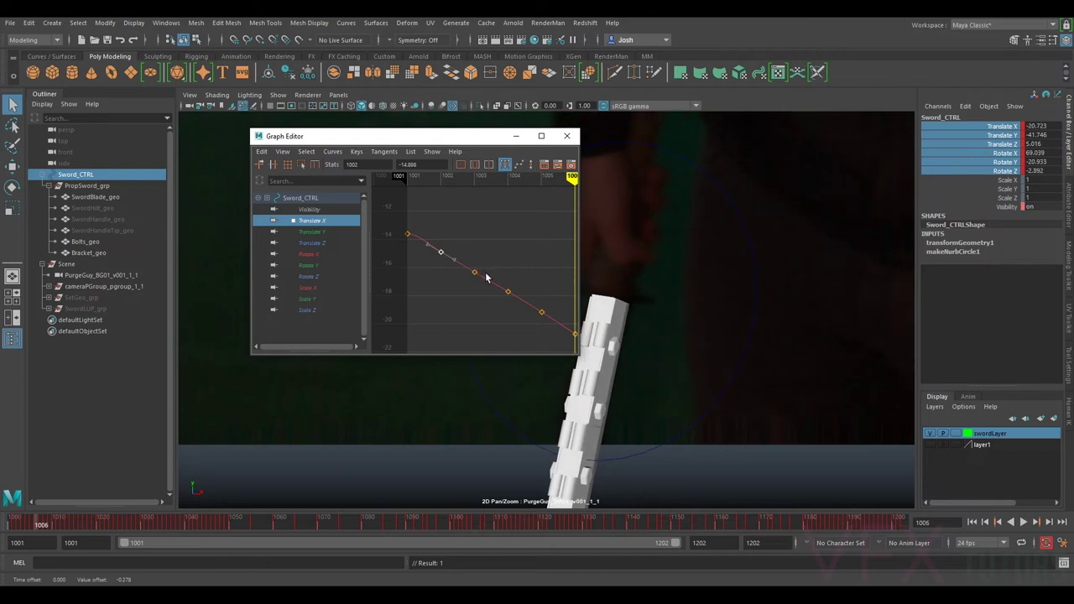
- Move the Graph Editor further away from the sword and step back through the frames to 1001 to check the tracking
{"action": "scroll", "coordinate": [485, 278], "scroll_direction": "down", "scroll_amount": 5}
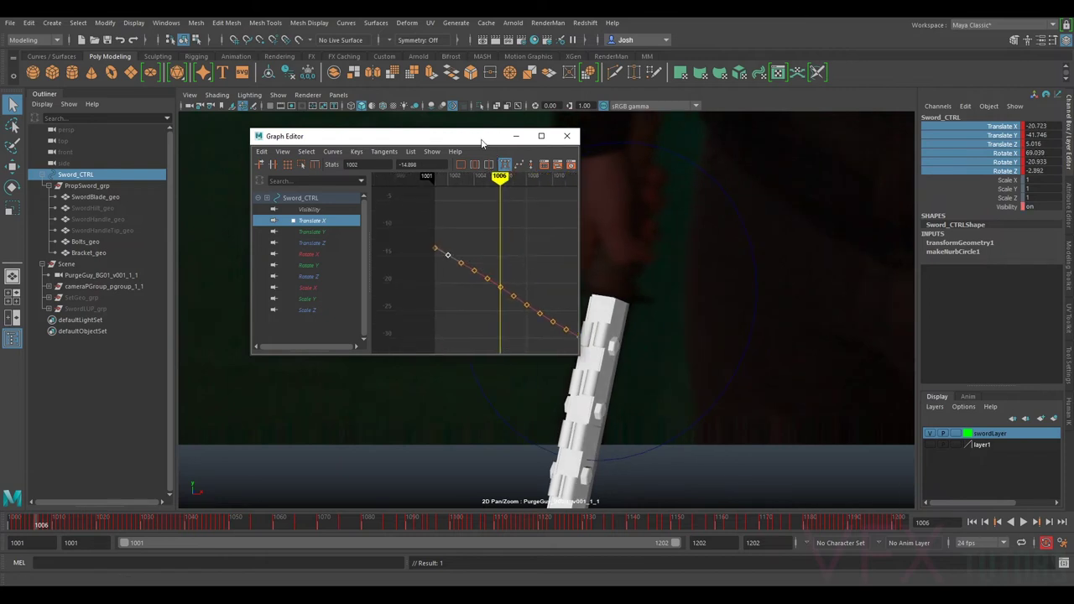
{"action": "left_click_drag", "start_coordinate": [482, 144], "coordinate": [384, 140]}
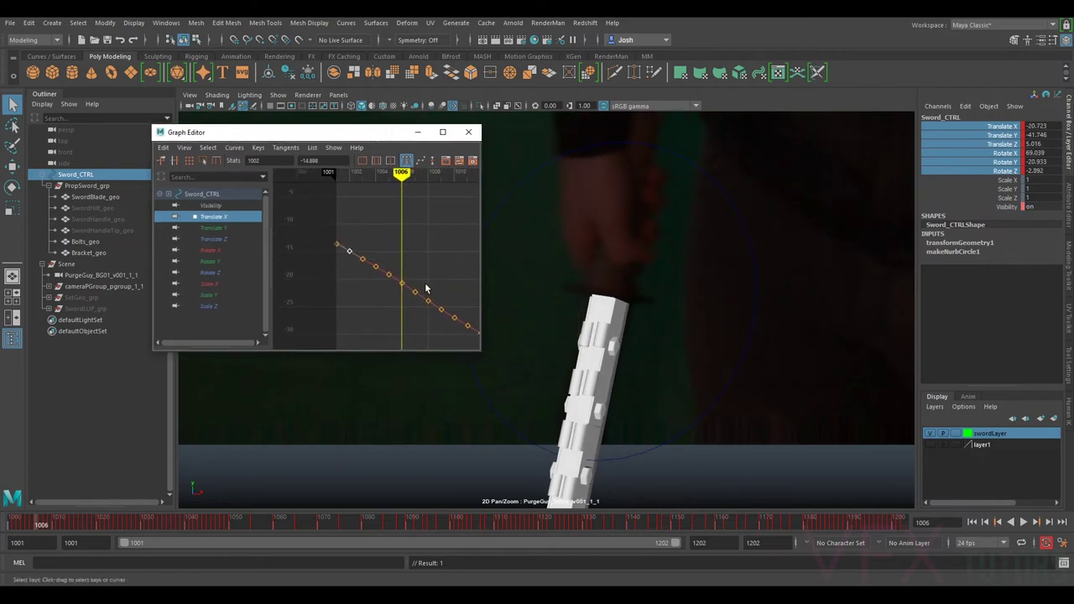
{"action": "key", "text": "period"}
{"action": "key", "text": "period"}
{"action": "key", "text": "comma"}
{"action": "key", "text": "comma"}
{"action": "key", "text": "comma"}
{"action": "key", "text": "comma"}
{"action": "key", "text": "comma"}
{"action": "key", "text": "comma"}
{"action": "key", "text": "comma"}
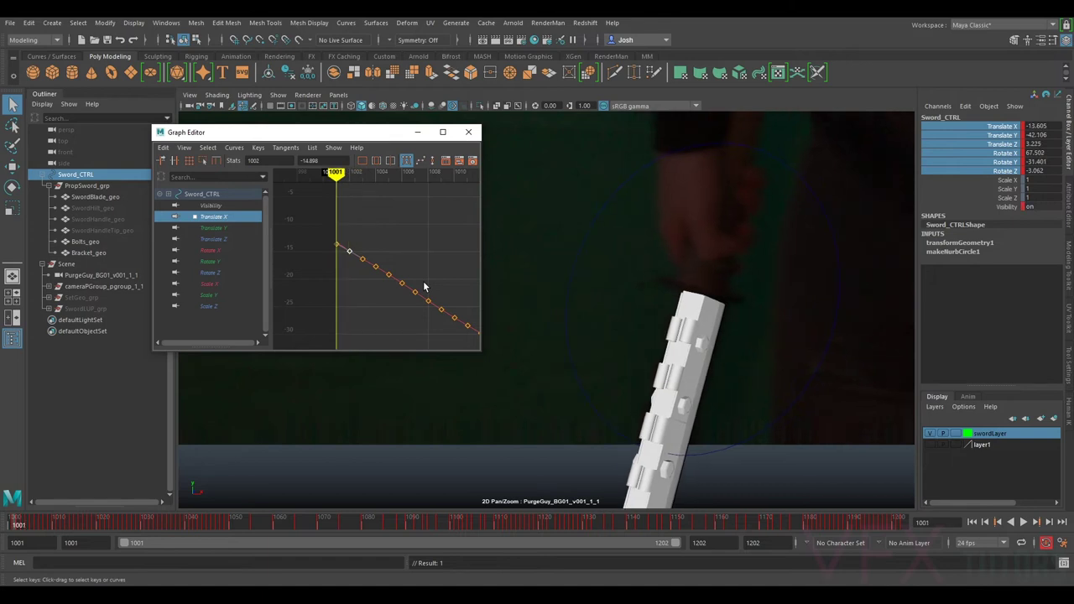
- Step back and forth between frames 1002 and 1006 to check the sword against the actor's hand
{"action": "key", "text": "period"}
{"action": "key", "text": "period"}
{"action": "key", "text": "period"}
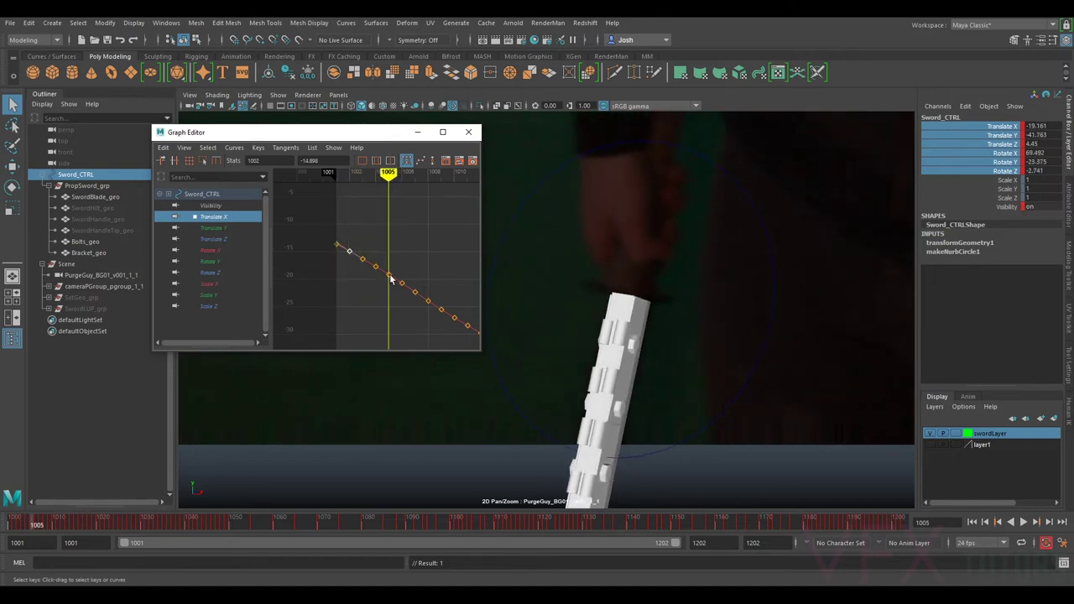
{"action": "key", "text": "period"}
{"action": "key", "text": "comma"}
{"action": "key", "text": "comma"}
{"action": "key", "text": "period"}
{"action": "key", "text": "comma"}
{"action": "key", "text": "comma"}
{"action": "key", "text": "period"}
{"action": "key", "text": "comma"}
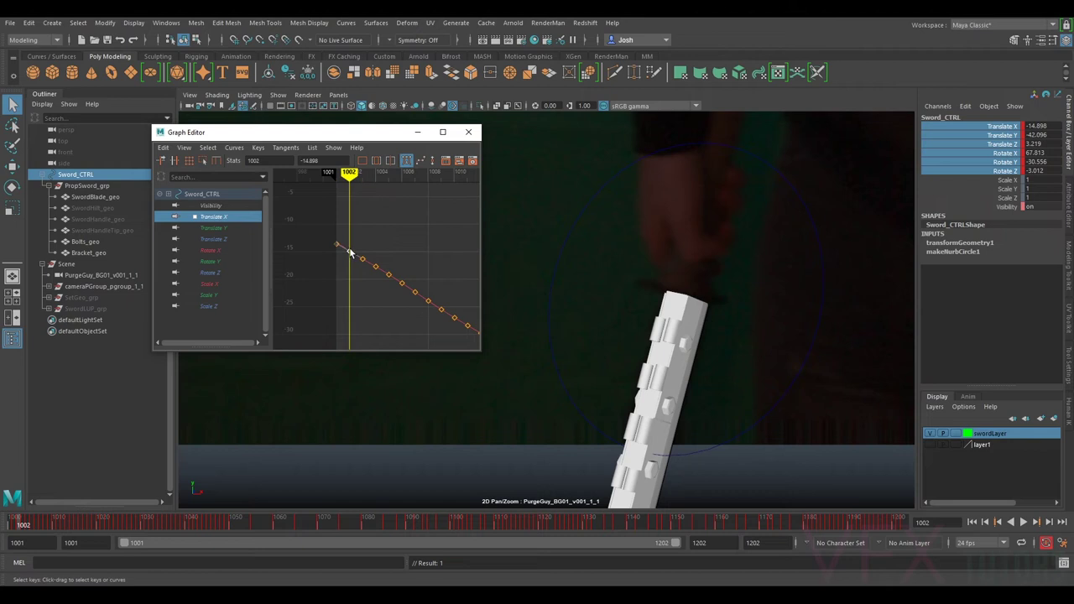
- Try raising the Translate X key at frame 1002 to about -14.796 and check the motion from frame 1001 to 1005
{"action": "left_click_drag", "start_coordinate": [354, 219], "coordinate": [354, 220]}
{"action": "mouse_move", "coordinate": [350, 251]}
{"action": "middle_mouse_down", "text": "shift"}
{"action": "mouse_move", "coordinate": [352, 231]}
{"action": "mouse_move", "coordinate": [350, 250]}
{"action": "middle_mouse_up", "text": "shift"}
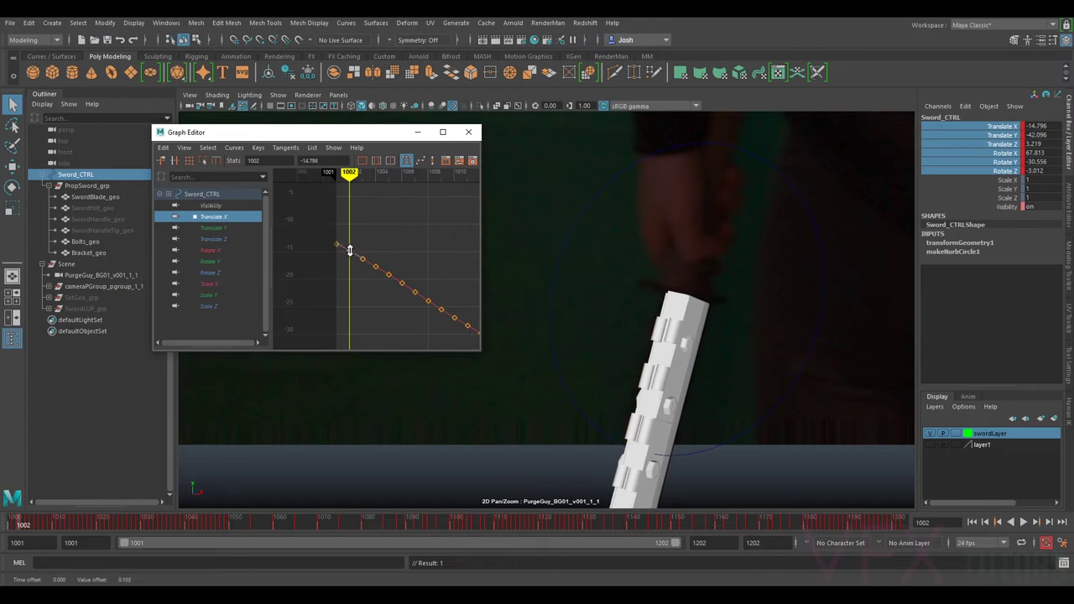
{"action": "key", "text": "period"}
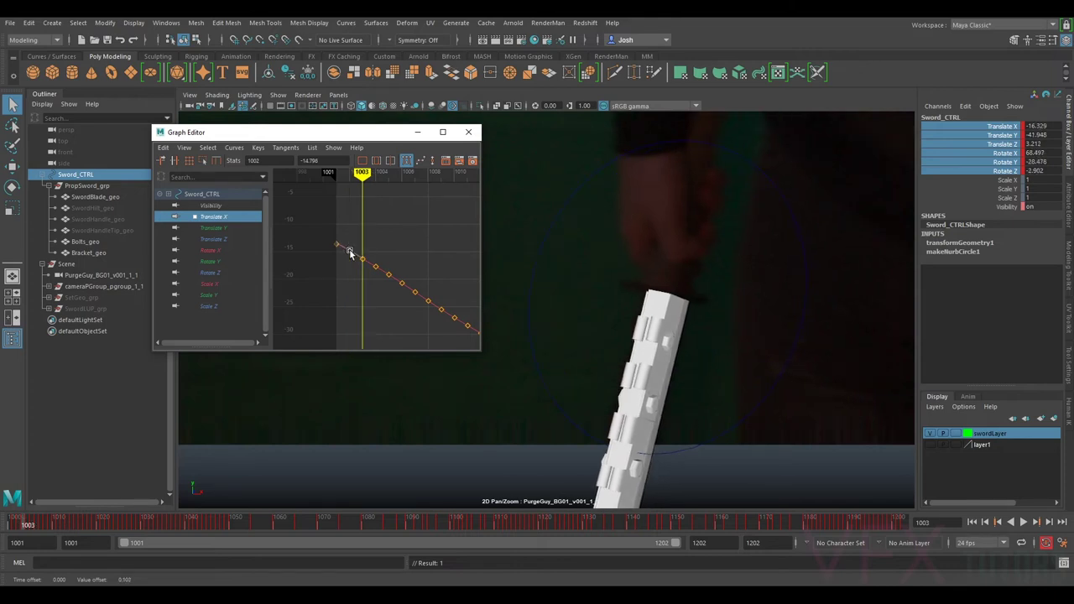
{"action": "key", "text": "comma"}
{"action": "key", "text": "comma"}
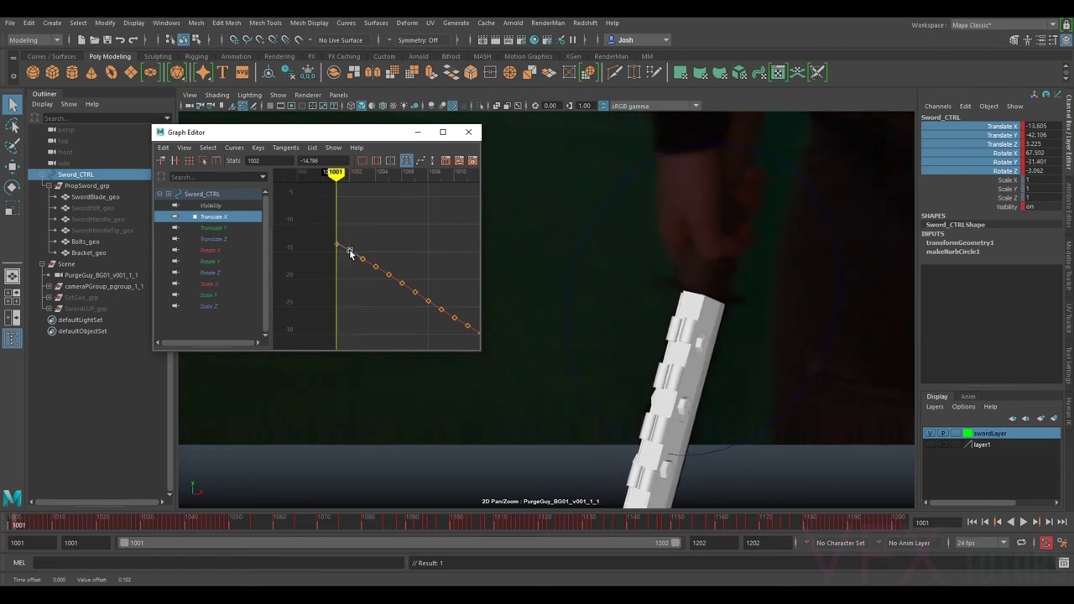
{"action": "key", "text": "period"}
{"action": "key", "text": "period"}
{"action": "key", "text": "period"}
{"action": "key", "text": "period"}
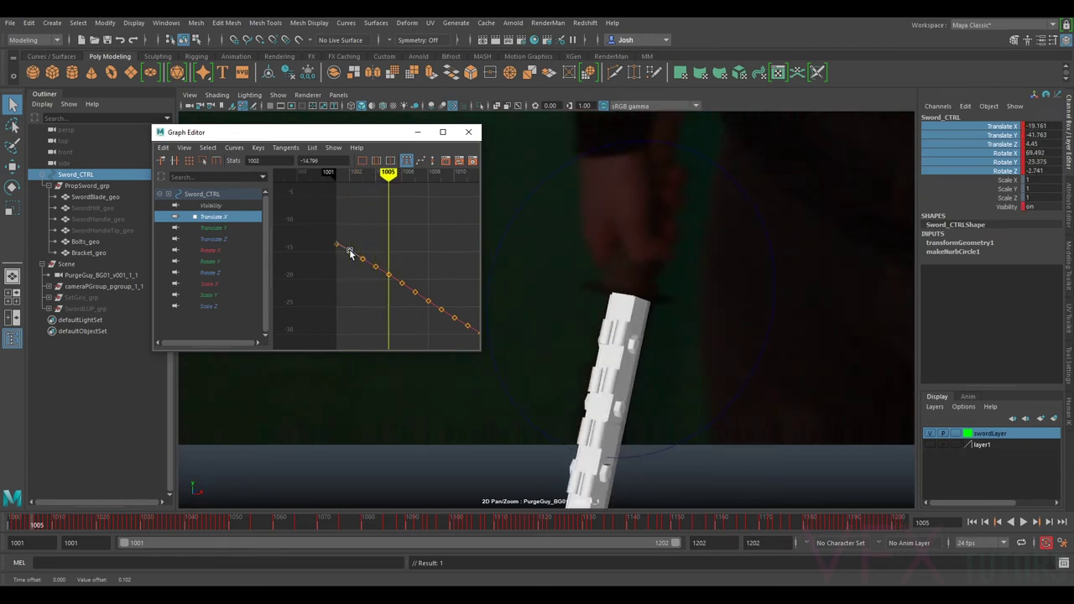
- Compare frame 1002 with its neighbours and lower its Translate X key back to about -14.898
{"action": "key", "text": "comma"}
{"action": "key", "text": "comma"}
{"action": "key", "text": "comma"}
{"action": "key", "text": "period"}
{"action": "key", "text": "comma"}
{"action": "key", "text": "period"}
{"action": "key", "text": "comma"}
{"action": "key", "text": "period"}
{"action": "key", "text": "comma"}
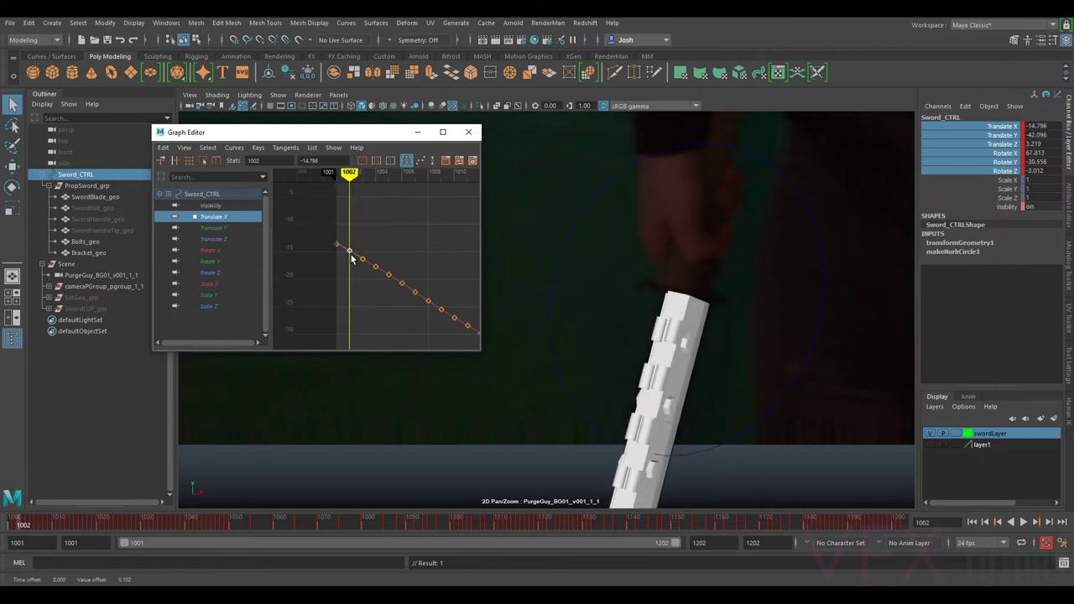
{"action": "middle_click_drag", "start_coordinate": [350, 252], "coordinate": [350, 252], "text": "shift"}
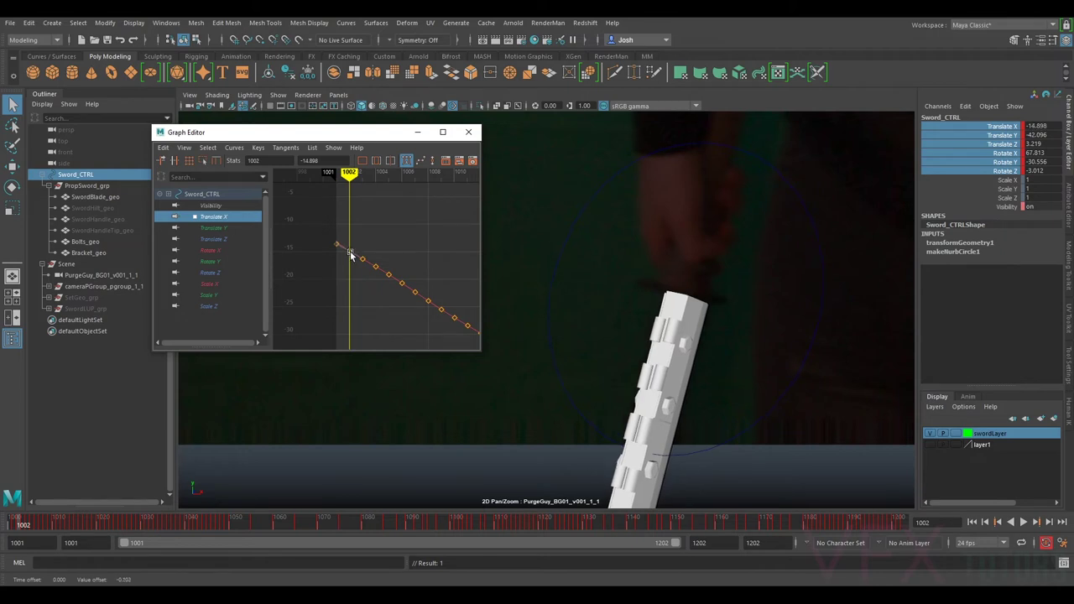
{"action": "key", "text": "alt+comma"}
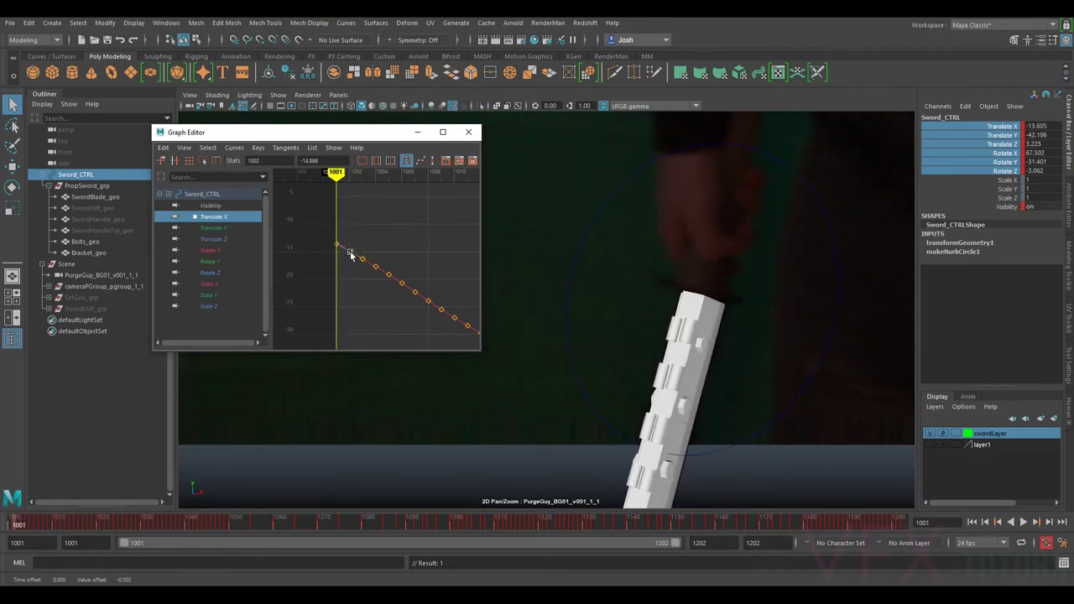
- Isolate the Translate Y curve, frame its opening keys and select the key at frame 1001
{"action": "left_click", "coordinate": [224, 227]}
{"action": "left_click_drag", "start_coordinate": [325, 304], "coordinate": [339, 333]}
{"action": "scroll", "coordinate": [338, 322], "scroll_direction": "up", "scroll_amount": 5}
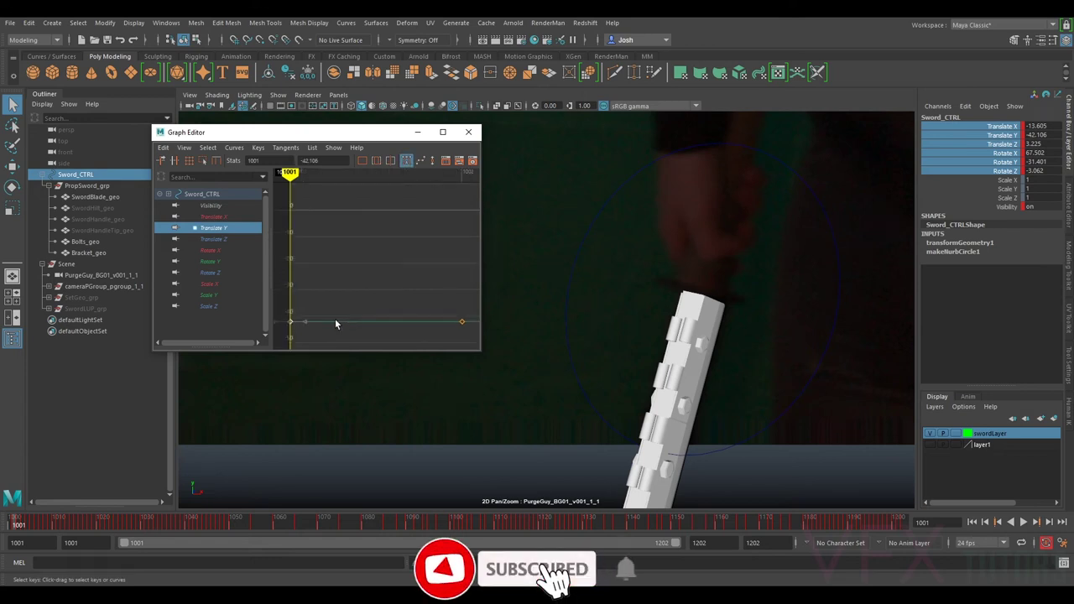
{"action": "key", "text": "f"}
{"action": "left_click", "coordinate": [388, 276]}
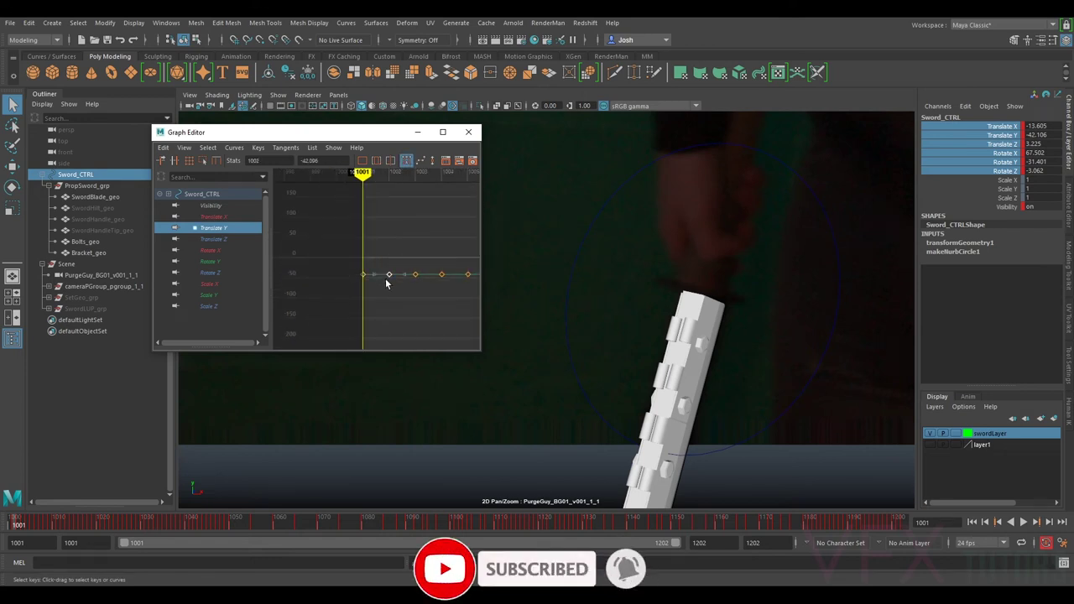
{"action": "key", "text": "f"}
{"action": "scroll", "coordinate": [359, 280], "scroll_direction": "down", "scroll_amount": 5}
{"action": "scroll", "coordinate": [330, 282], "scroll_direction": "up", "scroll_amount": 2}
{"action": "left_click_drag", "start_coordinate": [308, 269], "coordinate": [360, 312]}
- Check the sword's motion between frames 1001 and 1004 and raise the Translate Y key at frame 1001 slightly
{"action": "key", "text": "period"}
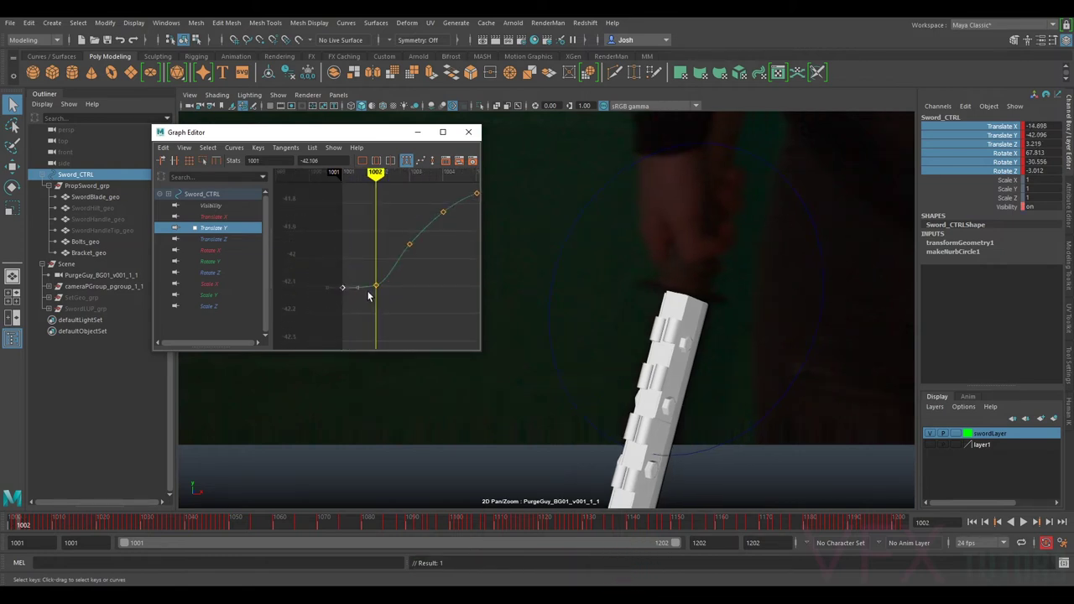
{"action": "key", "text": "period"}
{"action": "key", "text": "period"}
{"action": "key", "text": "comma"}
{"action": "key", "text": "period"}
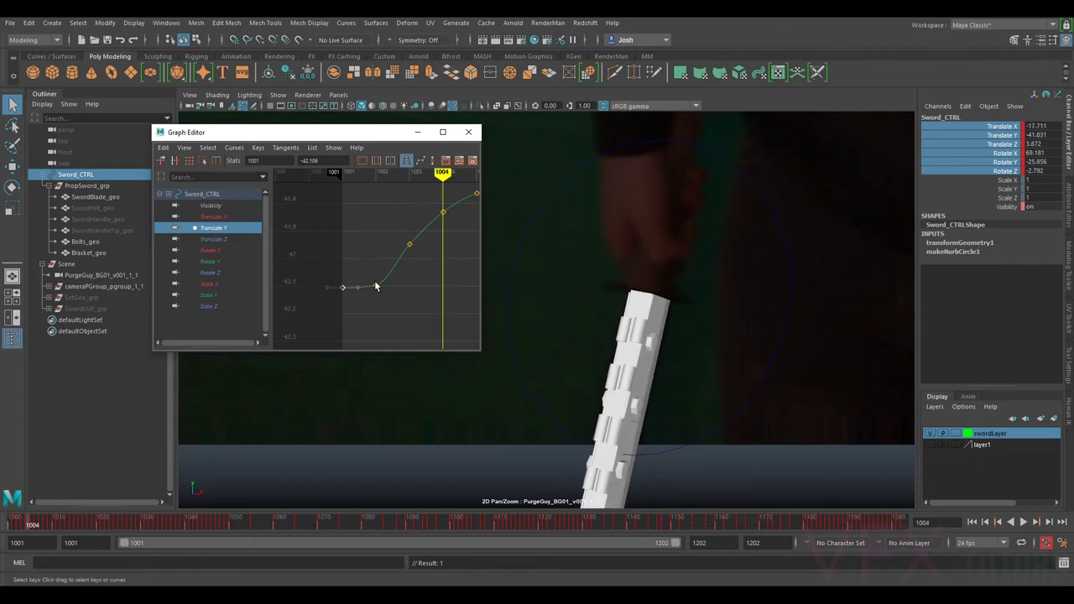
{"action": "key", "text": "comma"}
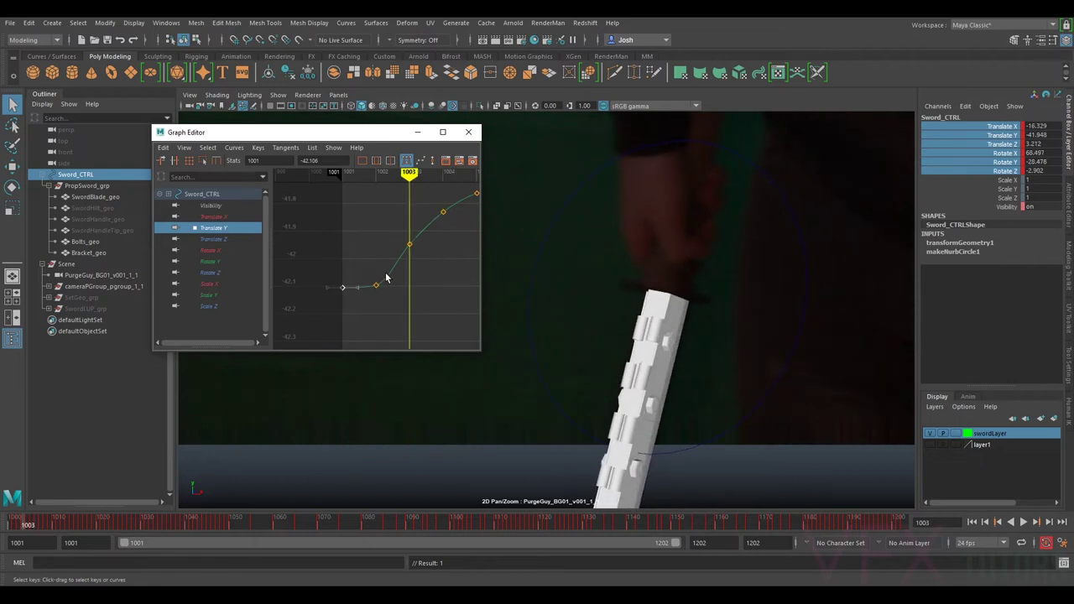
{"action": "key", "text": "comma"}
{"action": "key", "text": "comma"}
- Raise the Translate Y key at frame 1002 to about -42.049 and check it against frame 1003
{"action": "mouse_move", "coordinate": [361, 269]}
{"action": "left_mouse_down"}
{"action": "mouse_move", "coordinate": [337, 303]}
{"action": "mouse_move", "coordinate": [343, 279]}
{"action": "mouse_move", "coordinate": [376, 281]}
{"action": "left_mouse_up"}
{"action": "key", "text": "period"}
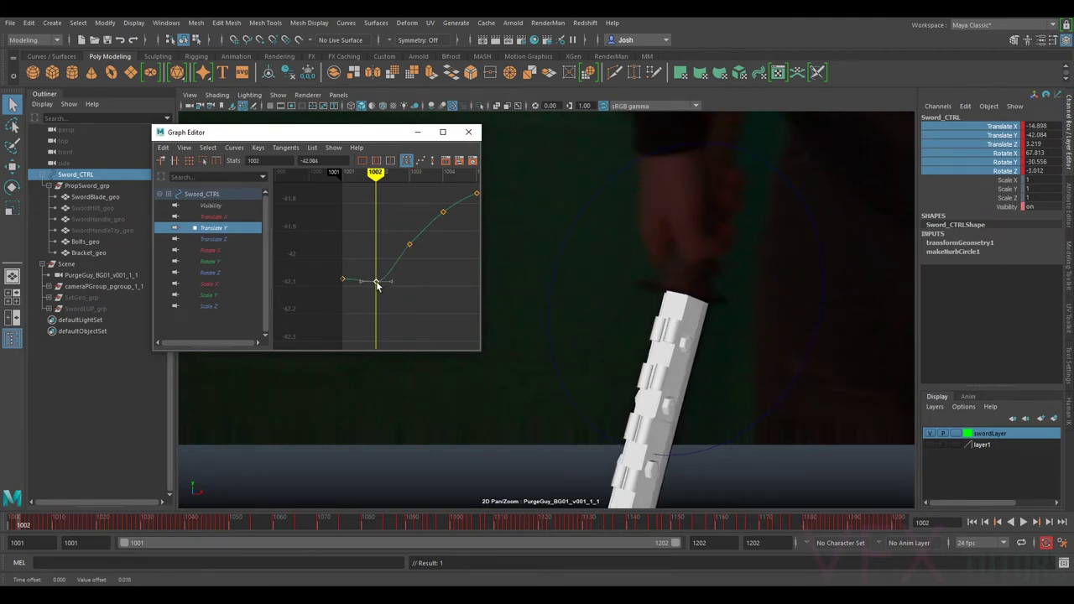
{"action": "left_click_drag", "start_coordinate": [377, 286], "coordinate": [376, 276]}
{"action": "key", "text": "period"}
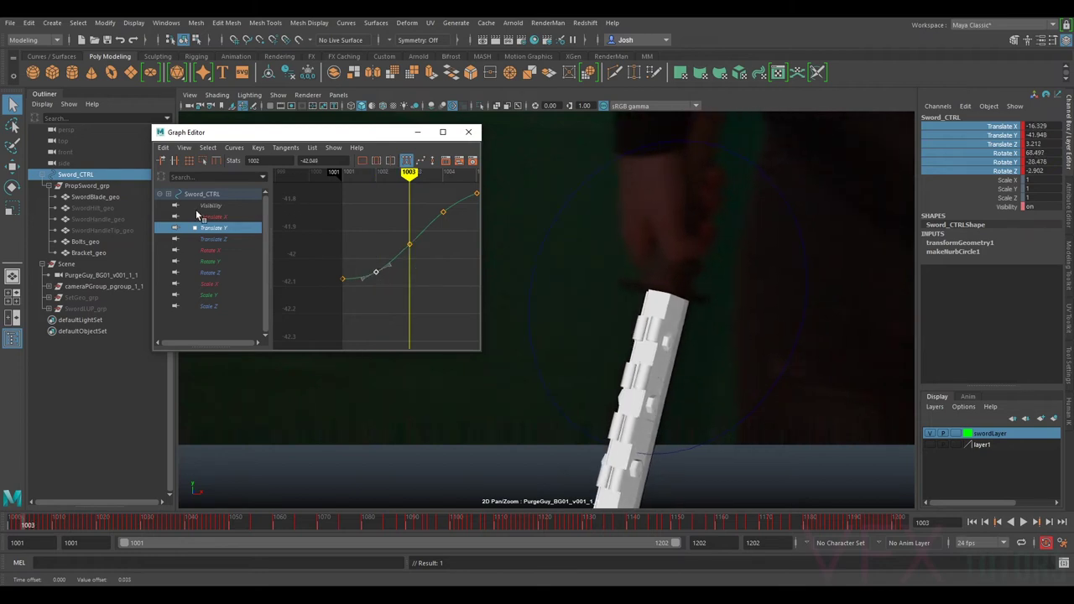
- Raise the Translate X key at frame 1003 to about -16.287 and check the motion into frame 1004
{"action": "left_click", "coordinate": [201, 216]}
{"action": "left_click", "coordinate": [409, 271]}
{"action": "left_click_drag", "start_coordinate": [411, 271], "coordinate": [412, 269]}
{"action": "key", "text": "f"}
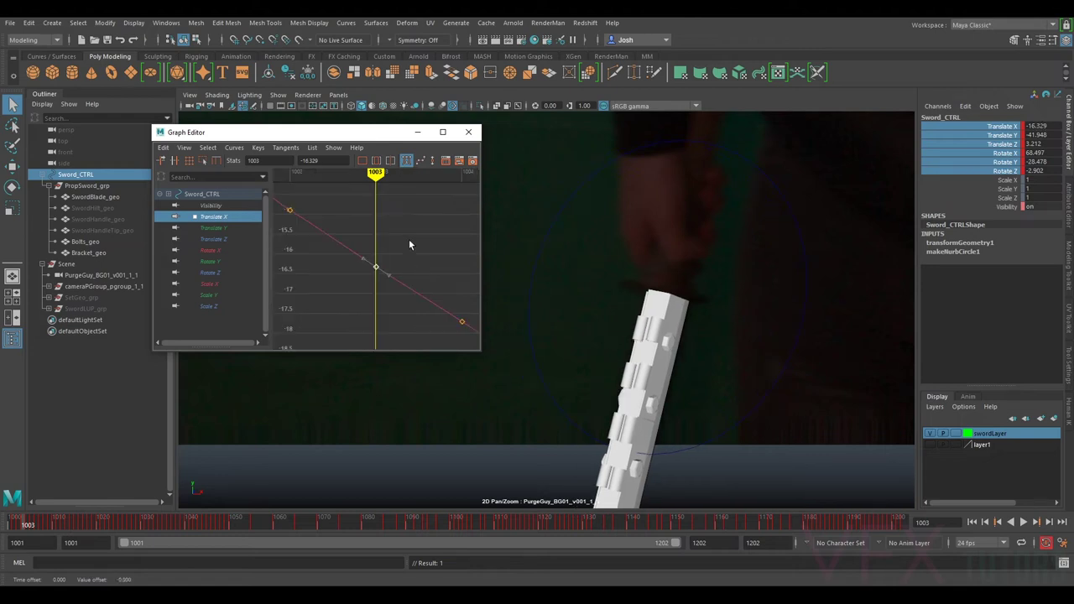
{"action": "left_click_drag", "start_coordinate": [376, 265], "coordinate": [378, 263]}
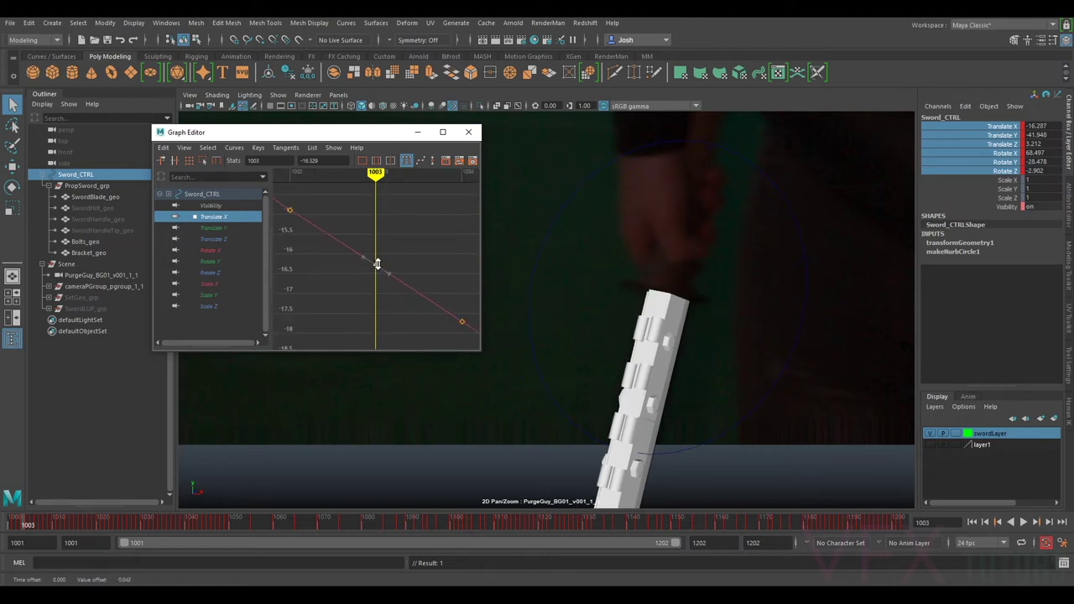
{"action": "key", "text": "period"}
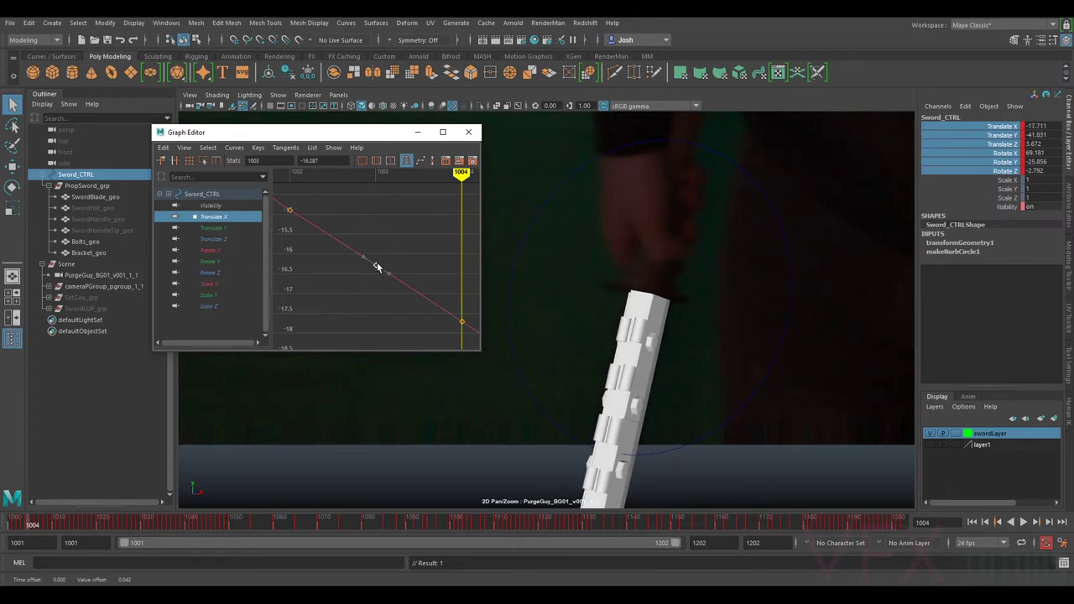
- Check the sword's motion across frames 1002 to 1006 and lower the Translate X key at frame 1002 to about -14.921
{"action": "key", "text": "period"}
{"action": "key", "text": "period"}
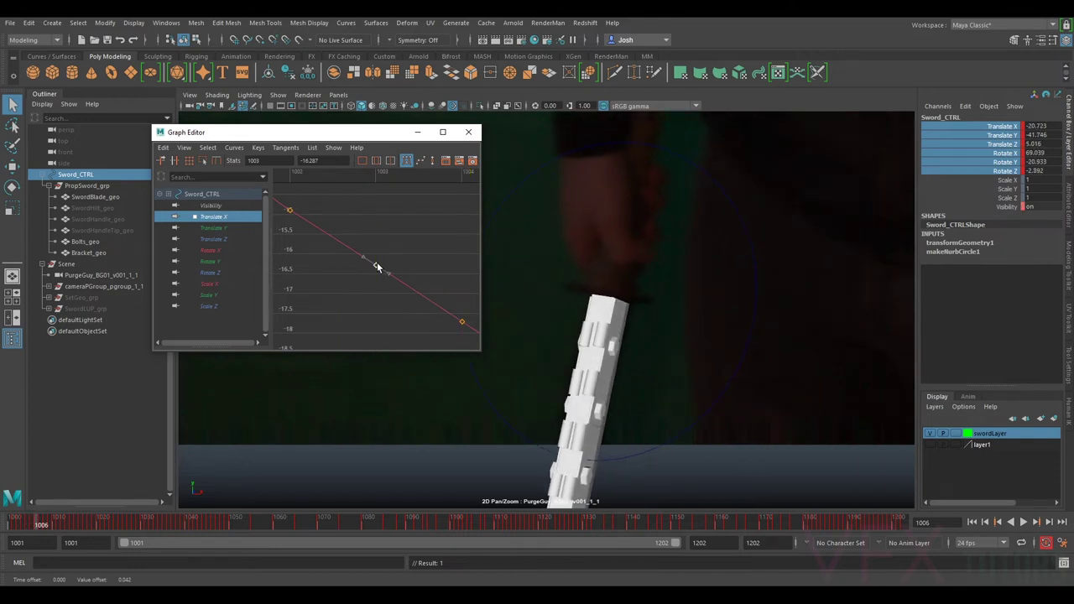
{"action": "key", "text": "comma"}
{"action": "key", "text": "comma"}
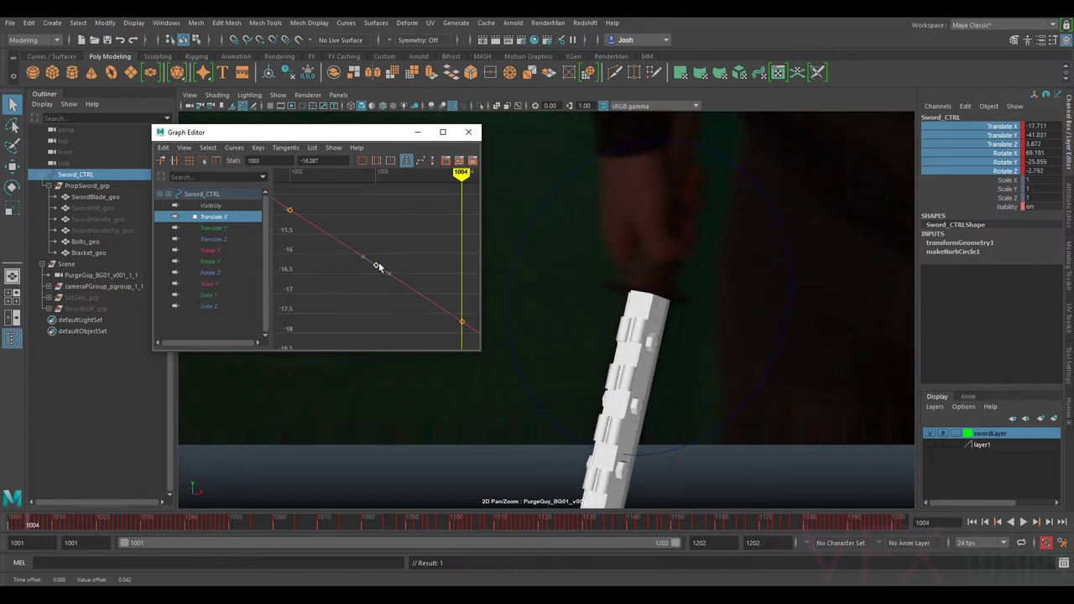
{"action": "key", "text": "comma"}
{"action": "key", "text": "comma"}
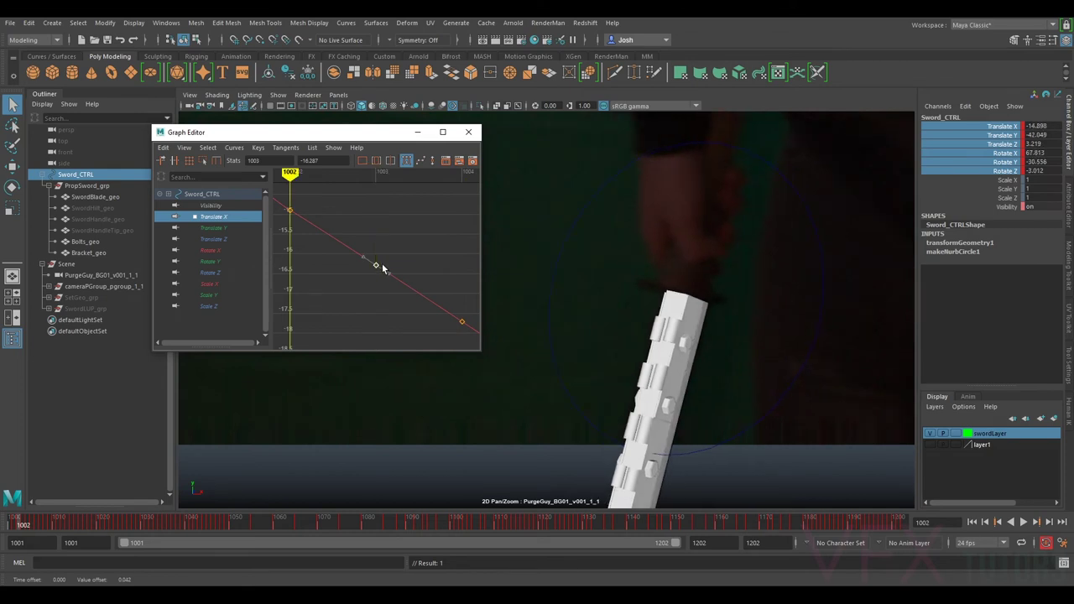
{"action": "scroll", "coordinate": [380, 264], "scroll_direction": "down", "scroll_amount": 2}
{"action": "left_click_drag", "start_coordinate": [338, 225], "coordinate": [317, 238]}
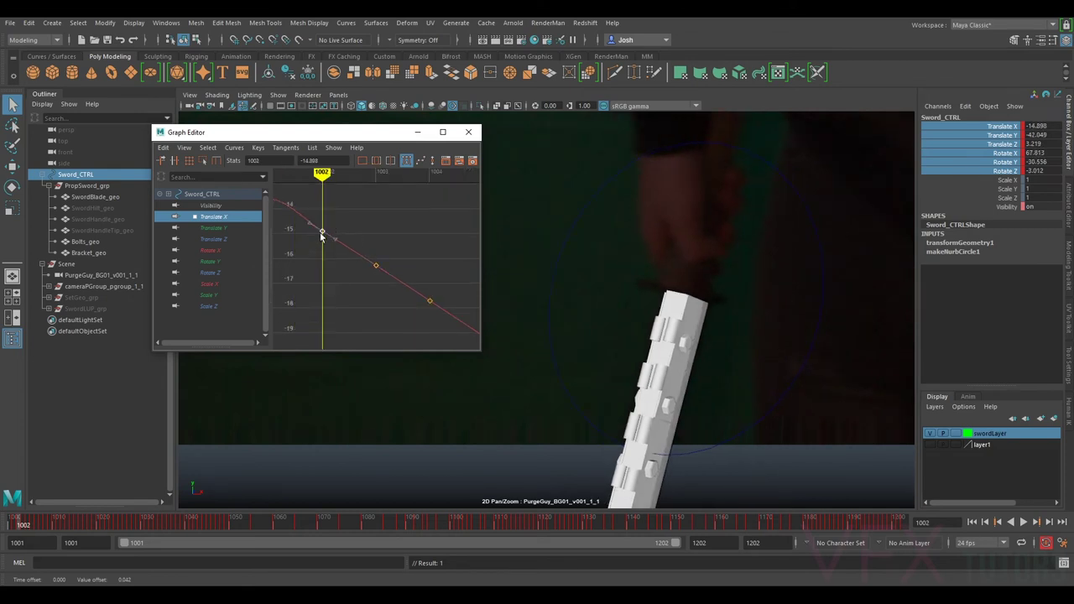
{"action": "left_click", "coordinate": [323, 230]}
{"action": "middle_click_drag", "start_coordinate": [323, 230], "coordinate": [321, 230]}
{"action": "key", "text": "ctrl+z"}
{"action": "middle_click_drag", "start_coordinate": [322, 228], "coordinate": [323, 232]}
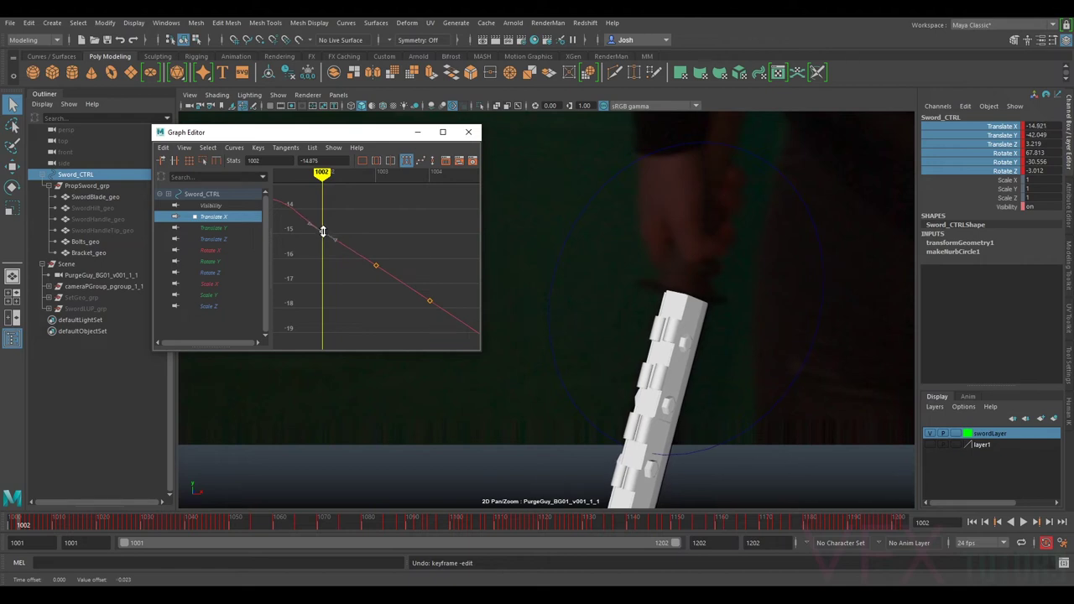
{"action": "key", "text": "period"}
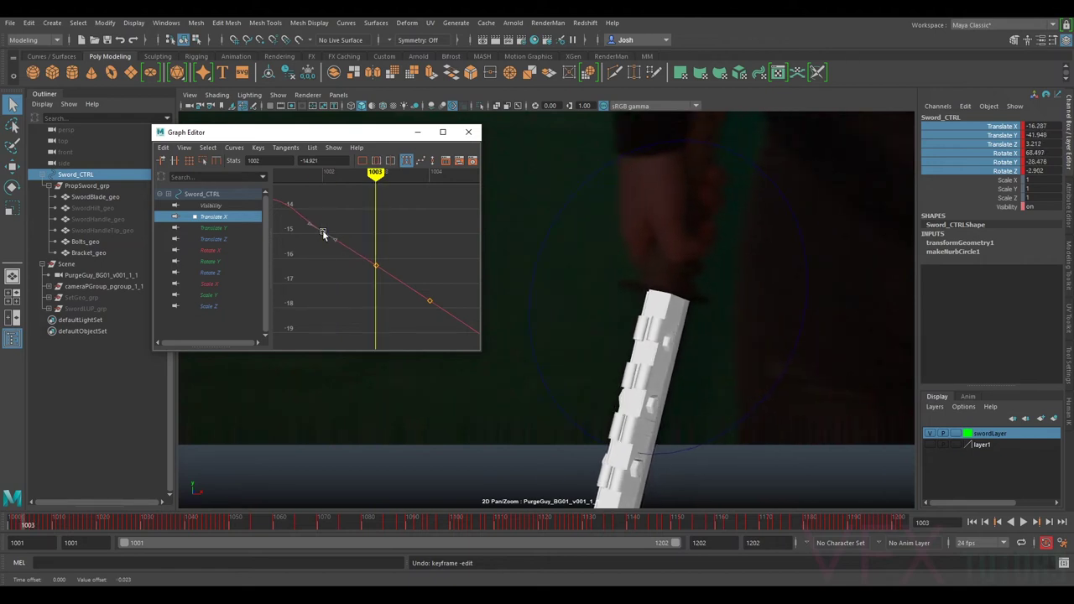
{"action": "key", "text": "comma"}
- Play and scrub the shot from frame 1001 to 1054 with the Graph Editor minimised to review how the sword follows the hand
{"action": "key", "text": "comma"}
{"action": "scroll", "coordinate": [351, 240], "scroll_direction": "down", "scroll_amount": 5}
{"action": "middle_click_drag", "start_coordinate": [351, 241], "coordinate": [371, 244], "text": "alt"}
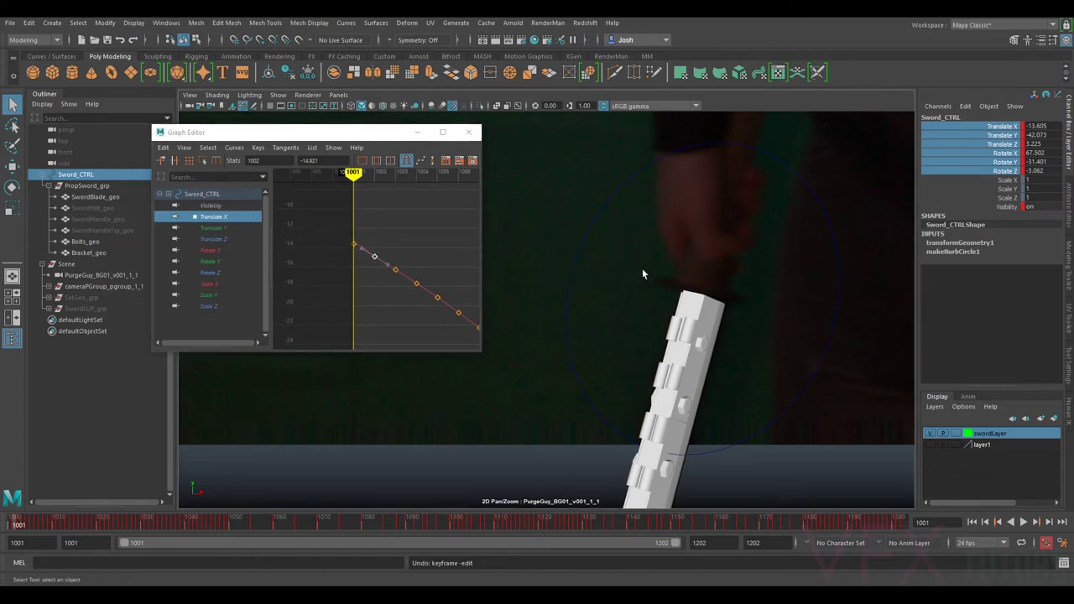
{"action": "key", "text": "backslash"}
{"action": "key", "text": "alt+v"}
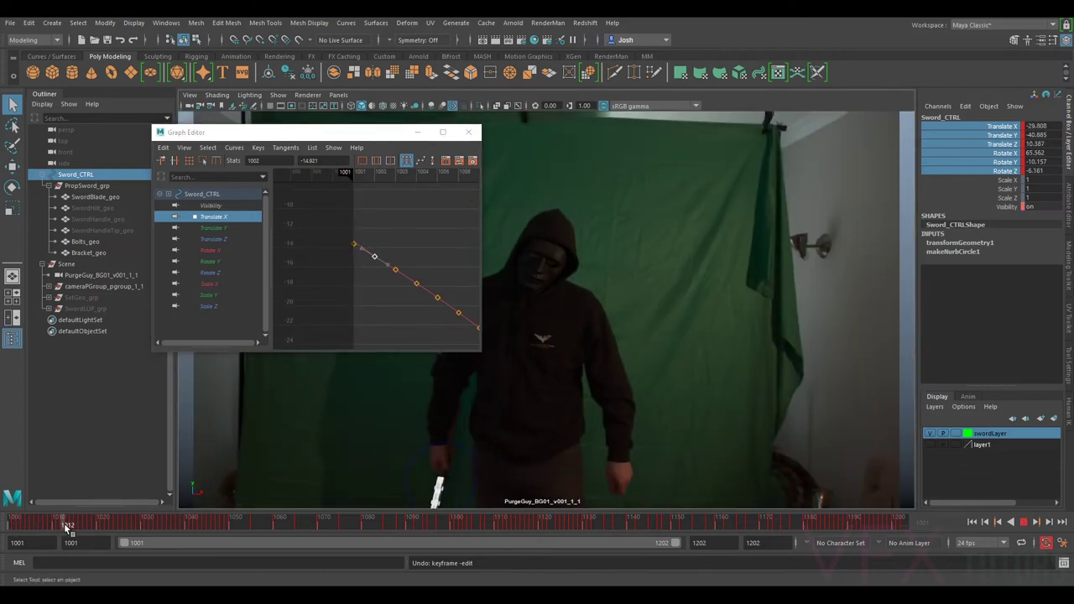
{"action": "mouse_move", "coordinate": [193, 539]}
{"action": "left_mouse_down"}
{"action": "mouse_move", "coordinate": [210, 538]}
{"action": "mouse_move", "coordinate": [128, 538]}
{"action": "mouse_move", "coordinate": [172, 538]}
{"action": "mouse_move", "coordinate": [138, 538]}
{"action": "left_mouse_up"}
{"action": "key", "text": "backslash"}
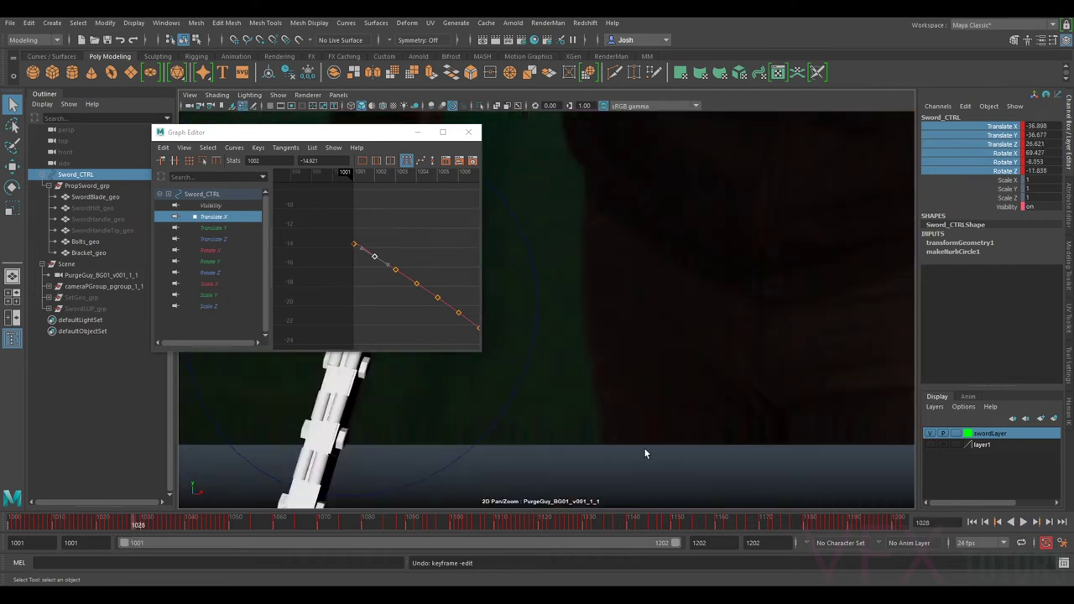
{"action": "scroll", "coordinate": [663, 424], "scroll_direction": "down", "scroll_amount": 6}
{"action": "left_click", "coordinate": [418, 134]}
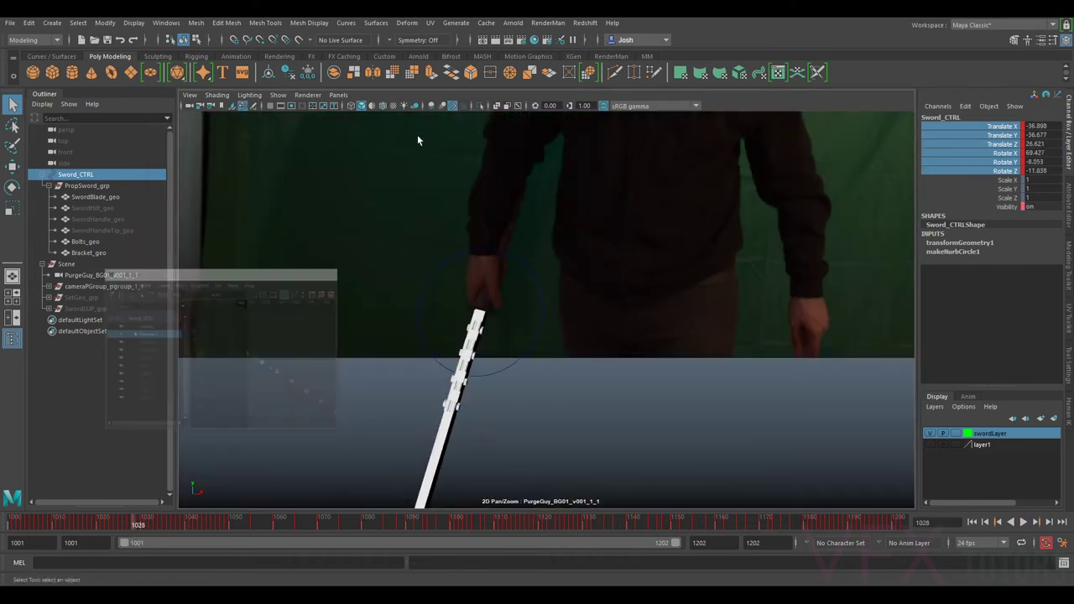
{"action": "mouse_move", "coordinate": [132, 529]}
{"action": "left_mouse_down"}
{"action": "mouse_move", "coordinate": [193, 529]}
{"action": "mouse_move", "coordinate": [38, 542]}
{"action": "mouse_move", "coordinate": [63, 553]}
{"action": "mouse_move", "coordinate": [248, 547]}
{"action": "left_mouse_up"}
{"action": "key", "text": "backslash"}
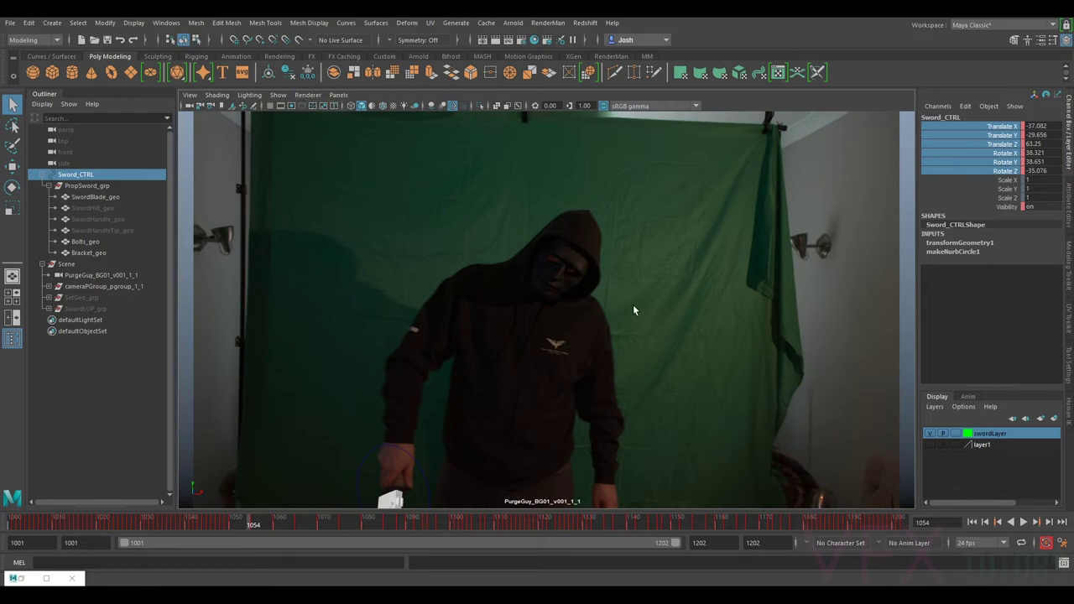
- Save the scene, playblast the full shot with the untextured sword and review the preview before closing it
{"action": "key", "text": "ctrl+s"}
{"action": "mouse_move", "coordinate": [208, 517]}
{"action": "left_mouse_down"}
{"action": "mouse_move", "coordinate": [661, 546]}
{"action": "mouse_move", "coordinate": [804, 528]}
{"action": "left_mouse_up"}
{"action": "right_click", "coordinate": [807, 526]}
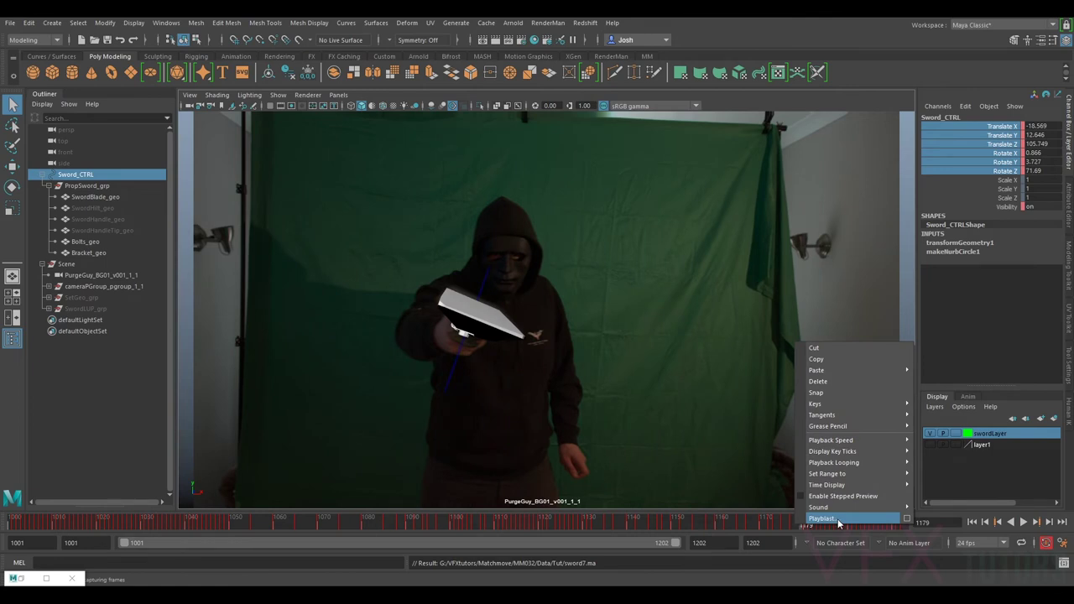
{"action": "left_click", "coordinate": [838, 521]}
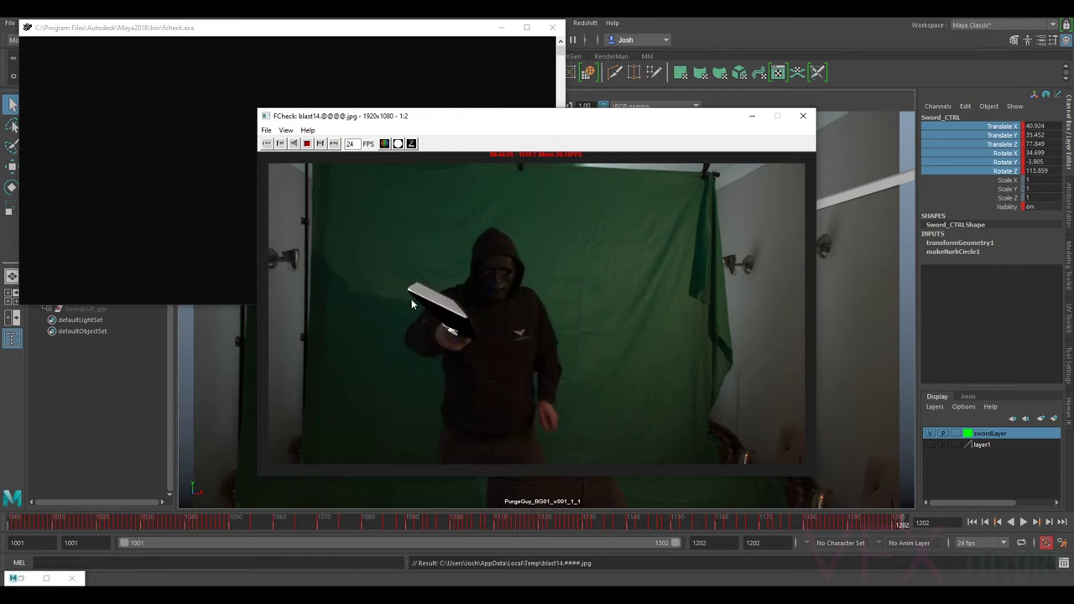
{"action": "left_click", "coordinate": [801, 116]}
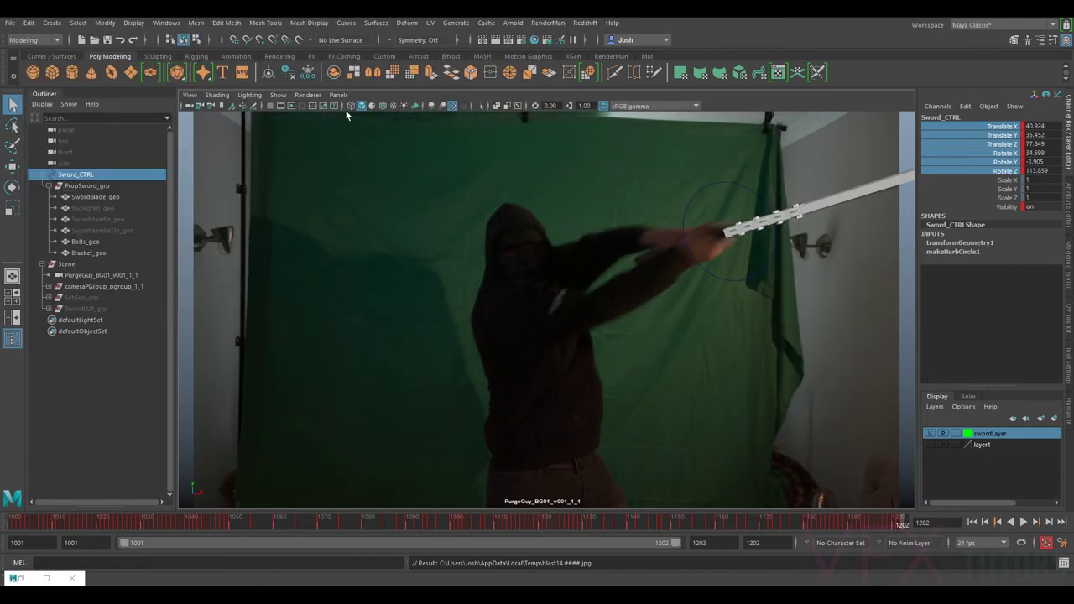
- Enable Hardware Texturing in the viewport, playblast the shot with the textured sword and close the preview after reviewing it
{"action": "left_click", "coordinate": [211, 95]}
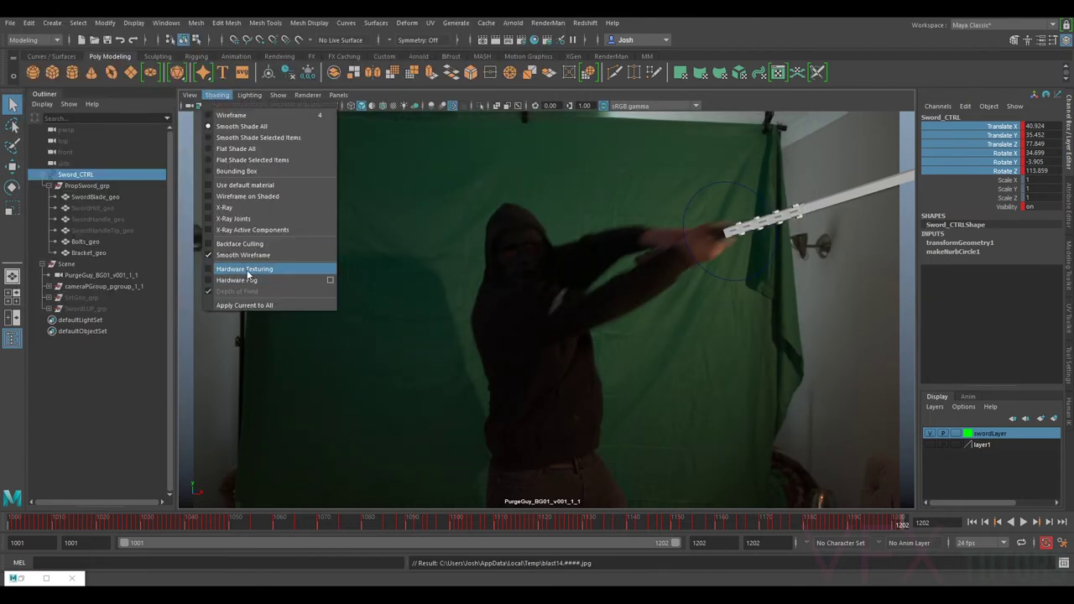
{"action": "left_click", "coordinate": [250, 277]}
{"action": "left_click_drag", "start_coordinate": [545, 522], "coordinate": [196, 520]}
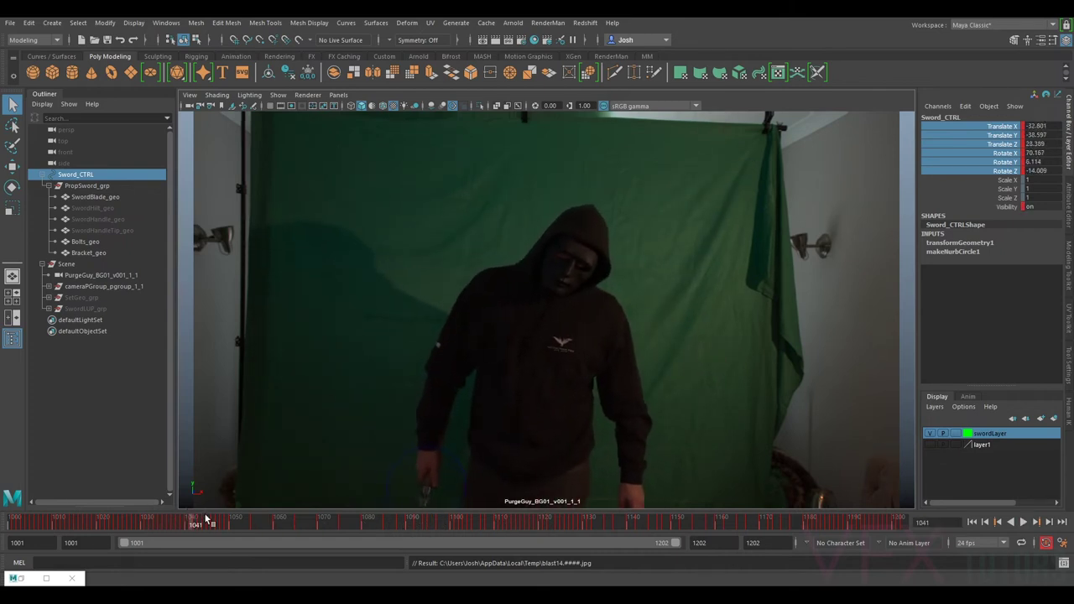
{"action": "right_click", "coordinate": [221, 524]}
{"action": "left_click", "coordinate": [296, 520]}
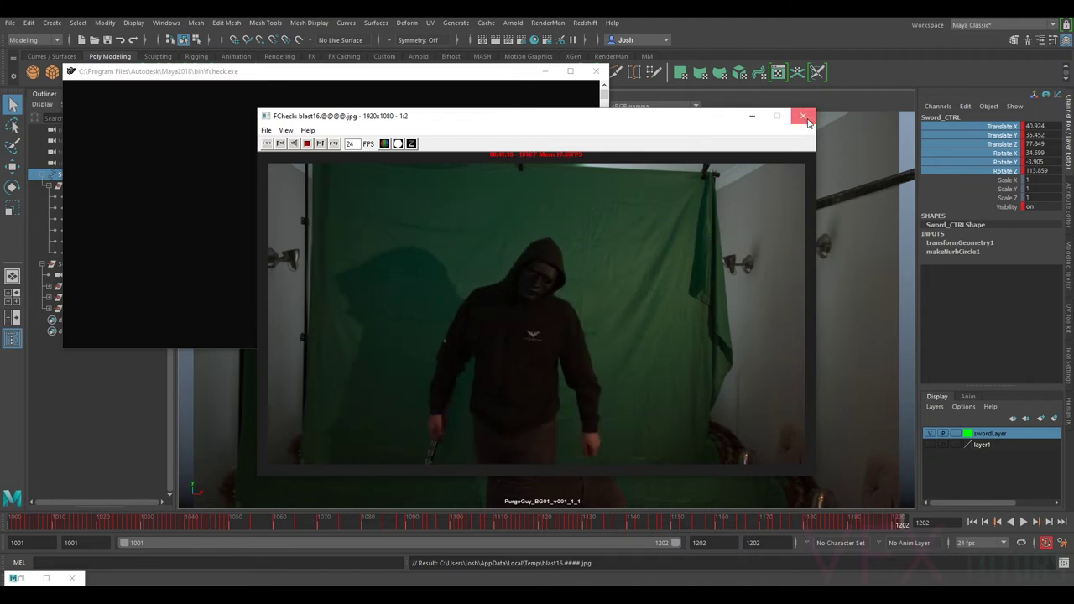
{"action": "left_click", "coordinate": [803, 116]}
- Unhide SwordHilt_geo, return to frame 1001 and hide NURBS curves in the viewport
{"action": "left_click", "coordinate": [98, 209]}
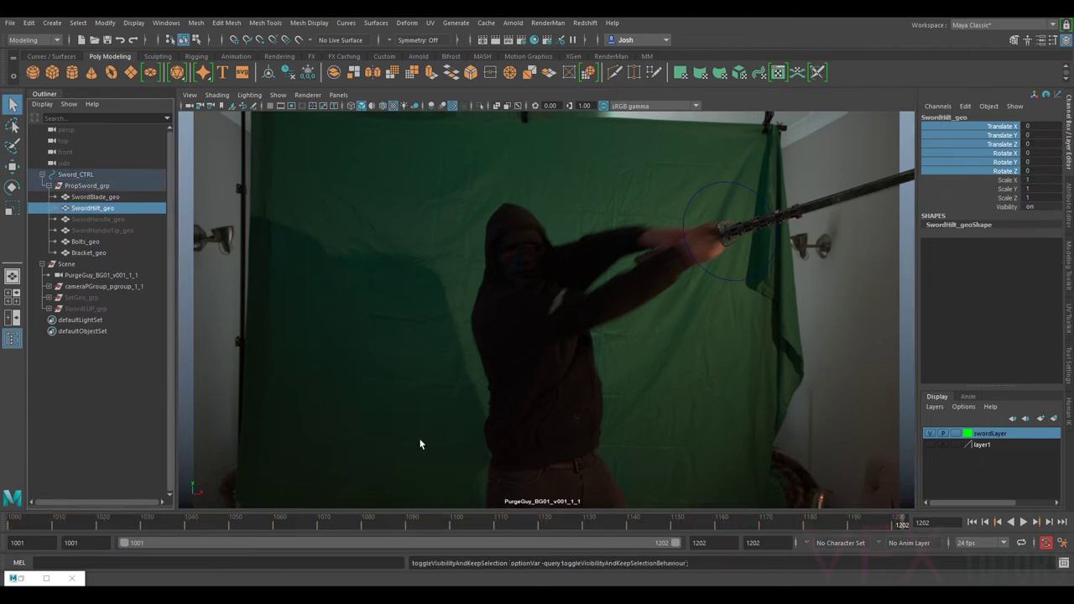
{"action": "mouse_move", "coordinate": [141, 522]}
{"action": "left_mouse_down"}
{"action": "mouse_move", "coordinate": [33, 536]}
{"action": "mouse_move", "coordinate": [300, 554]}
{"action": "mouse_move", "coordinate": [17, 543]}
{"action": "left_mouse_up"}
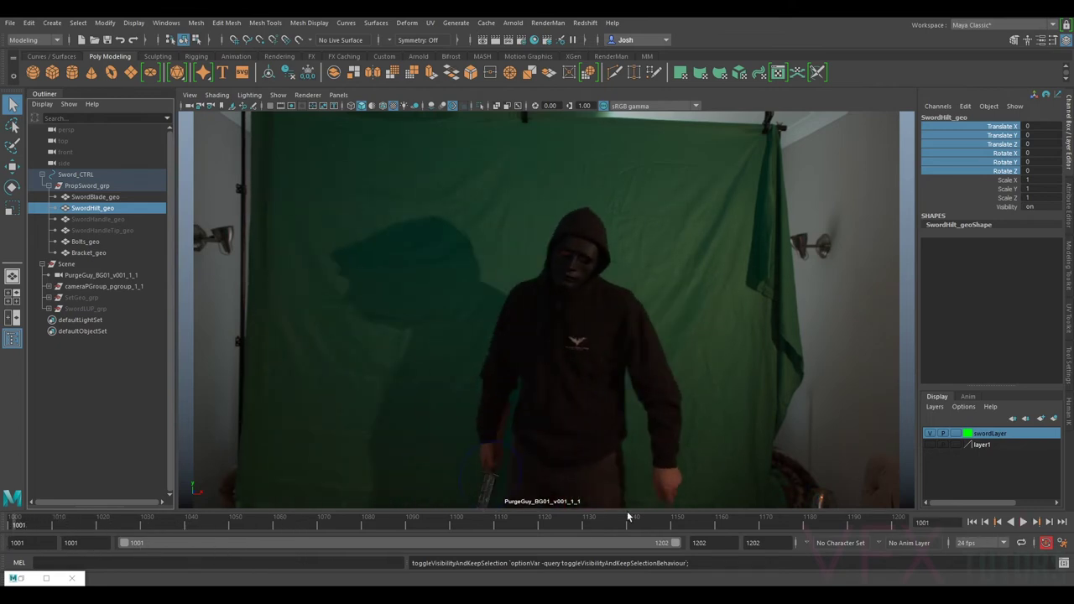
{"action": "left_click", "coordinate": [299, 95]}
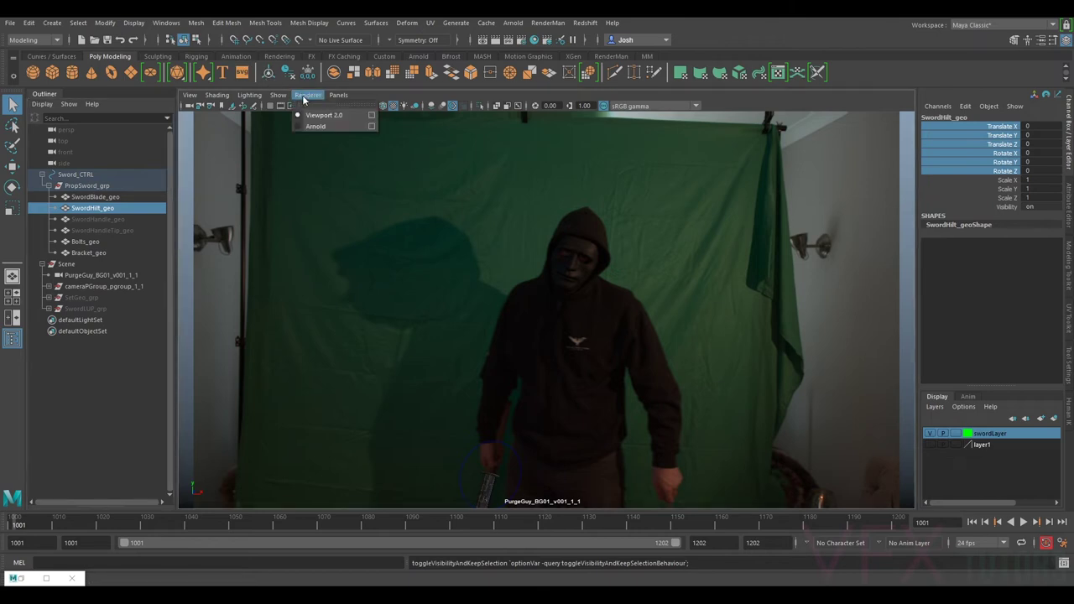
{"action": "left_click", "coordinate": [284, 98]}
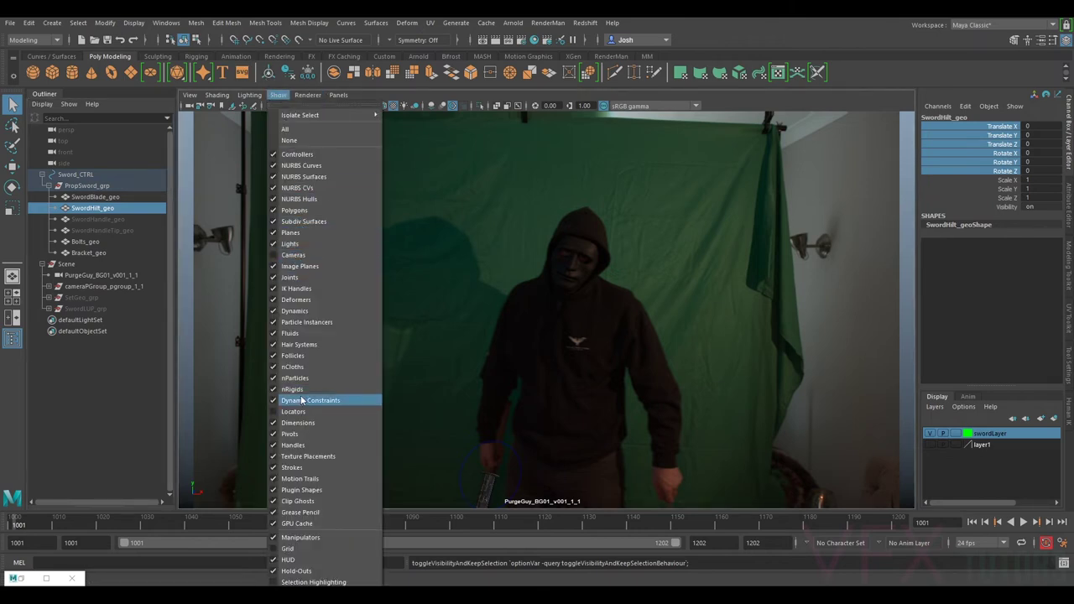
{"action": "left_click", "coordinate": [308, 168]}
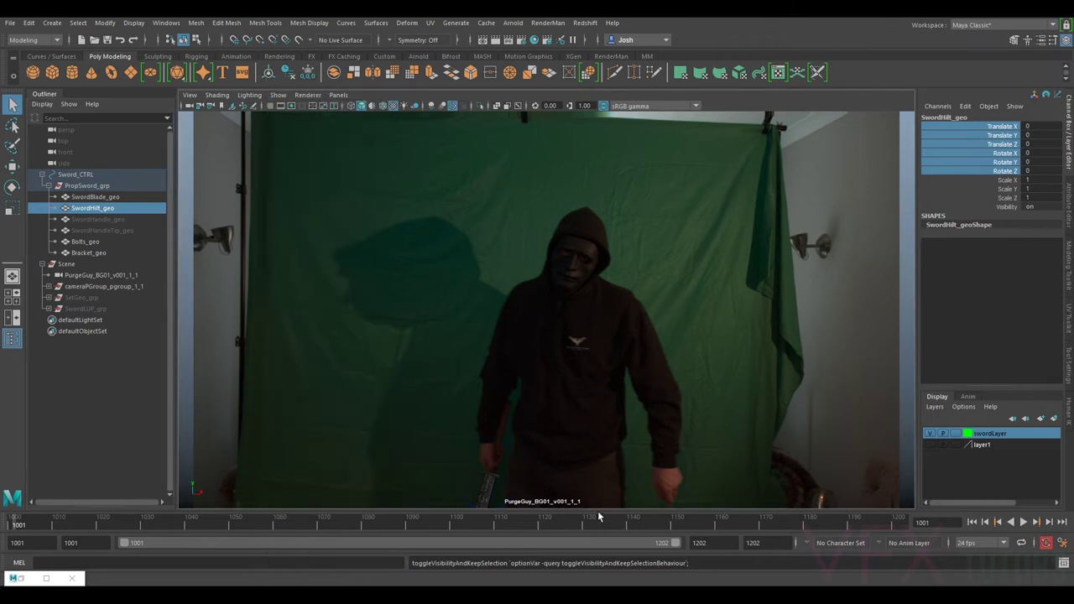
- Playblast the shot with the textured sword and hilt, and close the preview after reviewing it
{"action": "right_click", "coordinate": [495, 525]}
{"action": "left_click", "coordinate": [556, 516]}
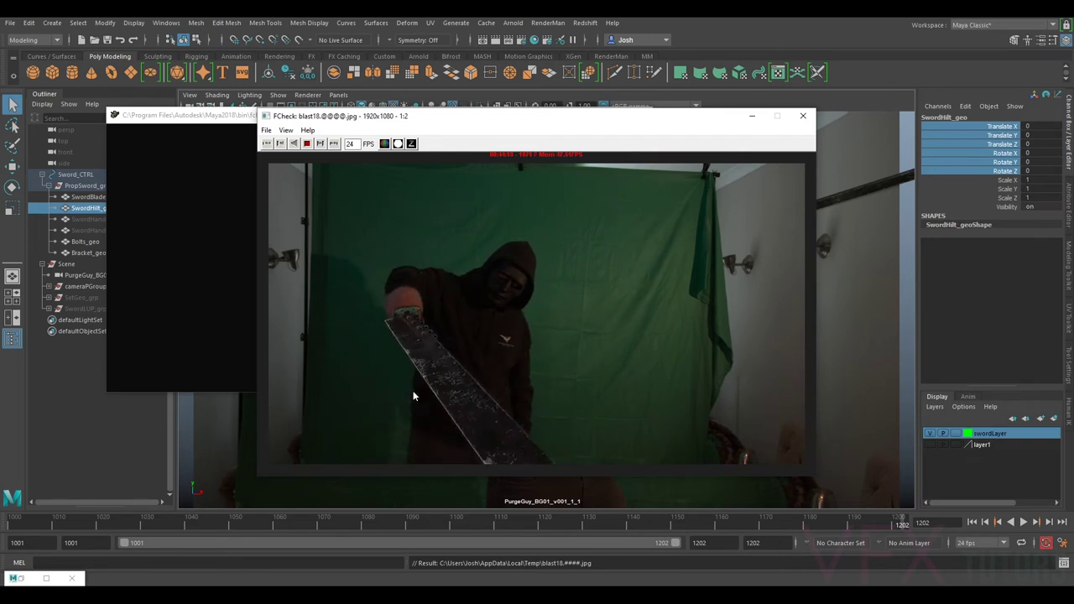
{"action": "left_click", "coordinate": [804, 115]}
- Disable Hardware Texturing, playblast the untextured sword with its hilt from frame 1001 and close the preview after reviewing it
{"action": "left_click", "coordinate": [215, 95]}
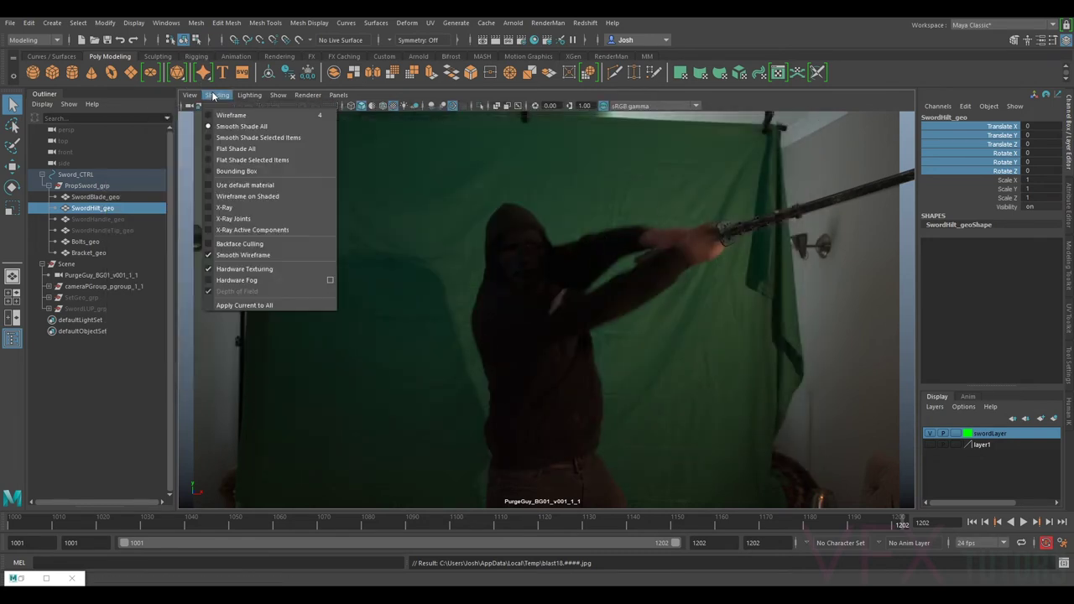
{"action": "left_click", "coordinate": [262, 268]}
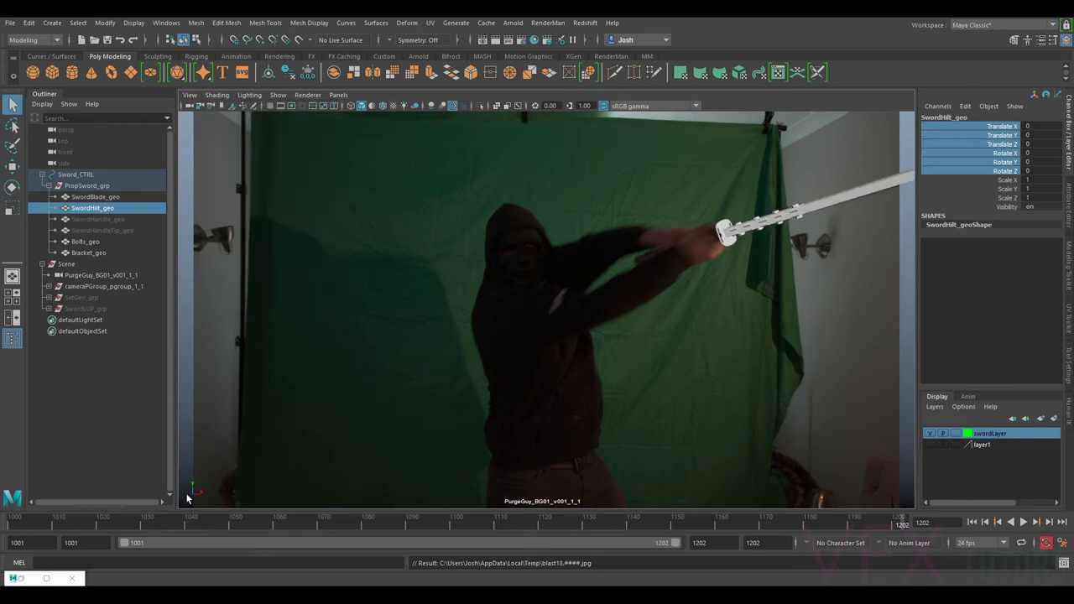
{"action": "key", "text": "alt+v"}
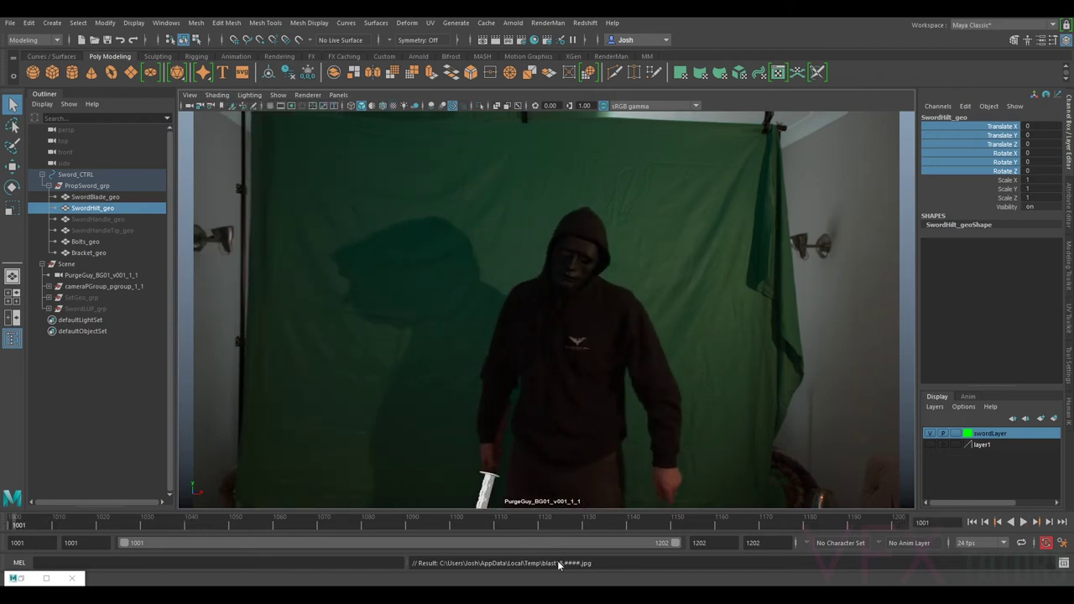
{"action": "right_click", "coordinate": [777, 526]}
{"action": "left_click", "coordinate": [821, 511]}
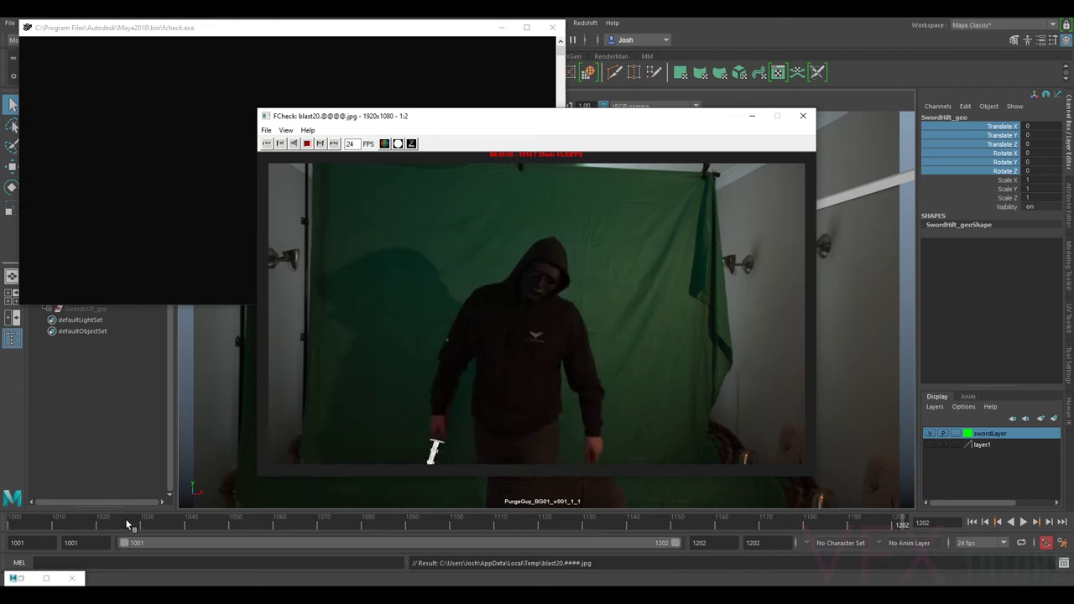
{"action": "left_click_drag", "start_coordinate": [91, 526], "coordinate": [12, 526]}
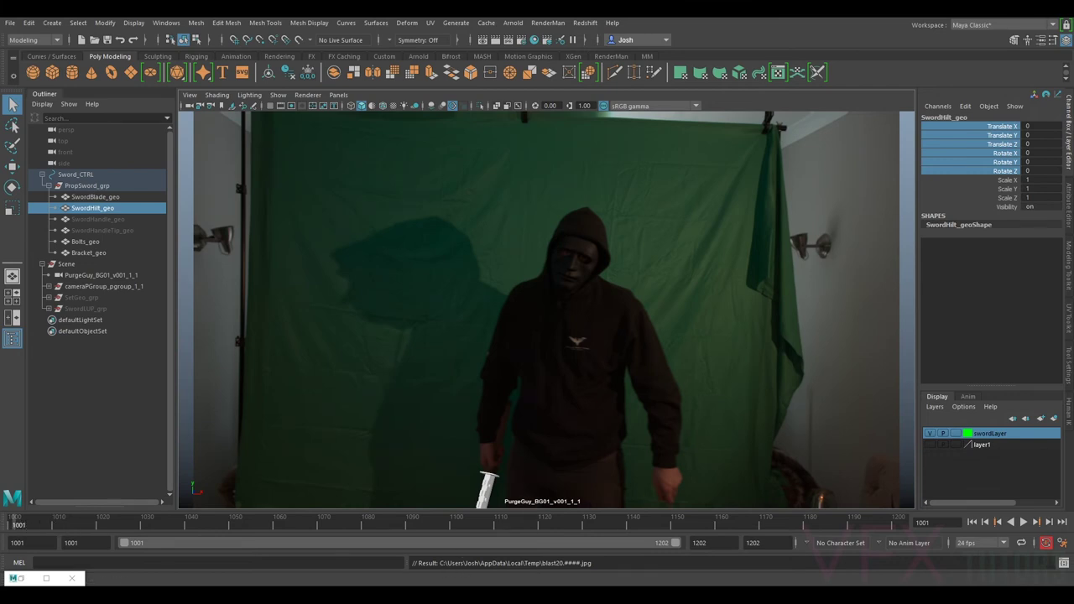
{"action": "left_click", "coordinate": [543, 545]}
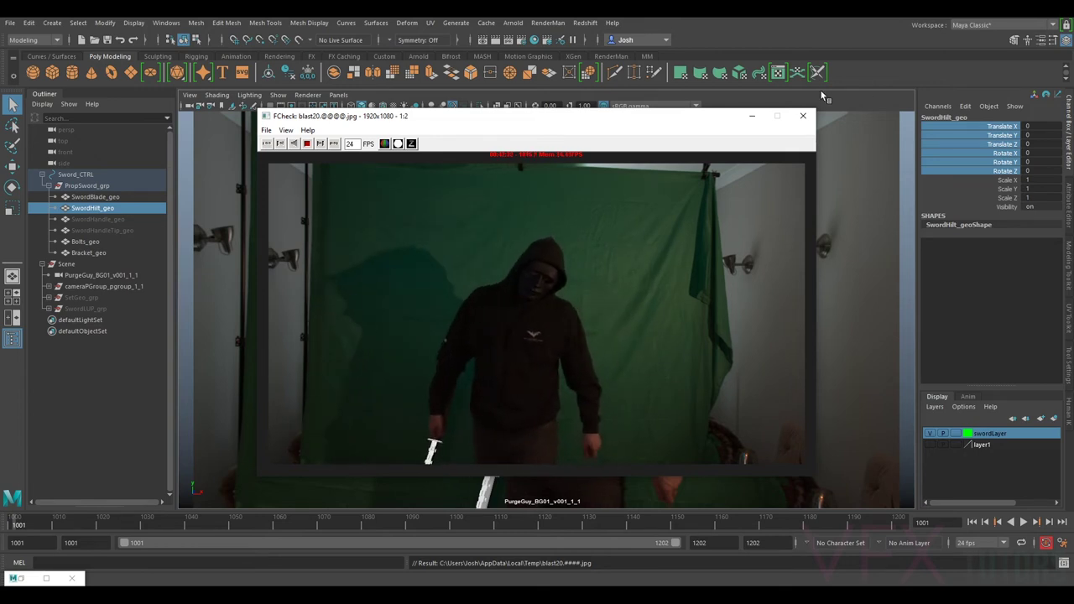
{"action": "left_click", "coordinate": [803, 116]}
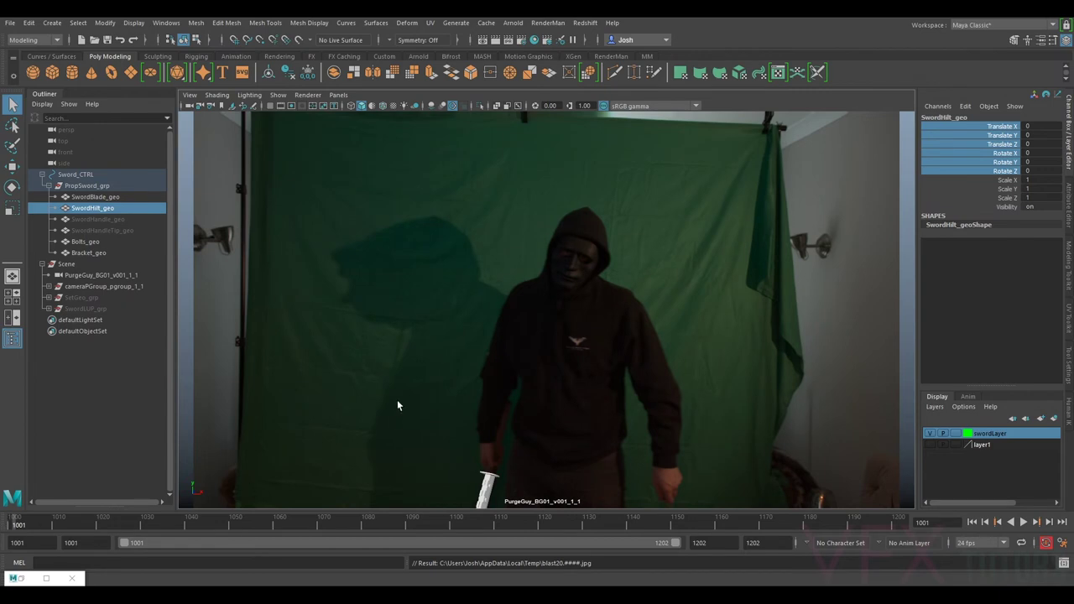
- Examine the hilt's alignment with the actor's hand up close while playing and scrubbing frames 1001 to 1021
{"action": "key", "text": "backslash"}
{"action": "right_click_drag", "start_coordinate": [660, 310], "coordinate": [911, 413]}
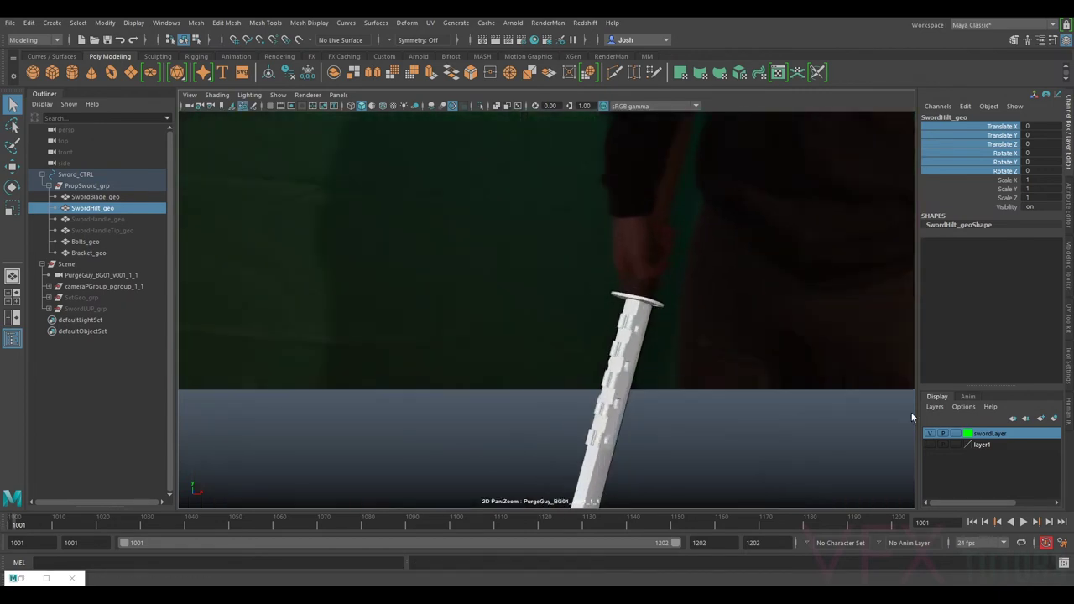
{"action": "middle_click_drag", "start_coordinate": [730, 326], "coordinate": [571, 334]}
{"action": "right_click_drag", "start_coordinate": [571, 335], "coordinate": [647, 413]}
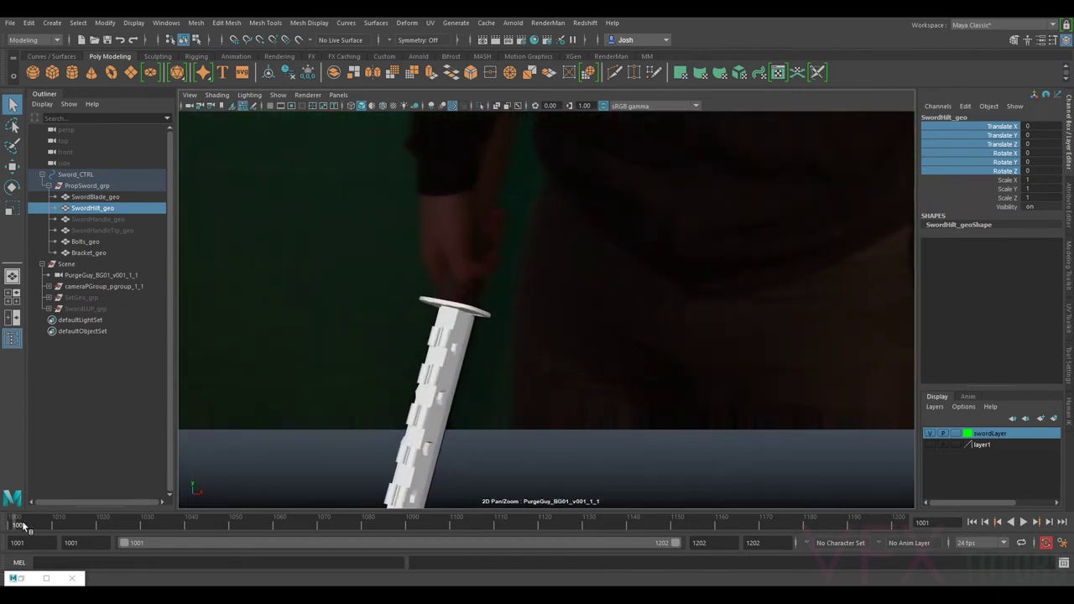
{"action": "key", "text": "alt+v"}
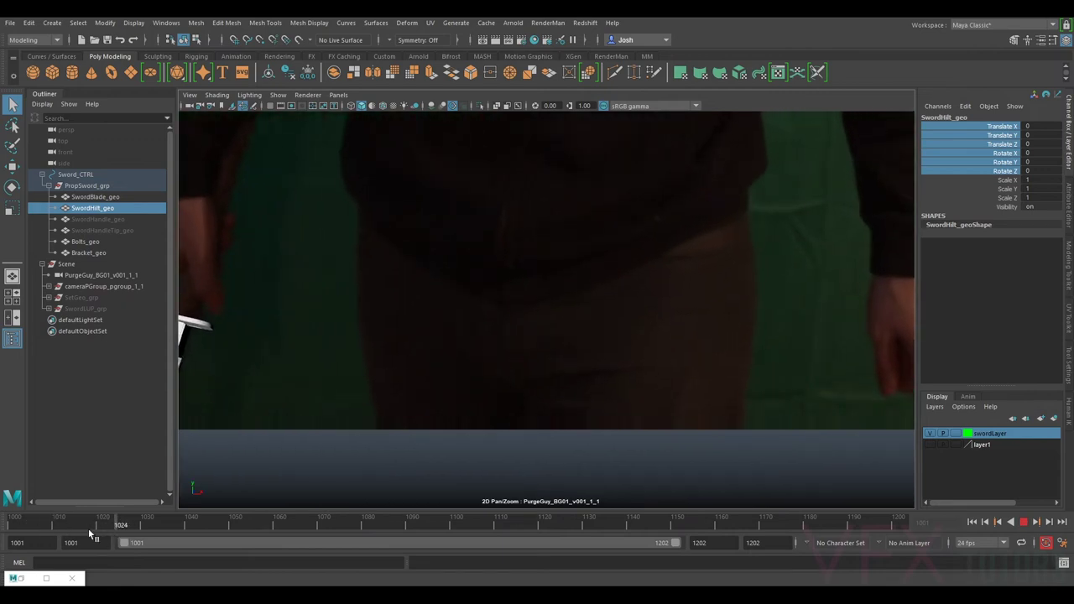
{"action": "left_click_drag", "start_coordinate": [89, 532], "coordinate": [53, 526]}
{"action": "right_click_drag", "start_coordinate": [458, 348], "coordinate": [411, 319]}
{"action": "middle_click_drag", "start_coordinate": [501, 340], "coordinate": [601, 375]}
{"action": "right_click_drag", "start_coordinate": [600, 375], "coordinate": [524, 316]}
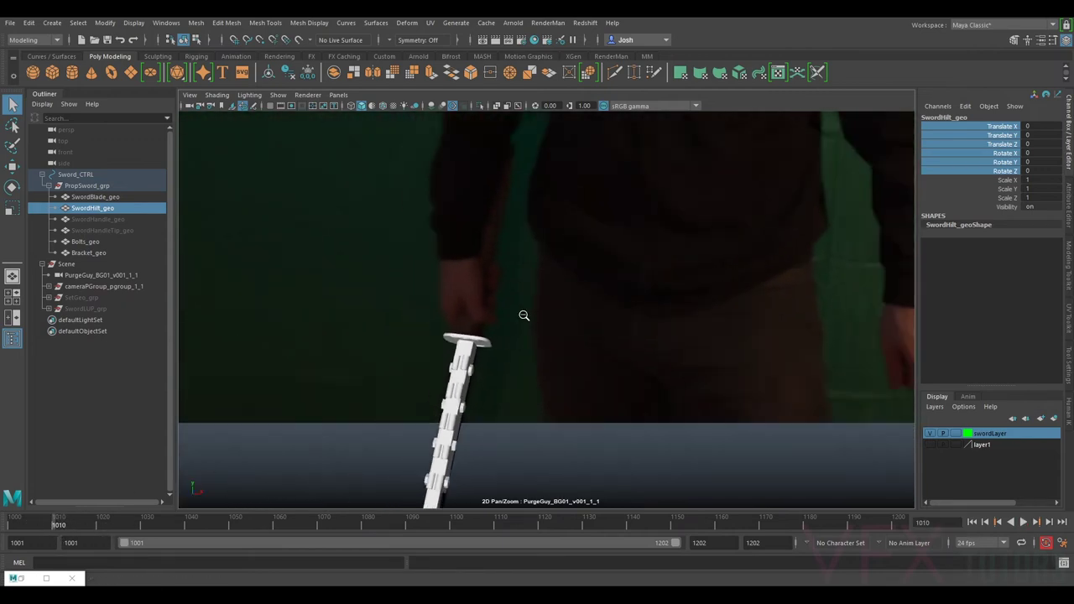
{"action": "left_click_drag", "start_coordinate": [524, 316], "coordinate": [487, 336]}
{"action": "left_click_drag", "start_coordinate": [74, 525], "coordinate": [102, 541]}
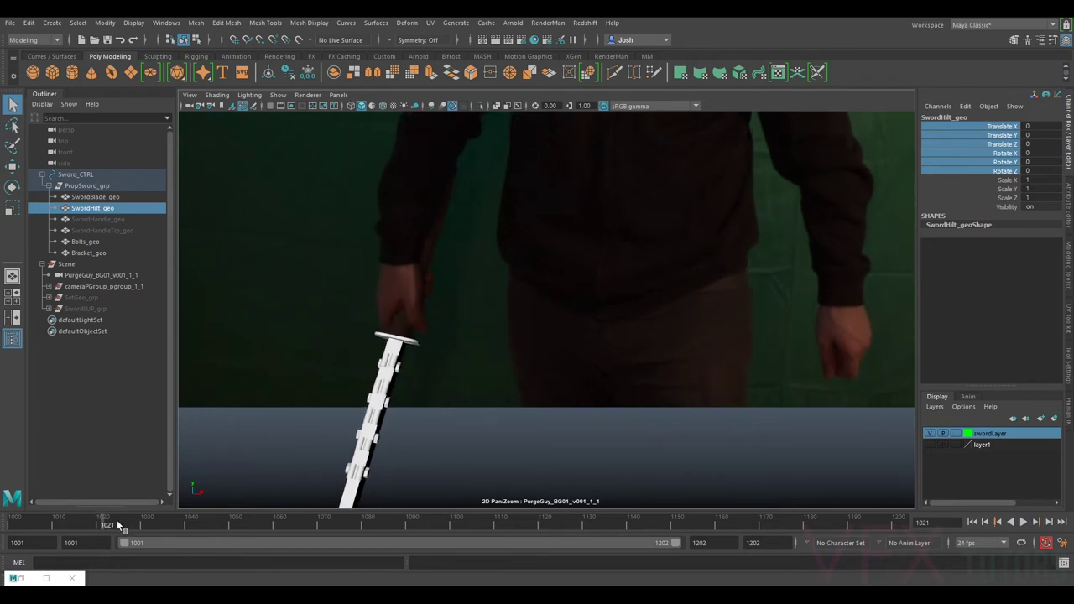
- Select Sword_CTRL for moving and compare the hilt's alignment with the actor's hand over frames 1021 to 1025
{"action": "left_click", "coordinate": [84, 175]}
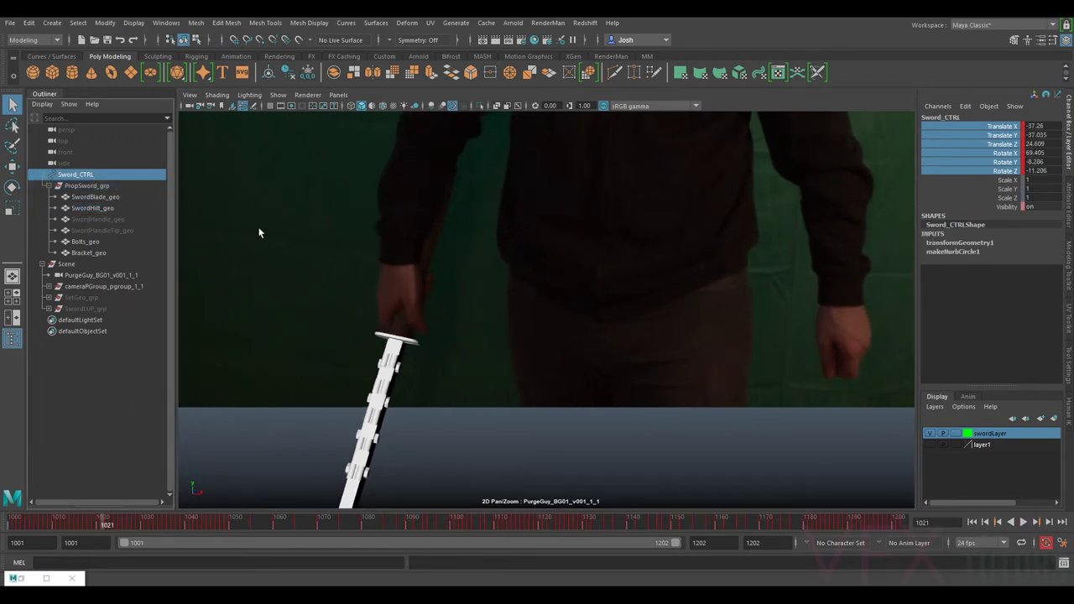
{"action": "key", "text": "w"}
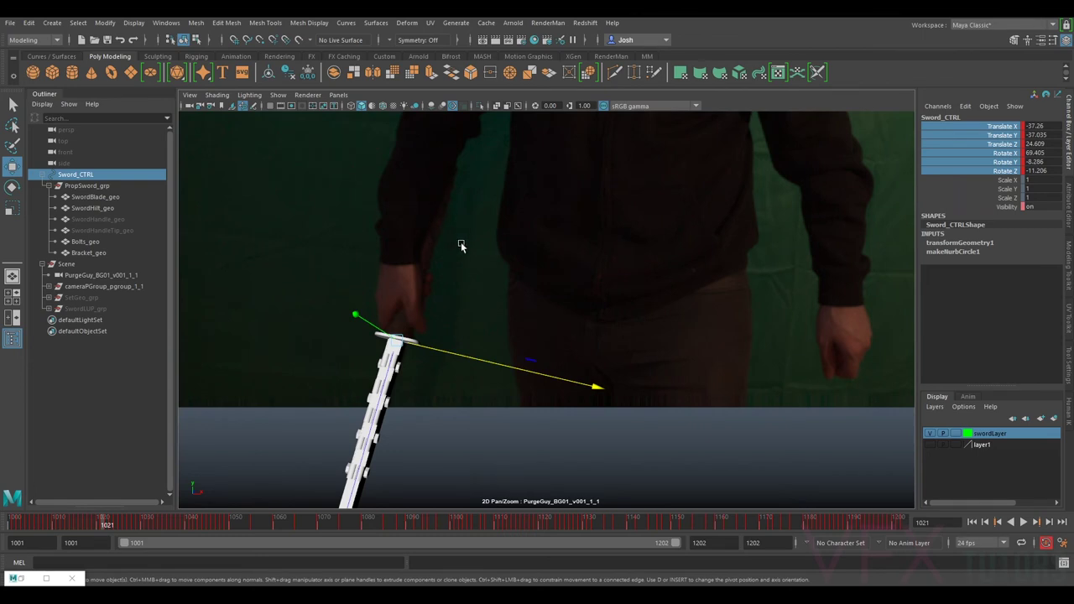
{"action": "key", "text": "alt+period"}
{"action": "key", "text": "alt+period"}
{"action": "key", "text": "alt+period"}
{"action": "key", "text": "alt+period"}
{"action": "key", "text": "alt+period"}
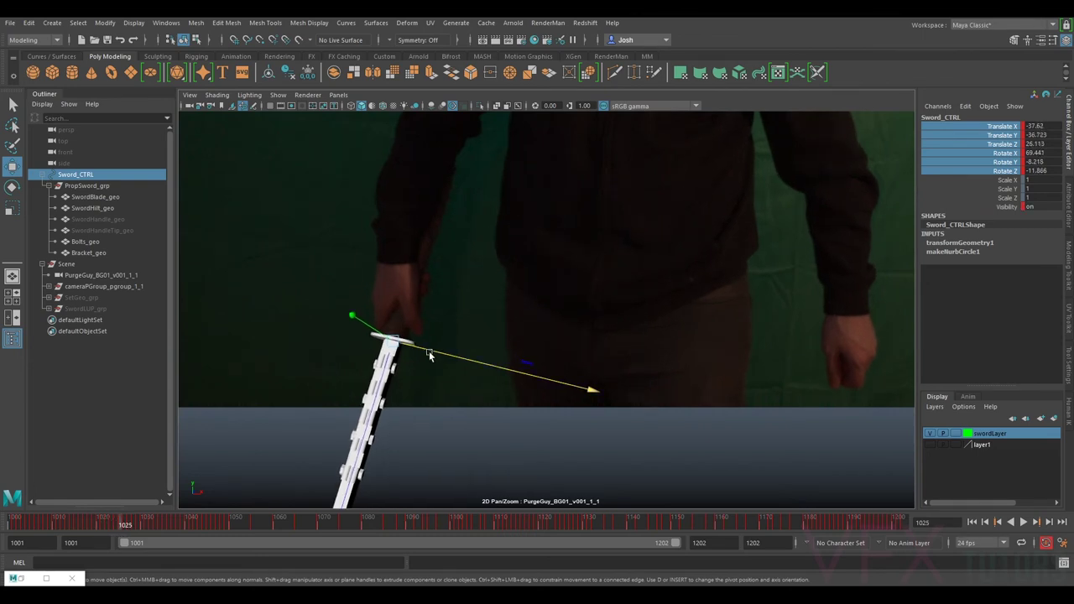
{"action": "key", "text": "alt+period"}
{"action": "key", "text": "alt+comma"}
{"action": "key", "text": "alt+comma"}
{"action": "key", "text": "alt+comma"}
{"action": "key", "text": "alt+comma"}
{"action": "key", "text": "alt+comma"}
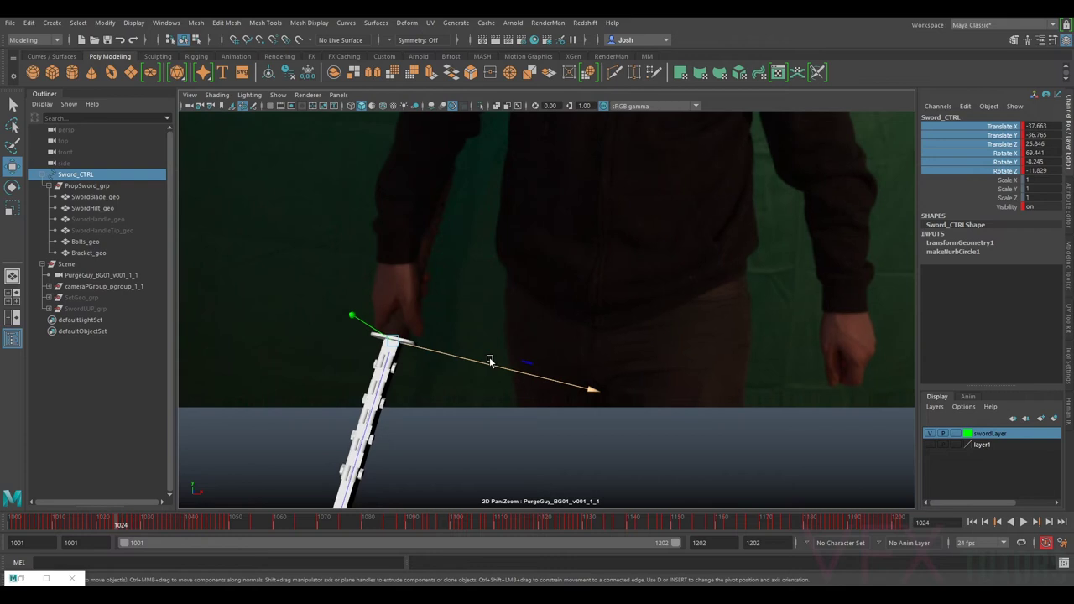
{"action": "key", "text": "alt+comma"}
{"action": "key", "text": "alt+period"}
{"action": "key", "text": "alt+period"}
{"action": "key", "text": "alt+comma"}
{"action": "key", "text": "alt+period"}
{"action": "key", "text": "alt+comma"}
- Up close on the hilt, nudge Sword_CTRL on frame 1022 to a translation of about -37.445, -36.923, 25.181 and key it
{"action": "right_click_drag", "start_coordinate": [445, 321], "coordinate": [721, 394]}
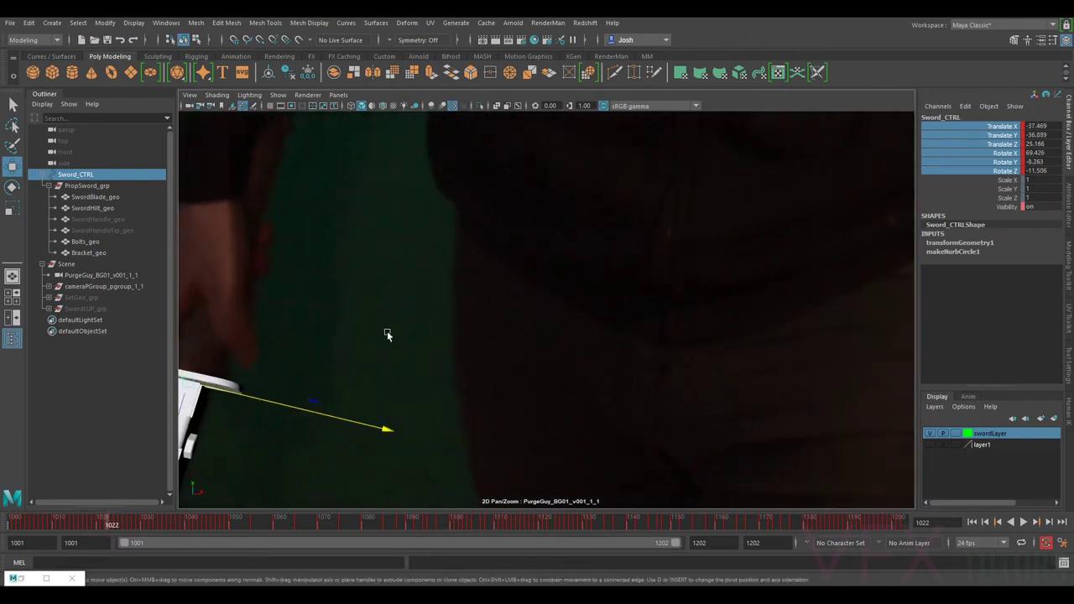
{"action": "middle_click_drag", "start_coordinate": [388, 336], "coordinate": [680, 305]}
{"action": "key", "text": "alt+period"}
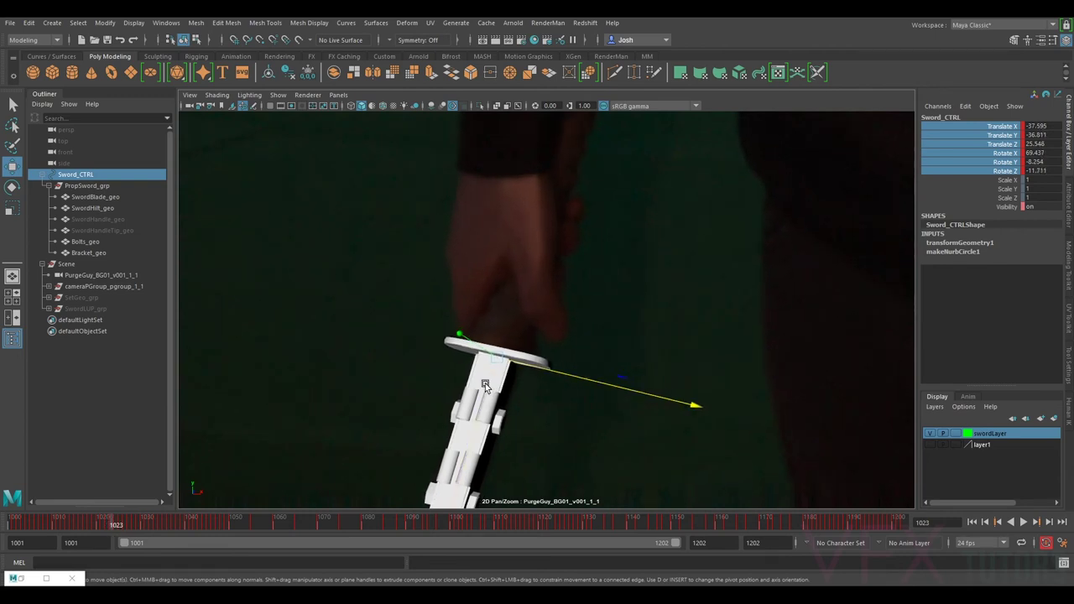
{"action": "key", "text": "alt+comma"}
{"action": "key", "text": "alt+period"}
{"action": "key", "text": "alt+comma"}
{"action": "left_click_drag", "start_coordinate": [538, 368], "coordinate": [539, 368]}
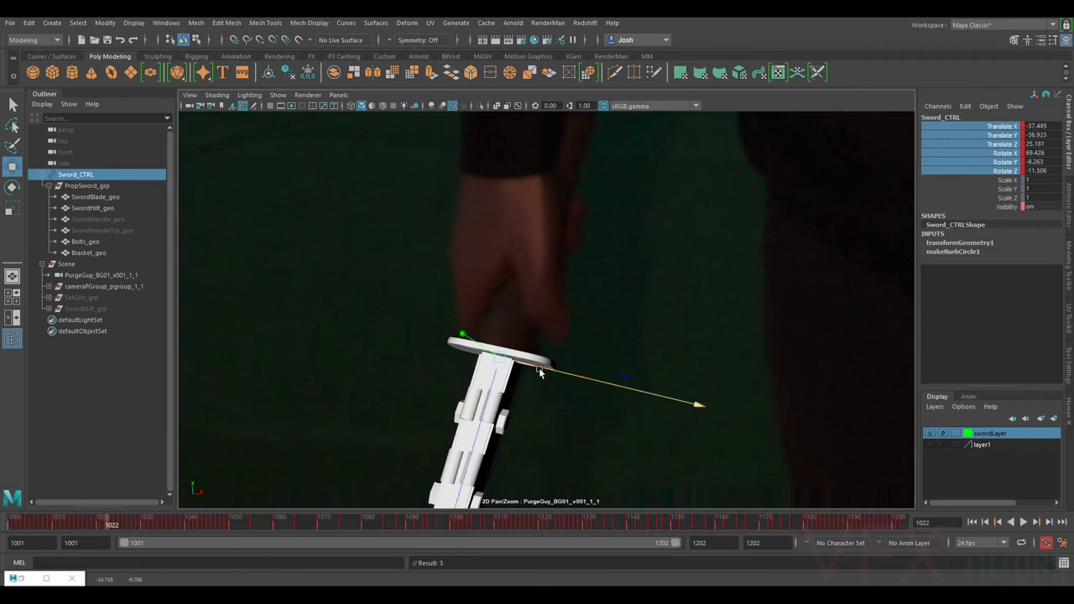
- Nudge Sword_CTRL on frame 1021 to a translation of about -37.212, -37.103, 24.64, comparing it with the adjacent frame
{"action": "key", "text": "alt+comma"}
{"action": "mouse_move", "coordinate": [496, 383]}
{"action": "left_mouse_down"}
{"action": "mouse_move", "coordinate": [549, 370]}
{"action": "mouse_move", "coordinate": [500, 382]}
{"action": "left_mouse_up"}
{"action": "key", "text": "alt+period"}
{"action": "key", "text": "alt+comma"}
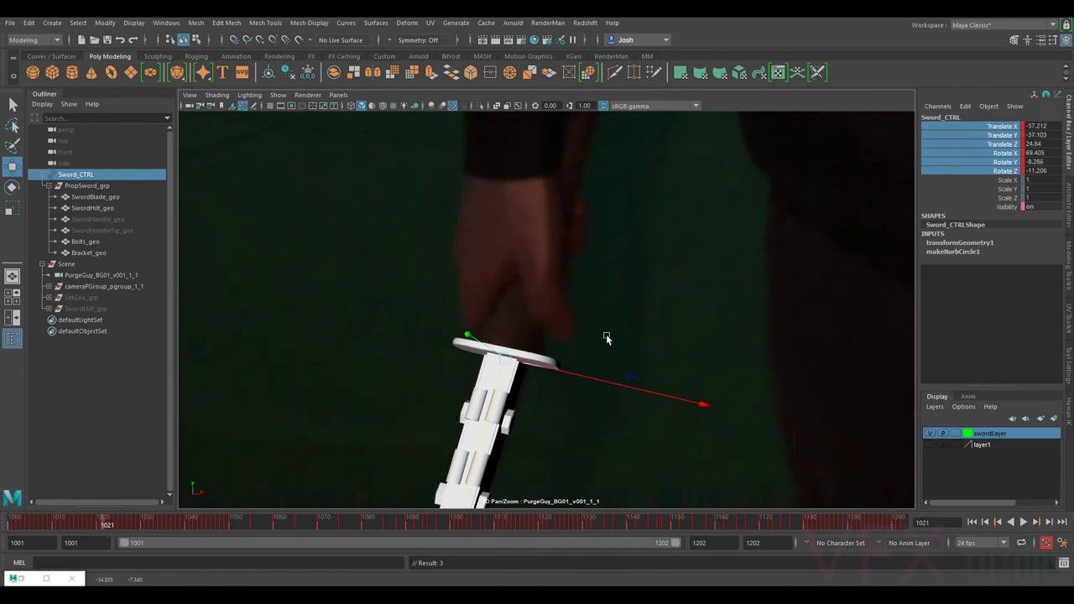
- Refine and key Sword_CTRL's position on frames 1020 and 1019, with frame 1020 at about -36.939, -37.396, 23.754
{"action": "key", "text": "alt+comma"}
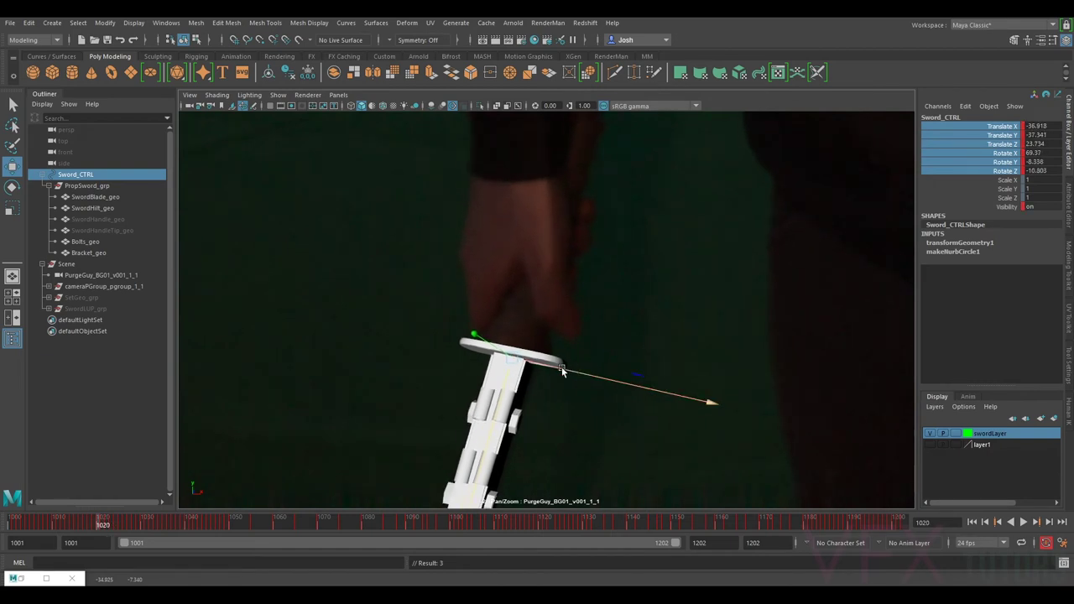
{"action": "left_click_drag", "start_coordinate": [562, 370], "coordinate": [507, 380]}
{"action": "key", "text": "alt+period"}
{"action": "key", "text": "alt+comma"}
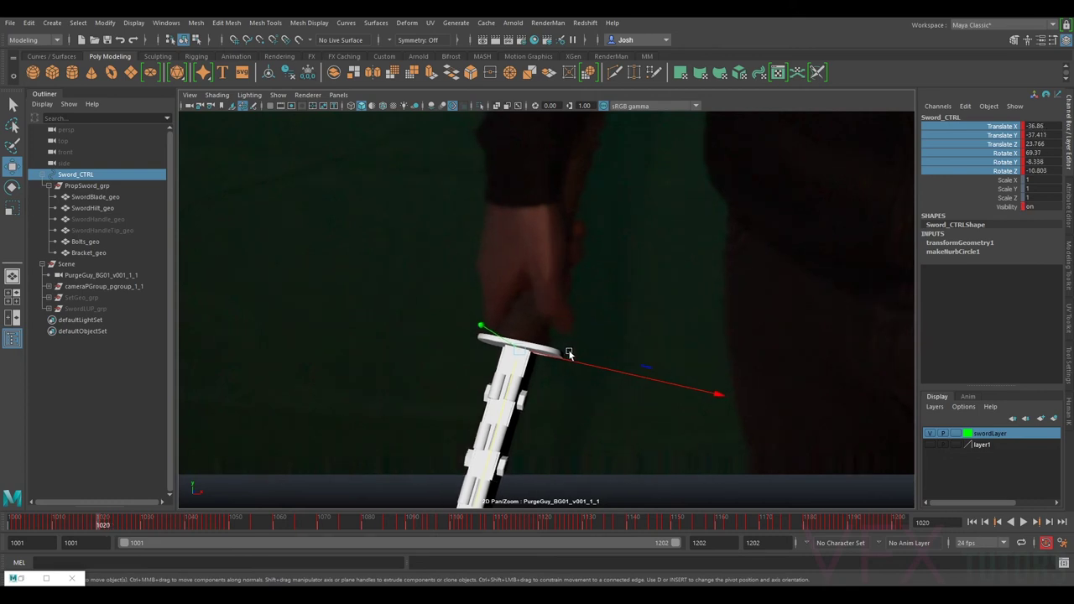
{"action": "key", "text": "alt+period"}
{"action": "key", "text": "alt+comma"}
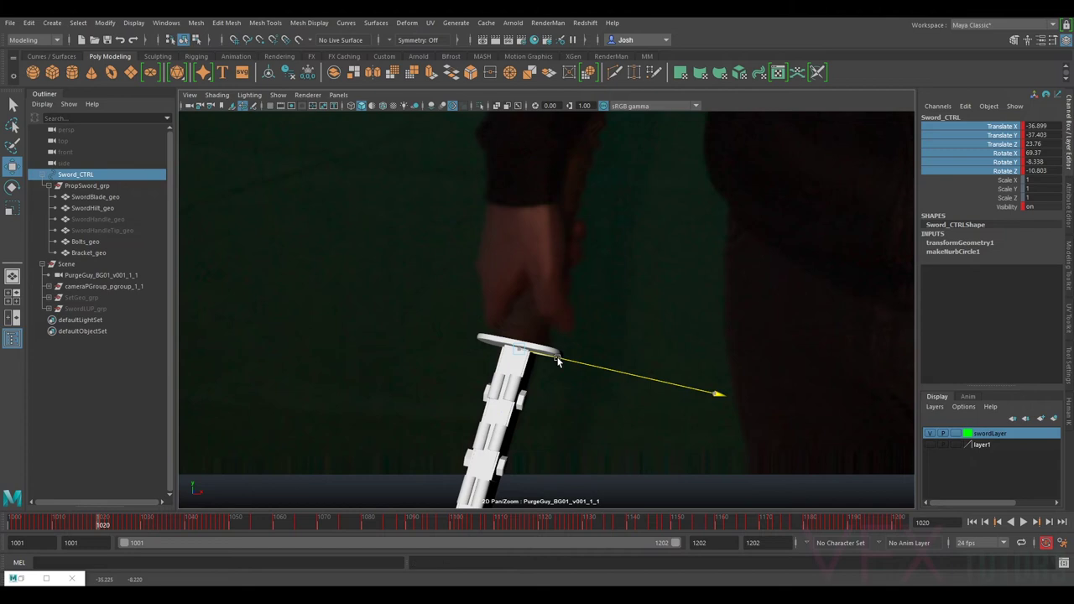
{"action": "key", "text": "alt+comma"}
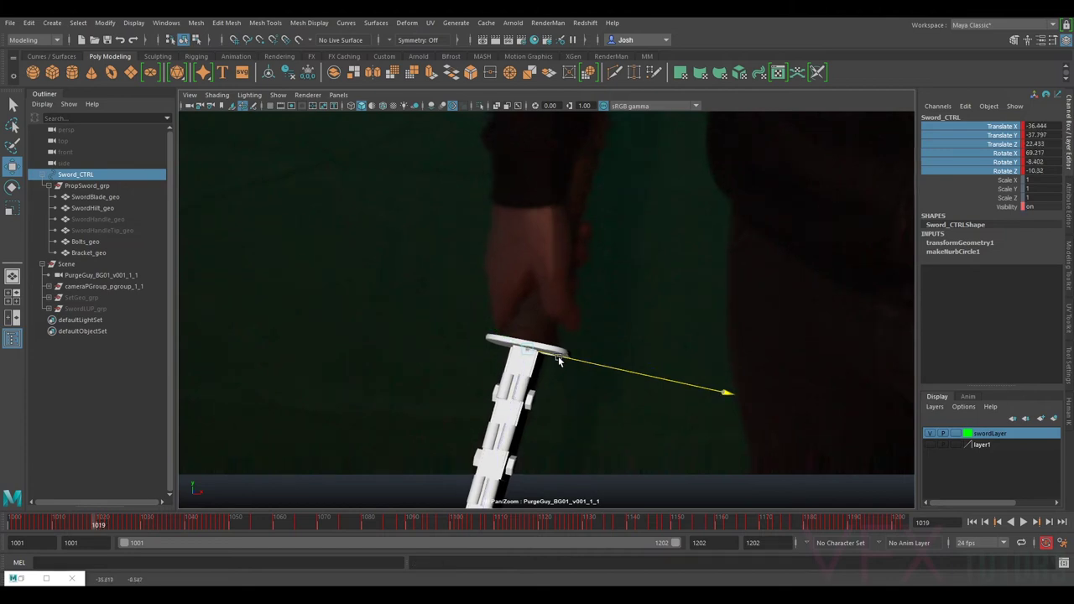
{"action": "middle_click_drag", "start_coordinate": [517, 374], "coordinate": [519, 376]}
{"action": "key", "text": "alt+period"}
{"action": "key", "text": "alt+comma"}
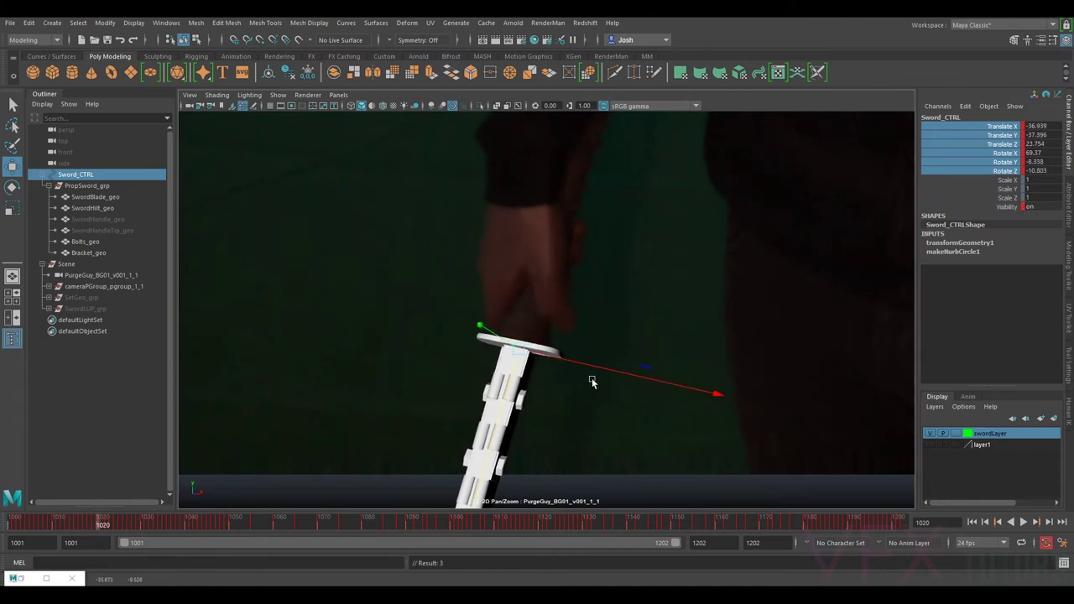
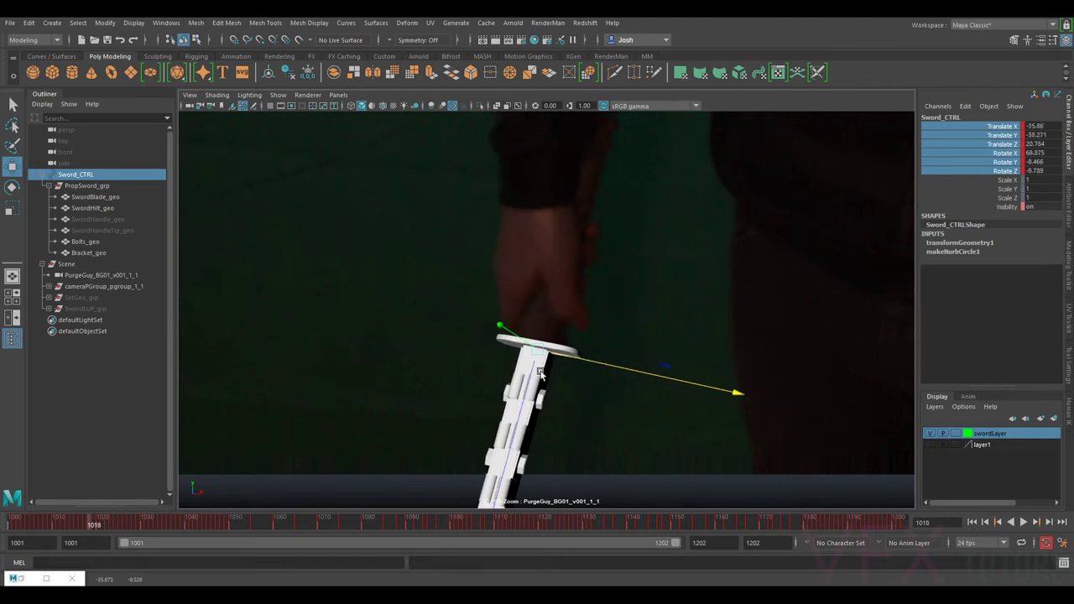
- Nudge and key Sword_CTRL on frame 1018 at a translation of about -35.884, -38.374, 20.824, checking against frames 1019 and 1020
{"action": "key", "text": "alt+comma"}
{"action": "middle_click_drag", "start_coordinate": [528, 382], "coordinate": [528, 377]}
{"action": "key", "text": "alt+period"}
{"action": "key", "text": "alt+comma"}
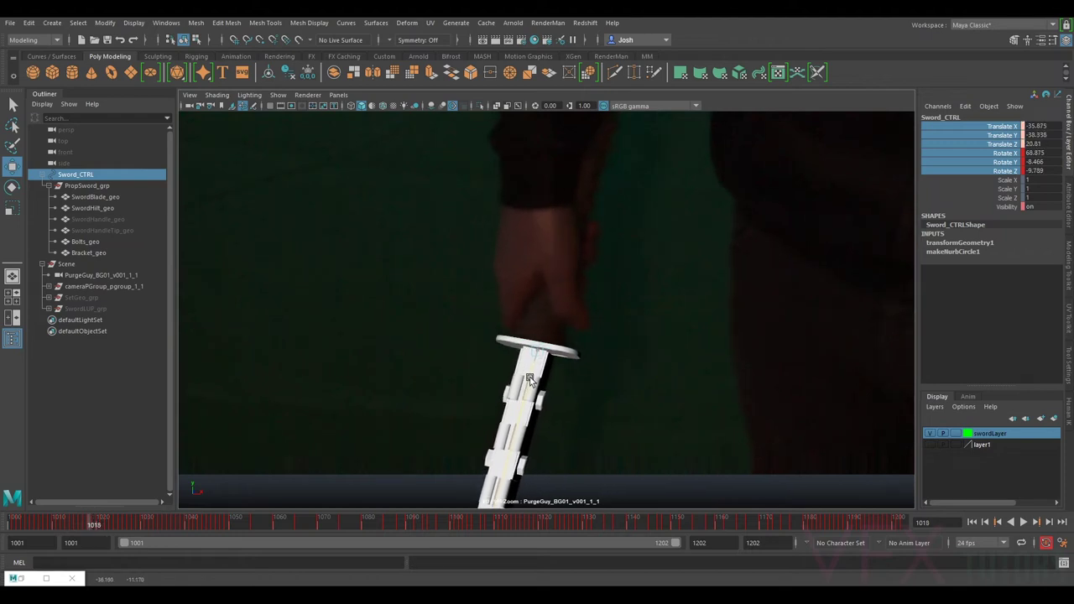
{"action": "key", "text": "alt+period"}
{"action": "key", "text": "alt+period"}
{"action": "key", "text": "alt+comma"}
{"action": "key", "text": "alt+comma"}
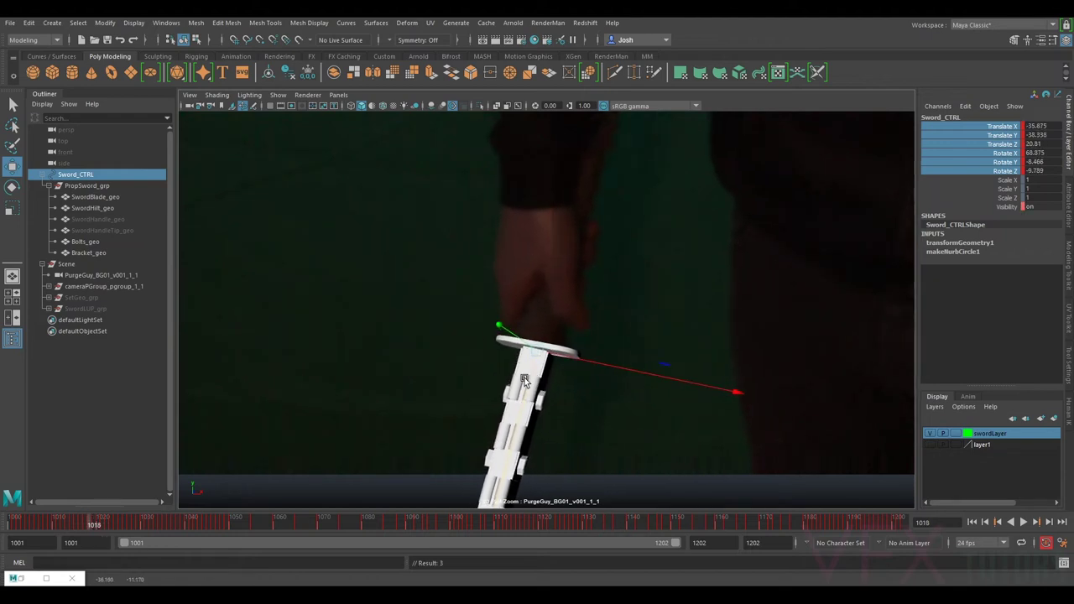
{"action": "middle_click_drag", "start_coordinate": [525, 386], "coordinate": [525, 384]}
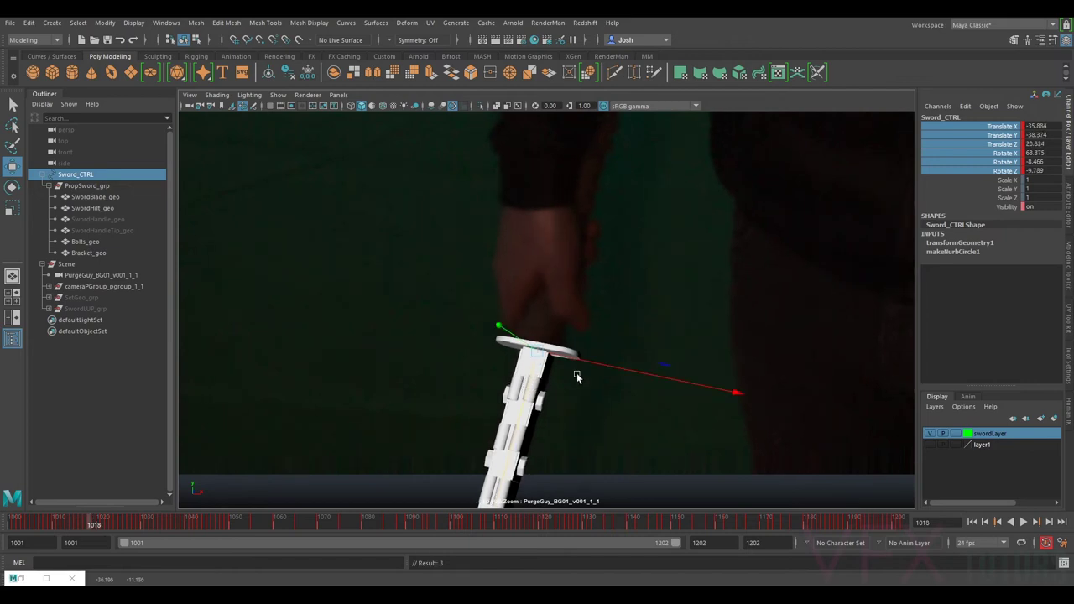
- Nudge and key Sword_CTRL's translation at about -35.199, -38.88, 19.012 on frame 1017 and -34.381, -39.413, 17.143 on frame 1016
{"action": "key", "text": "alt+comma"}
{"action": "middle_click_drag", "start_coordinate": [537, 388], "coordinate": [538, 390]}
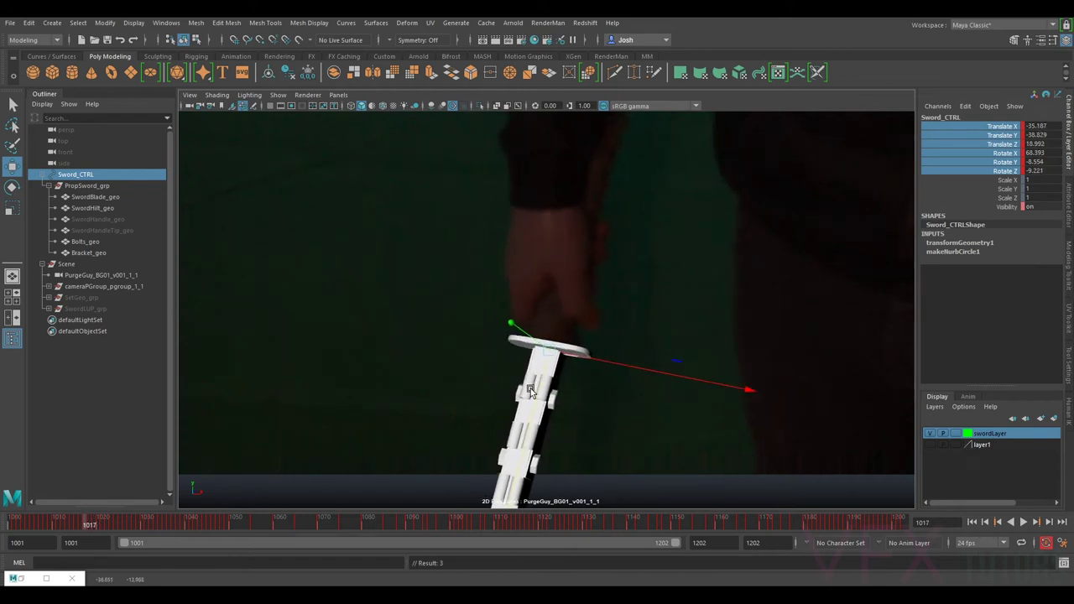
{"action": "middle_click_drag", "start_coordinate": [536, 391], "coordinate": [534, 393]}
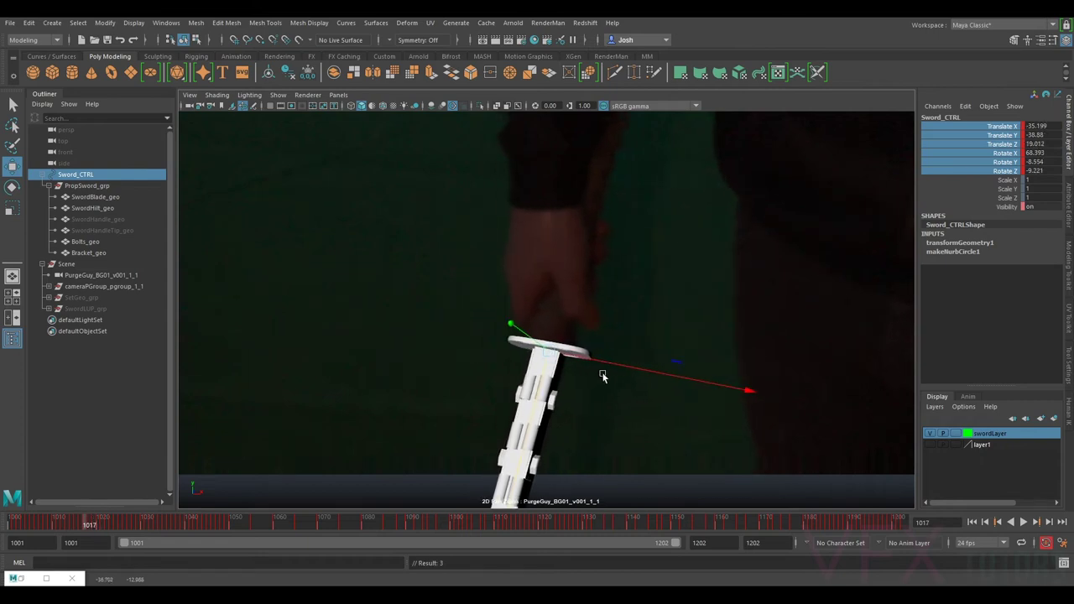
{"action": "key", "text": "alt+comma"}
{"action": "middle_click_drag", "start_coordinate": [550, 391], "coordinate": [551, 392]}
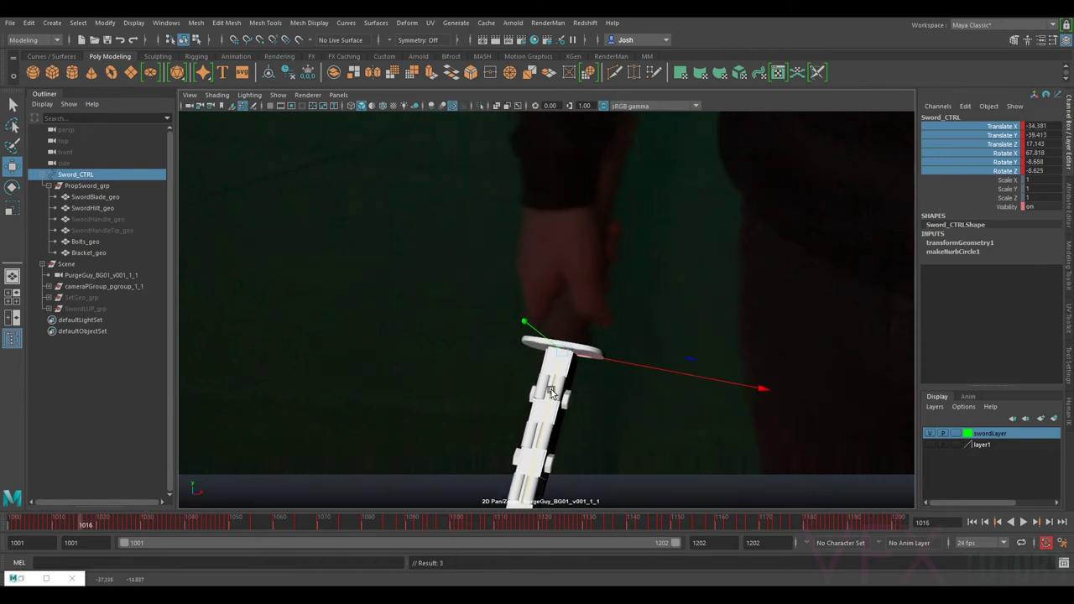
- Nudge and key Sword_CTRL under the hand from frame 1015 back to 1013, with frame 1013 at about -31.138, -40.585, 12.037
{"action": "key", "text": "alt+comma"}
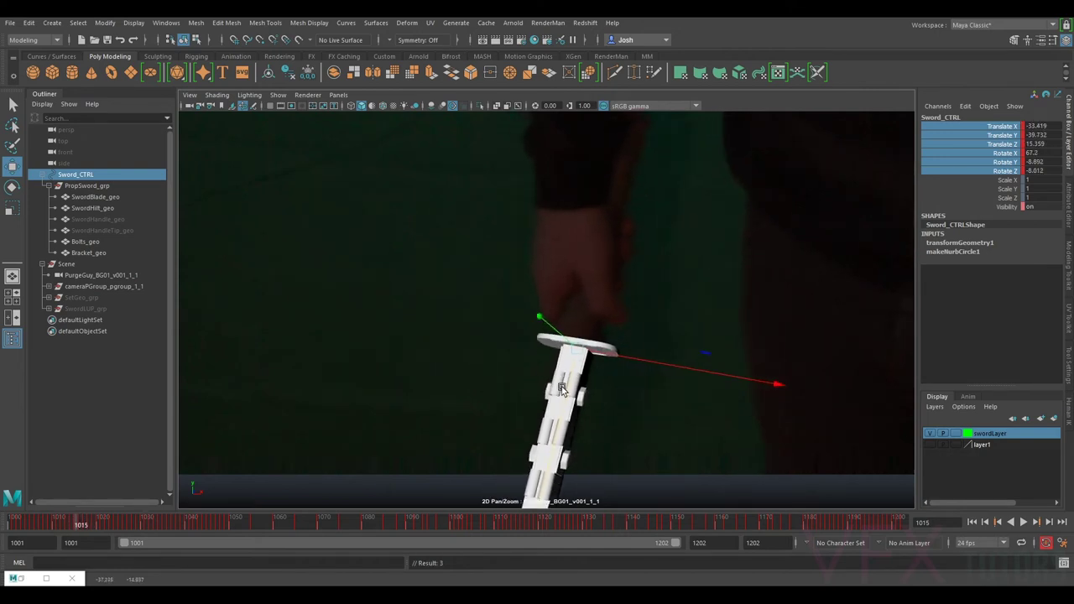
{"action": "mouse_move", "coordinate": [564, 390]}
{"action": "middle_mouse_down"}
{"action": "mouse_move", "coordinate": [564, 407]}
{"action": "mouse_move", "coordinate": [580, 394]}
{"action": "middle_mouse_up"}
{"action": "key", "text": "alt+comma"}
{"action": "key", "text": "alt+comma"}
{"action": "middle_click_drag", "start_coordinate": [602, 387], "coordinate": [602, 388]}
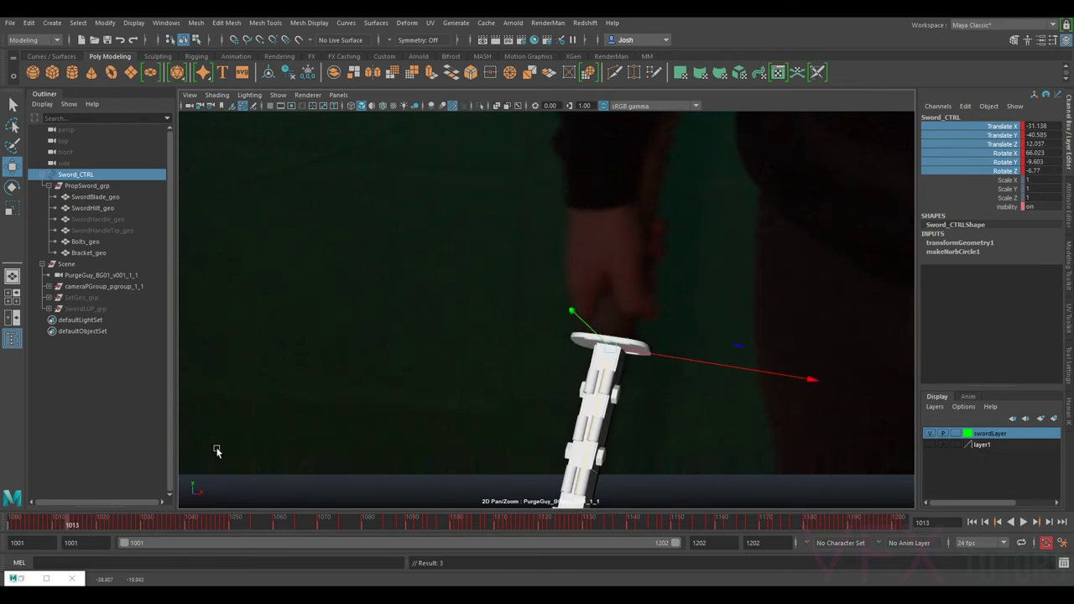
- Play and scrub the sword animation from frame 1001, and nudge Sword_CTRL along its X axis between frames 1017 and 1020
{"action": "key", "text": "alt+v"}
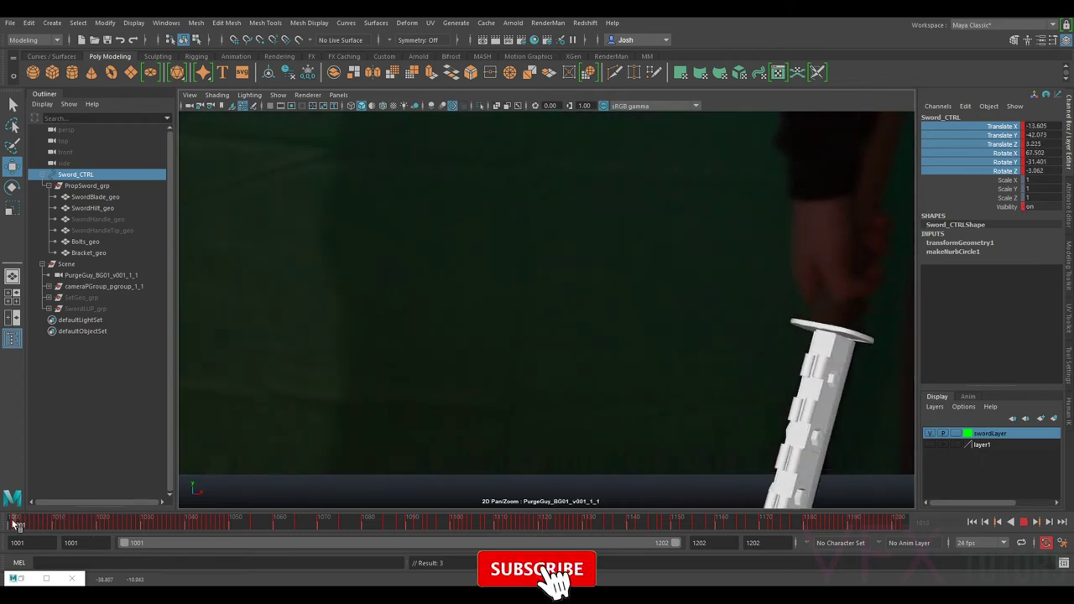
{"action": "mouse_move", "coordinate": [68, 526]}
{"action": "left_mouse_down"}
{"action": "mouse_move", "coordinate": [151, 534]}
{"action": "mouse_move", "coordinate": [80, 532]}
{"action": "mouse_move", "coordinate": [96, 532]}
{"action": "mouse_move", "coordinate": [78, 543]}
{"action": "mouse_move", "coordinate": [104, 538]}
{"action": "left_mouse_up"}
{"action": "key", "text": "alt+period"}
{"action": "key", "text": "alt+comma"}
{"action": "key", "text": "alt+comma"}
{"action": "key", "text": "alt+comma"}
{"action": "left_click_drag", "start_coordinate": [617, 370], "coordinate": [612, 368]}
{"action": "key", "text": "alt+comma"}
{"action": "key", "text": "alt+period"}
{"action": "key", "text": "alt+period"}
{"action": "key", "text": "alt+comma"}
{"action": "key", "text": "alt+comma"}
{"action": "key", "text": "alt+period"}
{"action": "key", "text": "alt+comma"}
{"action": "key", "text": "alt+comma"}
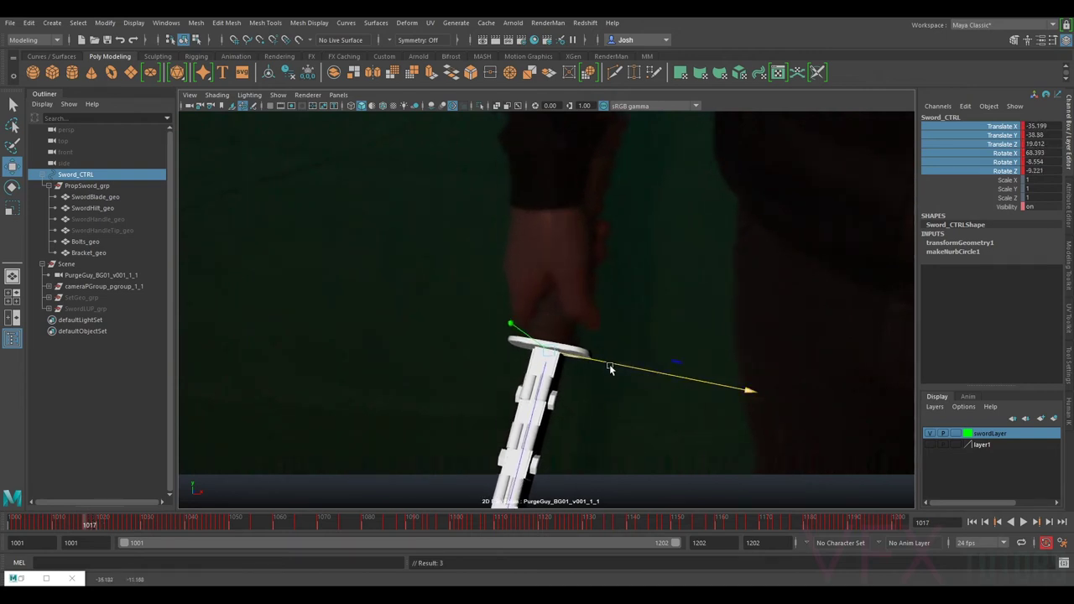
- Nudge Sword_CTRL along its X axis on frame 1016, and on frame 1015 to a translation of about -33.526, -39.83, 15.392
{"action": "key", "text": "alt+comma"}
{"action": "left_click_drag", "start_coordinate": [606, 365], "coordinate": [610, 365]}
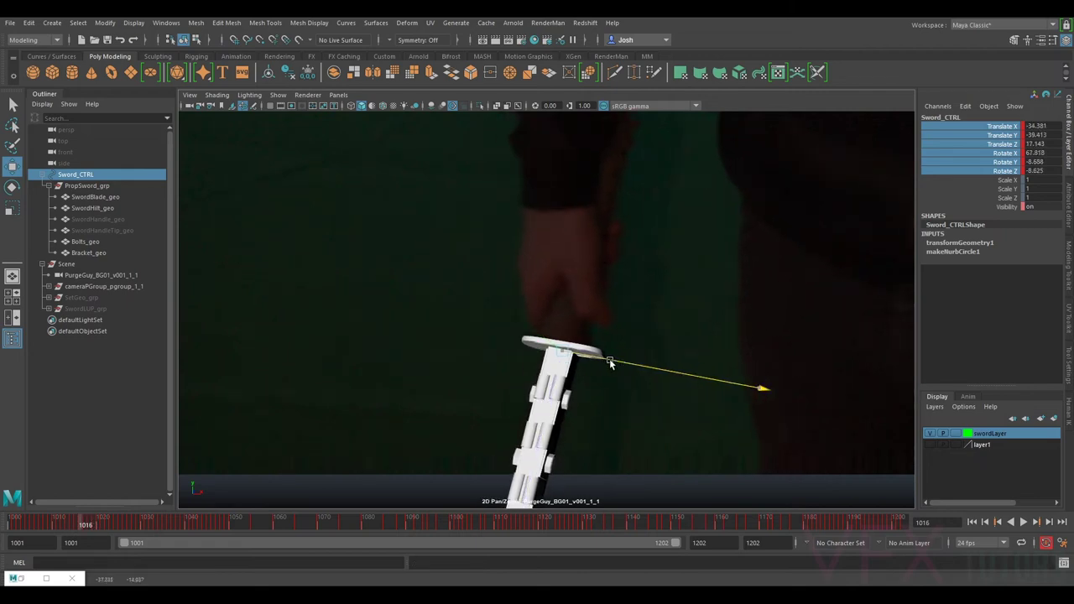
{"action": "key", "text": "alt+period"}
{"action": "key", "text": "alt+comma"}
{"action": "key", "text": "alt+period"}
{"action": "key", "text": "alt+comma"}
{"action": "key", "text": "alt+comma"}
{"action": "key", "text": "alt+period"}
{"action": "key", "text": "alt+comma"}
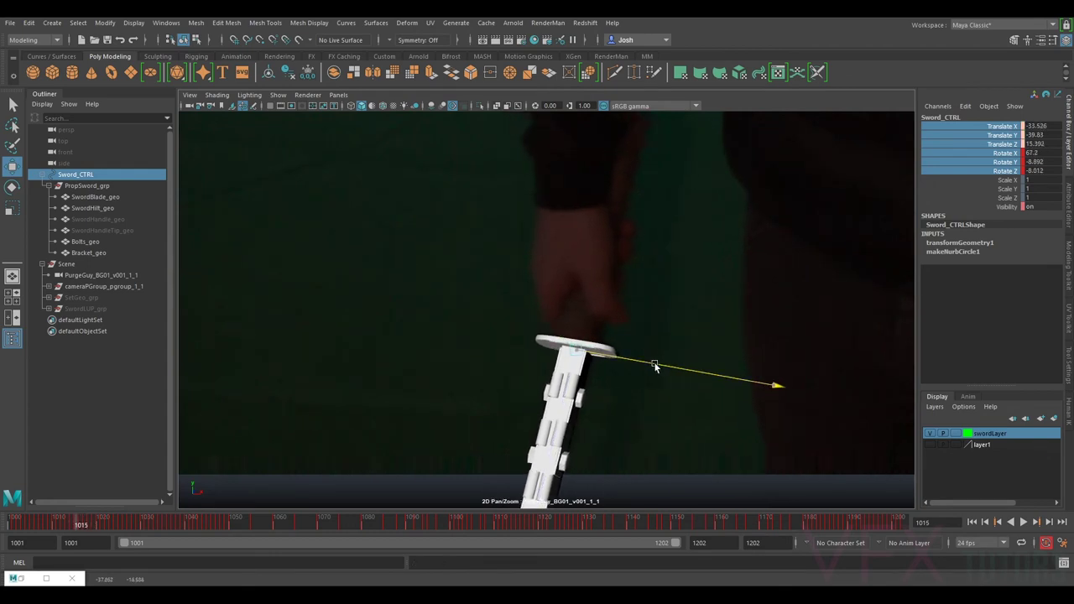
- Reposition Sword_CTRL on frame 1014 along its X axis and fine-tune it by comparing with frame 1015
{"action": "key", "text": "alt+comma"}
{"action": "key", "text": "alt+period"}
{"action": "key", "text": "alt+comma"}
{"action": "left_click_drag", "start_coordinate": [655, 358], "coordinate": [654, 357]}
{"action": "key", "text": "alt+period"}
{"action": "key", "text": "alt+comma"}
{"action": "left_click_drag", "start_coordinate": [589, 373], "coordinate": [587, 375]}
{"action": "key", "text": "alt+period"}
{"action": "key", "text": "alt+comma"}
- Nudge Sword_CTRL along its X axis on frame 1013 to a translation of about -31.172, -40.581, 12.031
{"action": "key", "text": "alt+comma"}
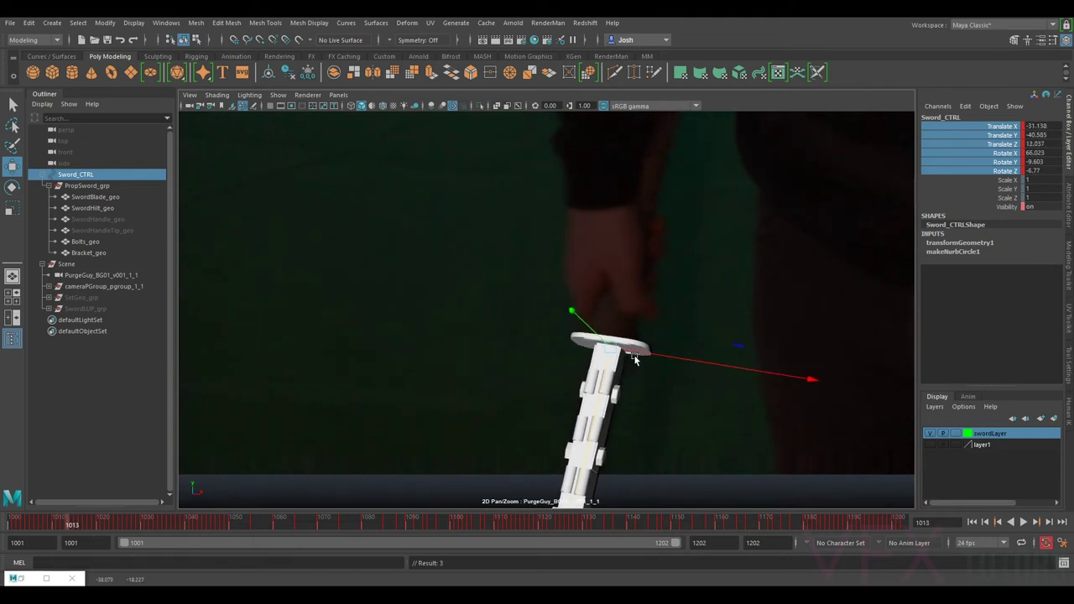
{"action": "left_click_drag", "start_coordinate": [644, 350], "coordinate": [644, 351]}
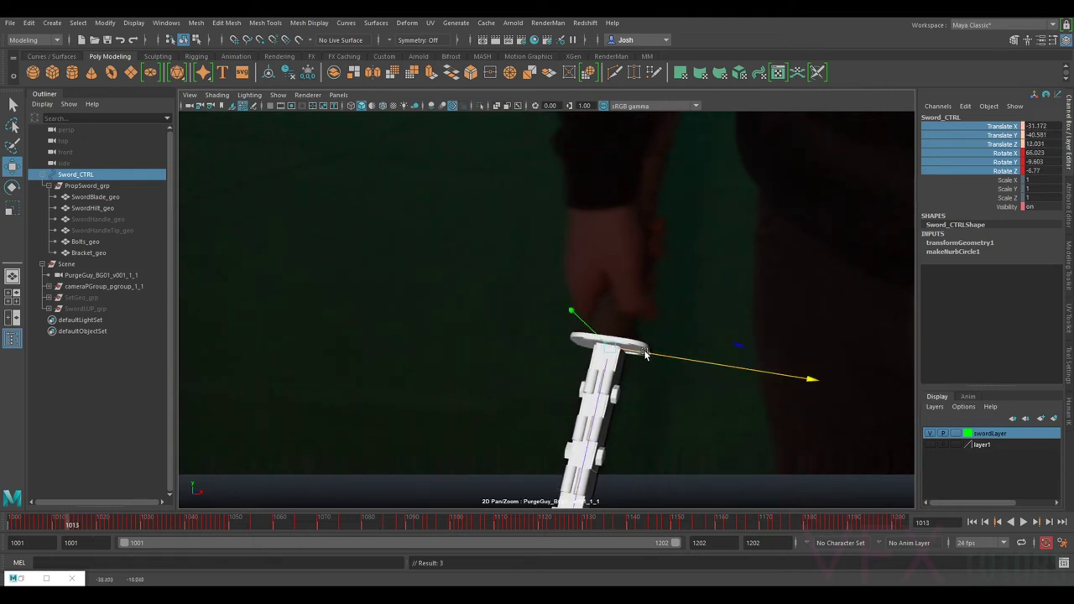
{"action": "key", "text": "q"}
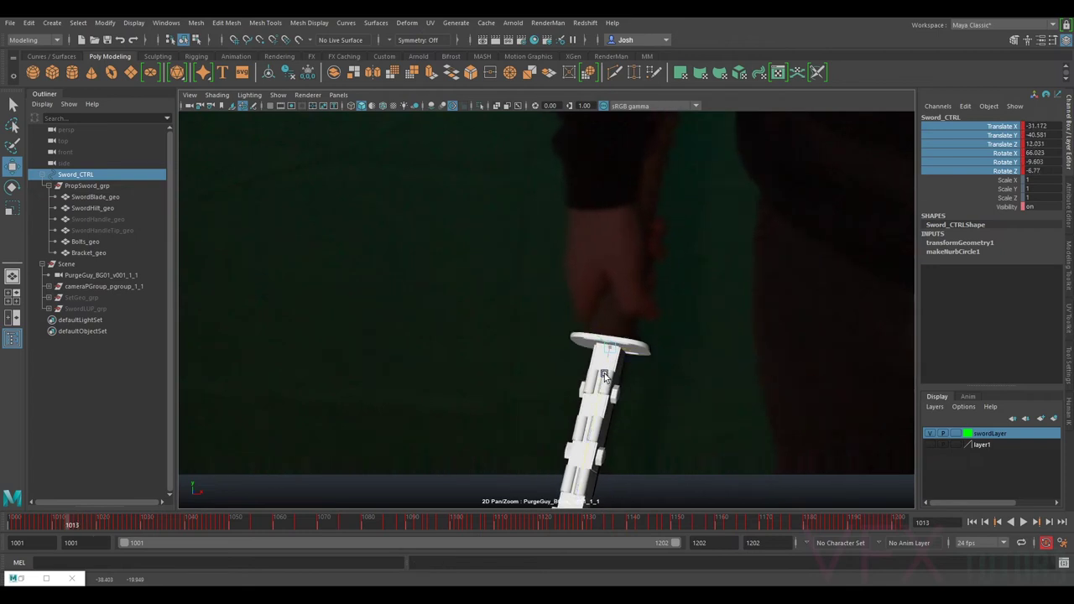
{"action": "key", "text": "w"}
- Move Sword_CTRL on frame 1012 to a translation of about -29.824, -40.968, 10.425, key it and compare it with frame 1013
{"action": "key", "text": "alt+comma"}
{"action": "key", "text": "shift+w"}
{"action": "middle_click_drag", "start_coordinate": [620, 372], "coordinate": [621, 373]}
{"action": "key", "text": "alt+period"}
{"action": "key", "text": "alt+comma"}
{"action": "key", "text": "alt+period"}
{"action": "key", "text": "alt+comma"}
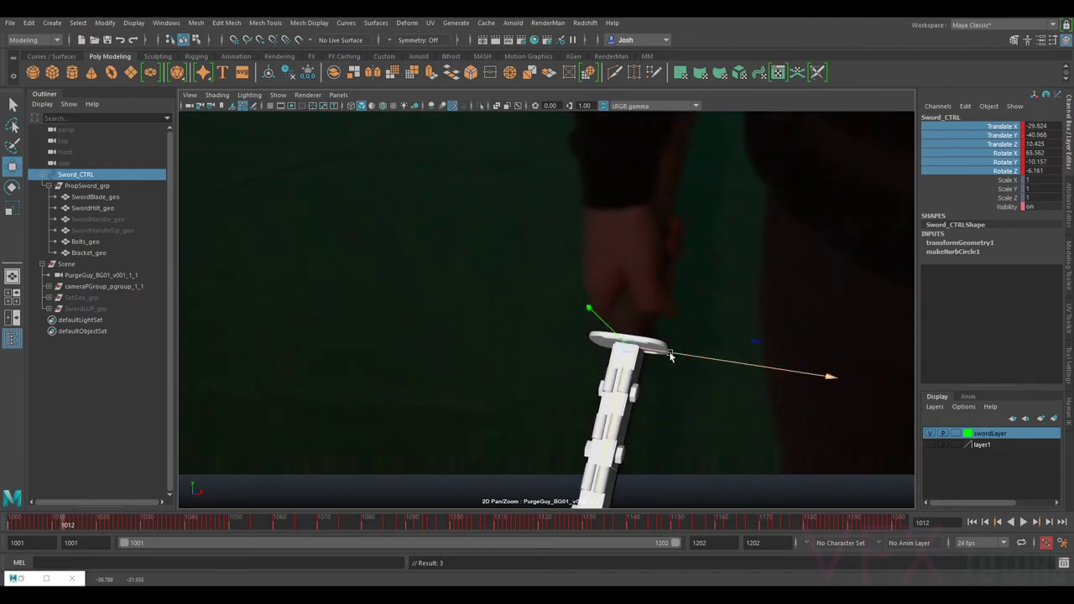
- Adjust Sword_CTRL on frame 1011 to a translation of about -28.52, -41.262, 8.921 and key it
{"action": "key", "text": "alt+comma"}
{"action": "key", "text": "q"}
{"action": "middle_click_drag", "start_coordinate": [639, 376], "coordinate": [639, 378]}
{"action": "left_click_drag", "start_coordinate": [707, 353], "coordinate": [706, 356]}
{"action": "key", "text": "shift+w"}
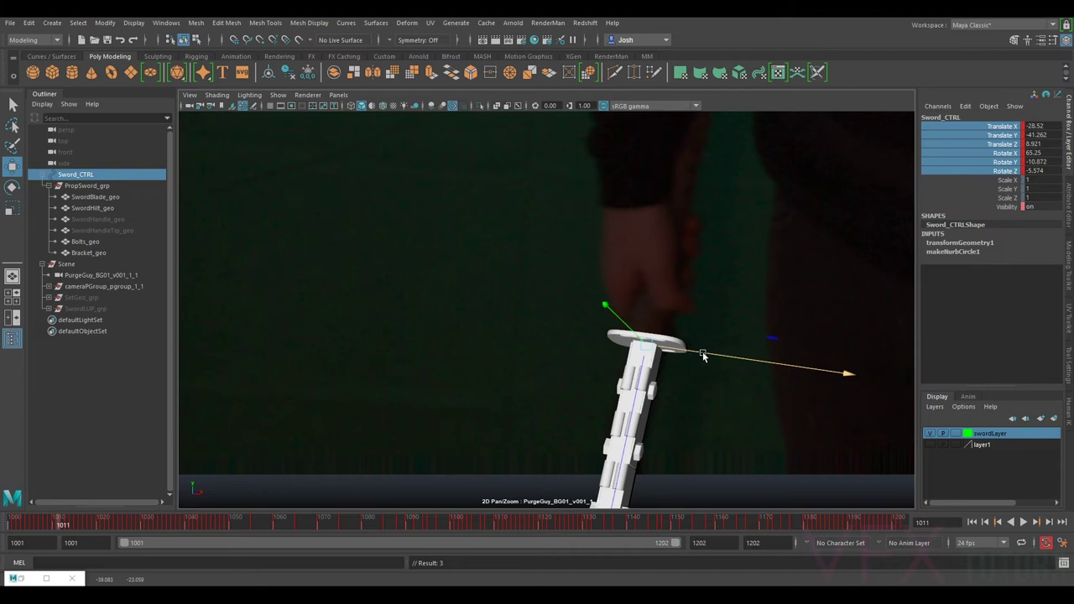
- Shift Sword_CTRL along its X axis on frame 1010, key its translation and compare the hilt's motion over frames 1009 to 1012
{"action": "key", "text": "alt+comma"}
{"action": "key", "text": "w"}
{"action": "left_click_drag", "start_coordinate": [708, 348], "coordinate": [722, 348]}
{"action": "key", "text": "shift+w"}
{"action": "key", "text": "alt+period"}
{"action": "key", "text": "alt+comma"}
{"action": "key", "text": "alt+period"}
{"action": "key", "text": "alt+comma"}
{"action": "key", "text": "alt+period"}
{"action": "key", "text": "alt+comma"}
{"action": "key", "text": "alt+period"}
{"action": "key", "text": "alt+comma"}
{"action": "key", "text": "alt+comma"}
{"action": "key", "text": "alt+period"}
{"action": "key", "text": "alt+period"}
{"action": "key", "text": "alt+period"}
{"action": "key", "text": "alt+comma"}
{"action": "key", "text": "alt+comma"}
- Fine-tune Sword_CTRL on frame 1010 to a translation of about -27.027, -41.62, 7.738, checking against the neighbouring frames
{"action": "middle_click_drag", "start_coordinate": [658, 381], "coordinate": [661, 386]}
{"action": "key", "text": "alt+period"}
{"action": "key", "text": "alt+comma"}
{"action": "key", "text": "alt+period"}
{"action": "key", "text": "comma"}
{"action": "key", "text": "period"}
{"action": "key", "text": "comma"}
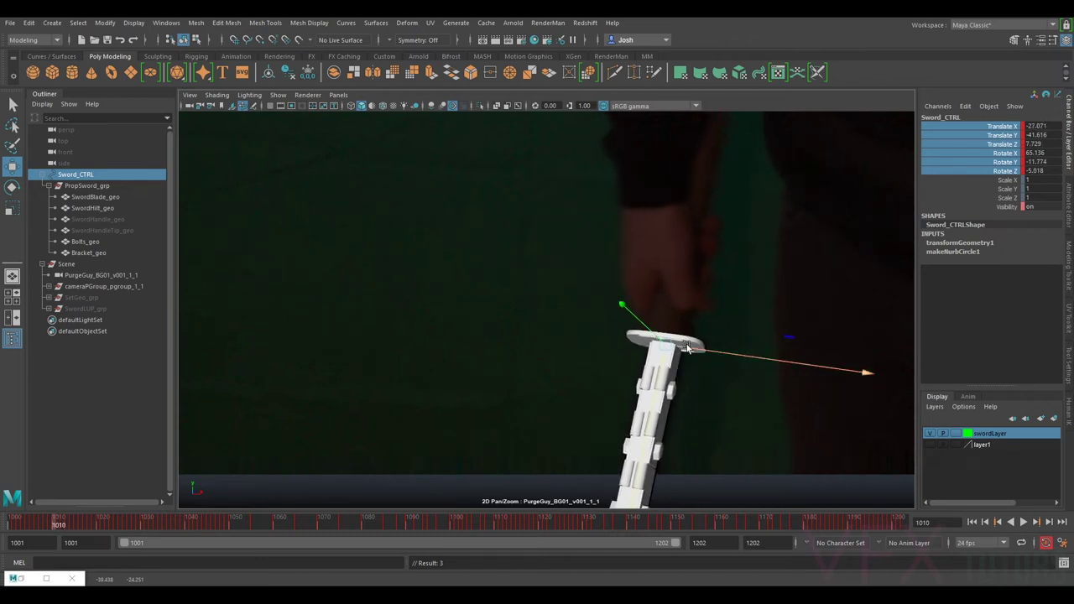
{"action": "key", "text": "period"}
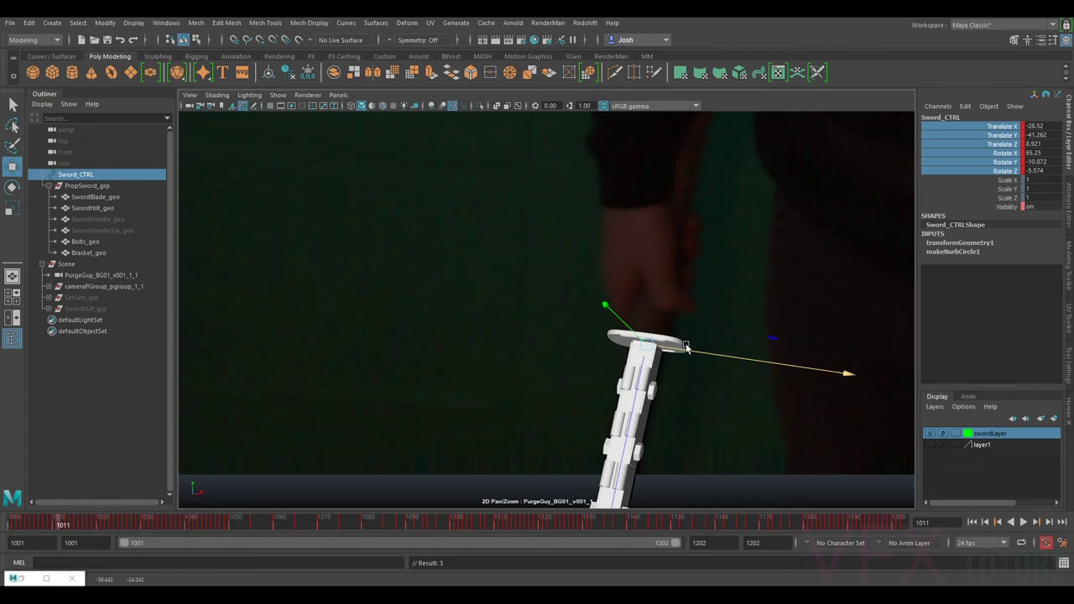
{"action": "key", "text": "comma"}
{"action": "key", "text": "comma"}
{"action": "key", "text": "period"}
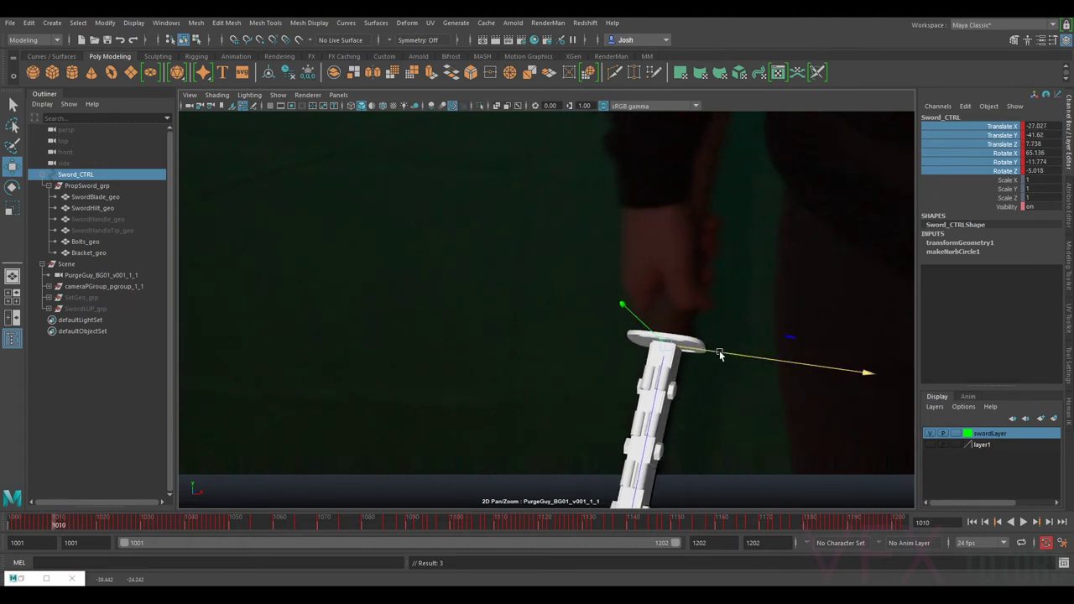
- Nudge Sword_CTRL along its X axis on frame 1009, key it and compare the hilt with frame 1010
{"action": "key", "text": "comma"}
{"action": "middle_click_drag", "start_coordinate": [679, 369], "coordinate": [678, 369]}
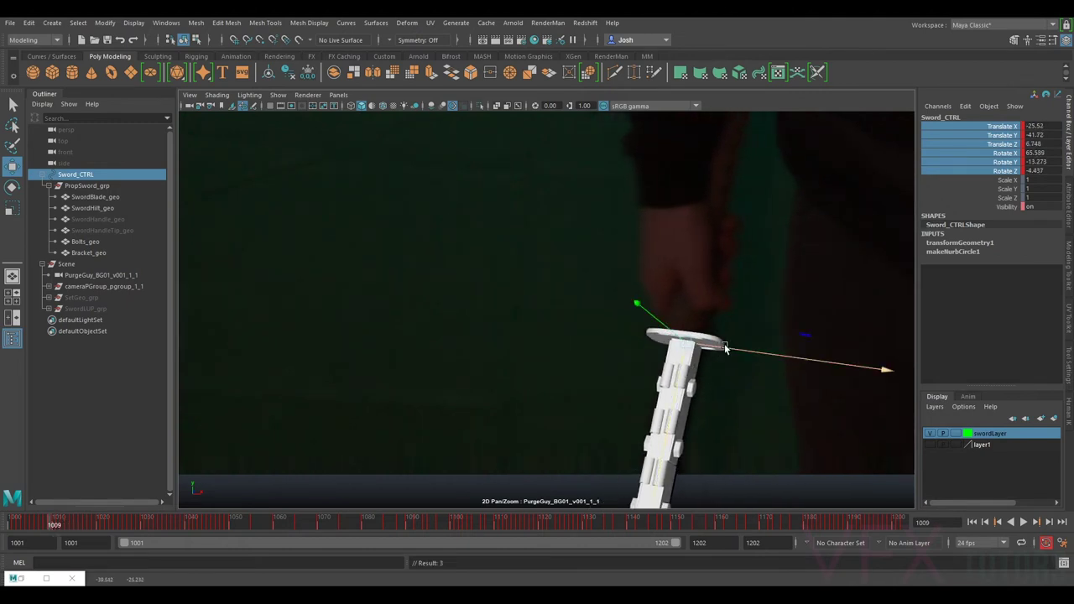
{"action": "left_click_drag", "start_coordinate": [726, 347], "coordinate": [728, 352]}
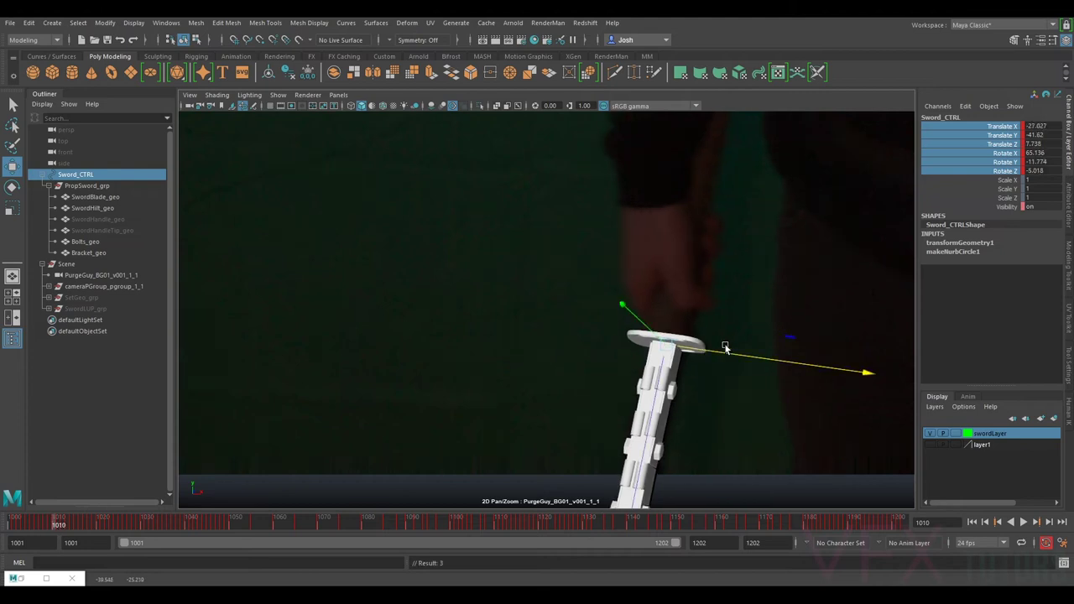
{"action": "middle_click_drag", "start_coordinate": [680, 384], "coordinate": [697, 381]}
- Nudge Sword_CTRL along its X axis on frame 1008 and compare the hilt's motion with frame 1009
{"action": "key", "text": "alt+comma"}
{"action": "left_click_drag", "start_coordinate": [736, 345], "coordinate": [735, 346]}
{"action": "key", "text": "alt+period"}
{"action": "key", "text": "alt+comma"}
{"action": "key", "text": "alt+period"}
{"action": "key", "text": "alt+comma"}
- Adjust Sword_CTRL on frame 1007 to a translation of about -22.337, -41.757, 5.526, checking it against frame 1006
{"action": "key", "text": "comma"}
{"action": "left_click_drag", "start_coordinate": [718, 377], "coordinate": [715, 377]}
{"action": "left_click_drag", "start_coordinate": [761, 343], "coordinate": [760, 343]}
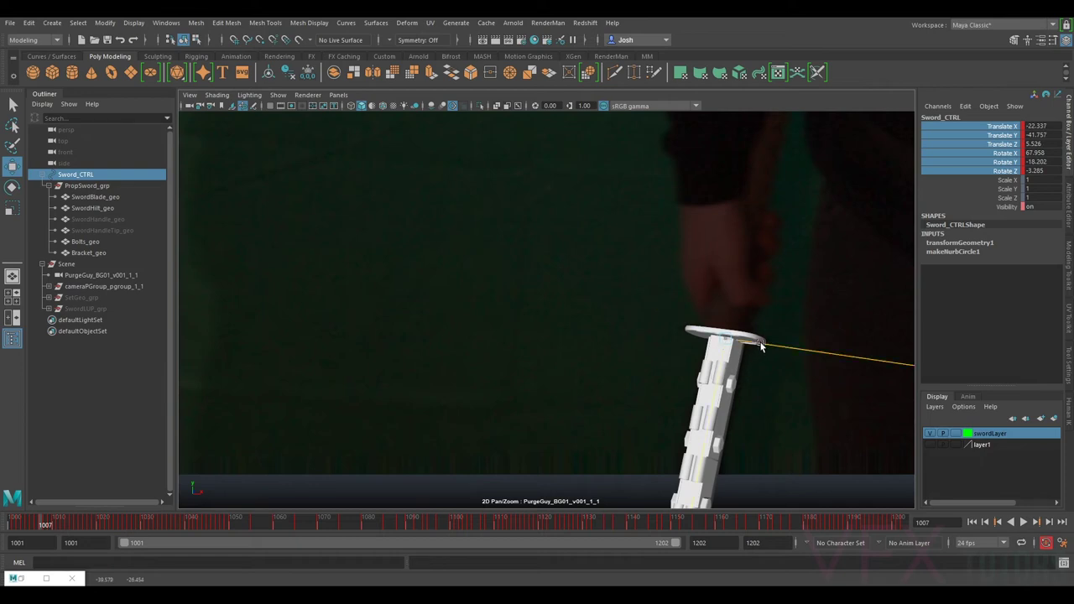
{"action": "key", "text": "comma"}
{"action": "key", "text": "period"}
{"action": "key", "text": "comma"}
{"action": "key", "text": "period"}
- Reposition Sword_CTRL under the hand on the frames before 1007, working back through frame 1003
{"action": "key", "text": "comma"}
{"action": "left_click_drag", "start_coordinate": [741, 362], "coordinate": [778, 340]}
{"action": "key", "text": "comma"}
{"action": "middle_click_drag", "start_coordinate": [757, 366], "coordinate": [755, 368]}
{"action": "key", "text": "comma"}
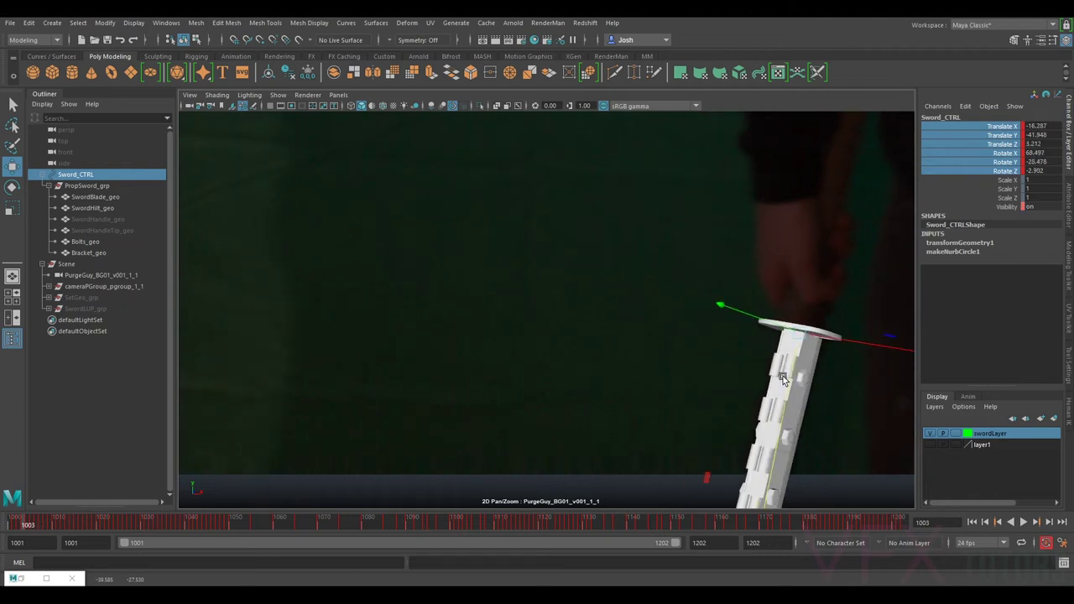
{"action": "key", "text": "comma"}
- Nudge Sword_CTRL along its X axis on frame 1019 and compare the hilt's motion over the preceding frames to 1017
{"action": "key", "text": "backslash"}
{"action": "mouse_move", "coordinate": [75, 517]}
{"action": "left_mouse_down"}
{"action": "mouse_move", "coordinate": [1, 524]}
{"action": "mouse_move", "coordinate": [237, 540]}
{"action": "mouse_move", "coordinate": [73, 544]}
{"action": "mouse_move", "coordinate": [101, 542]}
{"action": "mouse_move", "coordinate": [80, 544]}
{"action": "mouse_move", "coordinate": [97, 551]}
{"action": "left_mouse_up"}
{"action": "key", "text": "backslash"}
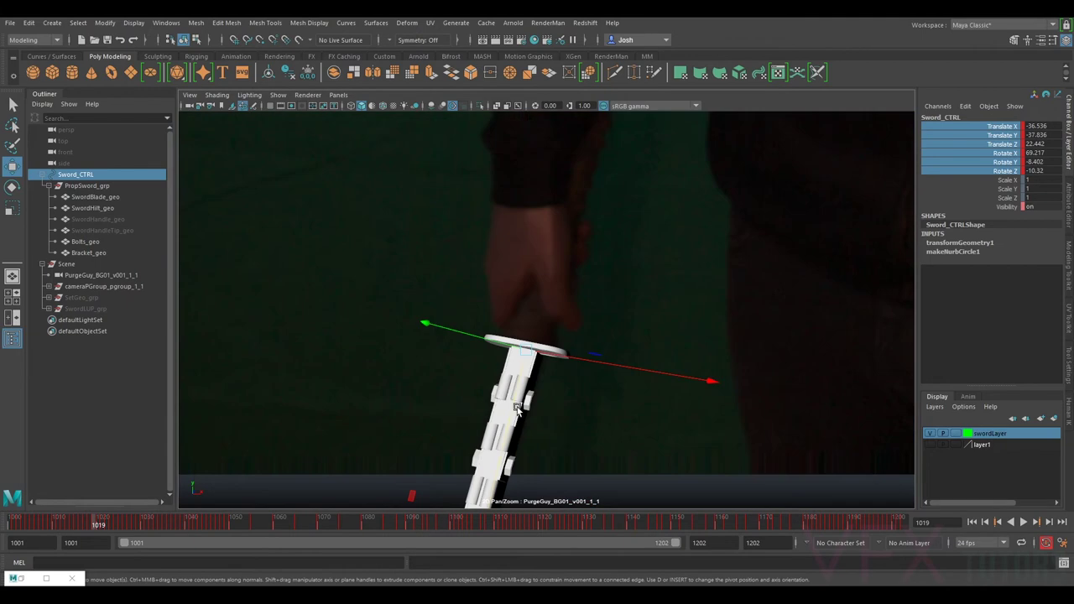
{"action": "left_click_drag", "start_coordinate": [596, 351], "coordinate": [612, 367]}
{"action": "key", "text": "alt+comma"}
{"action": "key", "text": "alt+period"}
{"action": "key", "text": "alt+comma"}
{"action": "key", "text": "alt+comma"}
{"action": "key", "text": "alt+period"}
{"action": "key", "text": "alt+comma"}
{"action": "key", "text": "alt+comma"}
{"action": "key", "text": "alt+period"}
{"action": "key", "text": "alt+comma"}
{"action": "key", "text": "alt+period"}
{"action": "key", "text": "alt+period"}
{"action": "key", "text": "alt+comma"}
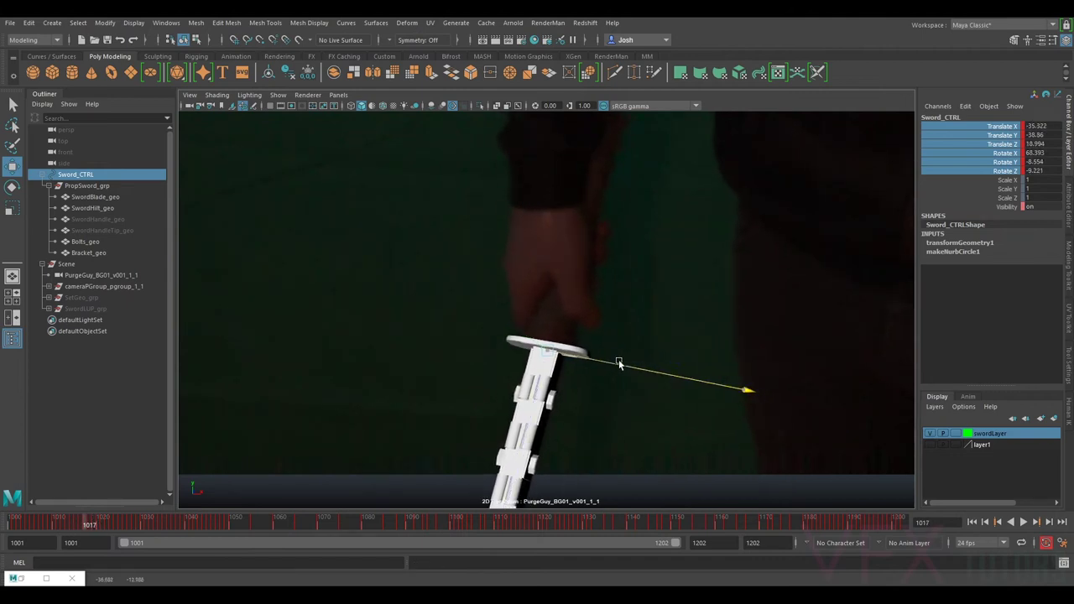
- Shift Sword_CTRL slightly along its X axis on frame 1017, key it and compare the hilt with the adjacent frames
{"action": "left_click_drag", "start_coordinate": [618, 360], "coordinate": [623, 359]}
{"action": "key", "text": "alt+period"}
{"action": "key", "text": "alt+comma"}
{"action": "key", "text": "alt+comma"}
{"action": "key", "text": "alt+period"}
{"action": "key", "text": "alt+comma"}
{"action": "key", "text": "alt+period"}
{"action": "key", "text": "alt+comma"}
{"action": "key", "text": "alt+comma"}
{"action": "key", "text": "alt+comma"}
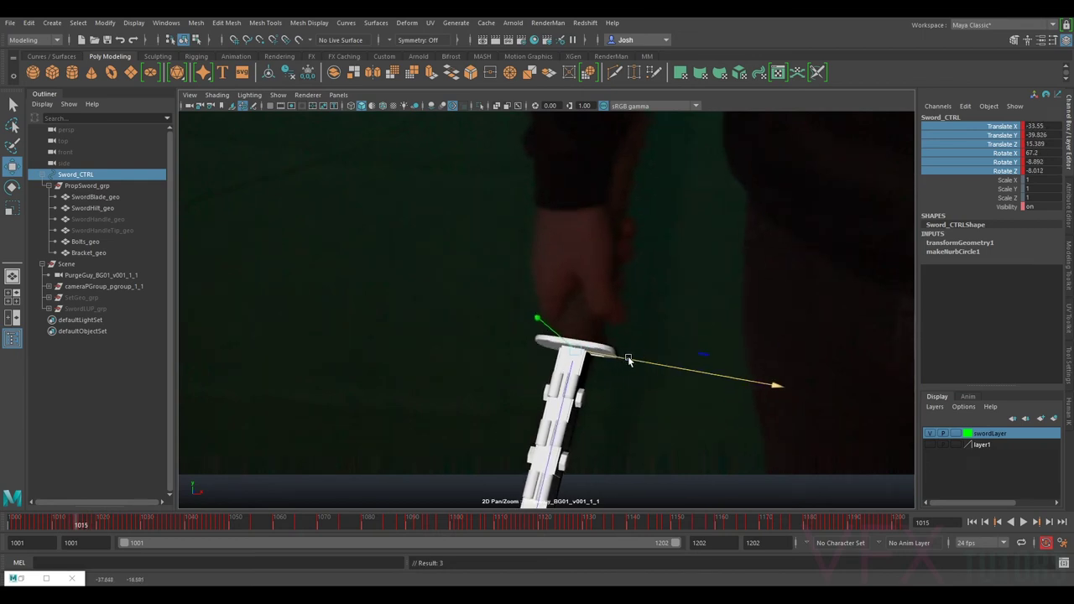
- Move Sword_CTRL on frame 1014 to a translation of about -32.455, -40.246, 13.746 and check the frames back to 1011
{"action": "left_click_drag", "start_coordinate": [646, 360], "coordinate": [649, 361]}
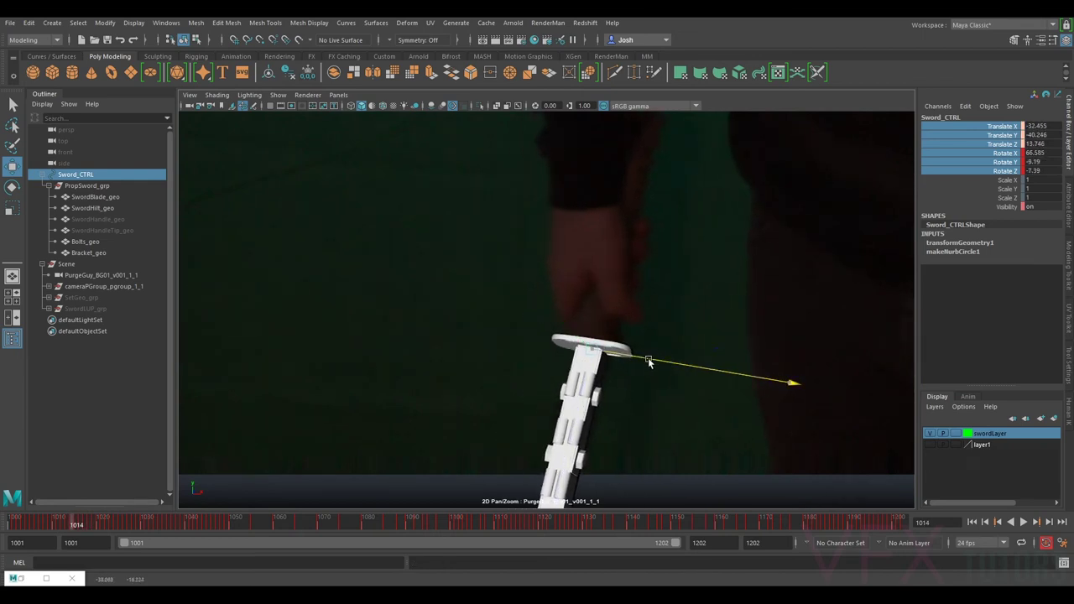
{"action": "key", "text": "alt+comma"}
{"action": "key", "text": "alt+comma"}
{"action": "key", "text": "alt+comma"}
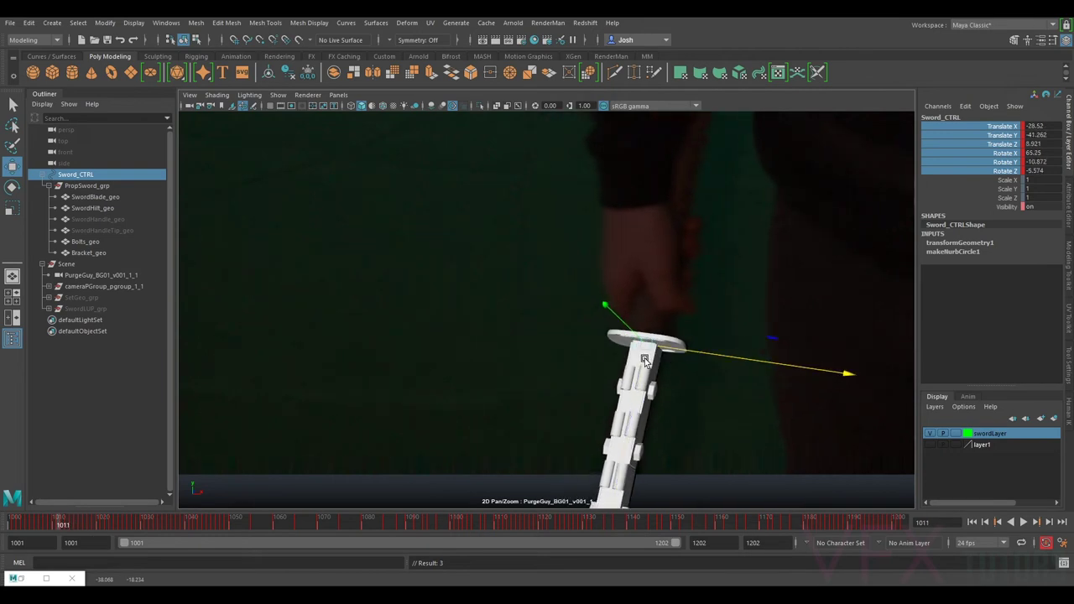
- Play back and scrub the shot in the full camera view to review how the sword follows the hand
{"action": "key", "text": "backslash"}
{"action": "left_click_drag", "start_coordinate": [63, 525], "coordinate": [38, 531]}
{"action": "key", "text": "alt+v"}
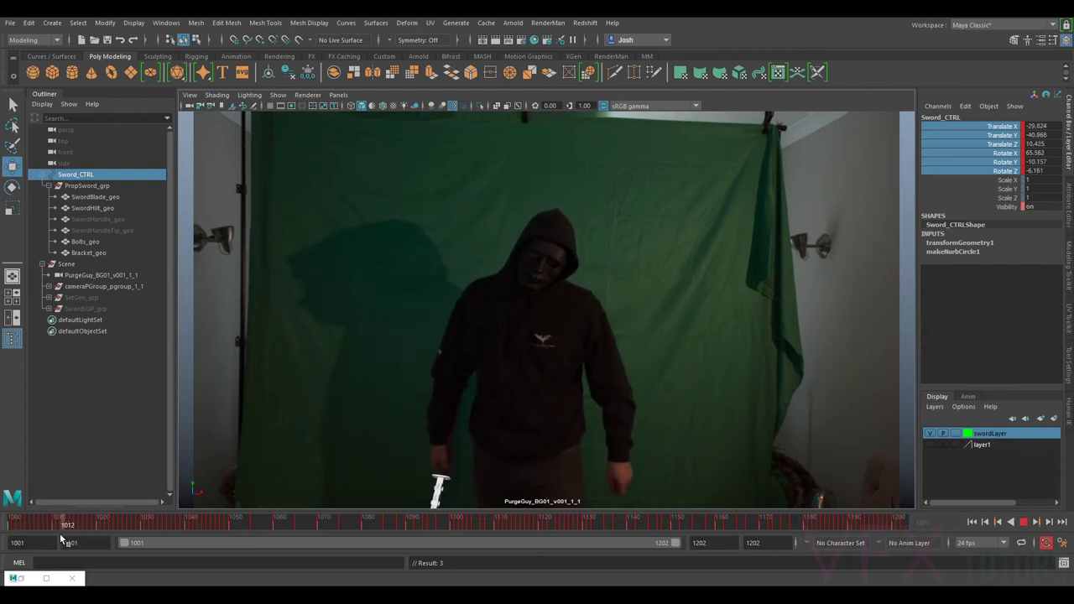
{"action": "mouse_move", "coordinate": [74, 537]}
{"action": "left_mouse_down"}
{"action": "mouse_move", "coordinate": [12, 538]}
{"action": "mouse_move", "coordinate": [371, 549]}
{"action": "mouse_move", "coordinate": [499, 579]}
{"action": "mouse_move", "coordinate": [771, 576]}
{"action": "left_mouse_up"}
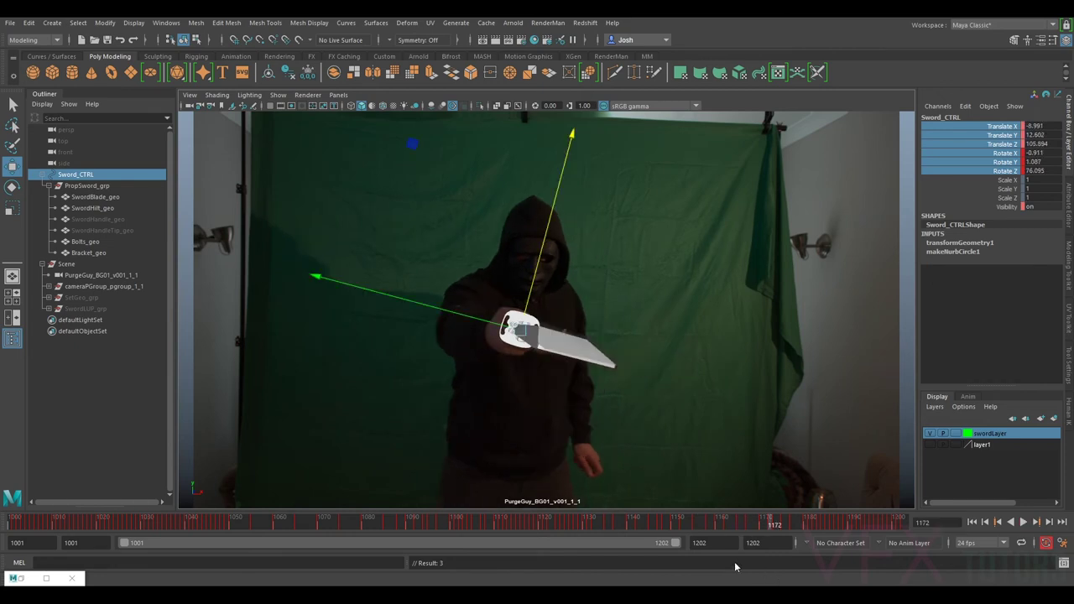
{"action": "mouse_move", "coordinate": [712, 518]}
{"action": "left_mouse_down"}
{"action": "mouse_move", "coordinate": [21, 520]}
{"action": "mouse_move", "coordinate": [222, 533]}
{"action": "mouse_move", "coordinate": [143, 541]}
{"action": "left_mouse_up"}
- Examine the hilt against the hand in close-up on the frames around 1030
{"action": "key", "text": "w"}
{"action": "key", "text": "backslash"}
{"action": "right_click_drag", "start_coordinate": [520, 380], "coordinate": [109, 329]}
{"action": "middle_click_drag", "start_coordinate": [677, 251], "coordinate": [674, 264]}
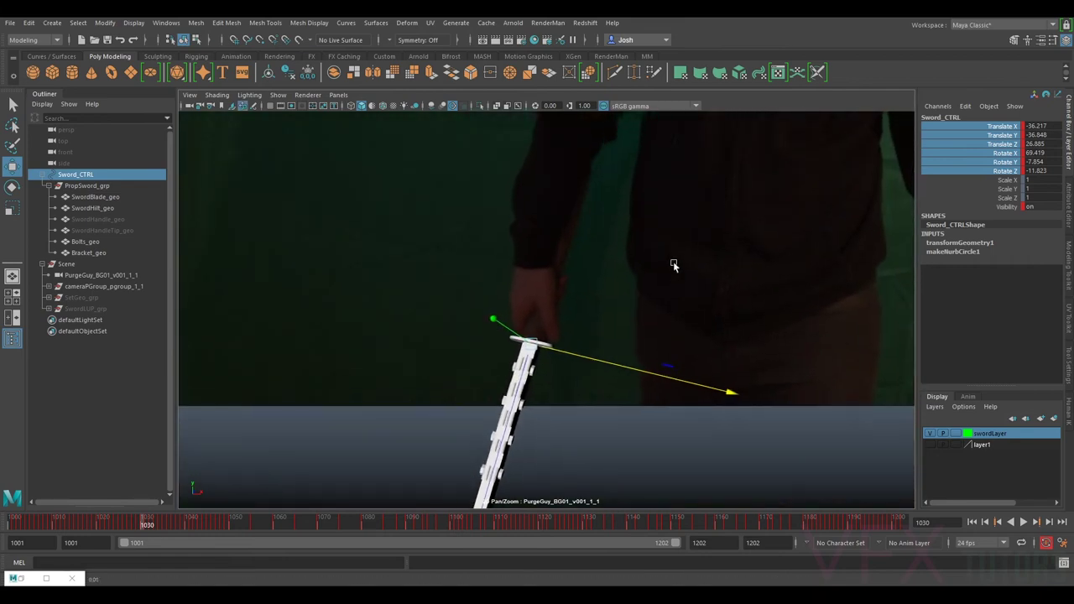
{"action": "key", "text": "q"}
{"action": "mouse_move", "coordinate": [147, 524]}
{"action": "left_mouse_down"}
{"action": "mouse_move", "coordinate": [175, 526]}
{"action": "mouse_move", "coordinate": [144, 528]}
{"action": "mouse_move", "coordinate": [160, 534]}
{"action": "mouse_move", "coordinate": [148, 543]}
{"action": "mouse_move", "coordinate": [166, 536]}
{"action": "mouse_move", "coordinate": [56, 534]}
{"action": "mouse_move", "coordinate": [157, 543]}
{"action": "mouse_move", "coordinate": [130, 545]}
{"action": "mouse_move", "coordinate": [146, 545]}
{"action": "left_mouse_up"}
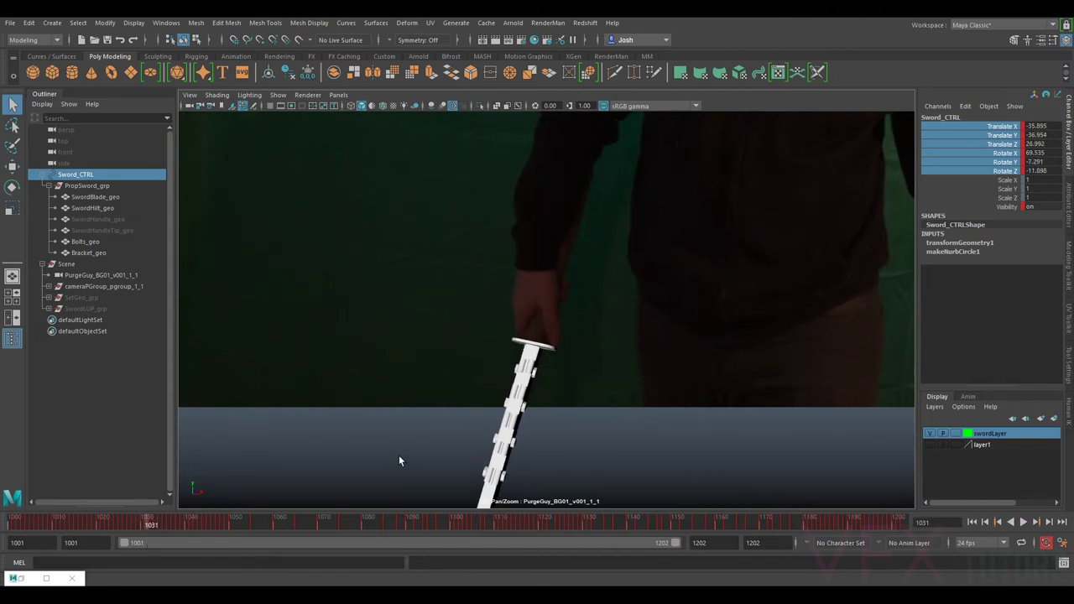
- Move Sword_CTRL on frame 1031 to a translation of about -35.905, -36.987, 27.004 and compare it with frame 1032
{"action": "key", "text": "w"}
{"action": "key", "text": "backslash"}
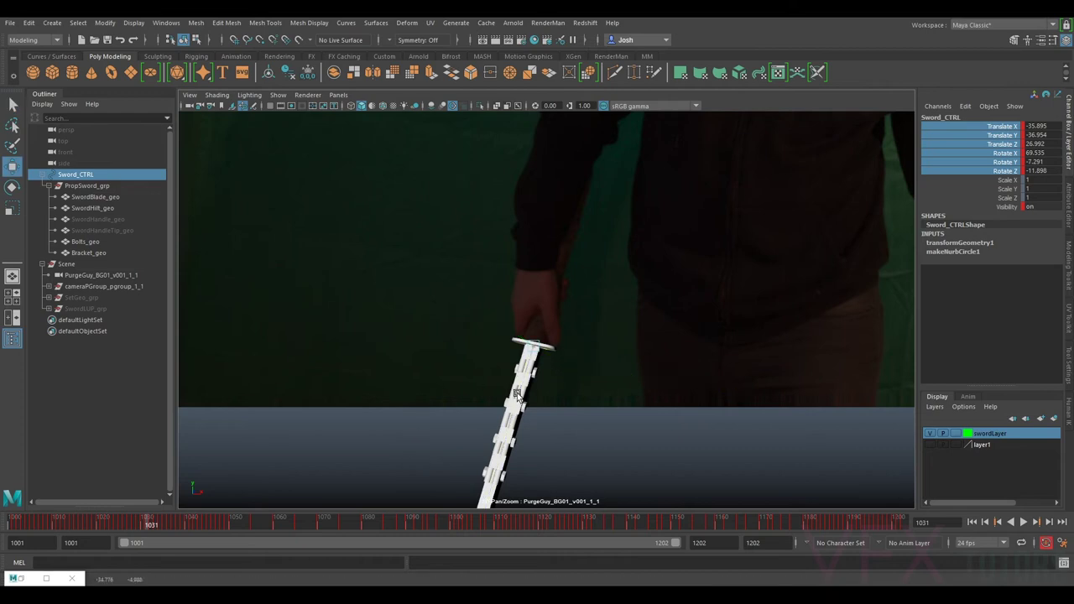
{"action": "key", "text": "backslash"}
{"action": "right_click_drag", "start_coordinate": [590, 357], "coordinate": [787, 466]}
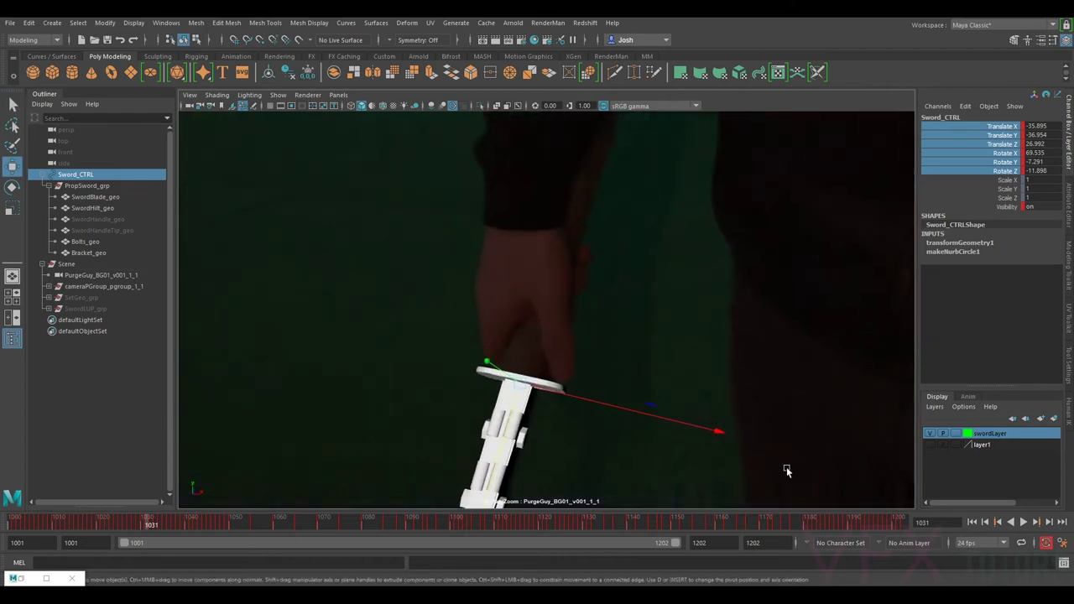
{"action": "key", "text": "backslash"}
{"action": "middle_click_drag", "start_coordinate": [563, 447], "coordinate": [568, 378]}
{"action": "key", "text": "alt+period"}
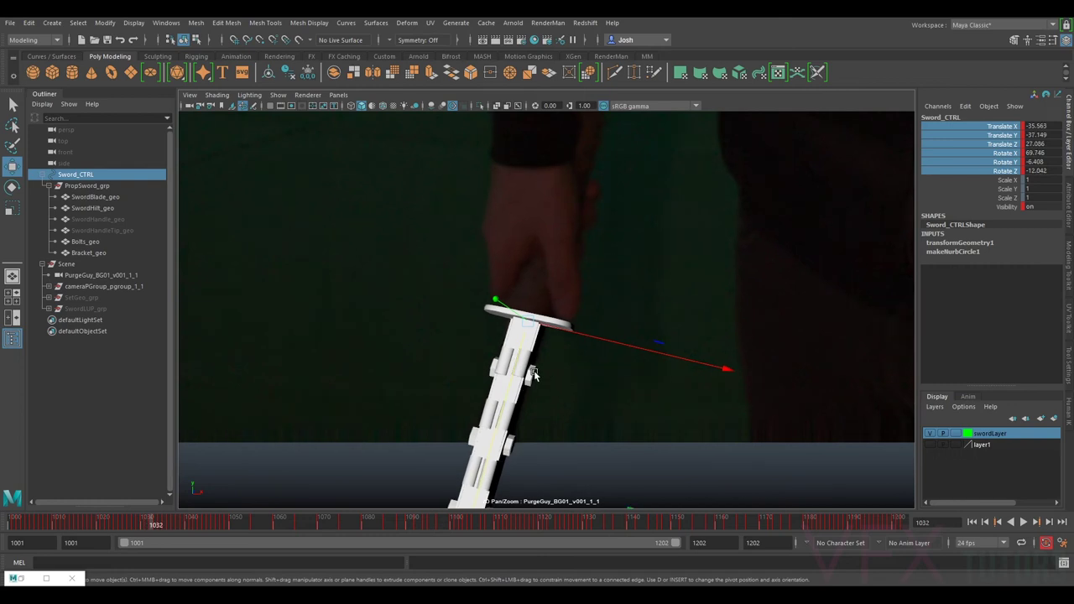
{"action": "key", "text": "alt+comma"}
{"action": "key", "text": "alt+comma"}
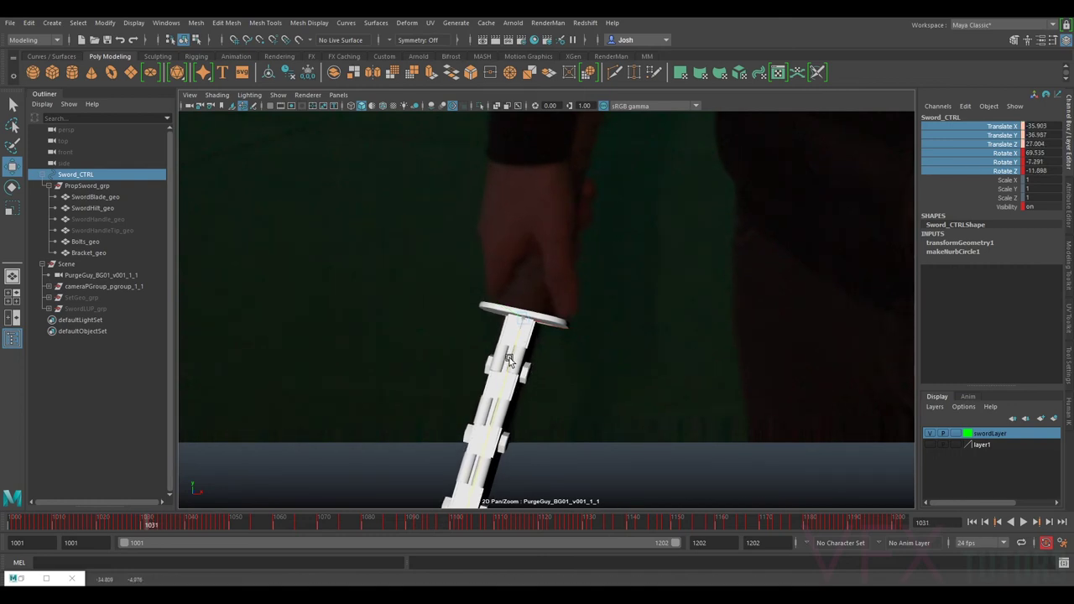
- Nudge Sword_CTRL along its X axis on frame 1029 and check the hilt on the preceding frames
{"action": "key", "text": "alt+comma"}
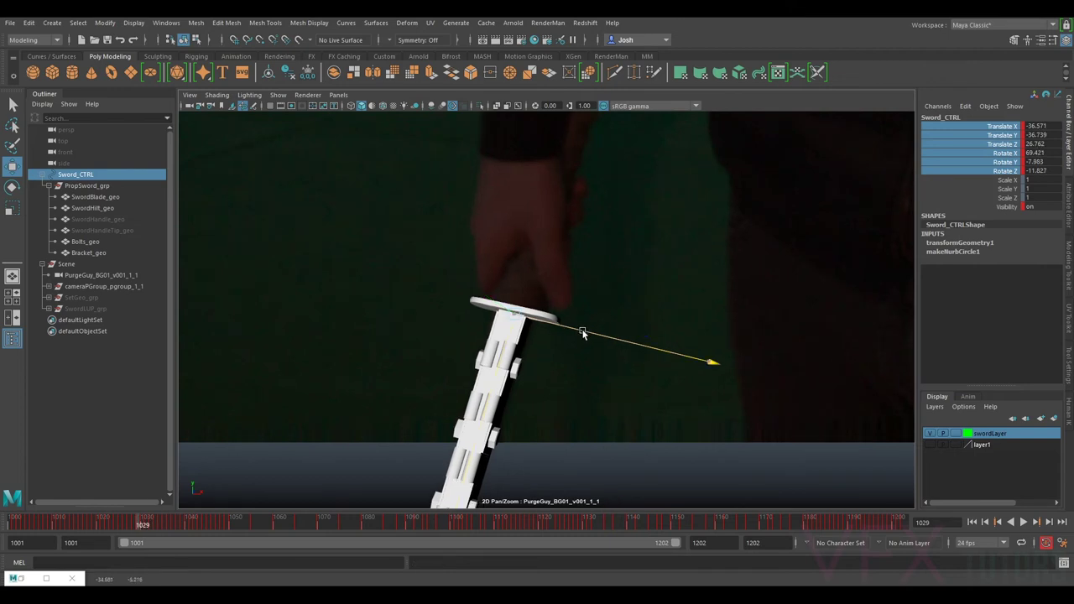
{"action": "left_click_drag", "start_coordinate": [582, 333], "coordinate": [582, 333]}
{"action": "key", "text": "alt+comma"}
{"action": "key", "text": "alt+comma"}
{"action": "key", "text": "alt+comma"}
{"action": "key", "text": "alt+comma"}
- Compare the hilt's motion around frames 1025 and 1026 and nudge Sword_CTRL along its X axis to smooth it
{"action": "key", "text": "alt+period"}
{"action": "key", "text": "alt+comma"}
{"action": "key", "text": "alt+period"}
{"action": "key", "text": "alt+comma"}
{"action": "key", "text": "alt+period"}
{"action": "key", "text": "alt+comma"}
{"action": "left_click_drag", "start_coordinate": [581, 333], "coordinate": [583, 334]}
{"action": "key", "text": "alt+period"}
{"action": "key", "text": "alt+comma"}
{"action": "key", "text": "alt+period"}
{"action": "key", "text": "alt+comma"}
{"action": "key", "text": "alt+comma"}
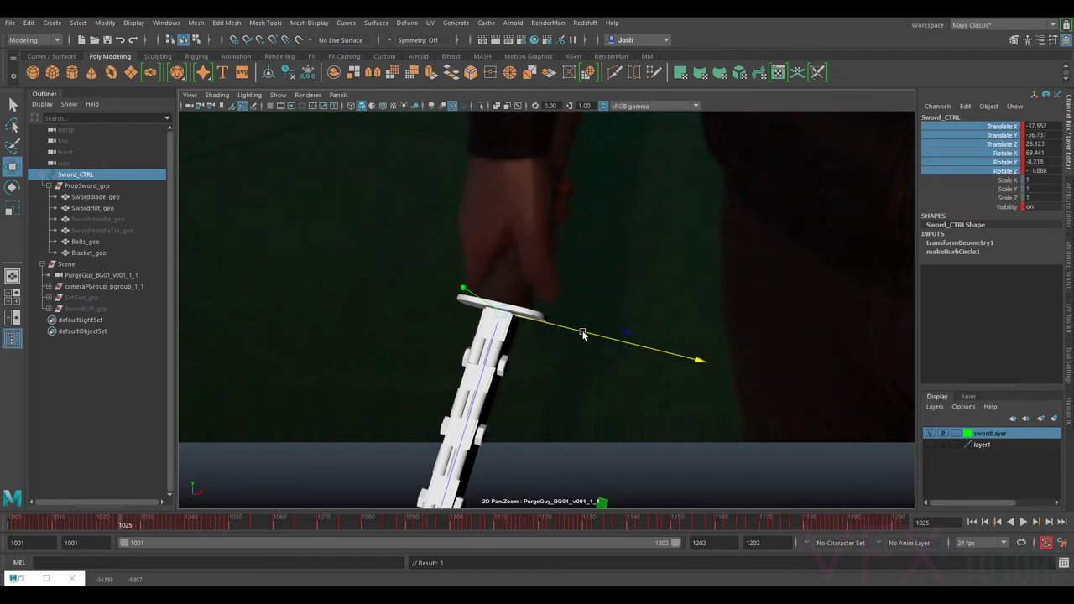
- Shift Sword_CTRL slightly along its X axis on frame 1025 and fine-tune its position on frame 1024
{"action": "left_click_drag", "start_coordinate": [583, 333], "coordinate": [582, 332]}
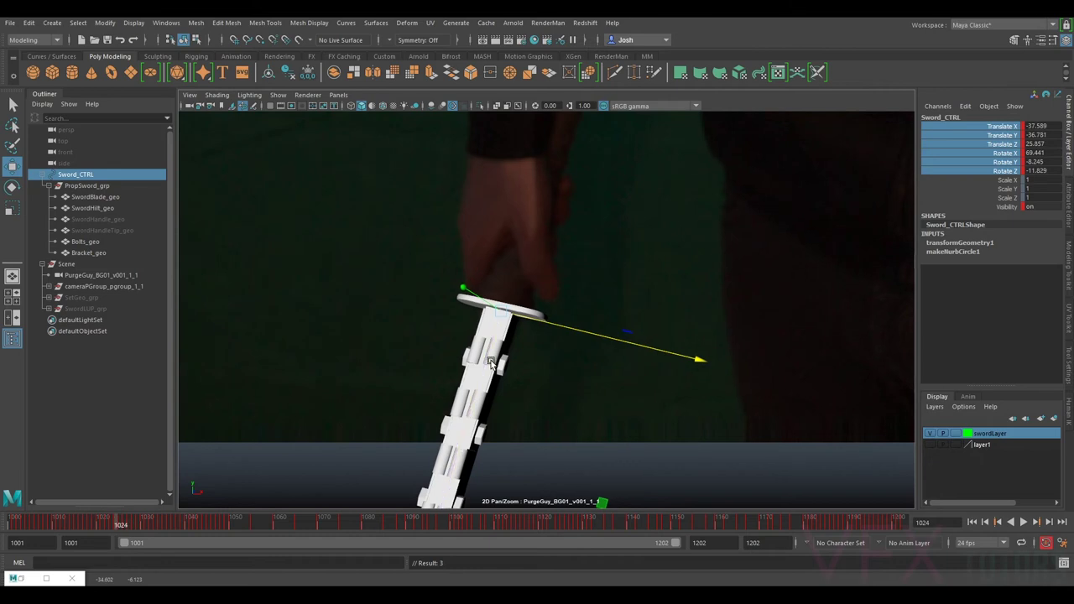
{"action": "left_click_drag", "start_coordinate": [485, 359], "coordinate": [487, 360]}
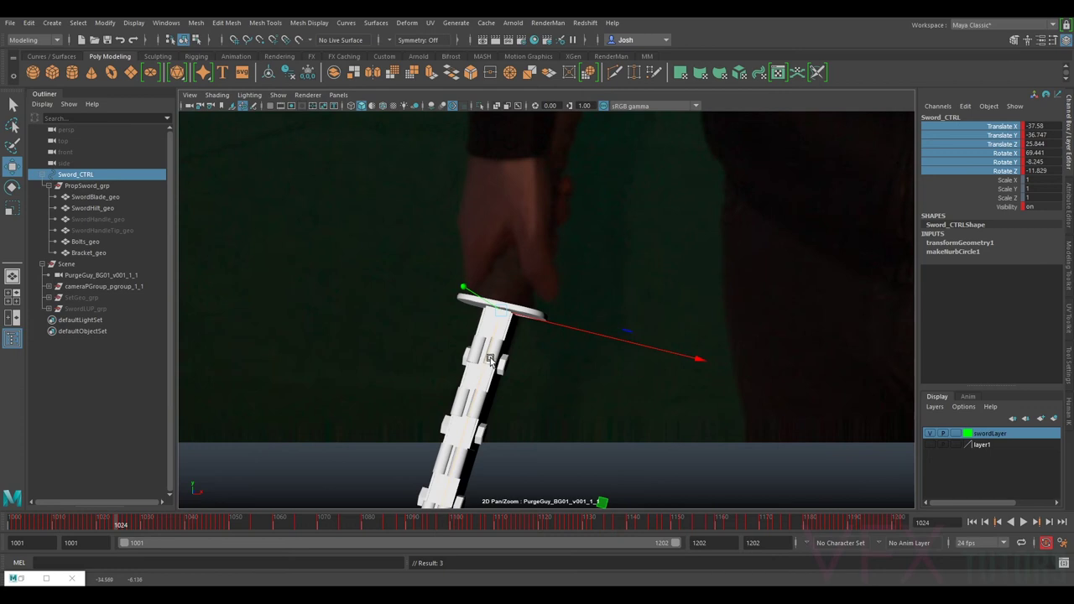
{"action": "middle_click_drag", "start_coordinate": [487, 359], "coordinate": [487, 359]}
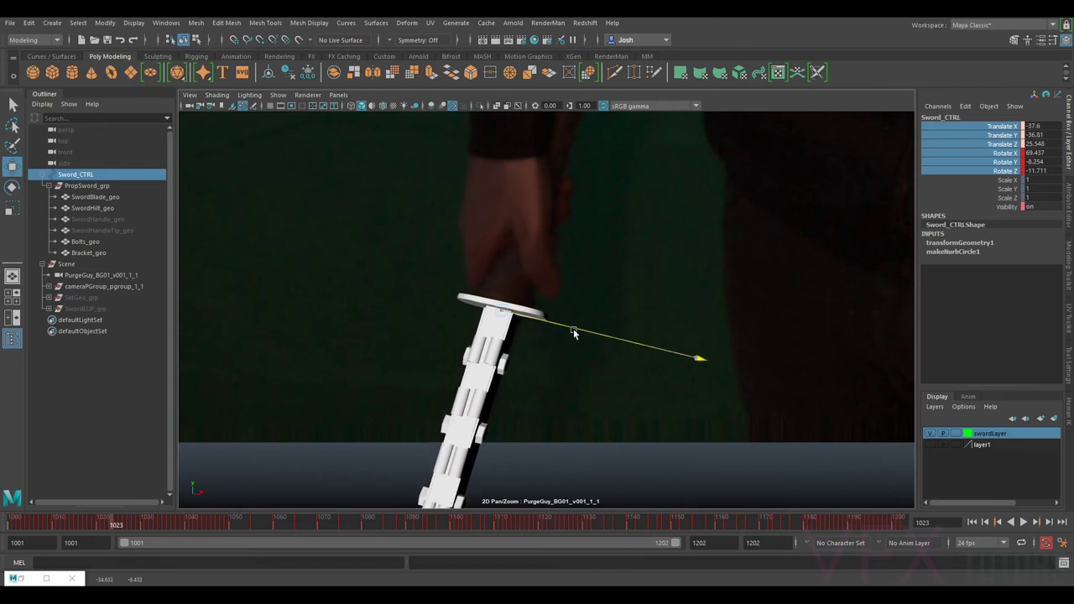
- Nudge Sword_CTRL along its X axis on frame 1023 and compare the hilt with frames 1024 and 1025
{"action": "left_click_drag", "start_coordinate": [573, 329], "coordinate": [573, 329]}
{"action": "key", "text": "alt+period"}
{"action": "key", "text": "alt+comma"}
{"action": "key", "text": "alt+period"}
{"action": "key", "text": "alt+period"}
{"action": "key", "text": "comma"}
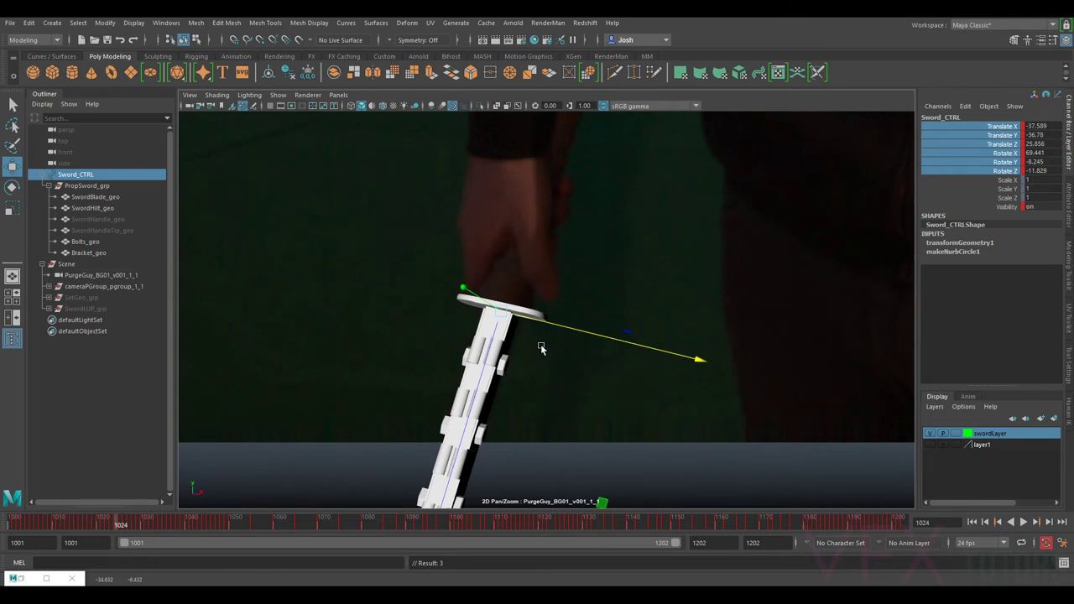
{"action": "key", "text": "comma"}
{"action": "left_click_drag", "start_coordinate": [589, 330], "coordinate": [592, 333]}
- Key Sword_CTRL on frame 1021 at a translation of about -37.174, -37.111, 24.646 and compare it with frame 1022
{"action": "key", "text": "comma"}
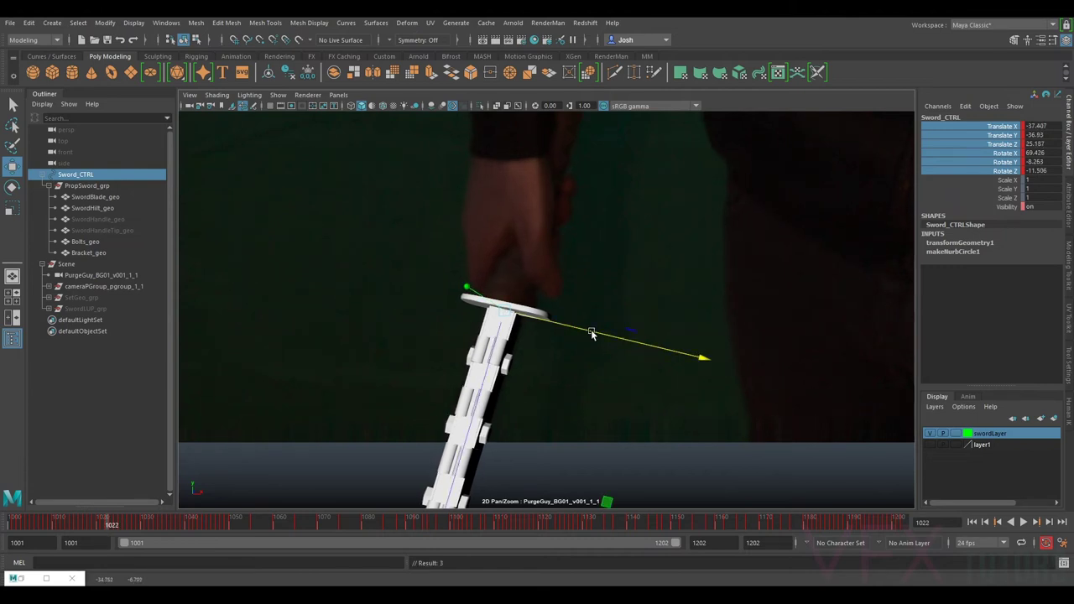
{"action": "key", "text": "comma"}
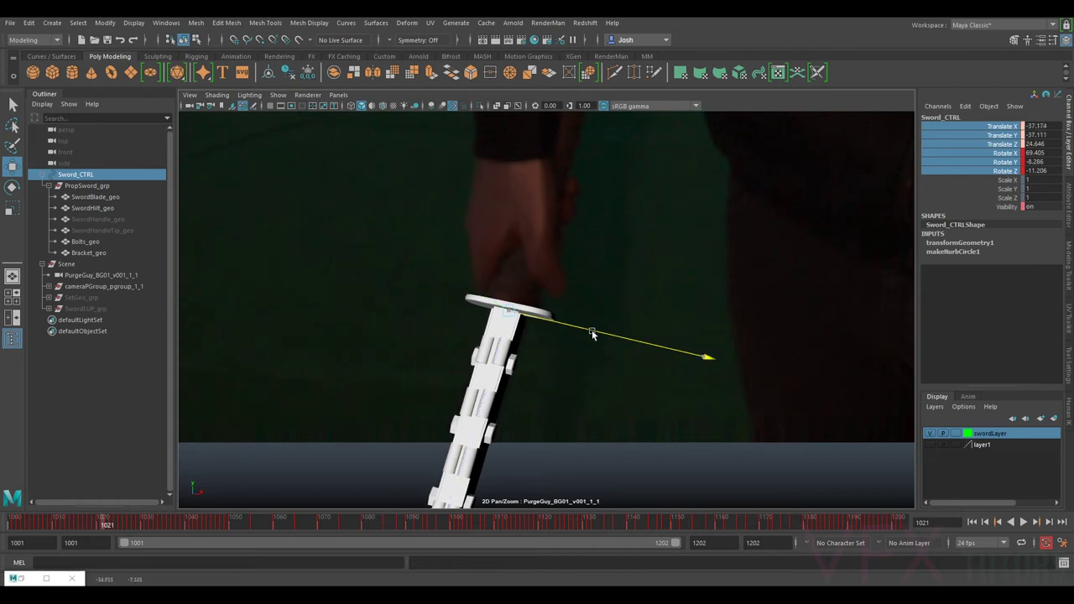
{"action": "key", "text": "period"}
{"action": "key", "text": "comma"}
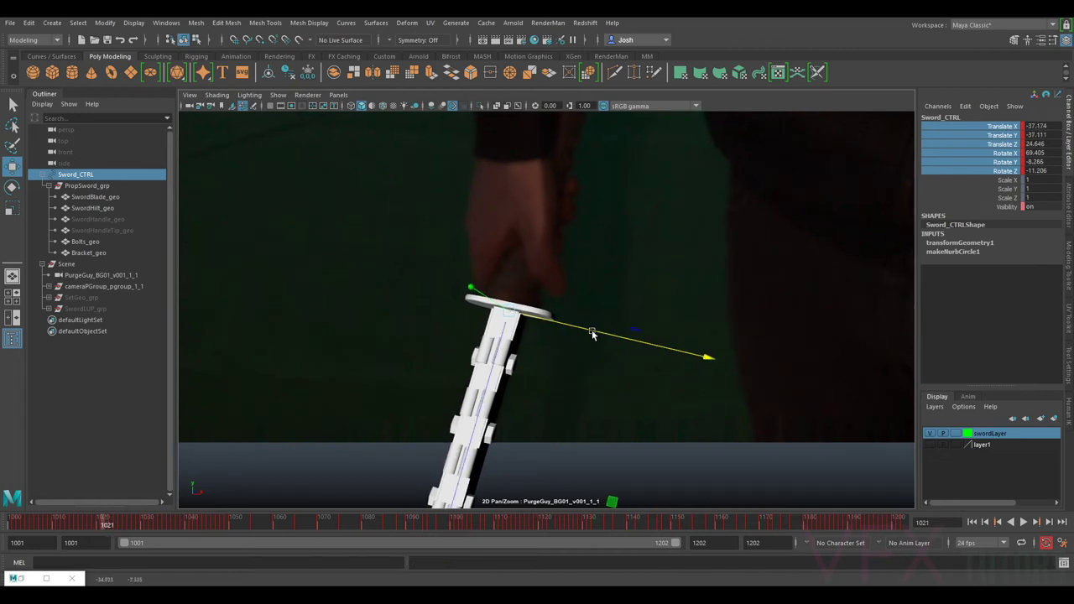
- Nudge Sword_CTRL along its X axis on frame 1019 and key frame 1018 at about -36.055, -38.344, 20.798
{"action": "key", "text": "comma"}
{"action": "key", "text": "comma"}
{"action": "left_click_drag", "start_coordinate": [591, 330], "coordinate": [593, 329]}
{"action": "key", "text": "comma"}
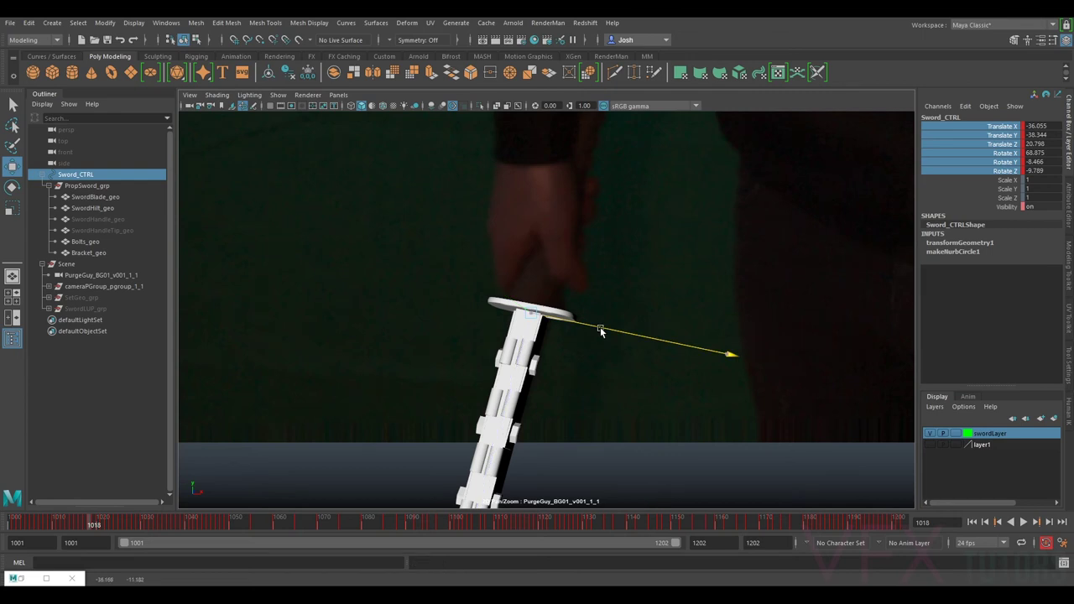
{"action": "left_click_drag", "start_coordinate": [600, 329], "coordinate": [601, 330]}
{"action": "key", "text": "period"}
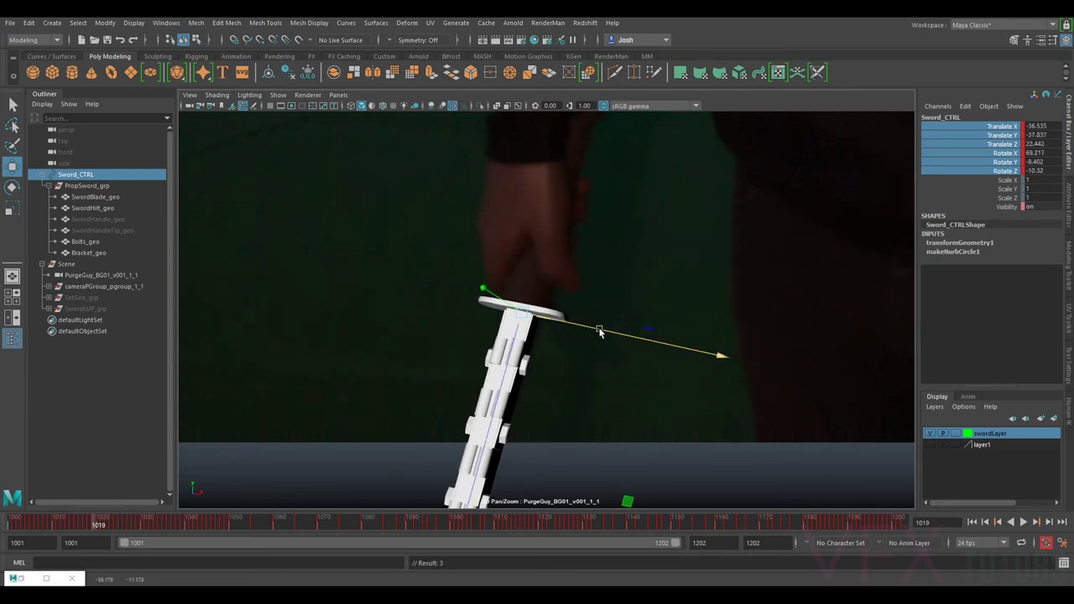
{"action": "key", "text": "comma"}
- Key Sword_CTRL's translation at about -35.305, -38.863, 18.996 on frame 1017 and about -34.518, -39.392, 17.122 on frame 1016
{"action": "key", "text": "comma"}
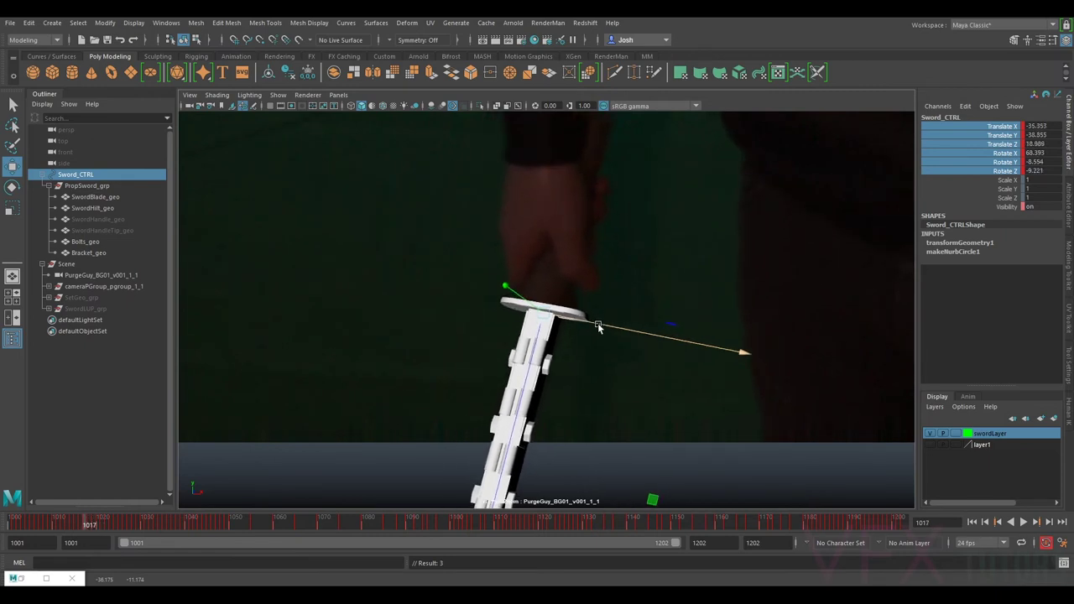
{"action": "left_click_drag", "start_coordinate": [600, 327], "coordinate": [600, 328]}
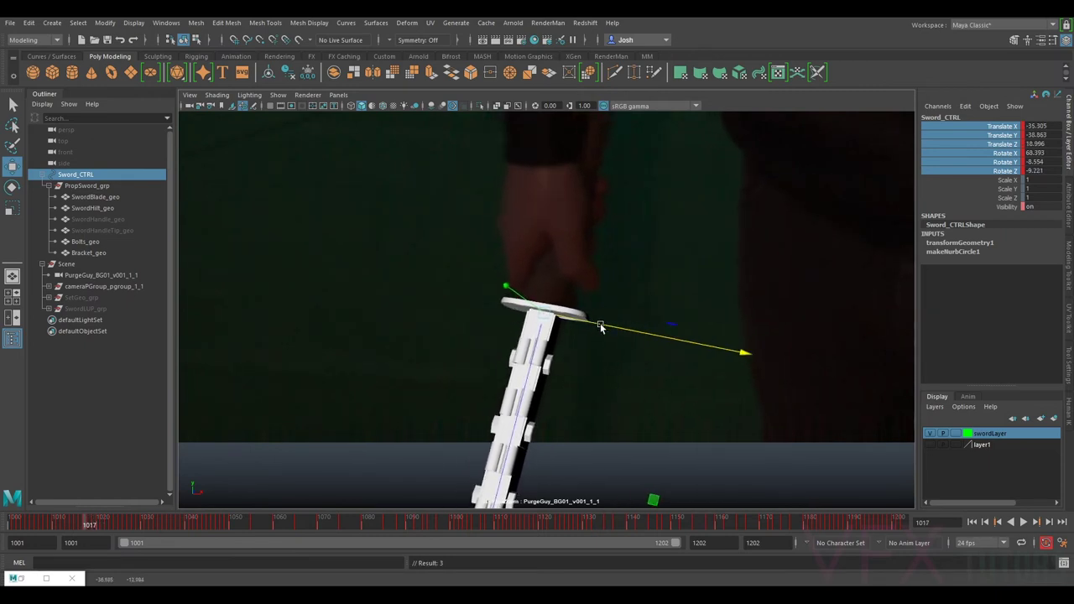
{"action": "key", "text": "comma"}
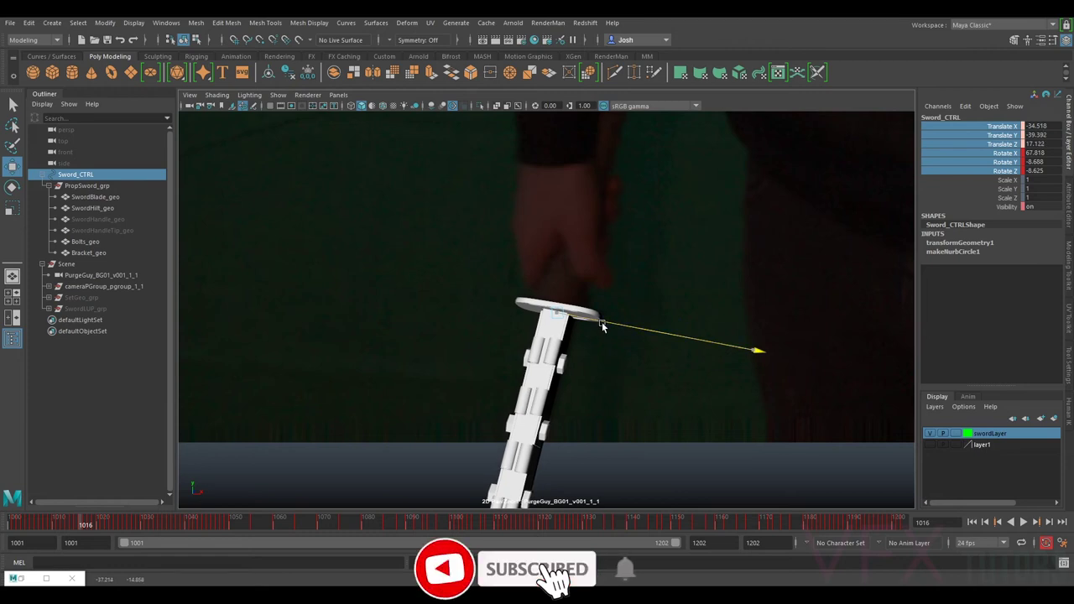
{"action": "left_click_drag", "start_coordinate": [602, 323], "coordinate": [649, 333]}
{"action": "key", "text": "period"}
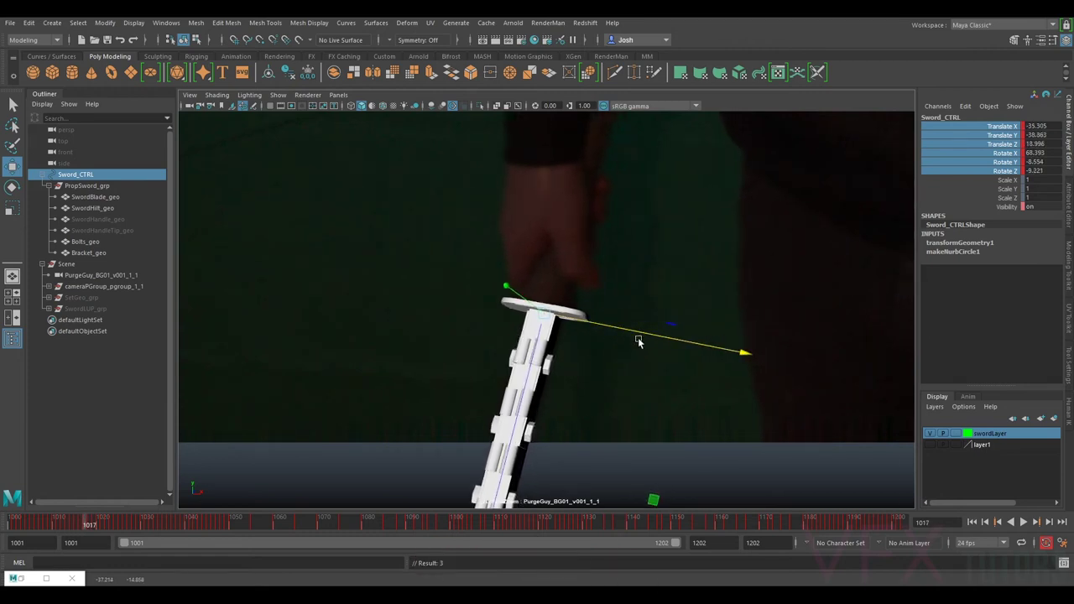
{"action": "key", "text": "comma"}
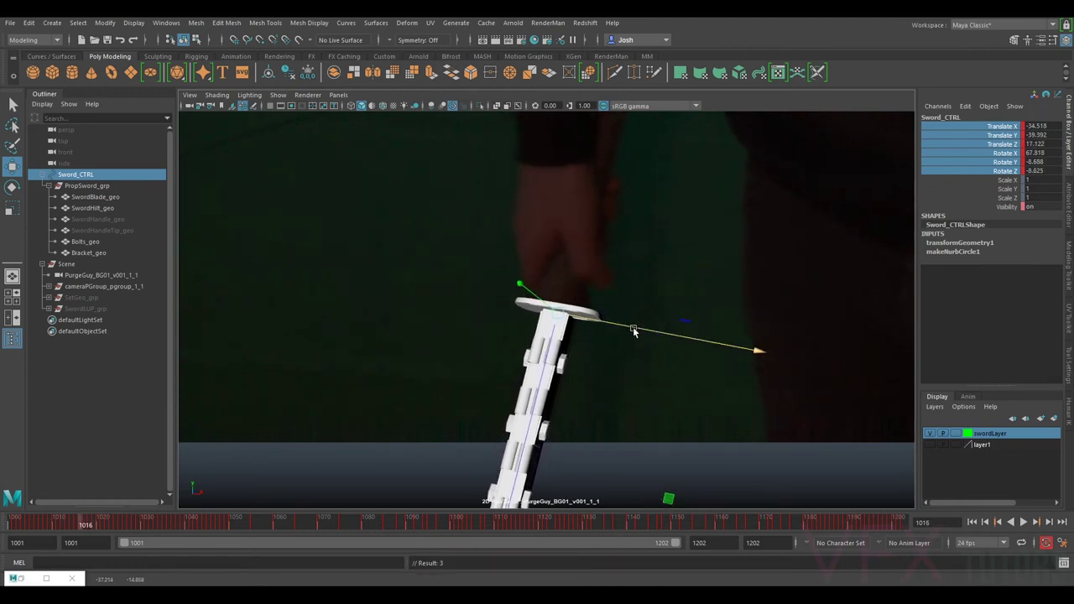
- Check the hilt's alignment with the hand on frames 1015 back to 1013
{"action": "key", "text": "comma"}
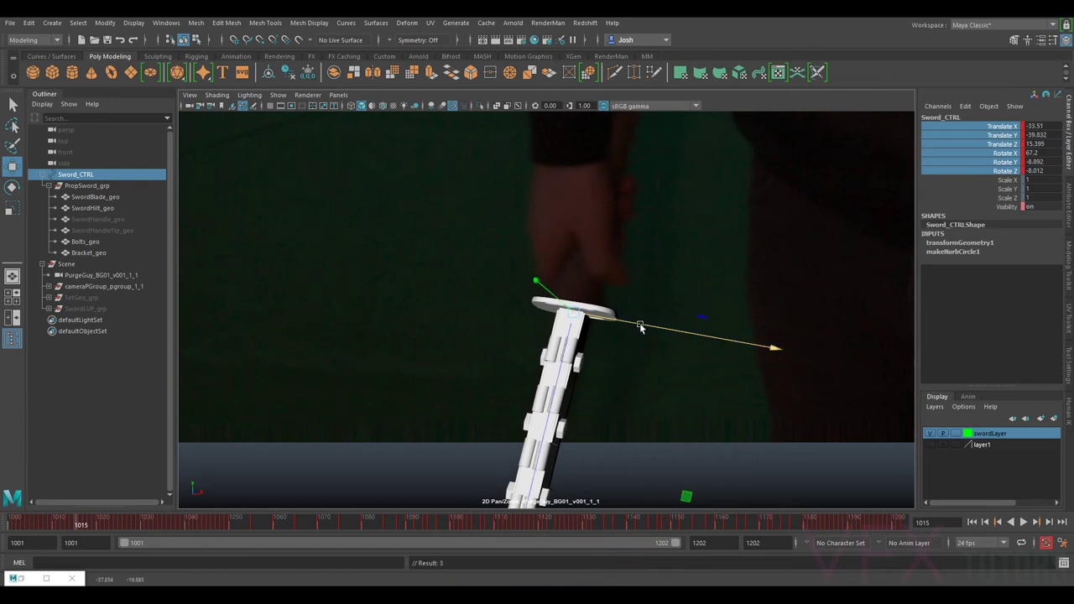
{"action": "key", "text": "comma"}
{"action": "left_click", "coordinate": [644, 326]}
{"action": "key", "text": "comma"}
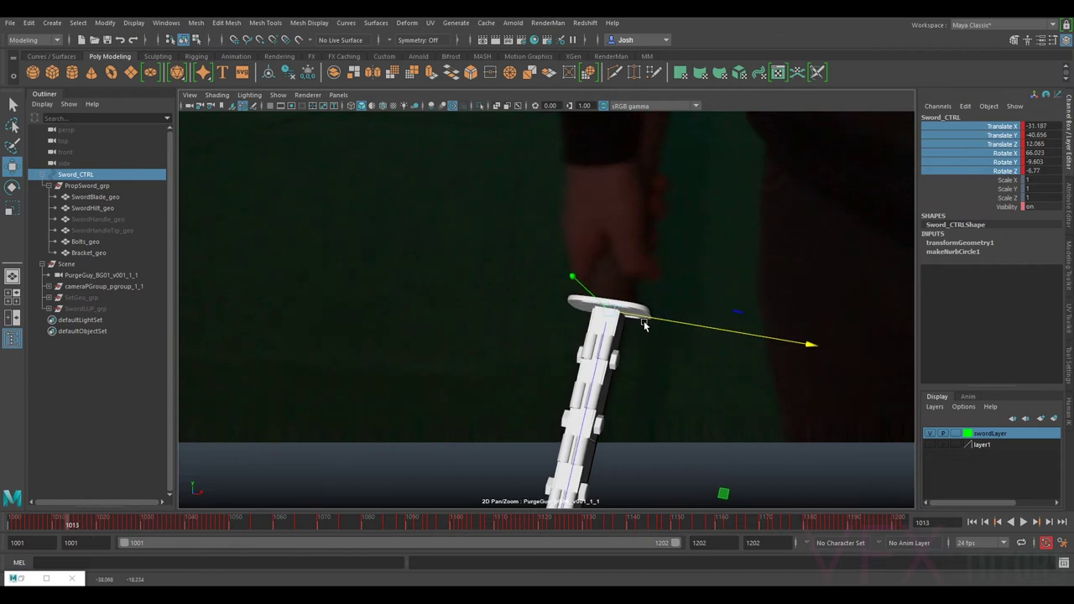
- Check the hilt's alignment with the hand around frame 1012 and scrub forward to frame 1039
{"action": "key", "text": "comma"}
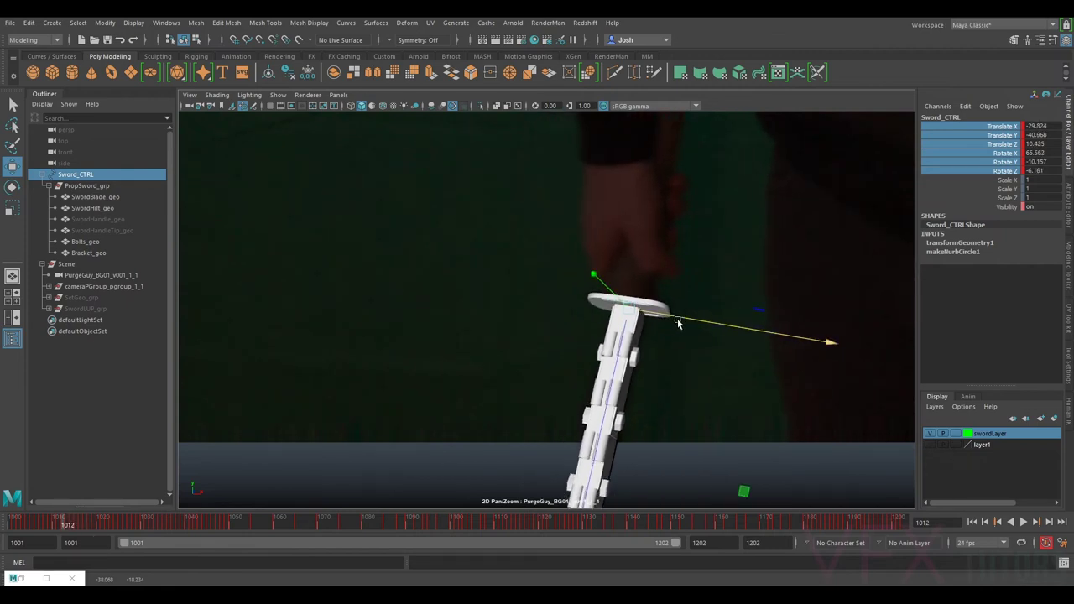
{"action": "key", "text": "period"}
{"action": "key", "text": "comma"}
{"action": "key", "text": "comma"}
{"action": "key", "text": "comma"}
{"action": "left_click", "coordinate": [62, 526]}
{"action": "left_click_drag", "start_coordinate": [61, 524], "coordinate": [176, 546]}
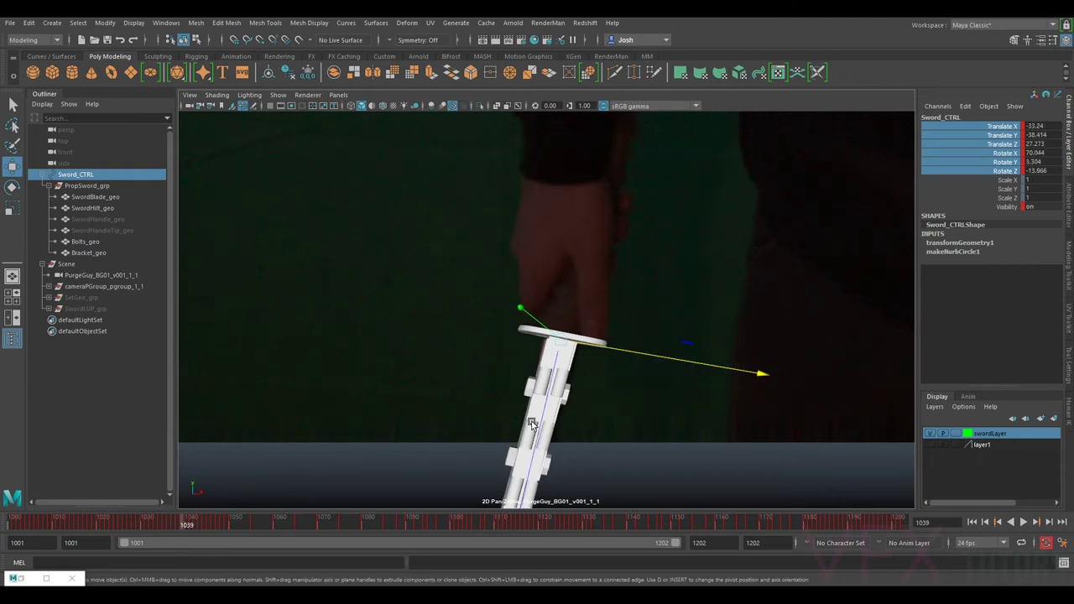
- Key Sword_CTRL's translation at about -33.543, -38.156, 27.212 on frame 1038, -32.953, -38.515, 27.495 on 1040 and -32.791, -38.551, 28.372 on 1041
{"action": "key", "text": "alt+period"}
{"action": "left_click_drag", "start_coordinate": [545, 391], "coordinate": [546, 392]}
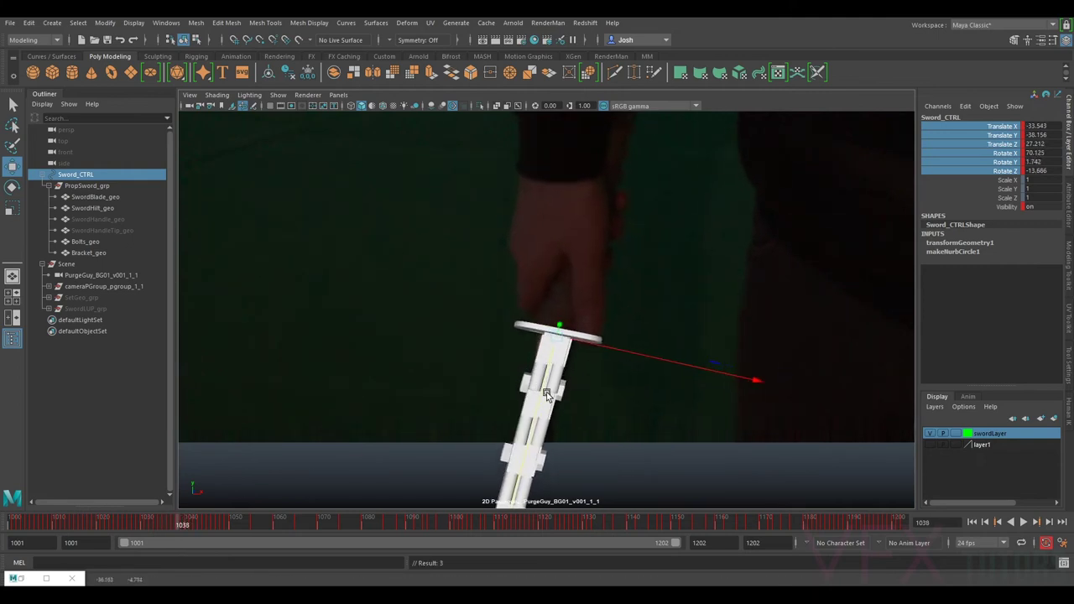
{"action": "key", "text": "period"}
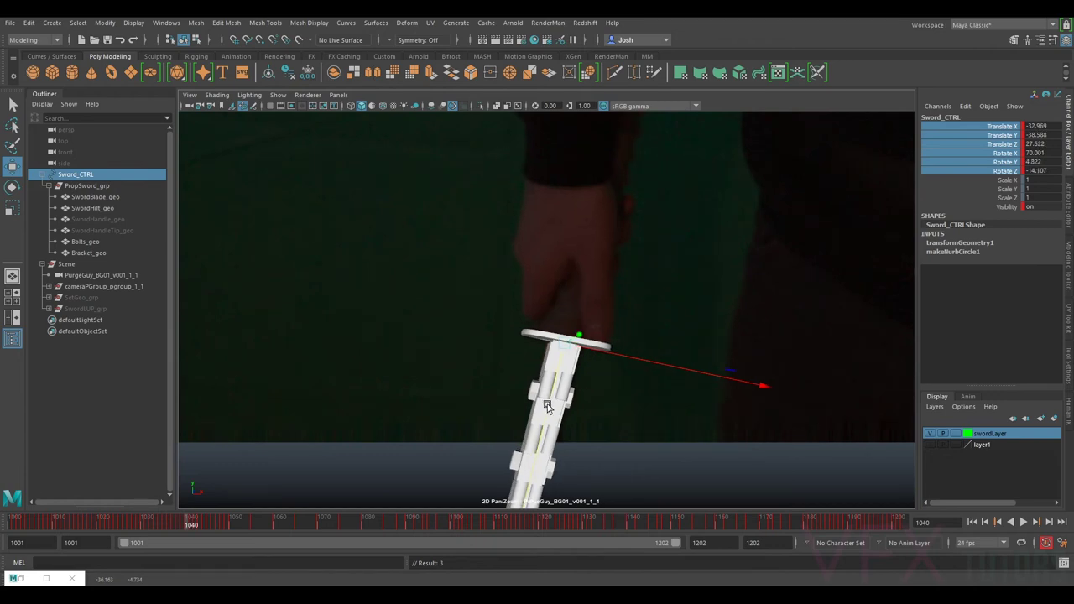
{"action": "left_click_drag", "start_coordinate": [548, 404], "coordinate": [548, 403]}
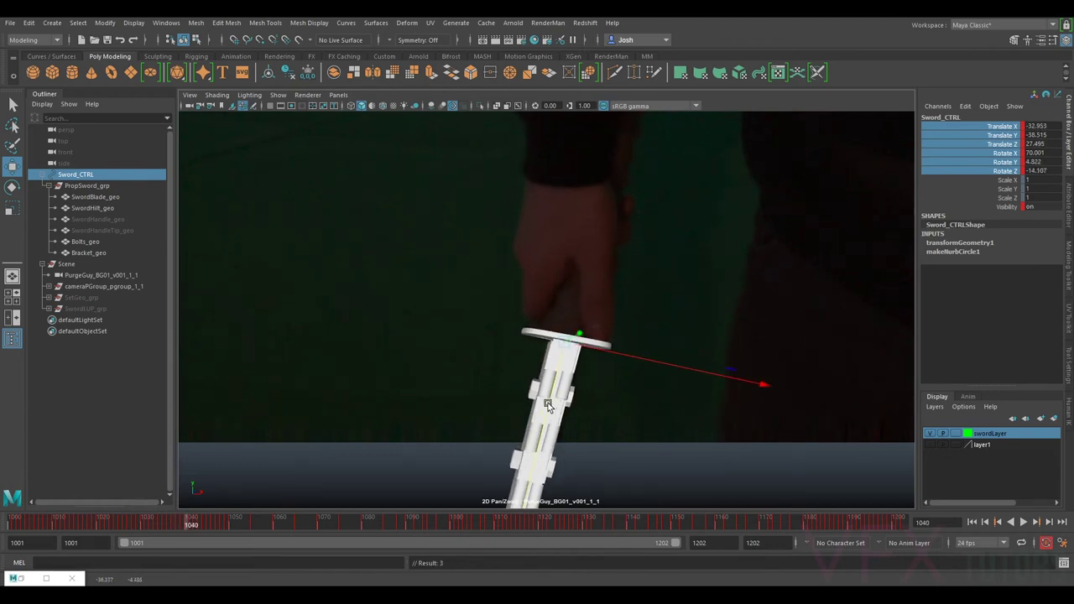
{"action": "key", "text": "period"}
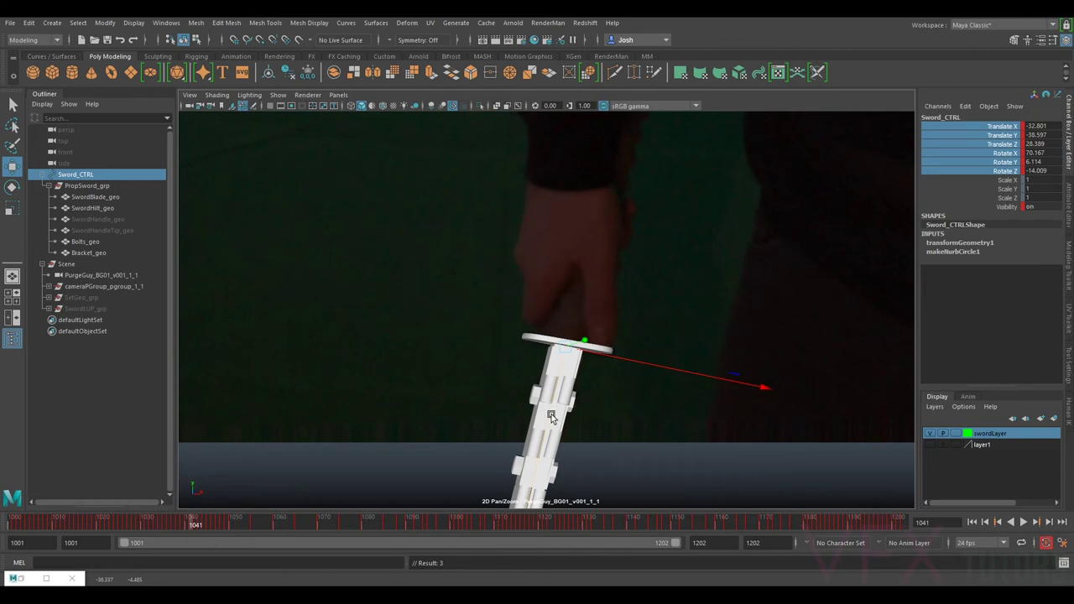
{"action": "key", "text": "period"}
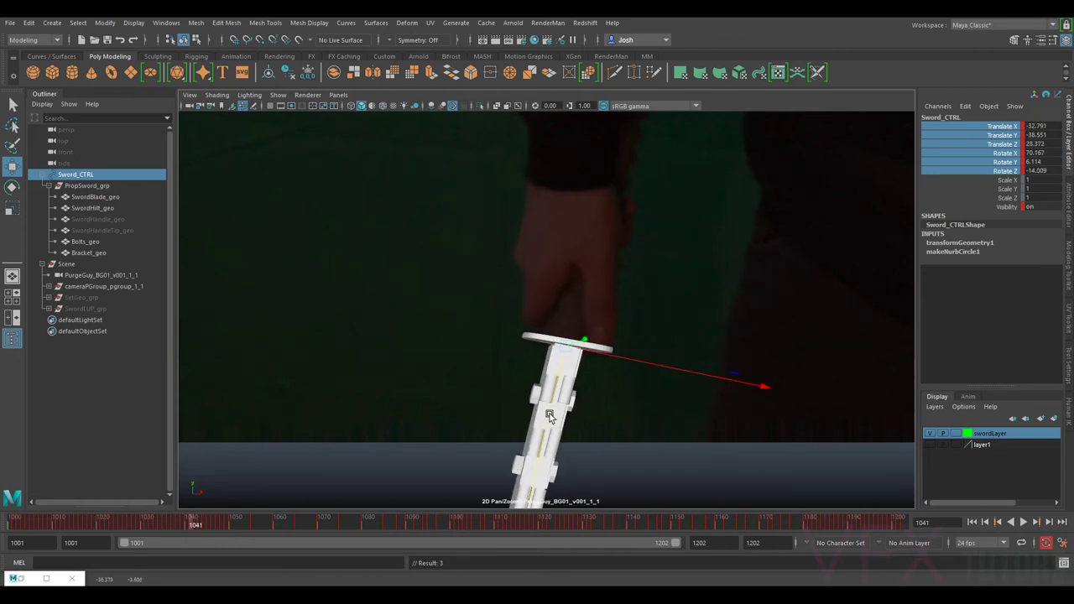
- Check the hilt's alignment with the hand from frame 1042 through frame 1048
{"action": "key", "text": "period"}
{"action": "key", "text": "period"}
{"action": "key", "text": "period"}
{"action": "key", "text": "period"}
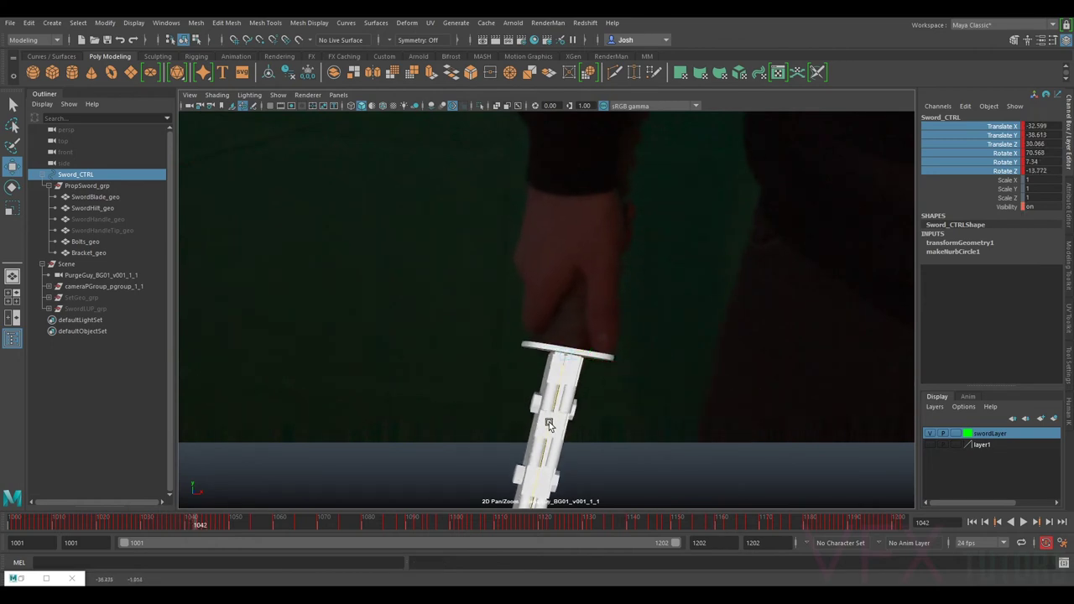
{"action": "key", "text": "period"}
{"action": "key", "text": "period"}
{"action": "key", "text": "period"}
{"action": "key", "text": "period"}
{"action": "key", "text": "period"}
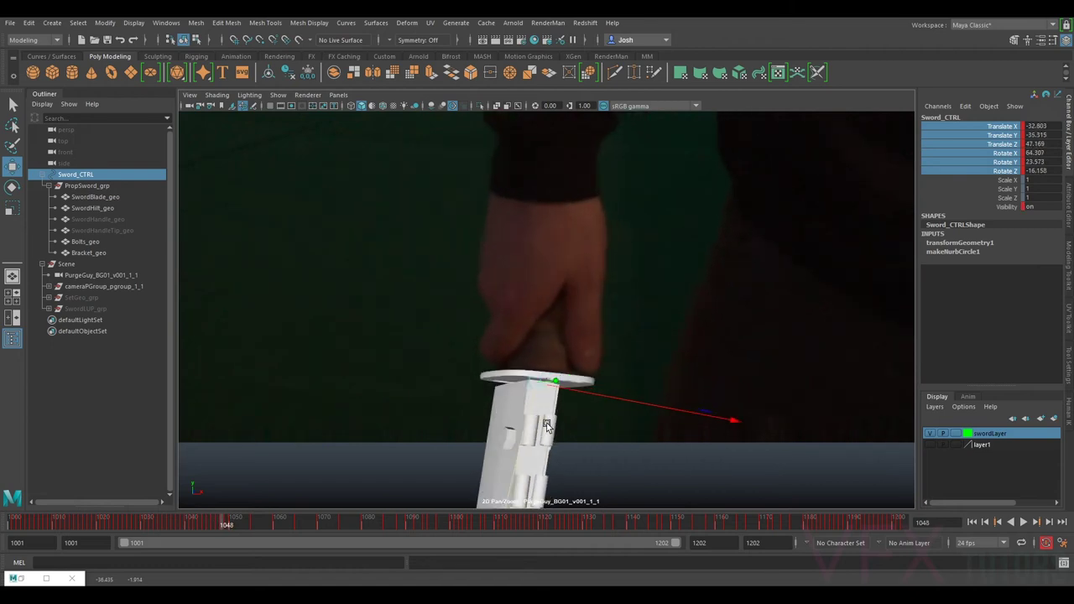
- Review the close-up motion back to frame 1010 and play the full camera view from frame 1001
{"action": "left_click", "coordinate": [172, 520]}
{"action": "key", "text": "alt+v"}
{"action": "left_click_drag", "start_coordinate": [173, 522], "coordinate": [58, 521]}
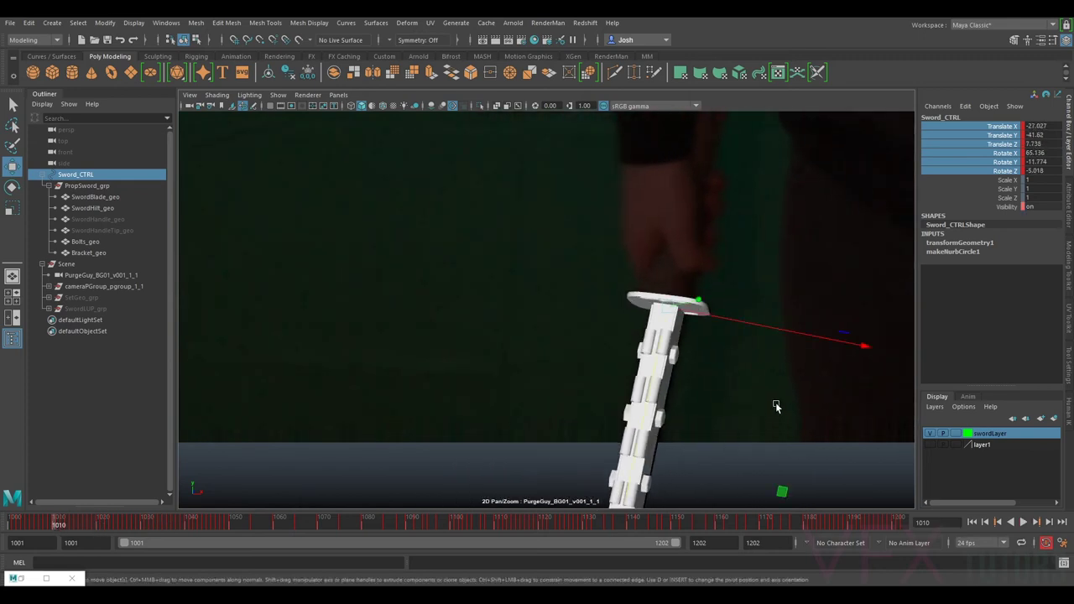
{"action": "key", "text": "backslash"}
{"action": "mouse_move", "coordinate": [50, 522]}
{"action": "left_mouse_down"}
{"action": "mouse_move", "coordinate": [12, 521]}
{"action": "mouse_move", "coordinate": [237, 530]}
{"action": "mouse_move", "coordinate": [5, 526]}
{"action": "left_mouse_up"}
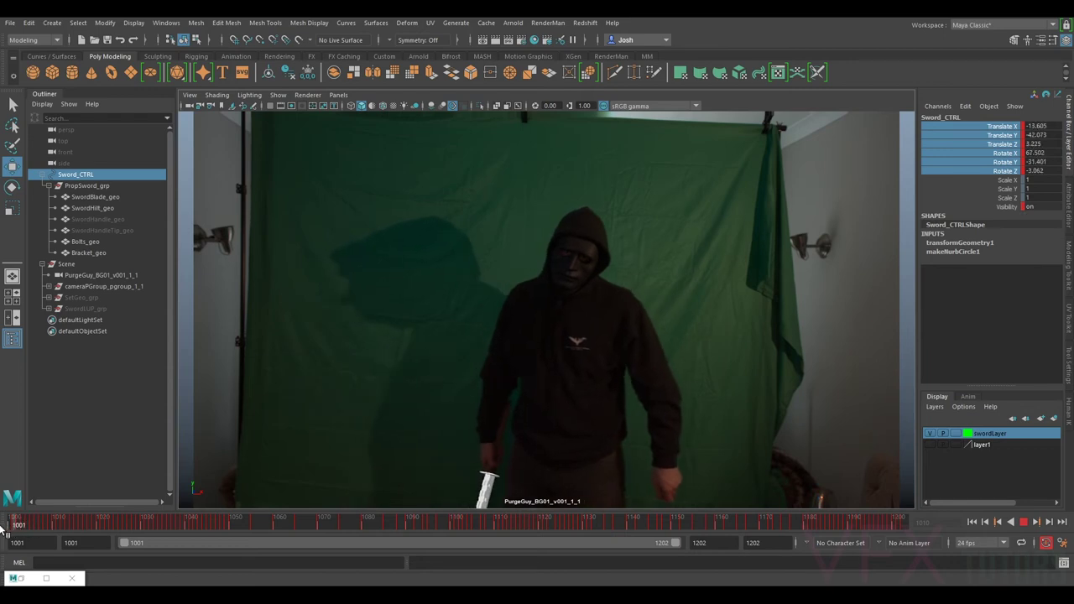
- Show SwordHandle_geo to check the handle against the actor's hand during playback and hide it again
{"action": "left_click", "coordinate": [98, 220]}
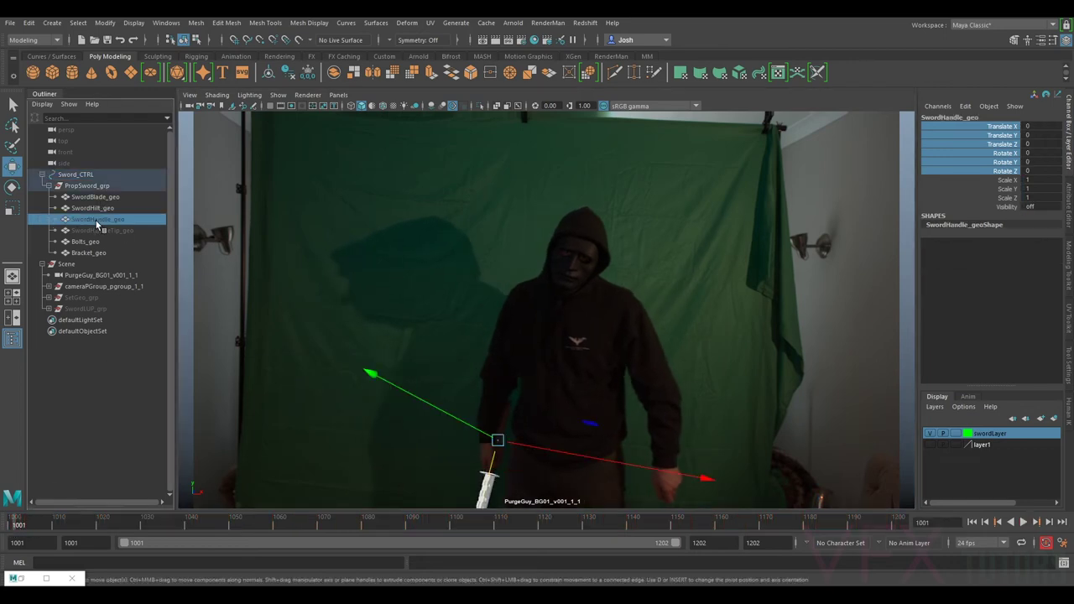
{"action": "key", "text": "h"}
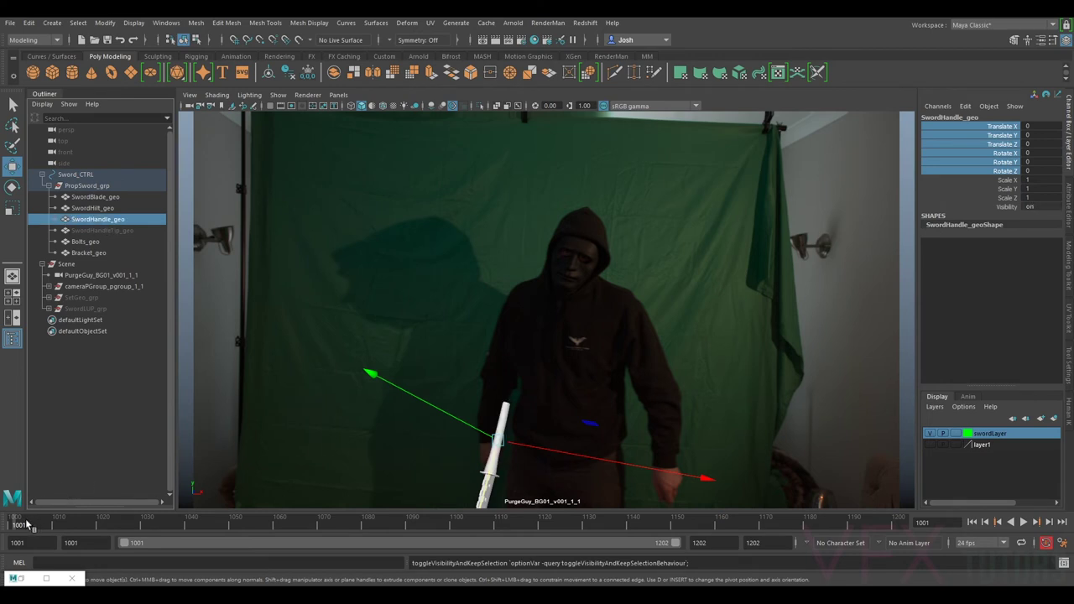
{"action": "key", "text": "alt+v"}
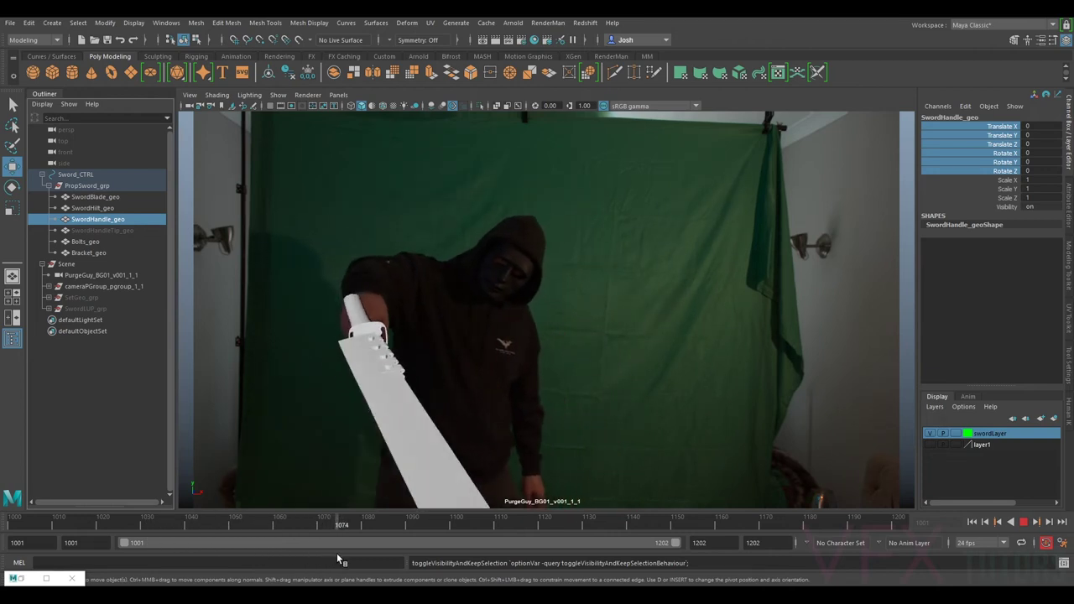
{"action": "mouse_move", "coordinate": [485, 569]}
{"action": "left_mouse_down"}
{"action": "mouse_move", "coordinate": [19, 549]}
{"action": "mouse_move", "coordinate": [185, 541]}
{"action": "mouse_move", "coordinate": [427, 546]}
{"action": "mouse_move", "coordinate": [504, 560]}
{"action": "mouse_move", "coordinate": [439, 557]}
{"action": "left_mouse_up"}
{"action": "key", "text": "Escape"}
{"action": "key", "text": "h"}
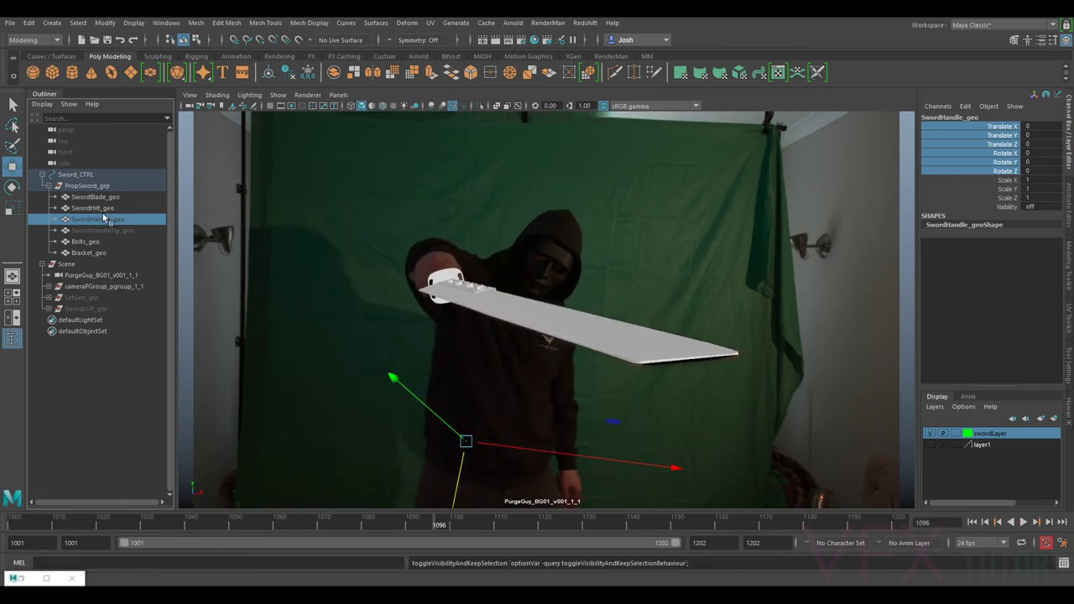
- Hide SwordHilt_geo and select Sword_CTRL in the close-up of the hand on frame 1038
{"action": "left_click", "coordinate": [93, 208]}
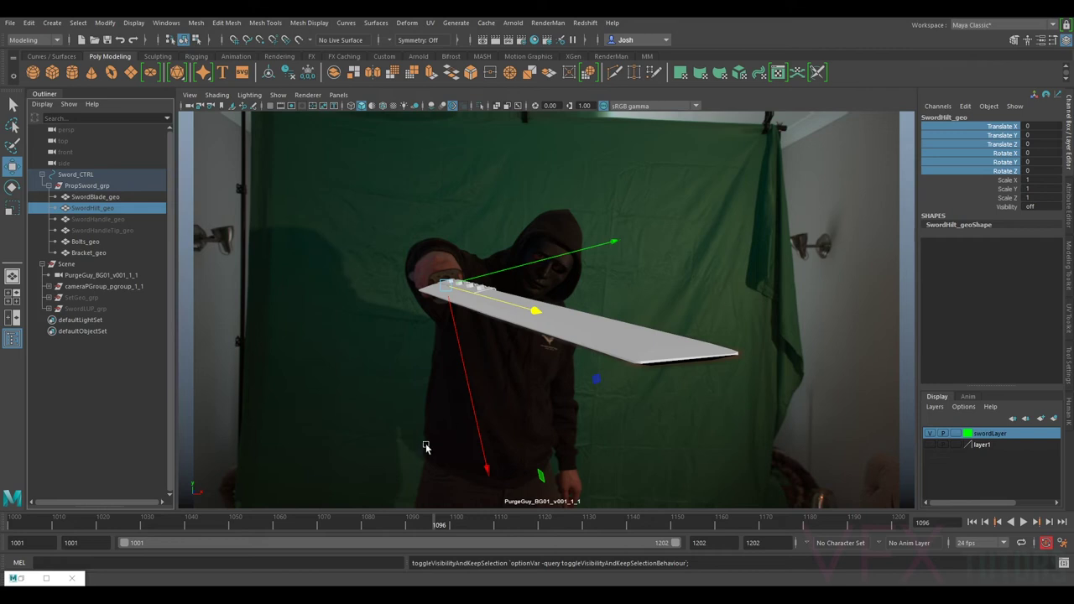
{"action": "left_click_drag", "start_coordinate": [94, 527], "coordinate": [178, 547]}
{"action": "key", "text": "backslash"}
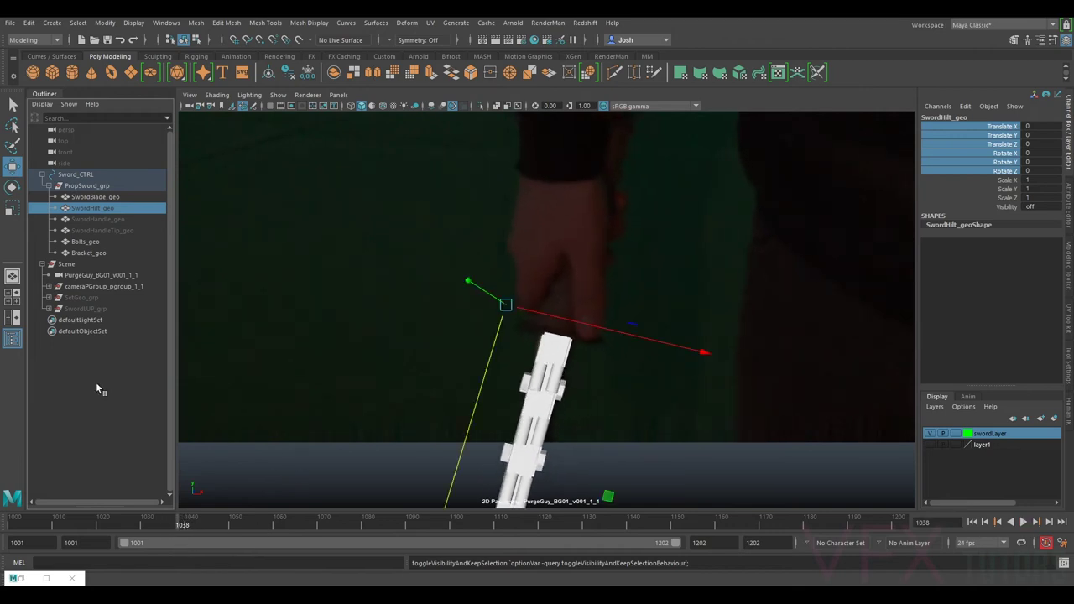
{"action": "left_click", "coordinate": [101, 174]}
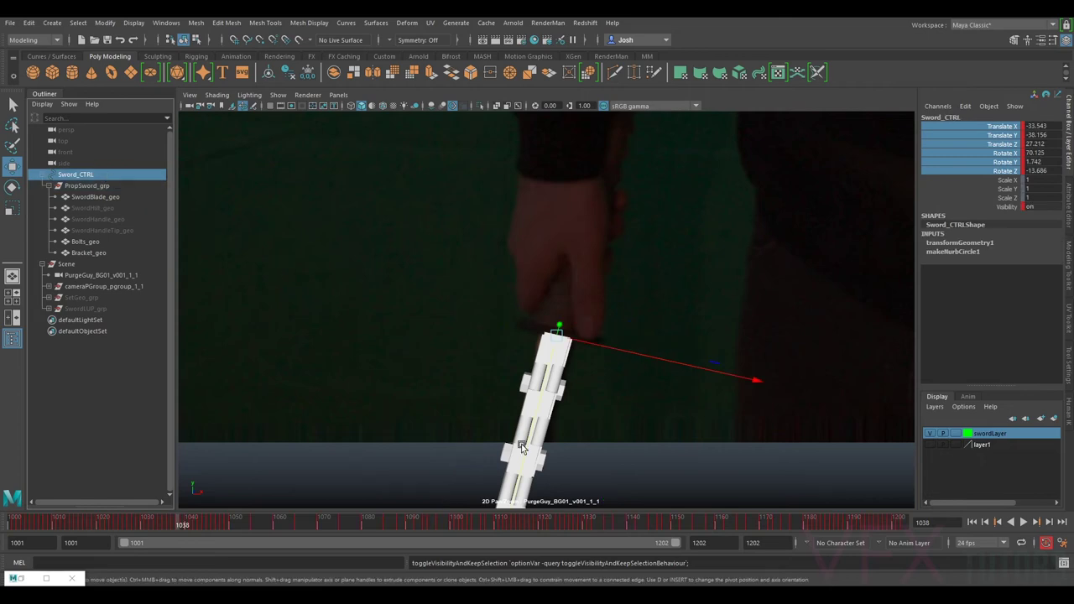
- Nudge Sword_CTRL slightly around frame 1038 and step through to frame 1042, comparing the blade base with the hand
{"action": "key", "text": "alt+comma"}
{"action": "key", "text": "alt+period"}
{"action": "middle_click_drag", "start_coordinate": [543, 377], "coordinate": [548, 381]}
{"action": "key", "text": "alt+comma"}
{"action": "key", "text": "alt+period"}
{"action": "key", "text": "alt+period"}
{"action": "key", "text": "alt+period"}
{"action": "key", "text": "alt+period"}
{"action": "key", "text": "alt+period"}
{"action": "key", "text": "alt+period"}
{"action": "key", "text": "alt+comma"}
{"action": "key", "text": "alt+comma"}
{"action": "key", "text": "alt+comma"}
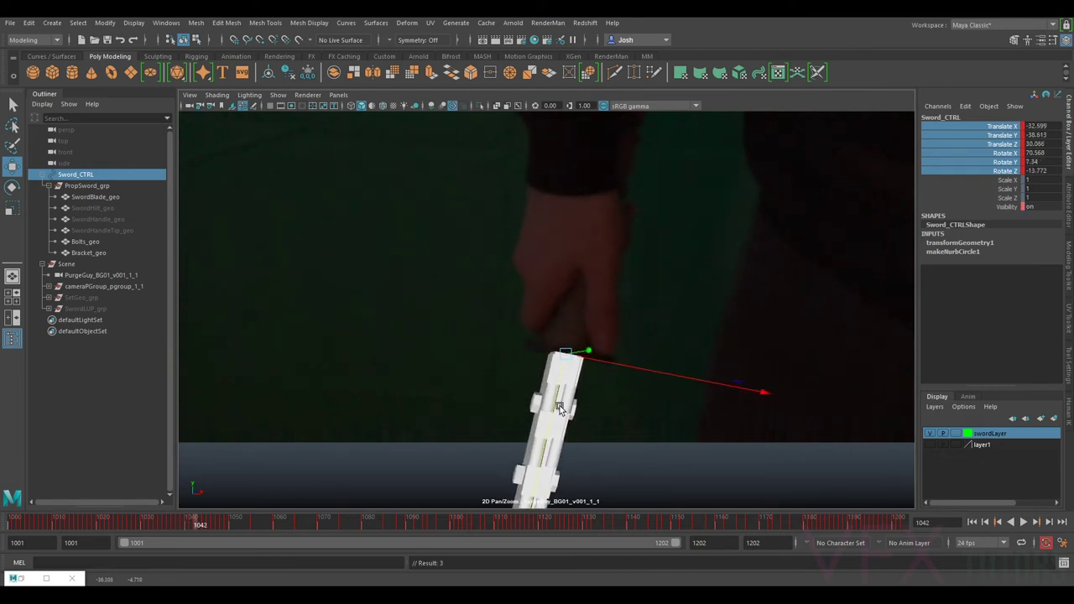
- Key Sword_CTRL's translation at about -32.804, -38.611, 28.393 on frame 1041 and check the following frames past 1044
{"action": "key", "text": "alt+period"}
{"action": "left_click_drag", "start_coordinate": [558, 401], "coordinate": [553, 400]}
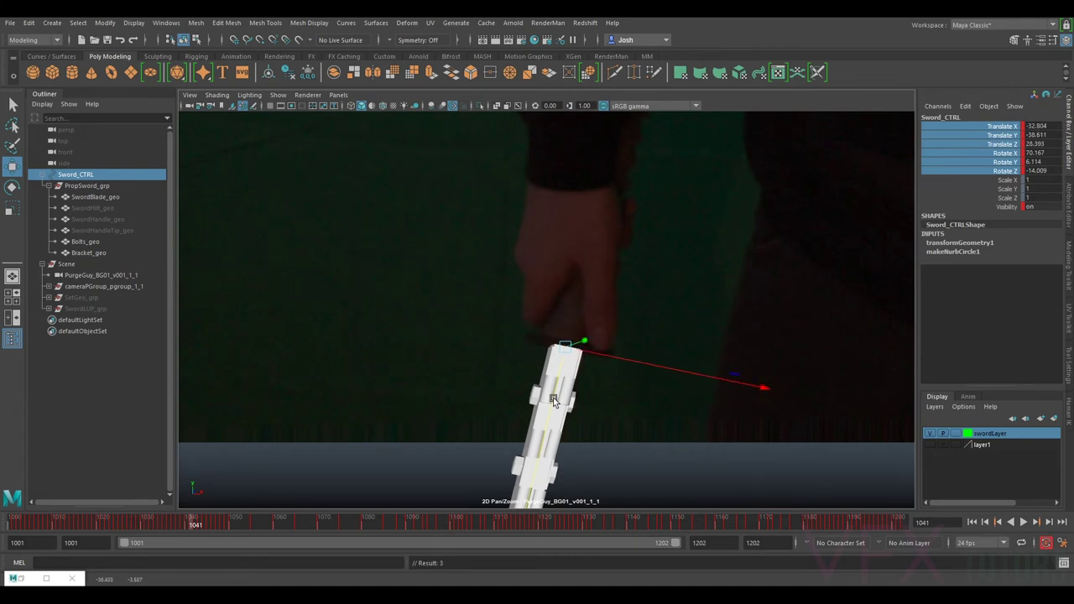
{"action": "key", "text": "alt+period"}
{"action": "key", "text": "alt+comma"}
{"action": "key", "text": "alt+period"}
{"action": "key", "text": "alt+period"}
{"action": "key", "text": "alt+period"}
{"action": "key", "text": "alt+period"}
{"action": "key", "text": "alt+period"}
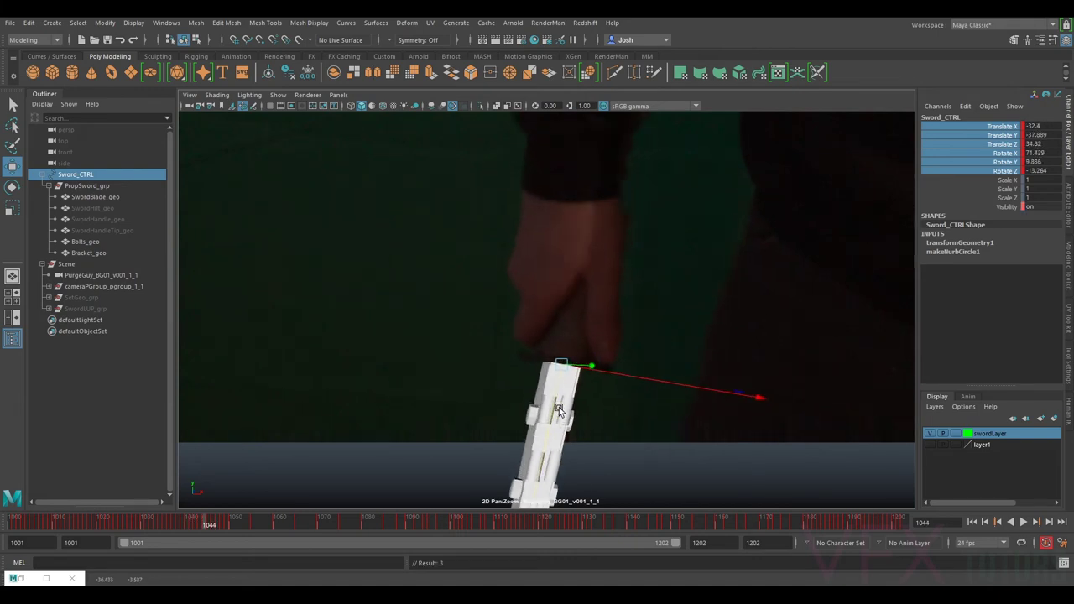
{"action": "key", "text": "alt+period"}
- Play the shot in the full camera view from frame 1001 and scrub ahead to the raised-arm section
{"action": "key", "text": "backslash"}
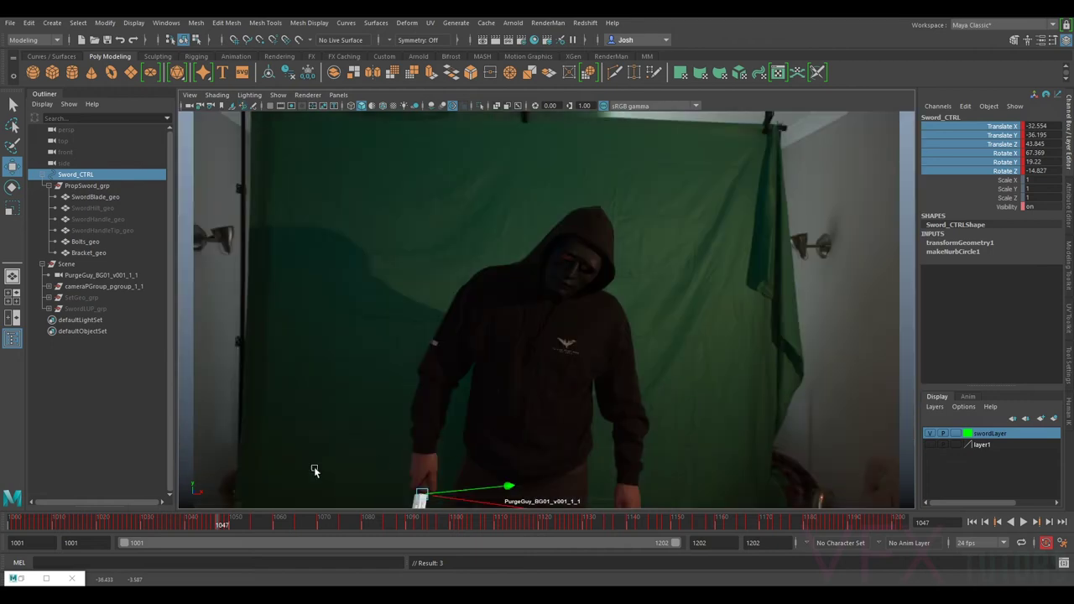
{"action": "key", "text": "alt+v"}
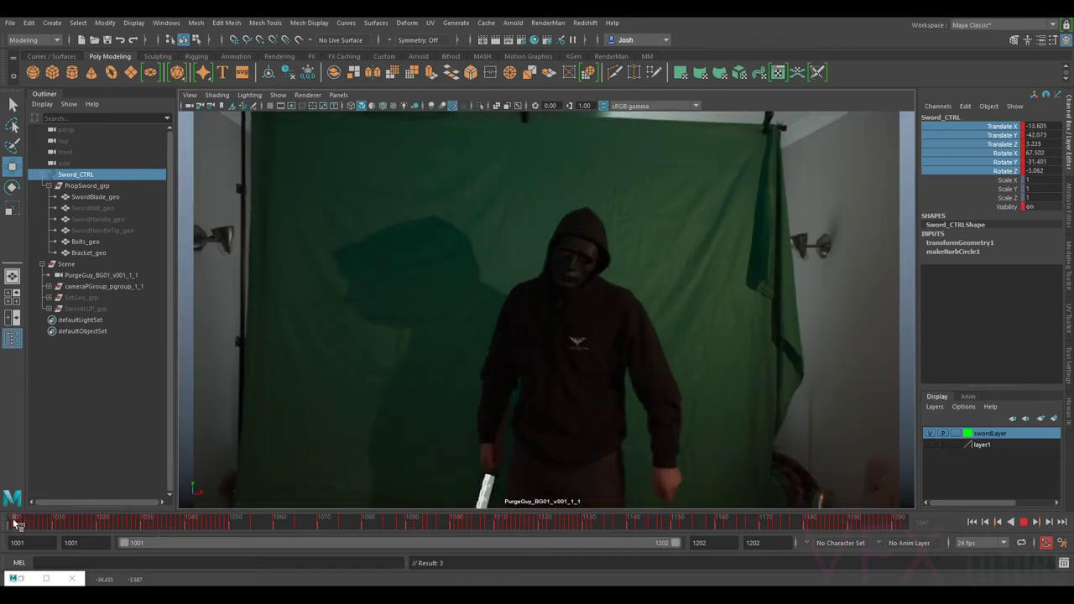
{"action": "mouse_move", "coordinate": [263, 532]}
{"action": "left_mouse_down"}
{"action": "mouse_move", "coordinate": [434, 538]}
{"action": "mouse_move", "coordinate": [294, 525]}
{"action": "mouse_move", "coordinate": [382, 535]}
{"action": "left_mouse_up"}
- Examine the sword against the raised hand in close-up up to frame 1098
{"action": "key", "text": "w"}
{"action": "key", "text": "backslash"}
{"action": "right_click_drag", "start_coordinate": [423, 269], "coordinate": [684, 240]}
{"action": "middle_click_drag", "start_coordinate": [683, 240], "coordinate": [685, 249]}
{"action": "right_click_drag", "start_coordinate": [686, 249], "coordinate": [506, 252]}
{"action": "middle_click_drag", "start_coordinate": [505, 252], "coordinate": [545, 442]}
{"action": "right_click_drag", "start_coordinate": [546, 441], "coordinate": [689, 354]}
{"action": "left_click_drag", "start_coordinate": [335, 523], "coordinate": [444, 533]}
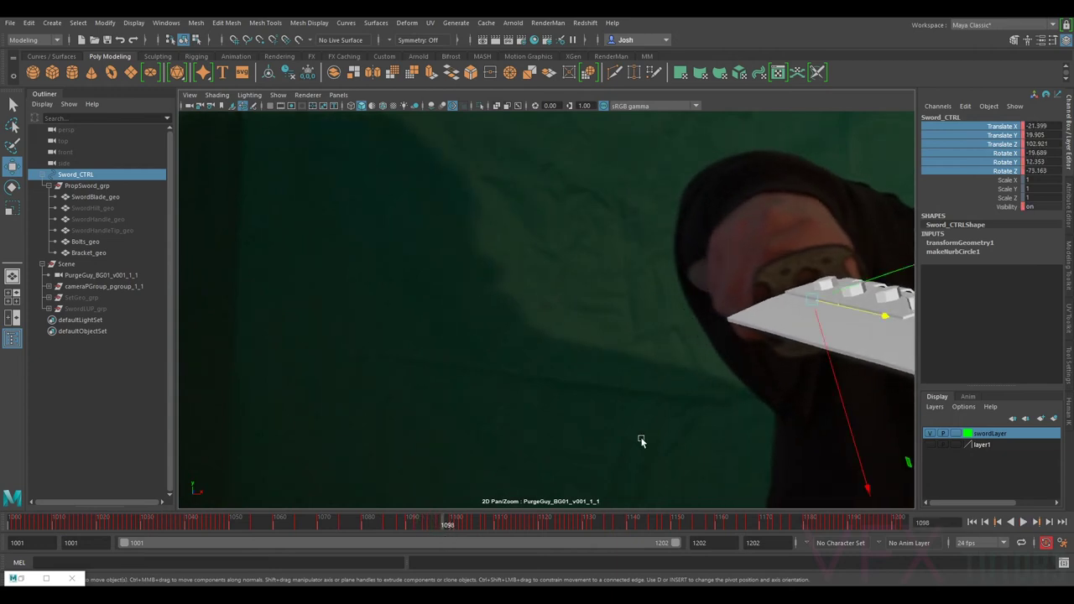
- Examine the sword's contact with the hand in close-up from frame 1098 to frame 1175
{"action": "right_click_drag", "start_coordinate": [642, 441], "coordinate": [789, 311]}
{"action": "middle_click_drag", "start_coordinate": [789, 312], "coordinate": [585, 260]}
{"action": "mouse_move", "coordinate": [449, 523]}
{"action": "left_mouse_down"}
{"action": "mouse_move", "coordinate": [621, 529]}
{"action": "mouse_move", "coordinate": [601, 532]}
{"action": "left_mouse_up"}
{"action": "left_click_drag", "start_coordinate": [610, 537], "coordinate": [787, 526]}
- Play the shot in the full camera view and scrub back to frame 1003
{"action": "key", "text": "backslash"}
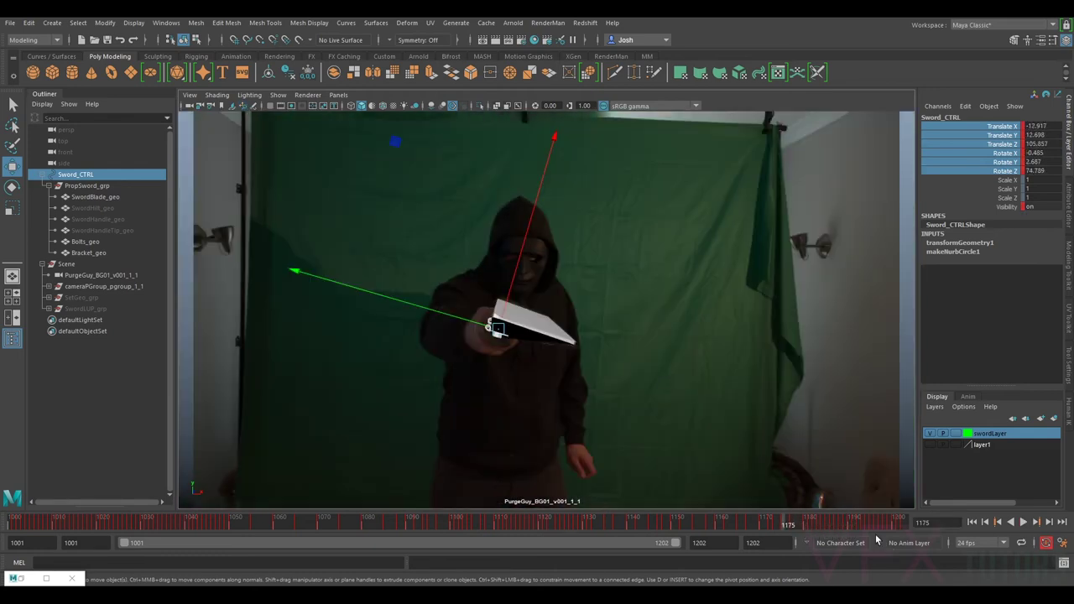
{"action": "key", "text": "alt+v"}
{"action": "left_click", "coordinate": [720, 522]}
{"action": "left_click", "coordinate": [599, 520]}
{"action": "left_click_drag", "start_coordinate": [599, 521], "coordinate": [28, 519]}
- Show SwordHilt_geo and SwordHandle_geo and clear the selection
{"action": "left_click", "coordinate": [98, 208]}
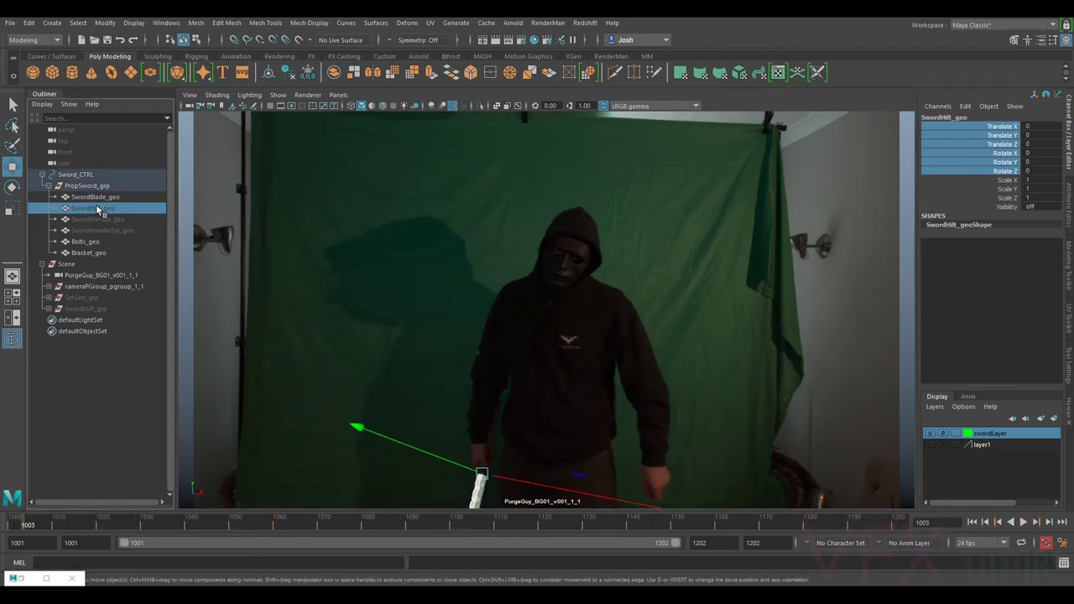
{"action": "left_click", "coordinate": [94, 219]}
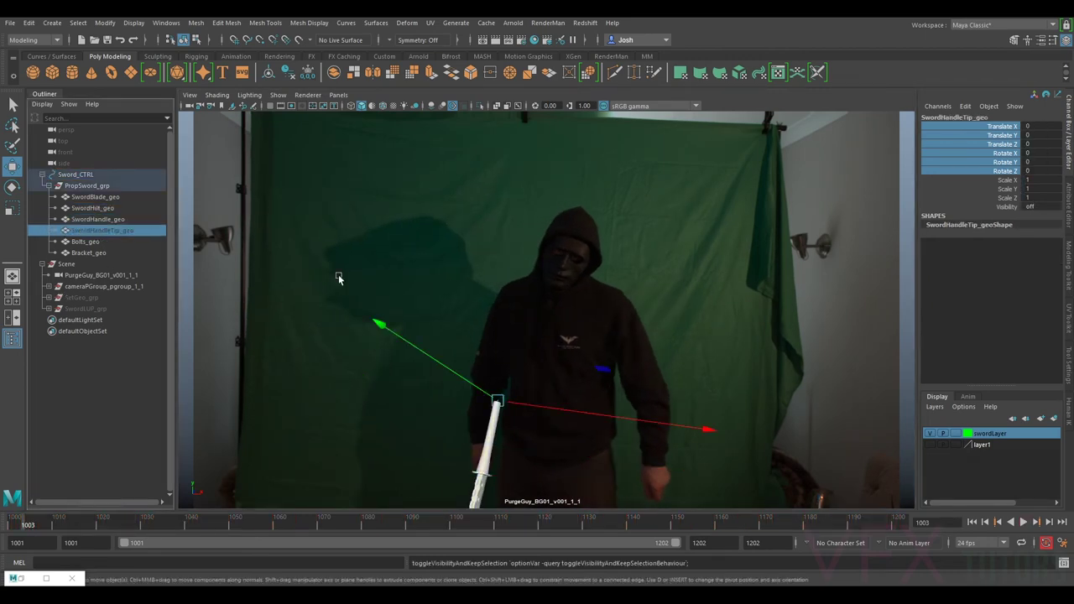
{"action": "left_click", "coordinate": [450, 278]}
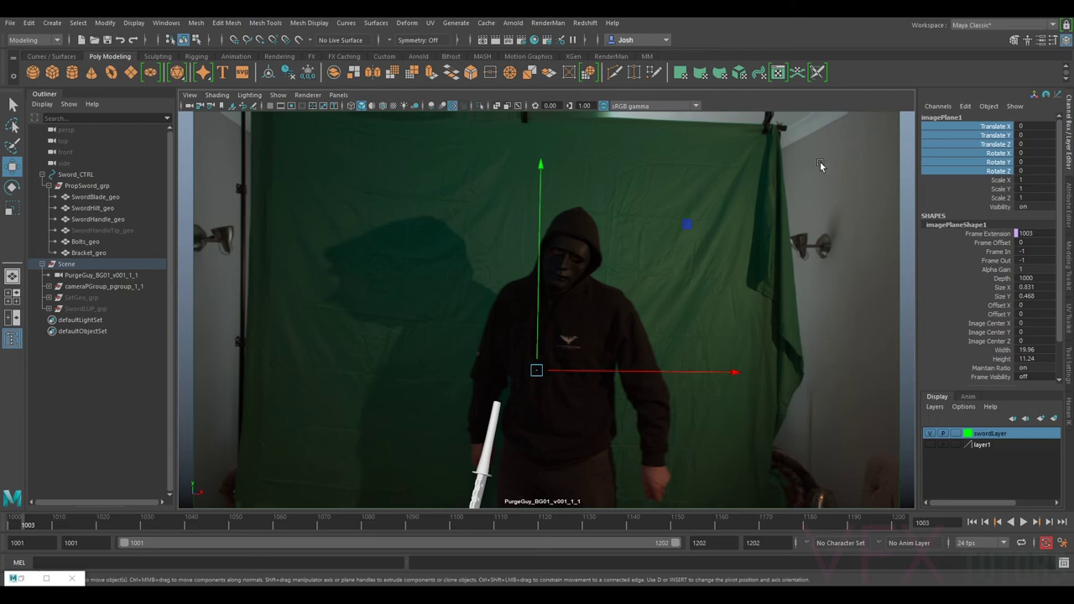
{"action": "left_click", "coordinate": [909, 173]}
- Create a playblast of the shot with the hilt and handle shown, review it and close the viewer
{"action": "right_click", "coordinate": [592, 526]}
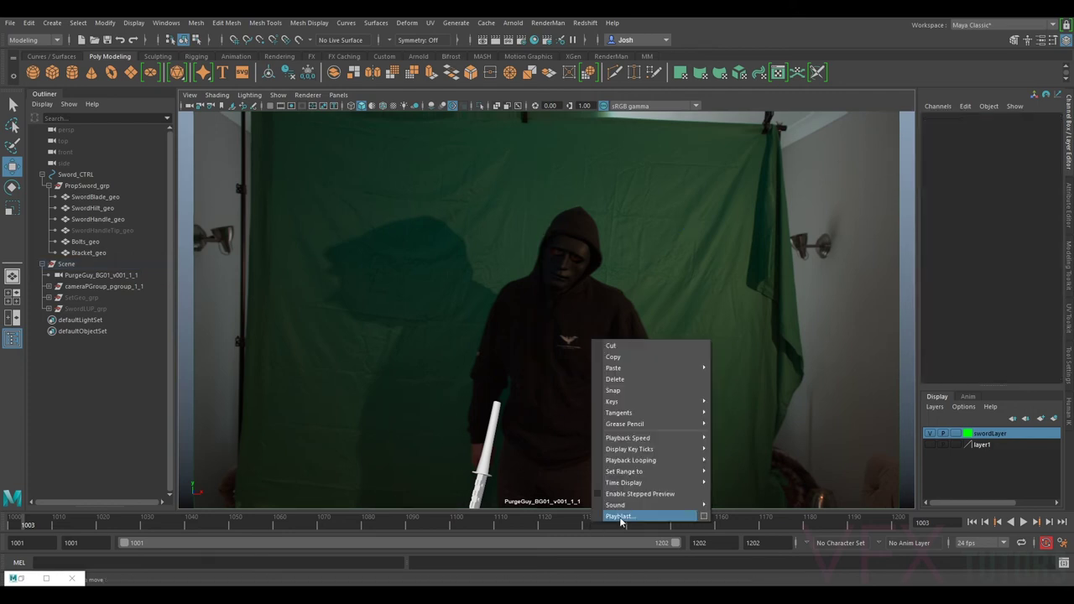
{"action": "left_click", "coordinate": [618, 513]}
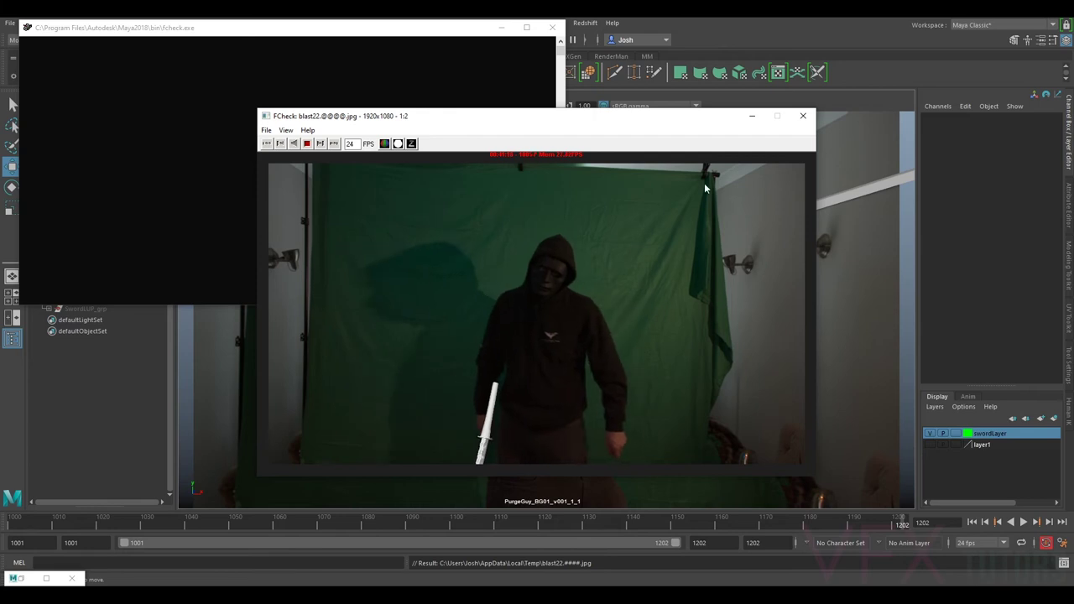
{"action": "left_click", "coordinate": [789, 120]}
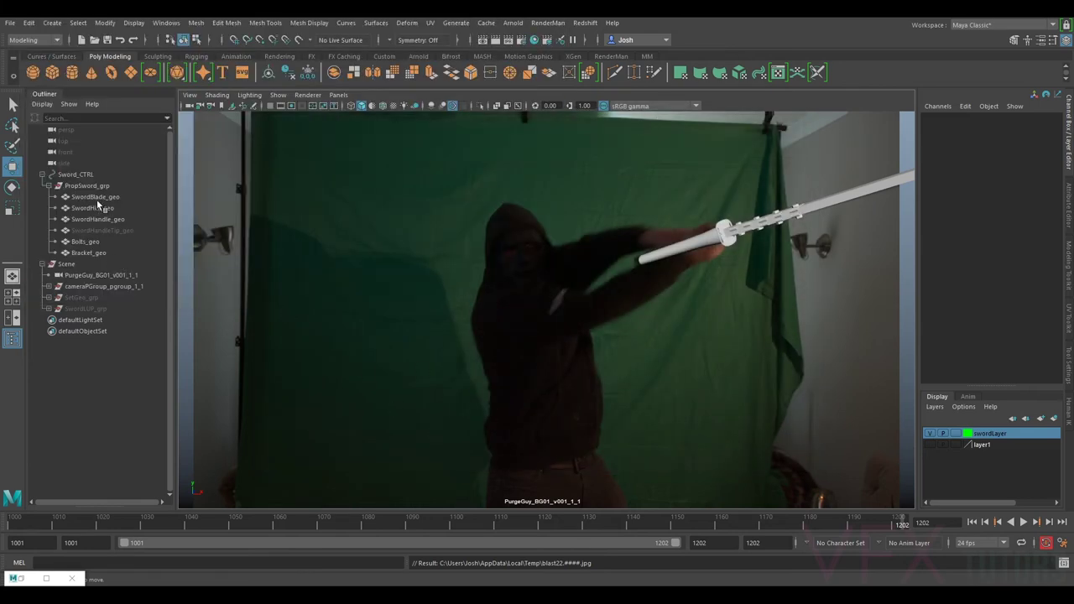
- Hide SwordHandle_geo, return to frame 1001 and clear the selection
{"action": "left_click", "coordinate": [93, 208]}
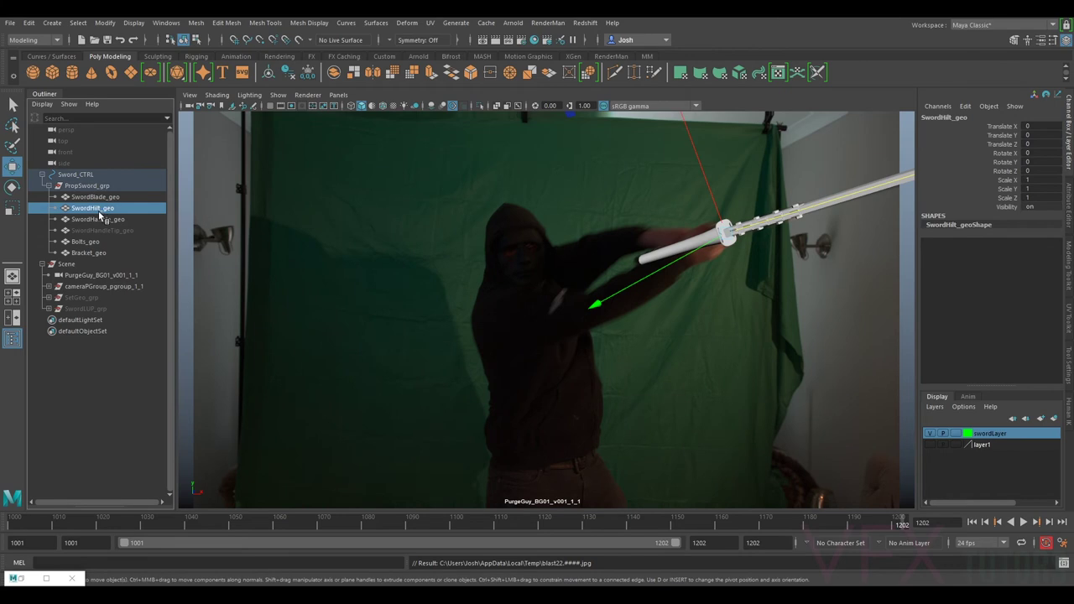
{"action": "left_click", "coordinate": [100, 219]}
{"action": "key", "text": "h"}
{"action": "left_click_drag", "start_coordinate": [360, 534], "coordinate": [4, 507]}
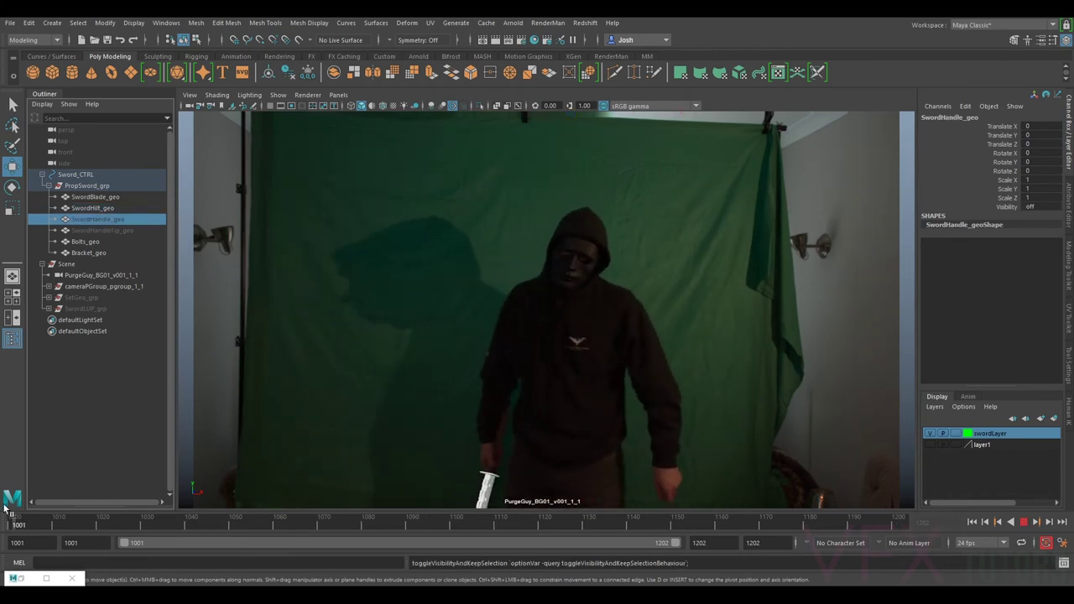
{"action": "left_click", "coordinate": [904, 310]}
- Create another playblast of the shot with the handle hidden and review it
{"action": "right_click", "coordinate": [646, 522]}
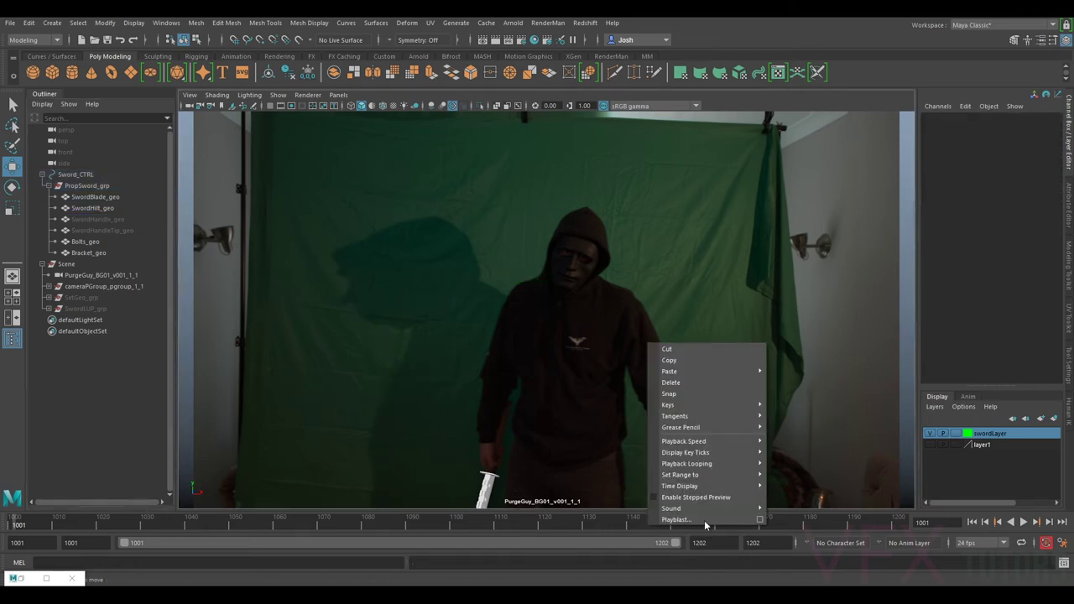
{"action": "left_click", "coordinate": [705, 520]}
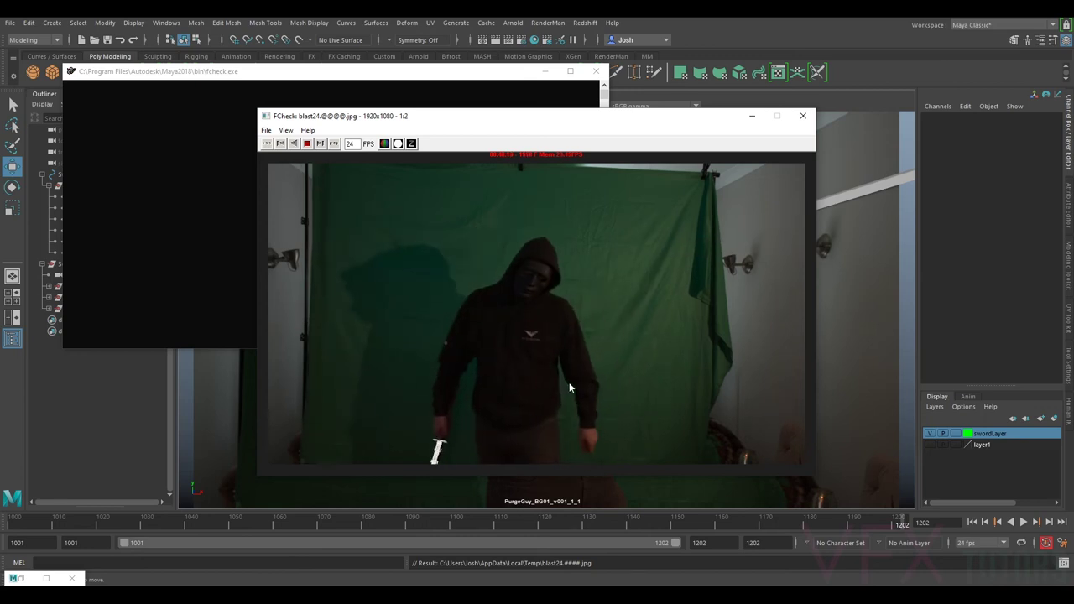
- Close the playblast viewer, return to frame 1001 and play back the opening frames with the view on the sword hand
{"action": "left_click", "coordinate": [803, 116]}
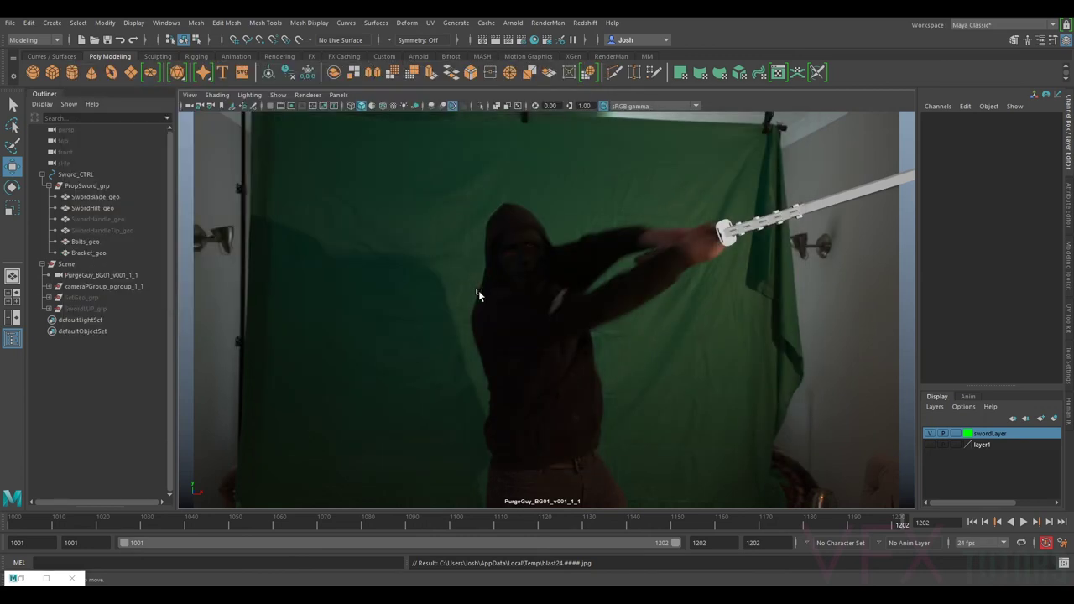
{"action": "left_click_drag", "start_coordinate": [50, 523], "coordinate": [2, 521]}
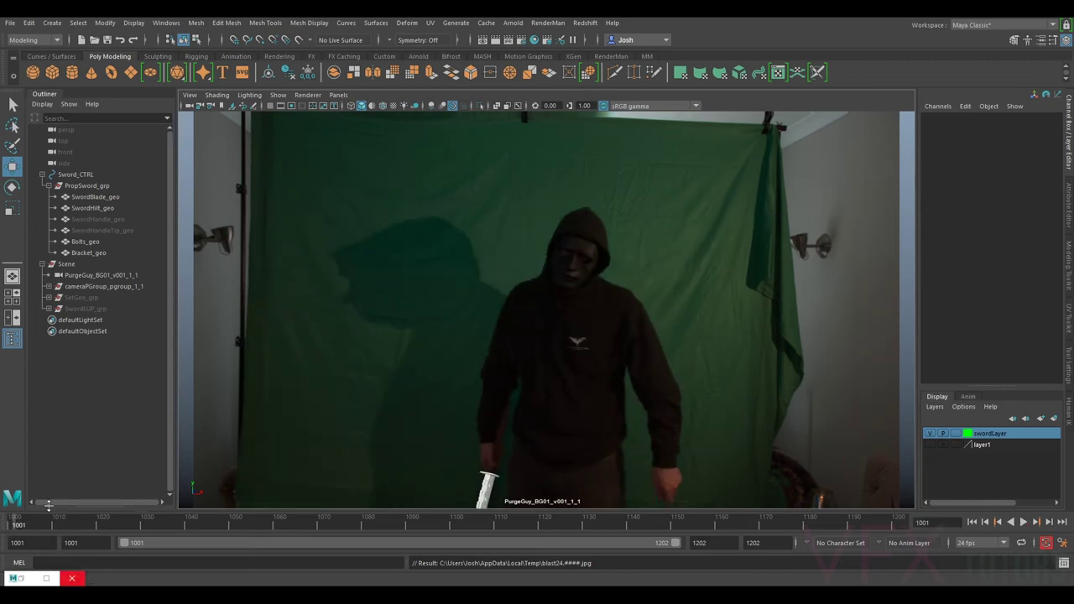
{"action": "key", "text": "backslash"}
{"action": "right_click_drag", "start_coordinate": [576, 422], "coordinate": [669, 362]}
{"action": "middle_click_drag", "start_coordinate": [669, 362], "coordinate": [614, 164]}
{"action": "right_click_drag", "start_coordinate": [629, 354], "coordinate": [645, 364]}
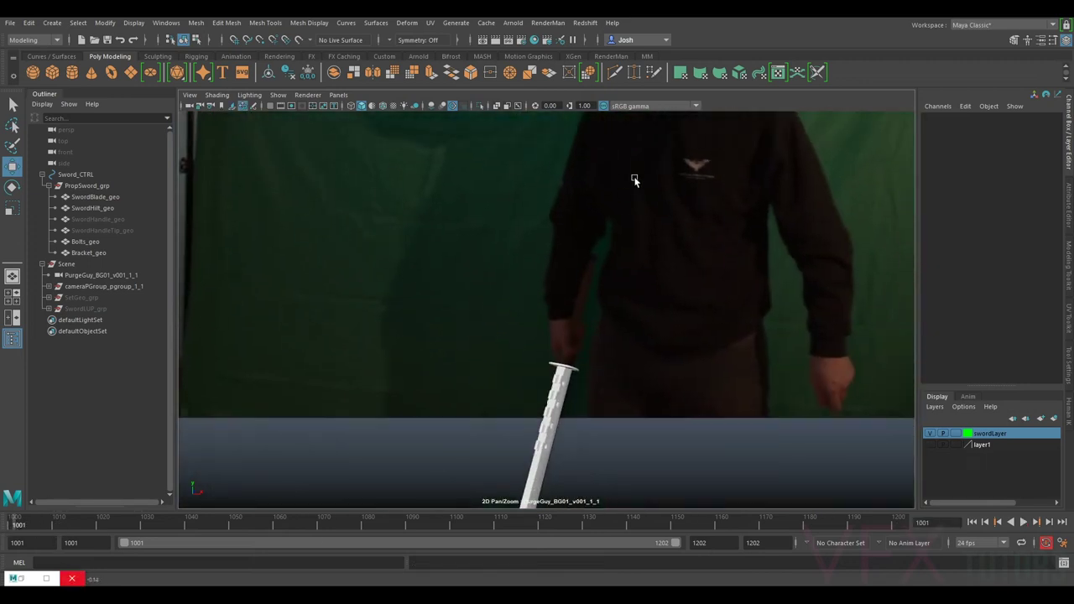
{"action": "key", "text": "alt+v"}
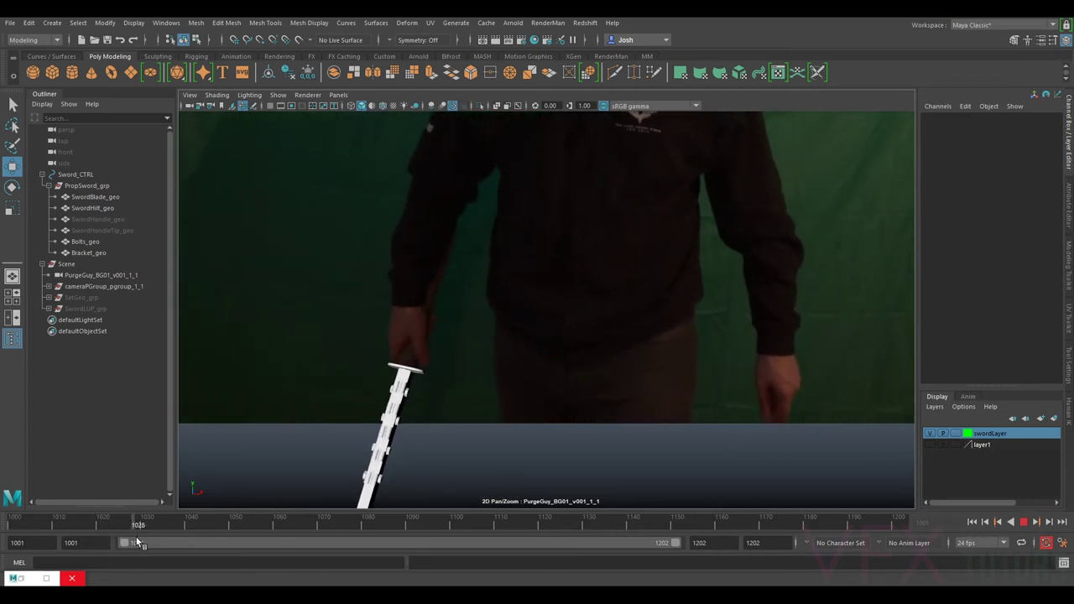
{"action": "key", "text": "alt+v"}
- Create a playblast of the close-up view, interrupt it partway, review the captured frames and close the viewer
{"action": "right_click", "coordinate": [401, 526]}
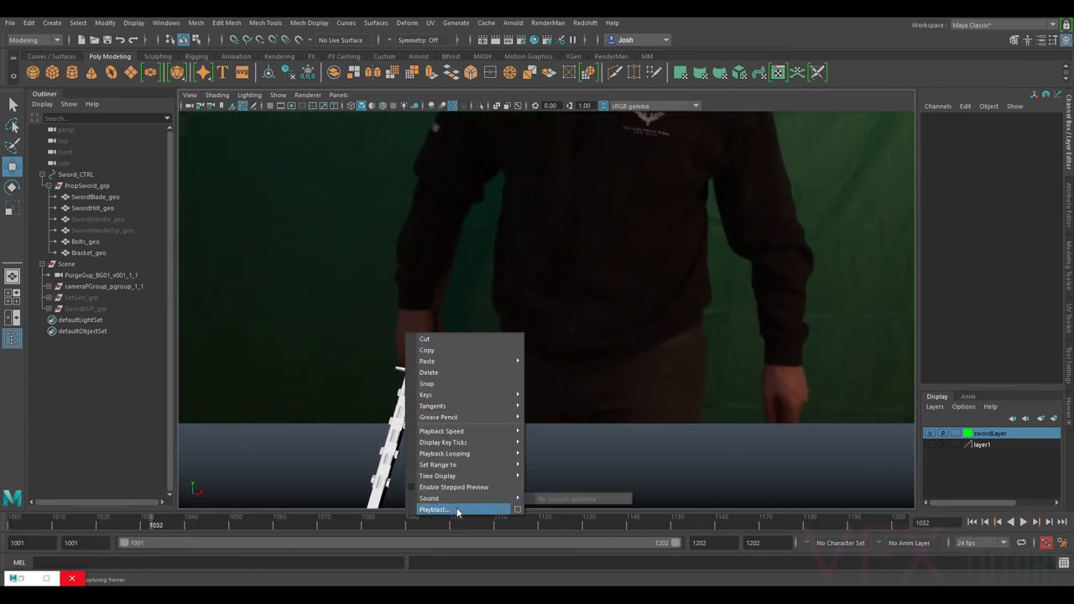
{"action": "left_click", "coordinate": [456, 509]}
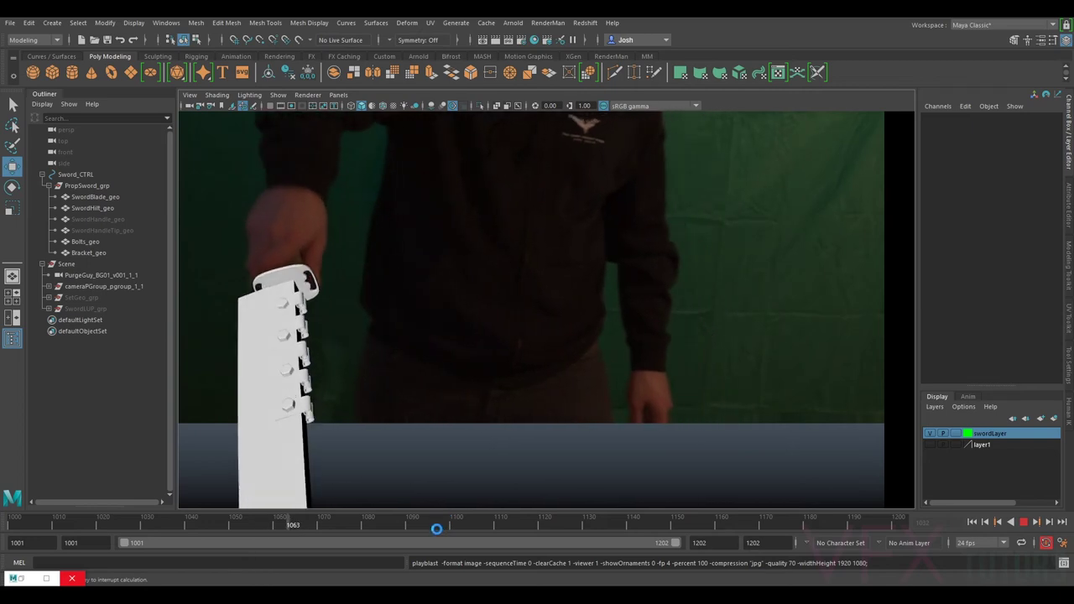
{"action": "key", "text": "Escape"}
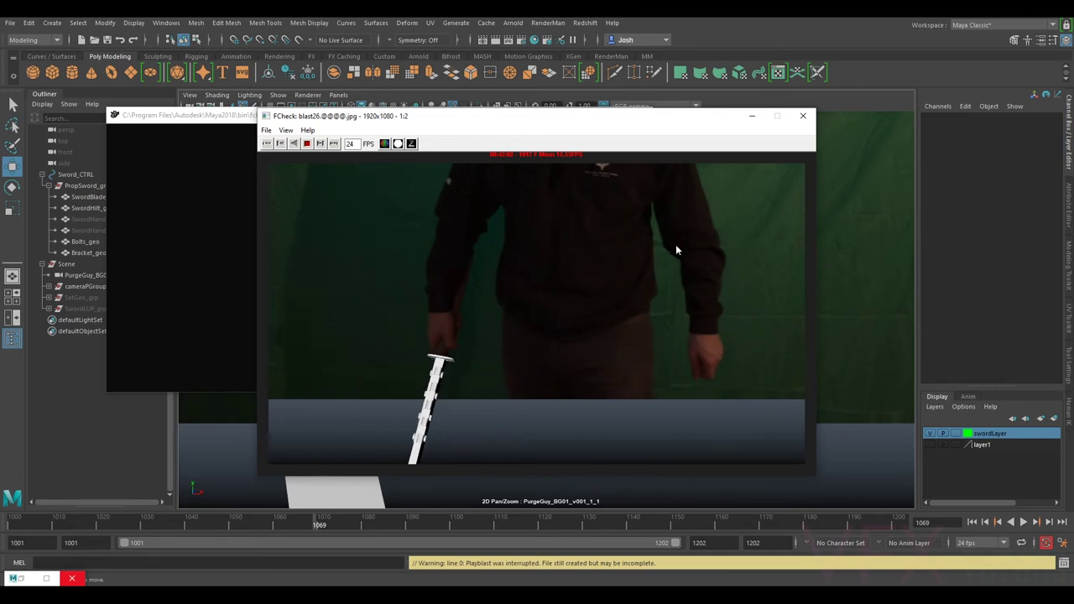
{"action": "left_click", "coordinate": [803, 116]}
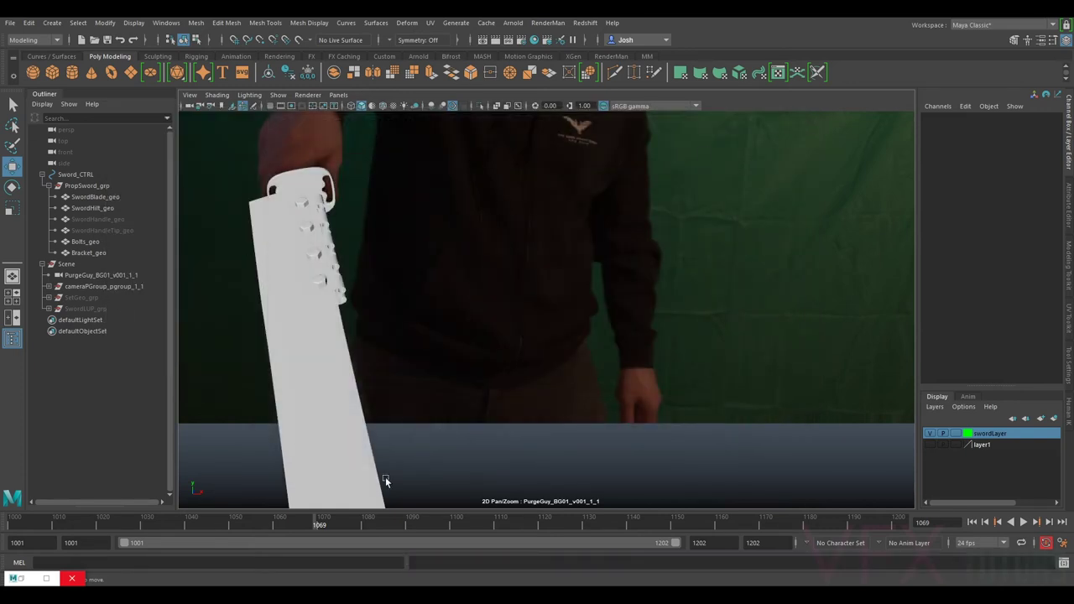
- Delete Sword_CTRL's keys across the opening frame range from 1001 to 1025 and scrub through that section
{"action": "left_click", "coordinate": [94, 172]}
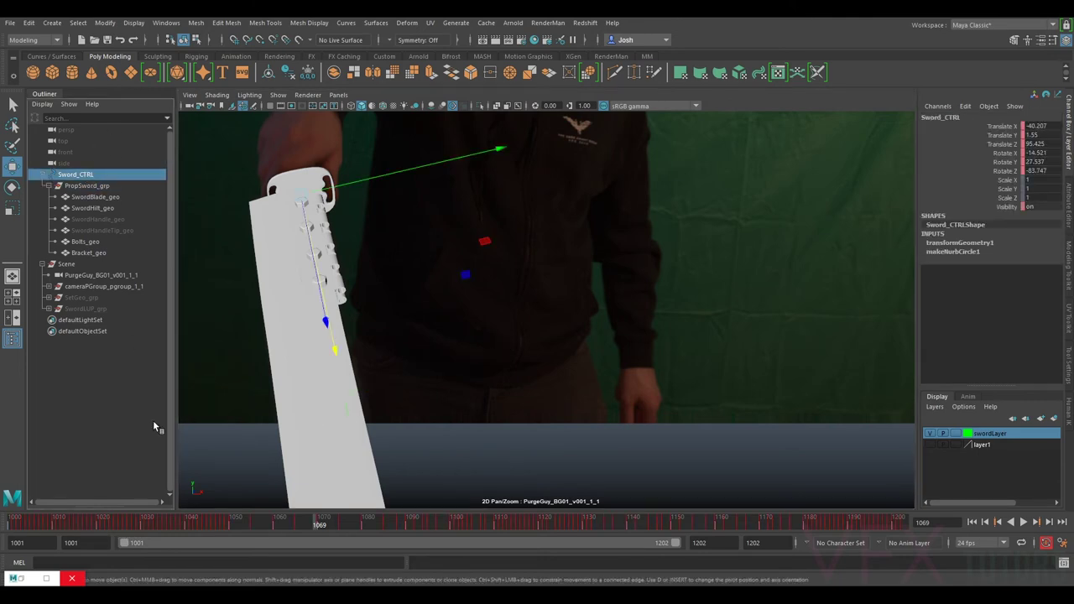
{"action": "mouse_move", "coordinate": [141, 514]}
{"action": "left_mouse_down"}
{"action": "mouse_move", "coordinate": [2, 518]}
{"action": "mouse_move", "coordinate": [206, 539]}
{"action": "mouse_move", "coordinate": [53, 536]}
{"action": "mouse_move", "coordinate": [105, 542]}
{"action": "mouse_move", "coordinate": [105, 529]}
{"action": "mouse_move", "coordinate": [127, 527]}
{"action": "left_mouse_up"}
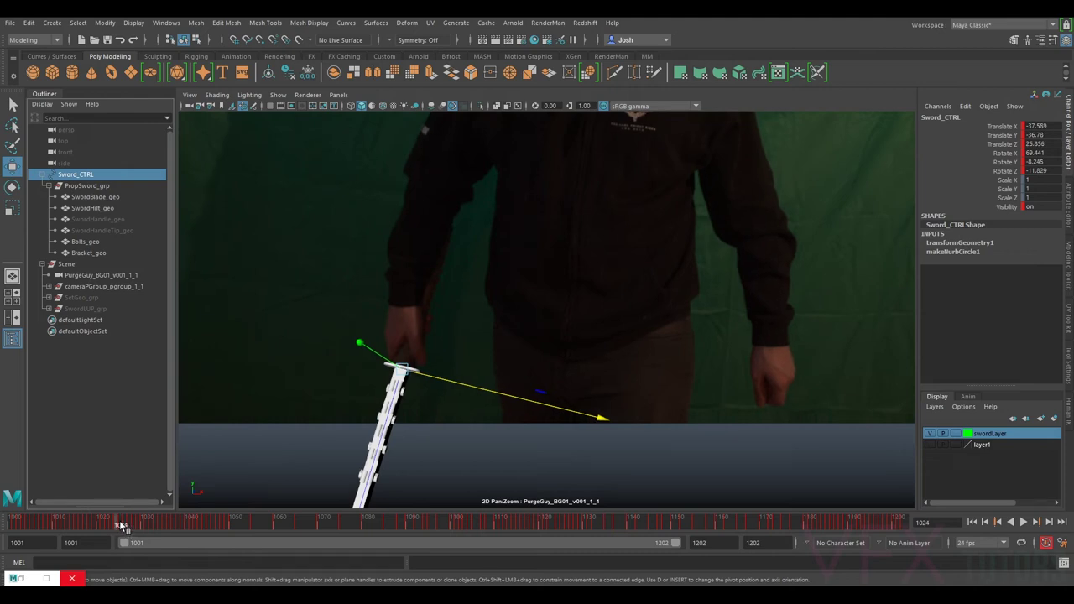
{"action": "right_click", "coordinate": [119, 520]}
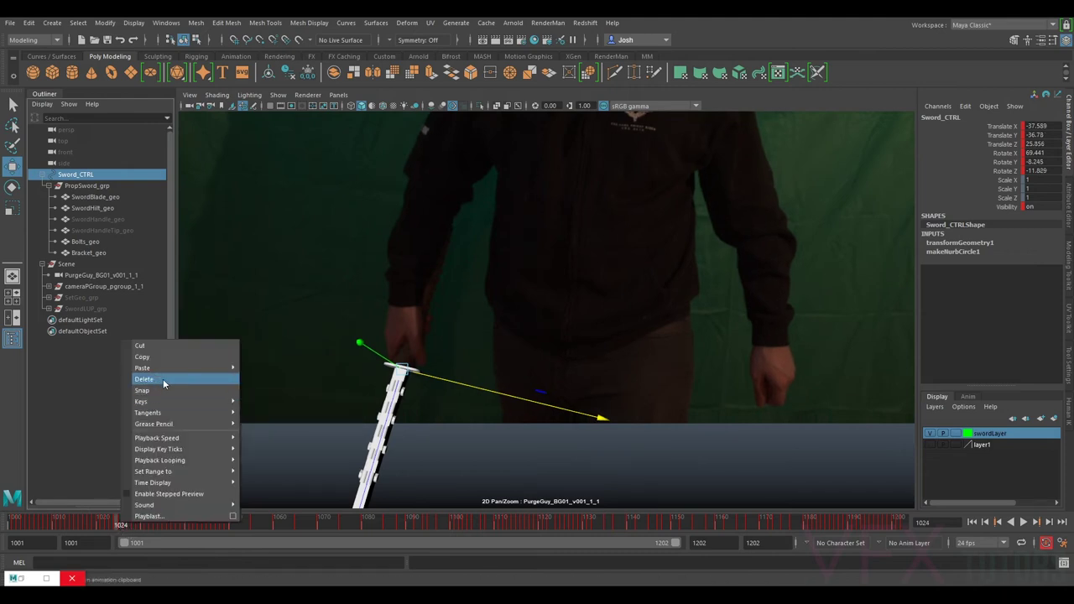
{"action": "left_click", "coordinate": [116, 527]}
{"action": "left_click_drag", "start_coordinate": [115, 524], "coordinate": [22, 525], "text": "shift"}
{"action": "right_click", "coordinate": [22, 525]}
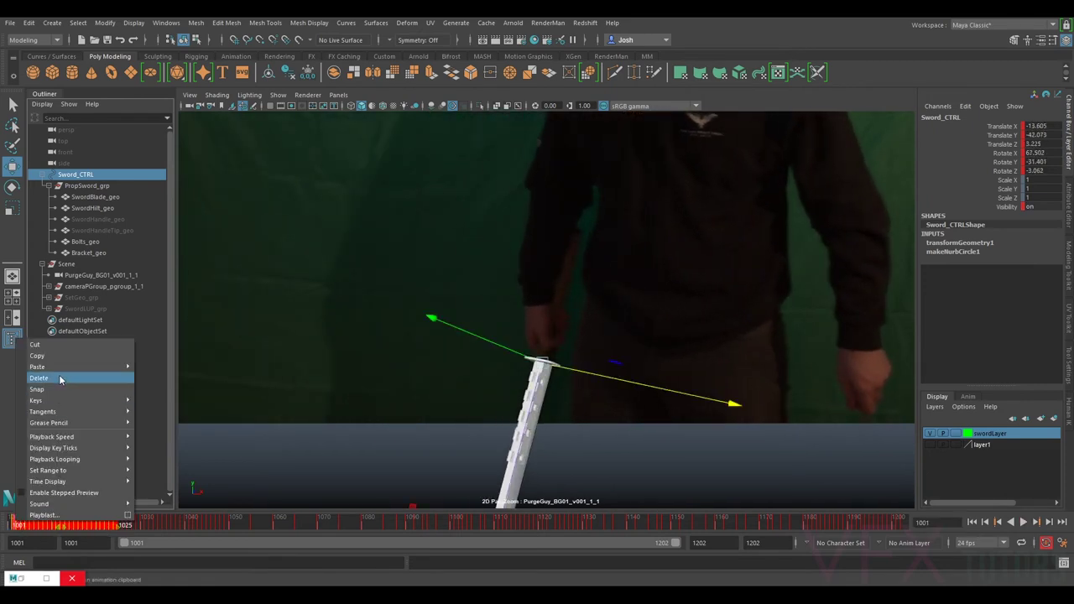
{"action": "left_click", "coordinate": [60, 379]}
{"action": "left_click", "coordinate": [101, 526]}
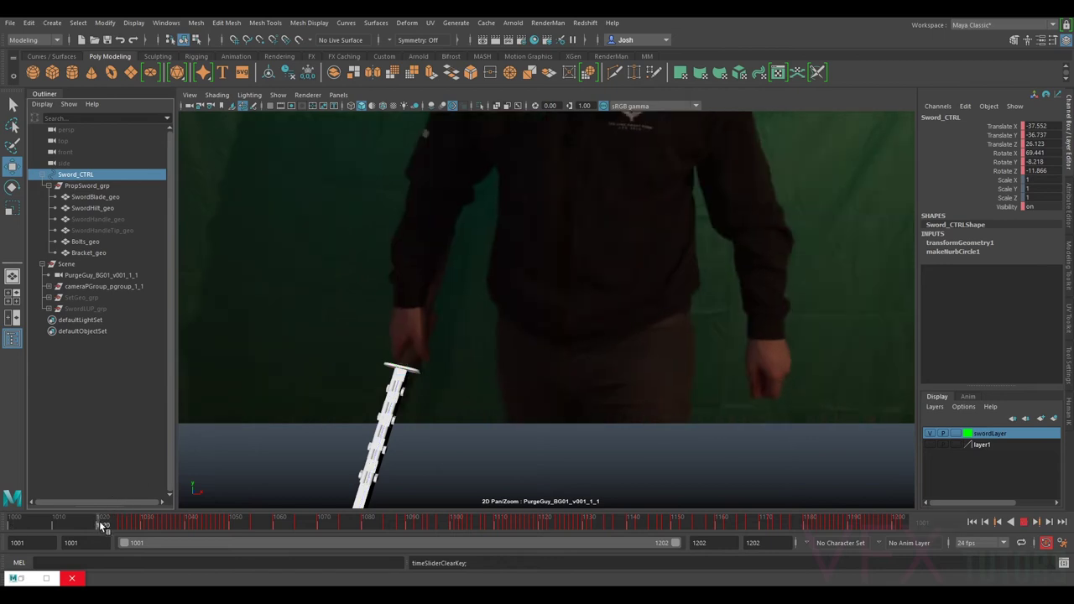
{"action": "left_click_drag", "start_coordinate": [109, 524], "coordinate": [113, 525]}
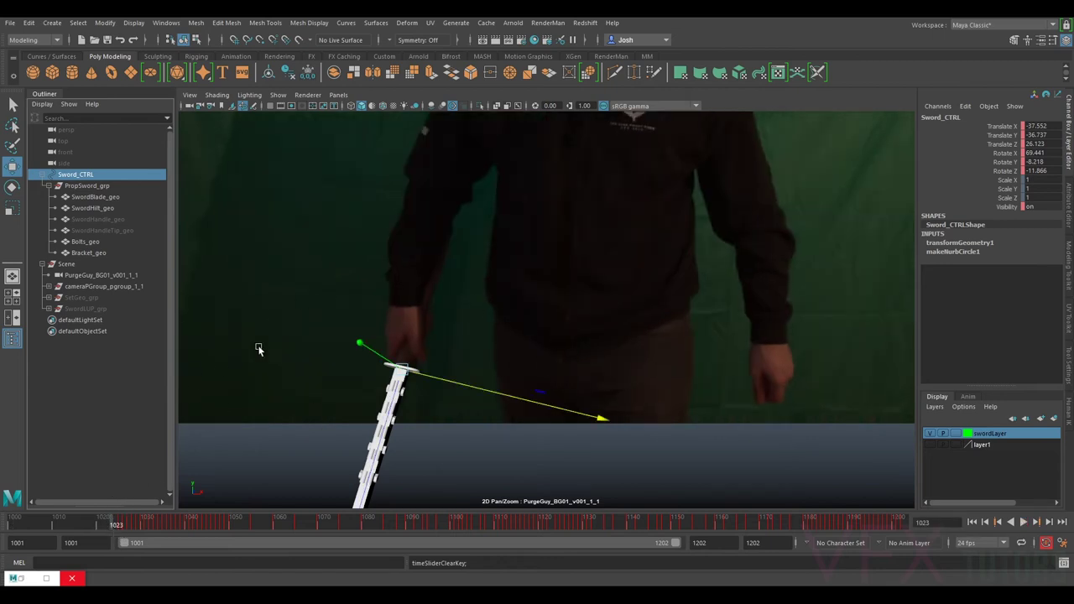
- Show SwordHandleTip_geo and SwordHandle_geo, and lower the shot camera's image plane alpha gain to 0.927
{"action": "left_click", "coordinate": [94, 231]}
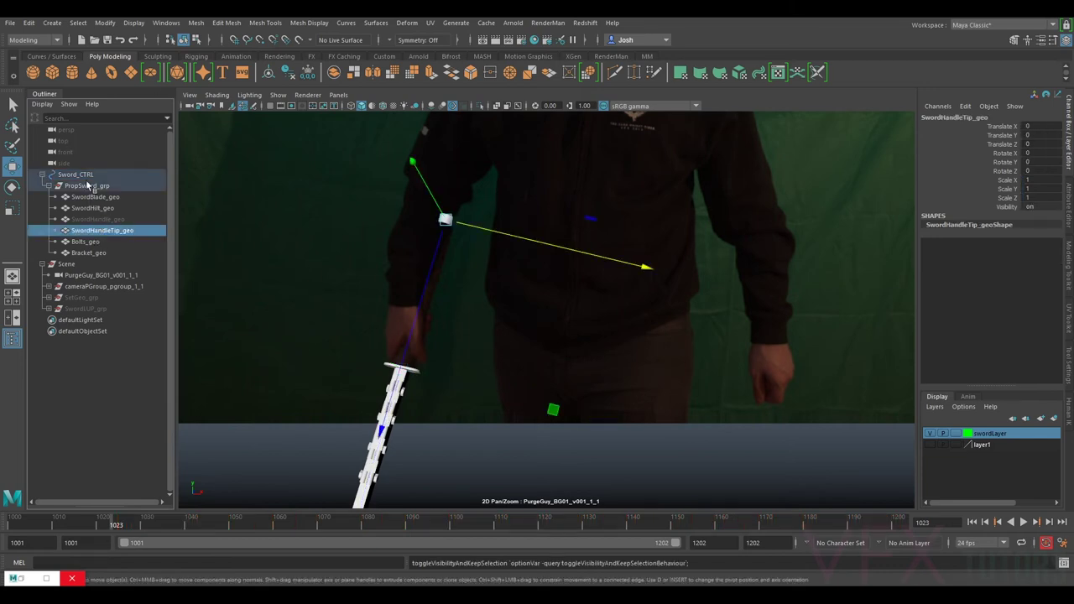
{"action": "key", "text": "h"}
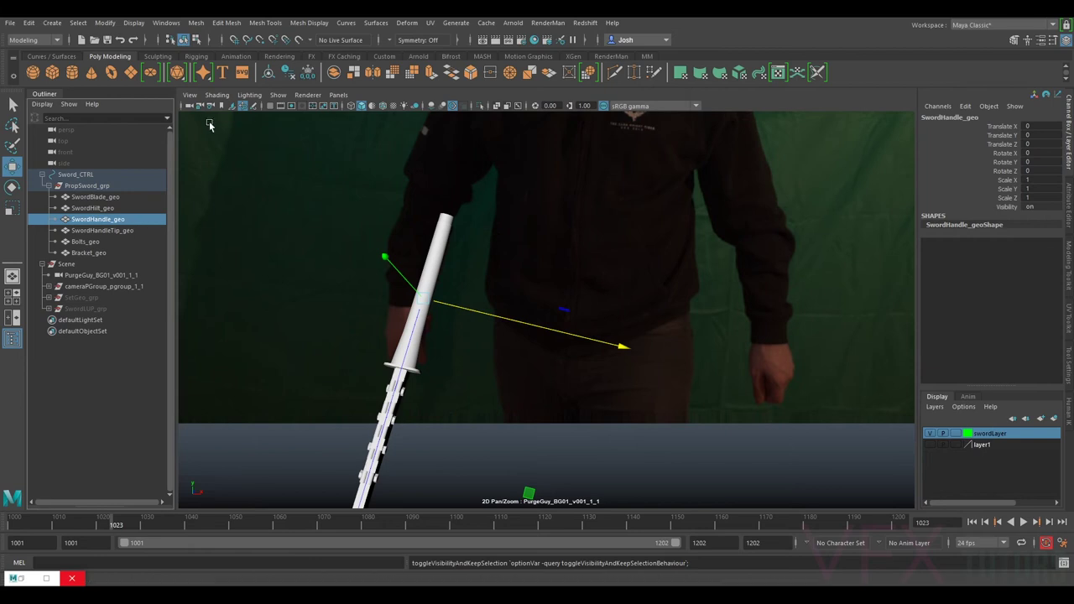
{"action": "left_click", "coordinate": [193, 108]}
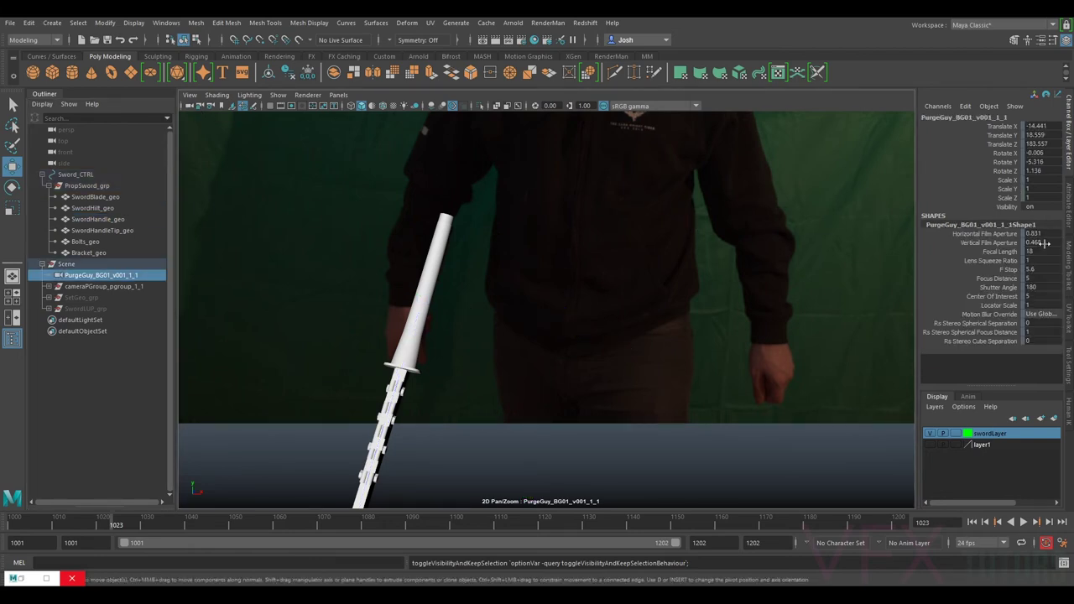
{"action": "left_click", "coordinate": [1067, 217]}
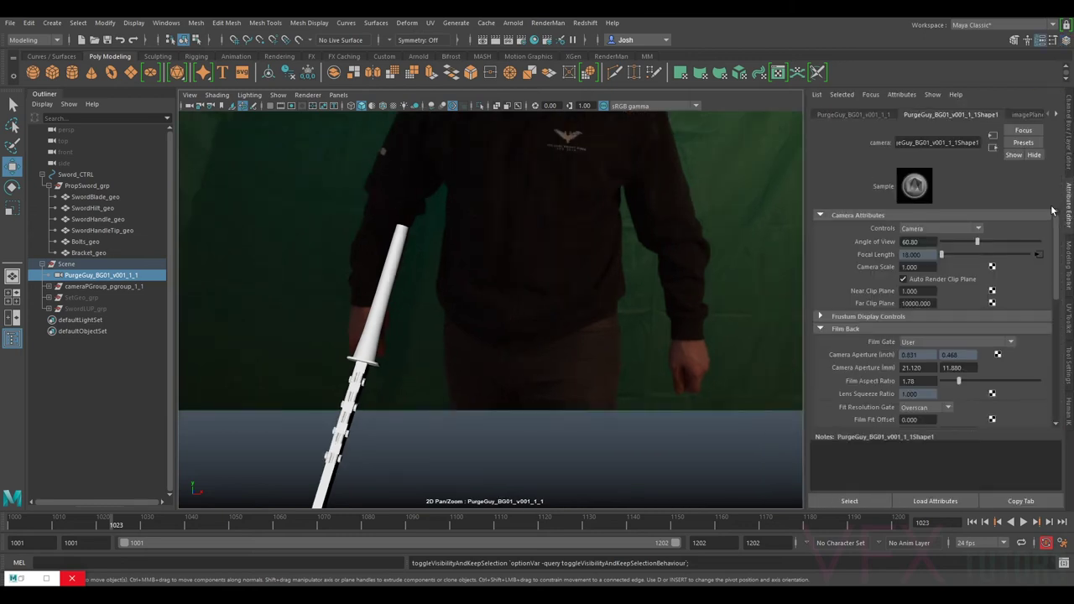
{"action": "left_click", "coordinate": [1032, 115]}
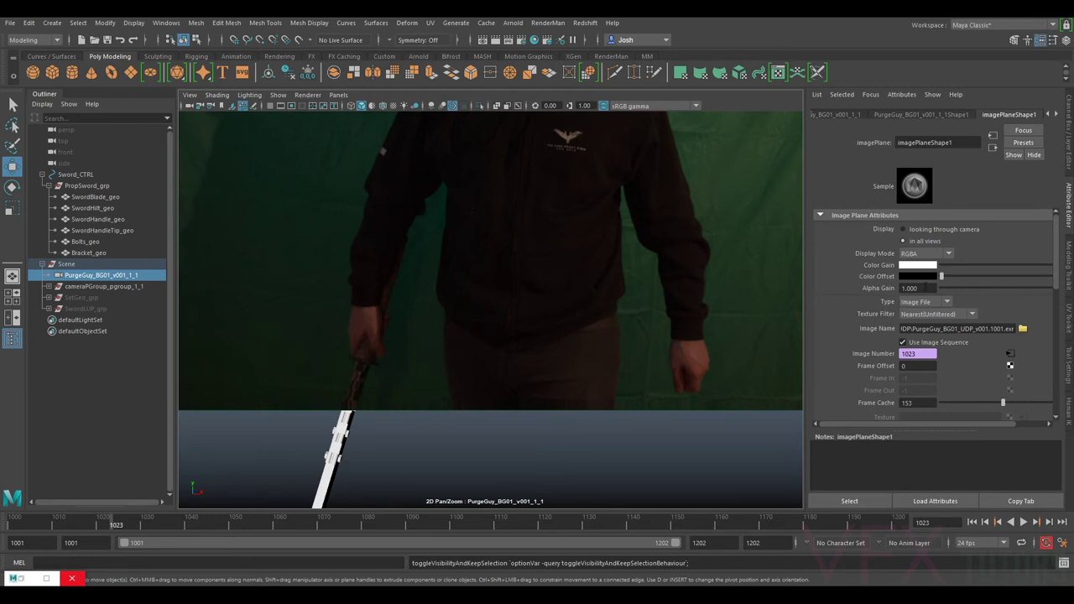
{"action": "left_click_drag", "start_coordinate": [988, 288], "coordinate": [1057, 290]}
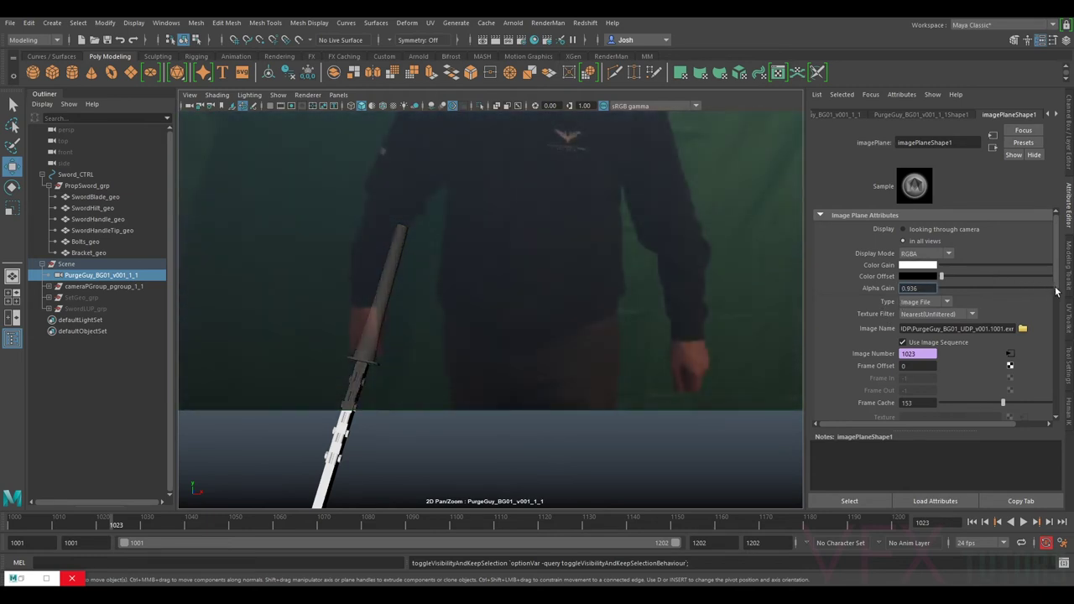
- Enable Wireframe on Shaded and Use Default Material for the viewport, and set the image plane's alpha gain to 0.945
{"action": "left_click", "coordinate": [217, 94]}
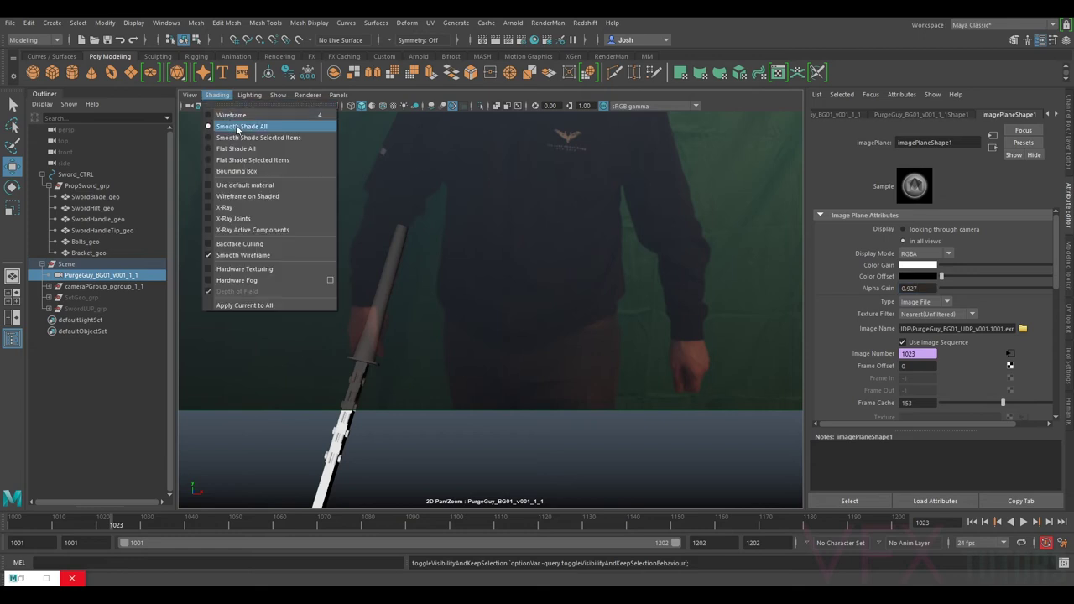
{"action": "left_click", "coordinate": [248, 196]}
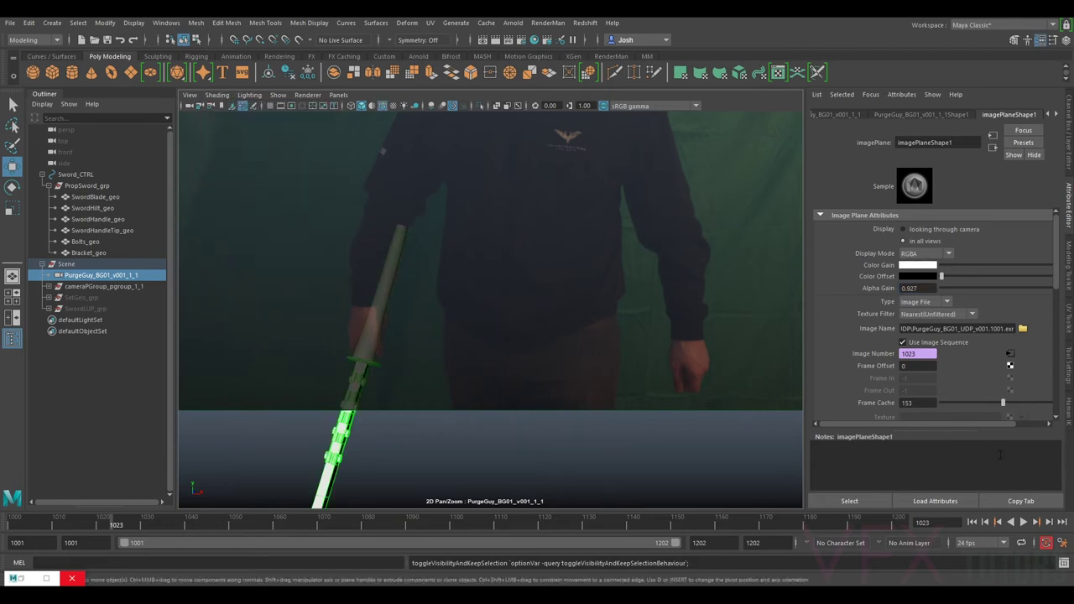
{"action": "left_click_drag", "start_coordinate": [999, 426], "coordinate": [1021, 424]}
{"action": "left_click_drag", "start_coordinate": [1034, 288], "coordinate": [1035, 290]}
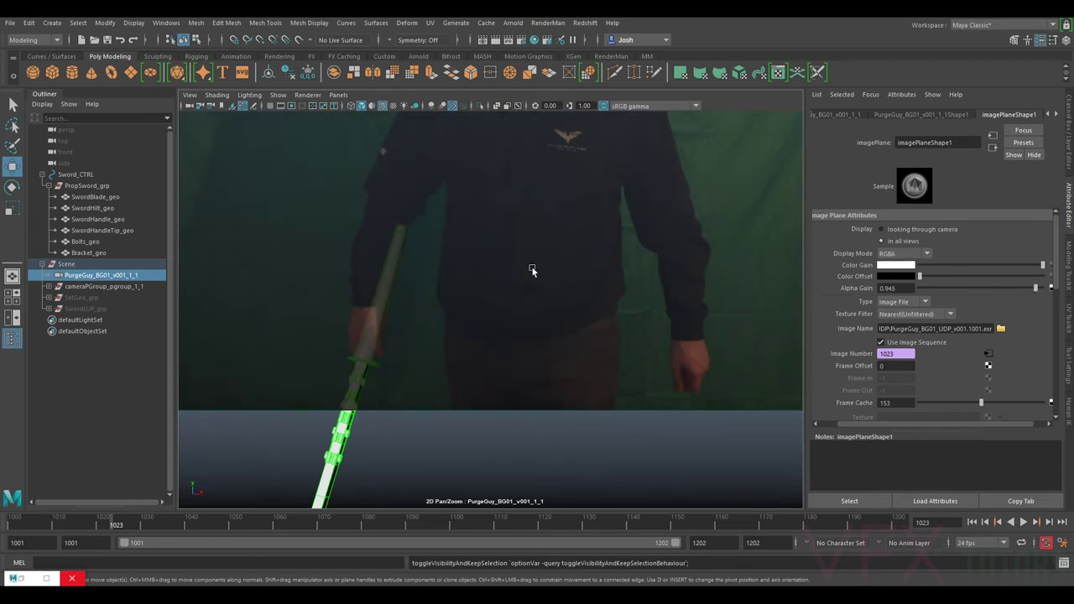
{"action": "left_click", "coordinate": [212, 95]}
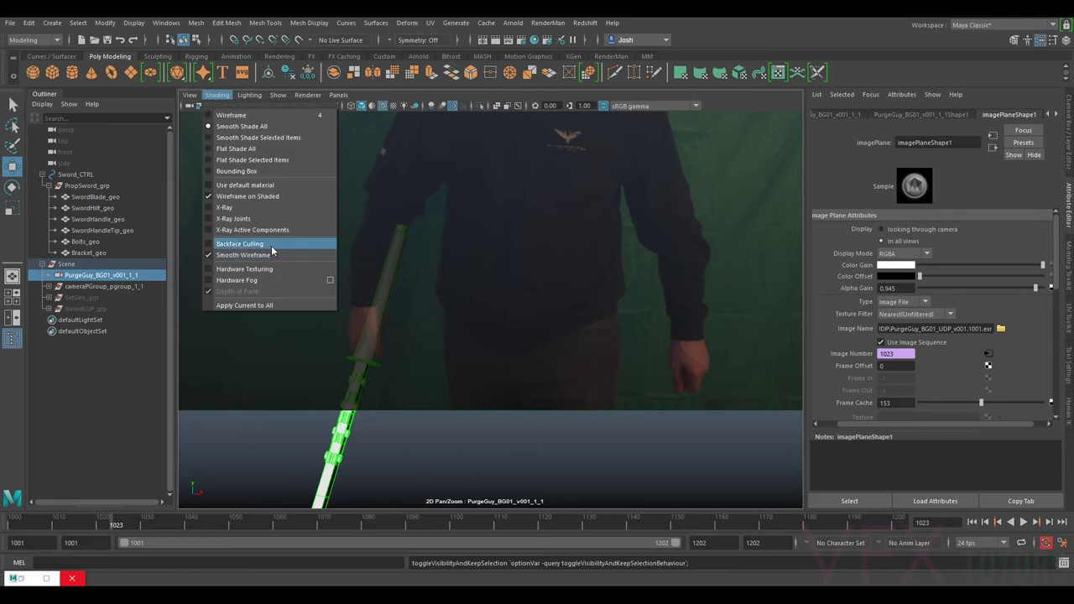
{"action": "left_click", "coordinate": [273, 184]}
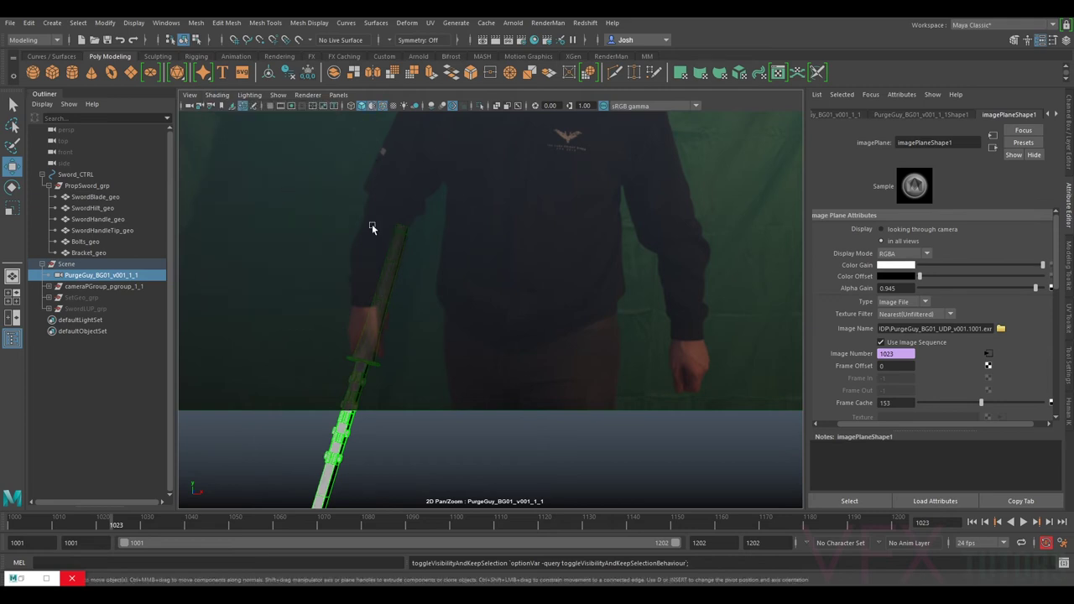
- Select Sword_CTRL and play the opening frames from 1001 to check the handle against the actor's hand
{"action": "right_click_drag", "start_coordinate": [335, 299], "coordinate": [571, 453]}
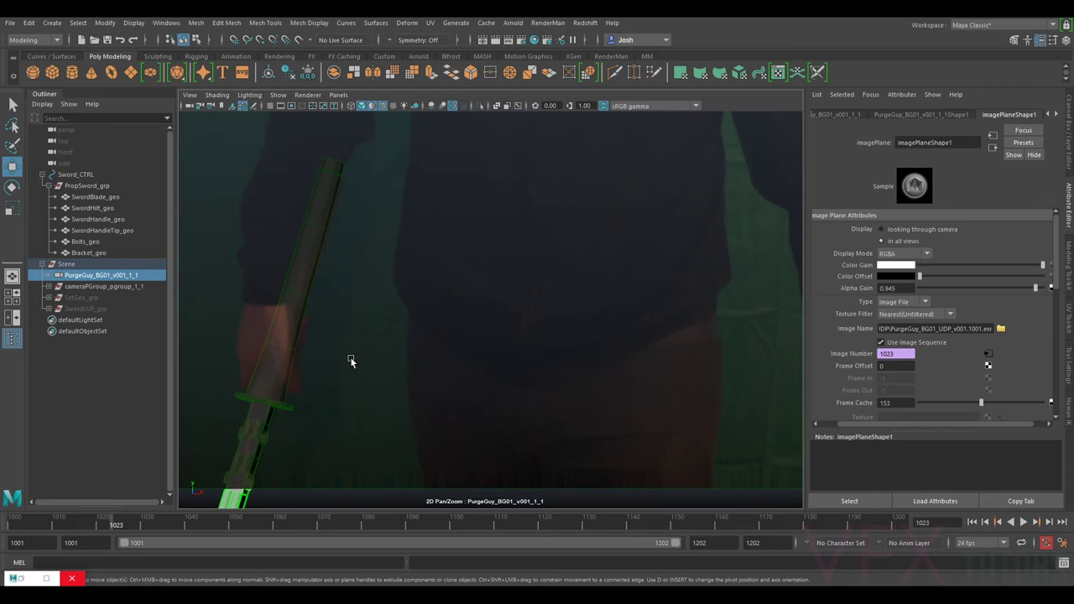
{"action": "middle_click_drag", "start_coordinate": [350, 362], "coordinate": [487, 233]}
{"action": "right_click_drag", "start_coordinate": [487, 232], "coordinate": [331, 301]}
{"action": "middle_click_drag", "start_coordinate": [580, 298], "coordinate": [570, 351]}
{"action": "left_click", "coordinate": [80, 175]}
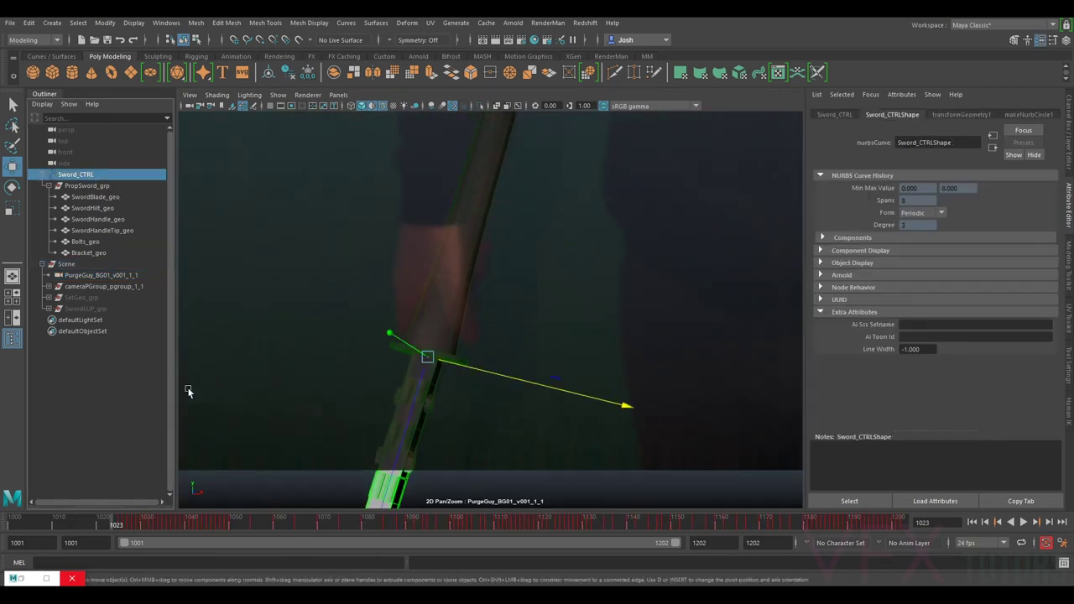
{"action": "key", "text": "alt+v"}
{"action": "left_click_drag", "start_coordinate": [105, 521], "coordinate": [3, 520]}
{"action": "key", "text": "alt+v"}
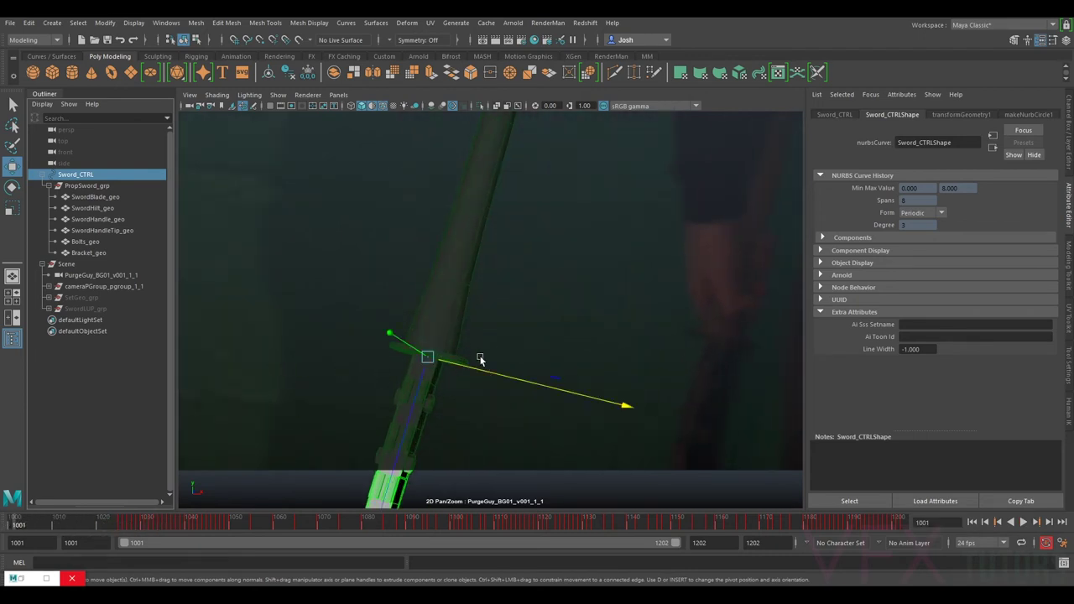
{"action": "key", "text": "alt+v"}
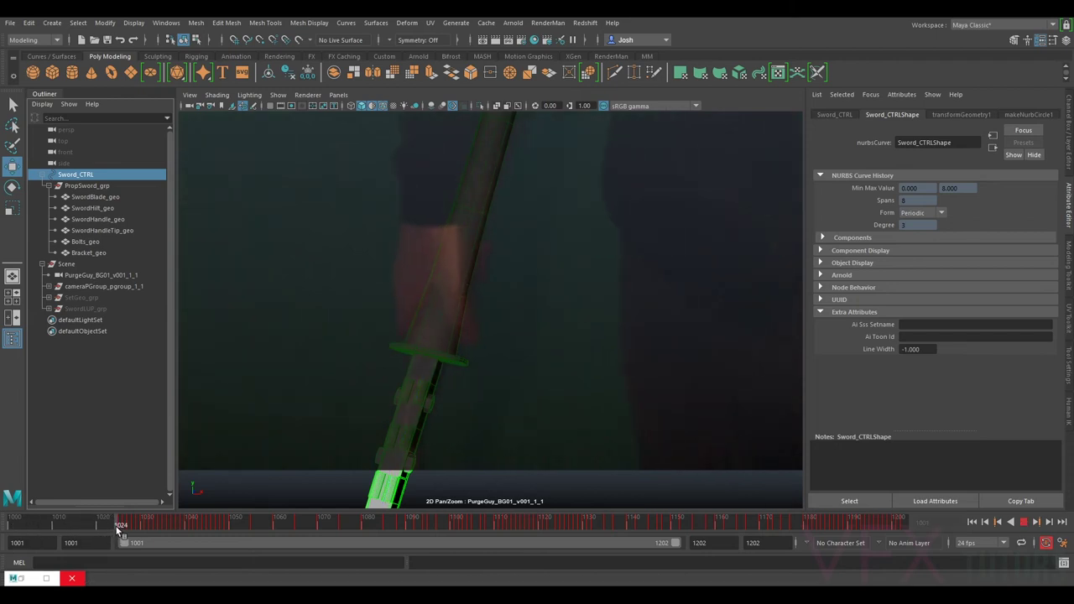
- At frame 1010, move and rotate Sword_CTRL so the handle lines up with the actor's hand
{"action": "mouse_move", "coordinate": [102, 525]}
{"action": "left_mouse_down"}
{"action": "mouse_move", "coordinate": [70, 523]}
{"action": "mouse_move", "coordinate": [111, 529]}
{"action": "mouse_move", "coordinate": [13, 532]}
{"action": "mouse_move", "coordinate": [117, 526]}
{"action": "mouse_move", "coordinate": [53, 526]}
{"action": "left_mouse_up"}
{"action": "left_click_drag", "start_coordinate": [406, 344], "coordinate": [573, 350]}
{"action": "key", "text": "e"}
{"action": "left_click_drag", "start_coordinate": [472, 359], "coordinate": [428, 394]}
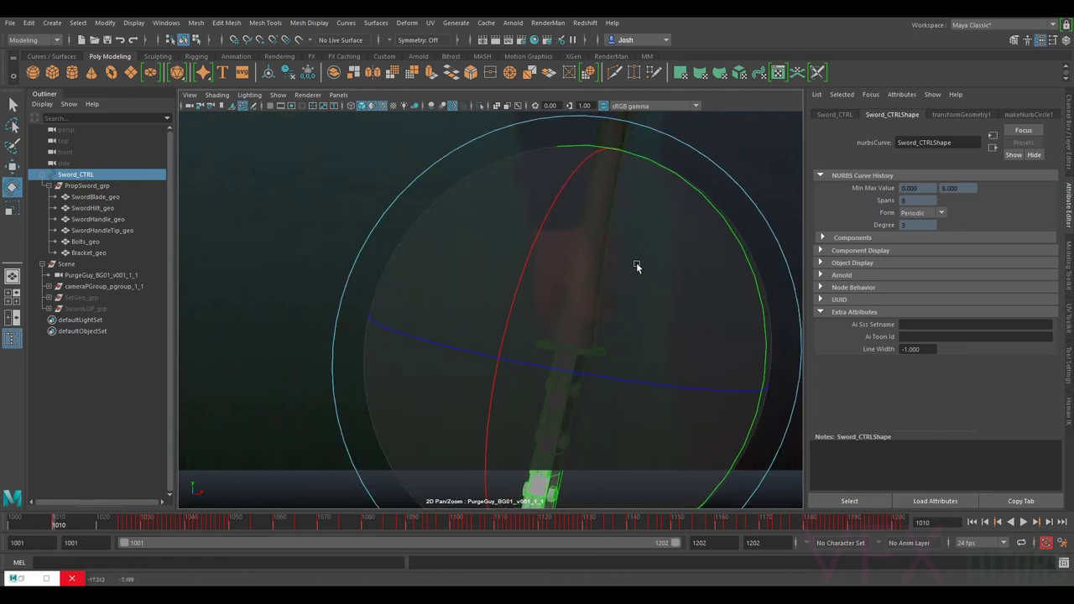
{"action": "left_click_drag", "start_coordinate": [588, 366], "coordinate": [580, 364]}
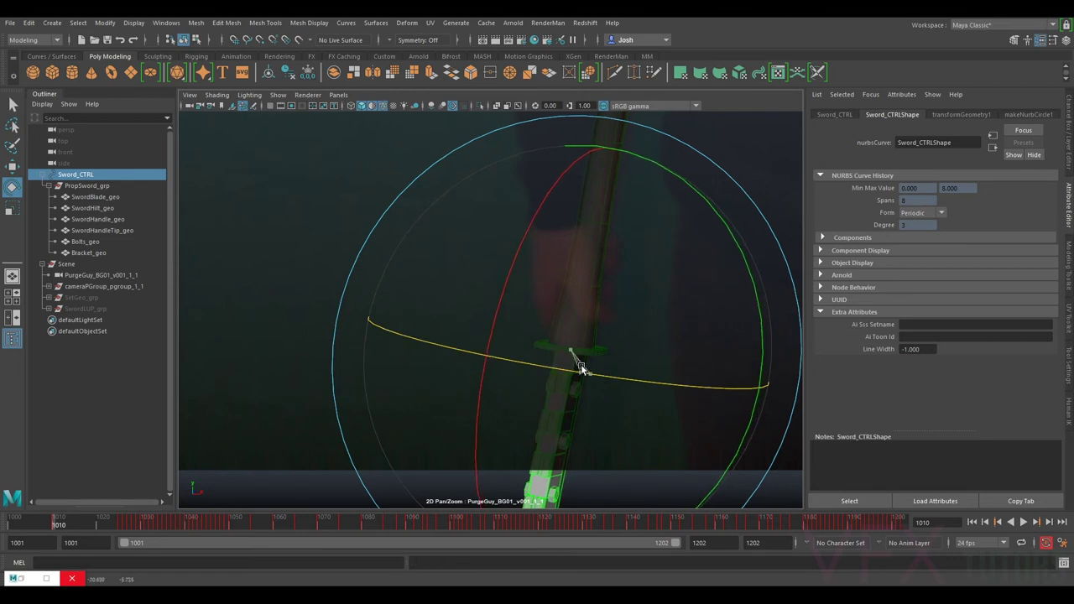
- Fine-tune Sword_CTRL's position and rotation at frame 1010 so the guard sits just below the actor's fist
{"action": "key", "text": "w"}
{"action": "middle_click_drag", "start_coordinate": [685, 307], "coordinate": [610, 327]}
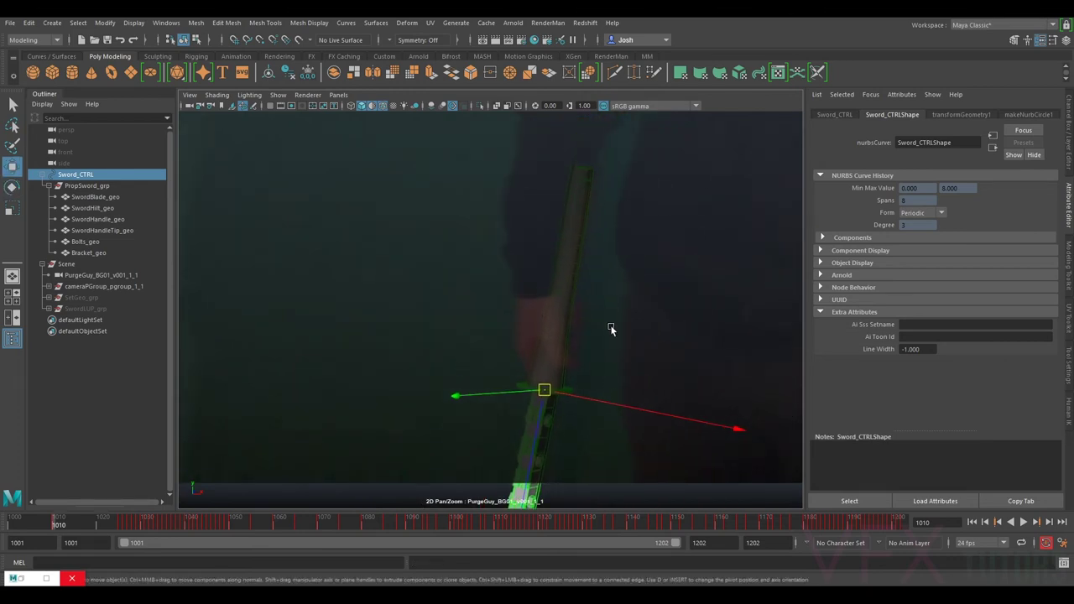
{"action": "left_click", "coordinate": [597, 401]}
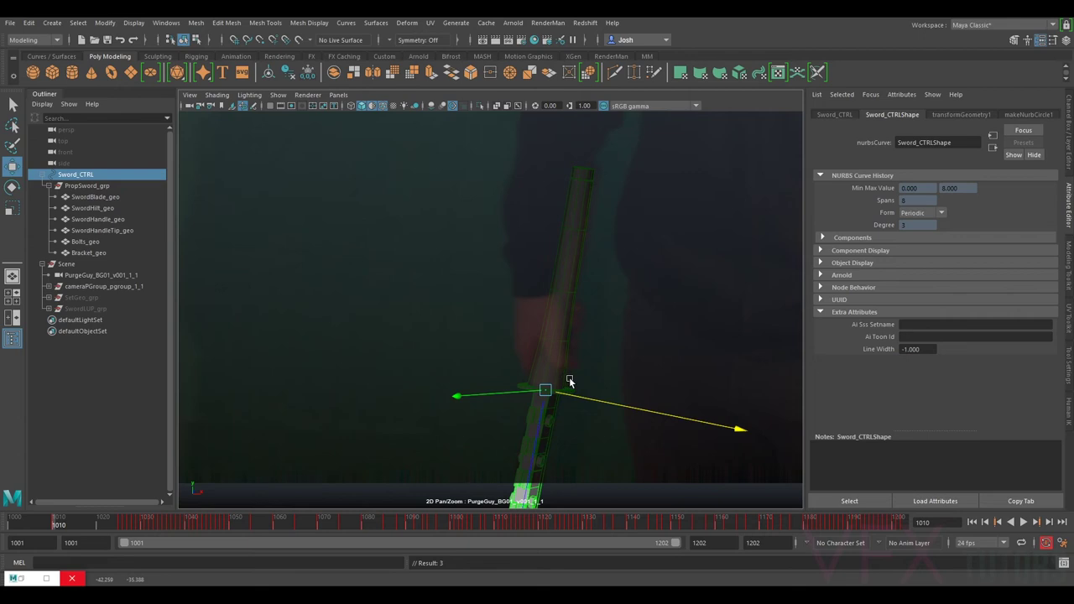
{"action": "left_click_drag", "start_coordinate": [512, 392], "coordinate": [508, 393]}
{"action": "left_click_drag", "start_coordinate": [575, 397], "coordinate": [540, 418]}
{"action": "key", "text": "e"}
{"action": "left_click_drag", "start_coordinate": [733, 374], "coordinate": [739, 370]}
{"action": "key", "text": "w"}
{"action": "left_click_drag", "start_coordinate": [515, 394], "coordinate": [573, 398]}
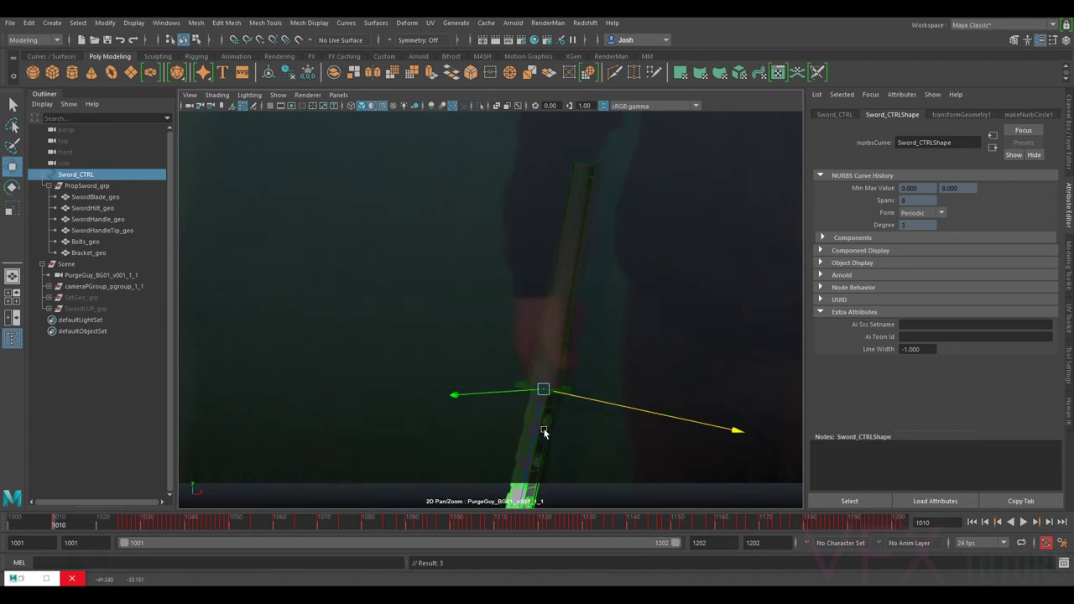
{"action": "left_click_drag", "start_coordinate": [532, 448], "coordinate": [532, 445]}
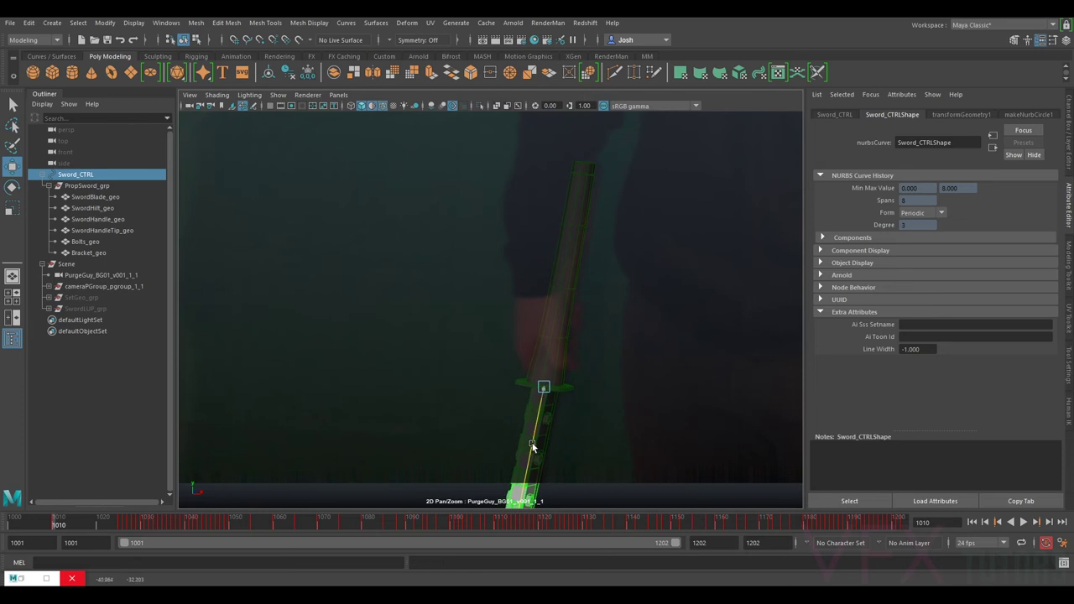
- At frame 1010, nudge Sword_CTRL slightly sideways so the handle runs through the actor's fist
{"action": "key", "text": "e"}
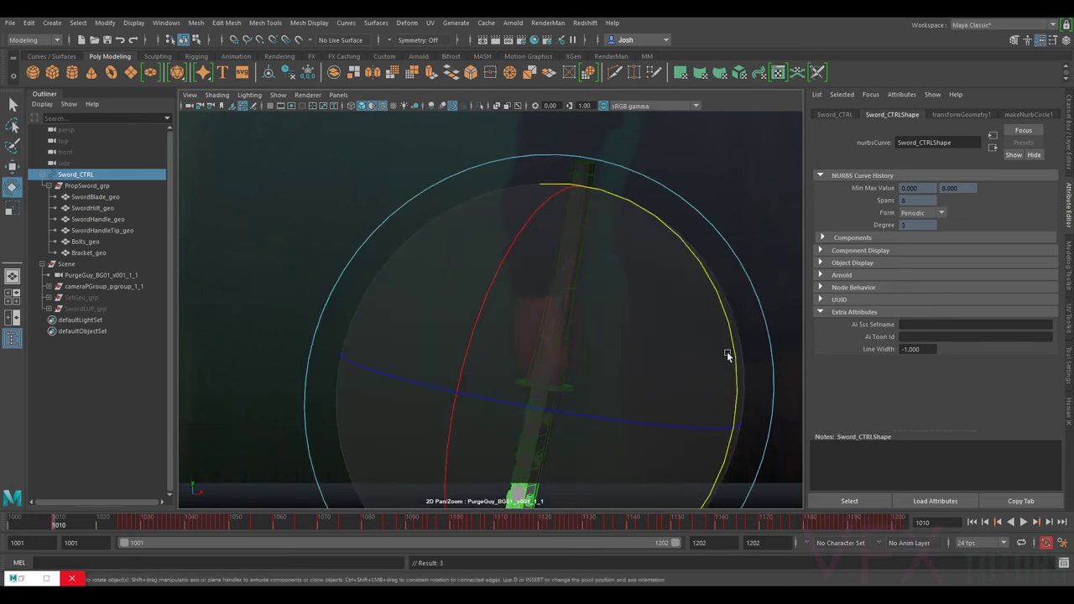
{"action": "key", "text": "w"}
{"action": "left_click", "coordinate": [586, 396]}
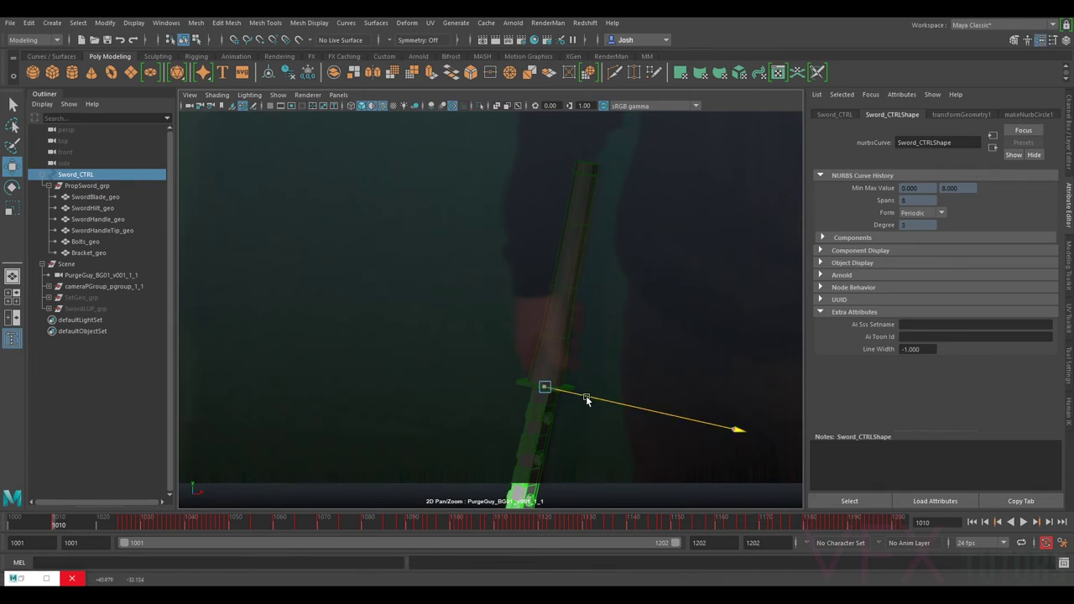
{"action": "left_click_drag", "start_coordinate": [584, 395], "coordinate": [582, 395]}
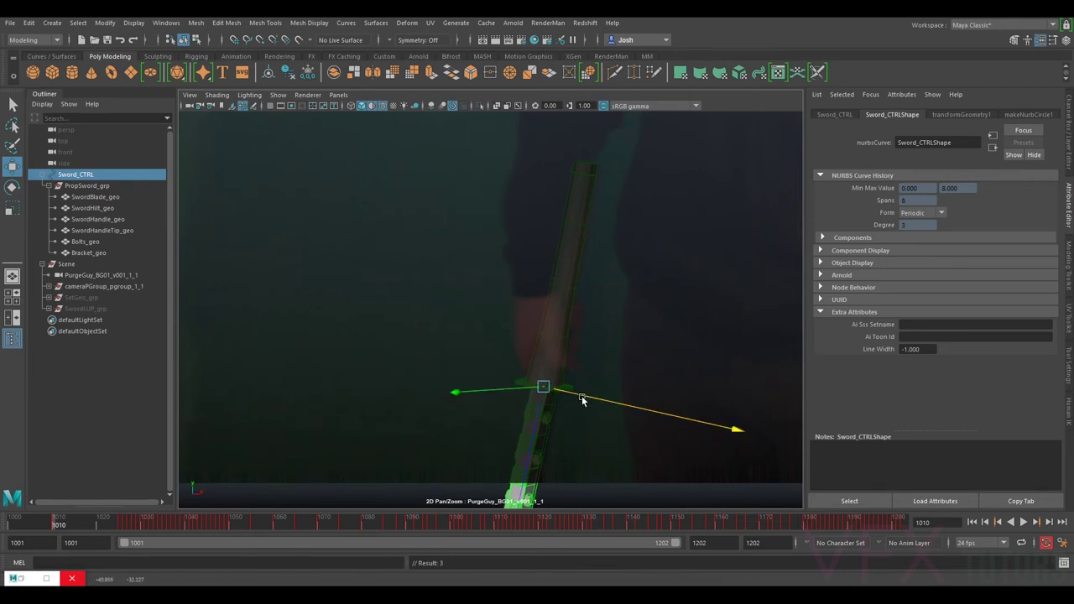
- At frame 1001, move Sword_CTRL across onto the actor's hand, with the guard just below the fist
{"action": "mouse_move", "coordinate": [64, 526]}
{"action": "left_mouse_down"}
{"action": "mouse_move", "coordinate": [98, 530]}
{"action": "mouse_move", "coordinate": [7, 531]}
{"action": "left_mouse_up"}
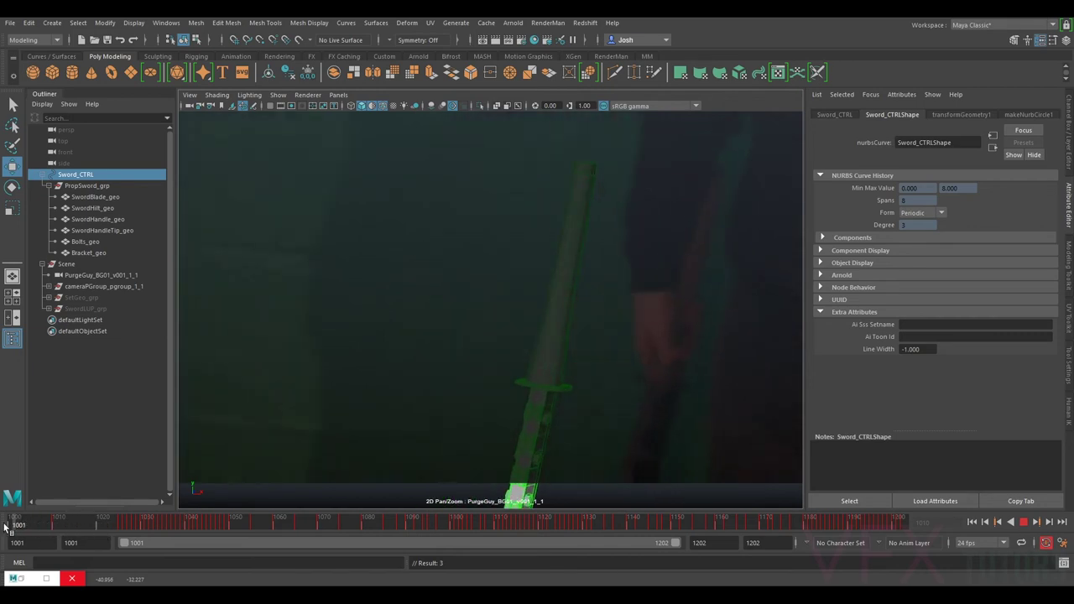
{"action": "left_click_drag", "start_coordinate": [543, 388], "coordinate": [621, 424]}
{"action": "key", "text": "e"}
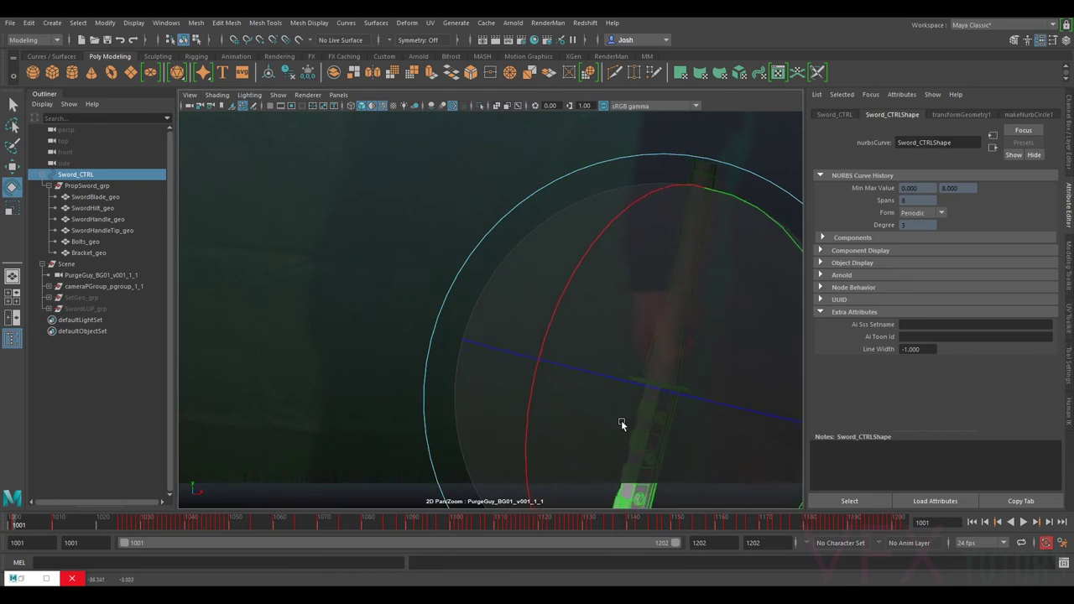
- Hide and show Sword_CTRL at frame 1001 to compare its placement with the real prop in the actor's hand
{"action": "key", "text": "ctrl+h"}
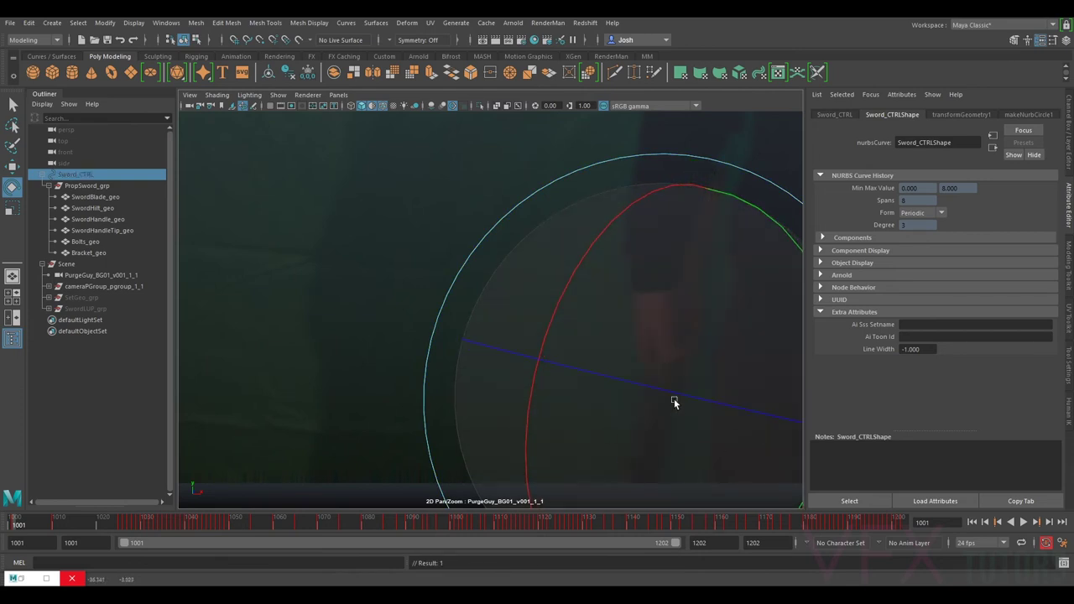
{"action": "scroll", "coordinate": [724, 369], "scroll_direction": "down", "scroll_amount": 4}
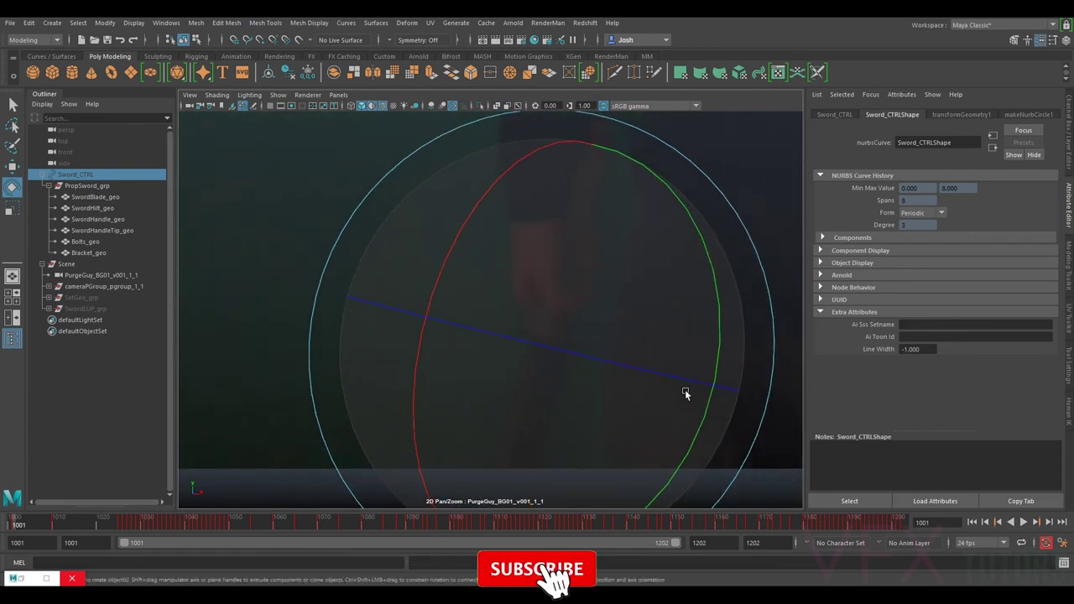
{"action": "key", "text": "h"}
{"action": "key", "text": "h"}
{"action": "key", "text": "h"}
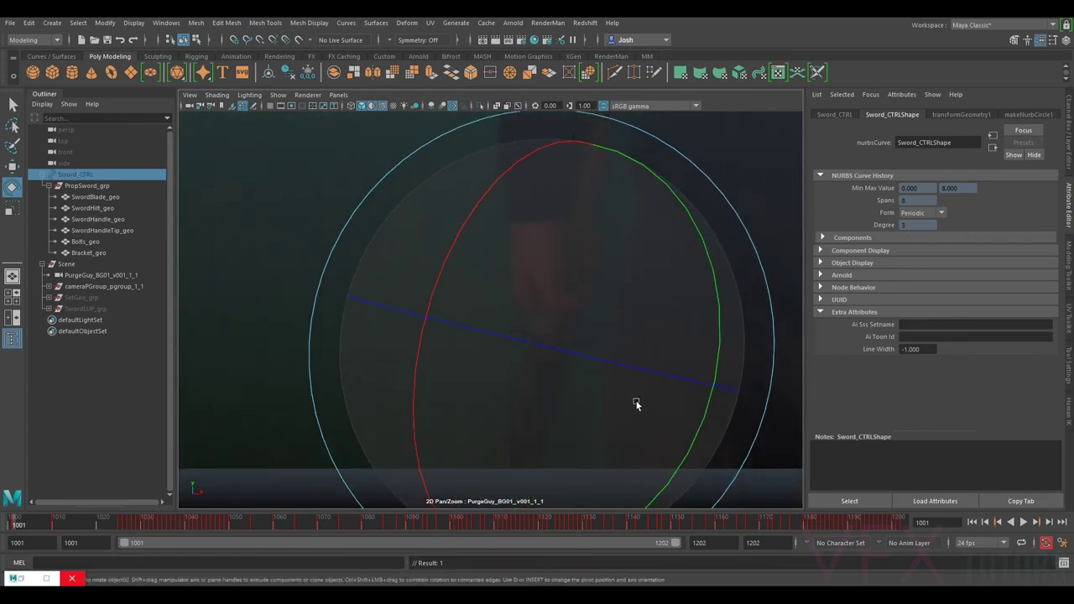
{"action": "key", "text": "h"}
{"action": "key", "text": "h"}
{"action": "key", "text": "h"}
{"action": "key", "text": "h"}
{"action": "key", "text": "h"}
{"action": "right_click_drag", "start_coordinate": [690, 373], "coordinate": [619, 329]}
{"action": "middle_click_drag", "start_coordinate": [619, 328], "coordinate": [624, 358]}
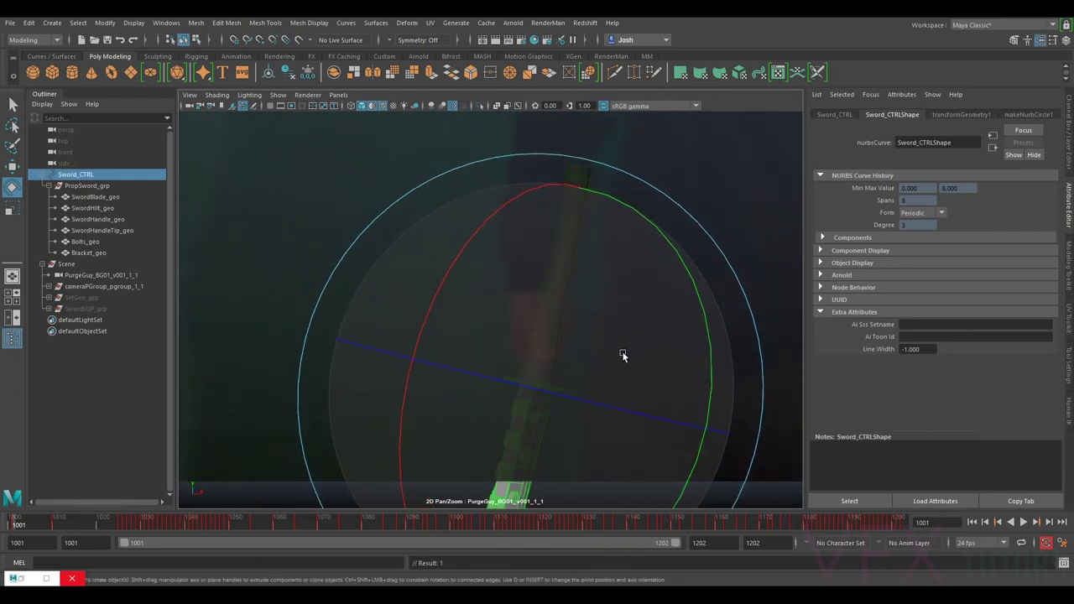
- At frame 1001, rotate Sword_CTRL slightly and nudge it to match the angle of the prop in the hand
{"action": "left_click_drag", "start_coordinate": [711, 377], "coordinate": [709, 384]}
{"action": "key", "text": "w"}
{"action": "left_click_drag", "start_coordinate": [534, 386], "coordinate": [535, 385]}
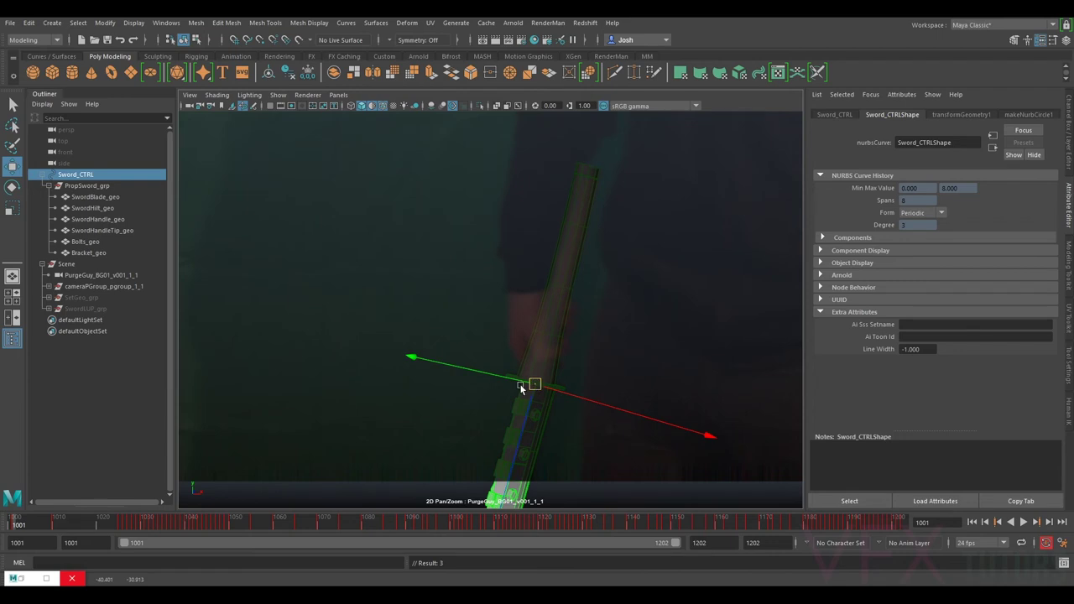
- At frame 1020, move Sword_CTRL so the handle follows the actor's hand
{"action": "left_click_drag", "start_coordinate": [18, 525], "coordinate": [102, 528]}
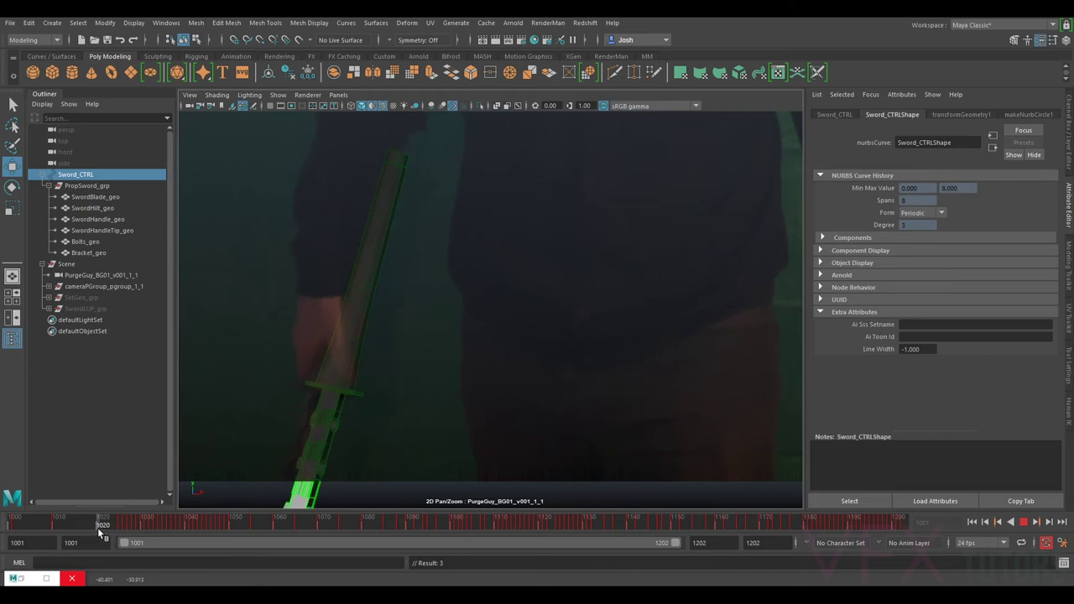
{"action": "left_click_drag", "start_coordinate": [368, 401], "coordinate": [313, 433]}
- At frame 1015, move Sword_CTRL until the guard sits just below the fist, hiding the sword briefly to compare it with the footage
{"action": "left_click_drag", "start_coordinate": [104, 523], "coordinate": [76, 526]}
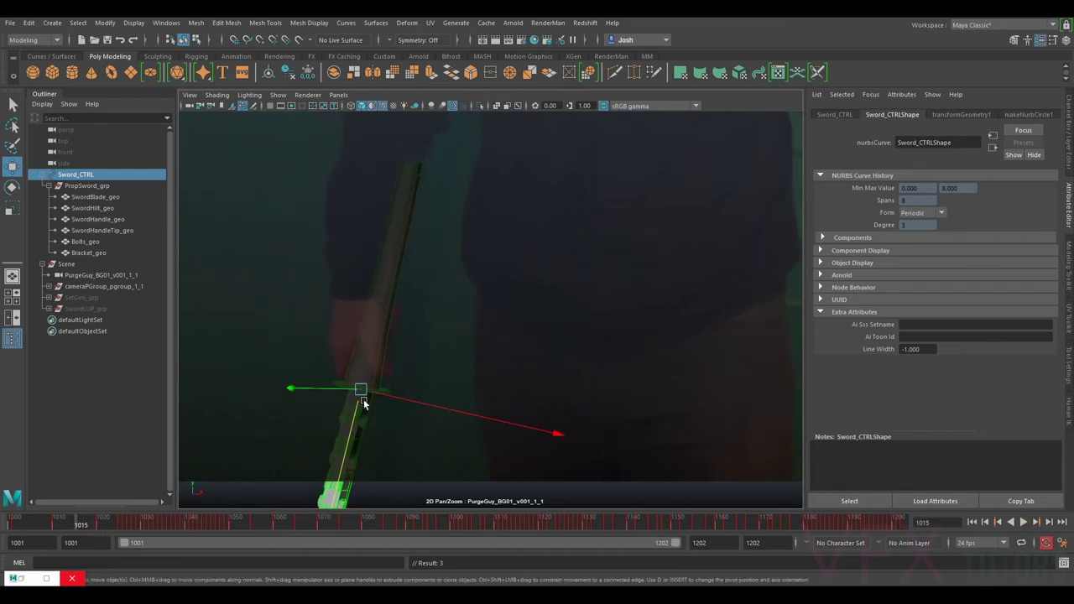
{"action": "left_click_drag", "start_coordinate": [390, 400], "coordinate": [354, 420]}
{"action": "key", "text": "h"}
{"action": "key", "text": "h"}
{"action": "key", "text": "h"}
{"action": "key", "text": "h"}
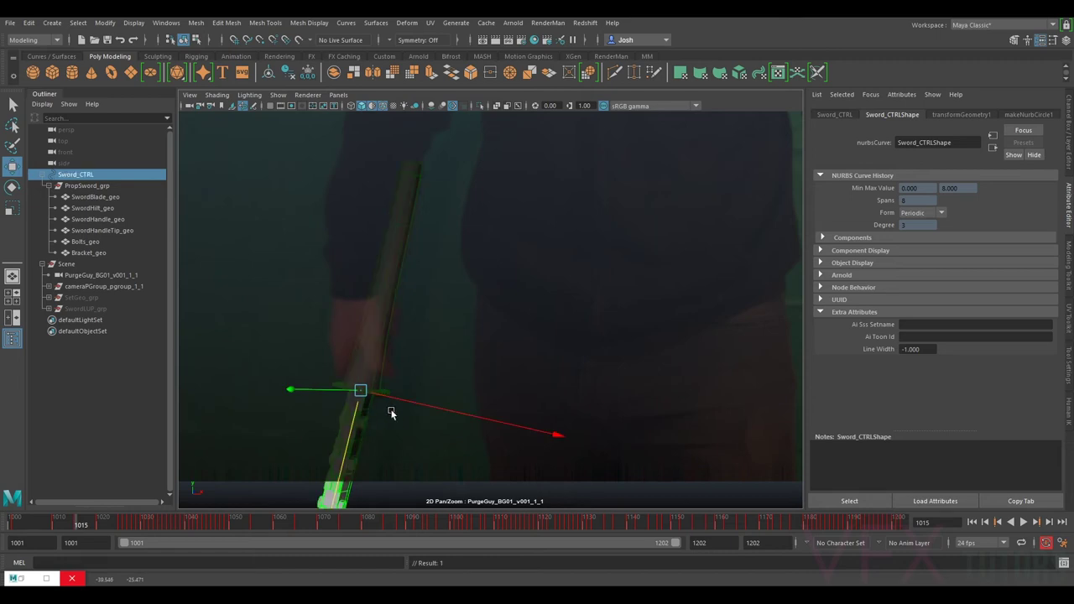
{"action": "key", "text": "h"}
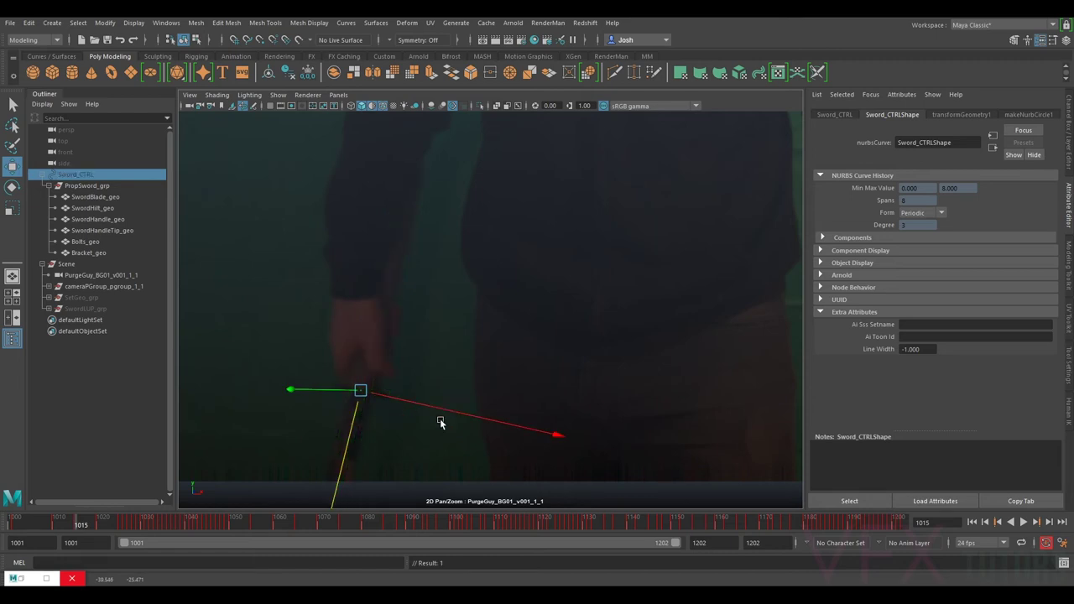
{"action": "key", "text": "shift+h"}
{"action": "key", "text": "e"}
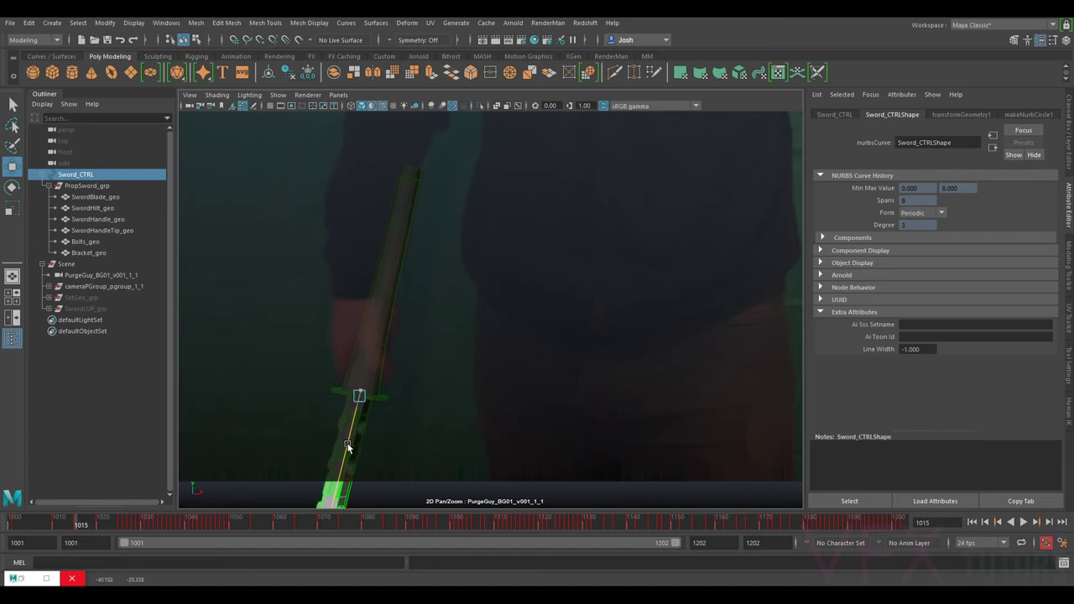
- Toggle Sword_CTRL's visibility at frame 1015 and play the shot to check the sword against the hand
{"action": "key", "text": "w"}
{"action": "key", "text": "ctrl+h"}
{"action": "key", "text": "shift+h"}
{"action": "key", "text": "ctrl+h"}
{"action": "key", "text": "shift+h"}
{"action": "key", "text": "alt+v"}
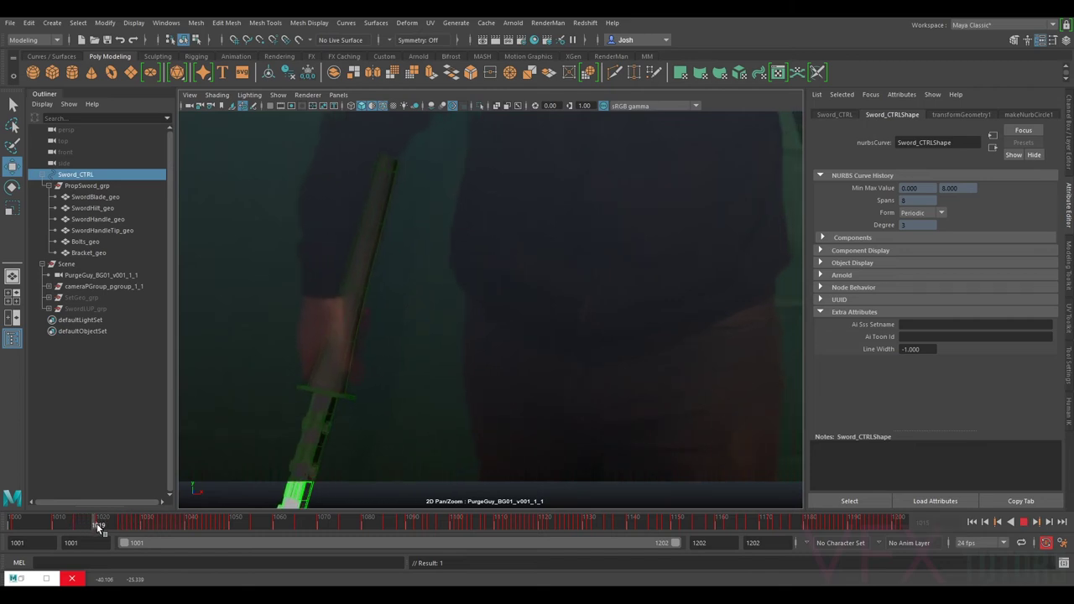
- Nudge Sword_CTRL towards the actor's hand on the opening frames around 1002
{"action": "left_click_drag", "start_coordinate": [106, 525], "coordinate": [35, 524]}
{"action": "mouse_move", "coordinate": [545, 398]}
{"action": "left_mouse_down"}
{"action": "mouse_move", "coordinate": [480, 421]}
{"action": "mouse_move", "coordinate": [531, 400]}
{"action": "left_mouse_up"}
{"action": "mouse_move", "coordinate": [32, 524]}
{"action": "left_mouse_down"}
{"action": "mouse_move", "coordinate": [10, 523]}
{"action": "mouse_move", "coordinate": [19, 524]}
{"action": "left_mouse_up"}
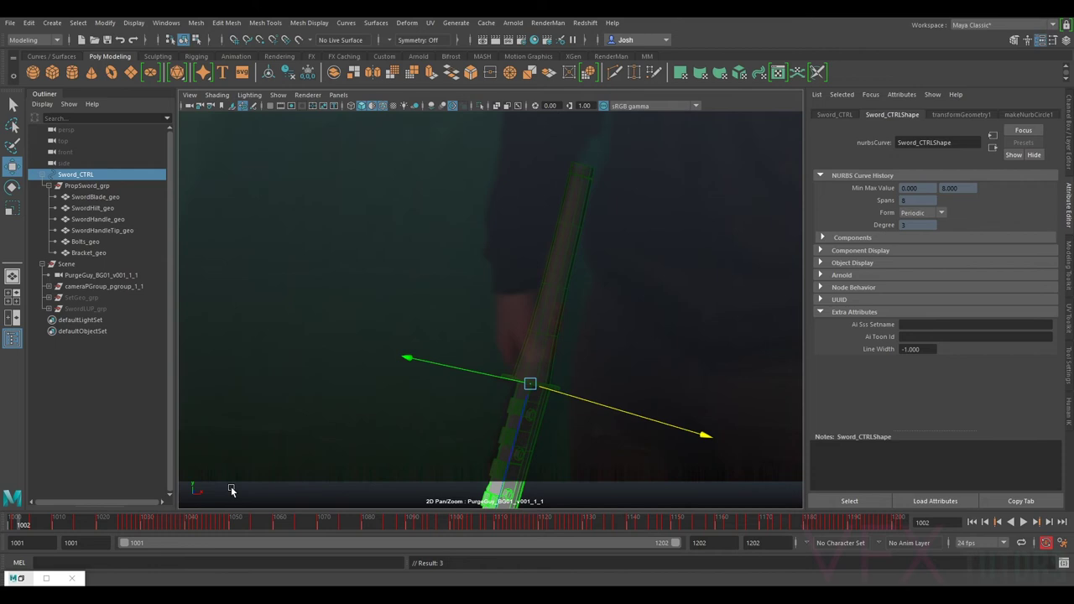
{"action": "mouse_move", "coordinate": [529, 384]}
{"action": "left_mouse_down"}
{"action": "mouse_move", "coordinate": [511, 378]}
{"action": "mouse_move", "coordinate": [524, 386]}
{"action": "left_mouse_up"}
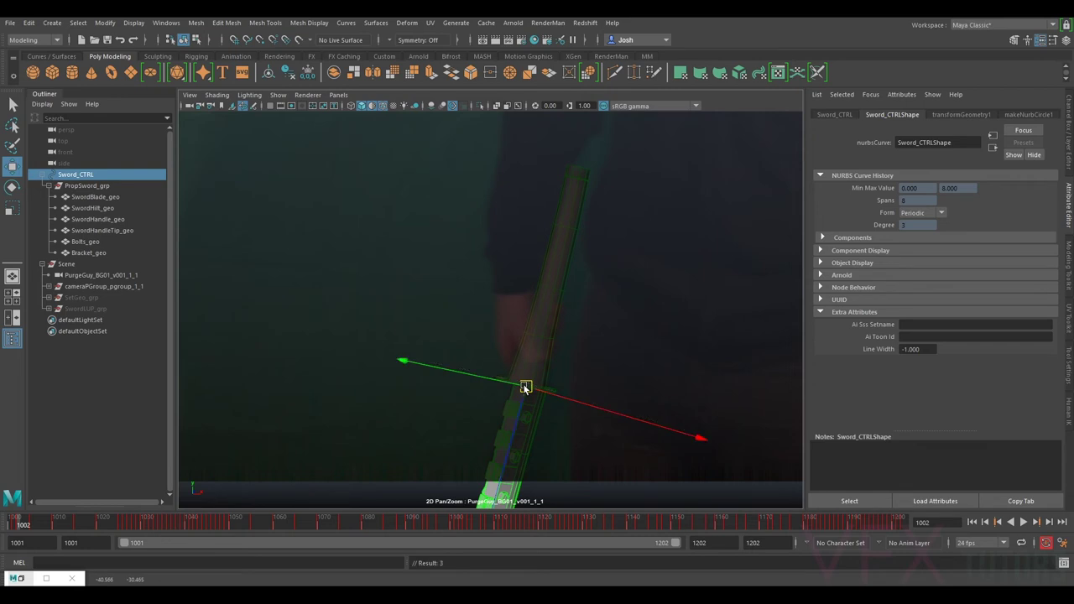
{"action": "key", "text": "w"}
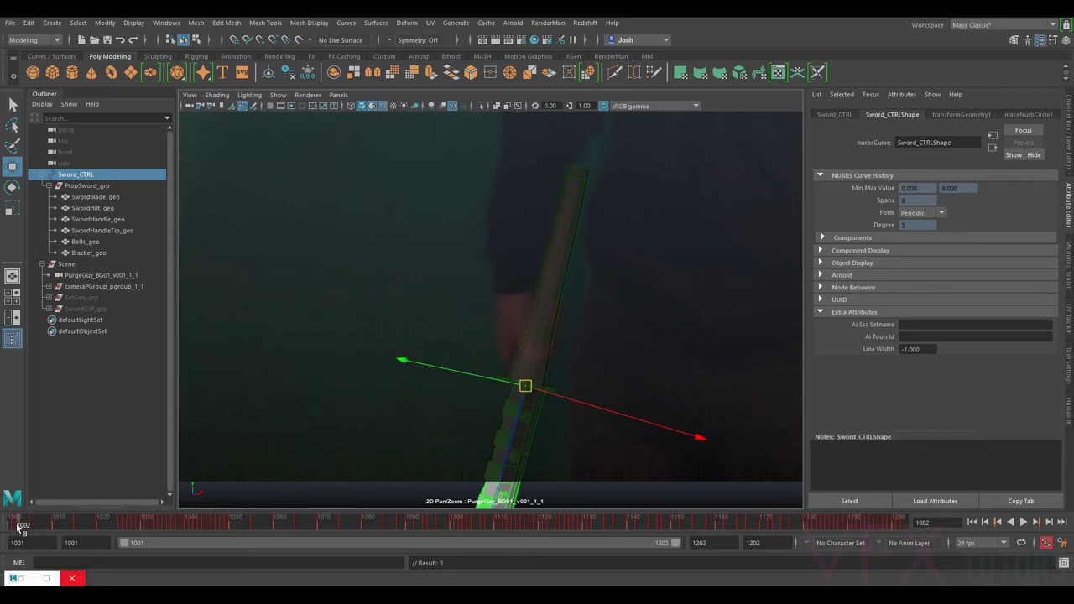
- At frame 1024, move Sword_CTRL sideways and along the blade so the guard meets the actor's fist
{"action": "left_click", "coordinate": [63, 527]}
{"action": "left_click_drag", "start_coordinate": [62, 531], "coordinate": [114, 529]}
{"action": "key", "text": "w"}
{"action": "left_click_drag", "start_coordinate": [297, 389], "coordinate": [296, 388]}
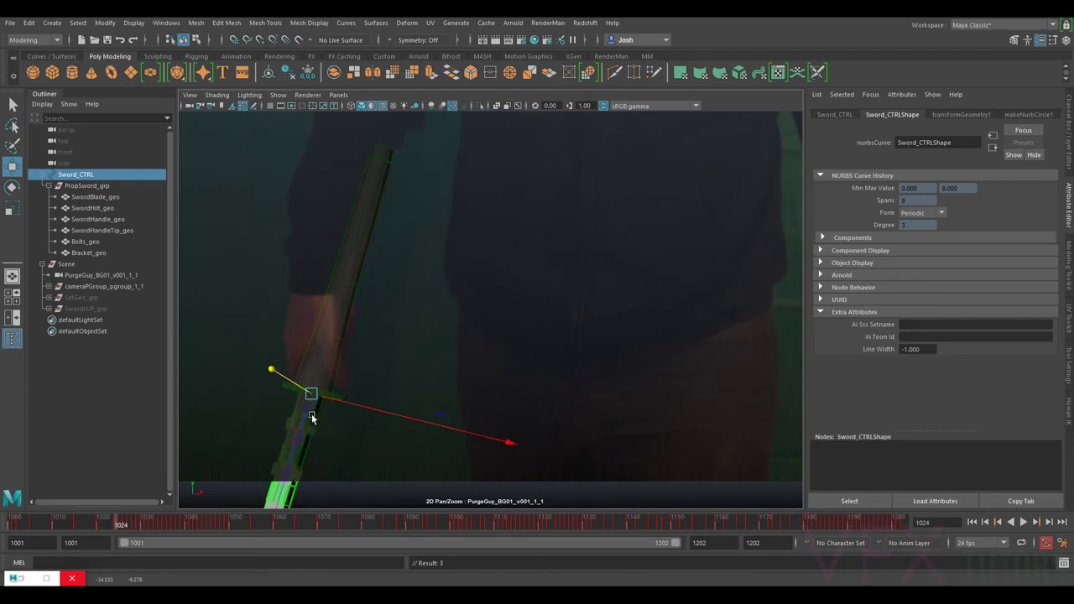
{"action": "left_click_drag", "start_coordinate": [304, 422], "coordinate": [304, 424]}
- Step back and forth through the frames after 1024 to compare the sword's motion with the hand's
{"action": "key", "text": "alt+period"}
{"action": "key", "text": "alt+comma"}
{"action": "key", "text": "alt+period"}
{"action": "key", "text": "alt+comma"}
{"action": "key", "text": "alt+period"}
{"action": "key", "text": "alt+comma"}
{"action": "key", "text": "alt+period"}
{"action": "key", "text": "alt+comma"}
{"action": "key", "text": "alt+period"}
{"action": "key", "text": "alt+comma"}
{"action": "key", "text": "q"}
{"action": "key", "text": "w"}
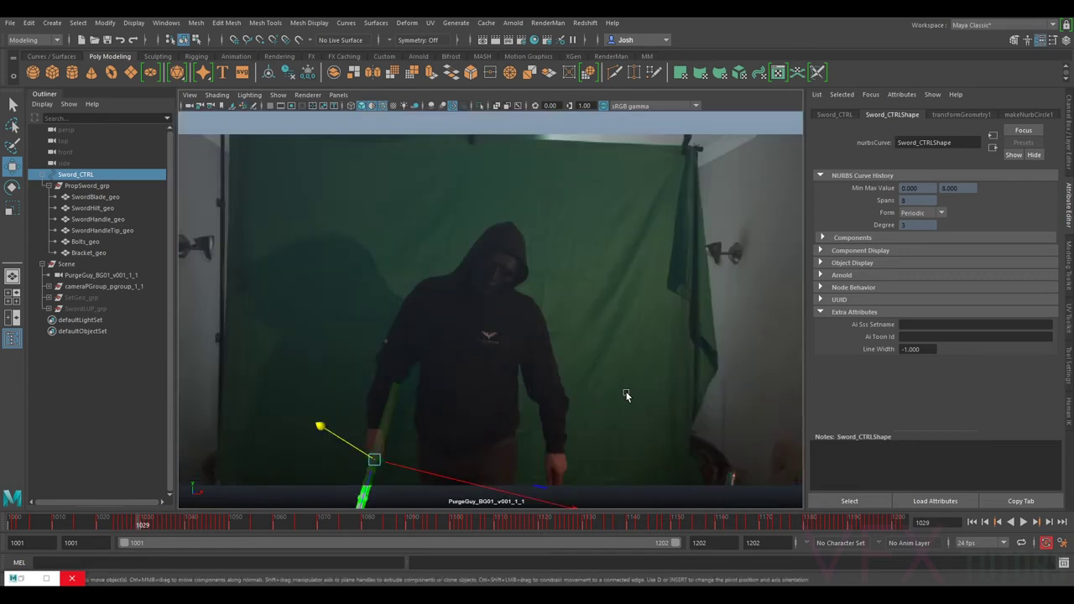
- Examine the guard close up in the 2D pan/zoom view, stepping through frames 1011 to 1027 for jitter against the hand
{"action": "left_click_drag", "start_coordinate": [130, 524], "coordinate": [63, 524]}
{"action": "key", "text": "backslash"}
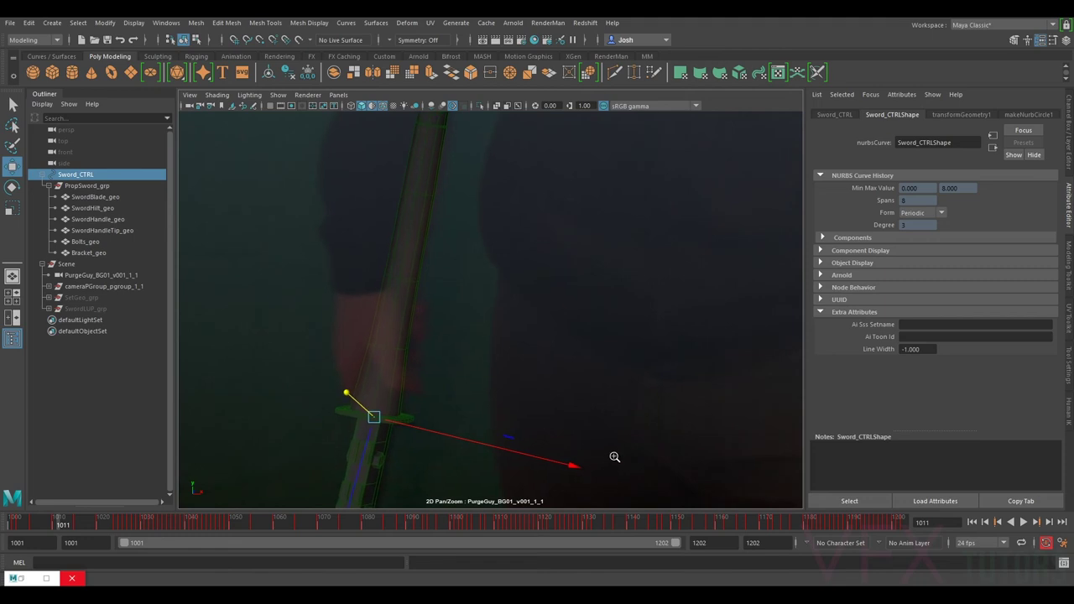
{"action": "middle_click_drag", "start_coordinate": [562, 420], "coordinate": [659, 120]}
{"action": "middle_click_drag", "start_coordinate": [606, 158], "coordinate": [578, 306]}
{"action": "left_click_drag", "start_coordinate": [63, 524], "coordinate": [133, 525]}
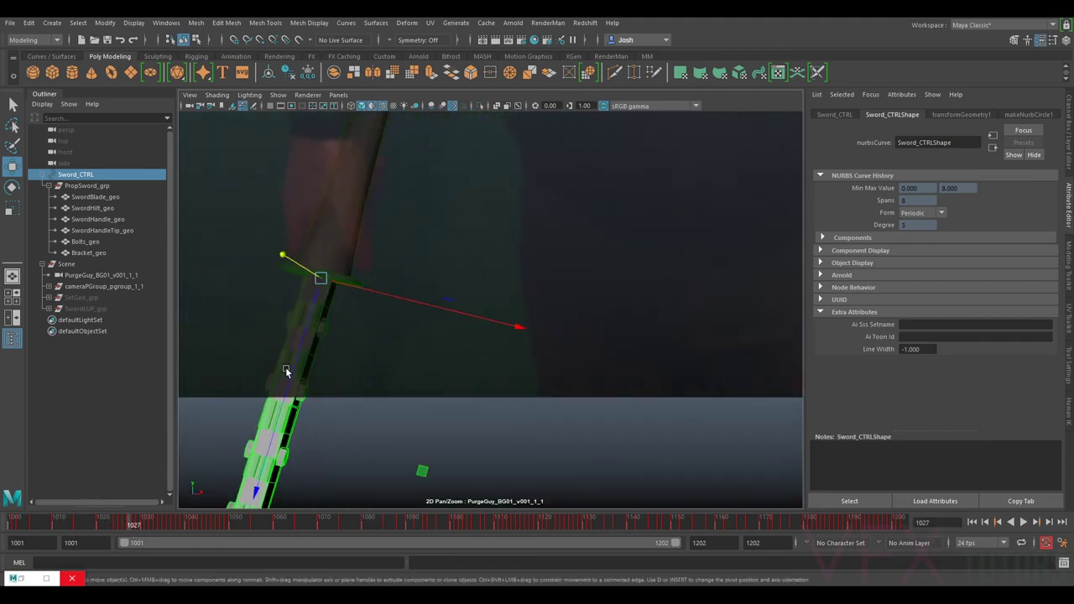
{"action": "key", "text": "period"}
{"action": "key", "text": "comma"}
{"action": "key", "text": "comma"}
{"action": "key", "text": "comma"}
{"action": "key", "text": "comma"}
{"action": "key", "text": "comma"}
{"action": "key", "text": "alt+period"}
{"action": "key", "text": "alt+period"}
{"action": "key", "text": "alt+period"}
{"action": "key", "text": "alt+period"}
{"action": "key", "text": "alt+period"}
{"action": "key", "text": "alt+v"}
- Nudge Sword_CTRL across and along the blade around frames 1022 and 1024, comparing neighbouring keys so the guard stays under the fist
{"action": "mouse_move", "coordinate": [114, 525]}
{"action": "left_mouse_down"}
{"action": "mouse_move", "coordinate": [5, 525]}
{"action": "mouse_move", "coordinate": [148, 522]}
{"action": "mouse_move", "coordinate": [116, 525]}
{"action": "left_mouse_up"}
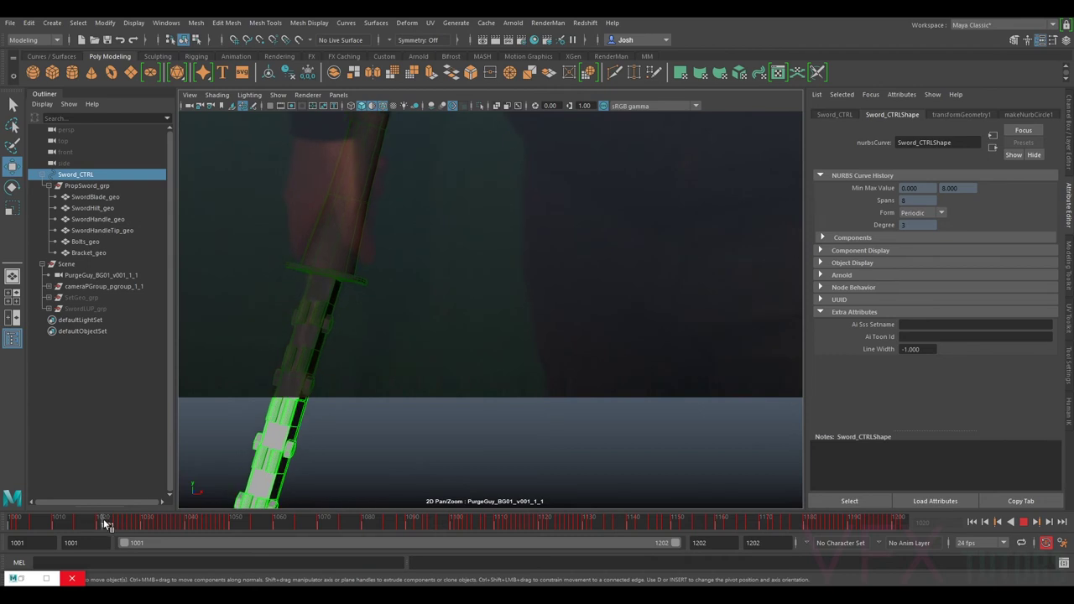
{"action": "left_click_drag", "start_coordinate": [110, 521], "coordinate": [106, 521]}
{"action": "left_click_drag", "start_coordinate": [307, 270], "coordinate": [342, 279]}
{"action": "key", "text": "comma"}
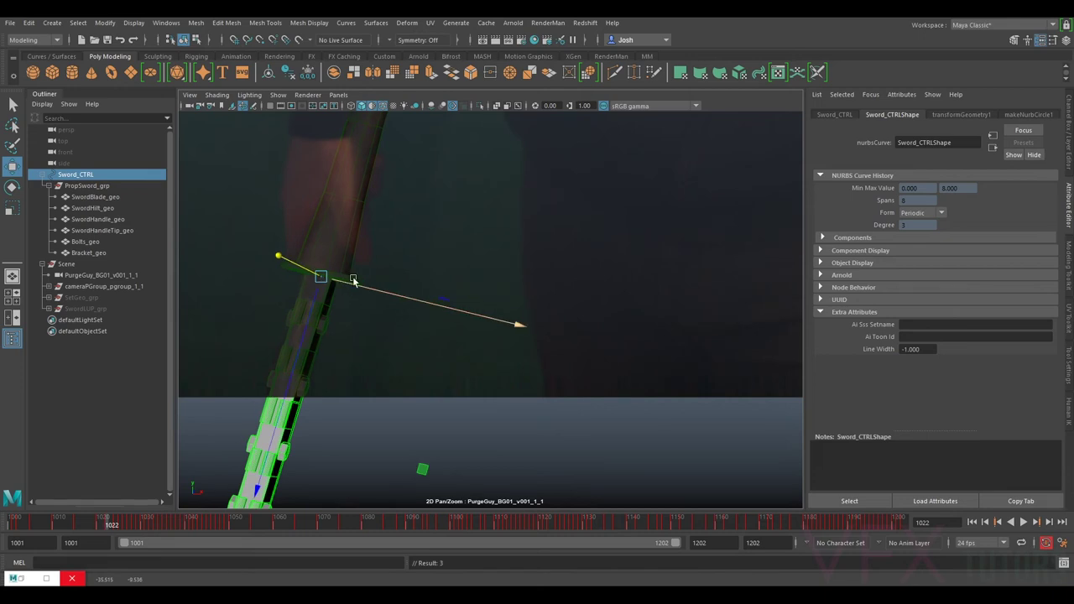
{"action": "key", "text": "period"}
{"action": "key", "text": "comma"}
{"action": "left_click_drag", "start_coordinate": [369, 298], "coordinate": [366, 288]}
{"action": "key", "text": "period"}
{"action": "key", "text": "comma"}
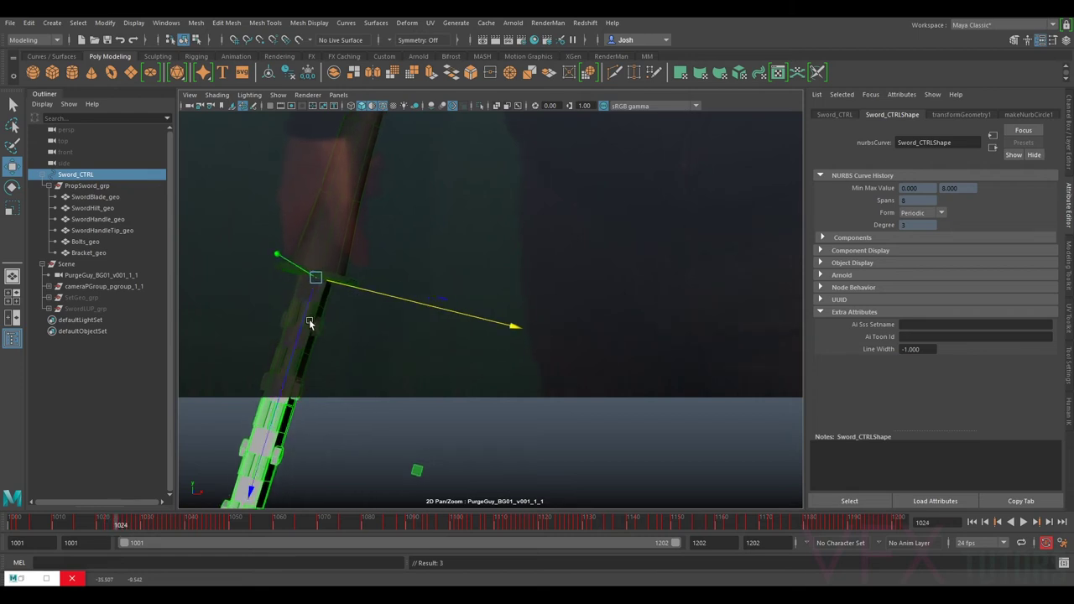
{"action": "left_click_drag", "start_coordinate": [304, 320], "coordinate": [308, 320]}
{"action": "key", "text": "period"}
{"action": "key", "text": "comma"}
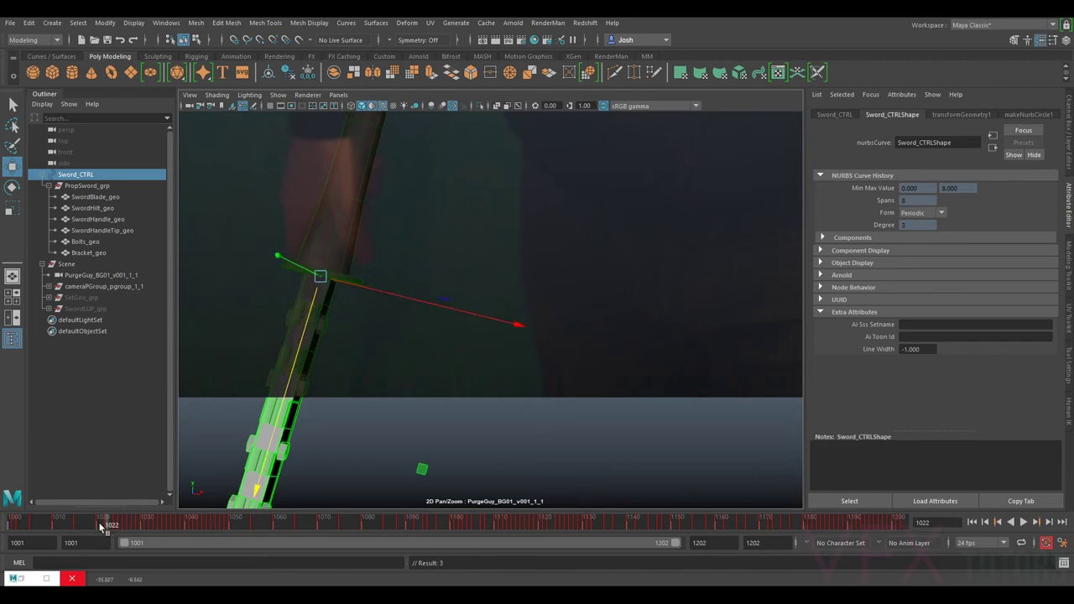
- At frame 1023, slide Sword_CTRL slightly along the blade so the guard moves smoothly between its neighbouring frames
{"action": "key", "text": "alt+v"}
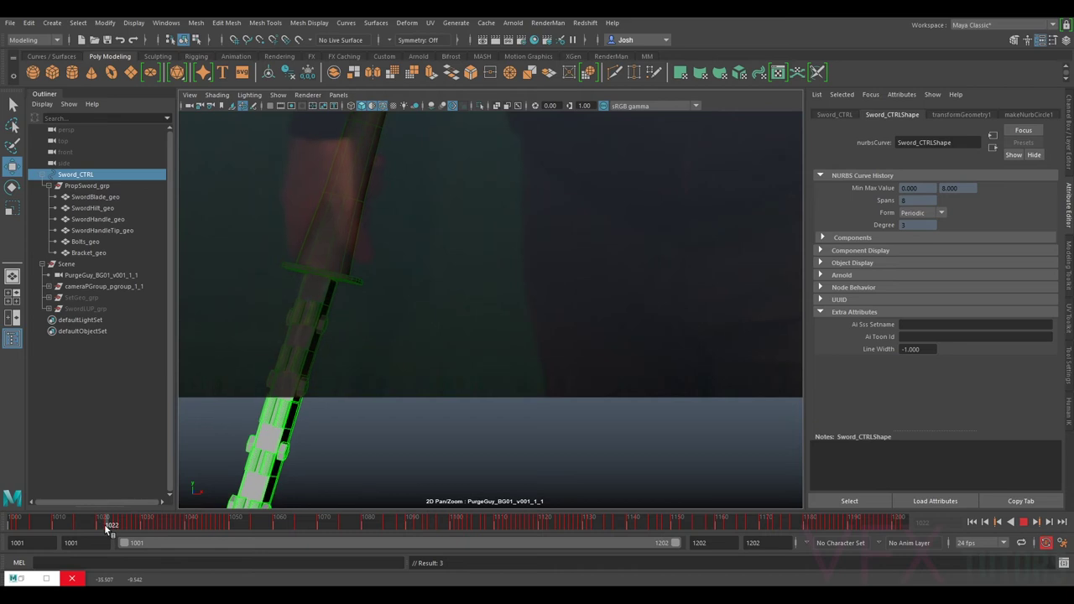
{"action": "left_click_drag", "start_coordinate": [108, 526], "coordinate": [111, 527]}
{"action": "left_click_drag", "start_coordinate": [306, 305], "coordinate": [305, 308]}
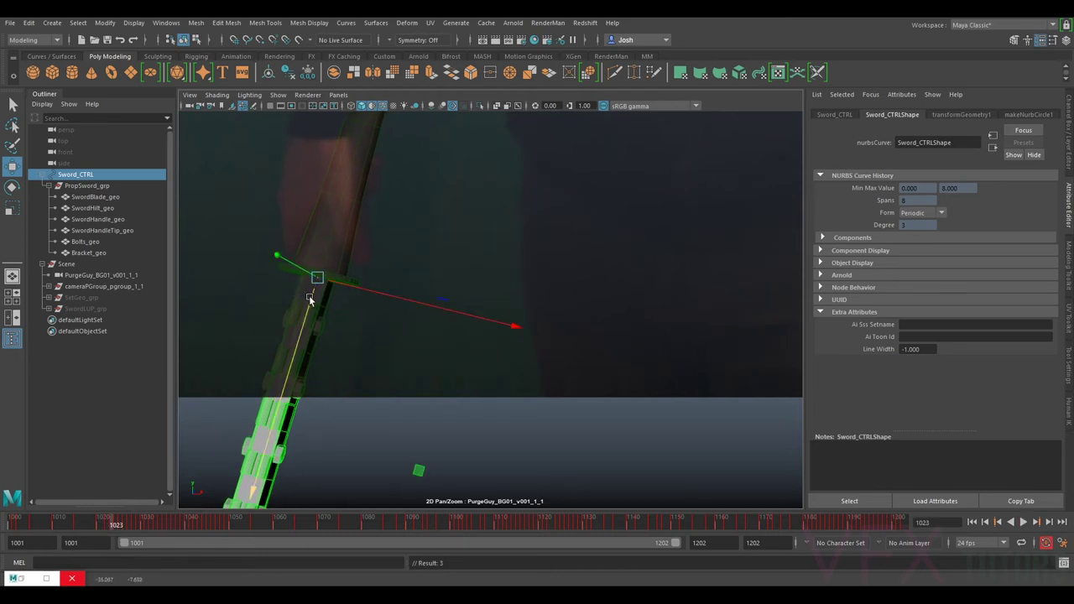
{"action": "key", "text": "q"}
{"action": "key", "text": "w"}
{"action": "key", "text": "alt+period"}
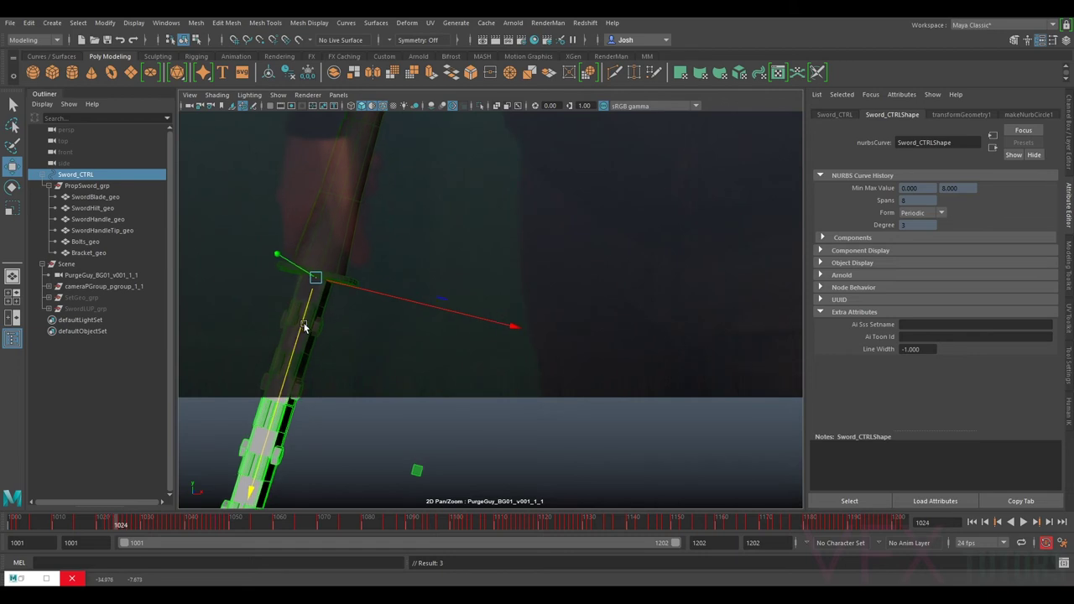
{"action": "key", "text": "alt+comma"}
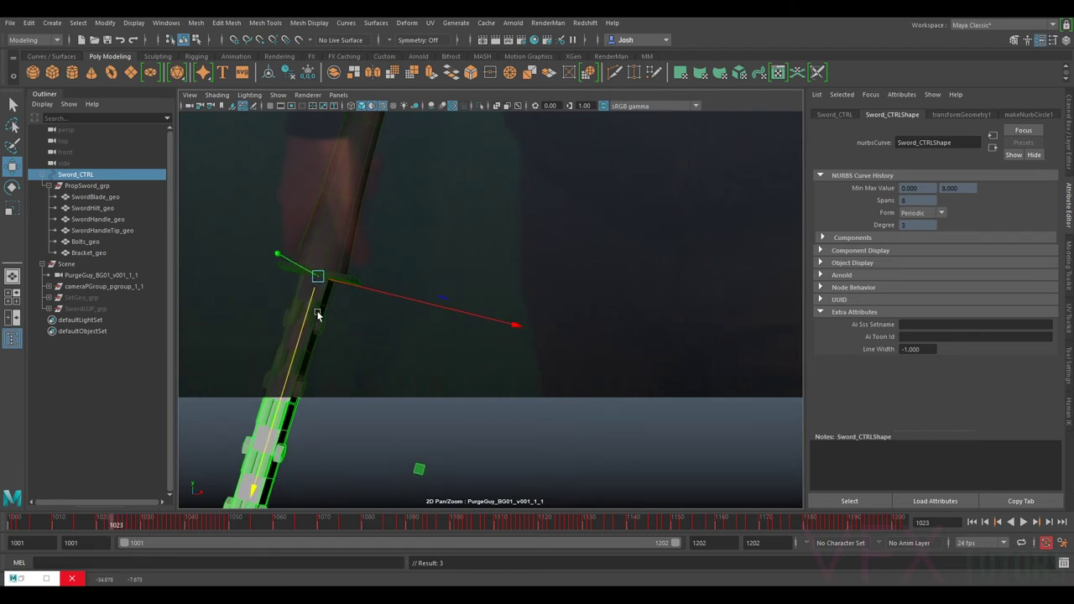
{"action": "left_click_drag", "start_coordinate": [301, 324], "coordinate": [301, 326]}
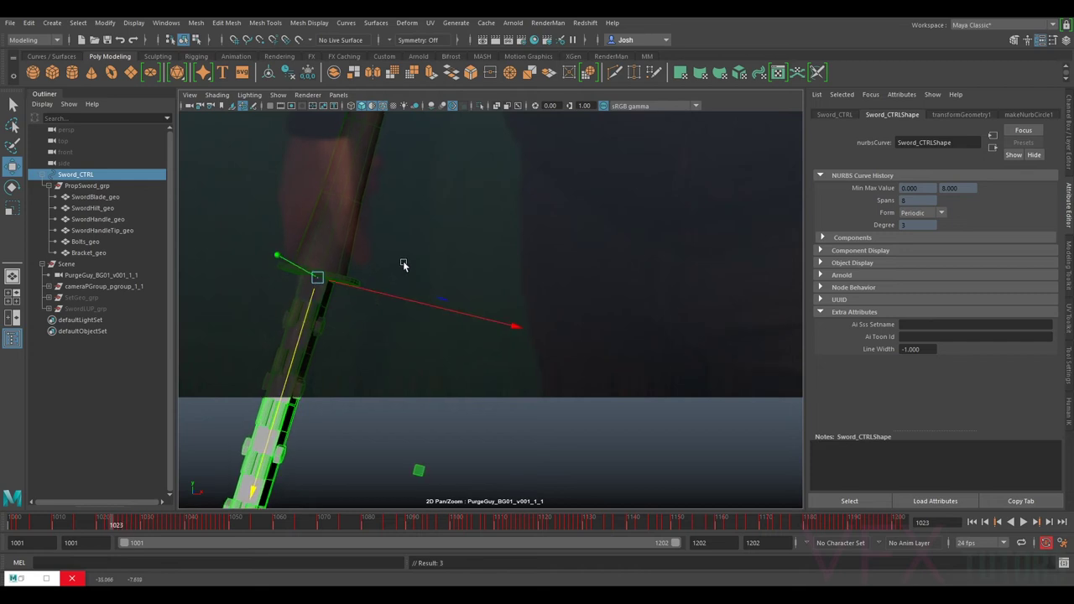
{"action": "key", "text": "alt+comma"}
- Hide and show Sword_CTRL while scrubbing around frames 1023 to 1025 to compare the sword with the prop in the footage
{"action": "right_click_drag", "start_coordinate": [476, 237], "coordinate": [429, 206]}
{"action": "middle_click_drag", "start_coordinate": [429, 206], "coordinate": [479, 333]}
{"action": "key", "text": "ctrl+h"}
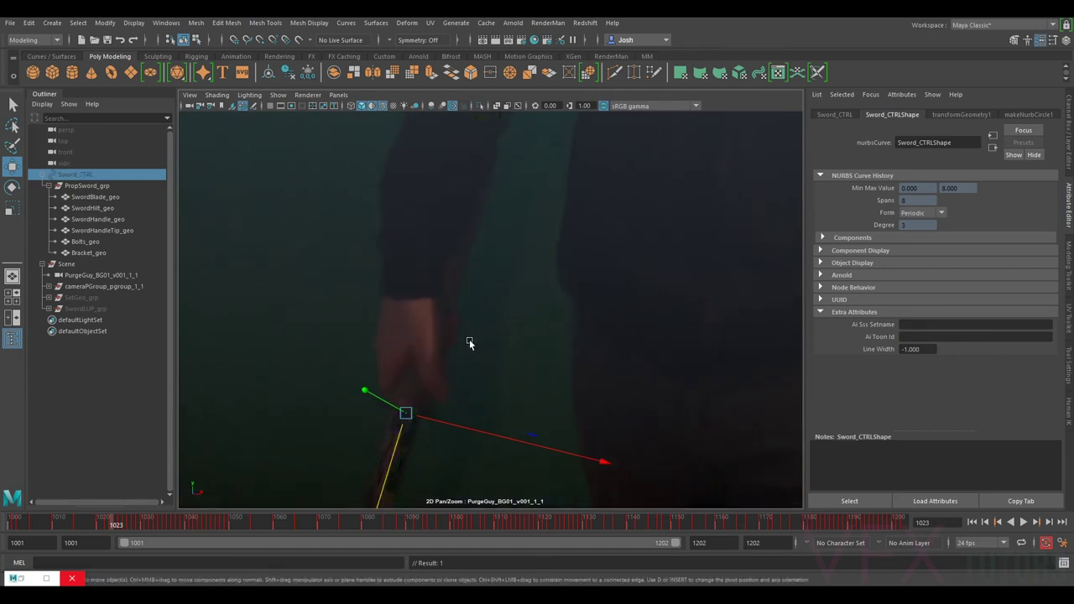
{"action": "key", "text": "h"}
{"action": "key", "text": "h"}
{"action": "left_click_drag", "start_coordinate": [147, 522], "coordinate": [106, 530]}
{"action": "key", "text": "shift+h"}
{"action": "key", "text": "ctrl+h"}
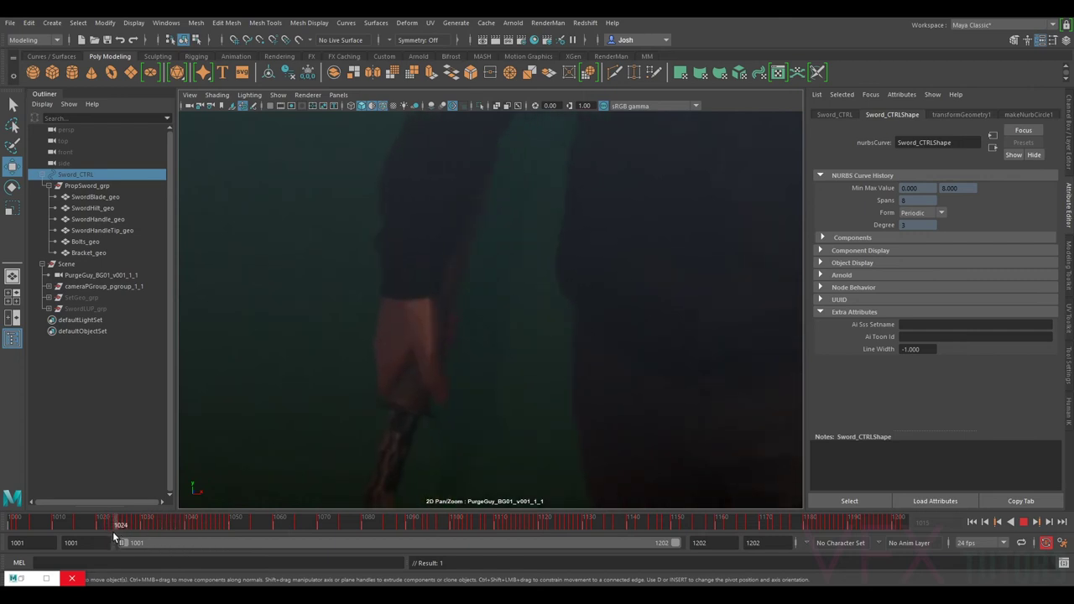
{"action": "left_click_drag", "start_coordinate": [118, 534], "coordinate": [119, 534]}
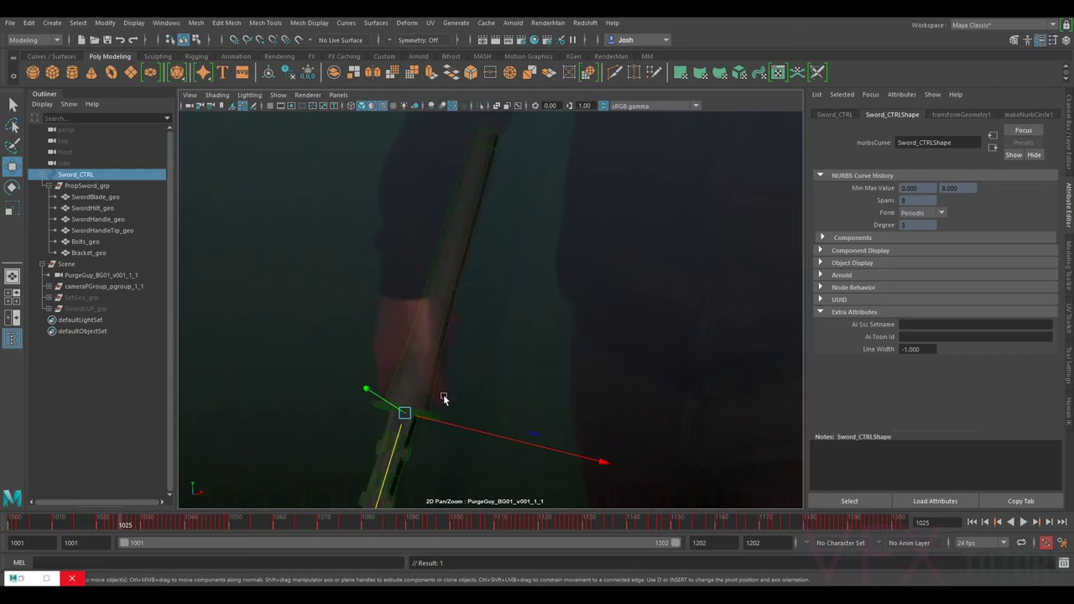
- At frame 1025, rotate Sword_CTRL to match the prop's tilt, and check the result by playing and scrubbing the opening frames
{"action": "key", "text": "e"}
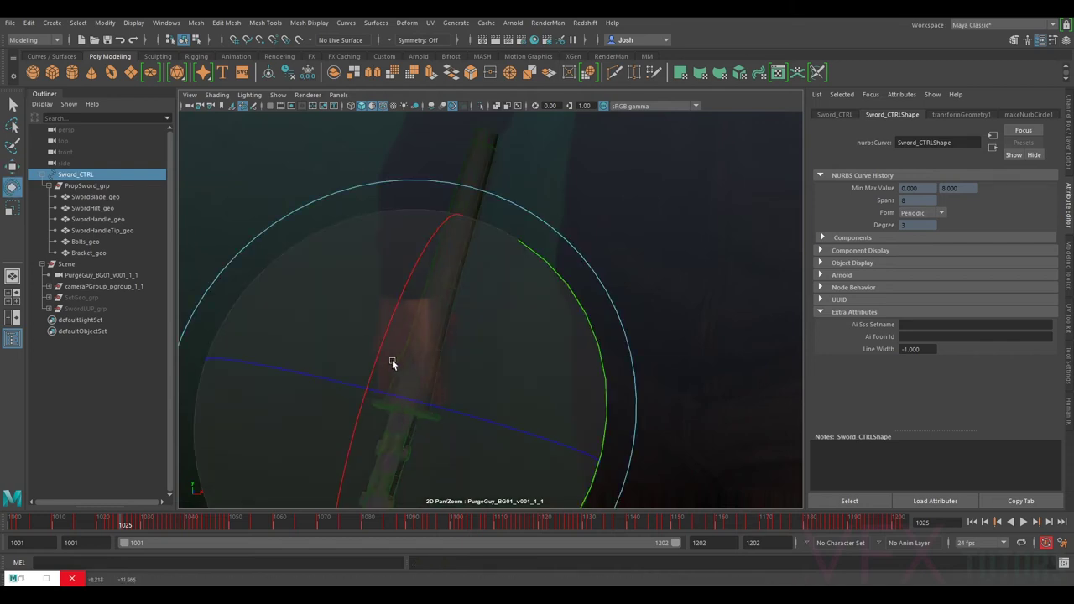
{"action": "left_click_drag", "start_coordinate": [396, 352], "coordinate": [441, 405]}
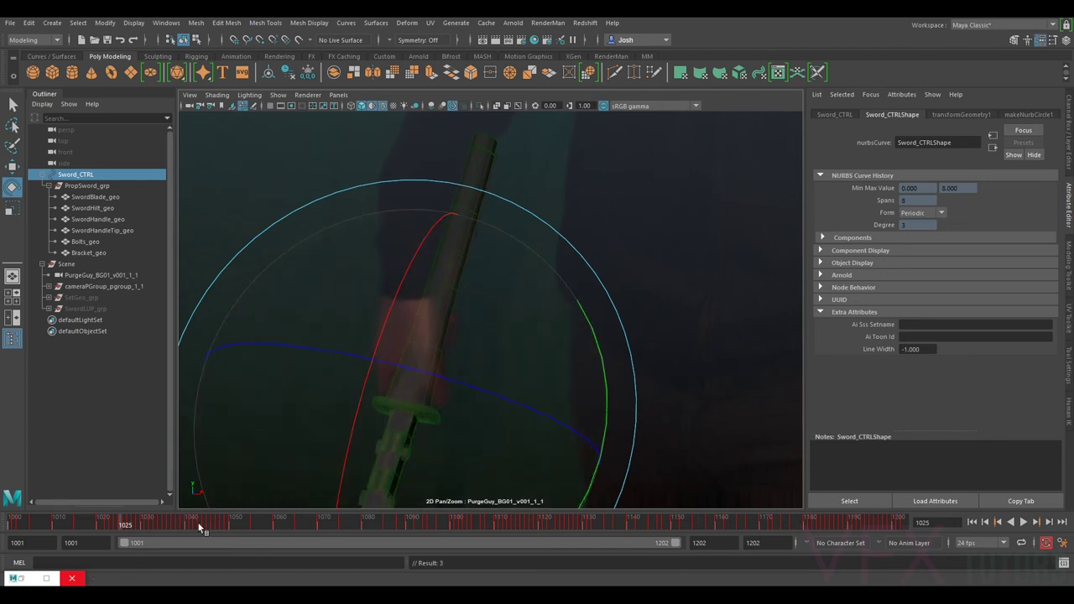
{"action": "key", "text": "alt+v"}
{"action": "left_click_drag", "start_coordinate": [173, 519], "coordinate": [94, 518]}
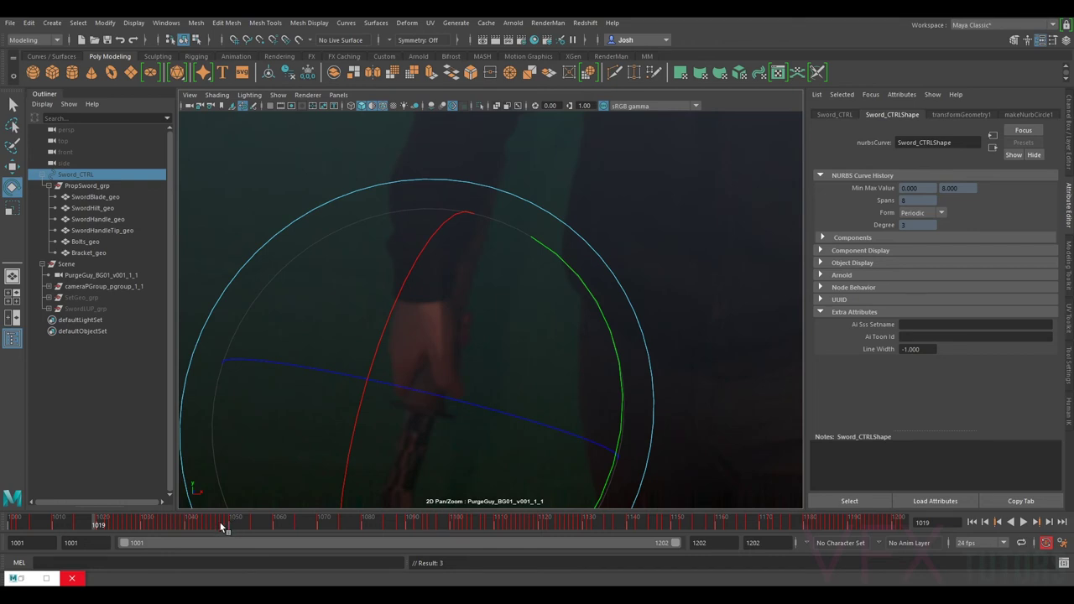
{"action": "left_click_drag", "start_coordinate": [223, 527], "coordinate": [17, 527], "text": "shift"}
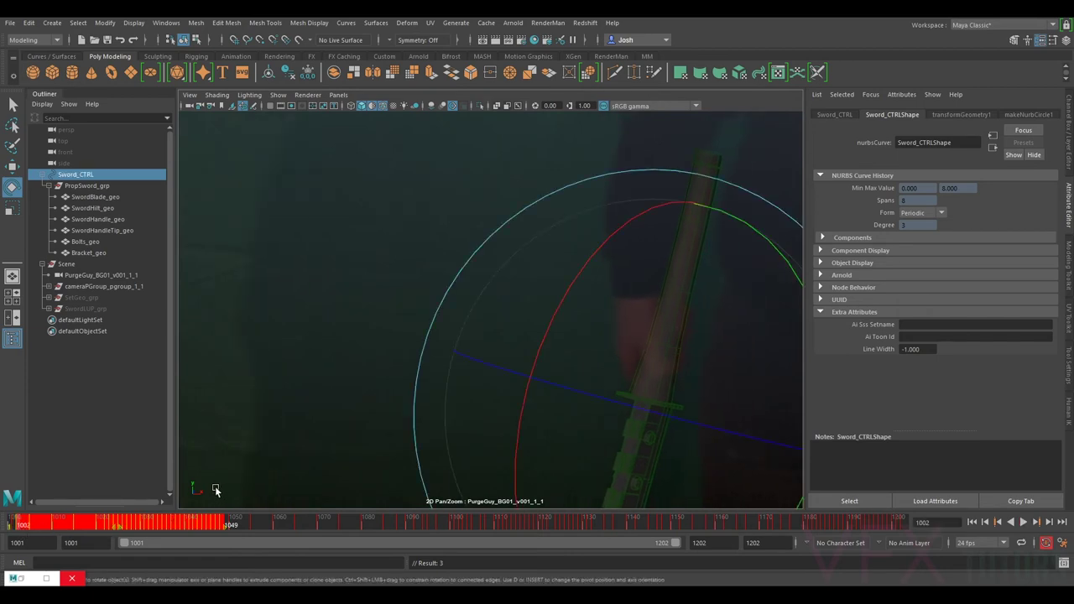
{"action": "key", "text": "Delete"}
{"action": "key", "text": "ctrl+z"}
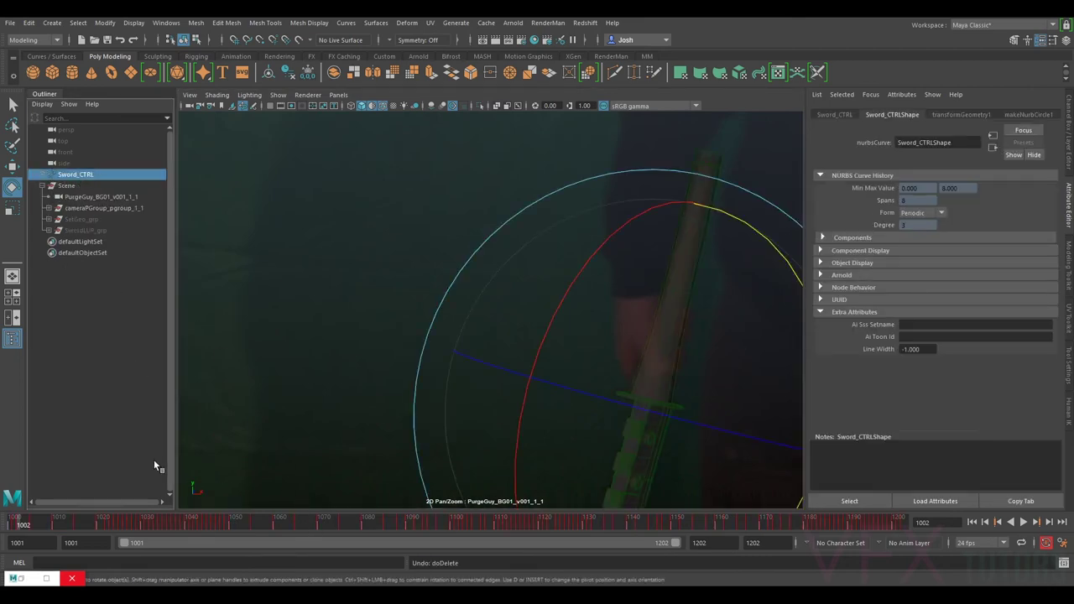
{"action": "key", "text": "alt+v"}
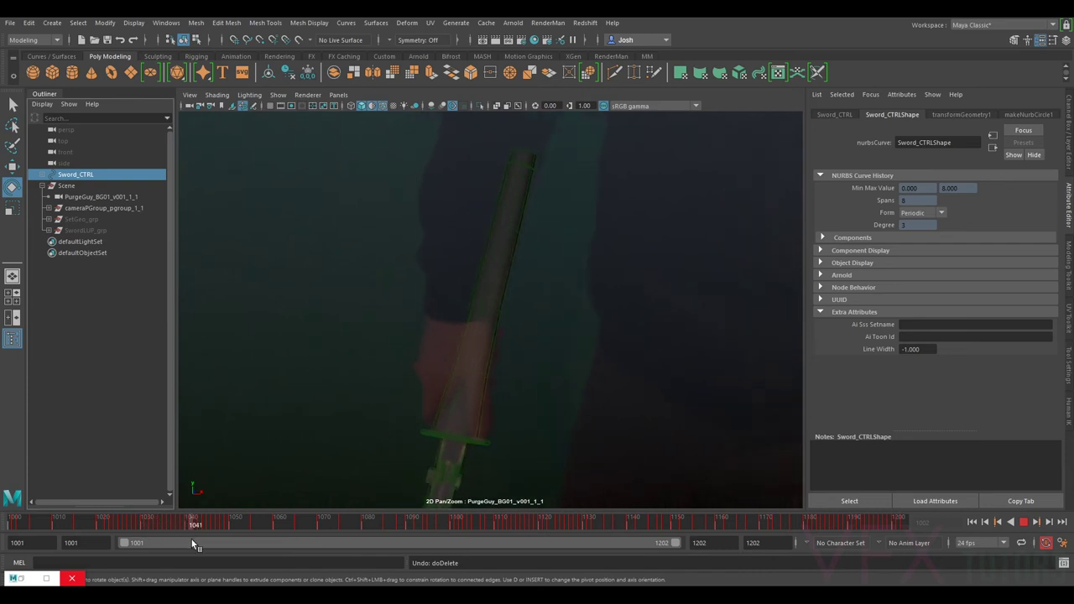
{"action": "mouse_move", "coordinate": [208, 543]}
{"action": "left_mouse_down"}
{"action": "mouse_move", "coordinate": [109, 534]}
{"action": "mouse_move", "coordinate": [118, 521]}
{"action": "mouse_move", "coordinate": [201, 541]}
{"action": "mouse_move", "coordinate": [12, 523]}
{"action": "mouse_move", "coordinate": [44, 523]}
{"action": "left_mouse_up"}
{"action": "right_click", "coordinate": [44, 524]}
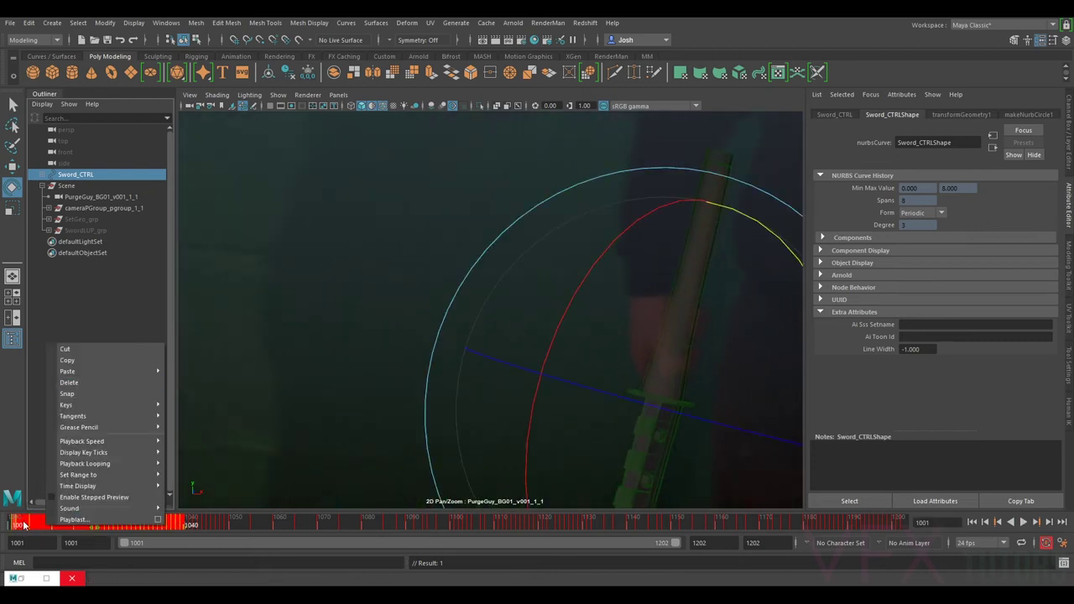
{"action": "left_click", "coordinate": [88, 384]}
{"action": "left_click_drag", "start_coordinate": [179, 523], "coordinate": [18, 524], "text": "shift"}
{"action": "key", "text": "Delete"}
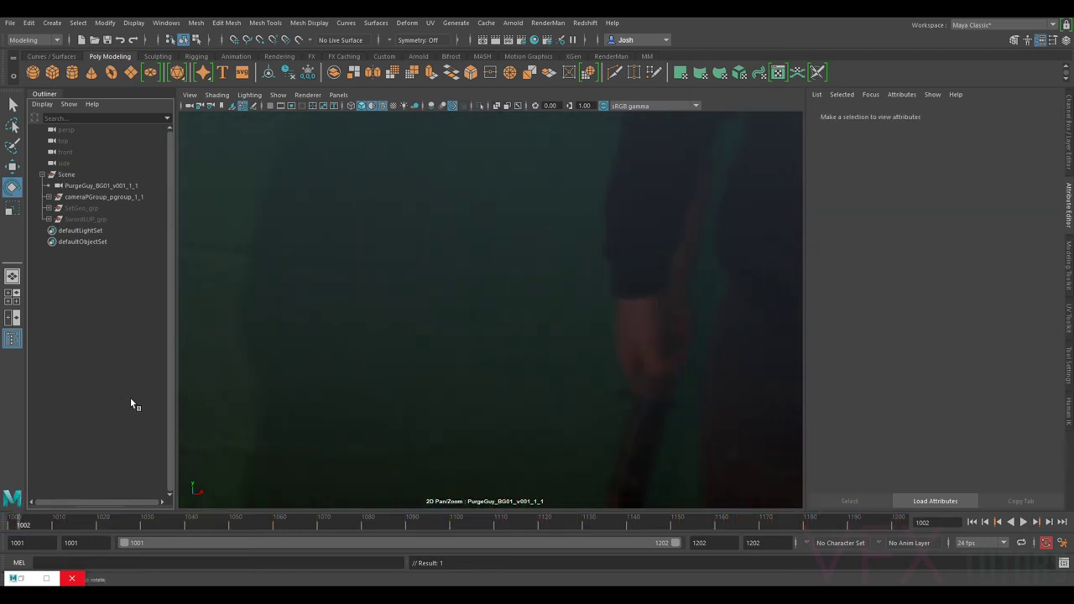
{"action": "key", "text": "ctrl+z"}
- Delete Sword_CTRL's dense keys from frame 1004 through 1038 on the timeline
{"action": "left_click", "coordinate": [150, 522]}
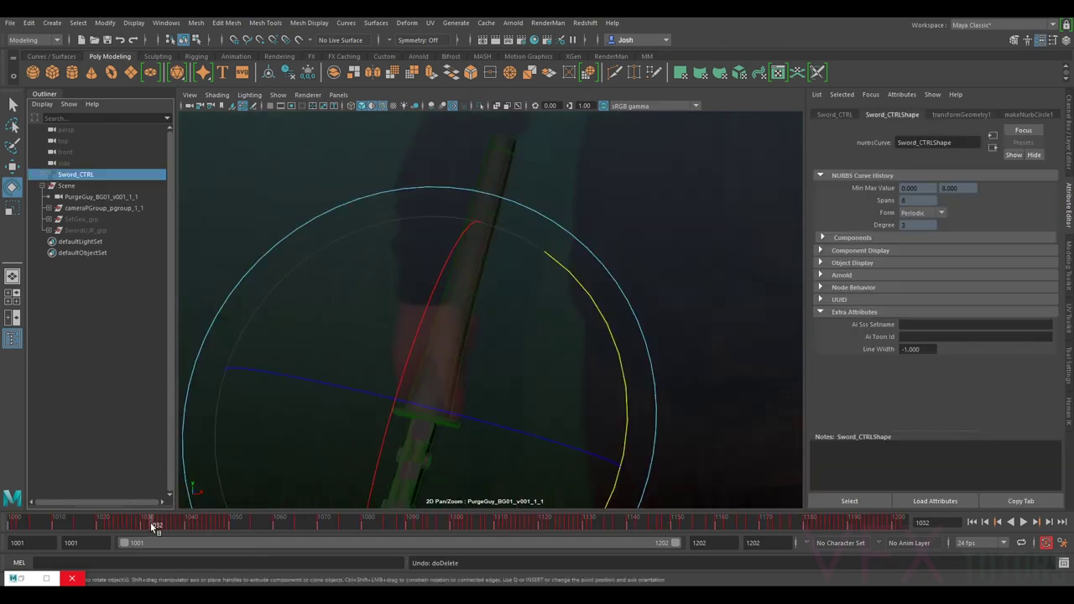
{"action": "left_click", "coordinate": [177, 520]}
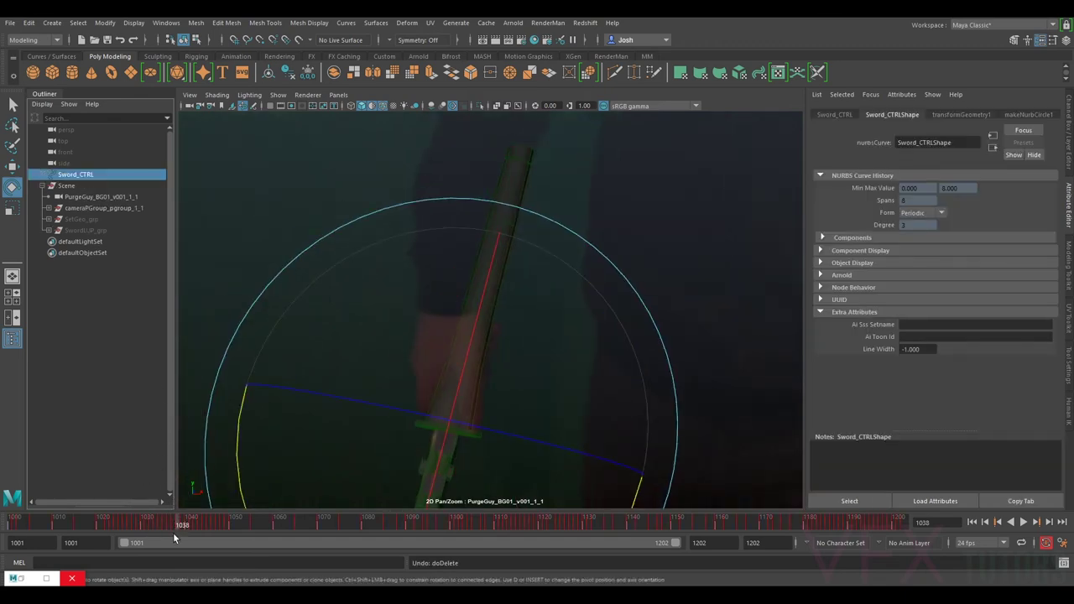
{"action": "left_click_drag", "start_coordinate": [17, 524], "coordinate": [174, 526], "text": "shift"}
{"action": "right_click", "coordinate": [173, 526]}
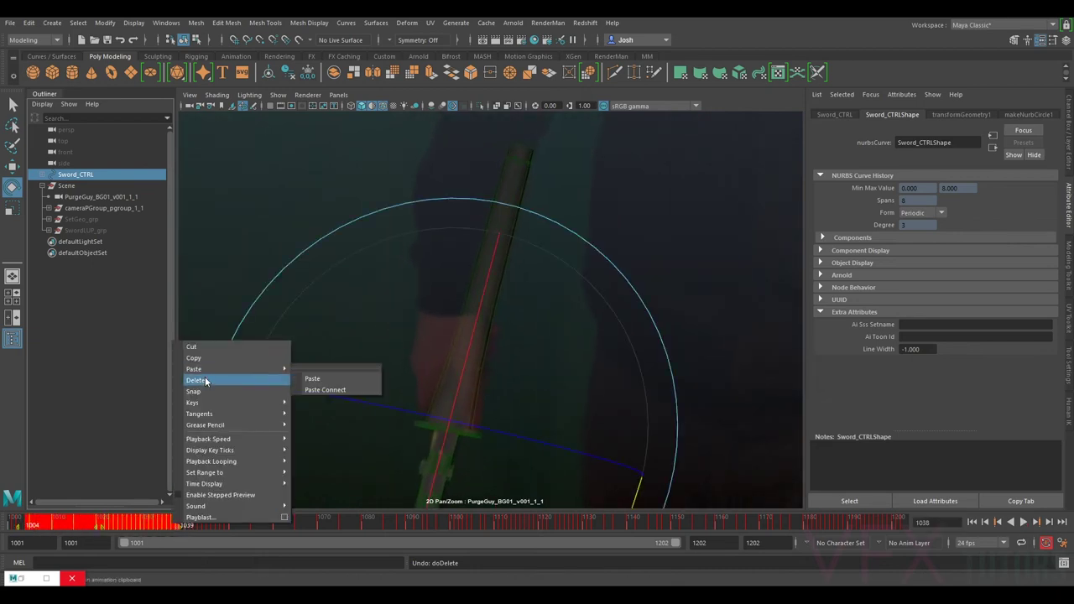
{"action": "left_click", "coordinate": [194, 381]}
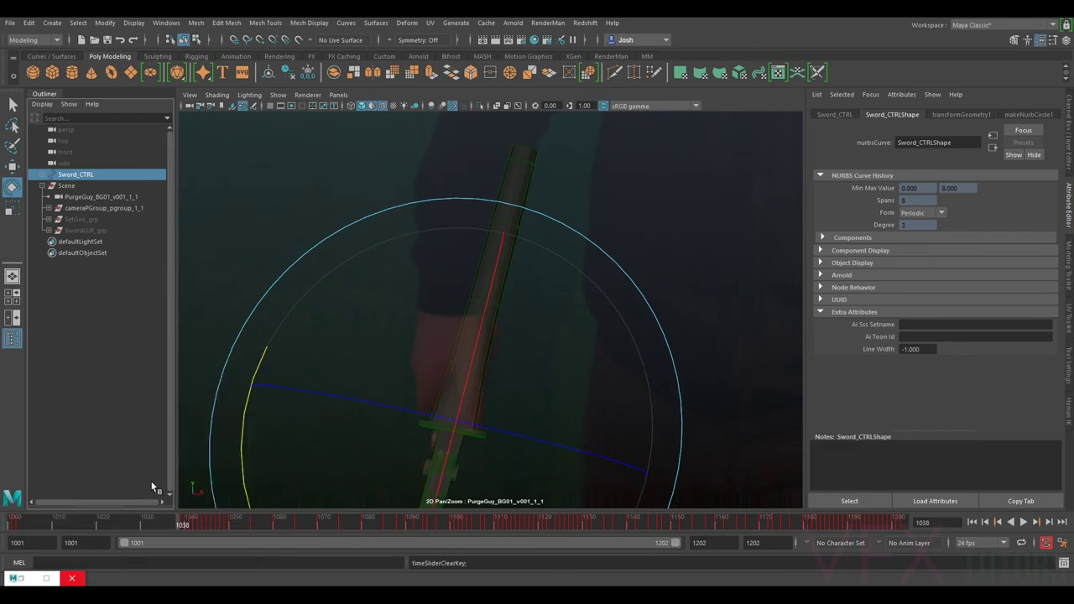
- At frame 1030, move Sword_CTRL back under the actor's fist and rotate it to line up with the prop
{"action": "mouse_move", "coordinate": [183, 526]}
{"action": "left_mouse_down"}
{"action": "mouse_move", "coordinate": [217, 526]}
{"action": "mouse_move", "coordinate": [129, 519]}
{"action": "mouse_move", "coordinate": [137, 523]}
{"action": "left_mouse_up"}
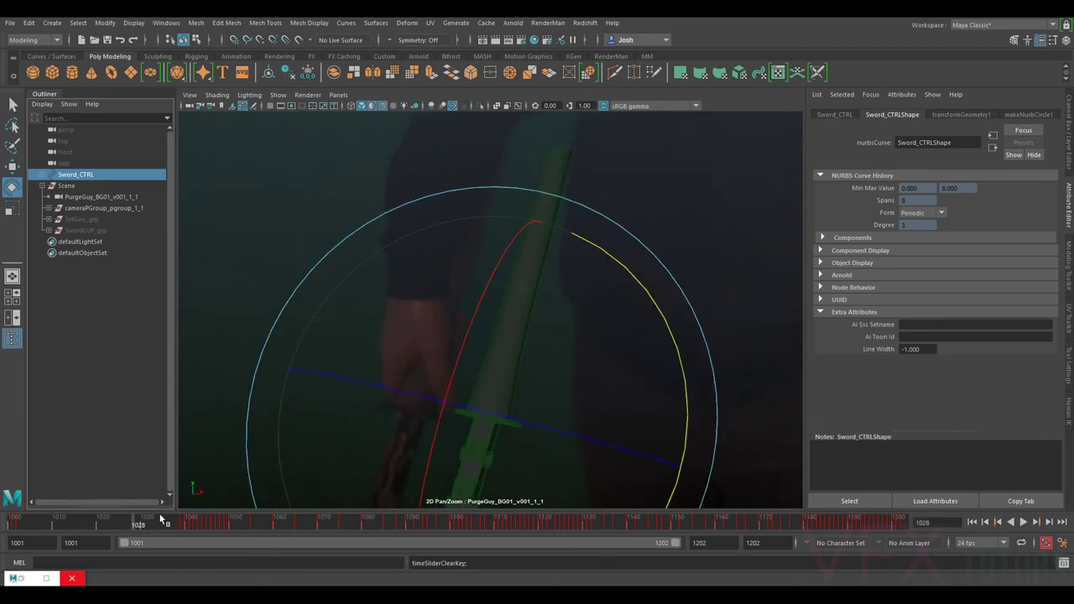
{"action": "key", "text": "alt+v"}
{"action": "key", "text": "alt+v"}
{"action": "key", "text": "w"}
{"action": "left_click_drag", "start_coordinate": [517, 431], "coordinate": [444, 427]}
{"action": "left_click_drag", "start_coordinate": [404, 459], "coordinate": [455, 429]}
{"action": "key", "text": "e"}
{"action": "left_click_drag", "start_coordinate": [600, 325], "coordinate": [605, 334]}
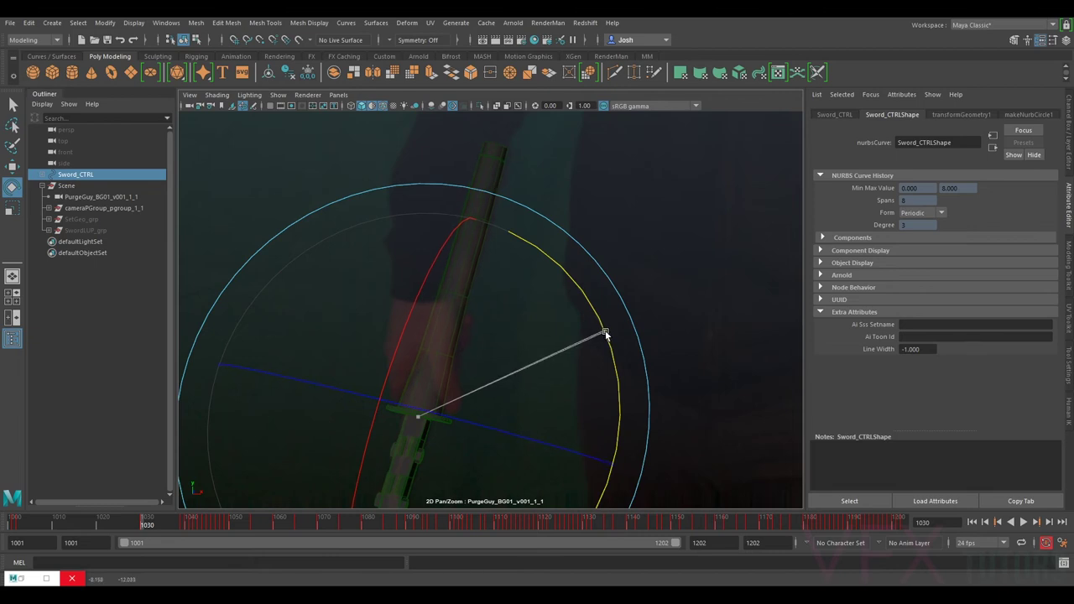
{"action": "middle_click_drag", "start_coordinate": [516, 359], "coordinate": [535, 375]}
{"action": "middle_click_drag", "start_coordinate": [565, 329], "coordinate": [570, 350]}
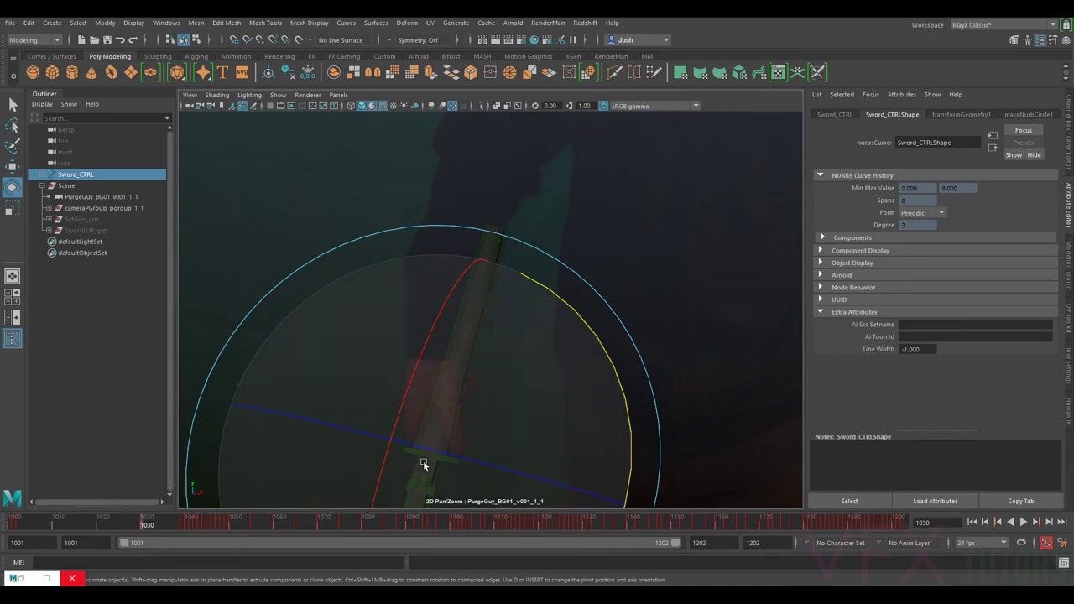
- At frame 1020, move Sword_CTRL onto the actor's hand and toggle its visibility to compare it with the prop
{"action": "left_click_drag", "start_coordinate": [147, 524], "coordinate": [97, 521]}
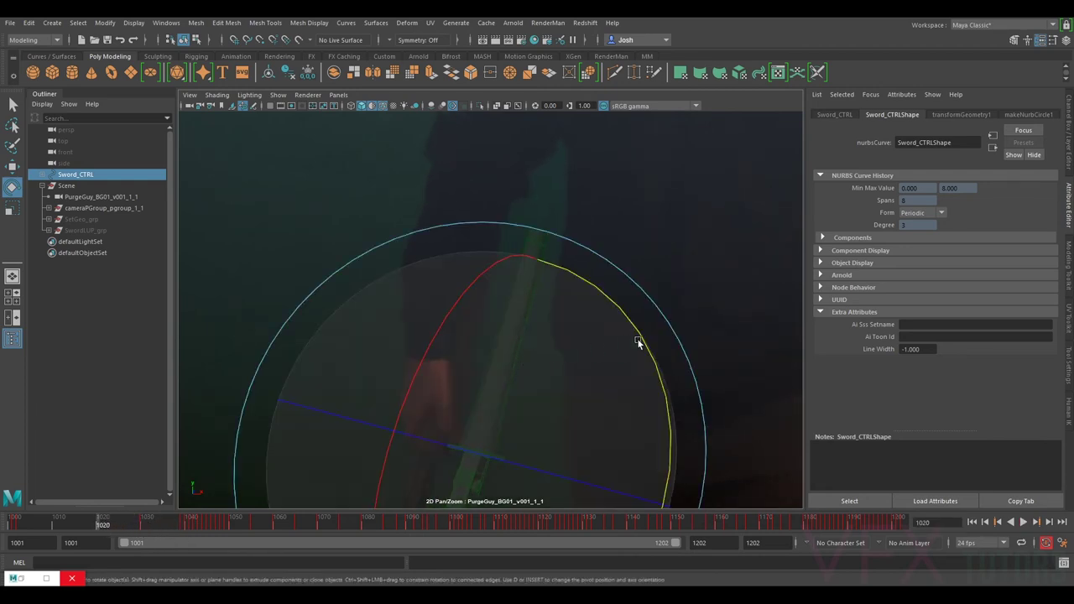
{"action": "middle_click_drag", "start_coordinate": [621, 350], "coordinate": [641, 265]}
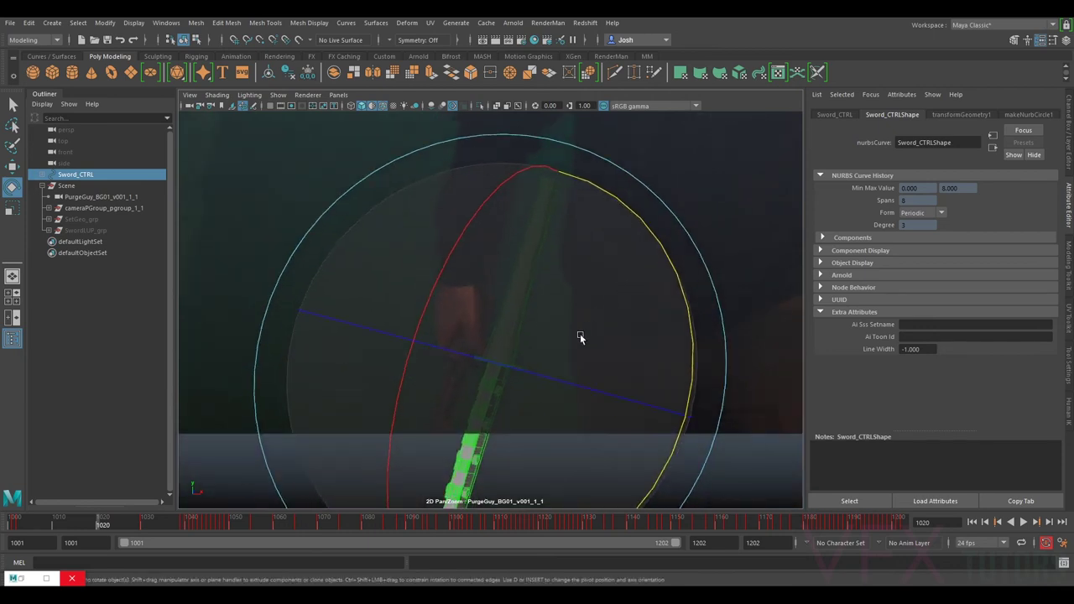
{"action": "key", "text": "w"}
{"action": "left_click_drag", "start_coordinate": [537, 374], "coordinate": [456, 395]}
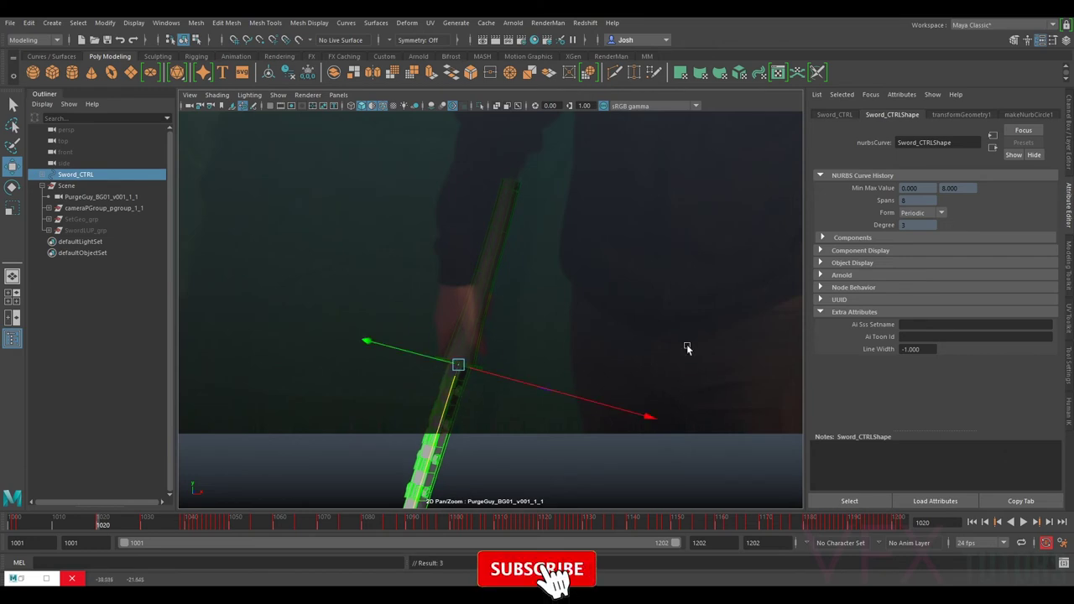
{"action": "key", "text": "h"}
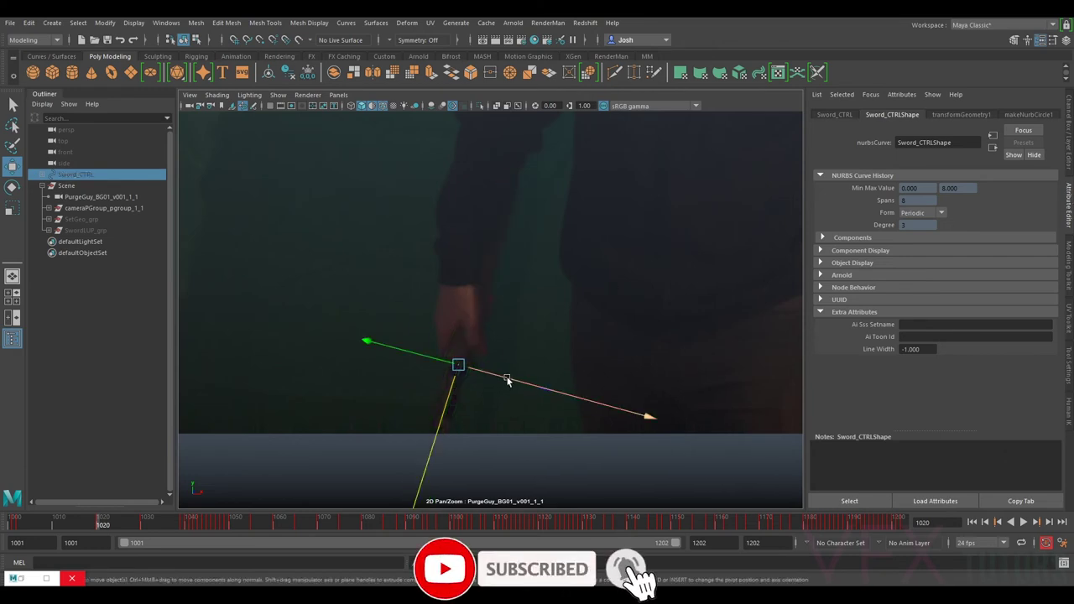
{"action": "key", "text": "h"}
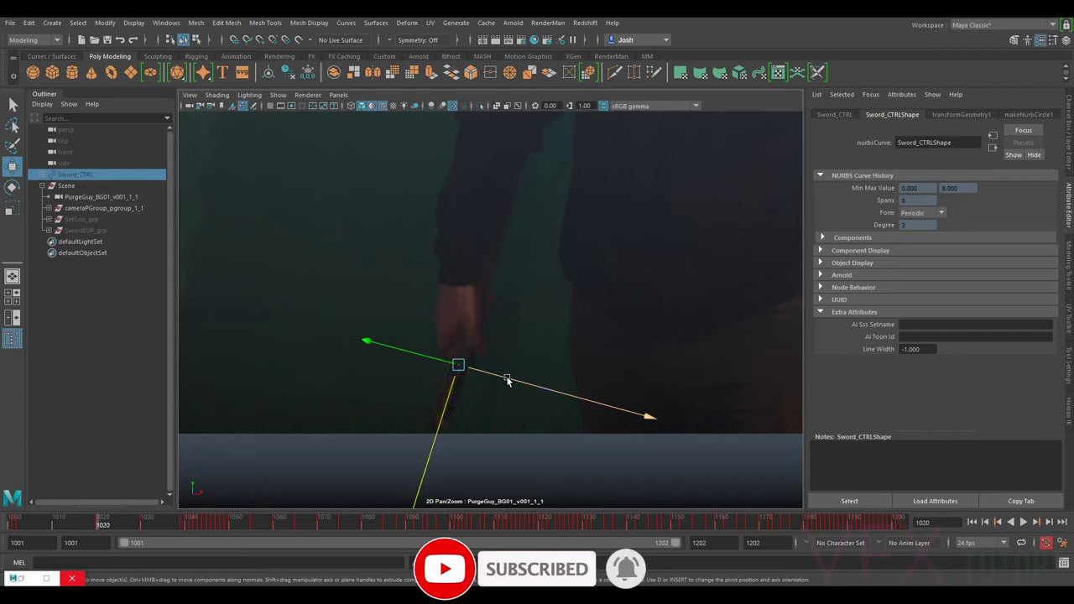
- Fine-tune Sword_CTRL's rotation and position at frame 1020 so the guard sits just below the fist
{"action": "key", "text": "e"}
{"action": "left_click_drag", "start_coordinate": [656, 344], "coordinate": [643, 348]}
{"action": "key", "text": "w"}
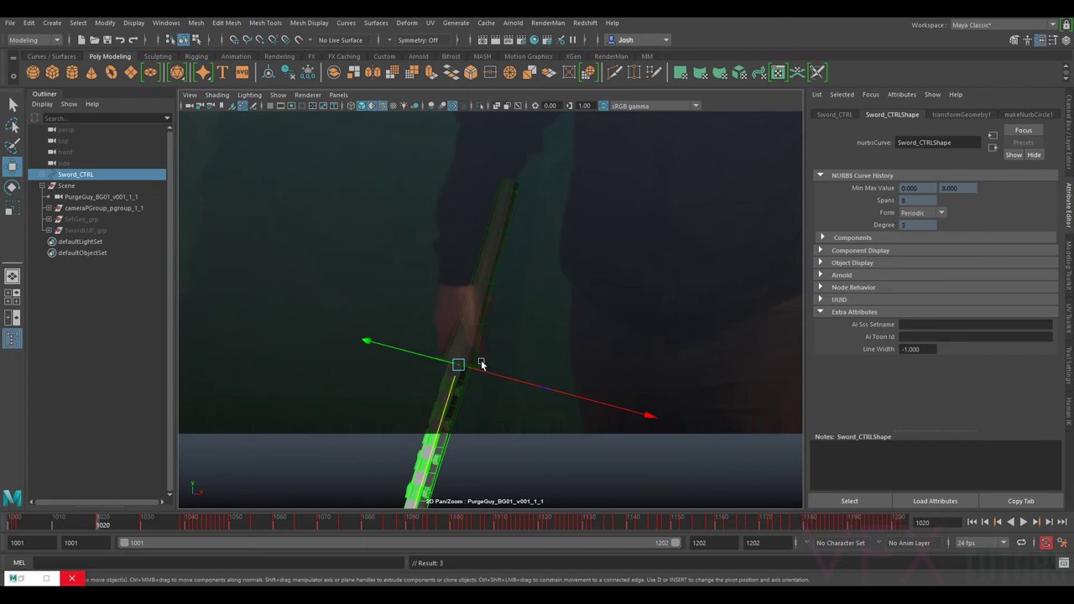
{"action": "left_click_drag", "start_coordinate": [426, 349], "coordinate": [428, 350]}
{"action": "left_click_drag", "start_coordinate": [493, 369], "coordinate": [452, 391]}
- At frame 1010, move and rotate Sword_CTRL so the guard and blade line up with the actor's hand and prop
{"action": "left_click_drag", "start_coordinate": [51, 526], "coordinate": [55, 527]}
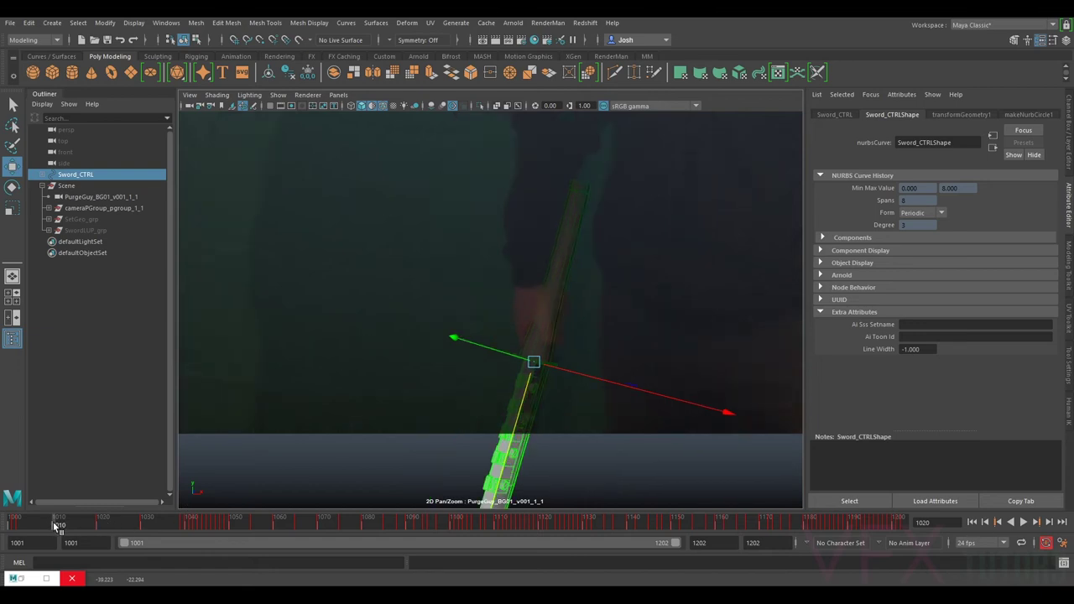
{"action": "left_click_drag", "start_coordinate": [562, 365], "coordinate": [509, 356]}
{"action": "key", "text": "e"}
{"action": "left_click_drag", "start_coordinate": [717, 355], "coordinate": [715, 345]}
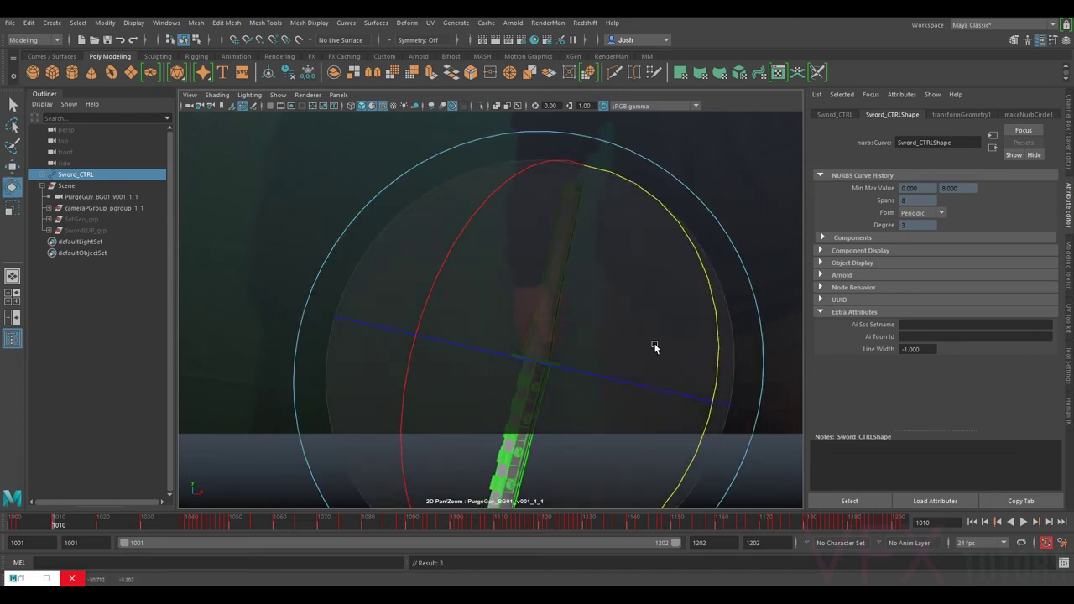
{"action": "key", "text": "w"}
{"action": "left_click_drag", "start_coordinate": [527, 392], "coordinate": [528, 388]}
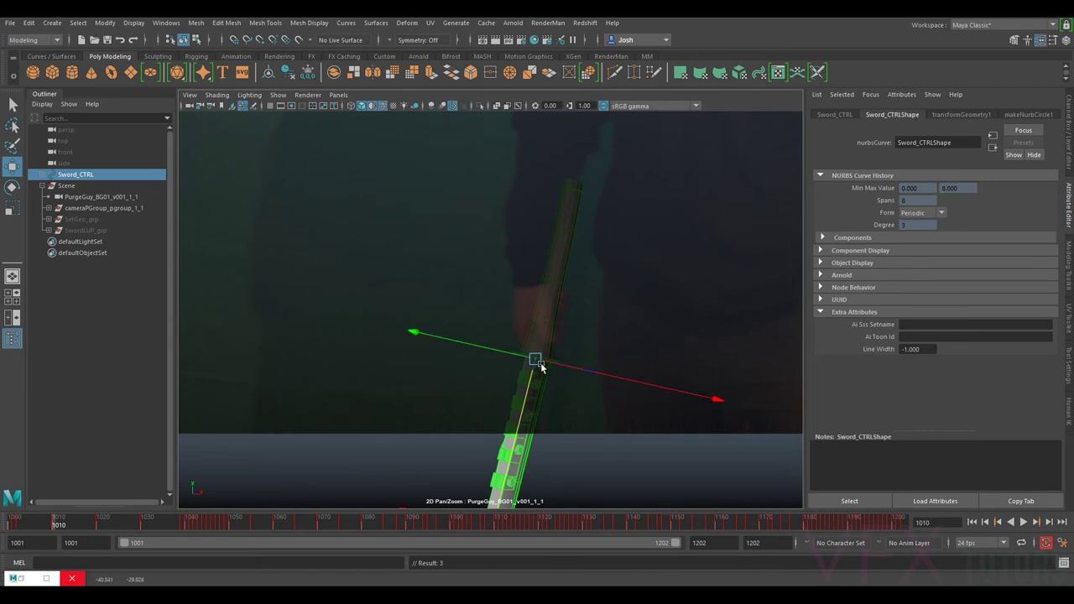
{"action": "left_click_drag", "start_coordinate": [501, 351], "coordinate": [507, 355]}
{"action": "left_click_drag", "start_coordinate": [581, 369], "coordinate": [527, 396]}
{"action": "key", "text": "e"}
{"action": "left_click_drag", "start_coordinate": [437, 296], "coordinate": [455, 297]}
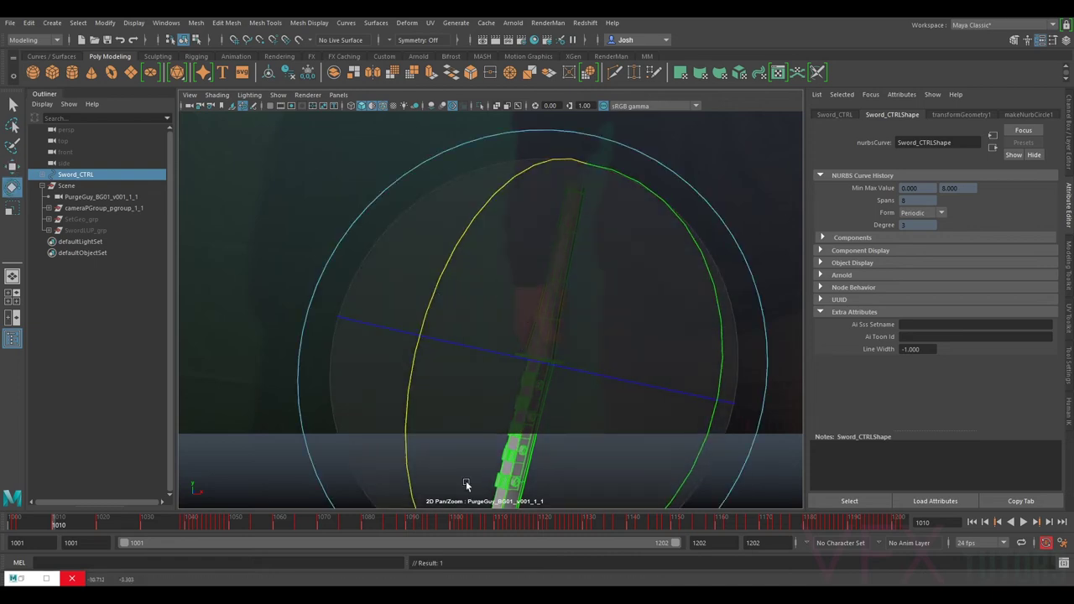
- Delete Sword_CTRL's key at frame 1002
{"action": "key", "text": "comma"}
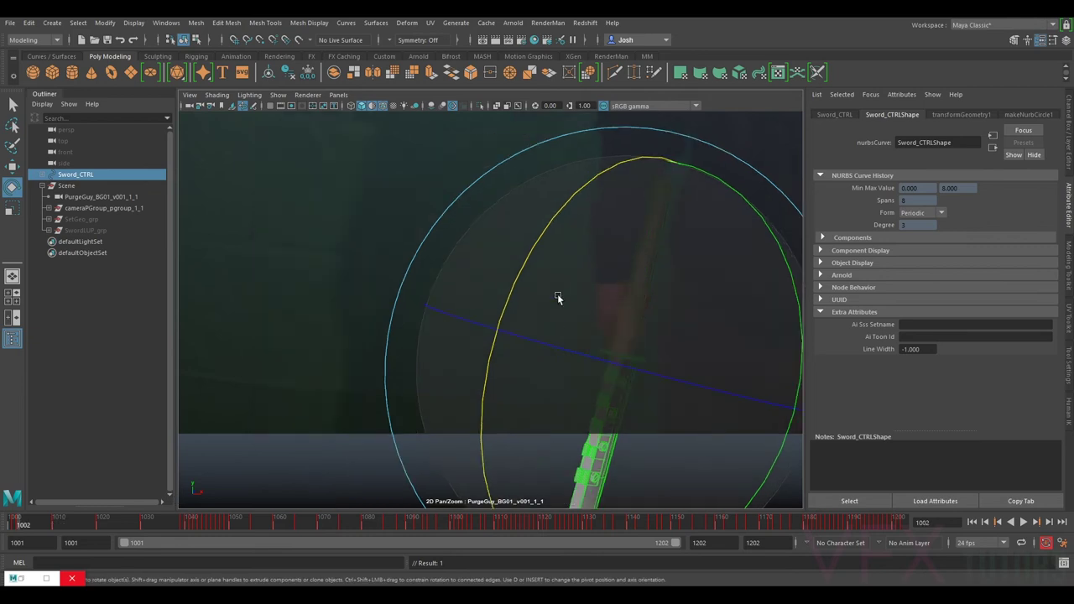
{"action": "right_click", "coordinate": [23, 526]}
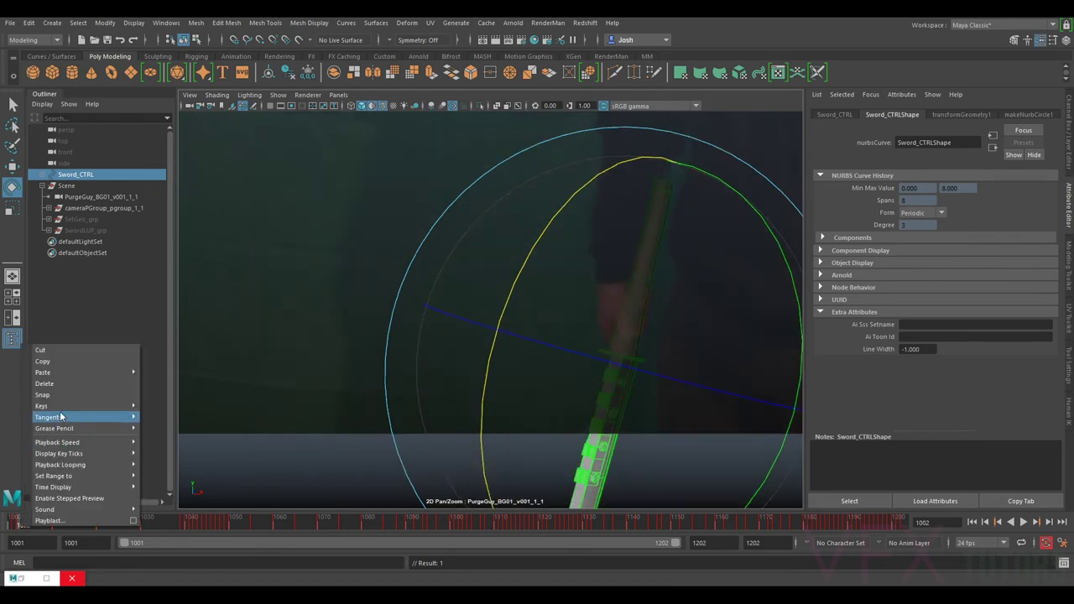
{"action": "left_click", "coordinate": [77, 385]}
- At frame 1001, nudge Sword_CTRL across and along the blade so the guard sits under the actor's fist
{"action": "key", "text": "alt+comma"}
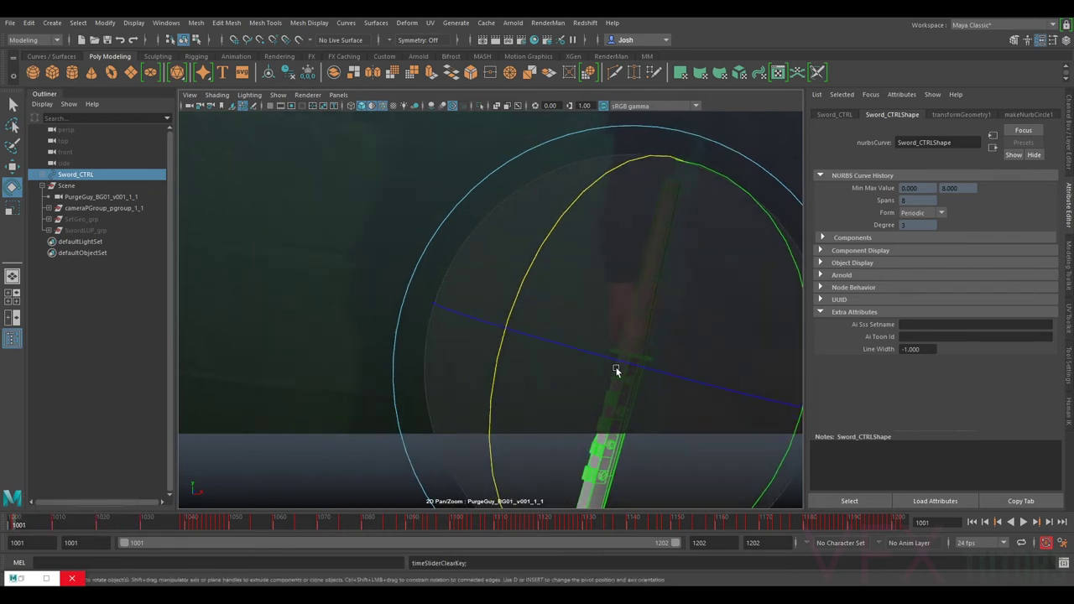
{"action": "key", "text": "w"}
{"action": "left_click_drag", "start_coordinate": [622, 380], "coordinate": [656, 366]}
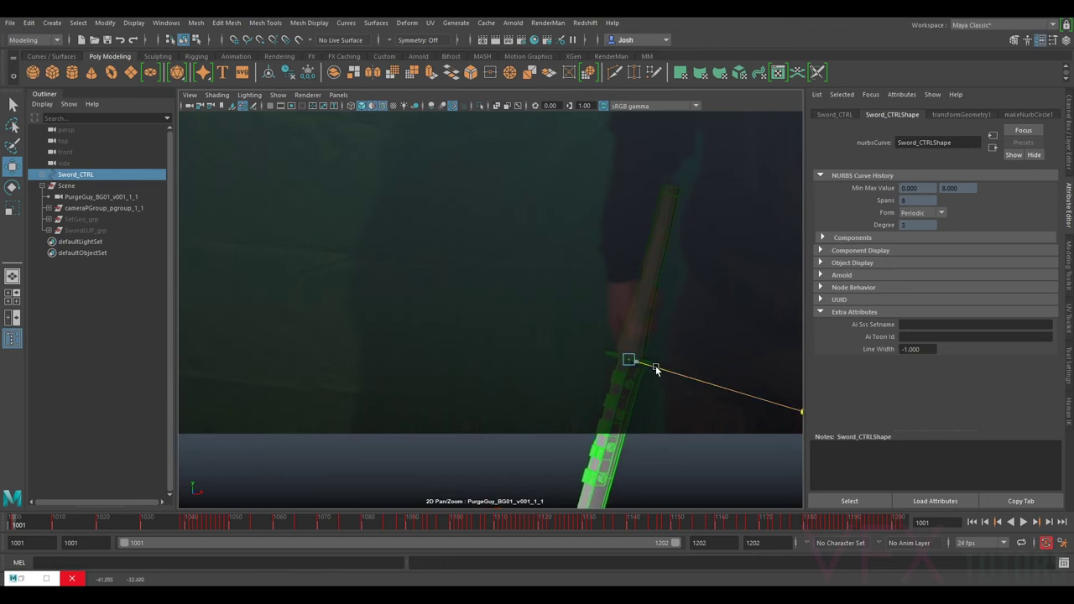
{"action": "left_click_drag", "start_coordinate": [617, 397], "coordinate": [618, 393]}
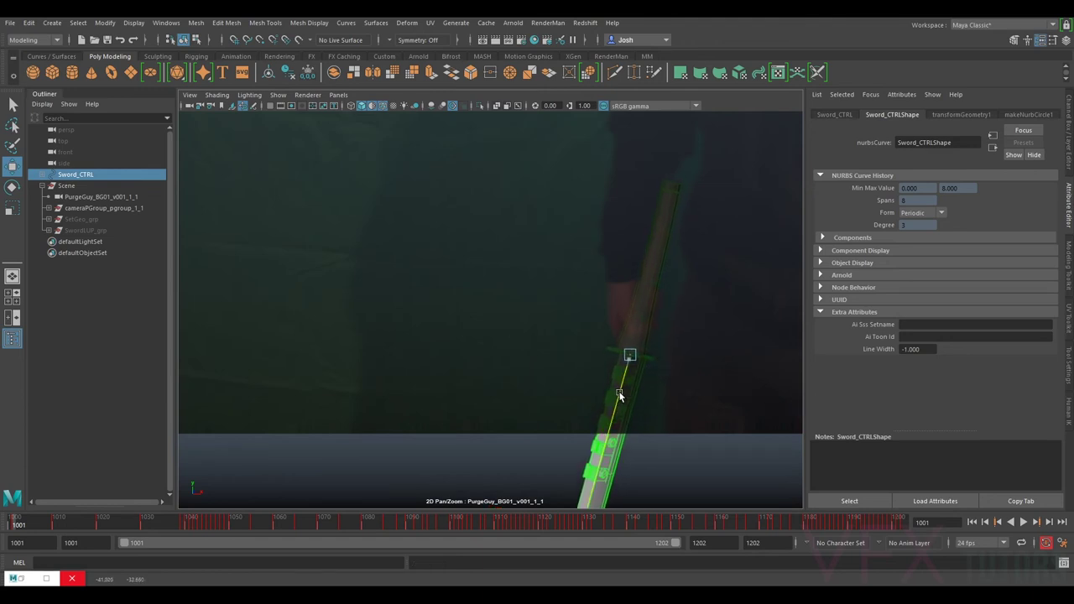
{"action": "left_click_drag", "start_coordinate": [586, 344], "coordinate": [623, 390]}
{"action": "left_click", "coordinate": [664, 365]}
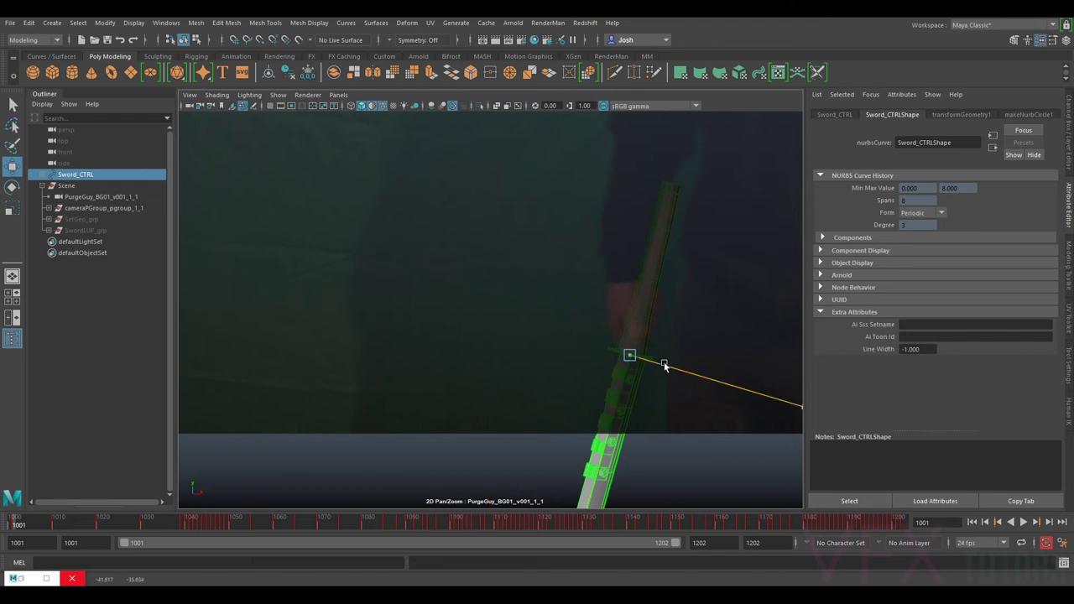
- At frame 1035, adjust Sword_CTRL's position and rotation to match the prop in the actor's hand
{"action": "left_click", "coordinate": [167, 524]}
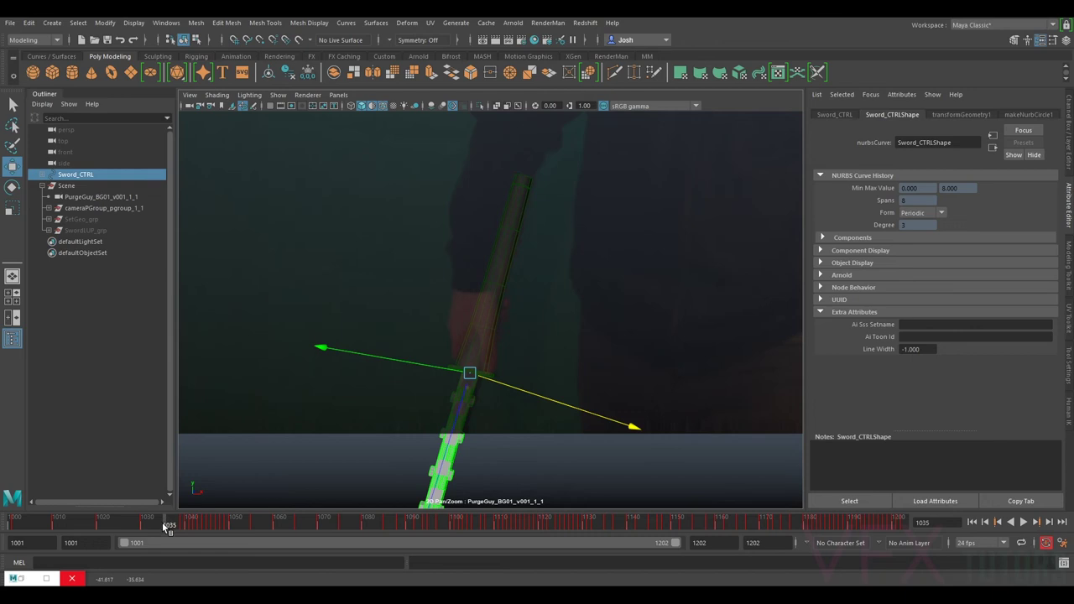
{"action": "left_click_drag", "start_coordinate": [515, 388], "coordinate": [539, 393]}
{"action": "key", "text": "e"}
{"action": "key", "text": "w"}
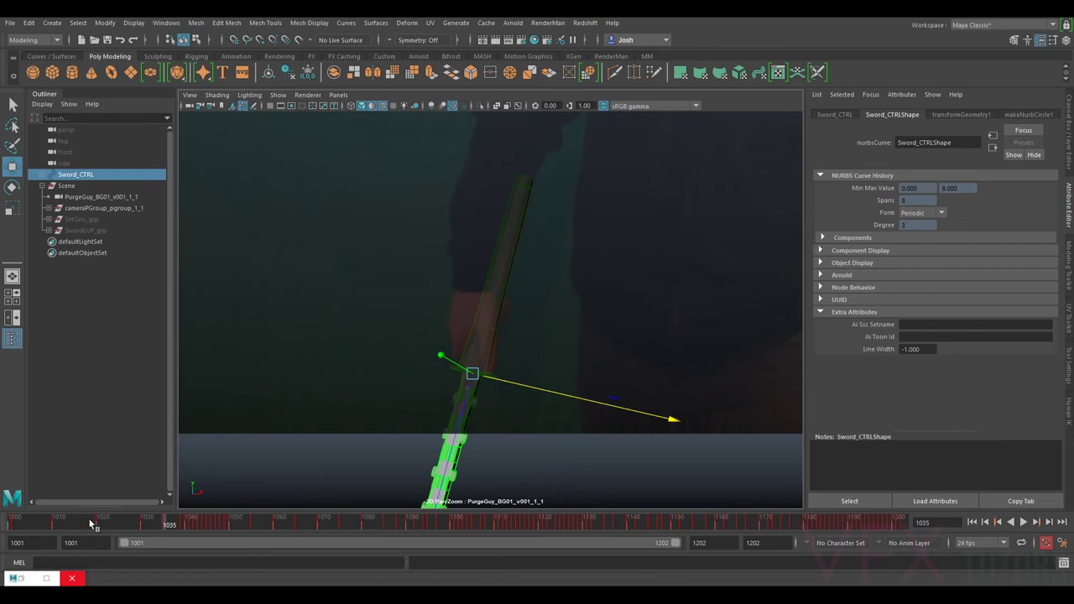
- At frame 1025, shift Sword_CTRL sideways and rotate it so the blade follows the prop in the actor's hand
{"action": "left_click", "coordinate": [149, 524]}
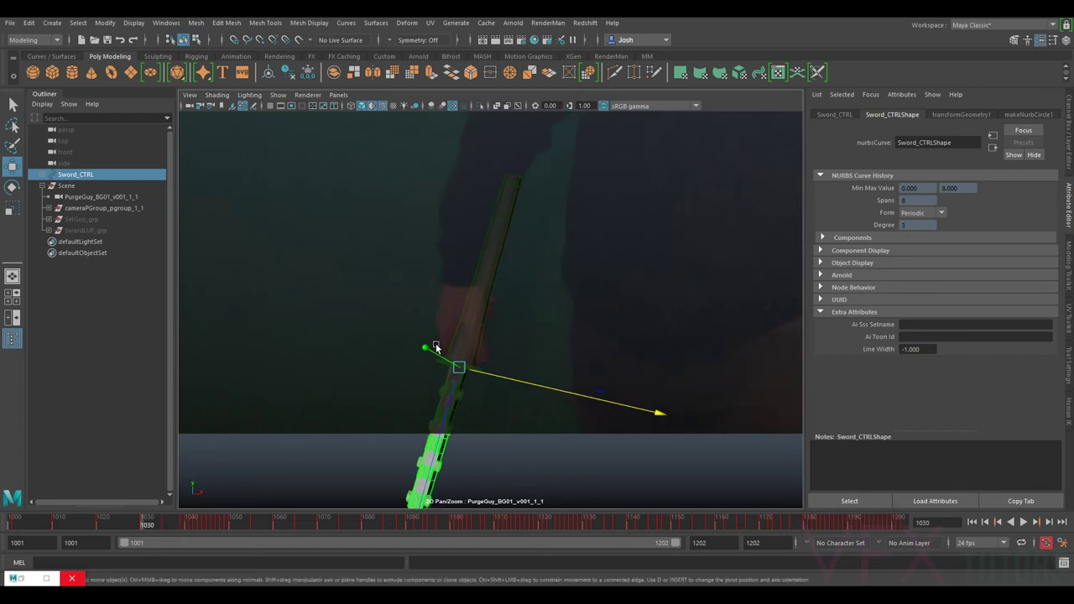
{"action": "key", "text": "e"}
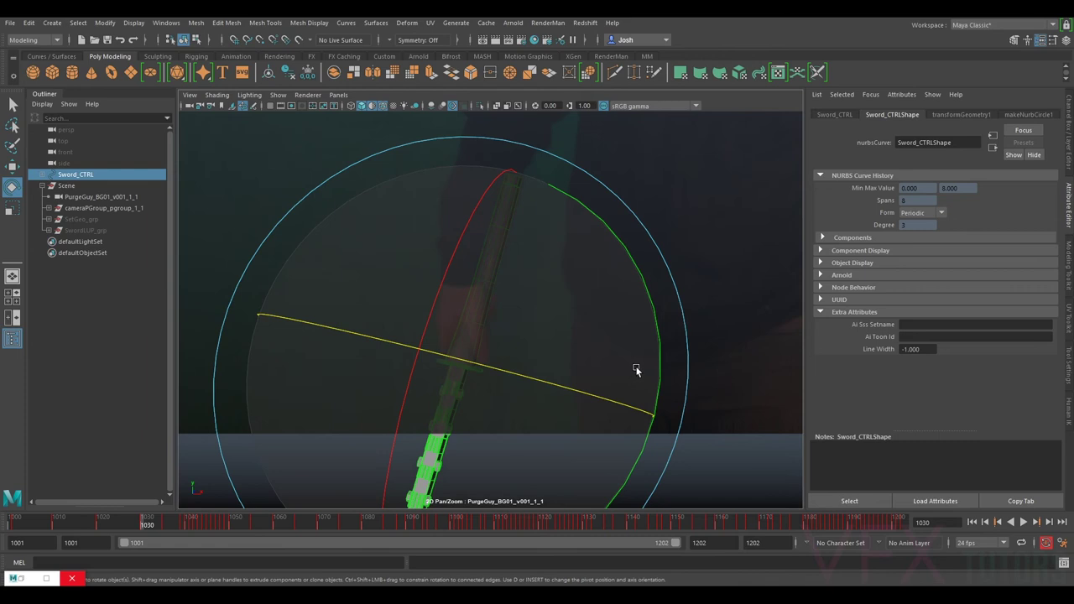
{"action": "left_click", "coordinate": [122, 522]}
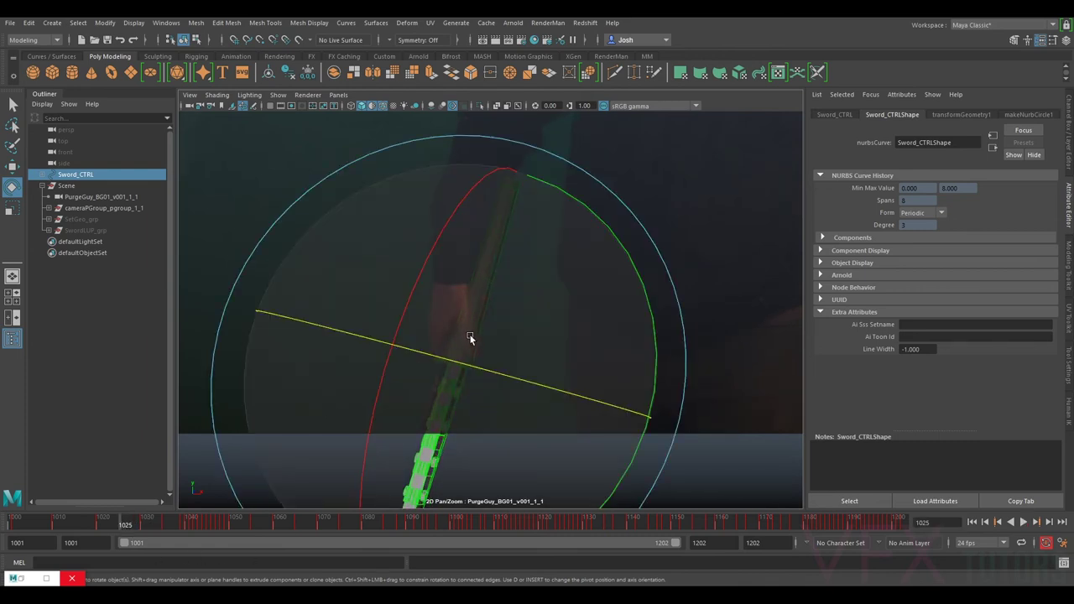
{"action": "key", "text": "w"}
{"action": "left_click_drag", "start_coordinate": [513, 385], "coordinate": [504, 385]}
{"action": "key", "text": "e"}
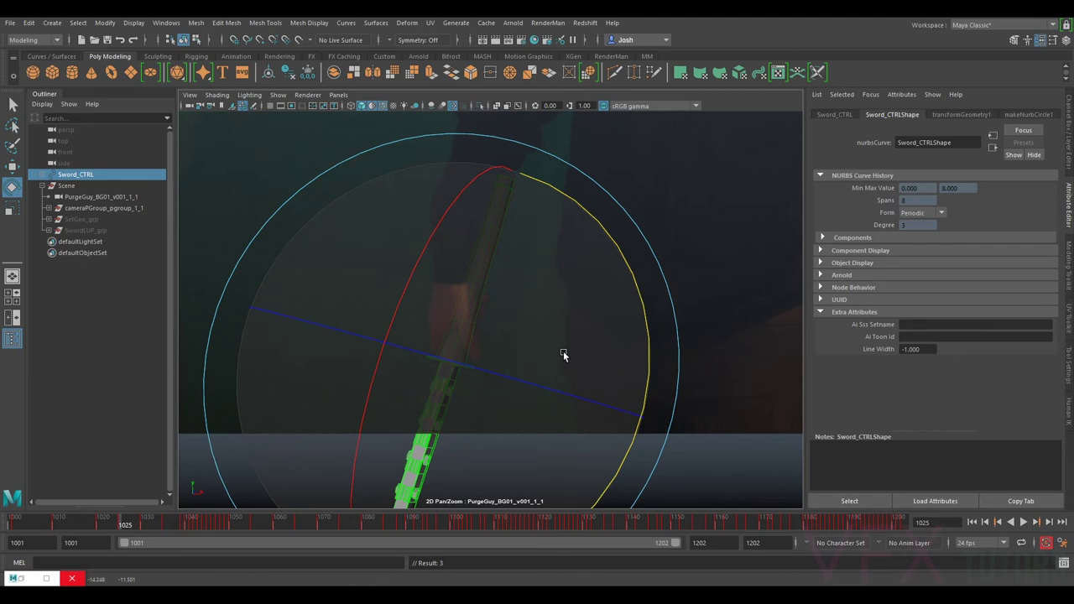
{"action": "key", "text": "w"}
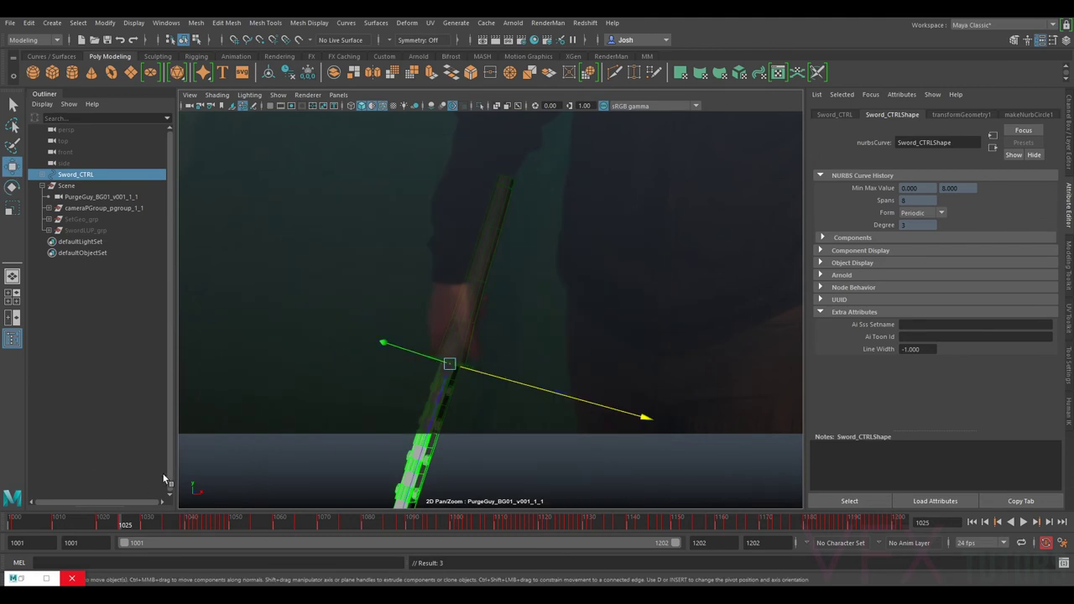
- At frame 1015, move Sword_CTRL across and along the blade to seat the guard under the fist, and key its position
{"action": "key", "text": "comma"}
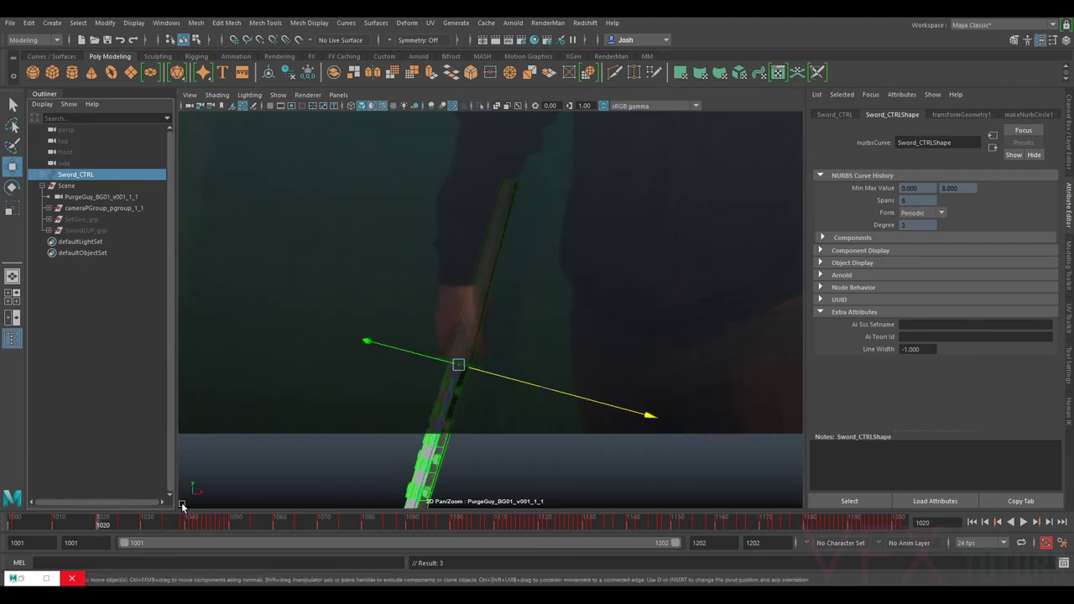
{"action": "key", "text": "comma"}
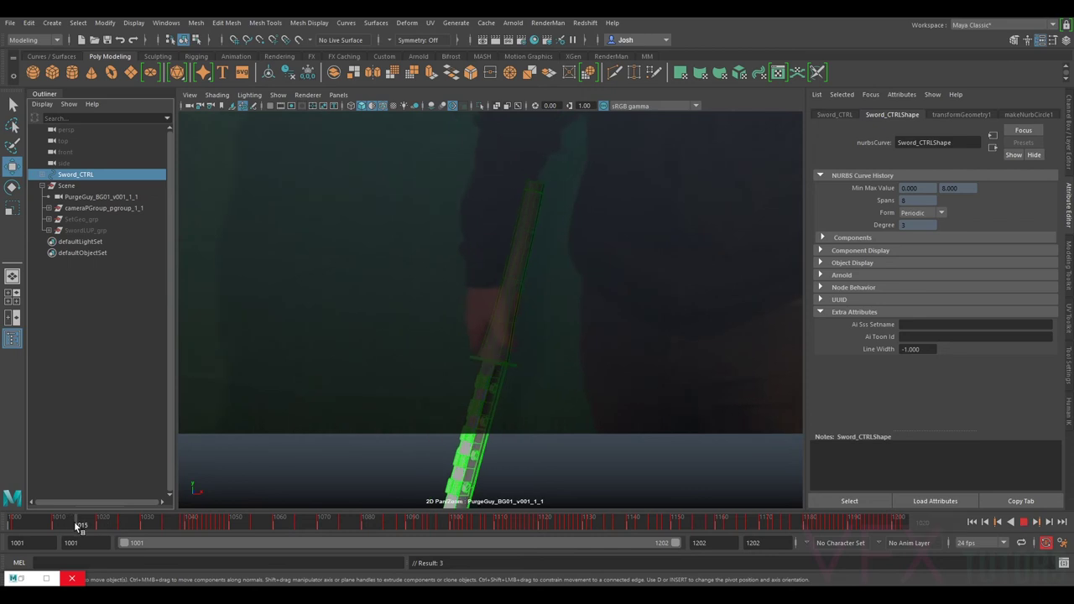
{"action": "left_click_drag", "start_coordinate": [519, 371], "coordinate": [483, 389]}
{"action": "key", "text": "shift+w"}
{"action": "key", "text": "shift+w"}
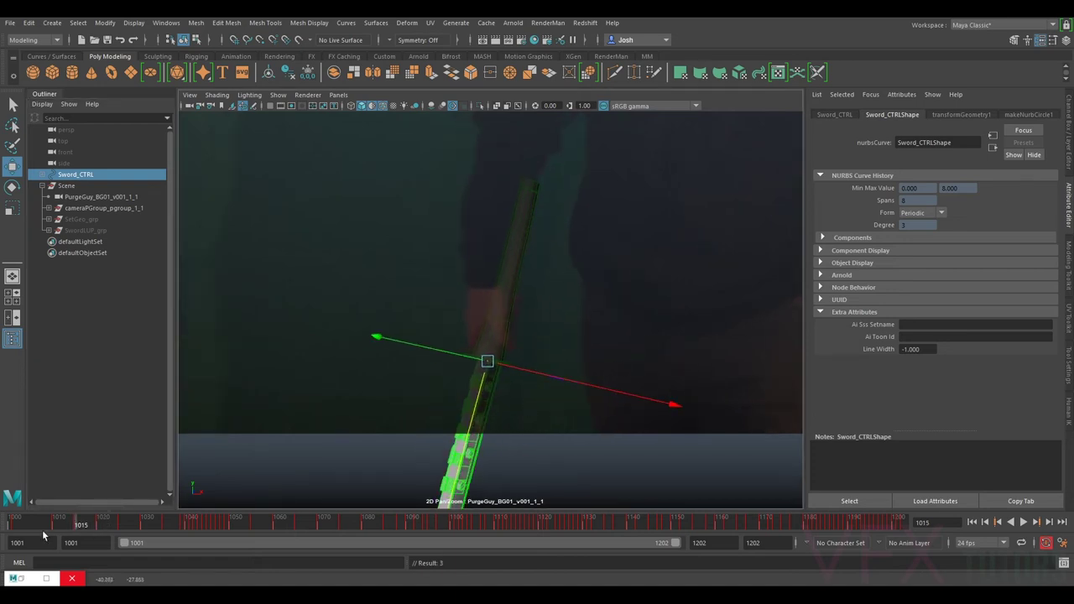
- At frame 1005, shift Sword_CTRL across and along the blade so the guard sits beneath the actor's hand
{"action": "left_click", "coordinate": [54, 527]}
{"action": "left_click", "coordinate": [37, 525]}
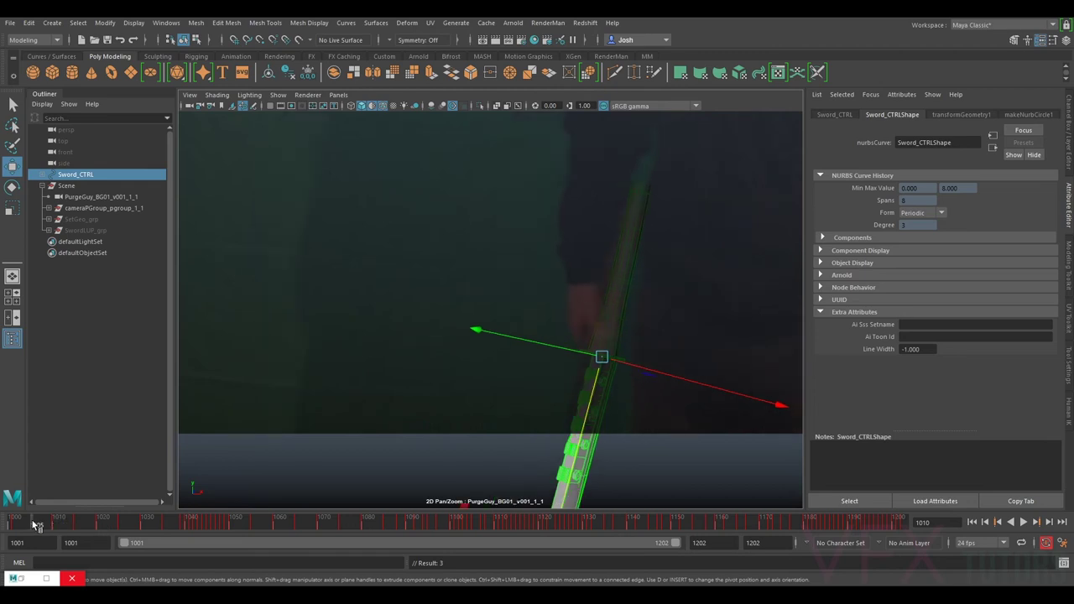
{"action": "left_click_drag", "start_coordinate": [647, 372], "coordinate": [640, 368]}
{"action": "left_click_drag", "start_coordinate": [580, 395], "coordinate": [583, 401]}
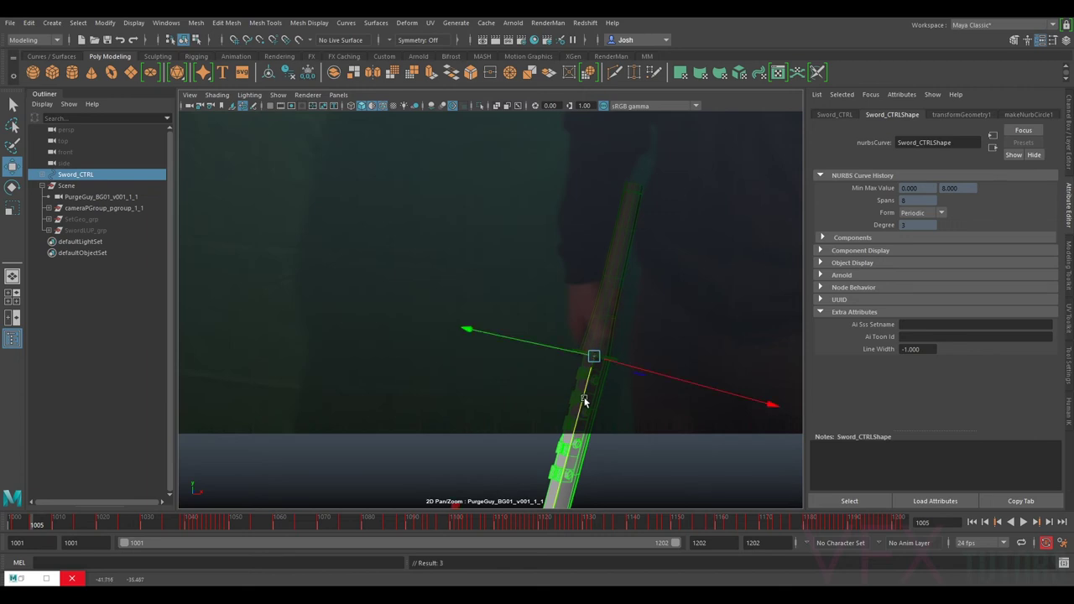
- Rotate Sword_CTRL at frame 1005 to match the prop's angle, fine-tuning its position between rotations to keep the guard under the hand
{"action": "key", "text": "e"}
{"action": "mouse_move", "coordinate": [750, 445]}
{"action": "left_mouse_down"}
{"action": "mouse_move", "coordinate": [755, 437]}
{"action": "mouse_move", "coordinate": [739, 429]}
{"action": "left_mouse_up"}
{"action": "key", "text": "w"}
{"action": "left_click_drag", "start_coordinate": [645, 369], "coordinate": [647, 369]}
{"action": "left_click_drag", "start_coordinate": [582, 400], "coordinate": [580, 397]}
{"action": "key", "text": "e"}
{"action": "left_click_drag", "start_coordinate": [549, 342], "coordinate": [479, 312]}
{"action": "key", "text": "w"}
{"action": "left_click_drag", "start_coordinate": [654, 372], "coordinate": [653, 372]}
{"action": "left_click_drag", "start_coordinate": [582, 401], "coordinate": [582, 400]}
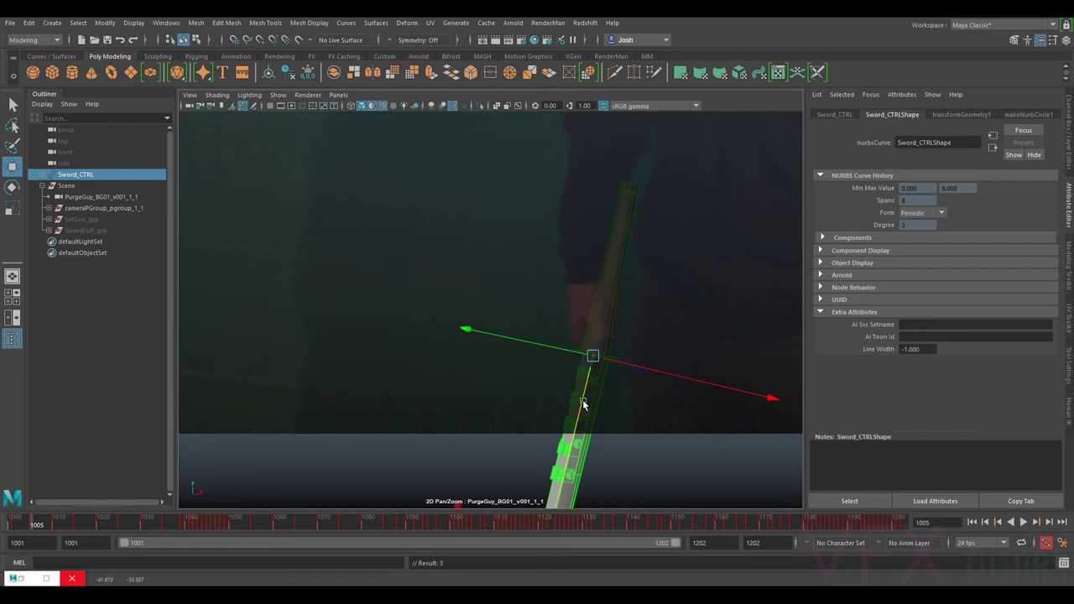
- Nudge Sword_CTRL along the blade at frame 1017 and sideways at frame 1022 to match the prop
{"action": "mouse_move", "coordinate": [41, 521]}
{"action": "left_mouse_down"}
{"action": "mouse_move", "coordinate": [186, 528]}
{"action": "mouse_move", "coordinate": [85, 539]}
{"action": "left_mouse_up"}
{"action": "left_click_drag", "start_coordinate": [452, 431], "coordinate": [453, 433]}
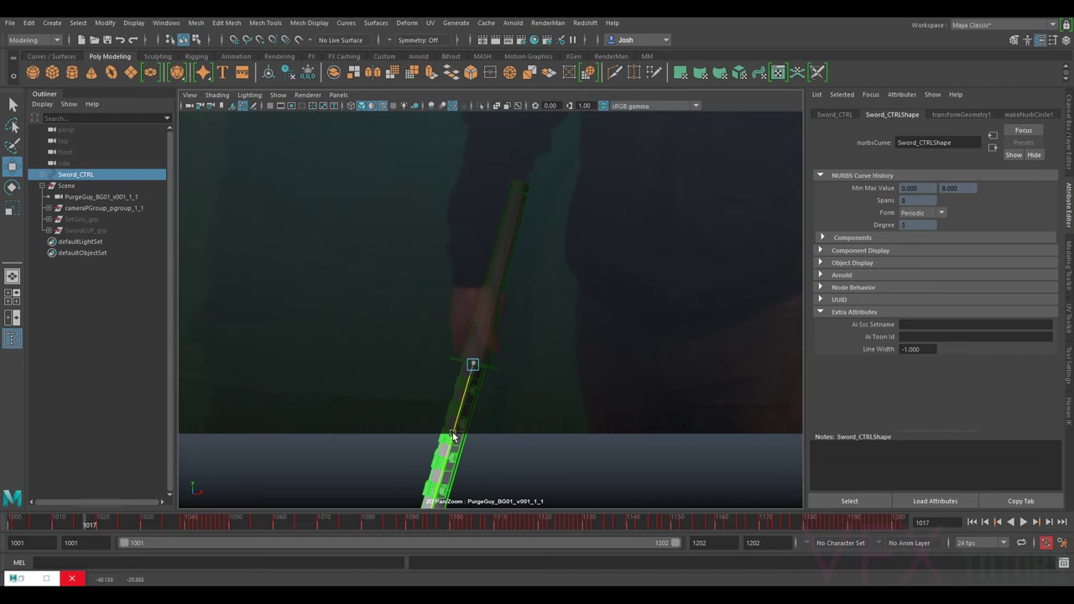
{"action": "left_click_drag", "start_coordinate": [81, 521], "coordinate": [109, 525]}
{"action": "key", "text": "w"}
{"action": "left_click_drag", "start_coordinate": [534, 385], "coordinate": [525, 389]}
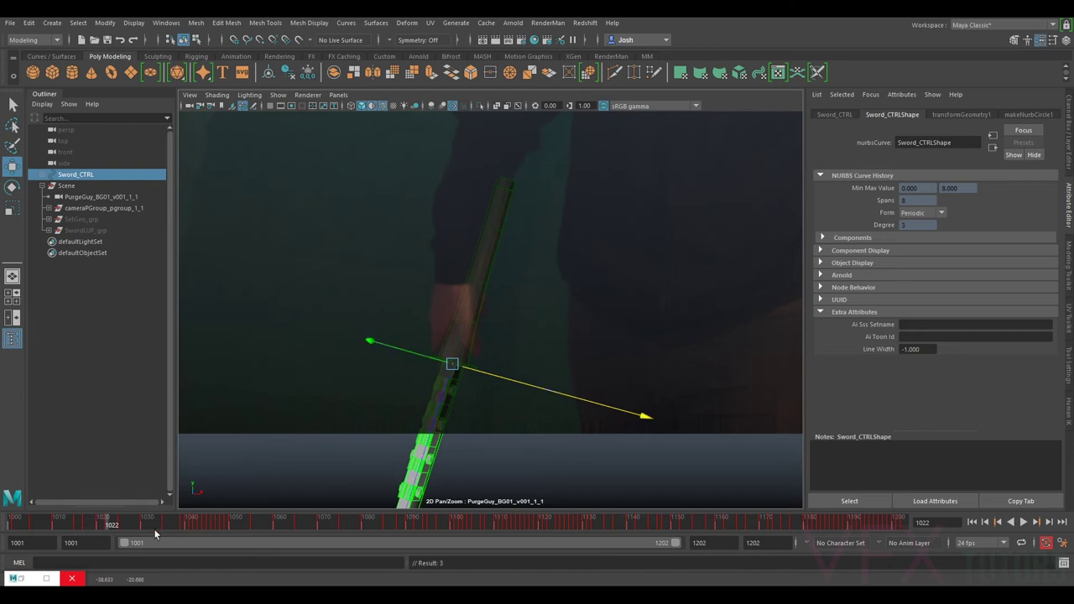
- Nudge Sword_CTRL along the blade at frame 1015, and adjust its position and rotation at frame 1012
{"action": "left_click_drag", "start_coordinate": [109, 525], "coordinate": [73, 541]}
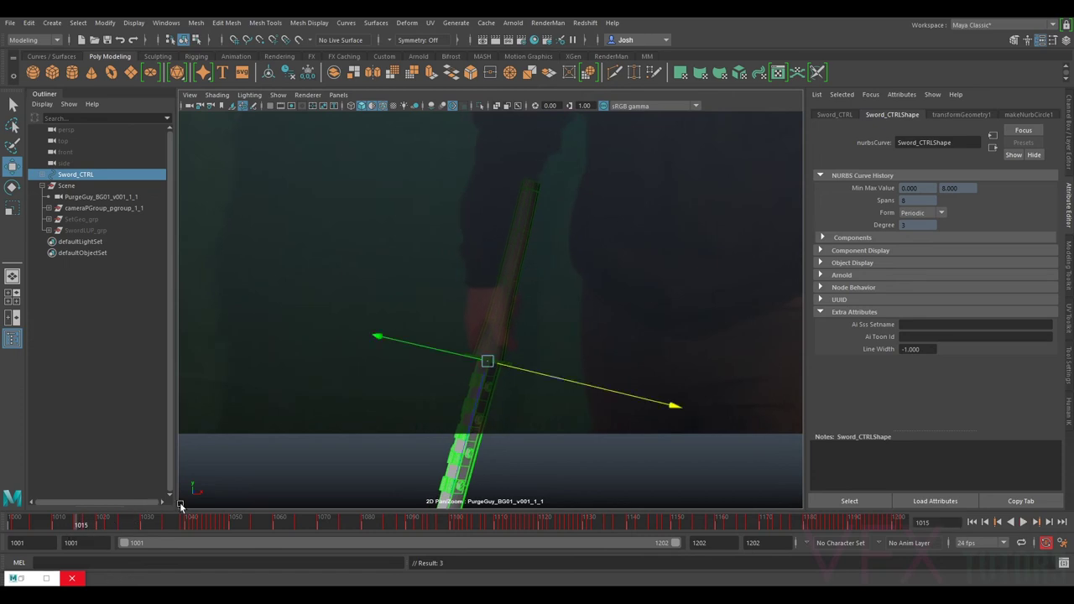
{"action": "left_click_drag", "start_coordinate": [479, 386], "coordinate": [477, 392]}
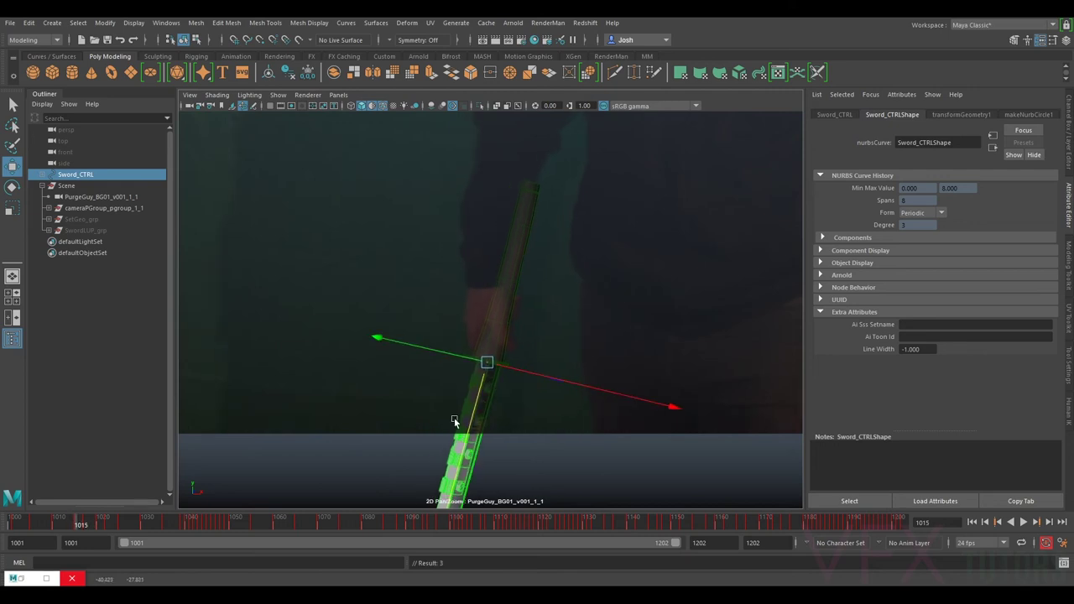
{"action": "mouse_move", "coordinate": [78, 524]}
{"action": "left_mouse_down"}
{"action": "mouse_move", "coordinate": [89, 524]}
{"action": "mouse_move", "coordinate": [63, 522]}
{"action": "left_mouse_up"}
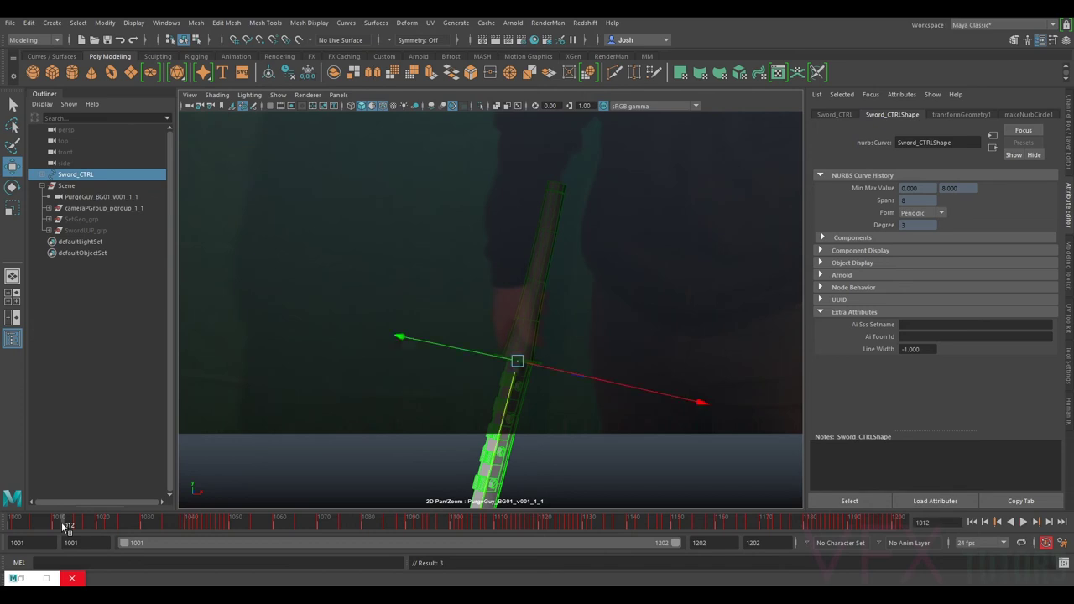
{"action": "left_click_drag", "start_coordinate": [502, 406], "coordinate": [504, 406]}
{"action": "key", "text": "e"}
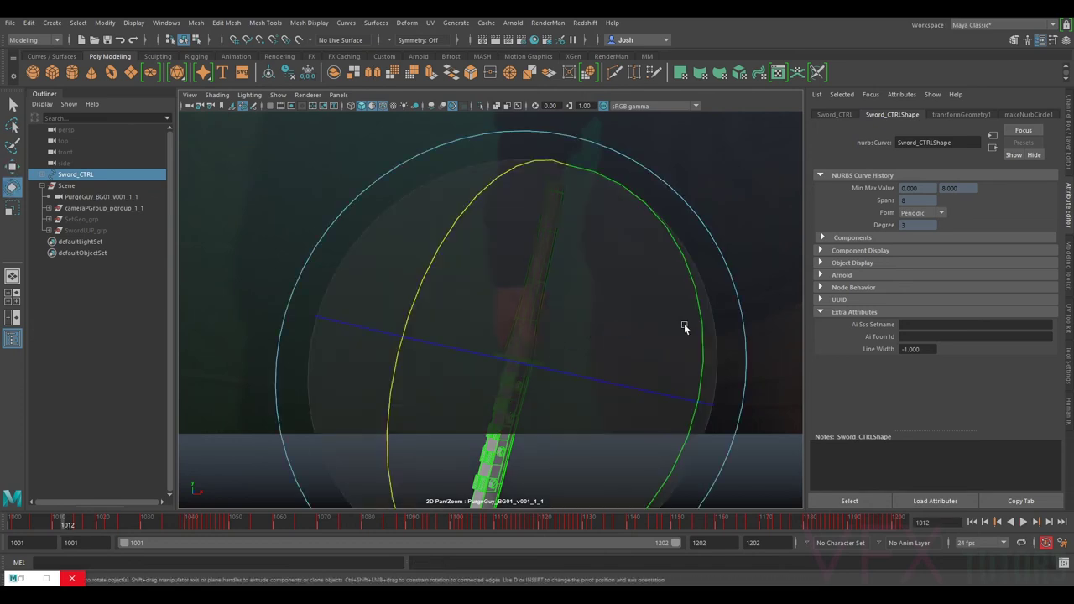
{"action": "left_click_drag", "start_coordinate": [697, 320], "coordinate": [684, 324]}
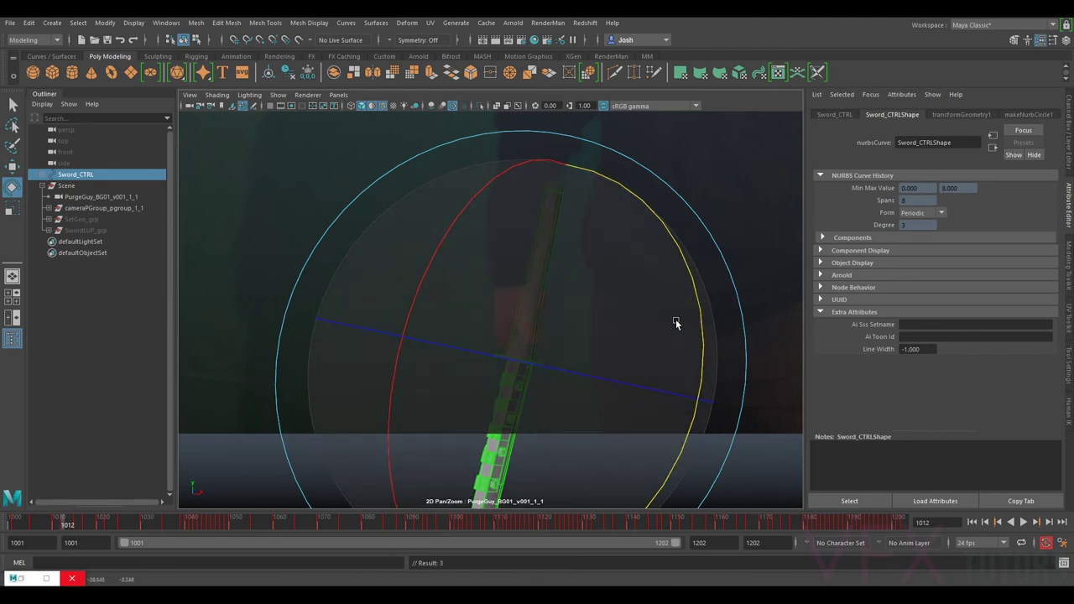
- Rotate Sword_CTRL slightly at frame 1015 and compare its angle with the key at frame 1012
{"action": "key", "text": "period"}
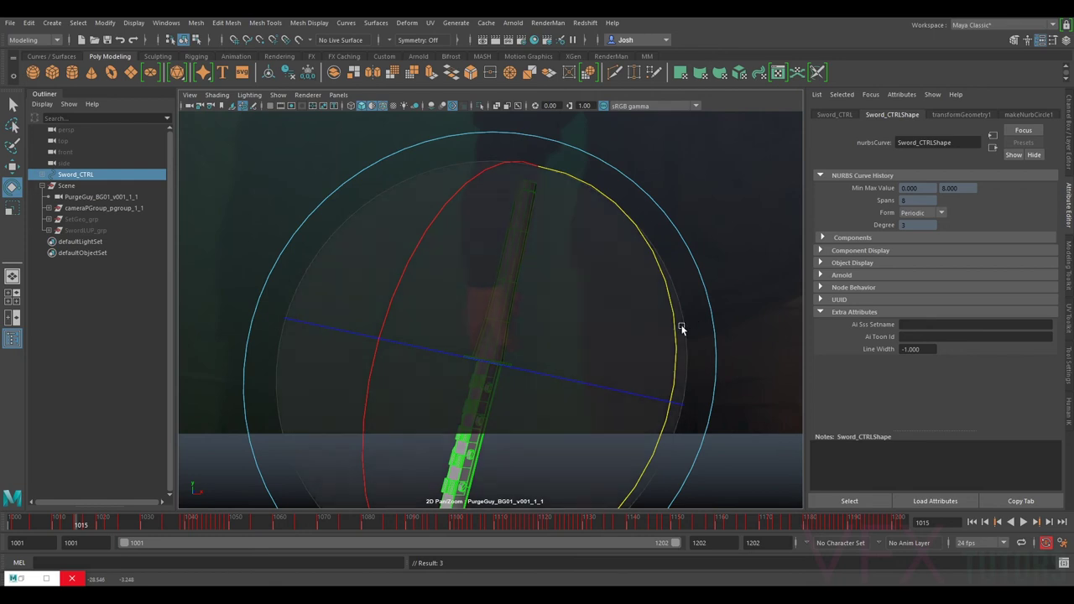
{"action": "left_click_drag", "start_coordinate": [676, 327], "coordinate": [674, 329]}
{"action": "key", "text": "comma"}
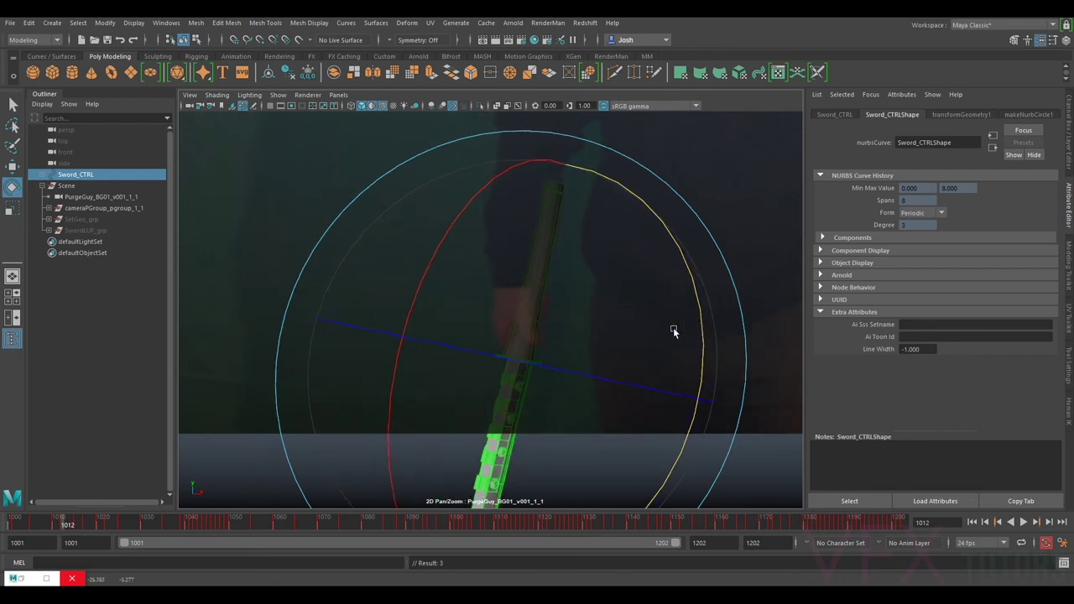
- At frame 1008, nudge Sword_CTRL along the blade so the guard stays under the actor's fist
{"action": "left_click_drag", "start_coordinate": [58, 519], "coordinate": [41, 518]}
{"action": "left_click", "coordinate": [44, 521]}
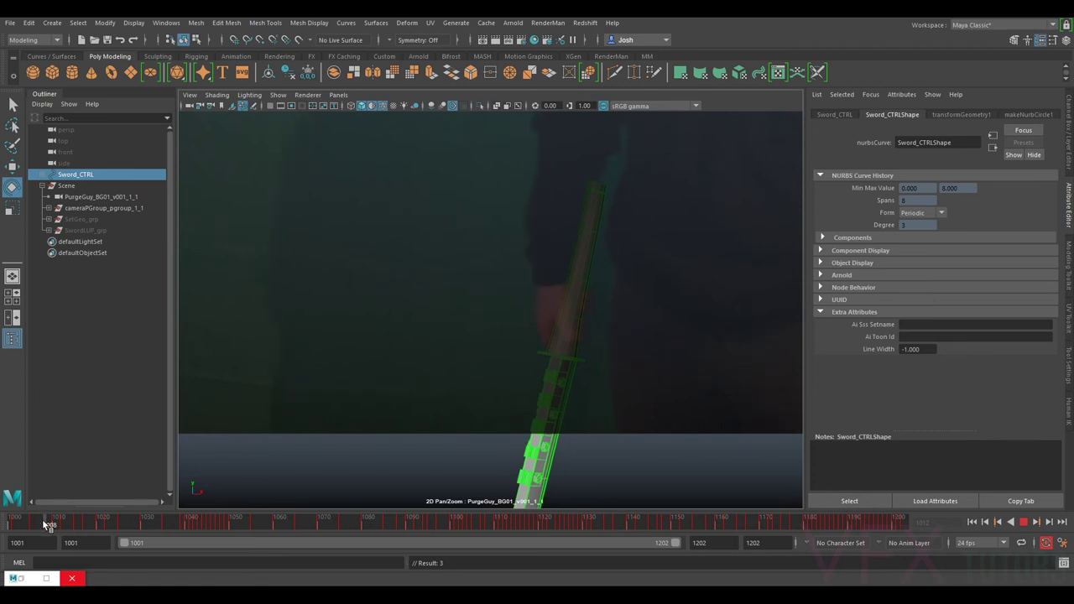
{"action": "key", "text": "w"}
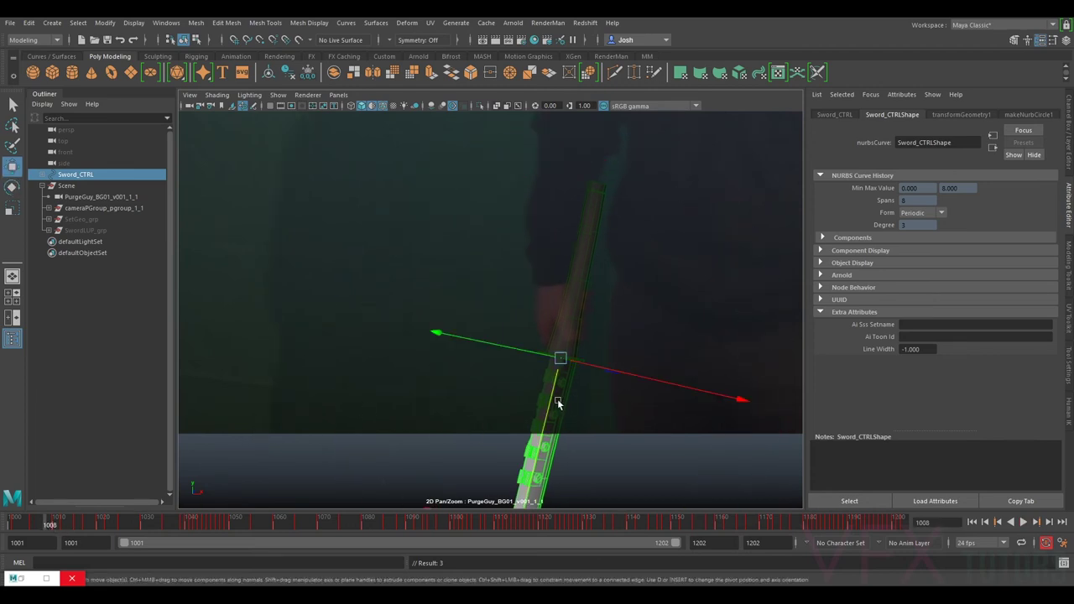
{"action": "left_click_drag", "start_coordinate": [551, 404], "coordinate": [547, 408]}
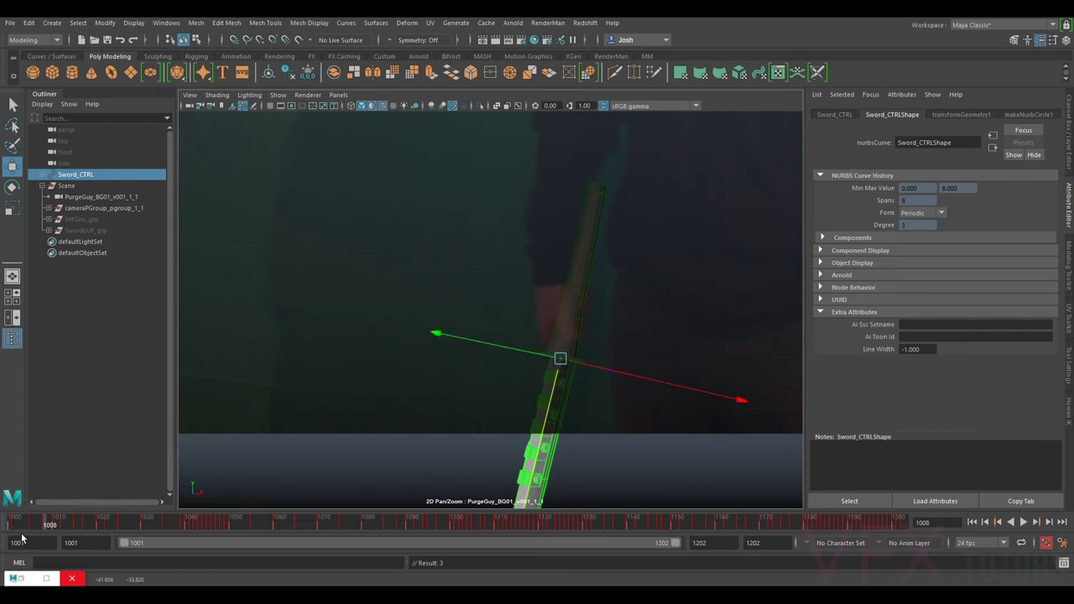
- At frame 1002, move Sword_CTRL across and along the blade to line up with the prop, and check the following keys
{"action": "left_click_drag", "start_coordinate": [39, 525], "coordinate": [18, 527]}
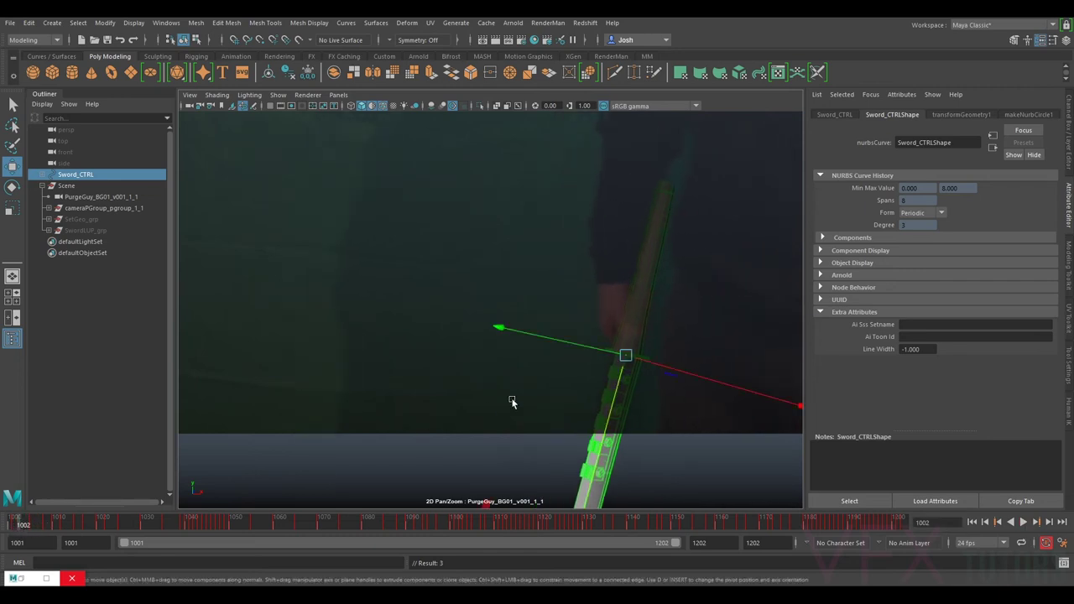
{"action": "left_click_drag", "start_coordinate": [663, 368], "coordinate": [617, 378]}
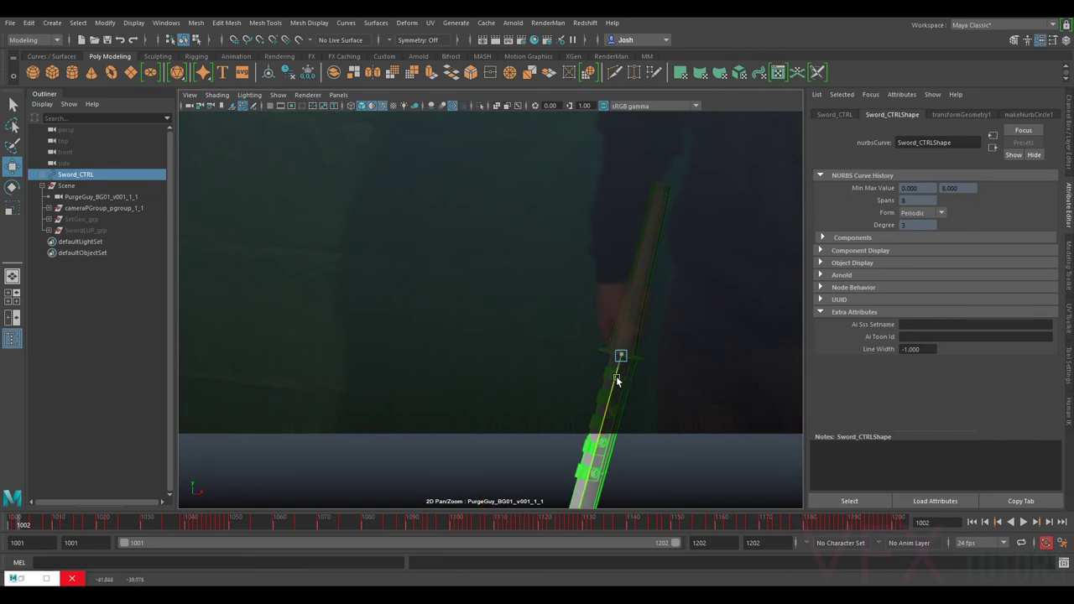
{"action": "mouse_move", "coordinate": [617, 380]}
{"action": "left_mouse_down"}
{"action": "mouse_move", "coordinate": [609, 411]}
{"action": "mouse_move", "coordinate": [624, 391]}
{"action": "mouse_move", "coordinate": [609, 395]}
{"action": "left_mouse_up"}
{"action": "key", "text": "alt+period"}
{"action": "key", "text": "period"}
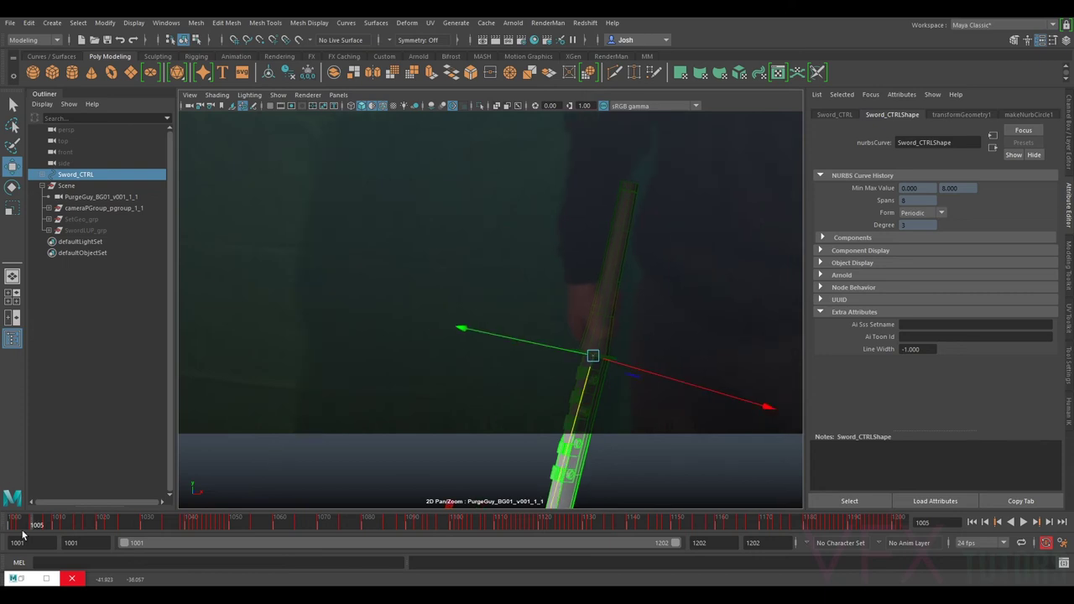
- At frame 1003, adjust Sword_CTRL's position along and across the blade to keep it aligned with the actor's hand
{"action": "left_click_drag", "start_coordinate": [31, 525], "coordinate": [22, 524]}
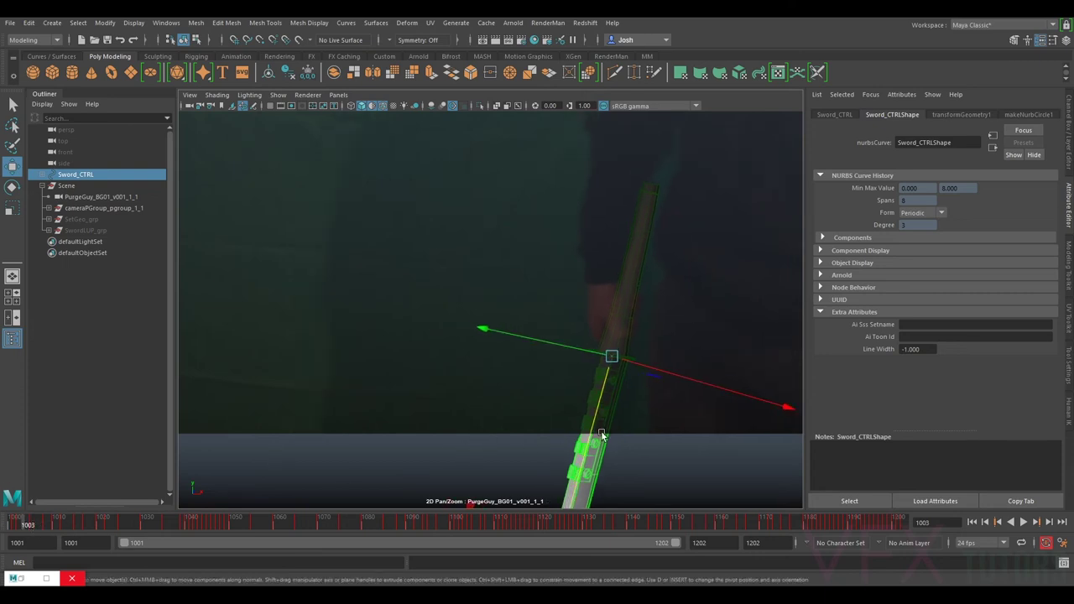
{"action": "left_click_drag", "start_coordinate": [586, 451], "coordinate": [590, 438]}
{"action": "left_click_drag", "start_coordinate": [627, 358], "coordinate": [604, 379]}
{"action": "left_click", "coordinate": [31, 525]}
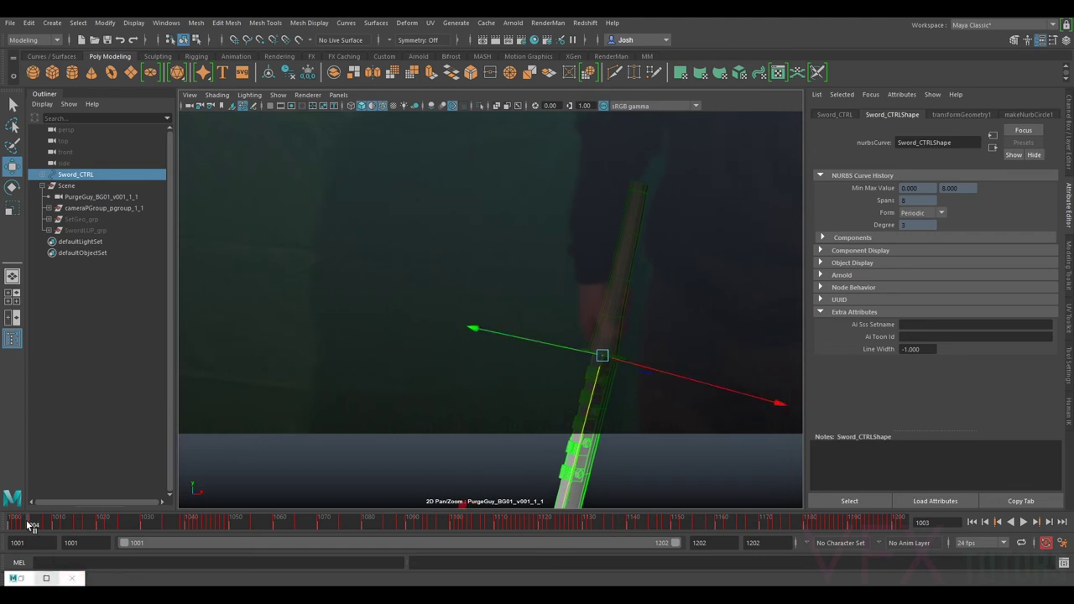
- At frame 1028, rotate Sword_CTRL slightly and nudge it sideways to match the prop
{"action": "mouse_move", "coordinate": [30, 525]}
{"action": "left_mouse_down"}
{"action": "mouse_move", "coordinate": [188, 537]}
{"action": "mouse_move", "coordinate": [118, 531]}
{"action": "mouse_move", "coordinate": [137, 528]}
{"action": "left_mouse_up"}
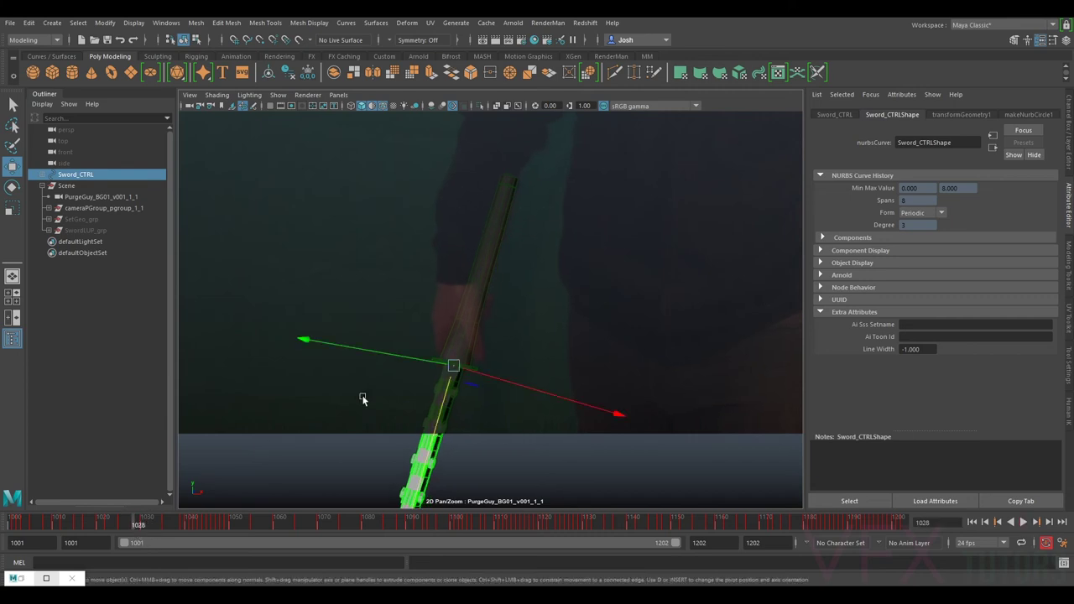
{"action": "key", "text": "e"}
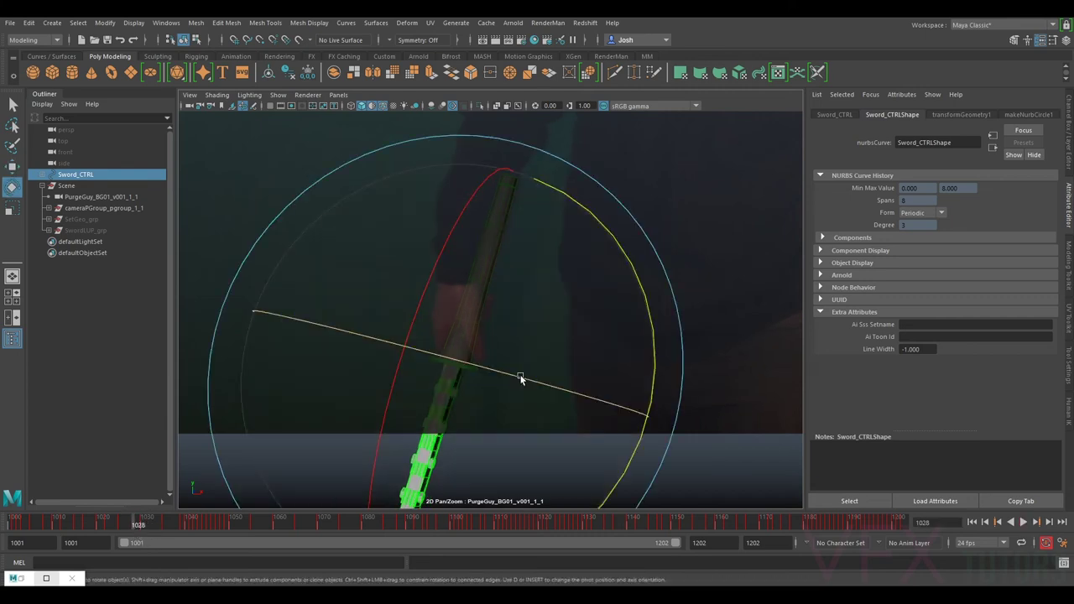
{"action": "left_click_drag", "start_coordinate": [644, 387], "coordinate": [635, 387]}
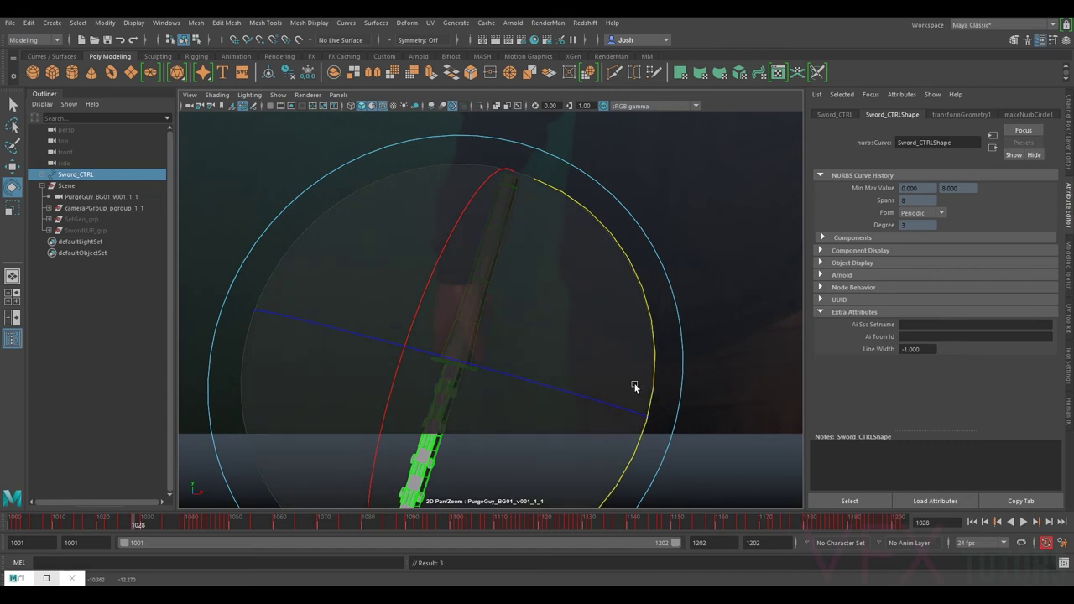
{"action": "key", "text": "w"}
{"action": "left_click_drag", "start_coordinate": [509, 375], "coordinate": [510, 379]}
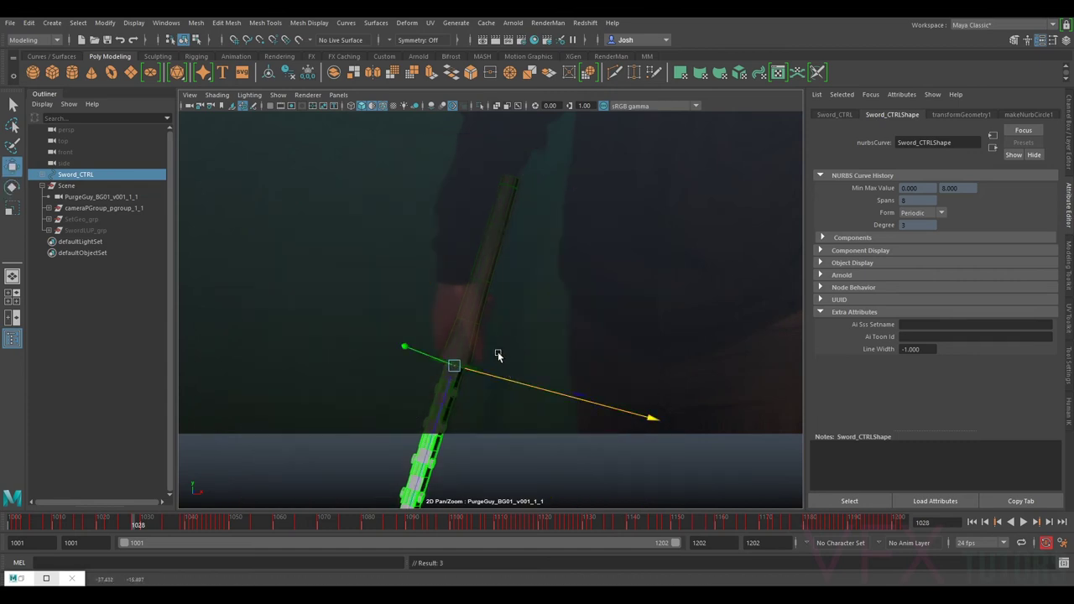
- Return to frame 1001, select the sword handle mesh, and expand Sword_CTRL and PropSword_grp to list the sword's parts
{"action": "mouse_move", "coordinate": [146, 519]}
{"action": "left_mouse_down"}
{"action": "mouse_move", "coordinate": [136, 520]}
{"action": "mouse_move", "coordinate": [305, 533]}
{"action": "mouse_move", "coordinate": [16, 522]}
{"action": "left_mouse_up"}
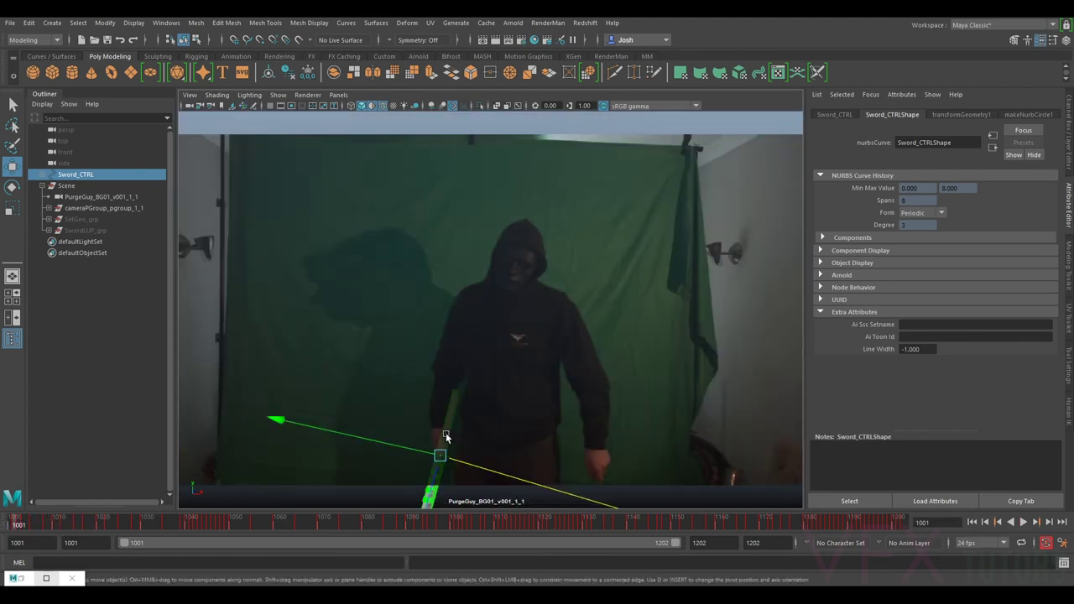
{"action": "left_click", "coordinate": [445, 436]}
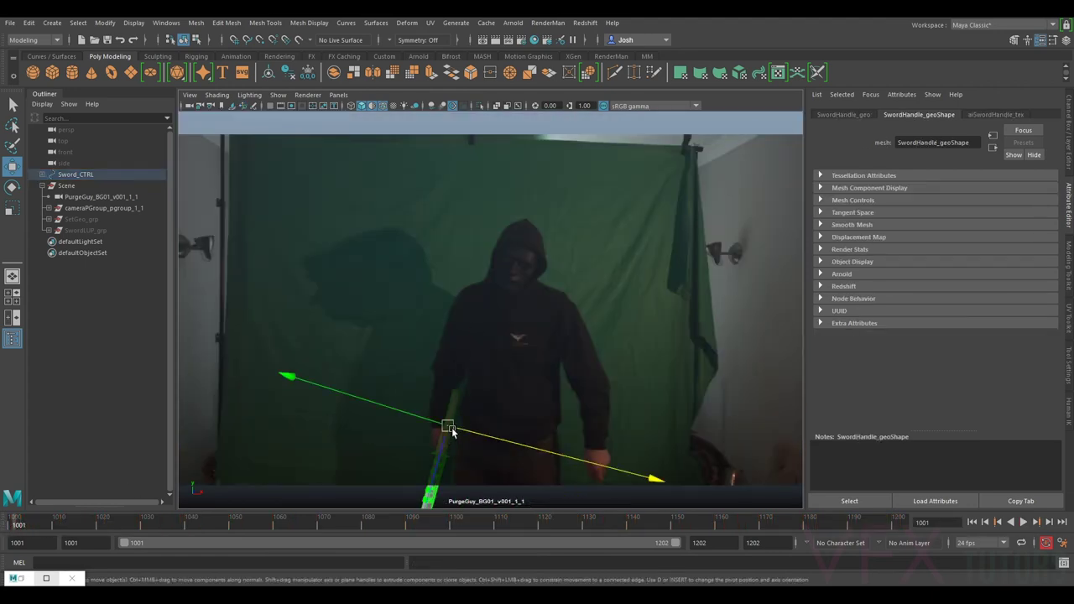
{"action": "left_click", "coordinate": [42, 174]}
{"action": "left_click", "coordinate": [48, 185]}
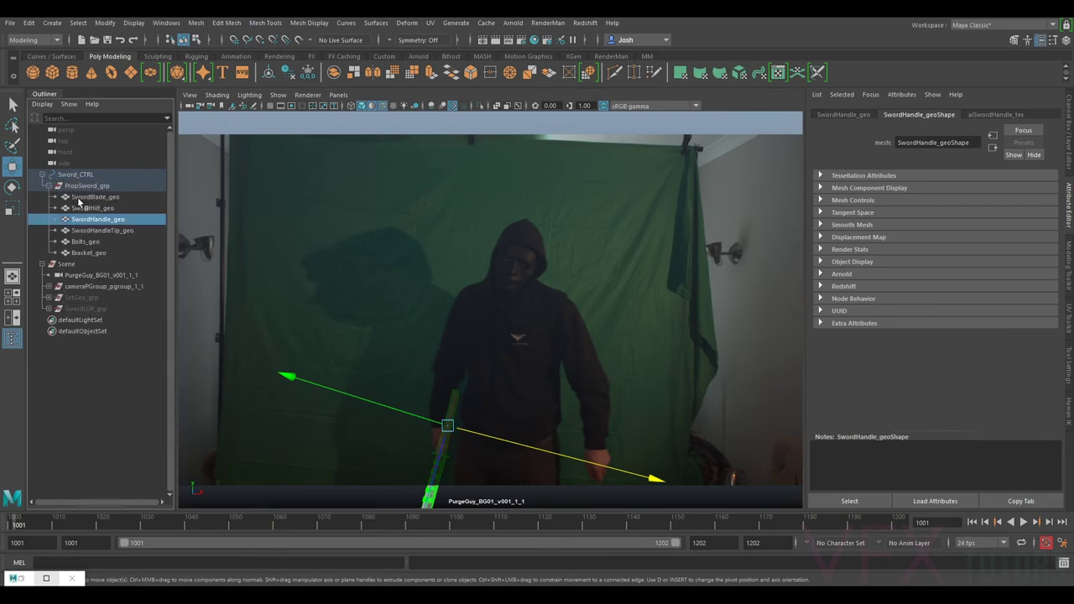
- Hide the SwordHandle_geo and SwordHandleTip_geo meshes while keeping SwordHilt_geo shown
{"action": "key", "text": "h"}
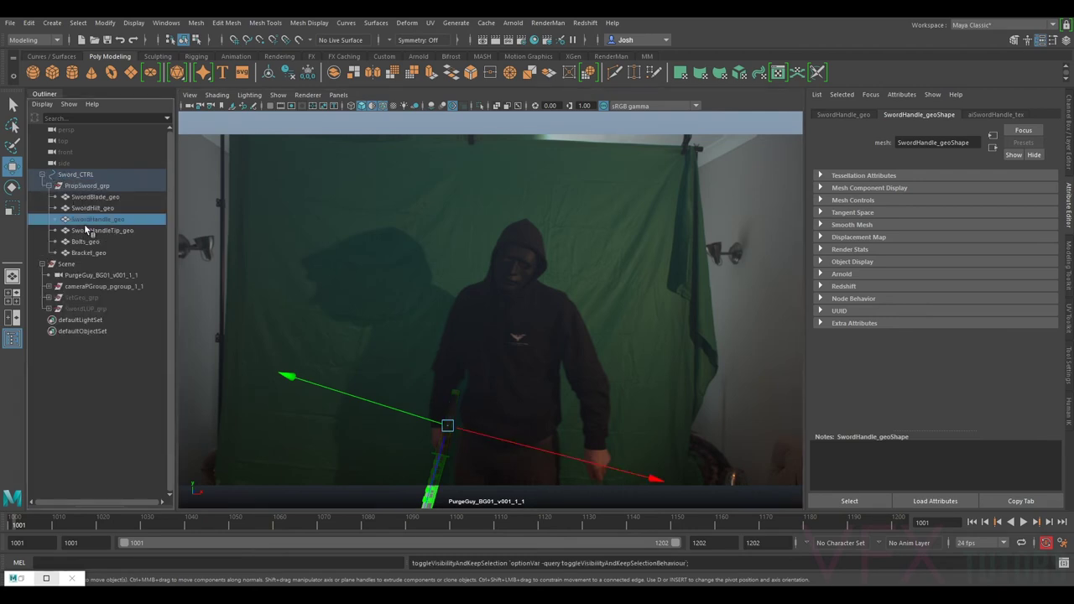
{"action": "left_click", "coordinate": [101, 211]}
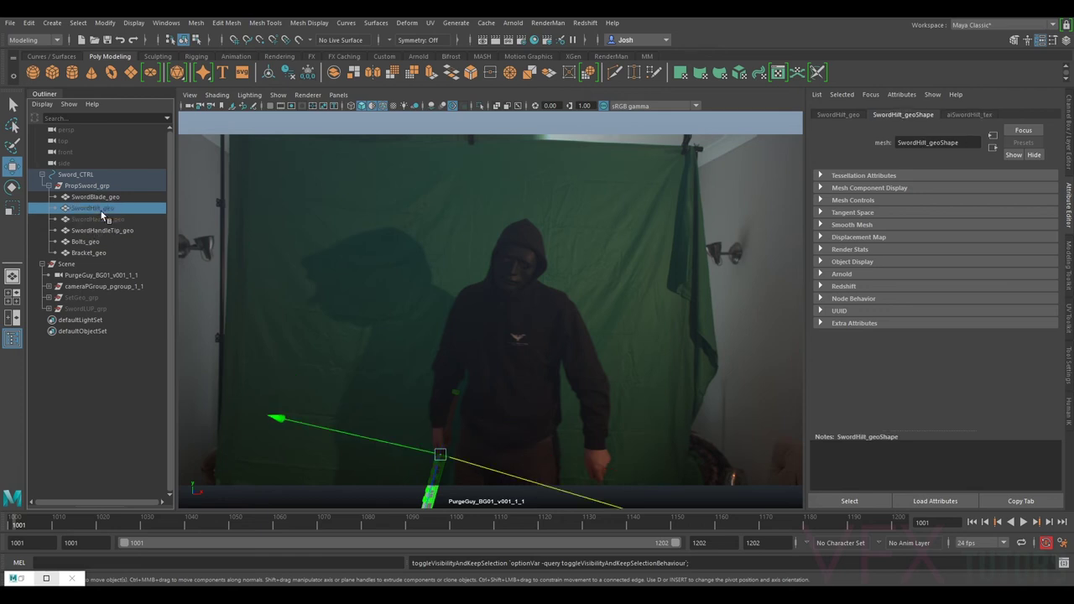
{"action": "key", "text": "h"}
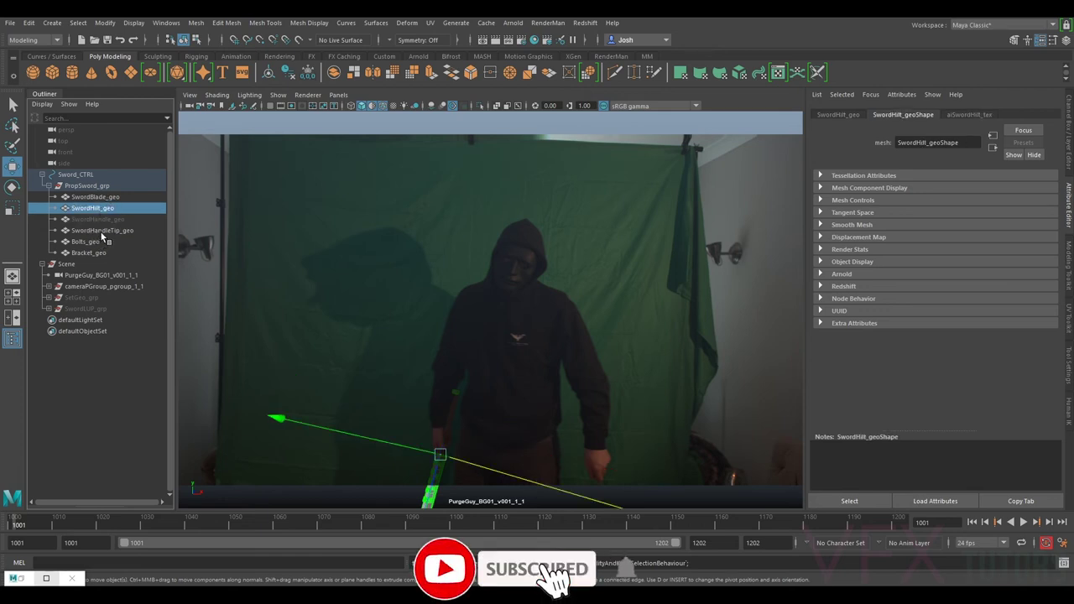
{"action": "left_click", "coordinate": [100, 232]}
{"action": "key", "text": "h"}
- Select the shot camera and set its image plane's alpha gain to 1
{"action": "left_click", "coordinate": [191, 105]}
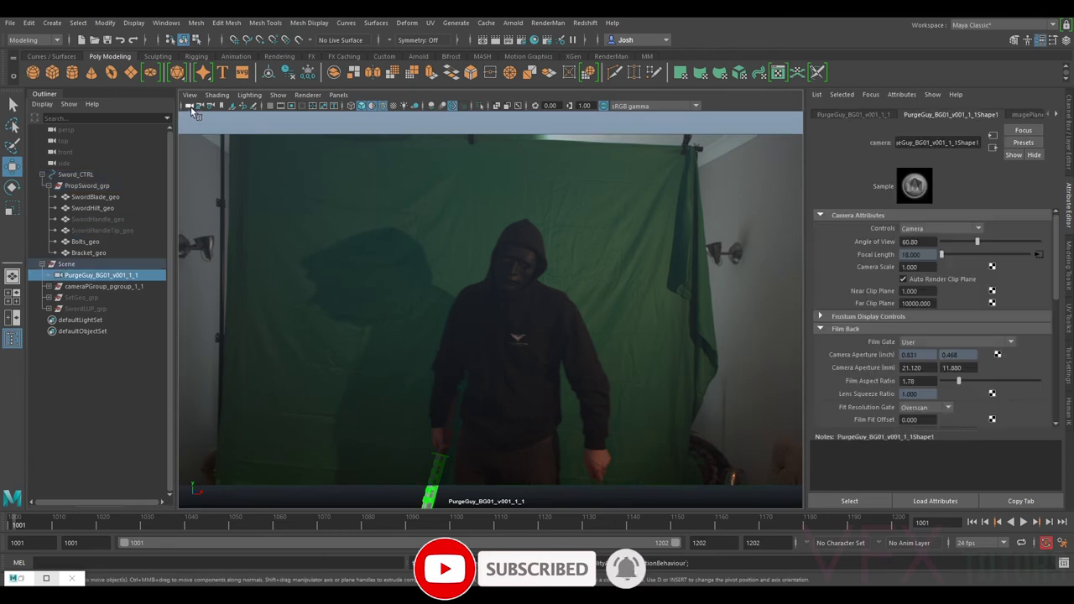
{"action": "left_click", "coordinate": [1028, 114]}
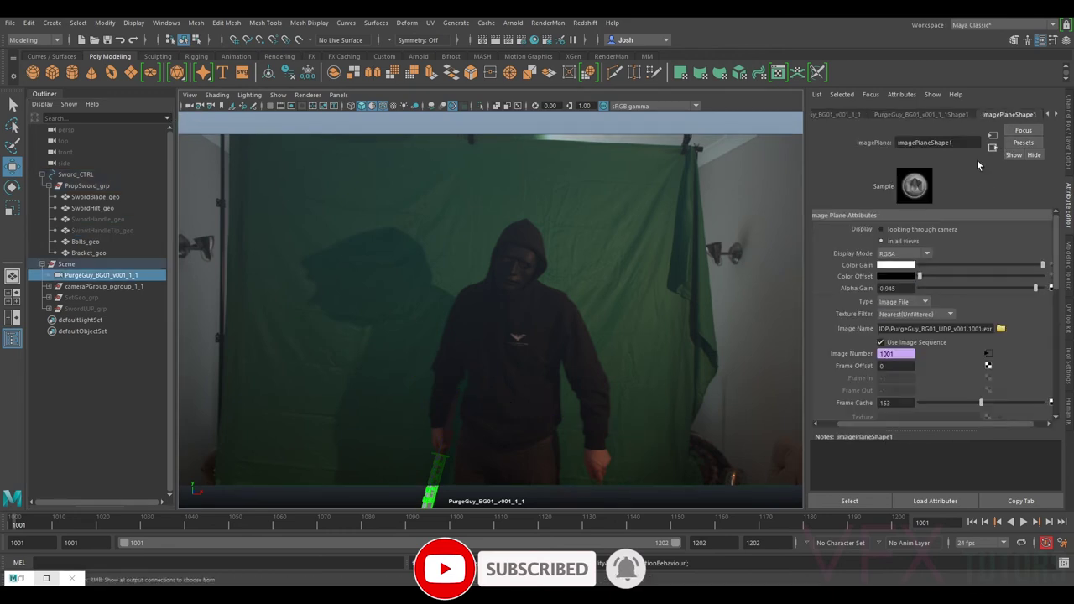
{"action": "left_click_drag", "start_coordinate": [901, 289], "coordinate": [522, 279]}
{"action": "type", "text": "1"}
{"action": "key", "text": "Return"}
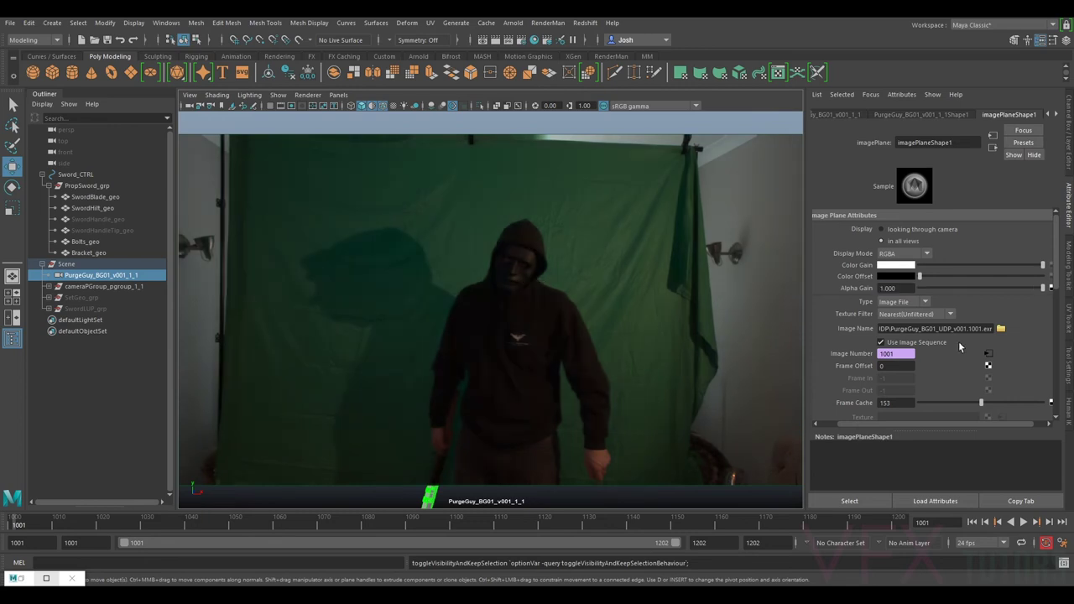
- Set the image plane's placement depth to 1000 so the footage sits behind the sword
{"action": "scroll", "coordinate": [961, 347], "scroll_direction": "down", "scroll_amount": 5}
{"action": "double_click", "coordinate": [904, 350]}
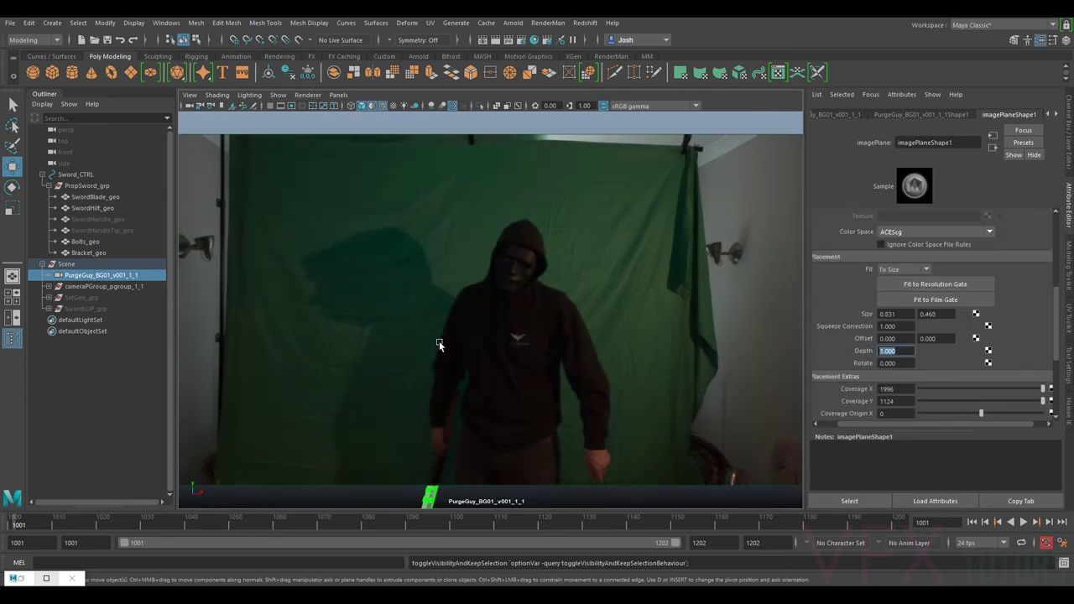
{"action": "type", "text": "1000"}
{"action": "key", "text": "Return"}
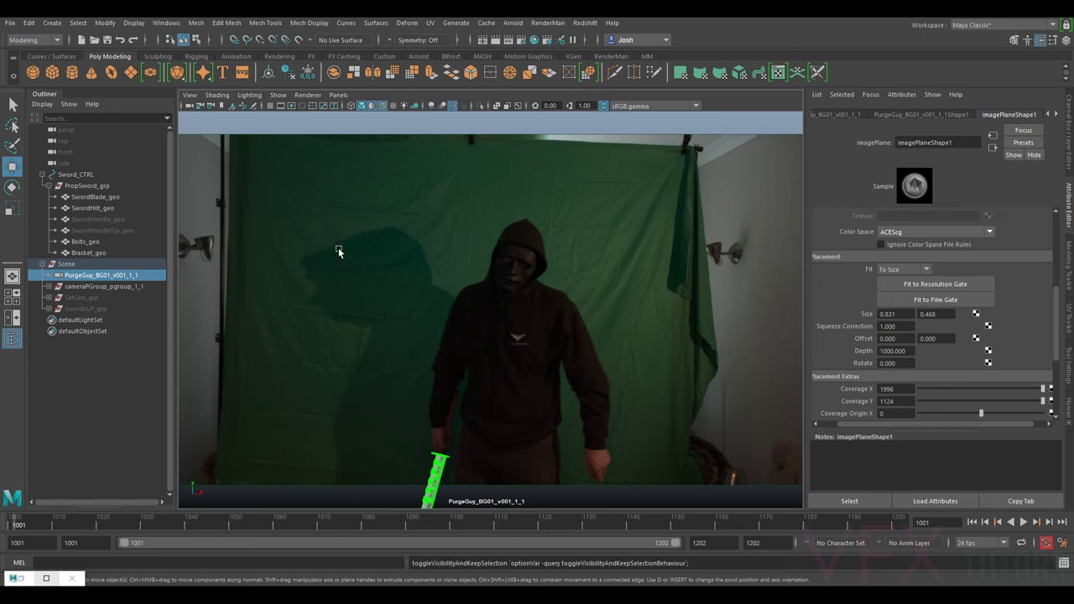
- Turn off wireframe on shaded in the camera view and play the opening frames up to about frame 1025
{"action": "left_click", "coordinate": [216, 95]}
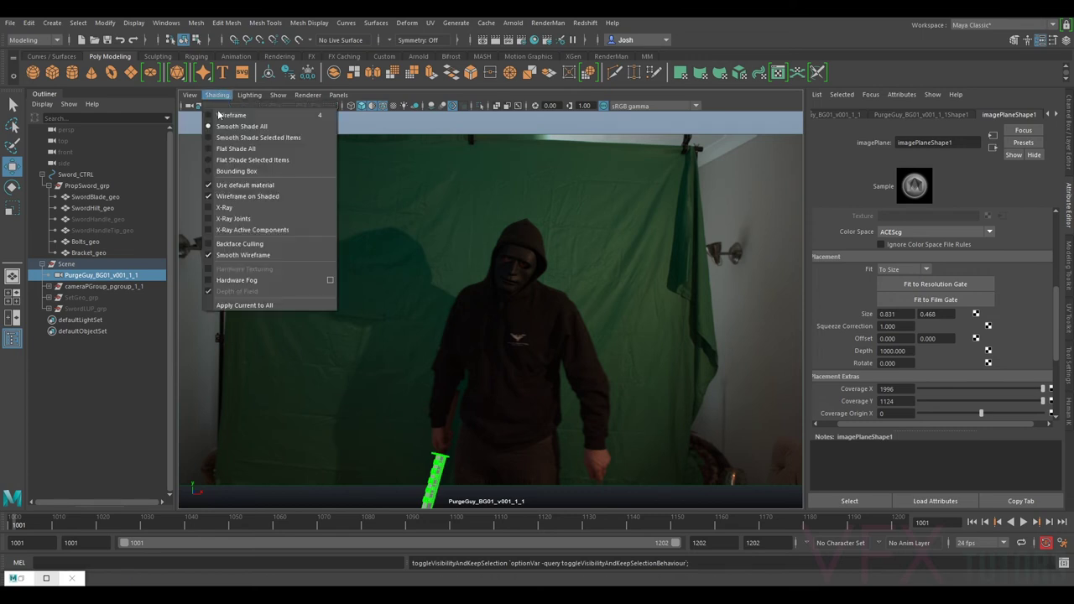
{"action": "left_click", "coordinate": [248, 195]}
{"action": "key", "text": "alt+v"}
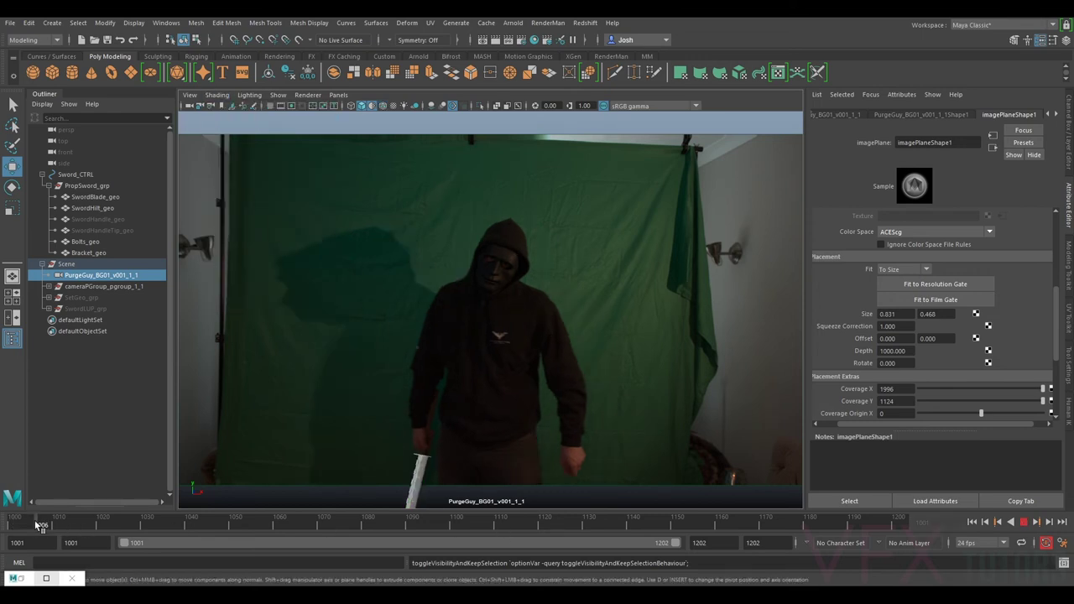
{"action": "mouse_move", "coordinate": [87, 536]}
{"action": "left_mouse_down"}
{"action": "mouse_move", "coordinate": [120, 540]}
{"action": "mouse_move", "coordinate": [38, 539]}
{"action": "mouse_move", "coordinate": [65, 554]}
{"action": "mouse_move", "coordinate": [121, 557]}
{"action": "left_mouse_up"}
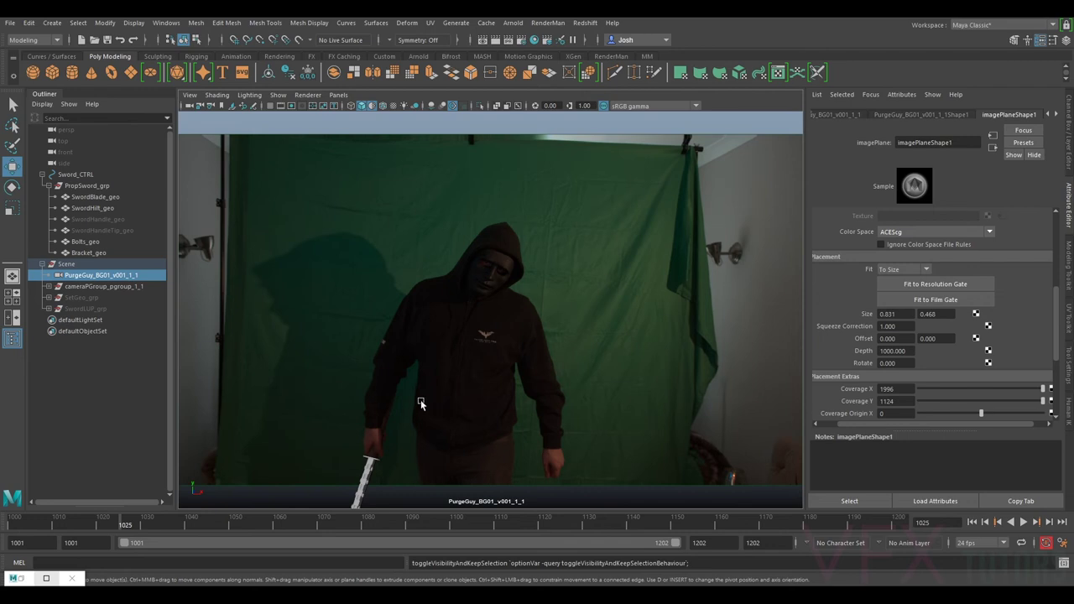
- Select Sword_CTRL and review the sword's alignment with the actor's hand in close-up, scrubbing to frame 1039 and playing back
{"action": "key", "text": "backslash"}
{"action": "right_click_drag", "start_coordinate": [422, 405], "coordinate": [582, 483]}
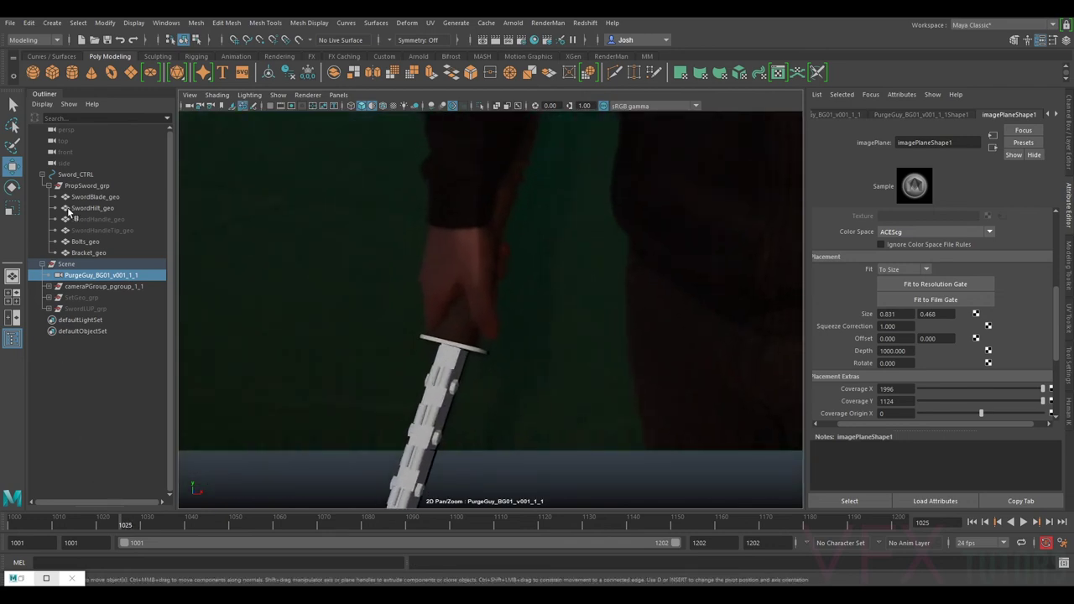
{"action": "left_click", "coordinate": [78, 175]}
{"action": "mouse_move", "coordinate": [122, 524]}
{"action": "left_mouse_down"}
{"action": "mouse_move", "coordinate": [204, 525]}
{"action": "mouse_move", "coordinate": [171, 525]}
{"action": "mouse_move", "coordinate": [181, 524]}
{"action": "left_mouse_up"}
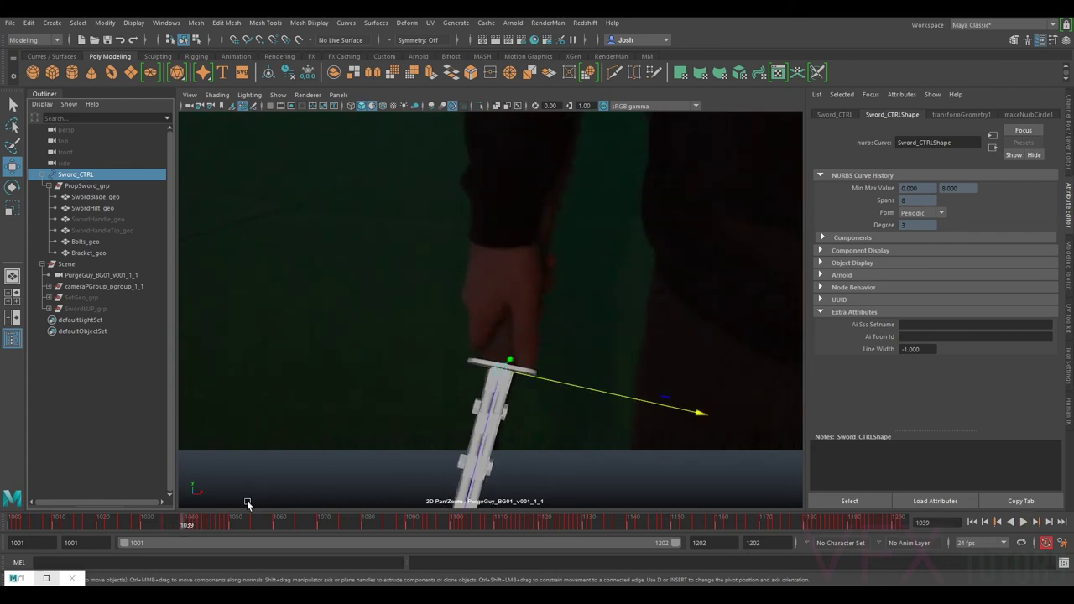
{"action": "key", "text": "alt+v"}
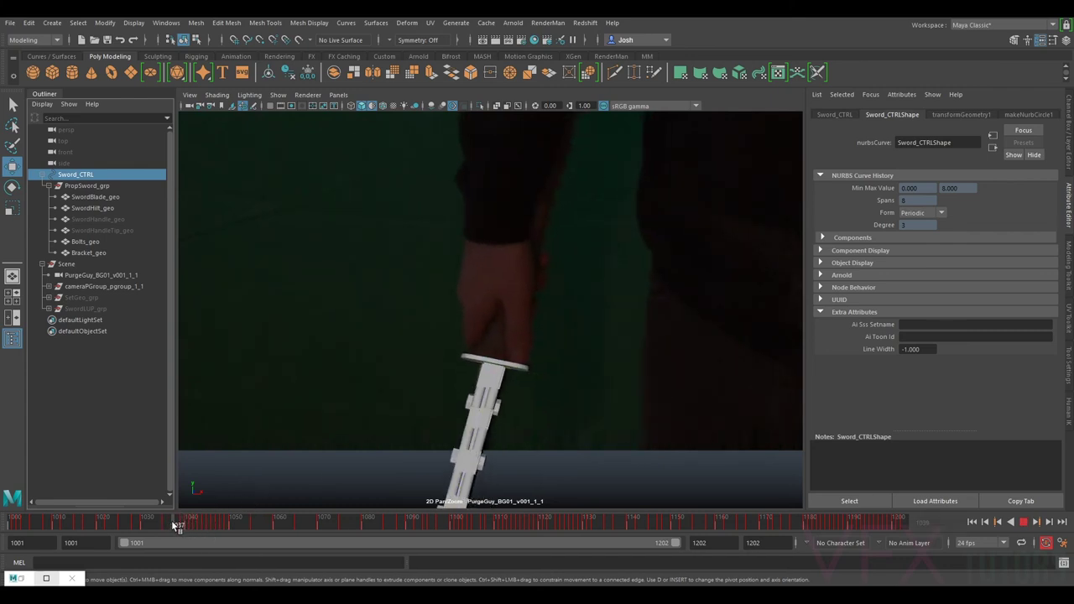
- Go to frame 1029 and nudge the sword control sideways to line up with the hand, comparing against frame 1030
{"action": "left_click_drag", "start_coordinate": [178, 524], "coordinate": [136, 527]}
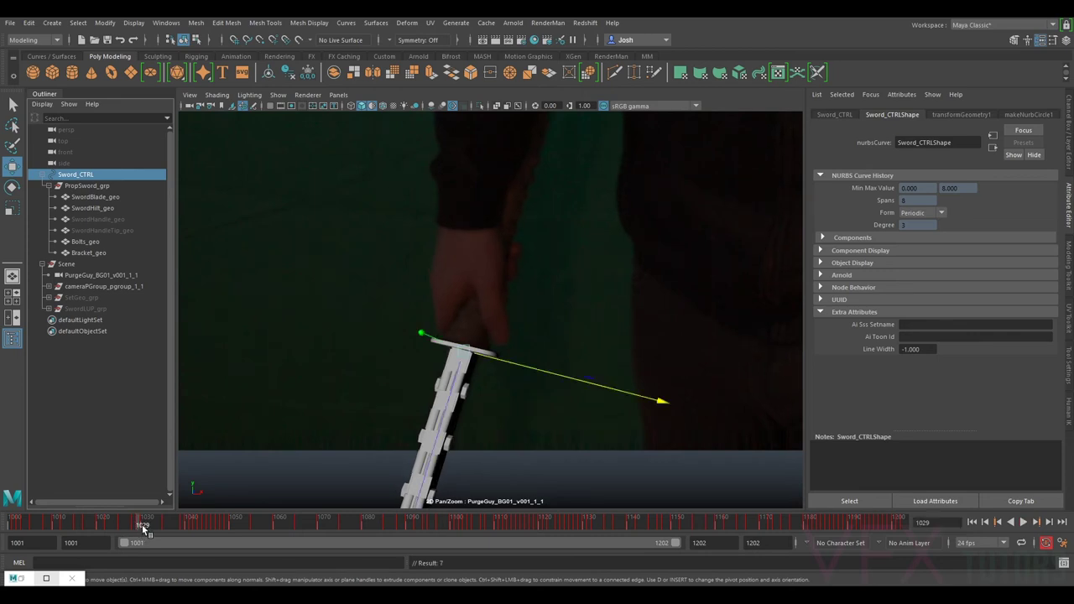
{"action": "left_click", "coordinate": [147, 524]}
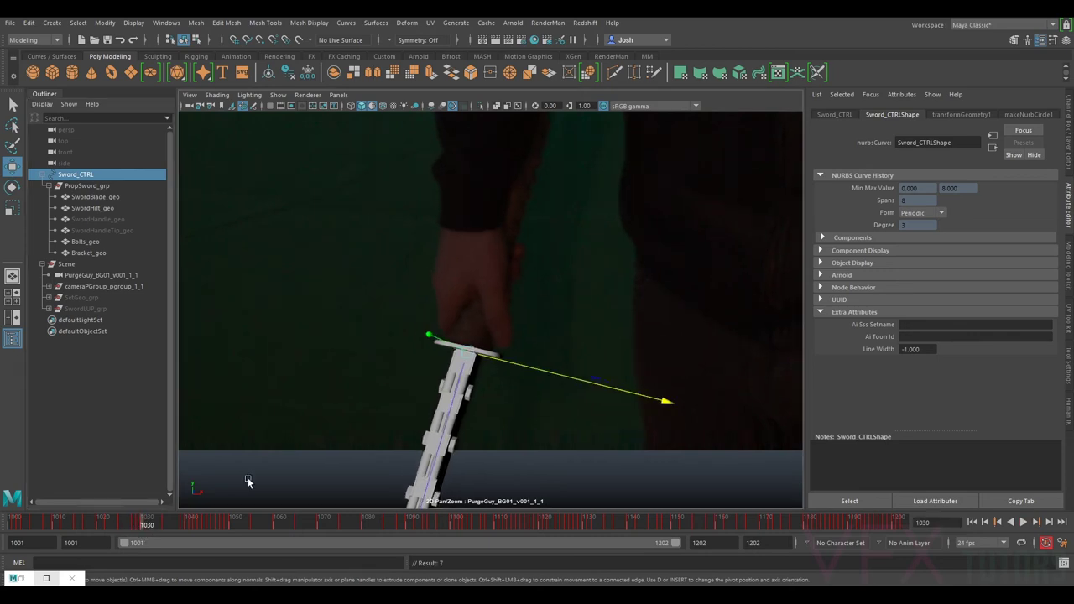
{"action": "key", "text": "alt+comma"}
{"action": "key", "text": "alt+period"}
{"action": "key", "text": "alt+comma"}
{"action": "key", "text": "alt+period"}
{"action": "key", "text": "alt+comma"}
{"action": "left_click_drag", "start_coordinate": [514, 364], "coordinate": [514, 365]}
- Fine-tune the sword control's position along its X axis on frame 1029 so the motion into frame 1030 is smooth
{"action": "left_click", "coordinate": [216, 94]}
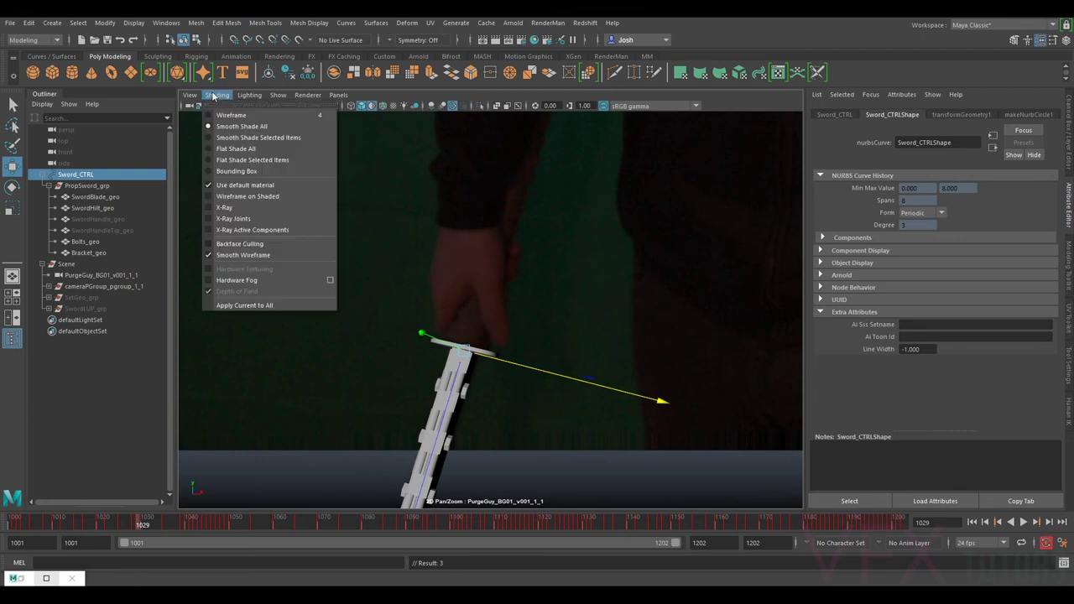
{"action": "left_click", "coordinate": [541, 374]}
{"action": "left_click_drag", "start_coordinate": [539, 370], "coordinate": [540, 370]}
{"action": "key", "text": "alt+period"}
{"action": "key", "text": "alt+comma"}
{"action": "key", "text": "alt+period"}
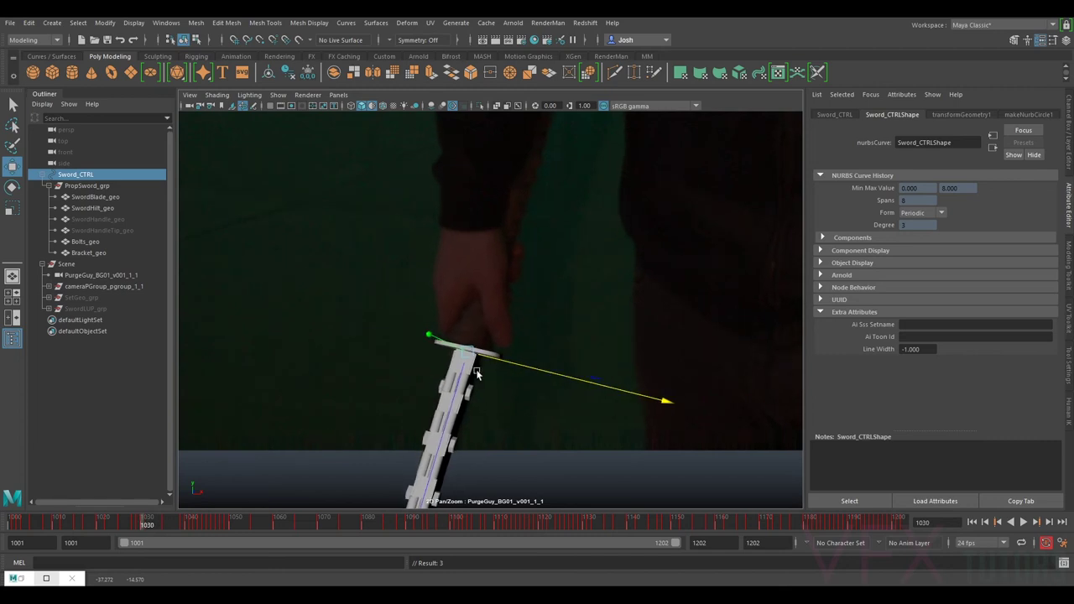
{"action": "key", "text": "alt+comma"}
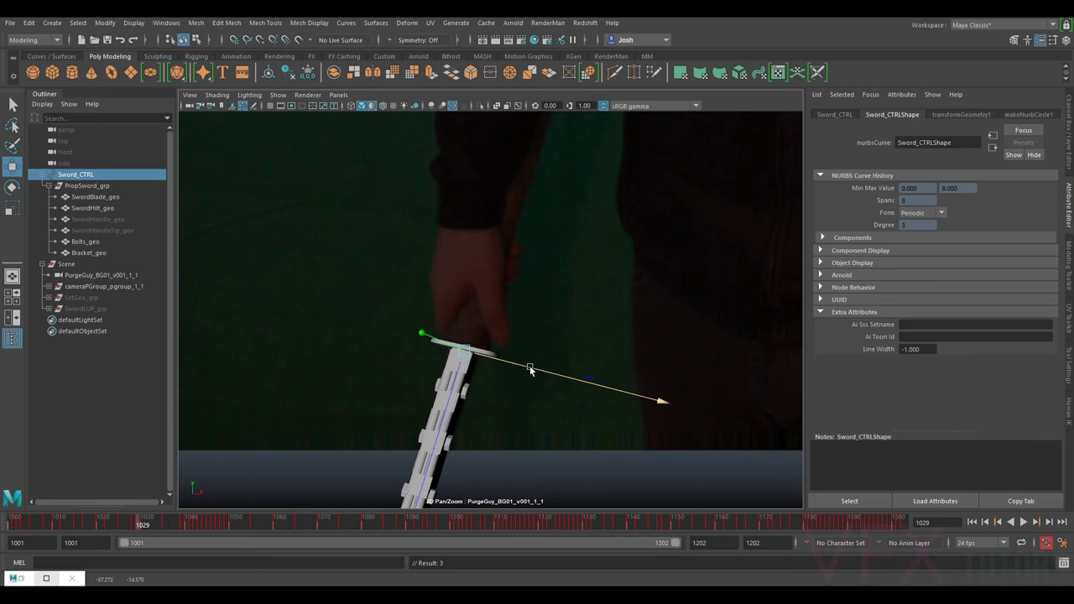
{"action": "key", "text": "alt+period"}
{"action": "key", "text": "alt+comma"}
{"action": "key", "text": "alt+period"}
{"action": "key", "text": "alt+comma"}
{"action": "left_click_drag", "start_coordinate": [522, 368], "coordinate": [525, 366]}
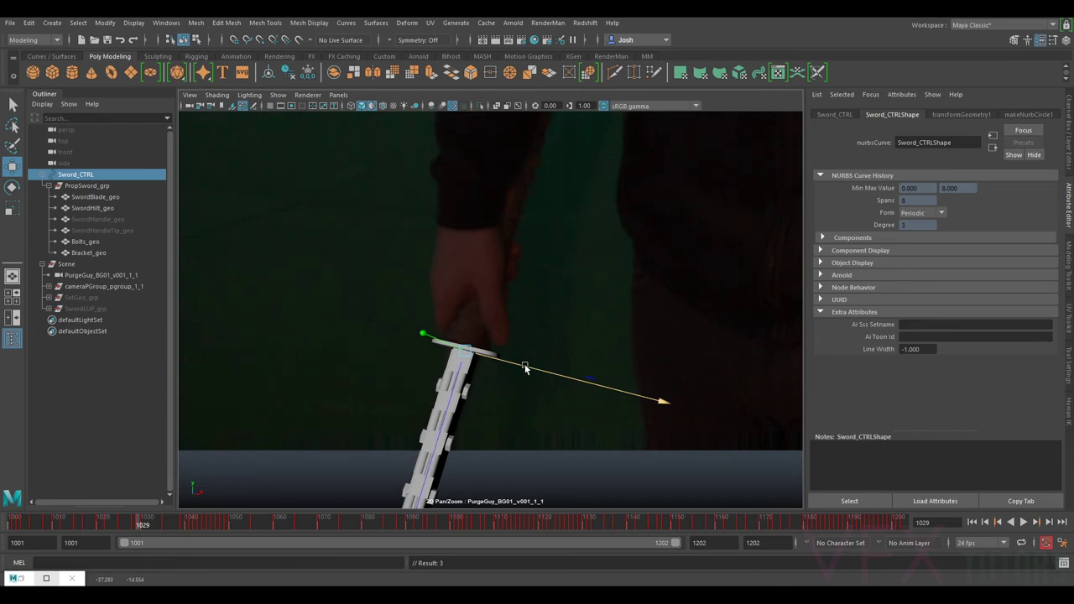
- Adjust the sword control slightly along its X axis on frame 1028, flipping between frames 1028 and 1029 to match the hand
{"action": "key", "text": "alt+comma"}
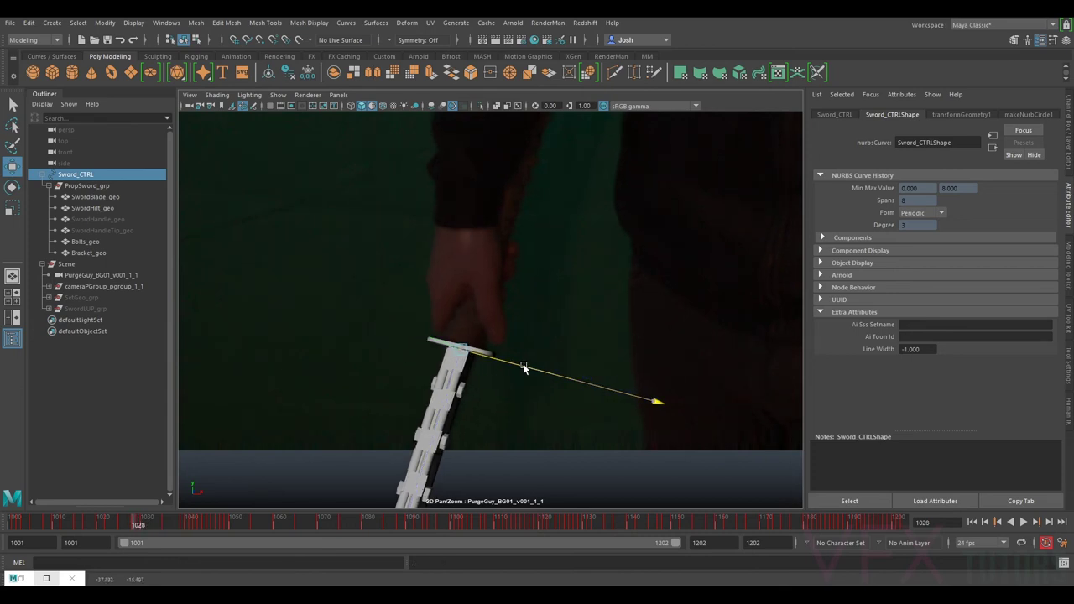
{"action": "key", "text": "alt+period"}
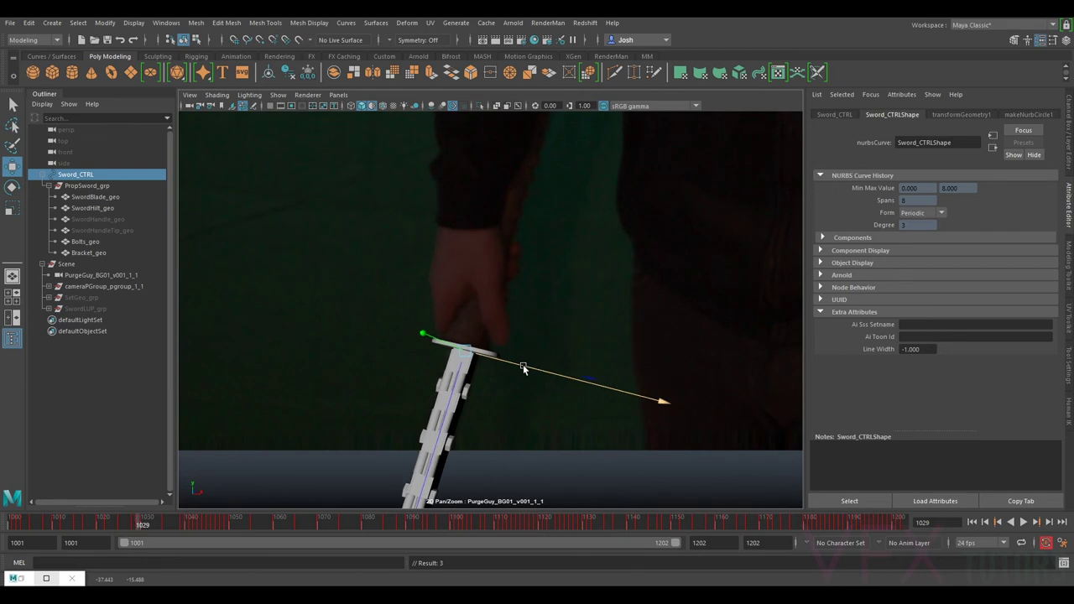
{"action": "key", "text": "alt+comma"}
{"action": "key", "text": "alt+period"}
{"action": "key", "text": "alt+comma"}
{"action": "key", "text": "alt+period"}
{"action": "key", "text": "alt+comma"}
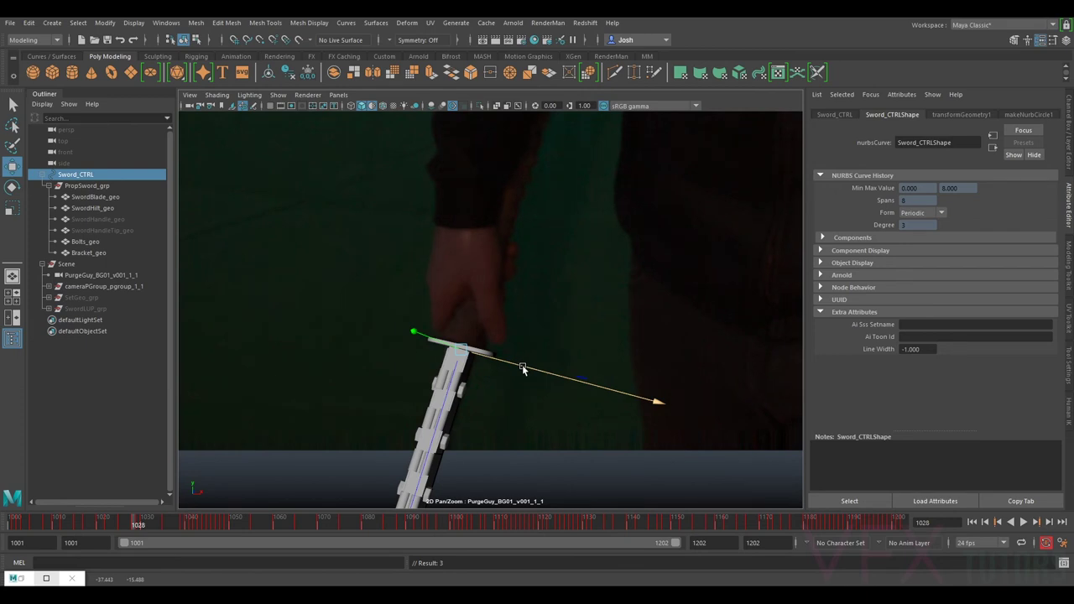
{"action": "key", "text": "alt+period"}
{"action": "key", "text": "alt+comma"}
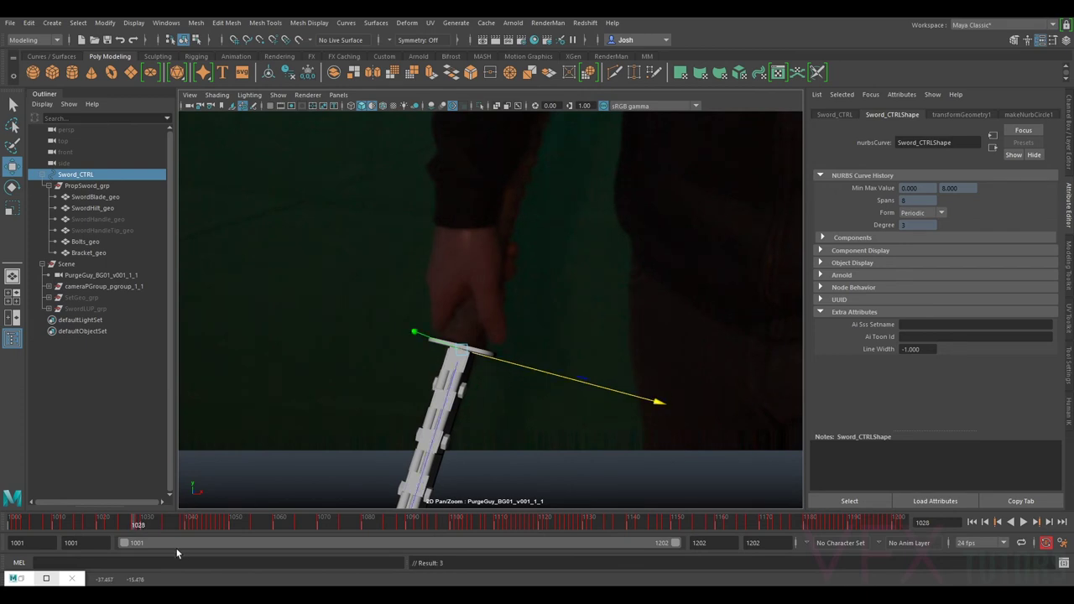
- Go to frame 1027 and nudge the sword control to follow the hand, comparing with the neighbouring frames 1026 and 1028
{"action": "mouse_move", "coordinate": [135, 524]}
{"action": "left_mouse_down"}
{"action": "mouse_move", "coordinate": [143, 523]}
{"action": "mouse_move", "coordinate": [115, 526]}
{"action": "mouse_move", "coordinate": [124, 527]}
{"action": "left_mouse_up"}
{"action": "left_click", "coordinate": [129, 526]}
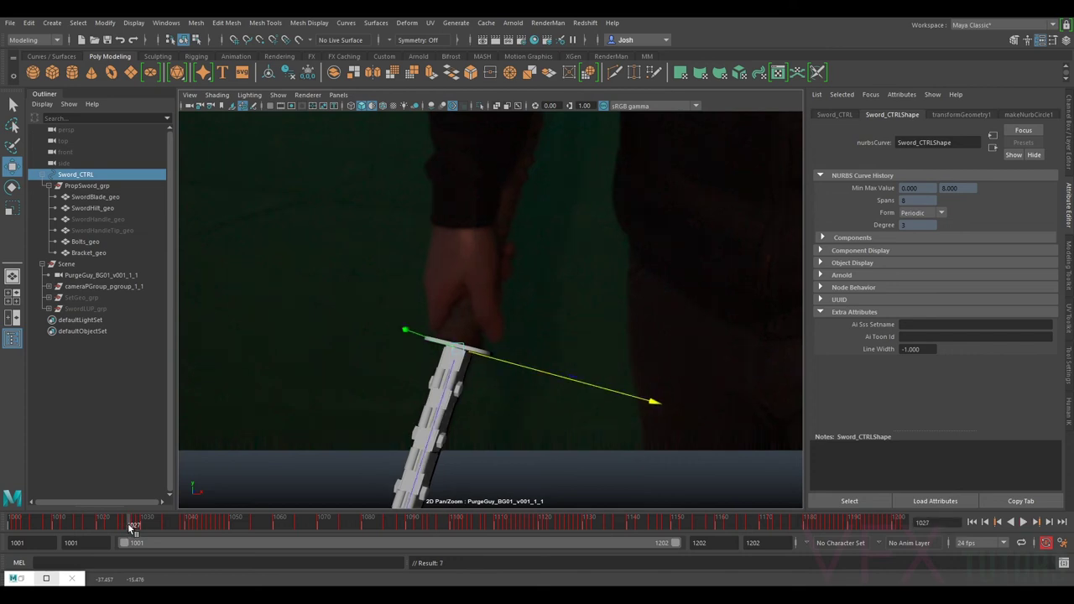
{"action": "key", "text": "alt+period"}
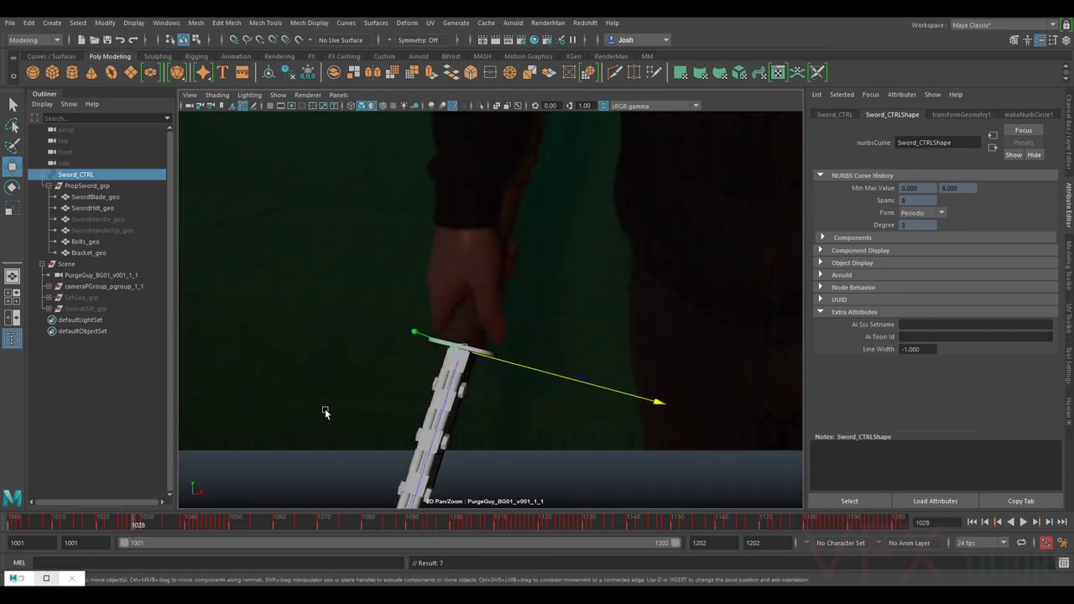
{"action": "key", "text": "alt+comma"}
{"action": "key", "text": "alt+period"}
{"action": "key", "text": "alt+comma"}
{"action": "key", "text": "alt+period"}
{"action": "key", "text": "alt+comma"}
{"action": "left_click_drag", "start_coordinate": [510, 365], "coordinate": [510, 366]}
{"action": "key", "text": "alt+period"}
{"action": "key", "text": "alt+comma"}
{"action": "key", "text": "alt+period"}
{"action": "key", "text": "alt+comma"}
{"action": "key", "text": "alt+period"}
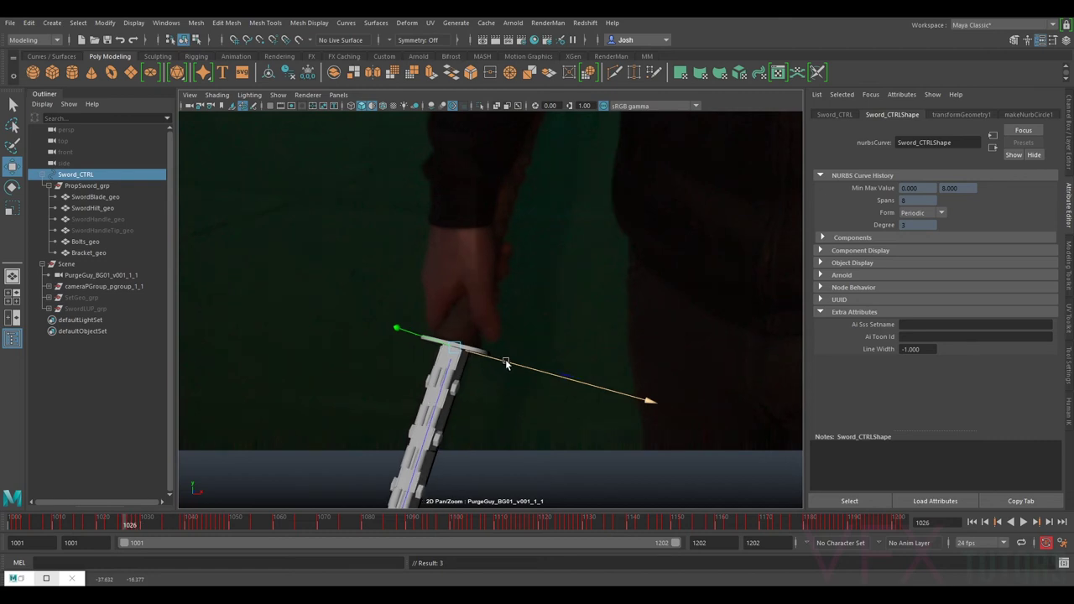
- Shift the sword control slightly along the blade around frame 1025, checking it against the adjacent frames
{"action": "key", "text": "alt+comma"}
{"action": "key", "text": "alt+comma"}
{"action": "key", "text": "alt+period"}
{"action": "key", "text": "alt+comma"}
{"action": "mouse_move", "coordinate": [447, 374]}
{"action": "left_mouse_down"}
{"action": "mouse_move", "coordinate": [500, 360]}
{"action": "mouse_move", "coordinate": [445, 374]}
{"action": "left_mouse_up"}
{"action": "key", "text": "alt+comma"}
{"action": "key", "text": "alt+period"}
{"action": "key", "text": "alt+comma"}
{"action": "key", "text": "alt+period"}
{"action": "key", "text": "alt+comma"}
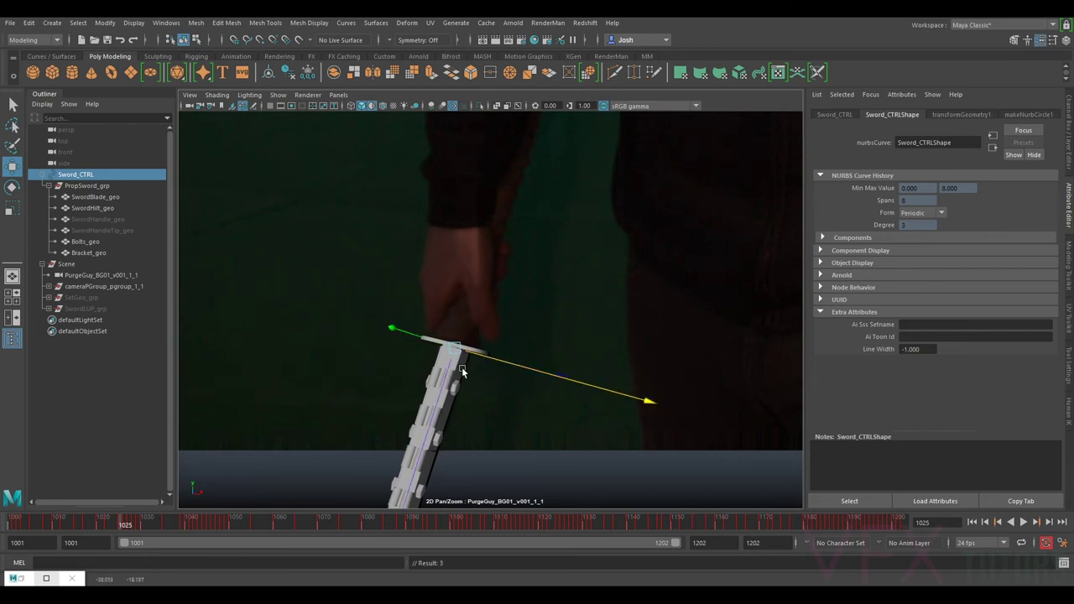
- Reposition the sword control along the blade and sideways on frame 1025, comparing repeatedly with frame 1026
{"action": "left_click_drag", "start_coordinate": [447, 371], "coordinate": [491, 356]}
{"action": "key", "text": "alt+period"}
{"action": "key", "text": "alt+comma"}
{"action": "key", "text": "alt+period"}
{"action": "key", "text": "alt+comma"}
{"action": "key", "text": "alt+period"}
{"action": "key", "text": "alt+comma"}
{"action": "key", "text": "alt+period"}
{"action": "key", "text": "alt+comma"}
{"action": "key", "text": "alt+period"}
{"action": "key", "text": "alt+comma"}
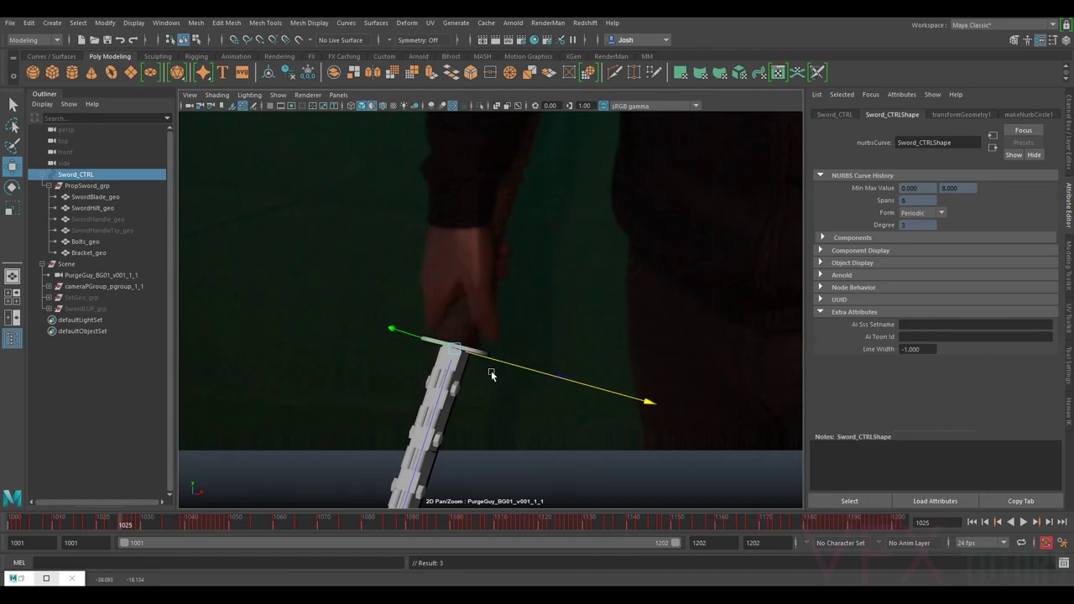
- Nudge the sword control along its X axis, set a keyframe on frame 1025, and compare it with the adjacent frame
{"action": "left_click_drag", "start_coordinate": [499, 361], "coordinate": [498, 360]}
{"action": "key", "text": "s"}
{"action": "key", "text": "alt+period"}
{"action": "key", "text": "alt+comma"}
{"action": "key", "text": "alt+period"}
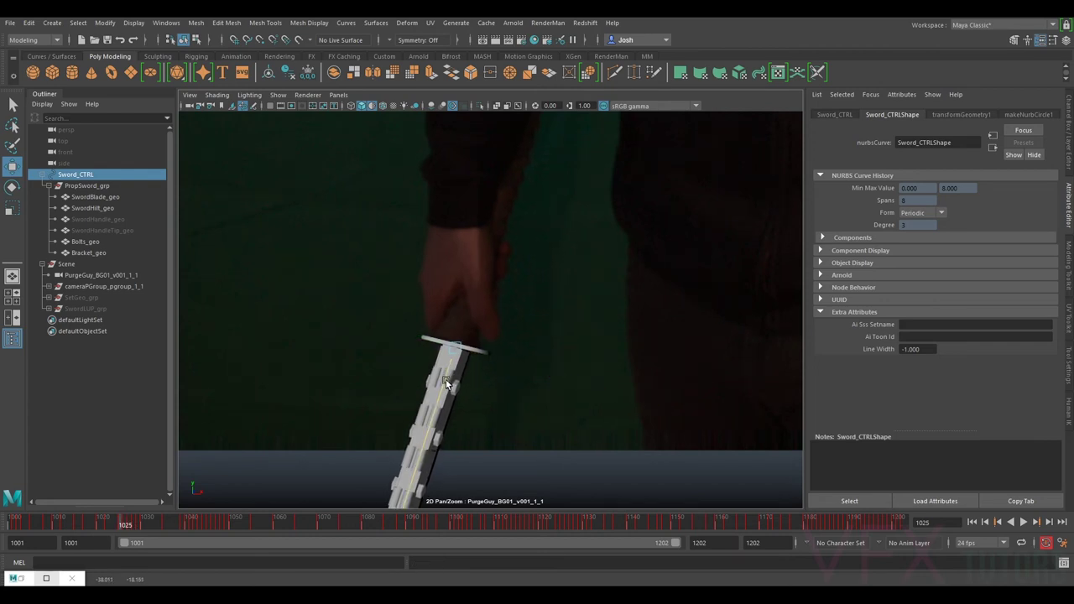
{"action": "key", "text": "alt+comma"}
{"action": "key", "text": "alt+period"}
{"action": "key", "text": "alt+comma"}
- Refine the sword control's placement along the blade on frame 1025 and check the movement across frames 1023 to 1026
{"action": "left_click_drag", "start_coordinate": [443, 384], "coordinate": [473, 370]}
{"action": "key", "text": "comma"}
{"action": "key", "text": "comma"}
{"action": "key", "text": "period"}
{"action": "left_click", "coordinate": [115, 527]}
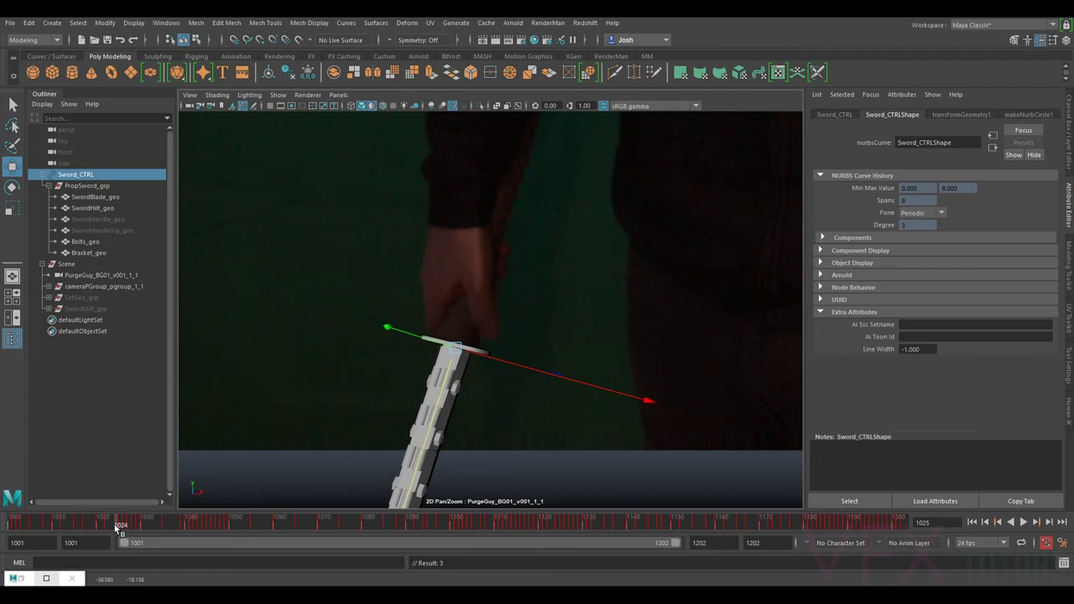
{"action": "key", "text": "alt+comma"}
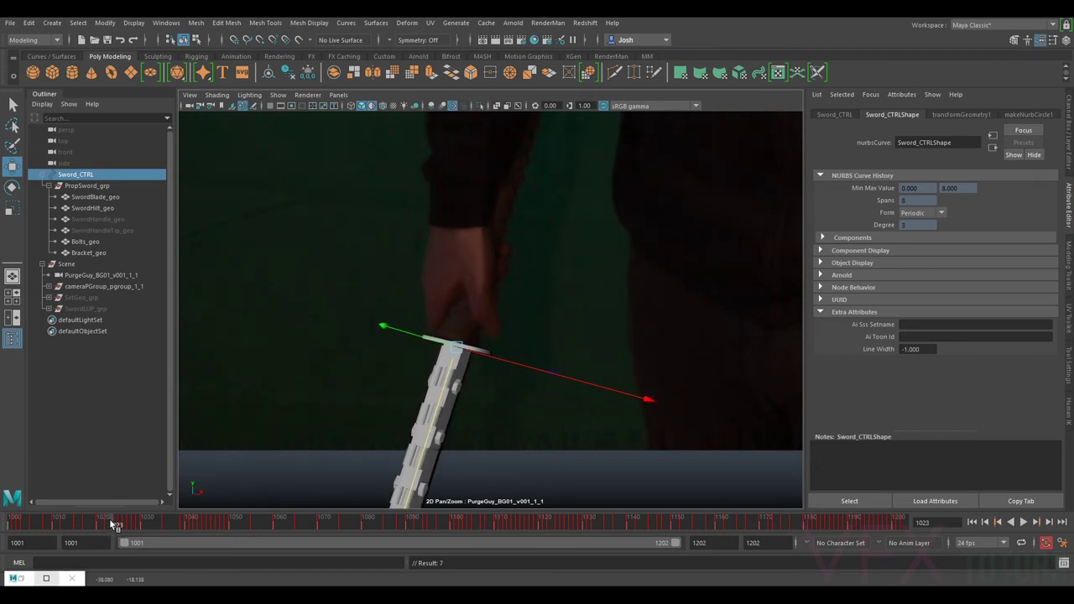
{"action": "key", "text": "alt+period"}
{"action": "key", "text": "alt+period"}
{"action": "key", "text": "alt+period"}
{"action": "key", "text": "alt+period"}
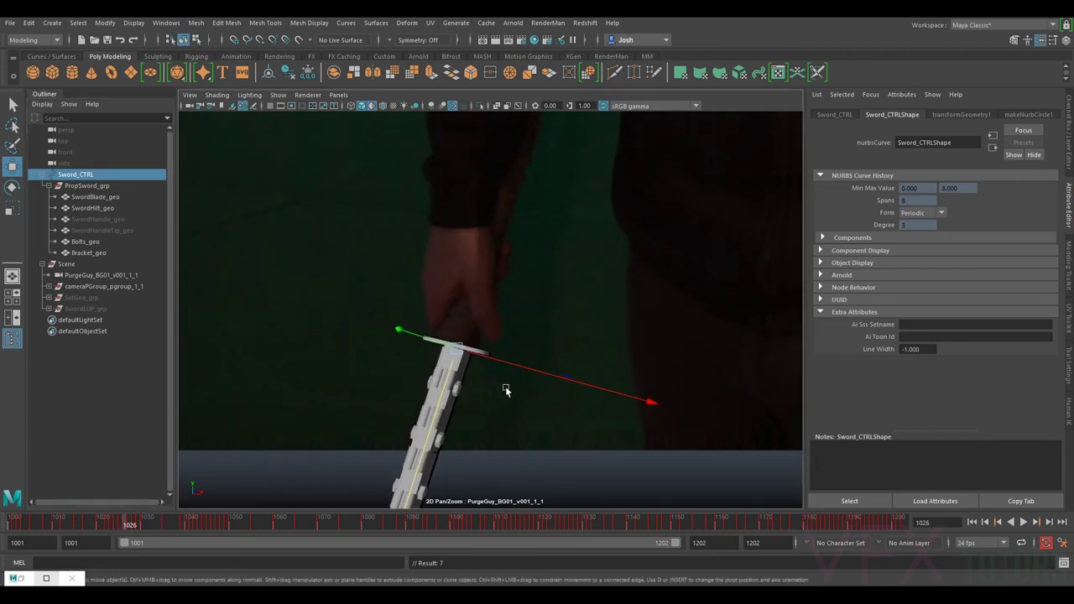
{"action": "key", "text": "alt+comma"}
{"action": "key", "text": "alt+comma"}
{"action": "key", "text": "alt+comma"}
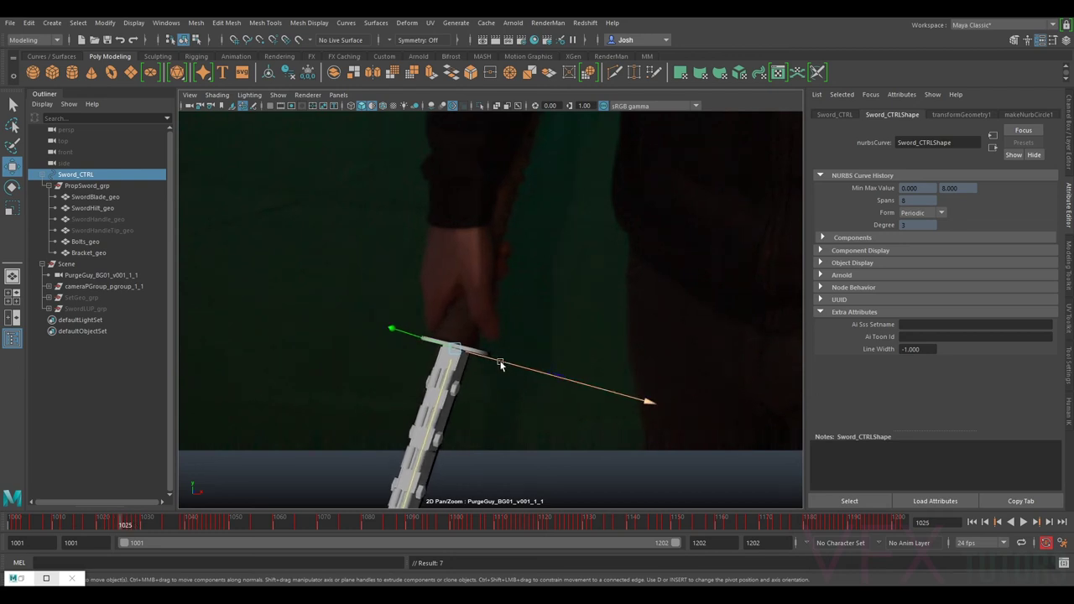
- Move the sword control slightly along its Y axis and rotate it around the blade's axis on frame 1024 to match frame 1025
{"action": "left_click_drag", "start_coordinate": [434, 344], "coordinate": [431, 343]}
{"action": "key", "text": "alt+period"}
{"action": "key", "text": "alt+comma"}
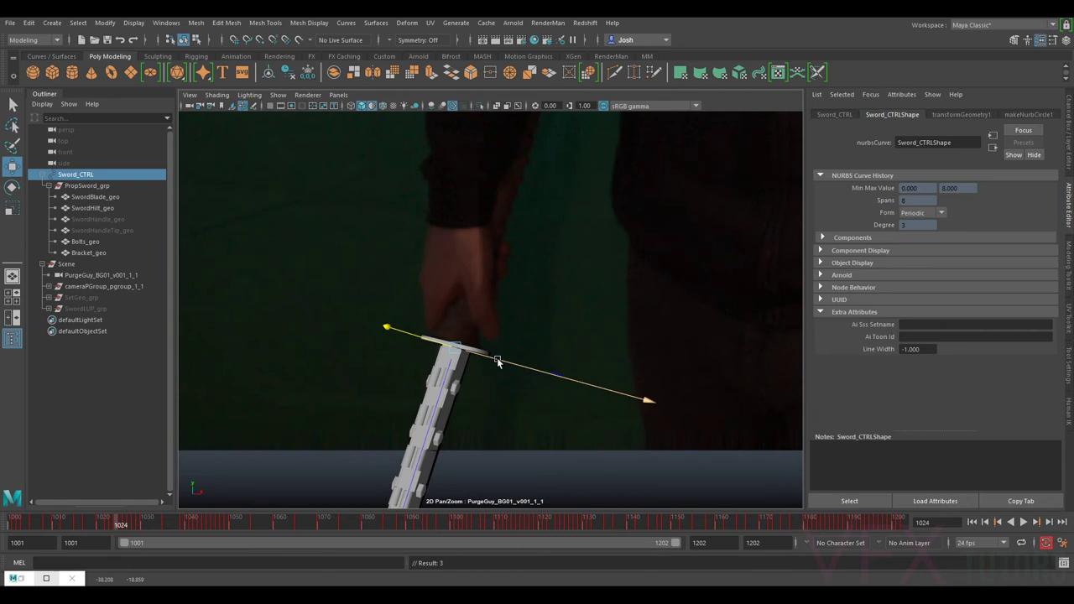
{"action": "key", "text": "e"}
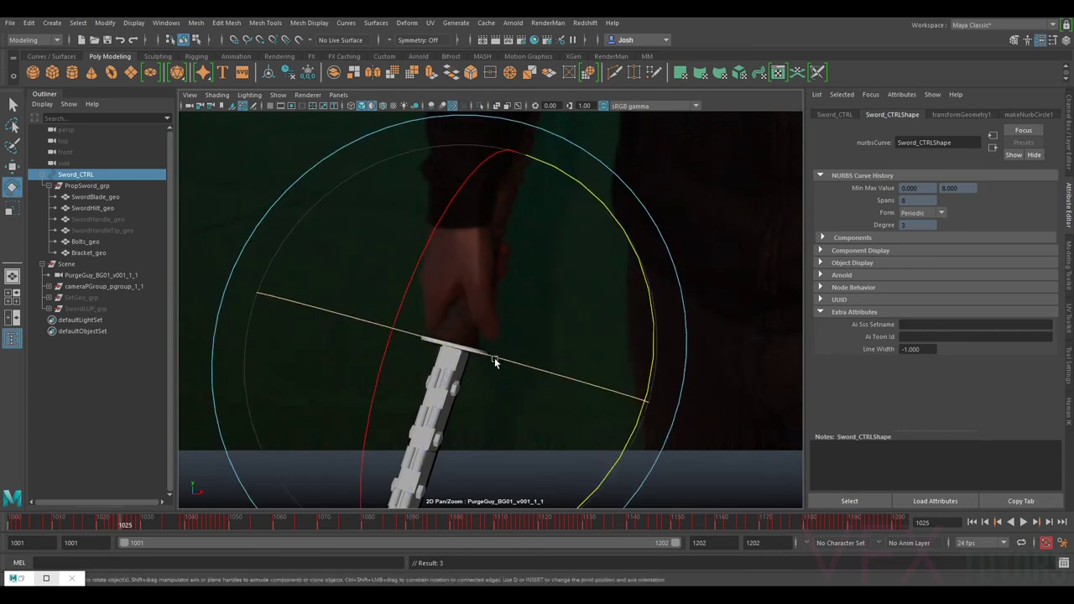
{"action": "key", "text": "alt+period"}
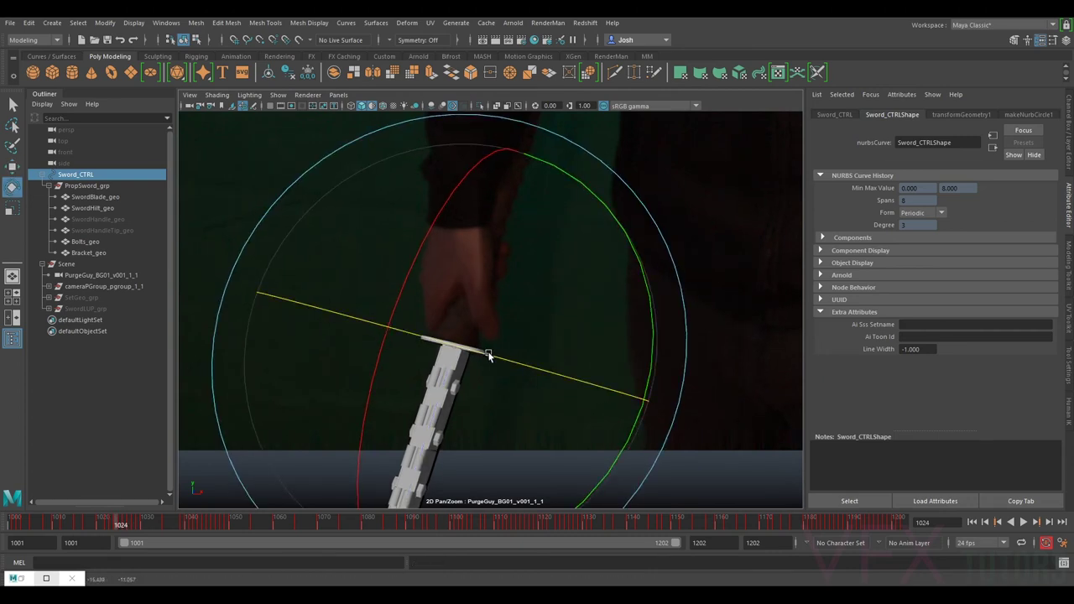
{"action": "key", "text": "alt+period"}
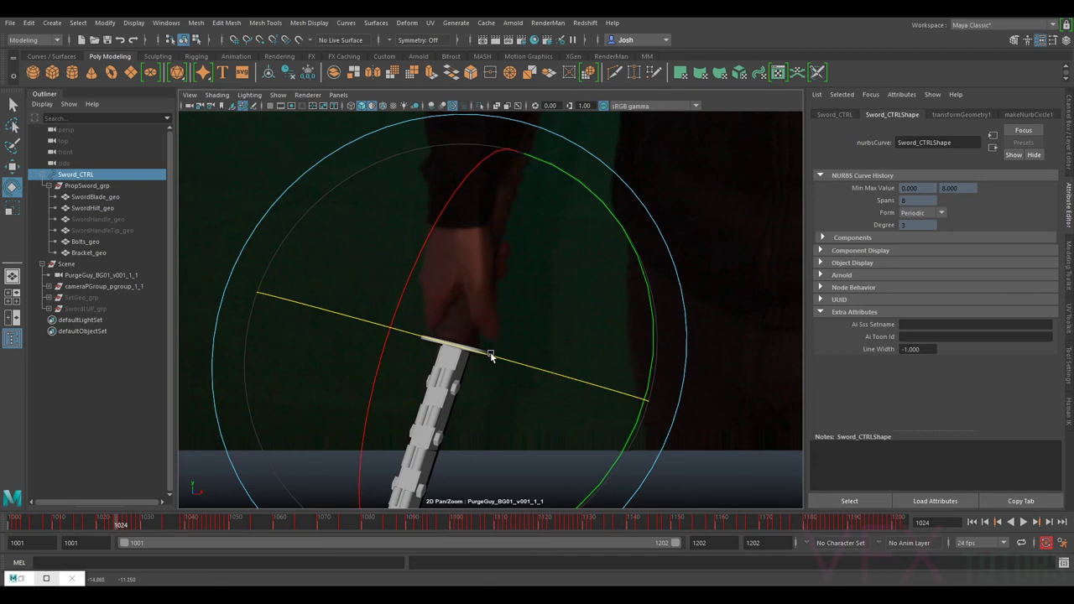
{"action": "key", "text": "alt+comma"}
{"action": "key", "text": "alt+period"}
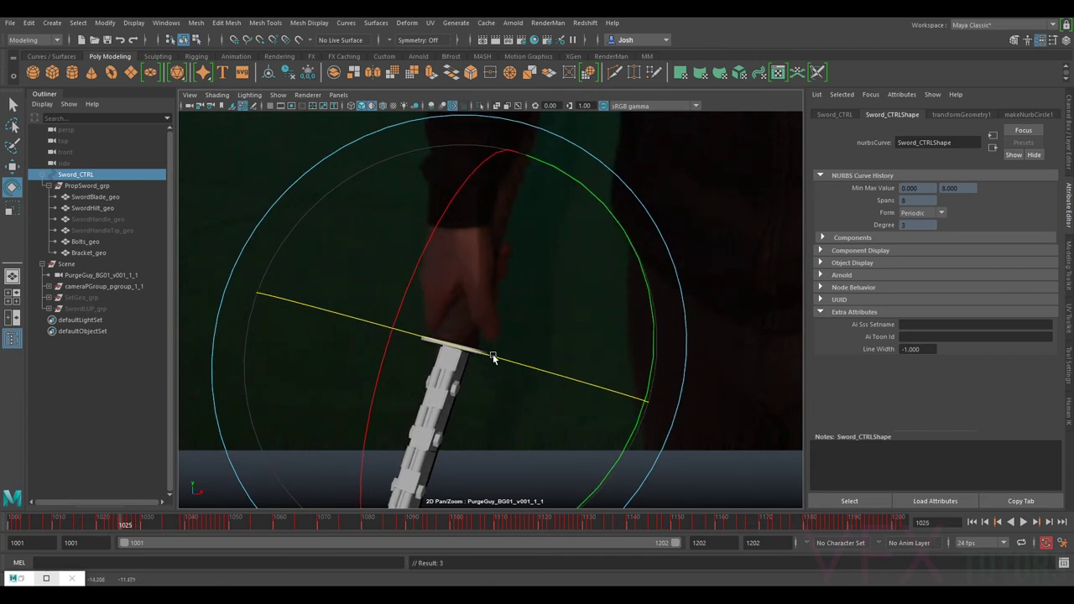
{"action": "key", "text": "alt+comma"}
{"action": "key", "text": "alt+comma"}
- Move the sword control slightly along the blade's length on frame 1024, comparing with frame 1025
{"action": "key", "text": "w"}
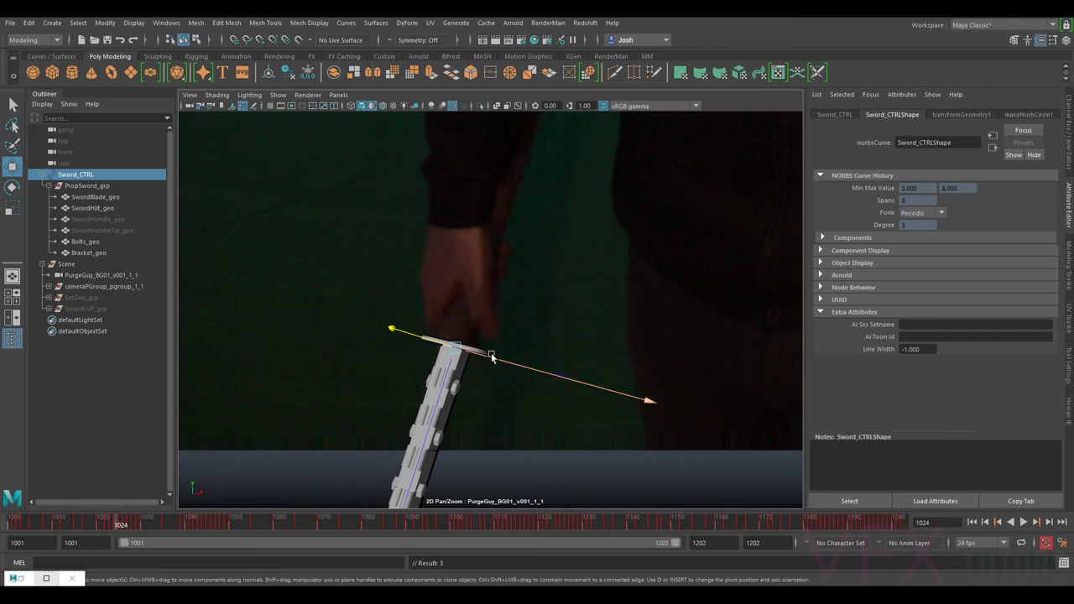
{"action": "left_click_drag", "start_coordinate": [445, 376], "coordinate": [446, 374]}
{"action": "key", "text": "alt+period"}
{"action": "key", "text": "alt+comma"}
{"action": "key", "text": "alt+period"}
{"action": "key", "text": "alt+comma"}
{"action": "left_click", "coordinate": [446, 377]}
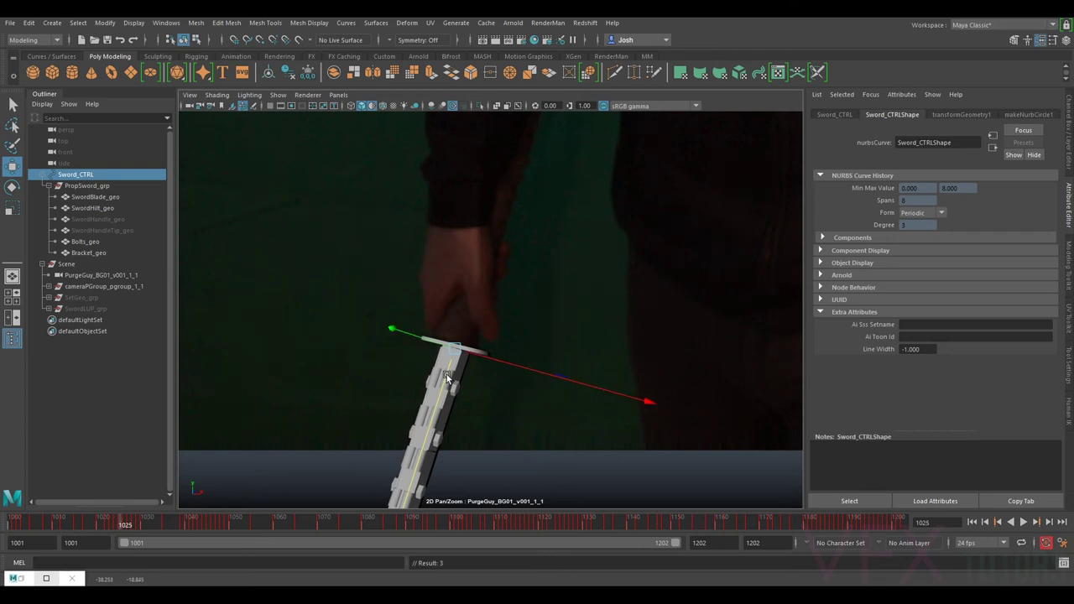
{"action": "left_click_drag", "start_coordinate": [445, 381], "coordinate": [447, 380]}
{"action": "key", "text": "alt+period"}
{"action": "key", "text": "alt+comma"}
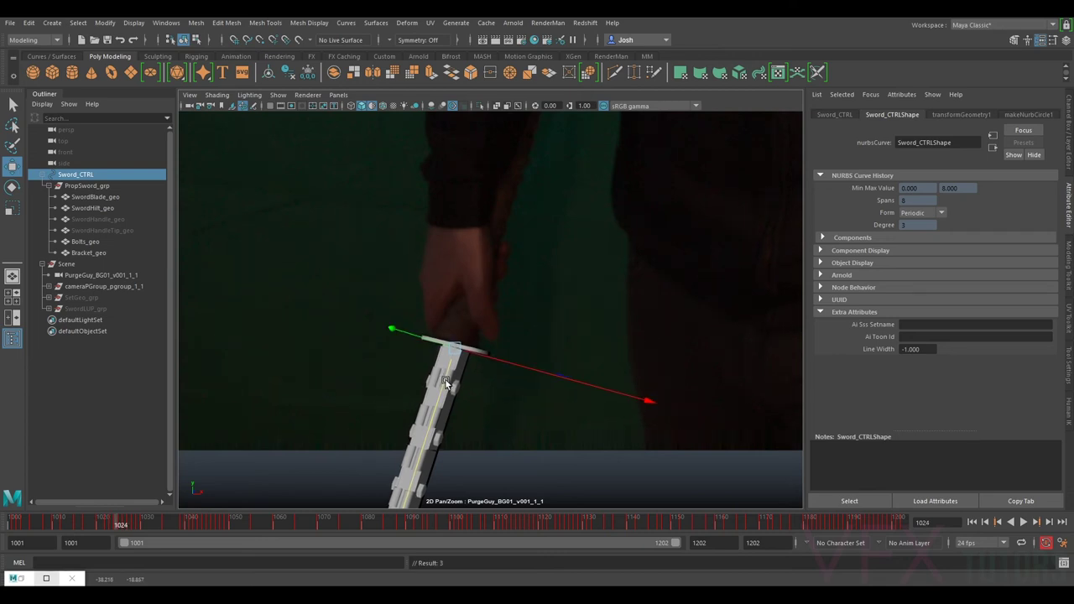
- Make two more tiny corrections along the blade on frame 1024 to keep the hilt against the hand
{"action": "left_click_drag", "start_coordinate": [444, 383], "coordinate": [444, 382]}
{"action": "left_click_drag", "start_coordinate": [443, 382], "coordinate": [444, 382]}
{"action": "key", "text": "alt+period"}
{"action": "key", "text": "alt+comma"}
{"action": "key", "text": "alt+period"}
{"action": "key", "text": "alt+comma"}
{"action": "key", "text": "w"}
- Step back and forth through the frames around 1024 and 1025 to check the sword's motion against the hand
{"action": "key", "text": "alt+period"}
{"action": "key", "text": "alt+comma"}
{"action": "key", "text": "alt+period"}
{"action": "key", "text": "alt+period"}
{"action": "key", "text": "alt+period"}
{"action": "key", "text": "alt+period"}
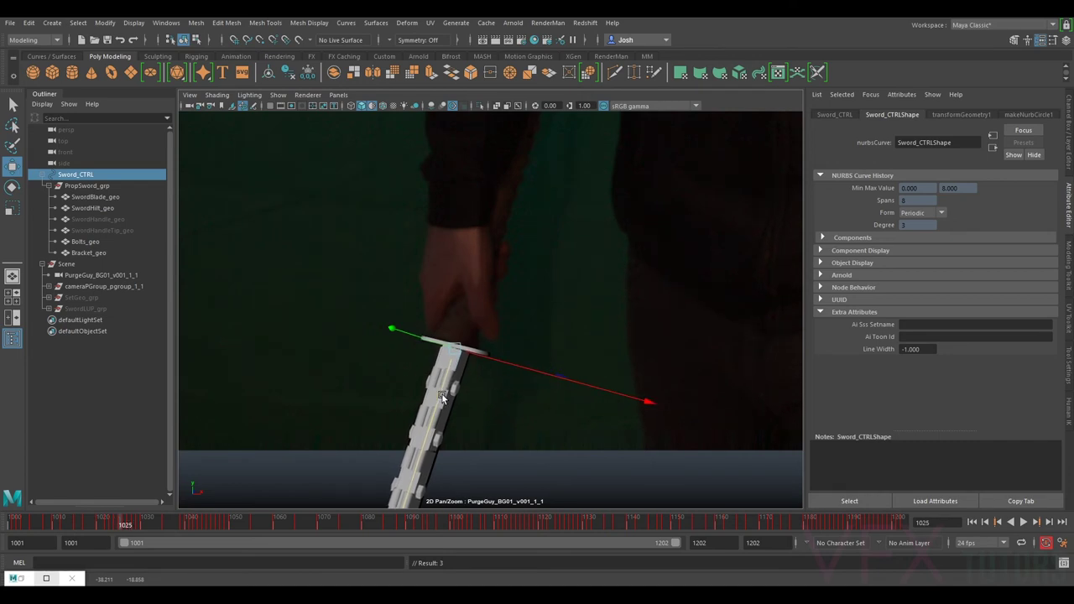
{"action": "key", "text": "alt+comma"}
{"action": "key", "text": "alt+comma"}
{"action": "key", "text": "alt+comma"}
{"action": "key", "text": "alt+comma"}
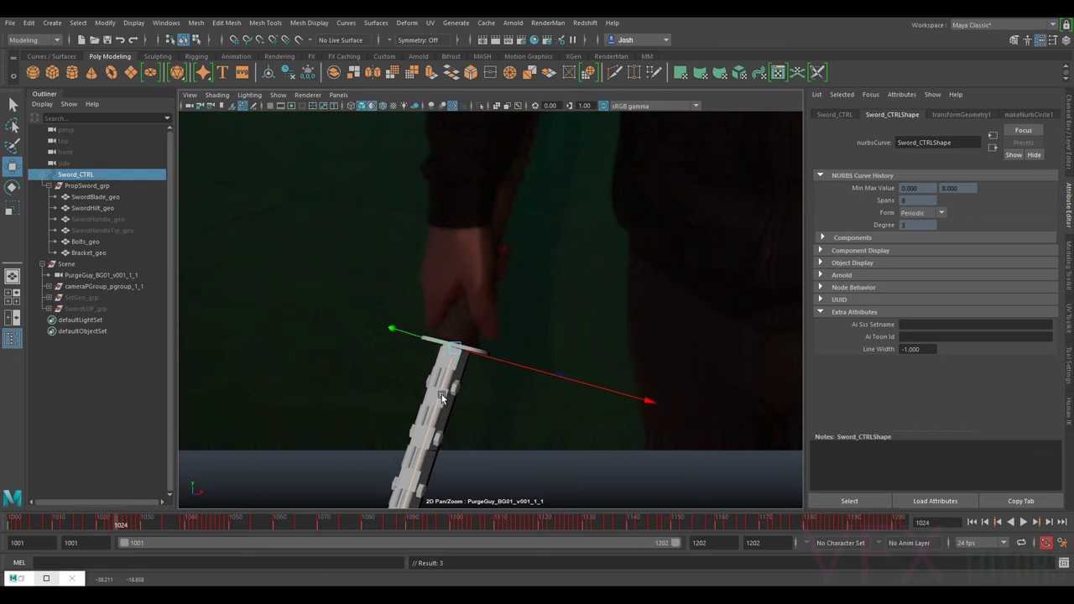
- Rotate the sword control slightly around the blade's axis, comparing frames 1023 and 1024
{"action": "key", "text": "backslash"}
{"action": "key", "text": "alt+comma"}
{"action": "key", "text": "e"}
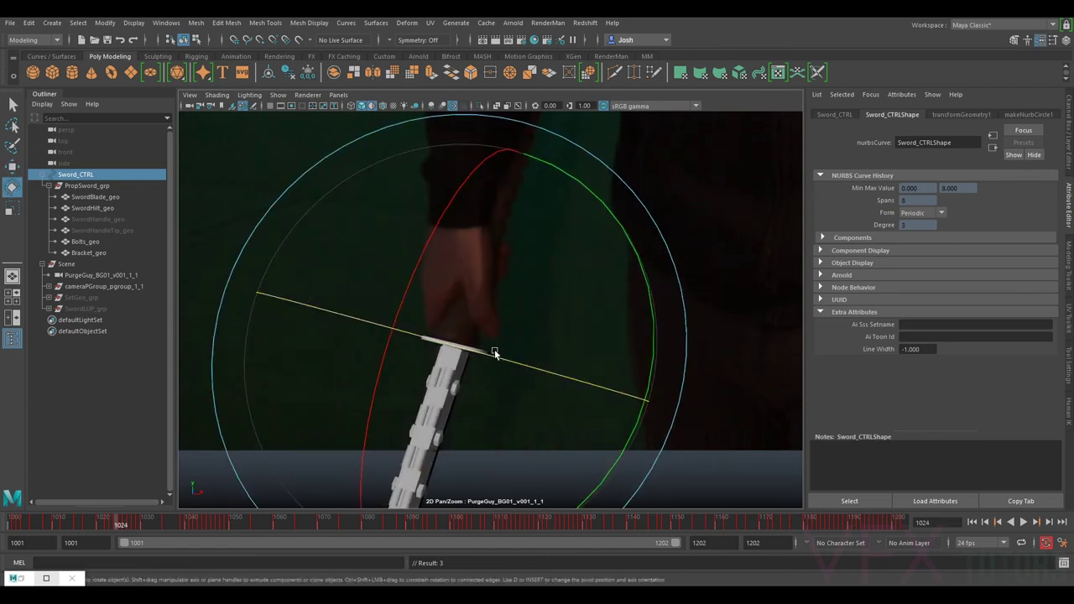
{"action": "left_click_drag", "start_coordinate": [490, 352], "coordinate": [508, 360]}
{"action": "key", "text": "alt+period"}
{"action": "key", "text": "alt+comma"}
{"action": "key", "text": "alt+period"}
{"action": "key", "text": "alt+comma"}
{"action": "key", "text": "alt+period"}
{"action": "key", "text": "alt+comma"}
- Nudge the sword control along its X axis around frame 1023 and check it against frames 1024 and 1025
{"action": "key", "text": "w"}
{"action": "key", "text": "alt+period"}
{"action": "left_click_drag", "start_coordinate": [529, 367], "coordinate": [527, 366]}
{"action": "key", "text": "alt+comma"}
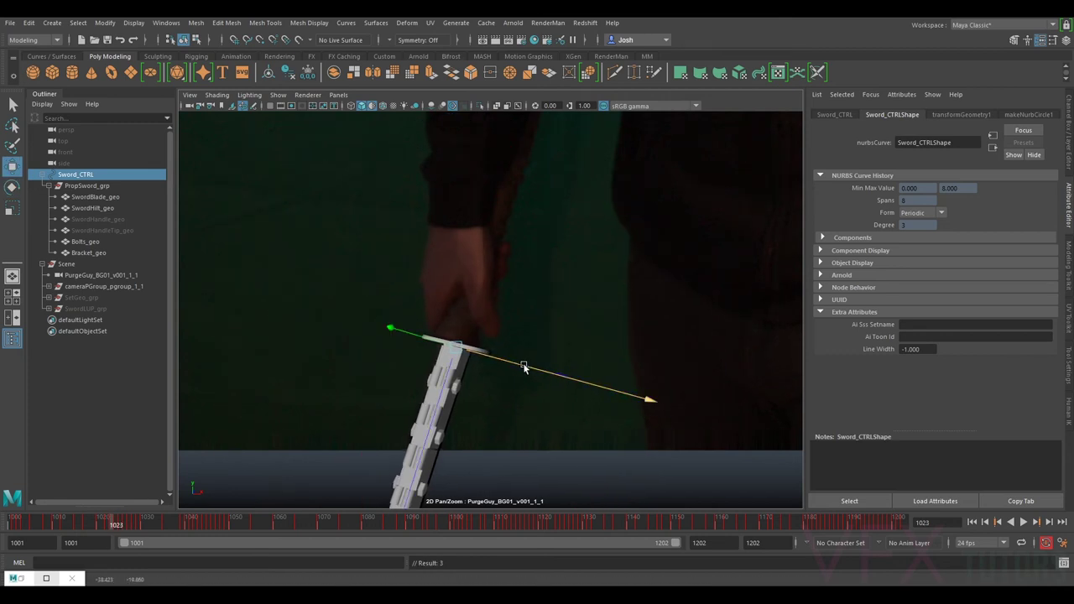
{"action": "key", "text": "alt+period"}
{"action": "key", "text": "alt+comma"}
{"action": "key", "text": "alt+period"}
{"action": "key", "text": "alt+comma"}
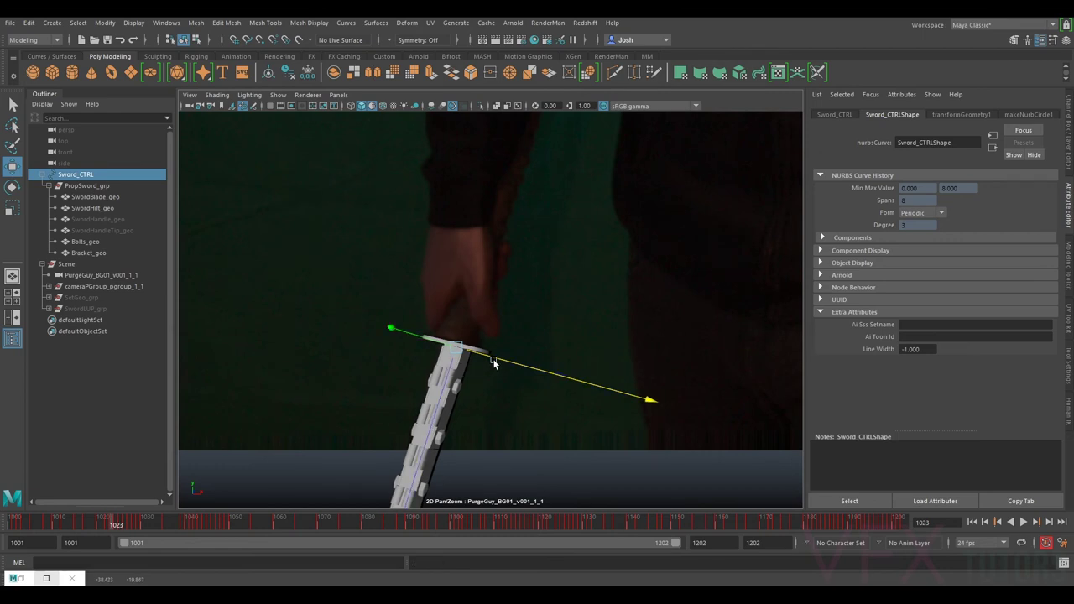
{"action": "left_click_drag", "start_coordinate": [503, 359], "coordinate": [503, 357]}
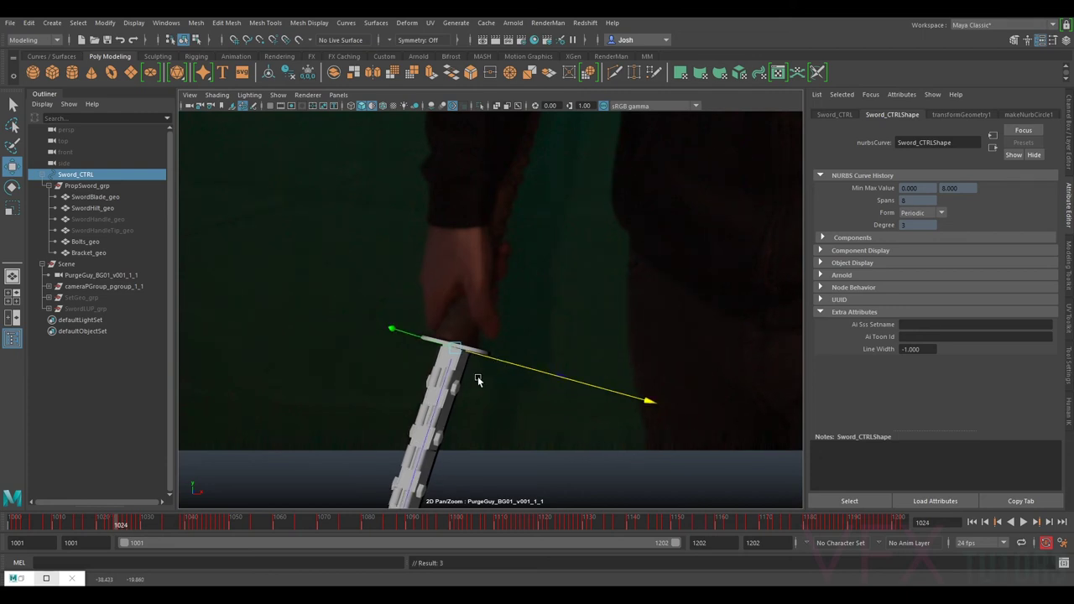
{"action": "key", "text": "alt+period"}
{"action": "key", "text": "alt+period"}
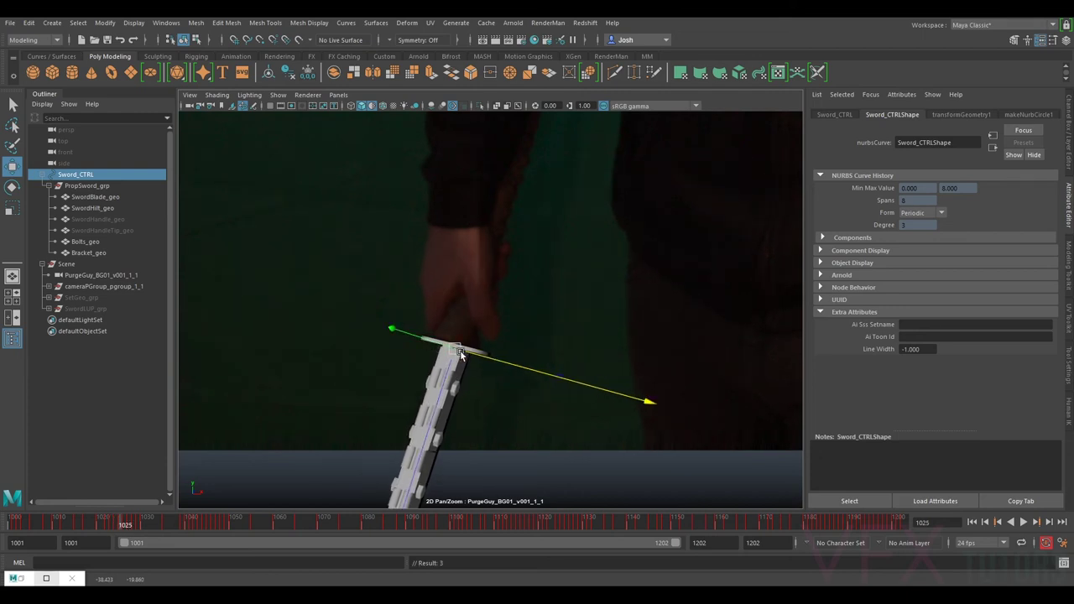
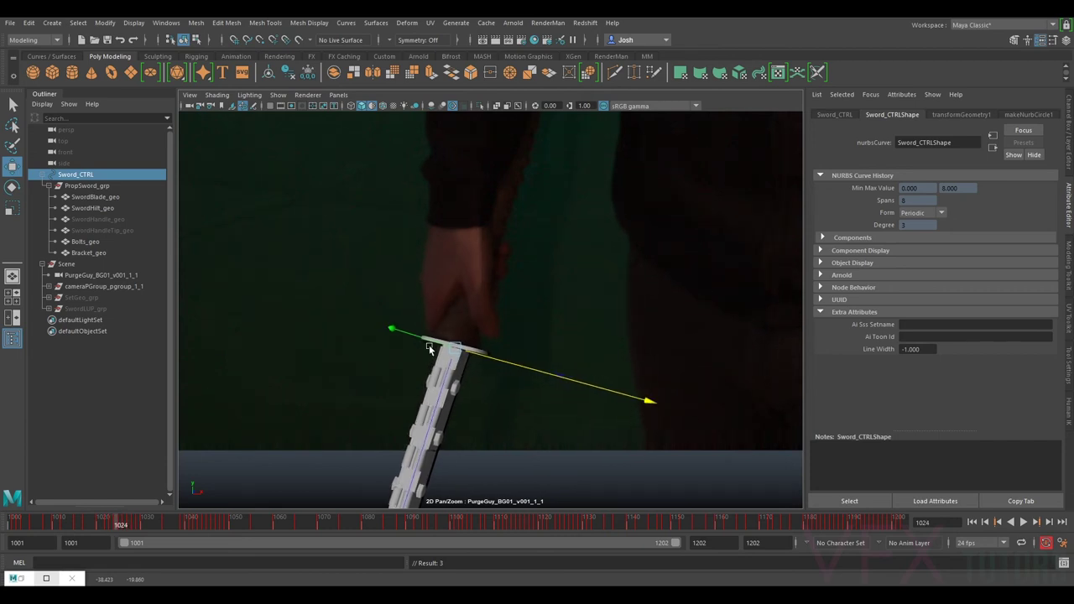
- Nudge the sword control along its Y axis on frames 1024 and 1022 so the hilt follows the hand, and key it
{"action": "left_click_drag", "start_coordinate": [406, 330], "coordinate": [407, 330]}
{"action": "key", "text": "."}
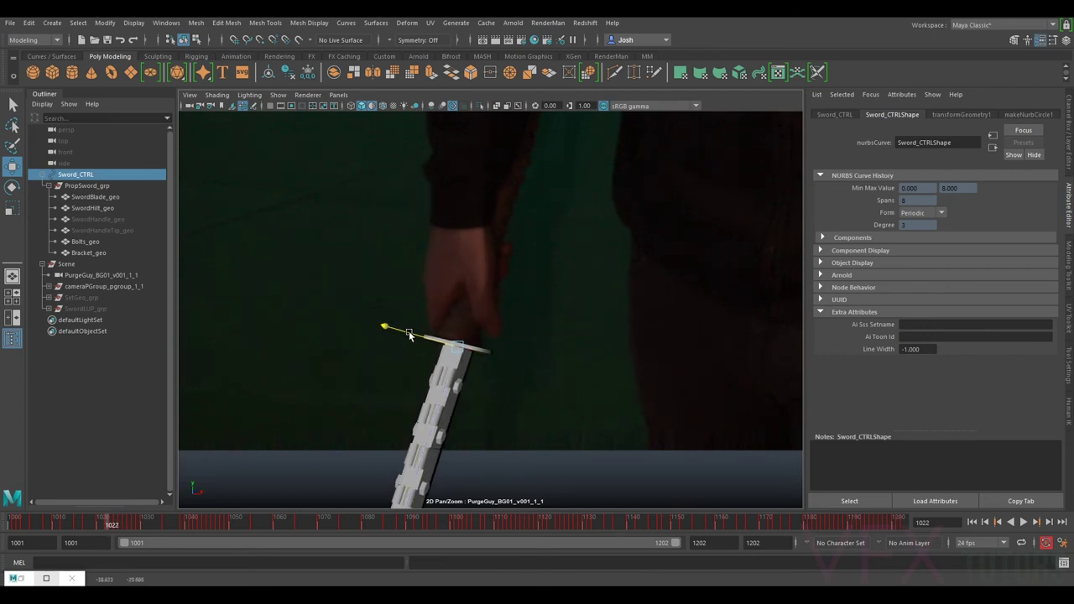
{"action": "key", "text": "s"}
{"action": "left_click_drag", "start_coordinate": [410, 334], "coordinate": [410, 334]}
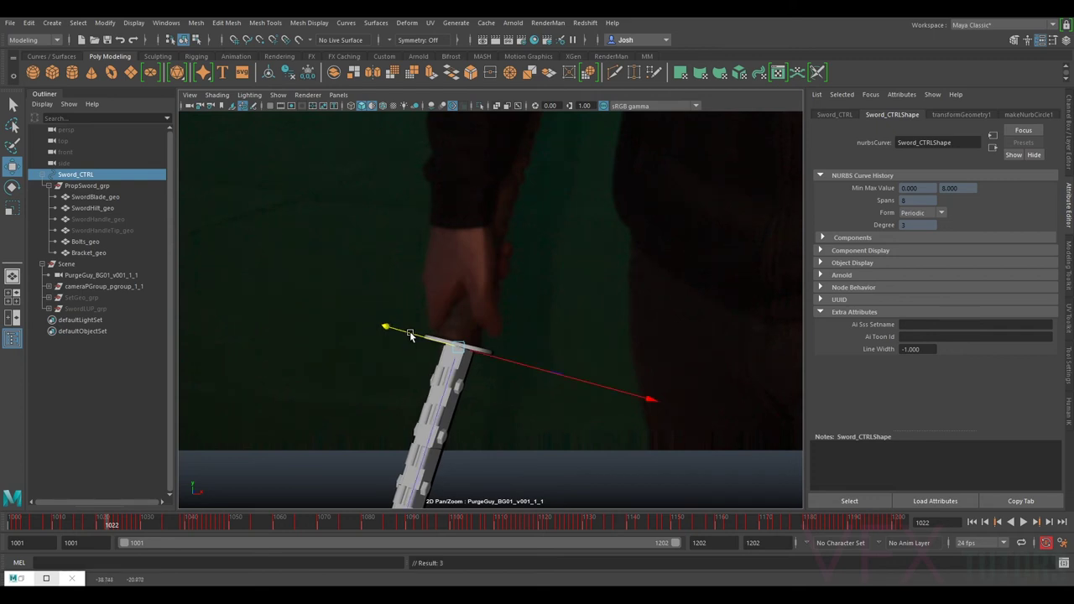
{"action": "key", "text": "comma"}
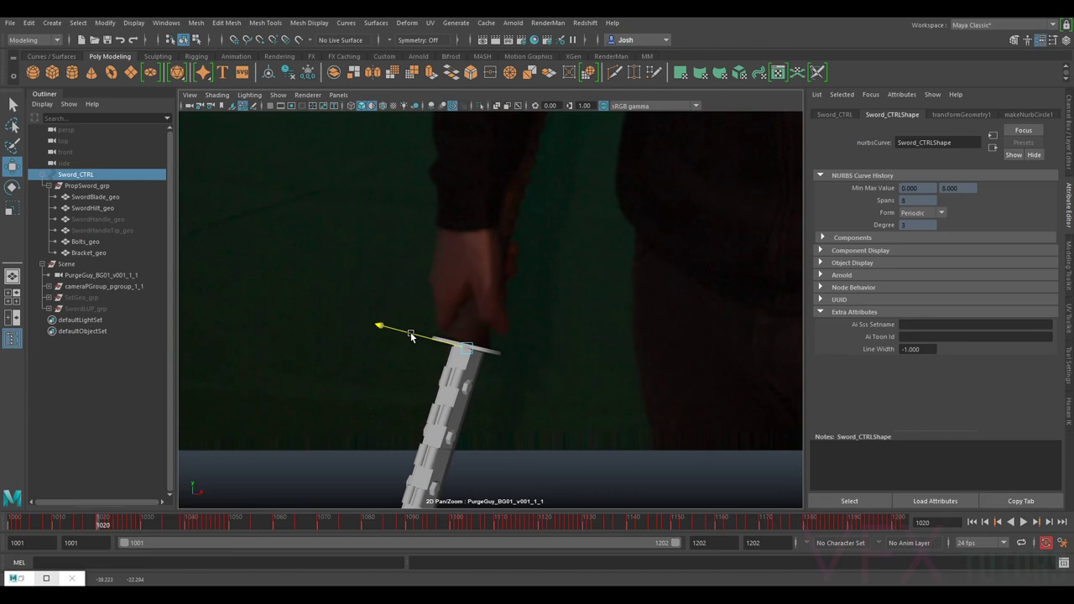
- Play and scrub the frames between about 1018 and 1025 to check the sword's position against the hand
{"action": "key", "text": "alt+v"}
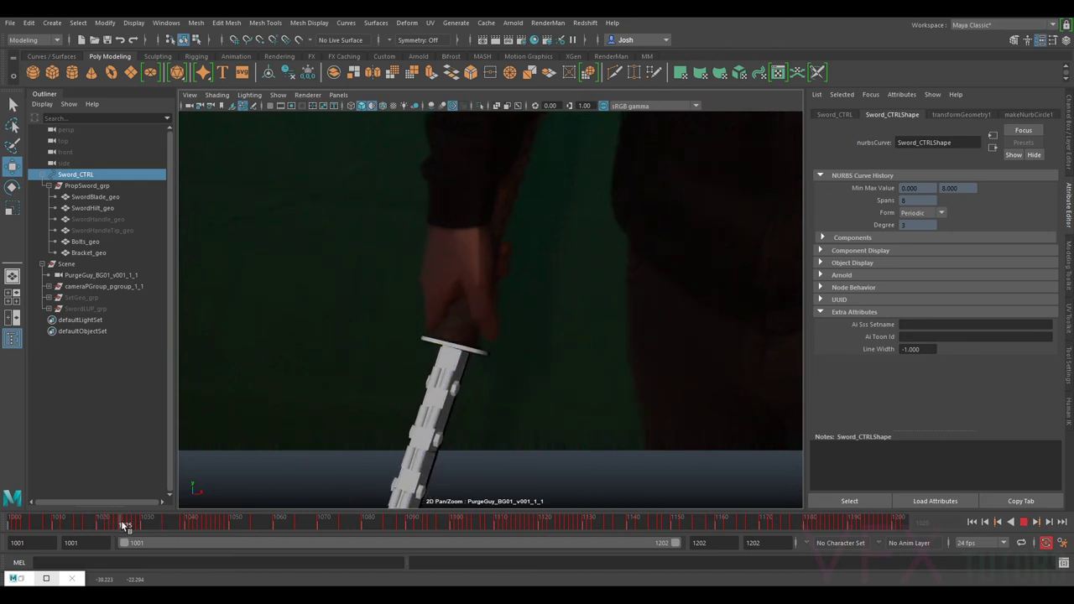
{"action": "mouse_move", "coordinate": [120, 524]}
{"action": "left_mouse_down"}
{"action": "mouse_move", "coordinate": [8, 527]}
{"action": "mouse_move", "coordinate": [109, 526]}
{"action": "mouse_move", "coordinate": [93, 537]}
{"action": "mouse_move", "coordinate": [150, 538]}
{"action": "mouse_move", "coordinate": [44, 537]}
{"action": "mouse_move", "coordinate": [157, 550]}
{"action": "mouse_move", "coordinate": [89, 552]}
{"action": "left_mouse_up"}
{"action": "key", "text": "w"}
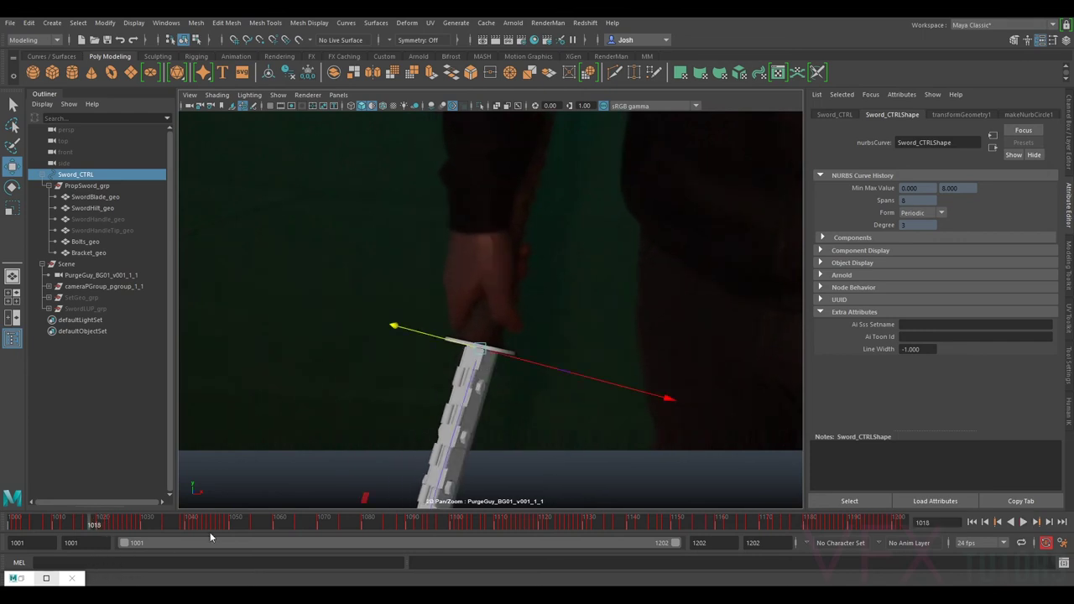
- Break the connections on the Visibility channel of Sword_CTRL
{"action": "key", "text": "ctrl+h"}
{"action": "left_click_drag", "start_coordinate": [139, 518], "coordinate": [67, 525]}
{"action": "key", "text": "ctrl+h"}
{"action": "left_click", "coordinate": [1038, 156]}
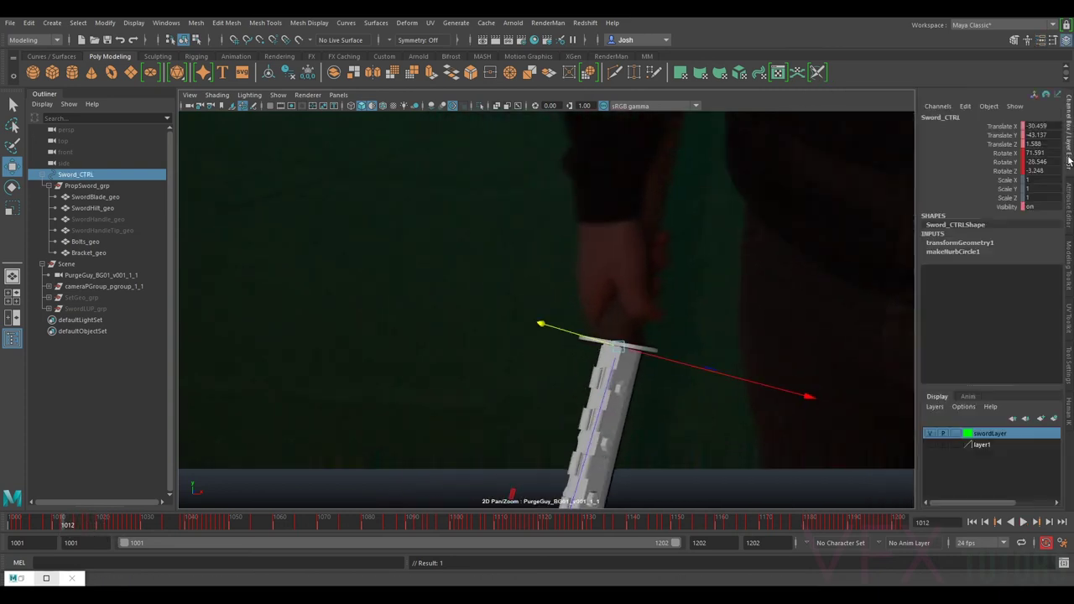
{"action": "right_click", "coordinate": [1014, 206]}
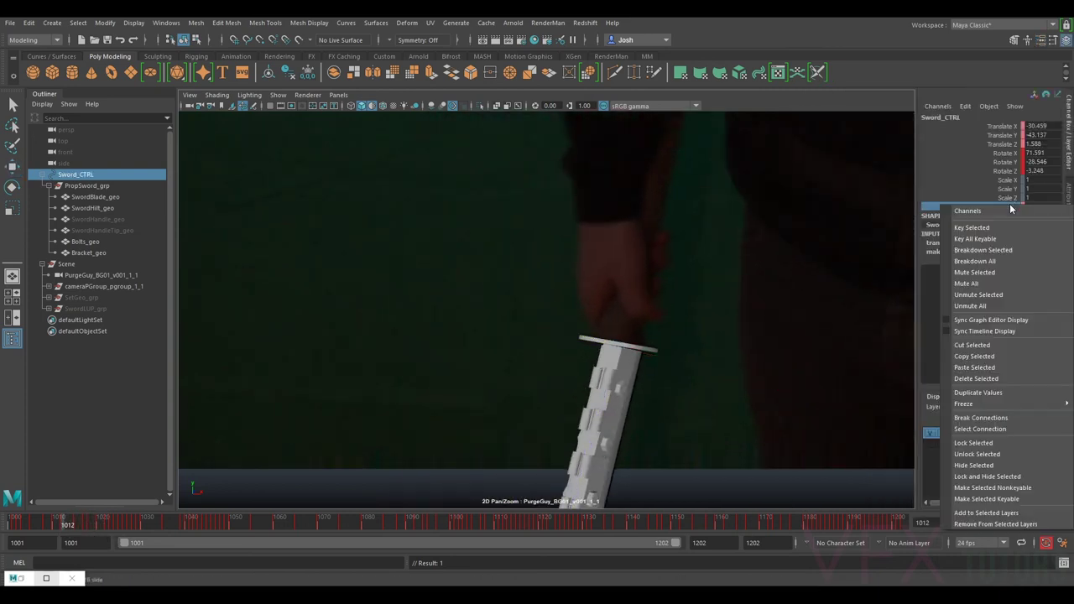
{"action": "left_click", "coordinate": [982, 418]}
- Toggle the sword control's visibility while playing and scrubbing to compare it with the real sword in the footage around frame 1028
{"action": "key", "text": "h"}
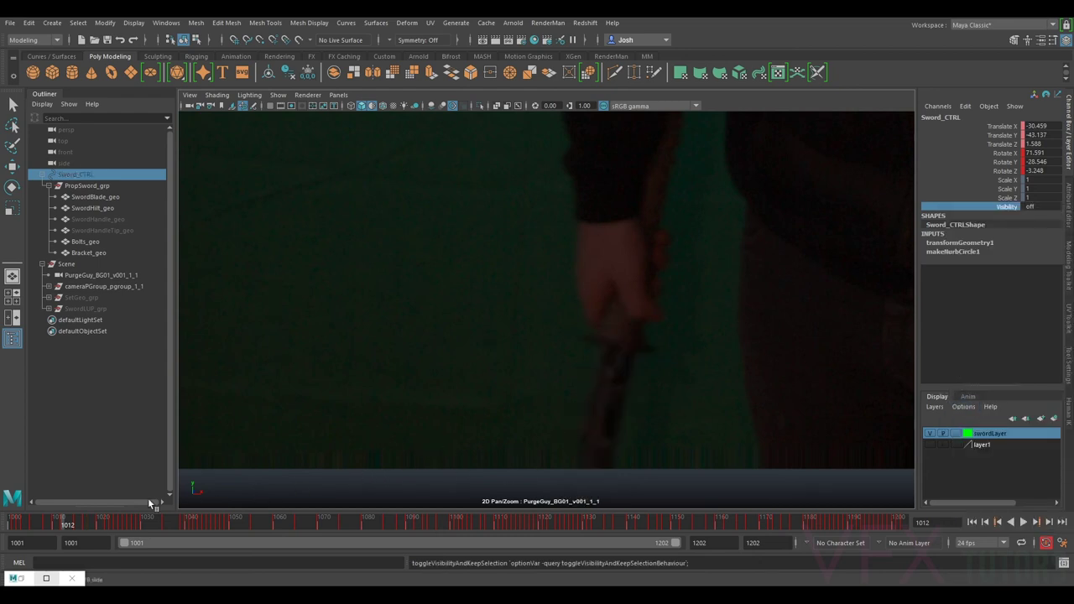
{"action": "key", "text": "alt+v"}
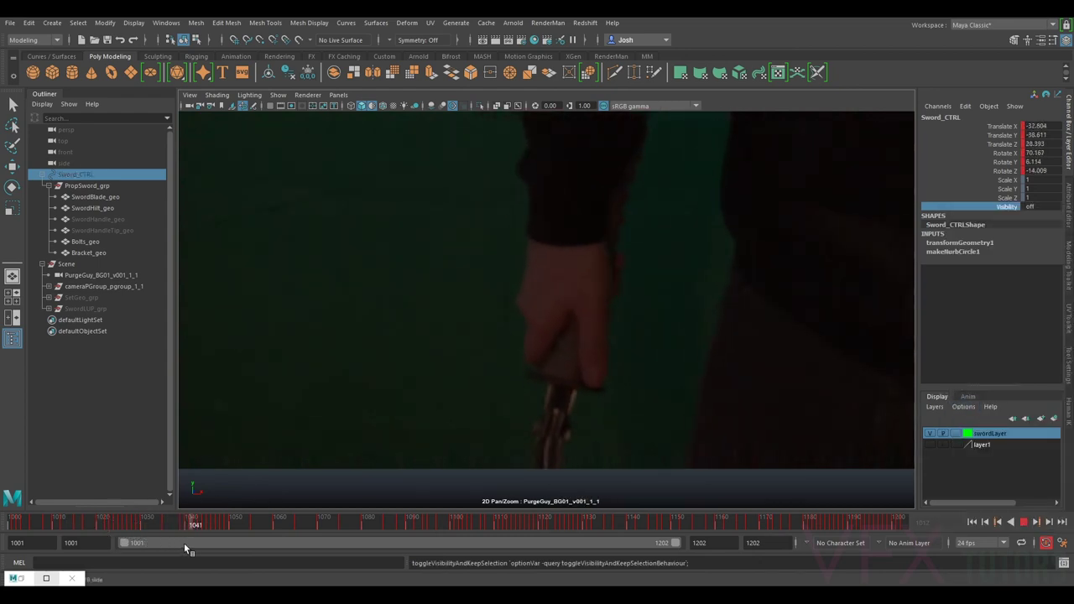
{"action": "key", "text": "alt+v"}
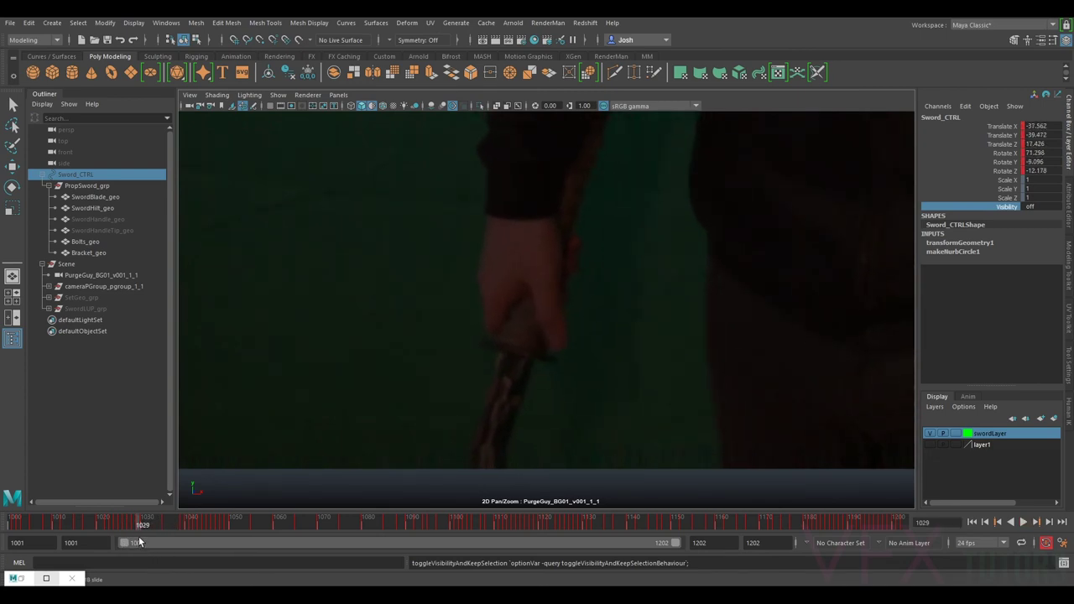
{"action": "key", "text": "h"}
{"action": "mouse_move", "coordinate": [145, 526]}
{"action": "left_mouse_down"}
{"action": "mouse_move", "coordinate": [89, 528]}
{"action": "mouse_move", "coordinate": [137, 527]}
{"action": "left_mouse_up"}
{"action": "key", "text": "h"}
{"action": "key", "text": "h"}
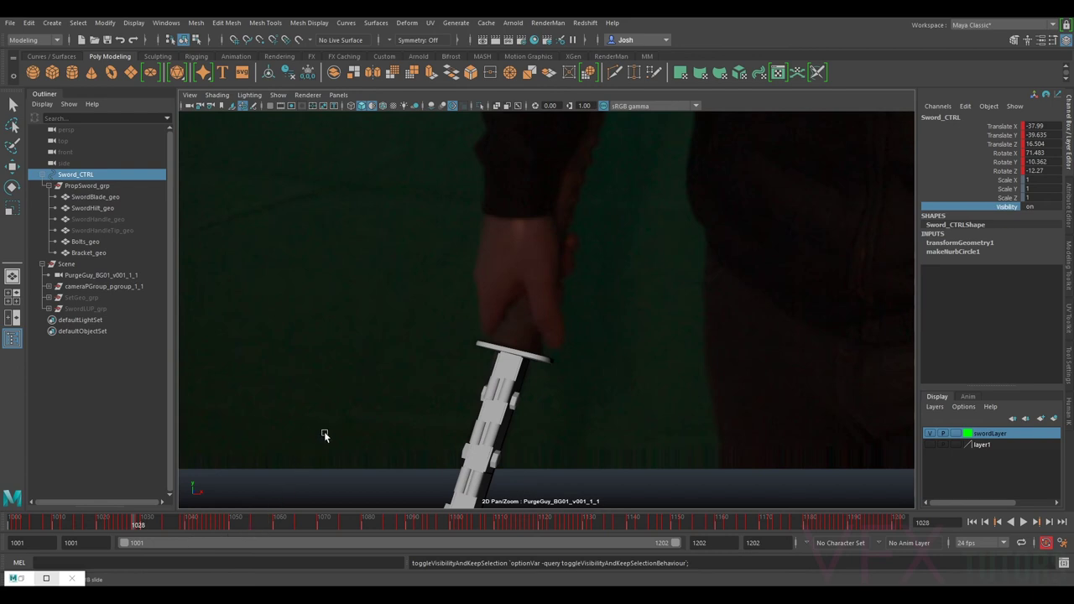
- Step back and forth through frames 1026 to 1029 to examine the blade's twist against the hand
{"action": "key", "text": "alt+period"}
{"action": "key", "text": "alt+period"}
{"action": "key", "text": "alt+comma"}
{"action": "key", "text": "alt+comma"}
{"action": "key", "text": "alt+comma"}
{"action": "key", "text": "alt+comma"}
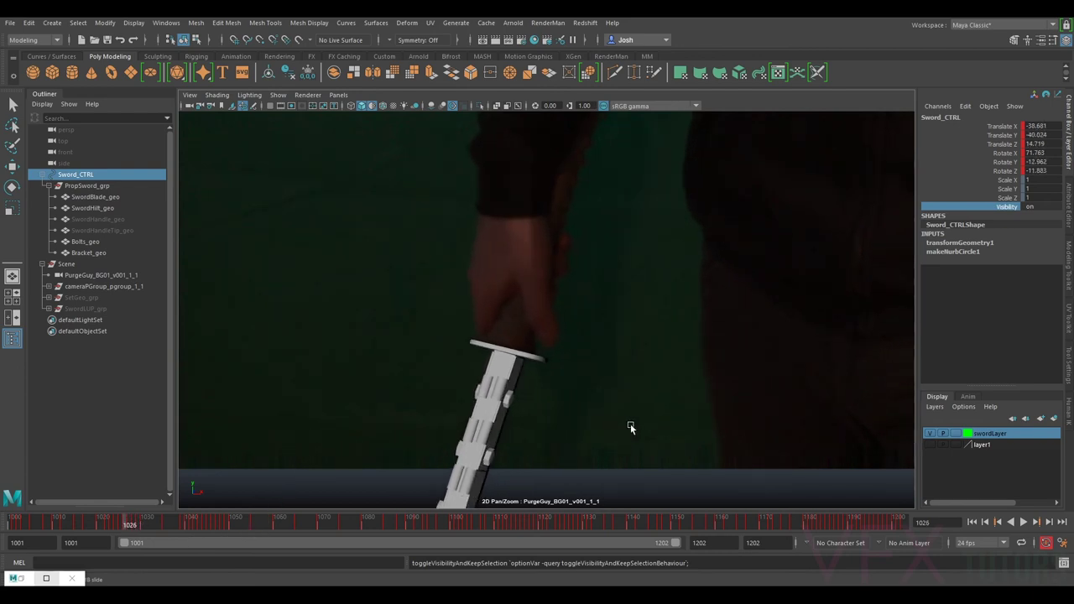
{"action": "key", "text": "alt+period"}
{"action": "key", "text": "alt+period"}
- Key the sword control's rotation near frame 1029 and rotate it slightly around the blade's axis on frame 1025
{"action": "key", "text": "e"}
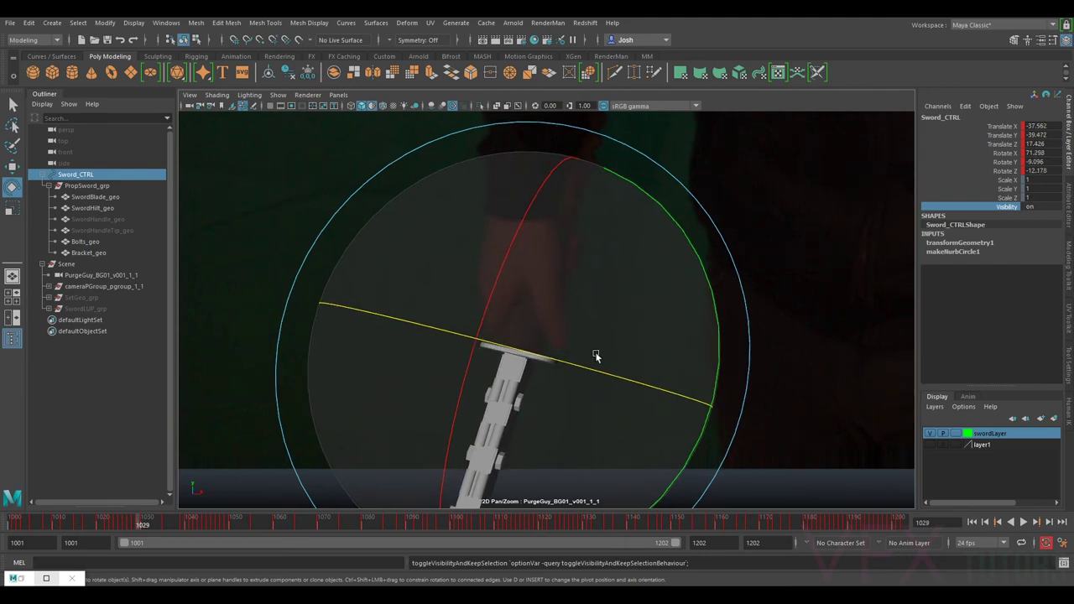
{"action": "key", "text": "alt+comma"}
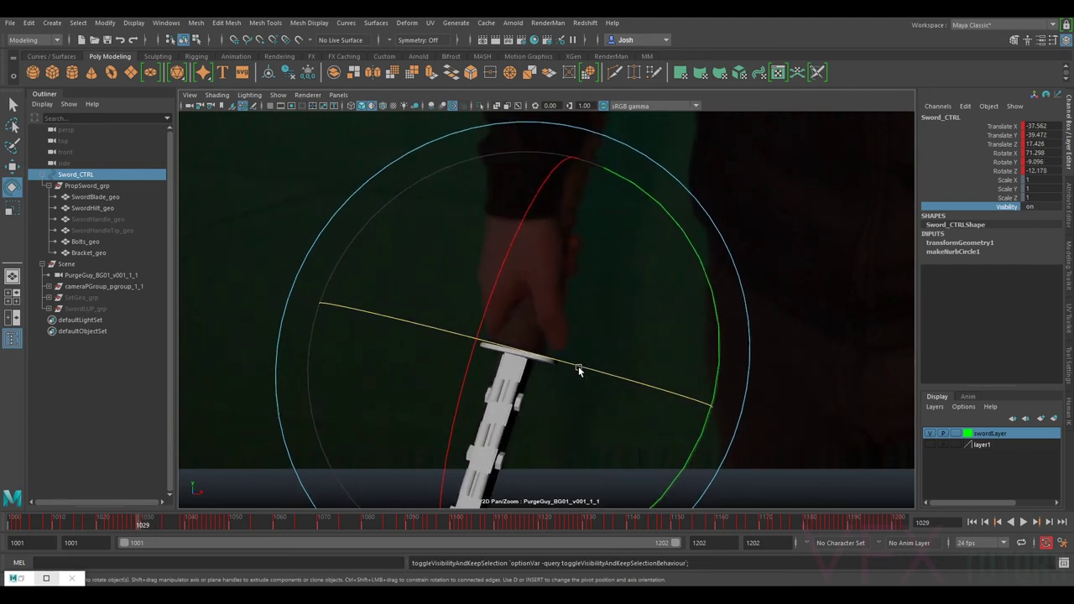
{"action": "key", "text": "shift+e"}
{"action": "key", "text": "alt+comma"}
{"action": "key", "text": "alt+period"}
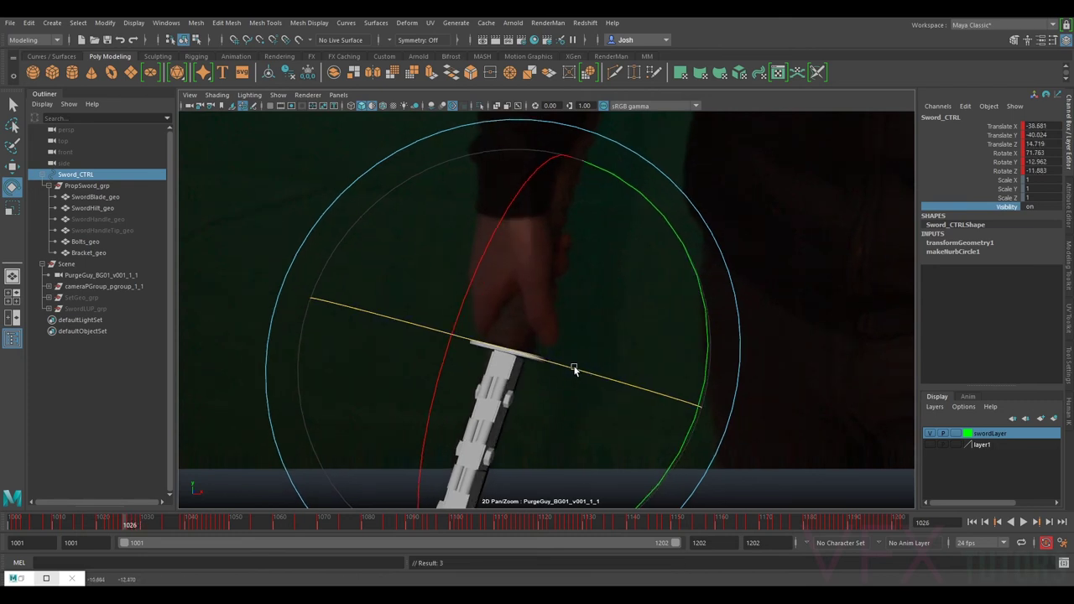
{"action": "key", "text": "alt+comma"}
{"action": "left_click_drag", "start_coordinate": [576, 367], "coordinate": [568, 368]}
- Refine the blade twist on frame 1025 to a Rotate Y of about -10.8 while comparing it with frame 1026
{"action": "key", "text": "alt+period"}
{"action": "key", "text": "alt+comma"}
{"action": "key", "text": "alt+period"}
{"action": "key", "text": "alt+comma"}
{"action": "key", "text": "alt+period"}
{"action": "key", "text": "alt+comma"}
{"action": "key", "text": "alt+period"}
{"action": "key", "text": "alt+comma"}
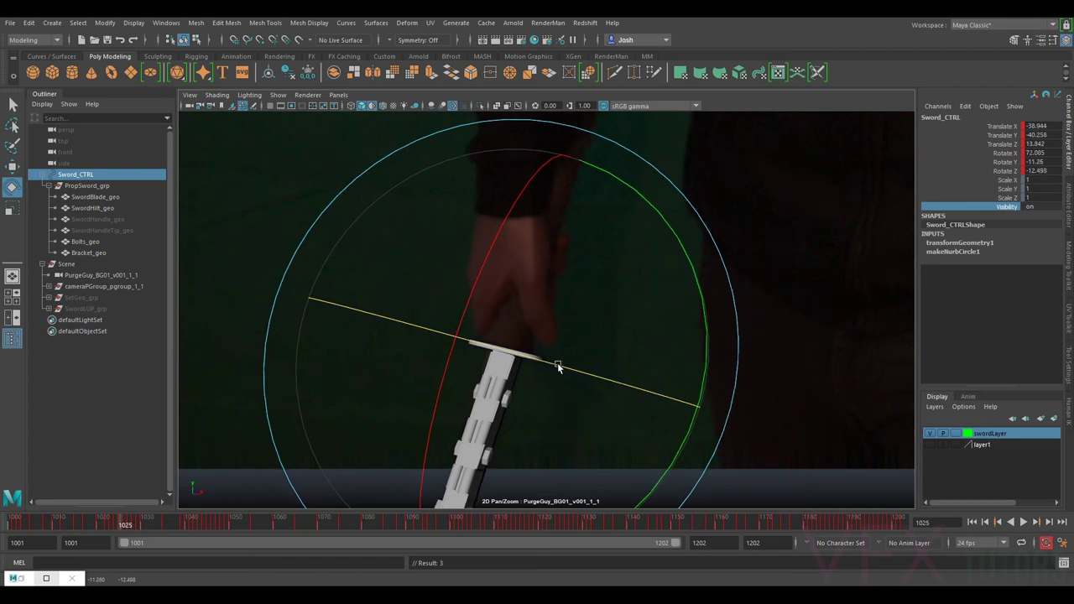
{"action": "key", "text": "alt+period"}
{"action": "key", "text": "alt+comma"}
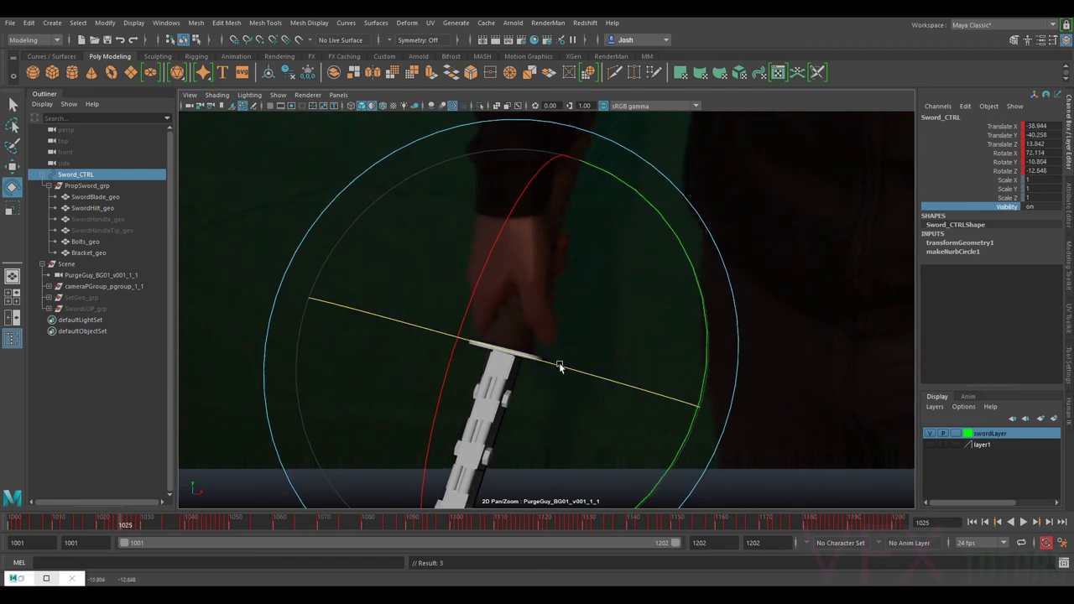
- Rotate the sword control slightly around the blade's axis on the frames just before 1025 and key its rotation
{"action": "key", "text": "alt+period"}
{"action": "key", "text": "alt+comma"}
{"action": "key", "text": "alt+comma"}
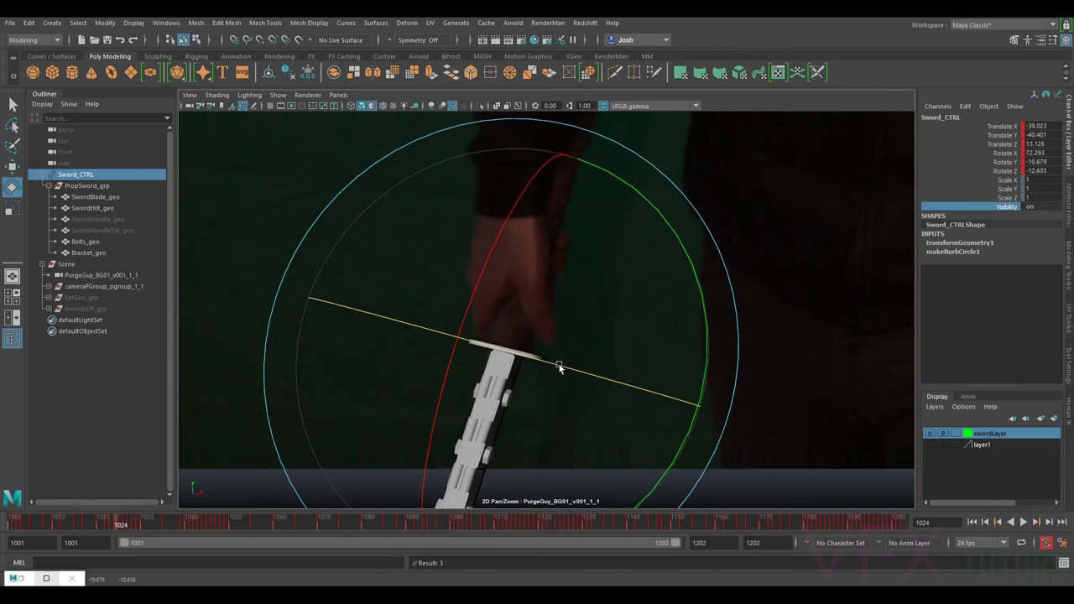
{"action": "key", "text": "alt+comma"}
{"action": "left_click_drag", "start_coordinate": [547, 364], "coordinate": [553, 363]}
{"action": "key", "text": "alt+period"}
{"action": "key", "text": "alt+comma"}
{"action": "key", "text": "shift+e"}
{"action": "key", "text": "alt+period"}
{"action": "key", "text": "alt+comma"}
- Twist the sword around its blade axis near frame 1022, key the rotation, and go back to frame 1020
{"action": "key", "text": "alt+comma"}
{"action": "left_click_drag", "start_coordinate": [548, 360], "coordinate": [579, 370]}
{"action": "key", "text": "shift+e"}
{"action": "key", "text": "alt+period"}
{"action": "key", "text": "alt+comma"}
{"action": "key", "text": "alt+comma"}
{"action": "key", "text": "alt+comma"}
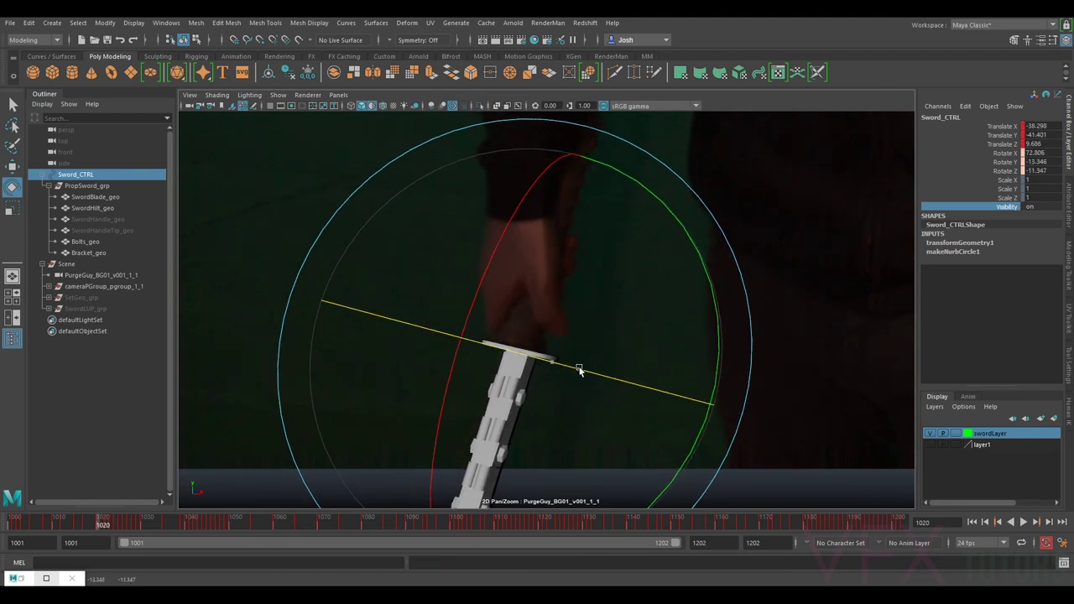
- Twist the sword on frame 1020 to a Rotate Y of about -11.8, comparing it with the following frames
{"action": "key", "text": "shift+e"}
{"action": "key", "text": "alt+period"}
{"action": "key", "text": "alt+period"}
{"action": "key", "text": "alt+comma"}
{"action": "key", "text": "alt+comma"}
{"action": "key", "text": "alt+period"}
{"action": "key", "text": "alt+period"}
{"action": "key", "text": "alt+comma"}
{"action": "key", "text": "alt+comma"}
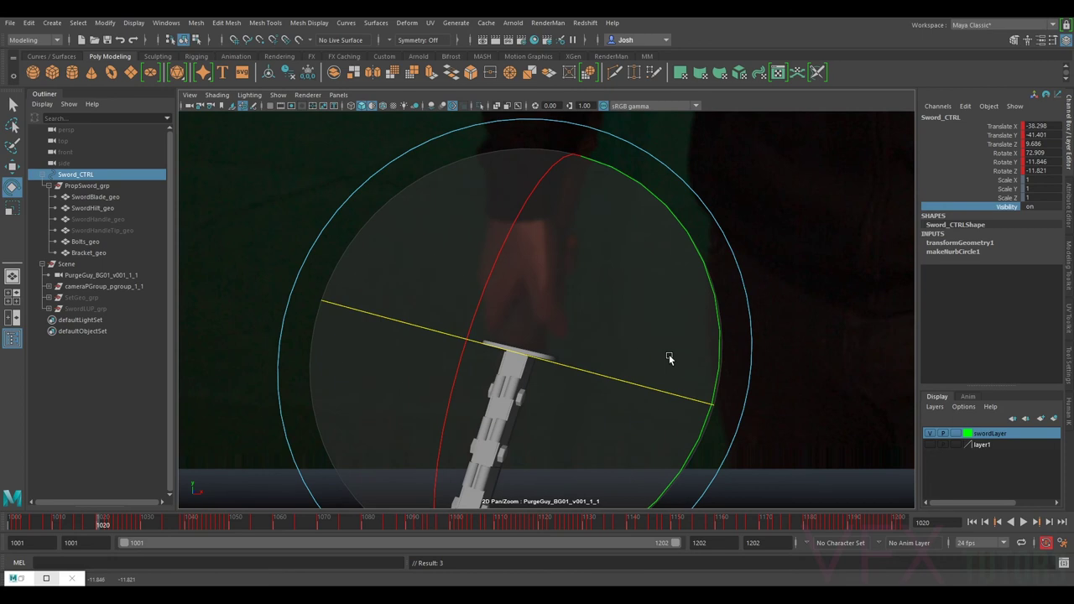
- Refine the blade twist on frame 1020 to a Rotate Y of about -10.6
{"action": "key", "text": "alt+period"}
{"action": "key", "text": "alt+period"}
{"action": "key", "text": "alt+period"}
{"action": "key", "text": "alt+period"}
{"action": "key", "text": "comma"}
{"action": "key", "text": "comma"}
{"action": "key", "text": "comma"}
{"action": "key", "text": "comma"}
{"action": "key", "text": "comma"}
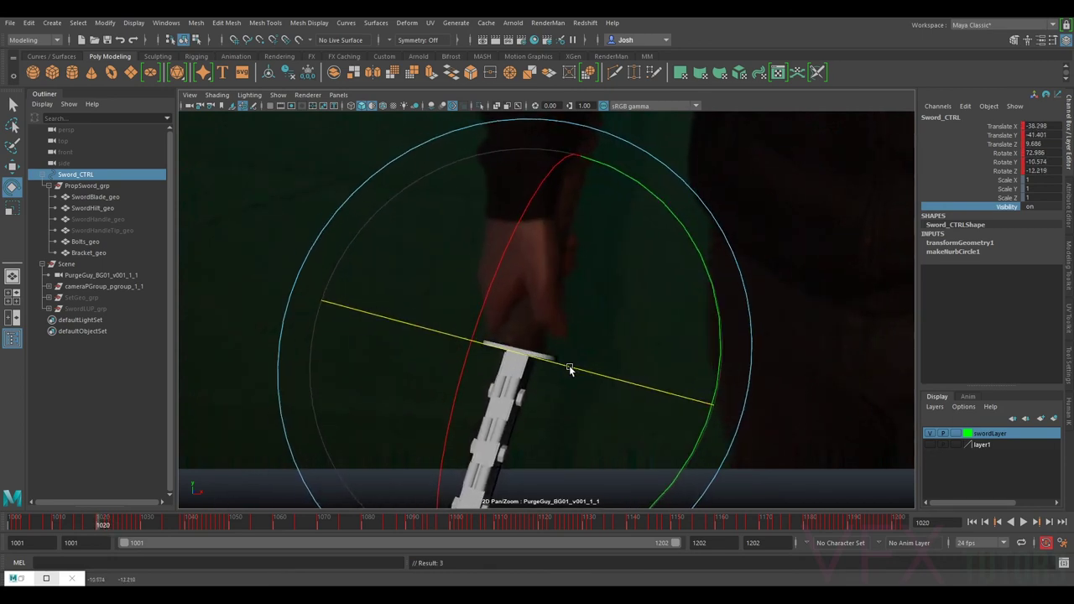
- Rotate the sword around its blade axis on frame 1017 to a Rotate Y of about -11.7
{"action": "key", "text": "period"}
{"action": "key", "text": "period"}
{"action": "key", "text": "period"}
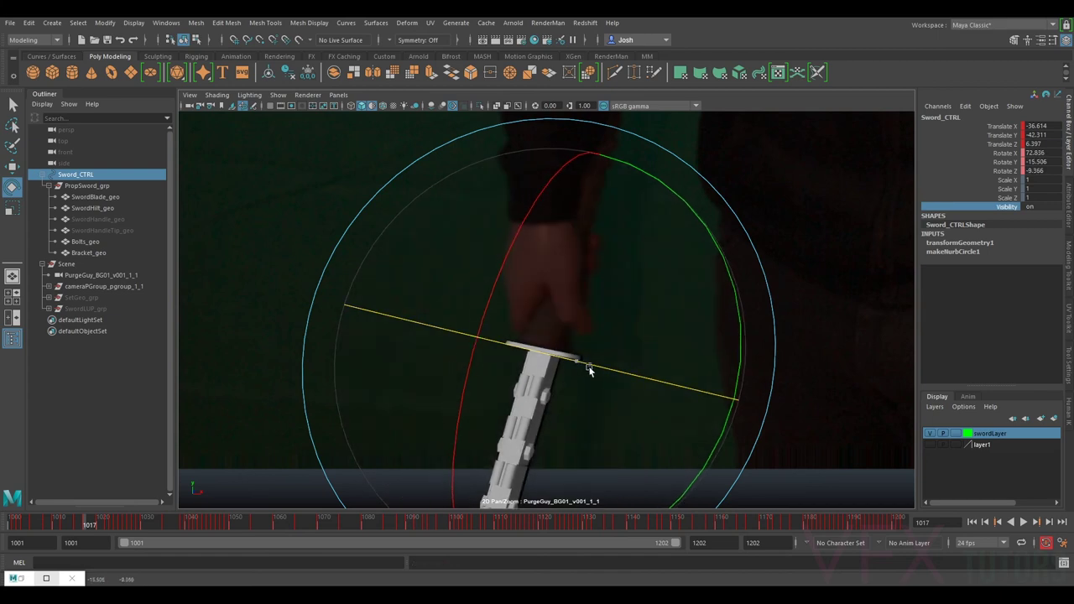
{"action": "key", "text": "comma"}
{"action": "key", "text": "comma"}
{"action": "key", "text": "comma"}
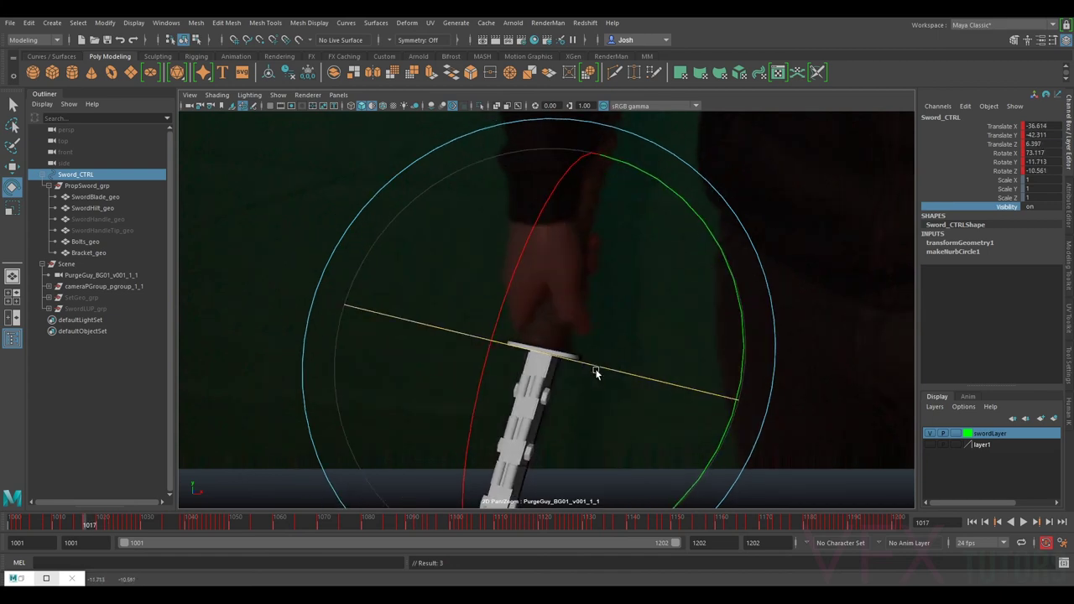
- Rotate the sword around its blade axis on frame 1015 to a Rotate Y of about -17.4
{"action": "key", "text": "comma"}
{"action": "key", "text": "comma"}
{"action": "left_click_drag", "start_coordinate": [589, 355], "coordinate": [618, 369]}
{"action": "key", "text": "comma"}
{"action": "key", "text": "comma"}
{"action": "key", "text": "comma"}
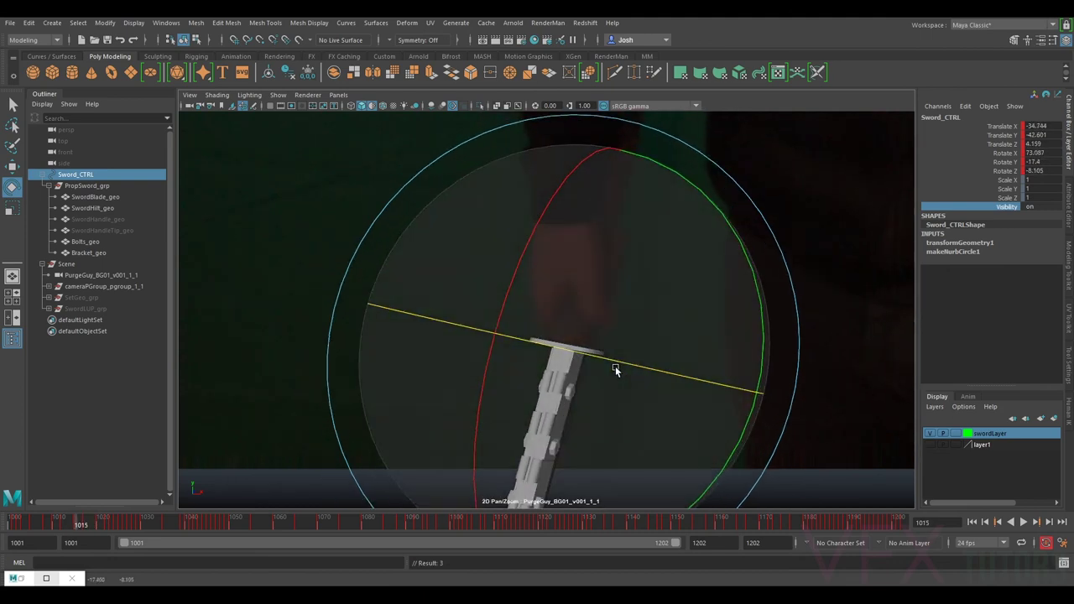
- Rotate the sword on frame 1012 to a Rotate Y of about -18, undo the stray move, and compare with frame 1015
{"action": "mouse_move", "coordinate": [619, 347]}
{"action": "left_mouse_down"}
{"action": "mouse_move", "coordinate": [660, 372]}
{"action": "mouse_move", "coordinate": [707, 362]}
{"action": "left_mouse_up"}
{"action": "key", "text": "w"}
{"action": "key", "text": "ctrl+z"}
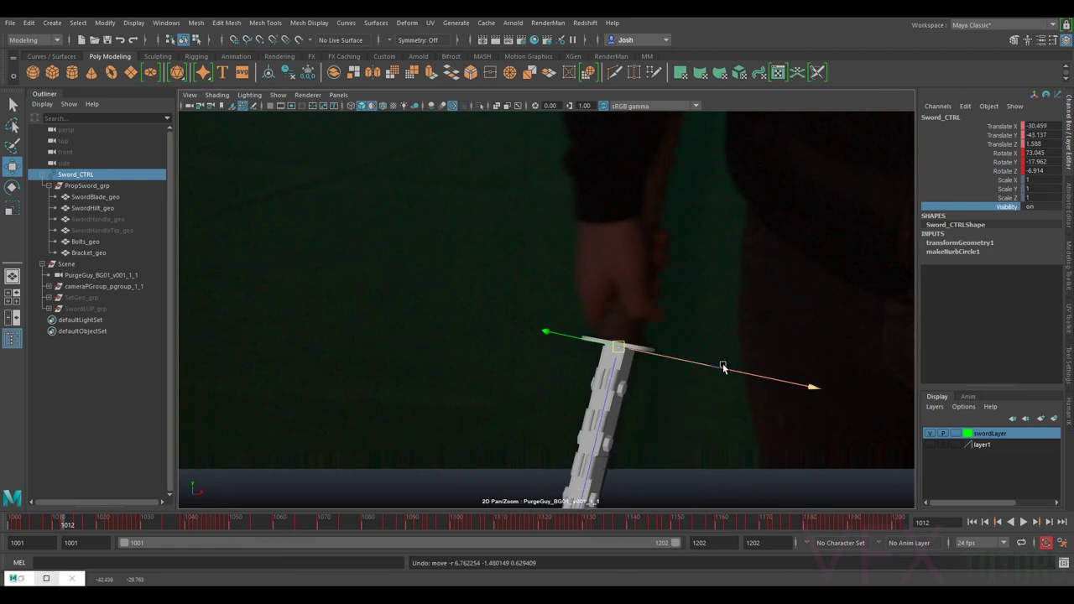
{"action": "key", "text": "period"}
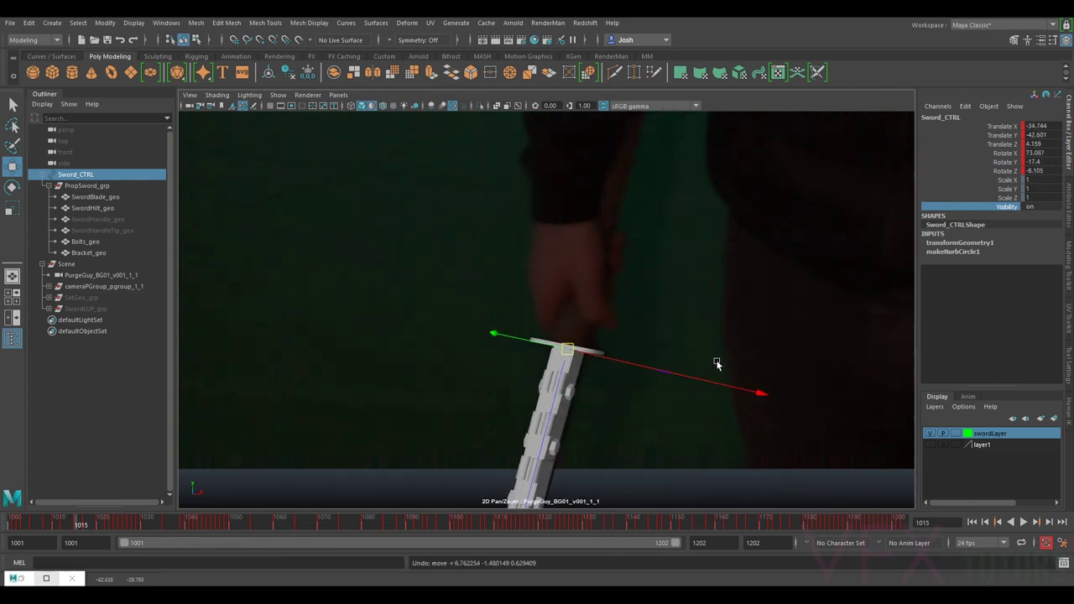
{"action": "key", "text": "comma"}
{"action": "key", "text": "comma"}
{"action": "key", "text": "comma"}
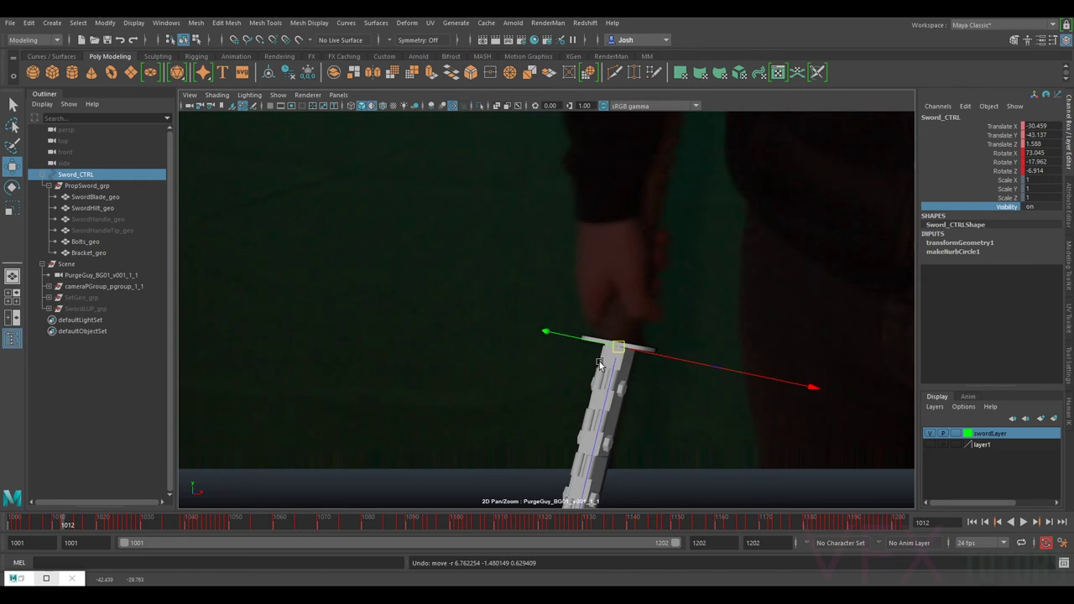
- Refine the blade twist on frame 1015 to a Rotate Y of about -14.9, checking it against frame 1012
{"action": "key", "text": "e"}
{"action": "key", "text": "period"}
{"action": "key", "text": "period"}
{"action": "key", "text": "period"}
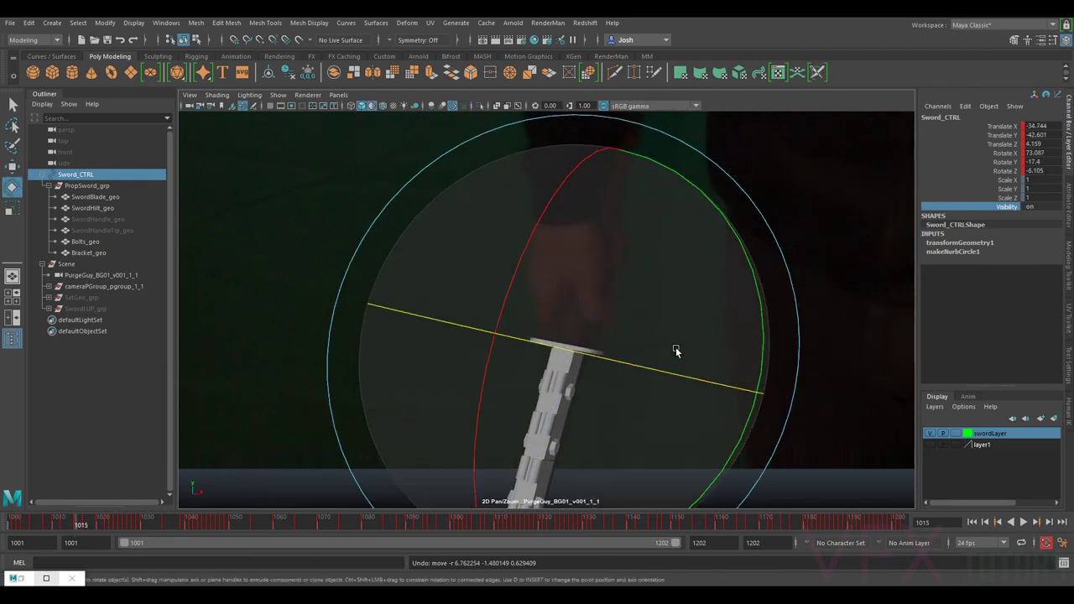
{"action": "key", "text": "comma"}
{"action": "key", "text": "comma"}
{"action": "key", "text": "comma"}
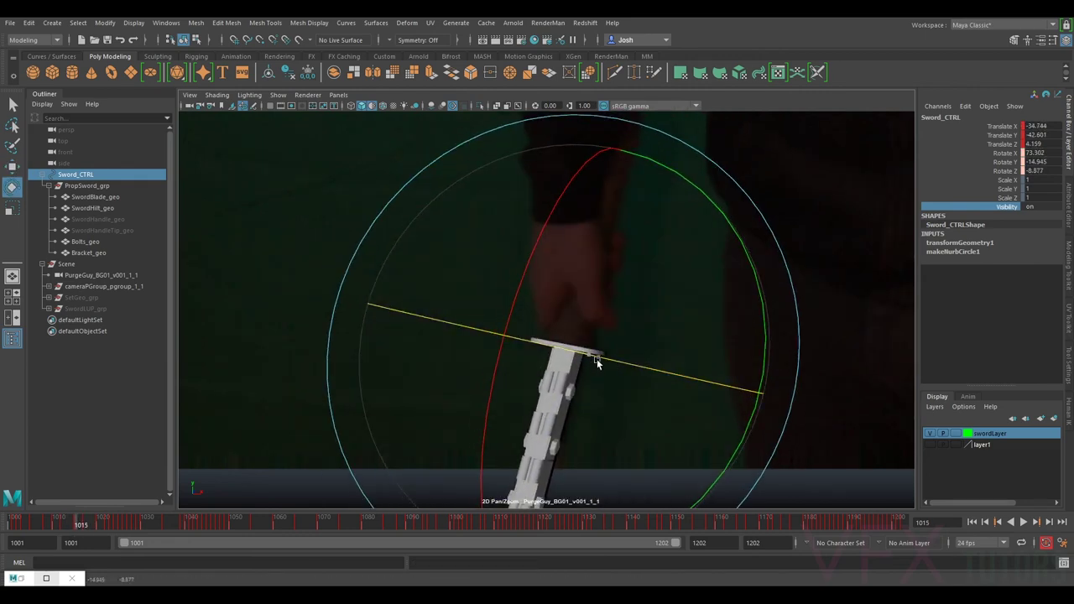
{"action": "key", "text": "period"}
{"action": "key", "text": "comma"}
- Rotate the sword further around its blade axis near frame 1012, key the rotation, and compare neighbouring keys
{"action": "left_click_drag", "start_coordinate": [645, 353], "coordinate": [703, 347]}
{"action": "key", "text": "shift+e"}
{"action": "key", "text": "comma"}
{"action": "key", "text": "comma"}
{"action": "key", "text": "period"}
{"action": "key", "text": "comma"}
{"action": "key", "text": "period"}
- Twist the sword around its blade axis between frames 1005 and 1003, reaching a Rotate Y of about -25 on frame 1003
{"action": "key", "text": "comma"}
{"action": "key", "text": "comma"}
{"action": "key", "text": "comma"}
{"action": "key", "text": "comma"}
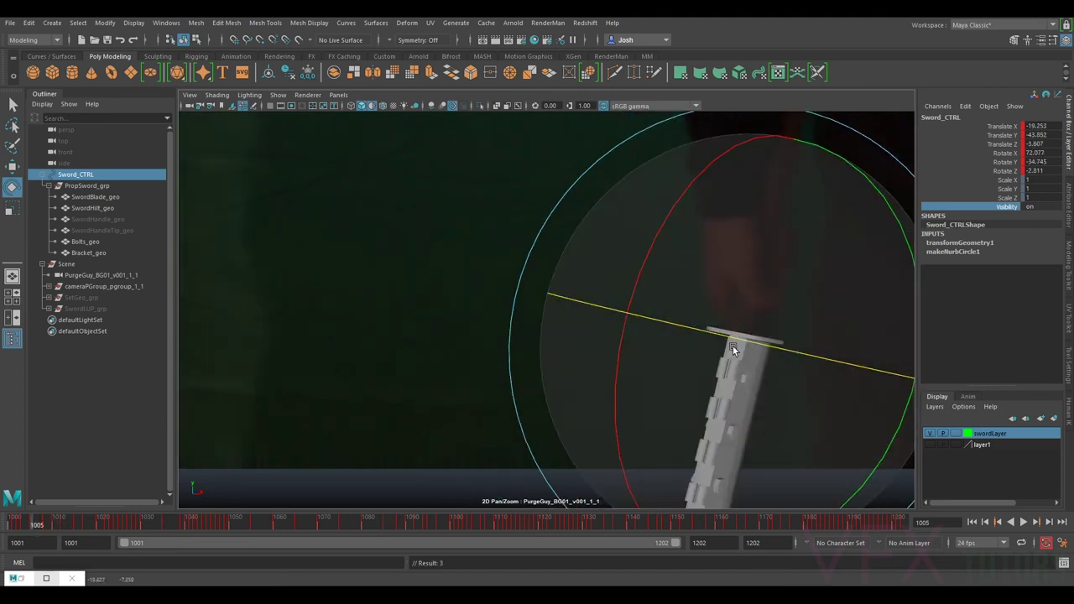
{"action": "key", "text": "period"}
{"action": "key", "text": "comma"}
{"action": "left_click_drag", "start_coordinate": [746, 340], "coordinate": [806, 355]}
{"action": "key", "text": "comma"}
{"action": "key", "text": "period"}
{"action": "key", "text": "period"}
{"action": "key", "text": "comma"}
{"action": "key", "text": "comma"}
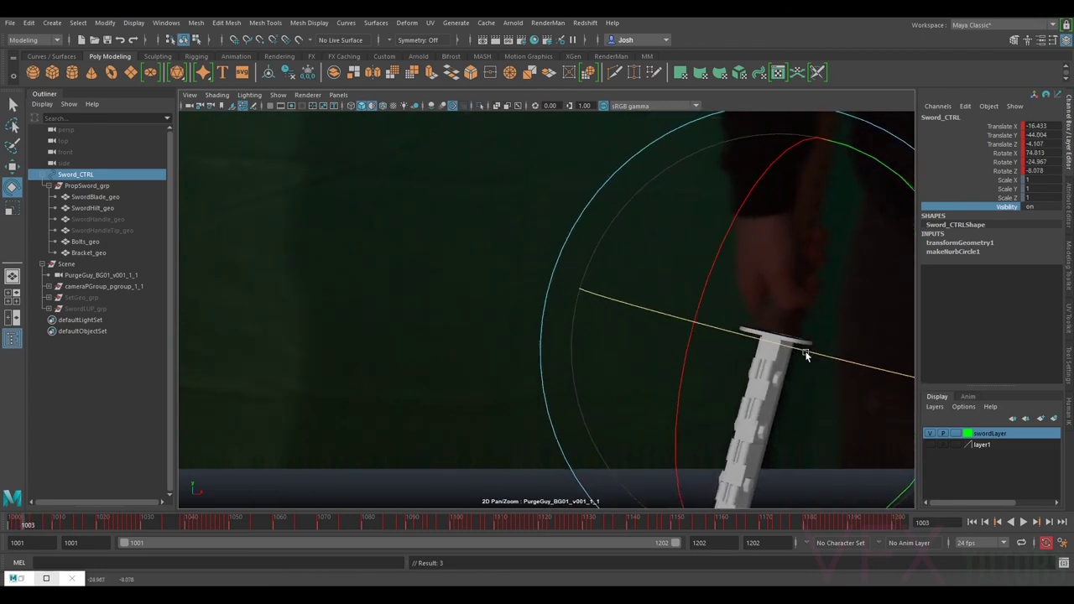
- Make a small blade-axis rotation around frames 1003 and 1002 to keep the sword's twist consistent
{"action": "key", "text": "period"}
{"action": "key", "text": "comma"}
{"action": "key", "text": "period"}
{"action": "left_click_drag", "start_coordinate": [804, 350], "coordinate": [812, 354]}
{"action": "key", "text": "comma"}
{"action": "key", "text": "comma"}
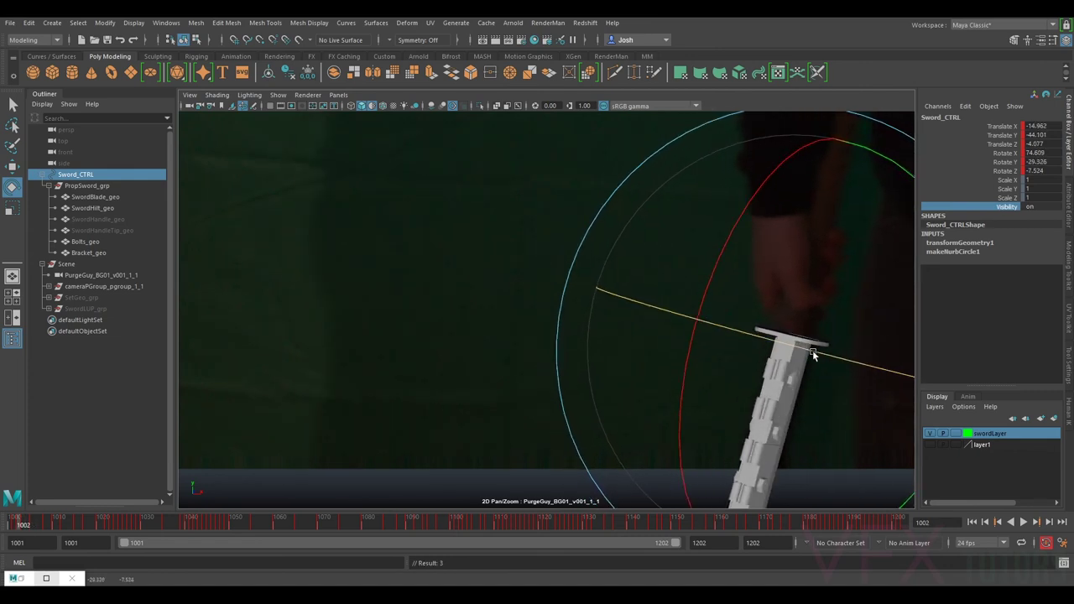
- Rotate the sword around its blade axis at the start of the shot and compare it with the next key
{"action": "key", "text": "comma"}
{"action": "left_click_drag", "start_coordinate": [812, 346], "coordinate": [834, 351]}
{"action": "key", "text": "period"}
{"action": "key", "text": "comma"}
{"action": "key", "text": "period"}
{"action": "key", "text": "comma"}
- Play back and step forward from the shot's start past frame 1024 to check the sword's twist against the hand
{"action": "key", "text": "alt+v"}
{"action": "key", "text": "period"}
{"action": "key", "text": "period"}
{"action": "key", "text": "period"}
{"action": "key", "text": "period"}
{"action": "key", "text": "period"}
{"action": "key", "text": "period"}
{"action": "key", "text": "period"}
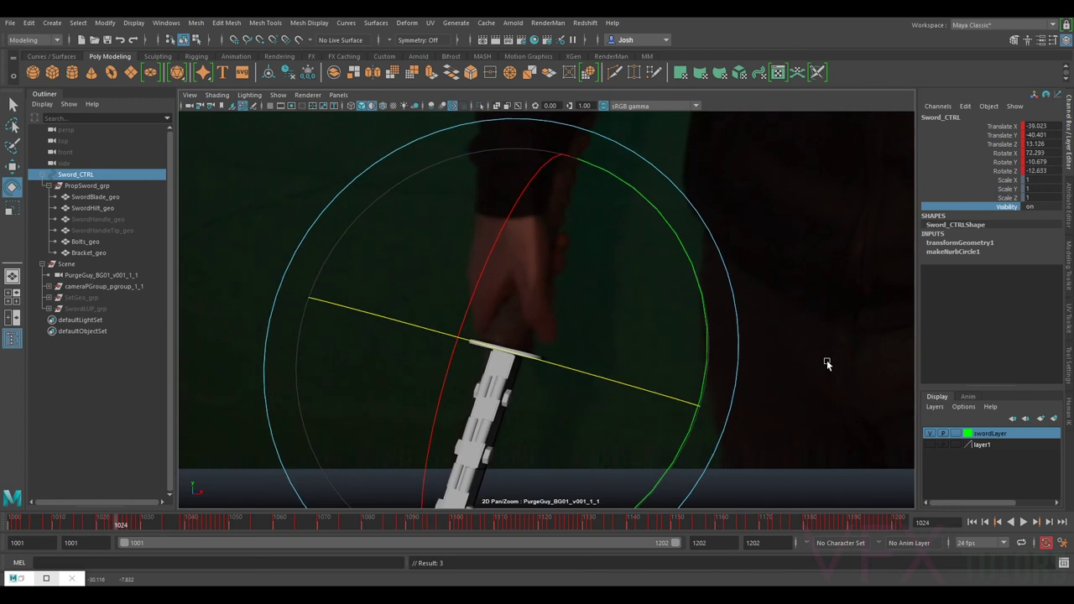
{"action": "key", "text": "period"}
{"action": "key", "text": "comma"}
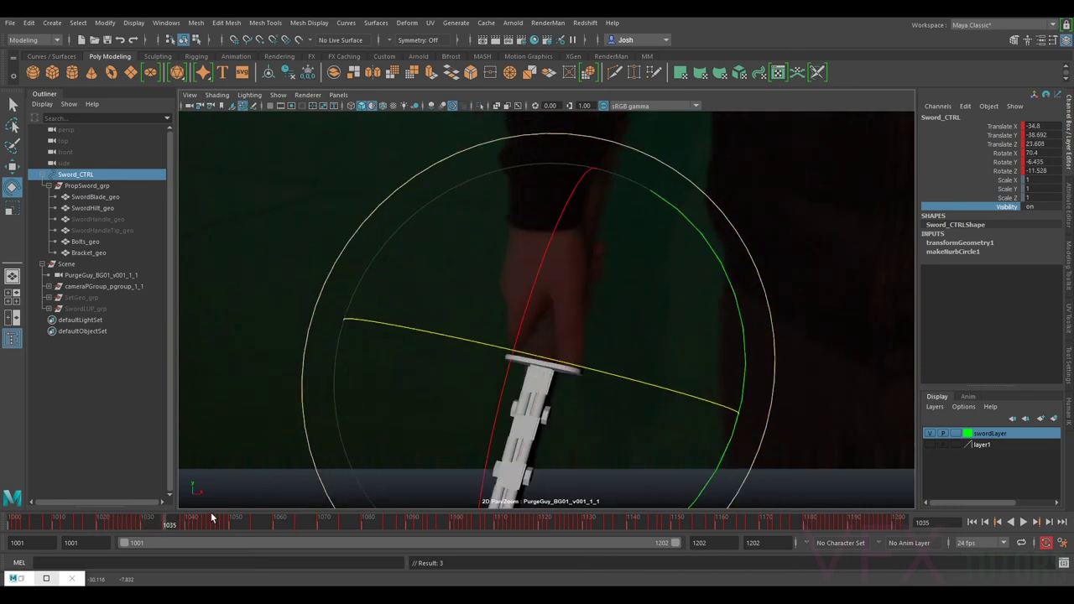
- Play back the shot and step around frame 1027 to check the sword against the hand, with the Move tool active
{"action": "key", "text": "comma"}
{"action": "key", "text": "alt+v"}
{"action": "left_click_drag", "start_coordinate": [179, 528], "coordinate": [142, 522]}
{"action": "key", "text": "alt+period"}
{"action": "key", "text": "alt+comma"}
{"action": "key", "text": "alt+comma"}
{"action": "key", "text": "alt+comma"}
{"action": "key", "text": "s"}
{"action": "key", "text": "w"}
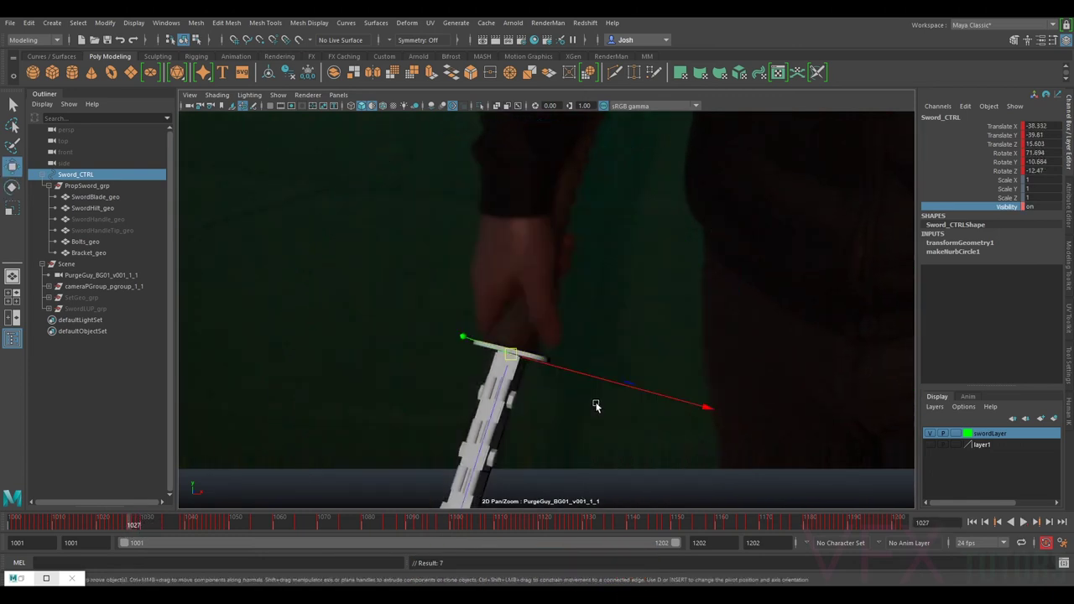
- Step forward from frame 1027 to 1039 and examine how the hilt follows the hand
{"action": "key", "text": "alt+period"}
{"action": "key", "text": "alt+period"}
{"action": "key", "text": "alt+period"}
{"action": "key", "text": "alt+period"}
{"action": "key", "text": "alt+period"}
{"action": "key", "text": "alt+period"}
{"action": "key", "text": "alt+period"}
{"action": "key", "text": "alt+period"}
{"action": "key", "text": "alt+period"}
{"action": "key", "text": "alt+period"}
{"action": "key", "text": "alt+period"}
{"action": "key", "text": "alt+period"}
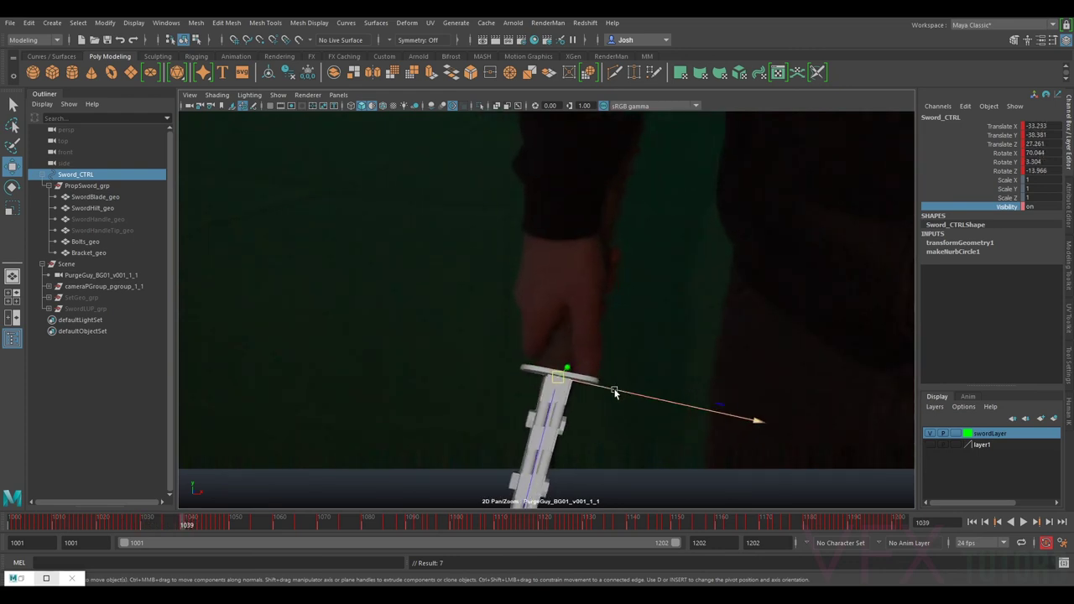
{"action": "key", "text": "period"}
{"action": "key", "text": "comma"}
- Nudge Sword_CTRL sideways along its X axis on frames 1035 and 1033 to align the hilt with the hand
{"action": "left_click_drag", "start_coordinate": [183, 523], "coordinate": [170, 521]}
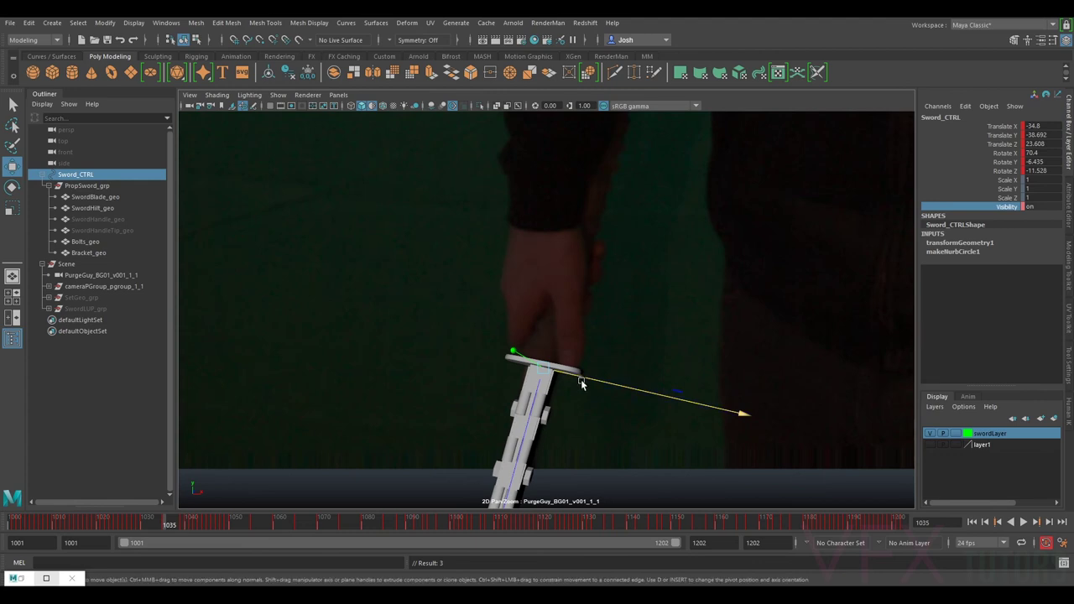
{"action": "left_click_drag", "start_coordinate": [583, 380], "coordinate": [582, 378]}
{"action": "mouse_move", "coordinate": [155, 525]}
{"action": "left_mouse_down"}
{"action": "mouse_move", "coordinate": [174, 523]}
{"action": "mouse_move", "coordinate": [153, 523]}
{"action": "left_mouse_up"}
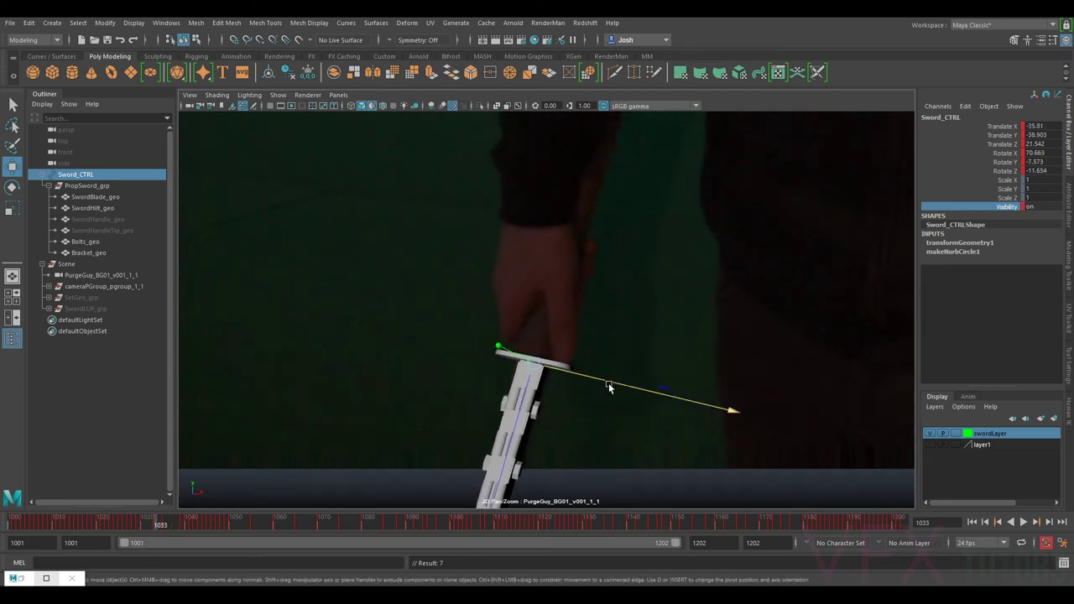
{"action": "left_click_drag", "start_coordinate": [577, 375], "coordinate": [634, 382]}
- Compare the frames around 1030 and shift the sword slightly along its X axis there
{"action": "left_click_drag", "start_coordinate": [153, 524], "coordinate": [147, 521]}
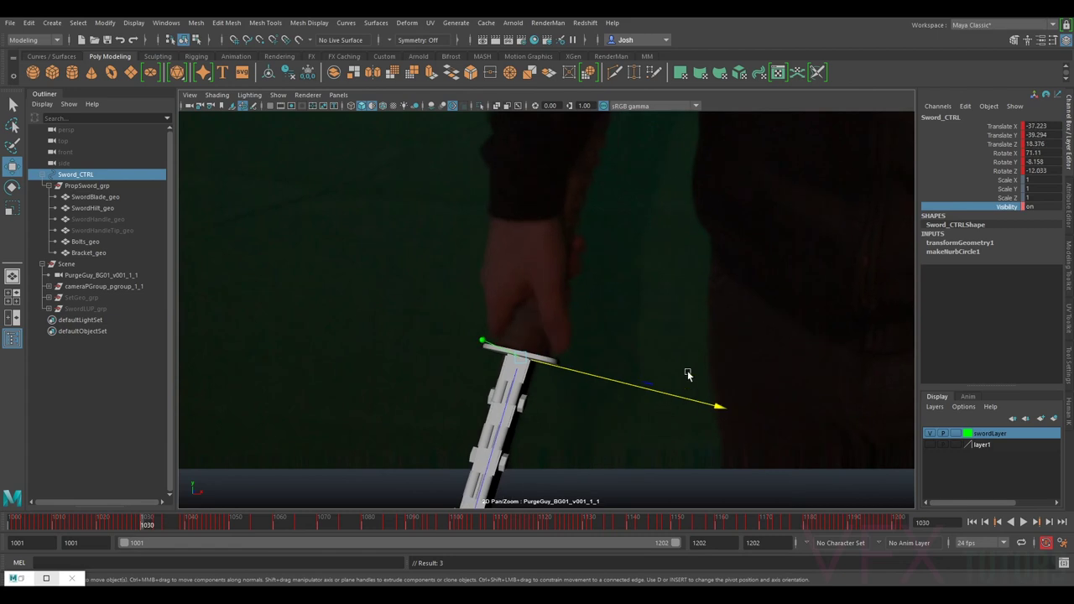
{"action": "key", "text": "alt+comma"}
{"action": "key", "text": "alt+period"}
{"action": "key", "text": "alt+comma"}
{"action": "left_click_drag", "start_coordinate": [612, 381], "coordinate": [584, 375]}
- Compare neighbouring frames back to 1026 and nudge the sword along its X axis to match the hand
{"action": "key", "text": "alt+period"}
{"action": "key", "text": "alt+comma"}
{"action": "key", "text": "alt+period"}
{"action": "key", "text": "alt+comma"}
{"action": "key", "text": "alt+comma"}
{"action": "key", "text": "alt+comma"}
{"action": "key", "text": "alt+period"}
{"action": "key", "text": "alt+comma"}
{"action": "key", "text": "alt+comma"}
{"action": "key", "text": "alt+period"}
{"action": "key", "text": "alt+comma"}
{"action": "left_click_drag", "start_coordinate": [585, 376], "coordinate": [584, 377]}
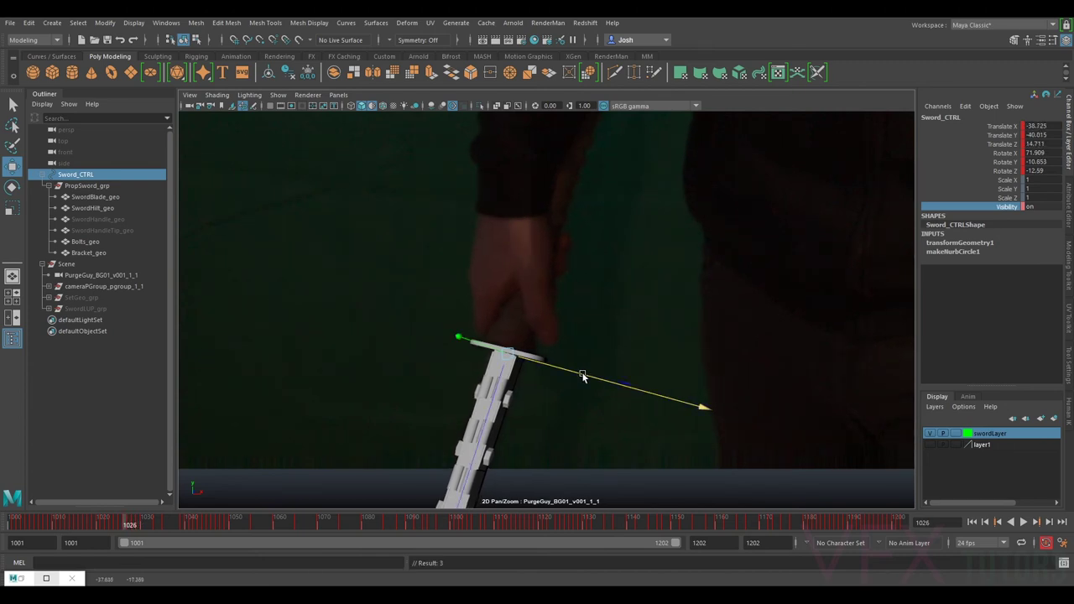
- Shift the sword sideways on frame 1025 to a Translate X of about -38.97 and compare with the adjacent frame
{"action": "key", "text": "alt+comma"}
{"action": "key", "text": "shift+w"}
{"action": "key", "text": "alt+period"}
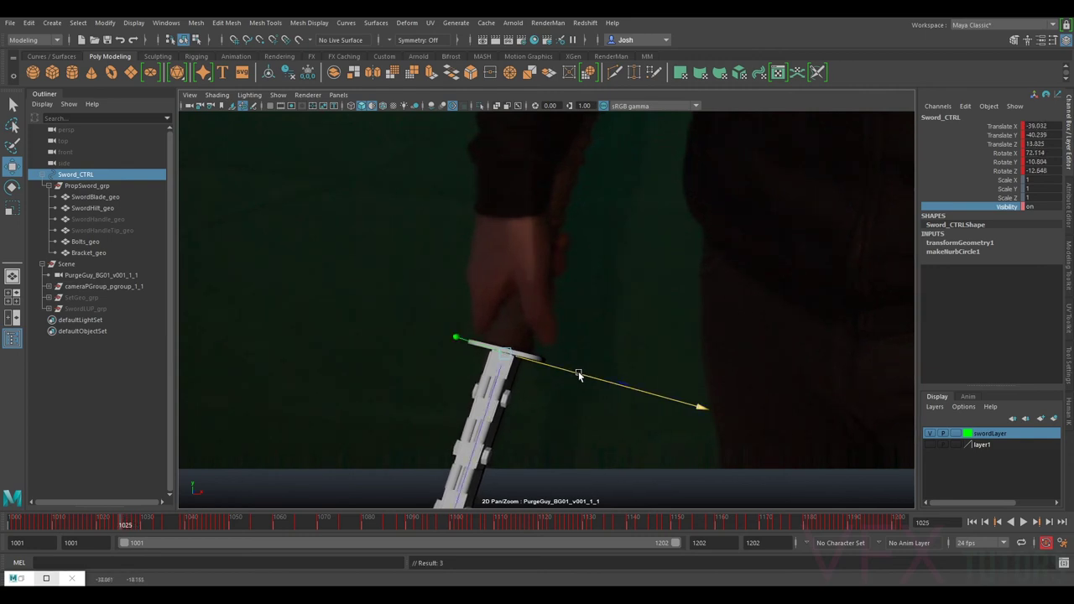
{"action": "left_click_drag", "start_coordinate": [580, 375], "coordinate": [578, 375]}
{"action": "key", "text": "alt+comma"}
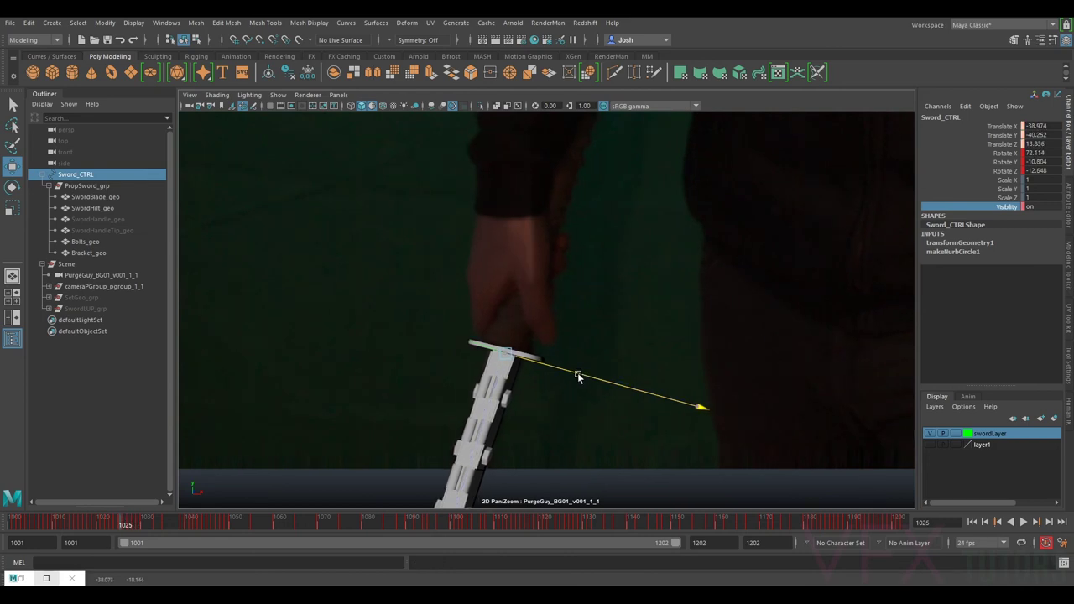
- Nudge the sword along its blade axis on frame 1025 to a Translate Y of about -40.2, comparing it with frame 1026
{"action": "key", "text": "alt+period"}
{"action": "key", "text": "alt+comma"}
{"action": "key", "text": "alt+period"}
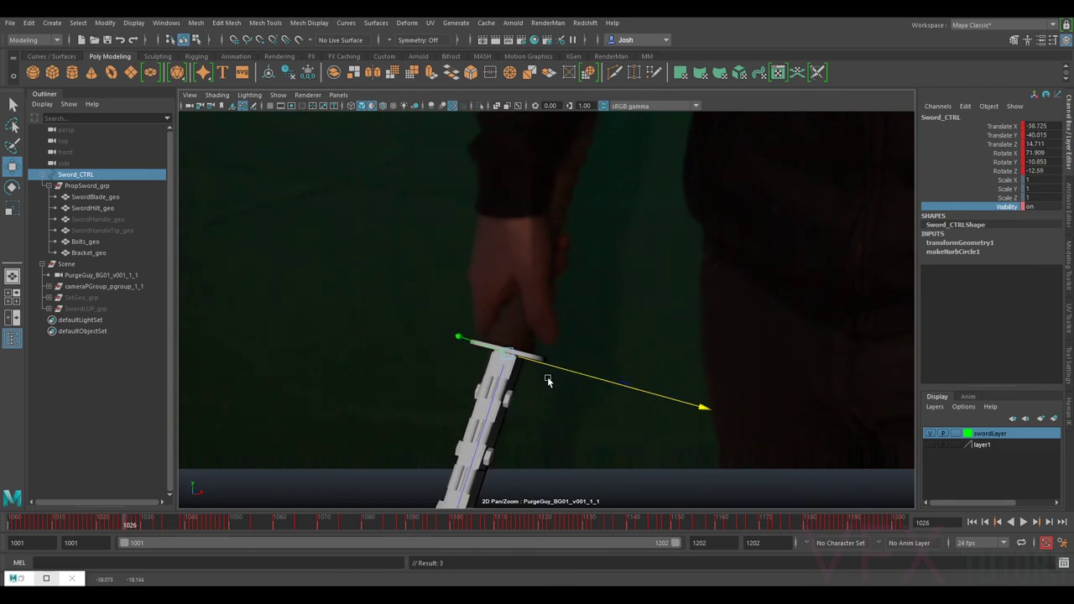
{"action": "key", "text": "alt+comma"}
{"action": "left_click_drag", "start_coordinate": [493, 395], "coordinate": [493, 395]}
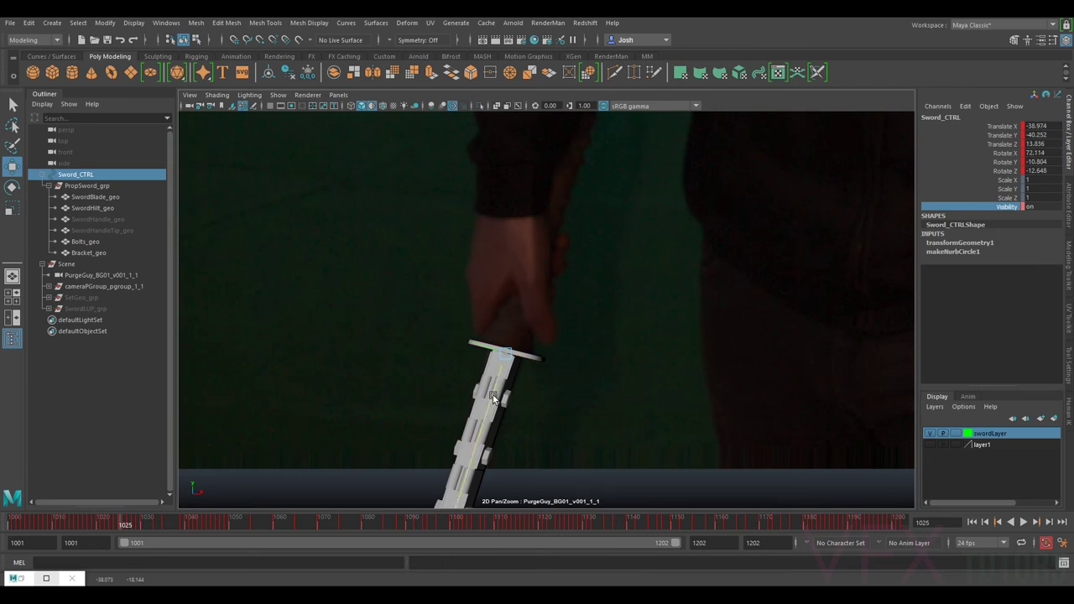
{"action": "key", "text": "alt+period"}
{"action": "key", "text": "alt+comma"}
- On frame 1024, move the sword along its blade and Y axes to about -39.03, -40.31, 13.28
{"action": "key", "text": "alt+comma"}
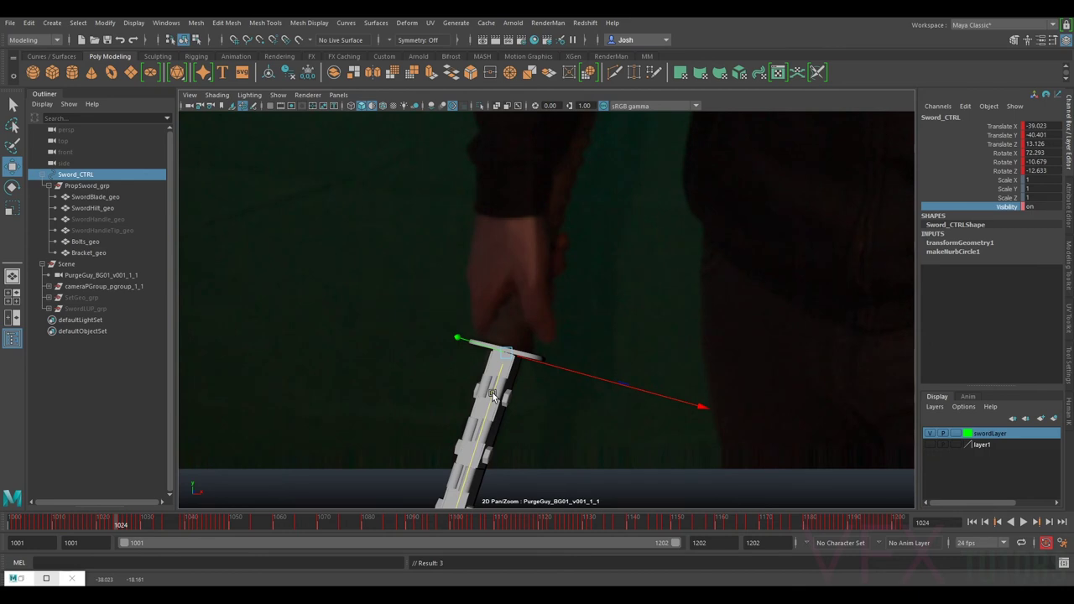
{"action": "key", "text": "alt+period"}
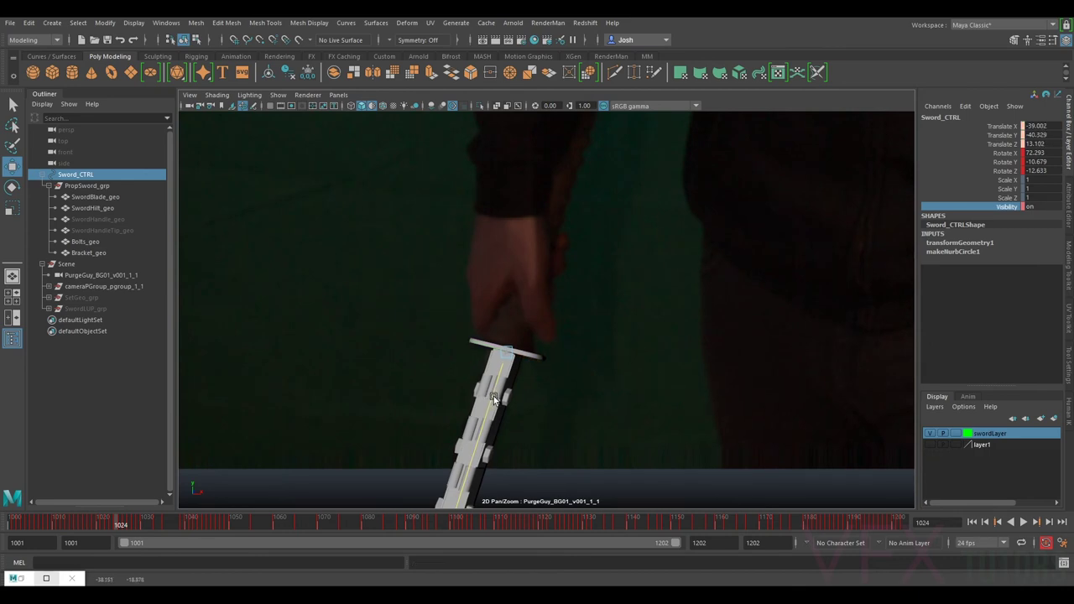
{"action": "key", "text": "alt+comma"}
{"action": "key", "text": "alt+period"}
{"action": "key", "text": "alt+comma"}
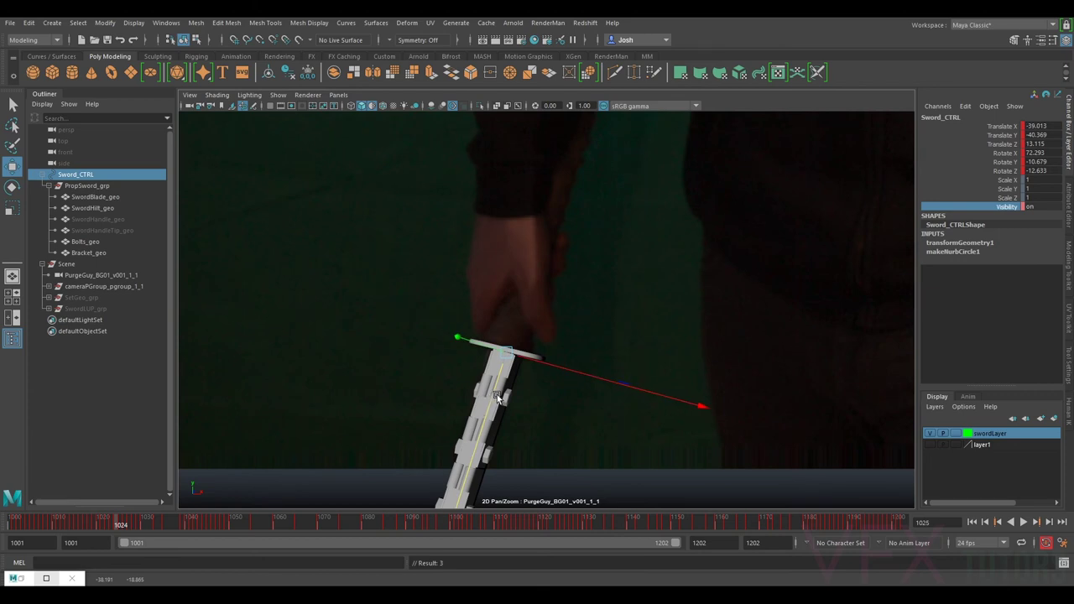
{"action": "left_click_drag", "start_coordinate": [490, 346], "coordinate": [488, 346]}
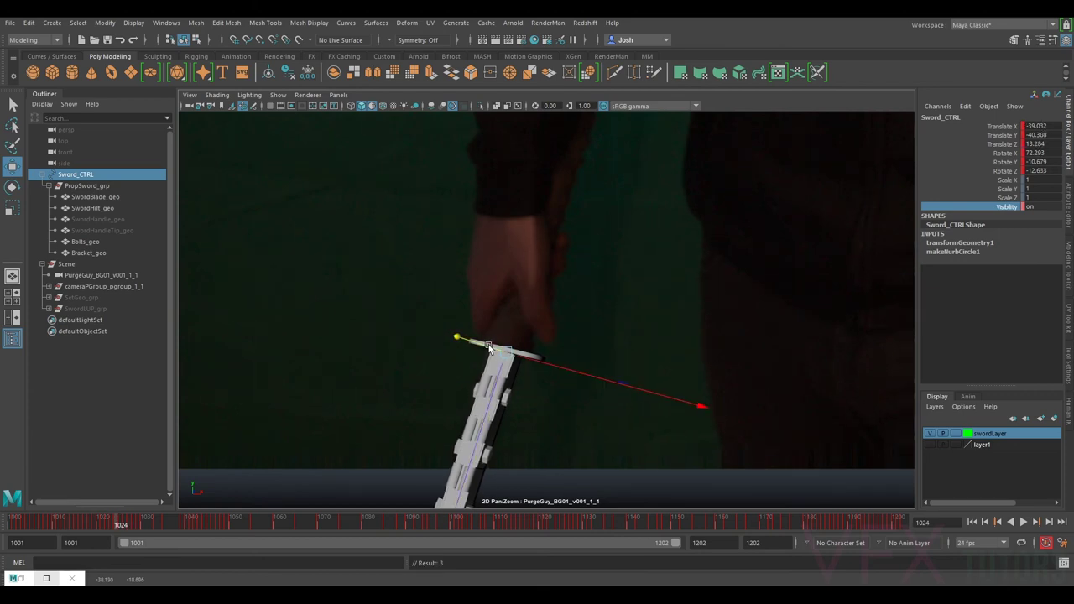
- Flip between frame 1024 and its following frames to compare the hilt's position with the hand
{"action": "key", "text": "alt+period"}
{"action": "key", "text": "alt+period"}
{"action": "key", "text": "alt+comma"}
{"action": "key", "text": "alt+period"}
{"action": "key", "text": "alt+comma"}
{"action": "key", "text": "alt+period"}
{"action": "key", "text": "alt+comma"}
{"action": "left_click", "coordinate": [567, 370]}
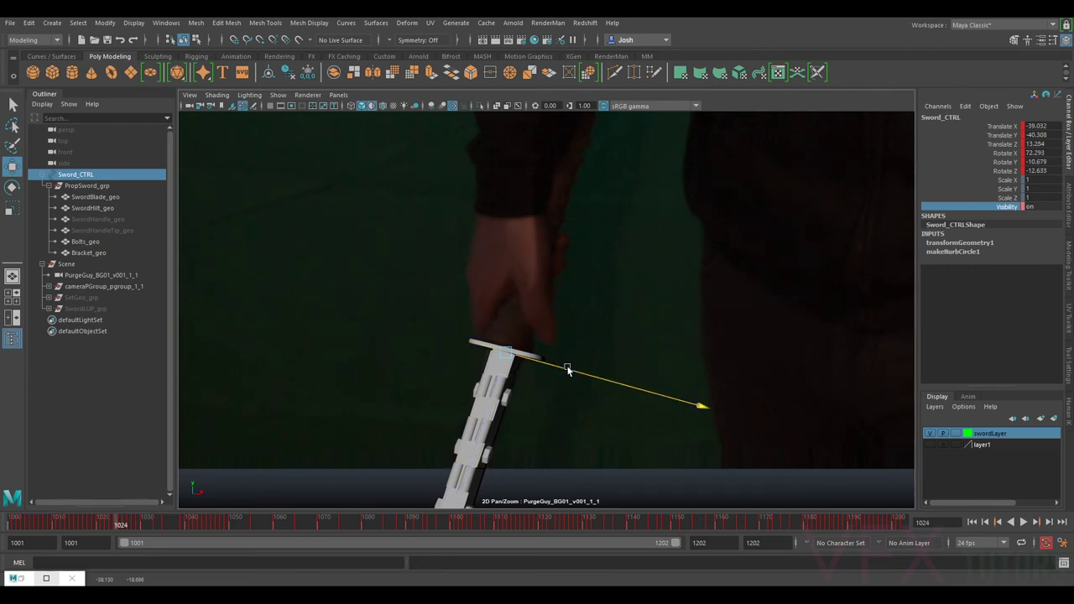
{"action": "left_click_drag", "start_coordinate": [567, 370], "coordinate": [567, 371]}
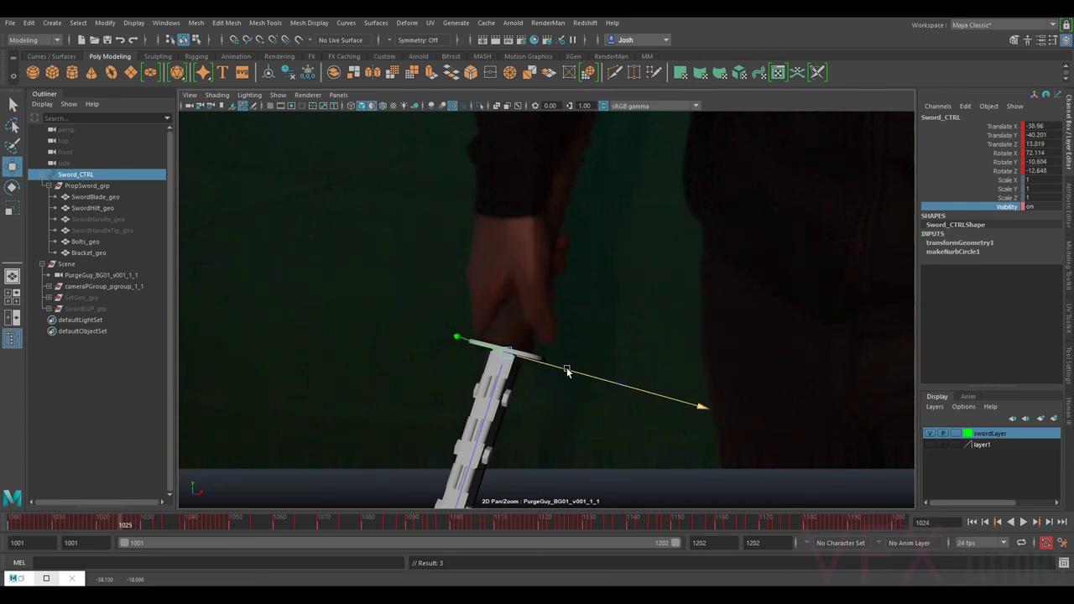
- On frame 1023, nudge the sword along its Y and X axes to about -39.04, -40.59, 12.16 and key it
{"action": "key", "text": "alt+comma"}
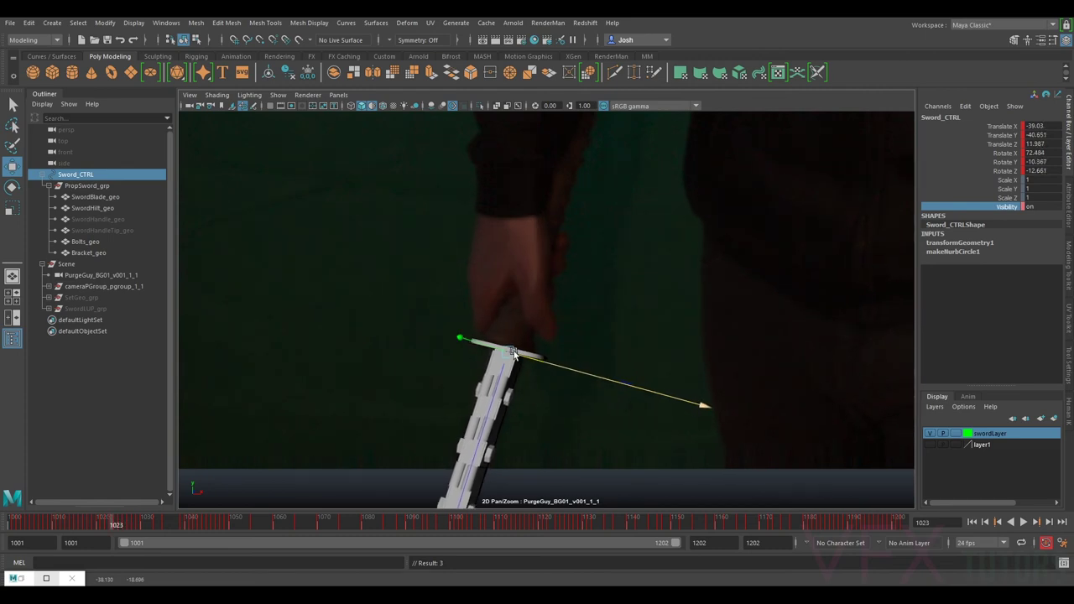
{"action": "left_click_drag", "start_coordinate": [489, 348], "coordinate": [488, 348]}
{"action": "key", "text": "alt+period"}
{"action": "key", "text": "alt+period"}
{"action": "key", "text": "alt+period"}
{"action": "key", "text": "alt+comma"}
{"action": "key", "text": "alt+comma"}
{"action": "key", "text": "alt+comma"}
{"action": "left_click_drag", "start_coordinate": [571, 369], "coordinate": [568, 372]}
{"action": "key", "text": "s"}
{"action": "key", "text": "alt+period"}
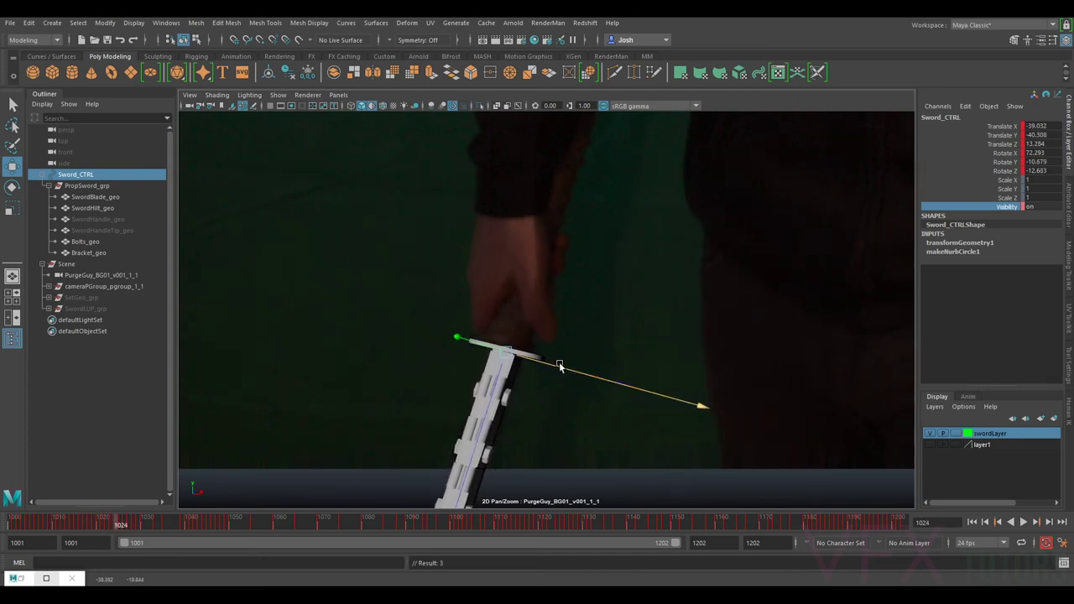
{"action": "key", "text": "alt+comma"}
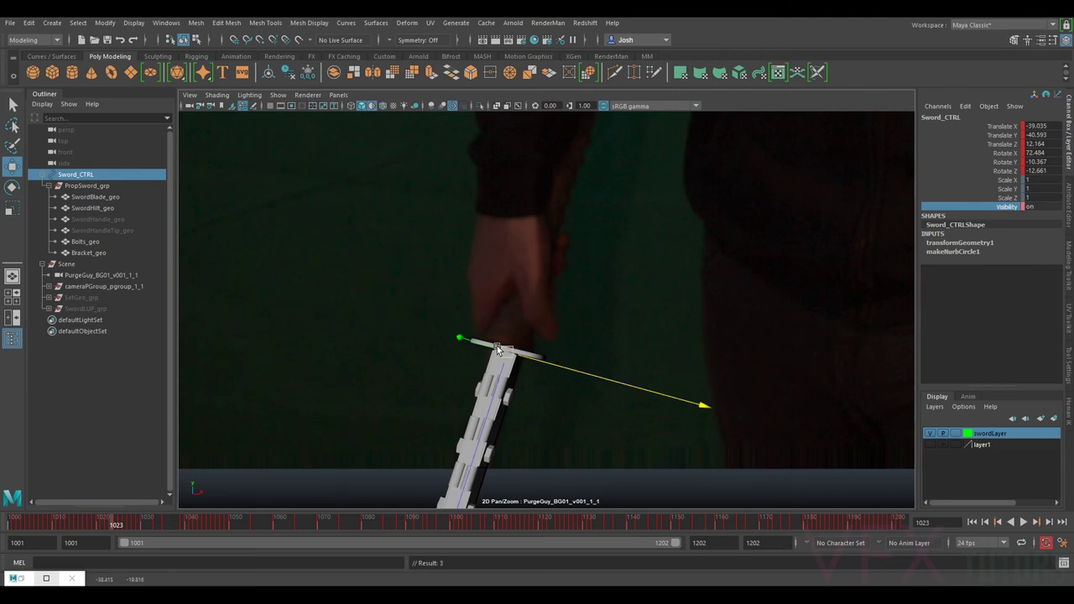
- Refine the sword on frame 1023 along its Y and blade axes to about -39.02, -40.44, 12.51, comparing with frame 1024
{"action": "left_click_drag", "start_coordinate": [492, 345], "coordinate": [554, 366]}
{"action": "key", "text": "s"}
{"action": "key", "text": "alt+period"}
{"action": "key", "text": "alt+comma"}
{"action": "key", "text": "alt+period"}
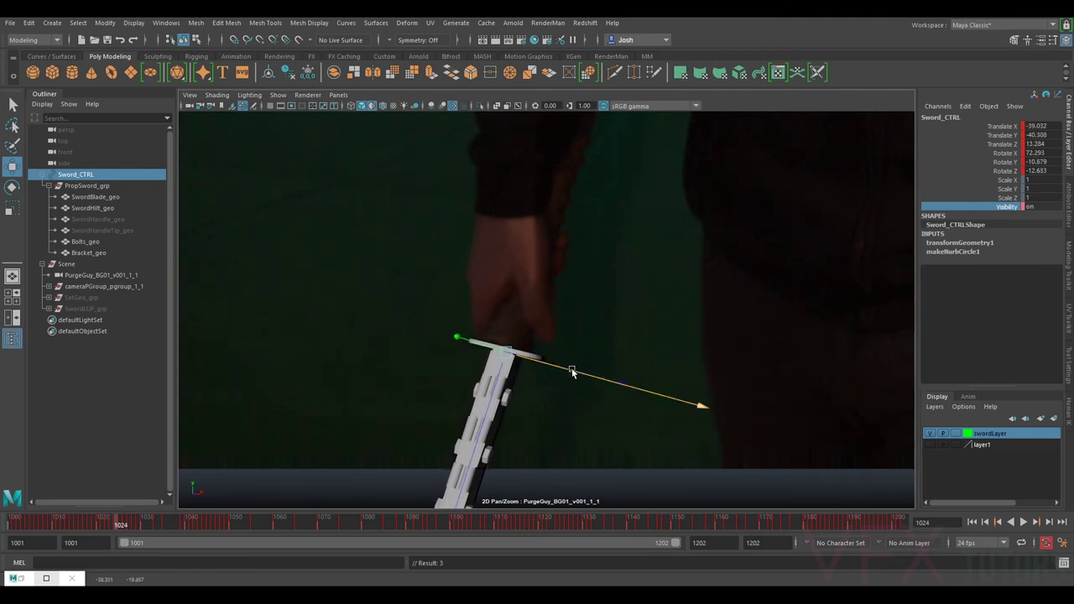
{"action": "left_click_drag", "start_coordinate": [489, 402], "coordinate": [489, 401]}
{"action": "key", "text": "alt+comma"}
{"action": "key", "text": "alt+comma"}
{"action": "key", "text": "alt+period"}
{"action": "key", "text": "alt+comma"}
{"action": "left_click_drag", "start_coordinate": [492, 348], "coordinate": [493, 348]}
{"action": "key", "text": "alt+period"}
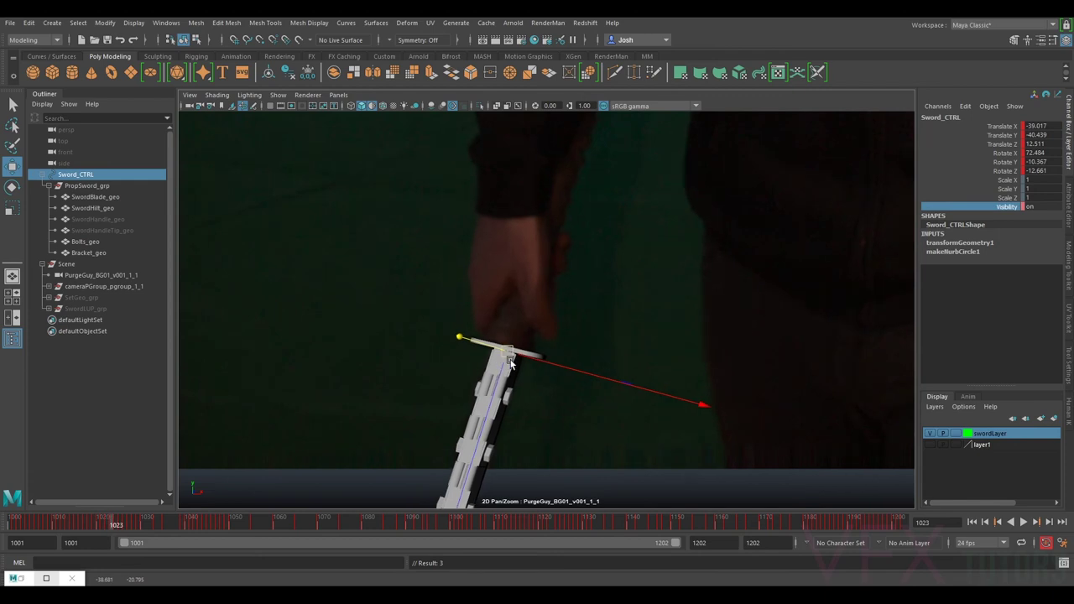
- Nudge the sword along its blade axis on frame 1022 and compare it with frame 1023
{"action": "key", "text": "alt+comma"}
{"action": "left_click_drag", "start_coordinate": [500, 379], "coordinate": [501, 382]}
{"action": "key", "text": "alt+period"}
{"action": "key", "text": "alt+comma"}
{"action": "key", "text": "alt+period"}
{"action": "key", "text": "alt+comma"}
- Redo the sideways nudge on frame 1022, keying translation at a Translate X of about -38.97, and compare with frame 1023
{"action": "left_click_drag", "start_coordinate": [568, 369], "coordinate": [566, 369]}
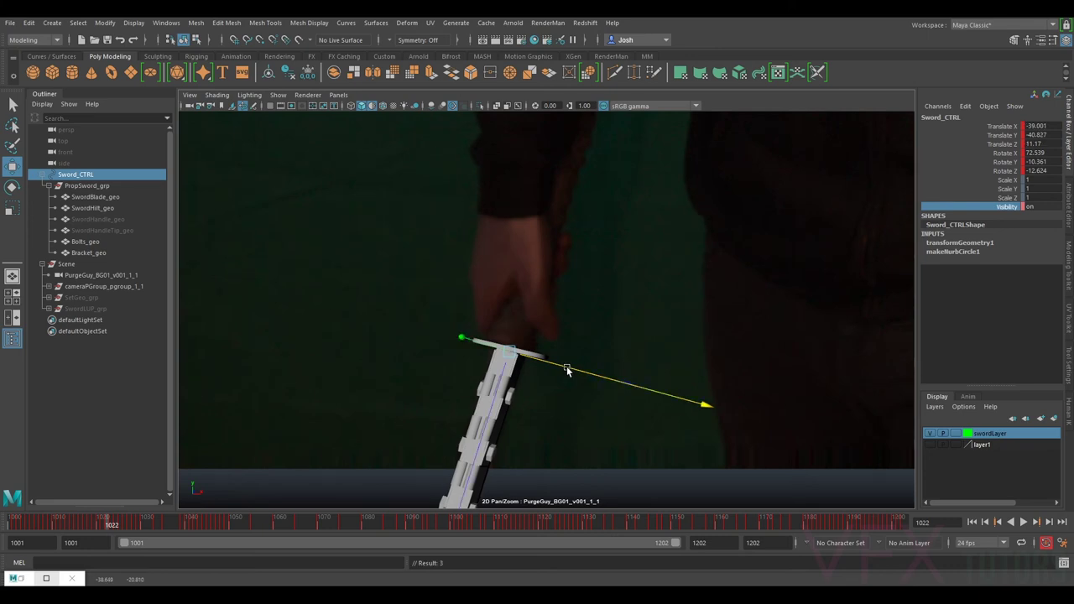
{"action": "key", "text": "ctrl+z"}
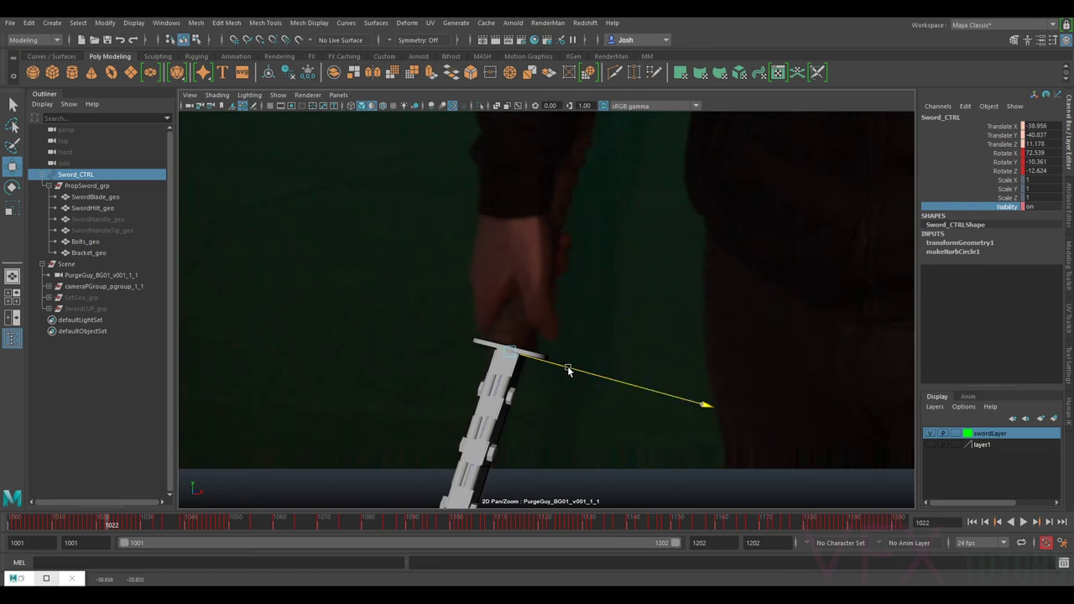
{"action": "left_click_drag", "start_coordinate": [567, 370], "coordinate": [567, 370]}
{"action": "key", "text": "shift+w"}
{"action": "left_click_drag", "start_coordinate": [567, 367], "coordinate": [502, 391]}
{"action": "key", "text": "alt+period"}
{"action": "key", "text": "alt+comma"}
{"action": "key", "text": "alt+period"}
{"action": "key", "text": "alt+comma"}
- Nudge the sword along its blade axis on frames 1021 and 1020 to Translate Y values of about -41.05 and -41.29
{"action": "key", "text": "alt+comma"}
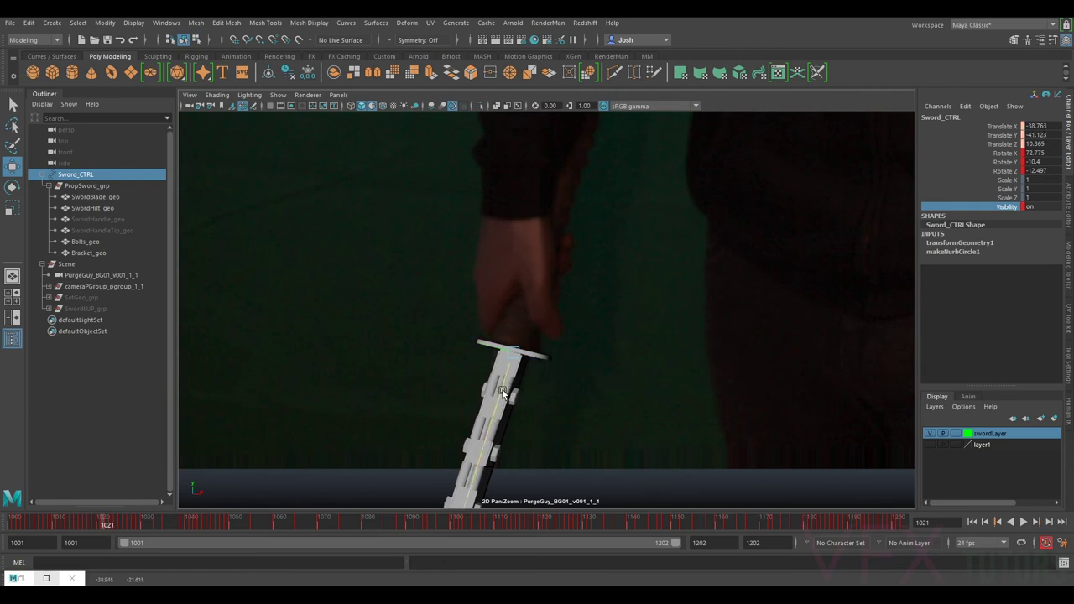
{"action": "key", "text": "w"}
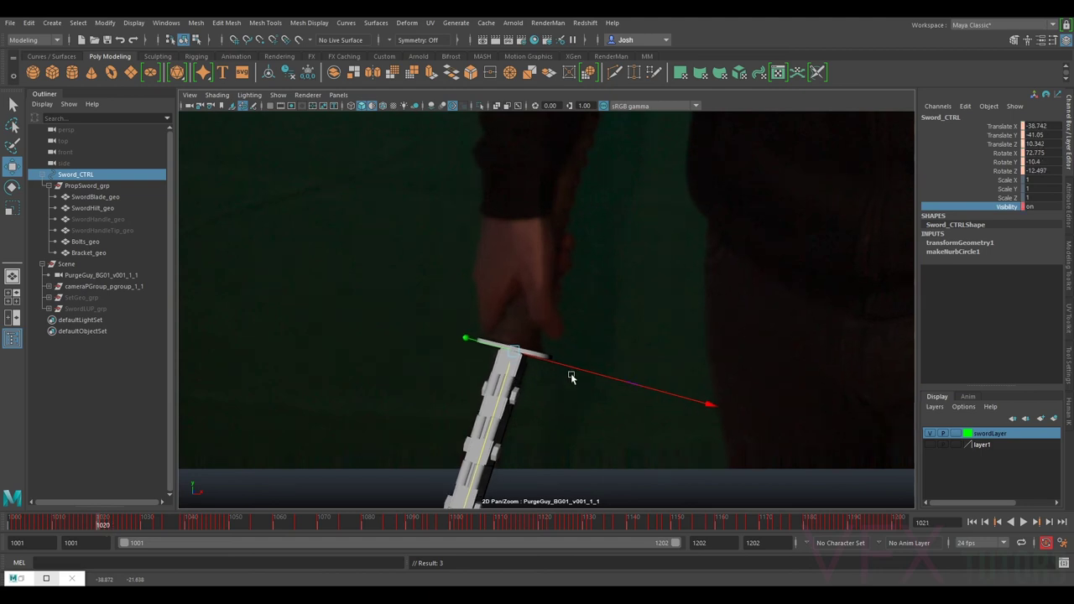
{"action": "key", "text": "comma"}
{"action": "key", "text": "w"}
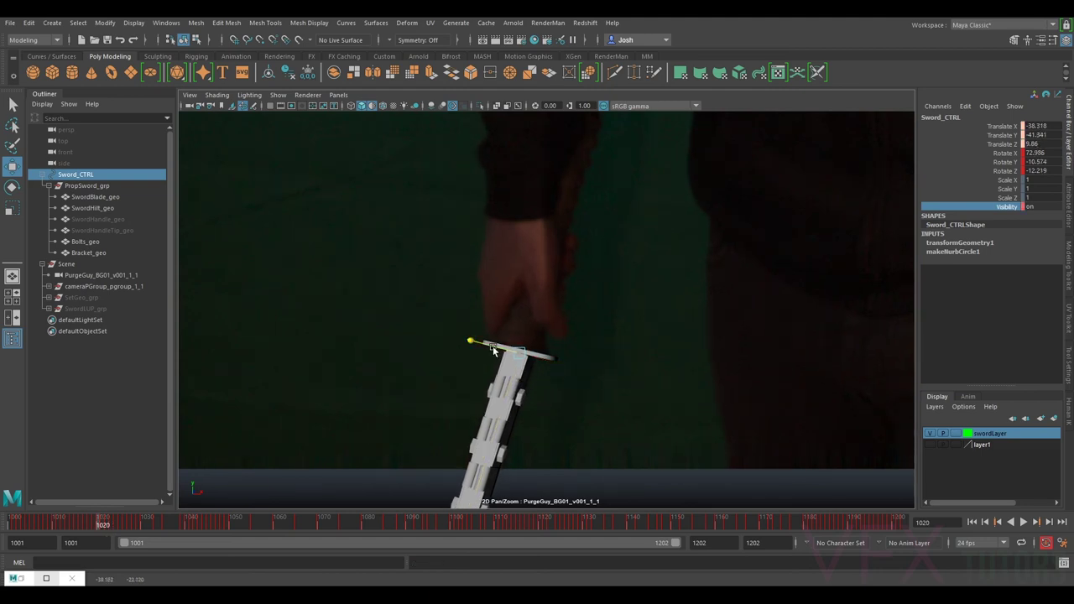
{"action": "left_click_drag", "start_coordinate": [508, 386], "coordinate": [508, 386]}
{"action": "key", "text": "w"}
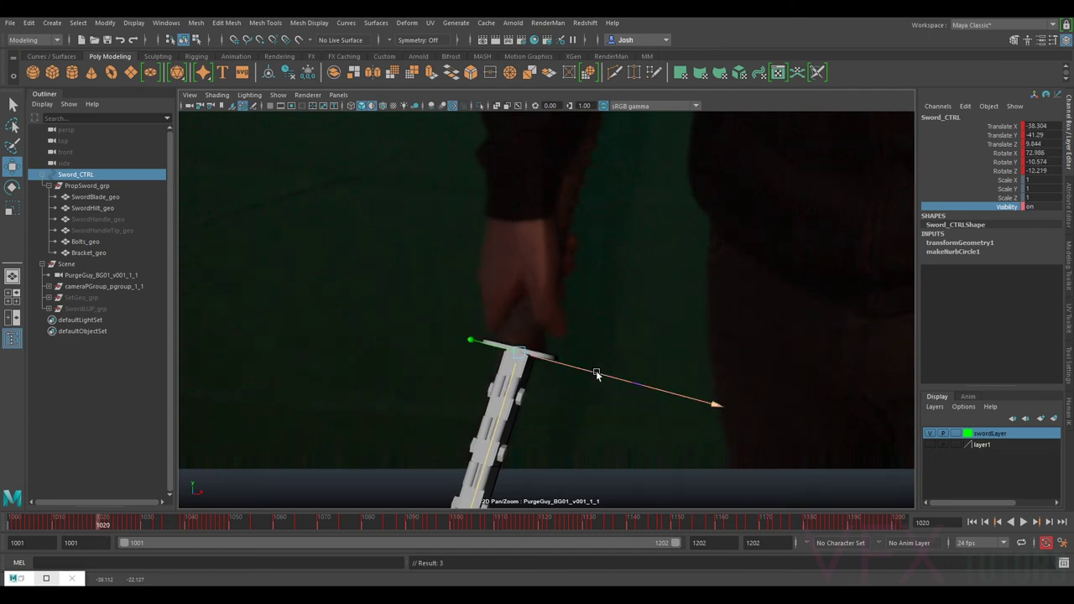
- Shift the sword sideways on frame 1020 to a Translate X of about -38.35 and compare with frame 1021
{"action": "left_click_drag", "start_coordinate": [606, 376], "coordinate": [607, 376]}
{"action": "key", "text": "alt+period"}
{"action": "key", "text": "alt+comma"}
{"action": "key", "text": "alt+period"}
{"action": "key", "text": "alt+comma"}
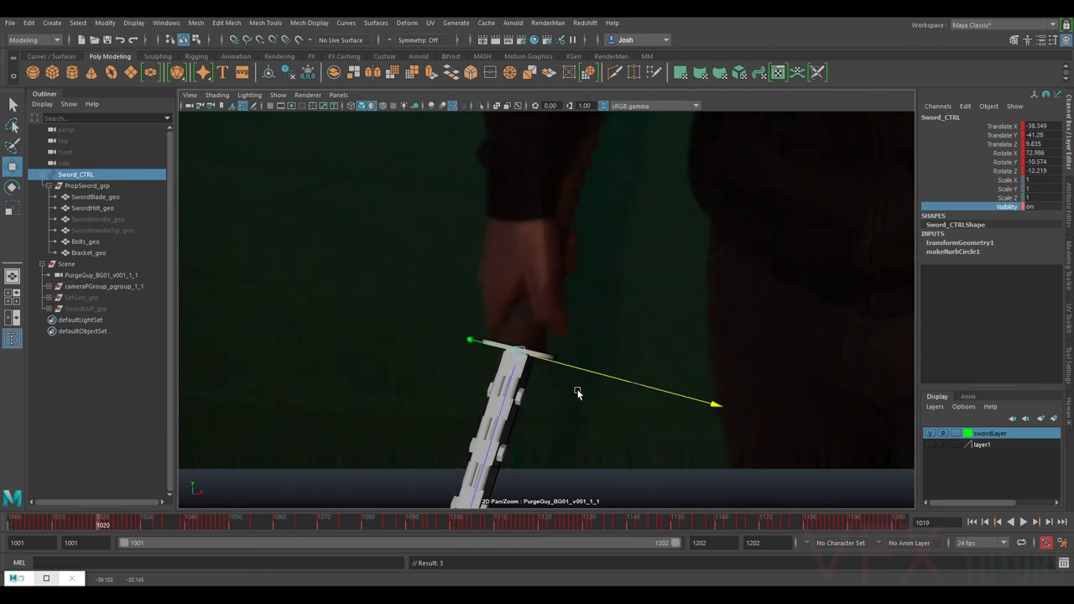
- Nudge the sword along its X axis on frame 1019 and compare it with frame 1020
{"action": "key", "text": "alt+comma"}
{"action": "left_click_drag", "start_coordinate": [582, 370], "coordinate": [576, 367]}
{"action": "key", "text": "alt+period"}
{"action": "key", "text": "alt+comma"}
{"action": "key", "text": "alt+period"}
{"action": "key", "text": "alt+comma"}
- On frame 1018, move the sword along its blade axis to about -37.25, -42.0, 7.51 and compare with frame 1019
{"action": "key", "text": "alt+comma"}
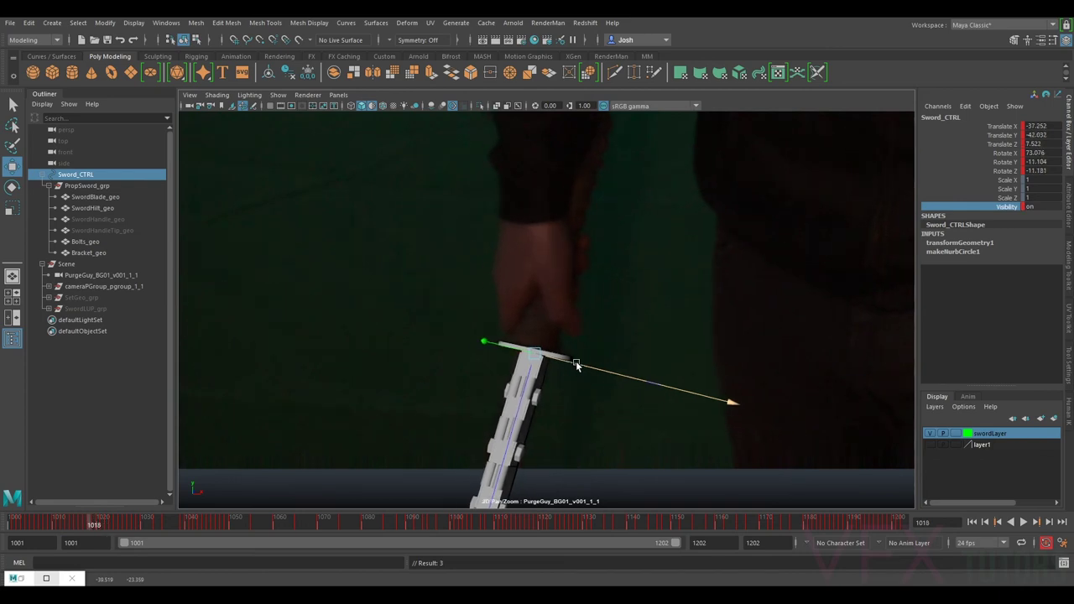
{"action": "left_click_drag", "start_coordinate": [519, 403], "coordinate": [522, 403]}
{"action": "key", "text": "alt+period"}
{"action": "key", "text": "alt+comma"}
{"action": "key", "text": "alt+period"}
{"action": "key", "text": "alt+comma"}
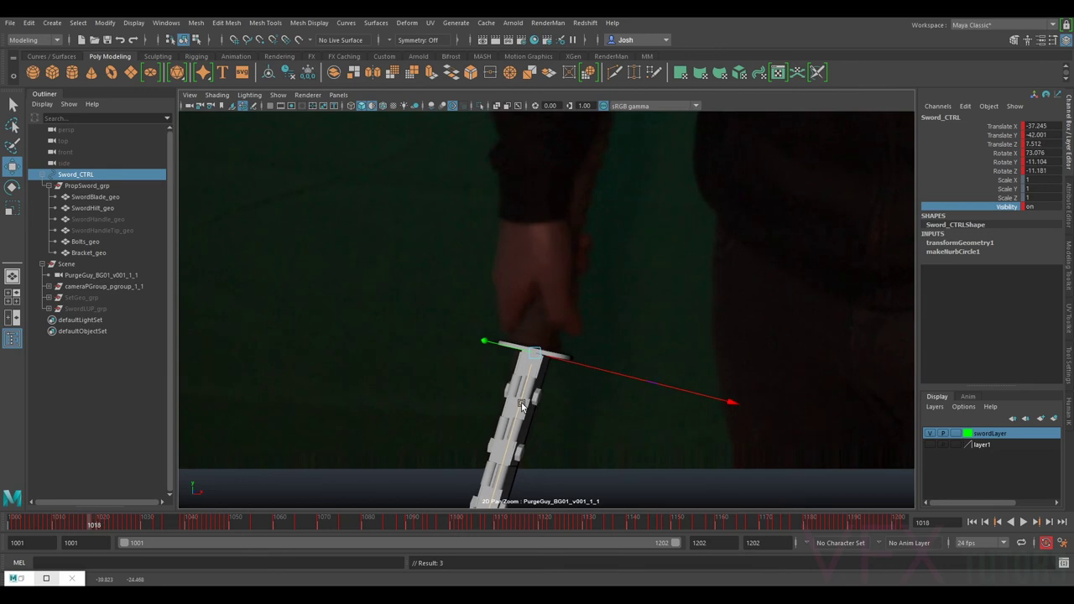
- Nudge the sword along its blade axis on frame 1017 in small moves, comparing the hilt with frame 1018
{"action": "key", "text": "alt+comma"}
{"action": "left_click_drag", "start_coordinate": [527, 402], "coordinate": [528, 400]}
{"action": "key", "text": "alt+period"}
{"action": "key", "text": "alt+comma"}
{"action": "key", "text": "alt+period"}
{"action": "key", "text": "alt+comma"}
{"action": "key", "text": "alt+period"}
{"action": "key", "text": "alt+comma"}
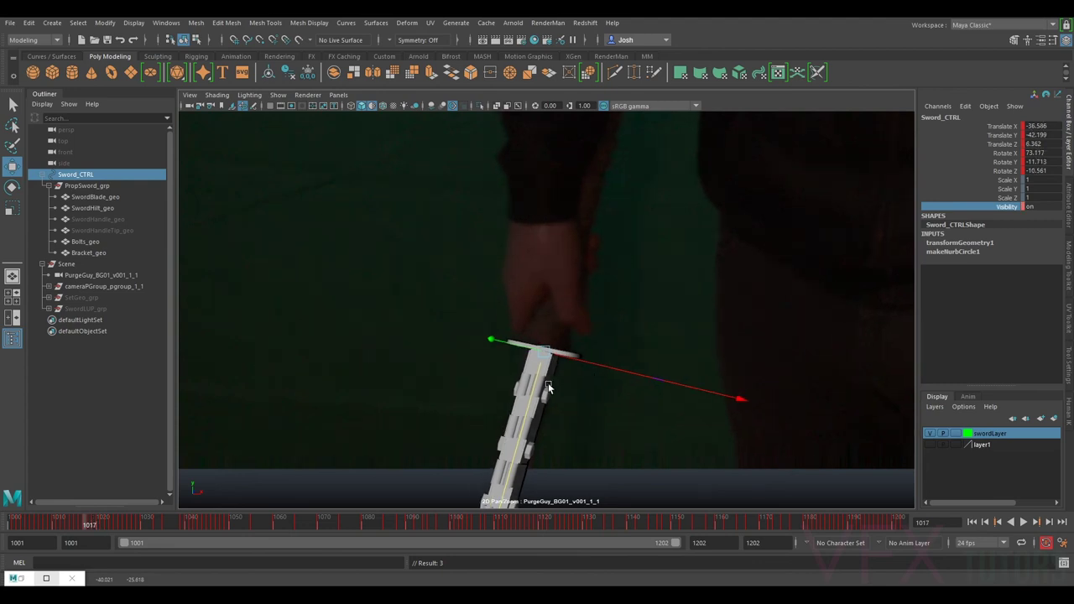
{"action": "left_click_drag", "start_coordinate": [532, 383], "coordinate": [533, 386]}
{"action": "key", "text": "alt+period"}
{"action": "key", "text": "alt+comma"}
{"action": "key", "text": "alt+comma"}
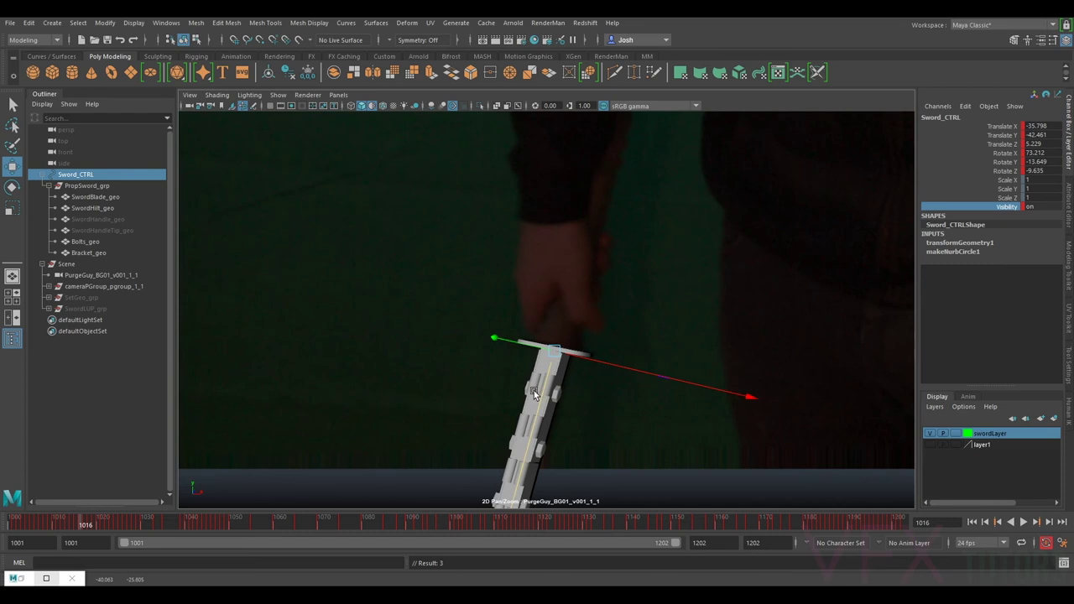
- Return to the frames around 1021 and step back and forth to check the hilt's motion against the hand
{"action": "mouse_move", "coordinate": [102, 525]}
{"action": "left_mouse_down"}
{"action": "mouse_move", "coordinate": [122, 521]}
{"action": "mouse_move", "coordinate": [79, 522]}
{"action": "mouse_move", "coordinate": [110, 525]}
{"action": "mouse_move", "coordinate": [90, 524]}
{"action": "mouse_move", "coordinate": [99, 526]}
{"action": "left_mouse_up"}
{"action": "left_click_drag", "start_coordinate": [564, 360], "coordinate": [558, 362]}
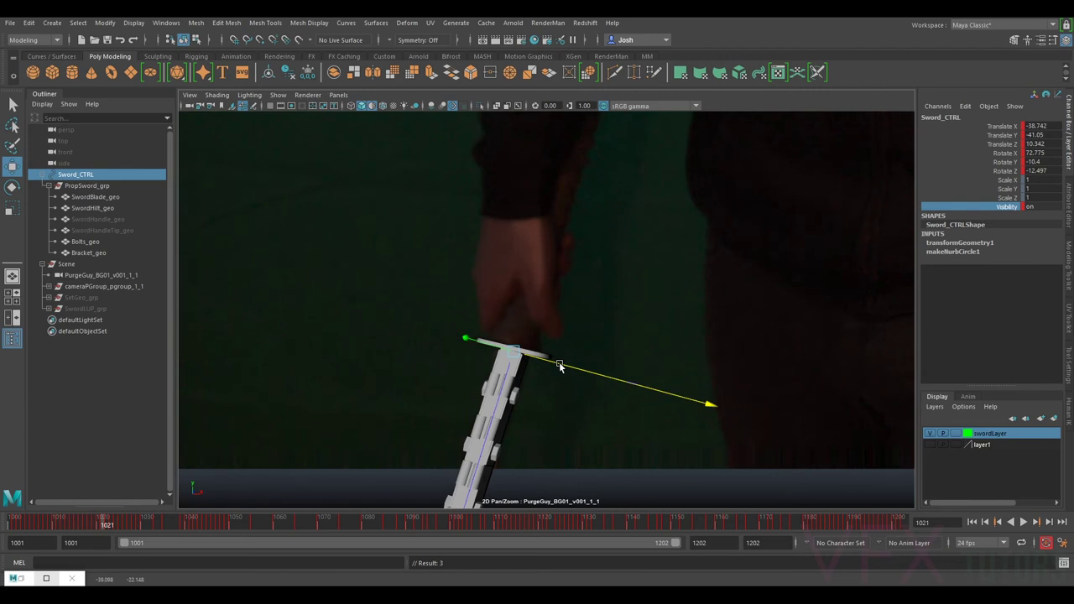
{"action": "key", "text": "alt+comma"}
{"action": "key", "text": "alt+period"}
{"action": "key", "text": "alt+period"}
{"action": "key", "text": "alt+period"}
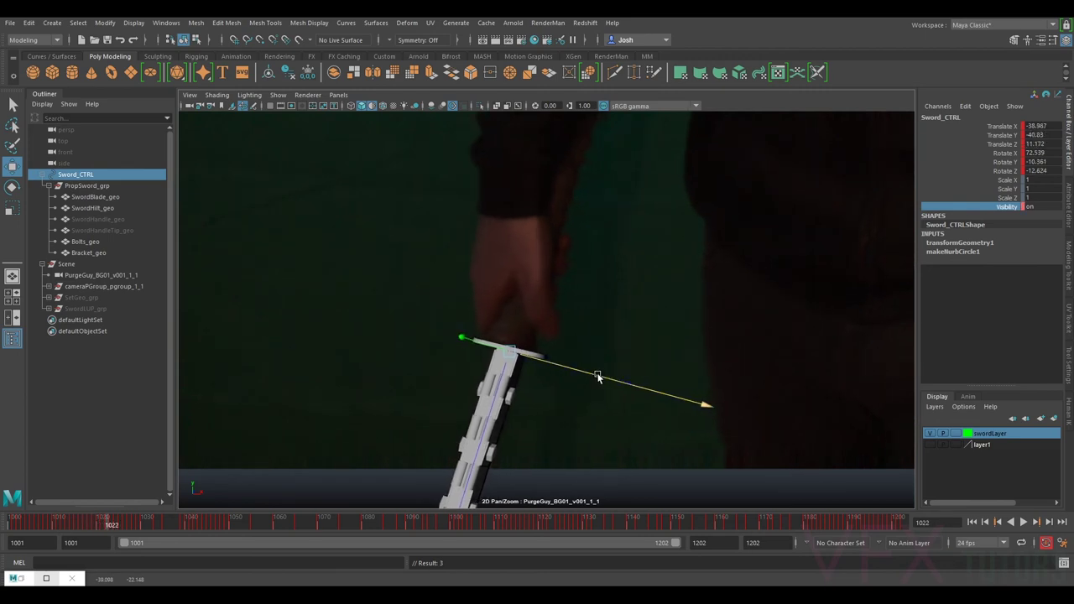
{"action": "key", "text": "alt+comma"}
{"action": "key", "text": "alt+comma"}
{"action": "key", "text": "alt+comma"}
{"action": "key", "text": "alt+comma"}
{"action": "key", "text": "alt+comma"}
{"action": "key", "text": "alt+comma"}
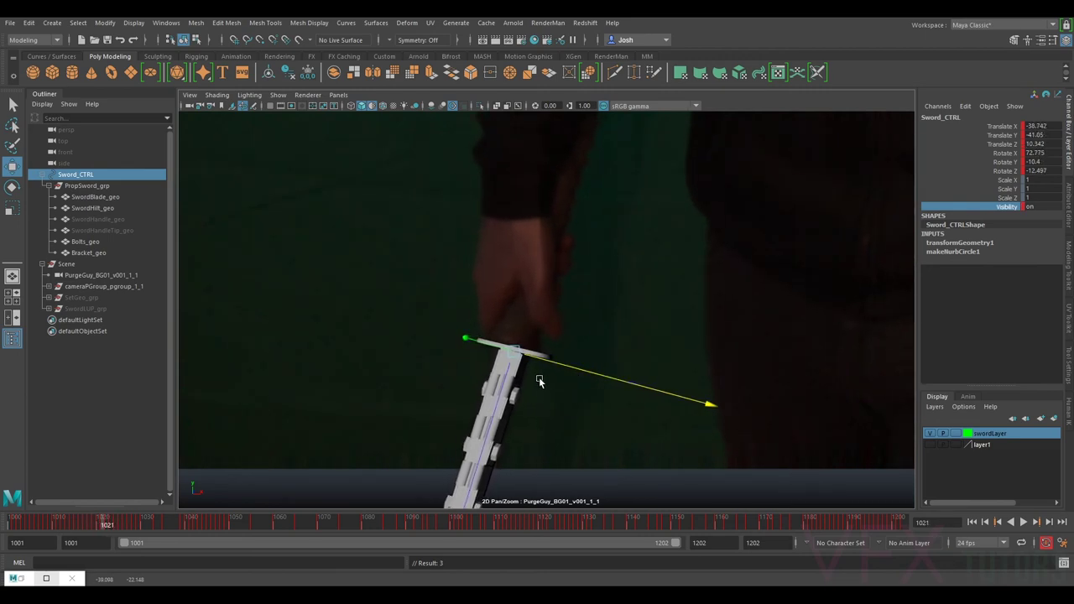
- Check the hilt's motion against the hand by scrubbing and stepping through the frames between 1021 and 1001
{"action": "left_click_drag", "start_coordinate": [88, 520], "coordinate": [40, 523]}
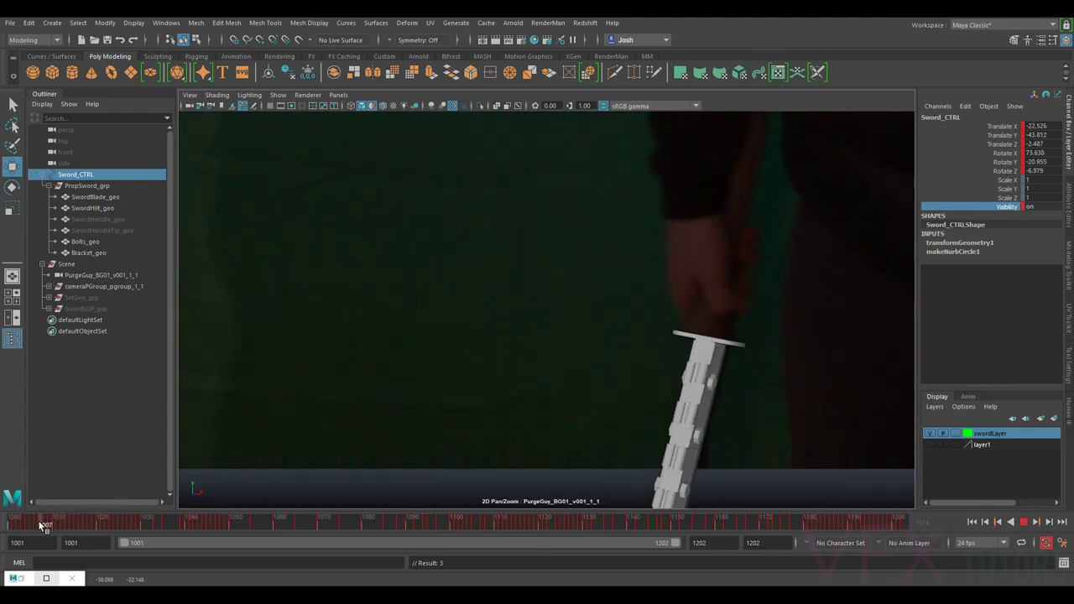
{"action": "key", "text": "alt+period"}
{"action": "key", "text": "alt+period"}
{"action": "key", "text": "alt+period"}
{"action": "key", "text": "alt+period"}
{"action": "key", "text": "alt+period"}
{"action": "key", "text": "alt+period"}
{"action": "key", "text": "alt+period"}
{"action": "key", "text": "alt+period"}
{"action": "key", "text": "alt+comma"}
{"action": "key", "text": "alt+comma"}
{"action": "key", "text": "alt+comma"}
{"action": "key", "text": "alt+comma"}
{"action": "key", "text": "alt+comma"}
{"action": "key", "text": "alt+comma"}
{"action": "key", "text": "alt+comma"}
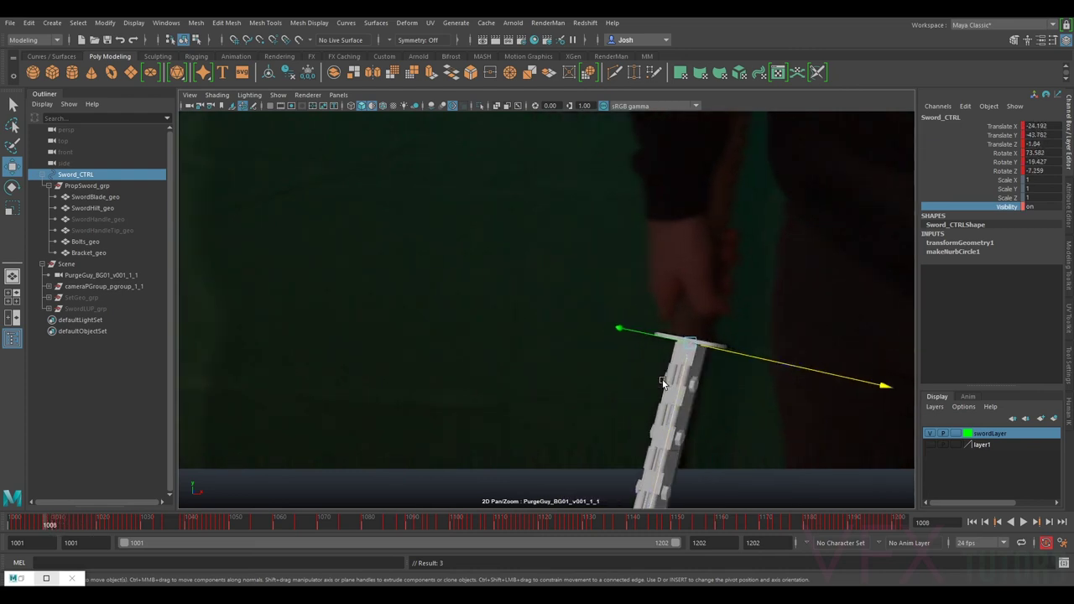
{"action": "key", "text": "alt+comma"}
{"action": "key", "text": "alt+comma"}
{"action": "key", "text": "alt+comma"}
{"action": "key", "text": "alt+comma"}
{"action": "key", "text": "alt+comma"}
{"action": "key", "text": "alt+comma"}
{"action": "key", "text": "alt+comma"}
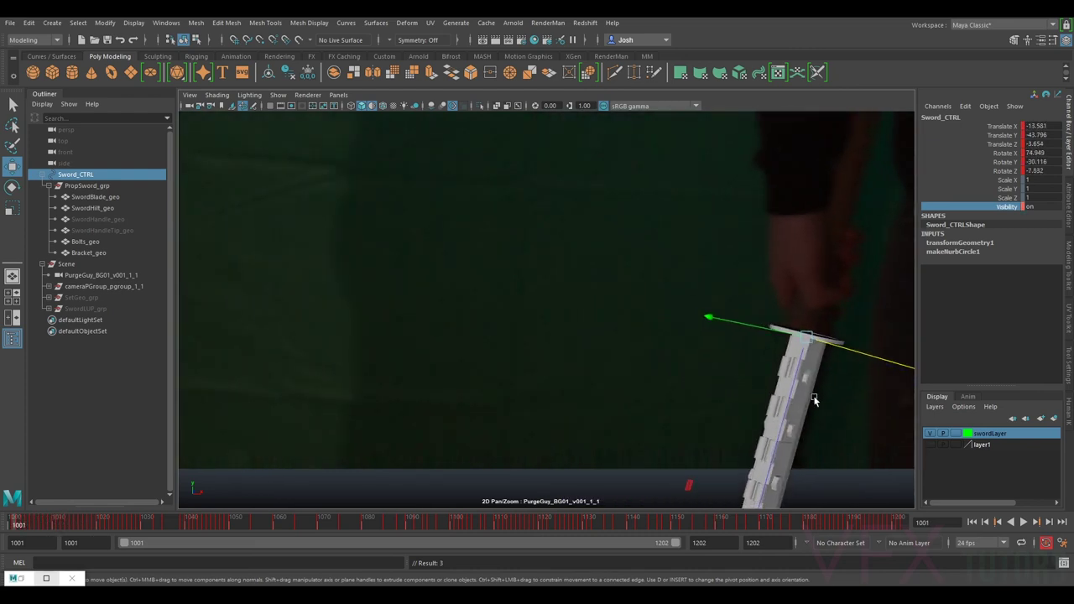
- Review the opening frames with the sword deselected in the full camera view, then check the hilt closer up to about frame 1021
{"action": "key", "text": "backslash"}
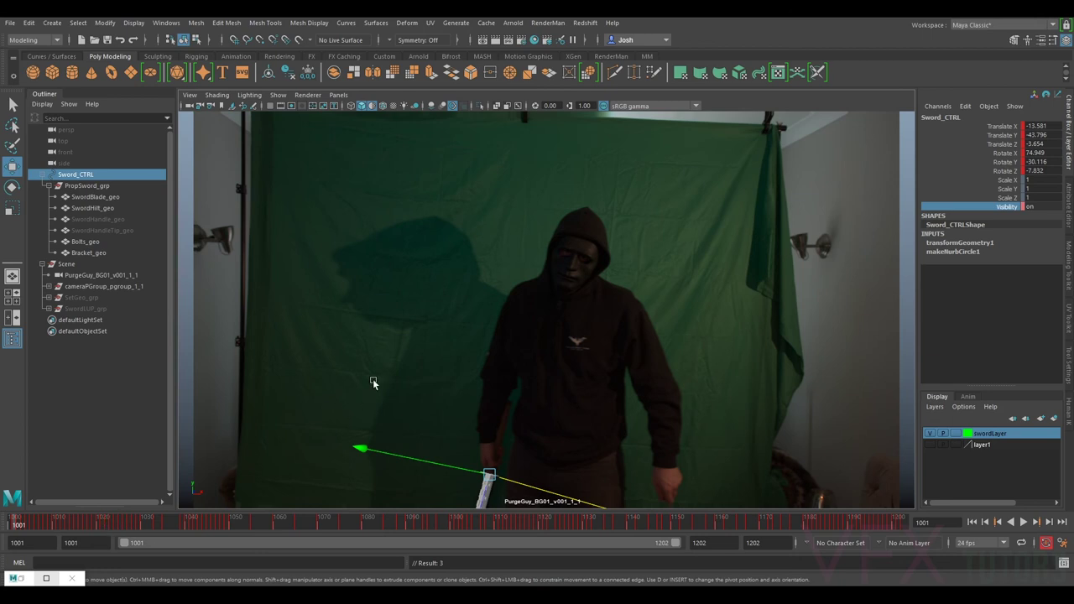
{"action": "left_click", "coordinate": [373, 384]}
{"action": "key", "text": "alt+v"}
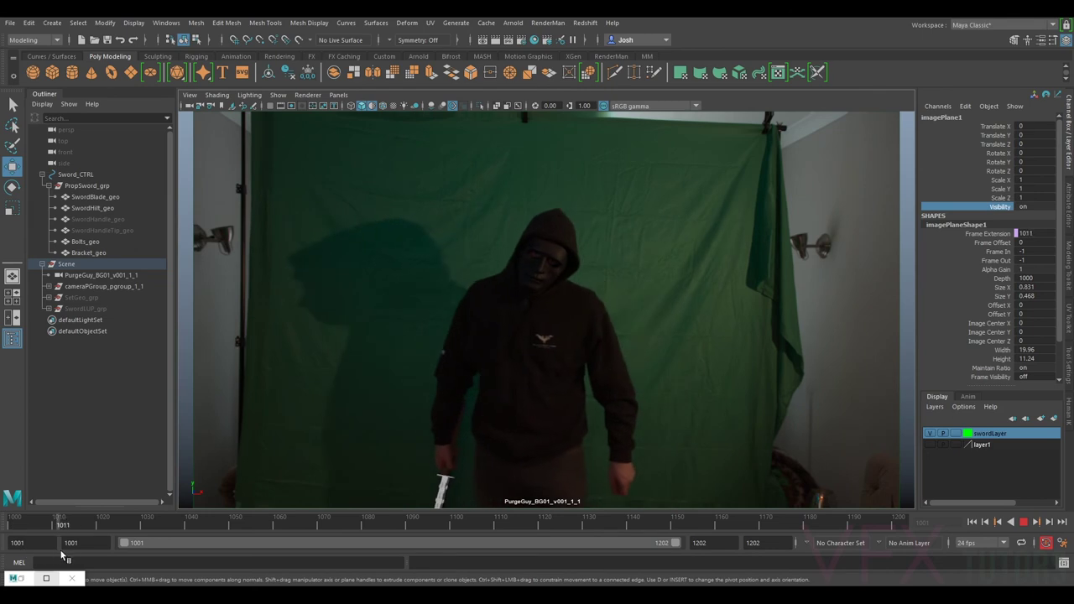
{"action": "mouse_move", "coordinate": [47, 557]}
{"action": "left_mouse_down"}
{"action": "mouse_move", "coordinate": [78, 557]}
{"action": "mouse_move", "coordinate": [65, 555]}
{"action": "left_mouse_up"}
{"action": "key", "text": "backslash"}
{"action": "right_click_drag", "start_coordinate": [760, 426], "coordinate": [221, 318]}
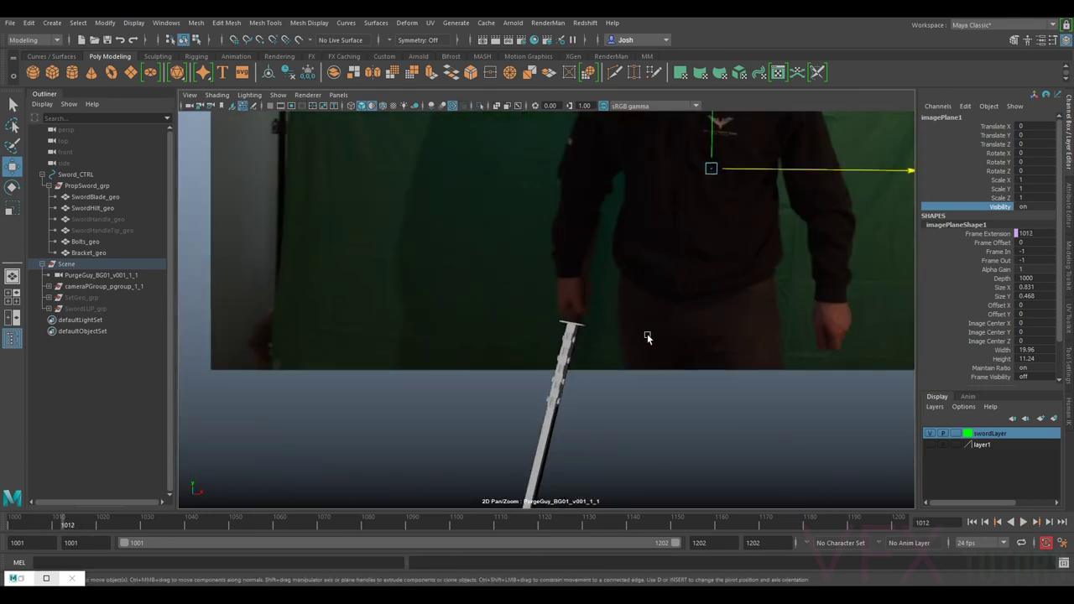
{"action": "middle_click_drag", "start_coordinate": [647, 334], "coordinate": [571, 401]}
{"action": "mouse_move", "coordinate": [52, 524]}
{"action": "left_mouse_down"}
{"action": "mouse_move", "coordinate": [12, 524]}
{"action": "mouse_move", "coordinate": [32, 526]}
{"action": "left_mouse_up"}
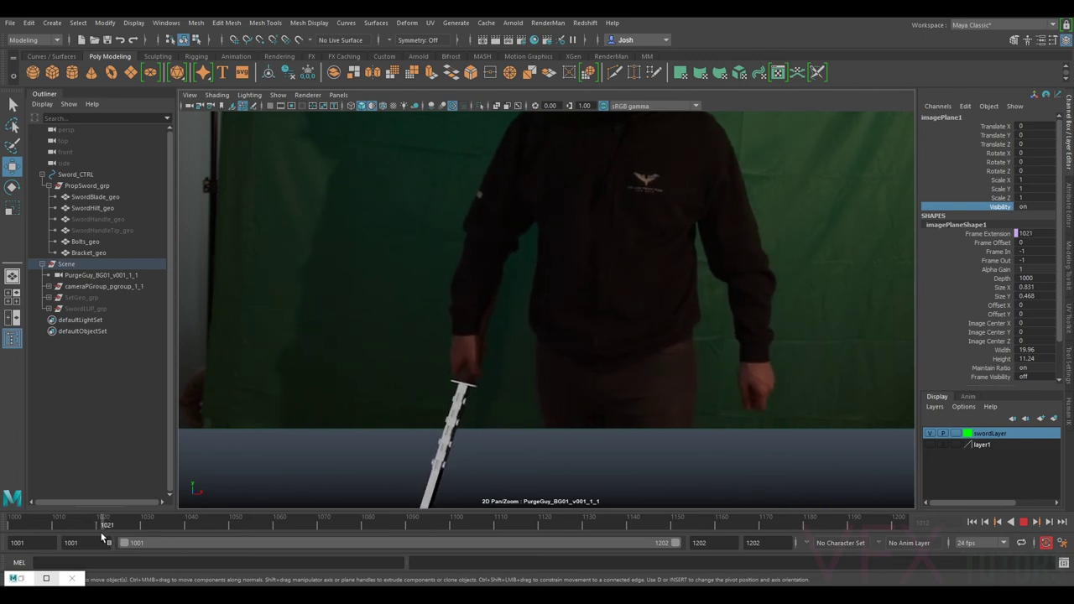
{"action": "left_click_drag", "start_coordinate": [100, 536], "coordinate": [92, 537]}
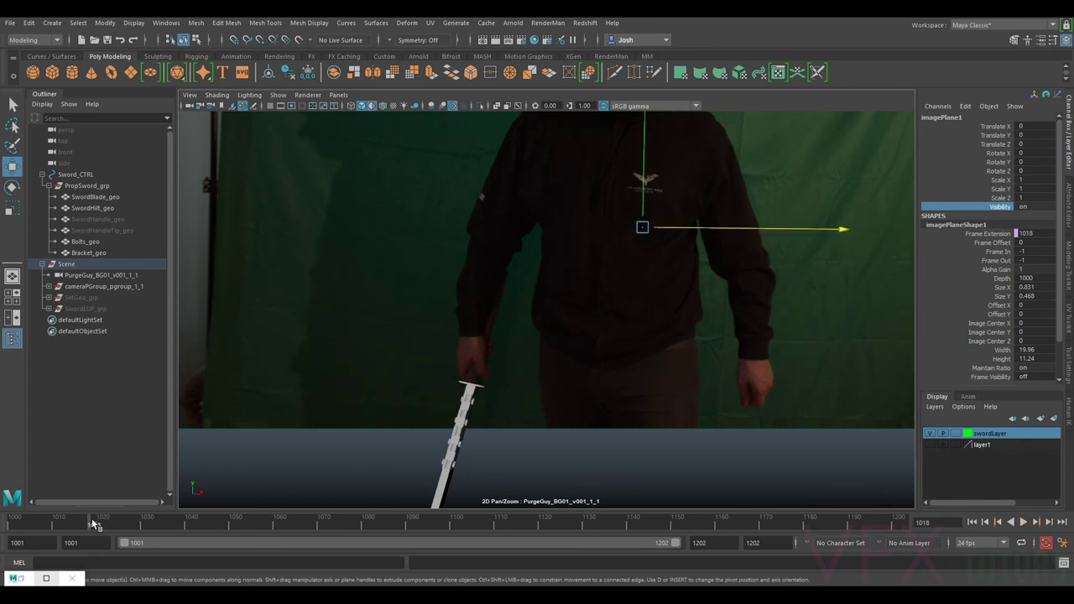
- Reselect Sword_CTRL on frame 1018 and compare the hilt with the hand frame by frame up to 1022
{"action": "left_click", "coordinate": [503, 410]}
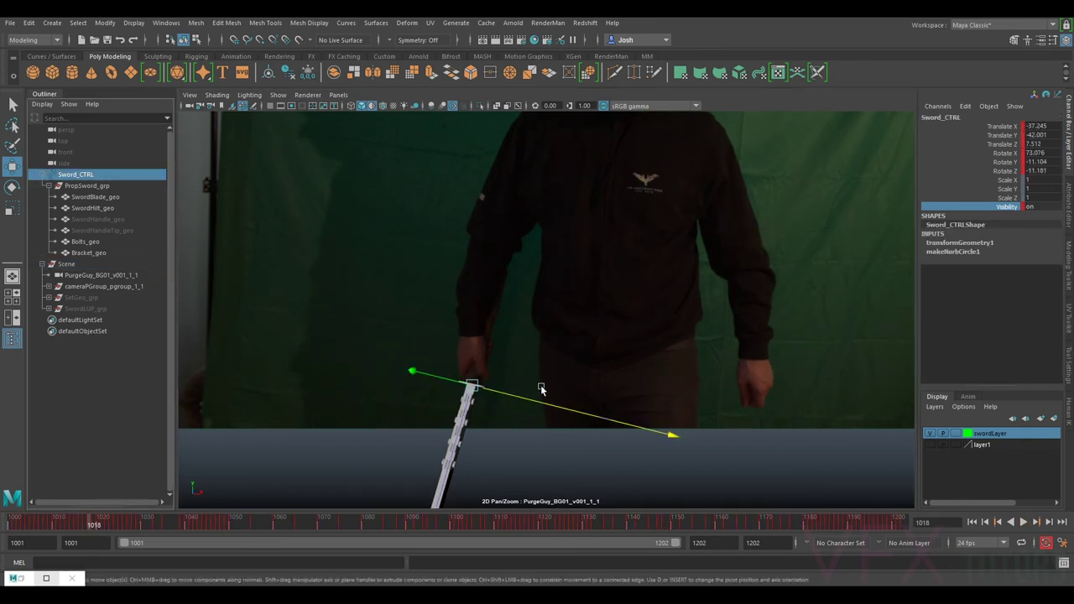
{"action": "key", "text": "alt+period"}
{"action": "right_click_drag", "start_coordinate": [519, 345], "coordinate": [780, 428]}
{"action": "middle_click_drag", "start_coordinate": [526, 377], "coordinate": [580, 270]}
{"action": "right_click_drag", "start_coordinate": [558, 285], "coordinate": [663, 329]}
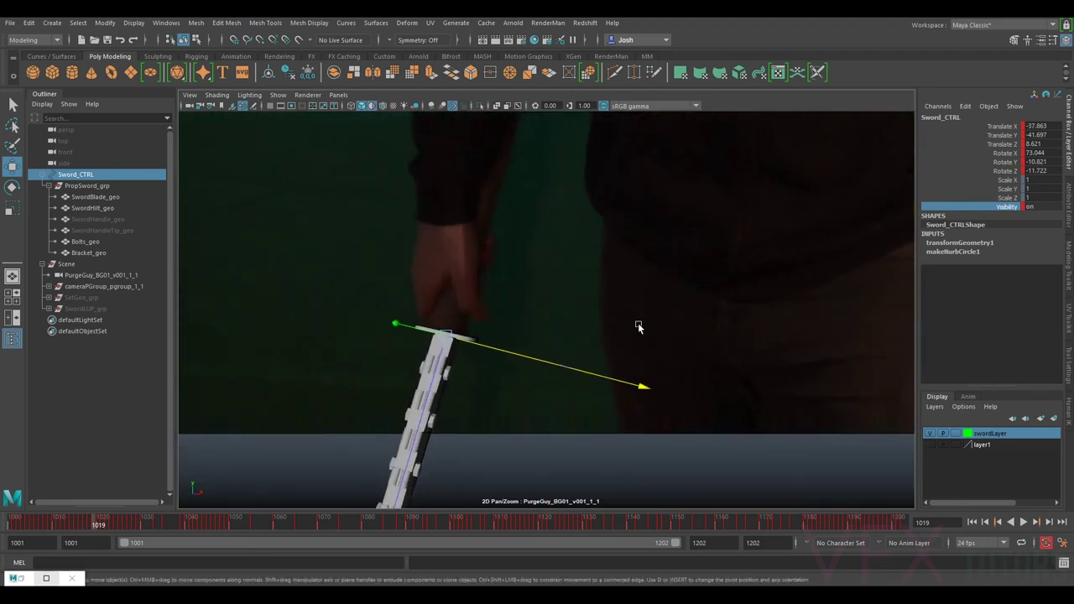
{"action": "key", "text": "alt+comma"}
{"action": "key", "text": "alt+period"}
{"action": "key", "text": "alt+comma"}
{"action": "key", "text": "alt+period"}
{"action": "key", "text": "alt+period"}
{"action": "key", "text": "alt+period"}
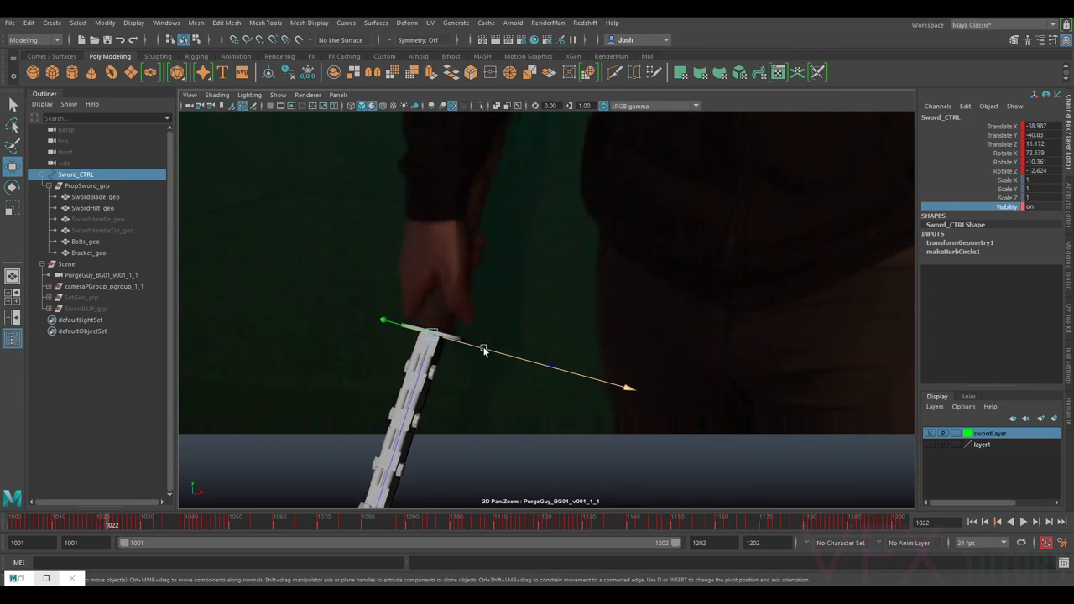
- Nudge the sword along its blade axis on the frames just after 1022 and key its position, comparing neighbouring frames
{"action": "key", "text": "alt+period"}
{"action": "left_click_drag", "start_coordinate": [414, 377], "coordinate": [409, 396]}
{"action": "key", "text": "alt+period"}
{"action": "key", "text": "shift+w"}
{"action": "key", "text": "alt+period"}
{"action": "key", "text": "shift+w"}
{"action": "key", "text": "alt+comma"}
{"action": "middle_click_drag", "start_coordinate": [409, 395], "coordinate": [404, 410]}
{"action": "key", "text": "alt+period"}
{"action": "key", "text": "alt+period"}
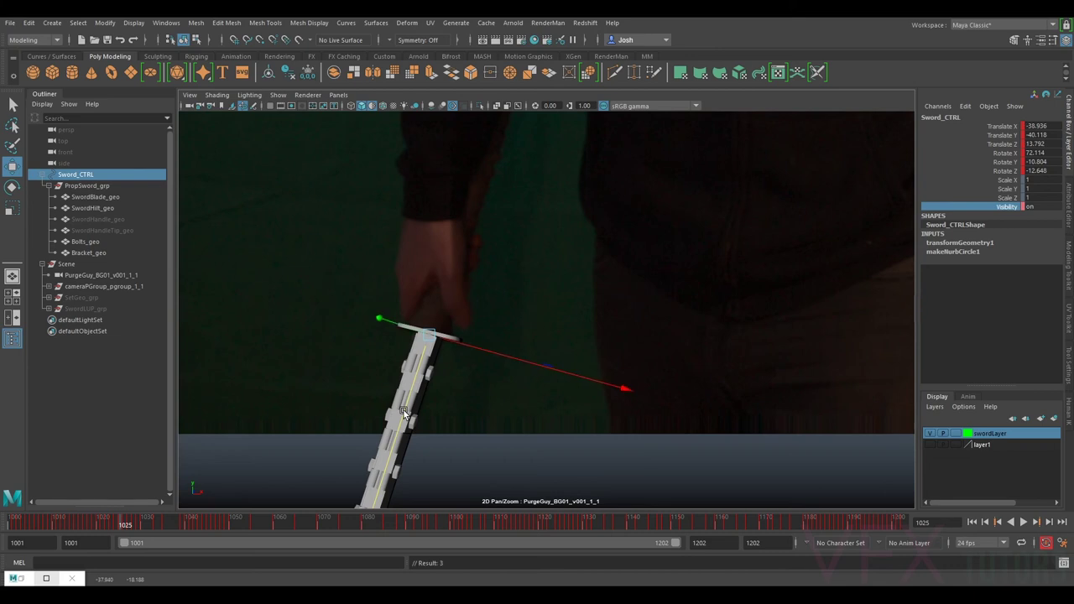
- Adjust the sword's position on frame 1026 in small moves and compare the hilt with frame 1025
{"action": "key", "text": "alt+period"}
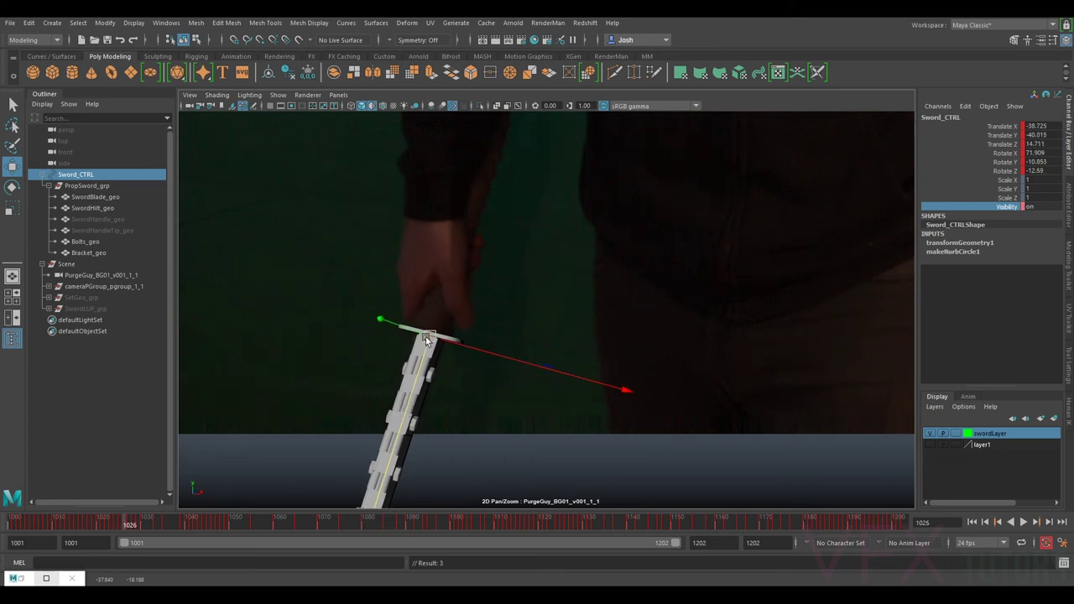
{"action": "left_click_drag", "start_coordinate": [455, 343], "coordinate": [455, 344]}
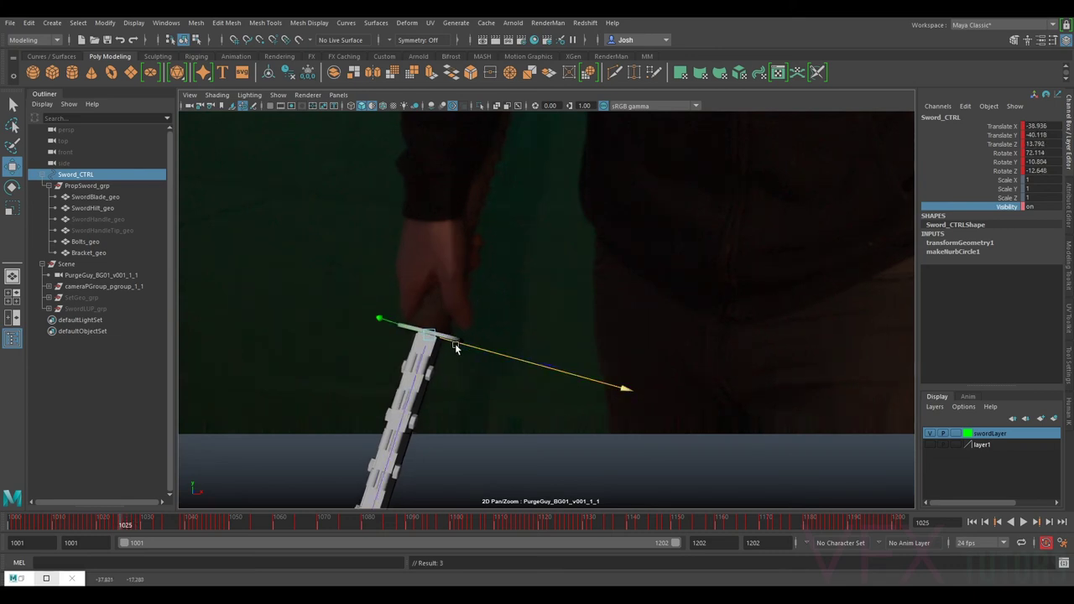
{"action": "middle_click_drag", "start_coordinate": [414, 377], "coordinate": [414, 378]}
{"action": "key", "text": "alt+comma"}
{"action": "key", "text": "alt+period"}
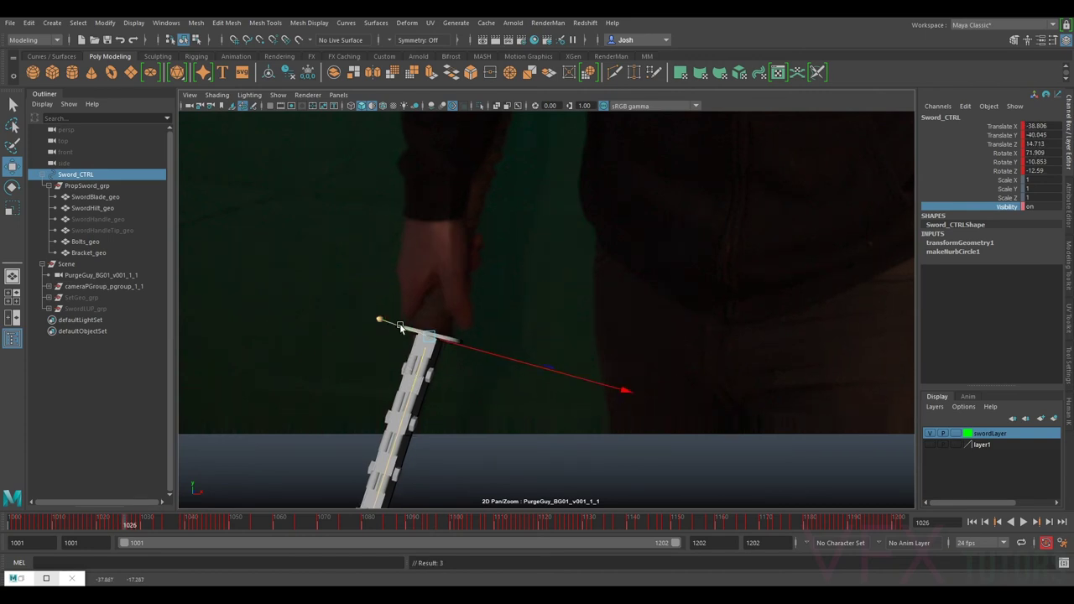
{"action": "key", "text": "alt+comma"}
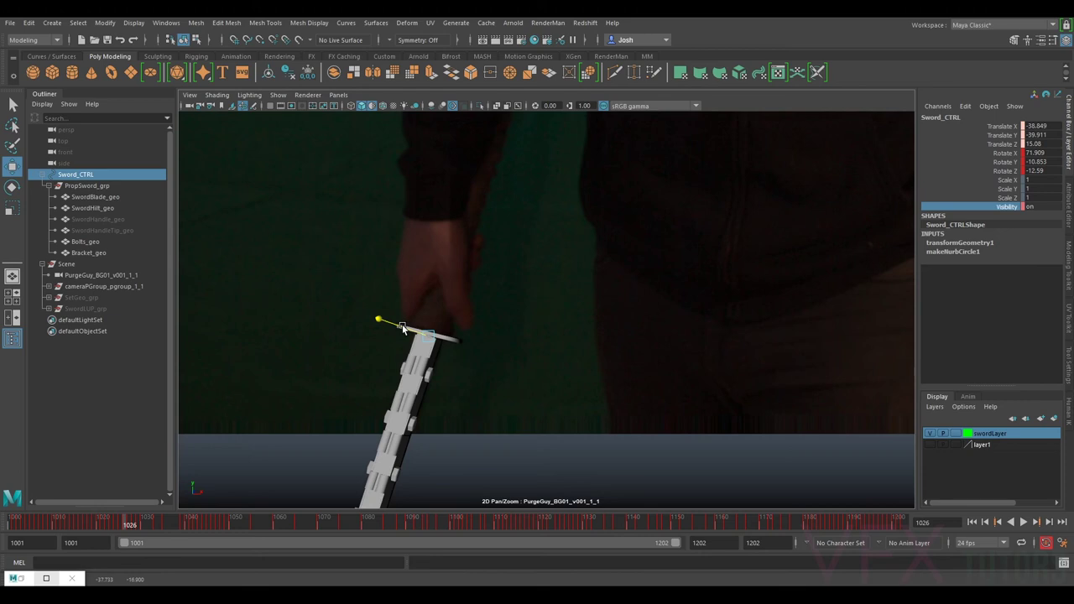
{"action": "key", "text": "alt+period"}
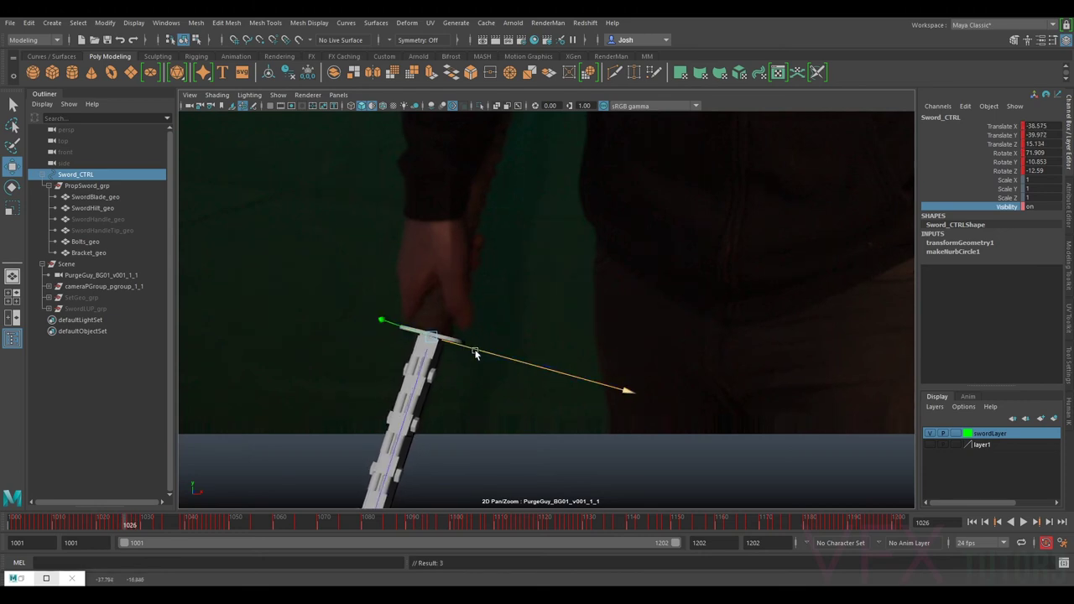
- Fine-tune the sword on frame 1026 along its X and blade axes, flipping against frame 1025
{"action": "left_click_drag", "start_coordinate": [470, 349], "coordinate": [468, 348]}
{"action": "key", "text": "alt+comma"}
{"action": "key", "text": "alt+period"}
{"action": "left_click_drag", "start_coordinate": [416, 383], "coordinate": [415, 384]}
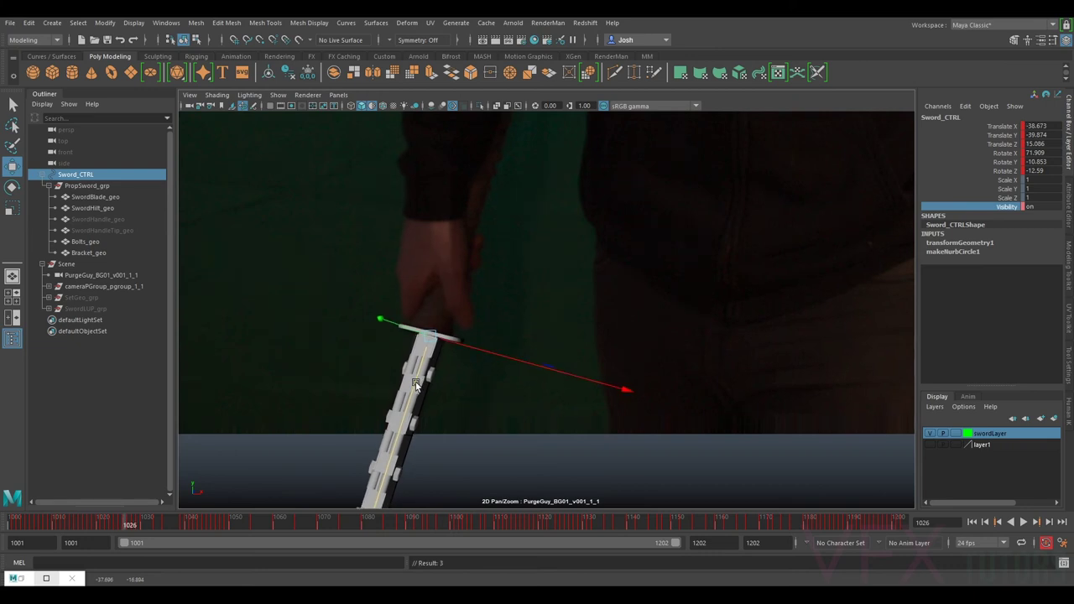
{"action": "left_click_drag", "start_coordinate": [418, 385], "coordinate": [419, 385]}
{"action": "left_click_drag", "start_coordinate": [475, 347], "coordinate": [468, 346]}
{"action": "key", "text": "alt+comma"}
{"action": "key", "text": "alt+period"}
{"action": "key", "text": "alt+comma"}
{"action": "key", "text": "alt+period"}
{"action": "key", "text": "alt+comma"}
{"action": "key", "text": "alt+period"}
- On frame 1027, move the sword along its blade and X axes to about -38.41, -39.73, 15.57
{"action": "key", "text": "alt+period"}
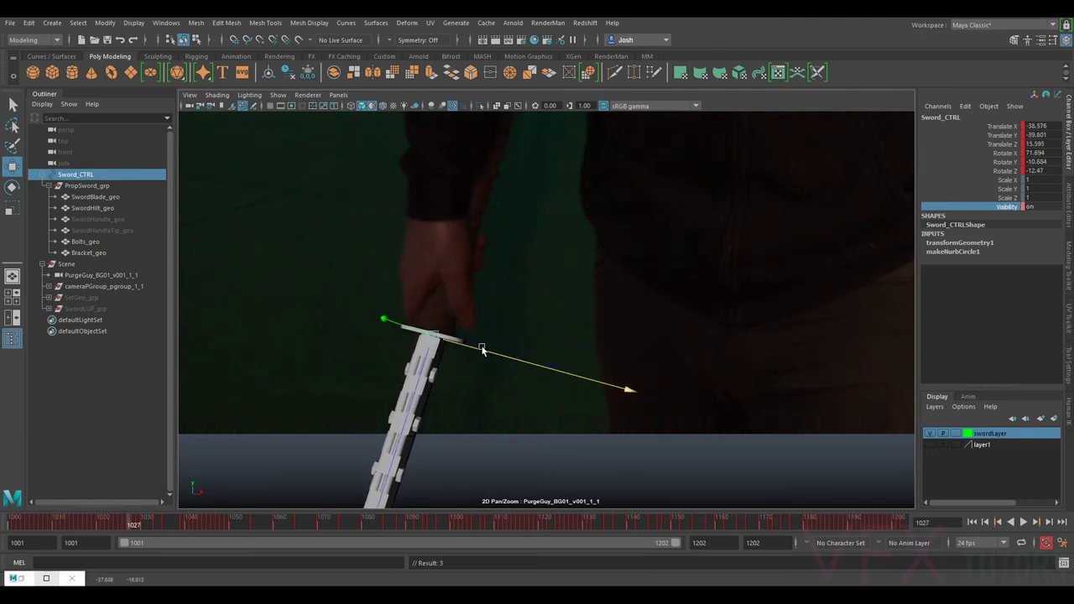
{"action": "left_click_drag", "start_coordinate": [423, 371], "coordinate": [422, 369]}
{"action": "key", "text": "alt+comma"}
{"action": "key", "text": "alt+period"}
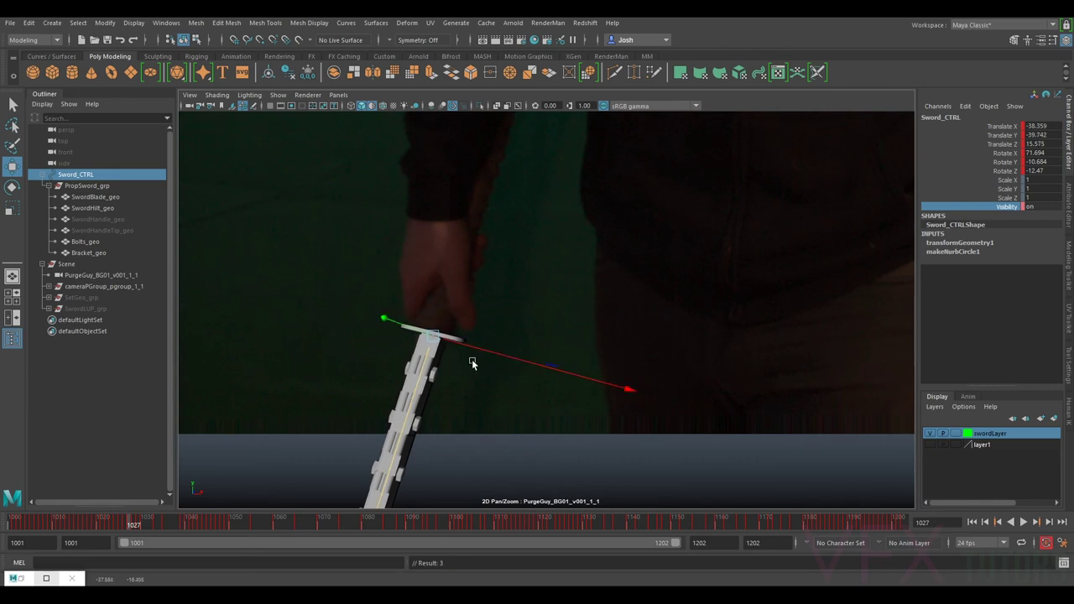
{"action": "left_click_drag", "start_coordinate": [487, 352], "coordinate": [487, 353]}
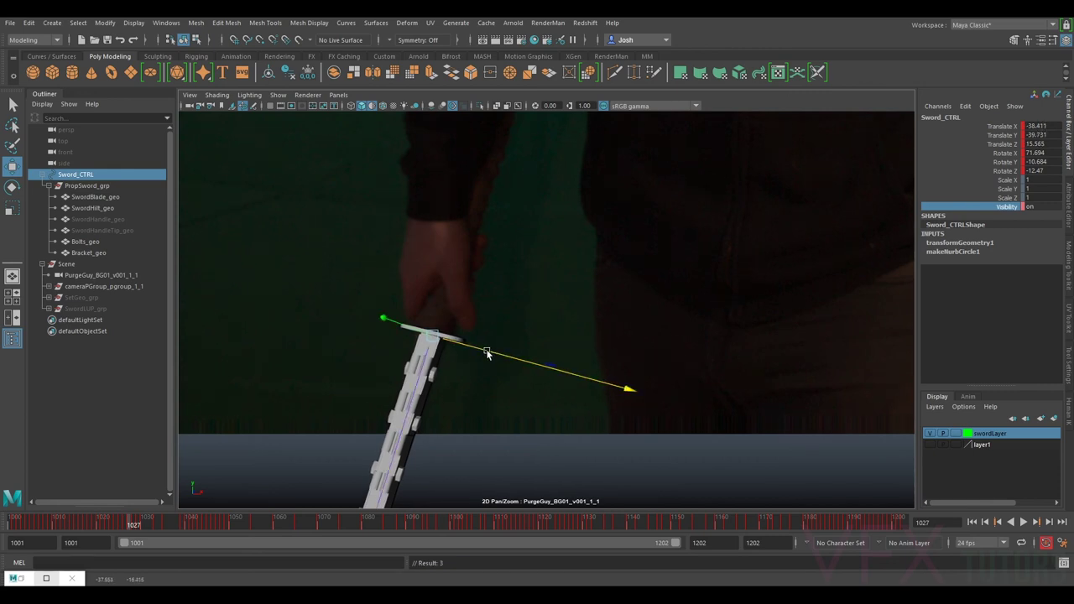
- On frame 1028, move the sword along its blade and X axes to about -38.06, -39.51, 16.45
{"action": "key", "text": "period"}
{"action": "left_click_drag", "start_coordinate": [423, 376], "coordinate": [425, 373]}
{"action": "key", "text": "alt+comma"}
{"action": "key", "text": "alt+period"}
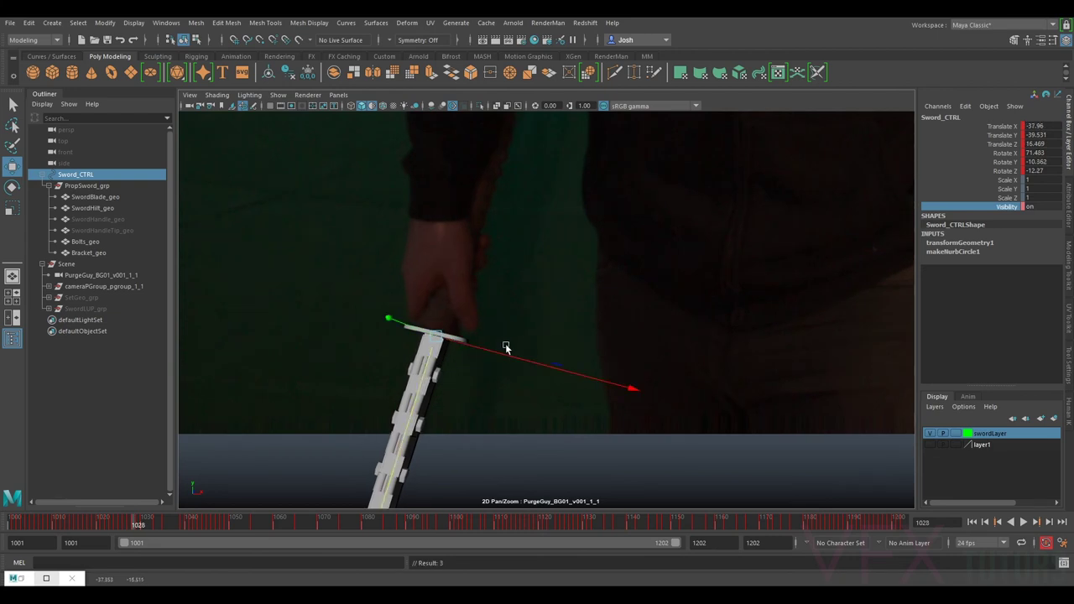
{"action": "left_click_drag", "start_coordinate": [499, 354], "coordinate": [496, 354]}
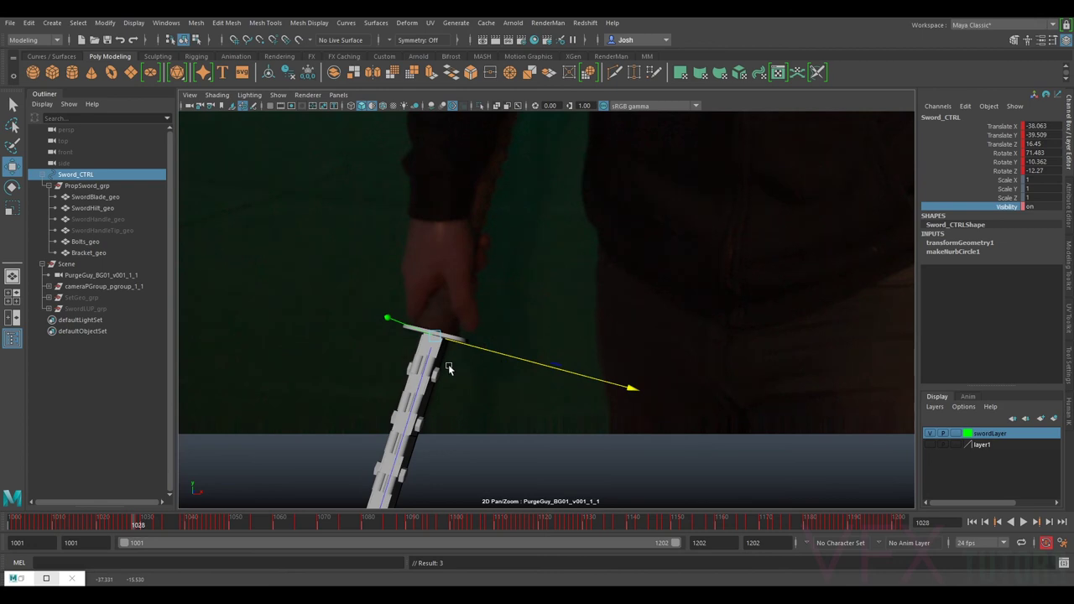
- On frame 1029, move the sword to about -37.63, -39.36, 17.38 and key its position
{"action": "key", "text": "alt+period"}
{"action": "left_click_drag", "start_coordinate": [428, 374], "coordinate": [428, 371]}
{"action": "key", "text": "alt+comma"}
{"action": "key", "text": "alt+period"}
{"action": "left_click_drag", "start_coordinate": [498, 351], "coordinate": [497, 352]}
{"action": "key", "text": "shift+w"}
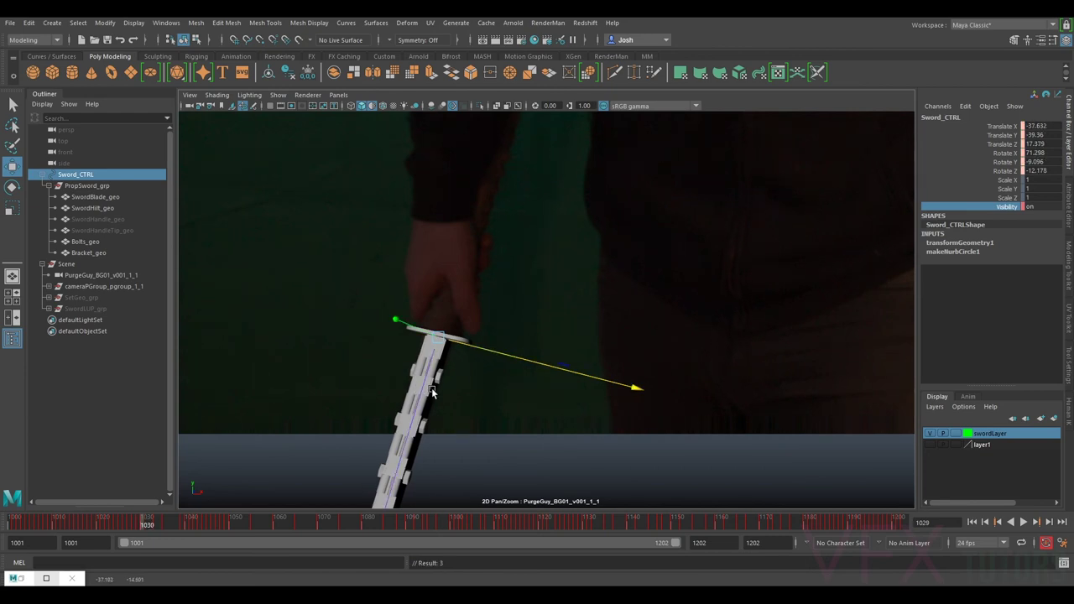
{"action": "key", "text": "comma"}
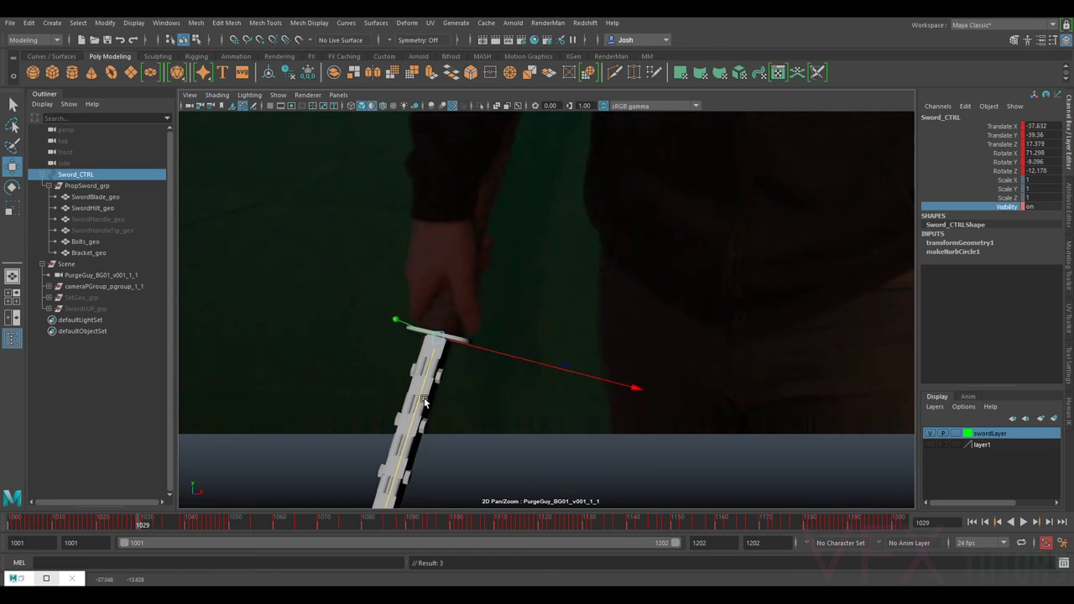
- Check the sword's motion around frame 1030, then return to frame 1004 in the full camera view
{"action": "key", "text": "period"}
{"action": "key", "text": "period"}
{"action": "key", "text": "period"}
{"action": "key", "text": "period"}
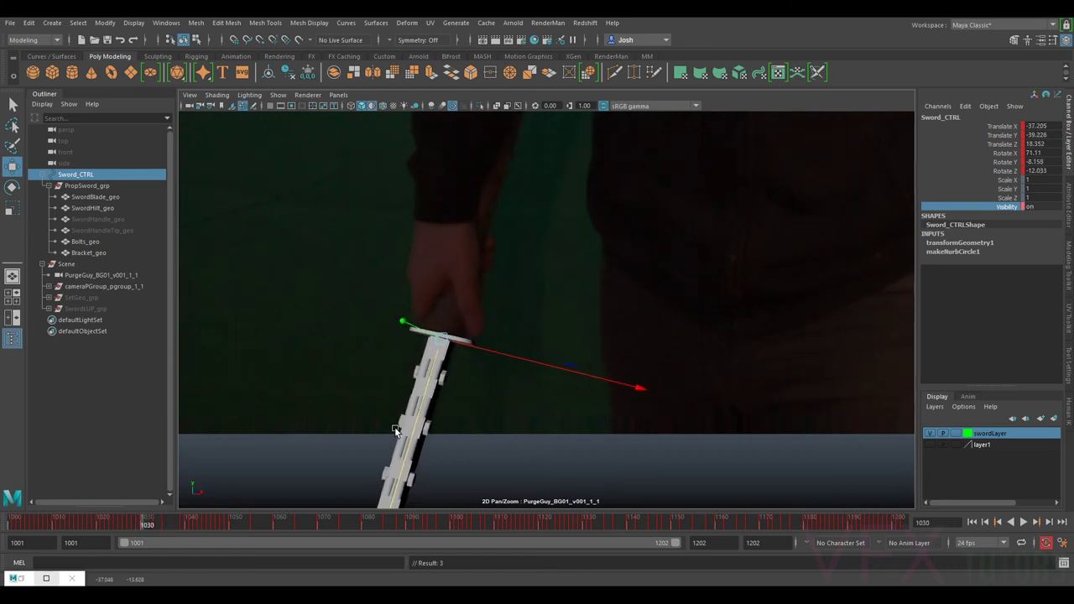
{"action": "left_click_drag", "start_coordinate": [168, 524], "coordinate": [31, 557]}
{"action": "key", "text": "w"}
{"action": "key", "text": "backslash"}
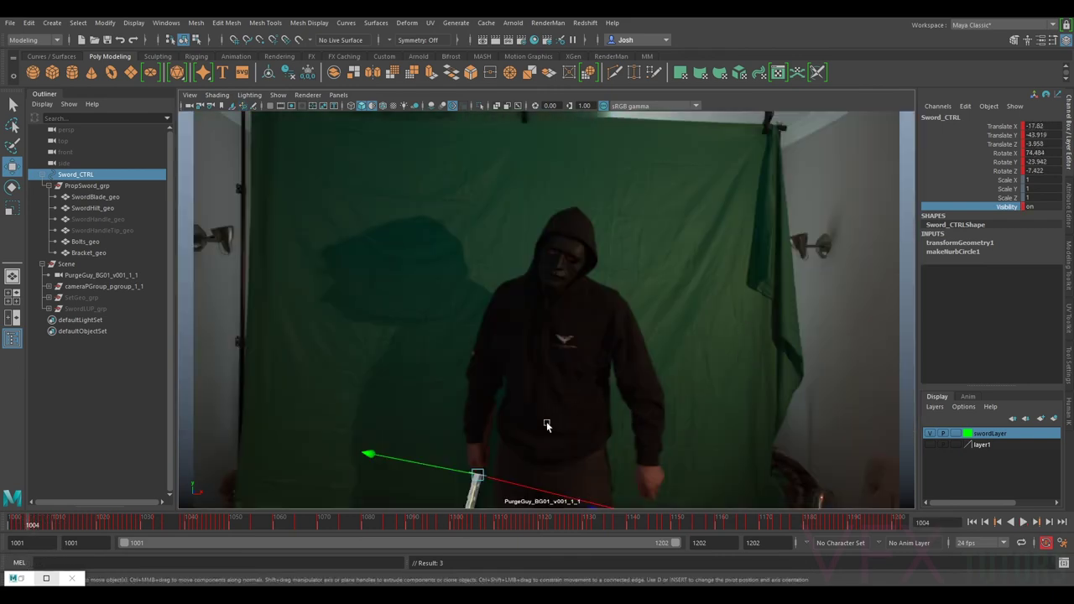
- Deselect everything, playblast the whole shot to review the sword's motion, and close the player
{"action": "left_click", "coordinate": [688, 398]}
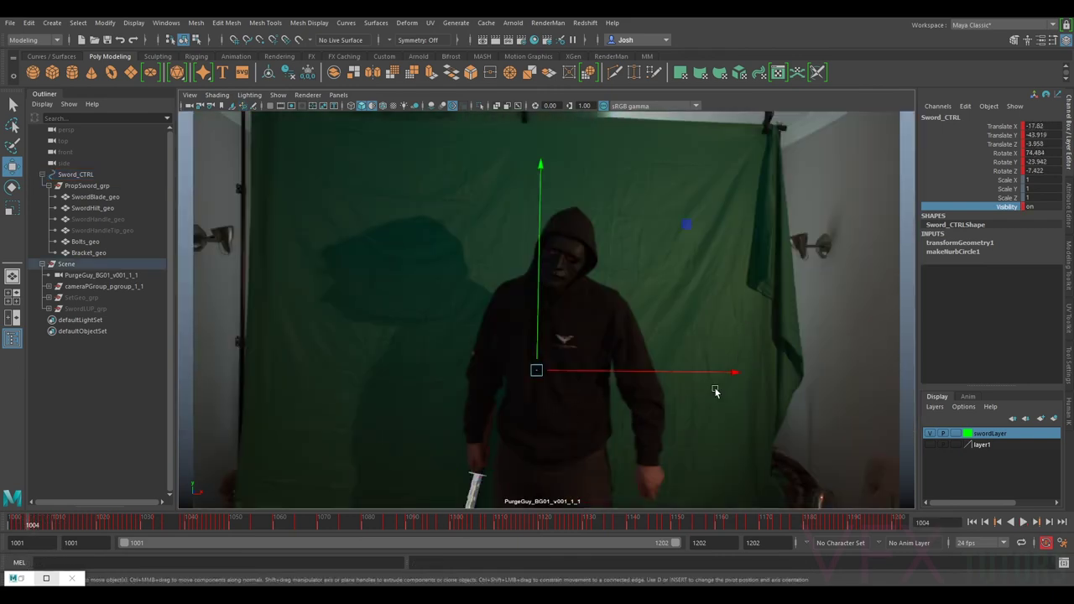
{"action": "left_click", "coordinate": [907, 342]}
{"action": "right_click", "coordinate": [587, 529]}
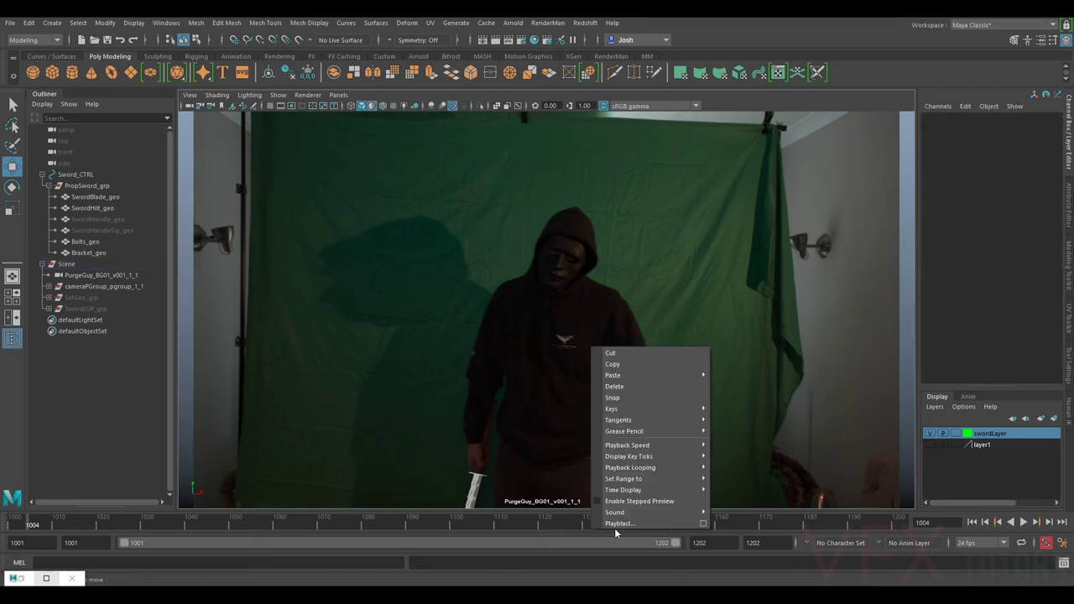
{"action": "left_click", "coordinate": [667, 523]}
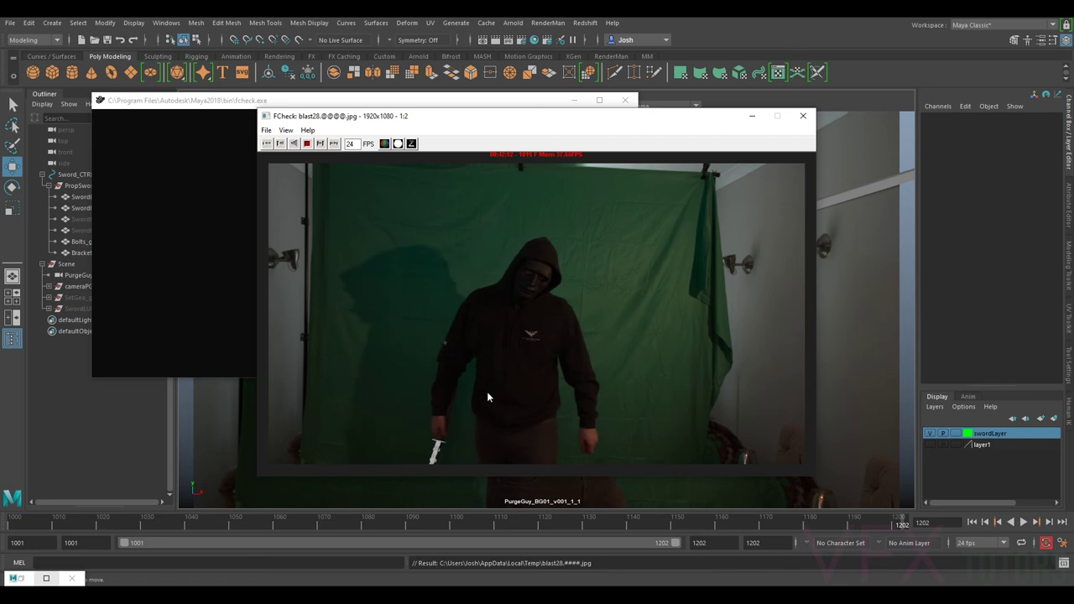
{"action": "left_click", "coordinate": [803, 116]}
- Open the Graph Editor for Sword_CTRL, isolate the Translate X curve, and move to frame 1022
{"action": "left_click", "coordinate": [110, 174]}
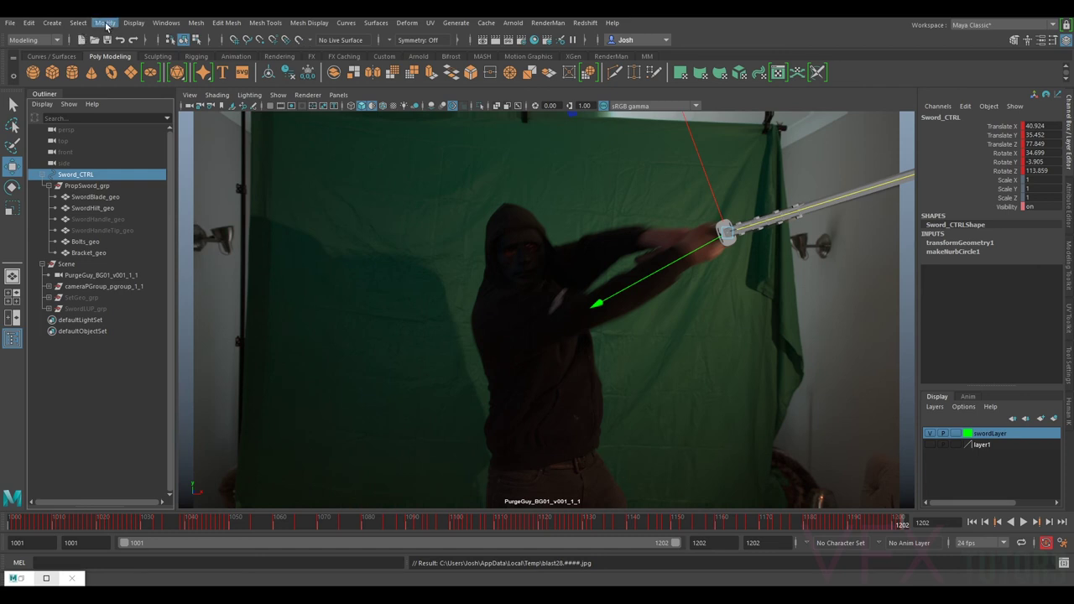
{"action": "left_click", "coordinate": [164, 23]}
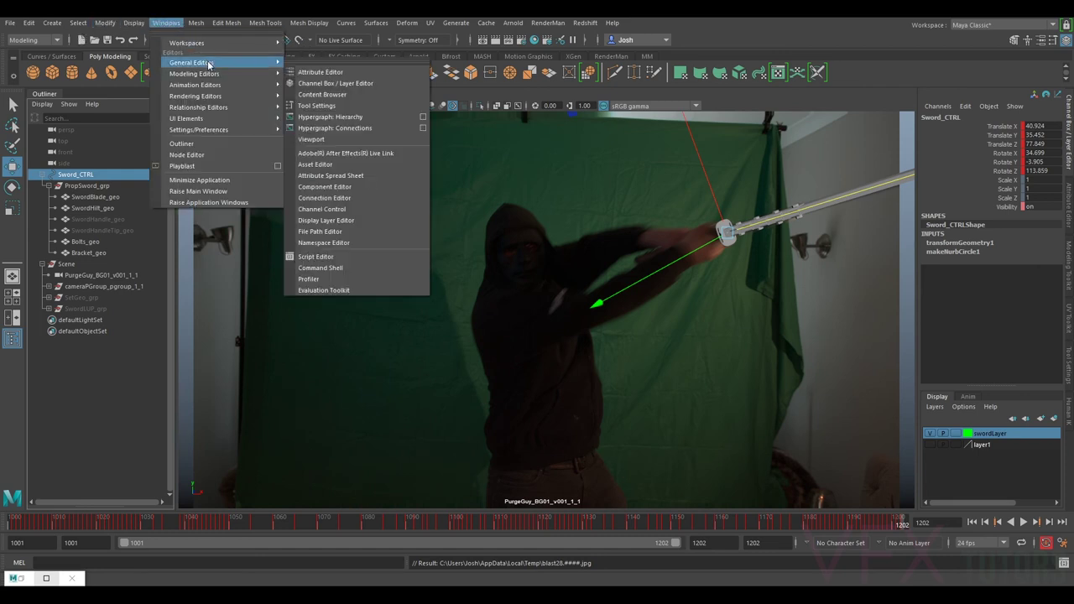
{"action": "mouse_move", "coordinate": [252, 85]}
{"action": "left_click", "coordinate": [318, 95]}
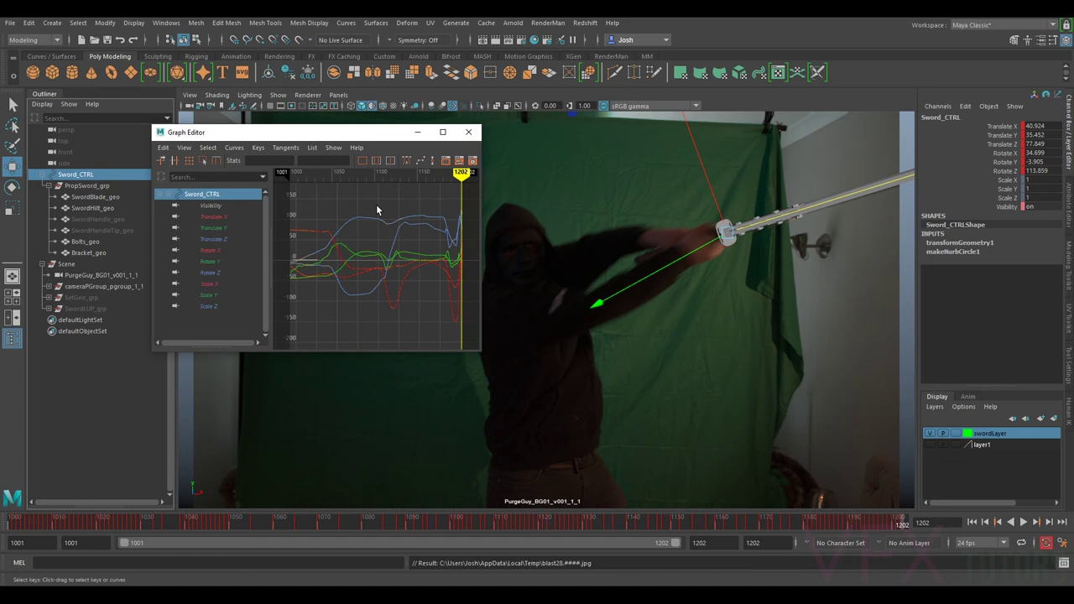
{"action": "left_click", "coordinate": [215, 219]}
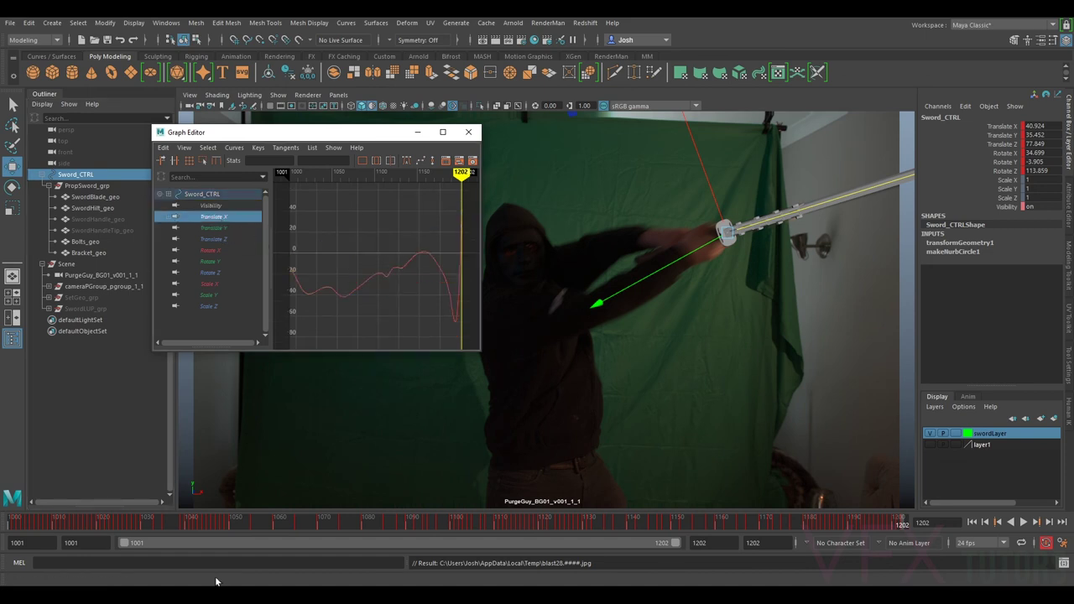
{"action": "left_click", "coordinate": [84, 522]}
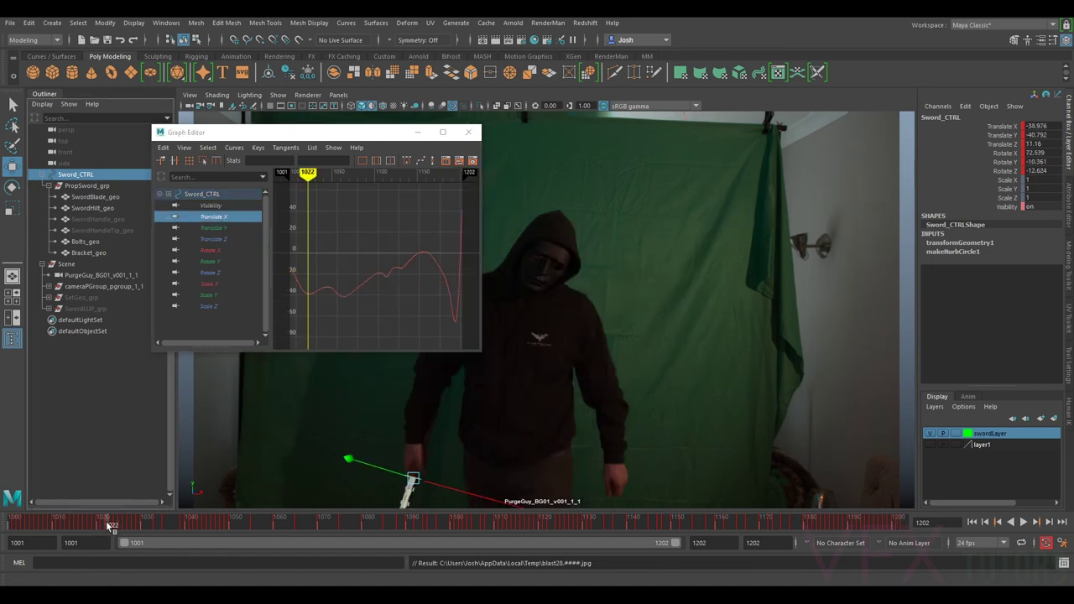
- Isolate Sword_CTRL's Translate Y curve in a wider Graph Editor, examine its shape, and return to frame 1001
{"action": "left_click", "coordinate": [222, 228]}
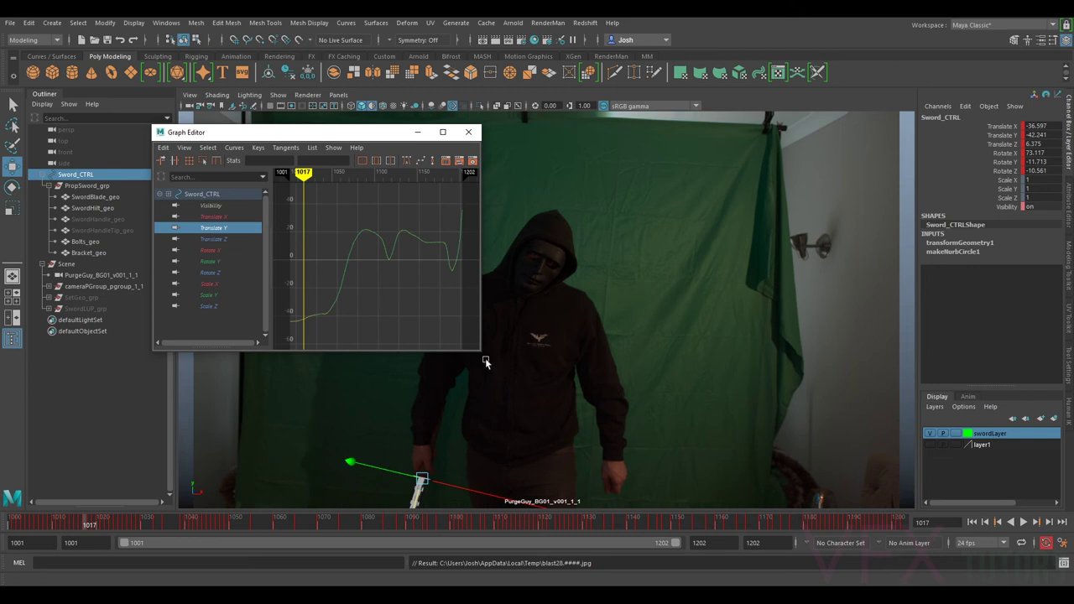
{"action": "left_click_drag", "start_coordinate": [481, 352], "coordinate": [837, 351]}
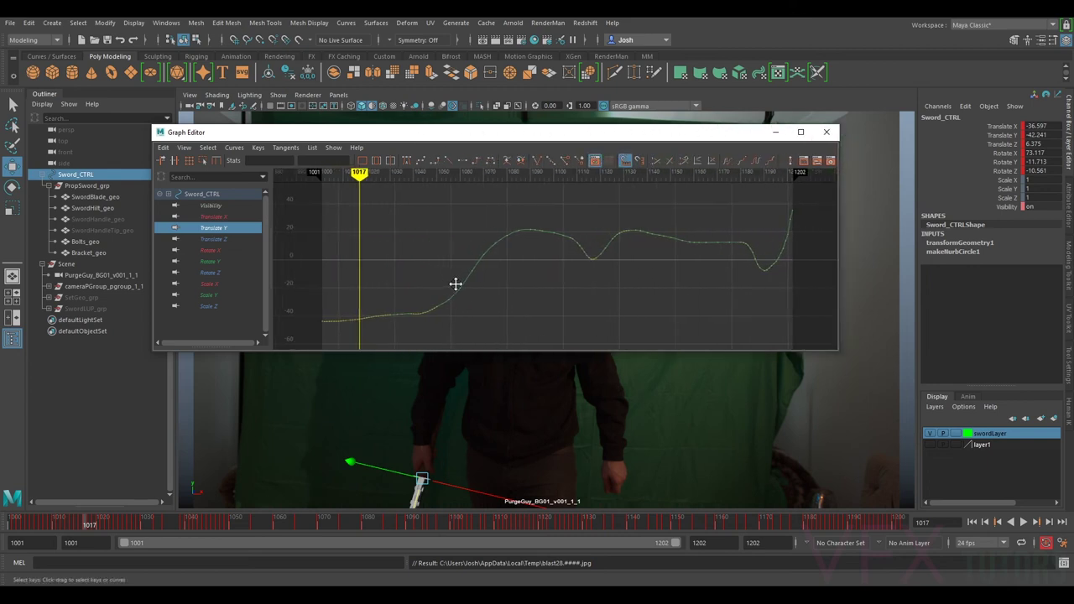
{"action": "middle_click_drag", "start_coordinate": [455, 283], "coordinate": [548, 325], "text": "alt"}
{"action": "right_click_drag", "start_coordinate": [547, 324], "coordinate": [568, 325], "text": "alt"}
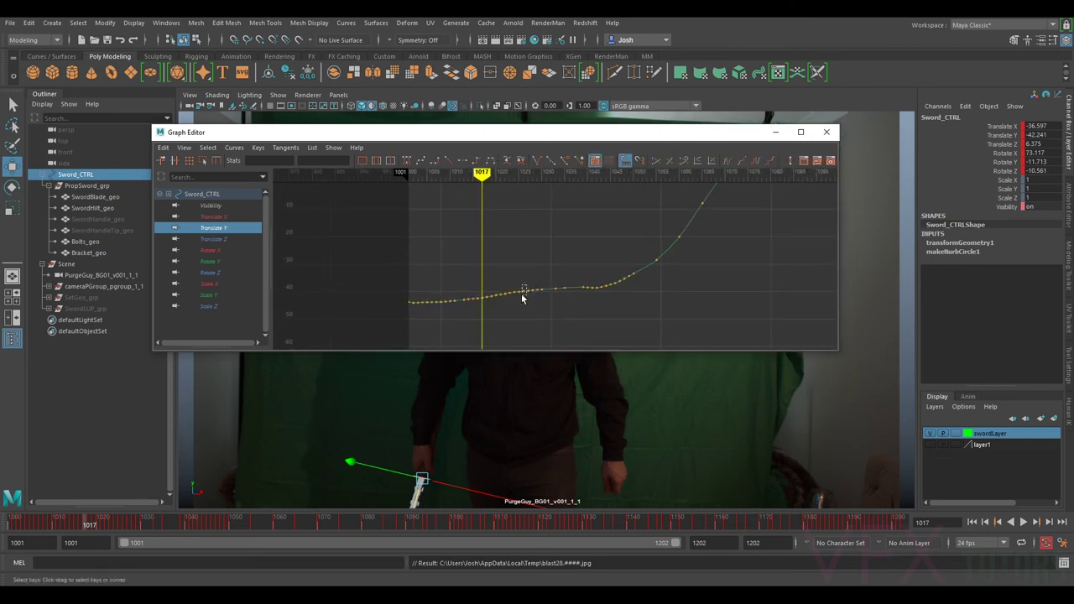
{"action": "key", "text": "f"}
{"action": "scroll", "coordinate": [531, 290], "scroll_direction": "down", "scroll_amount": 10}
{"action": "scroll", "coordinate": [534, 287], "scroll_direction": "up", "scroll_amount": 5}
{"action": "scroll", "coordinate": [534, 287], "scroll_direction": "down", "scroll_amount": 2}
{"action": "scroll", "coordinate": [541, 294], "scroll_direction": "down", "scroll_amount": 8}
{"action": "scroll", "coordinate": [556, 303], "scroll_direction": "up", "scroll_amount": 11}
{"action": "scroll", "coordinate": [568, 307], "scroll_direction": "down", "scroll_amount": 2}
{"action": "left_click_drag", "start_coordinate": [94, 518], "coordinate": [12, 521]}
- Smooth the Translate Y curve by nudging the values of the keys at frames 1002, 1027, 1024 and 1020, the last to about -41.32
{"action": "right_click_drag", "start_coordinate": [373, 329], "coordinate": [491, 295], "text": "alt"}
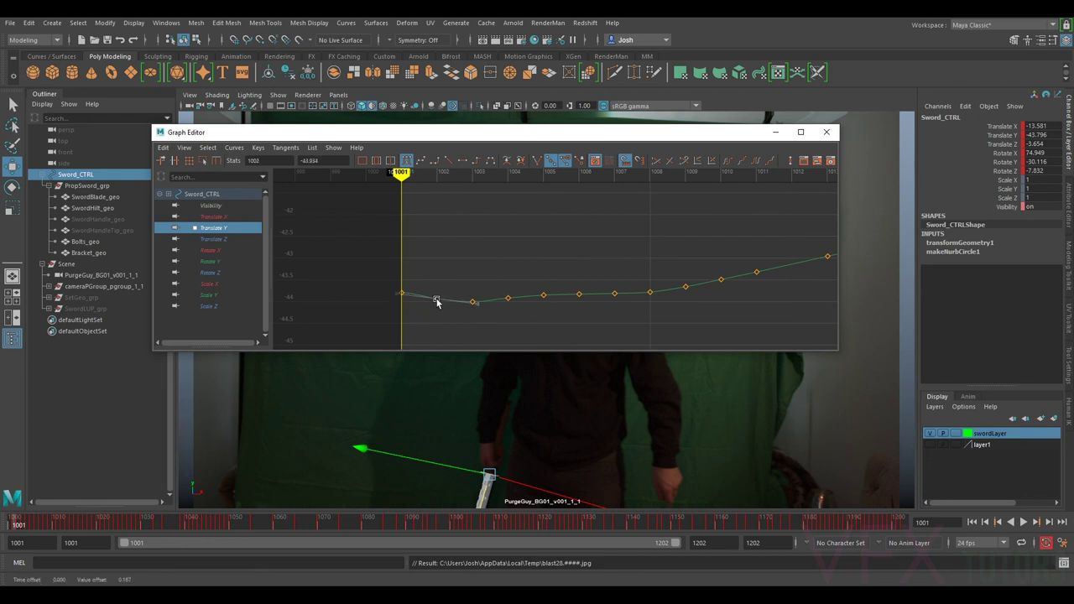
{"action": "middle_click_drag", "start_coordinate": [751, 231], "coordinate": [607, 249], "text": "alt"}
{"action": "right_click_drag", "start_coordinate": [777, 257], "coordinate": [691, 274], "text": "alt"}
{"action": "middle_click_drag", "start_coordinate": [728, 267], "coordinate": [680, 291], "text": "alt"}
{"action": "right_click_drag", "start_coordinate": [558, 320], "coordinate": [612, 320], "text": "alt"}
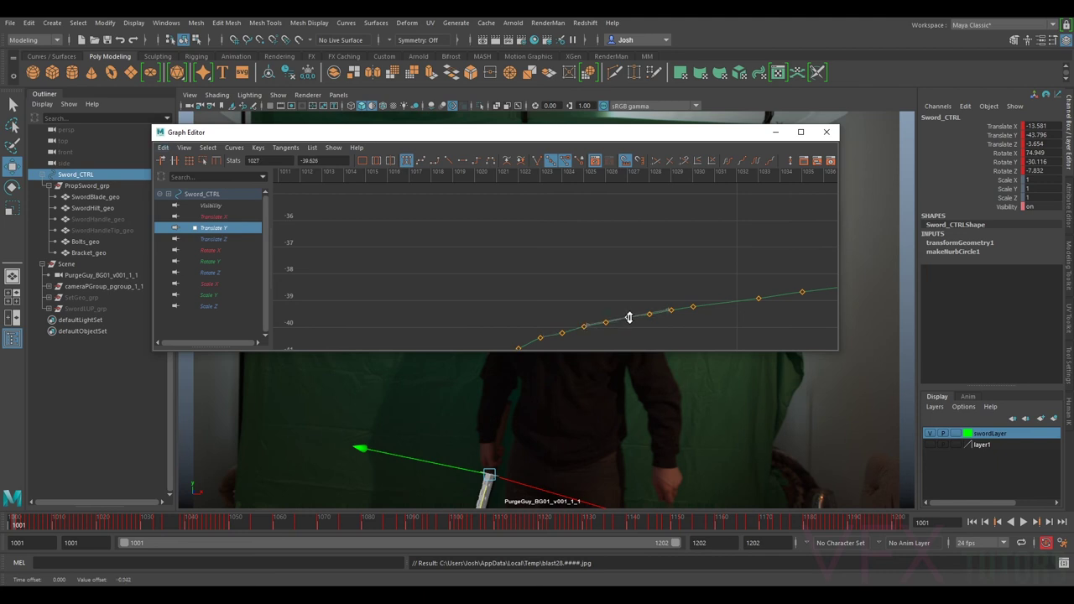
{"action": "middle_click_drag", "start_coordinate": [632, 322], "coordinate": [632, 232], "text": "alt"}
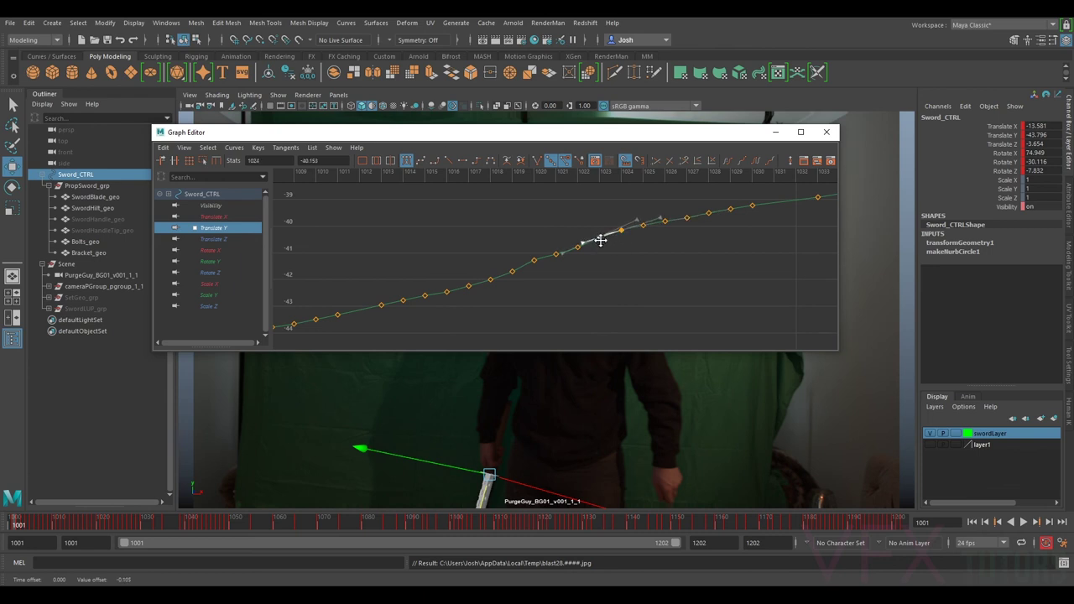
{"action": "left_click", "coordinate": [600, 240], "text": "shift"}
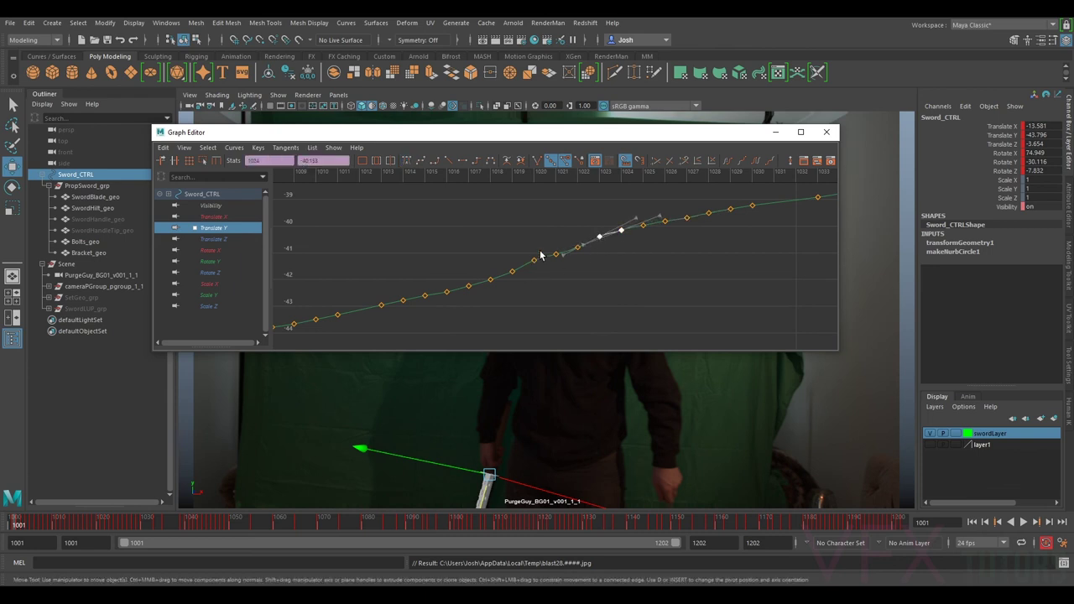
{"action": "middle_click_drag", "start_coordinate": [534, 264], "coordinate": [634, 245], "text": "alt"}
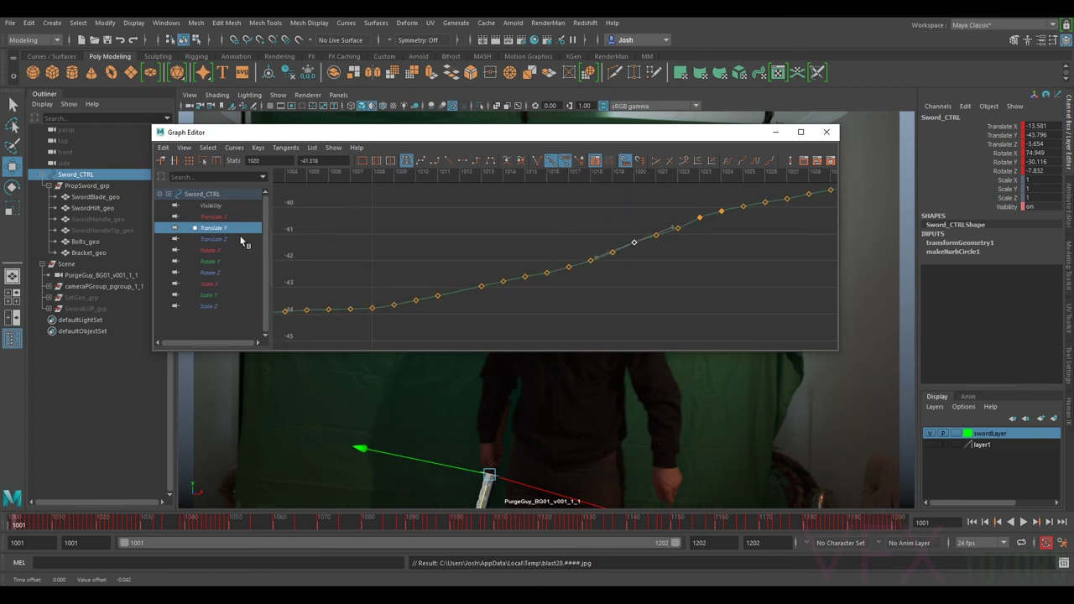
- Isolate the Translate Z curve and smooth its keys around frames 1022 to 1025, setting the frame 1025 key to about 14.28
{"action": "left_click", "coordinate": [219, 240]}
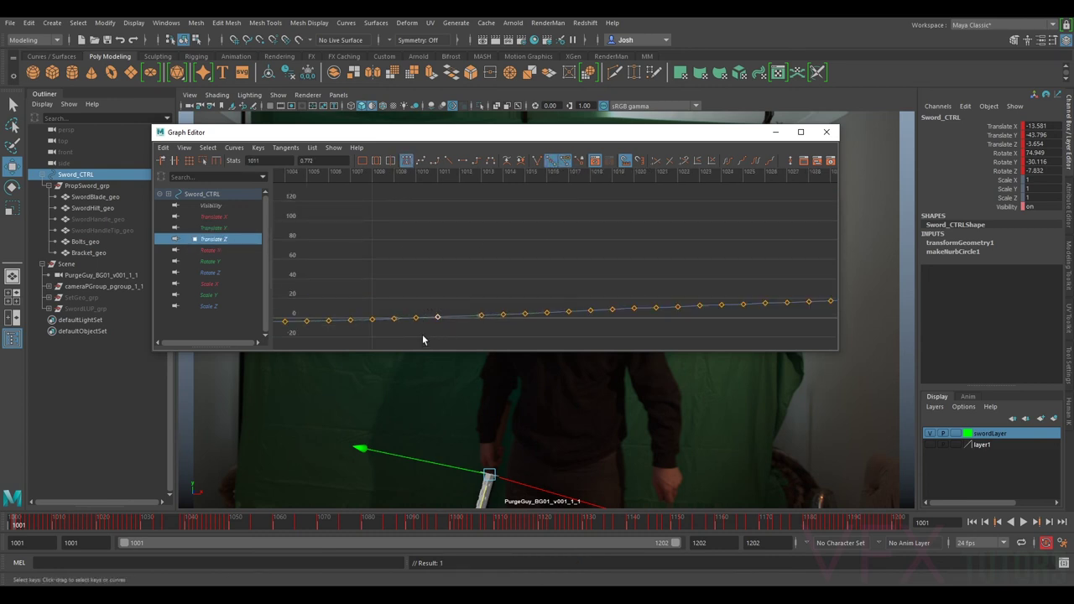
{"action": "key", "text": "f"}
{"action": "right_click_drag", "start_coordinate": [561, 297], "coordinate": [470, 262], "text": "alt"}
{"action": "middle_click_drag", "start_coordinate": [540, 281], "coordinate": [506, 289], "text": "alt"}
{"action": "right_click_drag", "start_coordinate": [528, 284], "coordinate": [628, 309], "text": "alt"}
{"action": "middle_click_drag", "start_coordinate": [587, 276], "coordinate": [438, 329], "text": "alt"}
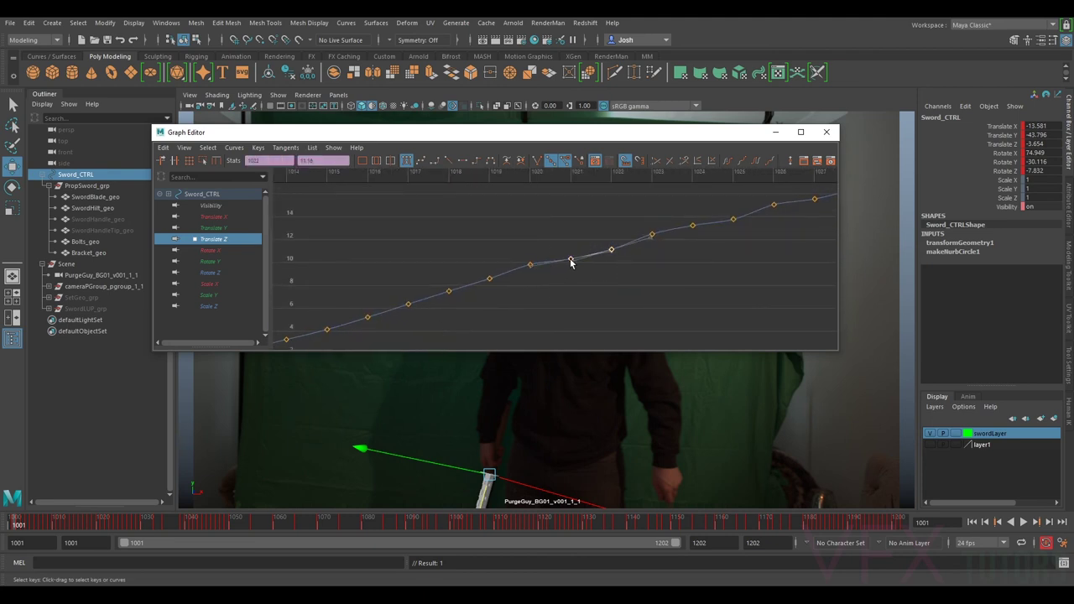
{"action": "middle_click_drag", "start_coordinate": [569, 256], "coordinate": [570, 312], "text": "alt"}
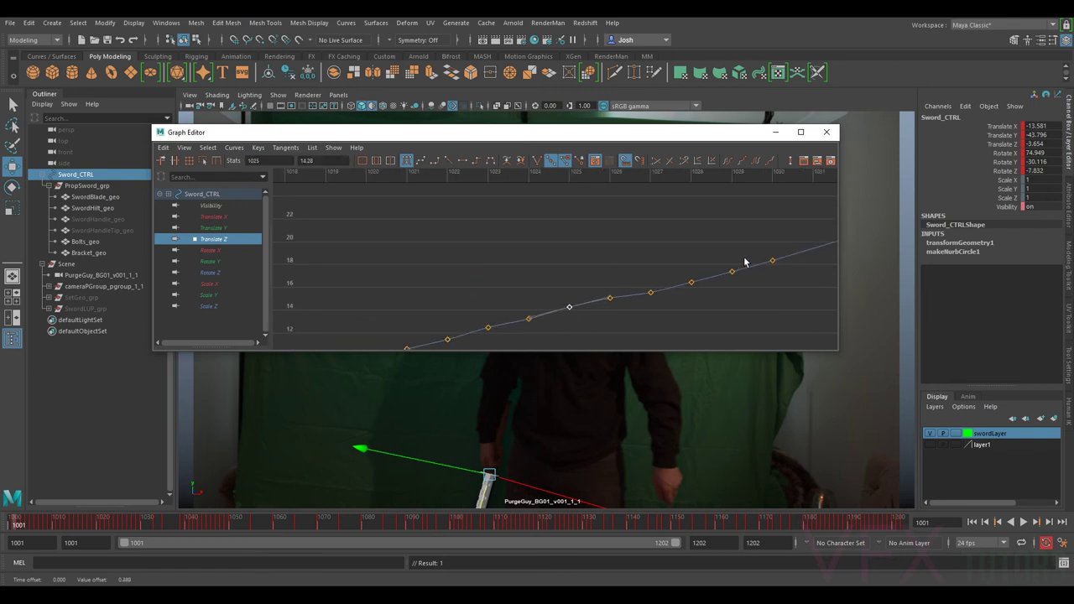
{"action": "key", "text": "f"}
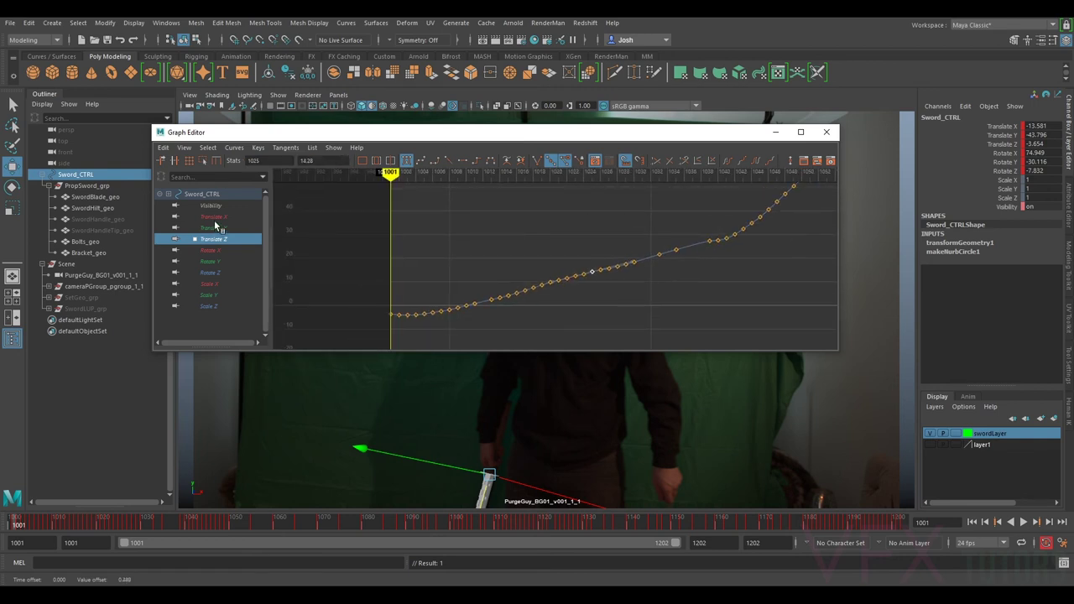
- Inspect the Translate X curve over the opening frames, scrub to frame 1021, and close the Graph Editor
{"action": "left_click", "coordinate": [214, 218]}
{"action": "mouse_move", "coordinate": [469, 297]}
{"action": "right_mouse_down", "text": "alt"}
{"action": "mouse_move", "coordinate": [580, 281]}
{"action": "mouse_move", "coordinate": [503, 233]}
{"action": "mouse_move", "coordinate": [472, 230]}
{"action": "mouse_move", "coordinate": [482, 267]}
{"action": "right_mouse_up", "text": "alt"}
{"action": "middle_click_drag", "start_coordinate": [482, 267], "coordinate": [423, 269], "text": "alt"}
{"action": "right_click_drag", "start_coordinate": [573, 288], "coordinate": [546, 279], "text": "alt"}
{"action": "mouse_move", "coordinate": [138, 520]}
{"action": "left_mouse_down"}
{"action": "mouse_move", "coordinate": [31, 525]}
{"action": "mouse_move", "coordinate": [106, 531]}
{"action": "mouse_move", "coordinate": [20, 540]}
{"action": "mouse_move", "coordinate": [102, 541]}
{"action": "left_mouse_up"}
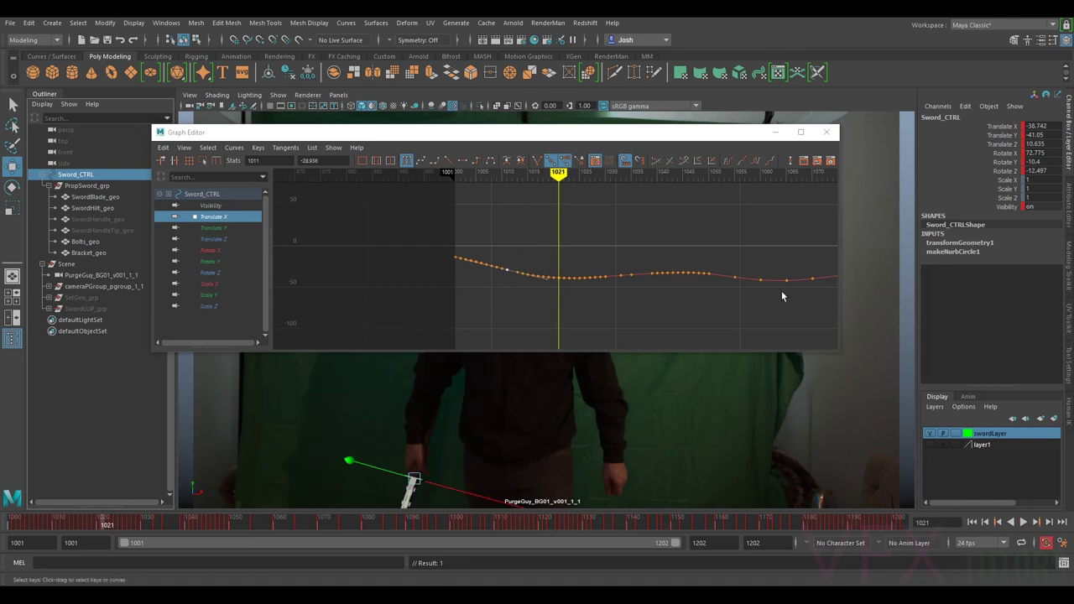
{"action": "left_click", "coordinate": [826, 136]}
- Playblast the shot in the full camera view to review the sword's motion, and close the player
{"action": "key", "text": "backslash"}
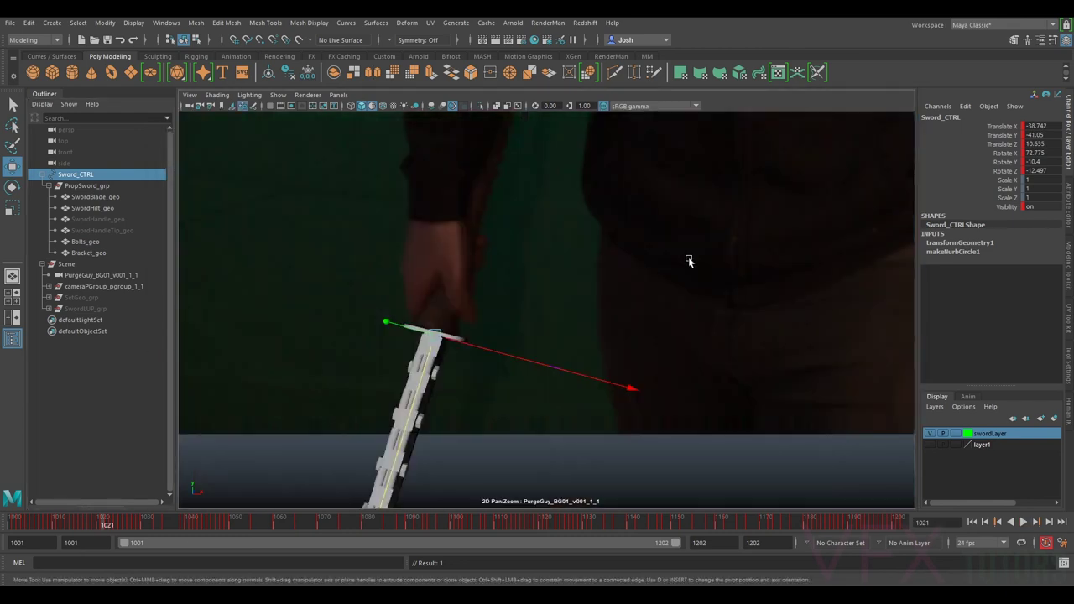
{"action": "key", "text": "backslash"}
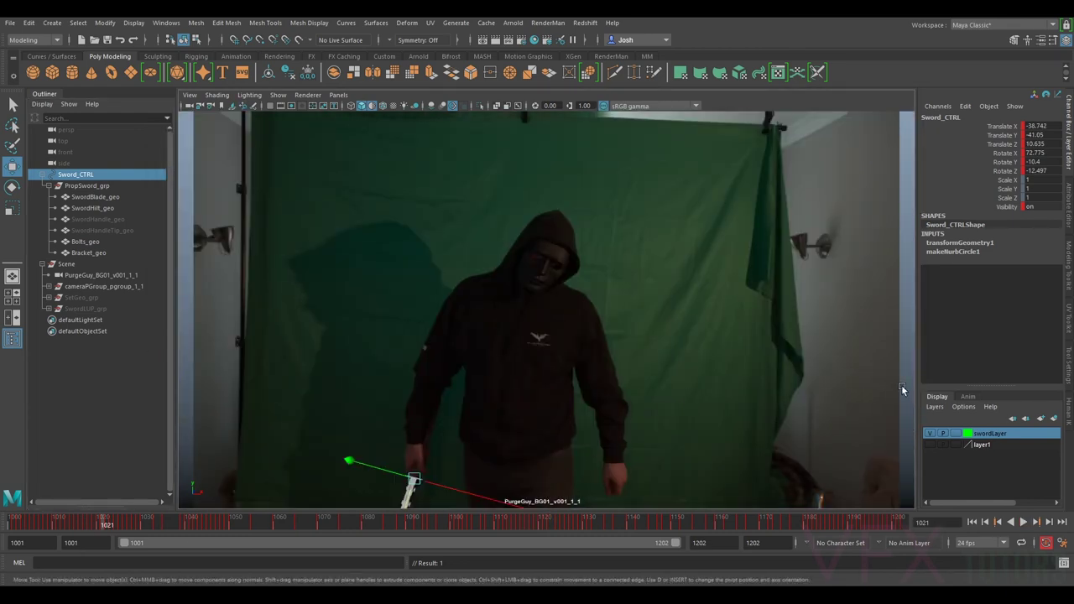
{"action": "left_click", "coordinate": [903, 390]}
{"action": "right_click", "coordinate": [582, 527]}
{"action": "left_click", "coordinate": [640, 520]}
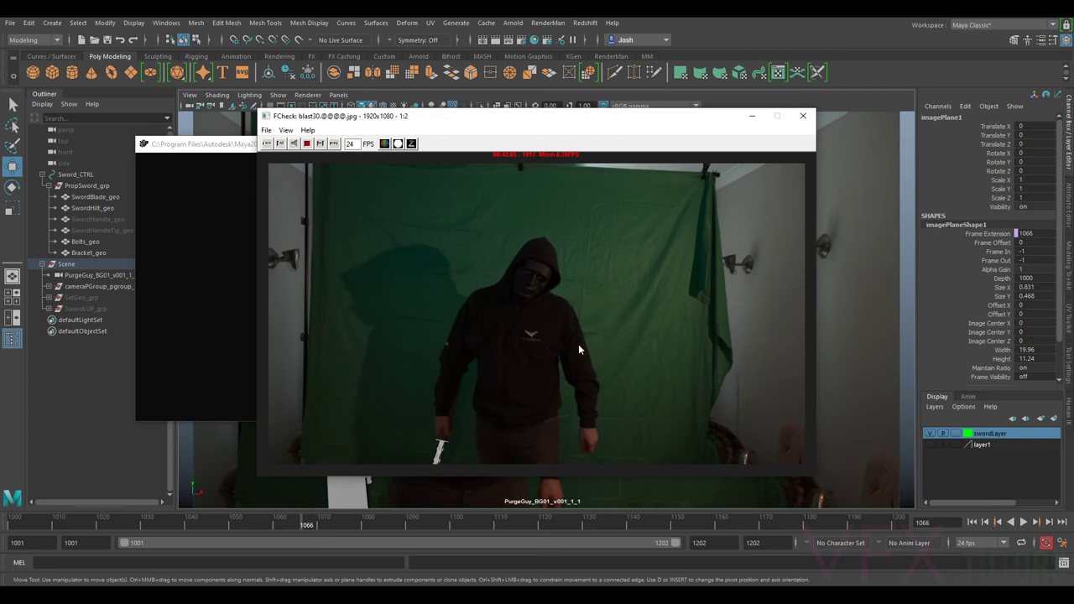
{"action": "left_click", "coordinate": [804, 117]}
- Playblast a 2D-zoomed view of the actor's torso and hand from frame 1001, stop it early, review the result, and close the player
{"action": "key", "text": "backslash"}
{"action": "right_click_drag", "start_coordinate": [459, 385], "coordinate": [430, 365]}
{"action": "left_click_drag", "start_coordinate": [218, 521], "coordinate": [1, 524]}
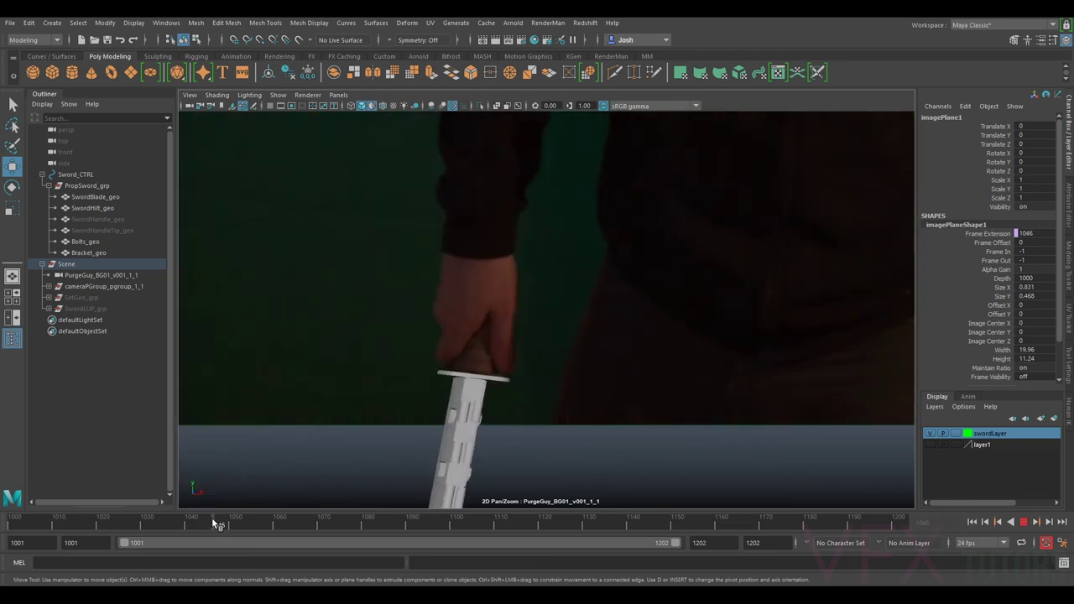
{"action": "right_click_drag", "start_coordinate": [864, 291], "coordinate": [660, 269]}
{"action": "middle_click_drag", "start_coordinate": [731, 276], "coordinate": [546, 356]}
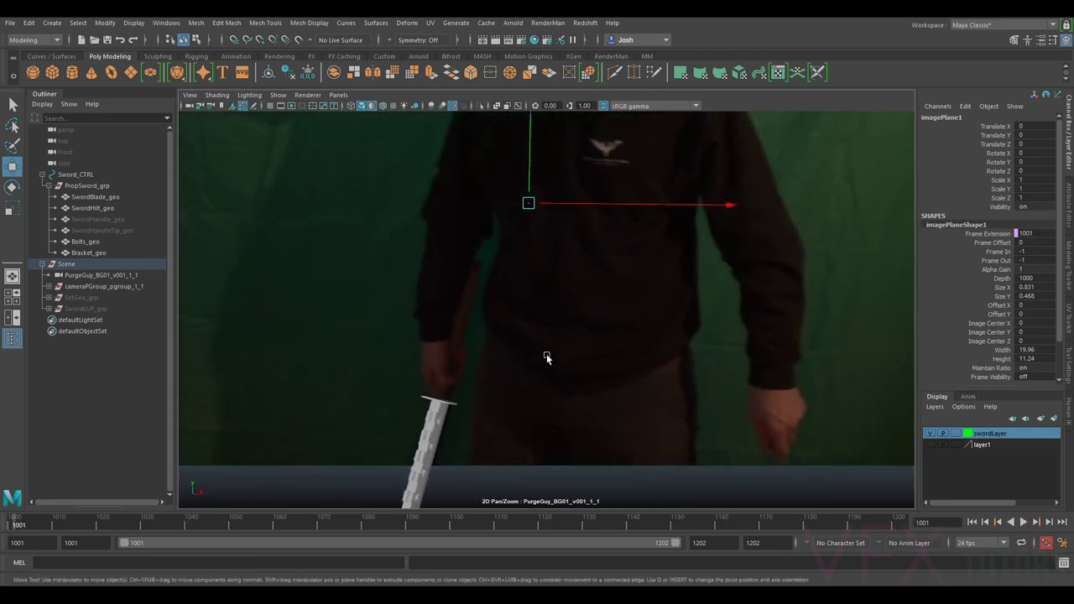
{"action": "left_click", "coordinate": [281, 493]}
{"action": "right_click", "coordinate": [548, 521]}
{"action": "left_click", "coordinate": [589, 519]}
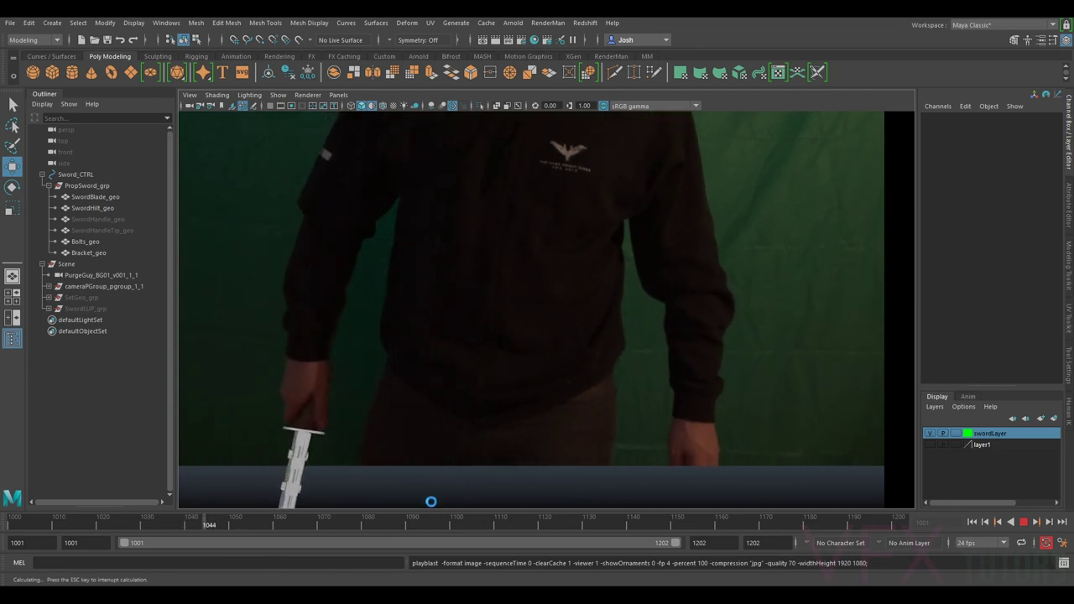
{"action": "key", "text": "Escape"}
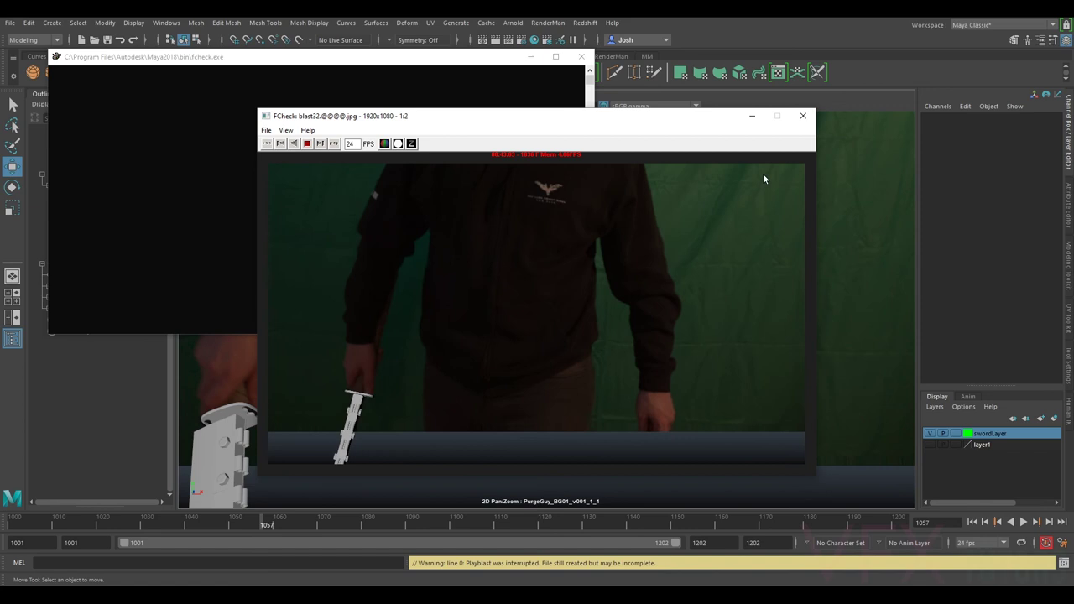
{"action": "left_click", "coordinate": [803, 115]}
- Select Sword_CTRL, step back from frame 1030 checking the hilt against the hand, and nudge the sword along its X axis on frame 1025
{"action": "left_click", "coordinate": [77, 174]}
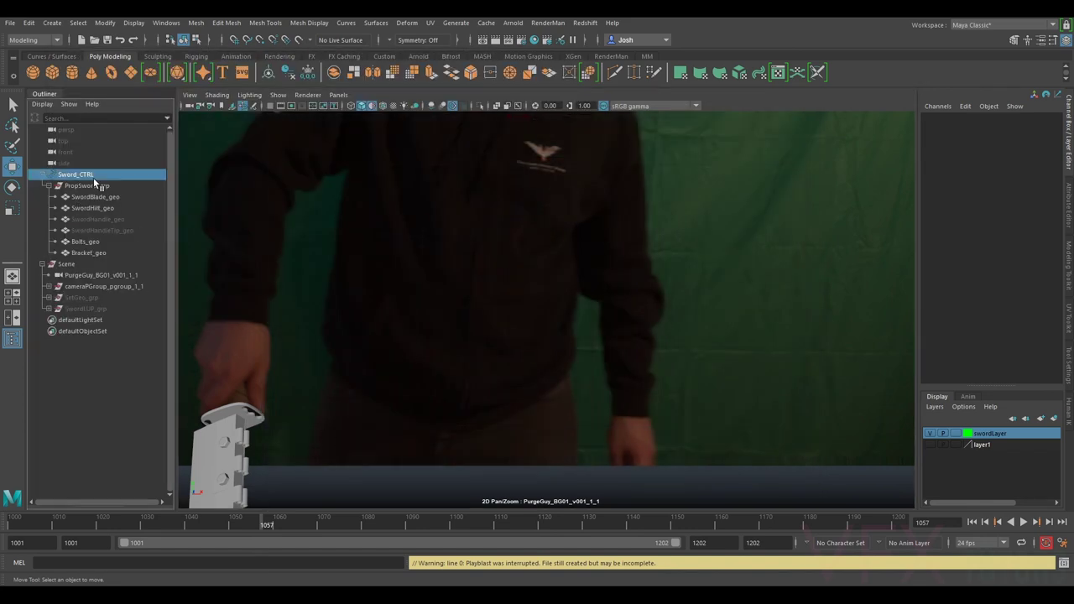
{"action": "left_click", "coordinate": [142, 524]}
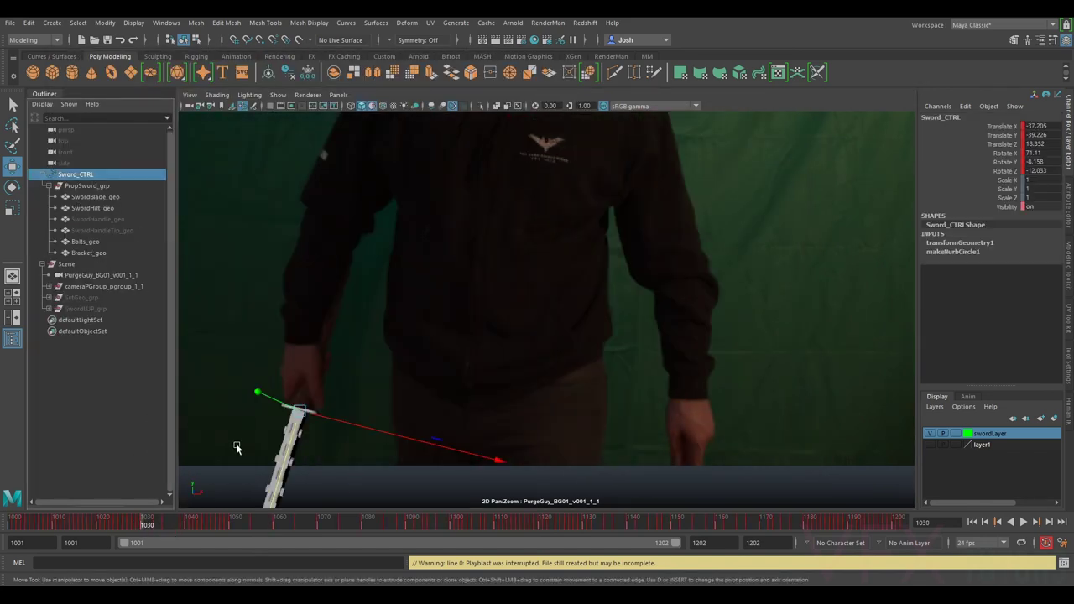
{"action": "key", "text": "alt+comma"}
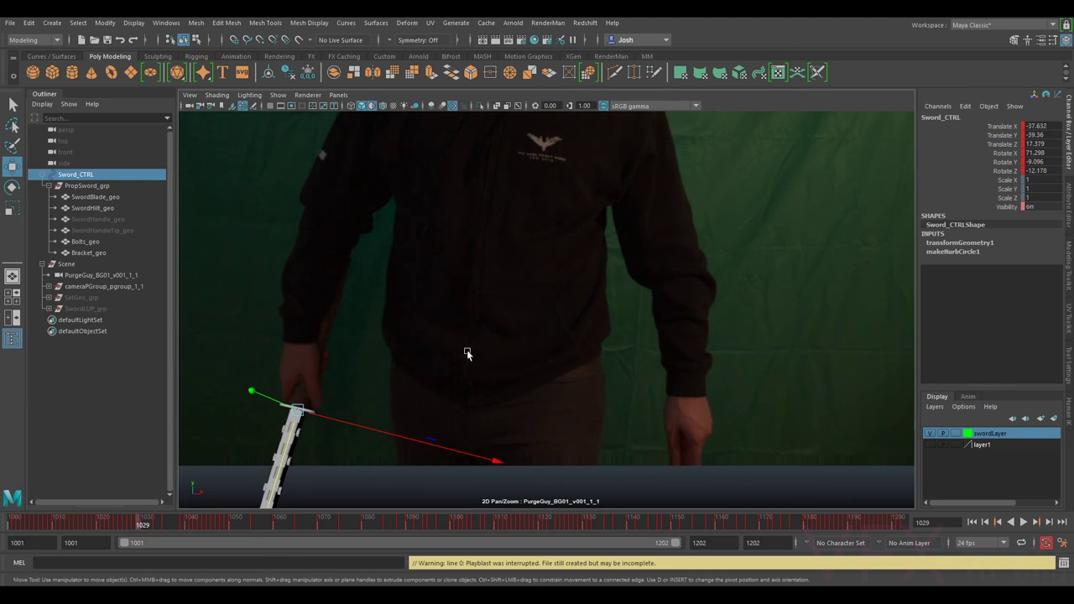
{"action": "key", "text": "alt+comma"}
{"action": "key", "text": "alt+comma"}
{"action": "key", "text": "alt+comma"}
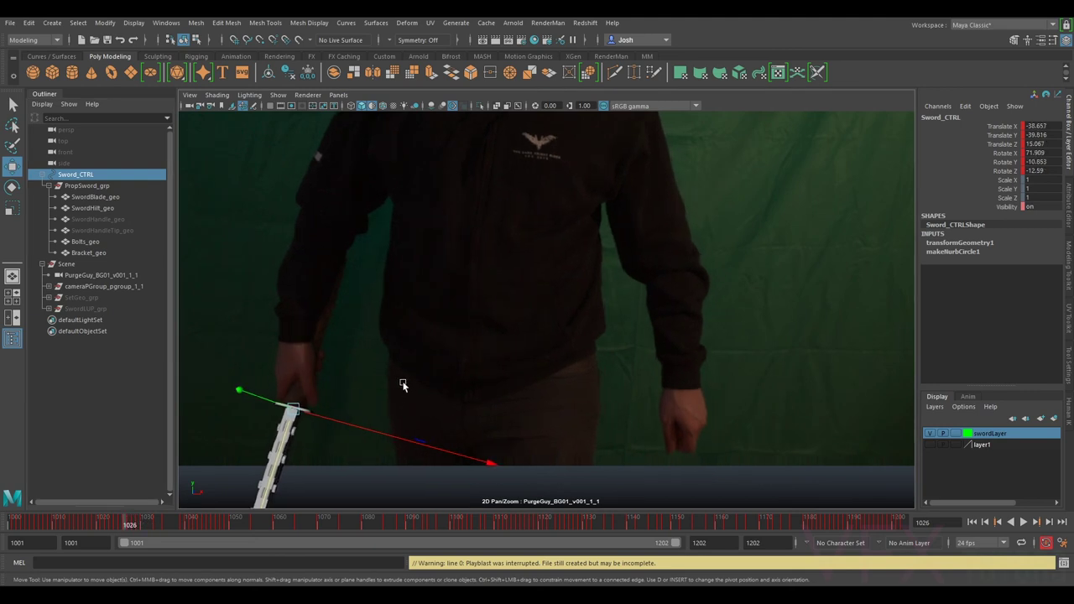
{"action": "right_click_drag", "start_coordinate": [547, 409], "coordinate": [791, 448]}
{"action": "middle_click_drag", "start_coordinate": [293, 362], "coordinate": [705, 179]}
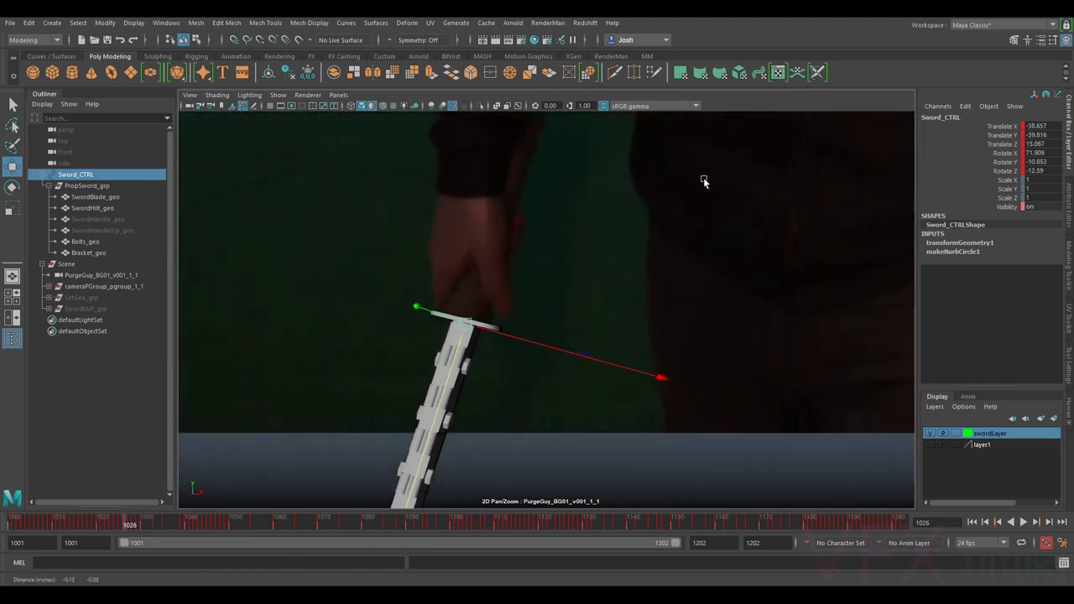
{"action": "right_click_drag", "start_coordinate": [582, 304], "coordinate": [661, 324]}
{"action": "key", "text": "alt+comma"}
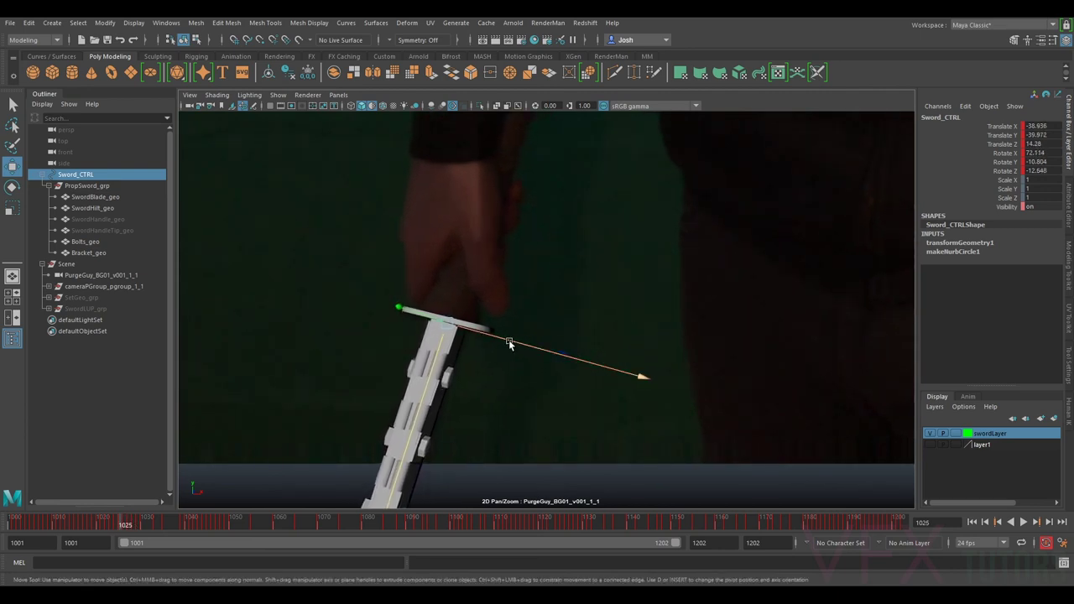
{"action": "left_click_drag", "start_coordinate": [508, 342], "coordinate": [508, 343]}
- On frame 1024, move the sword to about -38.94, -40.03, 13.96 to line the guard up with the hand
{"action": "key", "text": "alt+comma"}
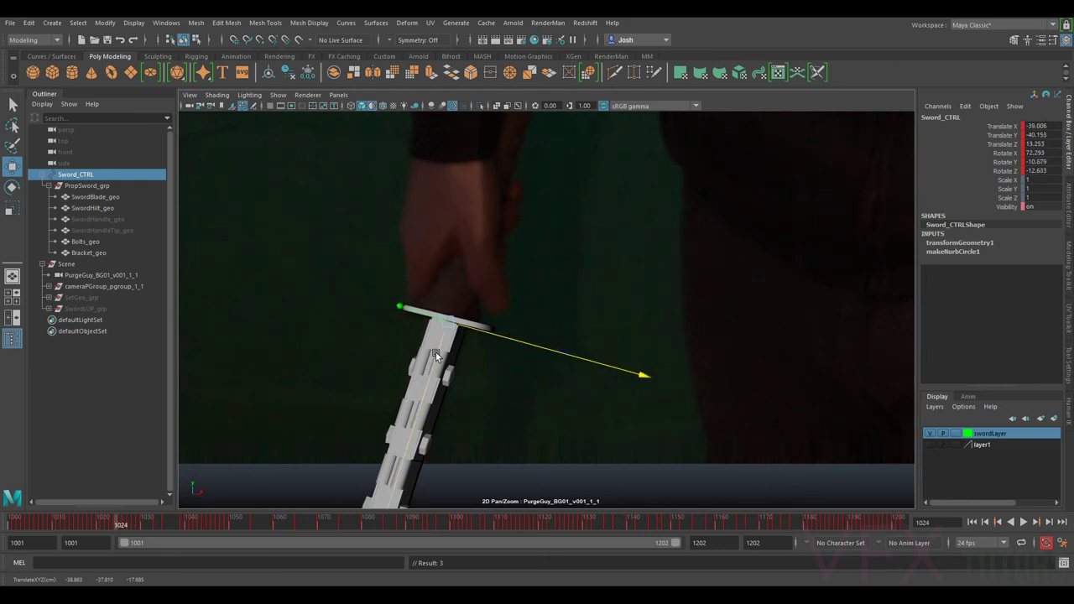
{"action": "left_click_drag", "start_coordinate": [436, 355], "coordinate": [435, 357]}
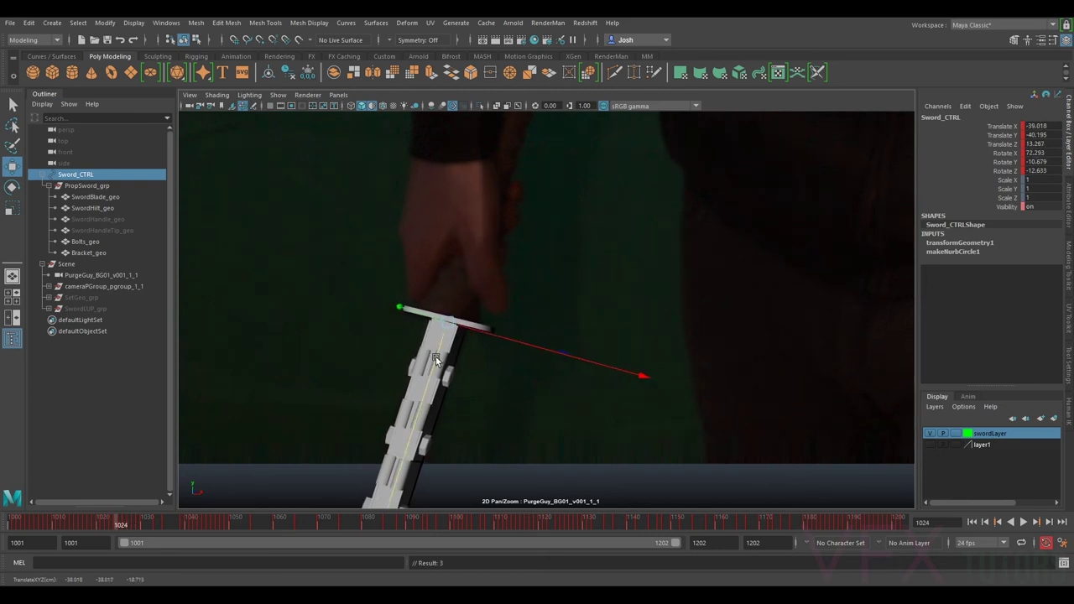
{"action": "middle_click_drag", "start_coordinate": [446, 325], "coordinate": [443, 323]}
{"action": "mouse_move", "coordinate": [443, 324]}
{"action": "left_mouse_down"}
{"action": "mouse_move", "coordinate": [491, 334]}
{"action": "mouse_move", "coordinate": [435, 344]}
{"action": "mouse_move", "coordinate": [432, 316]}
{"action": "mouse_move", "coordinate": [457, 323]}
{"action": "mouse_move", "coordinate": [448, 323]}
{"action": "left_mouse_up"}
- Compare the sword's placement on frames 1023 to 1026 by stepping back and forth, ending on frame 1024
{"action": "key", "text": "alt+period"}
{"action": "key", "text": "alt+period"}
{"action": "key", "text": "alt+comma"}
{"action": "key", "text": "alt+comma"}
{"action": "key", "text": "alt+period"}
{"action": "key", "text": "alt+comma"}
{"action": "key", "text": "alt+period"}
{"action": "key", "text": "alt+comma"}
{"action": "key", "text": "alt+comma"}
{"action": "key", "text": "alt+period"}
{"action": "key", "text": "alt+comma"}
{"action": "key", "text": "alt+period"}
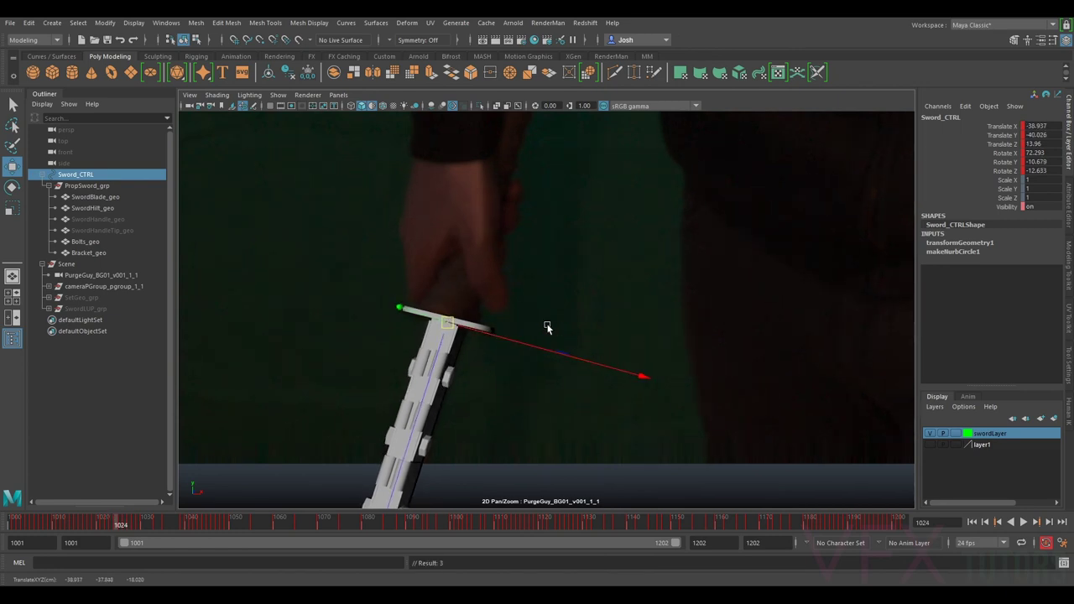
- Move the sword to about -38.96, -40.73, 11.43 on frame 1022 and nudge its position on frame 1021
{"action": "key", "text": "alt+comma"}
{"action": "key", "text": "alt+comma"}
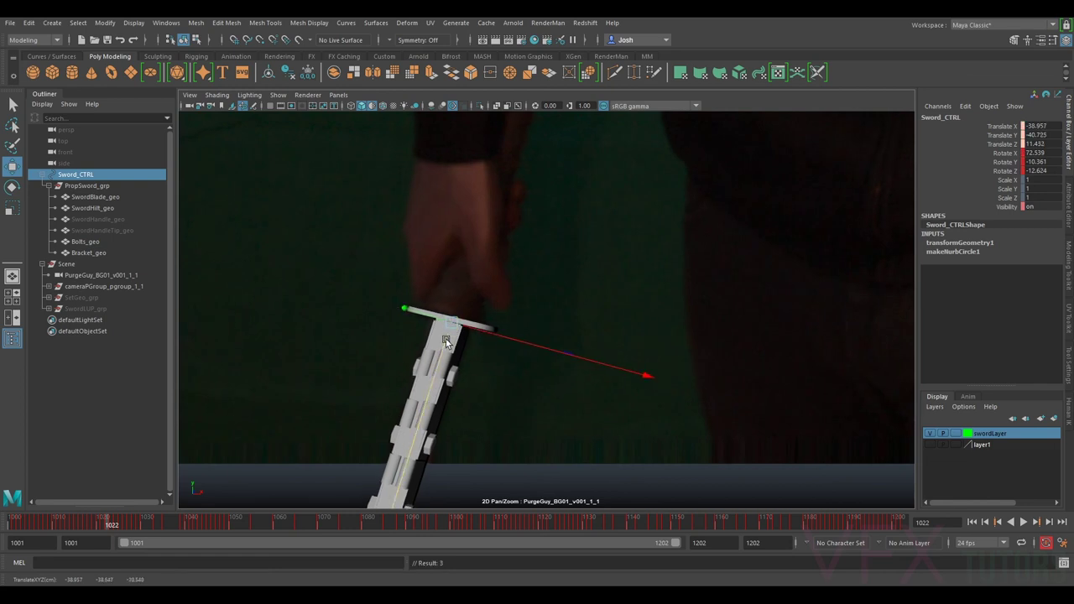
{"action": "key", "text": "alt+period"}
{"action": "key", "text": "alt+comma"}
{"action": "key", "text": "alt+comma"}
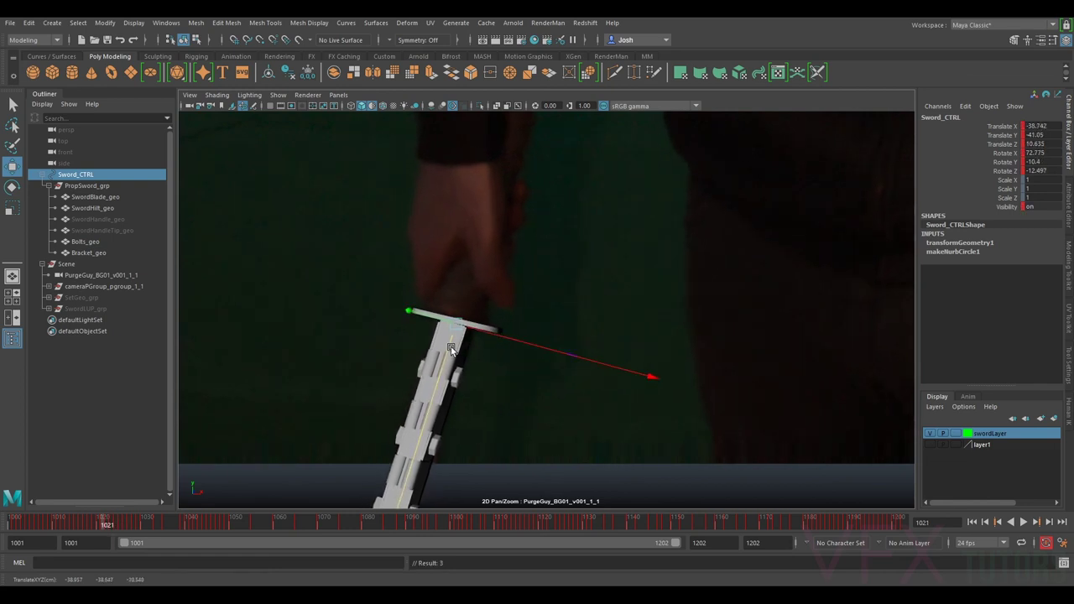
{"action": "middle_click_drag", "start_coordinate": [449, 349], "coordinate": [449, 349]}
- Step through the frames from 1019 past 1028 to check how steadily the sword follows the hand
{"action": "key", "text": "alt+comma"}
{"action": "key", "text": "alt+comma"}
{"action": "key", "text": "alt+period"}
{"action": "key", "text": "alt+period"}
{"action": "key", "text": "alt+period"}
{"action": "key", "text": "alt+period"}
{"action": "key", "text": "alt+period"}
{"action": "key", "text": "alt+period"}
{"action": "key", "text": "alt+period"}
{"action": "key", "text": "alt+period"}
{"action": "key", "text": "alt+period"}
{"action": "key", "text": "alt+period"}
{"action": "key", "text": "alt+period"}
{"action": "key", "text": "alt+period"}
{"action": "key", "text": "alt+period"}
{"action": "key", "text": "alt+period"}
{"action": "key", "text": "alt+period"}
{"action": "key", "text": "alt+period"}
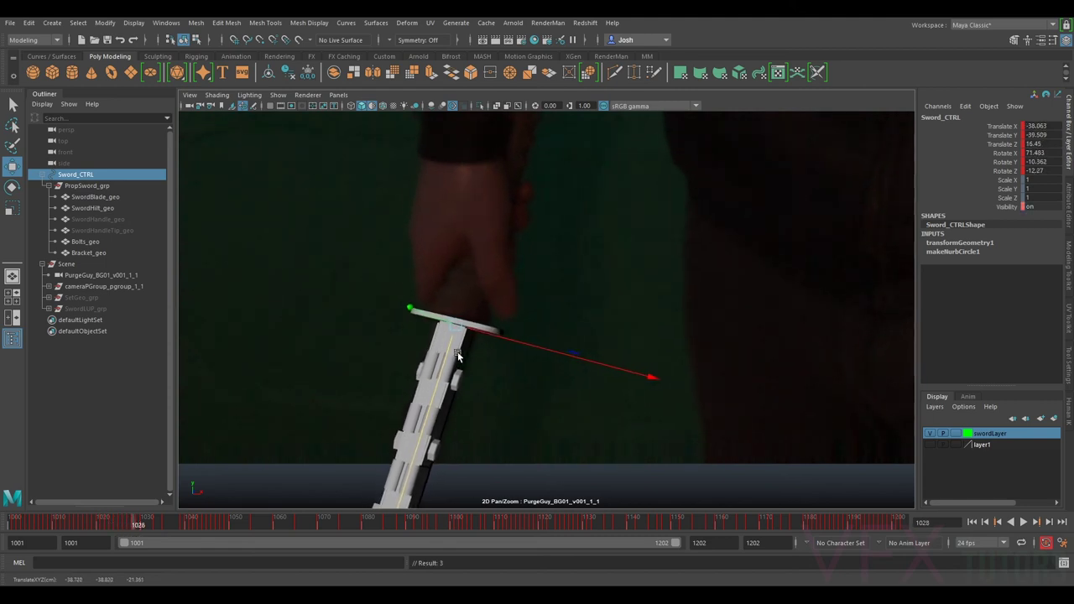
- Return to frame 1022, move the sword to about -38.95, -40.69, 11.42, and nudge it slightly again on frame 1021
{"action": "left_click_drag", "start_coordinate": [150, 522], "coordinate": [109, 534]}
{"action": "key", "text": "w"}
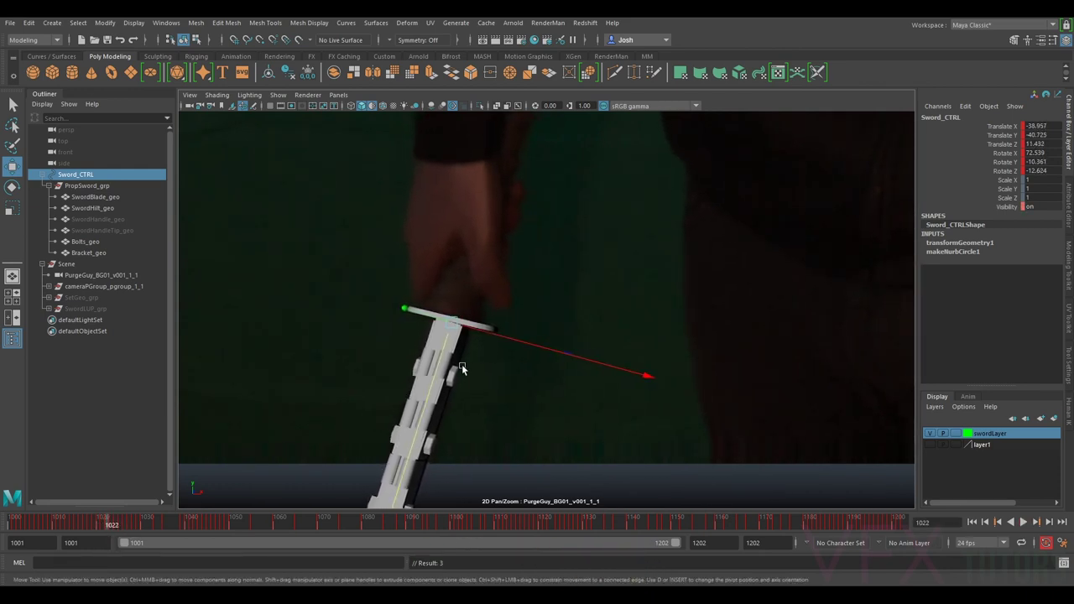
{"action": "left_click_drag", "start_coordinate": [432, 371], "coordinate": [435, 372]}
{"action": "key", "text": "alt+period"}
{"action": "key", "text": "alt+comma"}
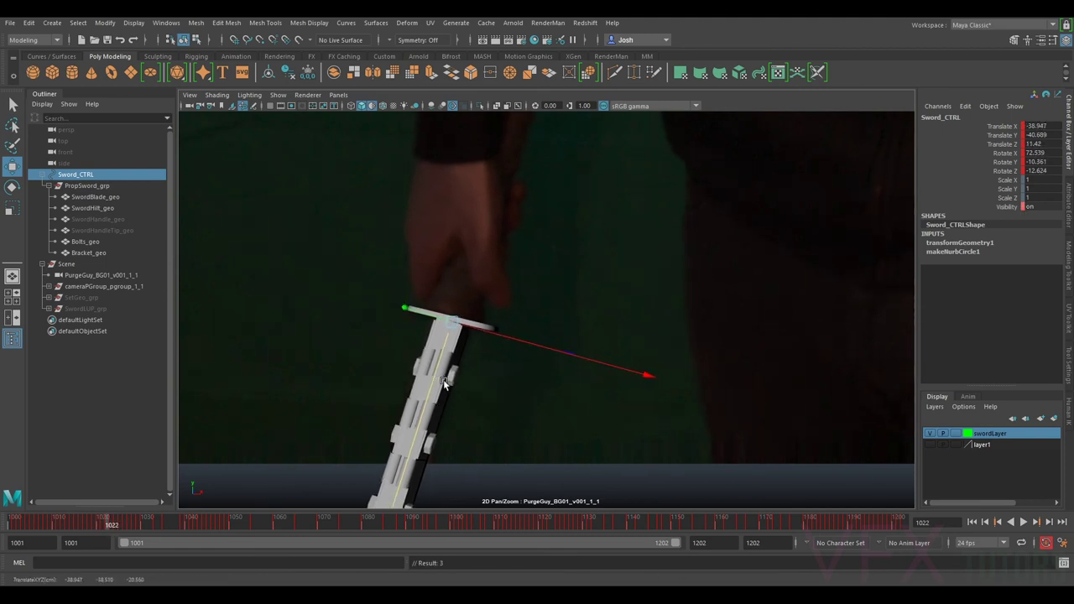
{"action": "key", "text": "alt+comma"}
{"action": "left_click_drag", "start_coordinate": [441, 373], "coordinate": [443, 372]}
{"action": "key", "text": "alt+comma"}
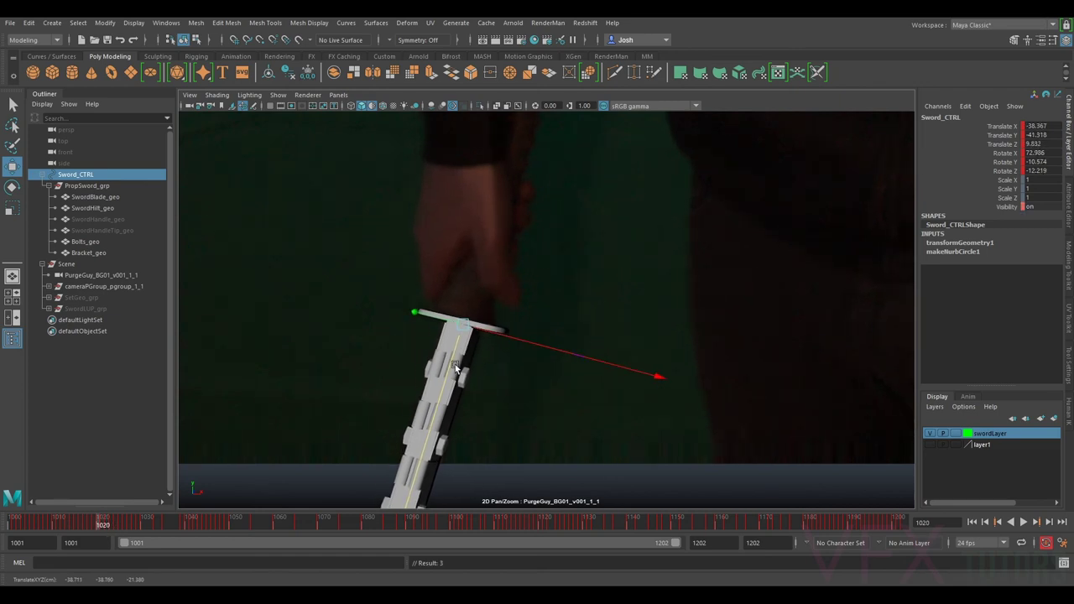
- Nudge the sword to about -38.33, -41.19, 9.79 on frame 1020 and about -37.85, -41.64, 8.60 on frame 1019
{"action": "left_click_drag", "start_coordinate": [443, 377], "coordinate": [445, 374]}
{"action": "key", "text": "alt+period"}
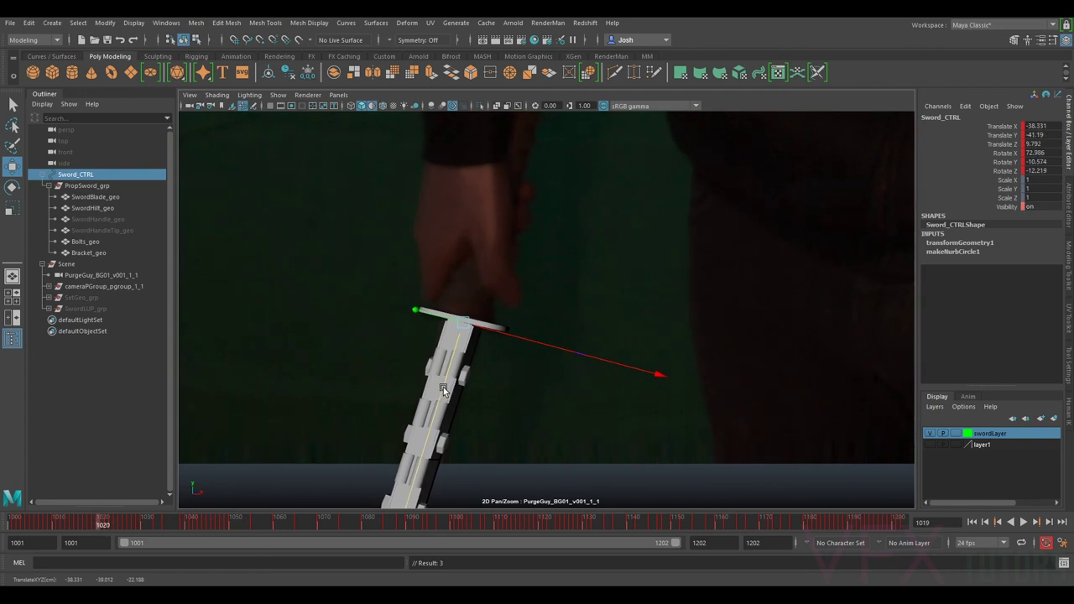
{"action": "key", "text": "alt+comma"}
{"action": "middle_click_drag", "start_coordinate": [450, 386], "coordinate": [455, 385]}
{"action": "key", "text": "alt+period"}
{"action": "key", "text": "alt+comma"}
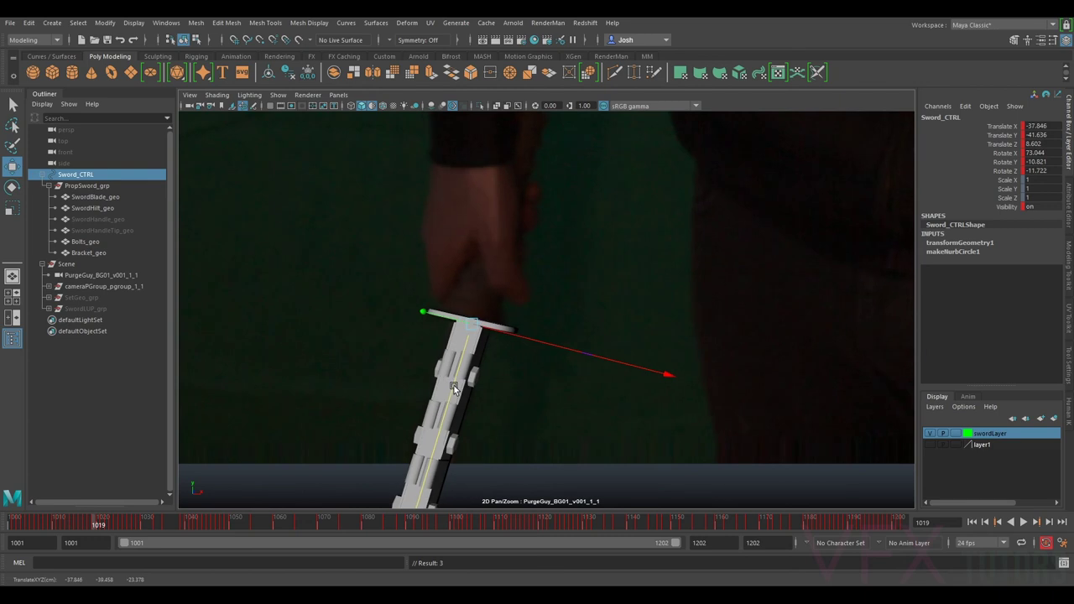
{"action": "key", "text": "alt+comma"}
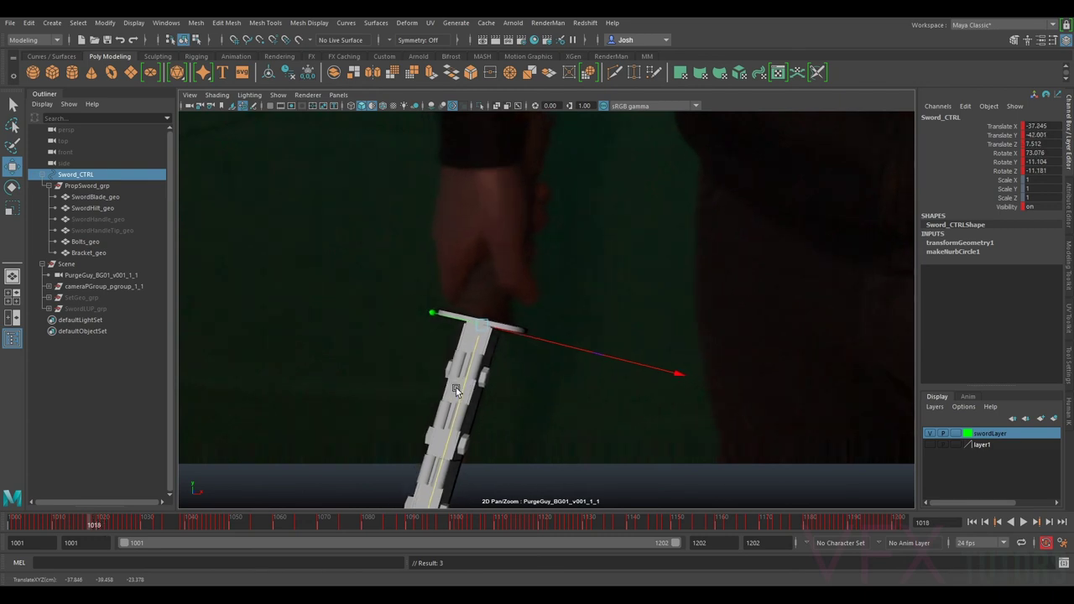
{"action": "key", "text": "alt+period"}
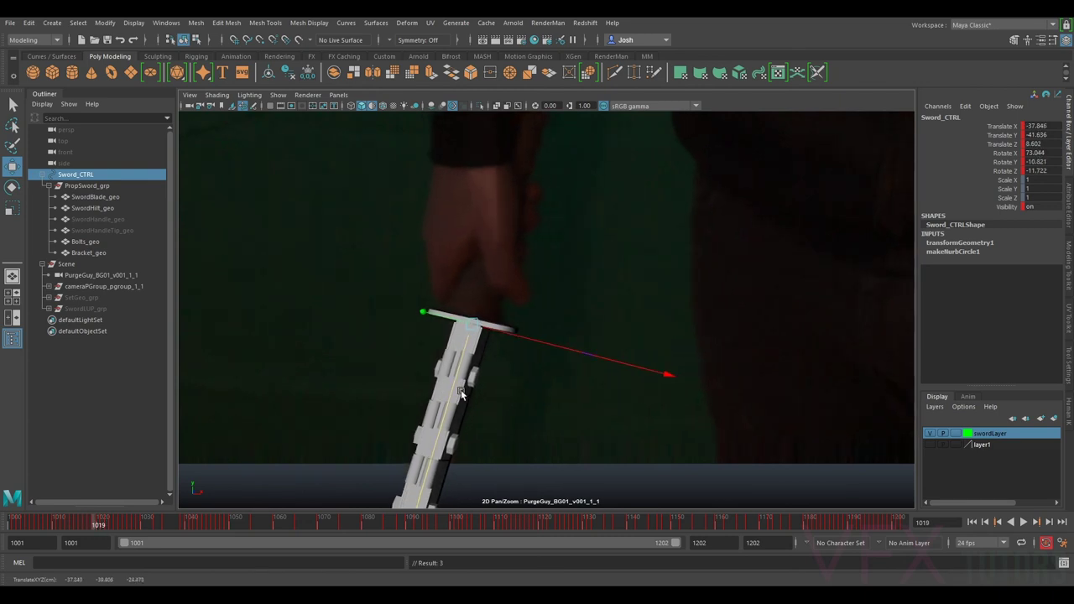
- Shift the sword slightly along its X axis to about -37.92, -41.62, 8.59 on frame 1019
{"action": "key", "text": "alt+comma"}
{"action": "key", "text": "alt+comma"}
{"action": "mouse_move", "coordinate": [94, 525]}
{"action": "left_mouse_down"}
{"action": "mouse_move", "coordinate": [136, 528]}
{"action": "mouse_move", "coordinate": [94, 526]}
{"action": "mouse_move", "coordinate": [110, 531]}
{"action": "mouse_move", "coordinate": [99, 538]}
{"action": "left_mouse_up"}
{"action": "key", "text": "w"}
{"action": "left_click_drag", "start_coordinate": [561, 349], "coordinate": [556, 348]}
- Step back and forth between frames 1017 and 1019 to compare the sword's placement against the hand
{"action": "key", "text": "alt+comma"}
{"action": "key", "text": "alt+period"}
{"action": "key", "text": "alt+comma"}
{"action": "key", "text": "alt+period"}
{"action": "key", "text": "alt+comma"}
{"action": "key", "text": "alt+period"}
{"action": "key", "text": "alt+comma"}
{"action": "key", "text": "alt+comma"}
{"action": "key", "text": "alt+period"}
{"action": "key", "text": "alt+period"}
{"action": "key", "text": "alt+comma"}
{"action": "key", "text": "alt+comma"}
{"action": "key", "text": "alt+period"}
{"action": "key", "text": "alt+comma"}
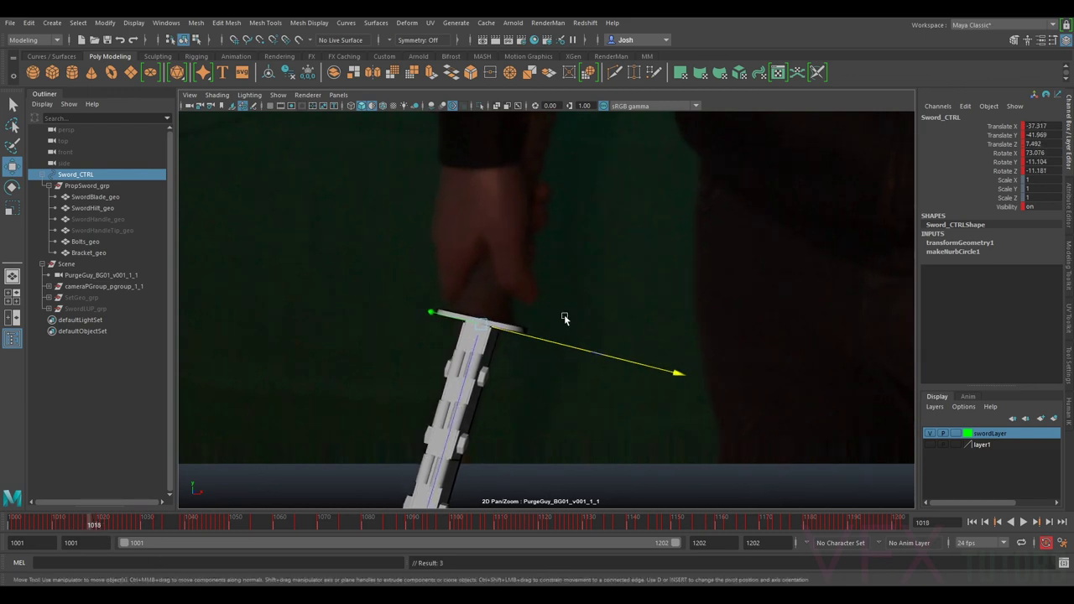
- Move the sword along its X axis to about -27.30, -43.51, -0.04 on frame 1010 and compare the neighbouring frames
{"action": "key", "text": "alt+comma"}
{"action": "mouse_move", "coordinate": [89, 522]}
{"action": "left_mouse_down"}
{"action": "mouse_move", "coordinate": [128, 529]}
{"action": "mouse_move", "coordinate": [52, 533]}
{"action": "mouse_move", "coordinate": [74, 530]}
{"action": "left_mouse_up"}
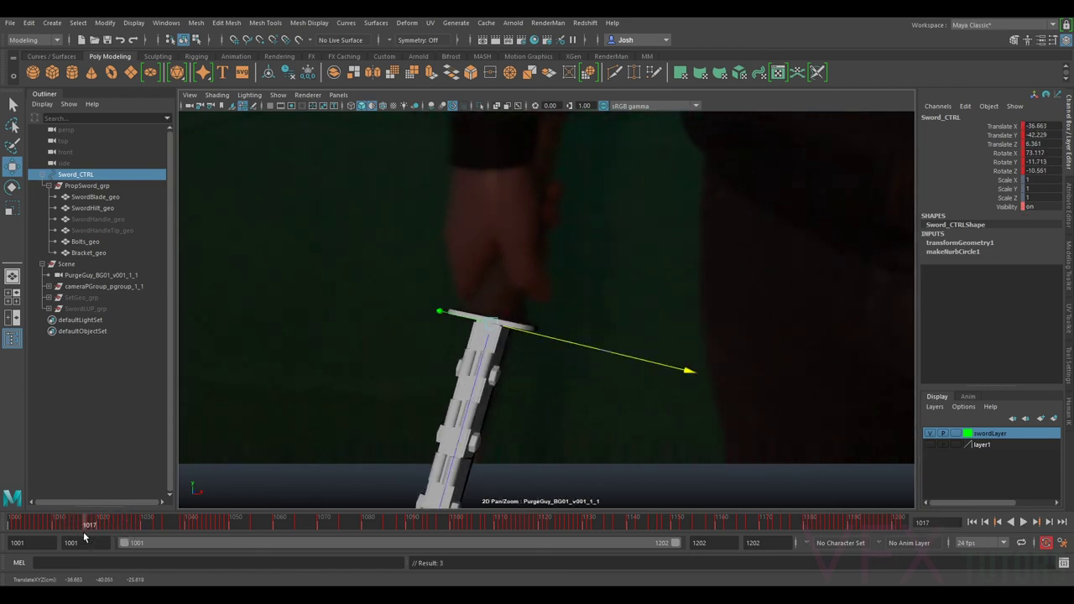
{"action": "key", "text": "alt+comma"}
{"action": "key", "text": "alt+comma"}
{"action": "key", "text": "alt+comma"}
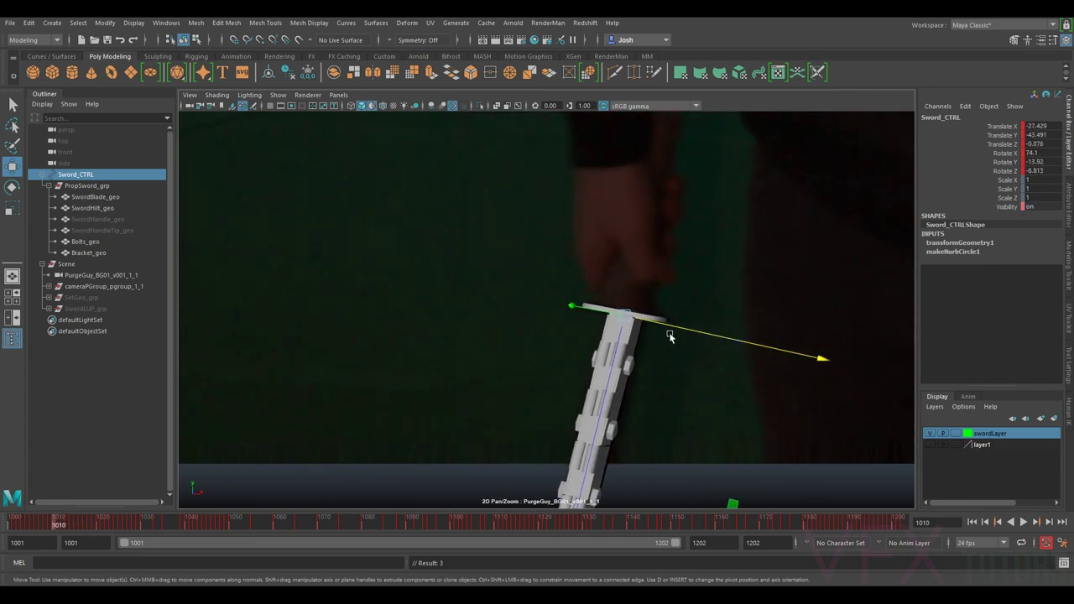
{"action": "key", "text": "alt+period"}
{"action": "key", "text": "alt+comma"}
{"action": "left_click_drag", "start_coordinate": [685, 334], "coordinate": [687, 334]}
{"action": "key", "text": "alt+period"}
{"action": "key", "text": "alt+period"}
{"action": "key", "text": "alt+period"}
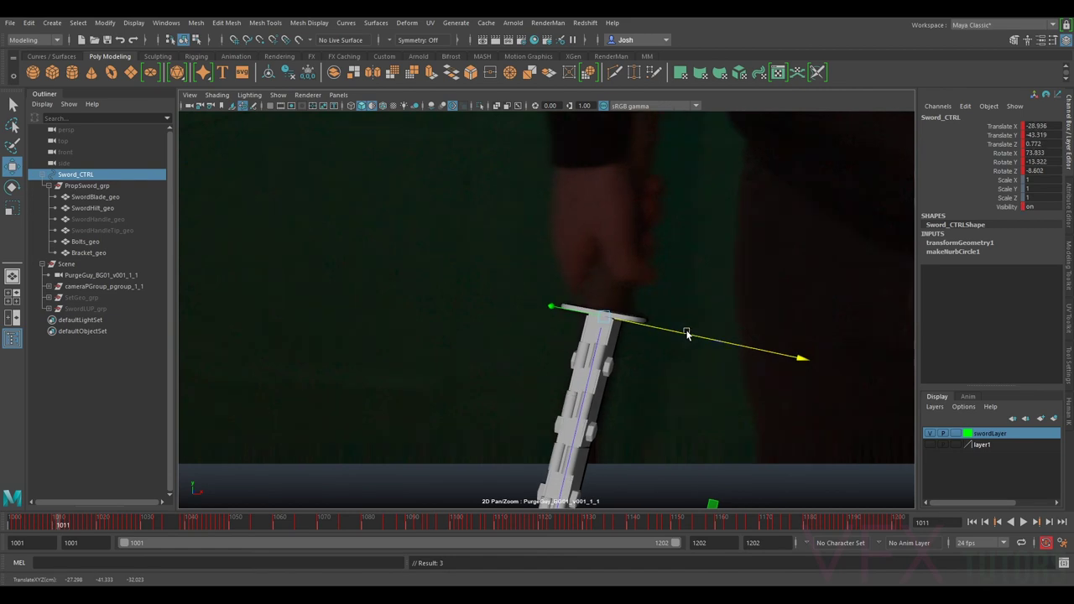
{"action": "key", "text": "alt+comma"}
{"action": "key", "text": "alt+comma"}
- Rotate the sword around its Y axis to about 73.70, -13.16, -8.02 on frame 1011 and correct its rotation on frame 1013
{"action": "key", "text": "e"}
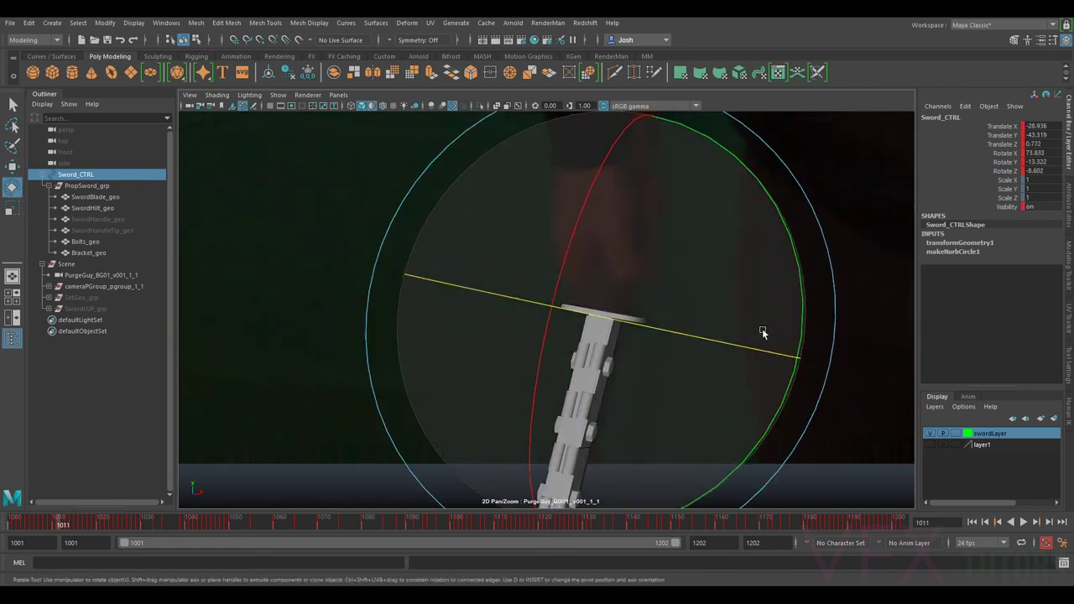
{"action": "left_click_drag", "start_coordinate": [795, 335], "coordinate": [802, 331]}
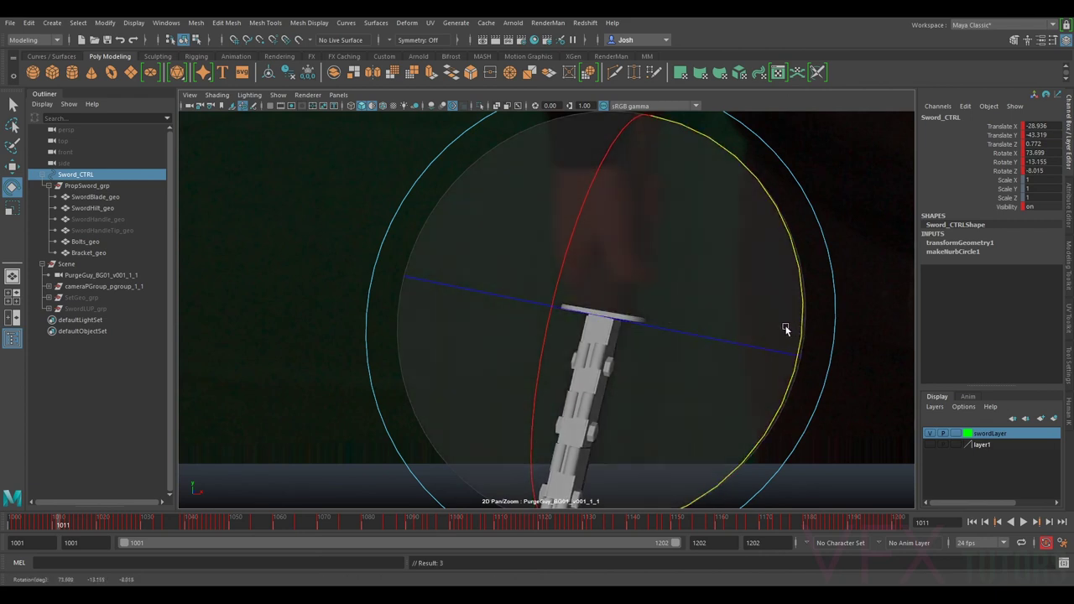
{"action": "key", "text": "alt+period"}
{"action": "left_click_drag", "start_coordinate": [780, 332], "coordinate": [760, 331]}
- Rotate the sword to about X 73.31, Y -16.12 on frame 1009 and key about X 73.9, Y -13.7 on frame 1010
{"action": "key", "text": "alt+period"}
{"action": "key", "text": "alt+comma"}
{"action": "key", "text": "alt+comma"}
{"action": "key", "text": "alt+comma"}
{"action": "key", "text": "alt+comma"}
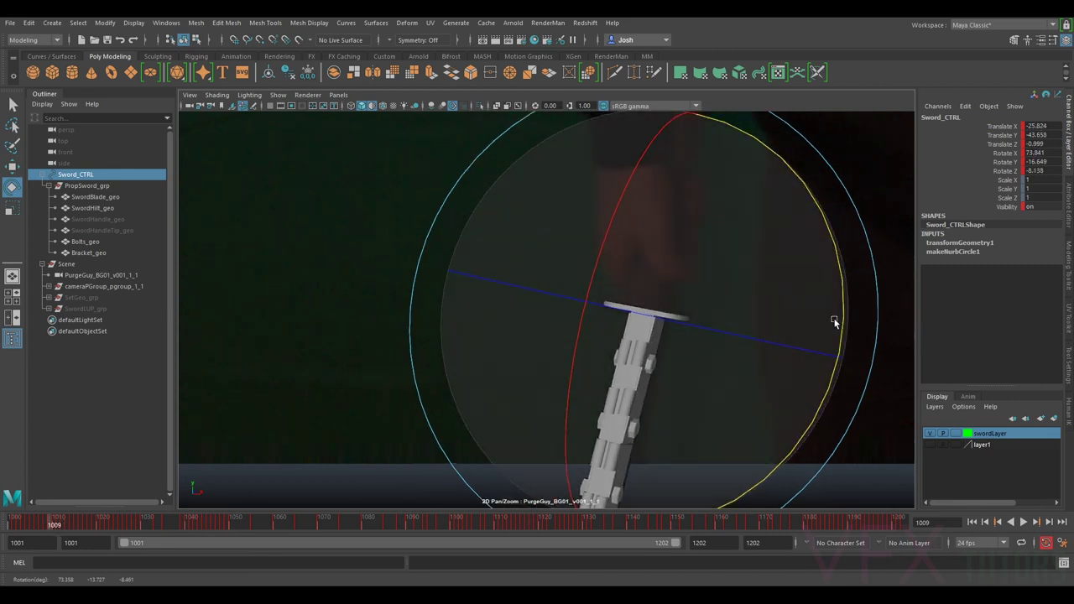
{"action": "left_click_drag", "start_coordinate": [843, 335], "coordinate": [824, 336]}
{"action": "key", "text": "alt+period"}
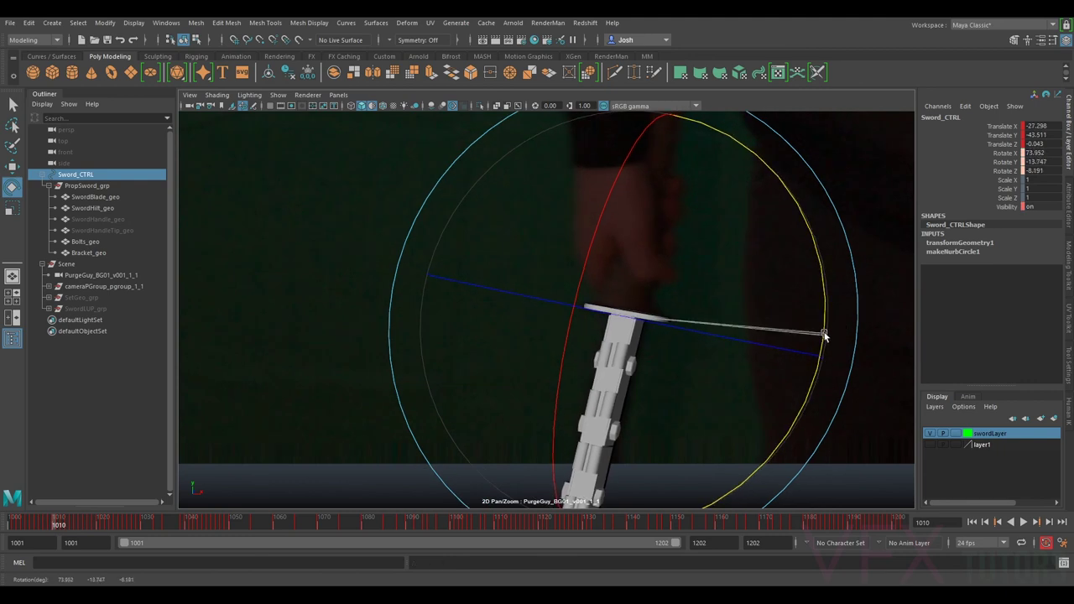
{"action": "key", "text": "shift+e"}
{"action": "key", "text": "alt+comma"}
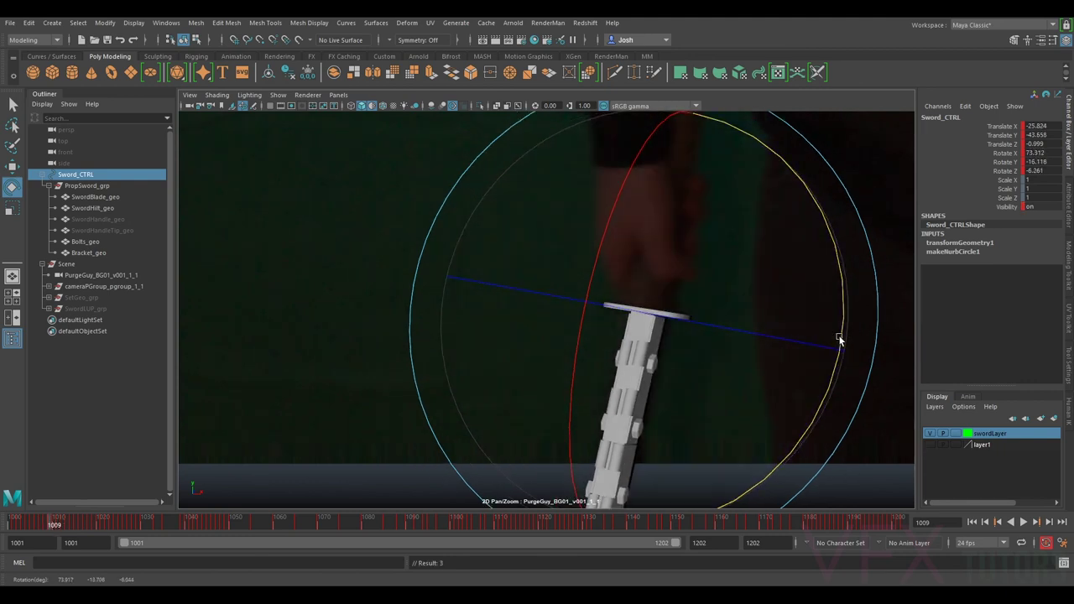
- Adjust the sword's rotation on frame 1008, and rotate it to about X 73.72, Y -23.20 on frame 1005
{"action": "key", "text": "alt+comma"}
{"action": "left_click_drag", "start_coordinate": [859, 336], "coordinate": [905, 330]}
{"action": "key", "text": "alt+comma"}
{"action": "key", "text": "alt+comma"}
{"action": "key", "text": "alt+comma"}
{"action": "mouse_move", "coordinate": [858, 449]}
{"action": "left_mouse_down"}
{"action": "mouse_move", "coordinate": [867, 451]}
{"action": "mouse_move", "coordinate": [856, 439]}
{"action": "left_mouse_up"}
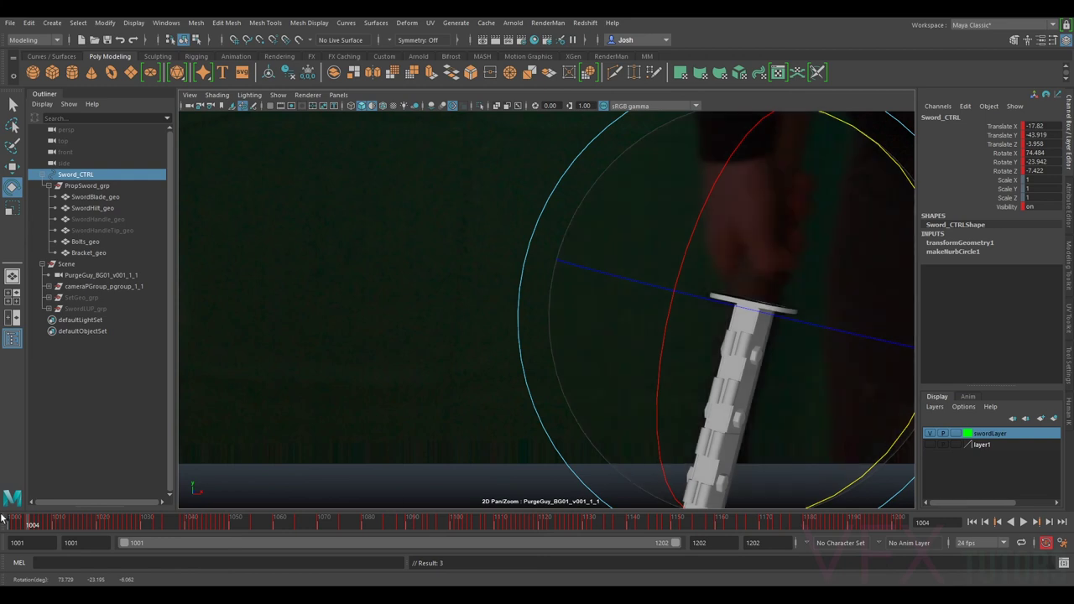
- Go to frame 1001 and rotate the sword to about 74.73, -30.01, -7.39
{"action": "left_click", "coordinate": [33, 525]}
{"action": "left_click_drag", "start_coordinate": [34, 525], "coordinate": [2, 528]}
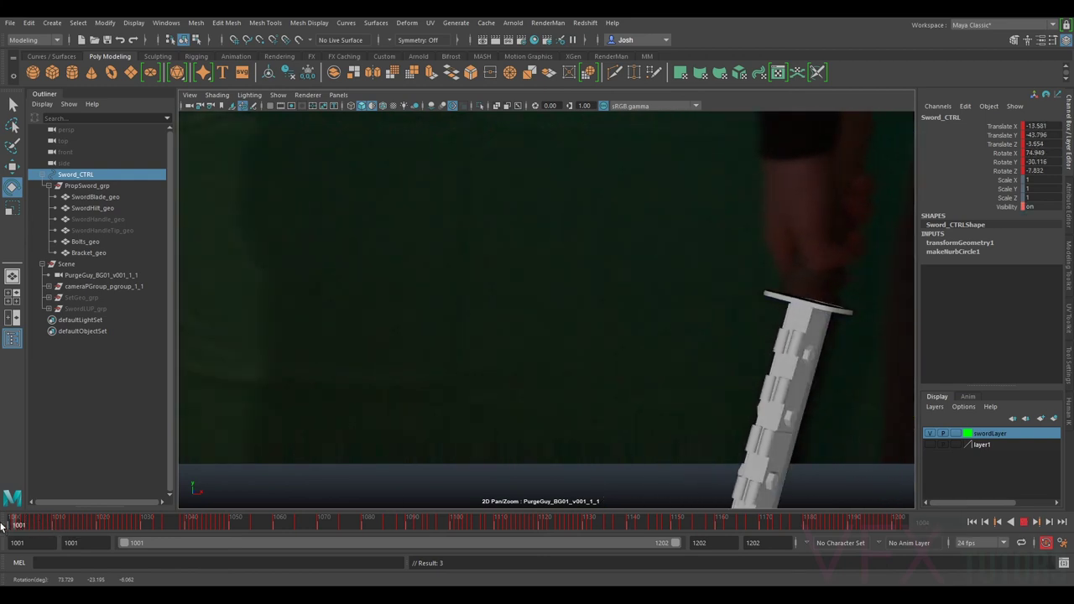
{"action": "right_click_drag", "start_coordinate": [652, 403], "coordinate": [537, 352]}
{"action": "middle_click_drag", "start_coordinate": [787, 365], "coordinate": [668, 361]}
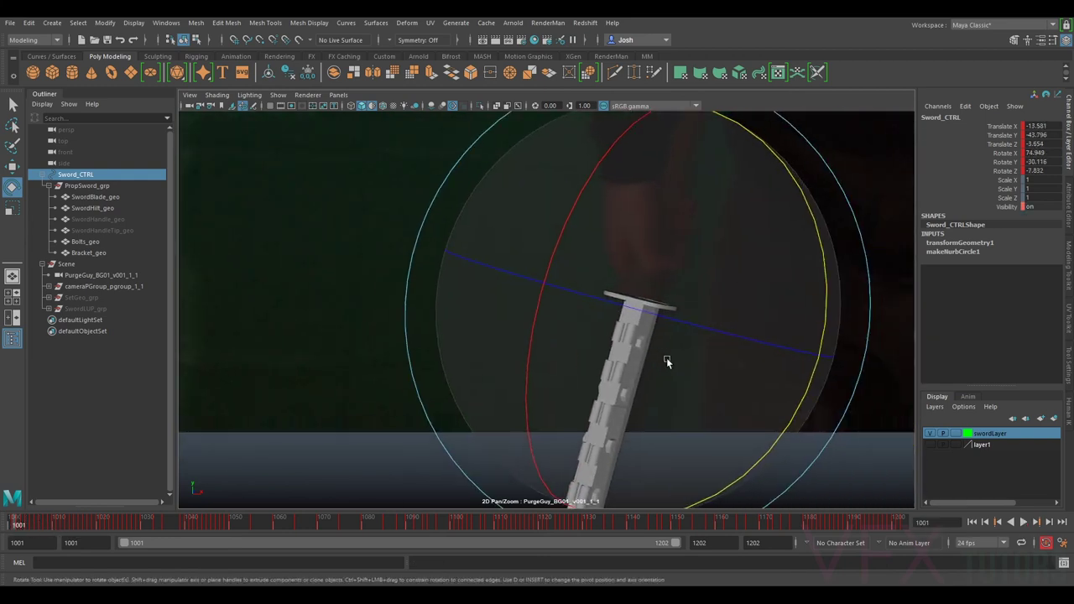
{"action": "left_click_drag", "start_coordinate": [766, 439], "coordinate": [781, 440]}
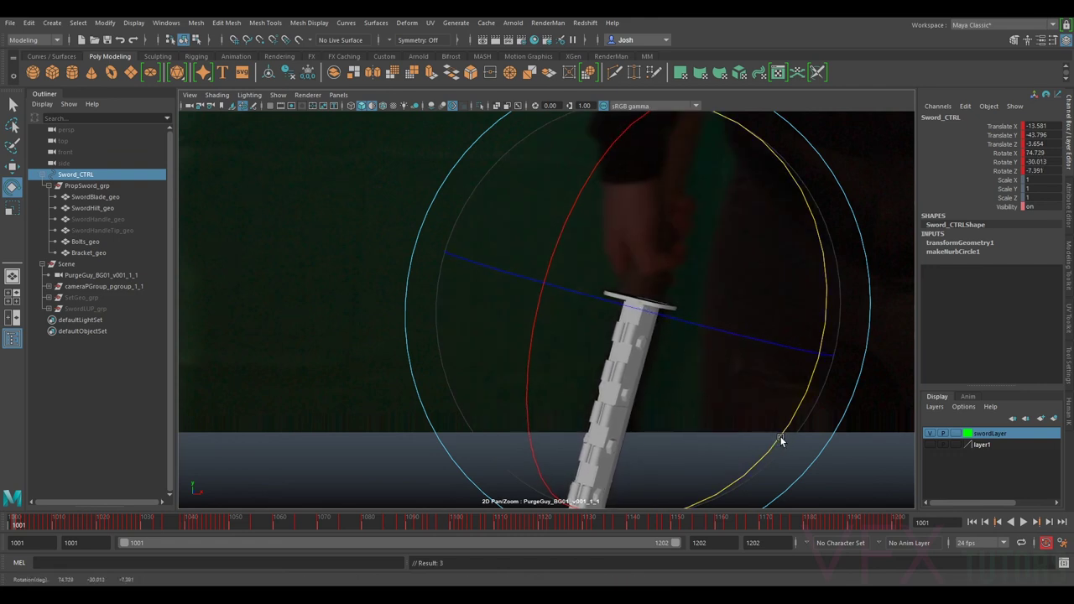
- Check the first keyed frames and rotate the sword slightly around its Y axis on frame 1004
{"action": "key", "text": "period"}
{"action": "key", "text": "period"}
{"action": "key", "text": "period"}
{"action": "key", "text": "period"}
{"action": "key", "text": "comma"}
{"action": "left_click_drag", "start_coordinate": [740, 442], "coordinate": [751, 442]}
- Compare frames 1001 to 1004 and refine the sword's opening rotation, reaching about 74.36, -29.84, -6.65 on frame 1001
{"action": "key", "text": "comma"}
{"action": "key", "text": "period"}
{"action": "key", "text": "comma"}
{"action": "key", "text": "comma"}
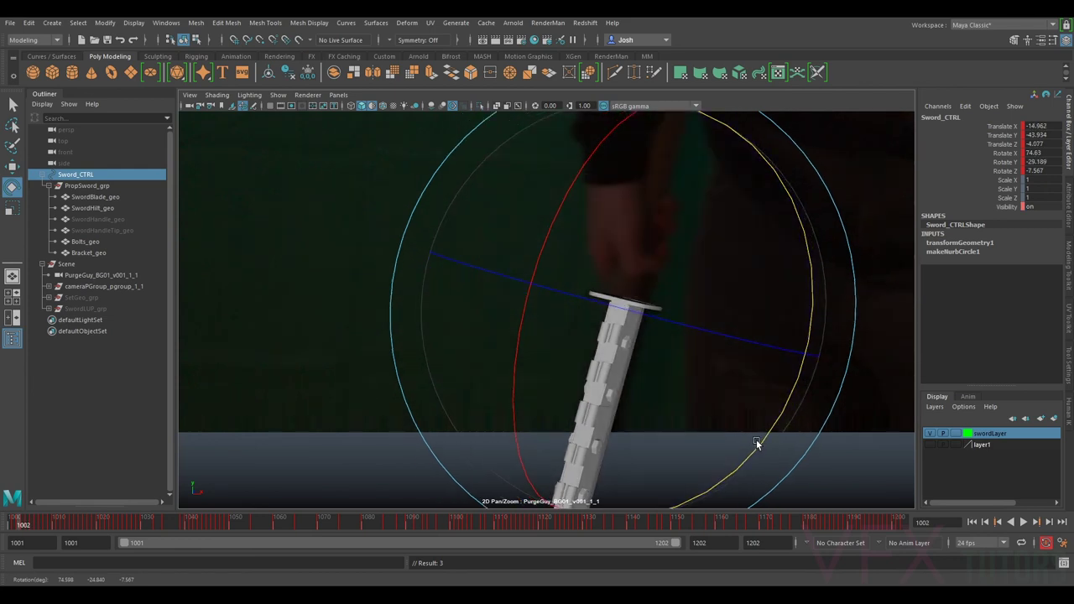
{"action": "left_click_drag", "start_coordinate": [763, 439], "coordinate": [776, 447]}
{"action": "key", "text": "comma"}
{"action": "key", "text": "comma"}
{"action": "key", "text": "period"}
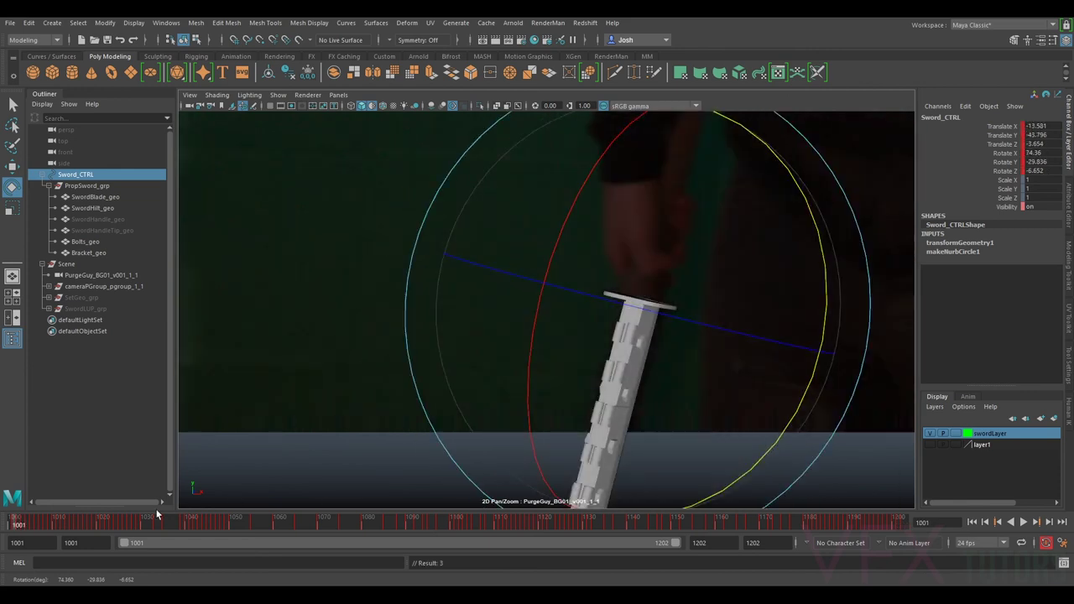
- Return to the full camera view, deselect the sword control, and review the opening frames by scrubbing and playing from frame 1001
{"action": "left_click_drag", "start_coordinate": [25, 529], "coordinate": [68, 551]}
{"action": "key", "text": "e"}
{"action": "key", "text": "backslash"}
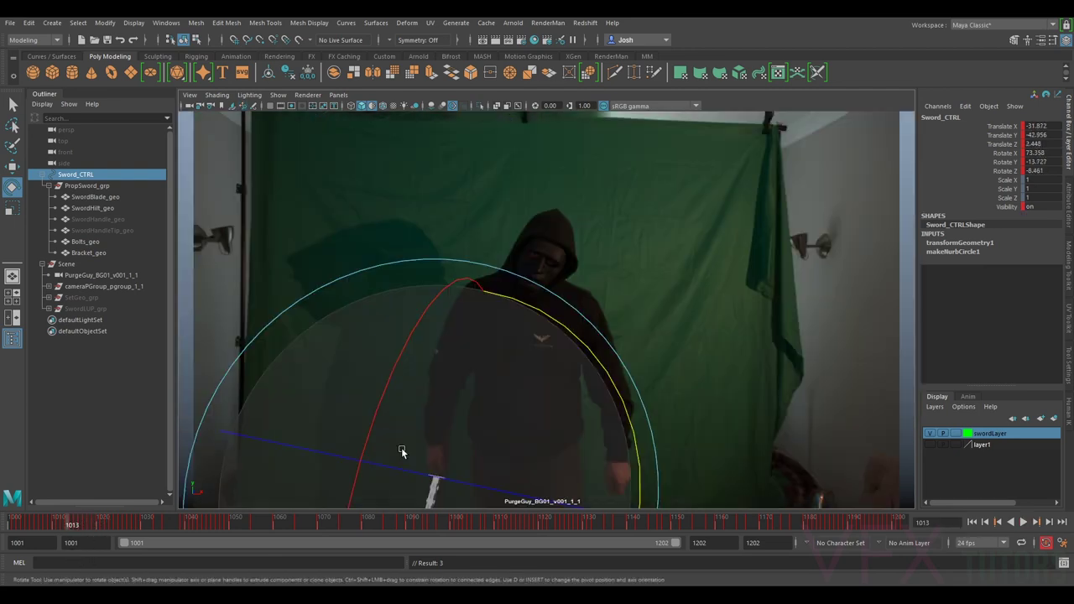
{"action": "left_click", "coordinate": [820, 287]}
{"action": "left_click_drag", "start_coordinate": [74, 521], "coordinate": [59, 541]}
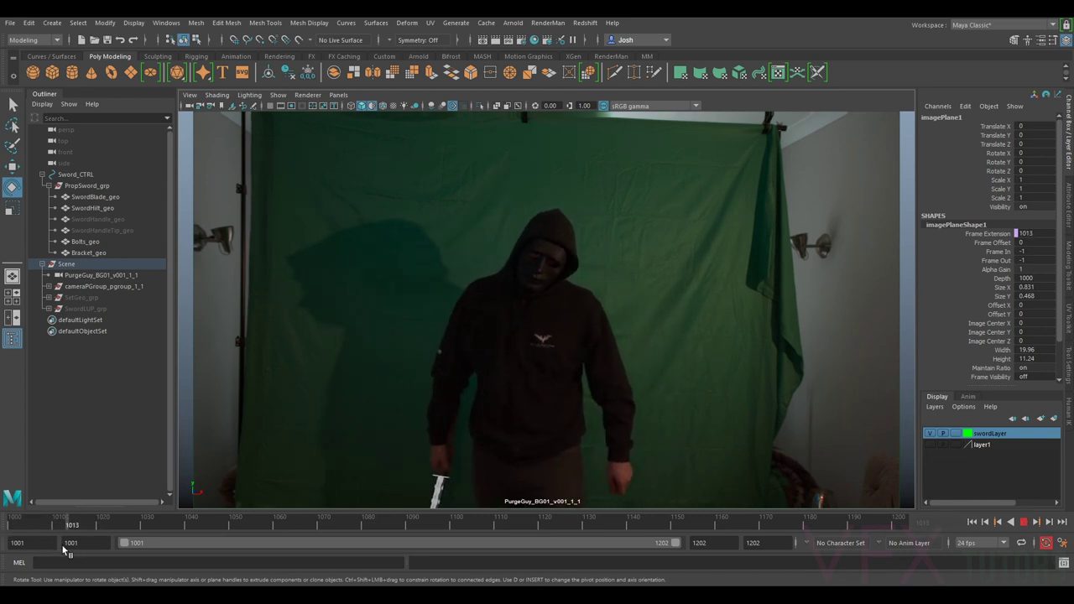
{"action": "left_click_drag", "start_coordinate": [104, 551], "coordinate": [5, 556]}
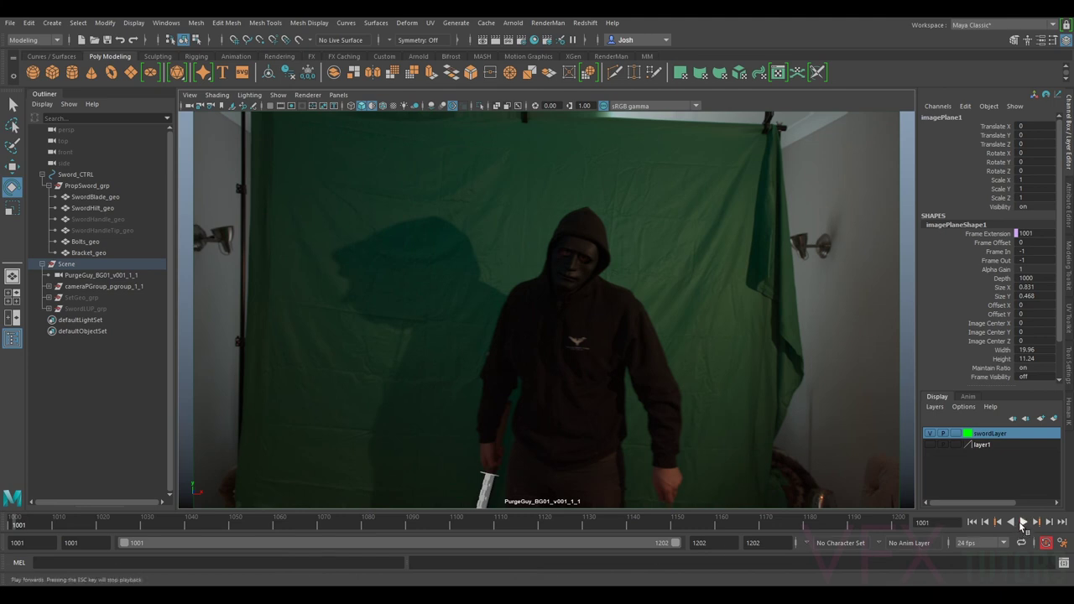
{"action": "left_click", "coordinate": [1022, 522]}
{"action": "left_click", "coordinate": [1022, 522]}
{"action": "left_click_drag", "start_coordinate": [112, 521], "coordinate": [75, 535]}
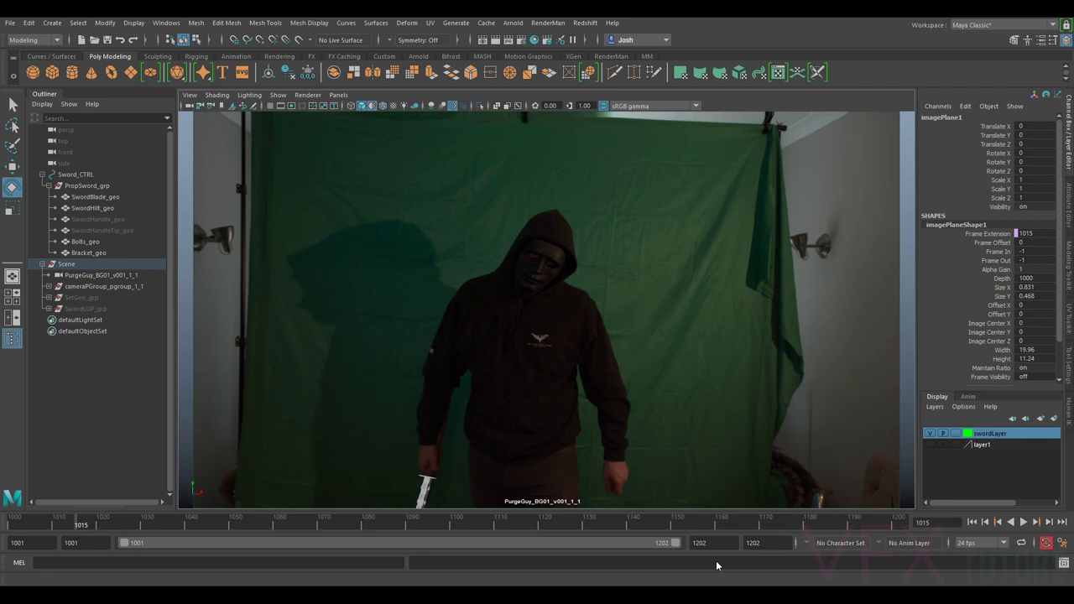
- Shorten the playback range to frames 1001–1063 and replay it repeatedly to check how the sword follows the hand
{"action": "left_click_drag", "start_coordinate": [680, 551], "coordinate": [292, 551]}
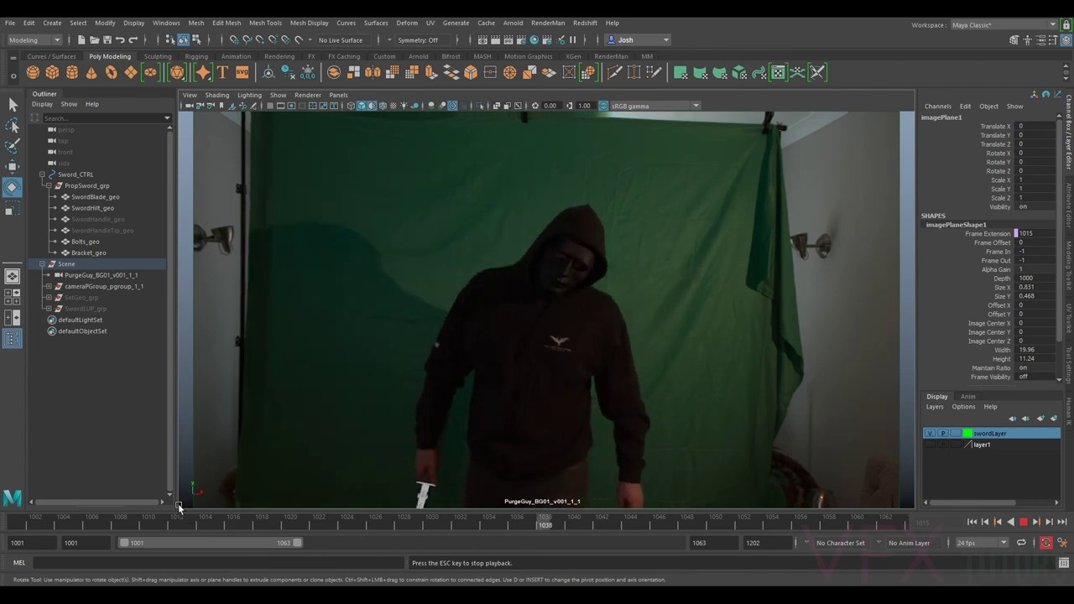
{"action": "left_click", "coordinate": [25, 526]}
{"action": "left_click", "coordinate": [25, 526]}
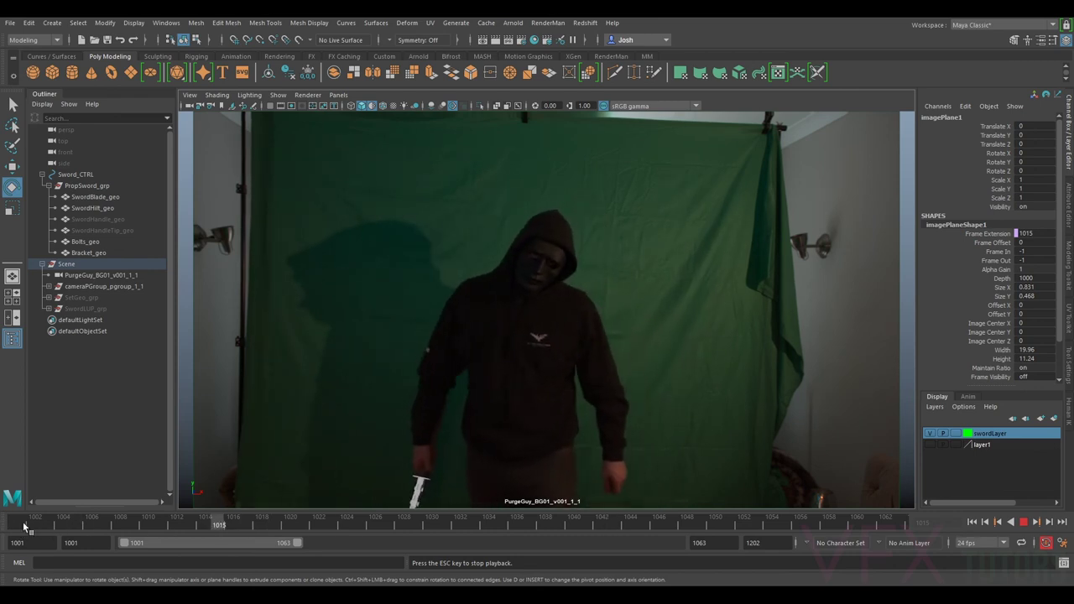
{"action": "left_click", "coordinate": [25, 526]}
{"action": "left_click", "coordinate": [25, 526]}
{"action": "left_click", "coordinate": [25, 527]}
{"action": "left_click", "coordinate": [25, 526]}
{"action": "left_click", "coordinate": [24, 527]}
{"action": "left_click", "coordinate": [24, 526]}
{"action": "left_click", "coordinate": [25, 526]}
{"action": "left_click", "coordinate": [25, 526]}
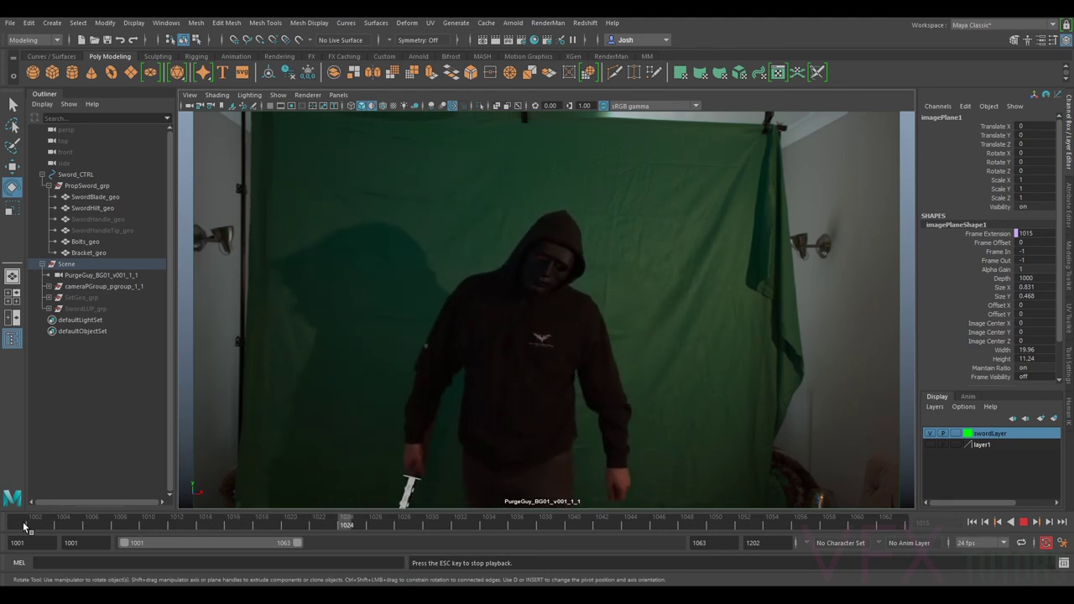
{"action": "left_click", "coordinate": [24, 526]}
{"action": "left_click", "coordinate": [27, 525]}
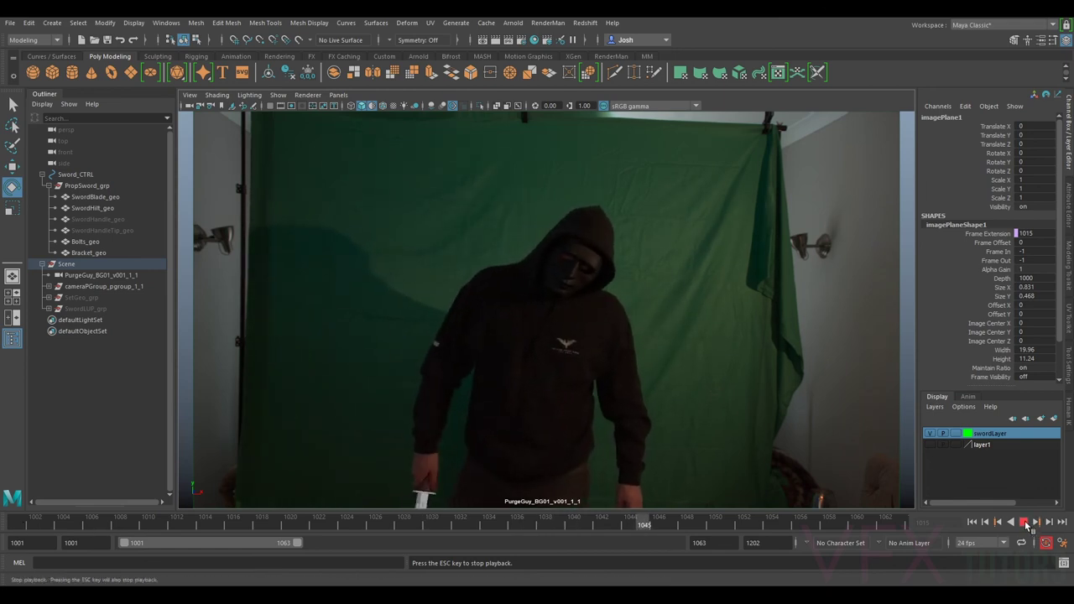
- Hide polygons in the viewport to study the bare plate around frame 1023, and show them again
{"action": "left_click", "coordinate": [284, 97]}
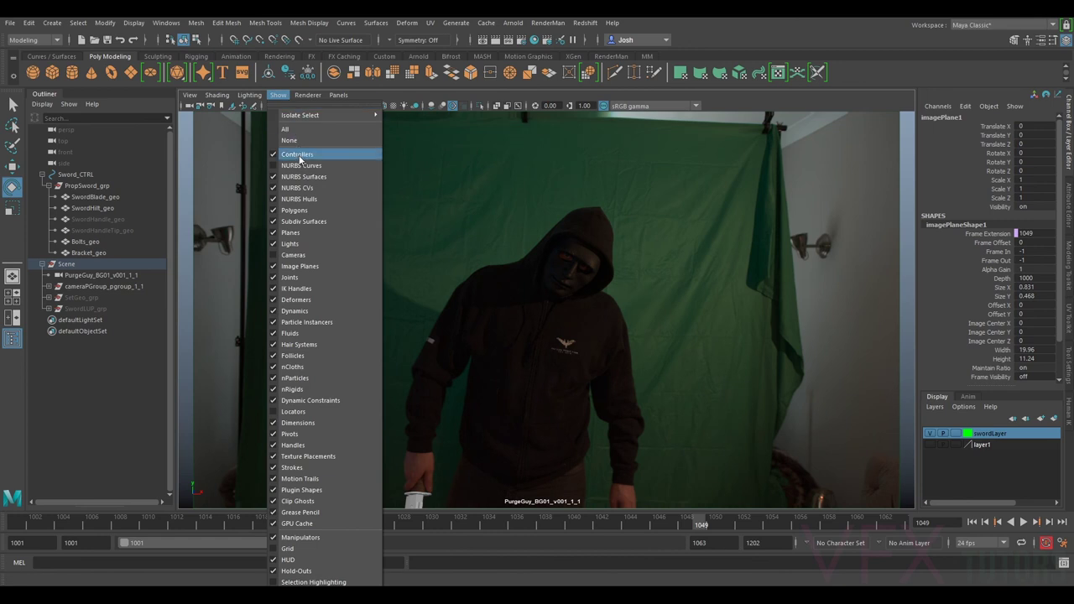
{"action": "left_click", "coordinate": [307, 210]}
{"action": "left_click_drag", "start_coordinate": [91, 522], "coordinate": [332, 527]}
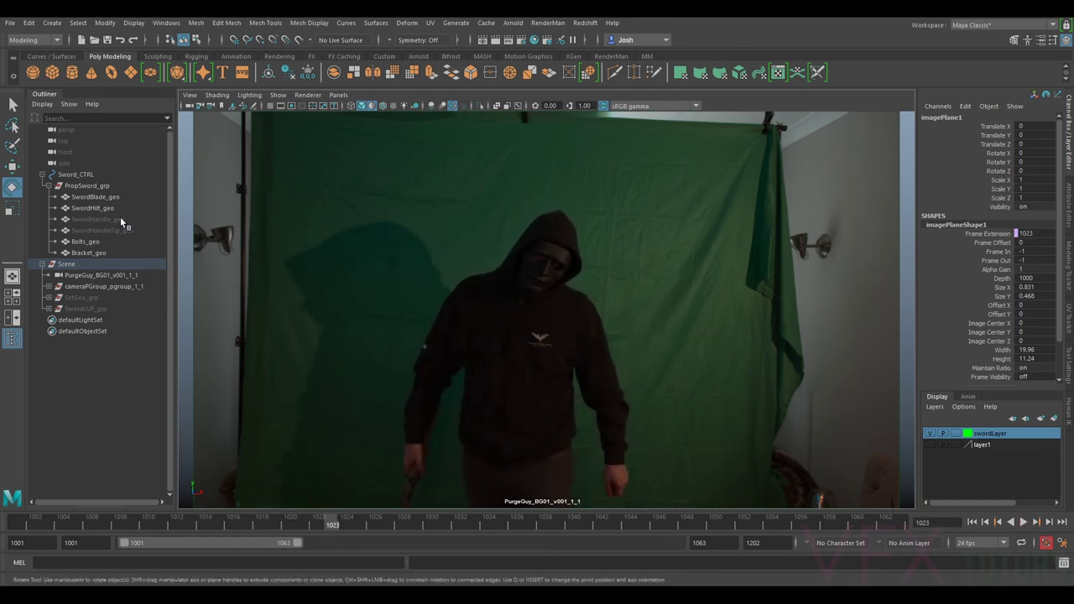
{"action": "left_click", "coordinate": [279, 95]}
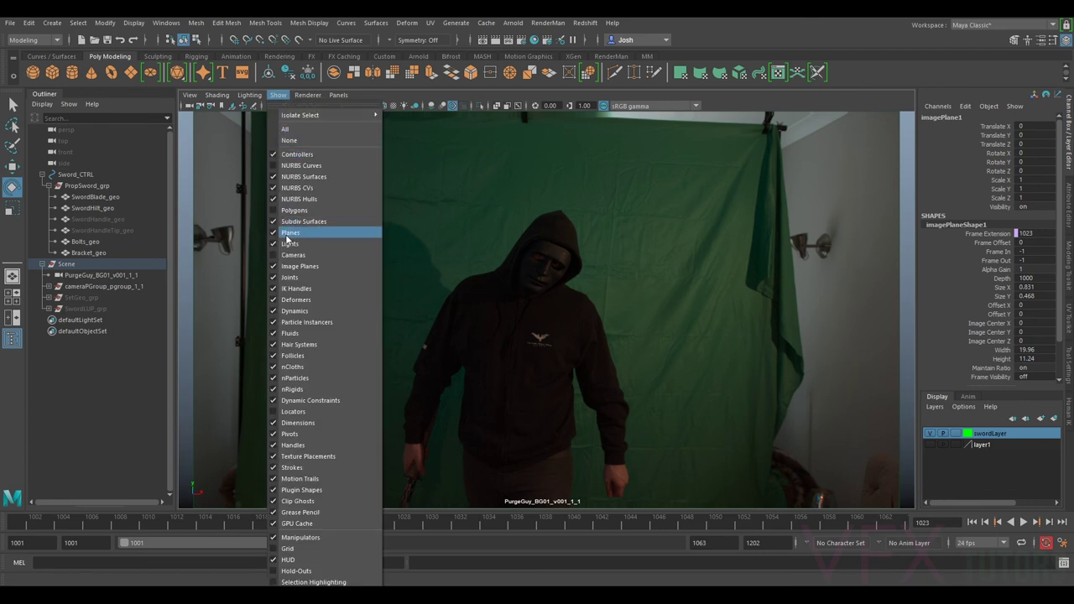
{"action": "left_click", "coordinate": [292, 209]}
{"action": "left_click_drag", "start_coordinate": [50, 522], "coordinate": [332, 539]}
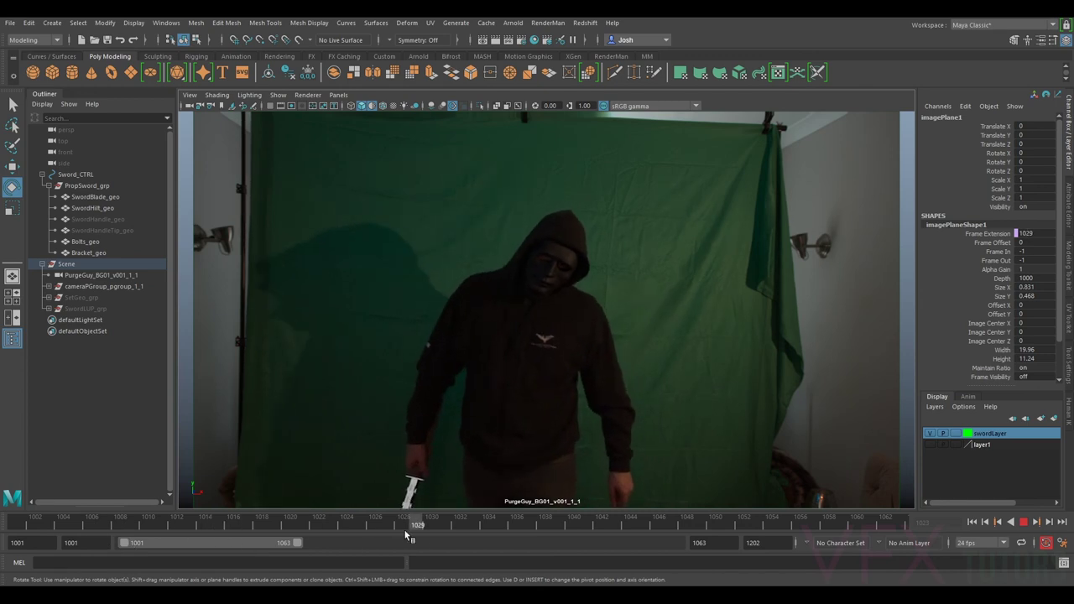
- Make SwordHandleTip_geo visible and play the shot from frame 1001 to check the tip's motion against the forearm
{"action": "left_click", "coordinate": [100, 231]}
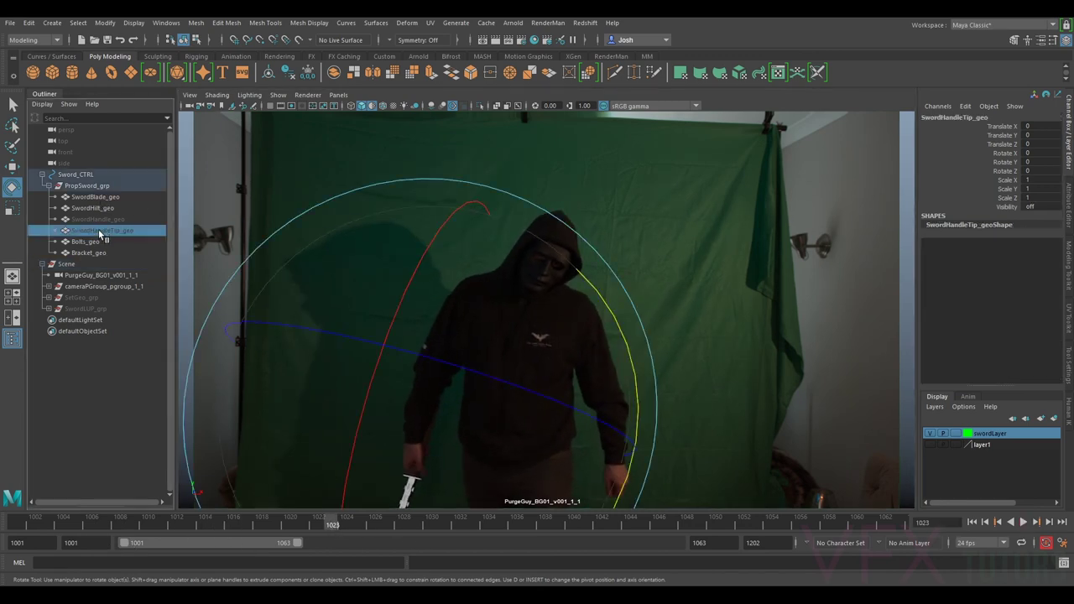
{"action": "left_click_drag", "start_coordinate": [90, 530], "coordinate": [2, 516]}
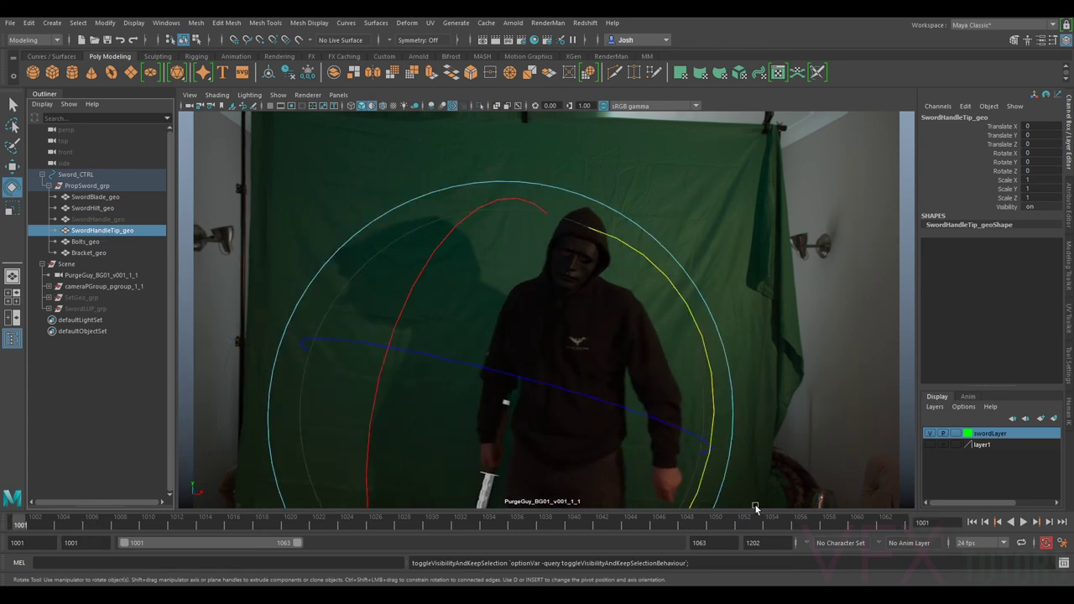
{"action": "left_click", "coordinate": [1024, 522]}
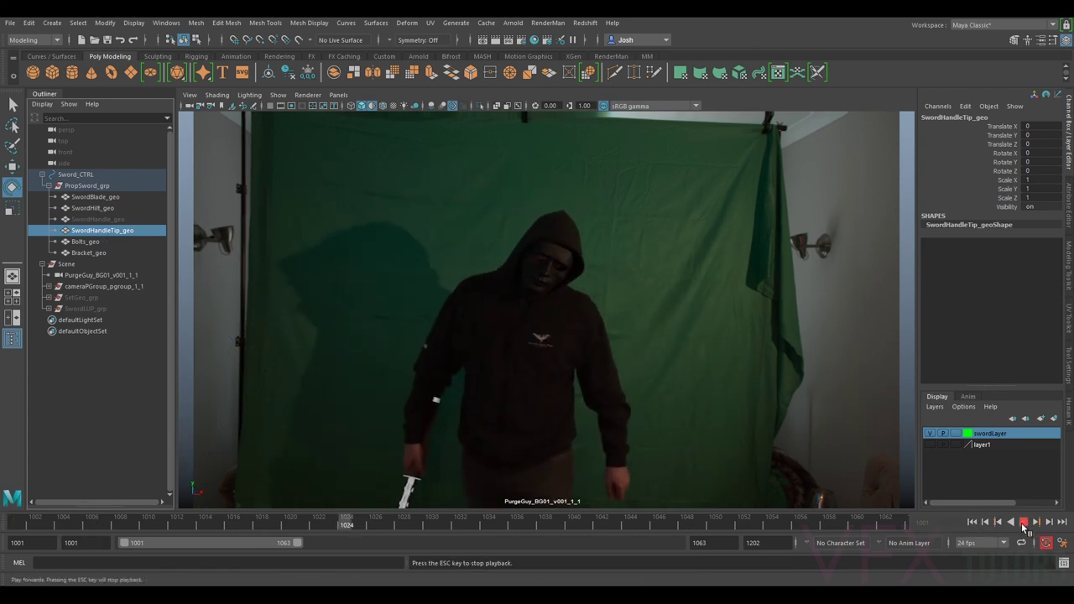
{"action": "mouse_move", "coordinate": [92, 519]}
{"action": "left_mouse_down"}
{"action": "mouse_move", "coordinate": [19, 520]}
{"action": "mouse_move", "coordinate": [273, 540]}
{"action": "left_mouse_up"}
- Zoom in on the sword hand in the camera view, select Sword_CTRL, and scrub frames 1019–1028 to compare the handle tip with the forearm
{"action": "left_click", "coordinate": [434, 391]}
{"action": "key", "text": "backslash"}
{"action": "right_click_drag", "start_coordinate": [443, 387], "coordinate": [571, 239]}
{"action": "middle_click_drag", "start_coordinate": [578, 254], "coordinate": [561, 286]}
{"action": "right_click_drag", "start_coordinate": [562, 285], "coordinate": [546, 319]}
{"action": "left_click", "coordinate": [81, 176]}
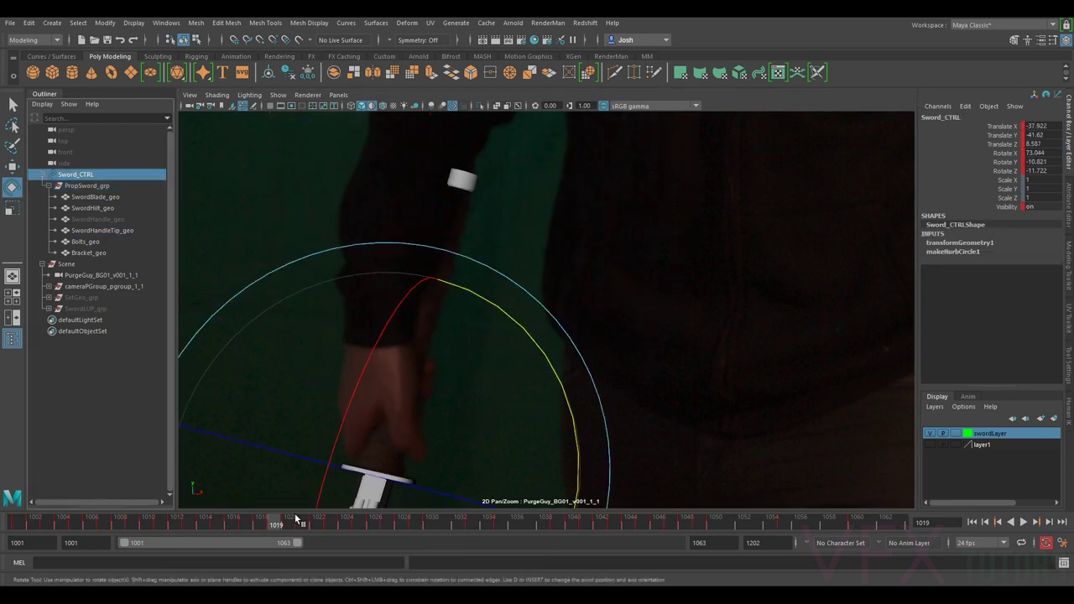
{"action": "left_click_drag", "start_coordinate": [279, 522], "coordinate": [396, 539]}
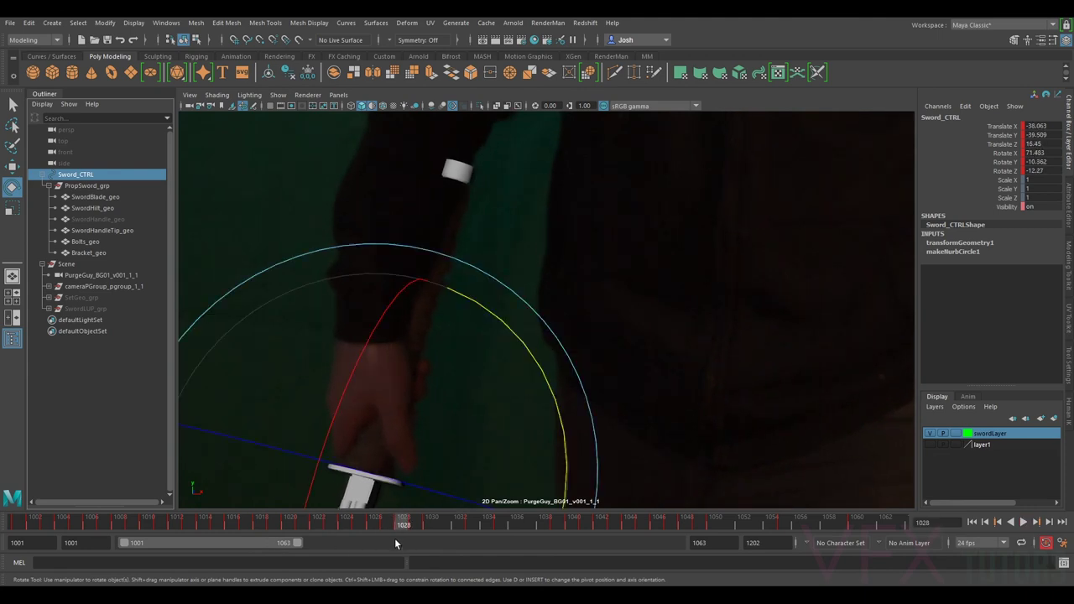
- Extend the playback range to frame 1202 and play on with the forearm and whole handle framed
{"action": "left_click_drag", "start_coordinate": [295, 546], "coordinate": [923, 559]}
{"action": "key", "text": "alt+v"}
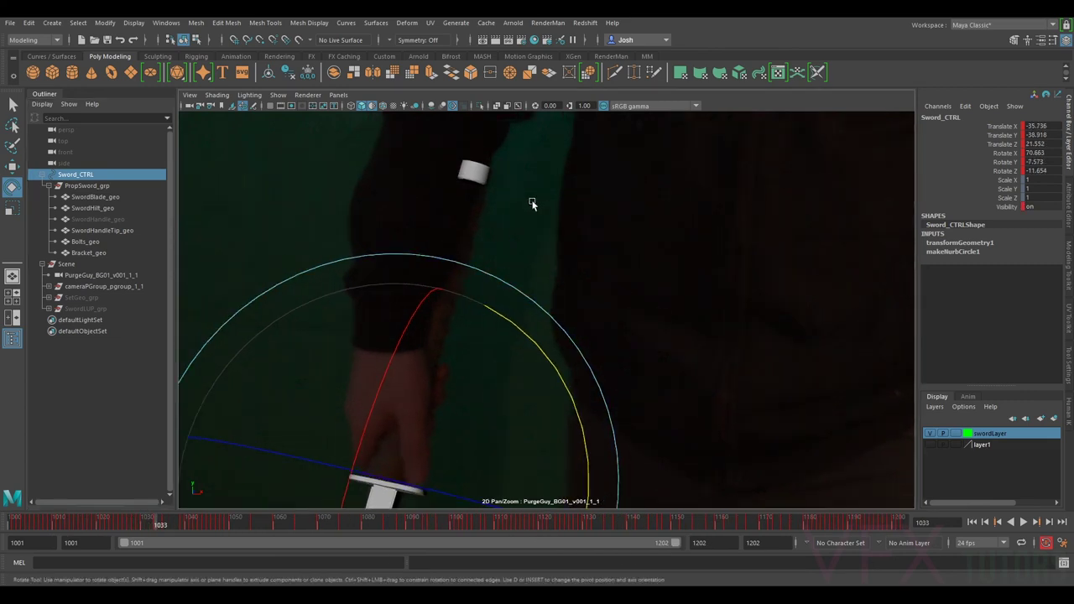
{"action": "right_click_drag", "start_coordinate": [727, 312], "coordinate": [494, 180]}
{"action": "middle_click_drag", "start_coordinate": [662, 283], "coordinate": [649, 270]}
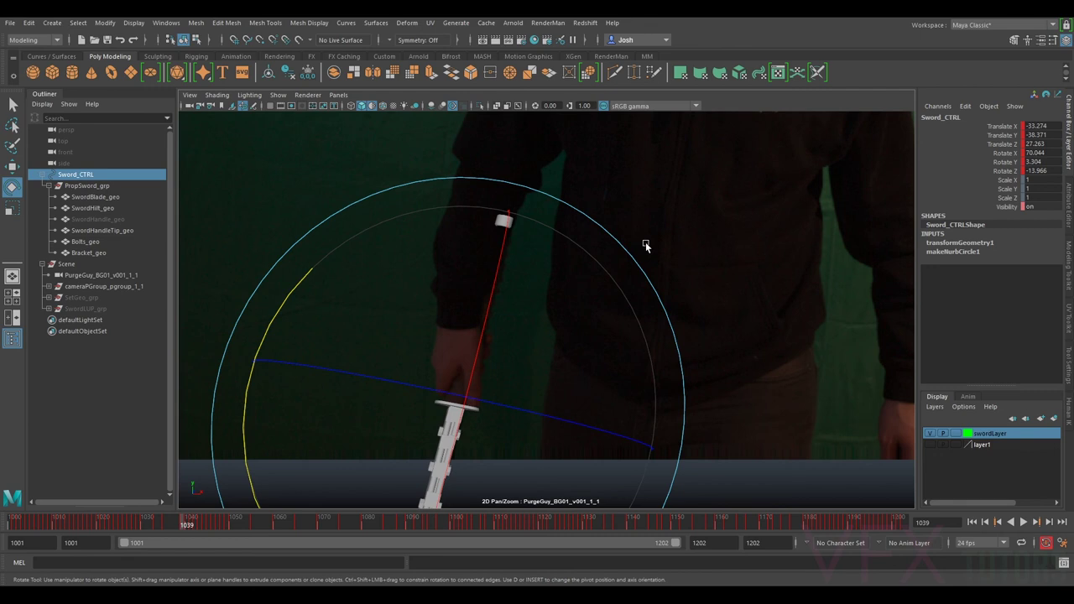
- Rotate Sword_CTRL at frame 1021 to about 72.7, -10.2, -11.9 and key its rotation, comparing it with the neighbouring frames
{"action": "left_click_drag", "start_coordinate": [641, 273], "coordinate": [605, 286]}
{"action": "key", "text": "alt+comma"}
{"action": "key", "text": "alt+comma"}
{"action": "key", "text": "alt+comma"}
{"action": "key", "text": "alt+period"}
{"action": "key", "text": "shift+e"}
{"action": "key", "text": "alt+period"}
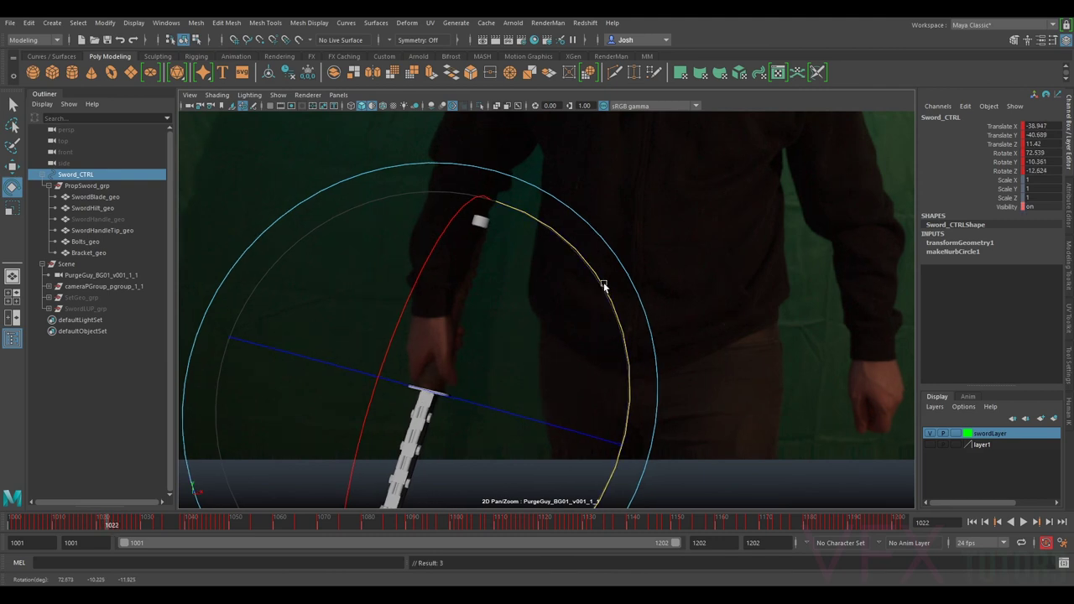
- Refine Sword_CTRL's rotation key at frame 1021 to about 72.7, -10.2, -12.2, checking it against frames 1022–1024
{"action": "key", "text": "alt+comma"}
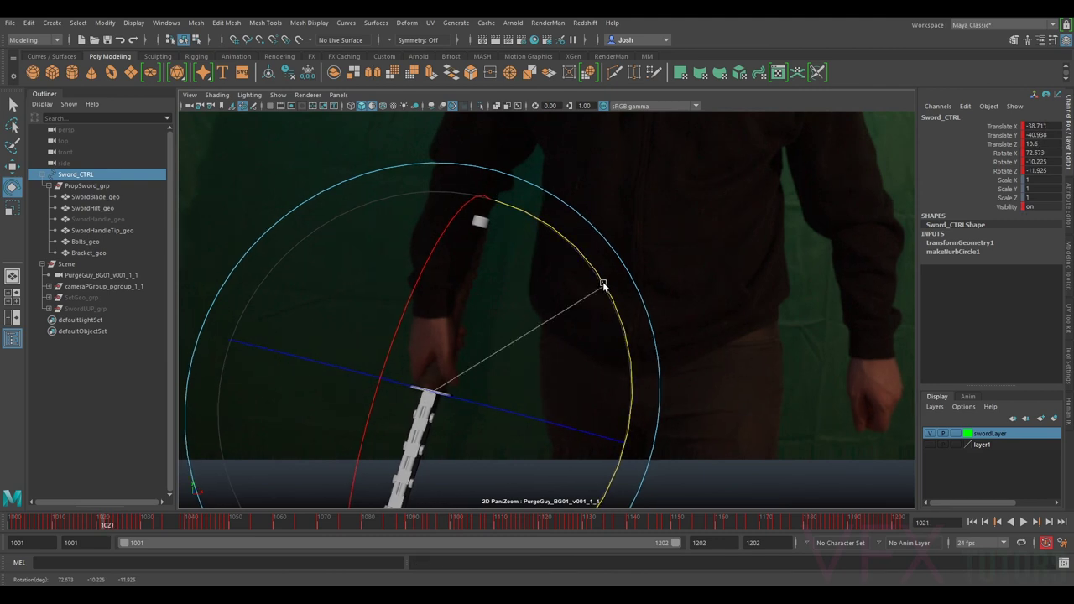
{"action": "left_click_drag", "start_coordinate": [605, 287], "coordinate": [604, 287]}
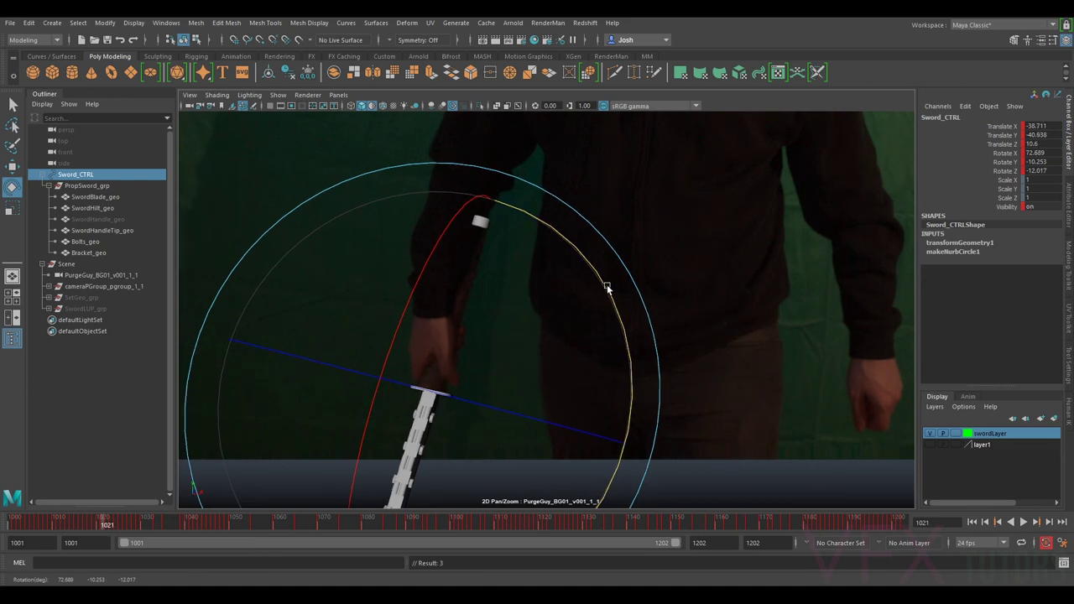
{"action": "key", "text": "shift+e"}
{"action": "key", "text": "alt+period"}
{"action": "key", "text": "alt+period"}
{"action": "key", "text": "alt+period"}
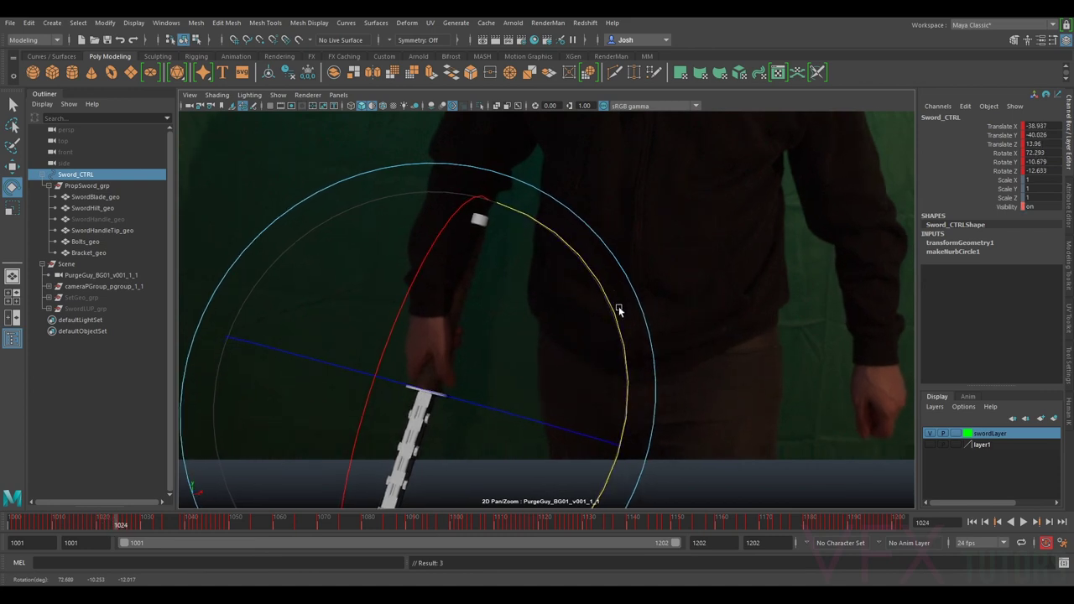
{"action": "key", "text": "alt+comma"}
{"action": "key", "text": "alt+comma"}
{"action": "key", "text": "alt+comma"}
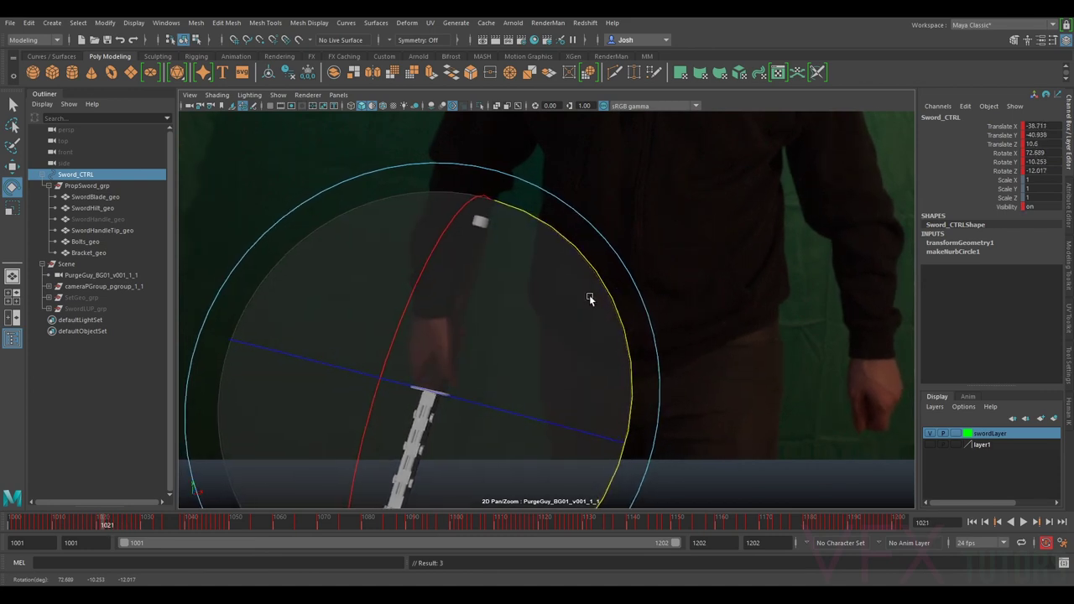
{"action": "left_click_drag", "start_coordinate": [610, 288], "coordinate": [609, 292]}
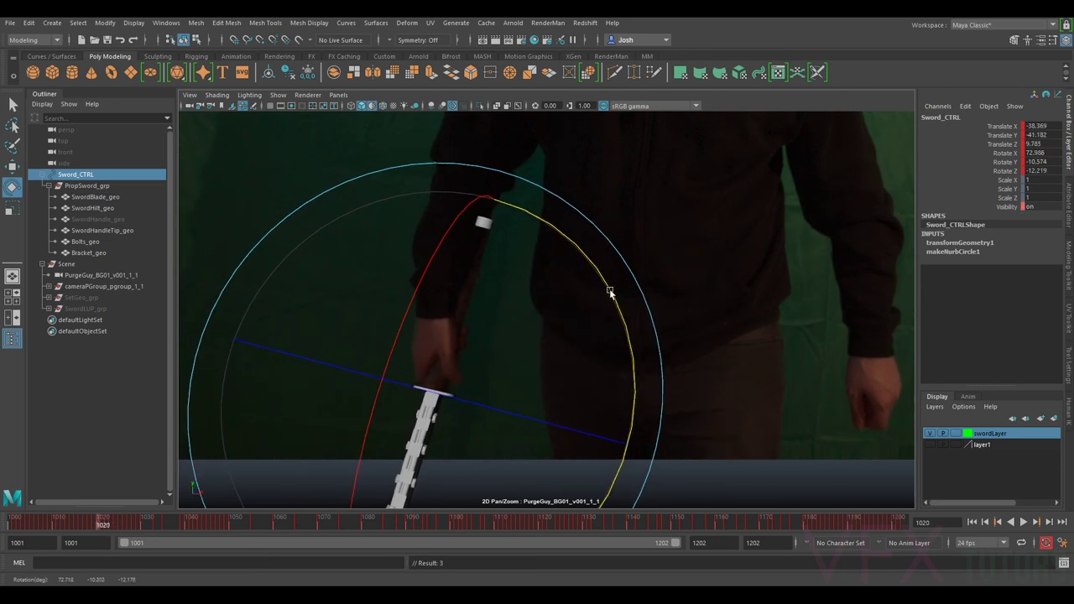
- Rotate Sword_CTRL at frame 1020 to about 72.9, -10.4, -11.6 and compare it with frame 1021
{"action": "left_click_drag", "start_coordinate": [610, 292], "coordinate": [610, 291]}
{"action": "key", "text": "alt+period"}
{"action": "key", "text": "alt+comma"}
{"action": "key", "text": "alt+period"}
{"action": "key", "text": "alt+comma"}
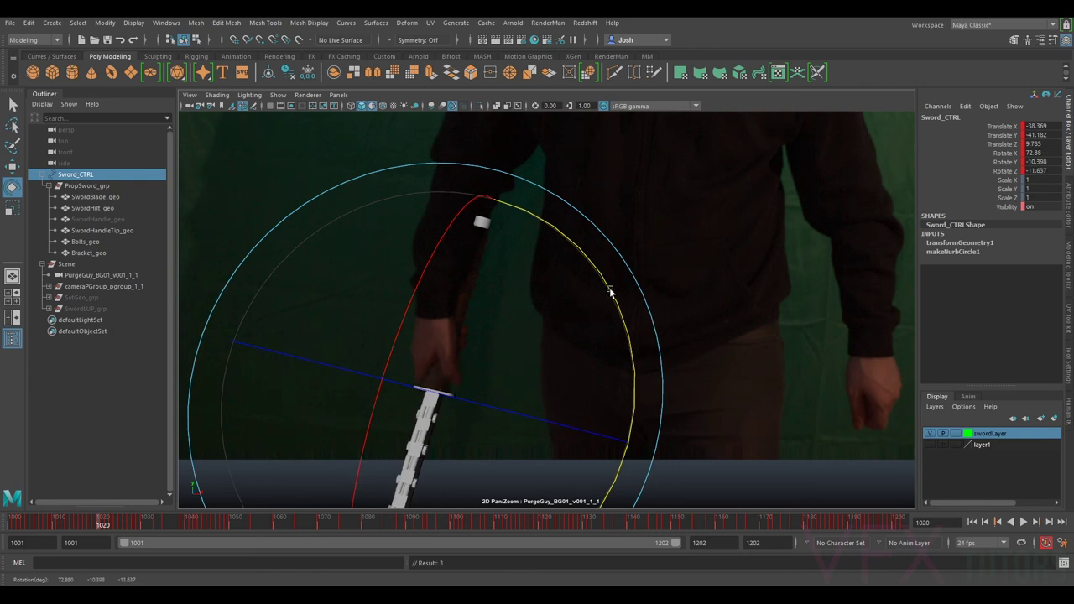
- Adjust Sword_CTRL's rotation at frames 1019 and 1018, with frame 1018 at about 73.0, -11.0, -10.9, flipping between adjacent frames
{"action": "key", "text": "alt+comma"}
{"action": "left_click_drag", "start_coordinate": [611, 292], "coordinate": [613, 289]}
{"action": "key", "text": "alt+period"}
{"action": "key", "text": "alt+comma"}
{"action": "key", "text": "alt+period"}
{"action": "key", "text": "alt+comma"}
{"action": "key", "text": "alt+comma"}
{"action": "key", "text": "alt+period"}
{"action": "key", "text": "alt+comma"}
{"action": "left_click_drag", "start_coordinate": [637, 312], "coordinate": [629, 312]}
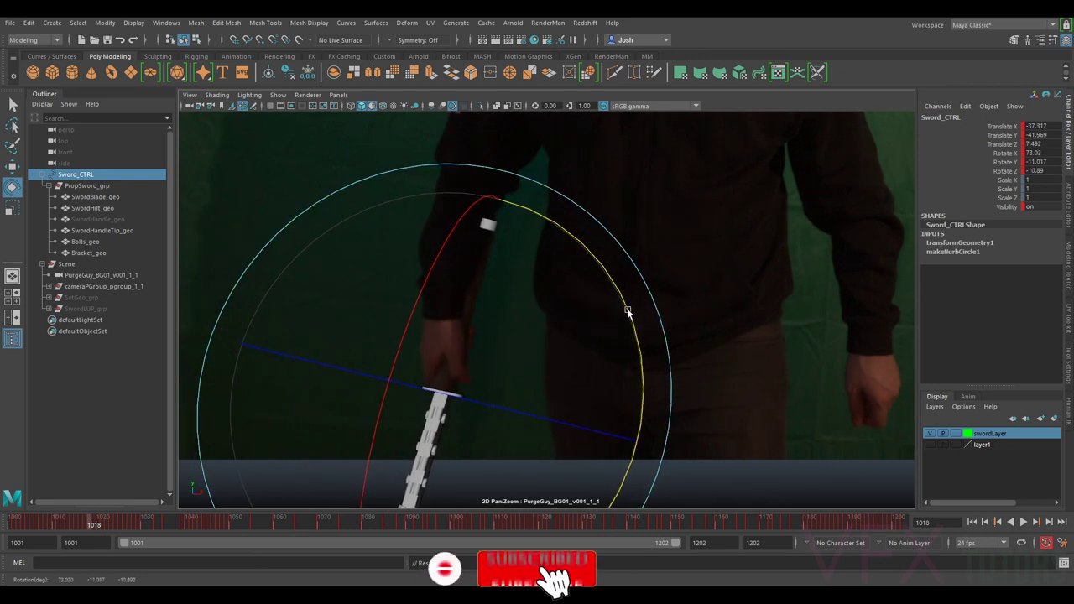
- Step back through the frames before 1018 and scrub to frame 1005 to check the sword's alignment with the hand
{"action": "key", "text": "alt+comma"}
{"action": "key", "text": "alt+comma"}
{"action": "key", "text": "alt+comma"}
{"action": "key", "text": "alt+comma"}
{"action": "key", "text": "alt+comma"}
{"action": "key", "text": "alt+comma"}
{"action": "key", "text": "alt+period"}
{"action": "left_click_drag", "start_coordinate": [76, 525], "coordinate": [39, 540]}
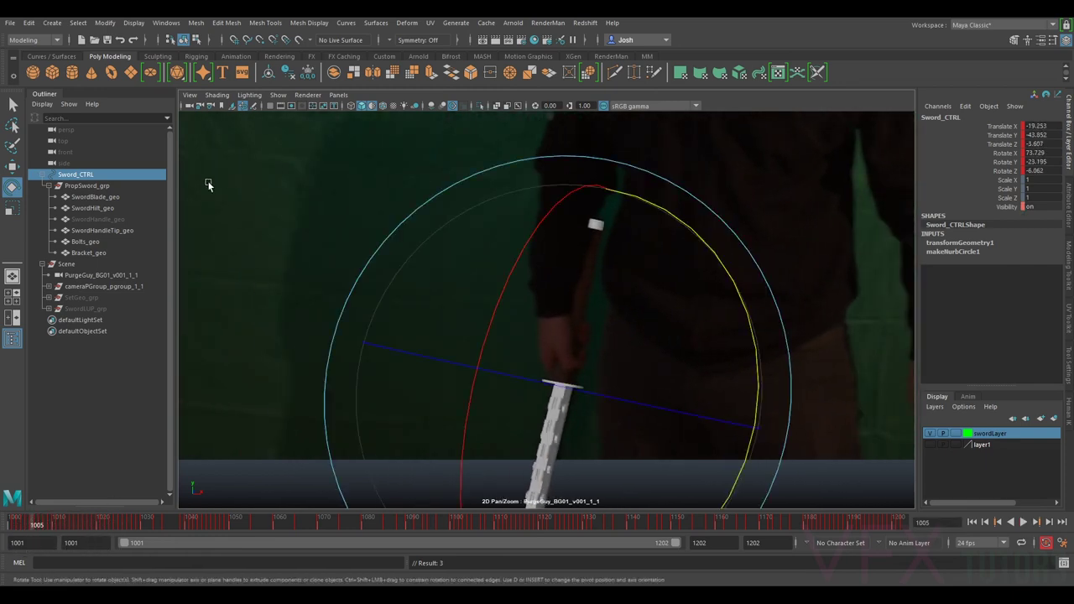
- Switch the viewport to the persp camera and inspect the sword's orientation around frame 1005
{"action": "key", "text": "w"}
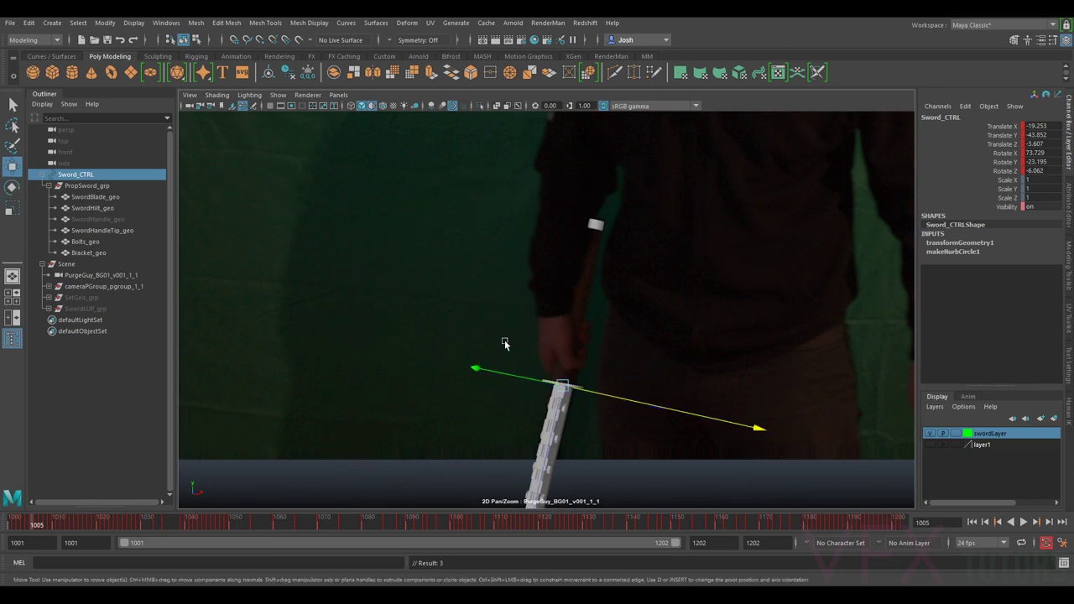
{"action": "left_click", "coordinate": [338, 95]}
{"action": "mouse_move", "coordinate": [386, 107]}
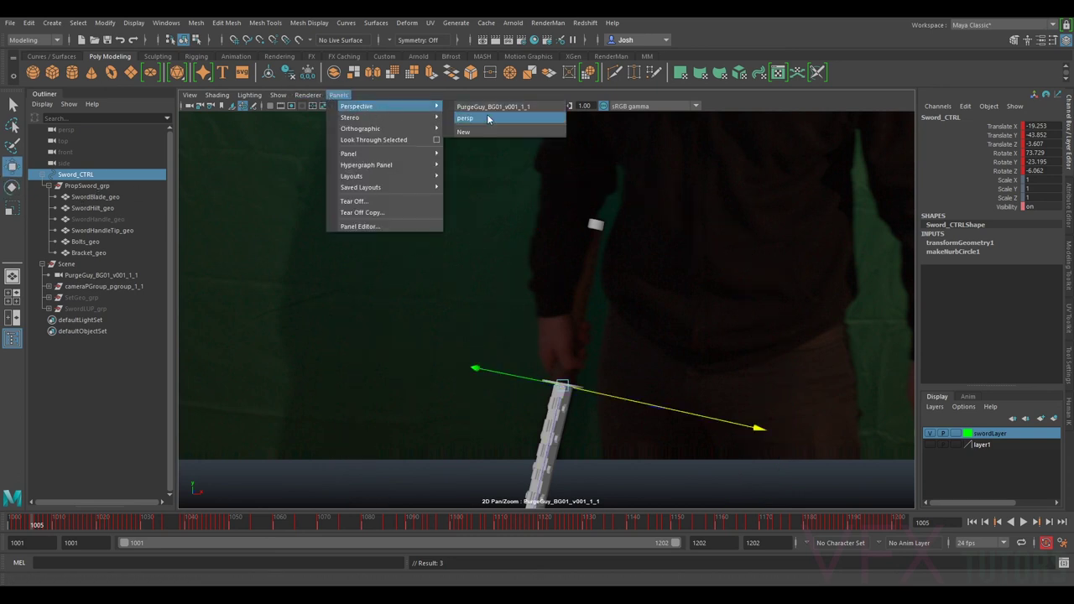
{"action": "left_click", "coordinate": [482, 118]}
{"action": "mouse_move", "coordinate": [542, 257]}
{"action": "left_mouse_down", "text": "alt"}
{"action": "mouse_move", "coordinate": [579, 285]}
{"action": "mouse_move", "coordinate": [631, 249]}
{"action": "mouse_move", "coordinate": [554, 271]}
{"action": "left_mouse_up", "text": "alt"}
{"action": "right_click_drag", "start_coordinate": [554, 271], "coordinate": [525, 323], "text": "alt"}
{"action": "middle_click_drag", "start_coordinate": [525, 323], "coordinate": [570, 286], "text": "alt"}
{"action": "right_click_drag", "start_coordinate": [570, 286], "coordinate": [592, 298], "text": "alt"}
{"action": "mouse_move", "coordinate": [33, 528]}
{"action": "left_mouse_down"}
{"action": "mouse_move", "coordinate": [95, 524]}
{"action": "mouse_move", "coordinate": [2, 527]}
{"action": "mouse_move", "coordinate": [61, 528]}
{"action": "mouse_move", "coordinate": [37, 525]}
{"action": "left_mouse_up"}
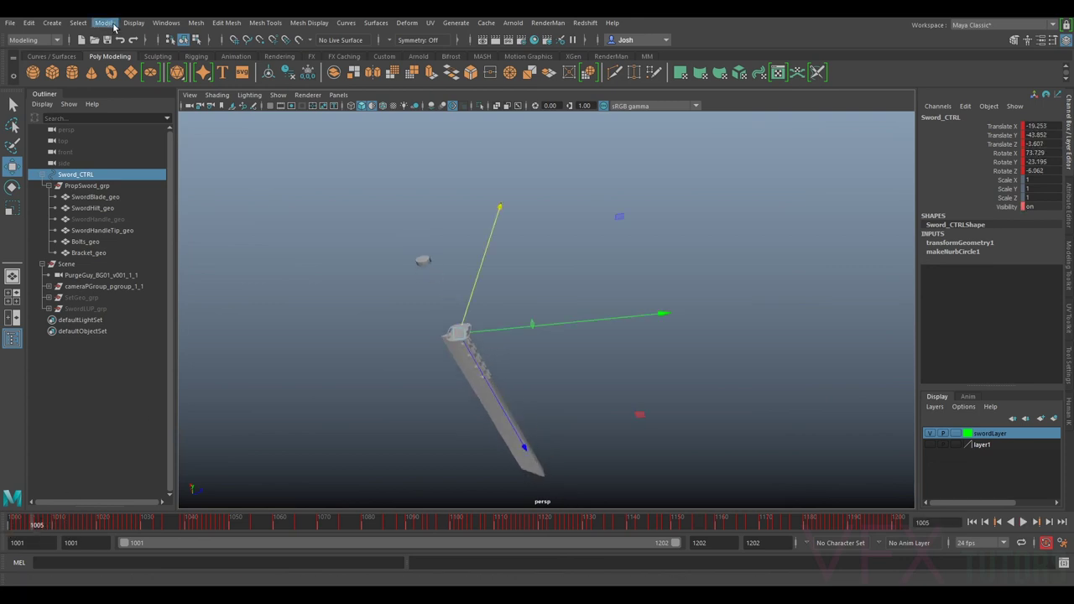
- Open the Graph Editor and examine Sword_CTRL's Rotate X, Rotate Y and Rotate Z curves over the opening frames
{"action": "left_click", "coordinate": [166, 23]}
{"action": "mouse_move", "coordinate": [214, 85]}
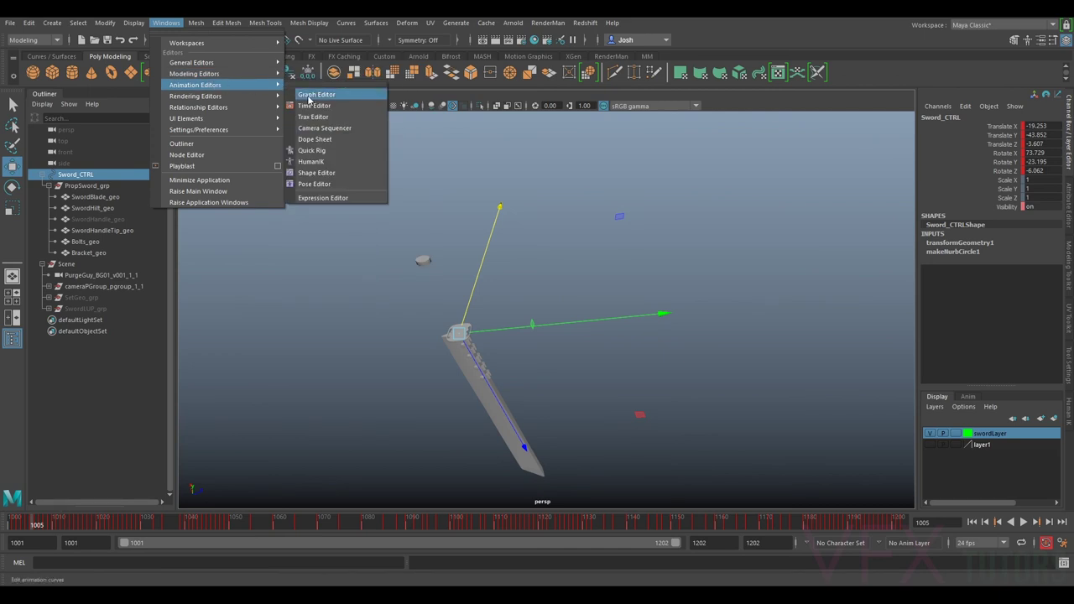
{"action": "left_click", "coordinate": [312, 95]}
{"action": "left_click", "coordinate": [222, 251]}
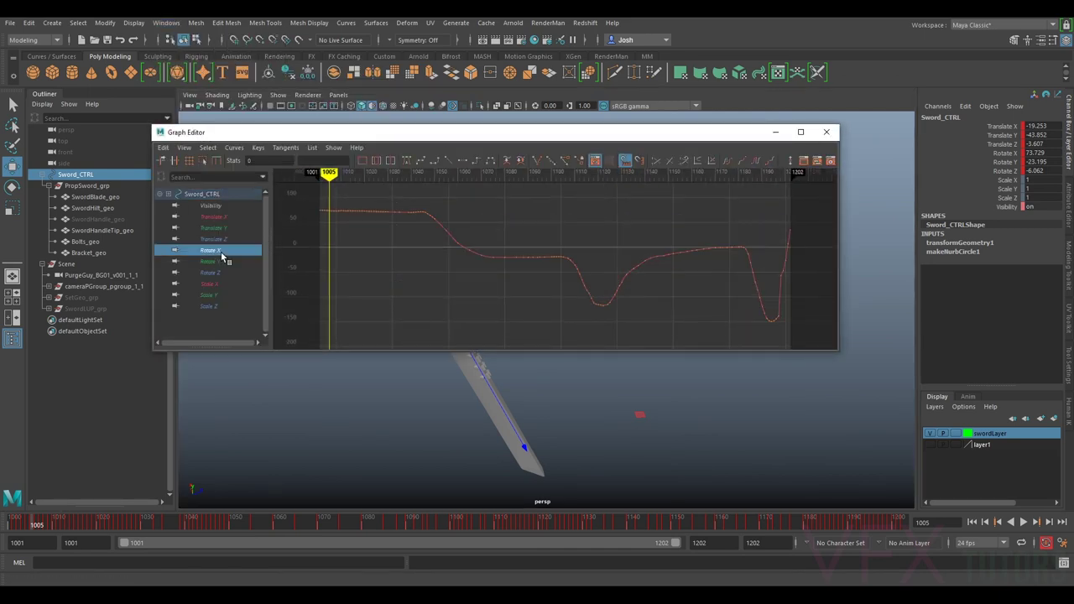
{"action": "left_click", "coordinate": [214, 271], "text": "shift"}
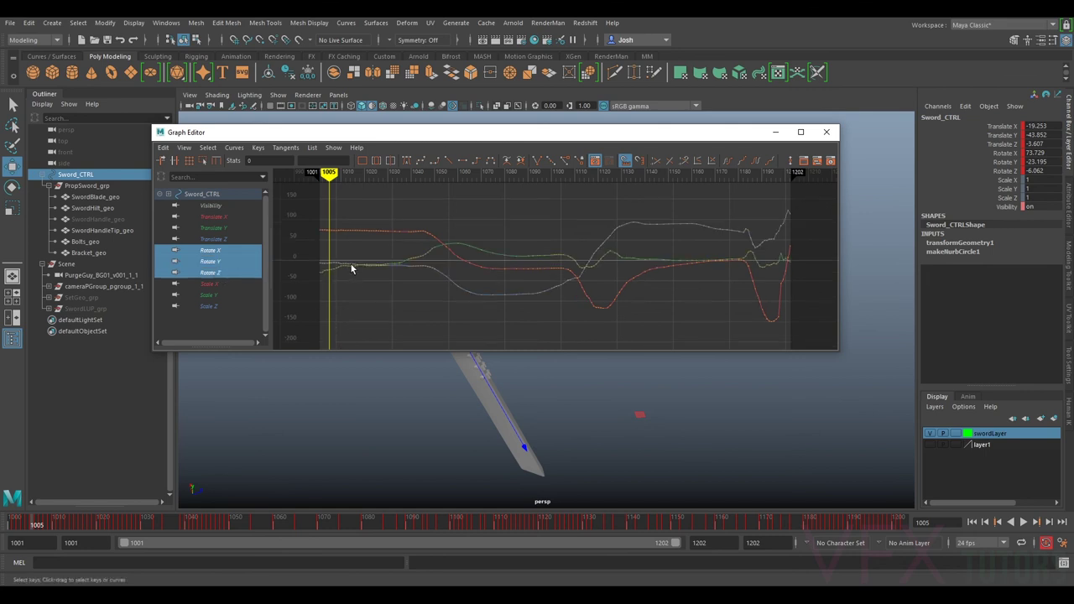
{"action": "scroll", "coordinate": [352, 244], "scroll_direction": "up", "scroll_amount": 3}
{"action": "scroll", "coordinate": [348, 241], "scroll_direction": "down", "scroll_amount": 3}
{"action": "middle_click_drag", "start_coordinate": [433, 246], "coordinate": [647, 286], "text": "alt"}
{"action": "scroll", "coordinate": [483, 255], "scroll_direction": "up", "scroll_amount": 5}
- Thin out the Rotate X curve by deleting most keys between frames 1001 and 1033, keeping keys near 1016 and 1025
{"action": "left_click", "coordinate": [227, 250]}
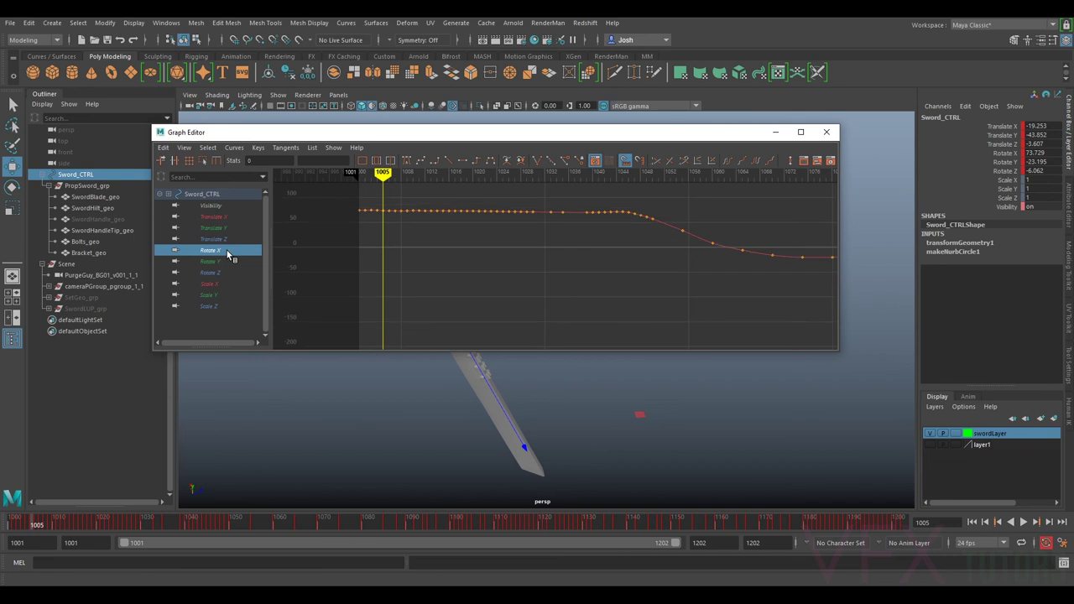
{"action": "left_click", "coordinate": [394, 212]}
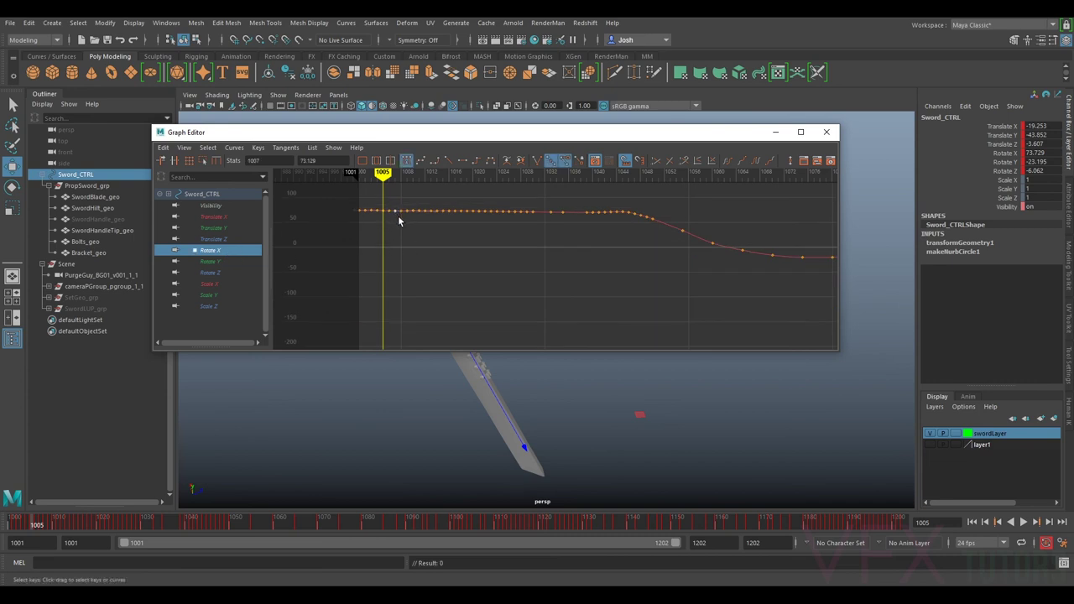
{"action": "right_click_drag", "start_coordinate": [446, 252], "coordinate": [743, 281], "text": "alt"}
{"action": "middle_click_drag", "start_coordinate": [743, 282], "coordinate": [648, 264], "text": "alt"}
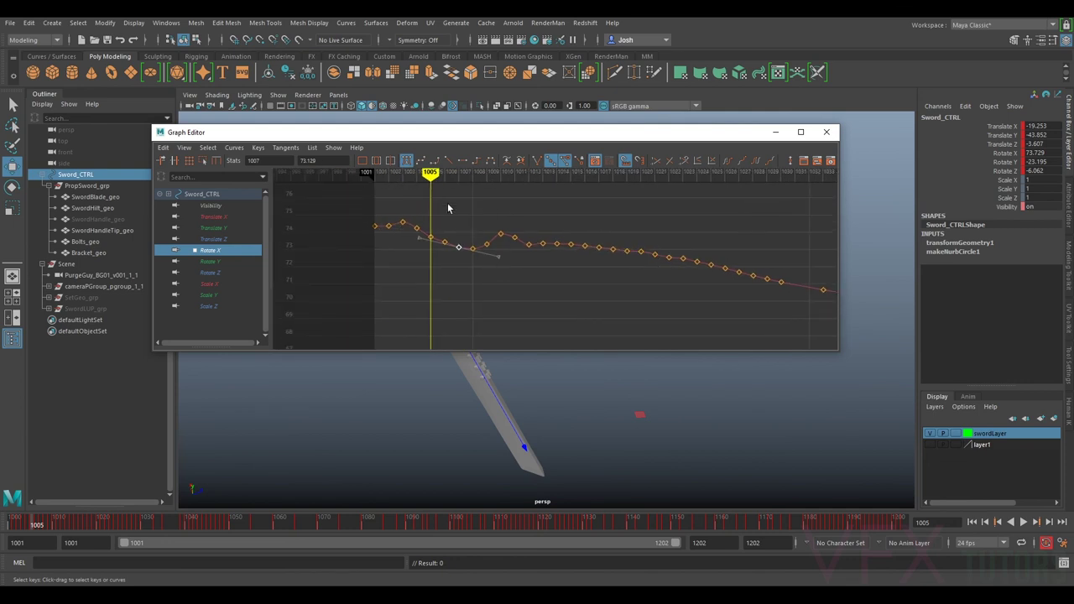
{"action": "left_click_drag", "start_coordinate": [404, 219], "coordinate": [534, 271]}
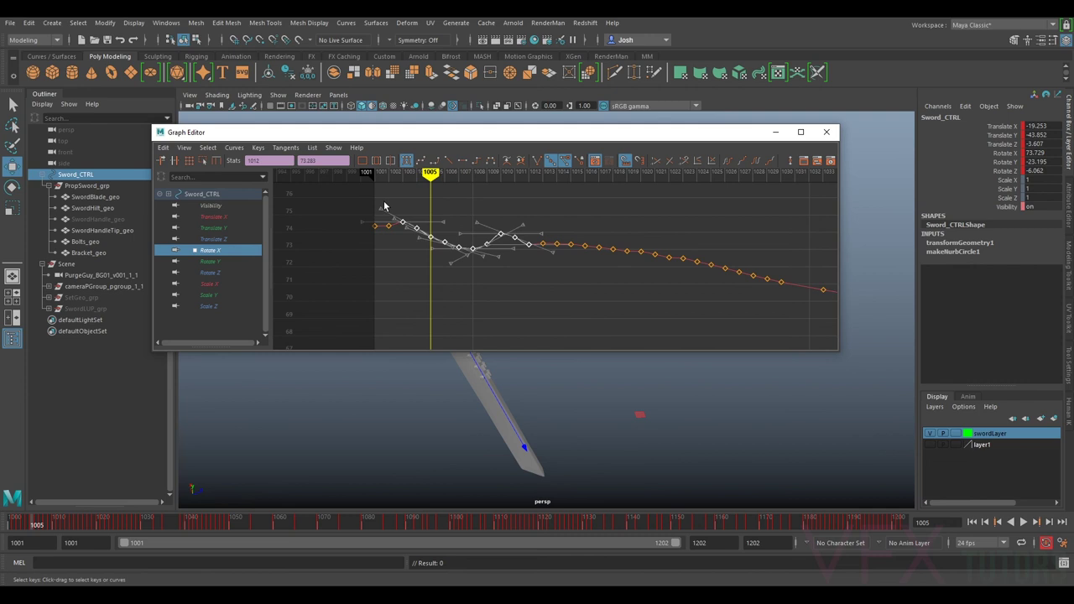
{"action": "key", "text": "Delete"}
{"action": "left_click_drag", "start_coordinate": [515, 228], "coordinate": [576, 271]}
{"action": "key", "text": "Delete"}
{"action": "left_click_drag", "start_coordinate": [400, 232], "coordinate": [384, 227]}
{"action": "key", "text": "Delete"}
{"action": "left_click_drag", "start_coordinate": [598, 237], "coordinate": [772, 300]}
{"action": "key", "text": "Delete"}
{"action": "key", "text": "Delete"}
{"action": "right_click_drag", "start_coordinate": [784, 283], "coordinate": [746, 280], "text": "alt"}
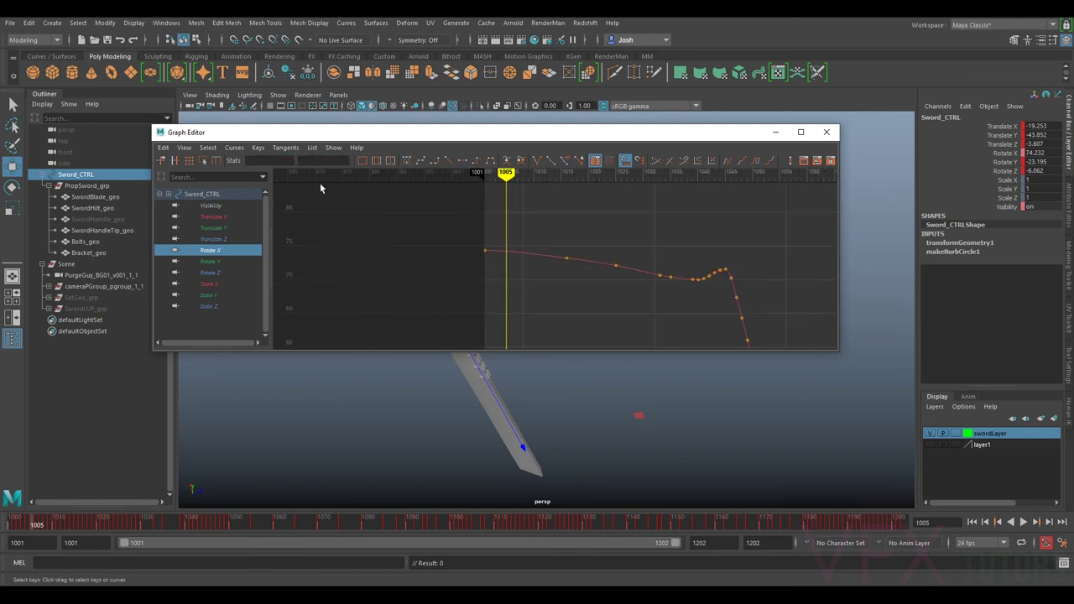
- Thin out the Rotate Y curve between frames 1001 and 1030, keeping only keys near 1008, 1017 and 1025
{"action": "left_click", "coordinate": [220, 261]}
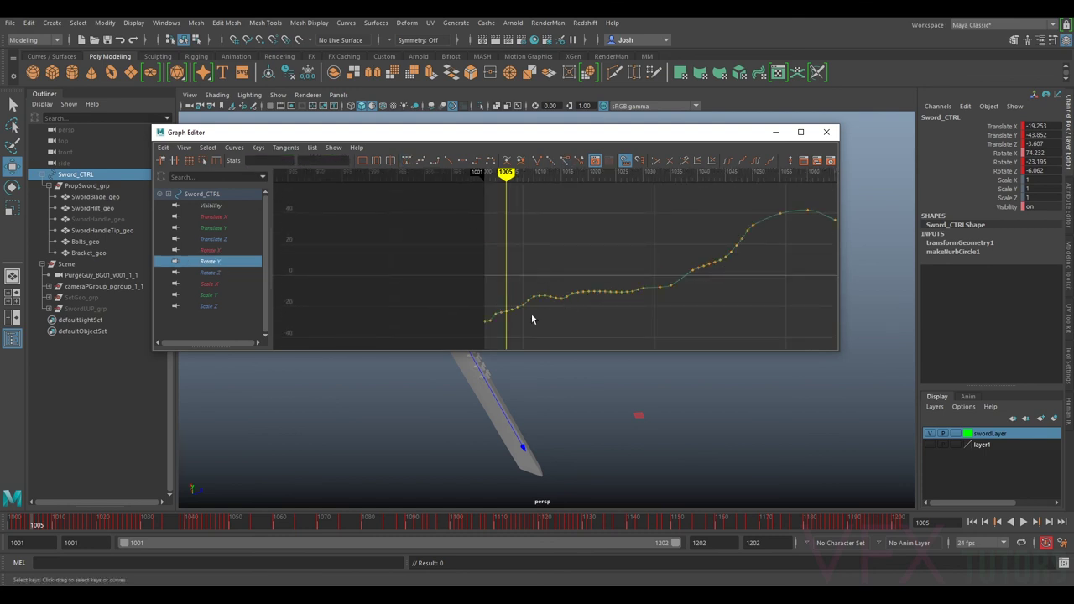
{"action": "left_click_drag", "start_coordinate": [522, 305], "coordinate": [490, 327]}
{"action": "key", "text": "Delete"}
{"action": "left_click_drag", "start_coordinate": [524, 292], "coordinate": [637, 298]}
{"action": "key", "text": "Delete"}
{"action": "key", "text": "Delete"}
{"action": "key", "text": "Delete"}
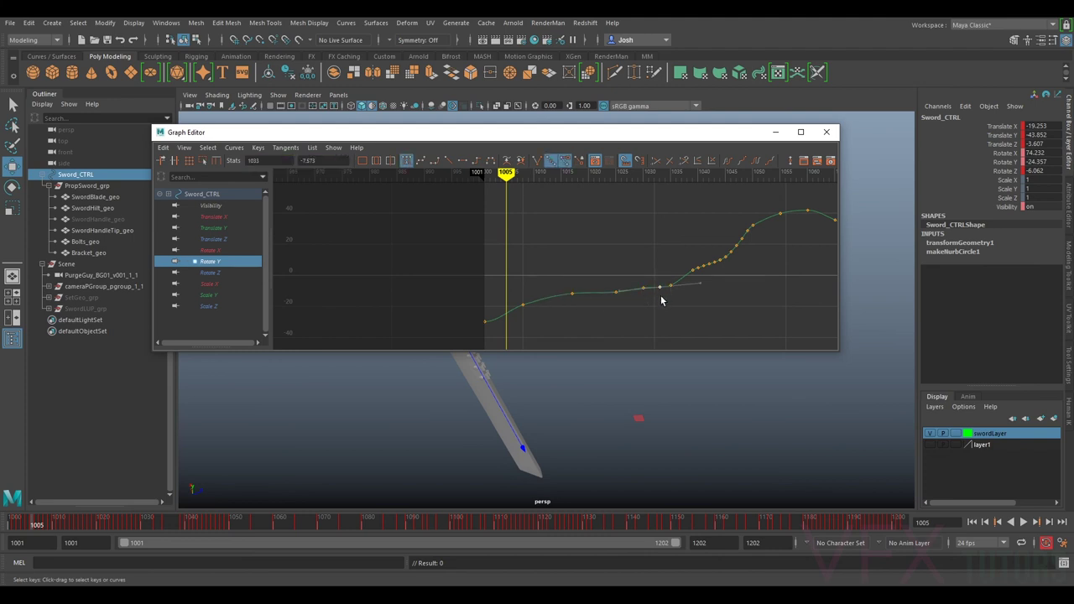
- Thin out the Rotate Z curve between frames 1001 and 1030, keeping only keys near 1009, 1017 and 1025
{"action": "left_click", "coordinate": [238, 273]}
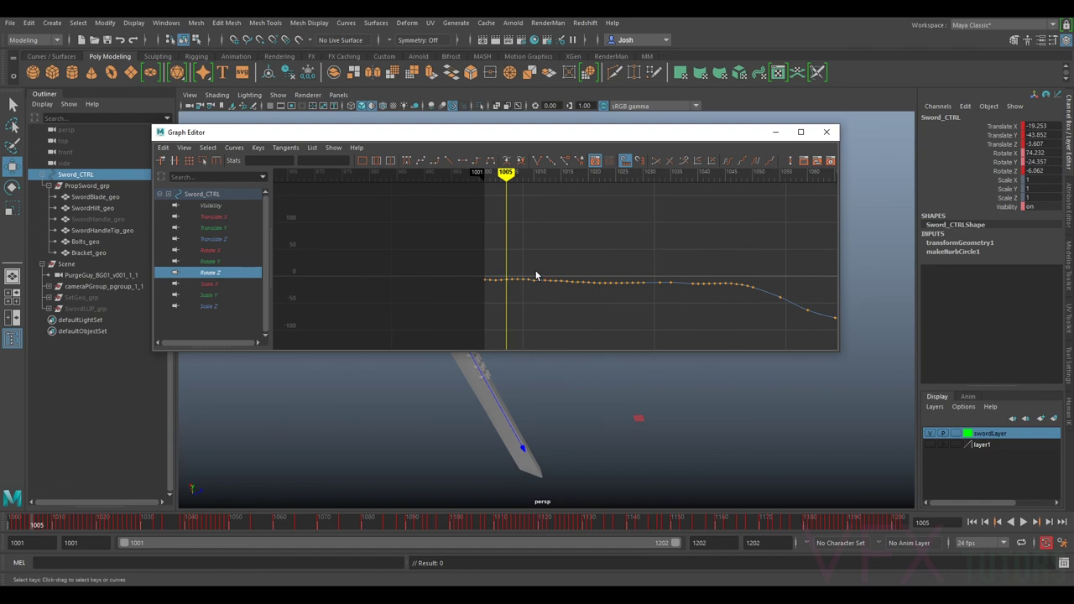
{"action": "scroll", "coordinate": [522, 280], "scroll_direction": "up", "scroll_amount": 2}
{"action": "left_click", "coordinate": [511, 289]}
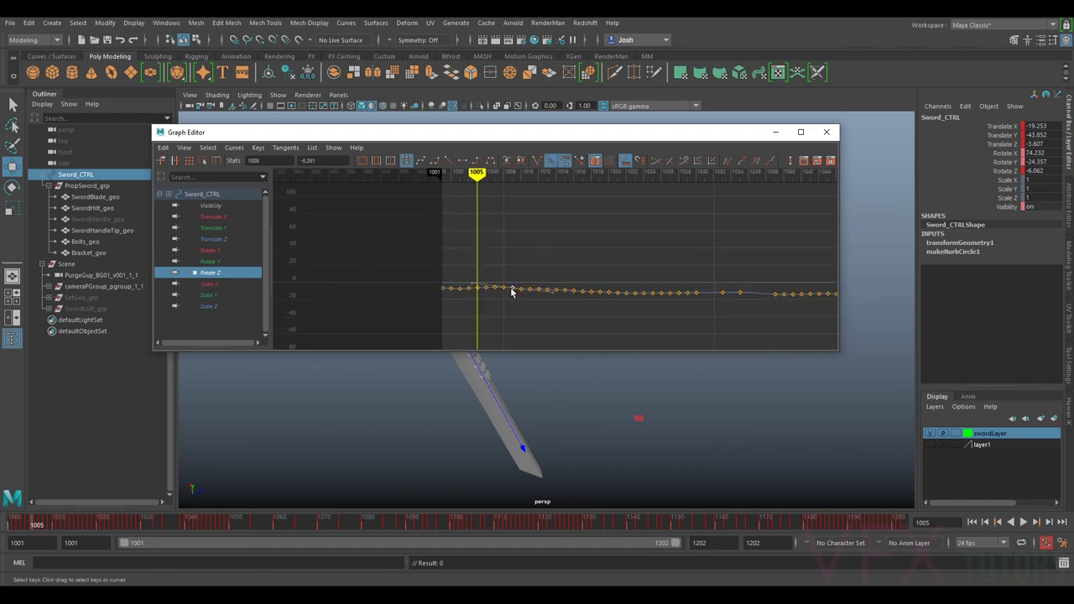
{"action": "key", "text": "f"}
{"action": "scroll", "coordinate": [504, 291], "scroll_direction": "down", "scroll_amount": 8}
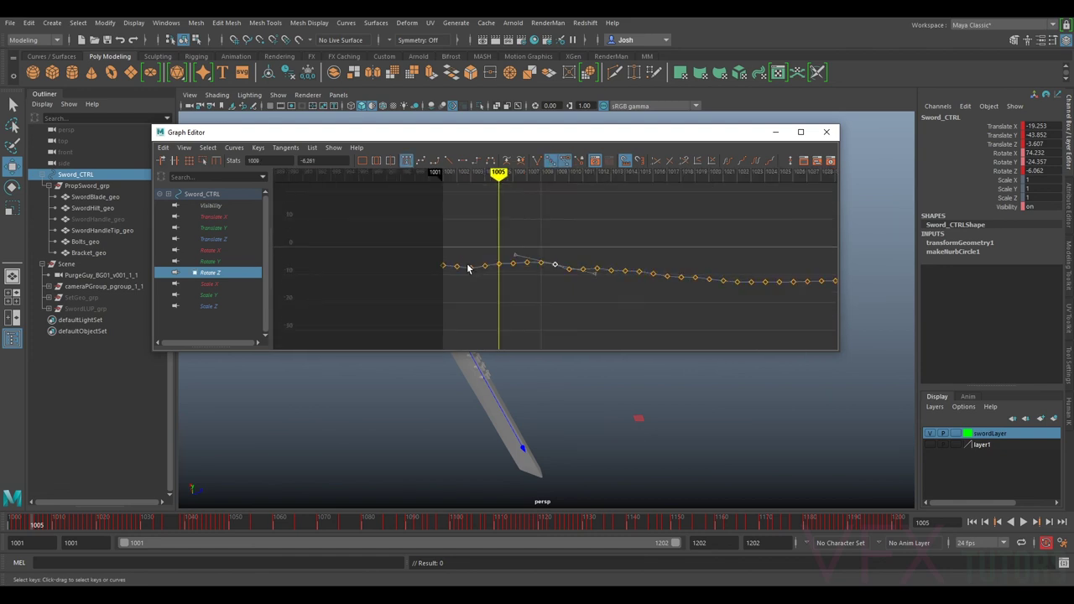
{"action": "left_click_drag", "start_coordinate": [451, 241], "coordinate": [543, 294]}
{"action": "key", "text": "Delete"}
{"action": "left_click_drag", "start_coordinate": [561, 256], "coordinate": [701, 287]}
{"action": "key", "text": "Delete"}
{"action": "scroll", "coordinate": [663, 298], "scroll_direction": "down", "scroll_amount": 4}
{"action": "scroll", "coordinate": [631, 274], "scroll_direction": "up", "scroll_amount": 2}
{"action": "key", "text": "Delete"}
{"action": "key", "text": "Delete"}
{"action": "key", "text": "Delete"}
{"action": "scroll", "coordinate": [742, 278], "scroll_direction": "down", "scroll_amount": 5}
{"action": "scroll", "coordinate": [739, 277], "scroll_direction": "up", "scroll_amount": 2}
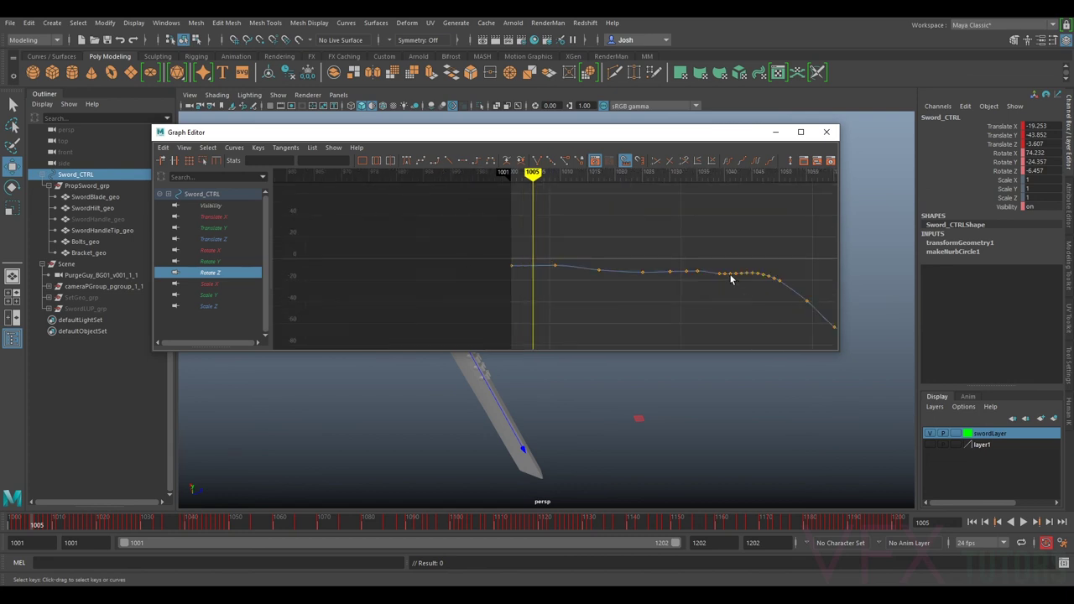
- Thin out the Translate Z curve between frames 1003 and 1028, keeping keys near 1007, 1011, 1016 and 1022
{"action": "left_click", "coordinate": [213, 217]}
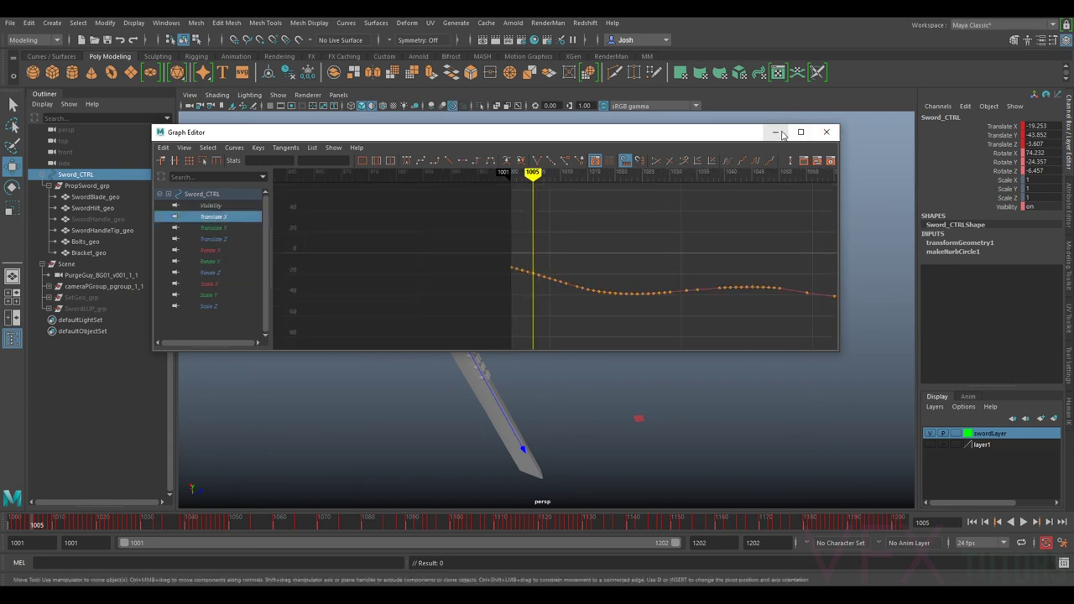
{"action": "left_click", "coordinate": [213, 239]}
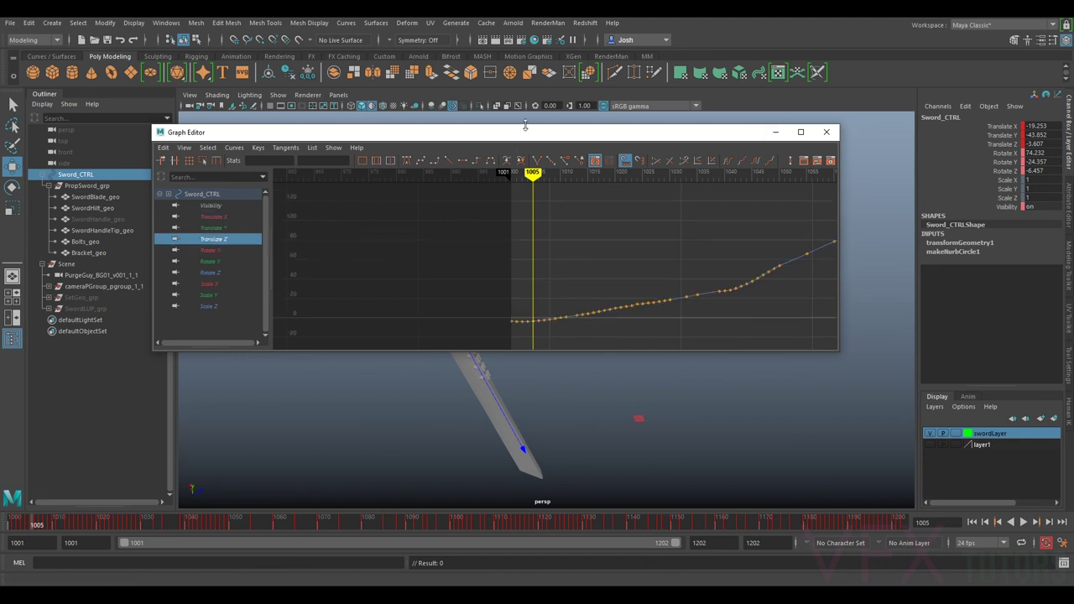
{"action": "left_click_drag", "start_coordinate": [559, 301], "coordinate": [573, 327]}
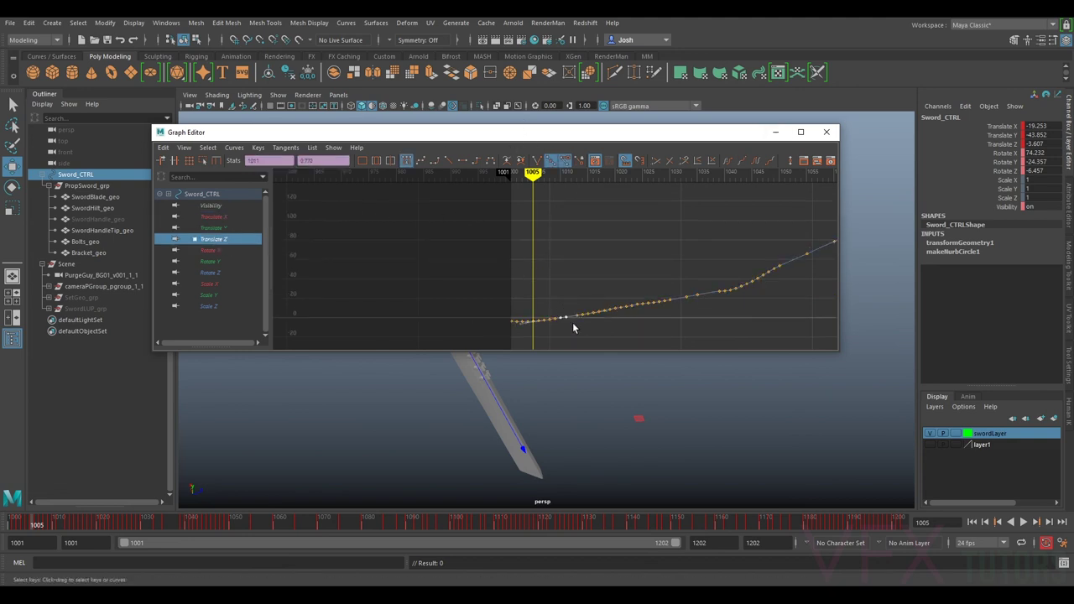
{"action": "key", "text": "f"}
{"action": "scroll", "coordinate": [546, 284], "scroll_direction": "down", "scroll_amount": 10}
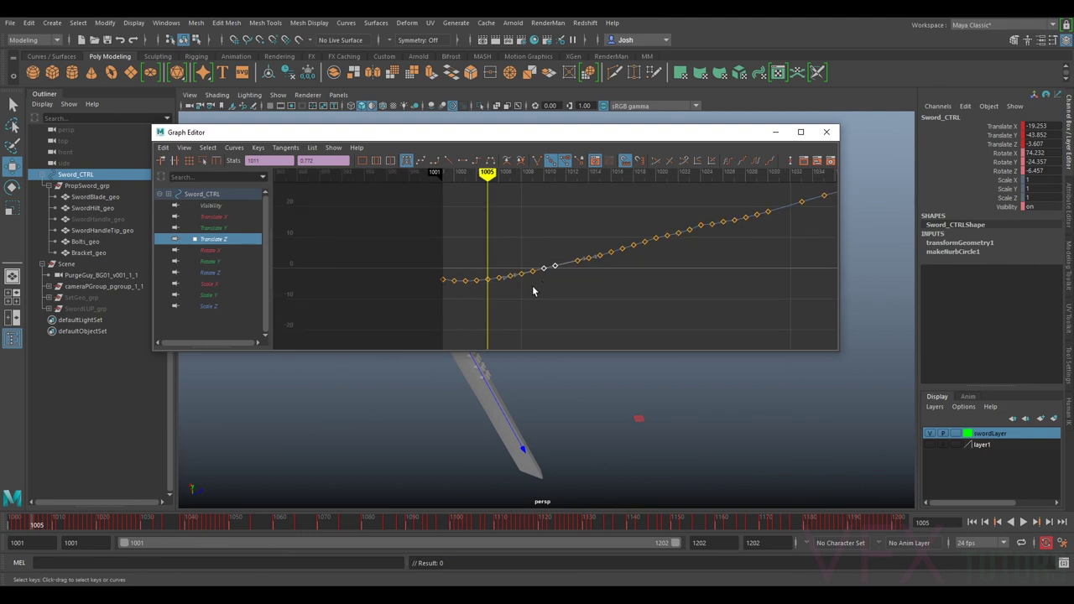
{"action": "left_click_drag", "start_coordinate": [533, 292], "coordinate": [525, 263]}
{"action": "key", "text": "f"}
{"action": "scroll", "coordinate": [574, 270], "scroll_direction": "down", "scroll_amount": 9}
{"action": "left_click", "coordinate": [625, 268]}
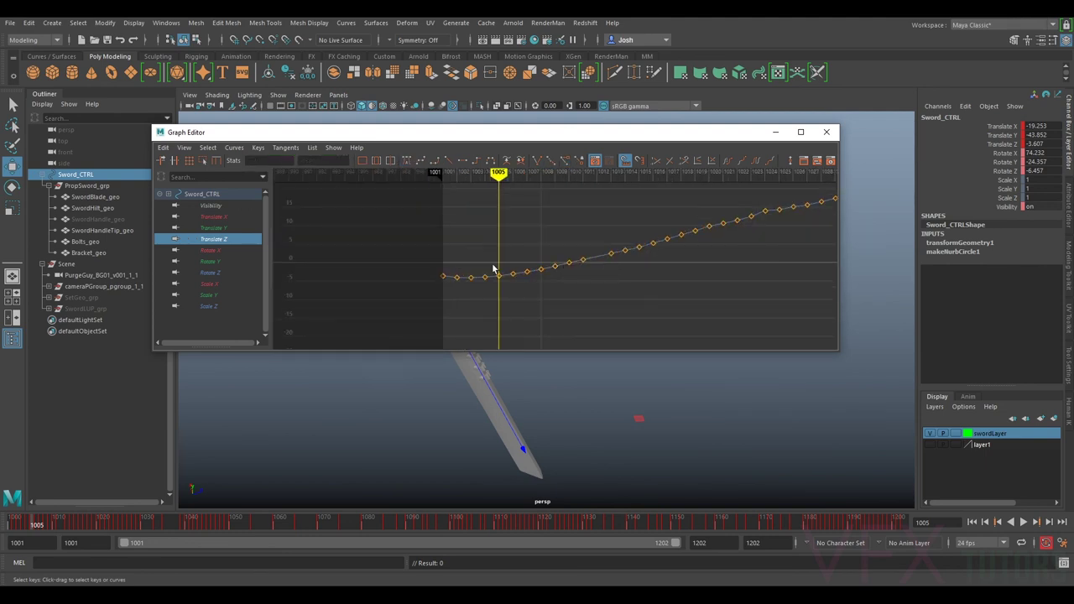
{"action": "left_click_drag", "start_coordinate": [810, 202], "coordinate": [483, 292]}
{"action": "key", "text": "Delete"}
{"action": "key", "text": "Delete"}
{"action": "key", "text": "Delete"}
{"action": "key", "text": "Delete"}
{"action": "key", "text": "Delete"}
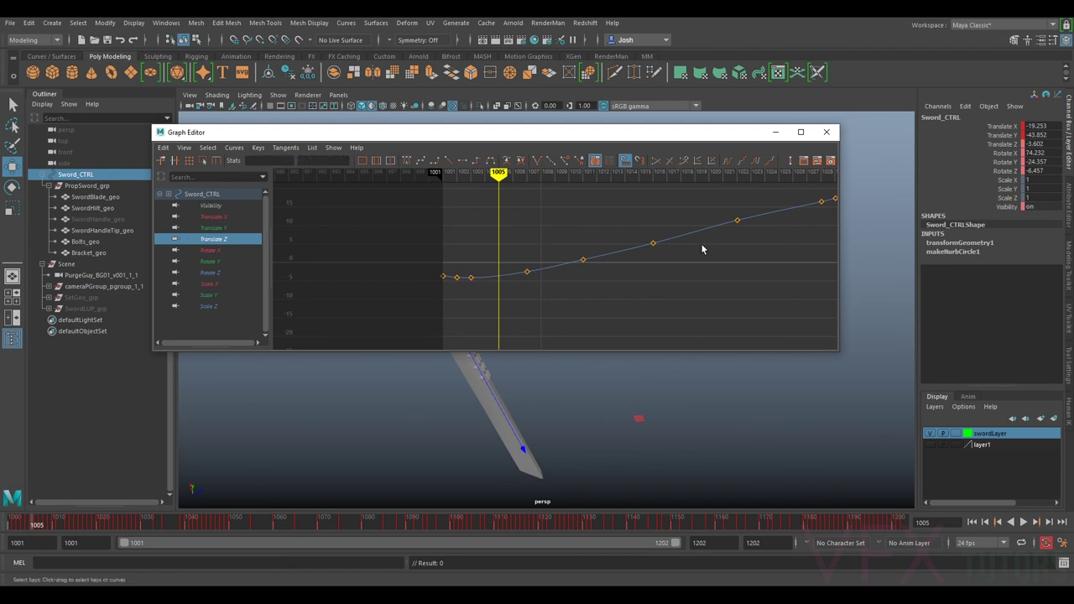
- Delete the surplus Translate Z keys between frames 1028 and 1033
{"action": "key", "text": "a"}
{"action": "left_click_drag", "start_coordinate": [728, 232], "coordinate": [728, 232]}
{"action": "key", "text": "Delete"}
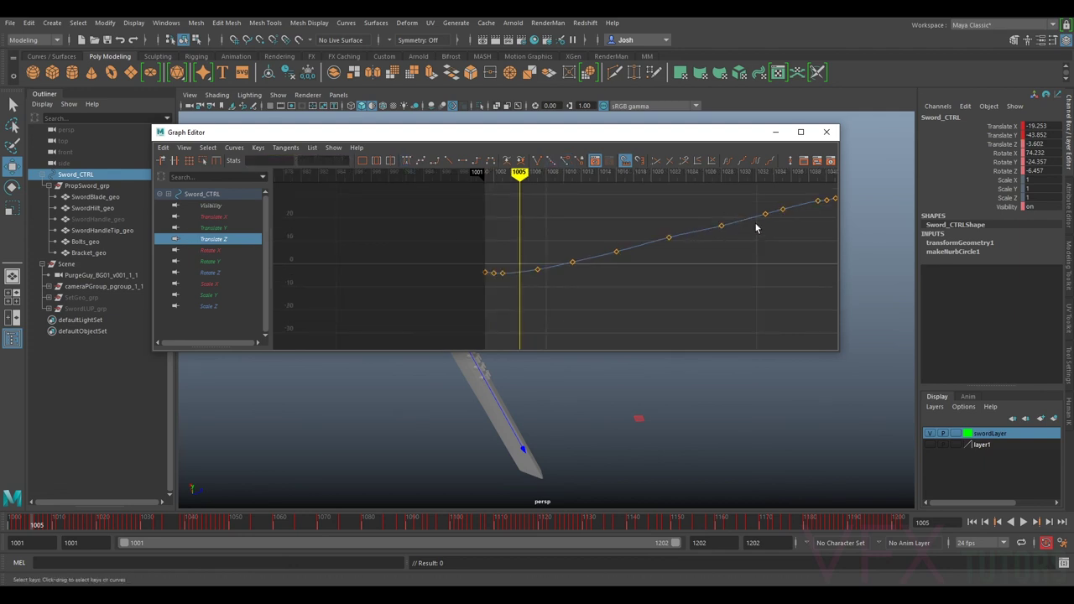
- Delete the Translate Y keys between frames 1001 and 1007 to flatten the start of the curve
{"action": "left_click", "coordinate": [213, 227]}
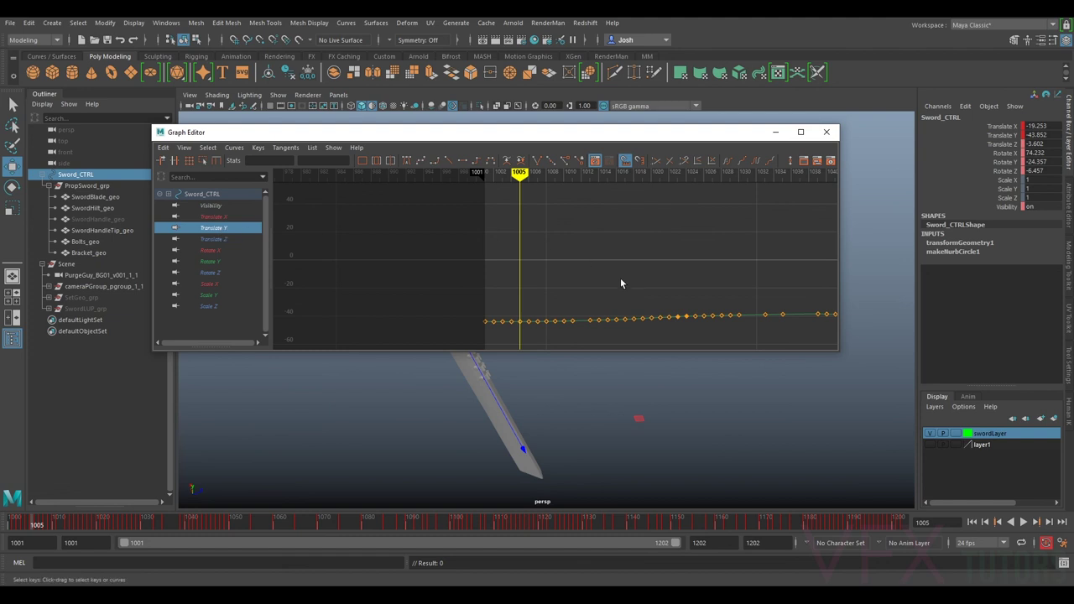
{"action": "left_click_drag", "start_coordinate": [520, 323], "coordinate": [529, 329]}
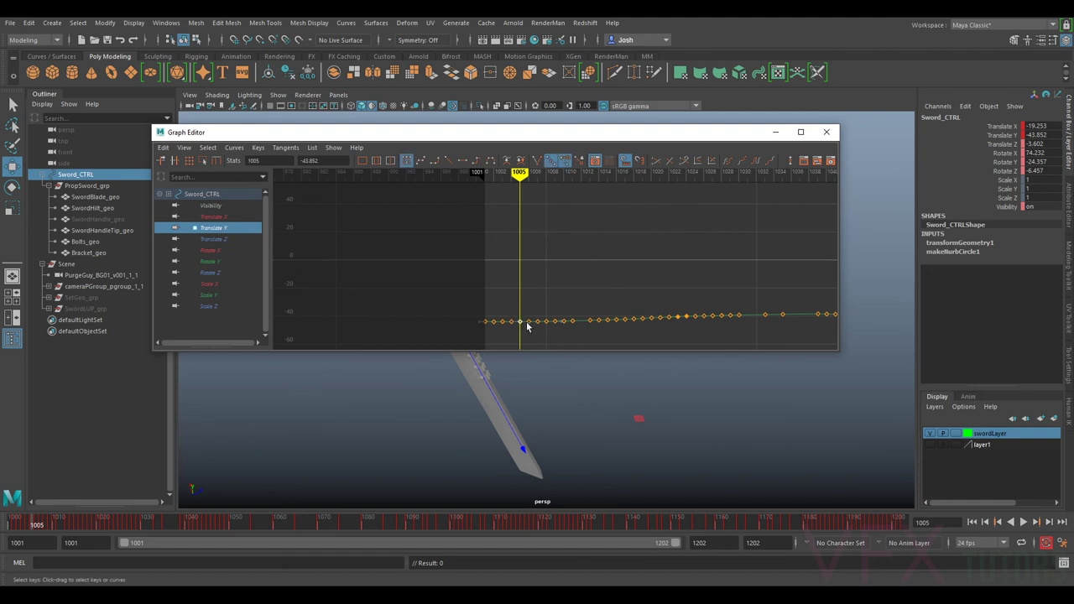
{"action": "key", "text": "f"}
{"action": "middle_click_drag", "start_coordinate": [614, 269], "coordinate": [596, 305], "text": "shift"}
{"action": "key", "text": "ctrl+z"}
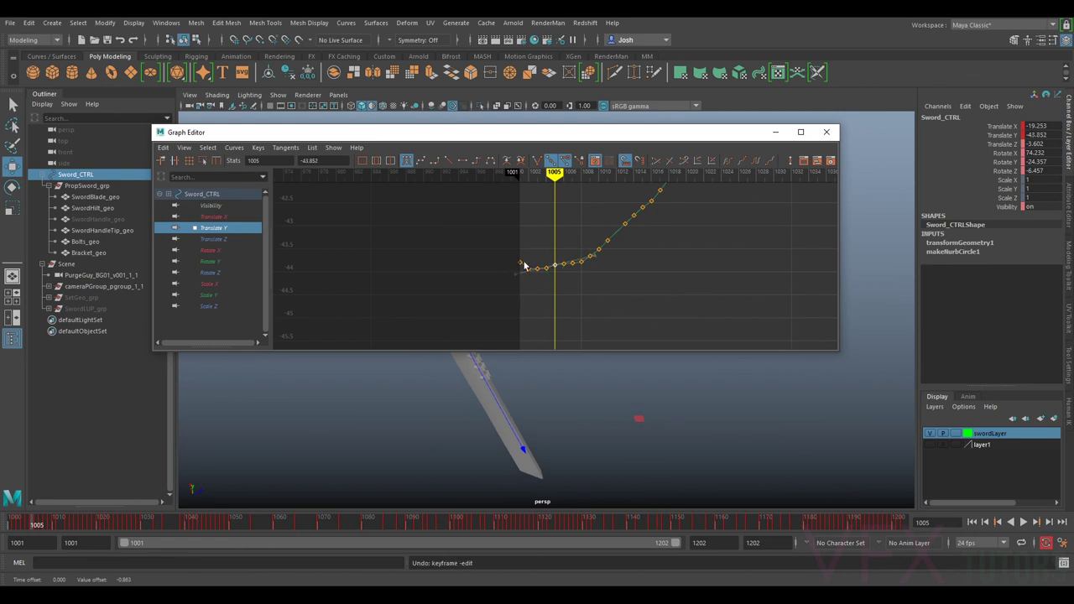
{"action": "key", "text": "f"}
{"action": "left_click_drag", "start_coordinate": [487, 248], "coordinate": [589, 308]}
{"action": "key", "text": "Delete"}
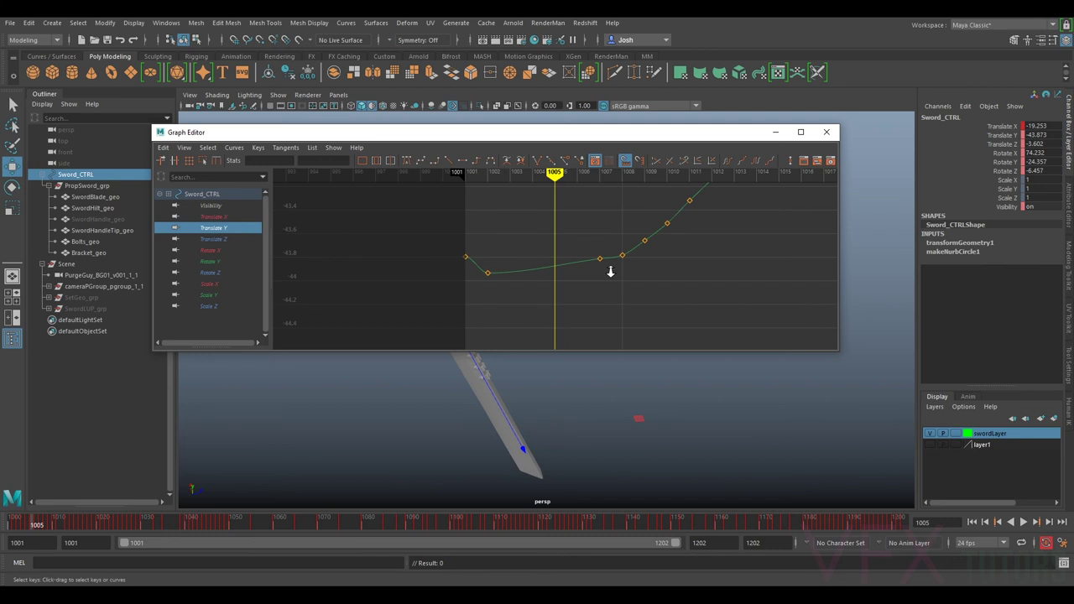
{"action": "key", "text": "f"}
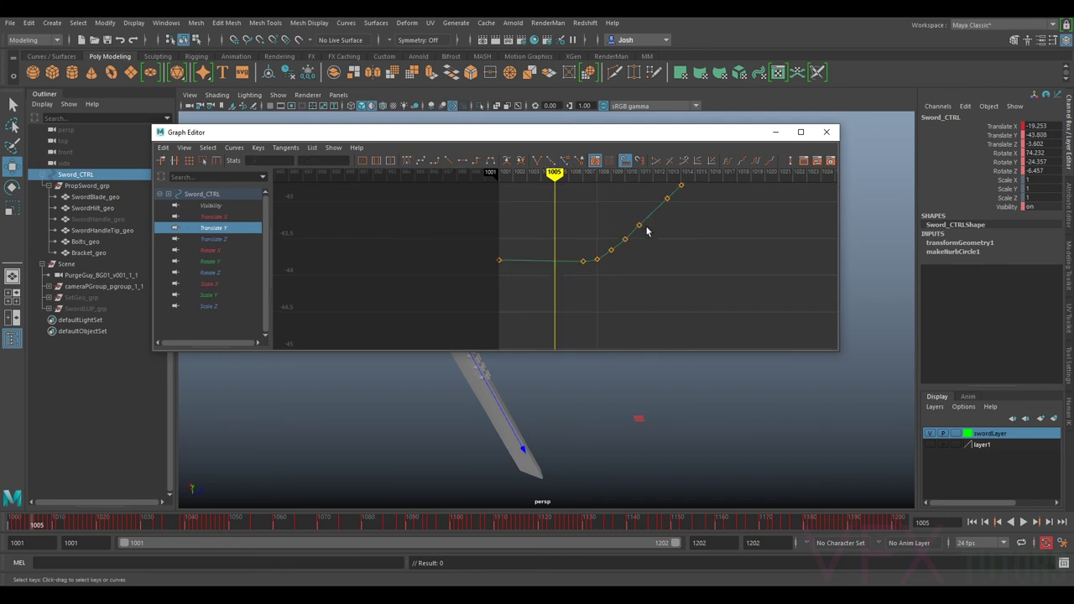
- Thin out the Translate Y curve between frames 1007 and 1020, keeping only the key near 1013
{"action": "left_click", "coordinate": [594, 265]}
{"action": "left_click", "coordinate": [663, 223]}
{"action": "left_click_drag", "start_coordinate": [666, 218], "coordinate": [599, 274]}
{"action": "left_click_drag", "start_coordinate": [610, 237], "coordinate": [590, 265]}
{"action": "key", "text": "Delete"}
{"action": "scroll", "coordinate": [666, 229], "scroll_direction": "down", "scroll_amount": 5}
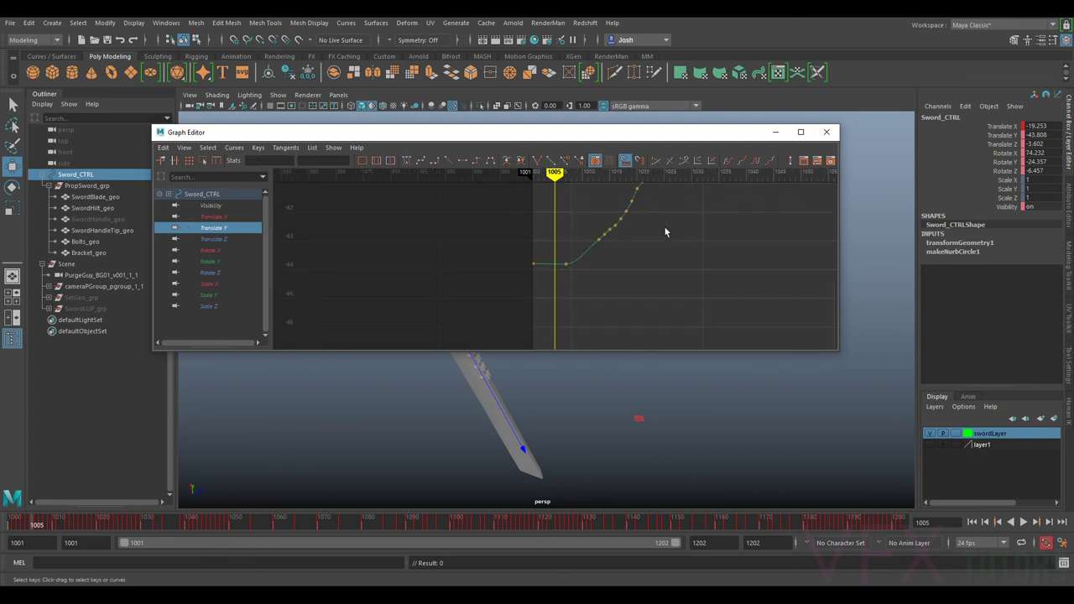
{"action": "left_click_drag", "start_coordinate": [618, 220], "coordinate": [633, 238]}
{"action": "key", "text": "Delete"}
{"action": "middle_click_drag", "start_coordinate": [707, 221], "coordinate": [637, 287], "text": "alt"}
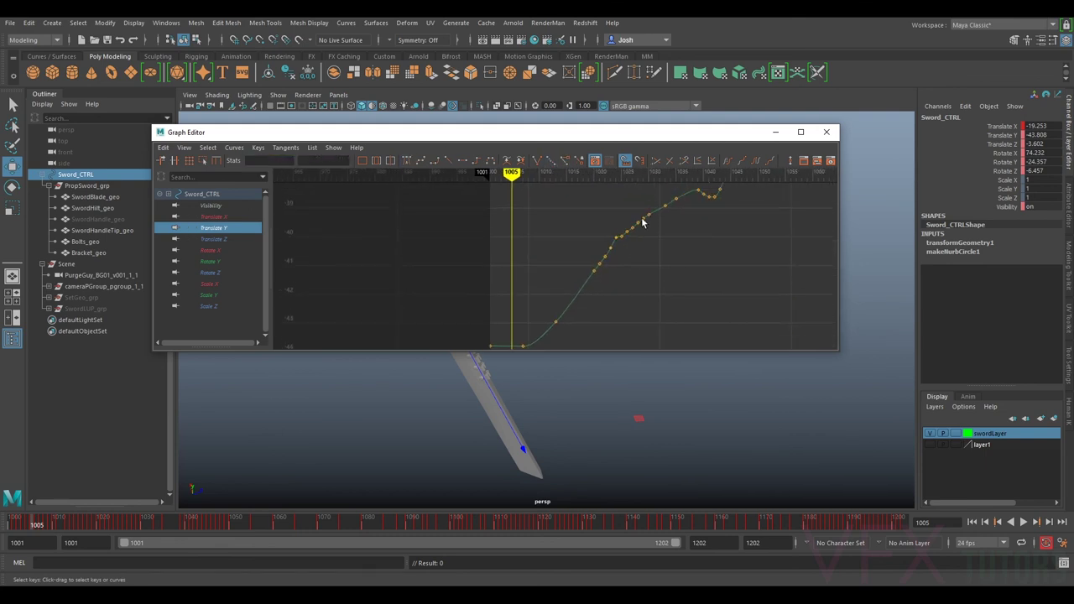
- Delete the clustered Translate Y keys between frames 1020 and 1030
{"action": "left_click", "coordinate": [616, 242]}
{"action": "left_click", "coordinate": [638, 246]}
{"action": "left_click_drag", "start_coordinate": [648, 217], "coordinate": [615, 253]}
{"action": "key", "text": "ctrl+z"}
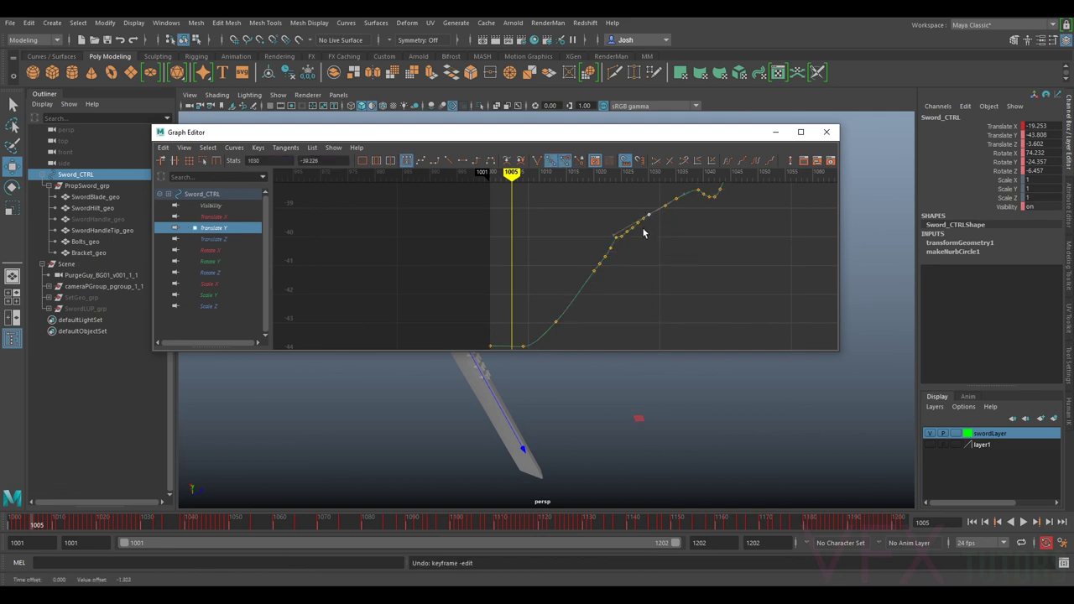
{"action": "left_click_drag", "start_coordinate": [580, 209], "coordinate": [645, 269]}
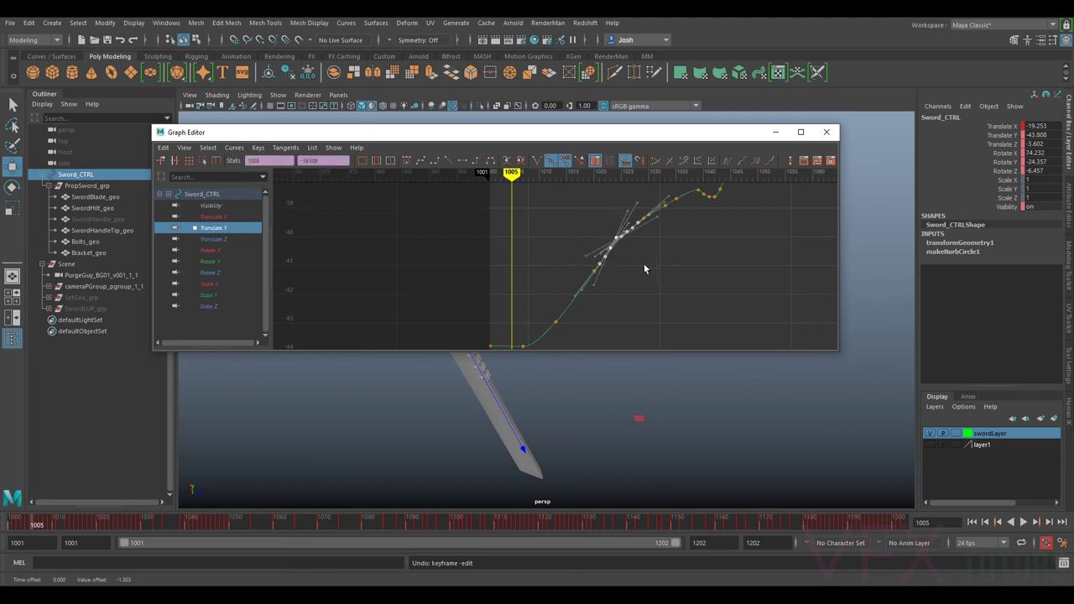
{"action": "key", "text": "Delete"}
{"action": "left_click_drag", "start_coordinate": [644, 223], "coordinate": [644, 225]}
{"action": "key", "text": "Delete"}
{"action": "scroll", "coordinate": [731, 208], "scroll_direction": "down", "scroll_amount": 2}
{"action": "scroll", "coordinate": [635, 246], "scroll_direction": "up", "scroll_amount": 1}
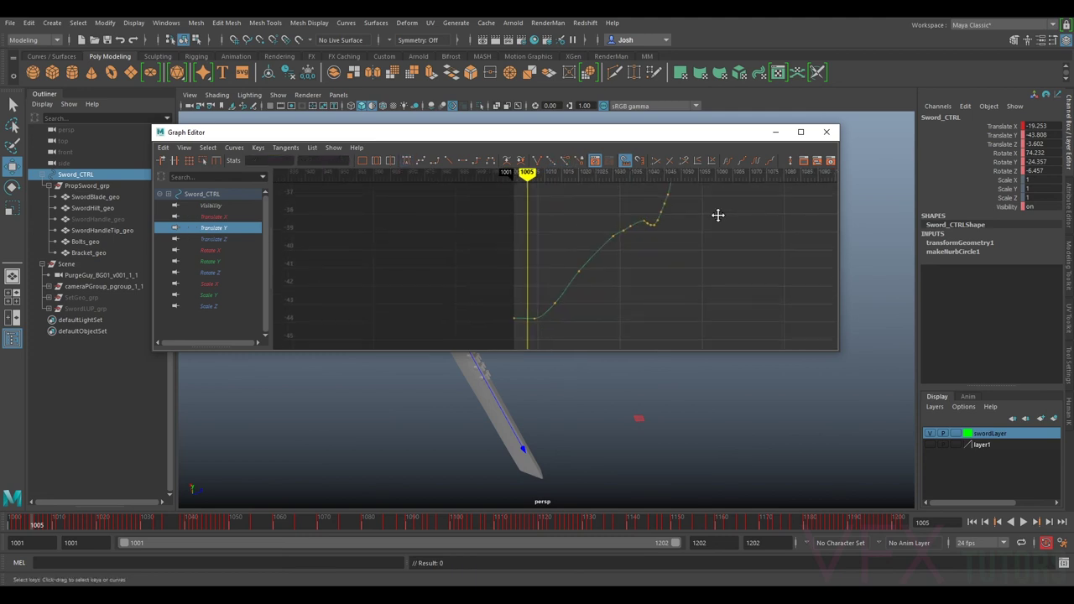
{"action": "right_click_drag", "start_coordinate": [718, 215], "coordinate": [674, 269], "text": "alt"}
{"action": "scroll", "coordinate": [751, 270], "scroll_direction": "down", "scroll_amount": 2}
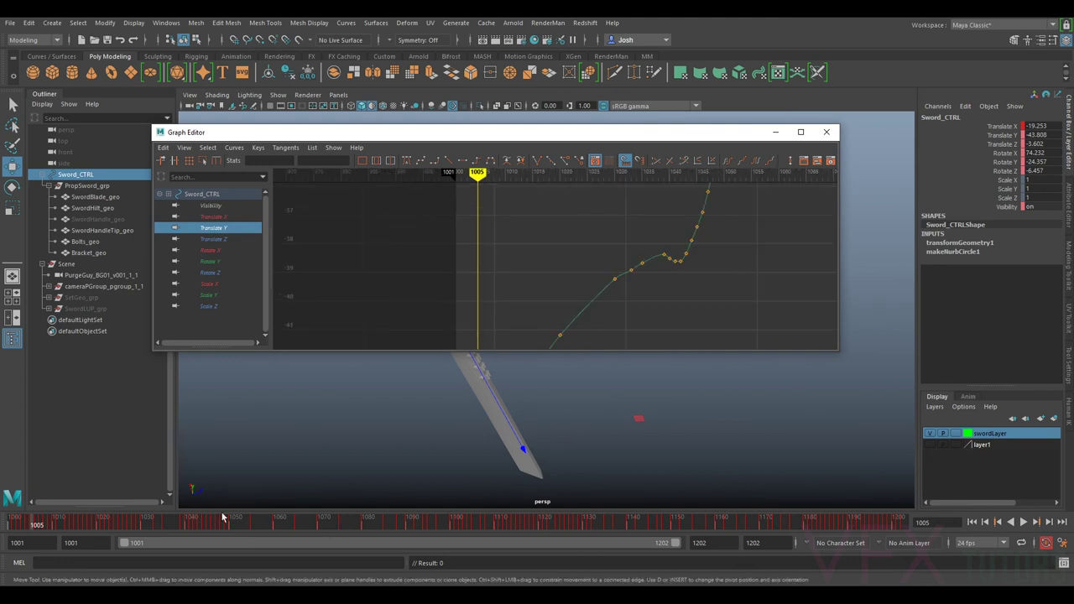
- Go to frame 1041 and smooth out the Translate Y dip by deleting the keys between about 1033 and 1046
{"action": "mouse_move", "coordinate": [84, 522]}
{"action": "left_mouse_down"}
{"action": "mouse_move", "coordinate": [143, 523]}
{"action": "mouse_move", "coordinate": [206, 544]}
{"action": "mouse_move", "coordinate": [174, 538]}
{"action": "mouse_move", "coordinate": [192, 540]}
{"action": "left_mouse_up"}
{"action": "left_click_drag", "start_coordinate": [708, 221], "coordinate": [626, 276]}
{"action": "key", "text": "Delete"}
{"action": "key", "text": "Delete"}
{"action": "left_click_drag", "start_coordinate": [717, 208], "coordinate": [680, 228]}
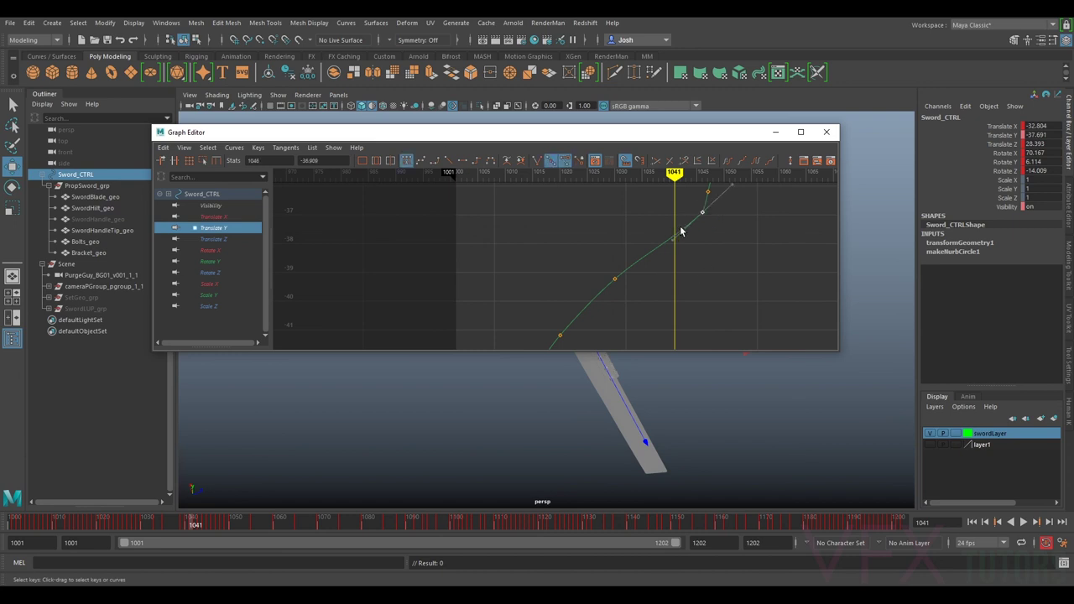
{"action": "scroll", "coordinate": [677, 235], "scroll_direction": "down", "scroll_amount": 3}
{"action": "key", "text": "Delete"}
{"action": "scroll", "coordinate": [614, 245], "scroll_direction": "up", "scroll_amount": 3}
{"action": "key", "text": "f"}
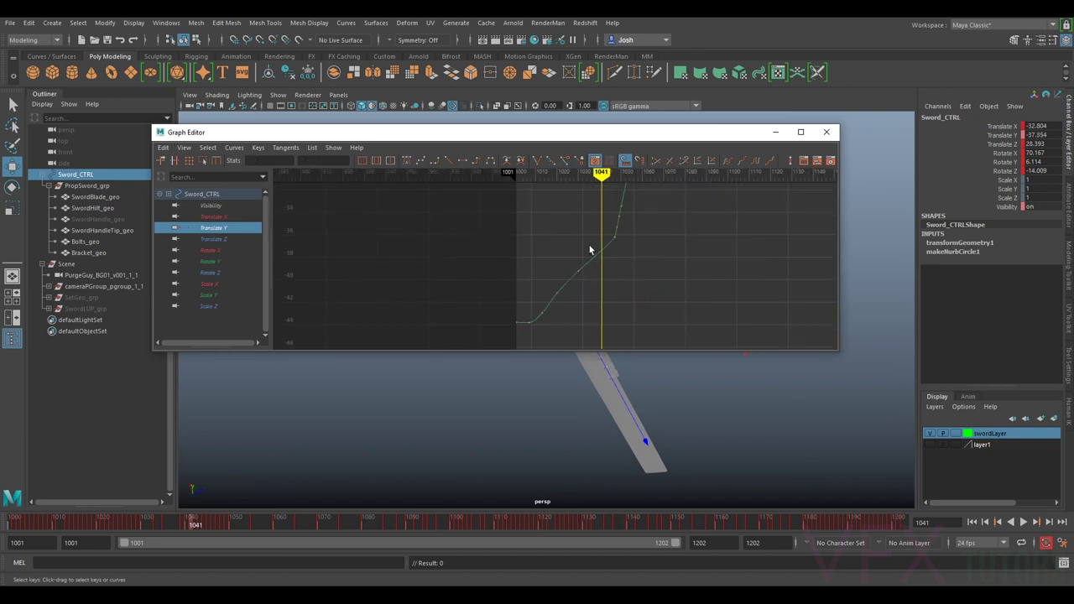
- Examine Sword_CTRL's Translate X curve for uneven keys across the opening frames
{"action": "left_click", "coordinate": [224, 218]}
{"action": "scroll", "coordinate": [679, 270], "scroll_direction": "up", "scroll_amount": 3}
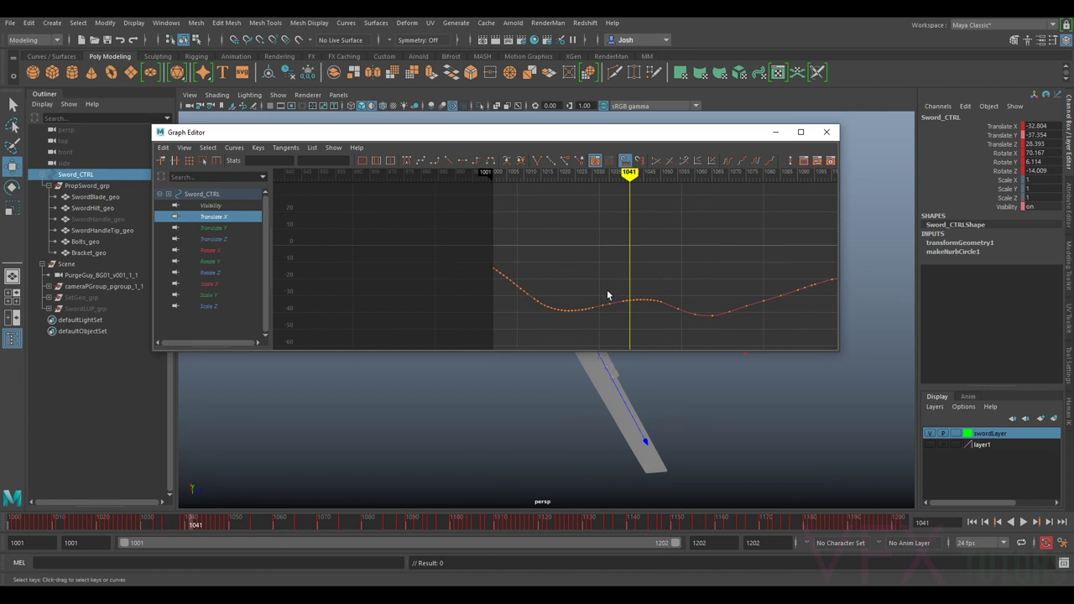
{"action": "left_click_drag", "start_coordinate": [610, 294], "coordinate": [587, 310]}
{"action": "key", "text": "f"}
{"action": "scroll", "coordinate": [554, 290], "scroll_direction": "down", "scroll_amount": 4}
{"action": "left_click_drag", "start_coordinate": [457, 291], "coordinate": [465, 291]}
{"action": "key", "text": "f"}
{"action": "scroll", "coordinate": [497, 290], "scroll_direction": "down", "scroll_amount": 8}
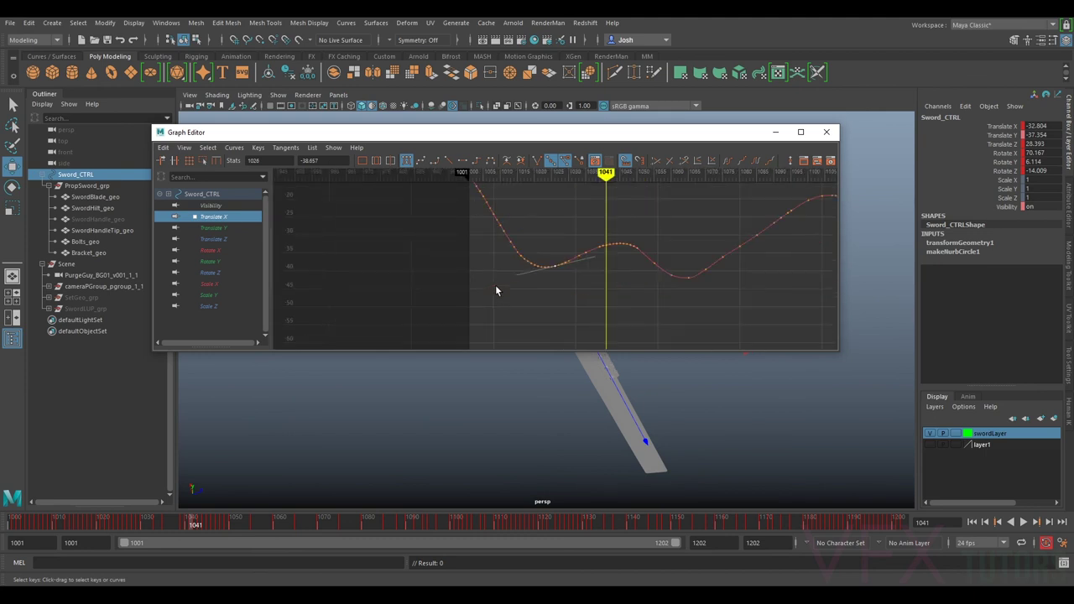
{"action": "middle_click_drag", "start_coordinate": [524, 284], "coordinate": [537, 365], "text": "alt"}
{"action": "scroll", "coordinate": [537, 364], "scroll_direction": "up", "scroll_amount": 2}
{"action": "left_click_drag", "start_coordinate": [673, 298], "coordinate": [665, 247], "text": "alt"}
{"action": "scroll", "coordinate": [663, 237], "scroll_direction": "up", "scroll_amount": 2}
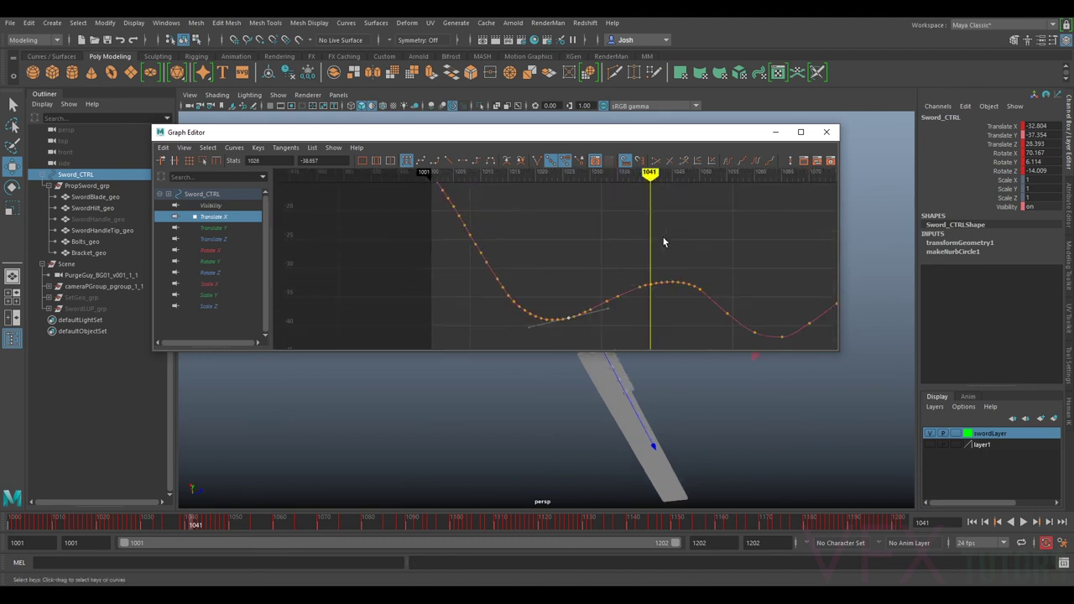
{"action": "scroll", "coordinate": [642, 263], "scroll_direction": "down", "scroll_amount": 1}
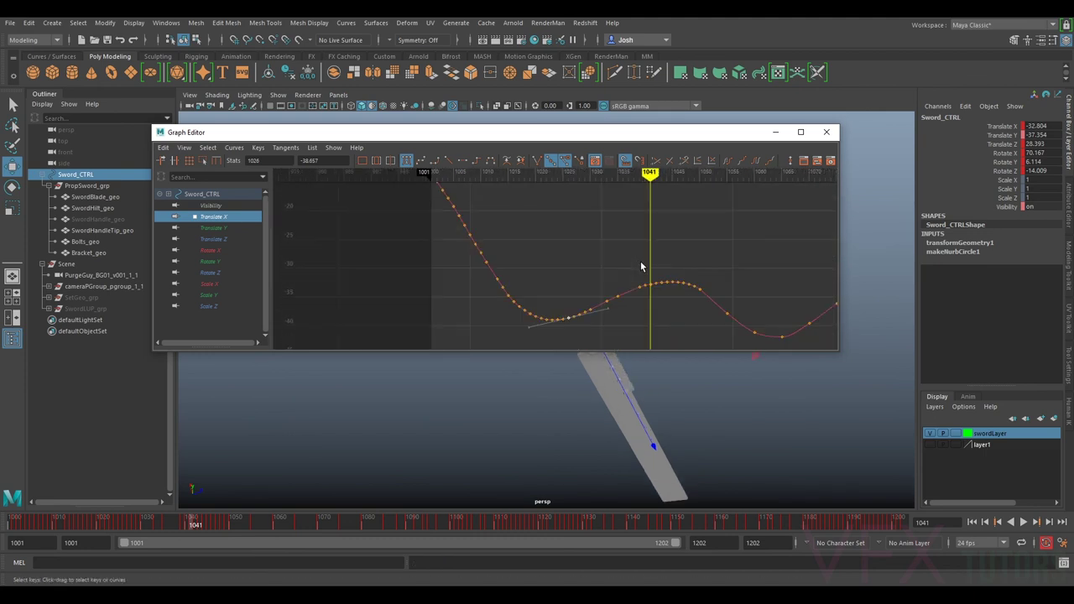
- Delete the clustered Translate Y keys near frames 1048 to 1050, keeping the one near 1047
{"action": "left_click", "coordinate": [240, 229]}
{"action": "left_click_drag", "start_coordinate": [607, 286], "coordinate": [587, 325]}
{"action": "key", "text": "f"}
{"action": "scroll", "coordinate": [663, 289], "scroll_direction": "down", "scroll_amount": 5}
{"action": "key", "text": "f"}
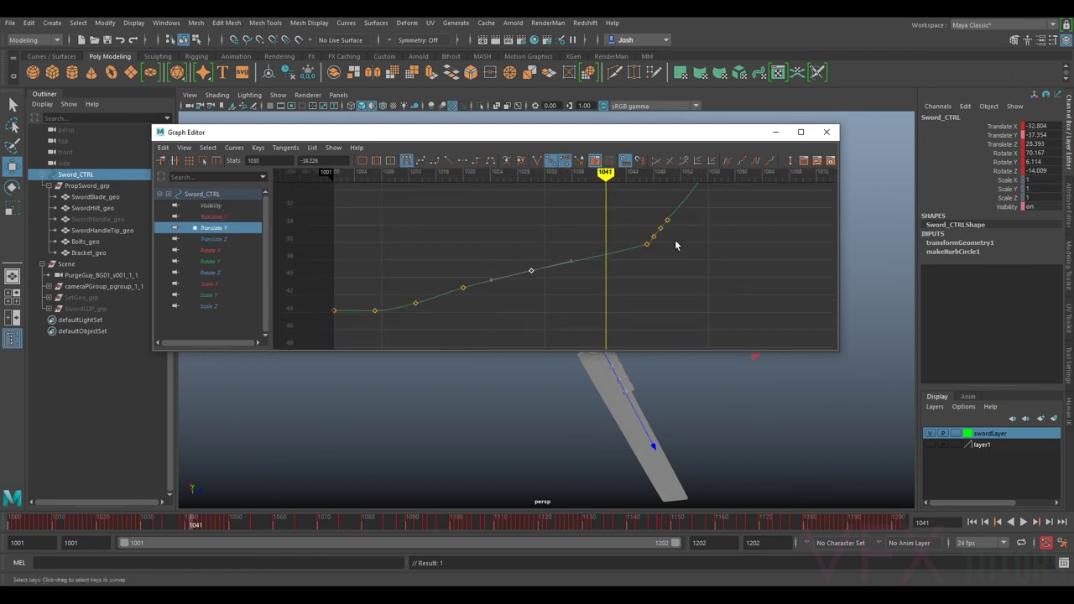
{"action": "left_click_drag", "start_coordinate": [657, 233], "coordinate": [645, 240]}
{"action": "key", "text": "Delete"}
{"action": "key", "text": "Delete"}
{"action": "scroll", "coordinate": [691, 257], "scroll_direction": "down", "scroll_amount": 5}
- Delete the Translate Z keys from frame 1039 to 1043 to smooth the curve around frame 1041
{"action": "left_click", "coordinate": [226, 241]}
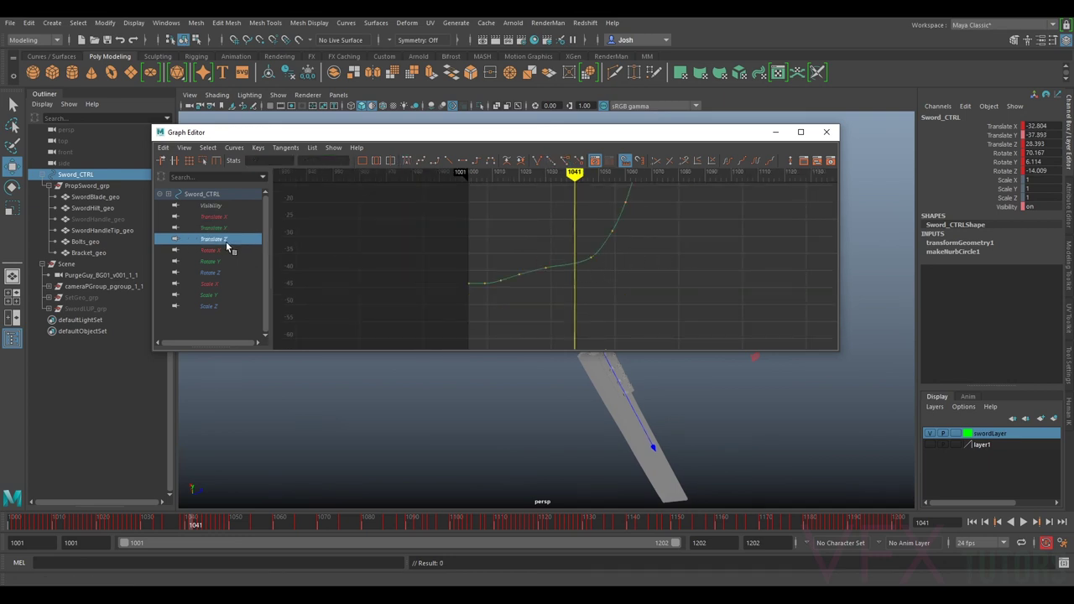
{"action": "scroll", "coordinate": [581, 324], "scroll_direction": "up", "scroll_amount": 5}
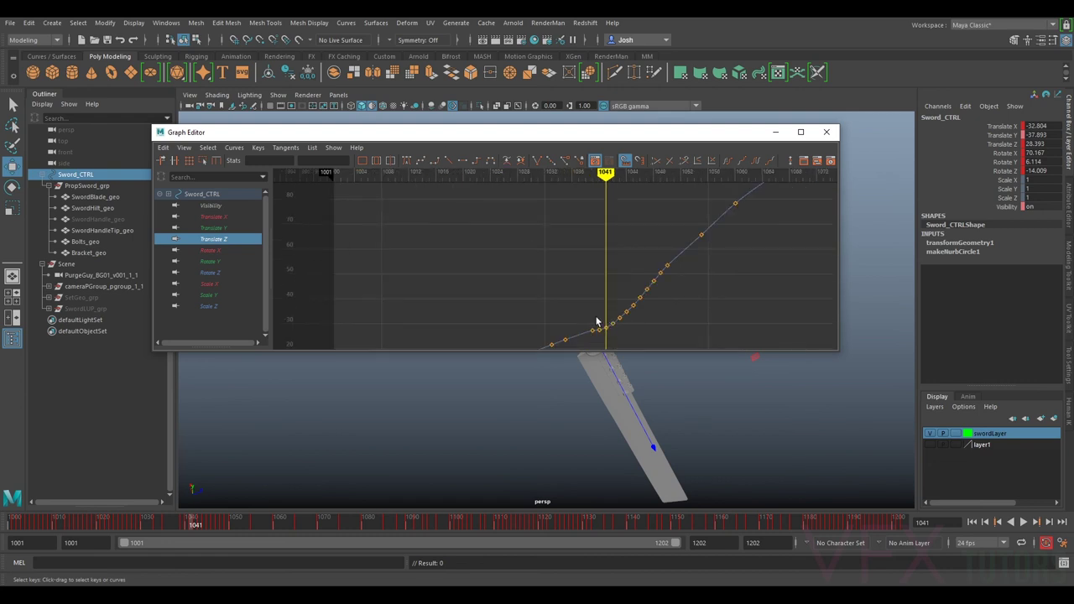
{"action": "left_click_drag", "start_coordinate": [622, 339], "coordinate": [628, 341]}
{"action": "key", "text": "Delete"}
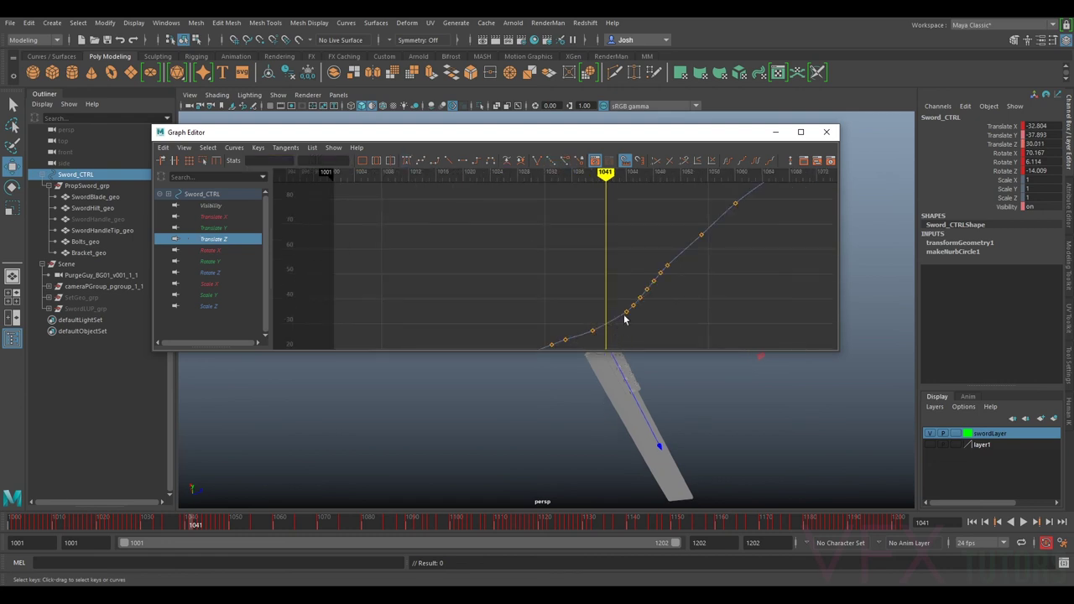
{"action": "left_click_drag", "start_coordinate": [609, 353], "coordinate": [609, 351]}
{"action": "key", "text": "Delete"}
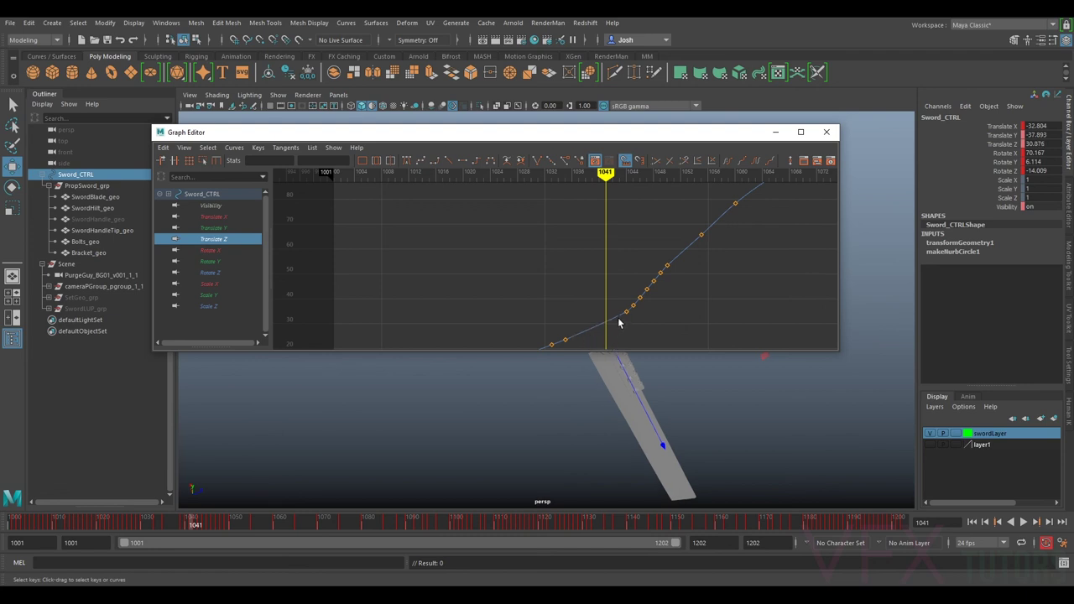
- Minimize the Graph Editor, look through the PurgeGuy_BG01_v001_1_1 camera and check the sword against the hand from frame 1041 to 1054
{"action": "left_click", "coordinate": [775, 132]}
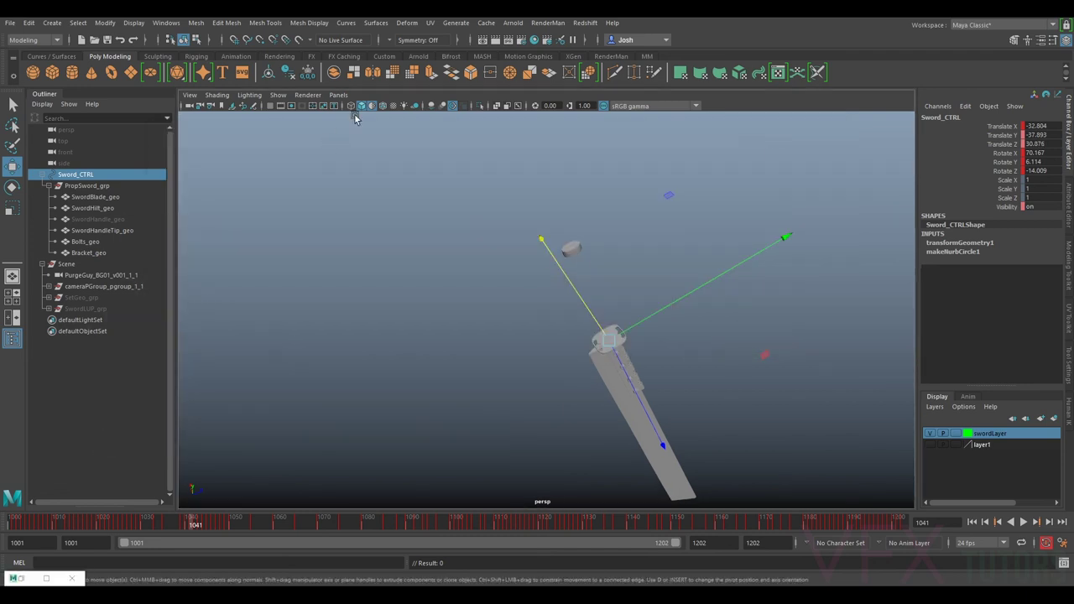
{"action": "left_click", "coordinate": [338, 94]}
{"action": "mouse_move", "coordinate": [361, 106]}
{"action": "left_click", "coordinate": [491, 120]}
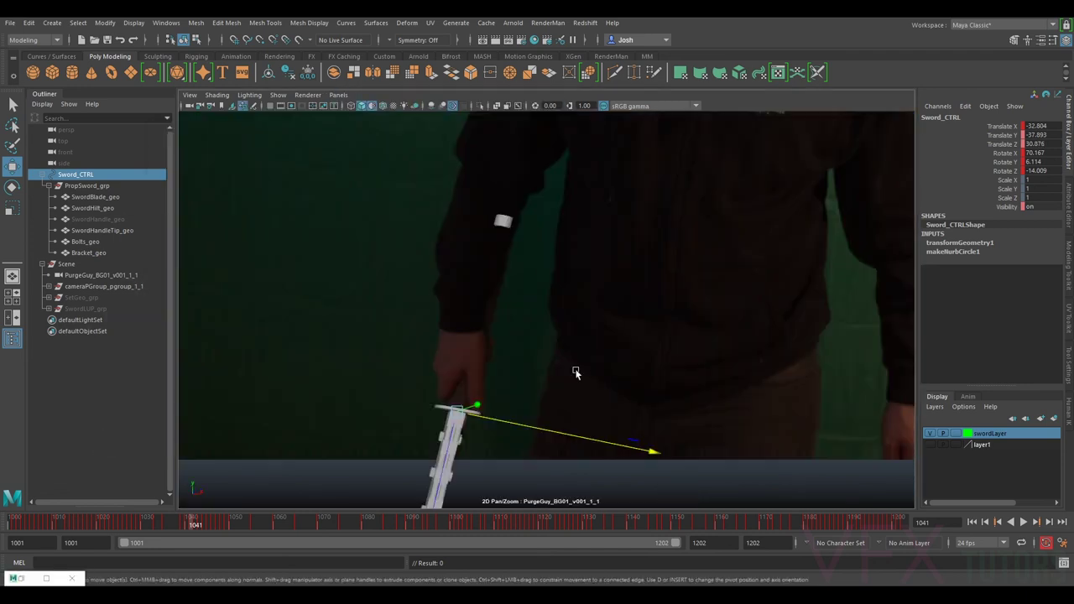
{"action": "left_click_drag", "start_coordinate": [204, 526], "coordinate": [243, 522]}
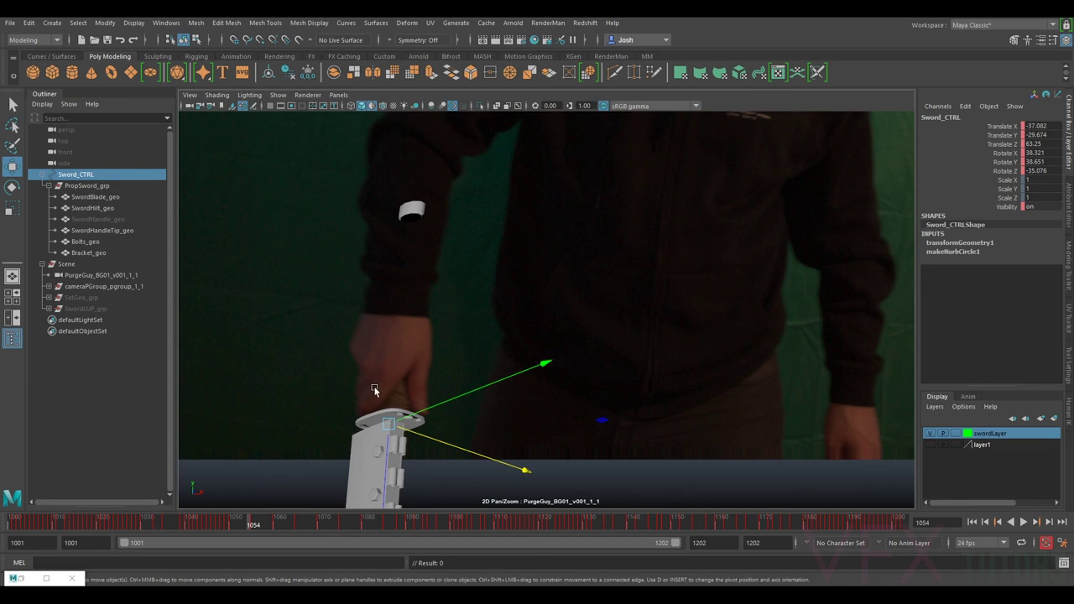
{"action": "key", "text": "period"}
{"action": "key", "text": "comma"}
- At frame 1051, nudge Sword_CTRL slightly along its Z axis toward the hand, key its translation and check the neighbouring frames
{"action": "mouse_move", "coordinate": [233, 524]}
{"action": "left_mouse_down"}
{"action": "mouse_move", "coordinate": [249, 524]}
{"action": "mouse_move", "coordinate": [34, 523]}
{"action": "mouse_move", "coordinate": [269, 527]}
{"action": "mouse_move", "coordinate": [237, 520]}
{"action": "left_mouse_up"}
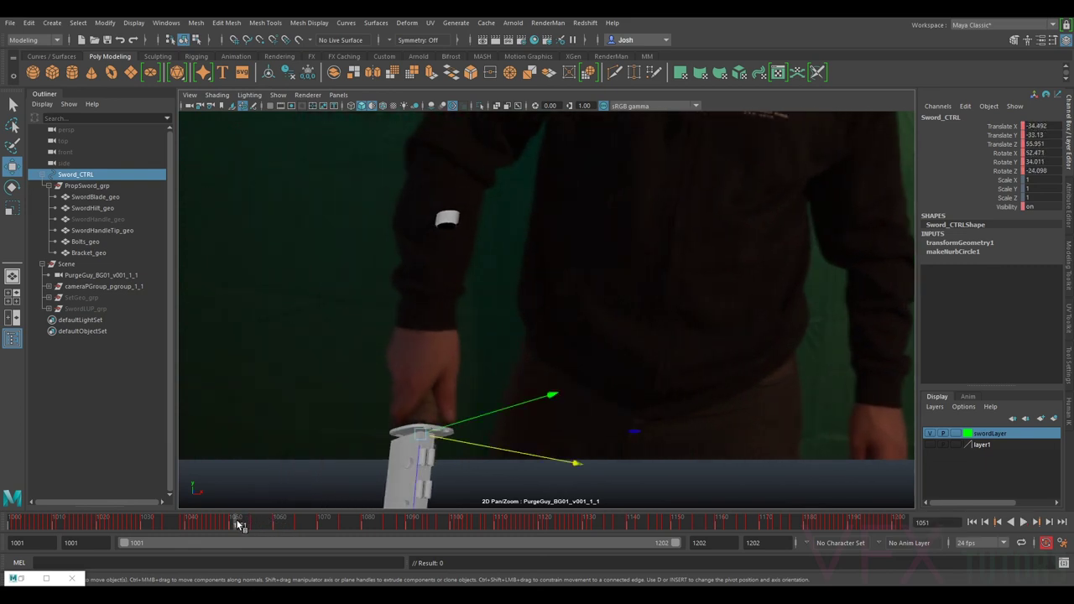
{"action": "middle_click_drag", "start_coordinate": [425, 473], "coordinate": [426, 469]}
{"action": "key", "text": "shift+w"}
{"action": "key", "text": "period"}
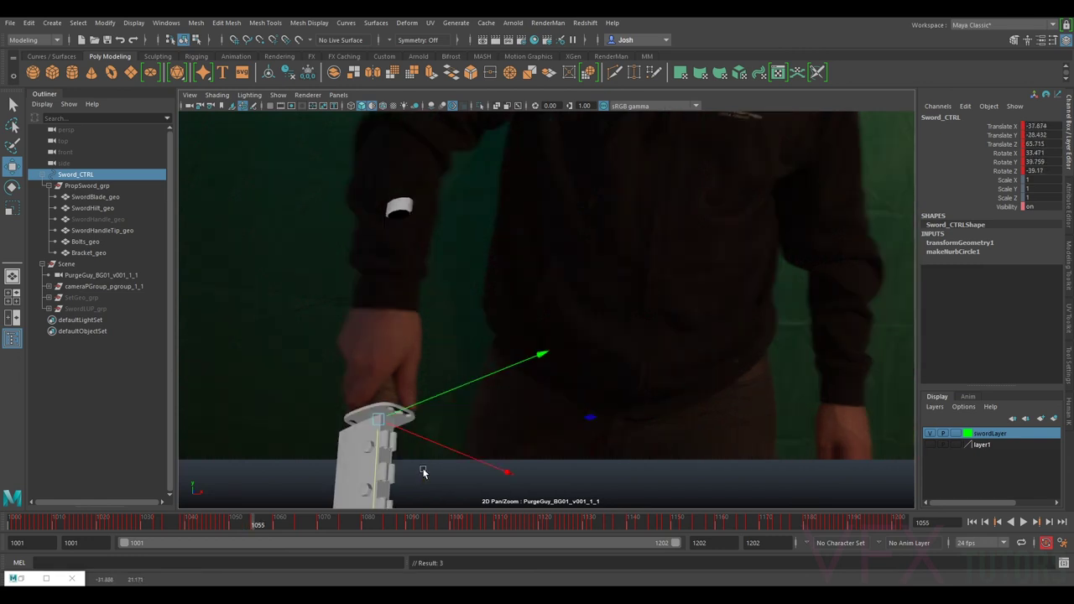
{"action": "left_click_drag", "start_coordinate": [247, 525], "coordinate": [223, 521]}
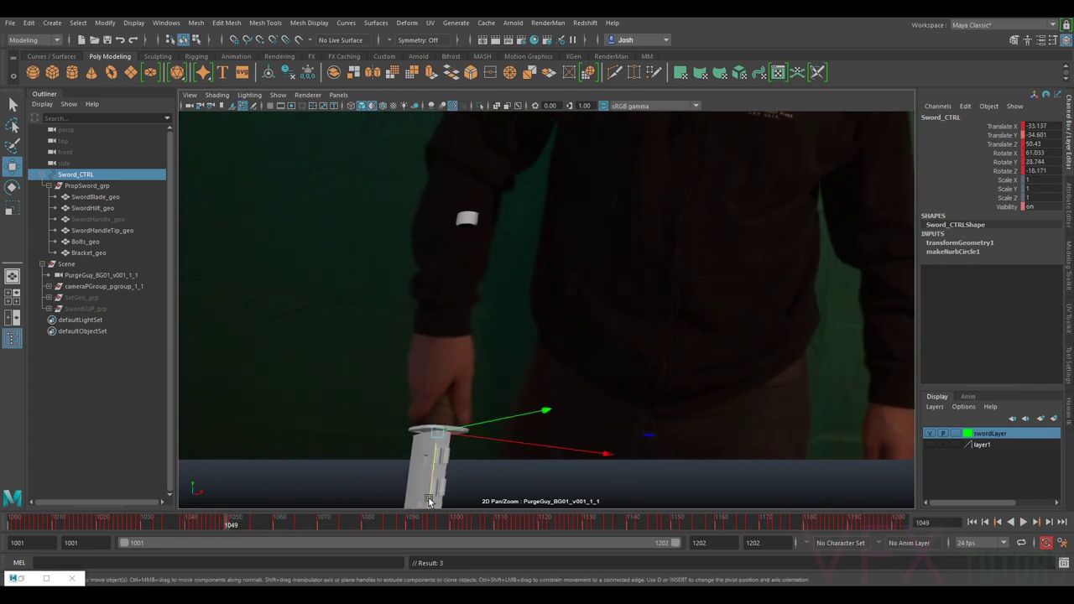
- At frame 1049, rotate Sword_CTRL to a Rotate X of about 59.99, nudge it slightly toward the hand and key its translation
{"action": "key", "text": "e"}
{"action": "left_click_drag", "start_coordinate": [540, 439], "coordinate": [542, 438]}
{"action": "key", "text": "w"}
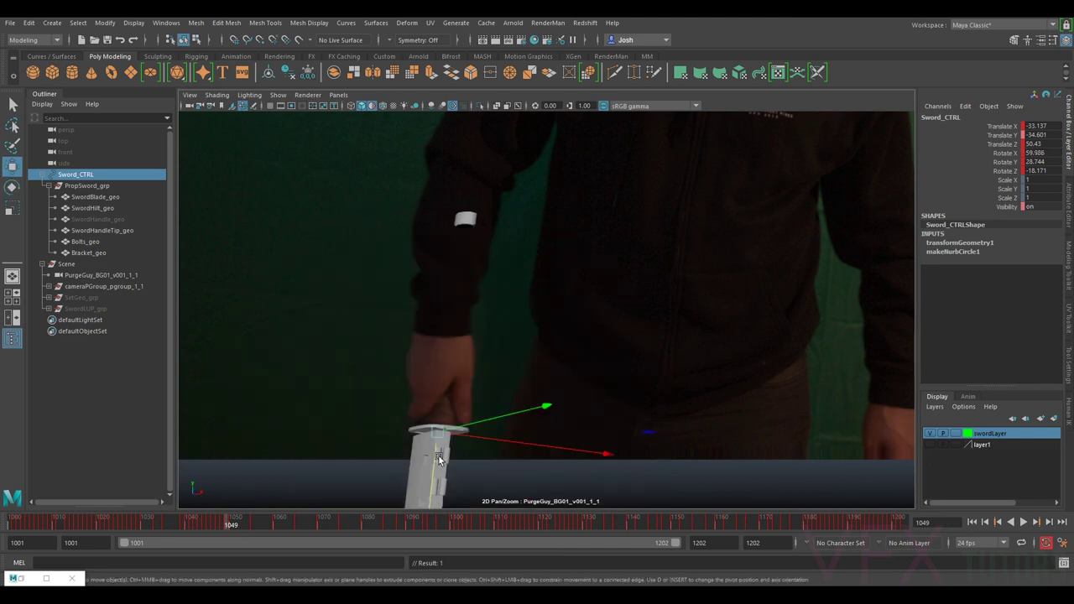
{"action": "middle_click_drag", "start_coordinate": [435, 457], "coordinate": [434, 456]}
{"action": "key", "text": "shift+w"}
{"action": "key", "text": "alt+comma"}
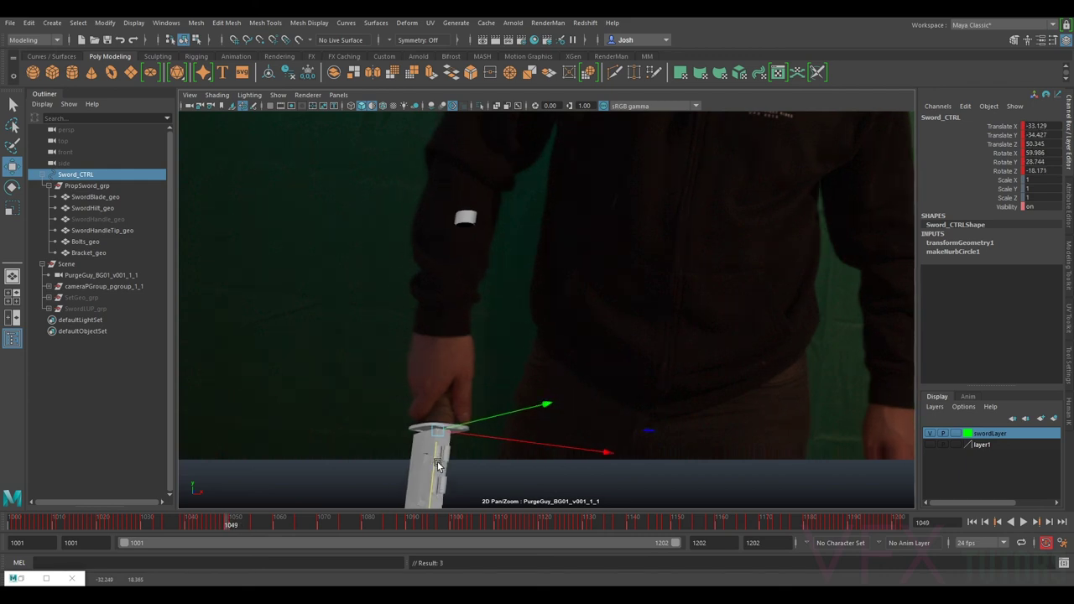
- At frame 1048, rotate Sword_CTRL to a Rotate X of about 61.75 and turn it slightly about its Y axis
{"action": "key", "text": "e"}
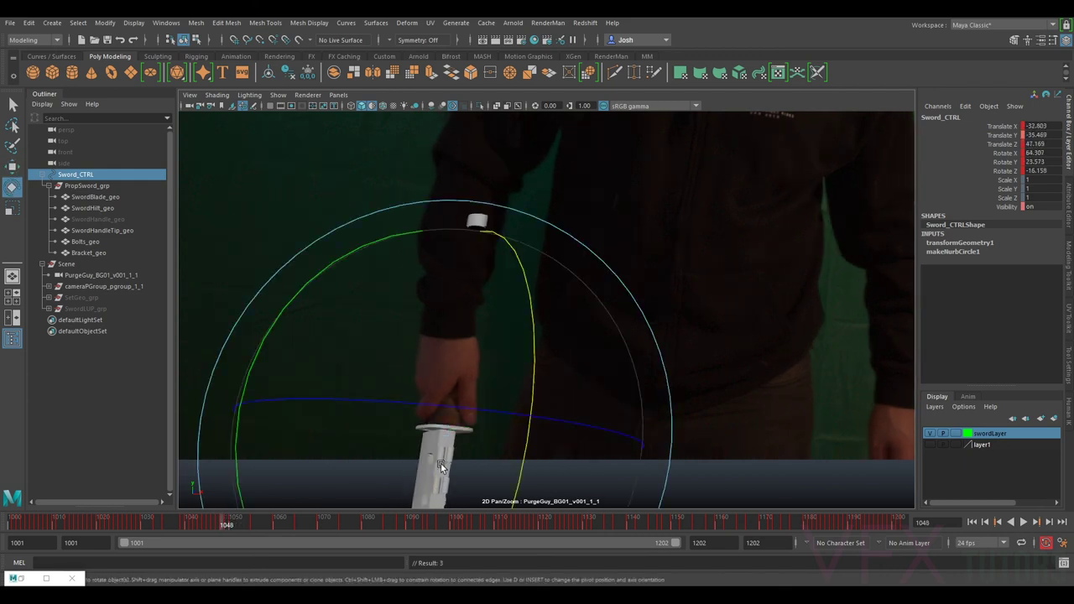
{"action": "left_click_drag", "start_coordinate": [518, 451], "coordinate": [521, 443]}
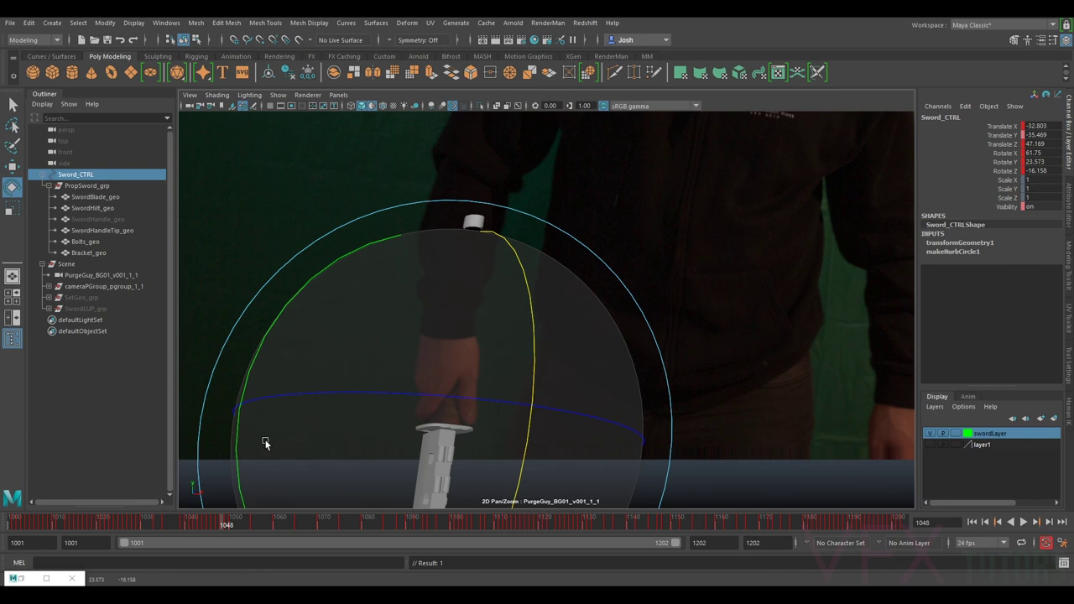
{"action": "left_click_drag", "start_coordinate": [233, 451], "coordinate": [234, 453]}
{"action": "key", "text": "alt+comma"}
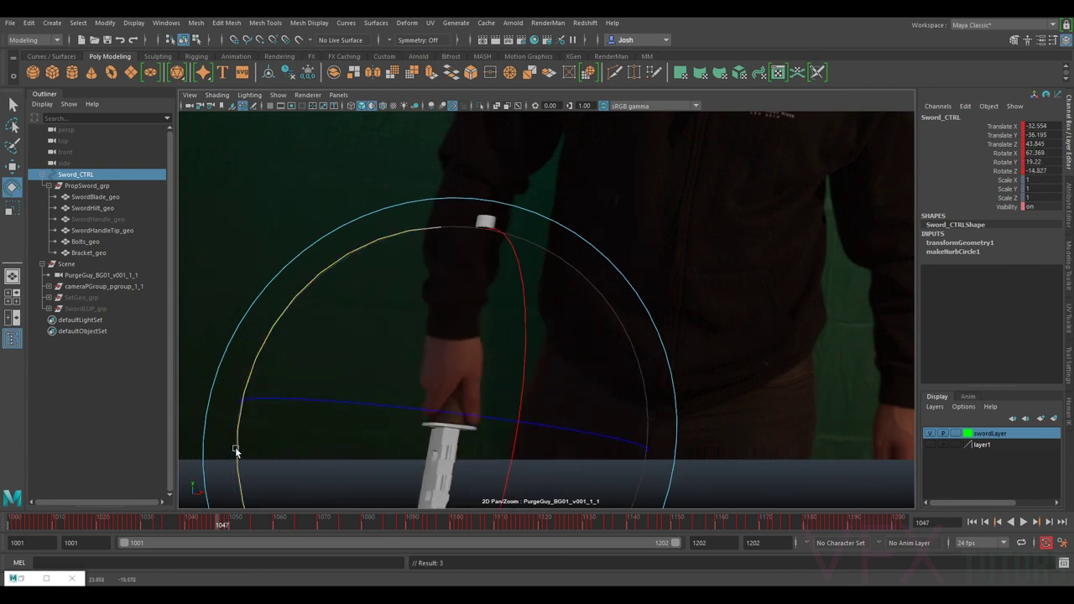
- Compare frame 1048 with its neighbours and turn Sword_CTRL further about its Y axis, to rotation values of about 62.18, 24.09 and -15.10
{"action": "key", "text": "alt+period"}
{"action": "key", "text": "alt+period"}
{"action": "key", "text": "alt+comma"}
{"action": "key", "text": "alt+period"}
{"action": "key", "text": "alt+comma"}
{"action": "key", "text": "alt+period"}
{"action": "key", "text": "alt+comma"}
{"action": "key", "text": "alt+period"}
{"action": "key", "text": "alt+comma"}
{"action": "left_click_drag", "start_coordinate": [238, 458], "coordinate": [243, 462]}
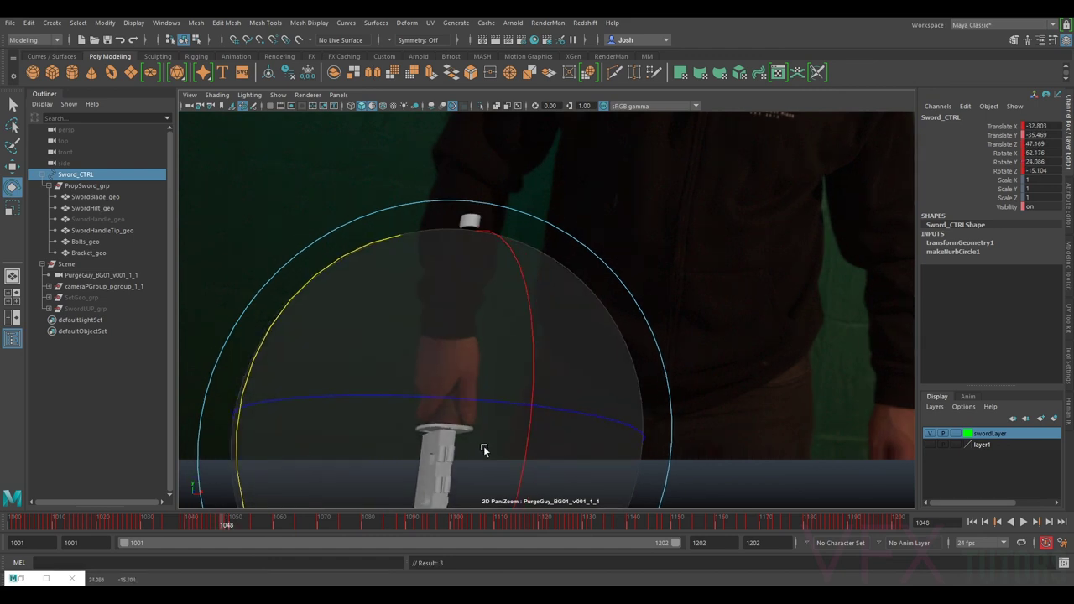
- At frame 1047, rotate Sword_CTRL to a Rotate X of about 64.05 and nudge it slightly along its X axis
{"action": "key", "text": "alt+comma"}
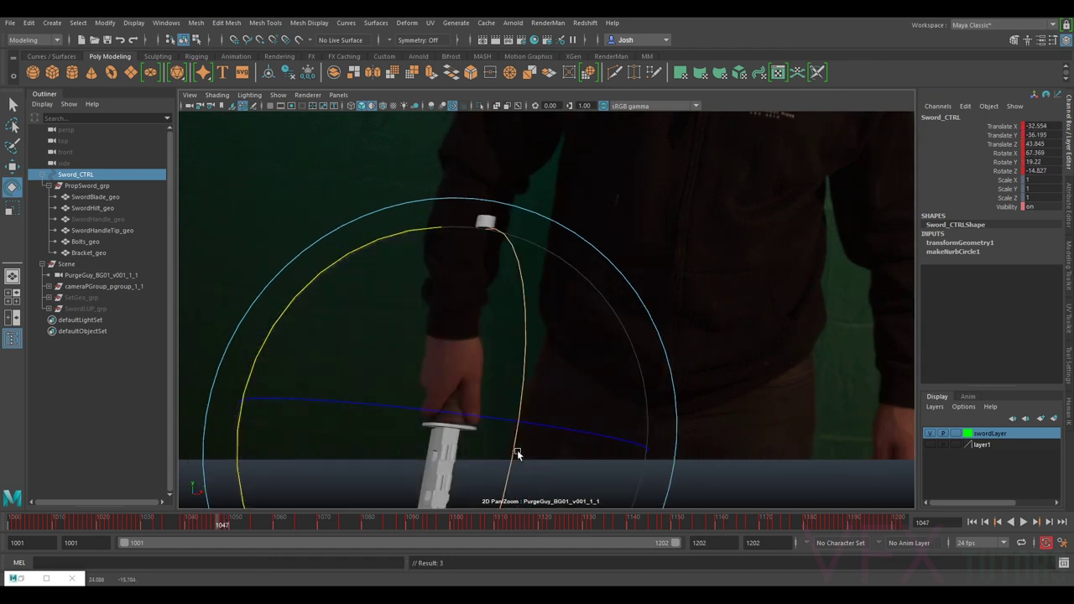
{"action": "left_click_drag", "start_coordinate": [514, 450], "coordinate": [513, 439]}
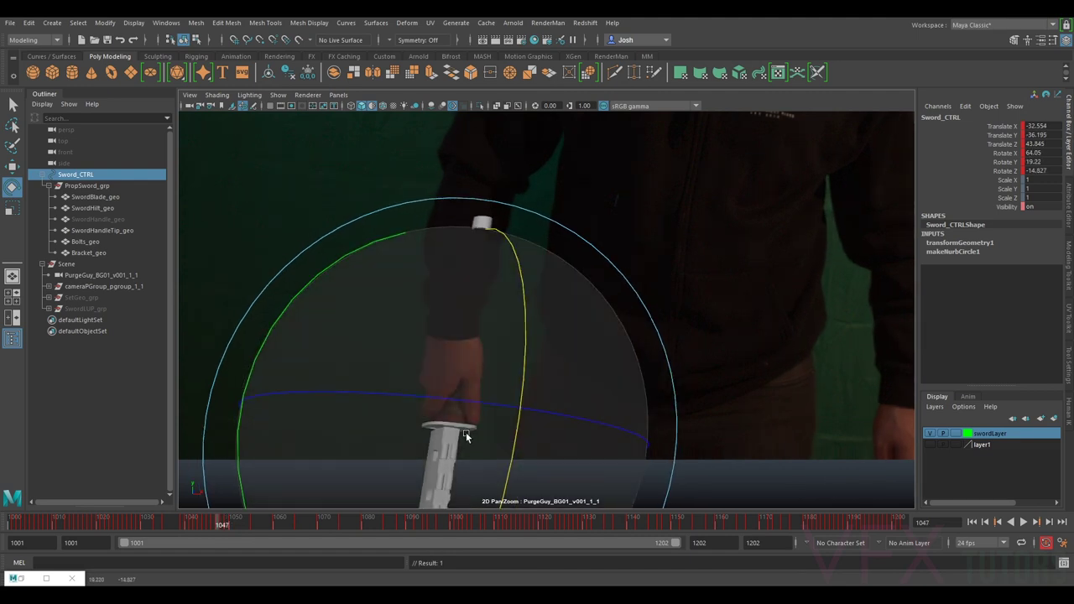
{"action": "key", "text": "w"}
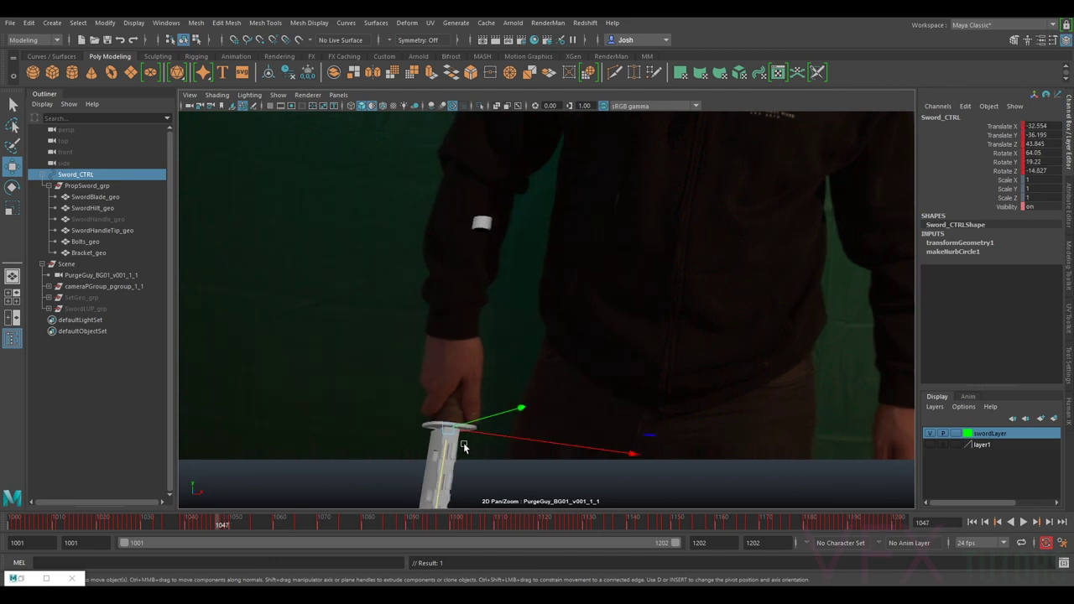
{"action": "left_click_drag", "start_coordinate": [478, 433], "coordinate": [481, 434]}
- Compare frames 1047 and 1048 and shift Sword_CTRL at frame 1047 slightly, to a translation of about -32.48, -36.34, 43.87
{"action": "key", "text": "alt+period"}
{"action": "key", "text": "alt+comma"}
{"action": "key", "text": "alt+Down"}
{"action": "key", "text": "alt+period"}
{"action": "key", "text": "alt+comma"}
{"action": "key", "text": "alt+period"}
{"action": "key", "text": "alt+comma"}
{"action": "middle_click_drag", "start_coordinate": [444, 454], "coordinate": [444, 455]}
{"action": "key", "text": "alt+period"}
{"action": "key", "text": "alt+comma"}
- At frame 1048, rotate Sword_CTRL about its Y axis to about 61.78, 23.61, -16.08 and nudge its position
{"action": "key", "text": "alt+period"}
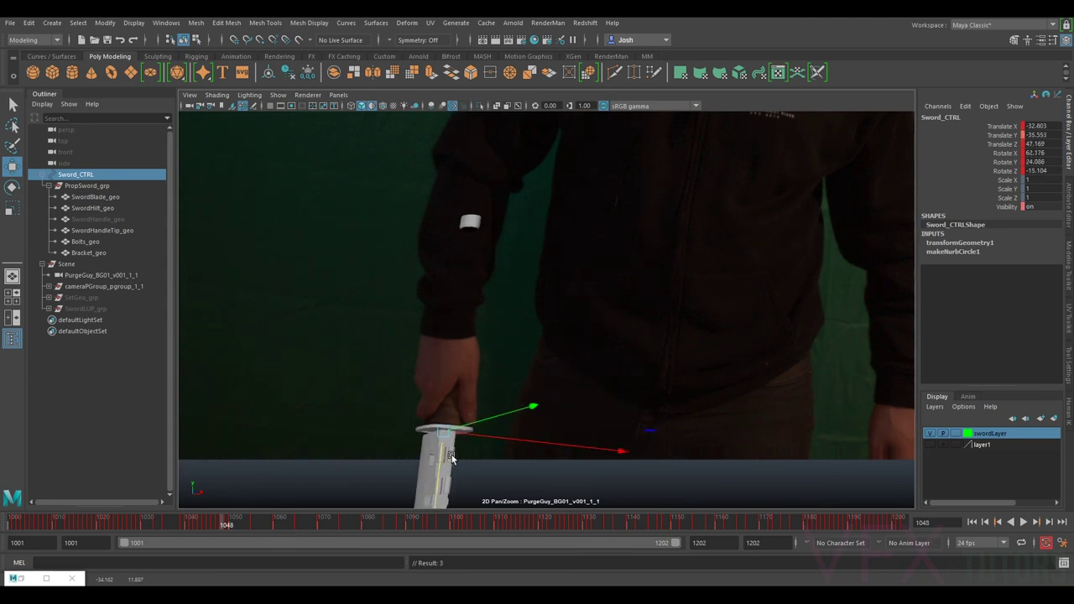
{"action": "key", "text": "e"}
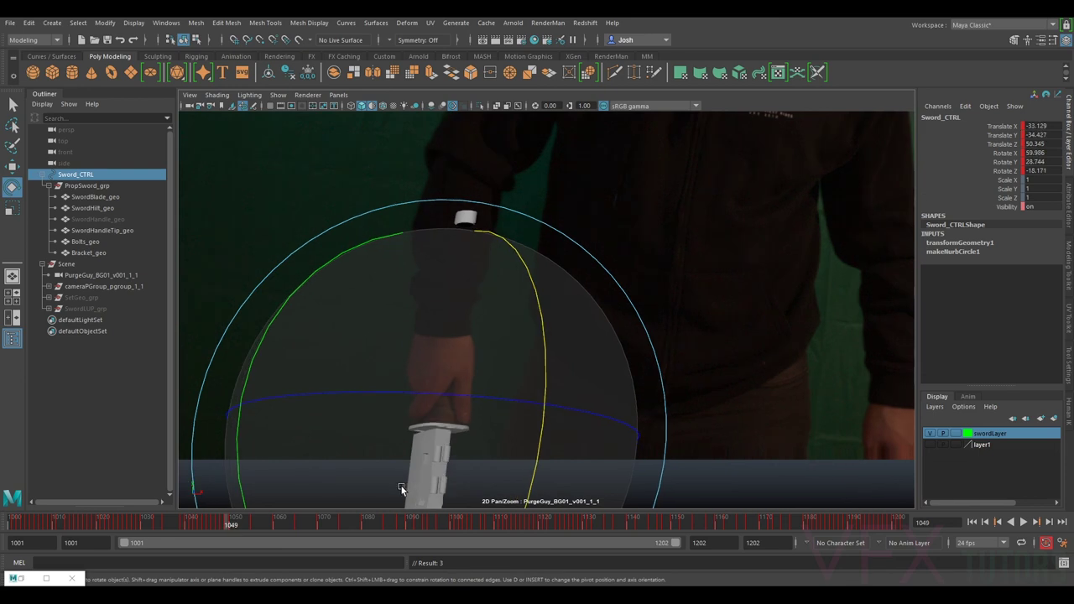
{"action": "left_click_drag", "start_coordinate": [238, 454], "coordinate": [262, 456]}
{"action": "key", "text": "alt+period"}
{"action": "key", "text": "alt+comma"}
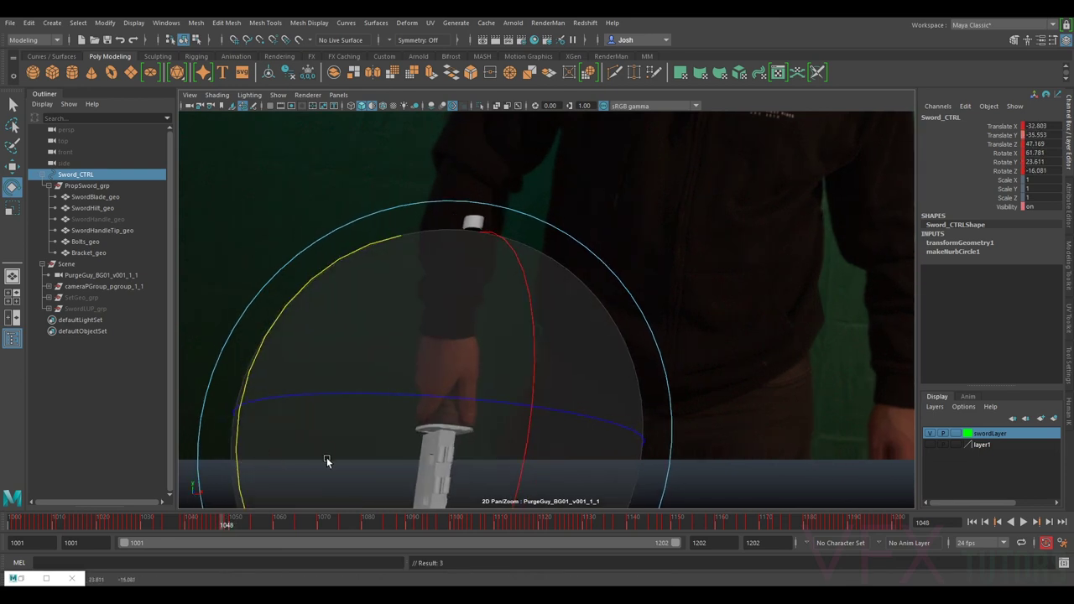
{"action": "key", "text": "w"}
{"action": "middle_click_drag", "start_coordinate": [439, 462], "coordinate": [440, 461]}
- Refine Sword_CTRL's position at frame 1047 to about -32.47, -36.28, 43.84, comparing it against frame 1048
{"action": "key", "text": "alt+comma"}
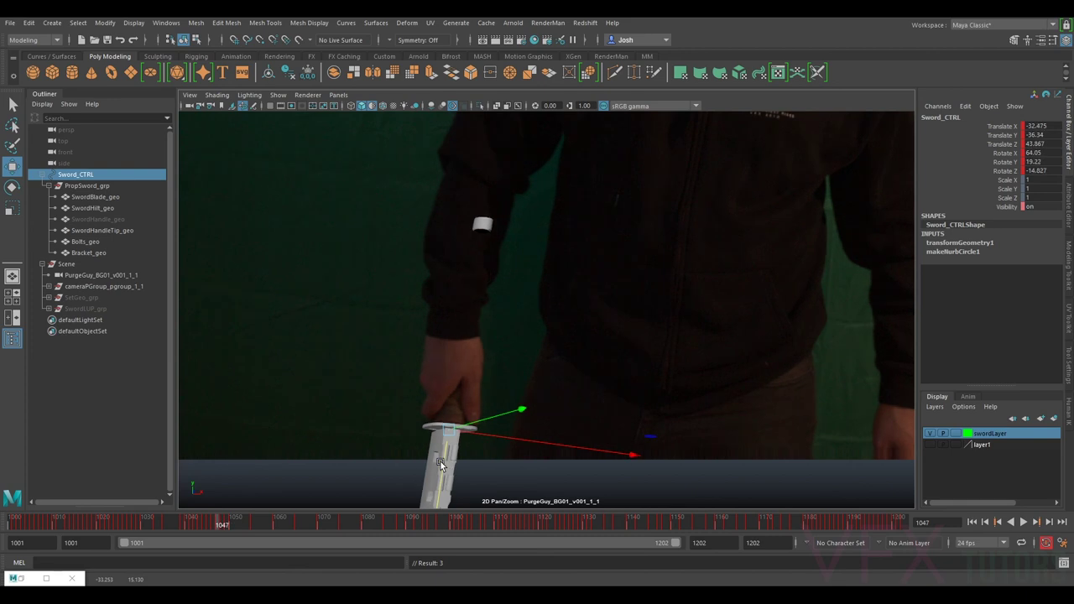
{"action": "middle_click_drag", "start_coordinate": [443, 461], "coordinate": [443, 459]}
{"action": "key", "text": "alt+period"}
{"action": "key", "text": "alt+comma"}
{"action": "key", "text": "alt+period"}
{"action": "key", "text": "alt+comma"}
{"action": "key", "text": "alt+period"}
{"action": "key", "text": "alt+comma"}
{"action": "middle_click_drag", "start_coordinate": [444, 452], "coordinate": [443, 453]}
{"action": "key", "text": "alt+period"}
{"action": "key", "text": "alt+comma"}
- At frame 1046, rotate Sword_CTRL to a Rotate X of about 67.17, move it slightly to fit the hand and key its translation
{"action": "key", "text": "alt+comma"}
{"action": "key", "text": "alt+period"}
{"action": "key", "text": "alt+comma"}
{"action": "key", "text": "e"}
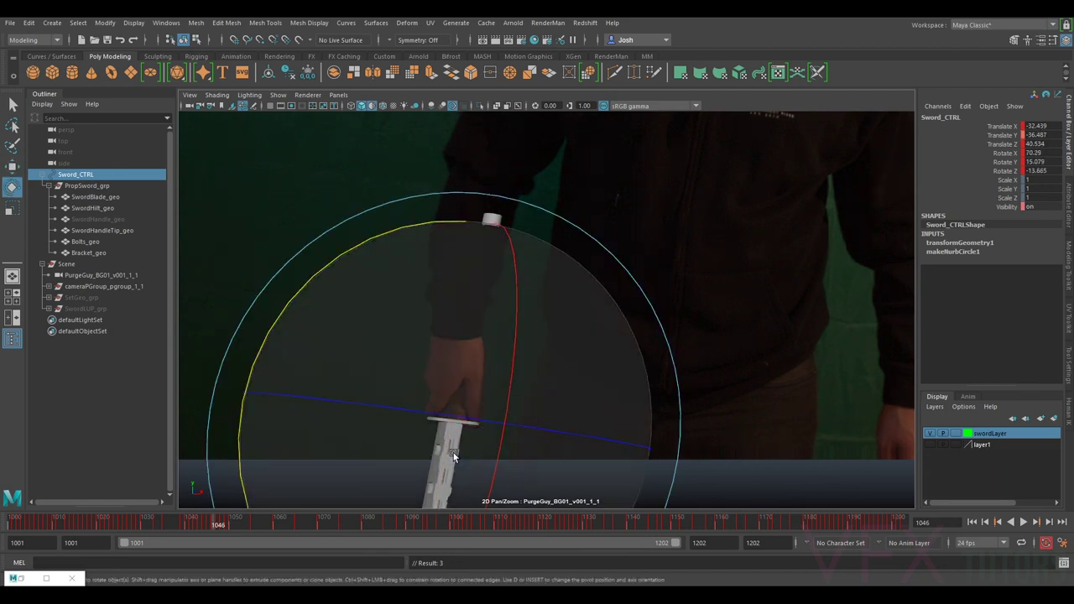
{"action": "left_click_drag", "start_coordinate": [495, 459], "coordinate": [495, 445]}
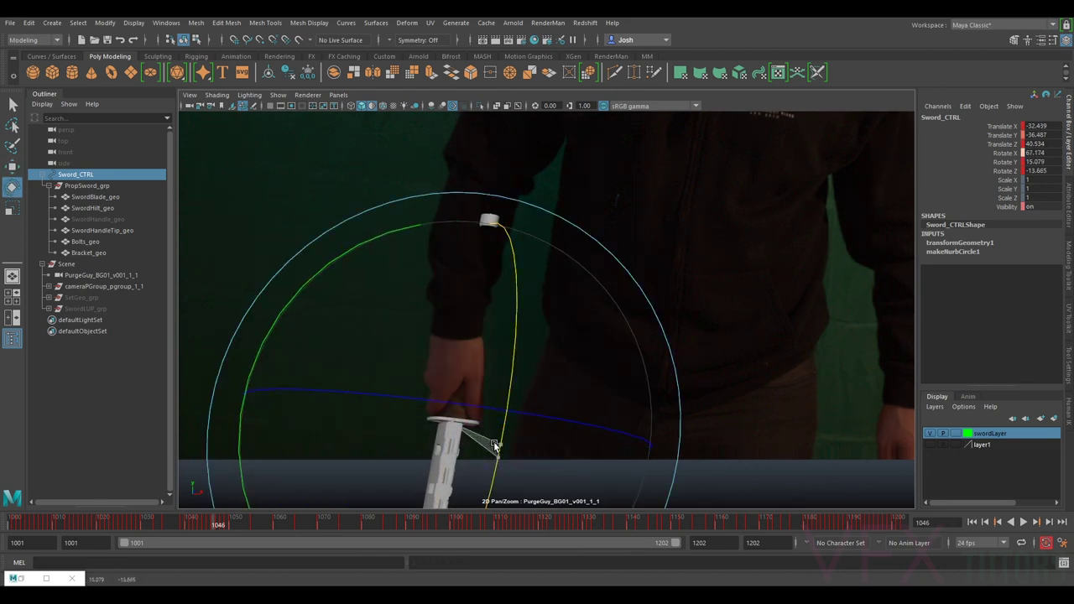
{"action": "key", "text": "w"}
{"action": "middle_click_drag", "start_coordinate": [450, 459], "coordinate": [445, 466]}
{"action": "key", "text": "shift+w"}
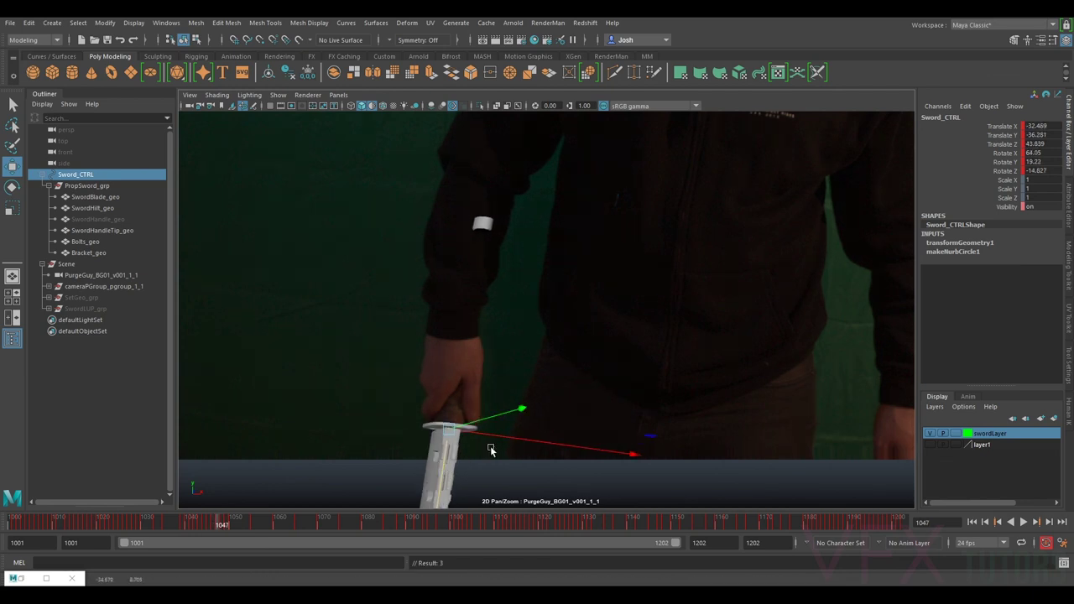
- Refine and key Sword_CTRL's translation at frame 1046 to about -32.43, -36.94, 40.69, and compare it with frame 1047
{"action": "middle_click_drag", "start_coordinate": [445, 455], "coordinate": [445, 456]}
{"action": "left_click_drag", "start_coordinate": [445, 455], "coordinate": [486, 432]}
{"action": "key", "text": "shift+w"}
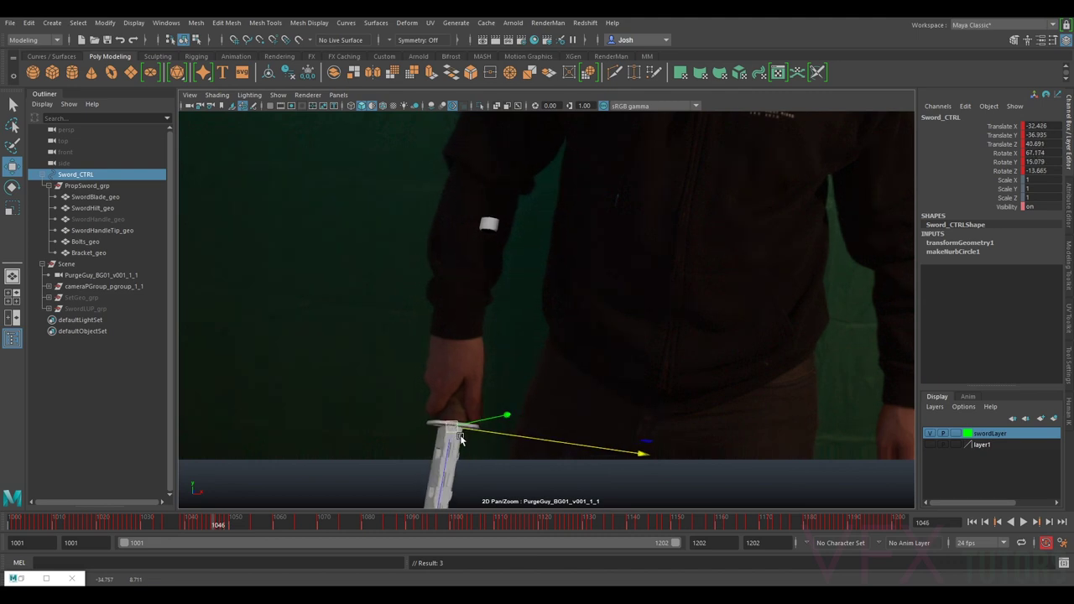
{"action": "key", "text": "alt+period"}
{"action": "key", "text": "alt+comma"}
{"action": "key", "text": "alt+period"}
{"action": "key", "text": "alt+comma"}
{"action": "key", "text": "alt+period"}
{"action": "key", "text": "alt+comma"}
{"action": "key", "text": "alt+period"}
{"action": "key", "text": "alt+comma"}
- At frame 1045, rotate Sword_CTRL to a Rotate X of about 68.25, move it to meet the hand and key its translation
{"action": "key", "text": "alt+comma"}
{"action": "key", "text": "e"}
{"action": "left_click_drag", "start_coordinate": [489, 457], "coordinate": [480, 438]}
{"action": "key", "text": "w"}
{"action": "middle_click_drag", "start_coordinate": [447, 449], "coordinate": [450, 453]}
{"action": "key", "text": "shift+w"}
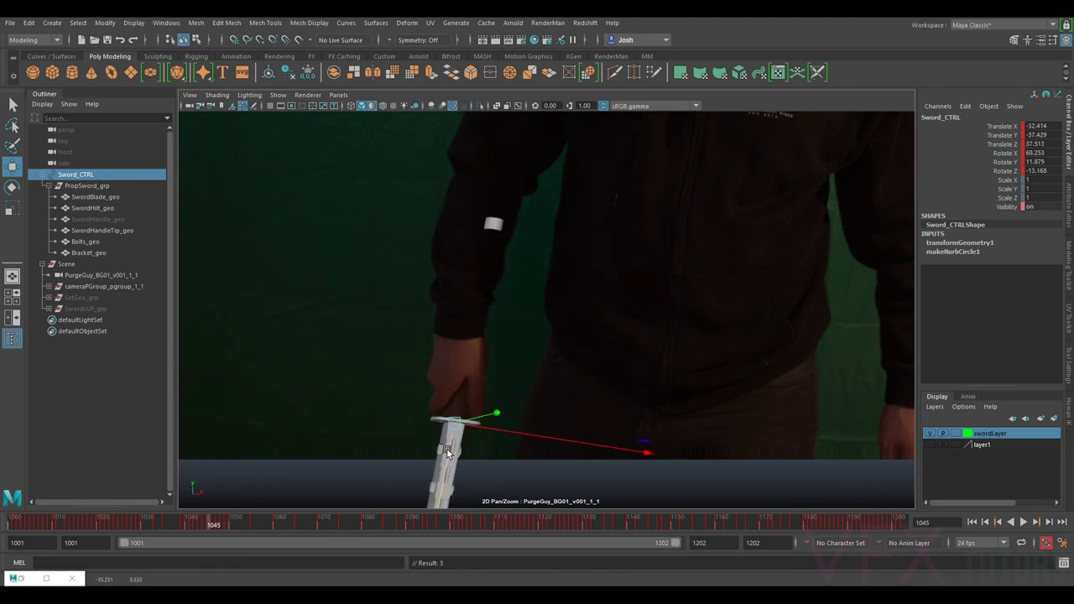
- Fine-tune Sword_CTRL's translation at frame 1045 to about -32.42, -37.49, 37.54, checking the motion against frame 1046
{"action": "middle_click_drag", "start_coordinate": [447, 452], "coordinate": [449, 454]}
{"action": "key", "text": "shift+w"}
{"action": "key", "text": "alt+period"}
{"action": "key", "text": "alt+comma"}
{"action": "key", "text": "alt+period"}
{"action": "key", "text": "comma"}
{"action": "key", "text": "period"}
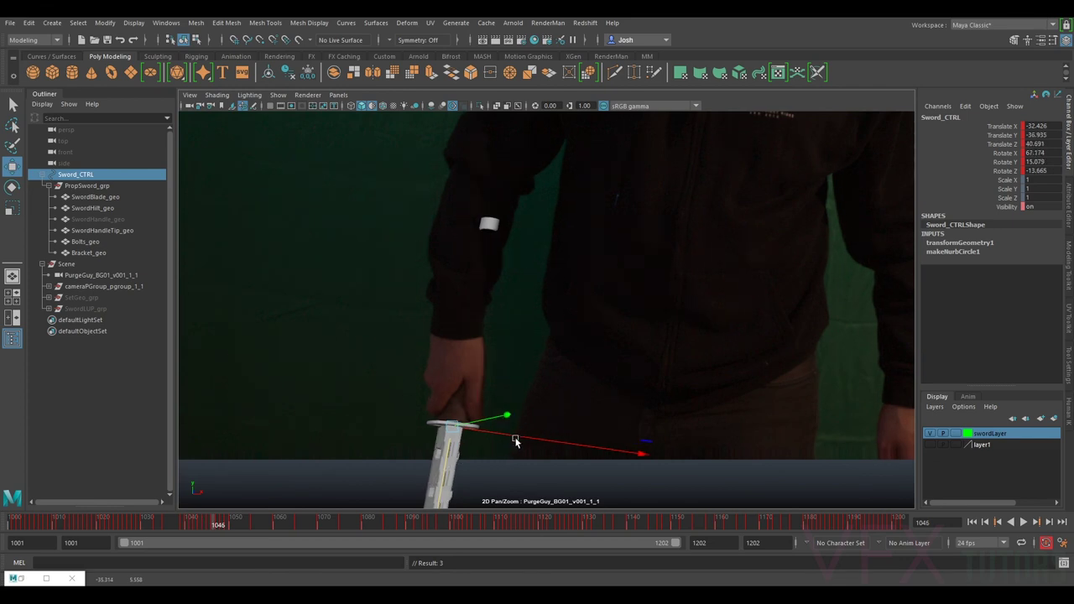
{"action": "key", "text": "comma"}
{"action": "middle_click_drag", "start_coordinate": [451, 443], "coordinate": [451, 442]}
{"action": "key", "text": "w"}
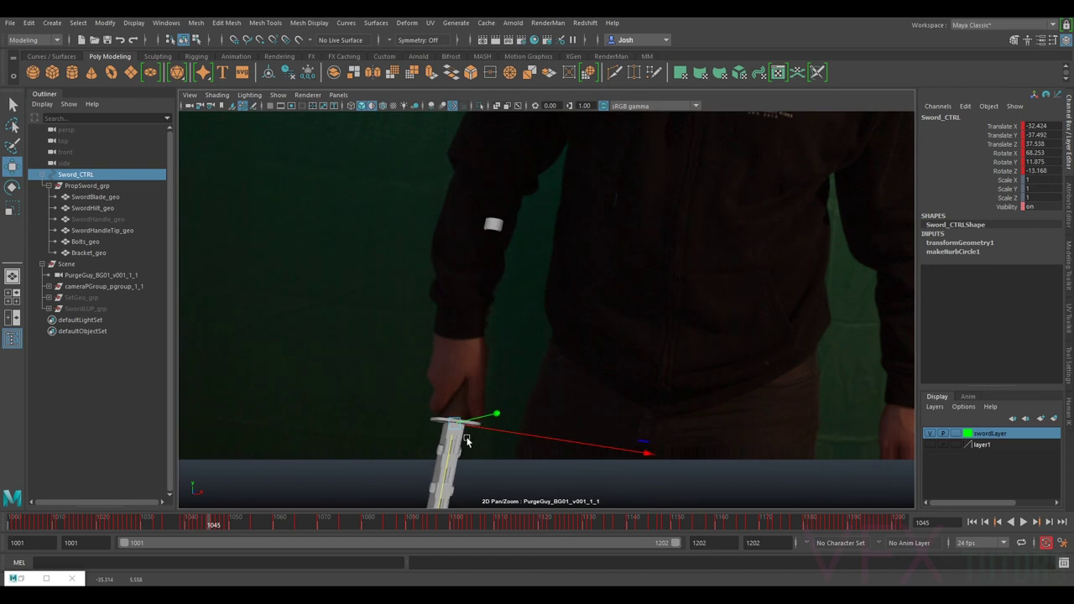
- At frame 1044, rotate Sword_CTRL to a Rotate X of about 68.42 and move it to about -32.45, -37.94, 34.94
{"action": "key", "text": "comma"}
{"action": "key", "text": "e"}
{"action": "mouse_move", "coordinate": [478, 439]}
{"action": "left_mouse_down"}
{"action": "mouse_move", "coordinate": [498, 451]}
{"action": "mouse_move", "coordinate": [481, 454]}
{"action": "mouse_move", "coordinate": [482, 443]}
{"action": "left_mouse_up"}
{"action": "key", "text": "w"}
{"action": "middle_click_drag", "start_coordinate": [450, 440], "coordinate": [450, 438]}
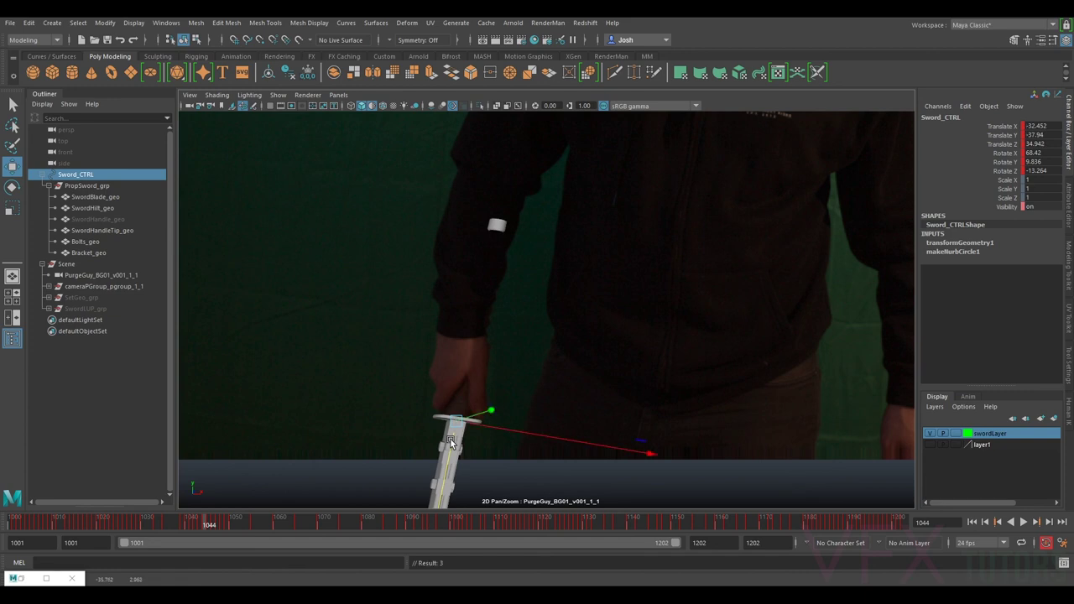
{"action": "key", "text": "period"}
{"action": "key", "text": "alt+comma"}
- At frame 1043, rotate Sword_CTRL to a Rotate X of about 69.35, key it and compare it with frame 1044
{"action": "key", "text": "alt+comma"}
{"action": "key", "text": "alt+period"}
{"action": "key", "text": "alt+comma"}
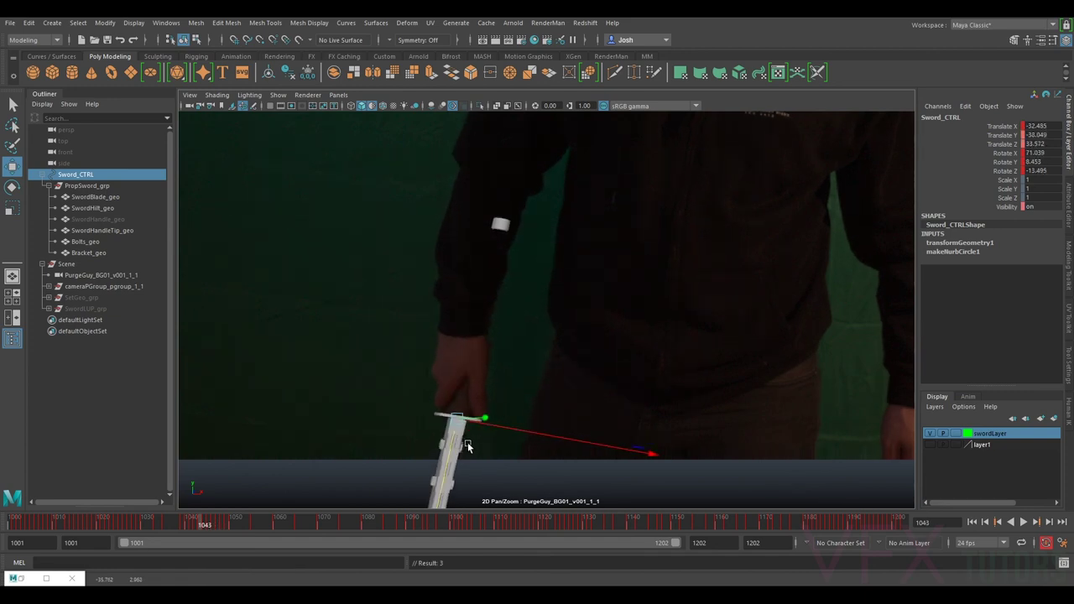
{"action": "key", "text": "e"}
{"action": "left_click_drag", "start_coordinate": [473, 447], "coordinate": [477, 442]}
{"action": "key", "text": "s"}
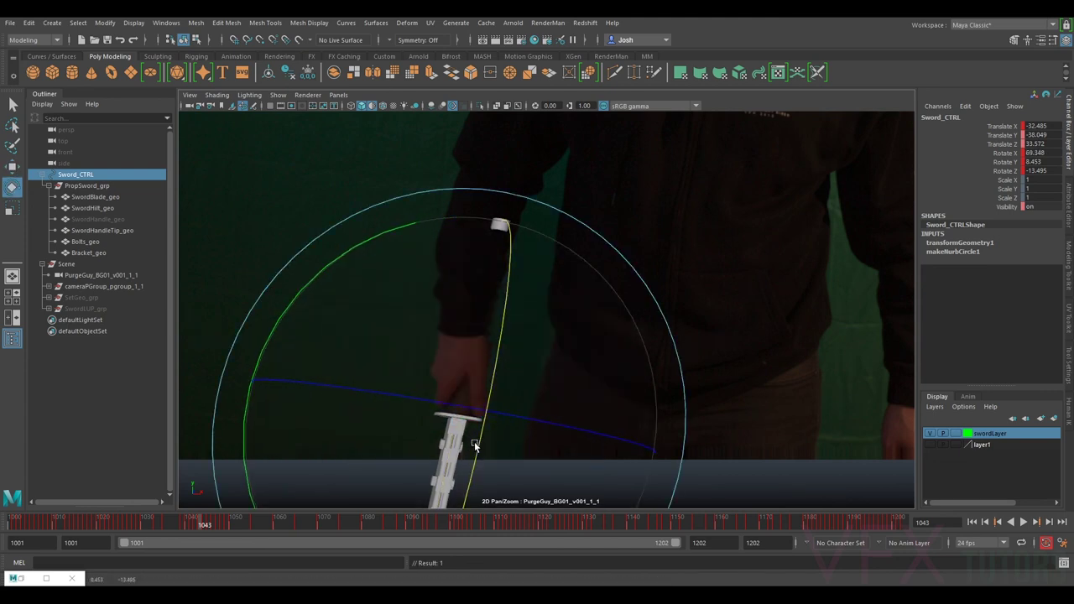
{"action": "key", "text": "alt+period"}
{"action": "key", "text": "alt+comma"}
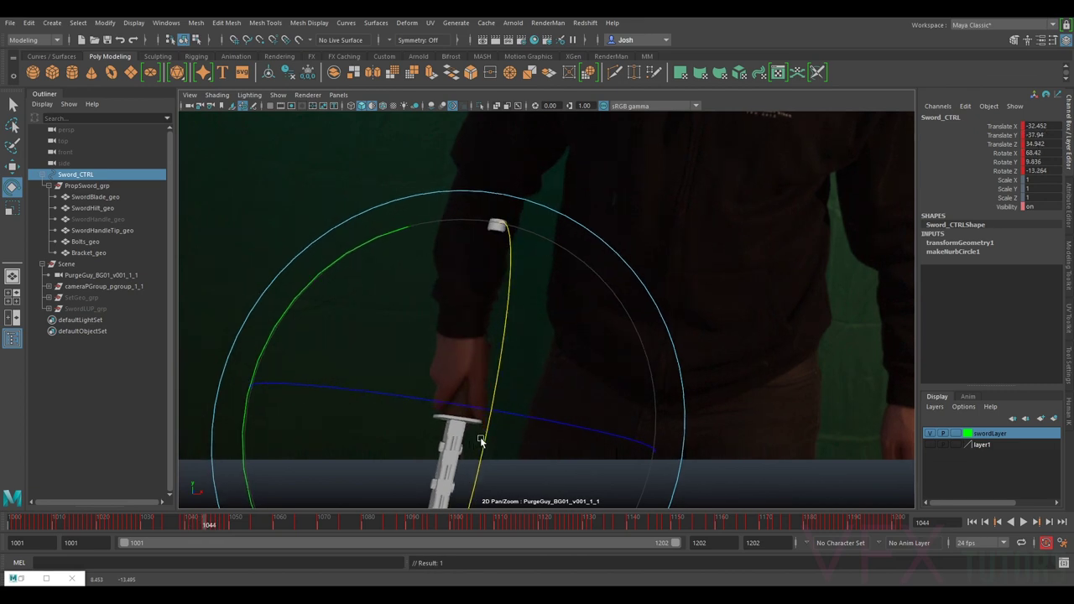
{"action": "key", "text": "s"}
{"action": "key", "text": "alt+period"}
{"action": "key", "text": "alt+comma"}
- At frame 1042, rotate Sword_CTRL to a Rotate X of about 69.25 and key it
{"action": "key", "text": "alt+comma"}
{"action": "left_click_drag", "start_coordinate": [476, 447], "coordinate": [473, 438]}
{"action": "key", "text": "s"}
- Return to frame 1043 and move Sword_CTRL to about -32.46, -37.89, 33.51 so the guard meets the hand
{"action": "key", "text": "w"}
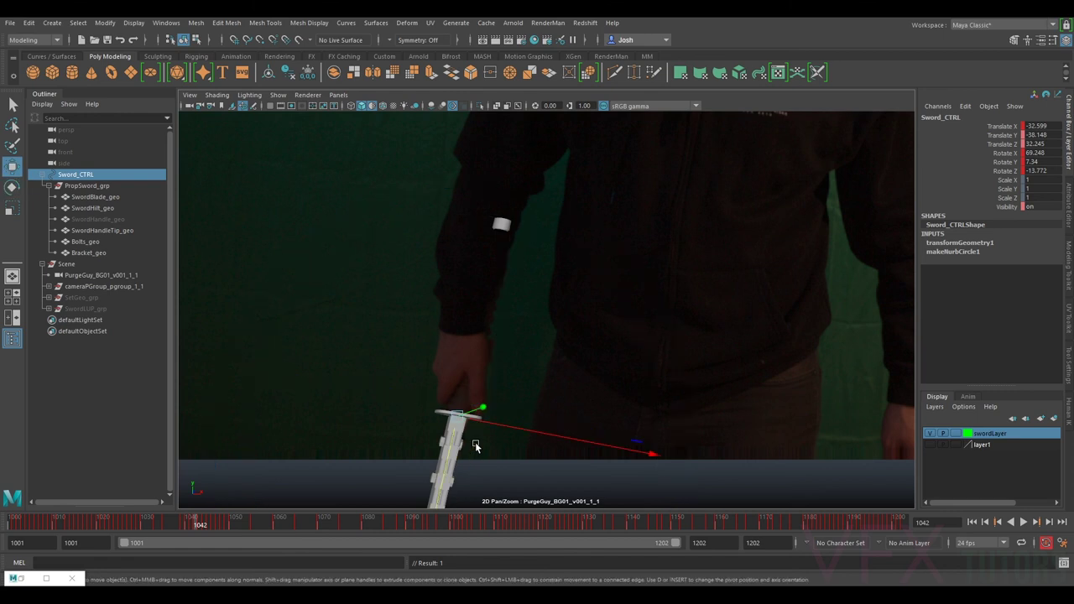
{"action": "key", "text": "alt+period"}
{"action": "key", "text": "alt+period"}
{"action": "key", "text": "alt+comma"}
{"action": "middle_click_drag", "start_coordinate": [450, 456], "coordinate": [450, 458]}
{"action": "left_click_drag", "start_coordinate": [450, 459], "coordinate": [452, 458]}
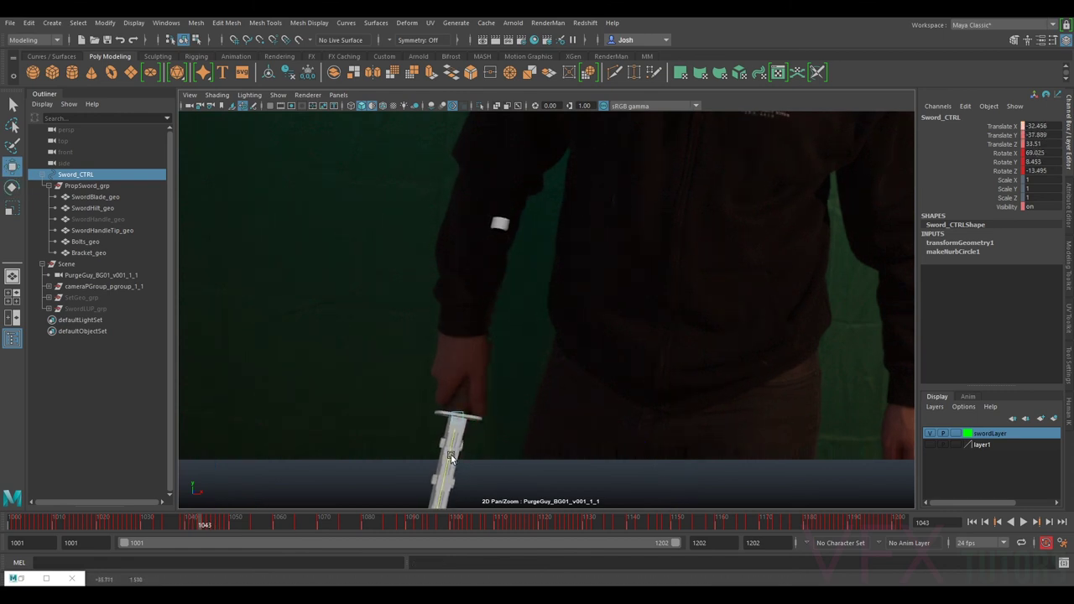
- At frame 1042, shift Sword_CTRL to about -32.52, -37.98, 32.25, including along its X axis, and compare it with frame 1043
{"action": "key", "text": "comma"}
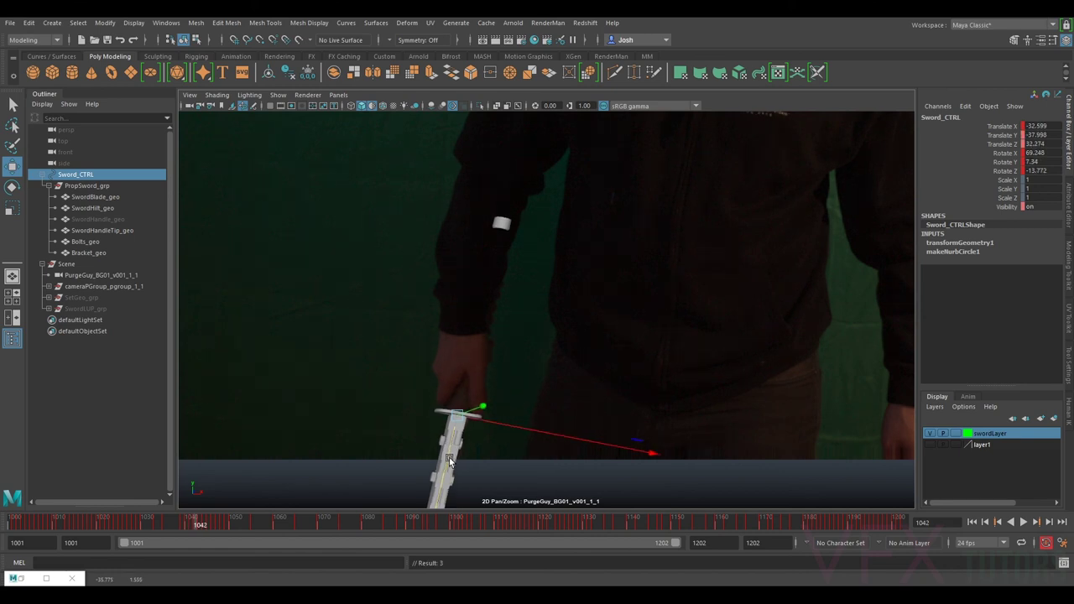
{"action": "middle_click_drag", "start_coordinate": [449, 455], "coordinate": [449, 455]}
{"action": "key", "text": "alt+period"}
{"action": "key", "text": "alt+comma"}
{"action": "left_click_drag", "start_coordinate": [512, 427], "coordinate": [512, 428]}
{"action": "key", "text": "alt+period"}
{"action": "key", "text": "alt+comma"}
{"action": "key", "text": "alt+period"}
{"action": "key", "text": "alt+comma"}
- At frame 1041, move Sword_CTRL along its X axis to about -32.52, -37.96, 30.92 and compare it with frame 1042
{"action": "key", "text": "alt+comma"}
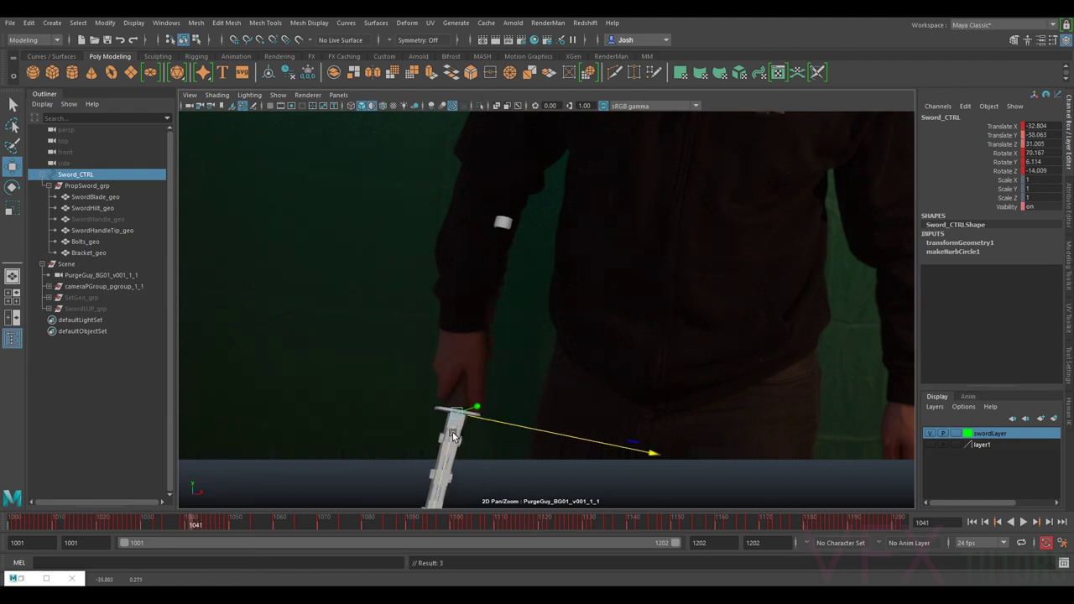
{"action": "left_click_drag", "start_coordinate": [452, 436], "coordinate": [487, 417]}
{"action": "key", "text": "alt+period"}
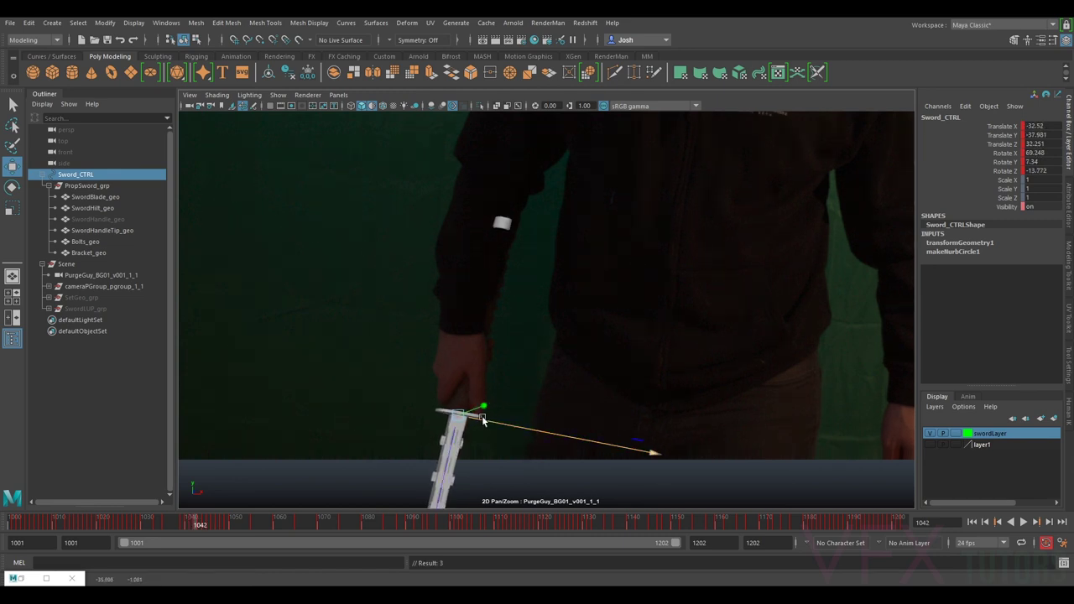
{"action": "key", "text": "alt+comma"}
{"action": "left_click", "coordinate": [494, 418]}
{"action": "key", "text": "alt+period"}
{"action": "key", "text": "alt+comma"}
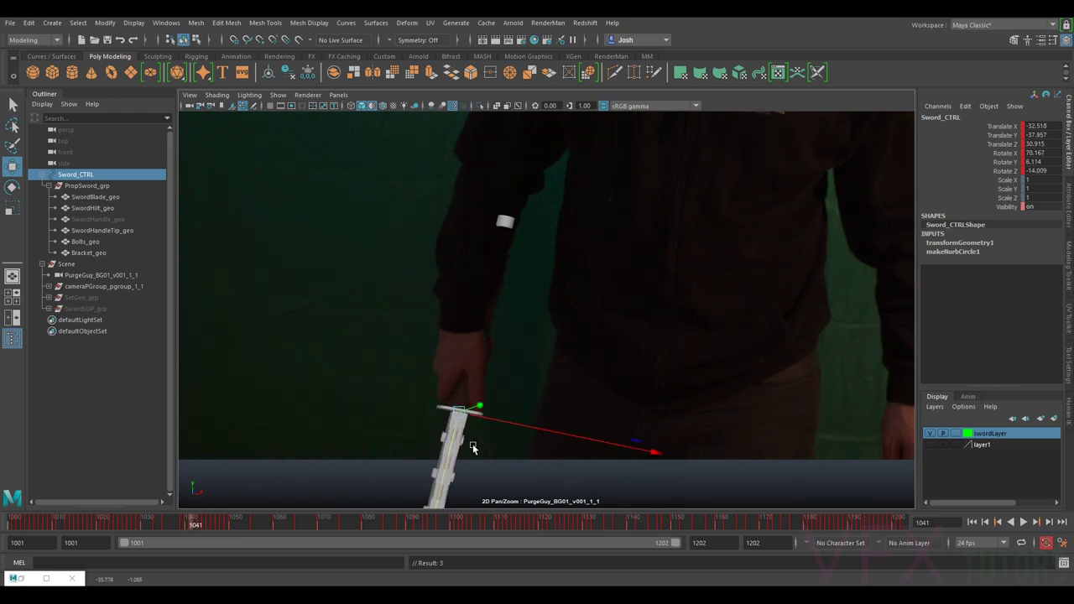
- At frame 1041, rotate Sword_CTRL slightly about its Y axis to about 70.20, 6.22, -13.71 and compare it with frame 1042
{"action": "key", "text": "e"}
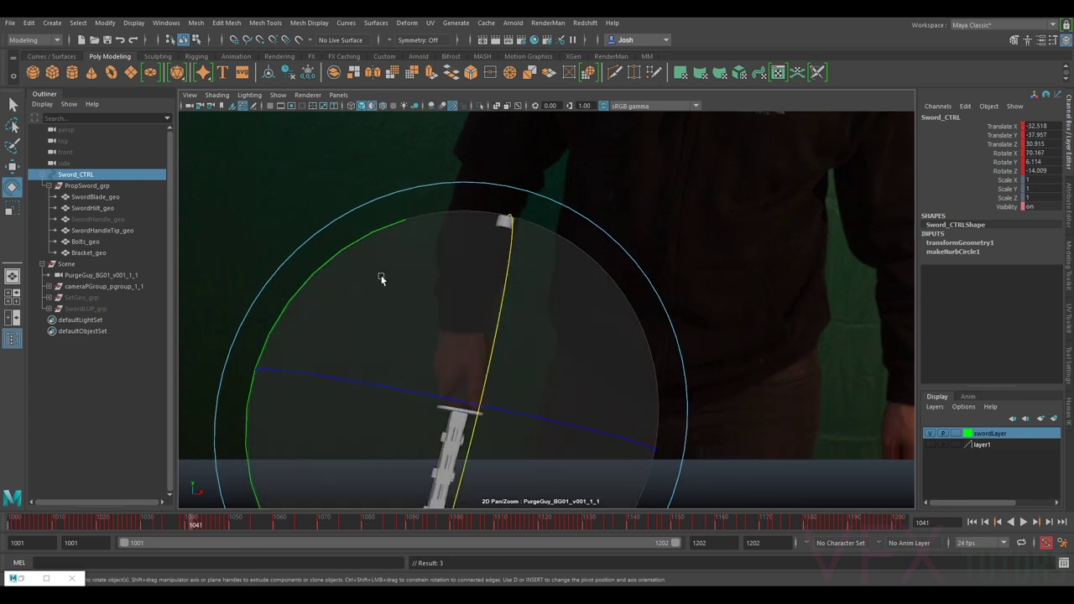
{"action": "left_click_drag", "start_coordinate": [345, 247], "coordinate": [346, 251]}
{"action": "key", "text": "alt+period"}
{"action": "key", "text": "alt+comma"}
{"action": "key", "text": "alt+period"}
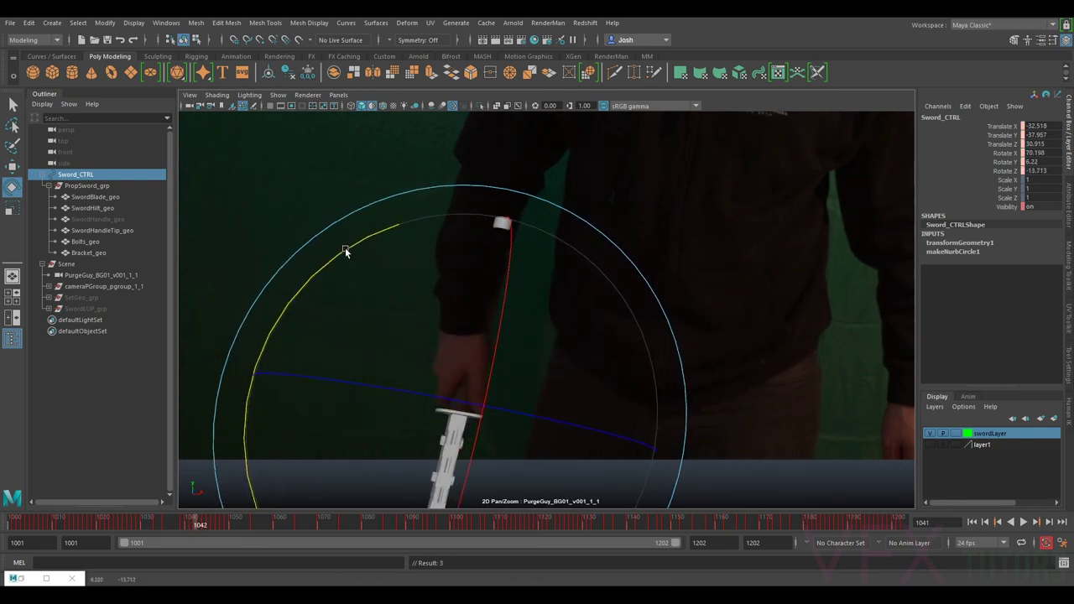
{"action": "key", "text": "alt+comma"}
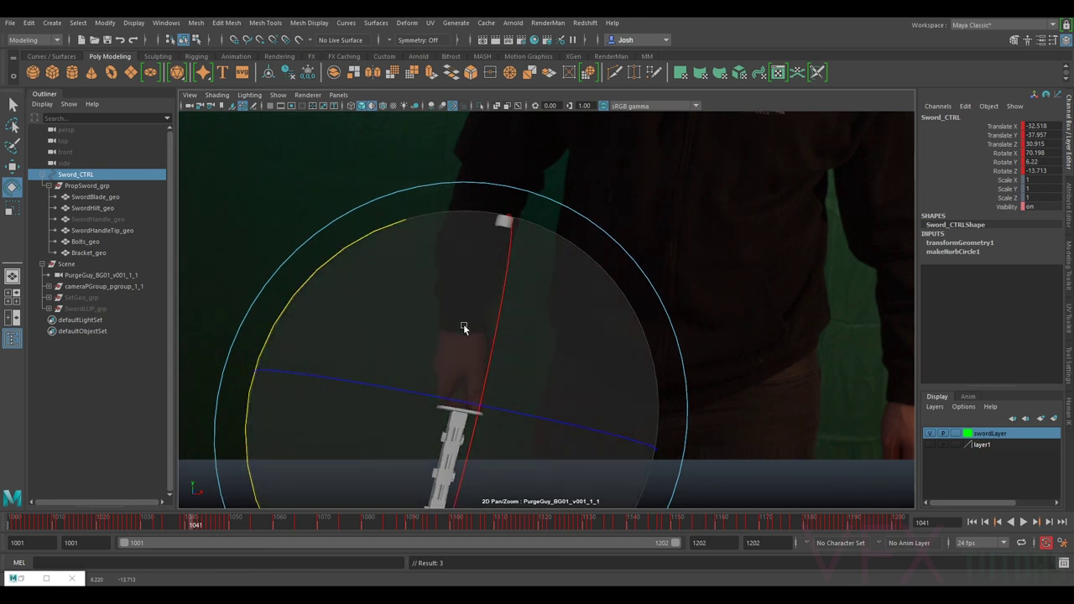
- Move Sword_CTRL back along its X axis at frame 1041 to about -32.68, -37.92, 30.93 and check it against frame 1042
{"action": "key", "text": "w"}
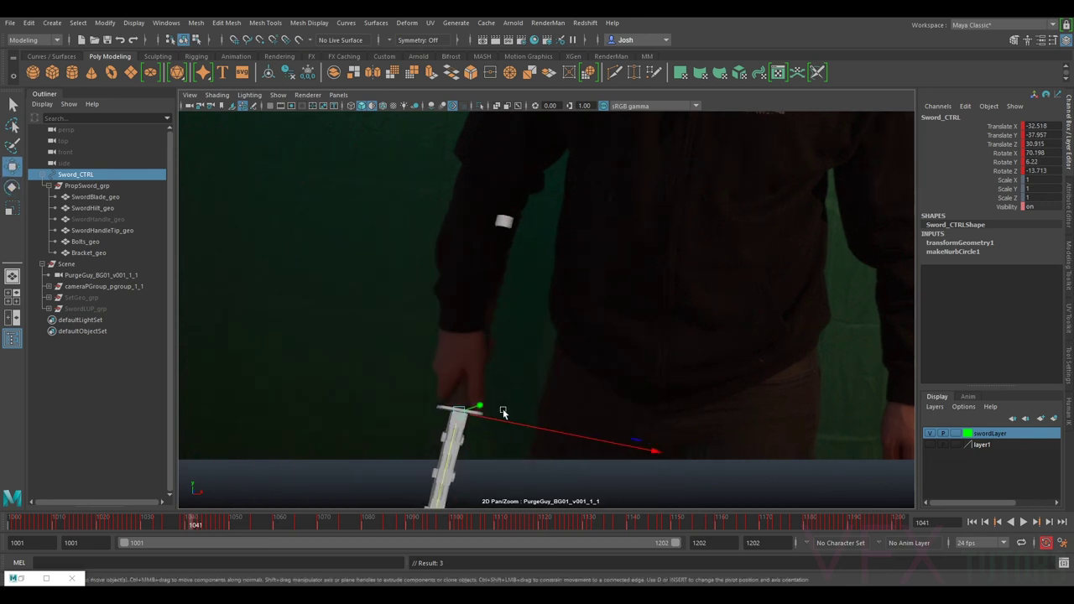
{"action": "left_click_drag", "start_coordinate": [502, 420], "coordinate": [494, 417]}
{"action": "key", "text": "alt+period"}
{"action": "key", "text": "alt+comma"}
{"action": "key", "text": "alt+period"}
{"action": "key", "text": "alt+comma"}
{"action": "key", "text": "alt+period"}
{"action": "key", "text": "alt+comma"}
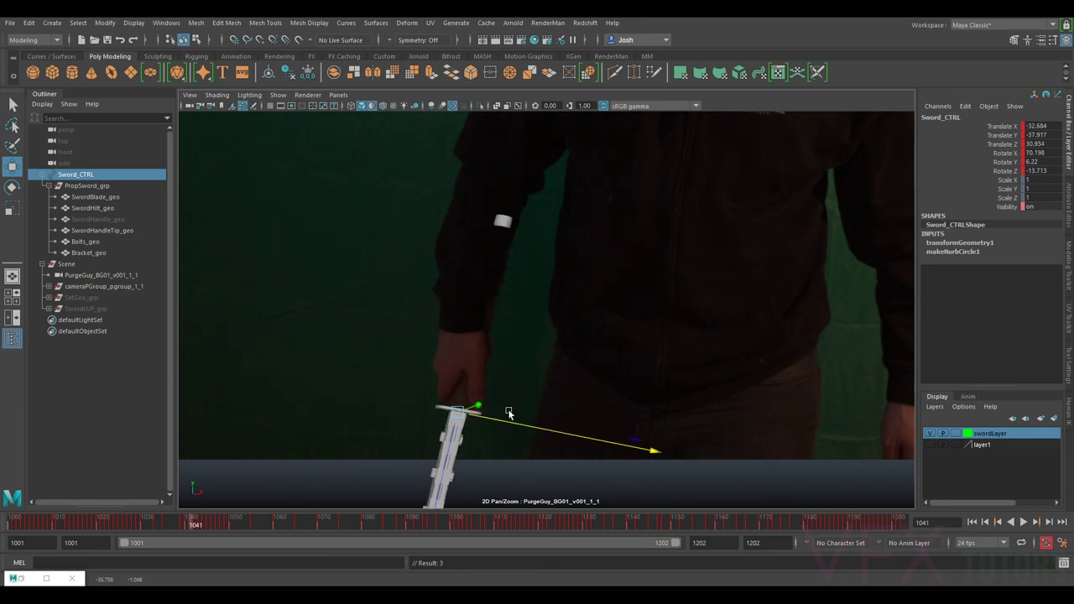
- At frame 1040, move Sword_CTRL along its X axis to about -32.86, -37.96, 29.69, key its translation and compare with frame 1041
{"action": "key", "text": "alt+comma"}
{"action": "left_click_drag", "start_coordinate": [502, 418], "coordinate": [502, 420]}
{"action": "key", "text": "shift+w"}
{"action": "key", "text": "shift+w"}
{"action": "key", "text": "shift+w"}
{"action": "key", "text": "alt+period"}
{"action": "key", "text": "alt+comma"}
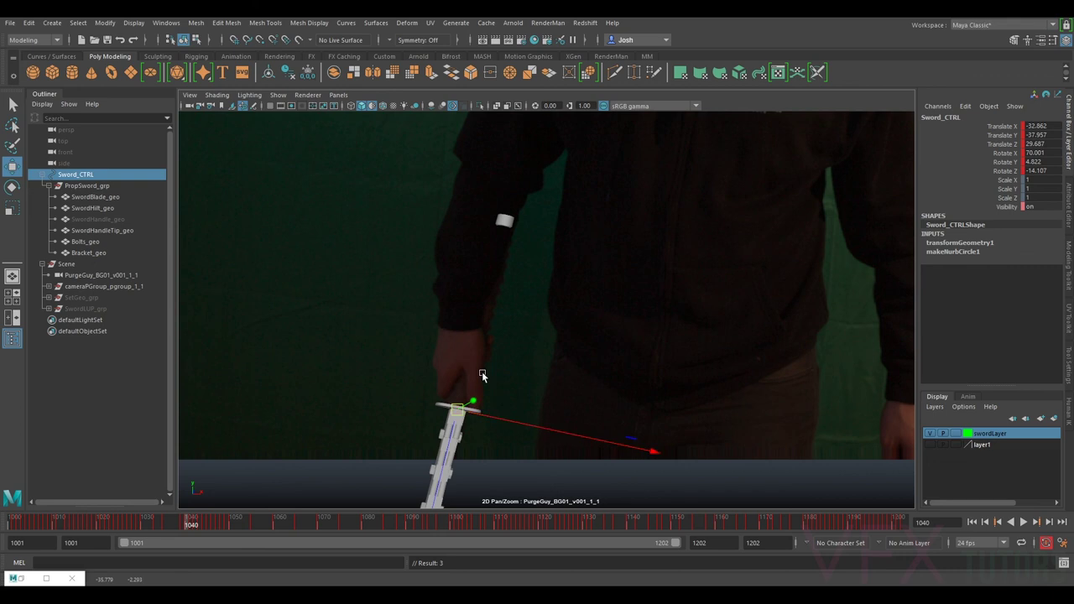
- At frame 1040, rotate Sword_CTRL slightly about its Y axis and compare it repeatedly with frame 1041
{"action": "key", "text": "e"}
{"action": "left_click_drag", "start_coordinate": [336, 252], "coordinate": [331, 252]}
{"action": "key", "text": "alt+period"}
{"action": "key", "text": "alt+comma"}
{"action": "key", "text": "alt+period"}
{"action": "key", "text": "alt+comma"}
{"action": "key", "text": "alt+period"}
{"action": "key", "text": "alt+comma"}
- At frame 1039, rotate Sword_CTRL to about 70.06, 3.37, -13.78 and compare it with frame 1040
{"action": "key", "text": "alt+comma"}
{"action": "left_click_drag", "start_coordinate": [333, 254], "coordinate": [330, 255]}
{"action": "left_click_drag", "start_coordinate": [411, 281], "coordinate": [291, 292]}
{"action": "key", "text": "alt+period"}
{"action": "key", "text": "alt+comma"}
{"action": "key", "text": "alt+period"}
{"action": "key", "text": "alt+comma"}
- At frame 1039, move Sword_CTRL along its X axis to about -33.18, -38.10, 28.45 and check it against the following frames
{"action": "key", "text": "w"}
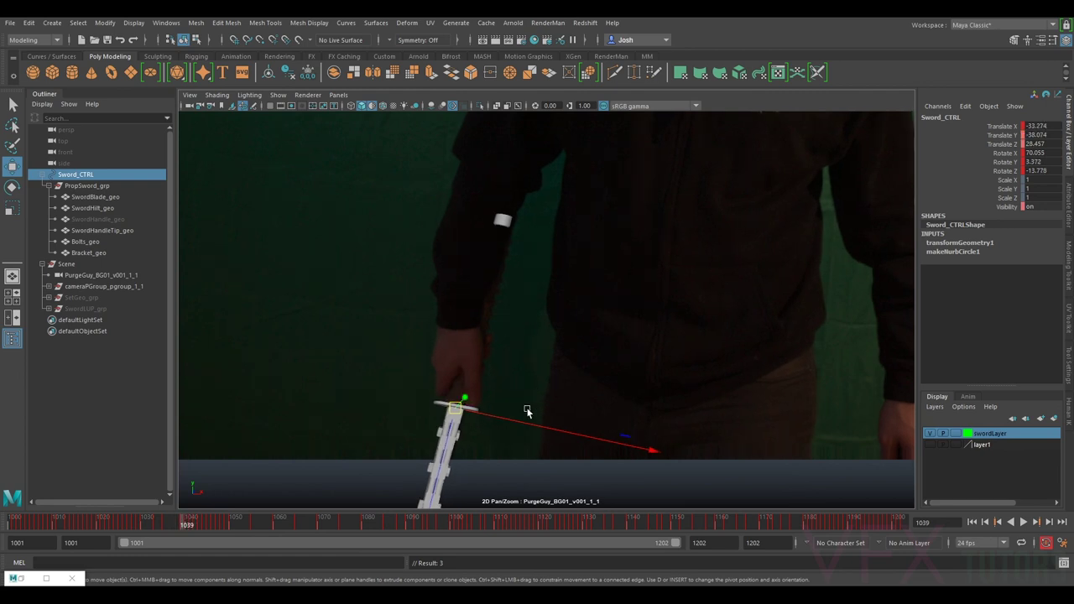
{"action": "left_click_drag", "start_coordinate": [498, 417], "coordinate": [497, 418]}
{"action": "key", "text": "alt+period"}
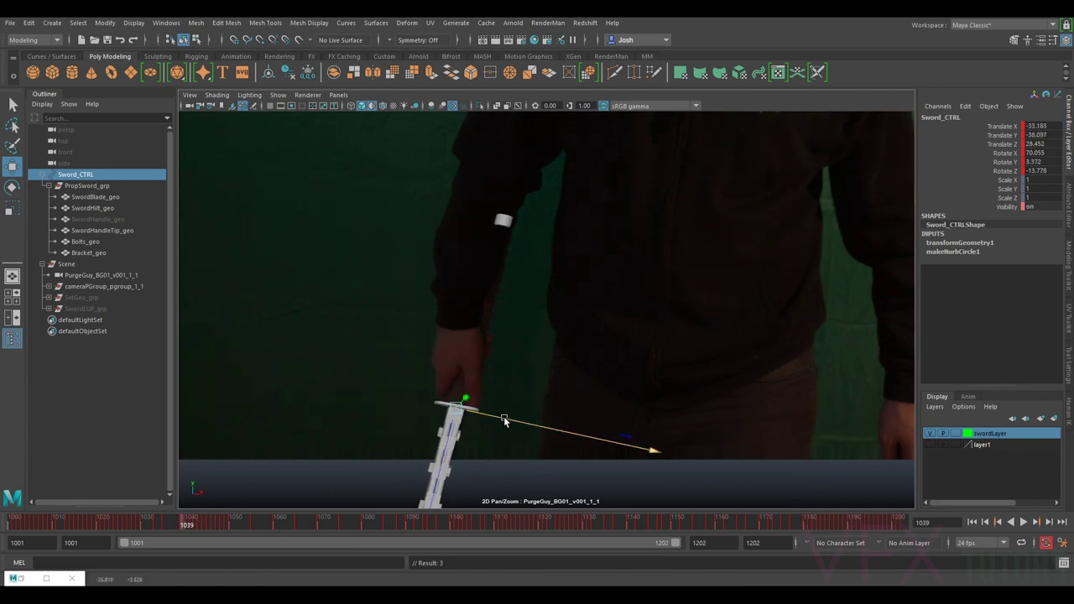
{"action": "left_click_drag", "start_coordinate": [504, 417], "coordinate": [504, 417]}
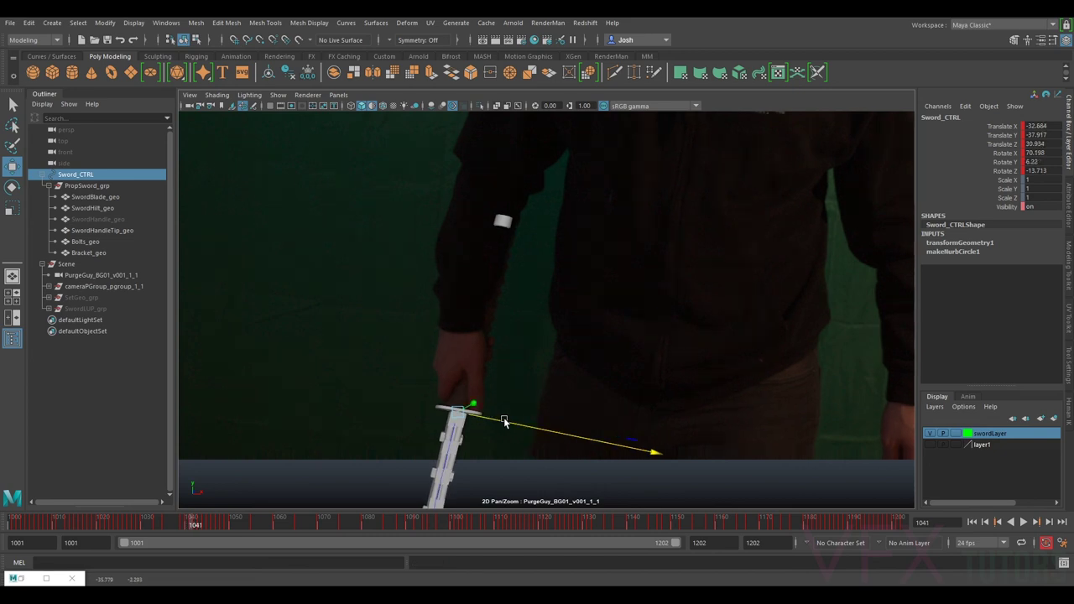
- At frame 1039, rotate Sword_CTRL to about 70.08, 3.53, -13.33, key its rotation and compare it with frame 1040
{"action": "key", "text": "e"}
{"action": "left_click_drag", "start_coordinate": [244, 412], "coordinate": [250, 409]}
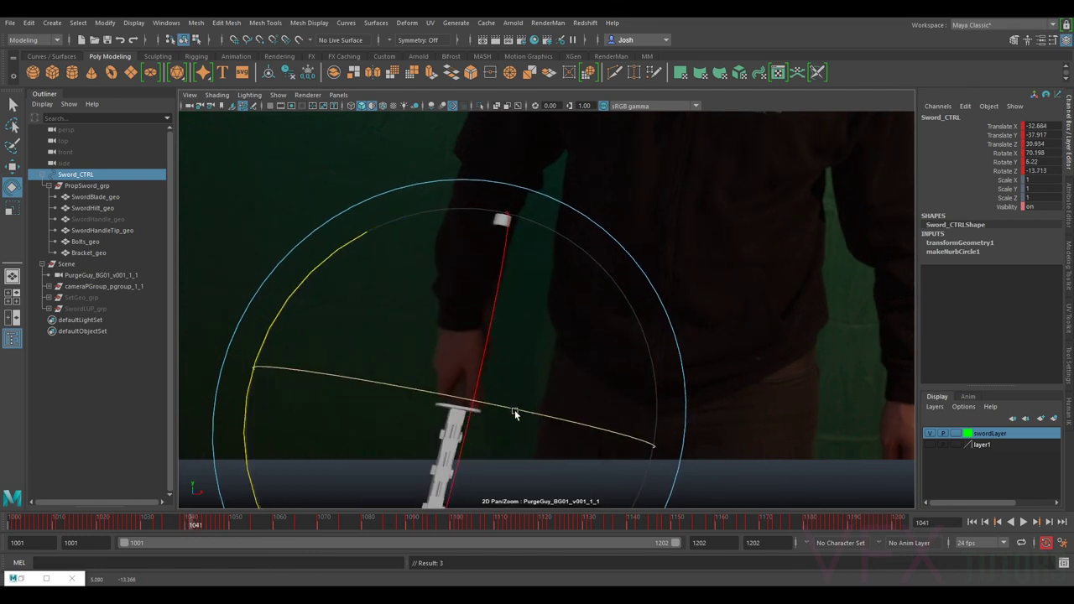
{"action": "left_click_drag", "start_coordinate": [516, 406], "coordinate": [299, 283]}
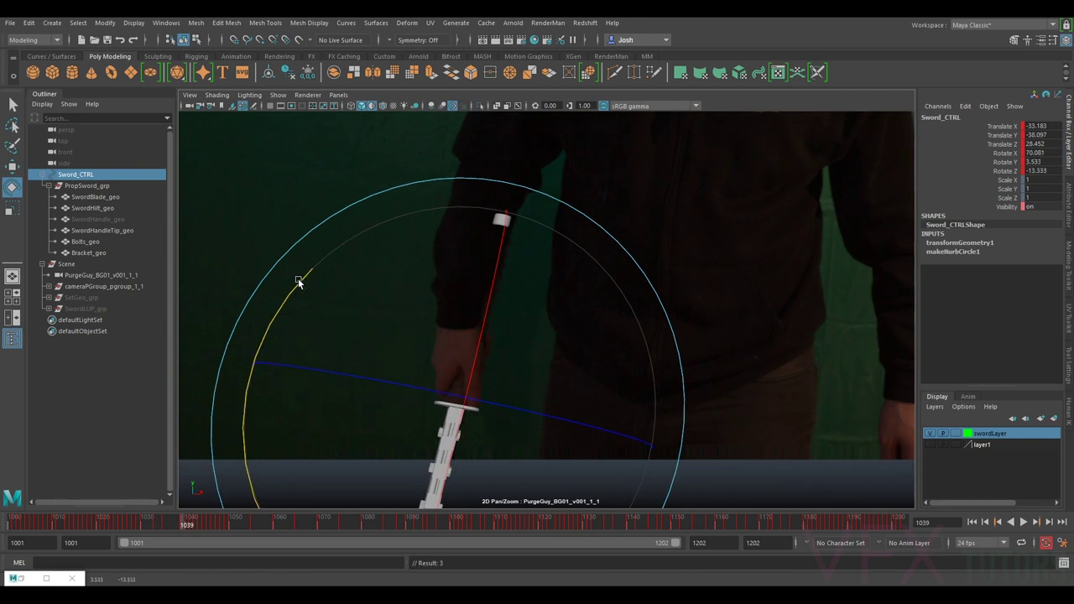
{"action": "key", "text": "shift+e"}
{"action": "key", "text": "alt+period"}
{"action": "key", "text": "alt+comma"}
{"action": "key", "text": "alt+period"}
{"action": "key", "text": "alt+comma"}
{"action": "key", "text": "alt+period"}
{"action": "key", "text": "alt+comma"}
- Rotate Sword_CTRL further about its Y axis at frame 1039 to about 70.12, 3.75, -12.73, key the rotation and recheck frame 1040
{"action": "left_click_drag", "start_coordinate": [306, 288], "coordinate": [295, 288]}
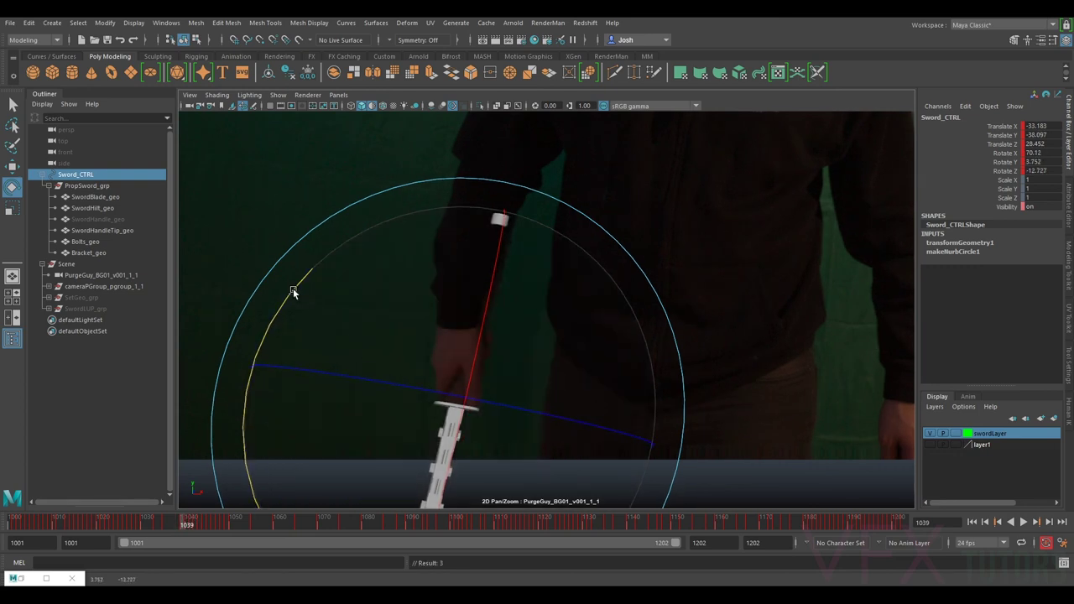
{"action": "key", "text": "shift+e"}
{"action": "left_click_drag", "start_coordinate": [279, 311], "coordinate": [280, 312]}
{"action": "key", "text": "alt+period"}
{"action": "key", "text": "alt+comma"}
- Play the shot and step through frames 1037 to 1040 to examine how the sword follows the hand
{"action": "key", "text": "alt+v"}
{"action": "mouse_move", "coordinate": [186, 528]}
{"action": "left_mouse_down"}
{"action": "mouse_move", "coordinate": [168, 531]}
{"action": "mouse_move", "coordinate": [225, 528]}
{"action": "mouse_move", "coordinate": [176, 530]}
{"action": "left_mouse_up"}
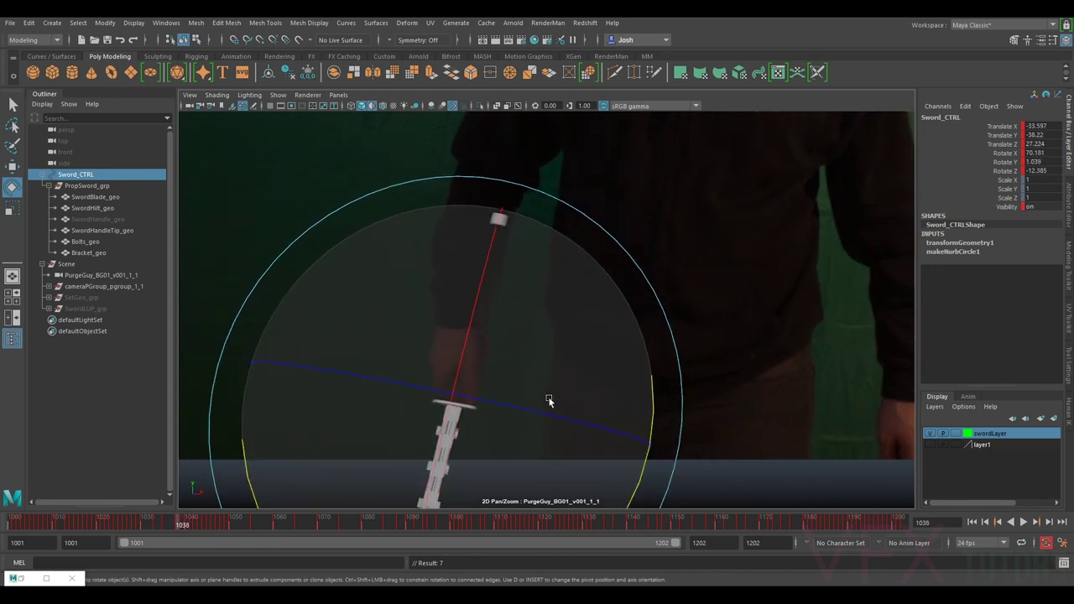
{"action": "left_click", "coordinate": [174, 525]}
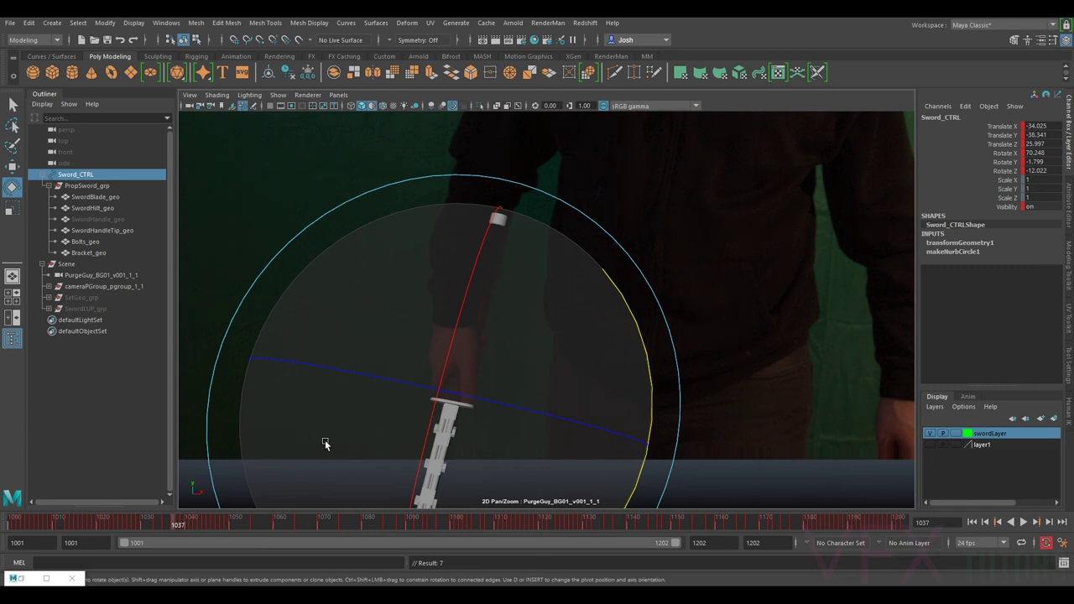
{"action": "key", "text": "w"}
{"action": "key", "text": "alt+period"}
{"action": "key", "text": "alt+period"}
{"action": "key", "text": "alt+period"}
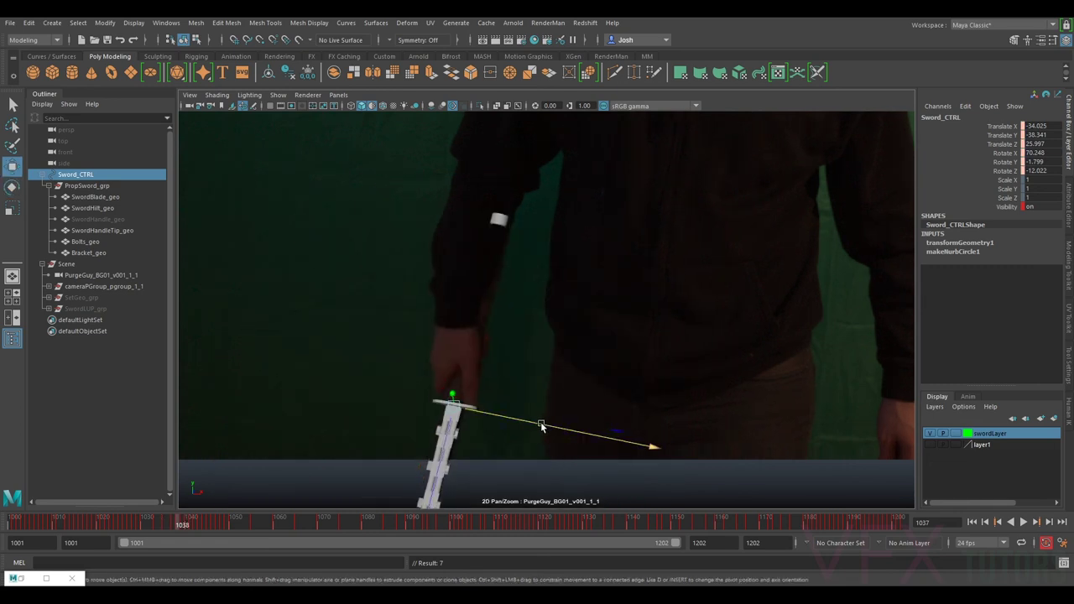
{"action": "key", "text": "alt+comma"}
{"action": "key", "text": "alt+comma"}
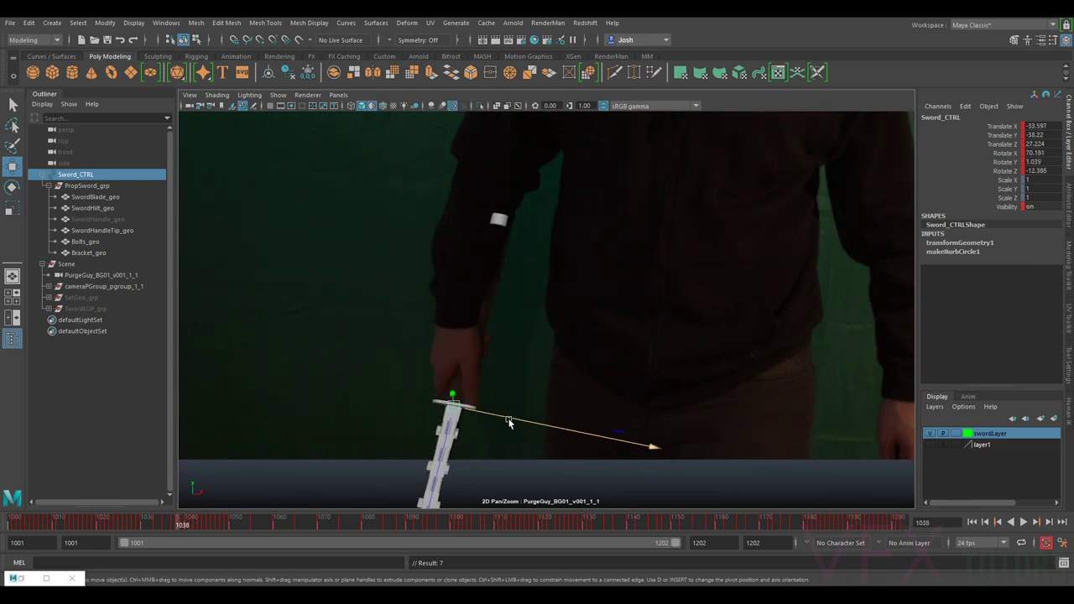
- At frame 1038, rotate Sword_CTRL about its Z axis to about 70.17, 1.92, -12.70, key the rotation and compare with frame 1039
{"action": "key", "text": "e"}
{"action": "left_click_drag", "start_coordinate": [527, 413], "coordinate": [529, 410]}
{"action": "key", "text": "shift+e"}
{"action": "key", "text": "shift+e"}
{"action": "key", "text": "alt+period"}
{"action": "key", "text": "alt+comma"}
{"action": "key", "text": "alt+period"}
{"action": "key", "text": "alt+comma"}
{"action": "key", "text": "alt+period"}
{"action": "key", "text": "alt+comma"}
{"action": "key", "text": "alt+period"}
{"action": "key", "text": "alt+comma"}
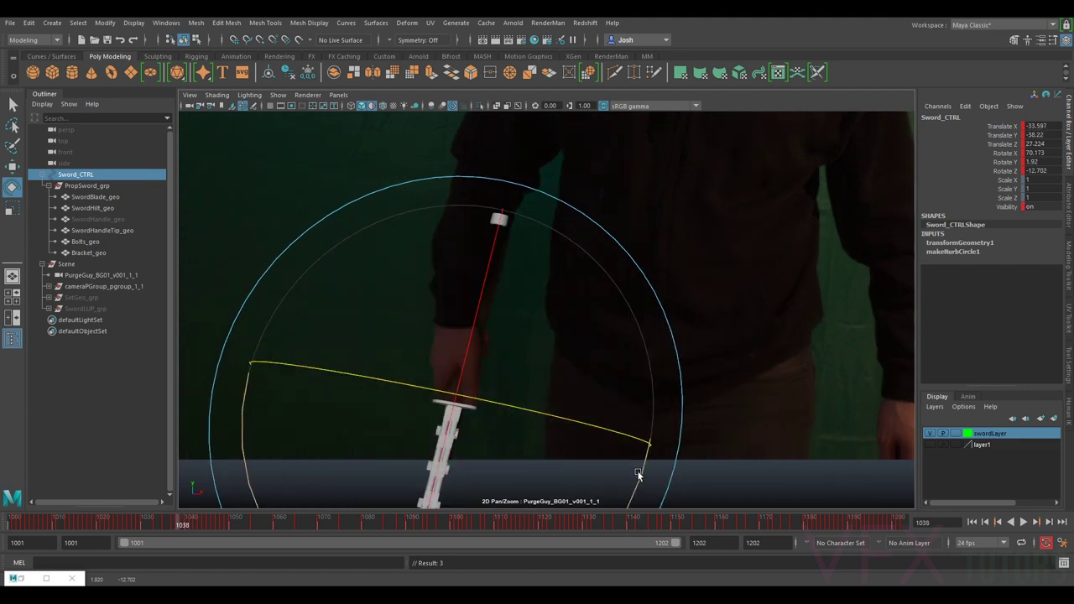
- At frame 1037, rotate Sword_CTRL about its Z and Y axes to about 70.26, -0.04, -12.43 and compare with frame 1038
{"action": "key", "text": "alt+comma"}
{"action": "key", "text": "alt+period"}
{"action": "key", "text": "alt+comma"}
{"action": "key", "text": "alt+period"}
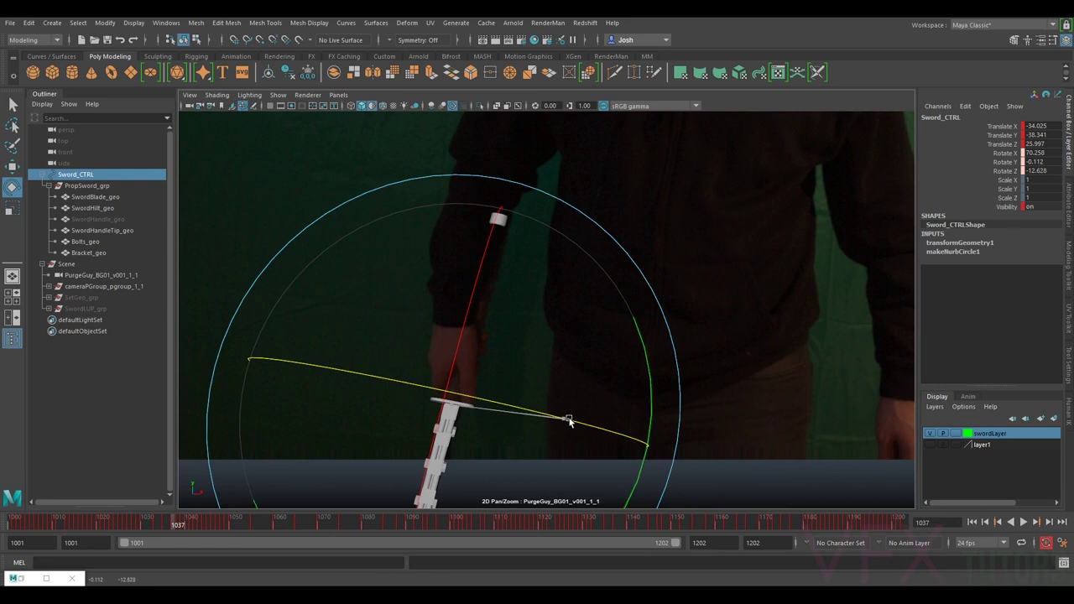
{"action": "key", "text": "alt+comma"}
{"action": "key", "text": "alt+period"}
{"action": "key", "text": "alt+comma"}
{"action": "key", "text": "alt+period"}
{"action": "key", "text": "alt+comma"}
{"action": "key", "text": "alt+period"}
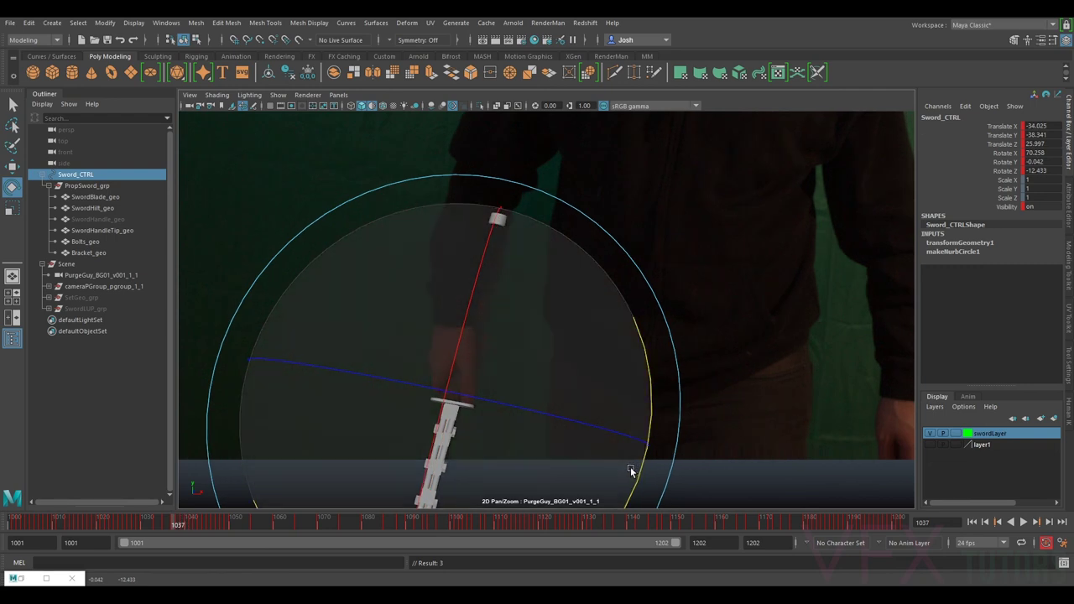
- At frame 1037, move Sword_CTRL along its X axis to about -34.01, -38.35, 26.00 and compare it with frame 1038
{"action": "key", "text": "alt+comma"}
{"action": "key", "text": "w"}
{"action": "key", "text": "alt+period"}
{"action": "key", "text": "alt+comma"}
{"action": "key", "text": "alt+period"}
{"action": "key", "text": "alt+comma"}
{"action": "key", "text": "alt+period"}
{"action": "key", "text": "alt+comma"}
{"action": "left_click_drag", "start_coordinate": [504, 415], "coordinate": [504, 414]}
{"action": "key", "text": "alt+period"}
{"action": "key", "text": "alt+comma"}
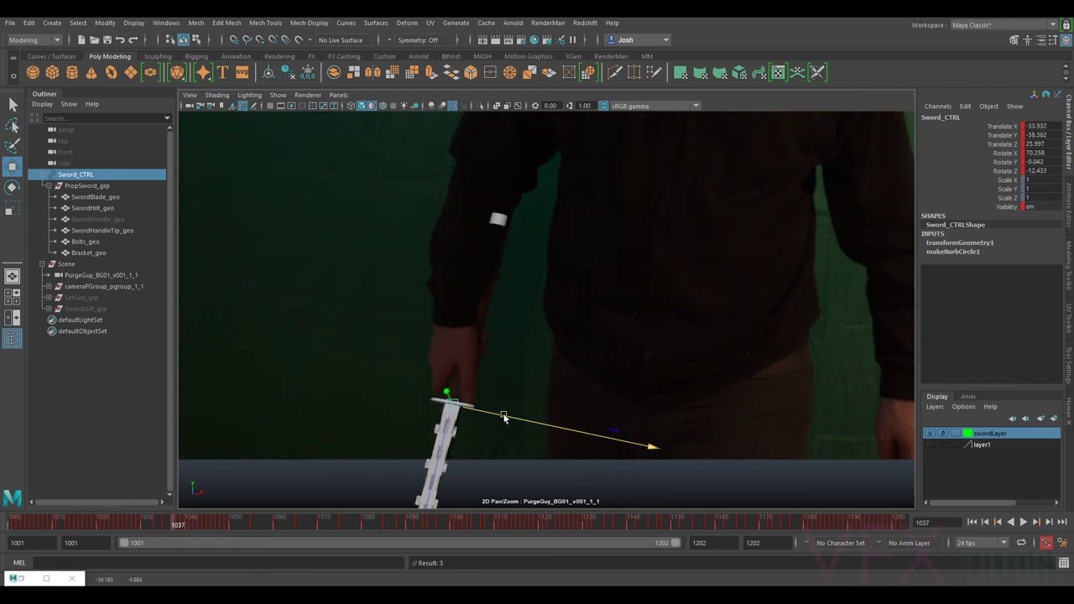
{"action": "key", "text": "alt+period"}
{"action": "key", "text": "alt+comma"}
- At frame 1035, move Sword_CTRL along its X axis to about -34.81, -38.60, 23.61 and compare it with frame 1036
{"action": "key", "text": "alt+comma"}
{"action": "key", "text": "alt+comma"}
{"action": "key", "text": "alt+period"}
{"action": "key", "text": "alt+comma"}
{"action": "left_click_drag", "start_coordinate": [504, 416], "coordinate": [504, 415]}
{"action": "key", "text": "alt+period"}
{"action": "key", "text": "alt+comma"}
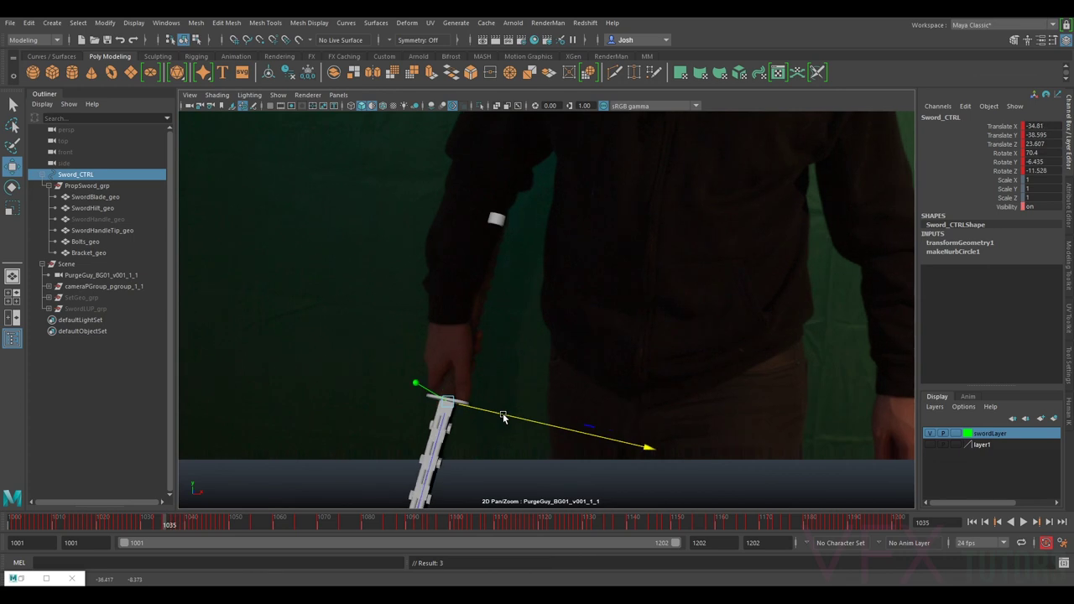
- At frame 1036, rotate Sword_CTRL about its Y axis to about 70.30, -3.58, -11.60 and compare it with the neighbouring frames
{"action": "key", "text": "e"}
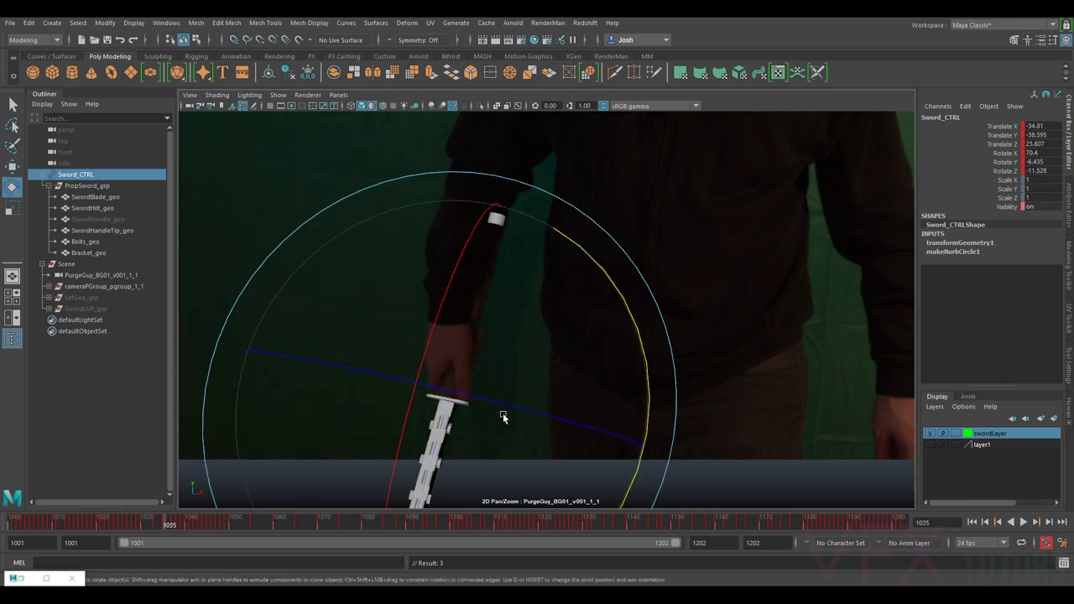
{"action": "left_click", "coordinate": [170, 519]}
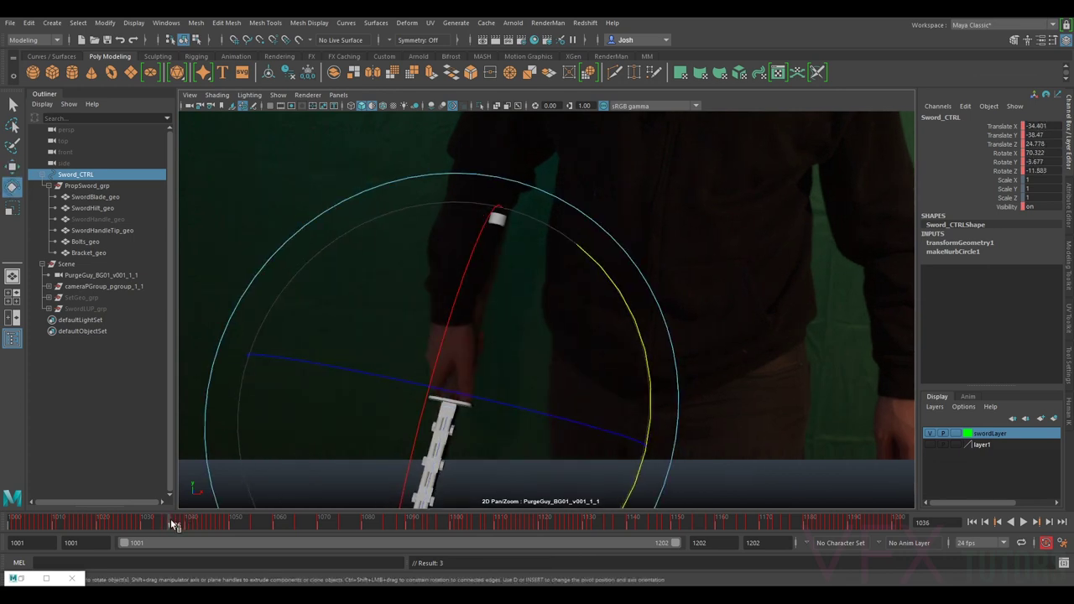
{"action": "key", "text": "alt+period"}
{"action": "key", "text": "alt+comma"}
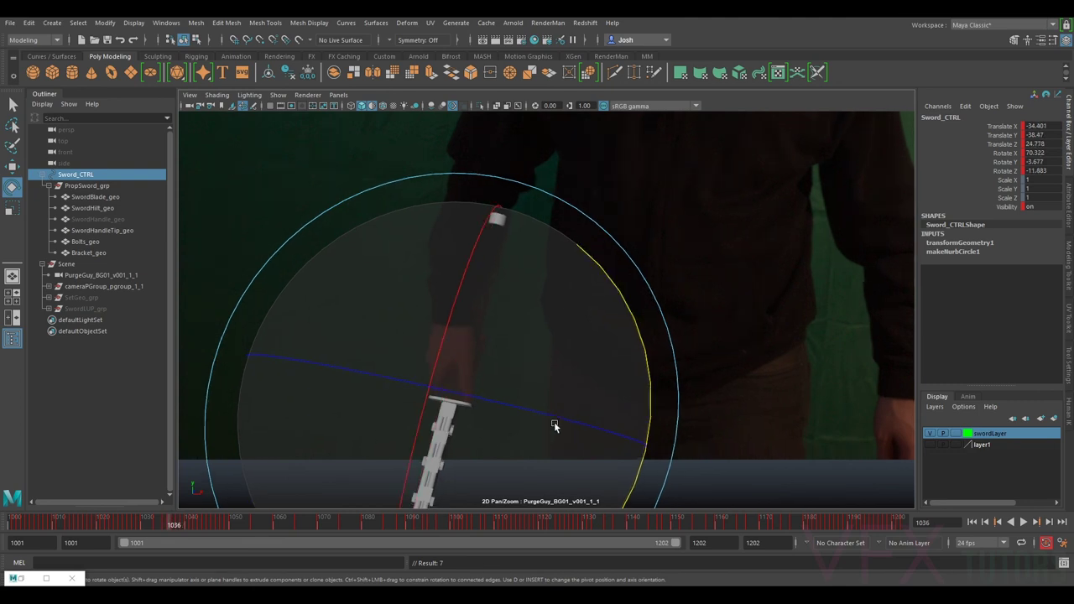
{"action": "key", "text": "alt+period"}
{"action": "key", "text": "alt+comma"}
{"action": "key", "text": "alt+period"}
{"action": "key", "text": "alt+comma"}
{"action": "left_click_drag", "start_coordinate": [647, 407], "coordinate": [650, 407]}
{"action": "key", "text": "alt+period"}
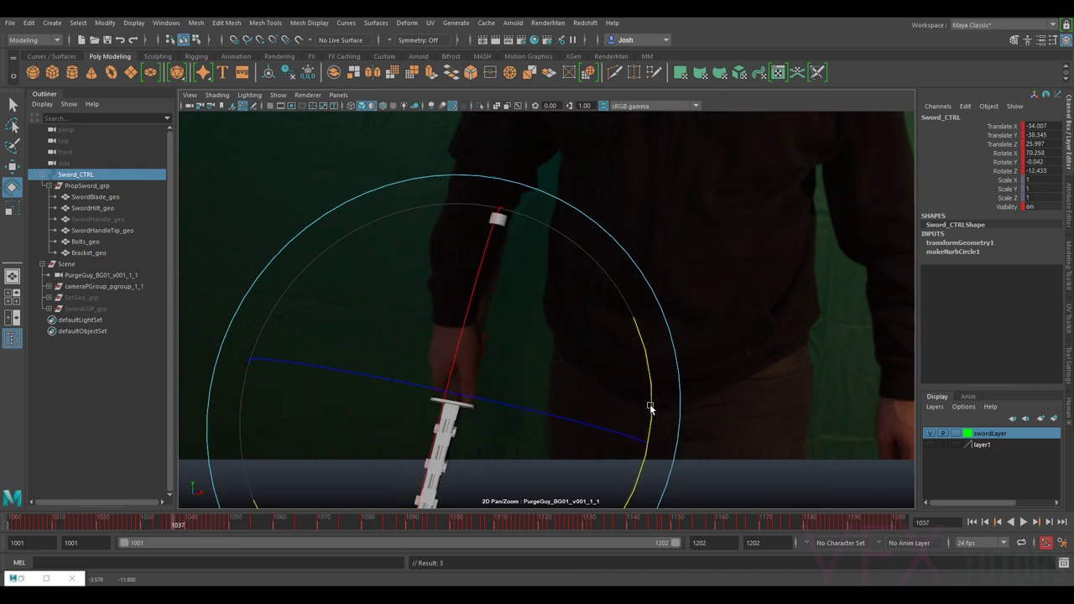
{"action": "key", "text": "alt+comma"}
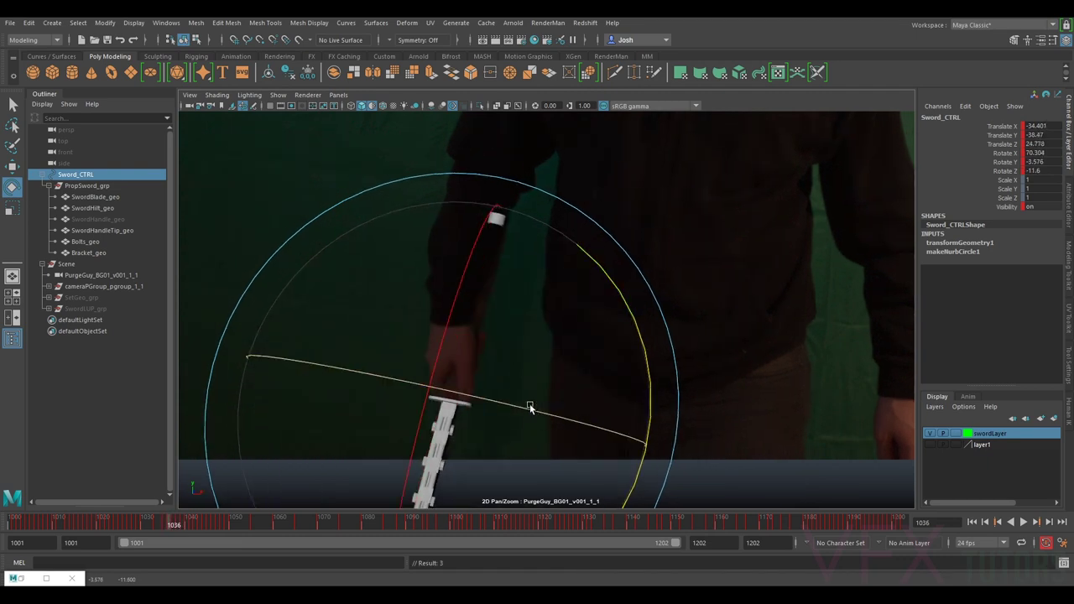
{"action": "key", "text": "alt+comma"}
{"action": "key", "text": "alt+period"}
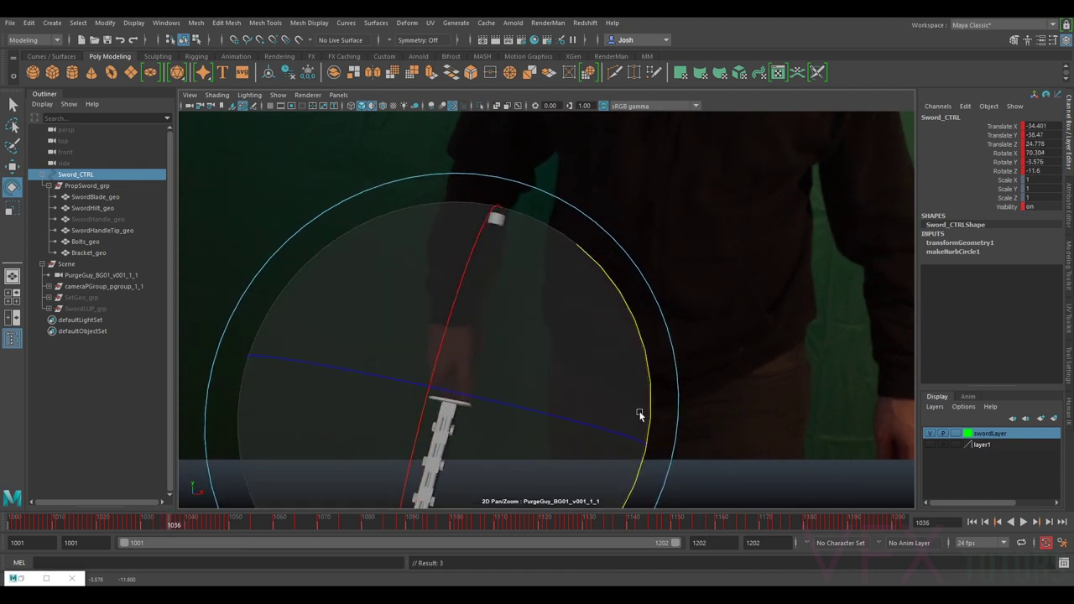
- At frame 1035, rotate Sword_CTRL slightly about its Y axis and check the preceding frames
{"action": "key", "text": "alt+comma"}
{"action": "left_click_drag", "start_coordinate": [649, 422], "coordinate": [640, 423]}
{"action": "key", "text": "comma"}
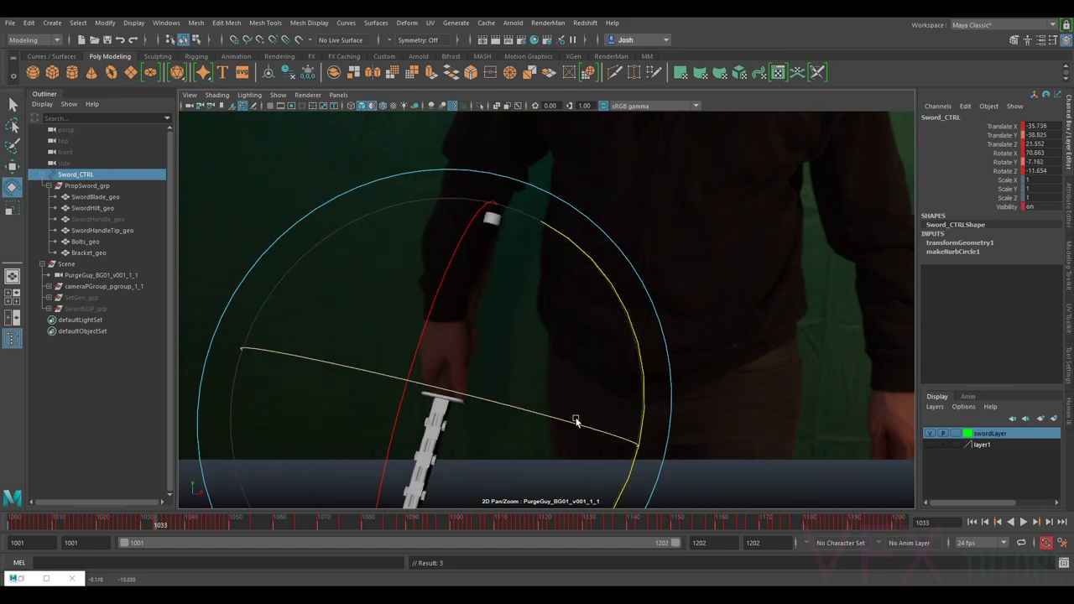
- At frame 1033, rotate Sword_CTRL about its Y axis to about 70.55, -6.84, -10.74 after comparing with frame 1034
{"action": "key", "text": "period"}
{"action": "key", "text": "comma"}
{"action": "left_click_drag", "start_coordinate": [642, 422], "coordinate": [643, 419]}
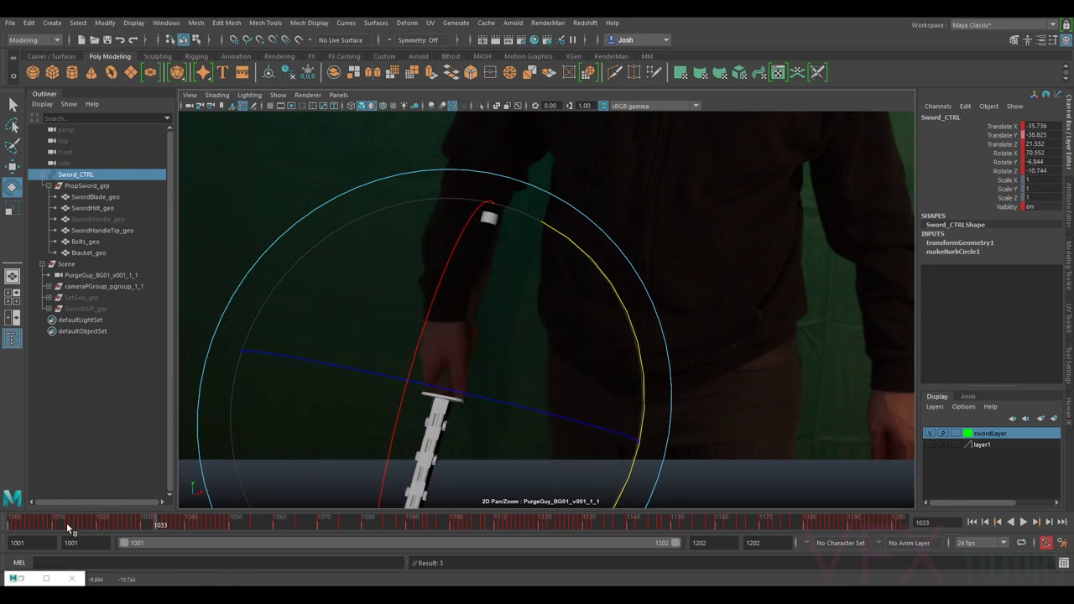
- Compare frames 1033 and 1034, and move Sword_CTRL along its X axis at frame 1033 to about -35.66, -38.85, 21.56
{"action": "key", "text": "alt+period"}
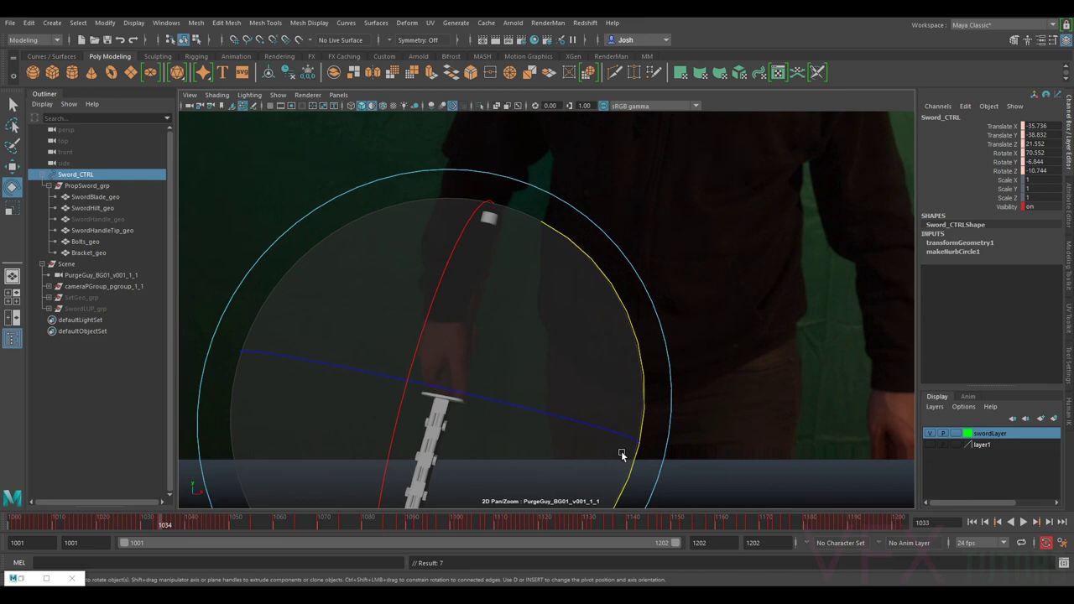
{"action": "key", "text": "alt+comma"}
{"action": "key", "text": "w"}
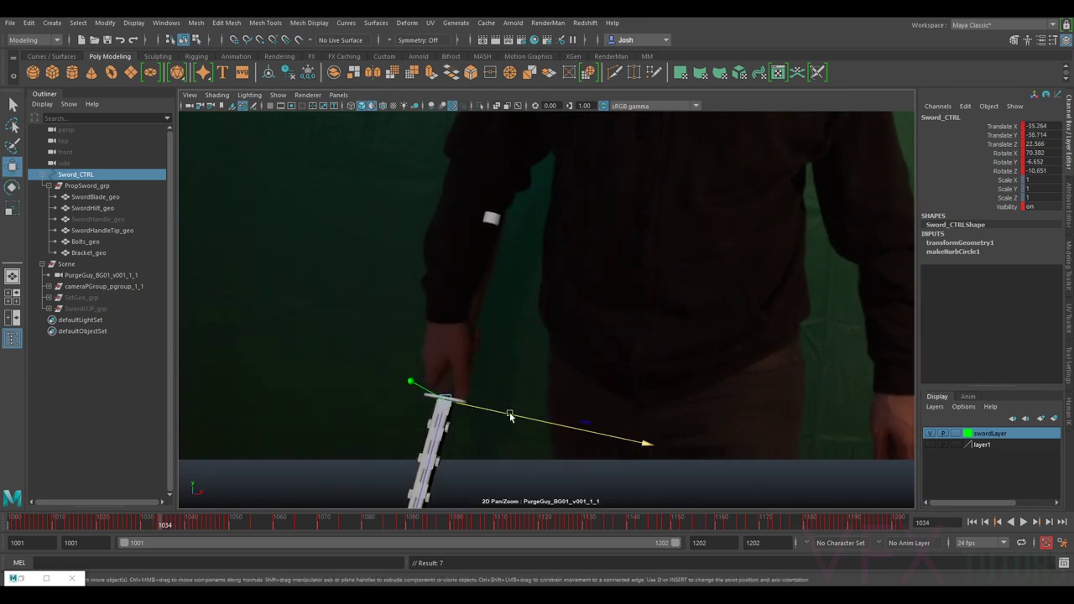
{"action": "left_click_drag", "start_coordinate": [498, 414], "coordinate": [498, 411]}
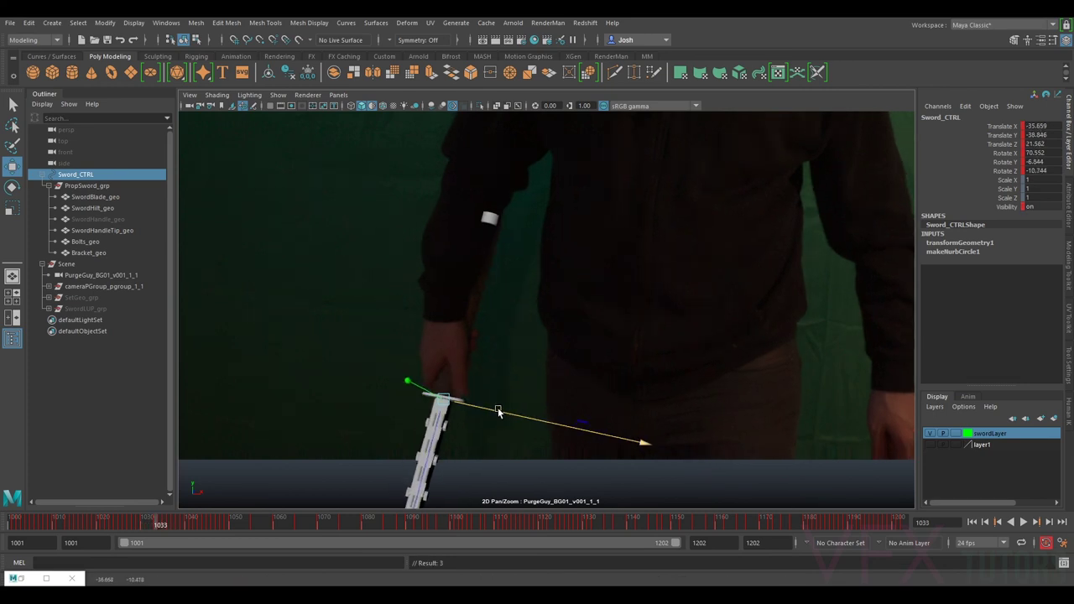
- At frame 1030, rotate Sword_CTRL about its Y axis to about -8.11 in Y and -11.88 in Z, and check frames up to 1034
{"action": "key", "text": "e"}
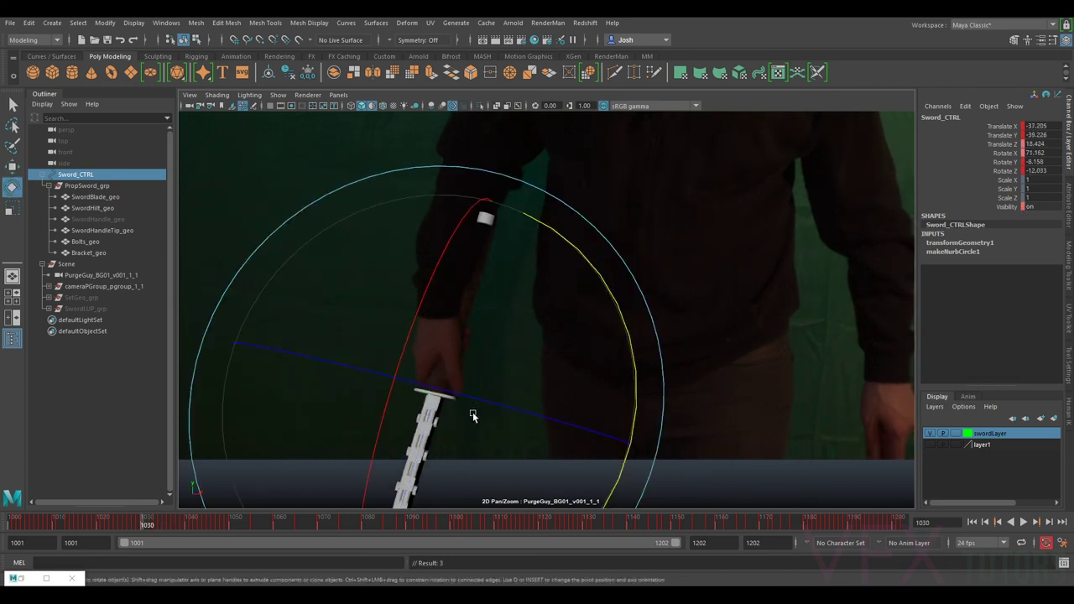
{"action": "left_click_drag", "start_coordinate": [633, 381], "coordinate": [632, 379]}
{"action": "key", "text": "."}
{"action": "key", "text": "."}
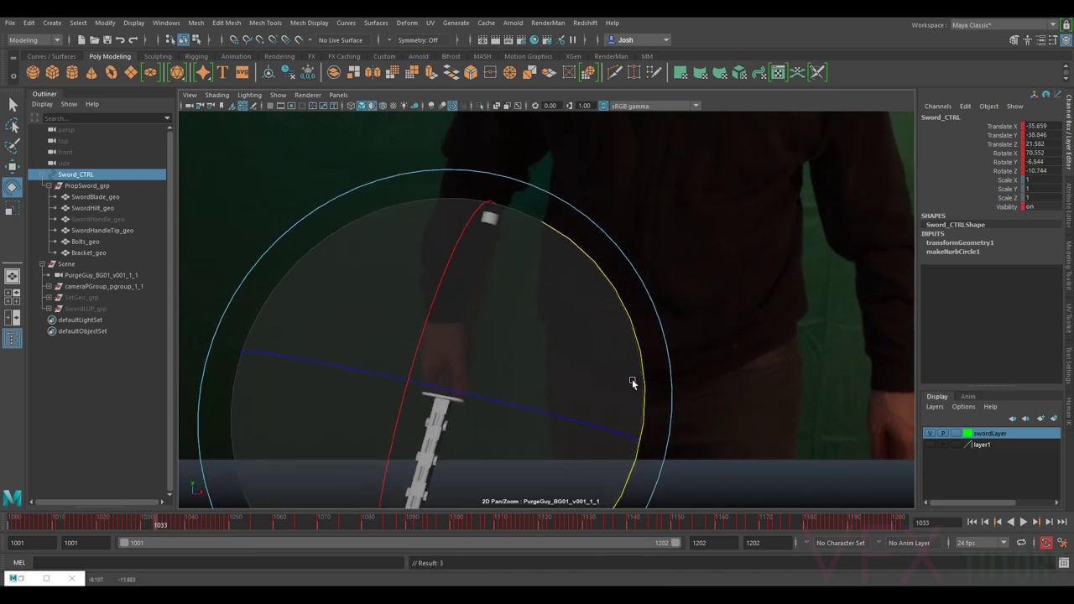
{"action": "key", "text": "."}
{"action": "key", "text": "."}
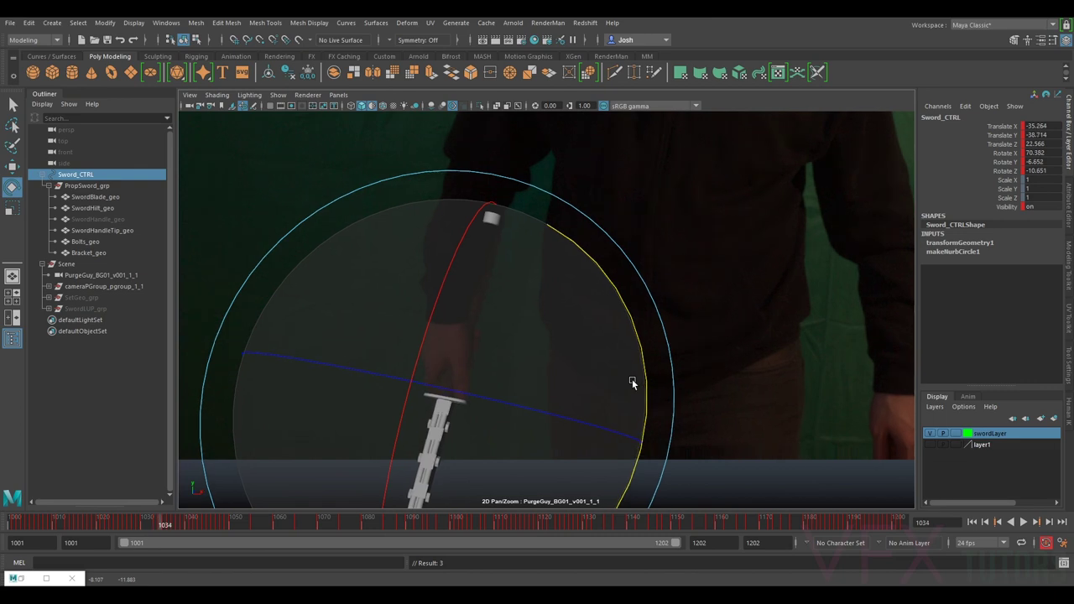
{"action": "key", "text": "."}
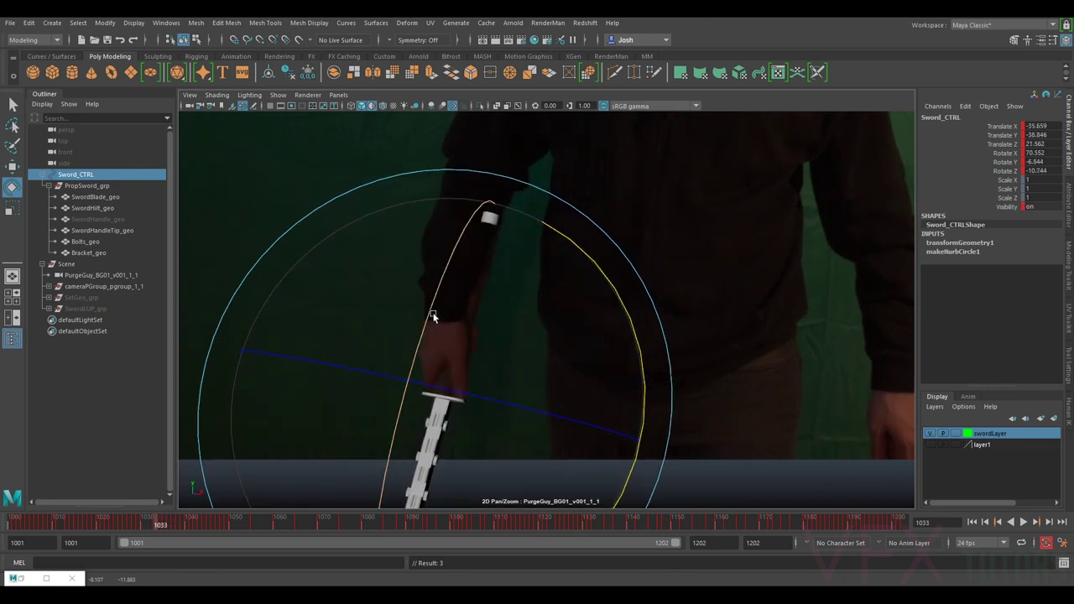
- At frame 1033, rotate Sword_CTRL about its X axis to about 70.75 and compare it with frame 1034
{"action": "left_click", "coordinate": [426, 323]}
{"action": "key", "text": "alt+period"}
{"action": "key", "text": "alt+comma"}
{"action": "key", "text": "alt+period"}
{"action": "key", "text": "alt+"}
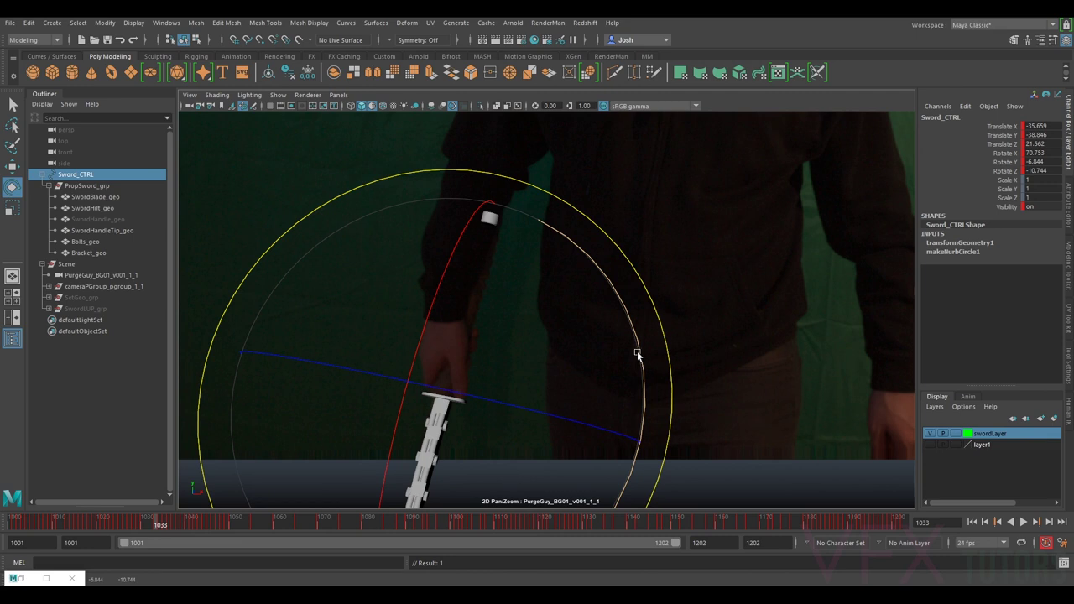
- Step back and forth between frames 1032, 1033 and 1034 to examine the sword guard's alignment with the hand
{"action": "key", "text": "w"}
{"action": "key", "text": "alt+period"}
{"action": "key", "text": "alt+comma"}
{"action": "key", "text": "alt+comma"}
{"action": "key", "text": "alt+period"}
{"action": "left_click", "coordinate": [150, 524]}
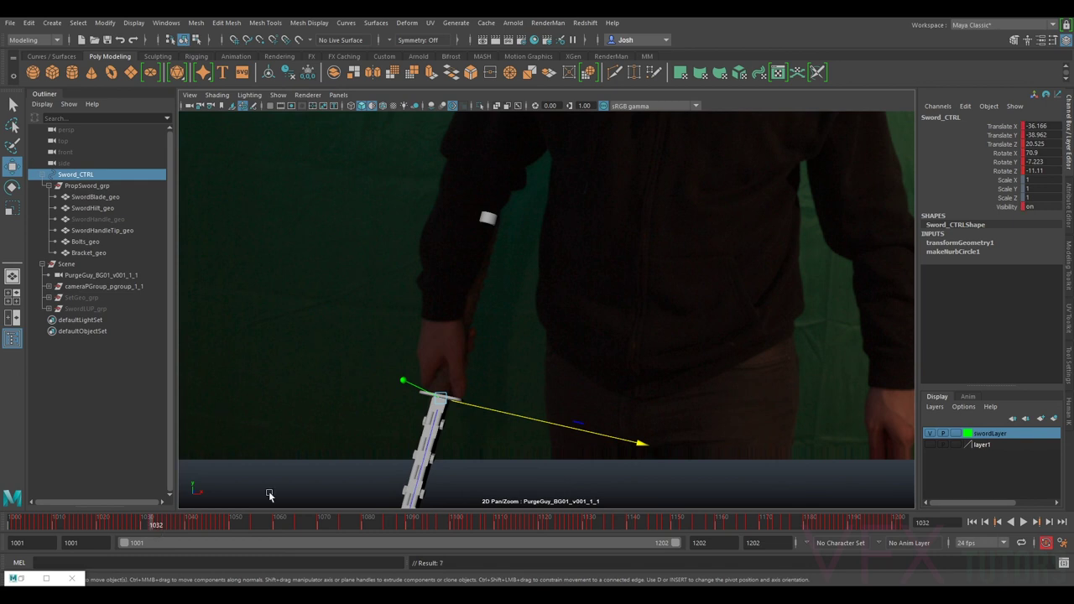
{"action": "key", "text": "alt+."}
{"action": "key", "text": "alt+"}
{"action": "key", "text": "alt+."}
{"action": "key", "text": "alt+"}
{"action": "key", "text": "alt+."}
{"action": "key", "text": "alt+"}
{"action": "key", "text": "alt+."}
{"action": "key", "text": "alt+"}
{"action": "key", "text": "alt+."}
{"action": "key", "text": "alt+."}
{"action": "key", "text": "alt+"}
{"action": "key", "text": "alt+"}
- Try shifting Sword_CTRL slightly along its X axis at frame 1032, compare with frame 1033, and undo the move
{"action": "left_click_drag", "start_coordinate": [485, 409], "coordinate": [484, 409]}
{"action": "key", "text": "alt+."}
{"action": "key", "text": "alt+"}
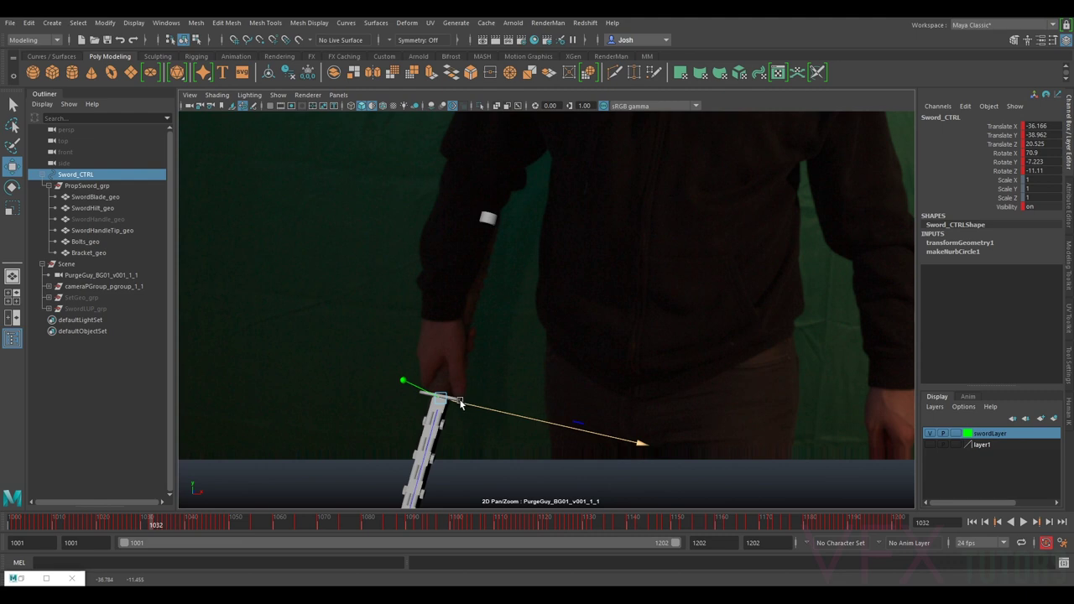
{"action": "key", "text": "ctrl+z"}
- Step through the frames around 1033 in a closer view to examine how the sword guard sits against the hand
{"action": "right_click_drag", "start_coordinate": [472, 389], "coordinate": [588, 406]}
{"action": "key", "text": "alt+."}
{"action": "middle_click_drag", "start_coordinate": [475, 353], "coordinate": [516, 300]}
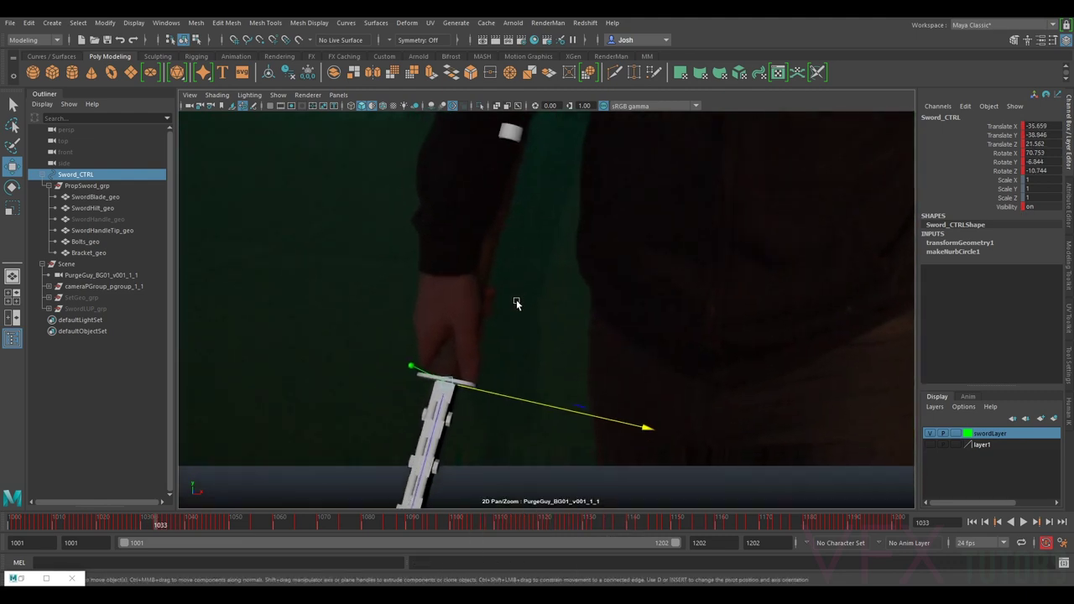
{"action": "key", "text": "alt+."}
{"action": "key", "text": "alt+"}
{"action": "key", "text": "alt+."}
{"action": "key", "text": "alt+comma"}
{"action": "key", "text": "alt+comma"}
{"action": "key", "text": "alt+comma"}
{"action": "key", "text": "alt+comma"}
- Key all of Sword_CTRL's channels at frame 1031, and nudge it along its X axis to Translate X about -36.11 at frame 1032
{"action": "left_click", "coordinate": [147, 520]}
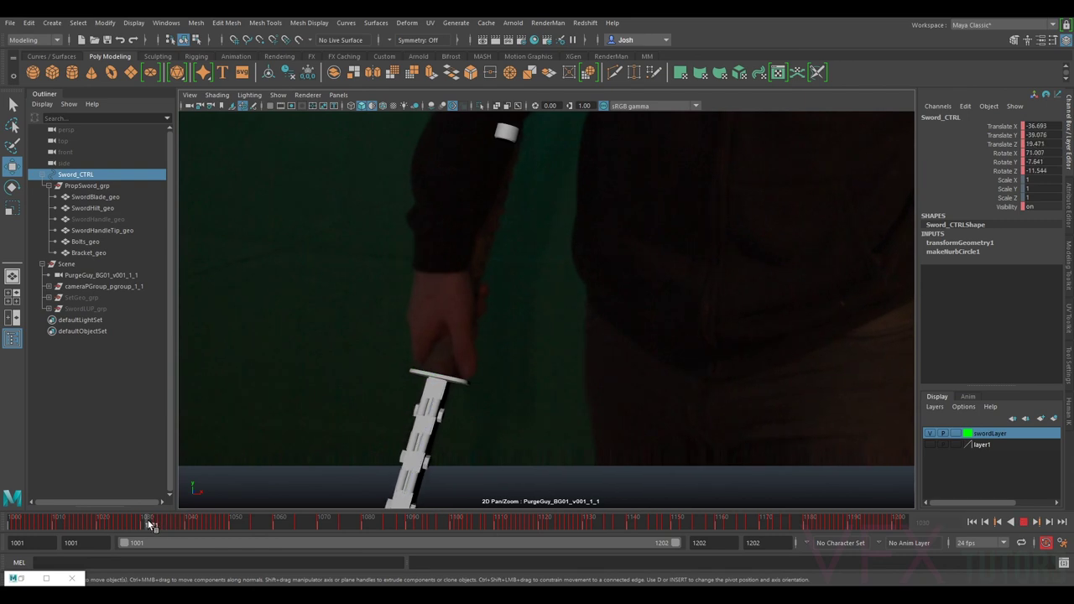
{"action": "key", "text": "s"}
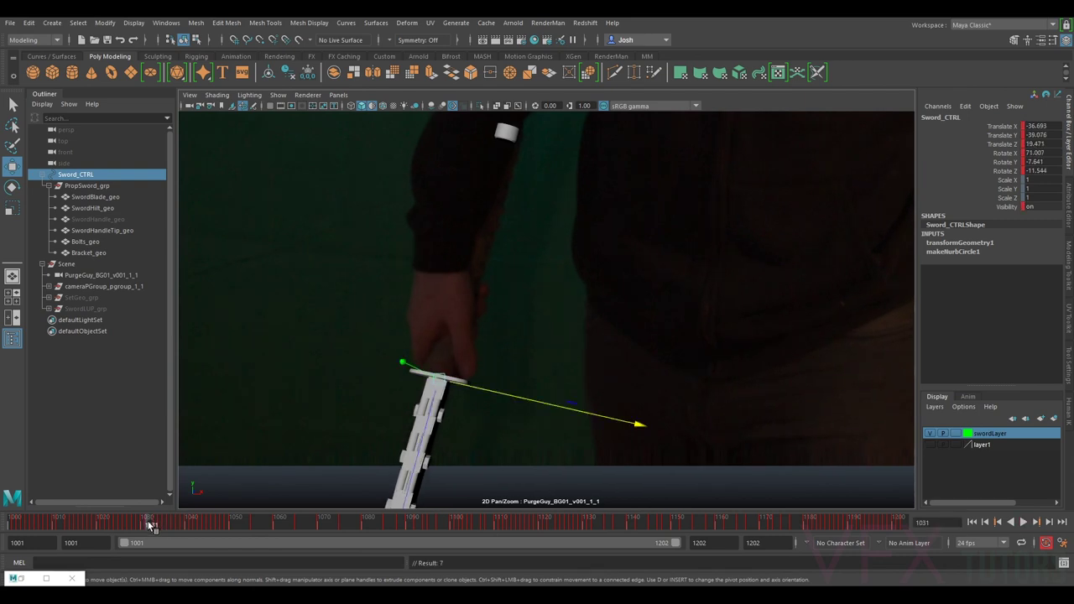
{"action": "left_click", "coordinate": [152, 522]}
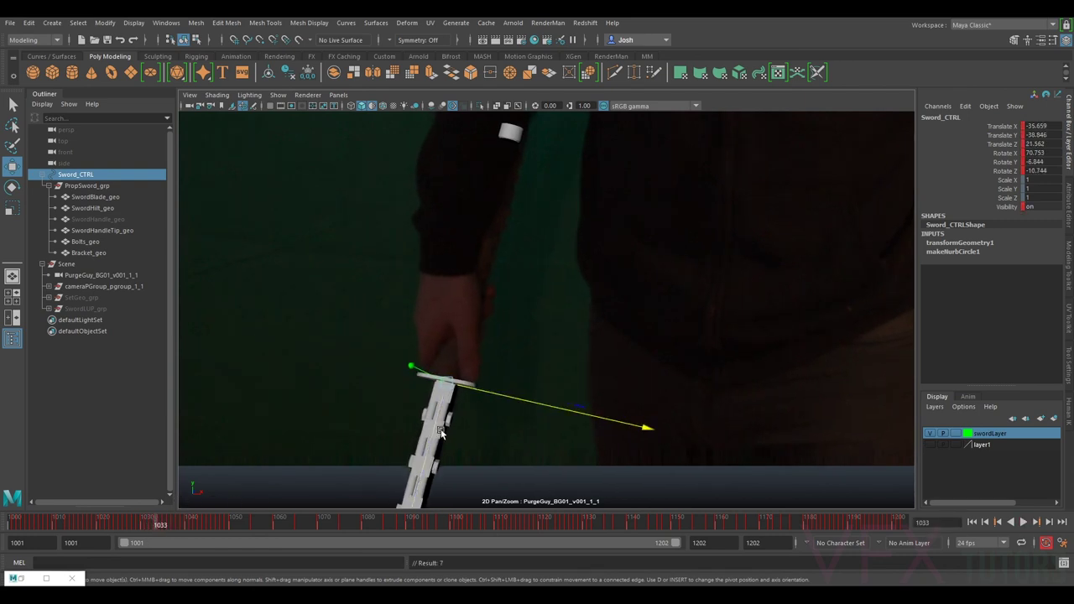
{"action": "left_click_drag", "start_coordinate": [484, 392], "coordinate": [486, 391]}
{"action": "key", "text": "alt+period"}
{"action": "key", "text": "alt+comma"}
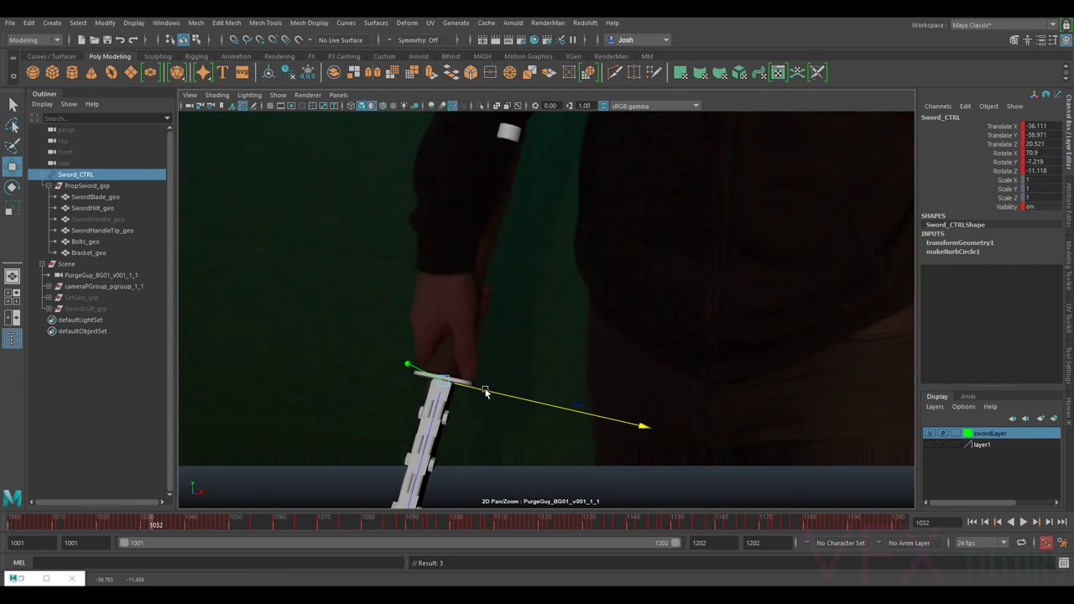
- Step back from frame 1032 to about frame 1023 to examine how well the sword follows the hand
{"action": "key", "text": "alt+comma"}
{"action": "key", "text": "alt+comma"}
{"action": "key", "text": "alt+comma"}
{"action": "key", "text": "alt+comma"}
{"action": "key", "text": "alt+comma"}
{"action": "key", "text": "alt+comma"}
{"action": "key", "text": "alt+comma"}
{"action": "key", "text": "alt+comma"}
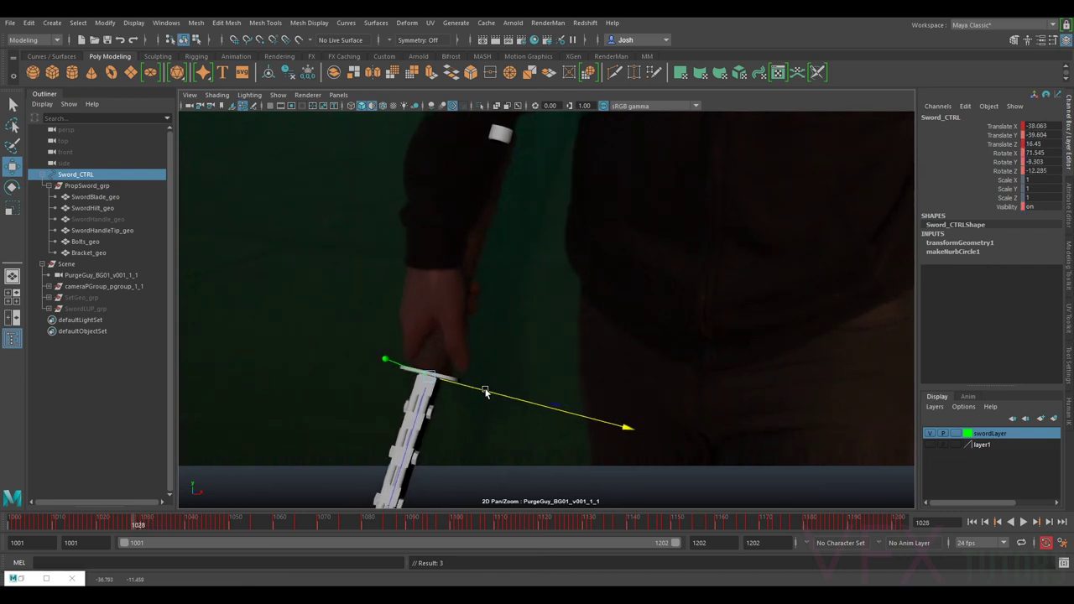
{"action": "key", "text": "alt+comma"}
{"action": "key", "text": "alt+comma"}
{"action": "key", "text": "alt+period"}
{"action": "key", "text": "alt+period"}
{"action": "key", "text": "alt+period"}
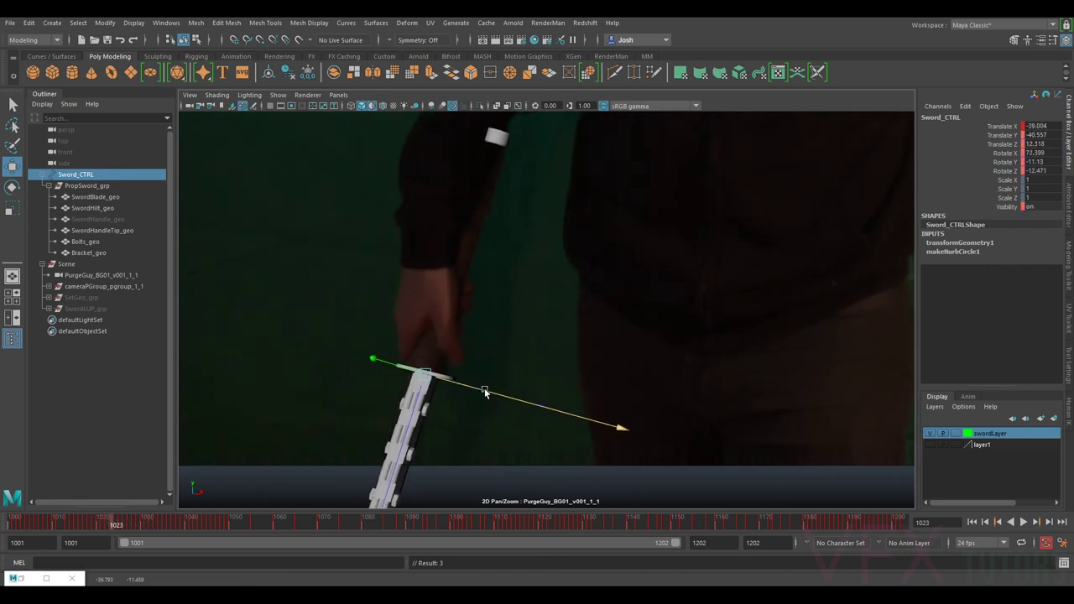
- Compare frames 1023 to 1026, and shift Sword_CTRL along its X axis to Translate X about -38.87 at frame 1025
{"action": "key", "text": "alt+comma"}
{"action": "key", "text": "alt+period"}
{"action": "key", "text": "alt+period"}
{"action": "key", "text": "alt+period"}
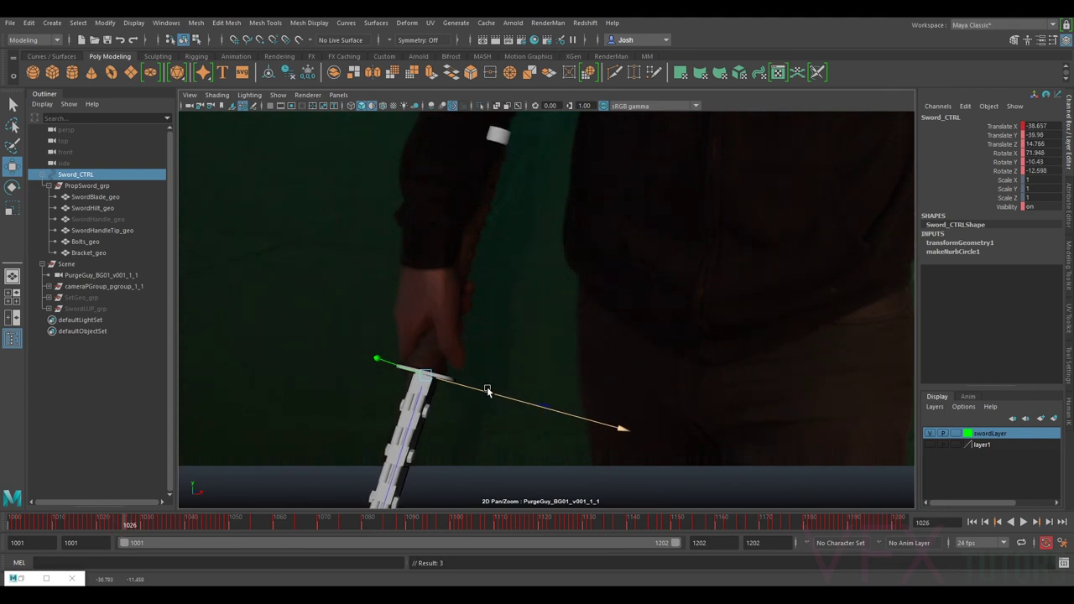
{"action": "key", "text": "alt+comma"}
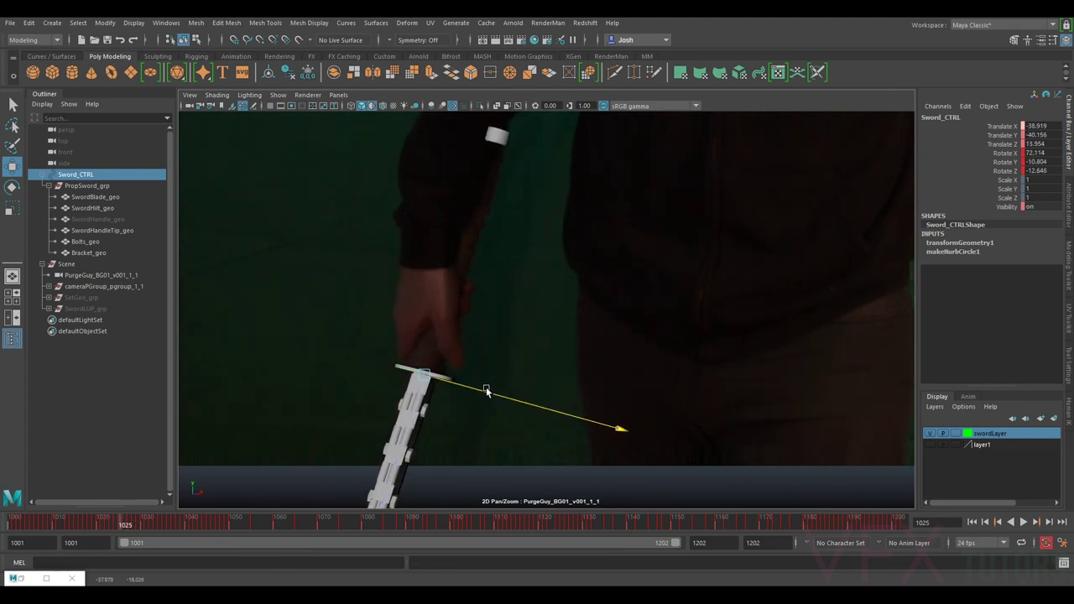
{"action": "left_click_drag", "start_coordinate": [487, 390], "coordinate": [485, 395]}
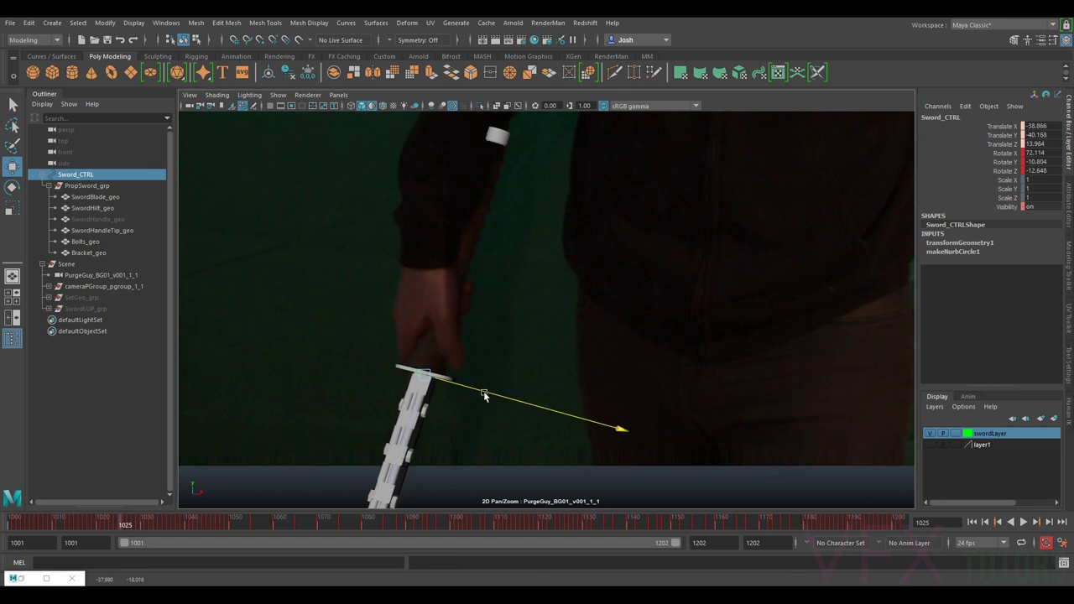
- At frame 1024, nudge Sword_CTRL along its X axis and compare its position with frame 1025
{"action": "key", "text": "alt+comma"}
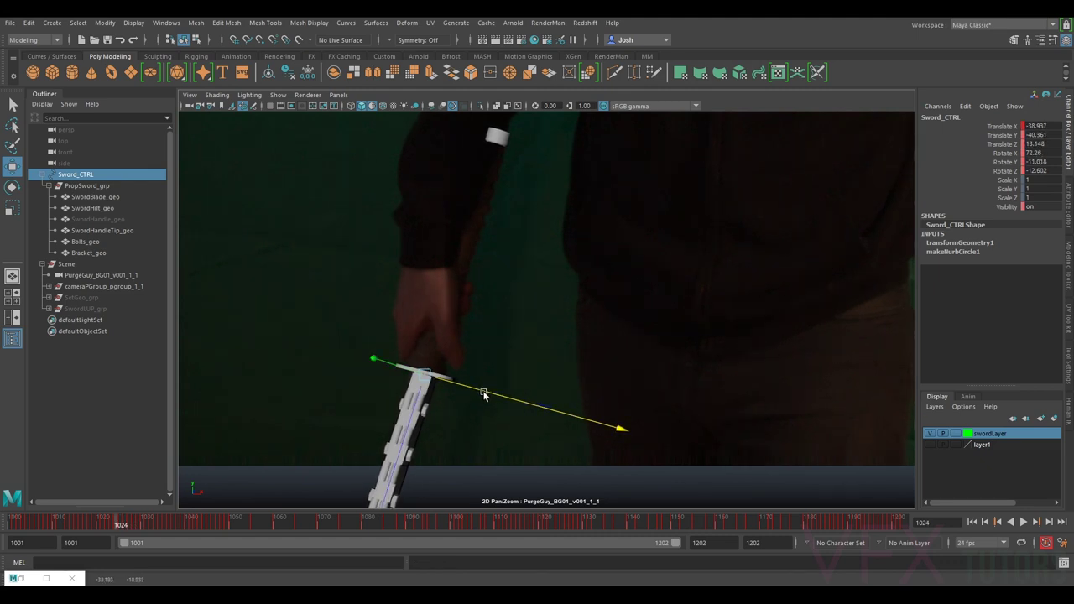
{"action": "left_click_drag", "start_coordinate": [404, 370], "coordinate": [480, 390]}
{"action": "key", "text": "alt+period"}
{"action": "key", "text": "alt+comma"}
{"action": "key", "text": "alt+period"}
{"action": "key", "text": "alt+comma"}
{"action": "key", "text": "alt+period"}
{"action": "key", "text": "alt+comma"}
{"action": "key", "text": "alt+period"}
{"action": "key", "text": "alt+comma"}
- At frame 1023, move Sword_CTRL to about -38.93, -40.52, 12.45 in translation and compare it with frame 1022
{"action": "key", "text": "alt+comma"}
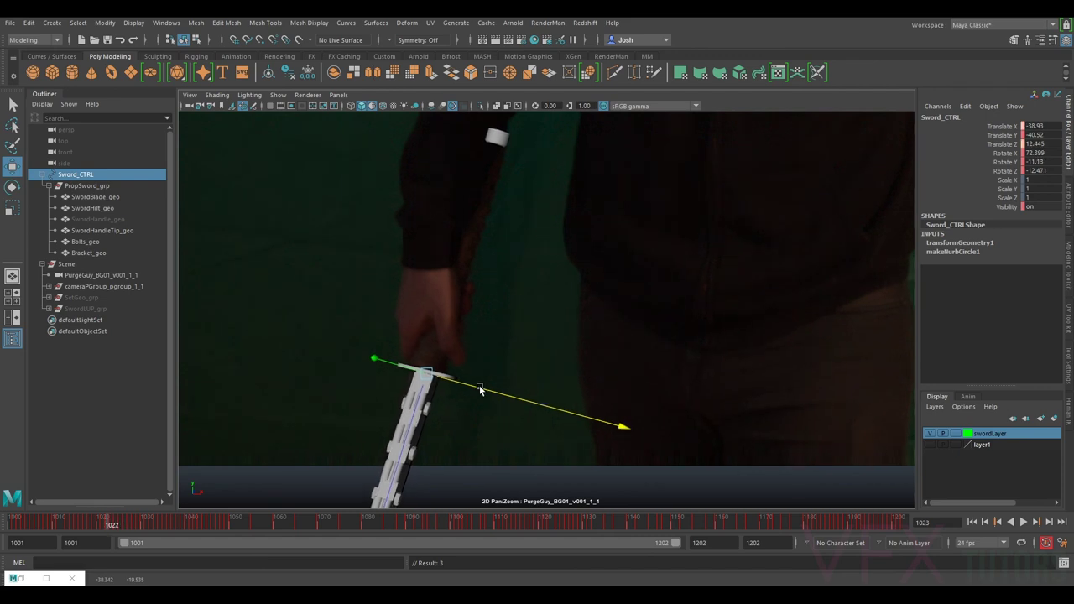
{"action": "key", "text": "alt+comma"}
{"action": "key", "text": "alt+period"}
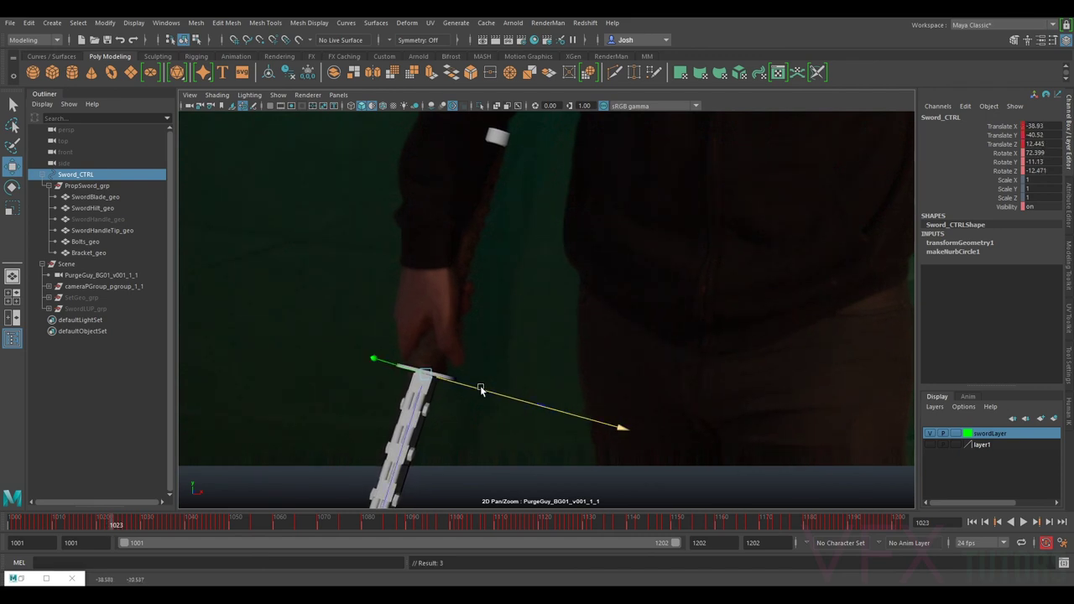
{"action": "key", "text": "alt+comma"}
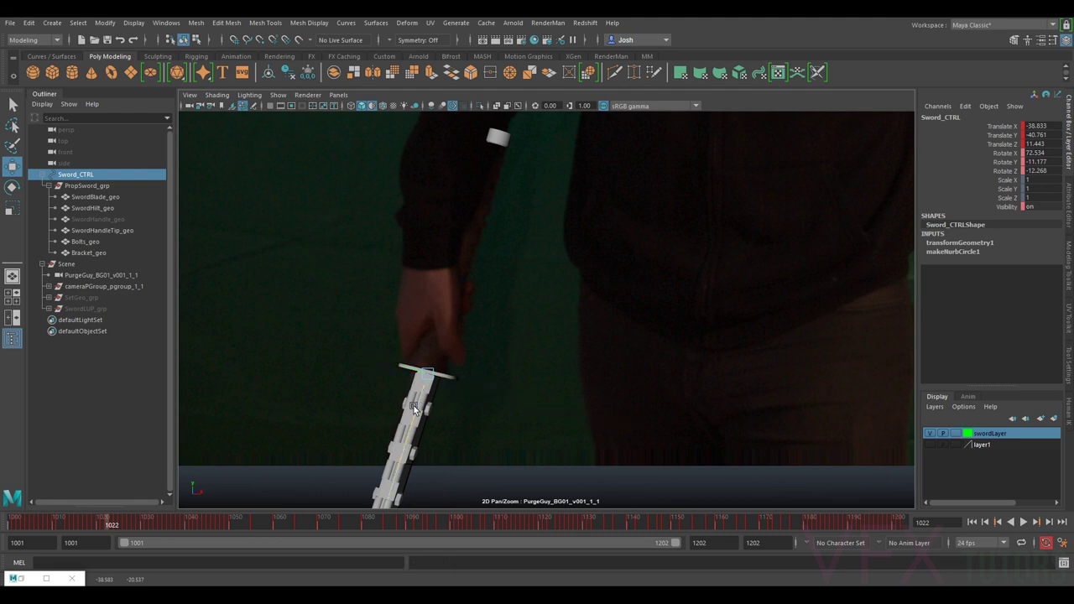
{"action": "key", "text": "alt+period"}
{"action": "key", "text": "alt+comma"}
- At frame 1021, shift Sword_CTRL along its Z and X axes to about -38.78, -41.08, 10.44 and compare it with frame 1022
{"action": "key", "text": "alt+comma"}
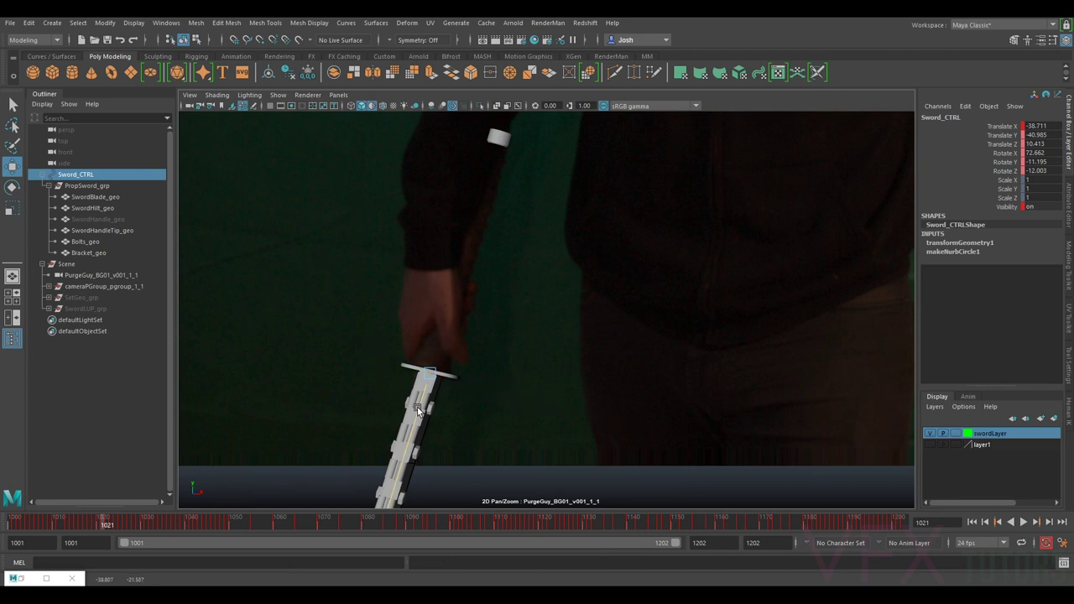
{"action": "key", "text": "alt+period"}
{"action": "key", "text": "alt+comma"}
{"action": "middle_click_drag", "start_coordinate": [420, 411], "coordinate": [416, 407]}
{"action": "key", "text": "alt+period"}
{"action": "key", "text": "alt+comma"}
{"action": "key", "text": "alt+period"}
{"action": "key", "text": "w"}
{"action": "key", "text": "alt+comma"}
{"action": "left_click_drag", "start_coordinate": [472, 391], "coordinate": [472, 392]}
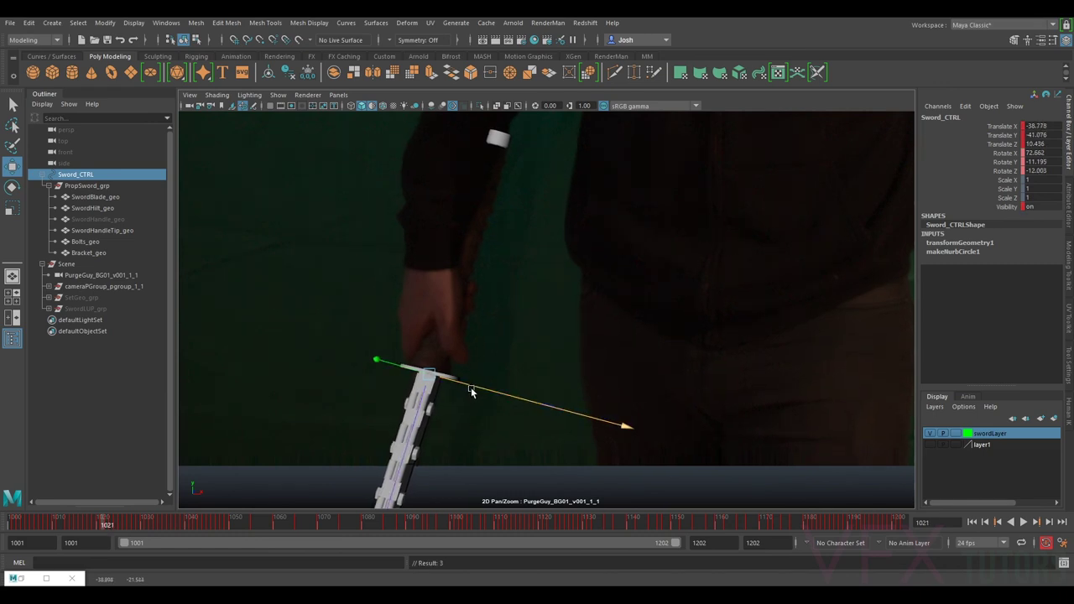
{"action": "key", "text": "alt+period"}
{"action": "key", "text": "alt+comma"}
- Nudge Sword_CTRL along its Z axis to Translate Y about -41.29 at frame 1020 and -41.54 at 1019, keying its translation back past frame 1018
{"action": "key", "text": "alt+comma"}
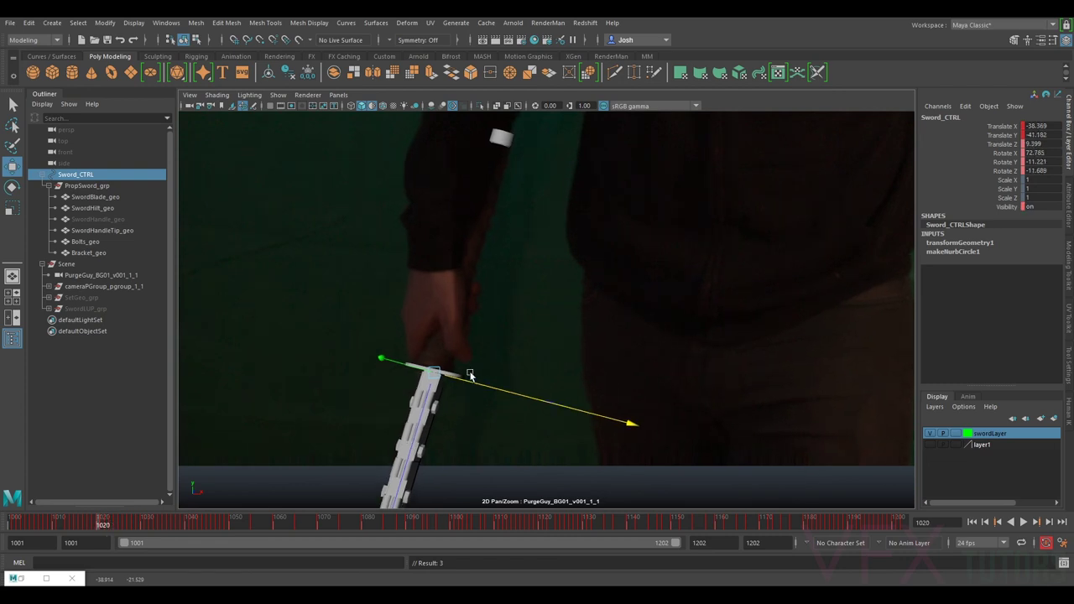
{"action": "key", "text": "alt+comma"}
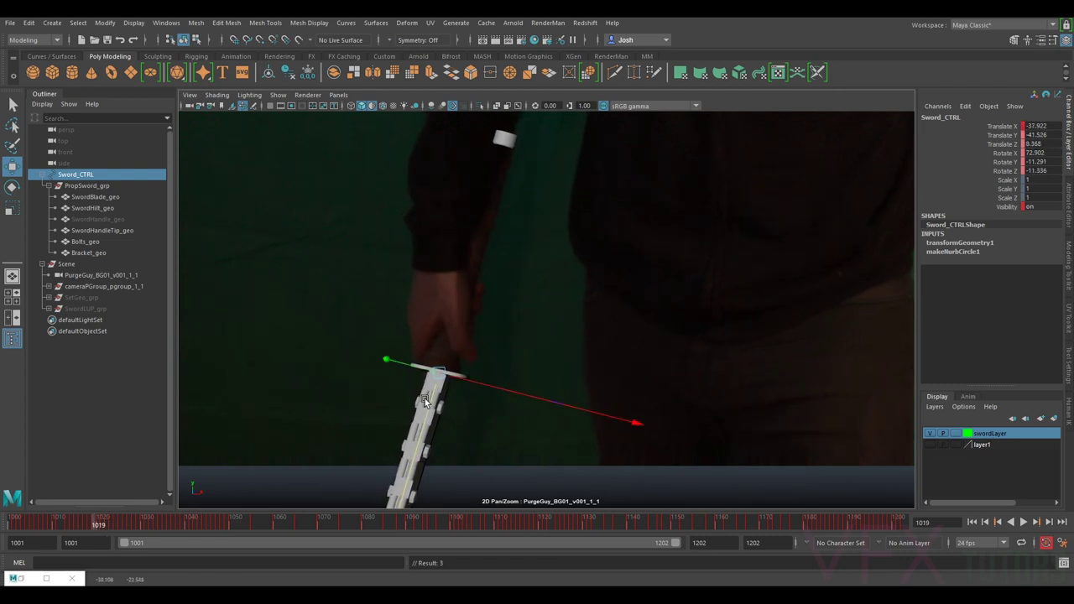
{"action": "left_click_drag", "start_coordinate": [427, 374], "coordinate": [433, 390]}
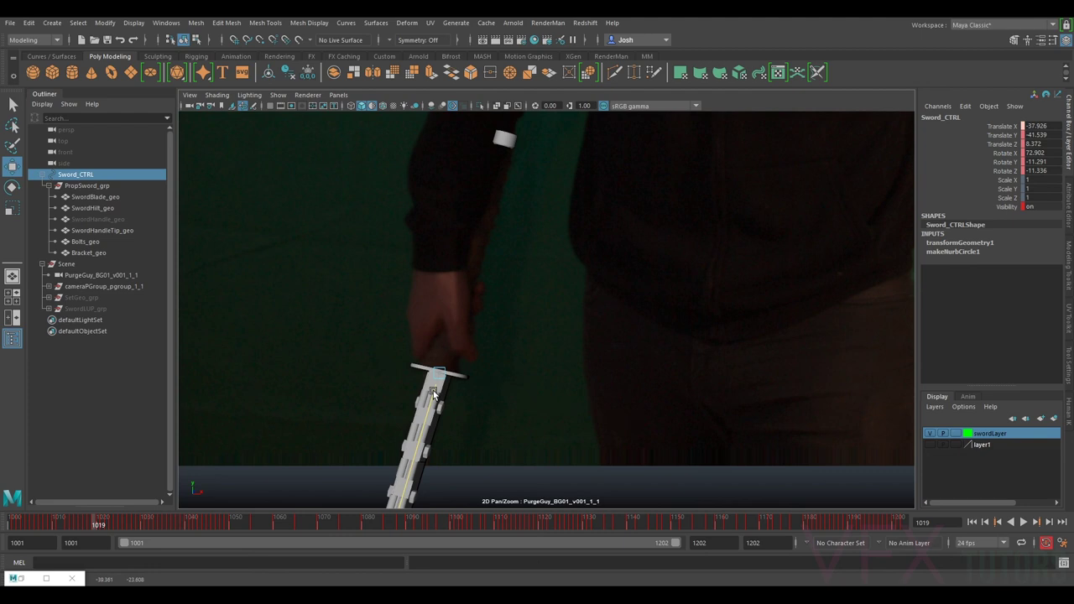
{"action": "key", "text": "shift+w"}
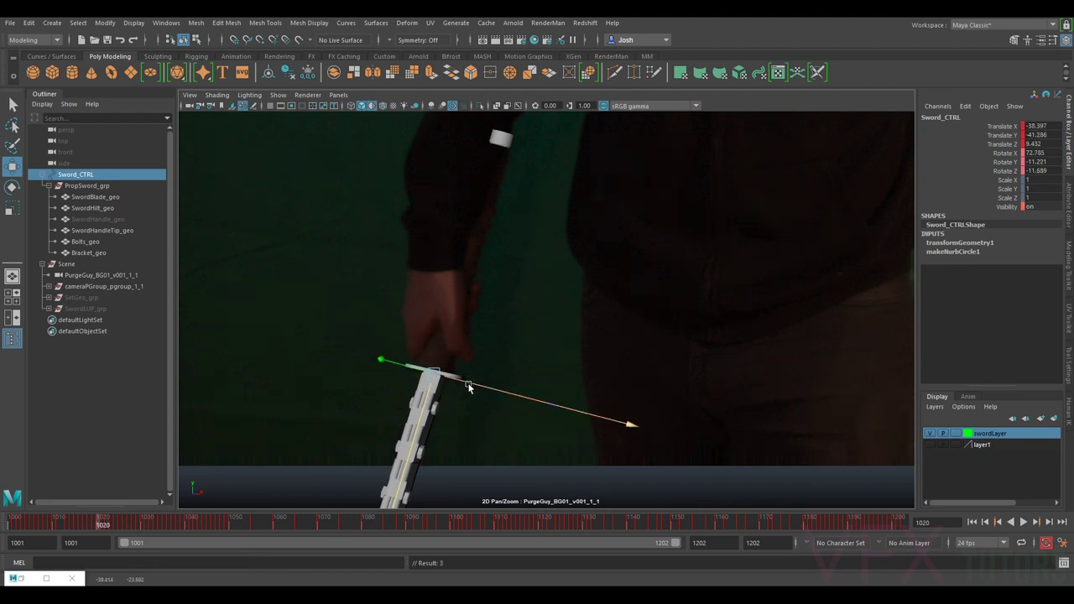
{"action": "key", "text": "alt+comma"}
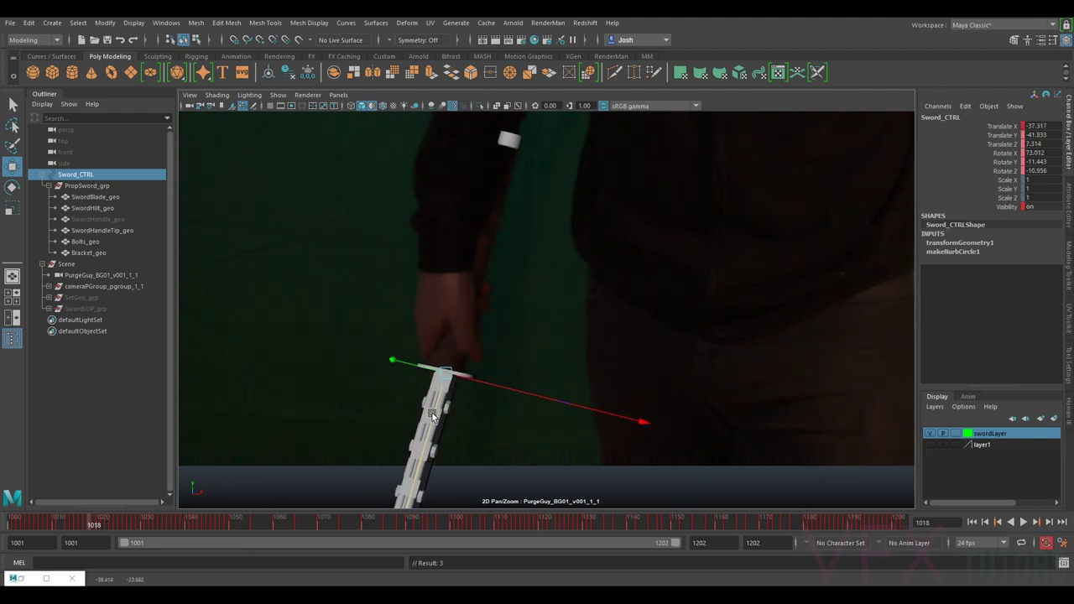
{"action": "key", "text": "alt+comma"}
{"action": "key", "text": "shift+w"}
- Step forward to frame 1033 and back to about frame 1029 to check the sword's motion against the hand
{"action": "key", "text": "alt+period"}
{"action": "key", "text": "alt+period"}
{"action": "key", "text": "alt+period"}
{"action": "key", "text": "alt+period"}
{"action": "key", "text": "alt+period"}
{"action": "key", "text": "alt+period"}
{"action": "key", "text": "alt+period"}
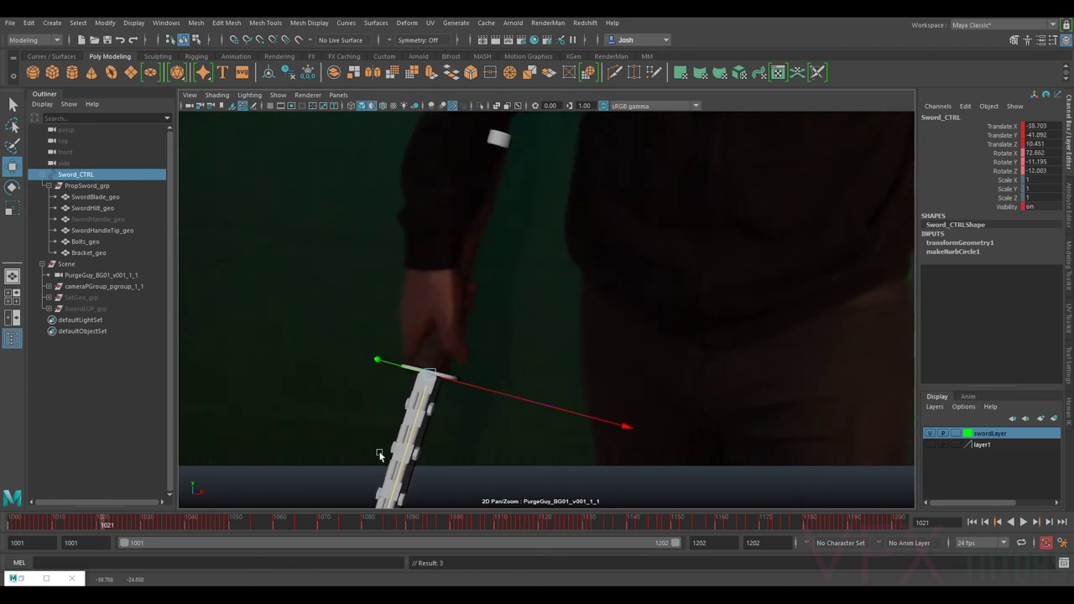
{"action": "key", "text": "alt+period"}
{"action": "key", "text": "alt+period"}
{"action": "key", "text": "alt+period"}
{"action": "key", "text": "alt+period"}
{"action": "key", "text": "alt+period"}
{"action": "key", "text": "alt+period"}
{"action": "key", "text": "alt+period"}
{"action": "key", "text": "alt+period"}
{"action": "key", "text": "alt+period"}
{"action": "key", "text": "alt+period"}
{"action": "key", "text": "alt+period"}
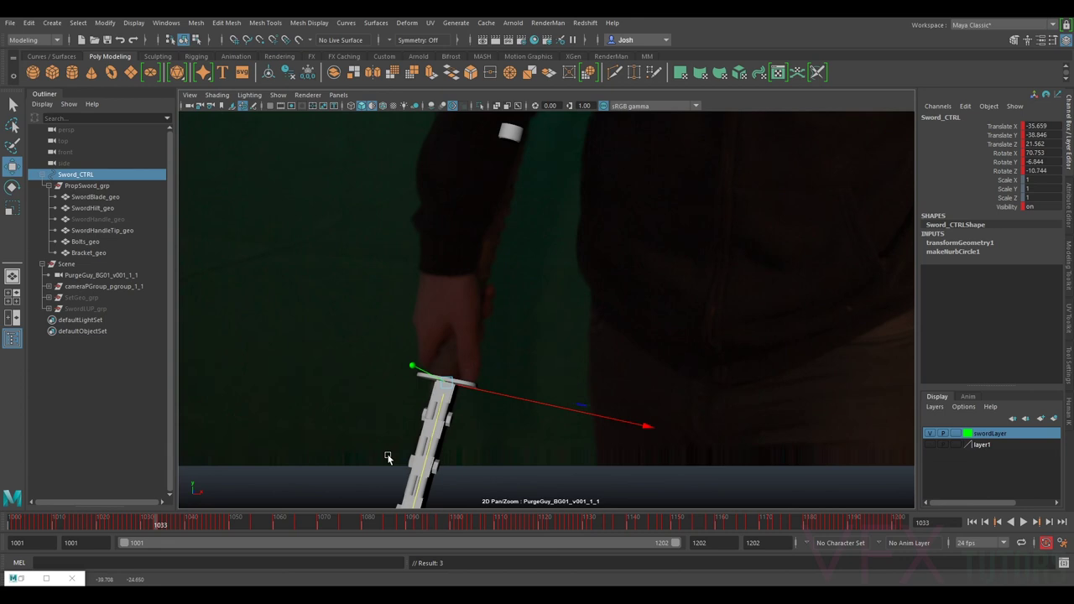
{"action": "key", "text": "alt+comma"}
{"action": "key", "text": "alt+comma"}
{"action": "key", "text": "alt+comma"}
{"action": "key", "text": "alt+comma"}
{"action": "key", "text": "alt+comma"}
{"action": "key", "text": "alt+comma"}
{"action": "key", "text": "alt+comma"}
{"action": "key", "text": "alt+comma"}
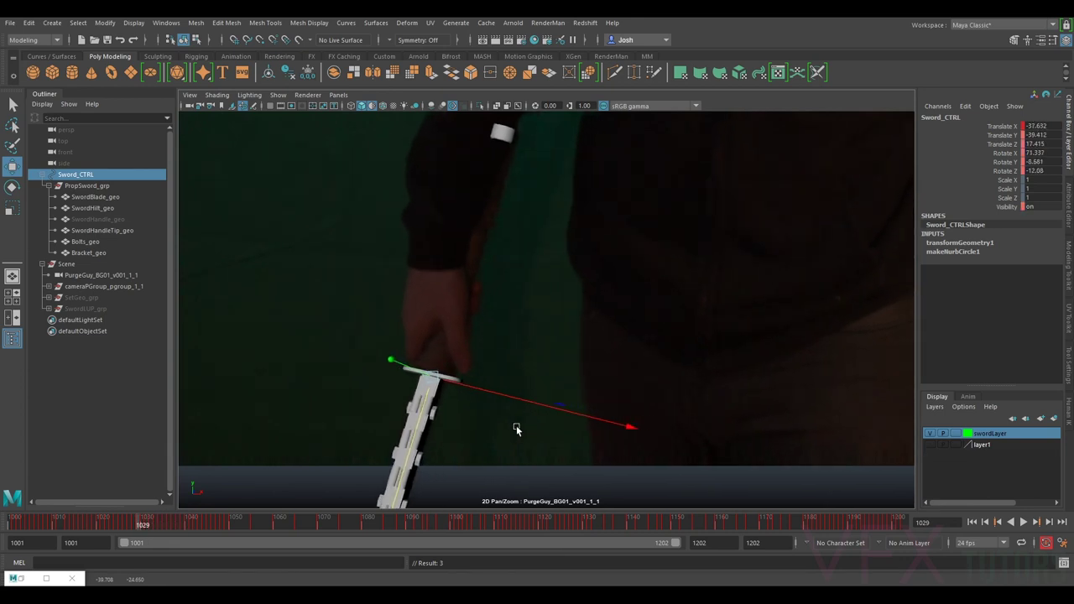
- At frame 1026, shift Sword_CTRL along its X axis to Translate X about -38.75, checking it against frame 1027
{"action": "key", "text": "alt+comma"}
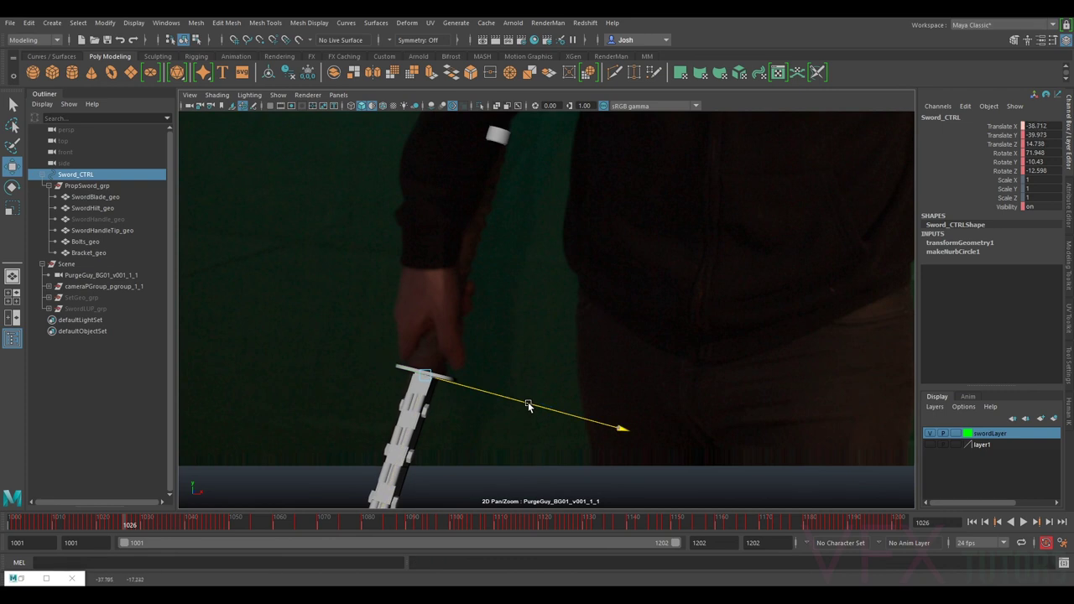
{"action": "key", "text": "alt+period"}
{"action": "key", "text": "alt+comma"}
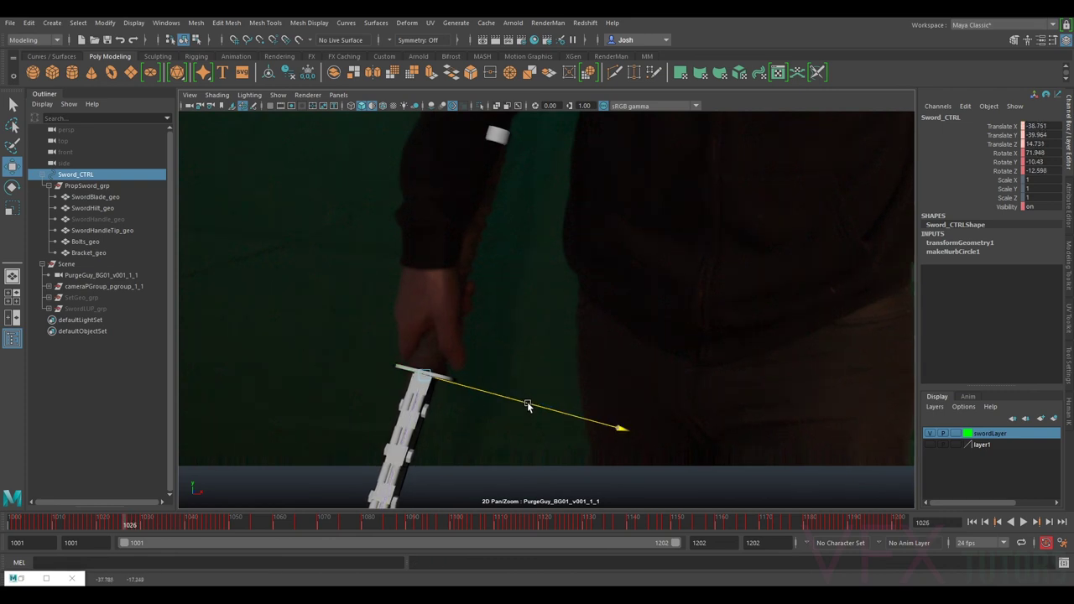
{"action": "left_click_drag", "start_coordinate": [528, 404], "coordinate": [527, 402]}
- Step forward to about frame 1032 and back to 1025 to examine the guard for jitter against the hand
{"action": "key", "text": "alt+period"}
{"action": "key", "text": "alt+period"}
{"action": "key", "text": "alt+period"}
{"action": "key", "text": "alt+period"}
{"action": "key", "text": "alt+period"}
{"action": "key", "text": "alt+period"}
{"action": "key", "text": "alt+comma"}
{"action": "key", "text": "alt+comma"}
{"action": "key", "text": "alt+comma"}
{"action": "key", "text": "alt+comma"}
{"action": "key", "text": "alt+comma"}
{"action": "key", "text": "alt+comma"}
{"action": "key", "text": "alt+comma"}
{"action": "key", "text": "alt+period"}
{"action": "key", "text": "alt+period"}
{"action": "key", "text": "alt+comma"}
- Nudge Sword_CTRL slightly more along its X axis at frame 1026 and compare it with frame 1027
{"action": "left_click_drag", "start_coordinate": [527, 404], "coordinate": [527, 404]}
{"action": "key", "text": "alt+period"}
{"action": "key", "text": "alt+comma"}
{"action": "key", "text": "alt+period"}
{"action": "key", "text": "alt+comma"}
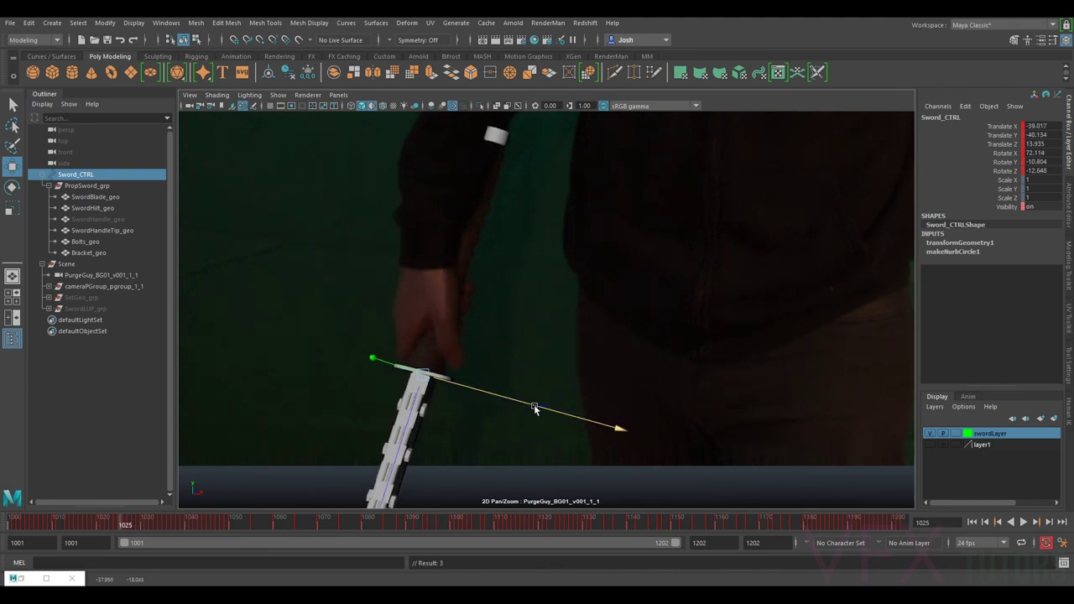
- At frame 1025, adjust Sword_CTRL along its X axis to Translate X about -38.96 and compare it with frames 1024 and 1026
{"action": "left_click_drag", "start_coordinate": [534, 406], "coordinate": [533, 407]}
{"action": "key", "text": "alt+comma"}
{"action": "key", "text": "alt+period"}
{"action": "key", "text": "alt+comma"}
{"action": "key", "text": "alt+period"}
{"action": "key", "text": "alt+period"}
{"action": "key", "text": "alt+comma"}
{"action": "key", "text": "alt+comma"}
{"action": "key", "text": "alt+period"}
{"action": "key", "text": "alt+comma"}
- At frame 1024, slide Sword_CTRL along its Z axis to Translate Y about -40.33 and compare it with frame 1025
{"action": "left_click_drag", "start_coordinate": [418, 400], "coordinate": [417, 403]}
{"action": "key", "text": "alt+period"}
{"action": "key", "text": "alt+comma"}
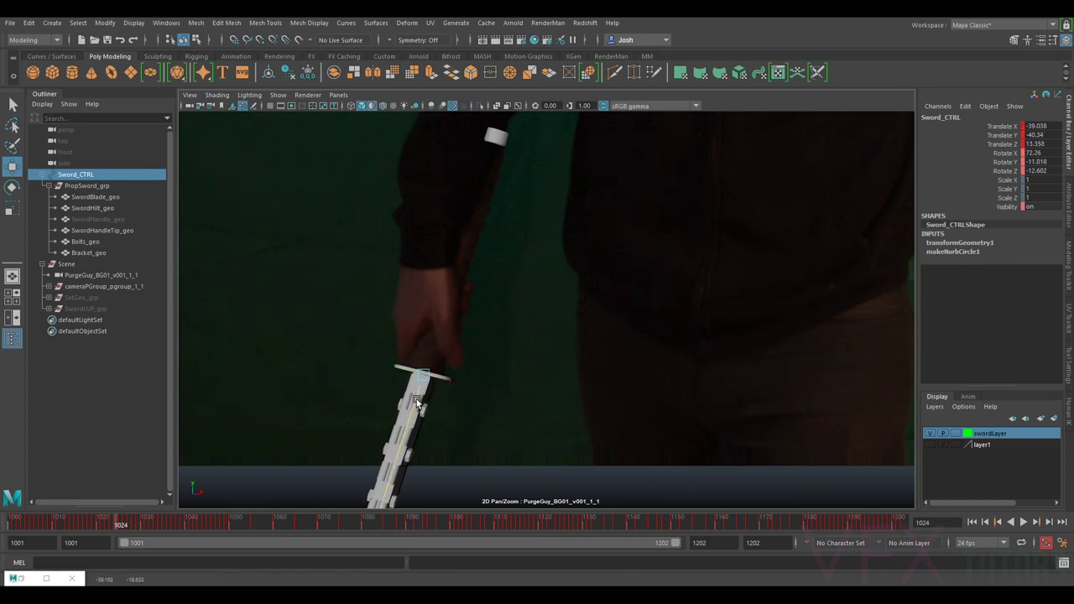
{"action": "key", "text": "alt+period"}
{"action": "key", "text": "alt+comma"}
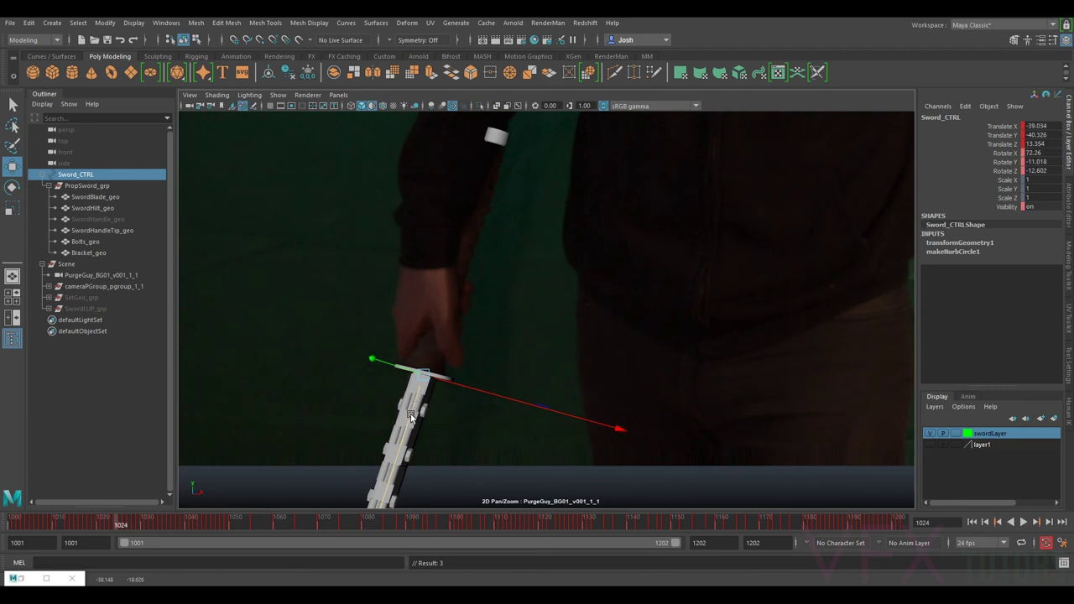
- Slide Sword_CTRL slightly further along its Z axis at frame 1024 and flip repeatedly to frame 1025 to check the match
{"action": "left_click_drag", "start_coordinate": [409, 417], "coordinate": [409, 417]}
{"action": "key", "text": "alt+period"}
{"action": "key", "text": "alt+comma"}
{"action": "key", "text": "alt+period"}
{"action": "key", "text": "alt+comma"}
{"action": "key", "text": "alt+period"}
{"action": "key", "text": "alt+comma"}
{"action": "key", "text": "alt+period"}
{"action": "key", "text": "alt+comma"}
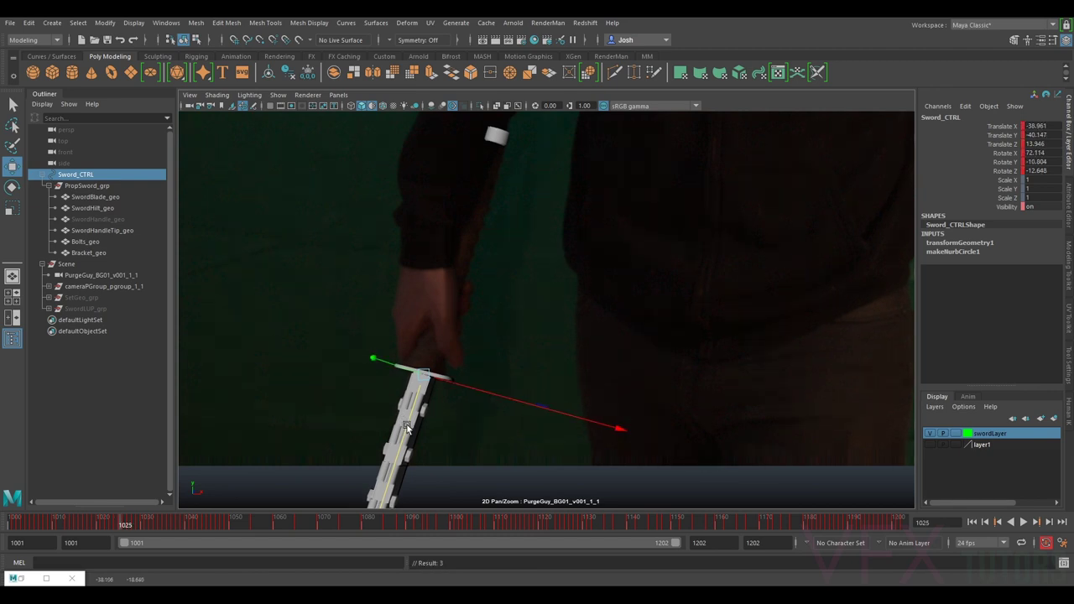
- At frame 1025, nudge Sword_CTRL along its X axis and compare the guard's position with the neighbouring frames
{"action": "left_click_drag", "start_coordinate": [490, 392], "coordinate": [489, 393]}
{"action": "key", "text": "alt+comma"}
{"action": "key", "text": "alt+period"}
{"action": "key", "text": "alt+period"}
{"action": "key", "text": "alt+comma"}
{"action": "key", "text": "alt+period"}
{"action": "key", "text": "alt+comma"}
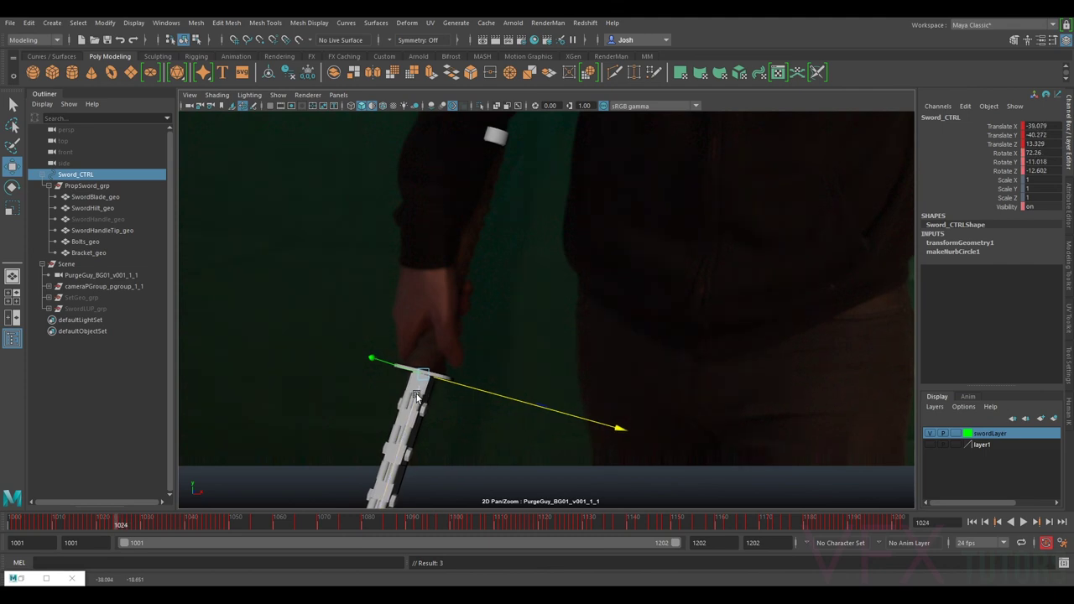
- At frame 1024, shift Sword_CTRL along its X axis to about -39.00, -40.29, 13.34 and compare it with frame 1025
{"action": "left_click_drag", "start_coordinate": [445, 383], "coordinate": [448, 384]}
{"action": "key", "text": "alt+period"}
{"action": "key", "text": "alt+comma"}
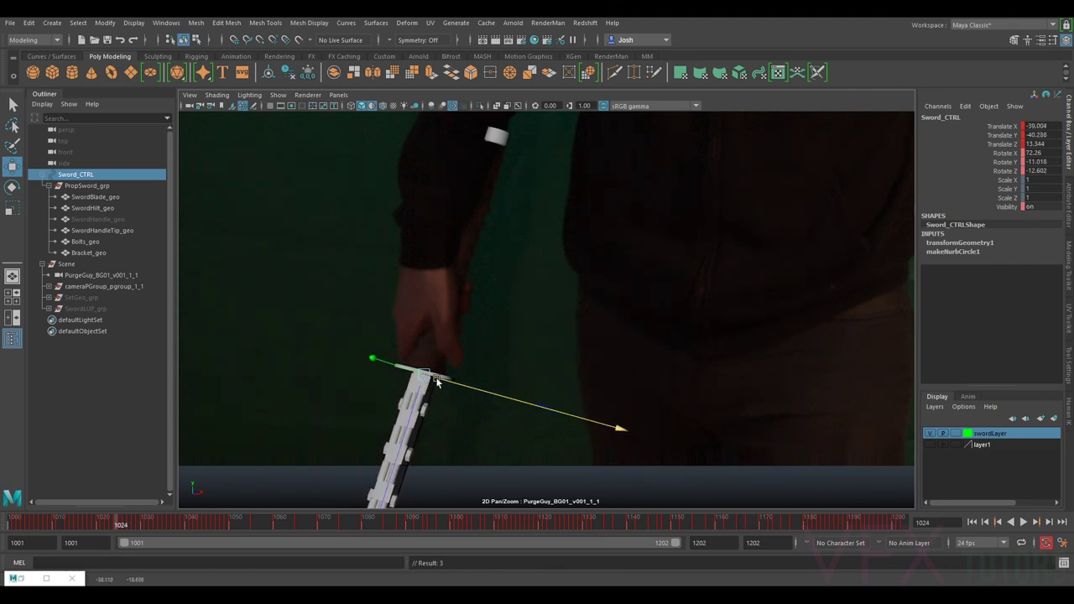
- At frame 1024, fine-tune Sword_CTRL's position along its X axis and compare the guard with frames 1025 and 1023
{"action": "left_click_drag", "start_coordinate": [440, 381], "coordinate": [439, 381]}
{"action": "key", "text": "alt+period"}
{"action": "key", "text": "alt+comma"}
{"action": "key", "text": "alt+comma"}
{"action": "key", "text": "alt+period"}
{"action": "key", "text": "alt+comma"}
- At frame 1023, shift Sword_CTRL along its X and Y axes to about -39.08, -40.55, 12.22
{"action": "middle_click_drag", "start_coordinate": [475, 395], "coordinate": [473, 390]}
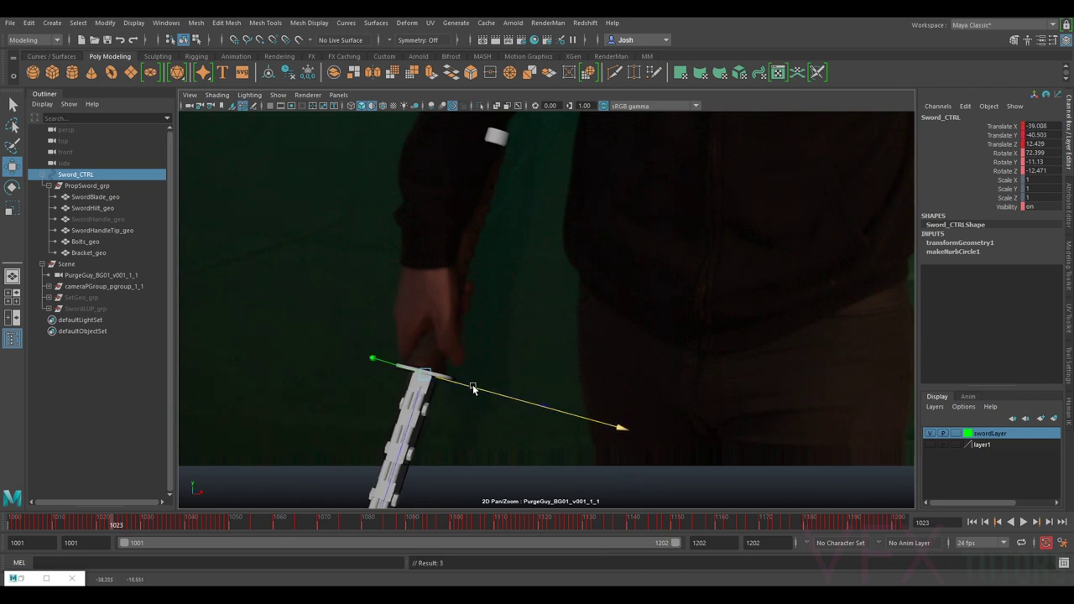
{"action": "left_click_drag", "start_coordinate": [474, 387], "coordinate": [476, 388]}
{"action": "key", "text": "ctrl+z"}
{"action": "middle_click_drag", "start_coordinate": [475, 387], "coordinate": [475, 387]}
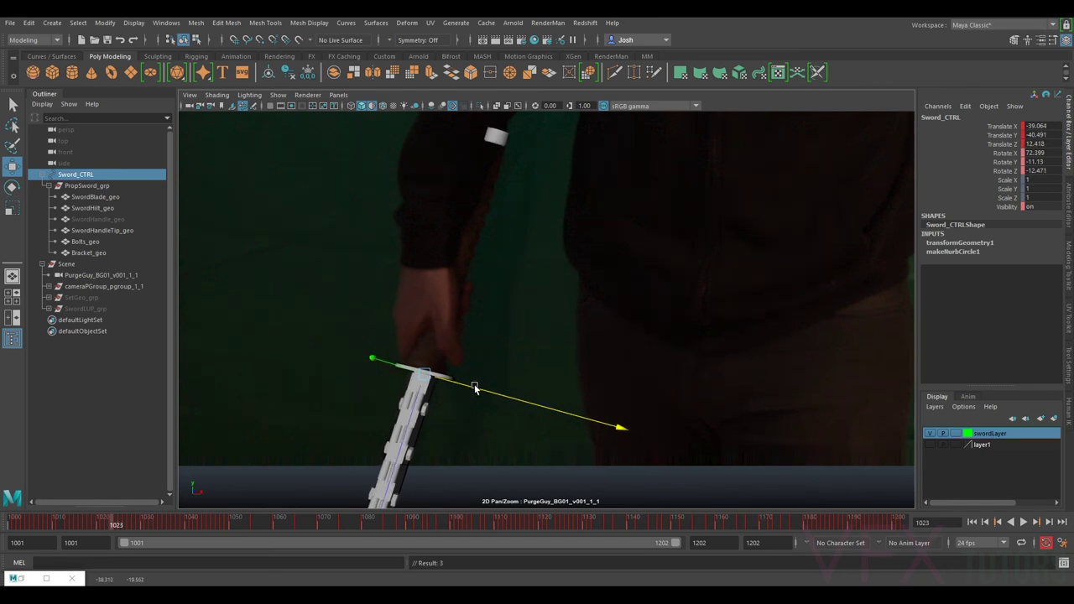
{"action": "key", "text": "alt+comma"}
{"action": "left_click_drag", "start_coordinate": [475, 388], "coordinate": [474, 388]}
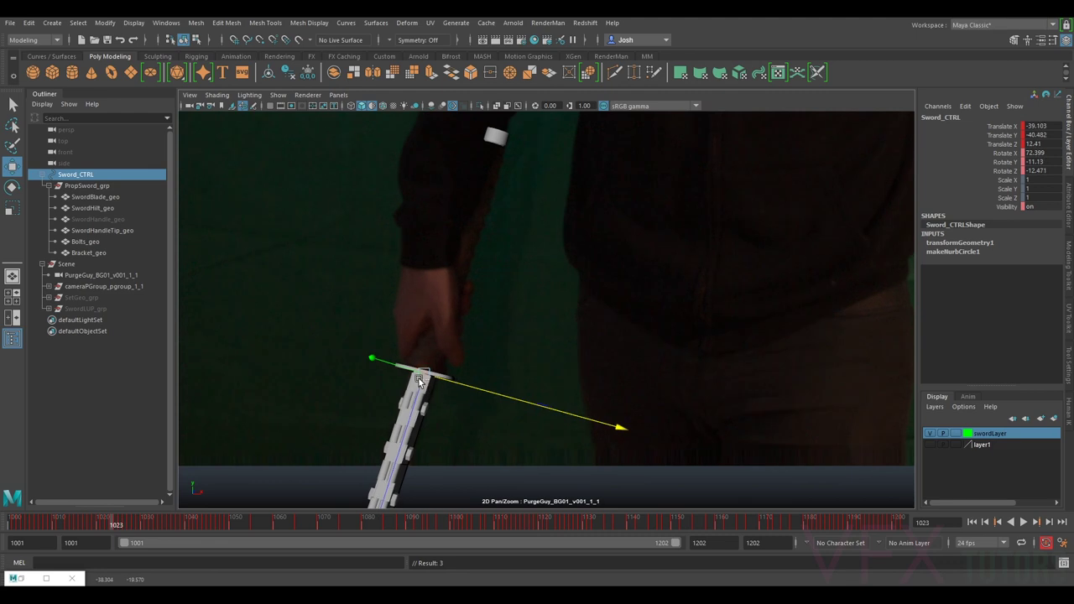
{"action": "left_click_drag", "start_coordinate": [386, 364], "coordinate": [387, 365]}
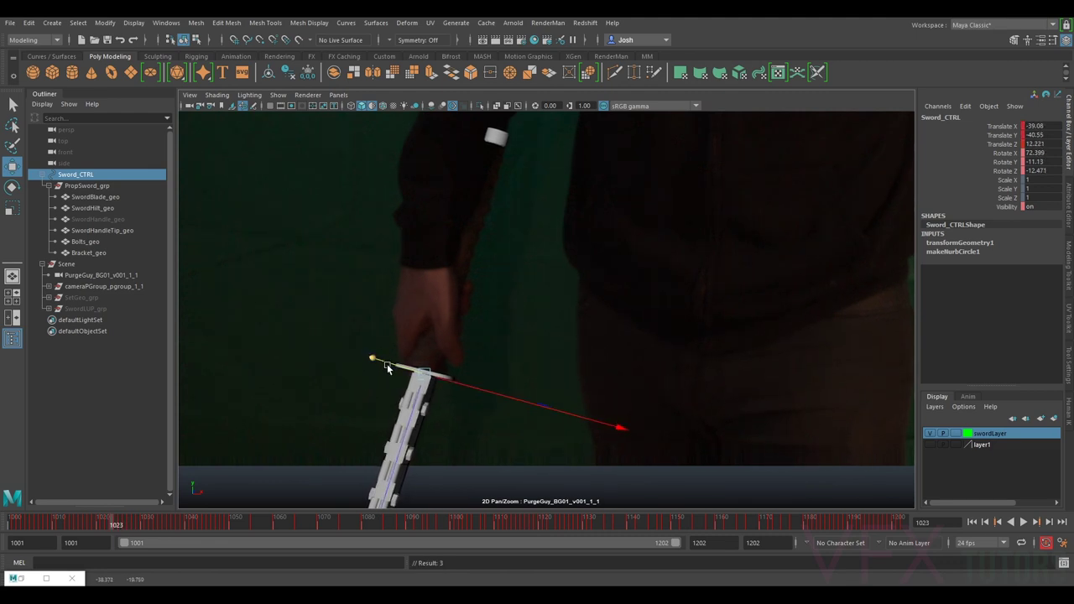
- At frame 1022, shift Sword_CTRL along its local axes to about -39.07, -40.89, 10.96
{"action": "key", "text": "alt+comma"}
{"action": "left_click_drag", "start_coordinate": [448, 377], "coordinate": [445, 378]}
{"action": "left_click", "coordinate": [391, 369]}
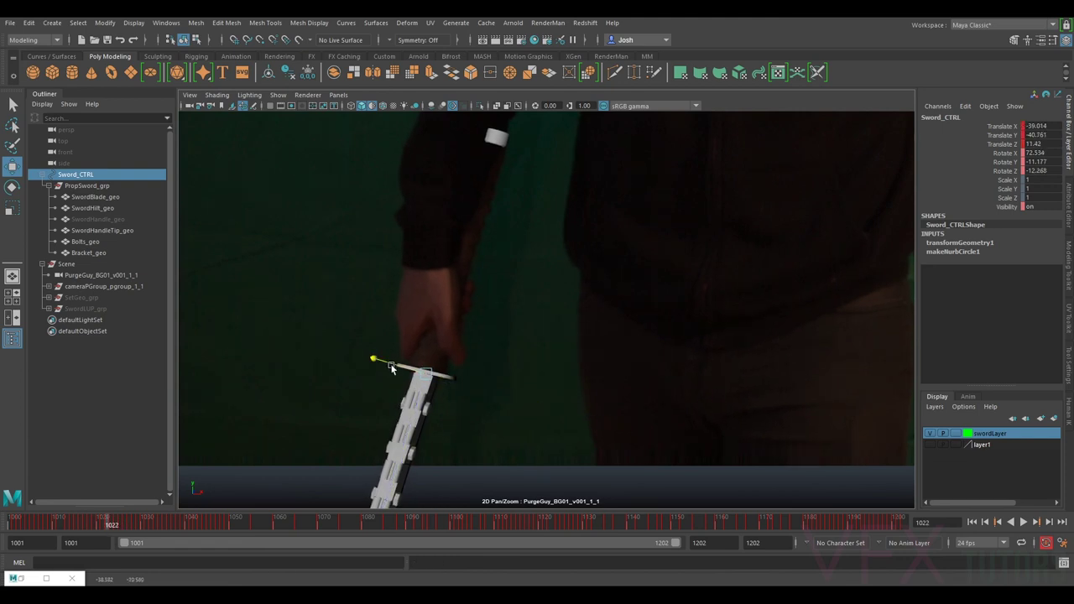
{"action": "left_click_drag", "start_coordinate": [391, 368], "coordinate": [394, 368]}
{"action": "left_click", "coordinate": [541, 405]}
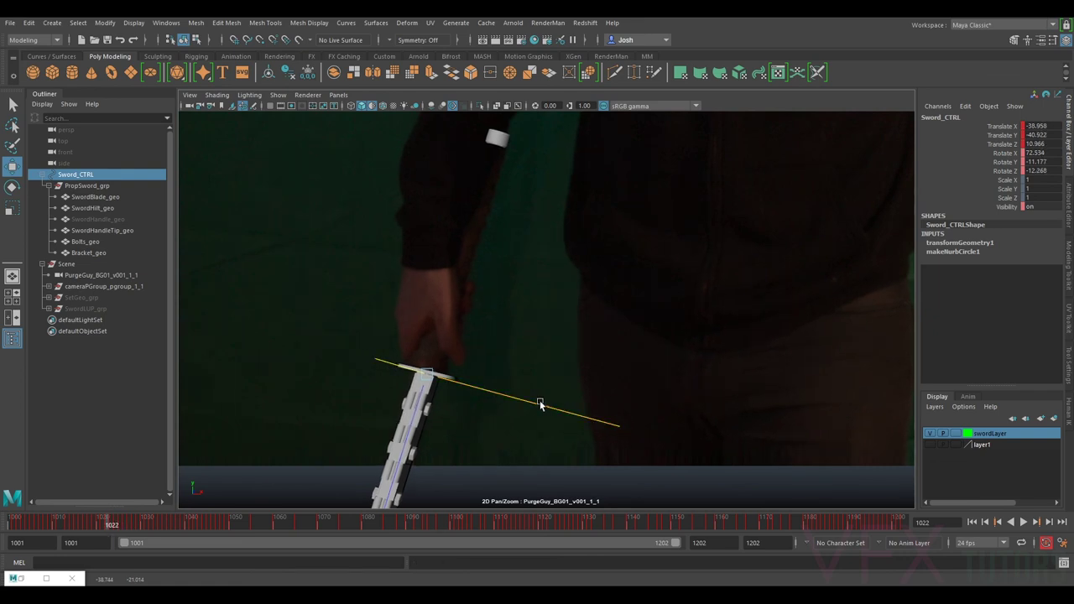
{"action": "left_click", "coordinate": [541, 404]}
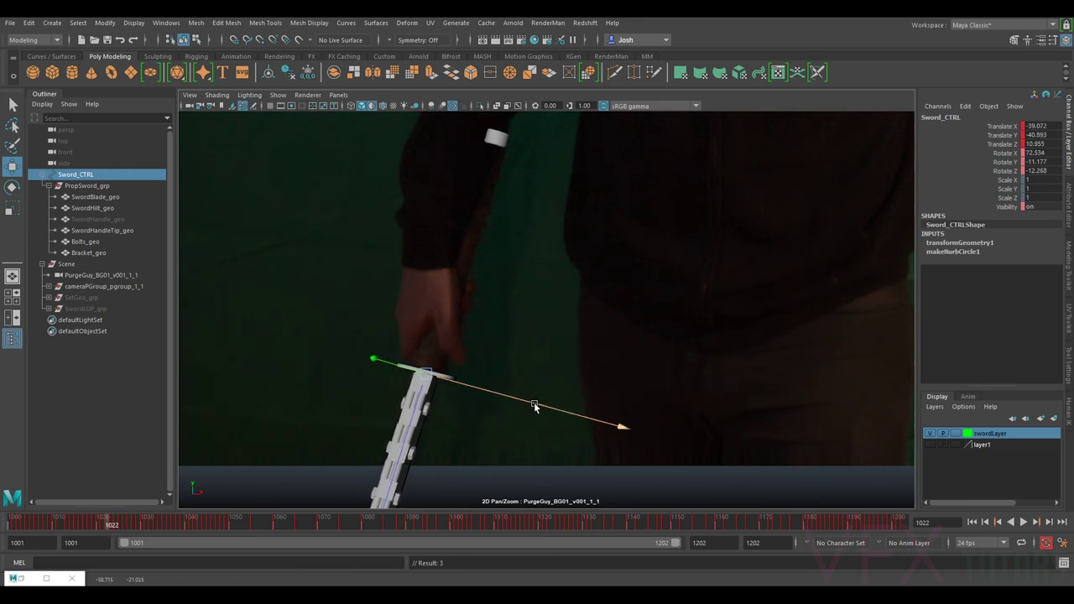
- Compare frames 1020 and 1021, nudge Sword_CTRL at frame 1020 to keep the guard on the hand, and go to frame 1019
{"action": "key", "text": "alt+comma"}
{"action": "key", "text": "alt+comma"}
{"action": "key", "text": "alt+period"}
{"action": "key", "text": "alt+comma"}
{"action": "left_click_drag", "start_coordinate": [423, 408], "coordinate": [422, 410]}
{"action": "left_click_drag", "start_coordinate": [505, 391], "coordinate": [506, 393]}
{"action": "key", "text": "alt+comma"}
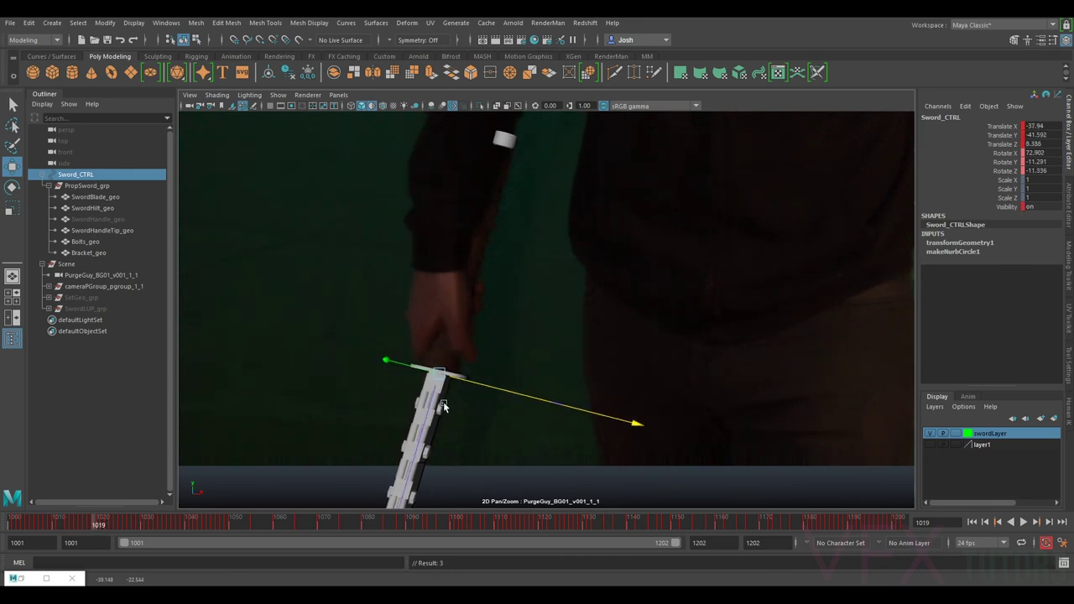
- Play back and scrub the shot zoomed in on the hand to check how steadily the sword follows it
{"action": "key", "text": "alt+v"}
{"action": "left_click_drag", "start_coordinate": [168, 529], "coordinate": [77, 543]}
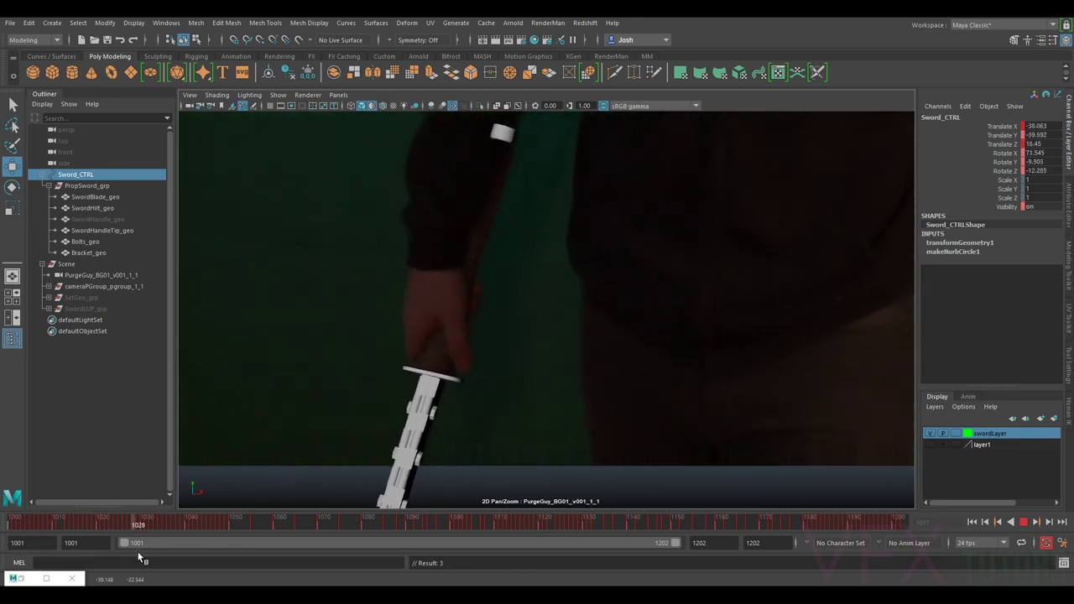
{"action": "left_click_drag", "start_coordinate": [210, 560], "coordinate": [122, 560]}
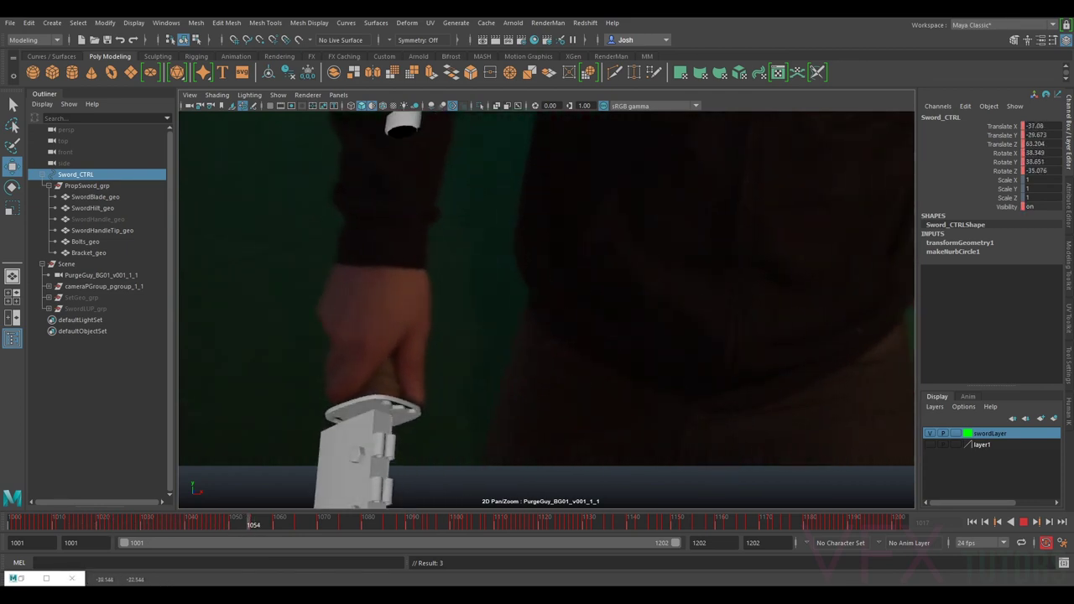
{"action": "key", "text": "Escape"}
- Turn off the 2D pan/zoom and review the sword animation in the full camera view
{"action": "key", "text": "backslash"}
{"action": "left_click_drag", "start_coordinate": [99, 517], "coordinate": [69, 548]}
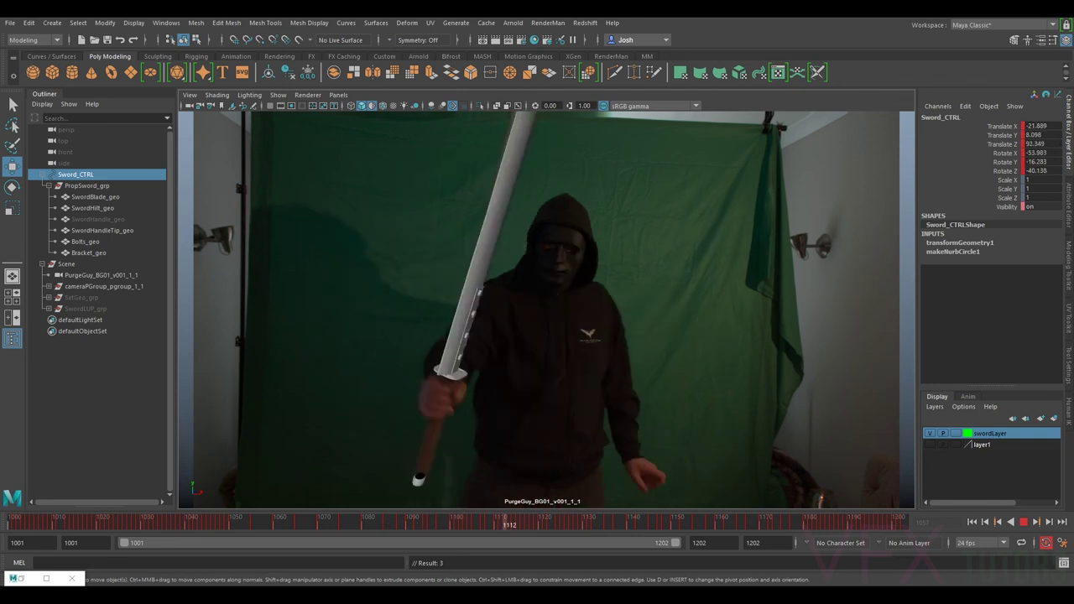
{"action": "mouse_move", "coordinate": [889, 530]}
{"action": "left_mouse_down"}
{"action": "mouse_move", "coordinate": [846, 528]}
{"action": "mouse_move", "coordinate": [904, 527]}
{"action": "mouse_move", "coordinate": [248, 504]}
{"action": "left_mouse_up"}
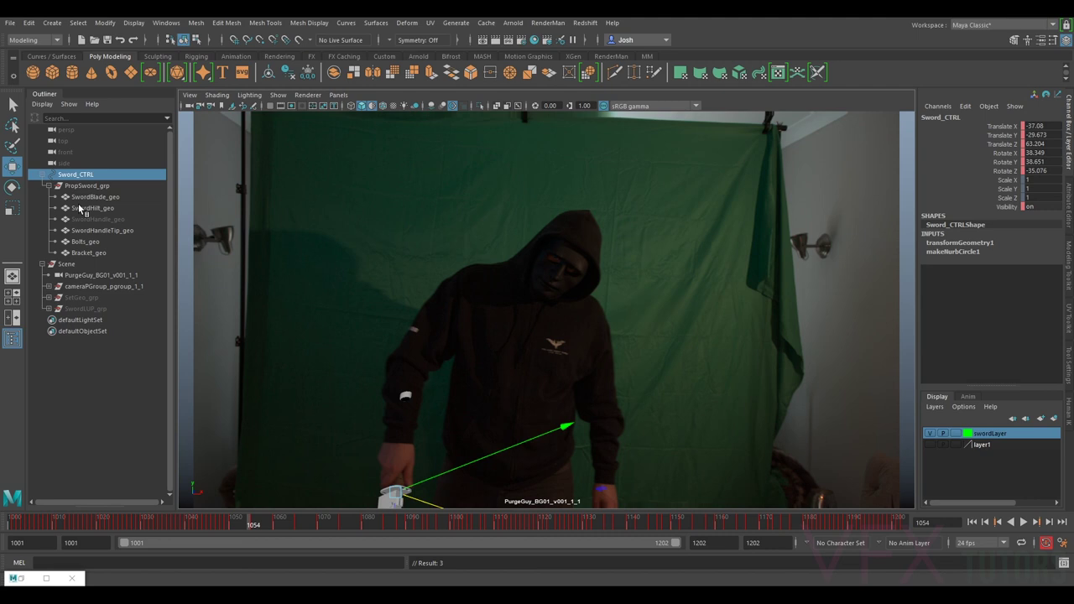
- Hide SwordHandleTip_geo and clear the selection
{"action": "left_click", "coordinate": [87, 230]}
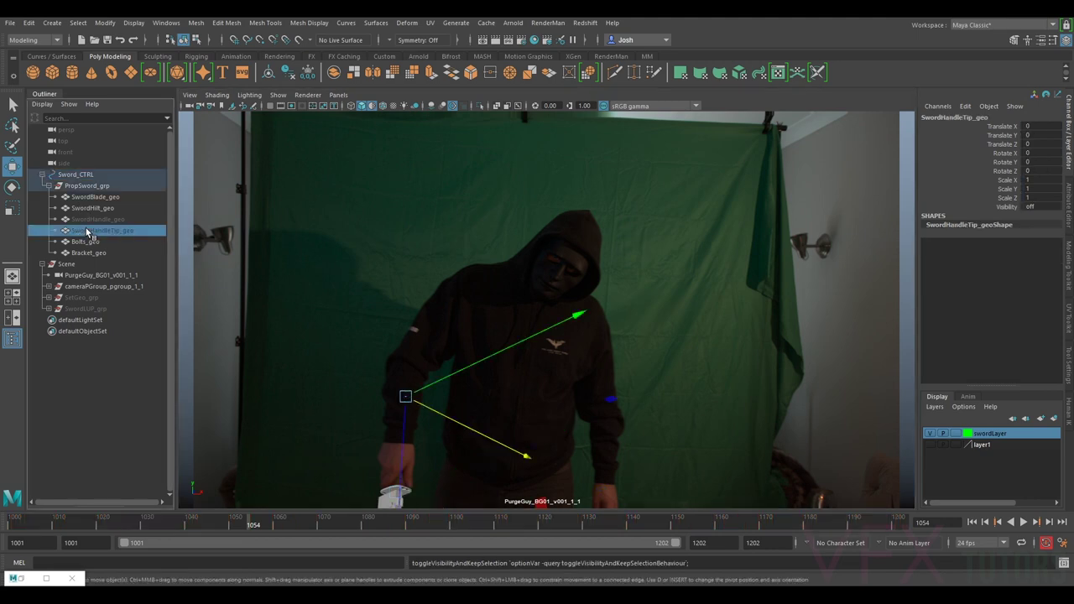
{"action": "left_click", "coordinate": [905, 208]}
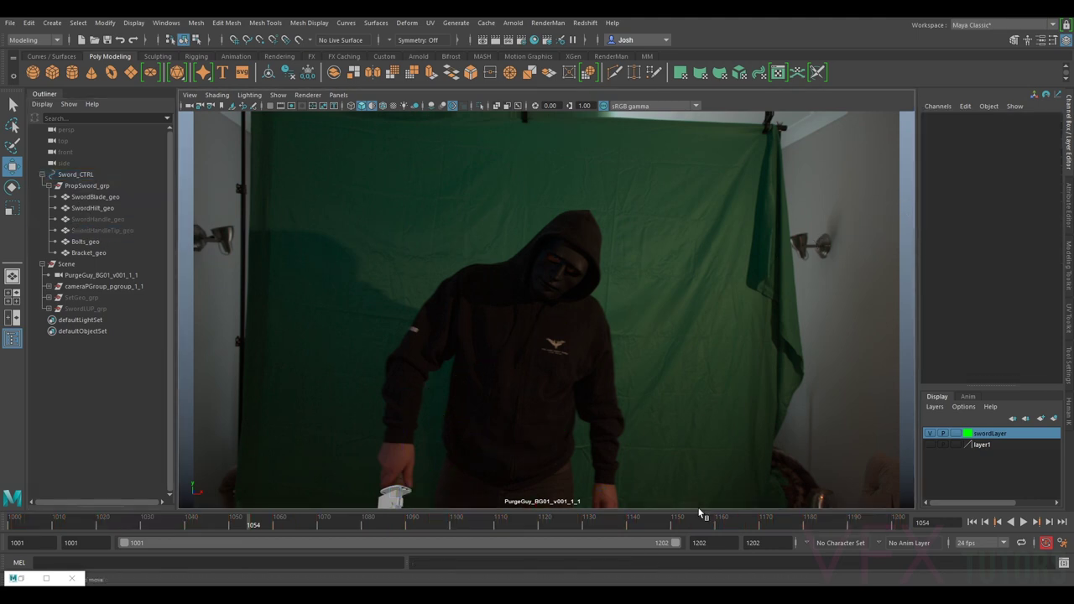
- Select PropSword_grp, turn off Use default material and enable Hardware Texturing in the camera view
{"action": "left_click", "coordinate": [222, 97]}
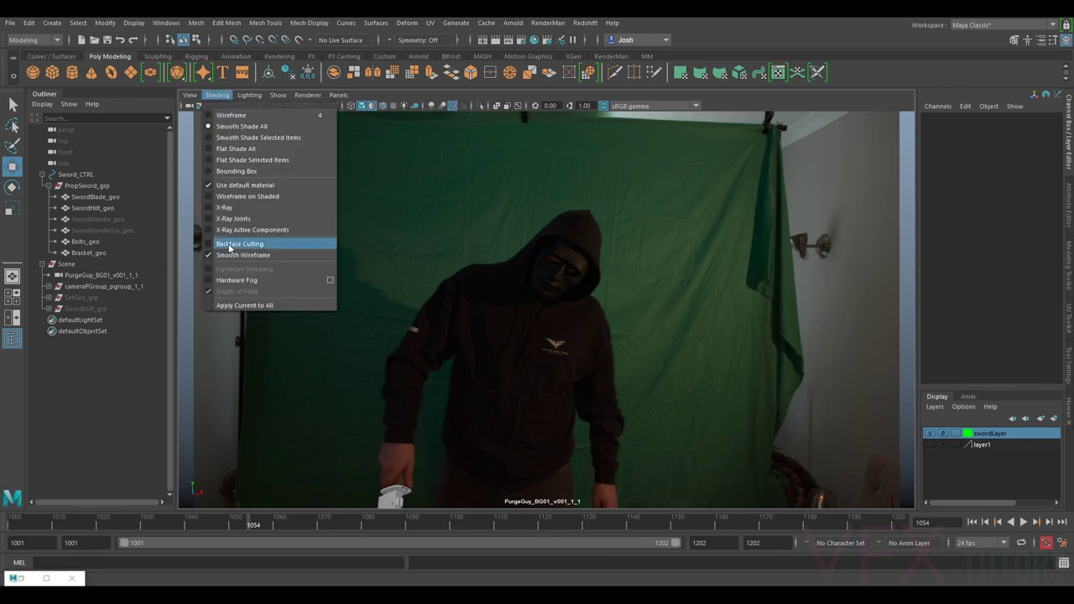
{"action": "left_click", "coordinate": [91, 193]}
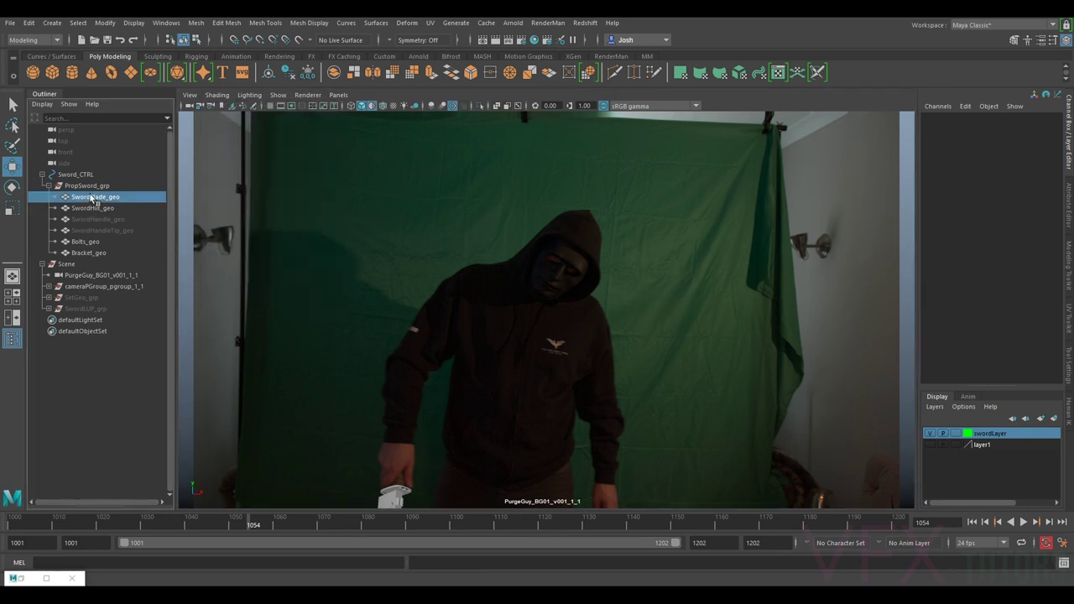
{"action": "left_click", "coordinate": [88, 186]}
{"action": "left_click", "coordinate": [190, 94]}
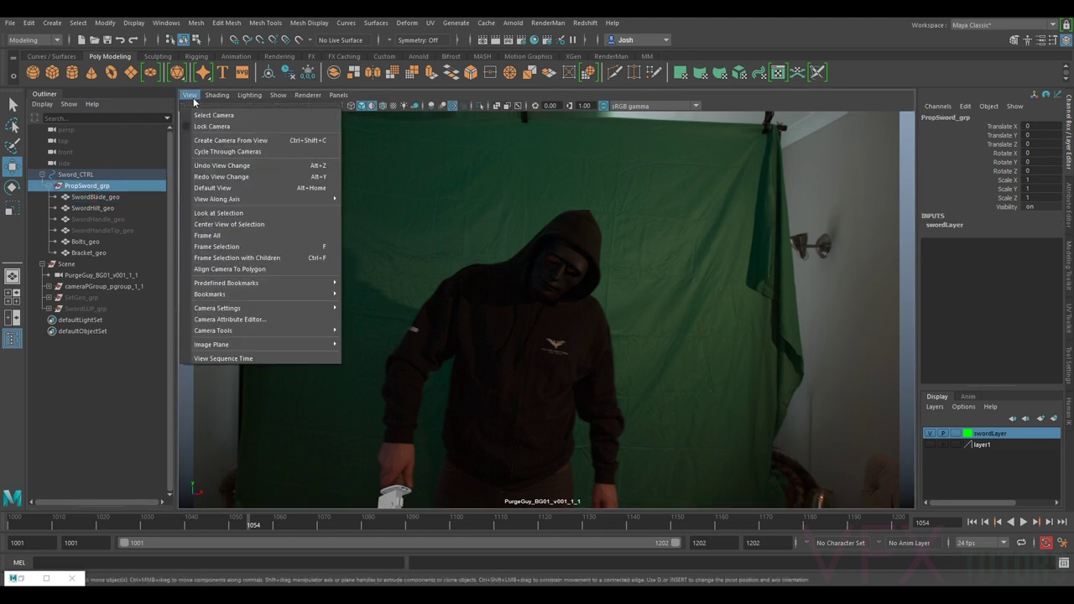
{"action": "mouse_move", "coordinate": [209, 98]}
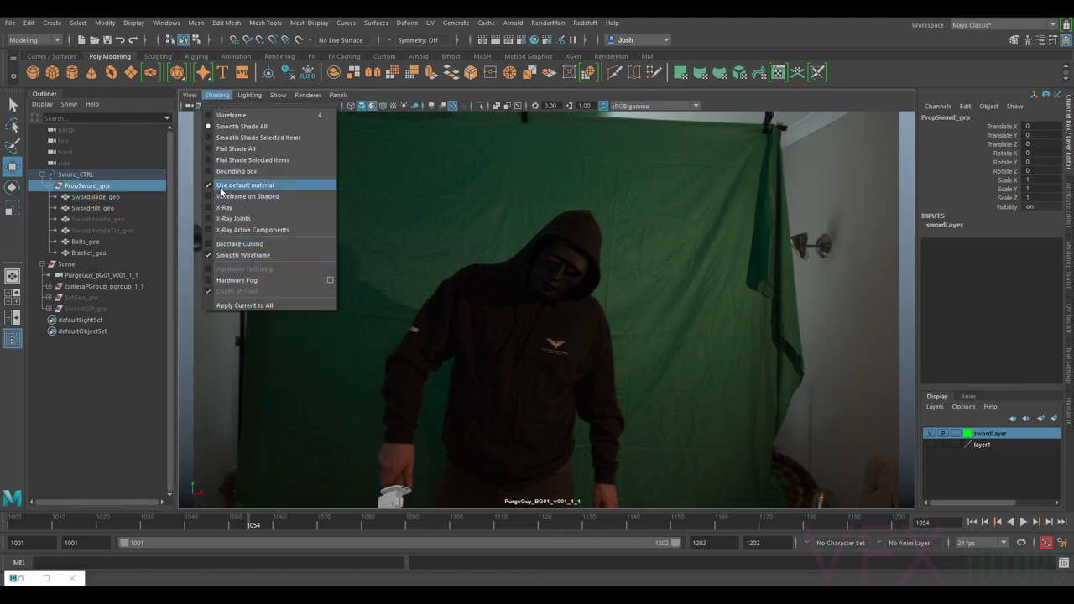
{"action": "left_click", "coordinate": [227, 195]}
{"action": "left_click", "coordinate": [220, 98]}
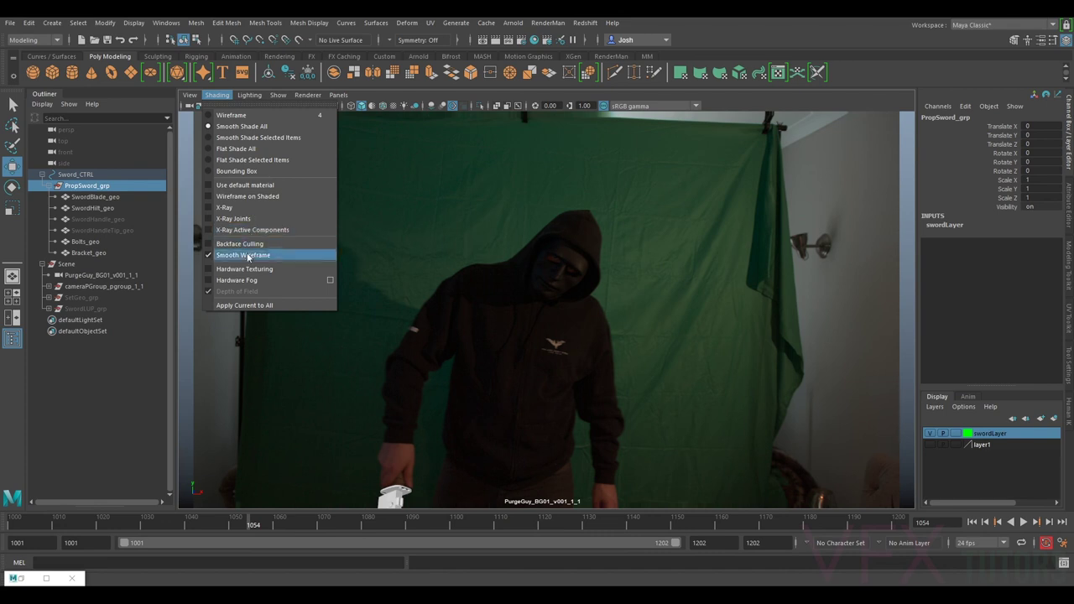
{"action": "left_click", "coordinate": [251, 279]}
- Playblast frames 1001 to 1202 and review the textured sword's motion in FCheck
{"action": "right_click", "coordinate": [606, 518]}
{"action": "left_click", "coordinate": [633, 516]}
{"action": "right_click_drag", "start_coordinate": [628, 522], "coordinate": [647, 510]}
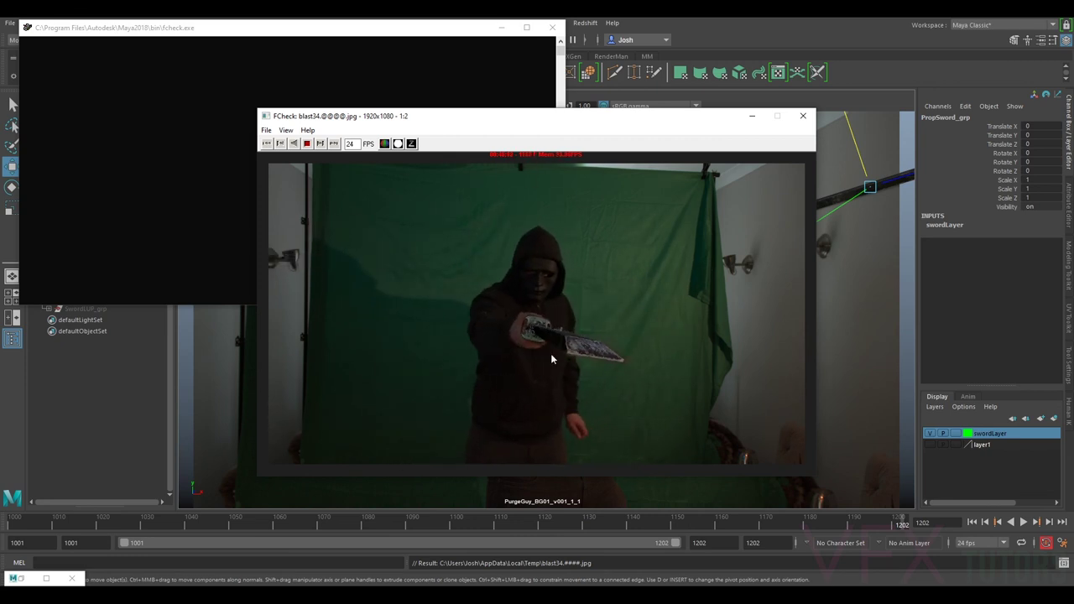
{"action": "left_click_drag", "start_coordinate": [466, 366], "coordinate": [522, 380]}
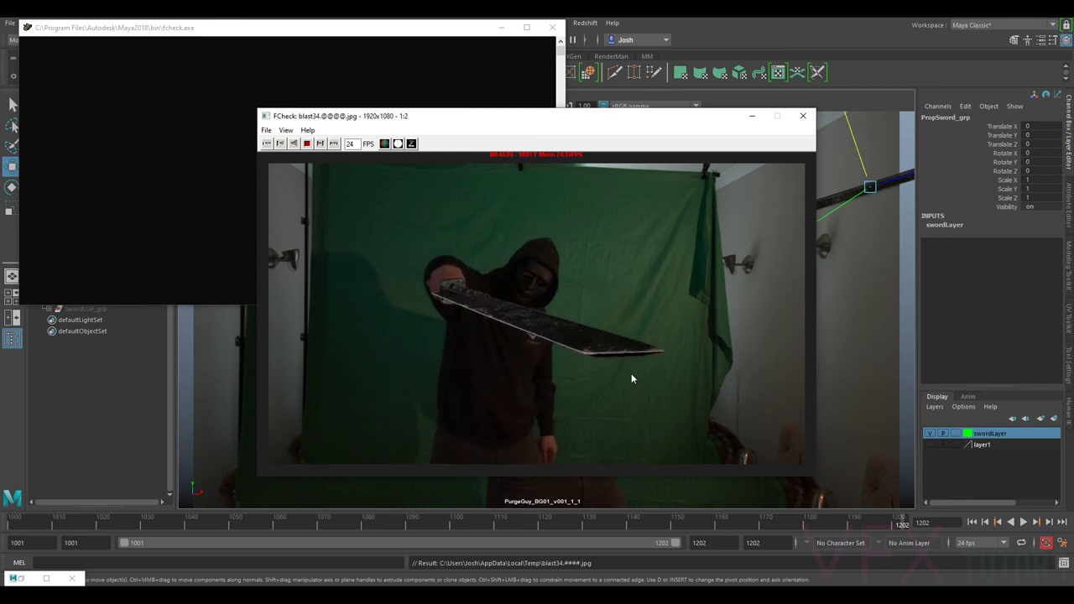